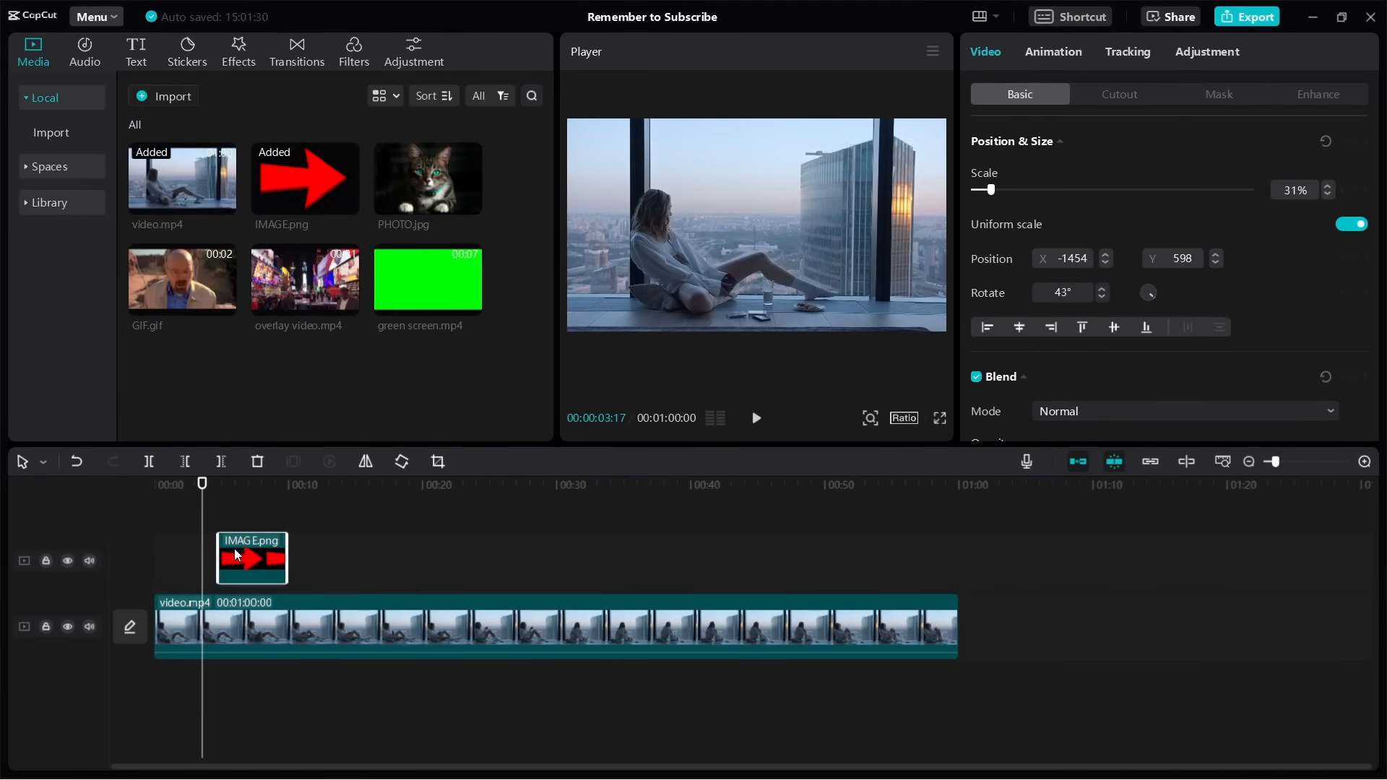
Shorten the arrow image clip on the overlay track by trimming its end back to about 6 seconds
key(space)
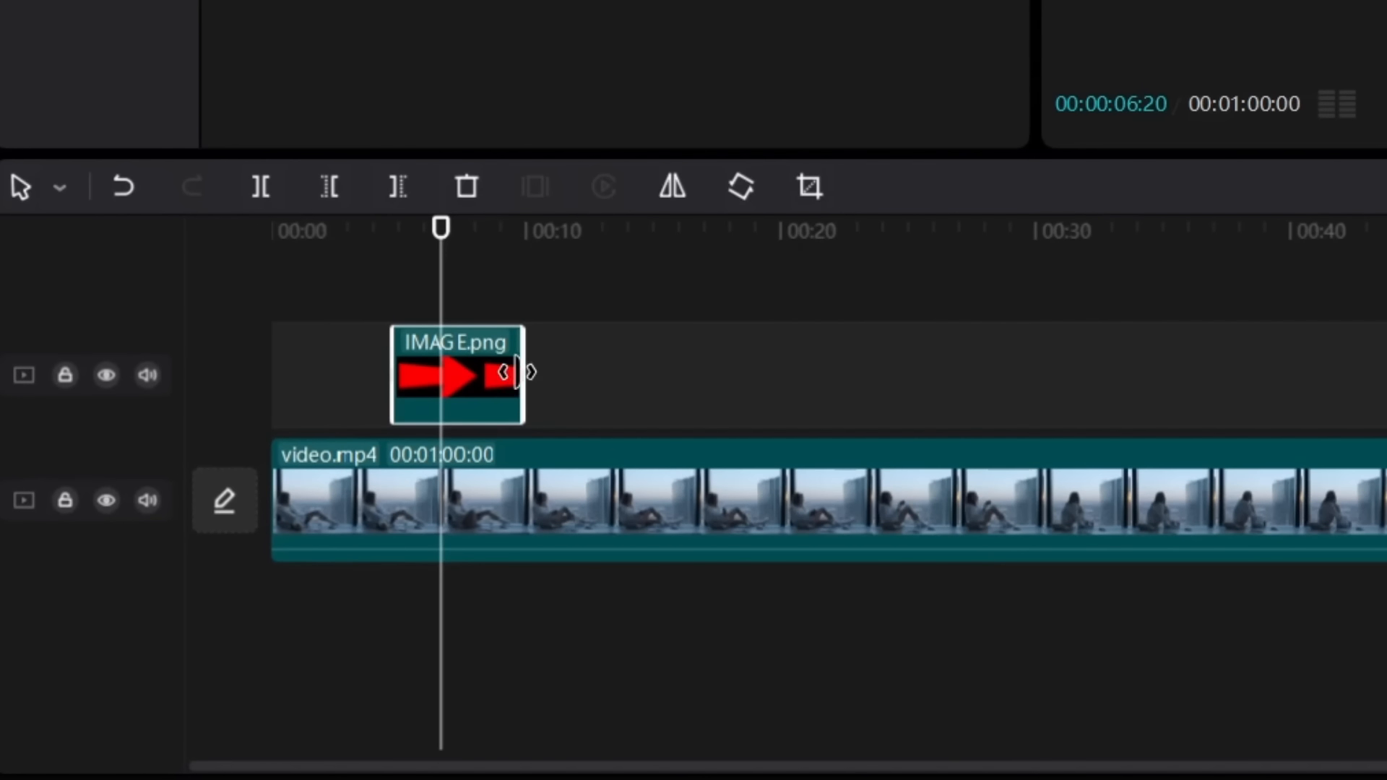
drag(517, 372, 441, 373)
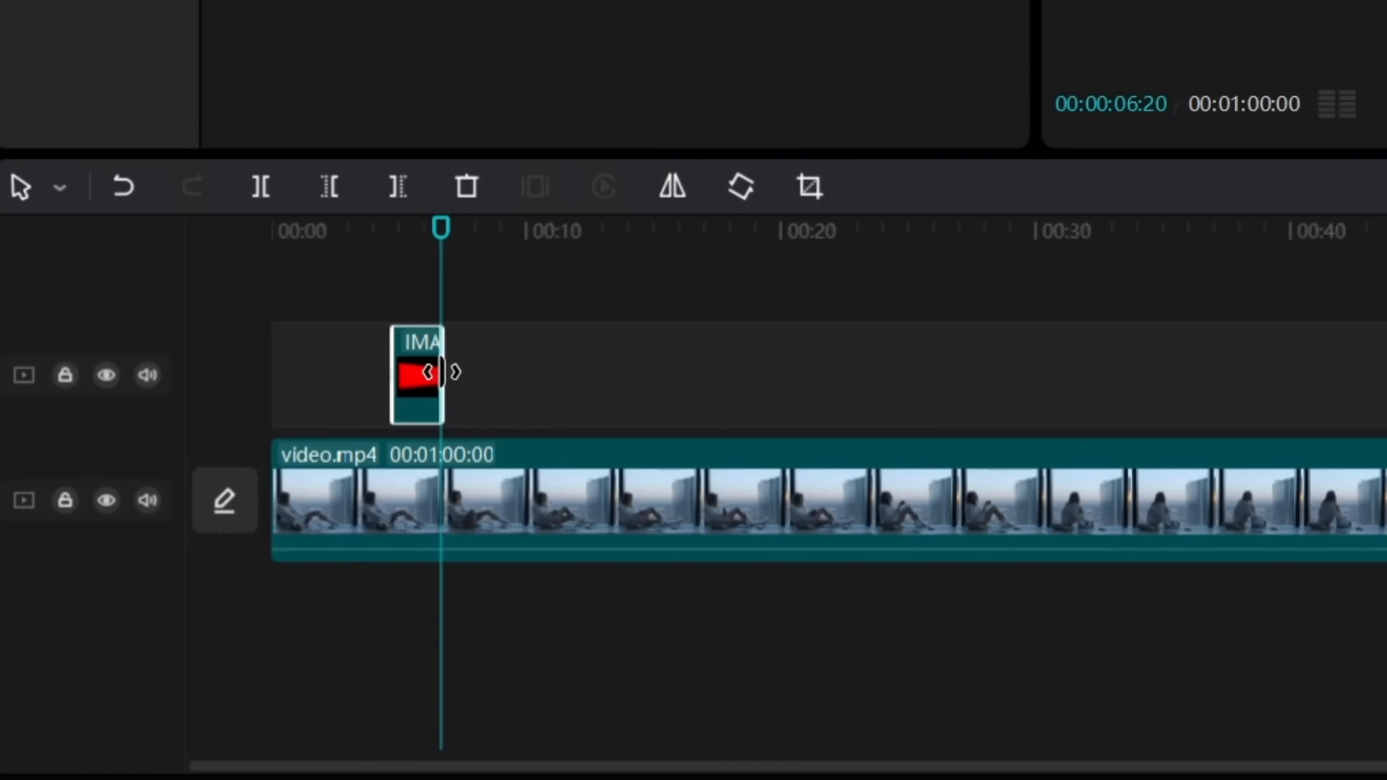
click(383, 292)
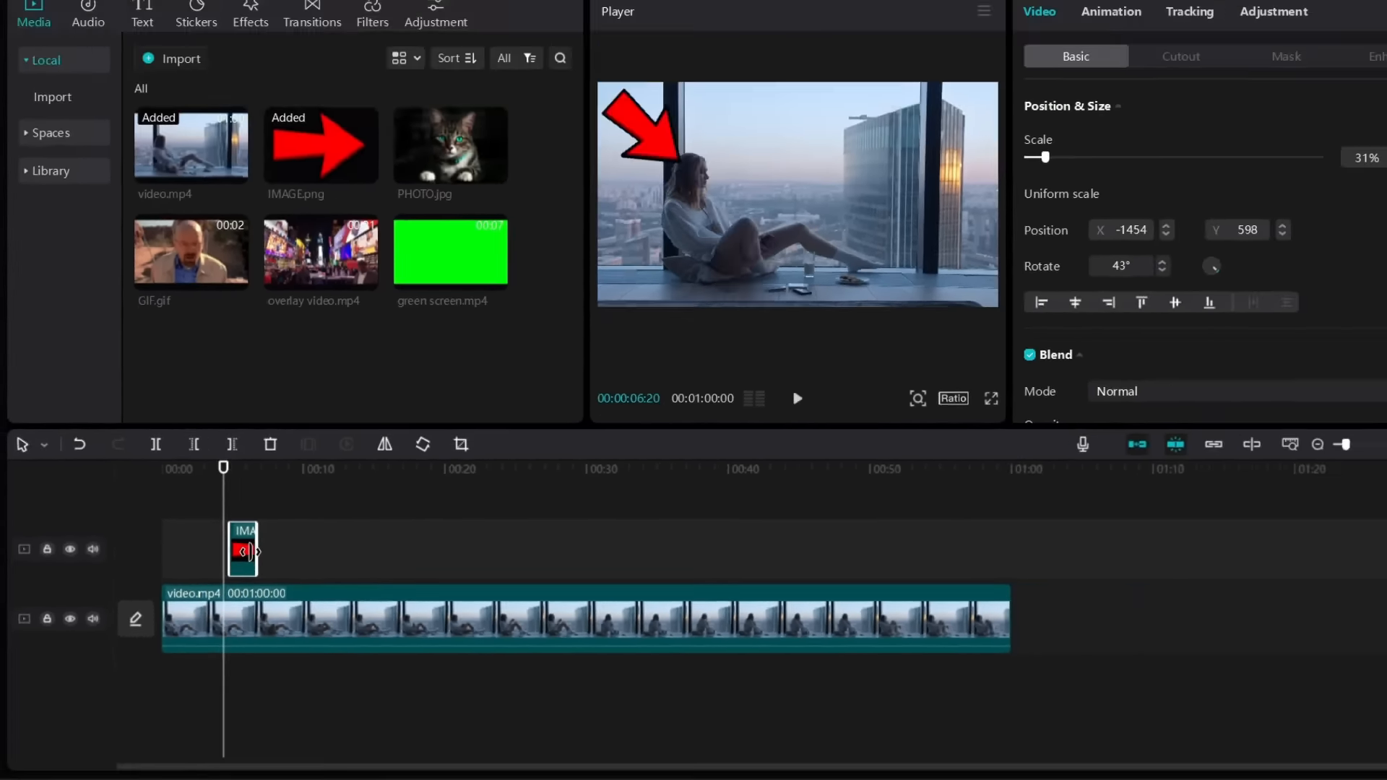
drag(441, 379, 431, 379)
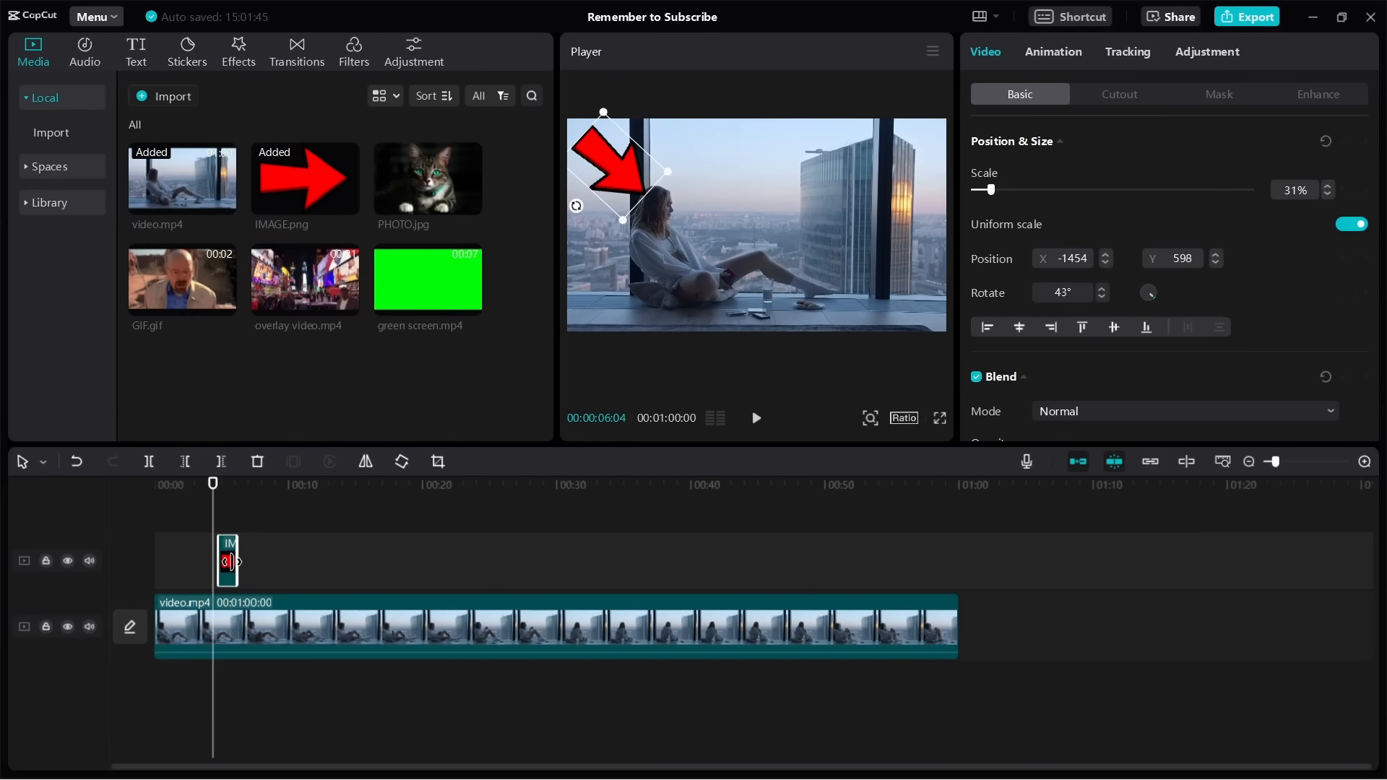
Preview the arrow overlay and extend the end of its clip to about 7 seconds
click(194, 544)
key(space)
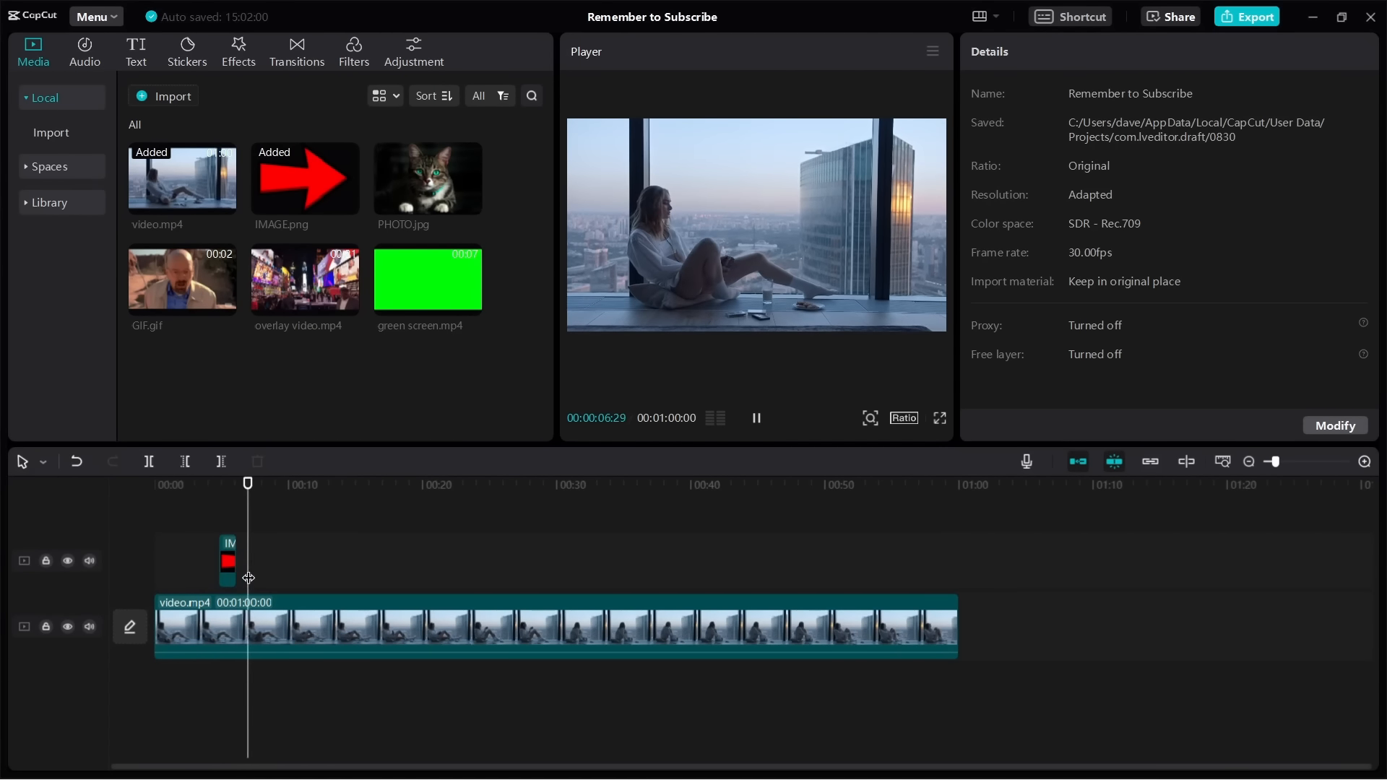
key(space)
click(230, 563)
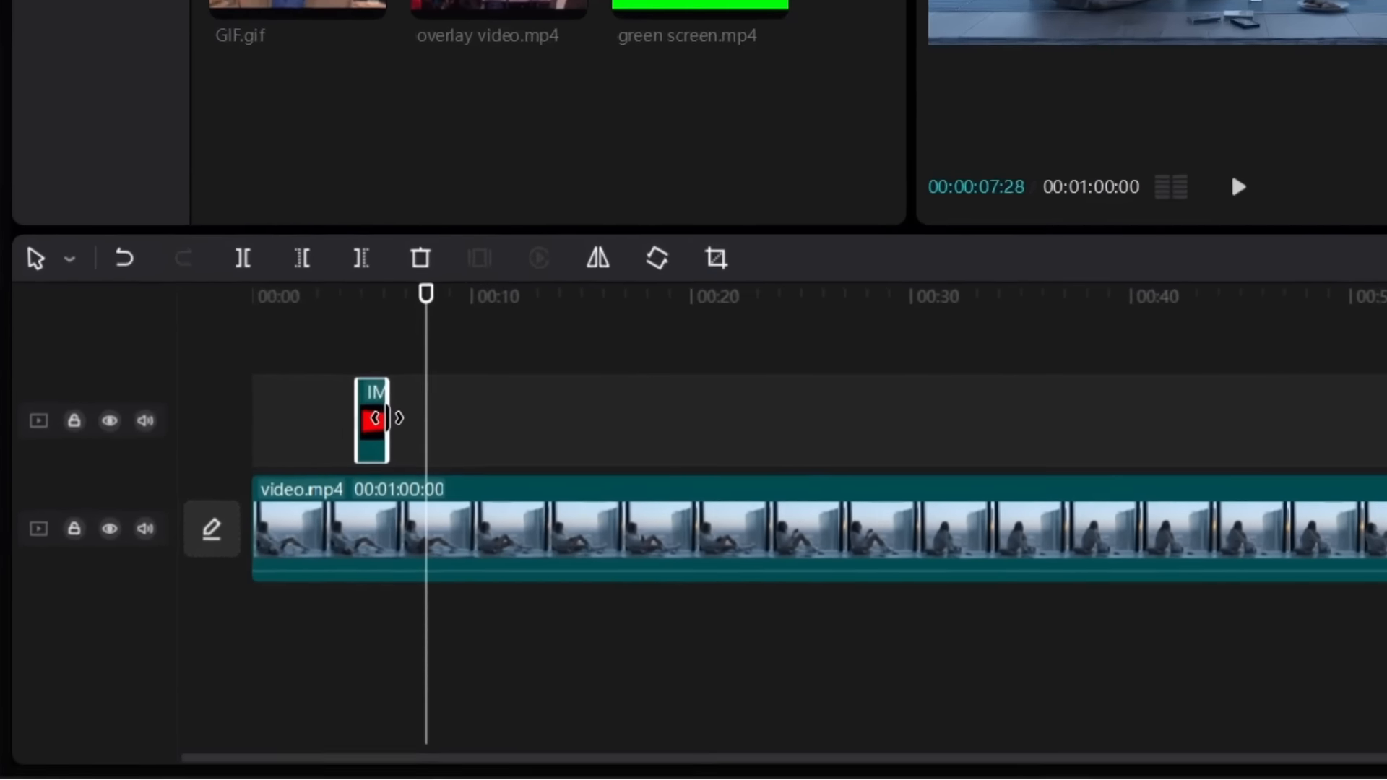
drag(388, 418, 406, 418)
Play through the arrow overlay and shift its clip earlier so it starts at about 4 seconds
click(324, 373)
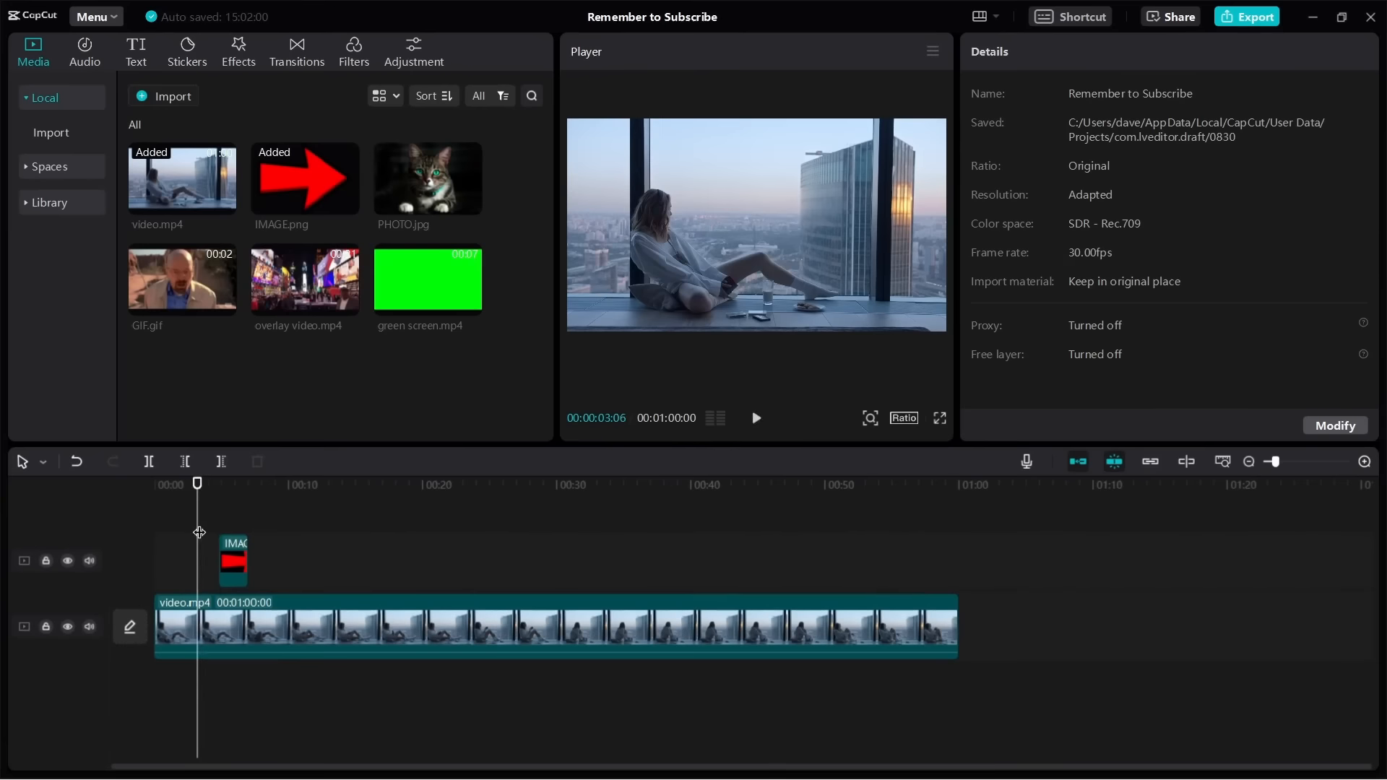
key(space)
drag(238, 552, 226, 558)
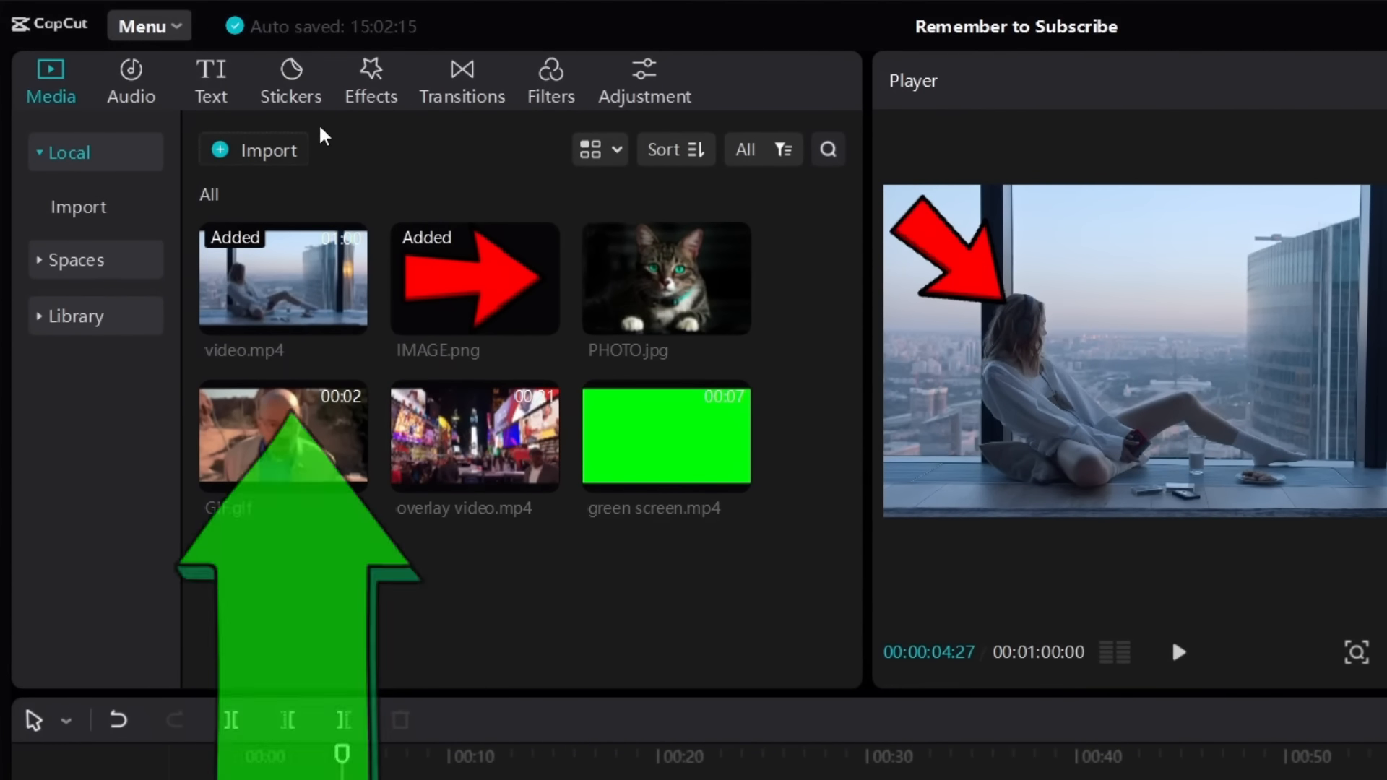
Browse the Favorites, Trending and Emphasis stickers for shapes and arrows that could serve as overlays
click(291, 83)
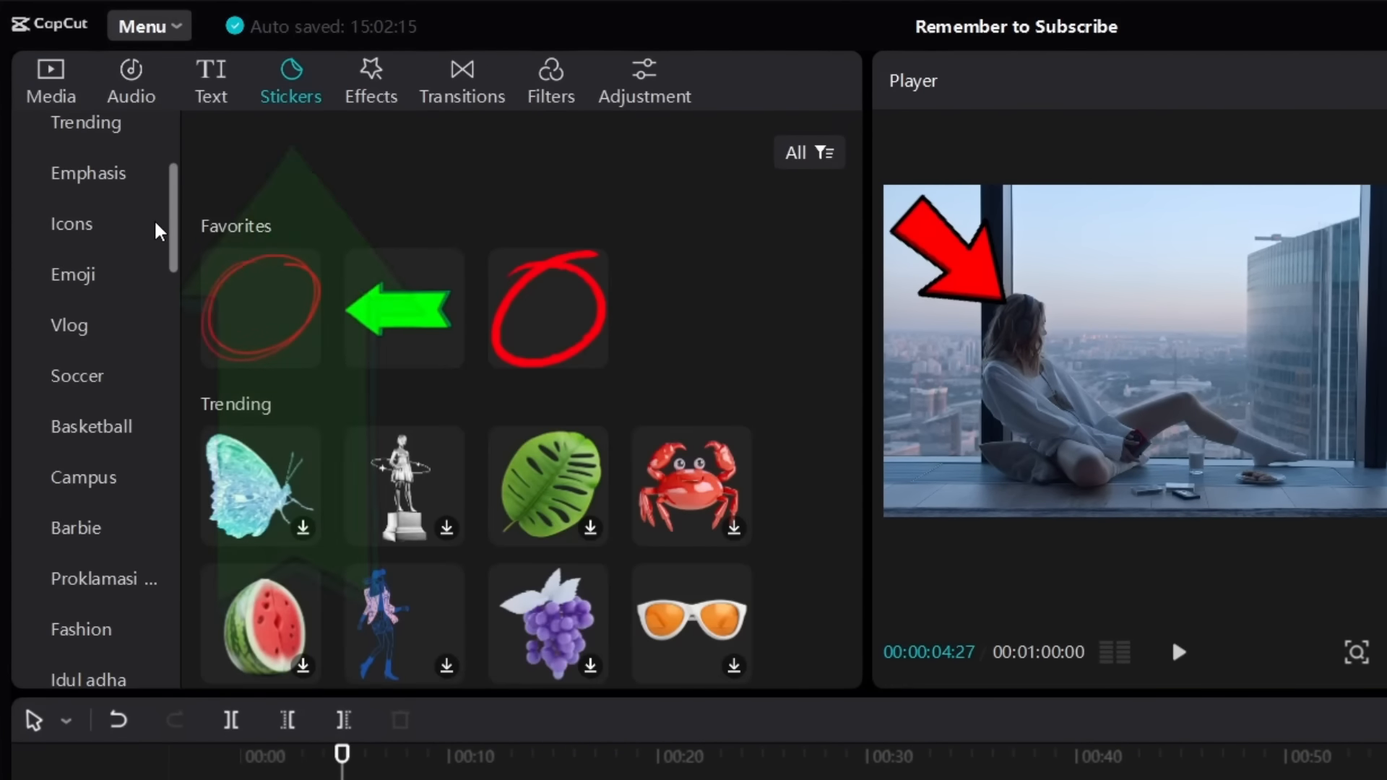
scroll(179, 226, up, 3)
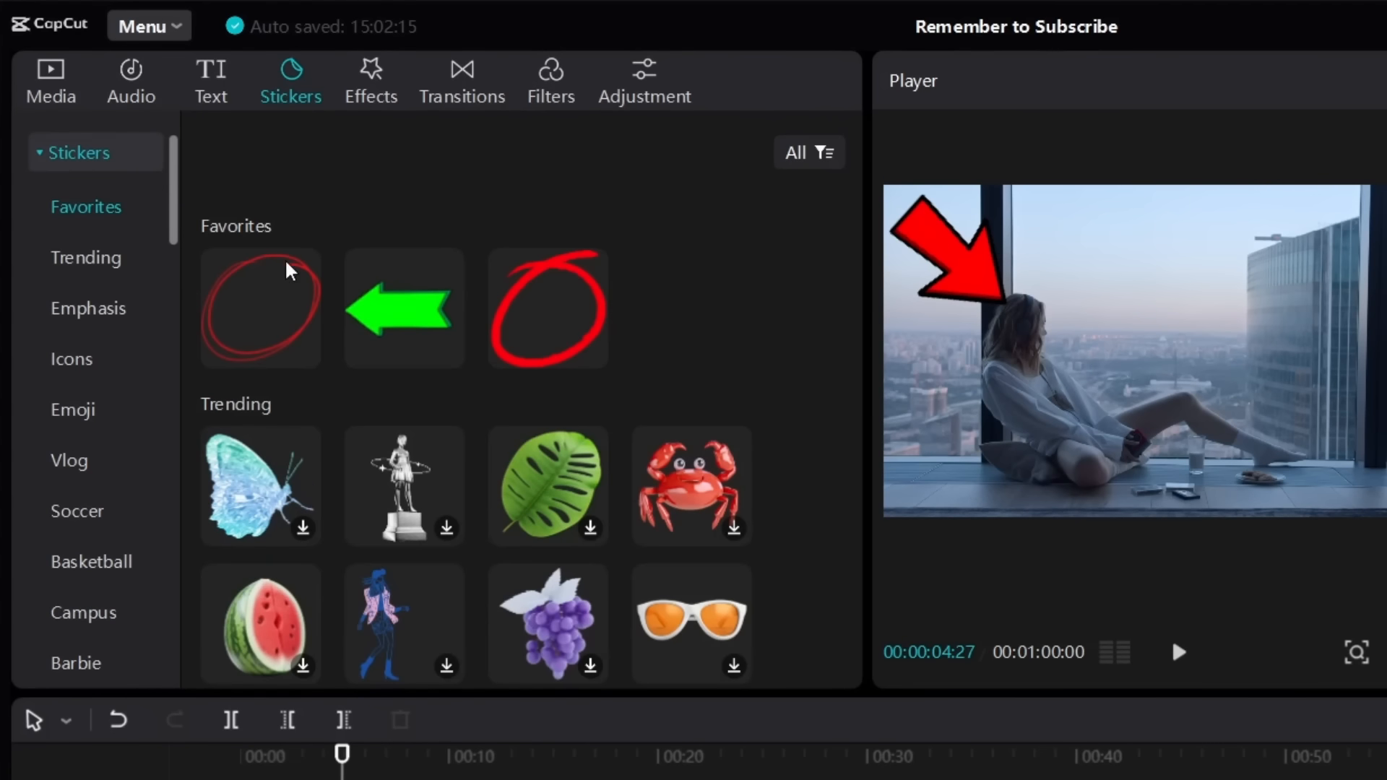
mouse_move(443, 265)
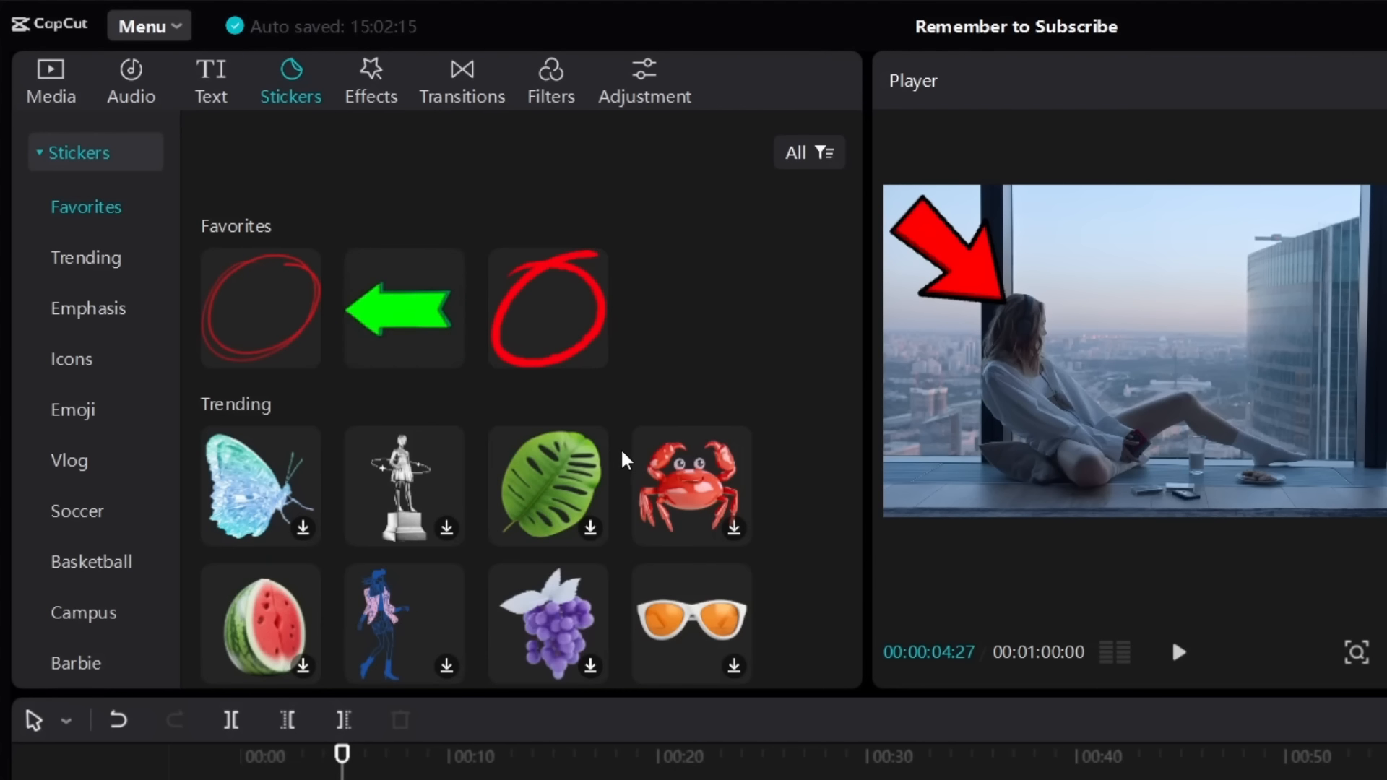
scroll(626, 458, down, 2)
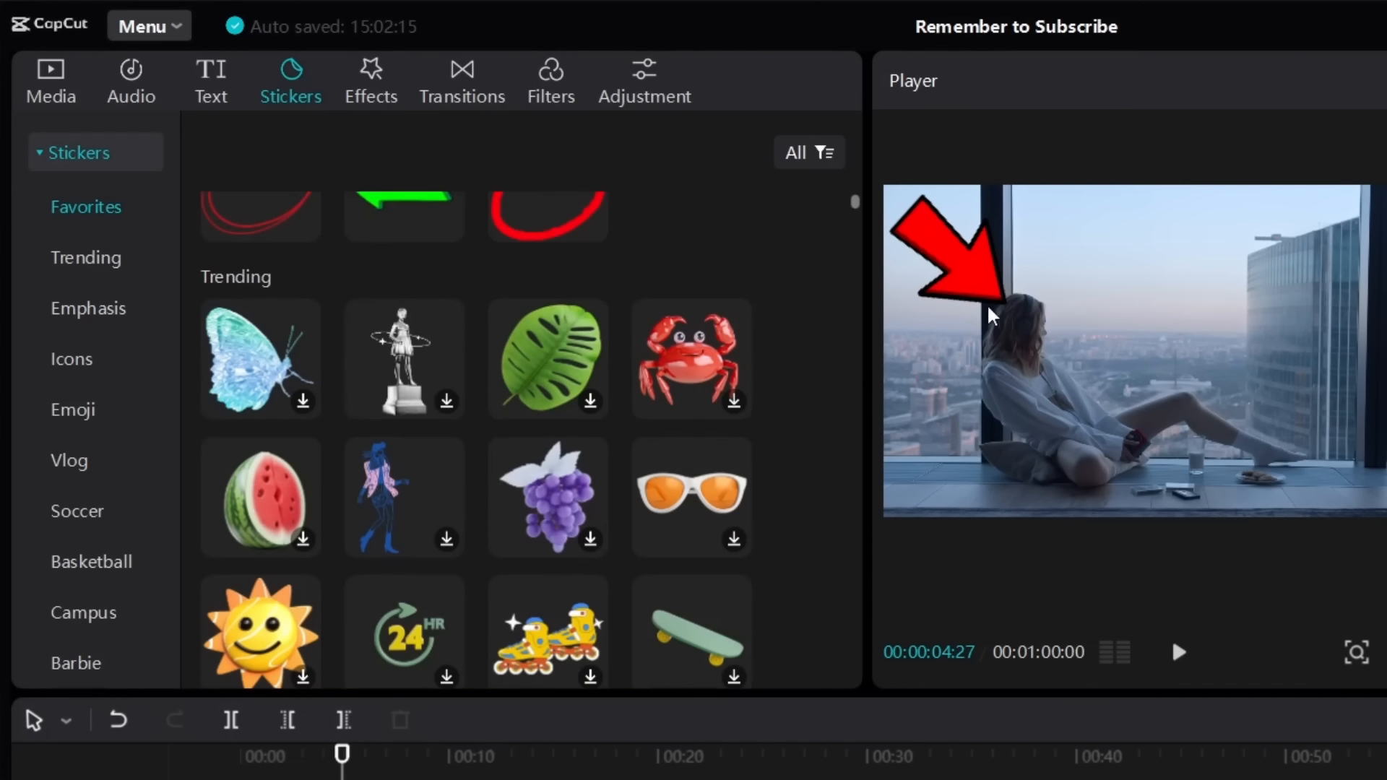
scroll(477, 604, down, 8)
scroll(493, 593, up, 10)
click(88, 309)
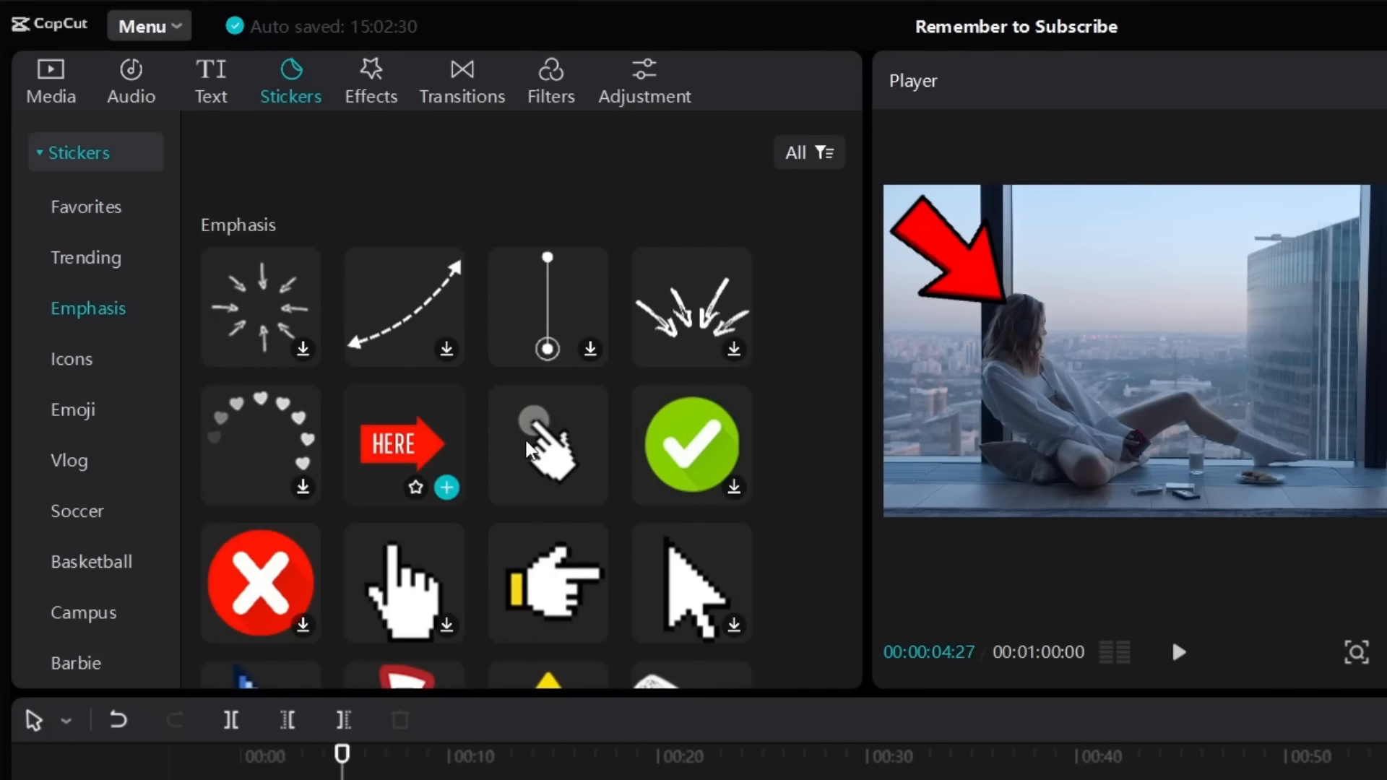
scroll(679, 546, down, 4)
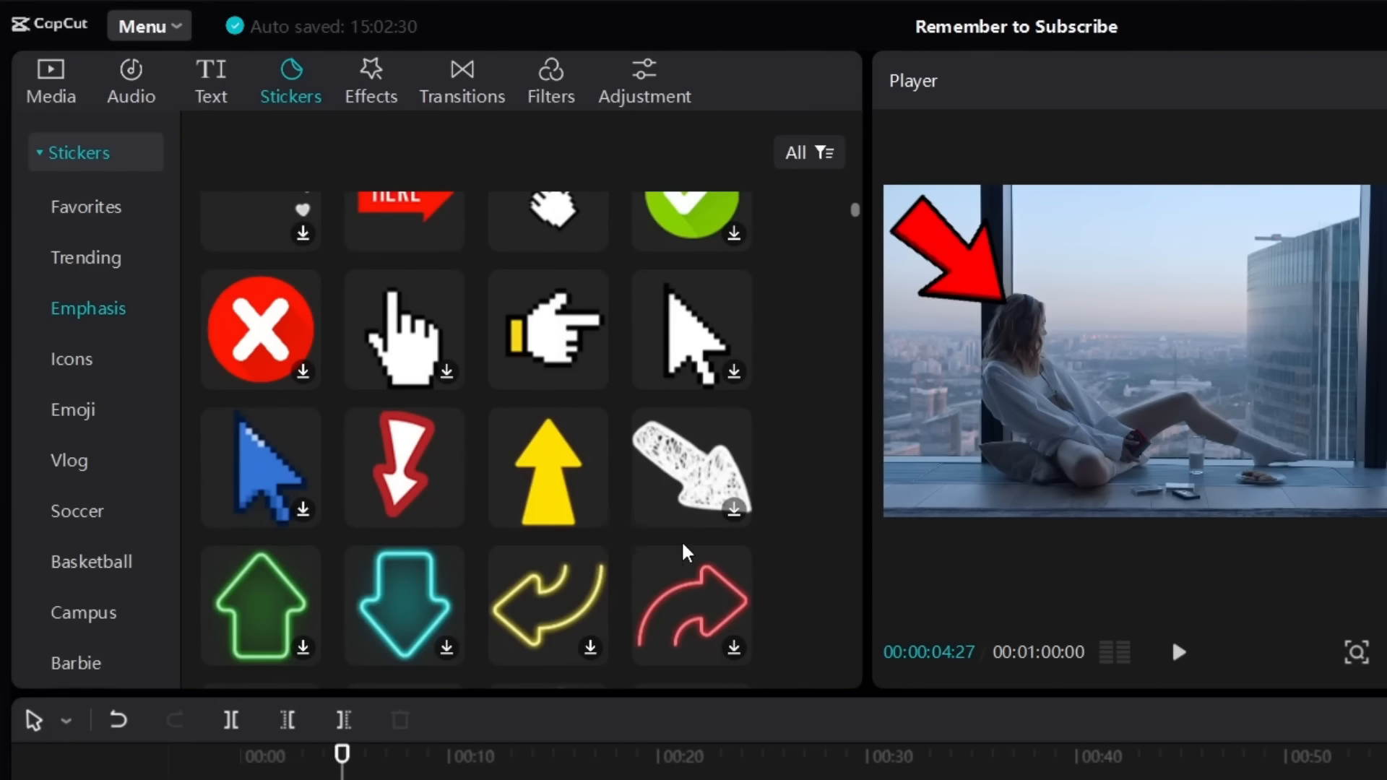
scroll(777, 542, down, 2)
scroll(775, 549, down, 2)
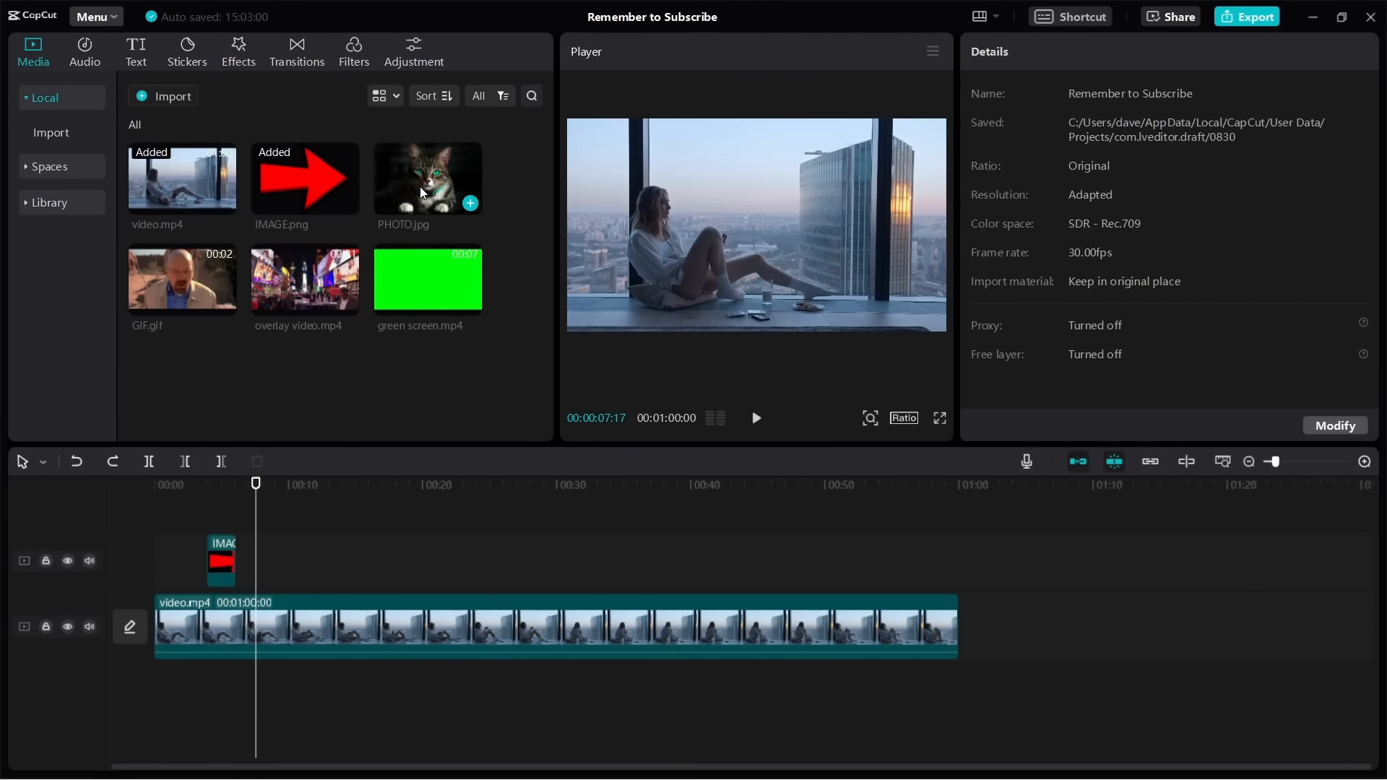
Overlay PHOTO.jpg above the main video at about 8 seconds, scaled to 66% and moved toward the frame's upper right
drag(423, 192, 261, 523)
key(space)
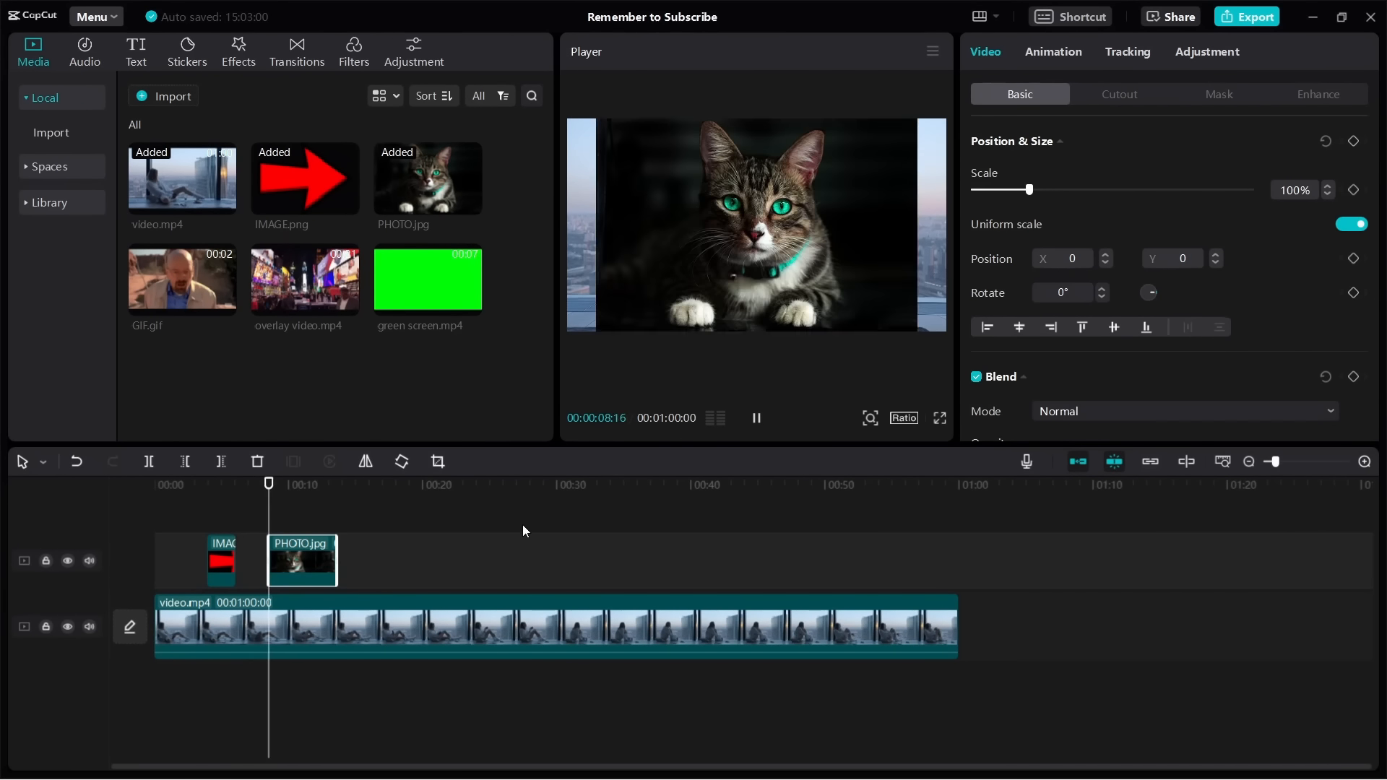
key(space)
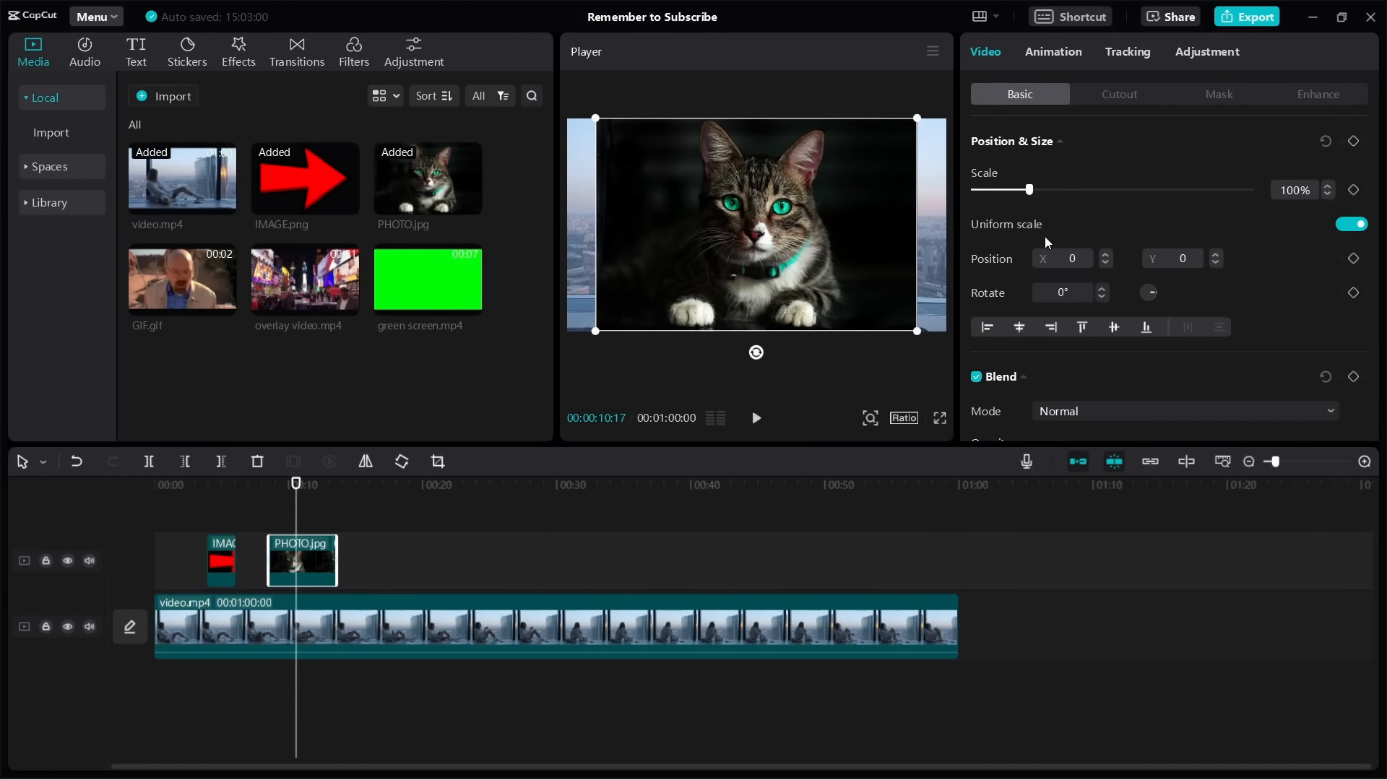
drag(1031, 190, 1012, 195)
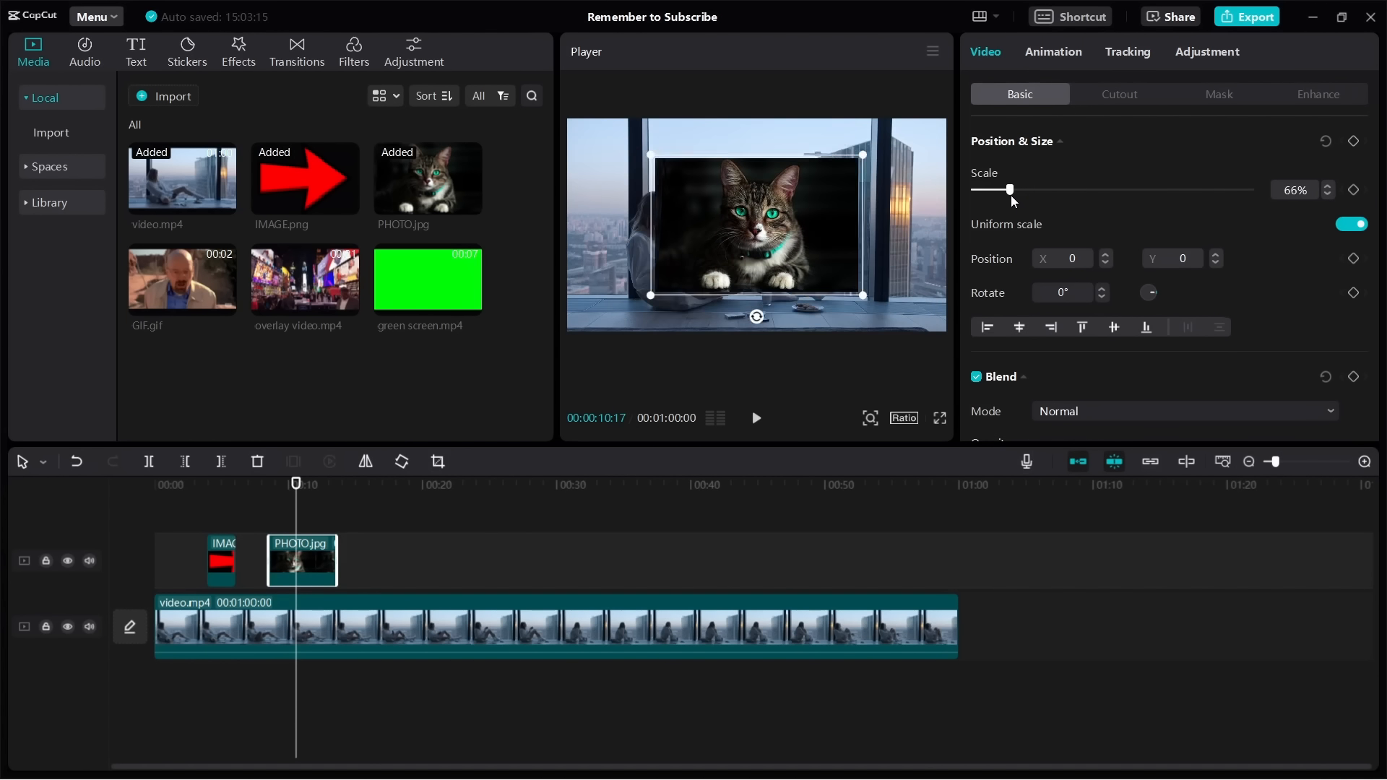
drag(795, 221, 852, 197)
Overlay GIF.gif above the main video at about 16 seconds, scaled to 54% and positioned at about X 718, Y 348
click(373, 517)
drag(181, 292, 394, 558)
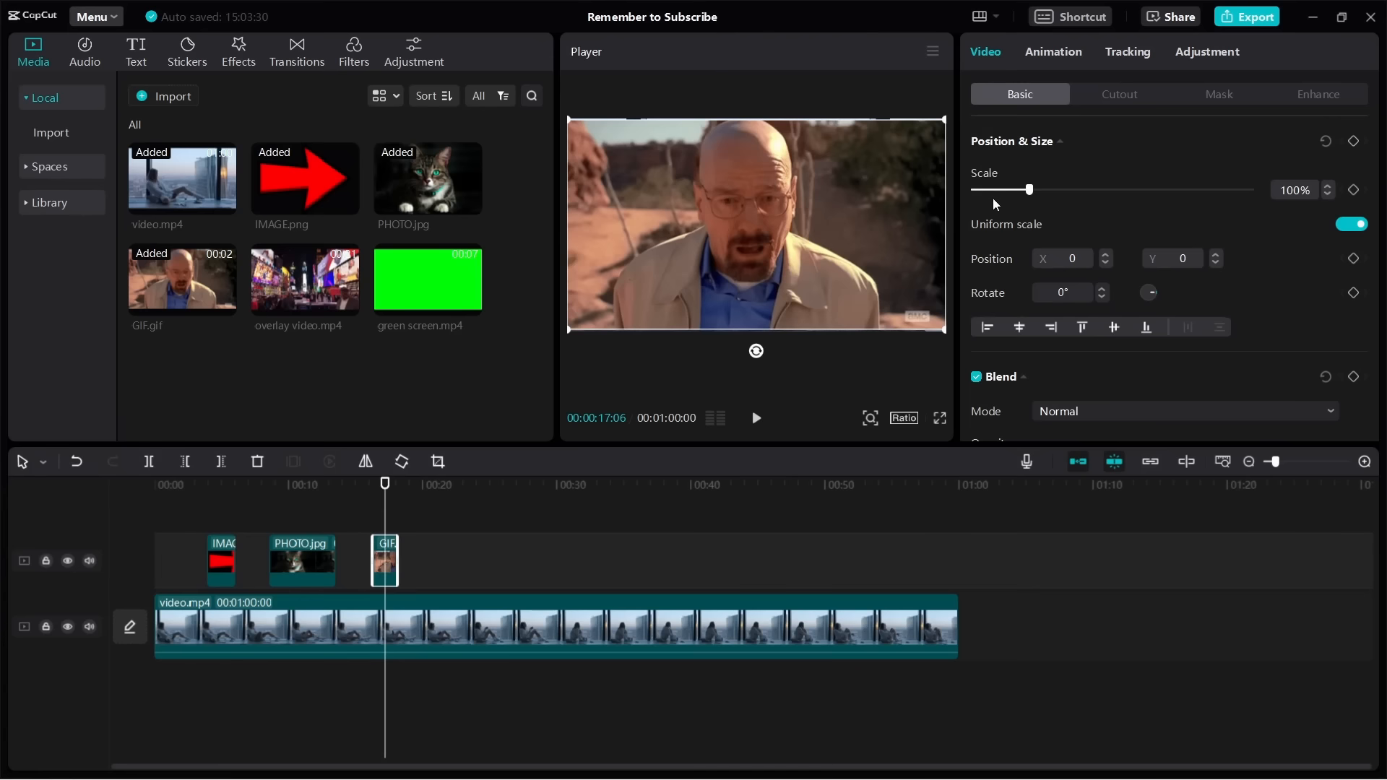
drag(1034, 193, 1003, 190)
drag(774, 230, 843, 193)
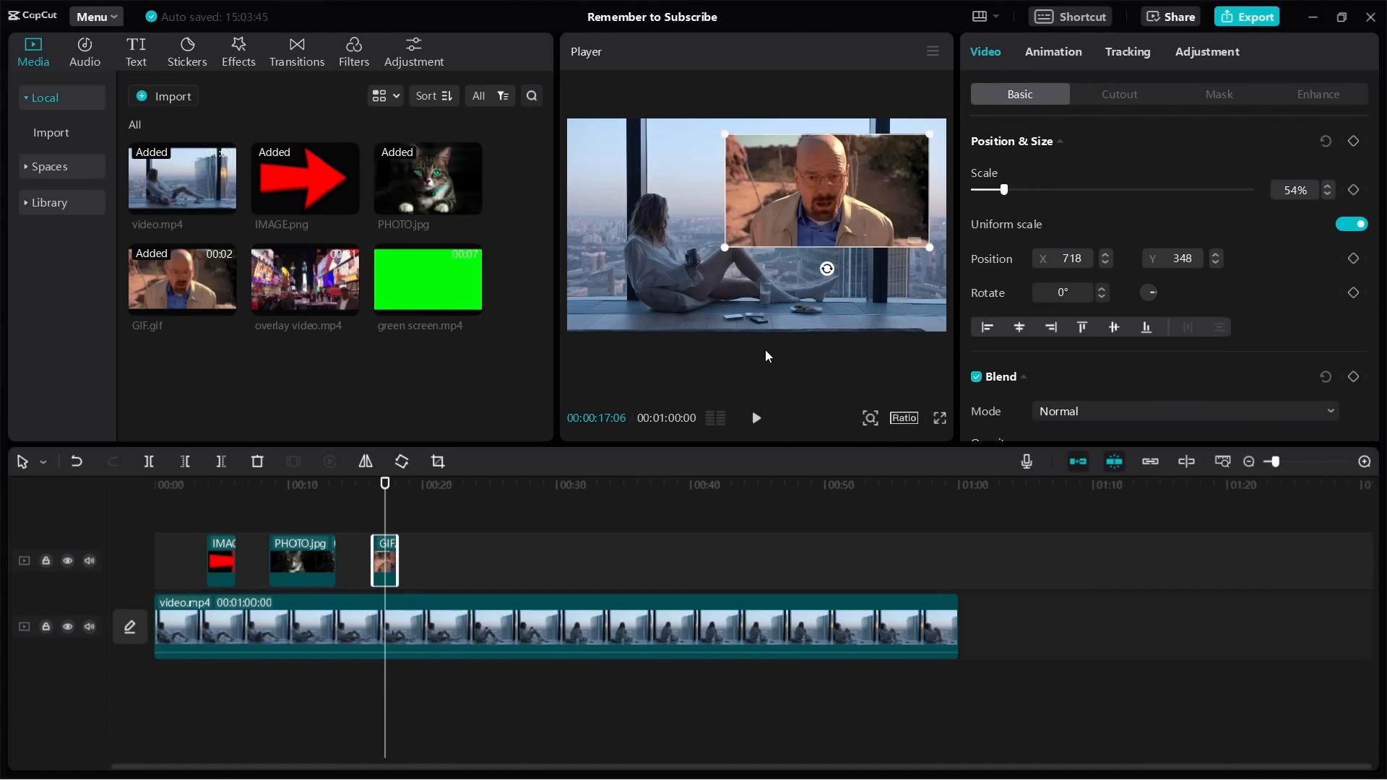
Place overlay video.mp4 on the overlay track at 00:00:19:15 and play through it
click(415, 502)
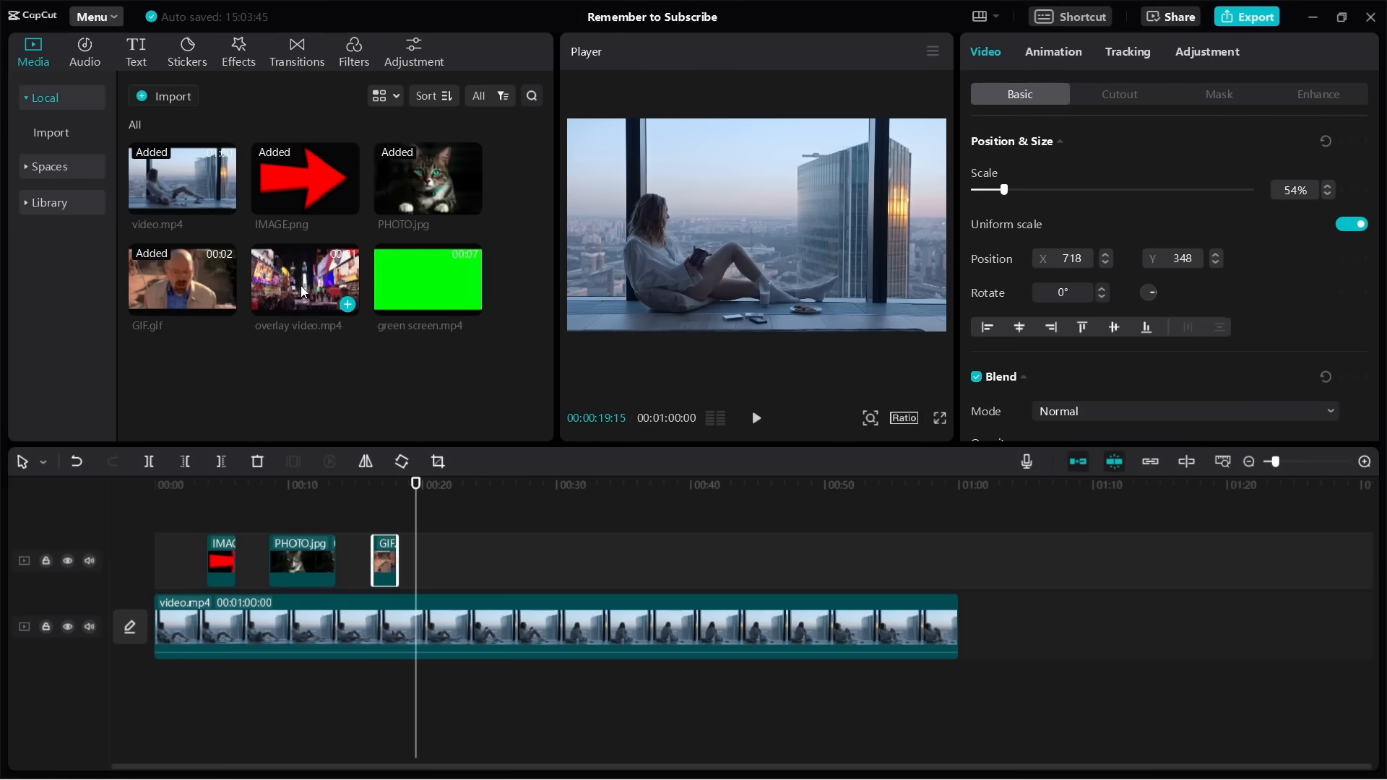
drag(301, 285, 419, 565)
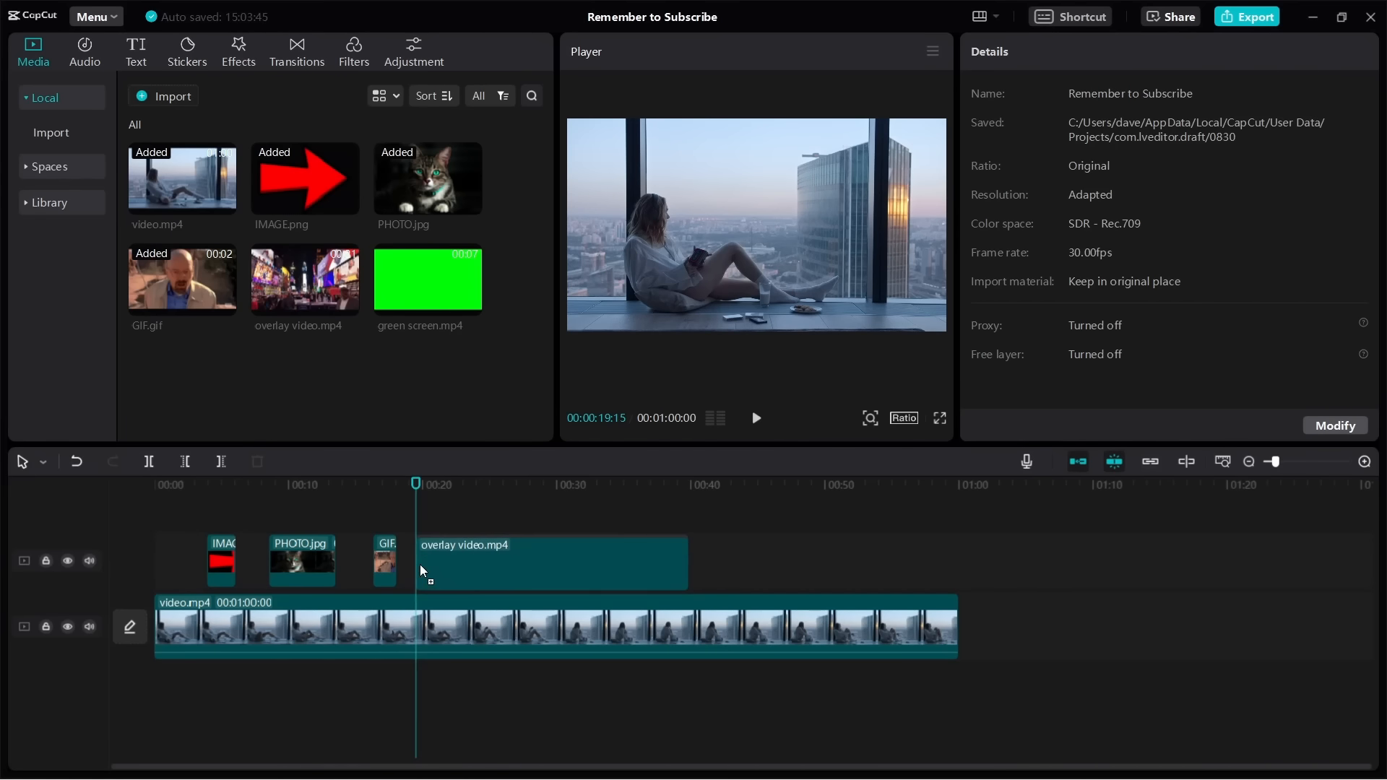
key(space)
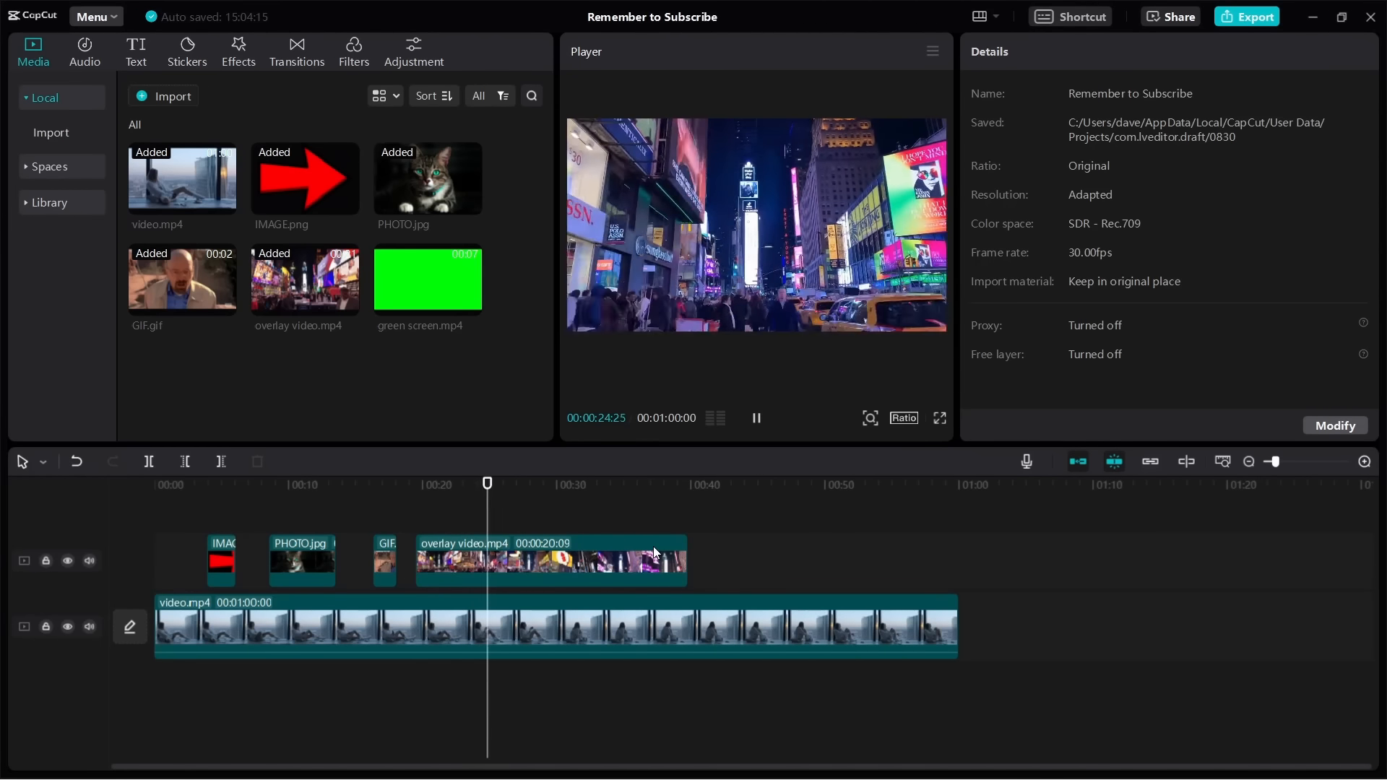
key(space)
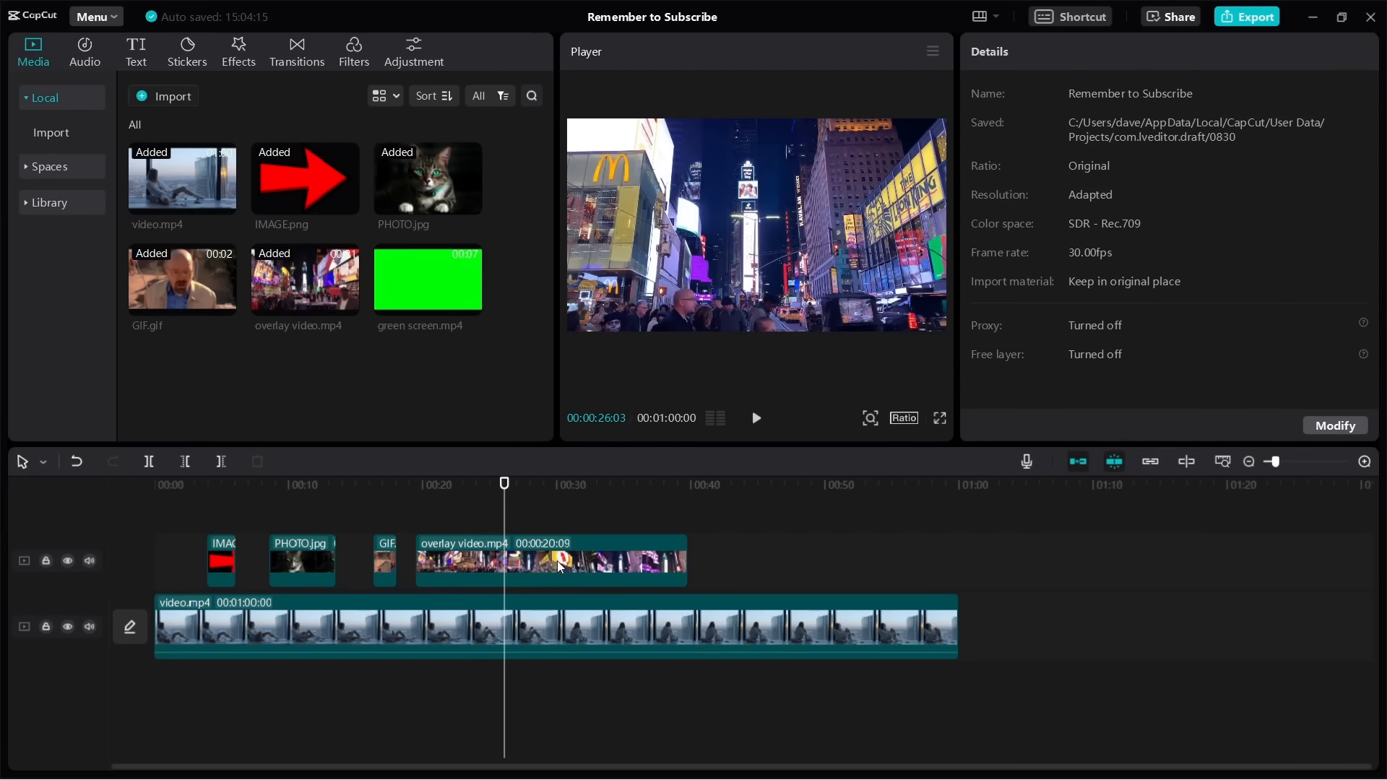
Scale the overlay video to 52%, move it to about X 873, Y 371 in the frame's upper right, and preview it
click(559, 565)
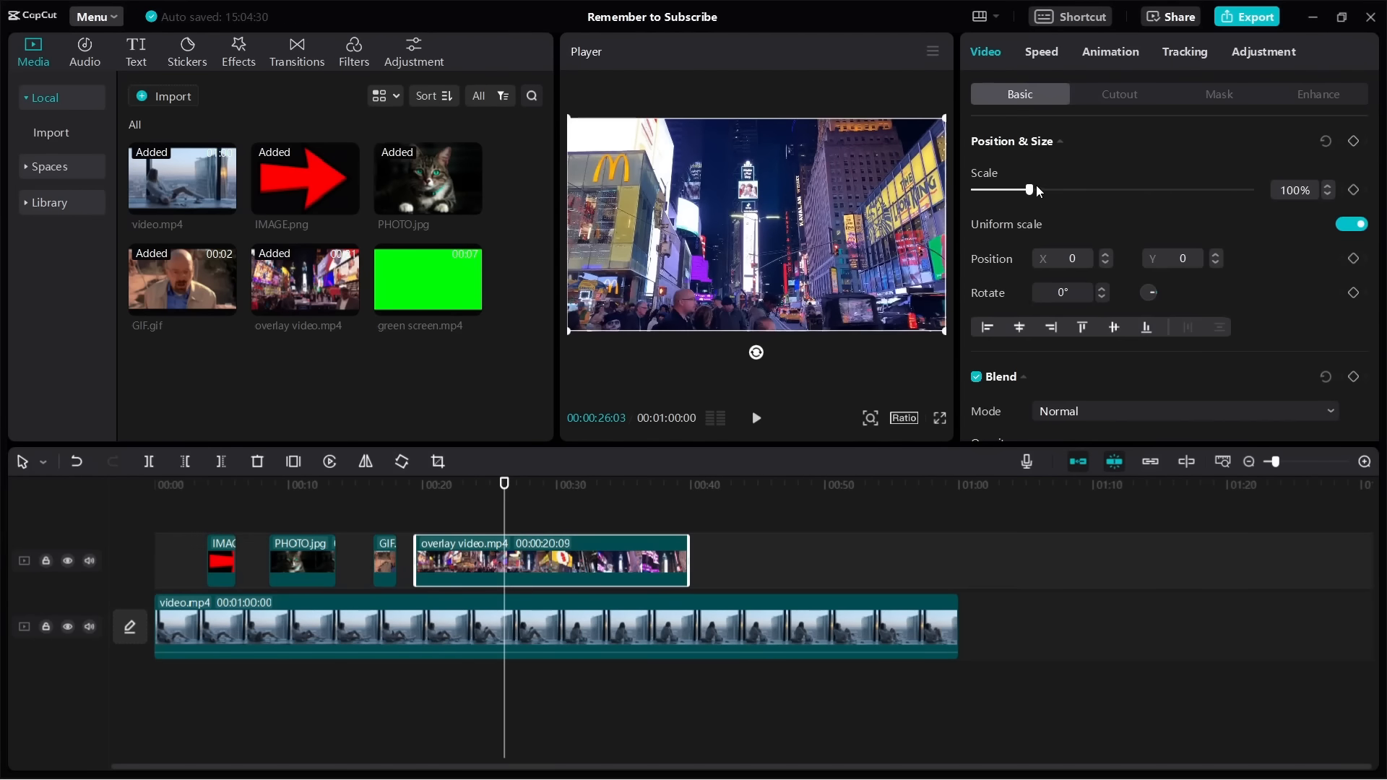
drag(1030, 190, 1002, 190)
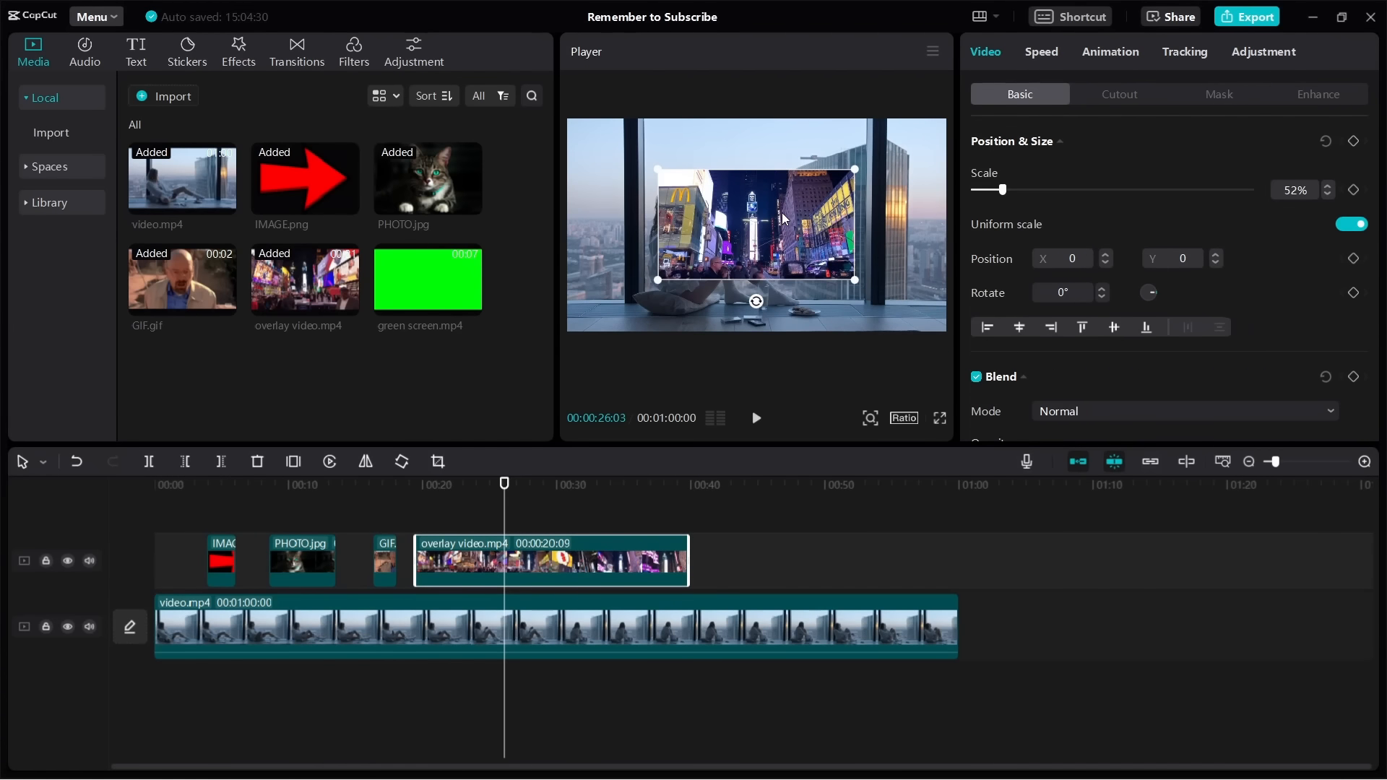
drag(787, 214, 871, 182)
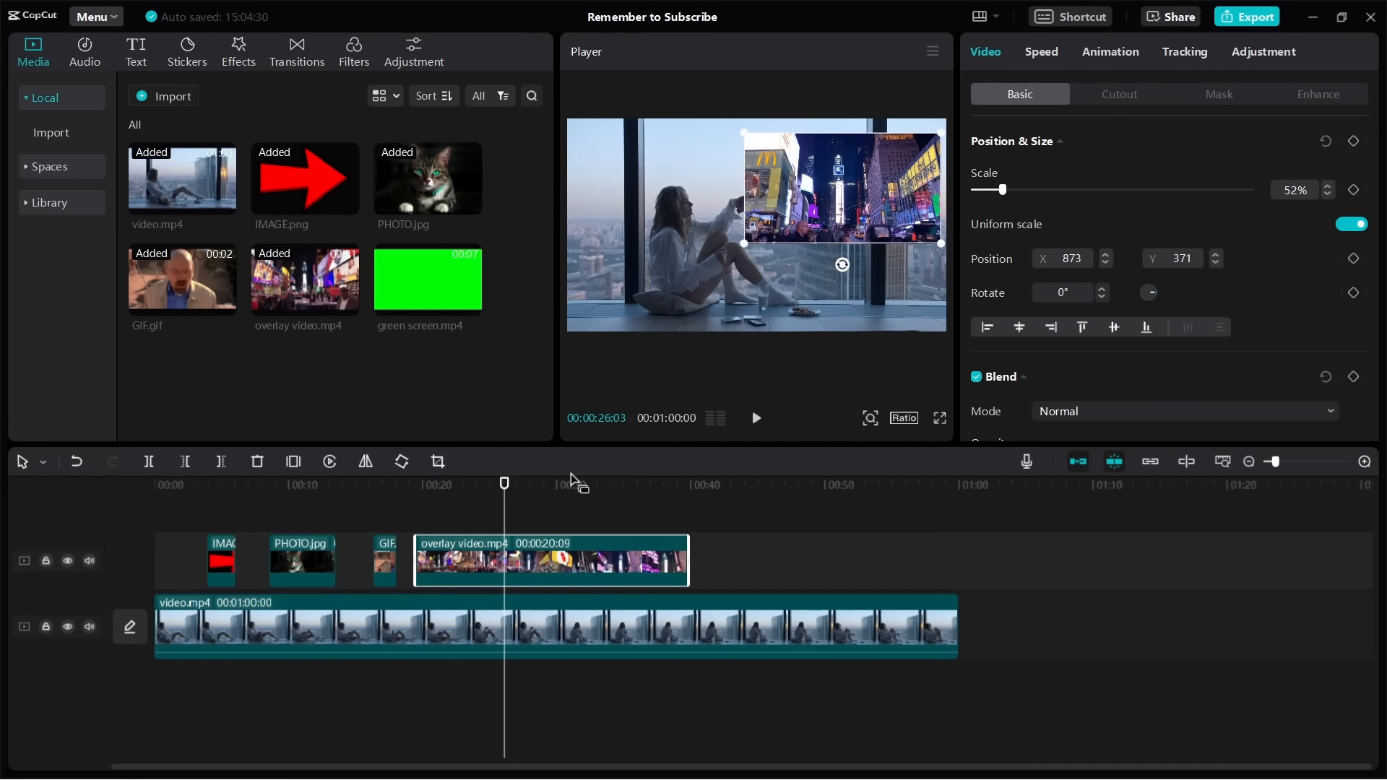
key(space)
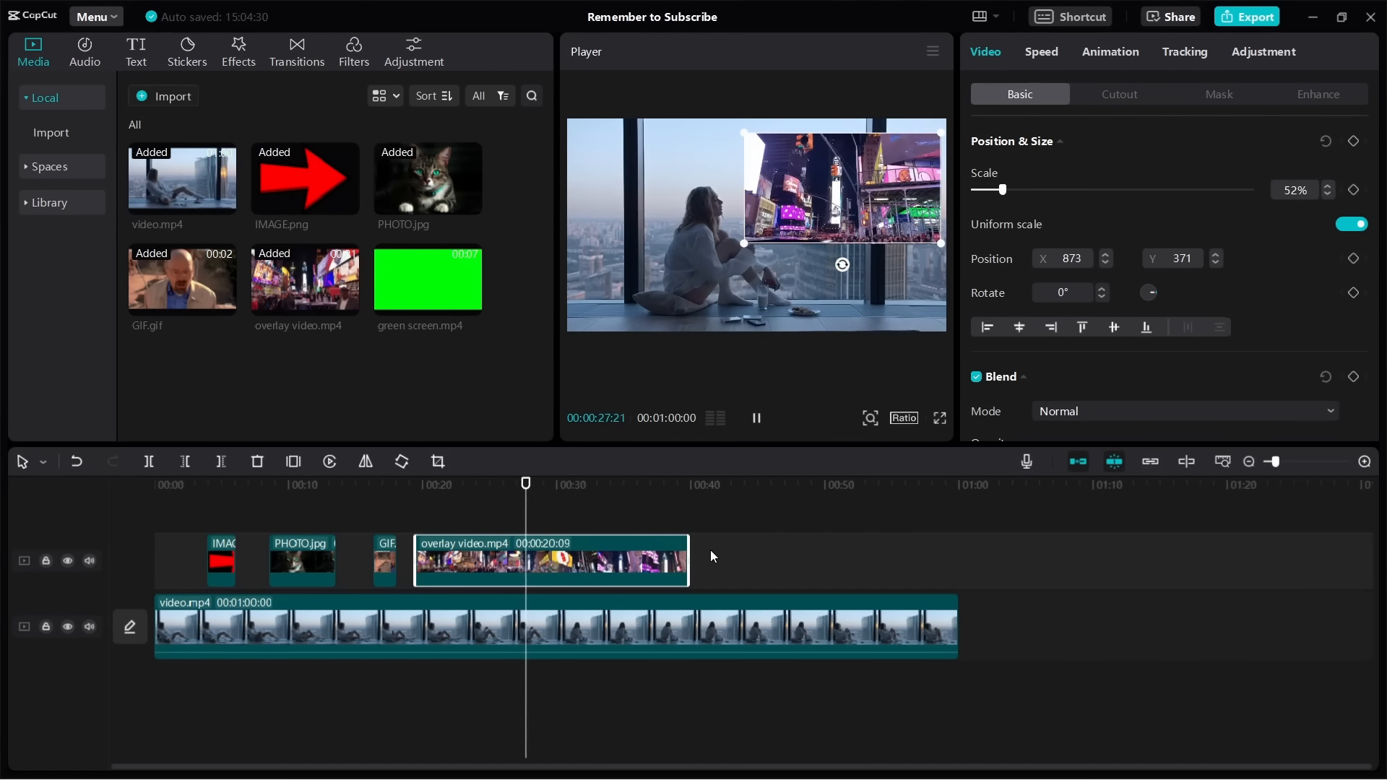
Place green screen.mp4 on the overlay track at 00:00:41:26 and play the subscribe animation
click(712, 550)
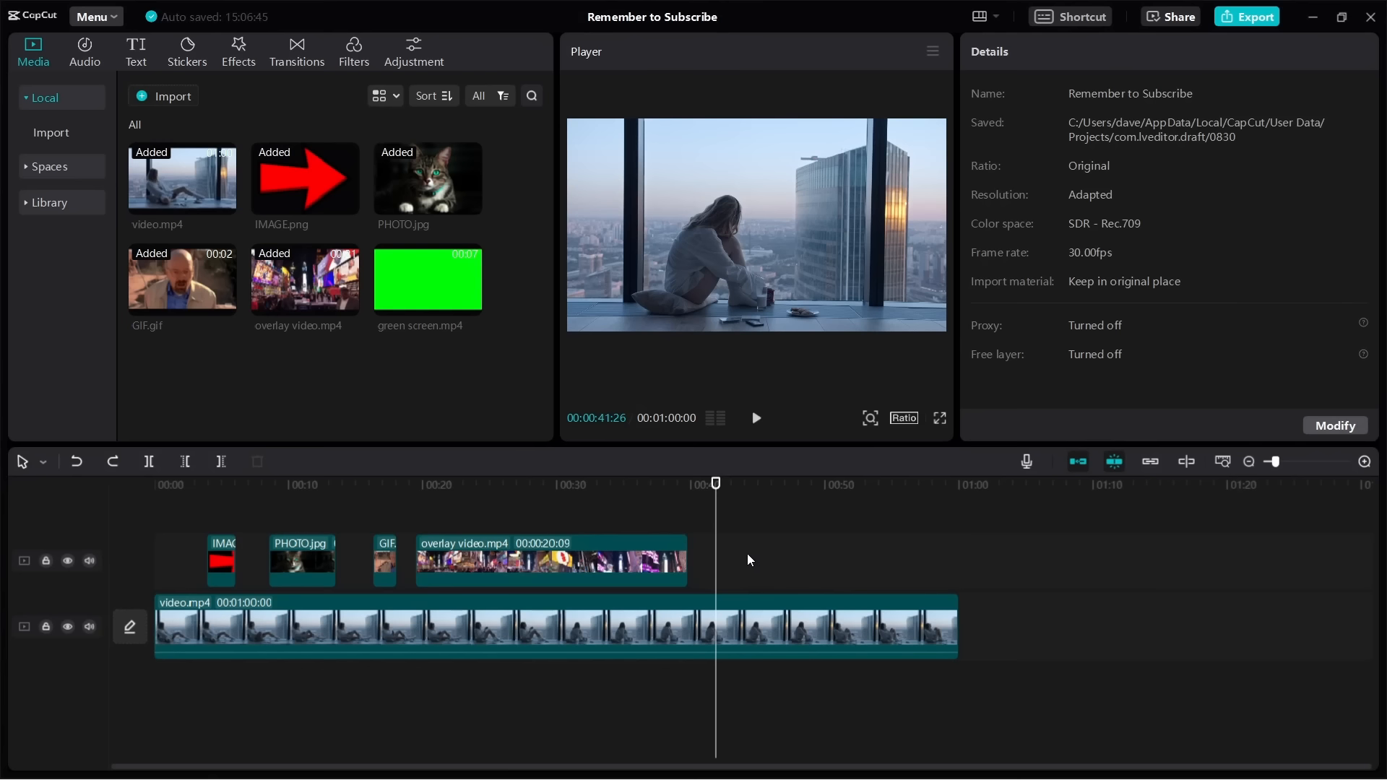
drag(424, 276, 716, 553)
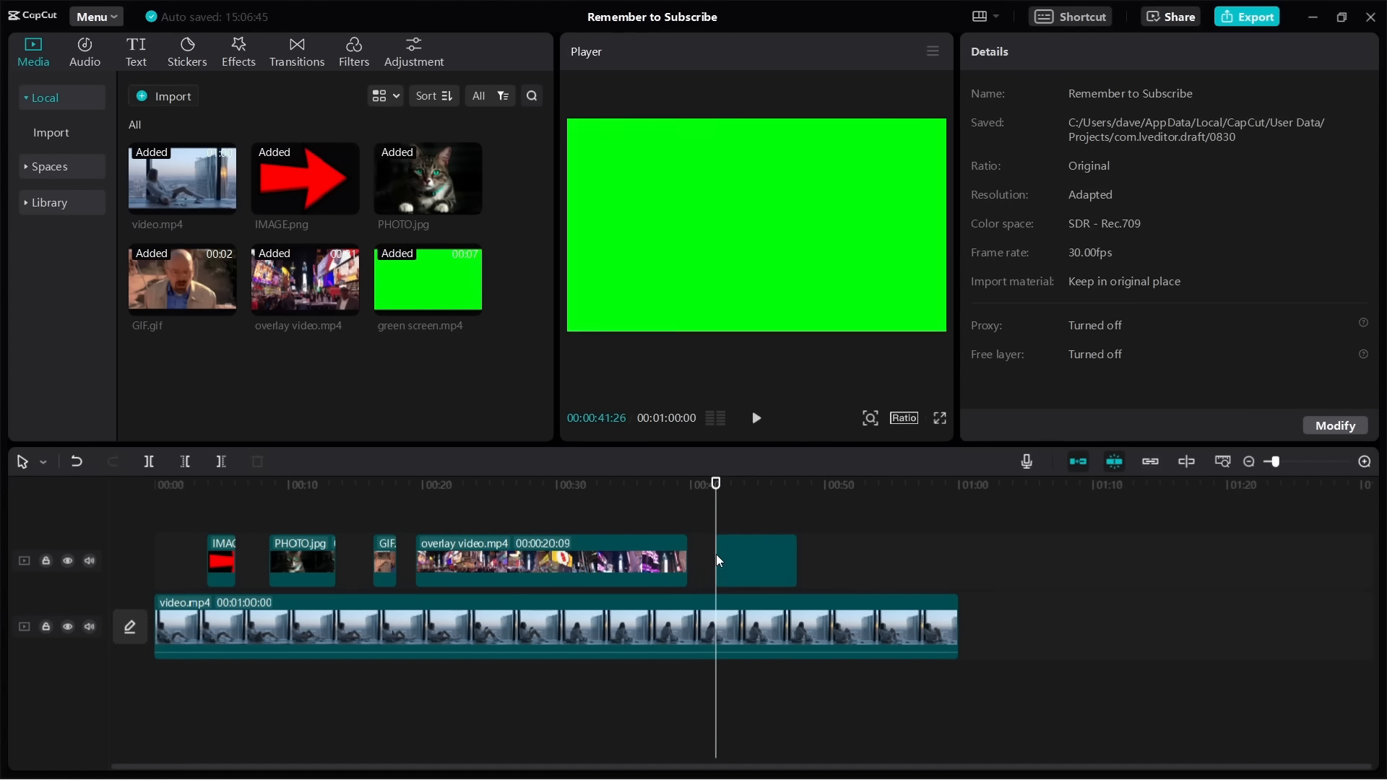
key(space)
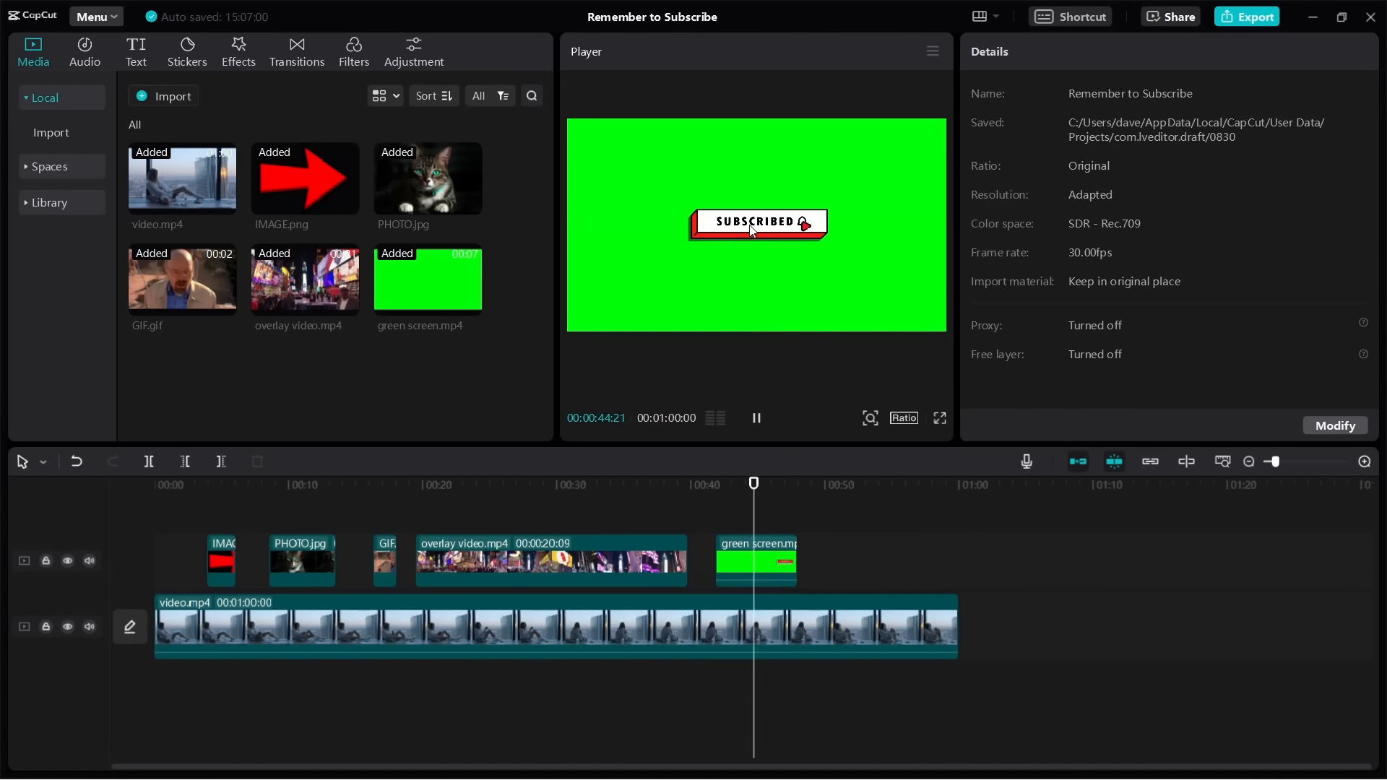
Enable Chroma key on the green screen clip and sample its green background as the key color
click(748, 514)
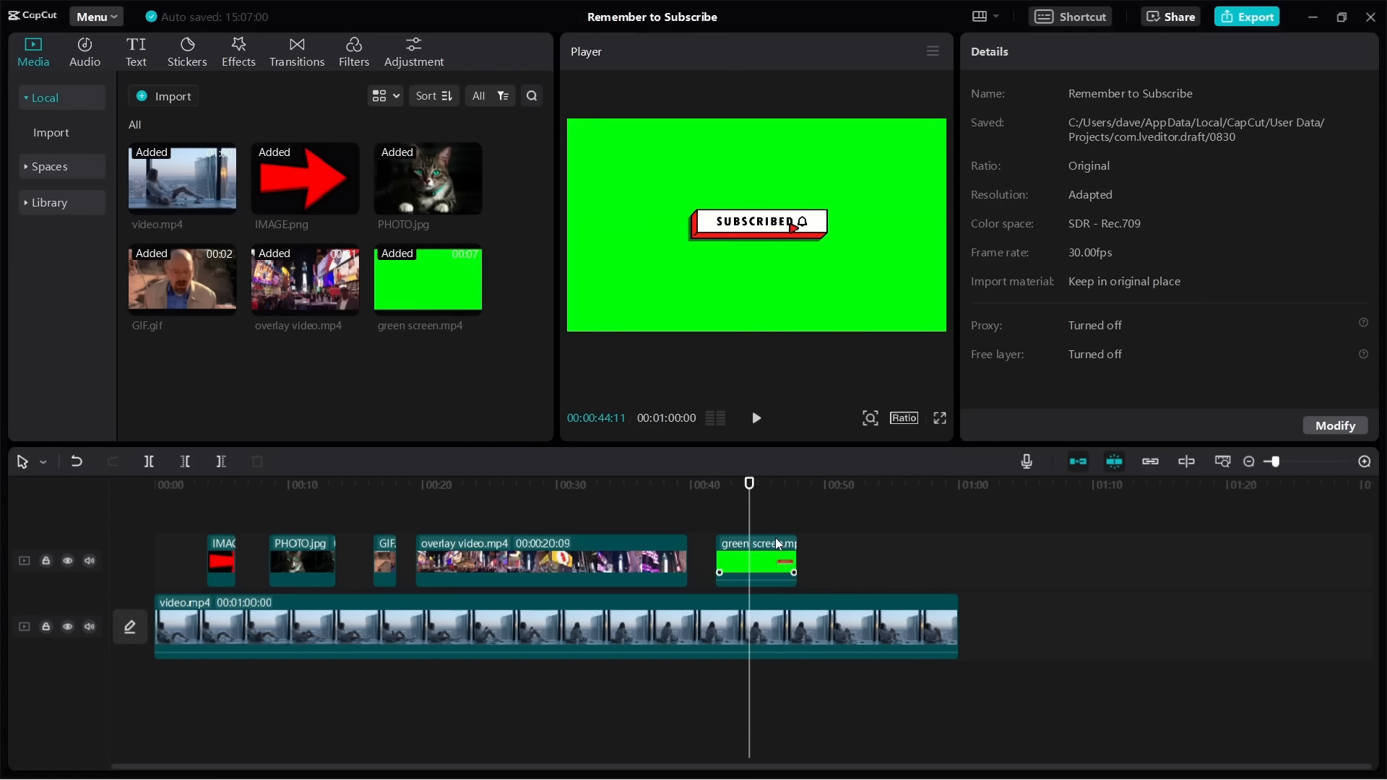
click(737, 514)
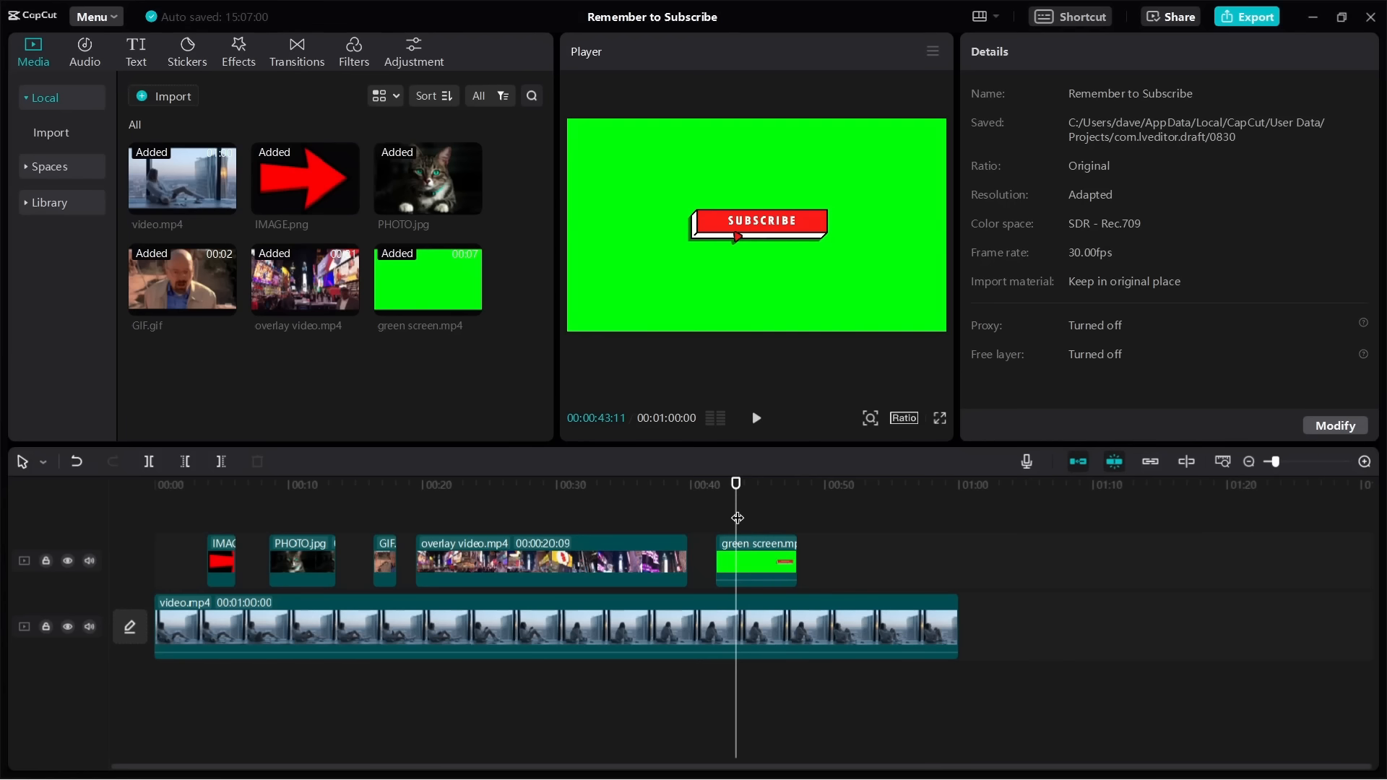
click(756, 565)
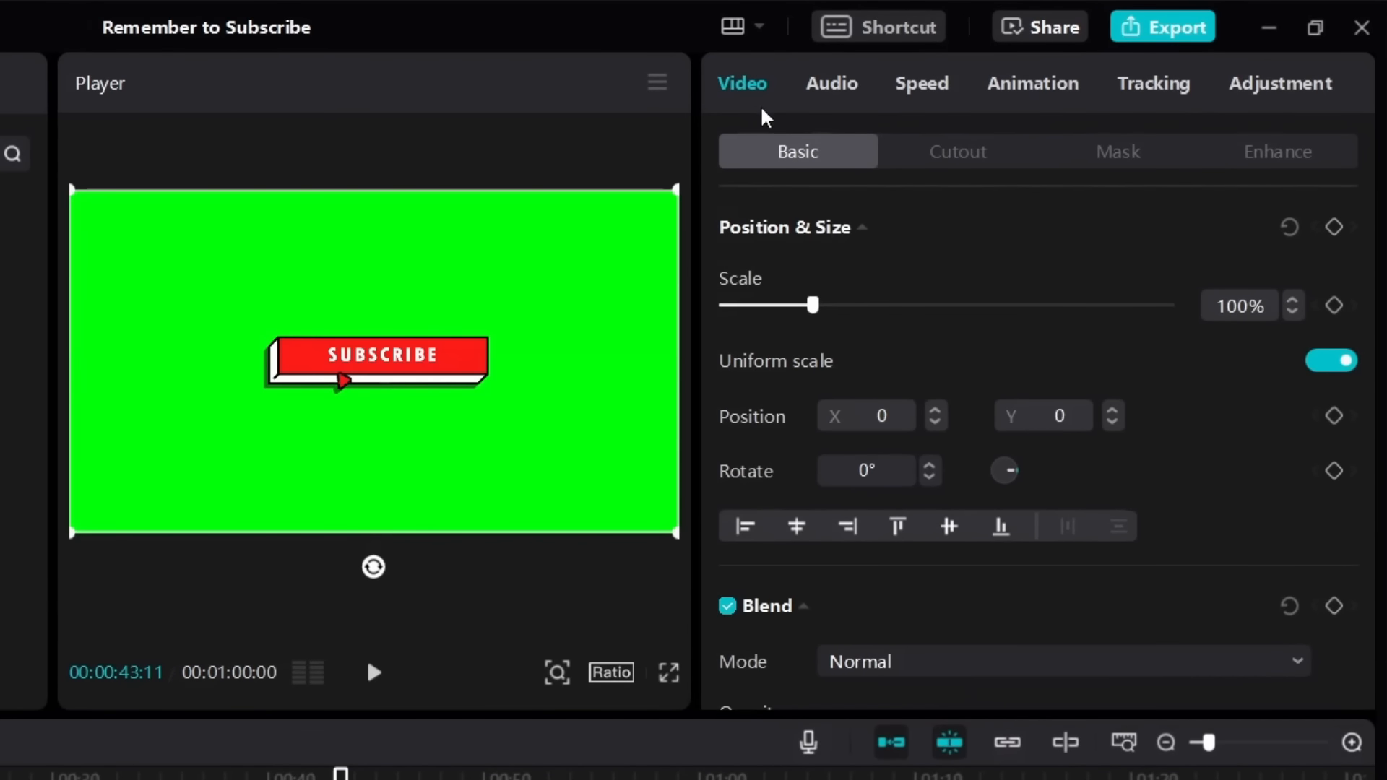
click(957, 167)
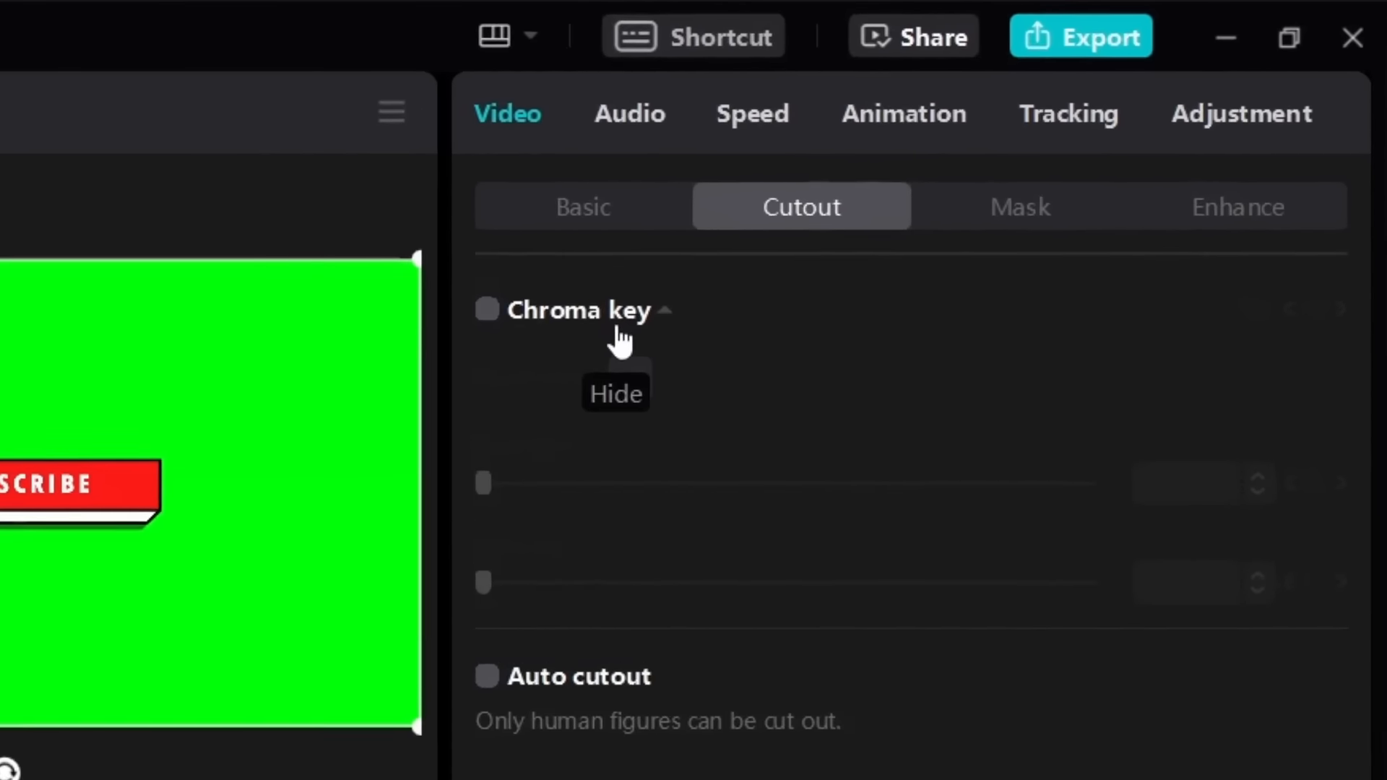
click(735, 229)
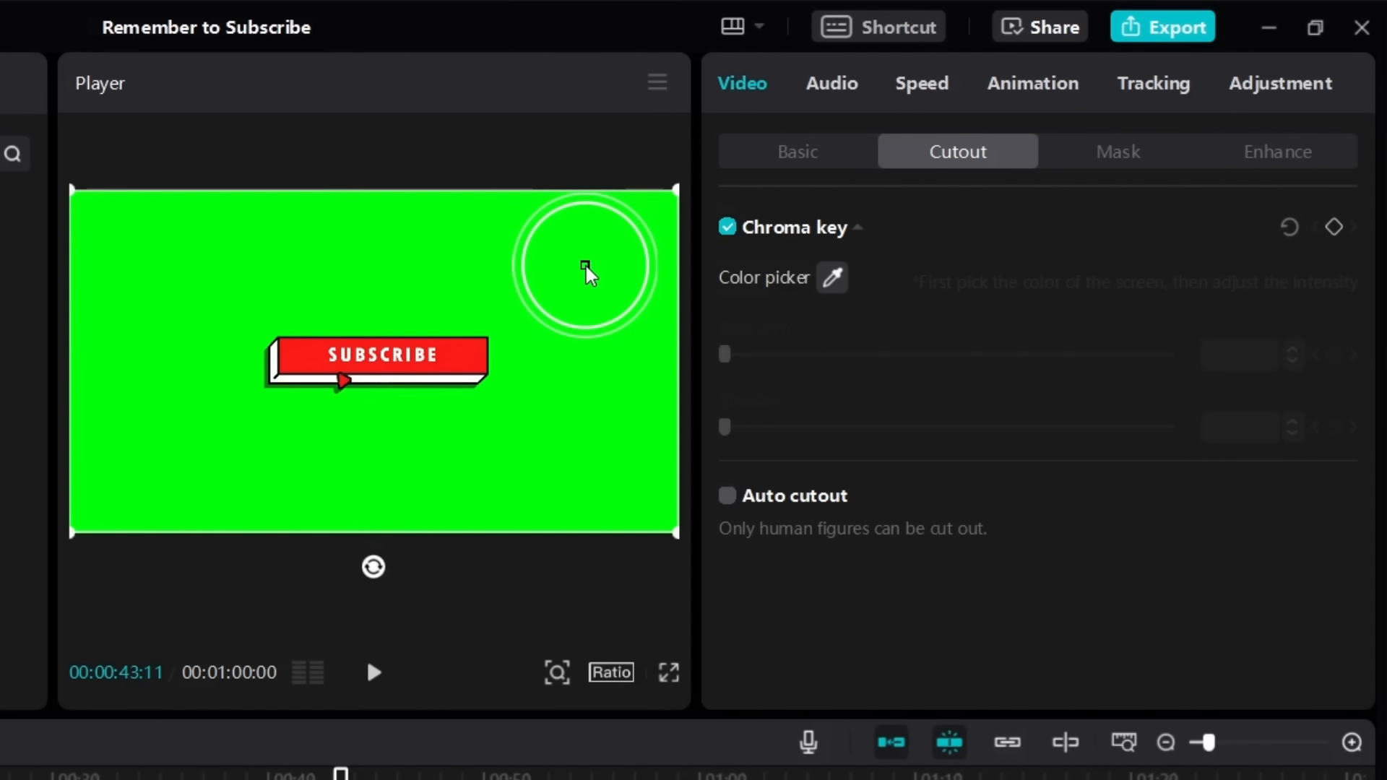
click(583, 297)
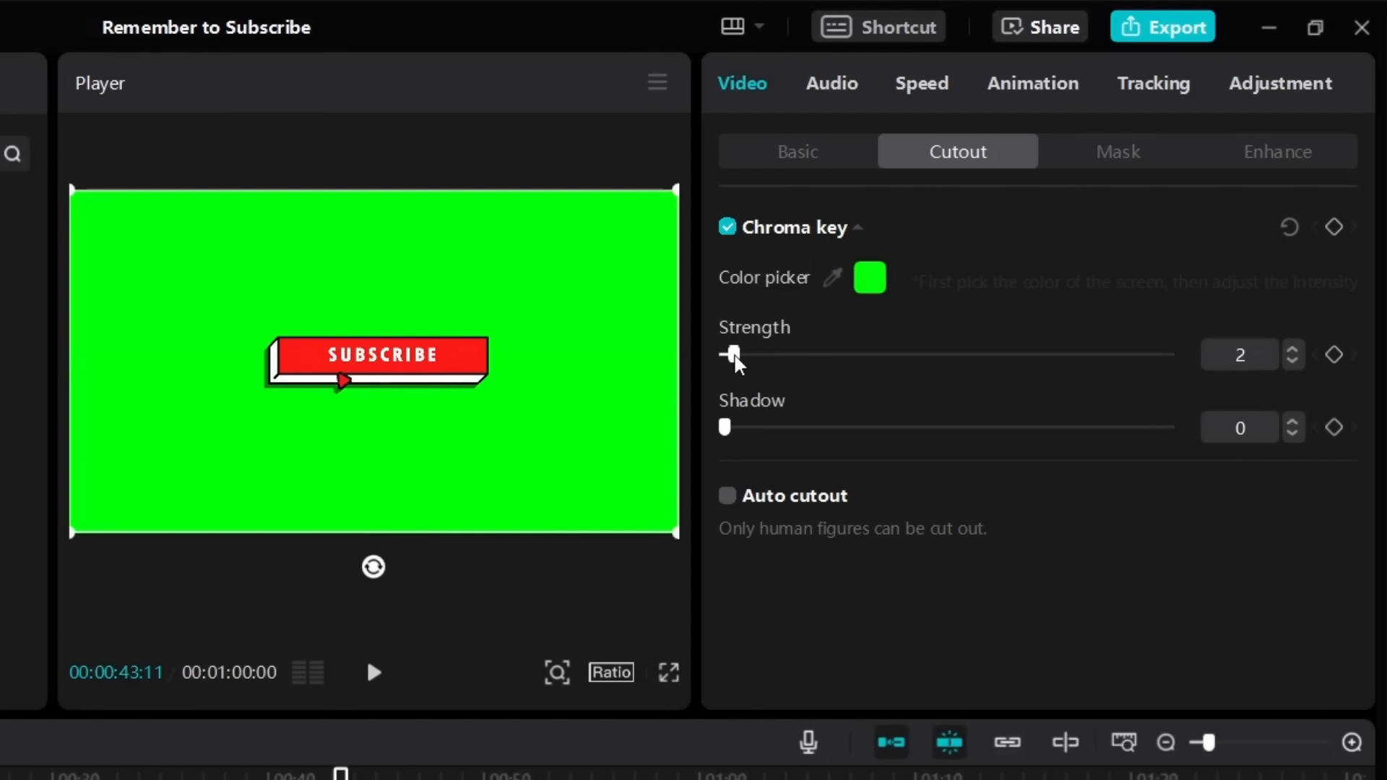
Adjust the chroma key strength, trying 26 and 100, to remove the green, and play the keyed subscribe animation over the main video
drag(747, 361, 794, 367)
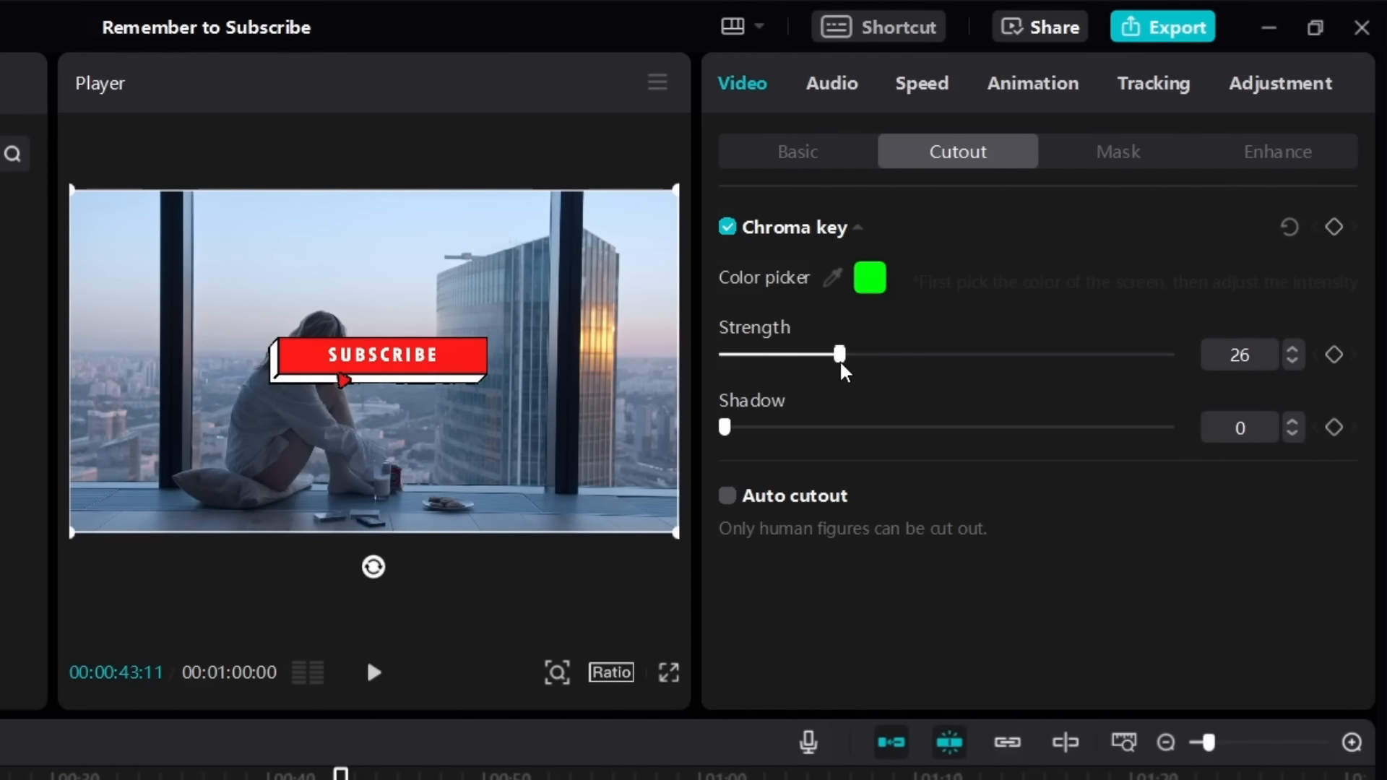
drag(870, 374, 1348, 468)
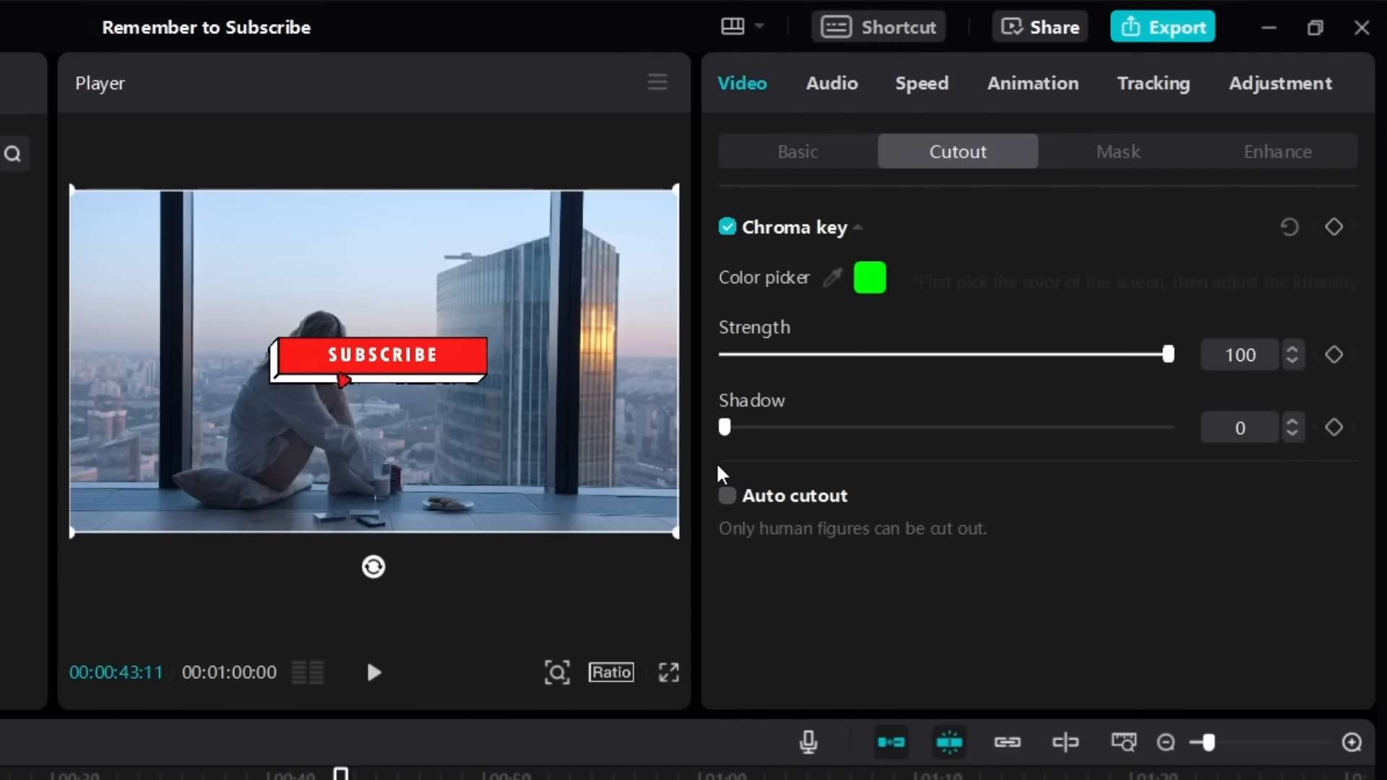
drag(757, 356, 789, 370)
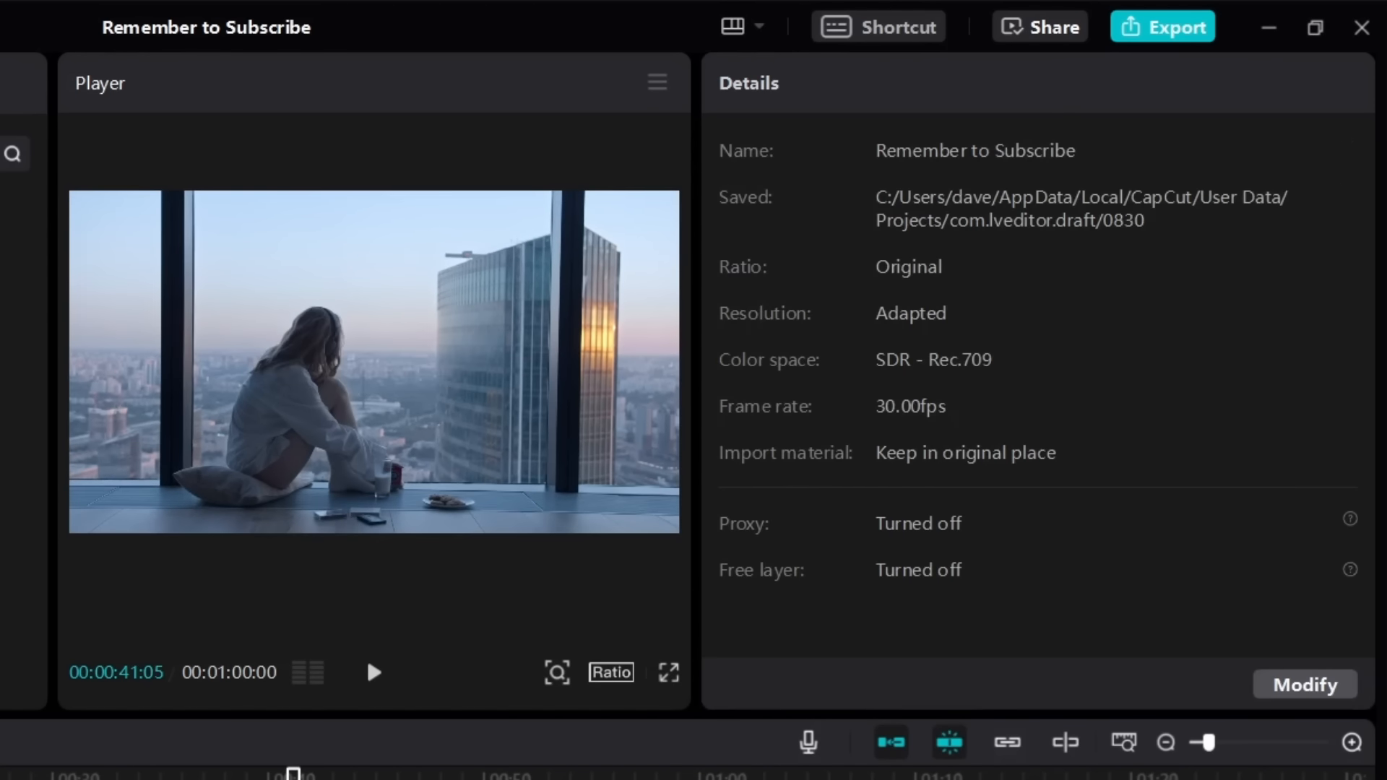
key(space)
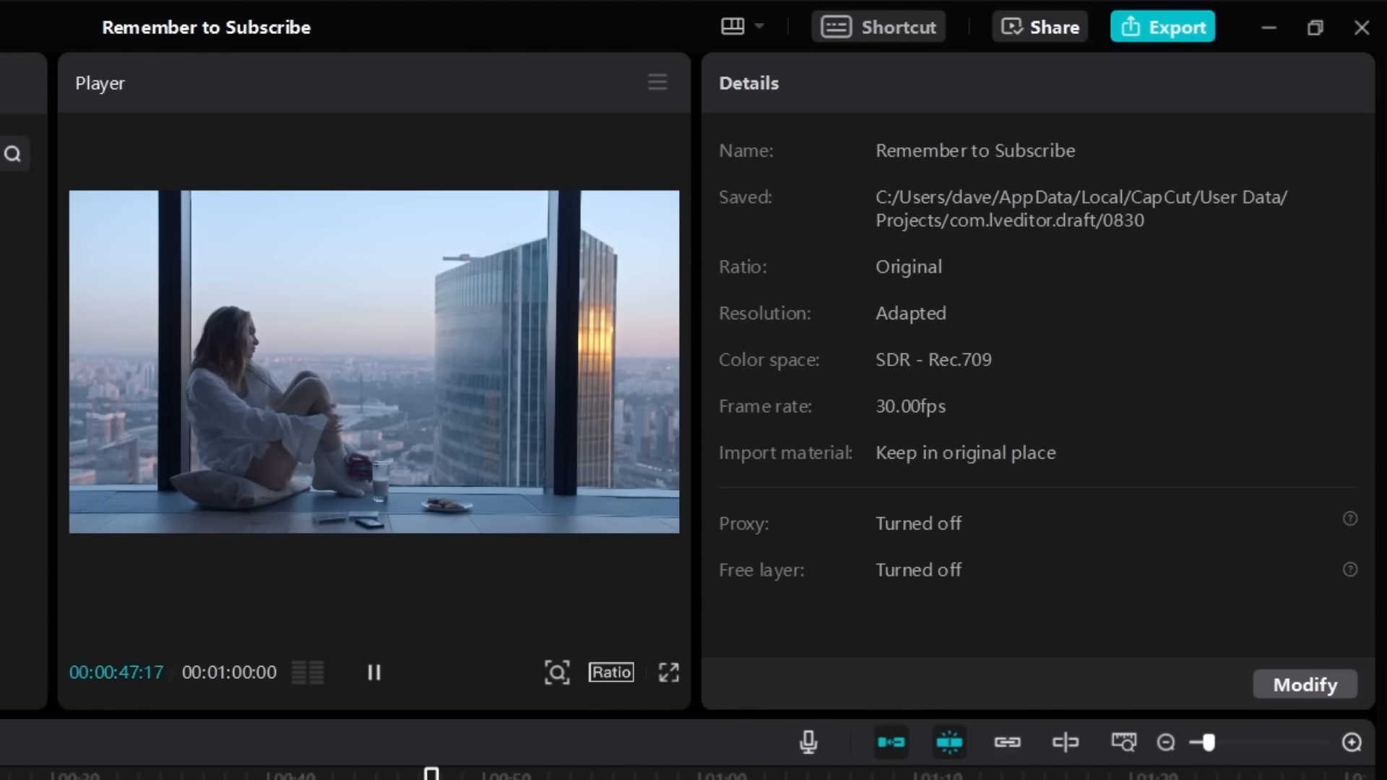
key(space)
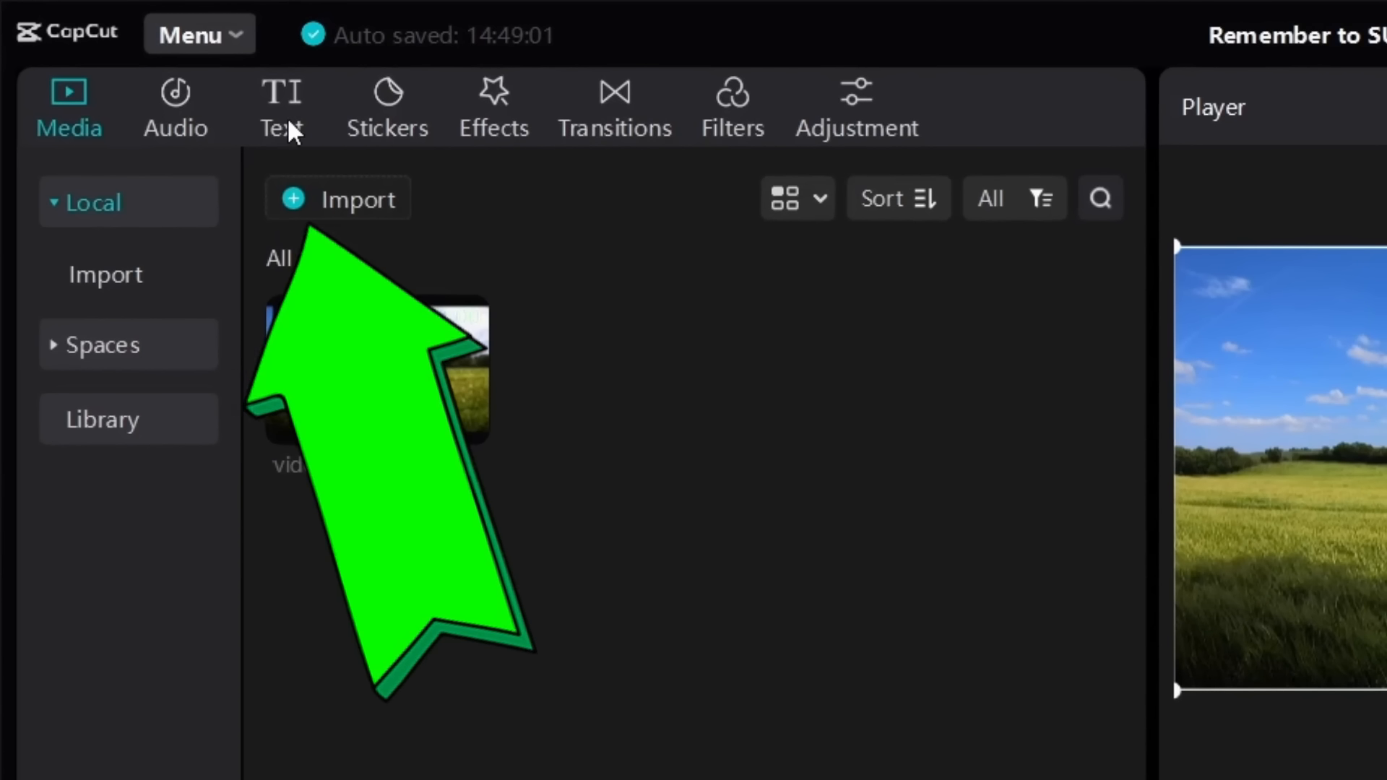
Add a default text clip on a track above video.mp4 at about 7 seconds
click(136, 52)
mouse_move(340, 296)
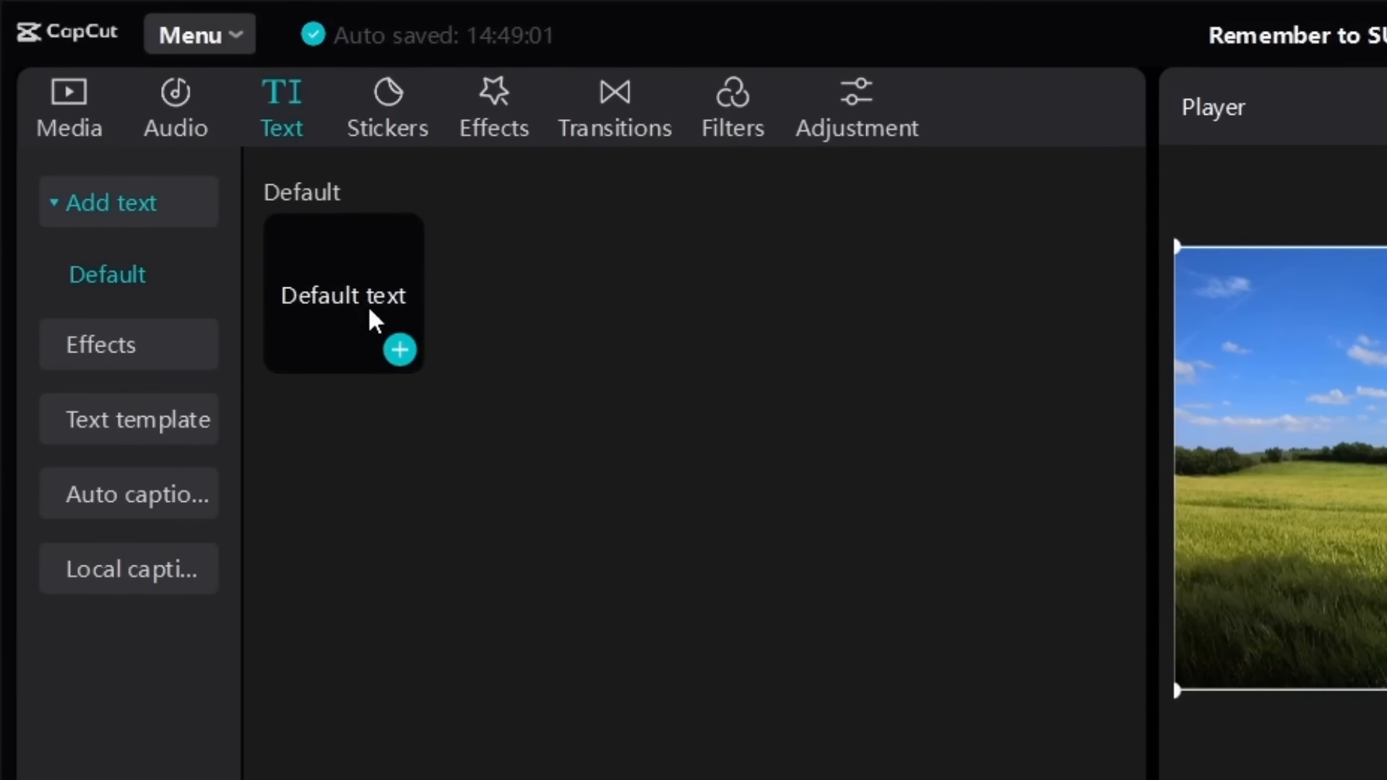
drag(319, 279, 892, 779)
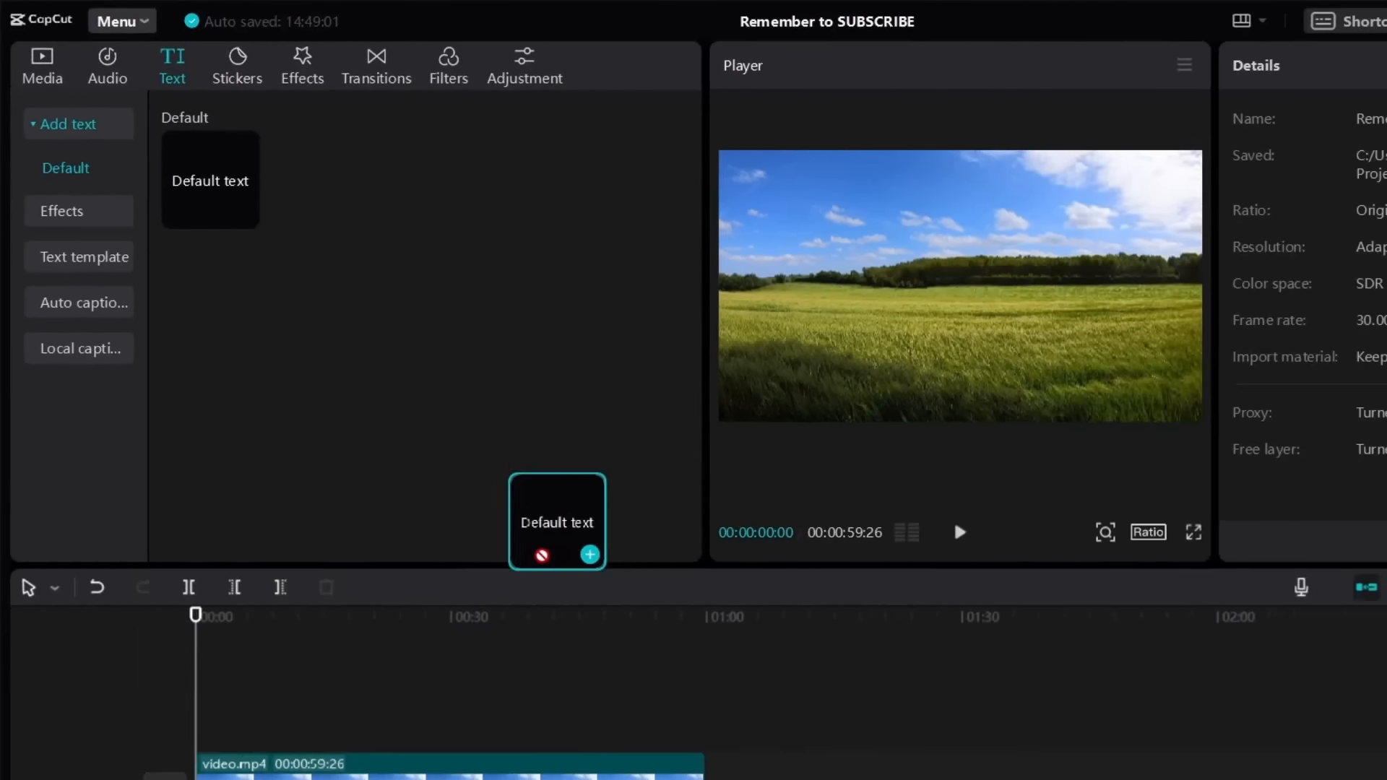
drag(542, 555, 215, 578)
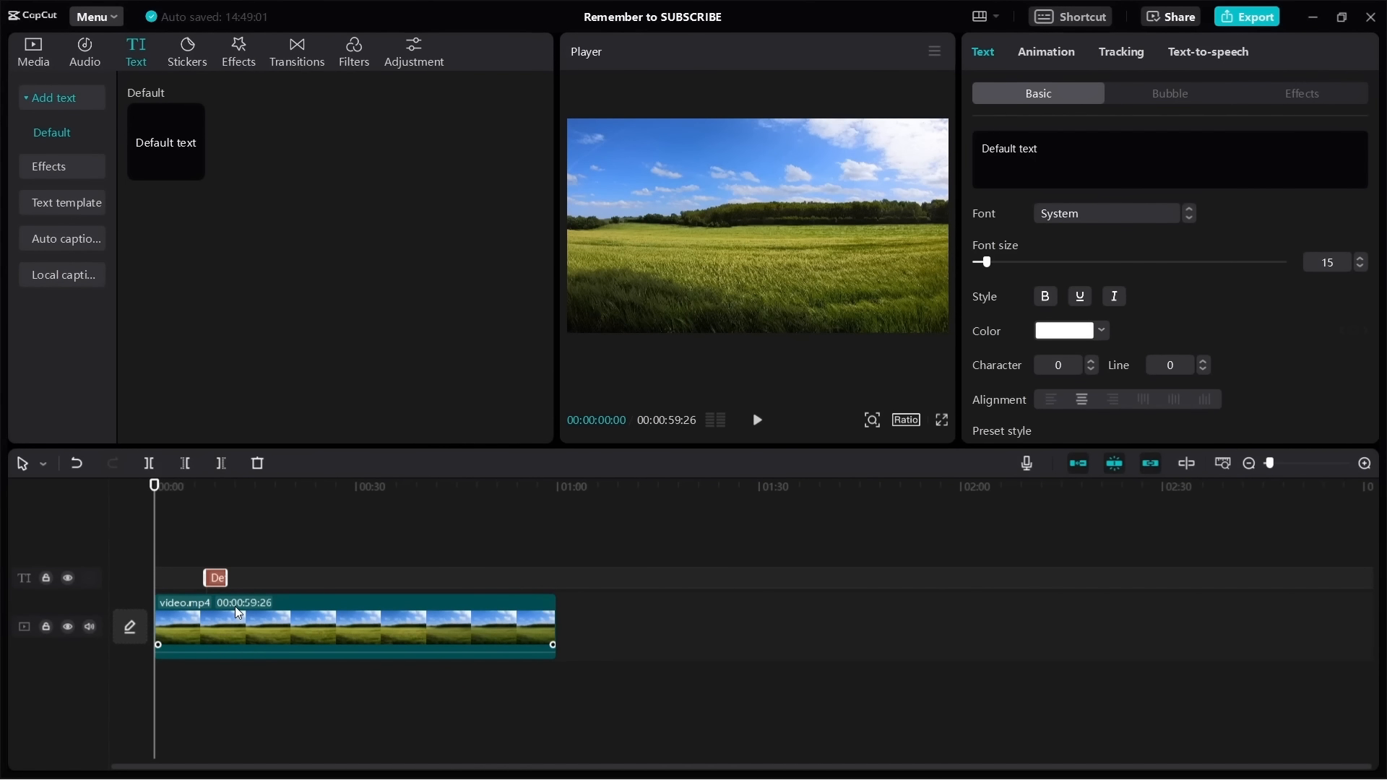
Lengthen the default text clip to about 14 seconds and move it to the start of the timeline
click(193, 487)
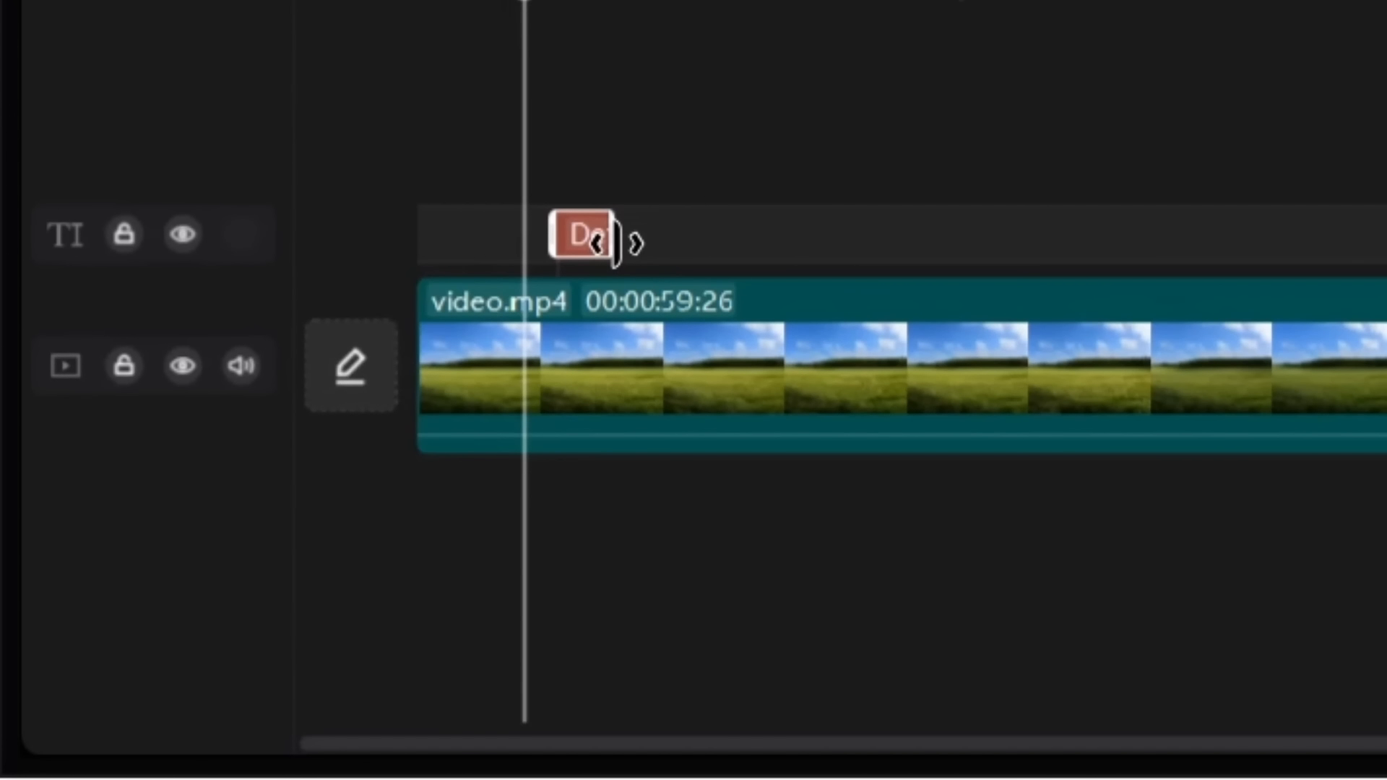
drag(614, 242, 904, 235)
drag(856, 239, 813, 237)
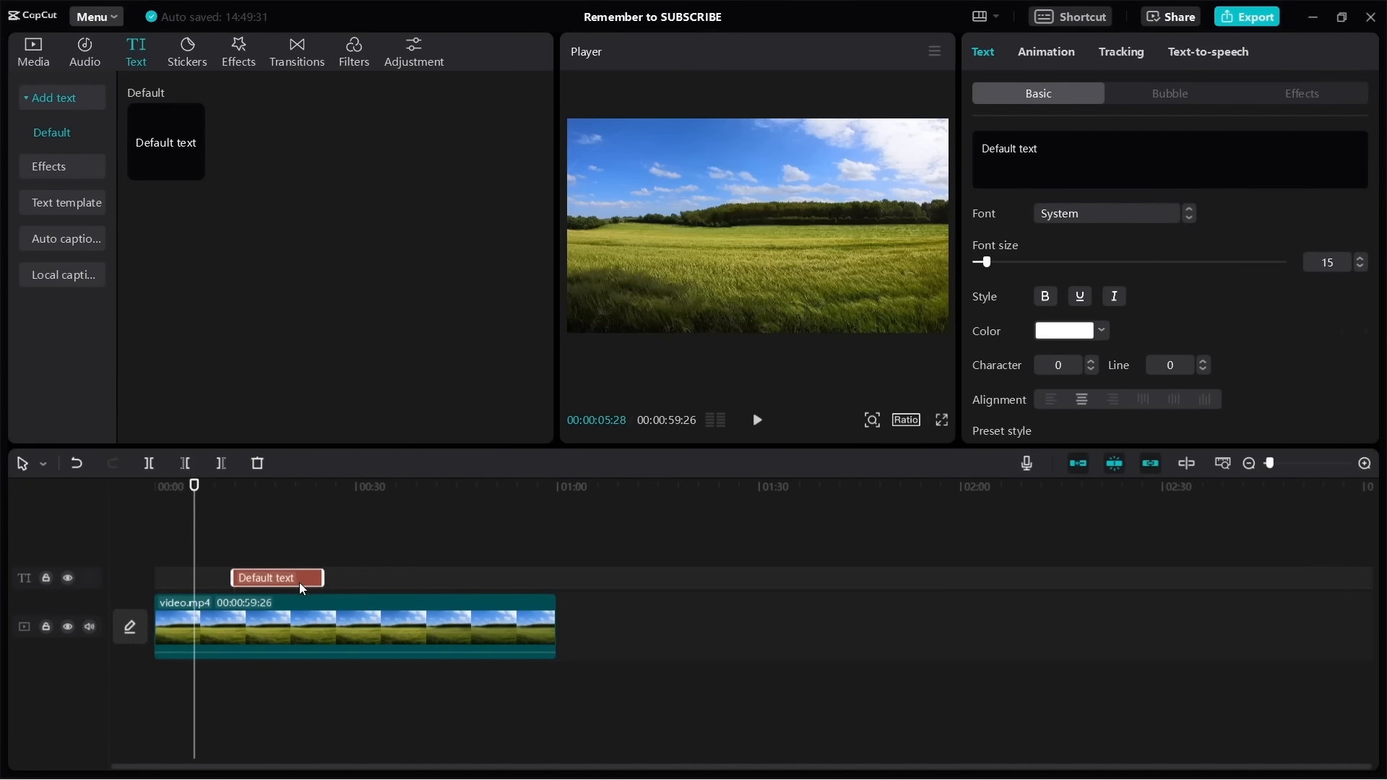
drag(299, 582, 193, 589)
Return the playhead to the start and play the first seconds of the video with the text overlay
drag(193, 487, 179, 488)
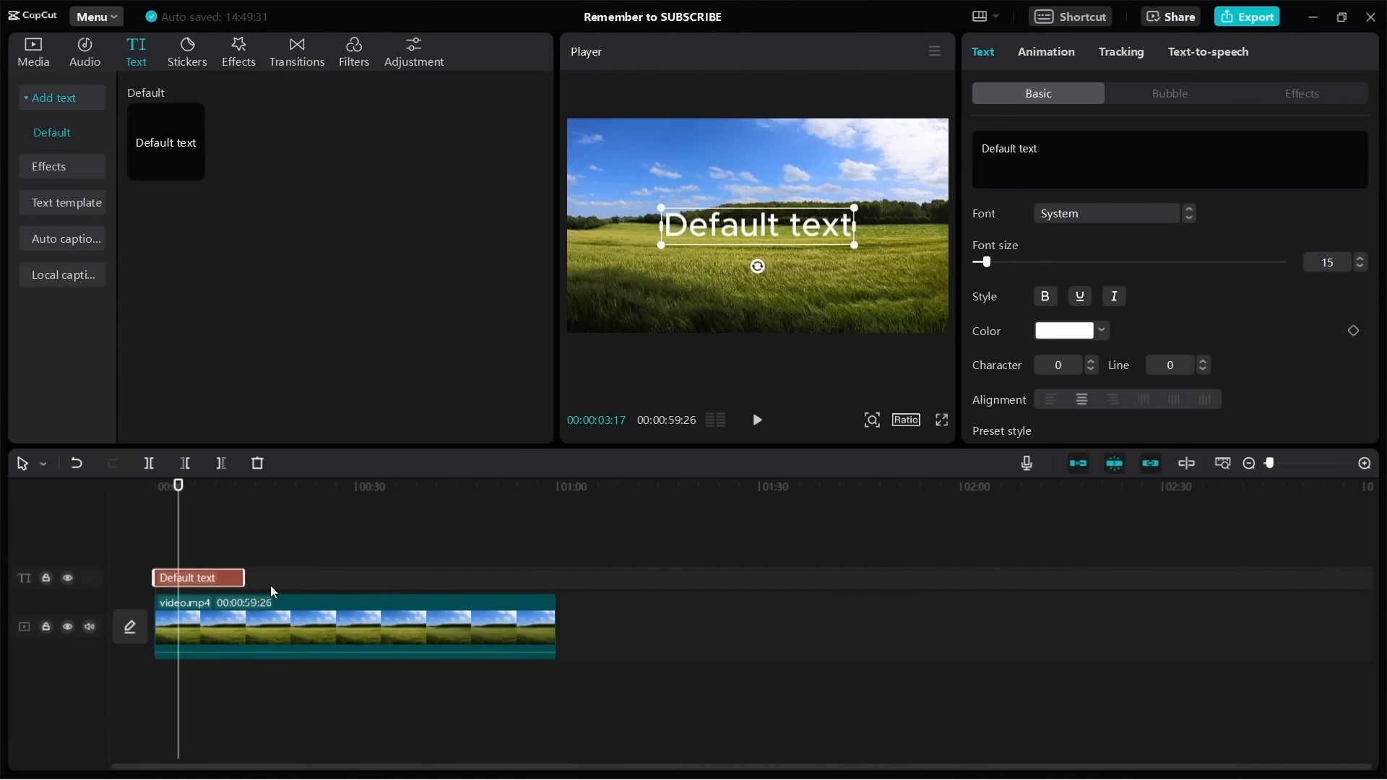
drag(177, 491, 177, 491)
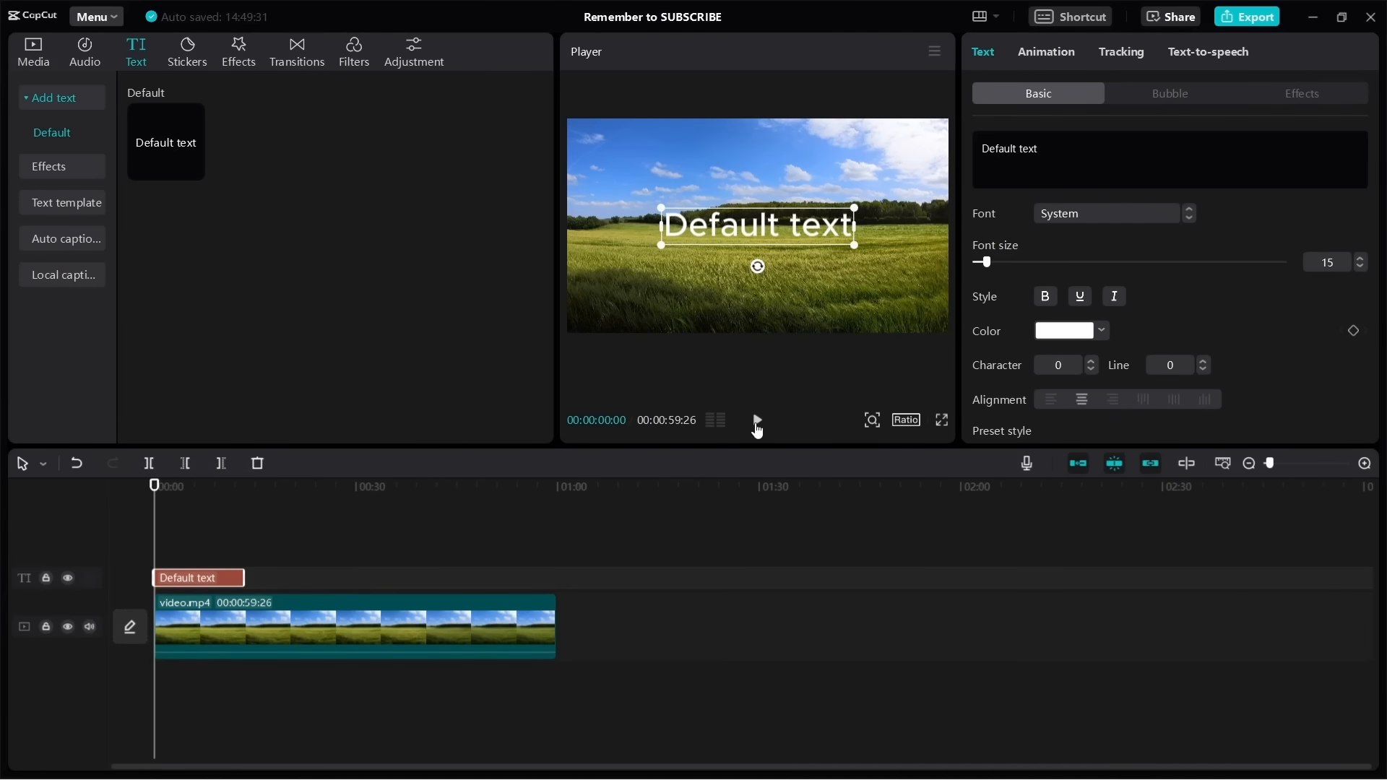
click(756, 424)
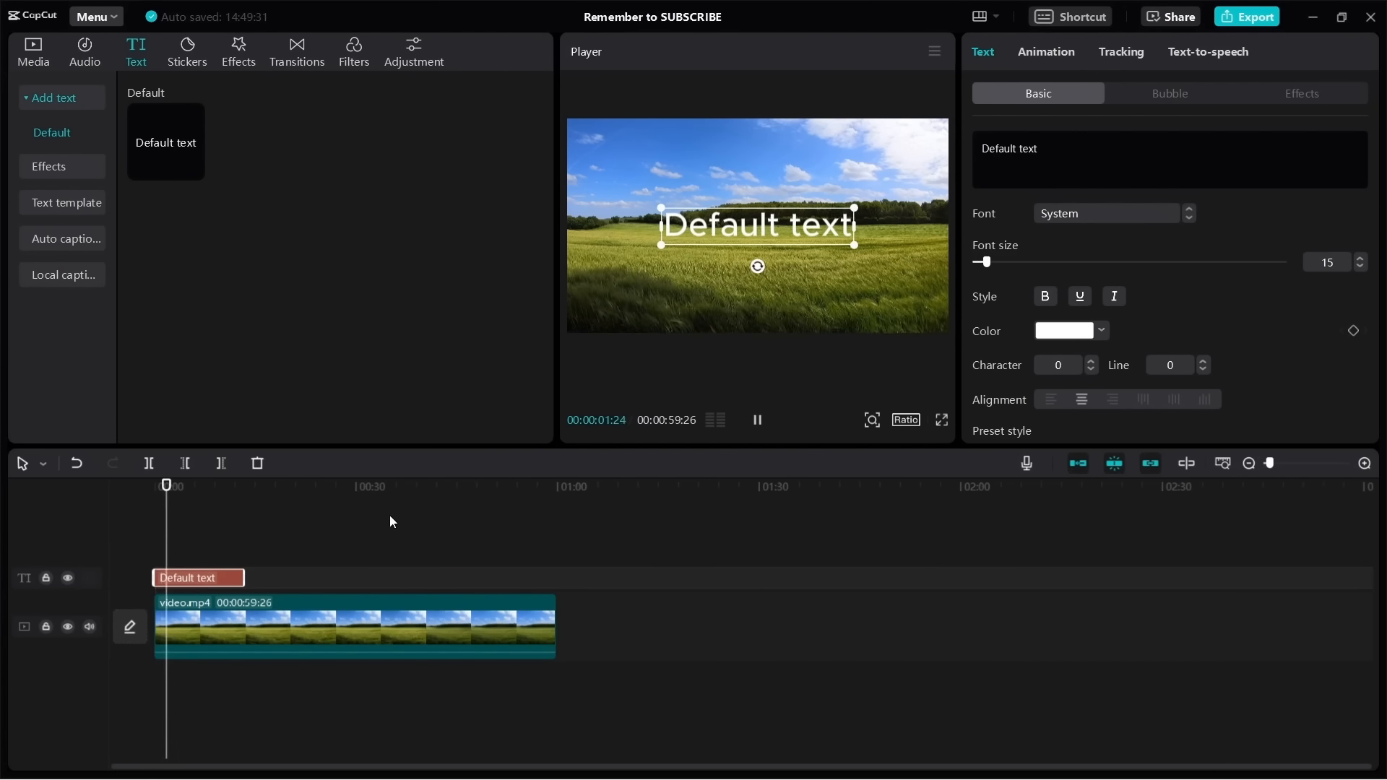
click(757, 420)
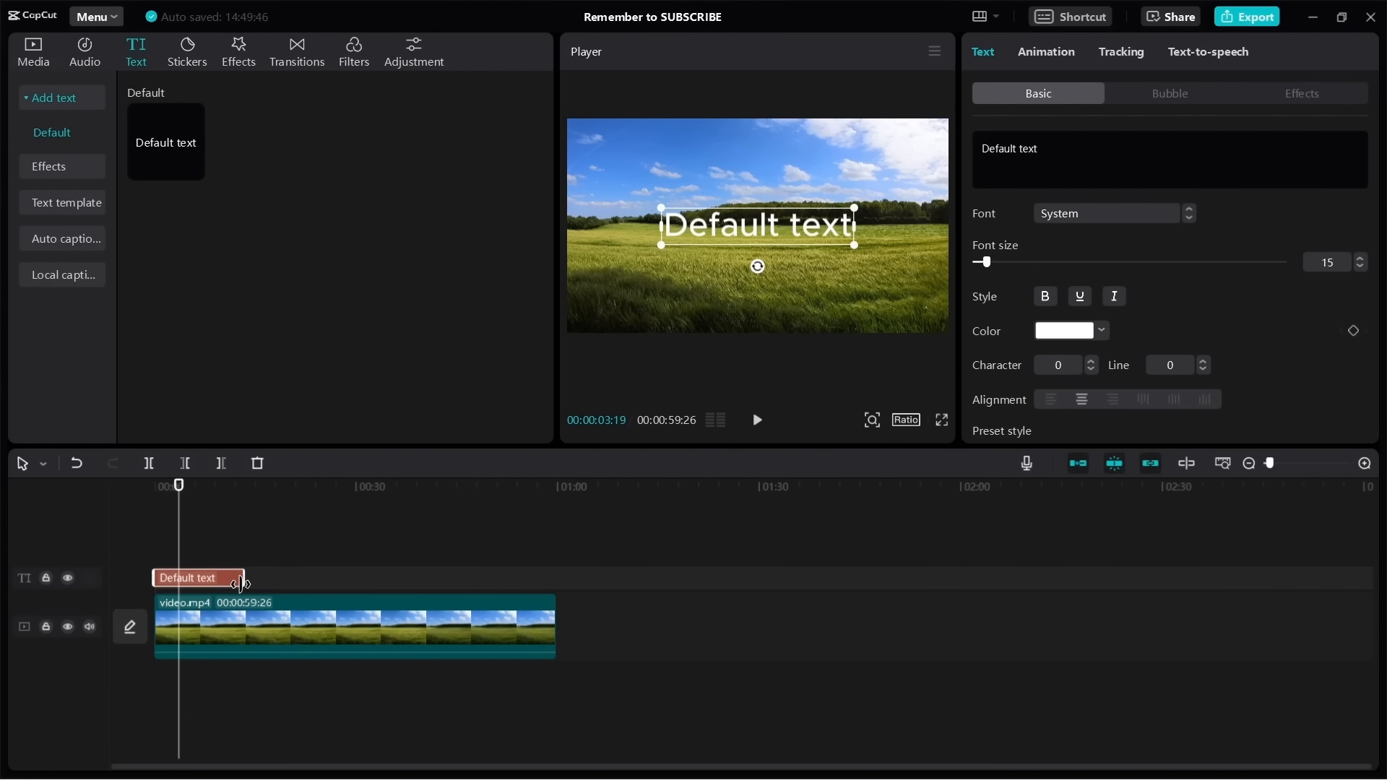
Shorten the default text clip from its end to about 2.4 seconds
drag(232, 580, 186, 581)
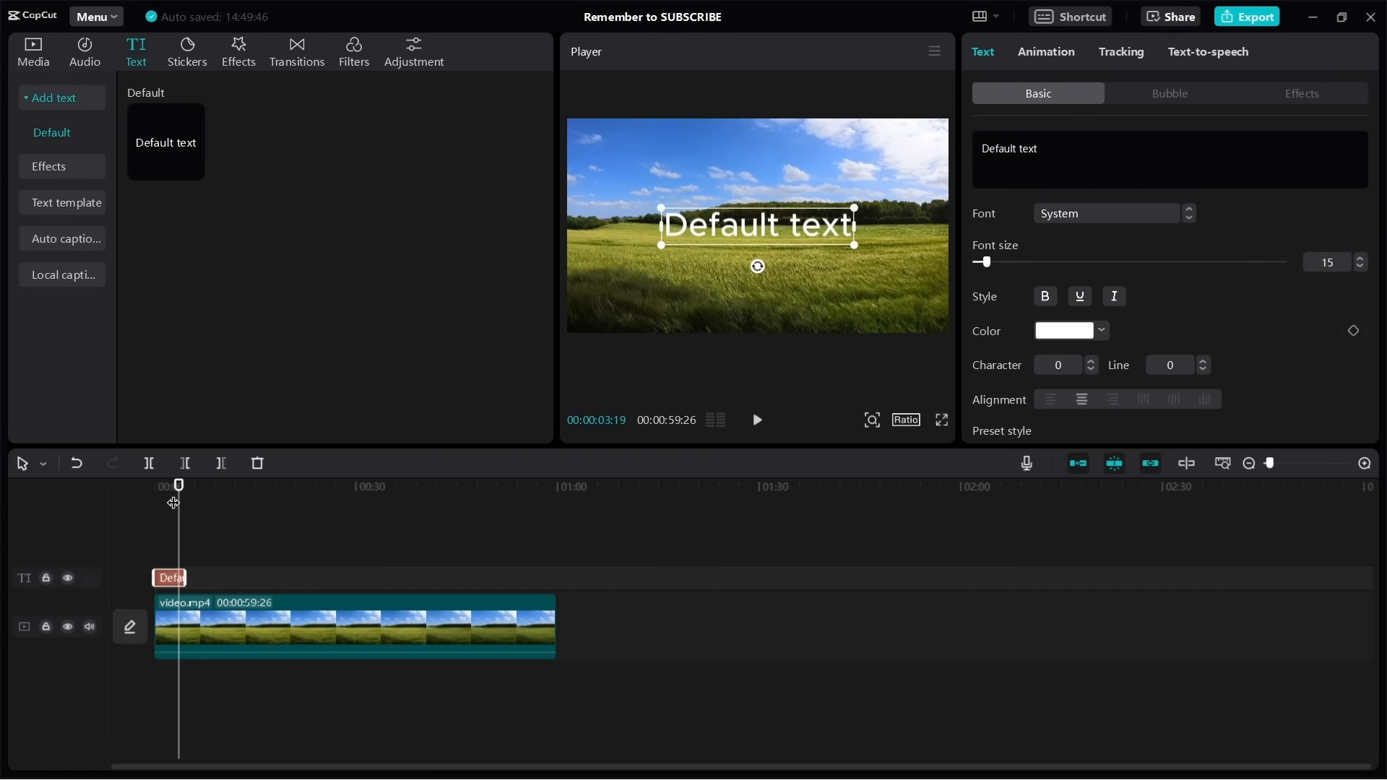
drag(179, 488, 153, 529)
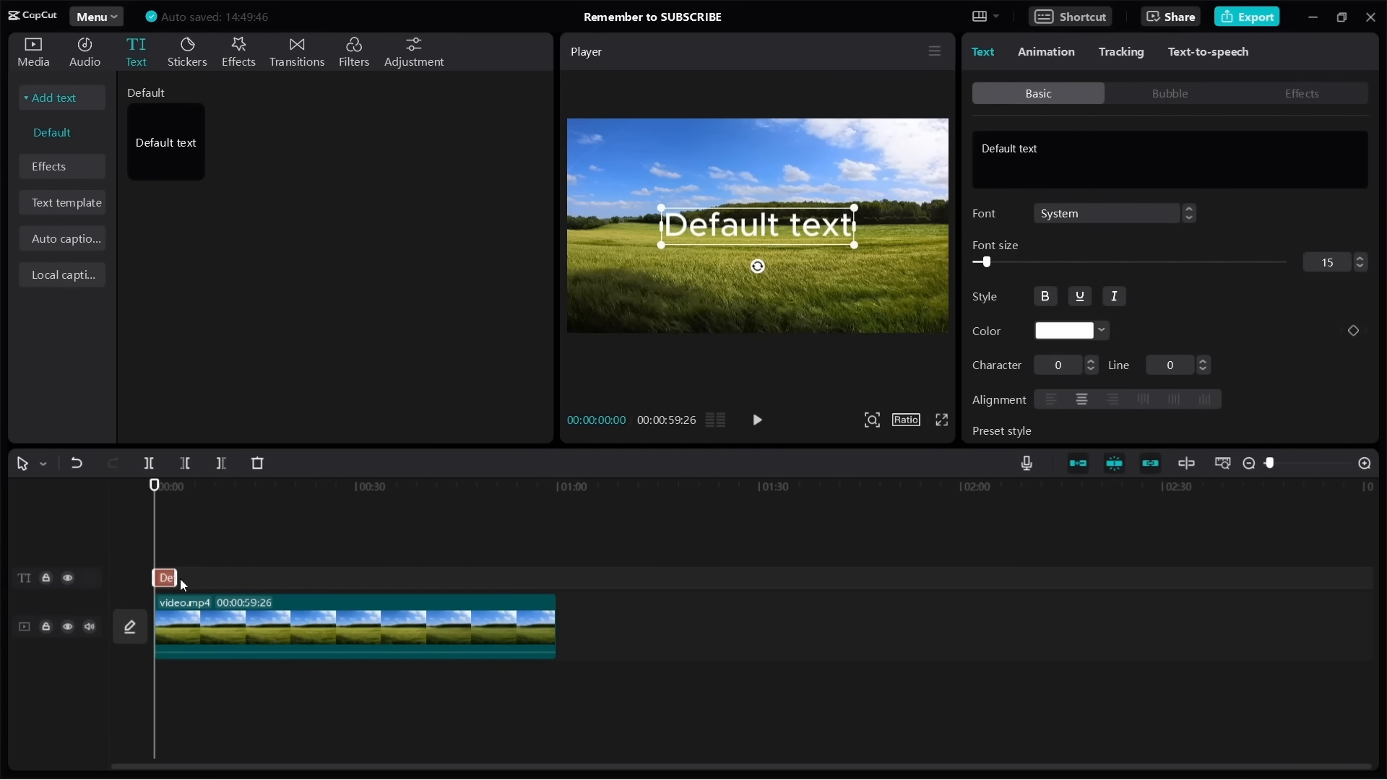
click(1365, 463)
click(1365, 463)
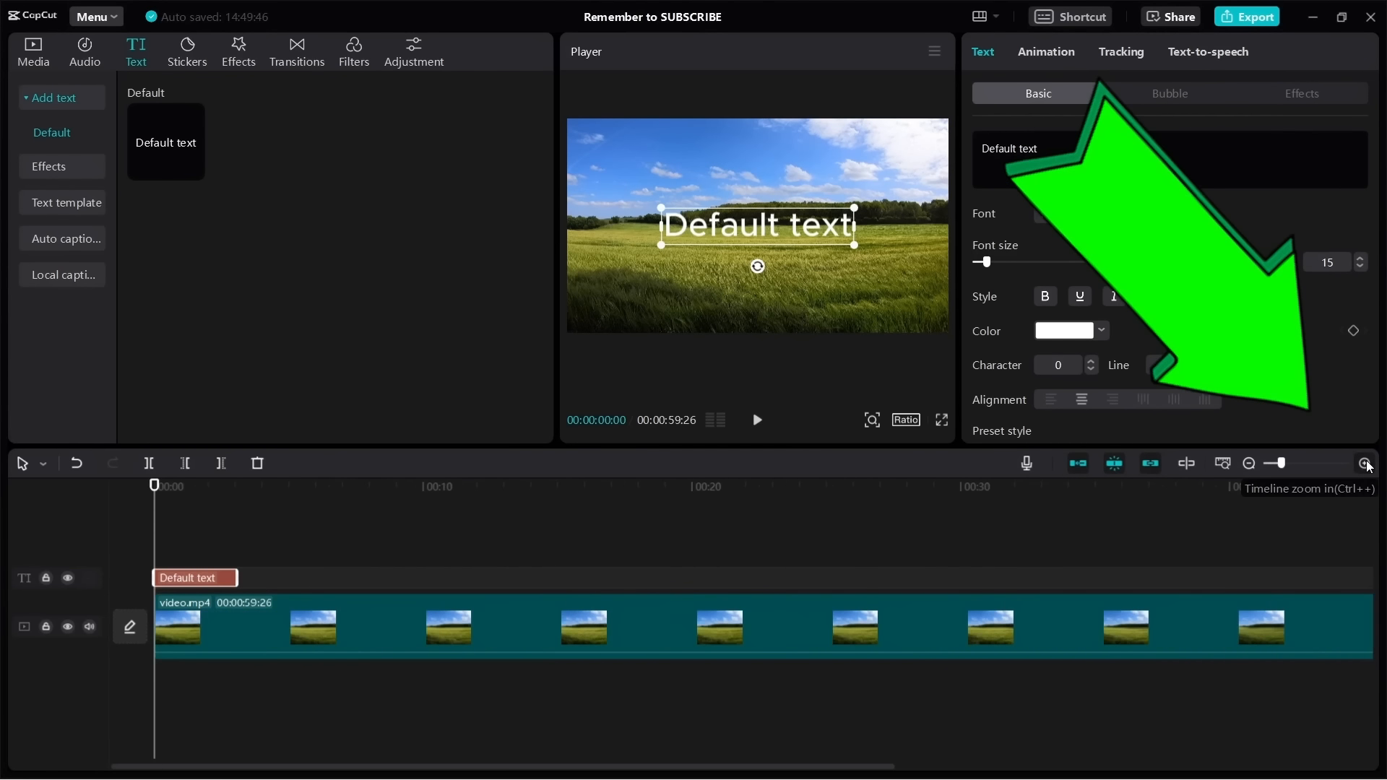
drag(232, 580, 221, 580)
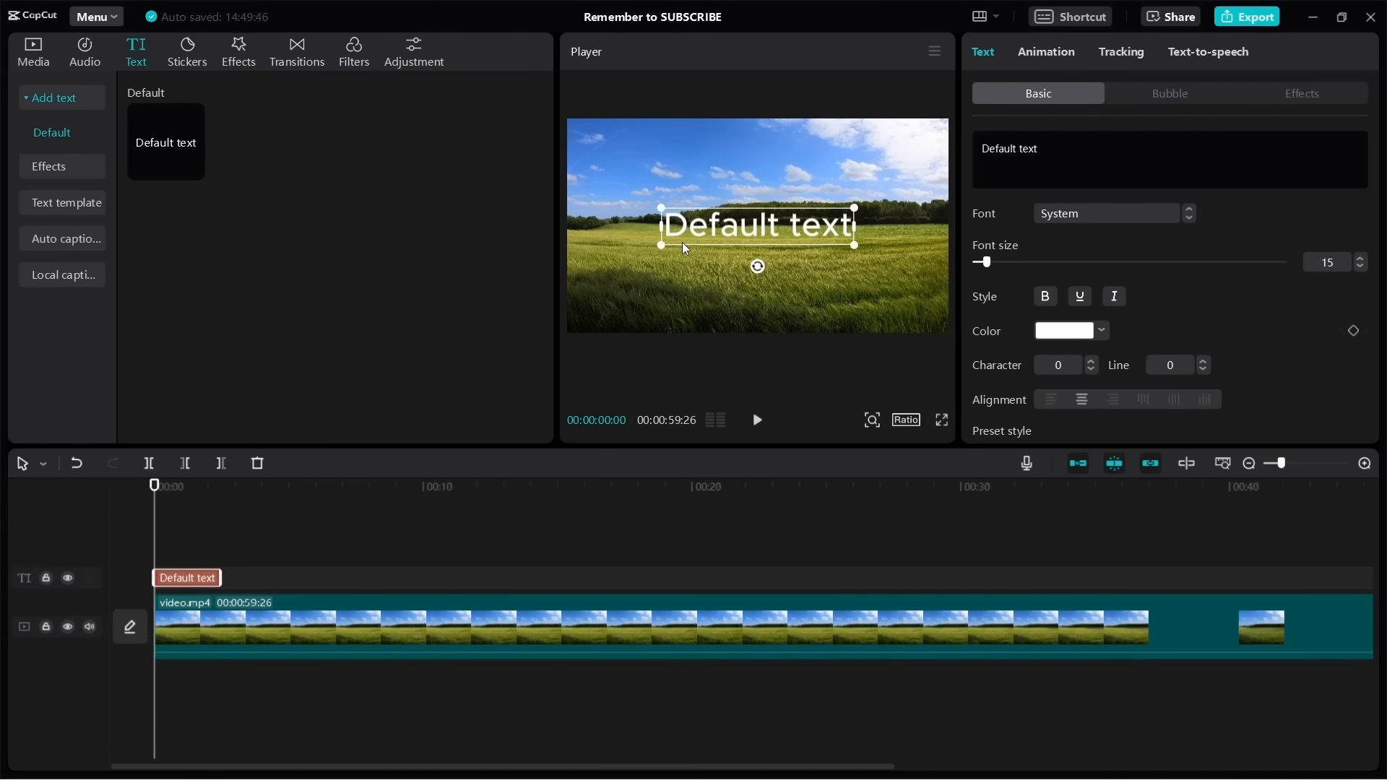
Play from the beginning past the end of the shortened text clip to check when the text disappears
click(156, 531)
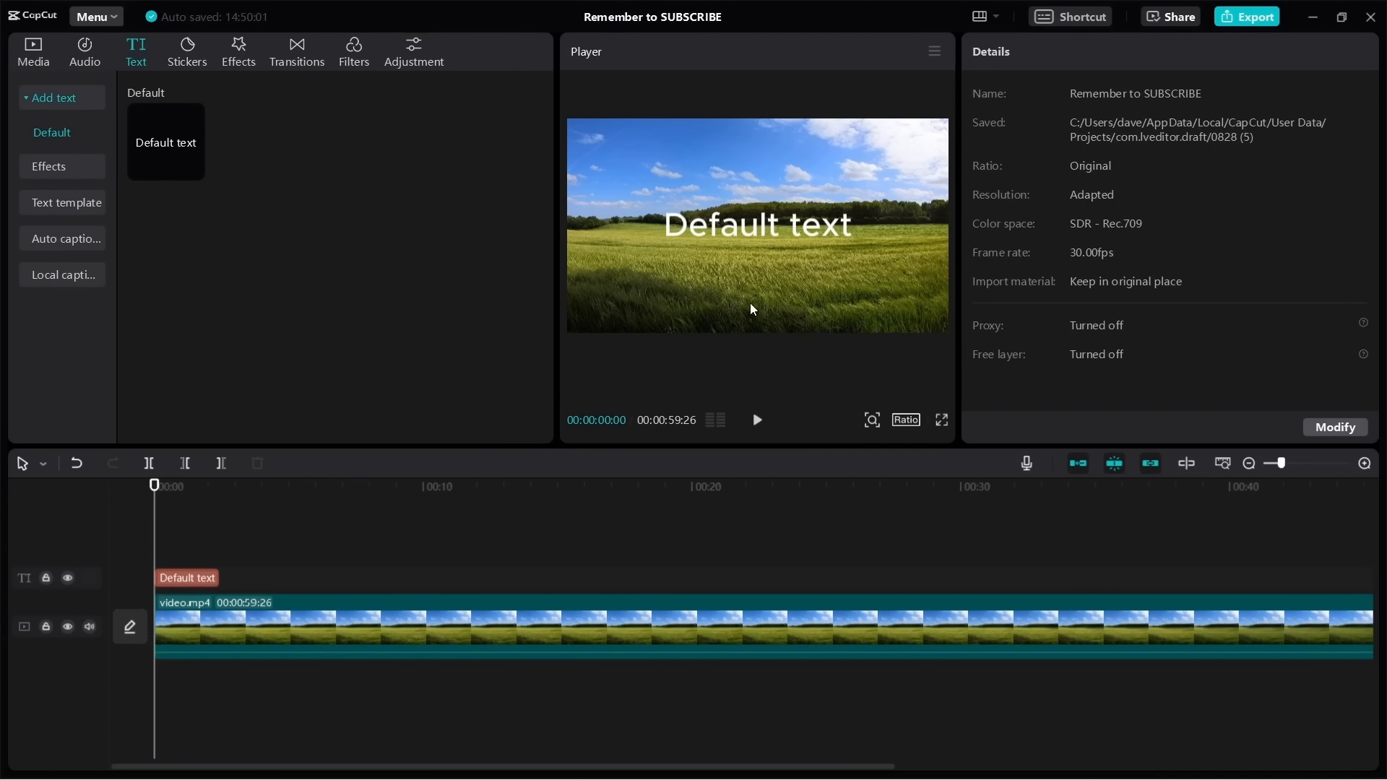
click(759, 422)
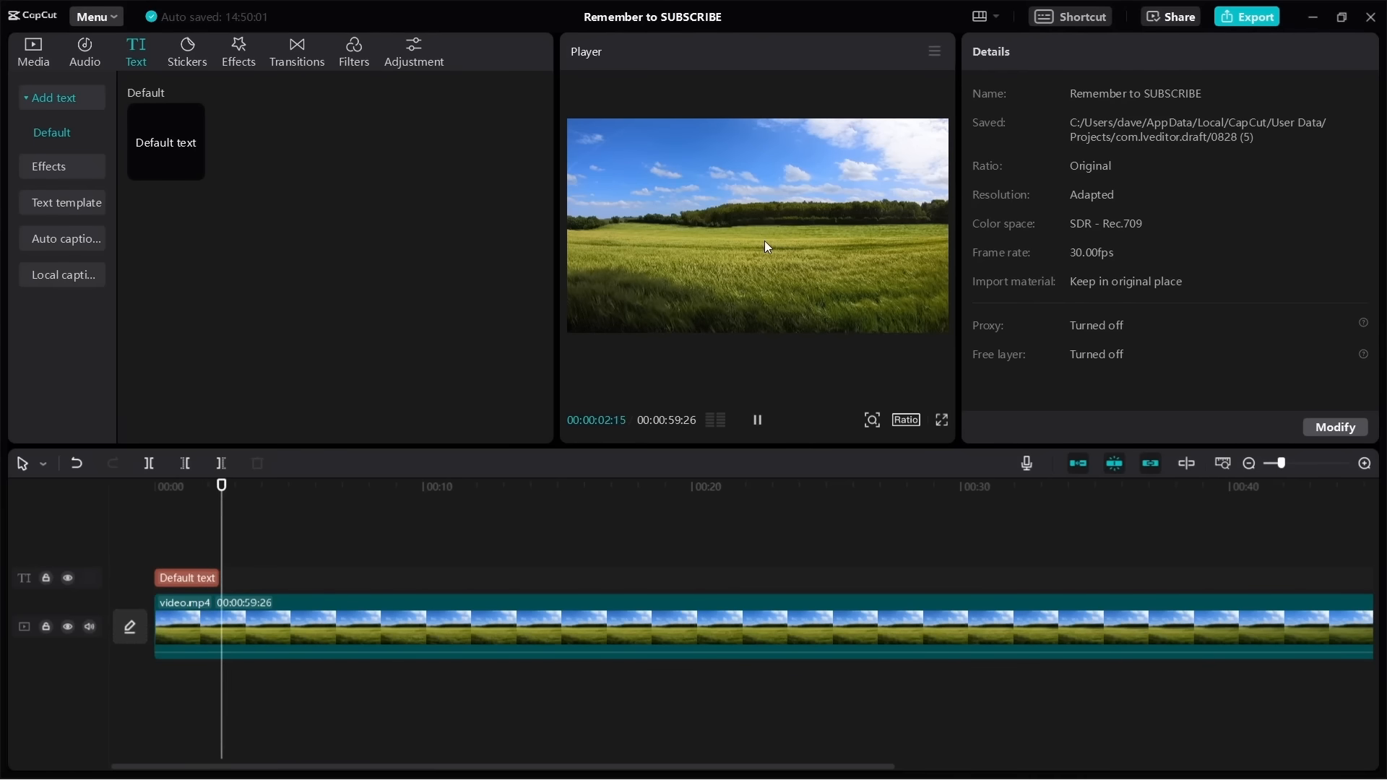
key(space)
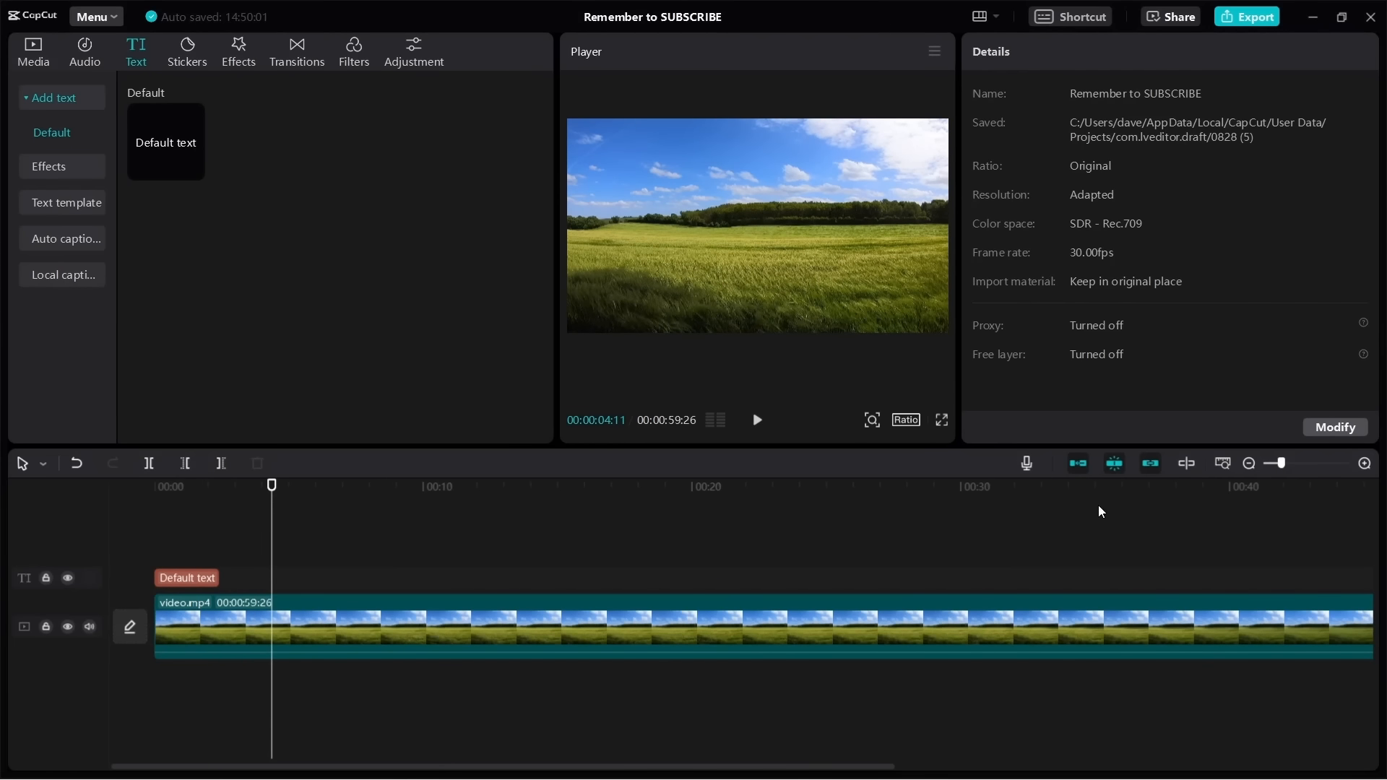
Extend the default text clip to the full length of video.mp4 and preview it along the timeline
click(1250, 464)
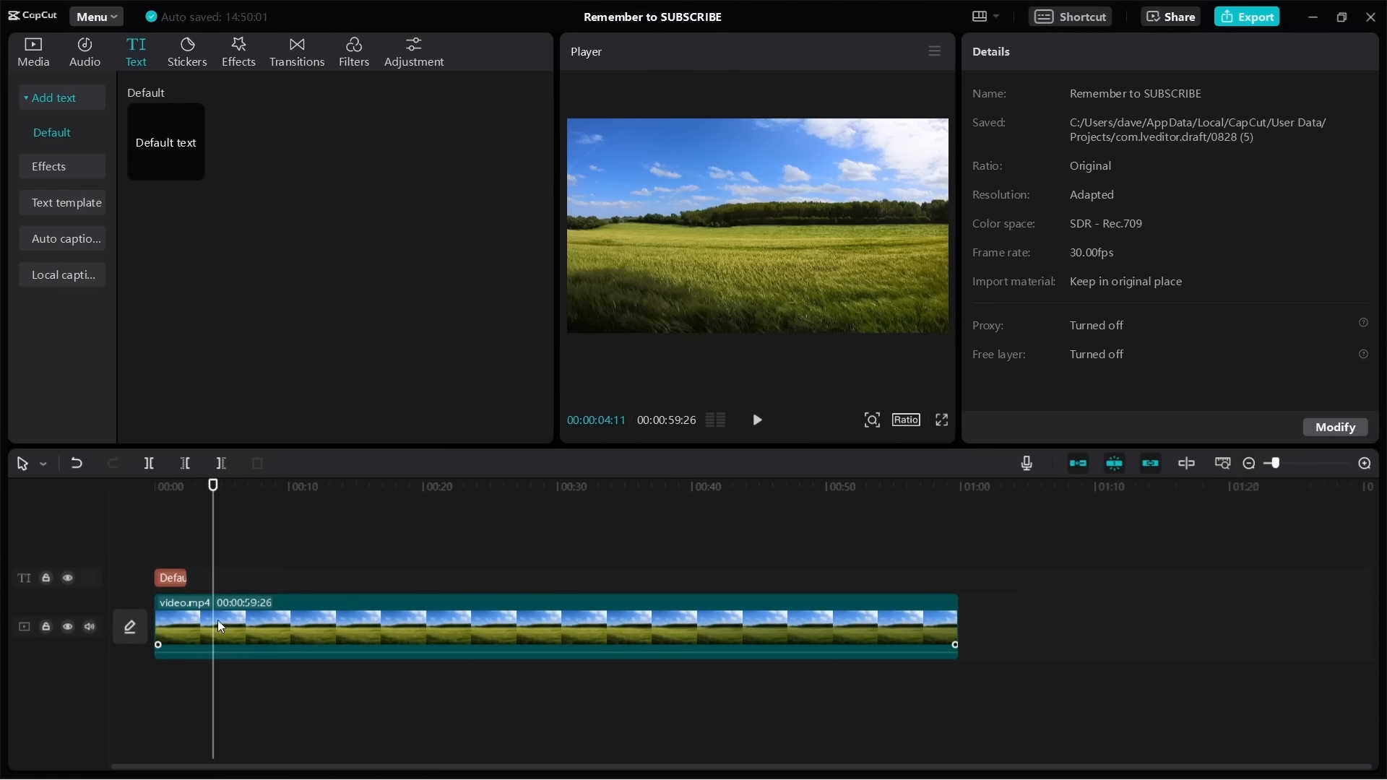
click(181, 579)
drag(186, 578, 748, 576)
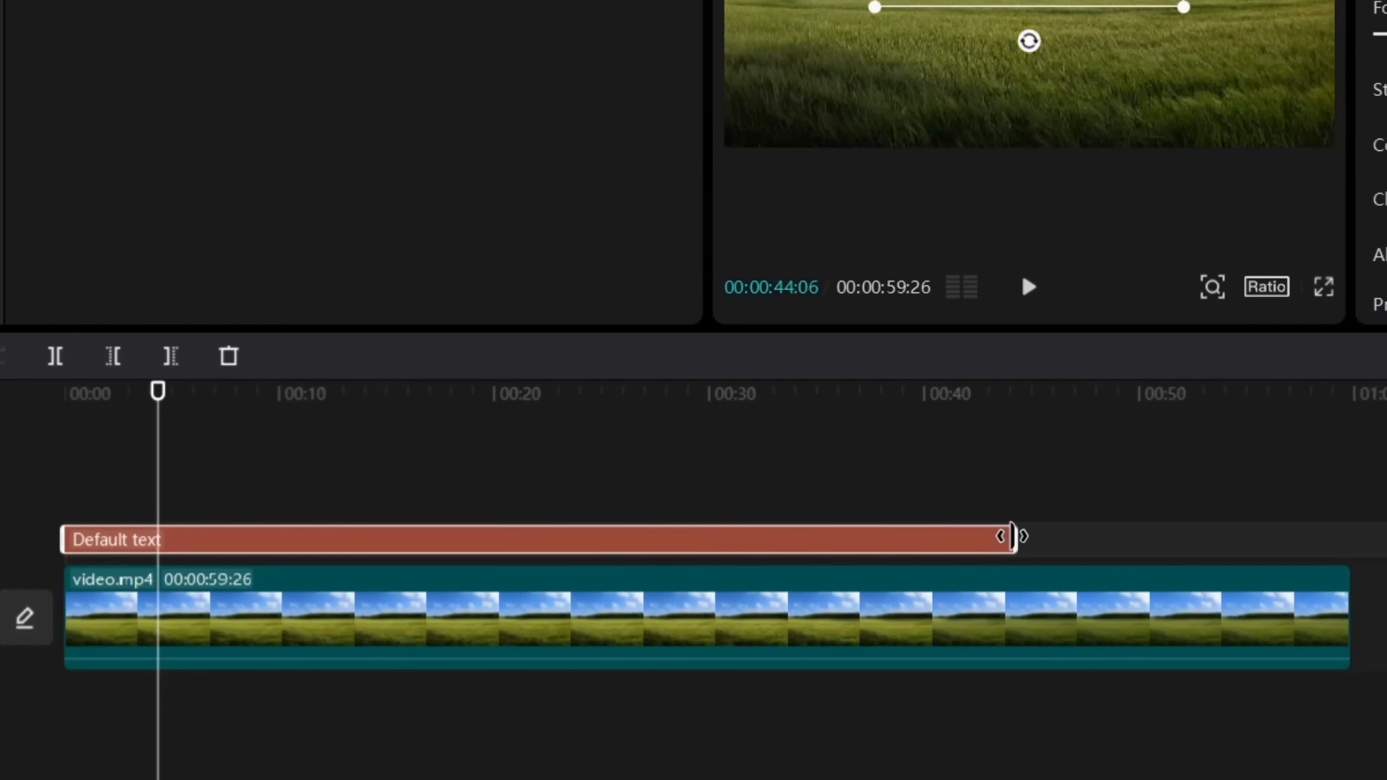
drag(1012, 536, 1354, 543)
drag(462, 493, 663, 494)
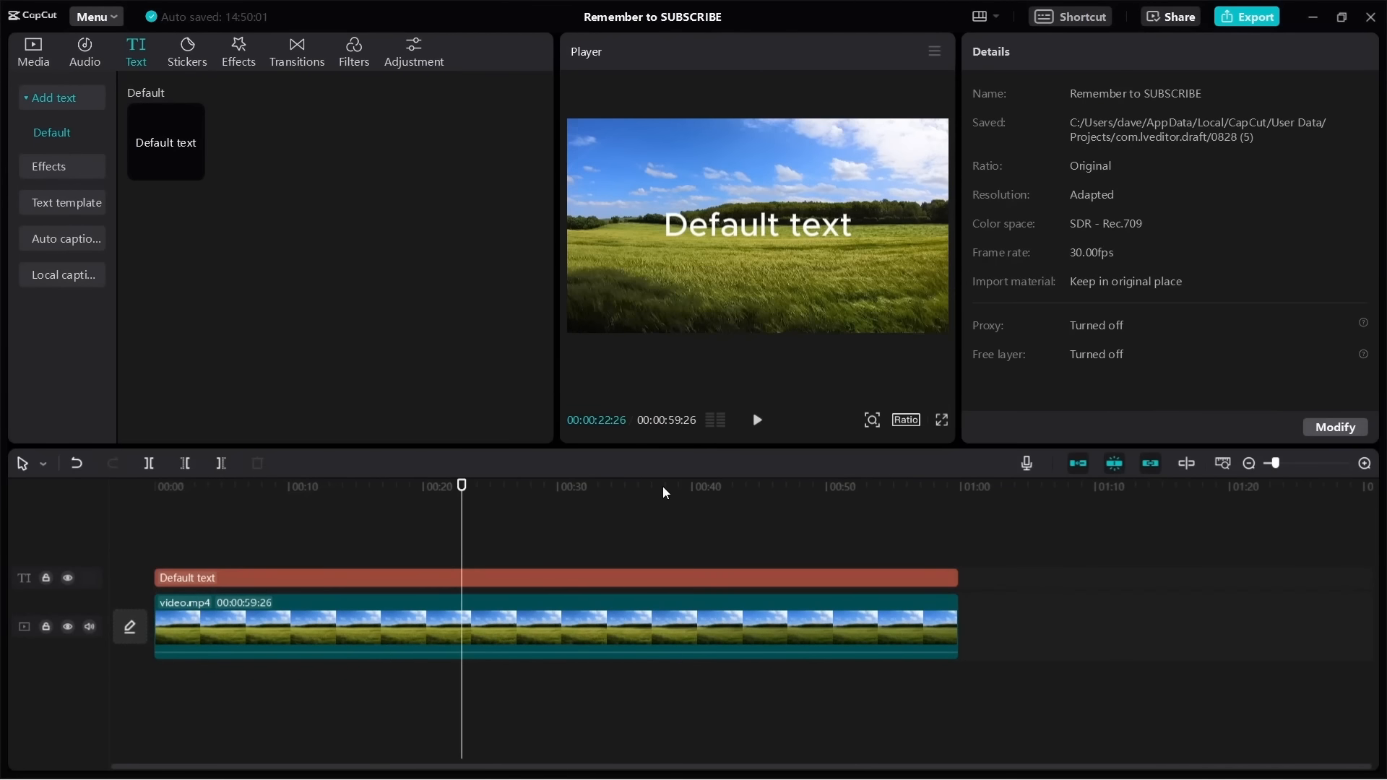
click(755, 423)
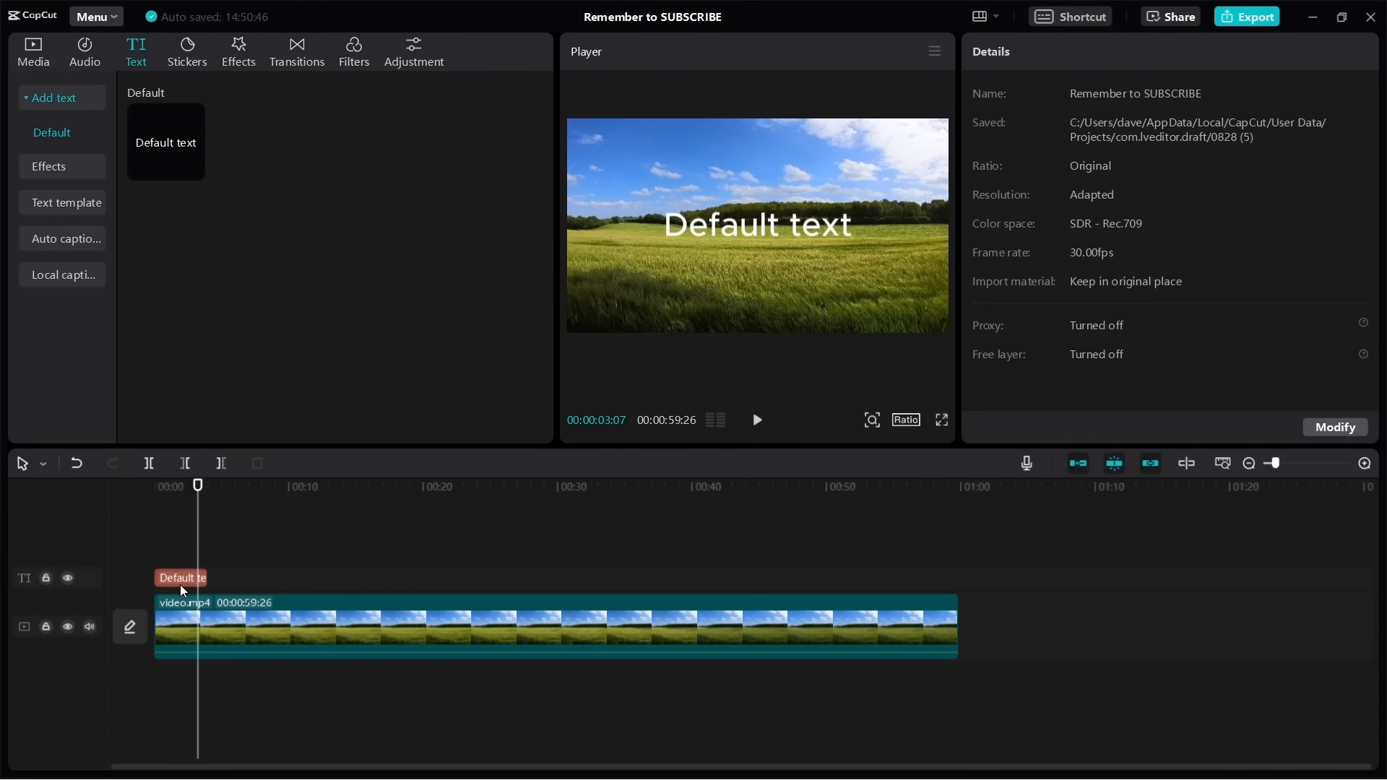
Replace the content of the default text clip with "Your Text Here"
click(178, 581)
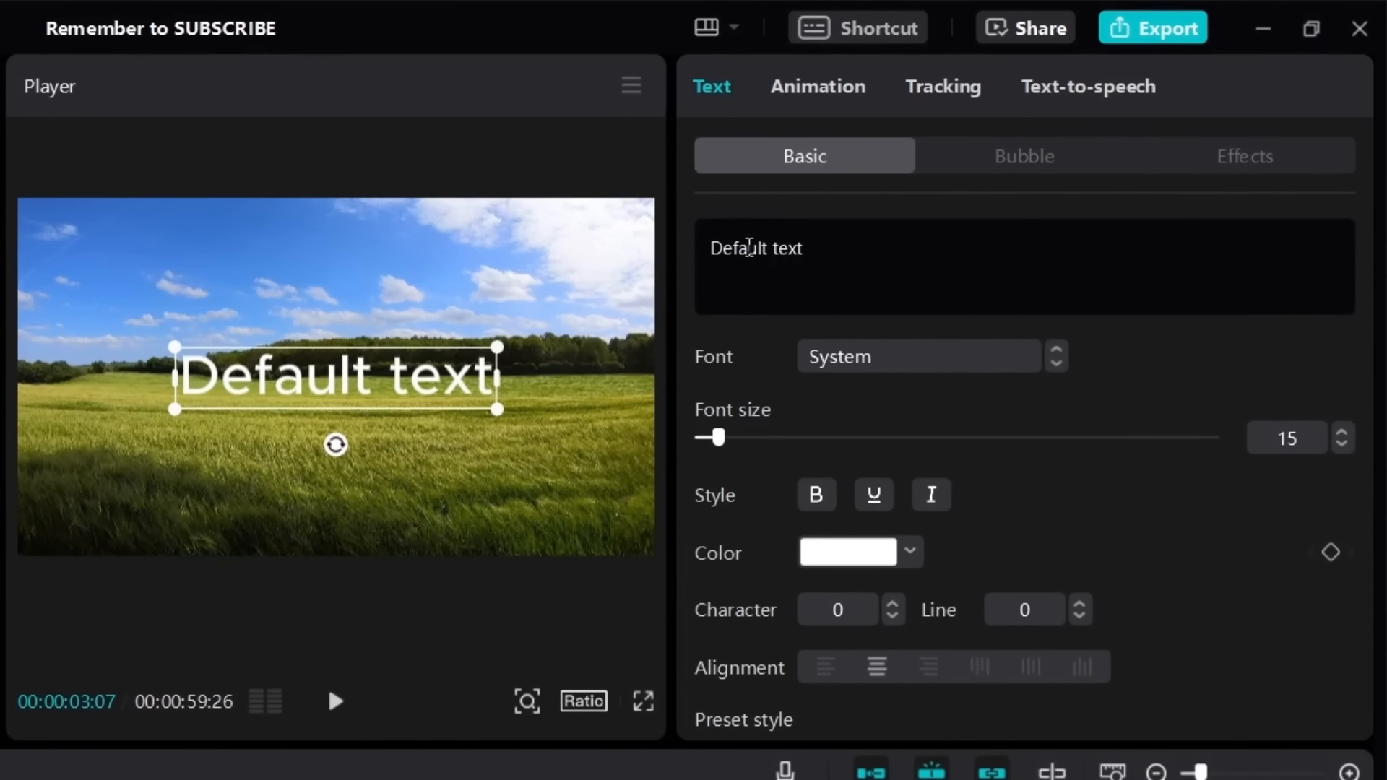
drag(982, 151, 1091, 160)
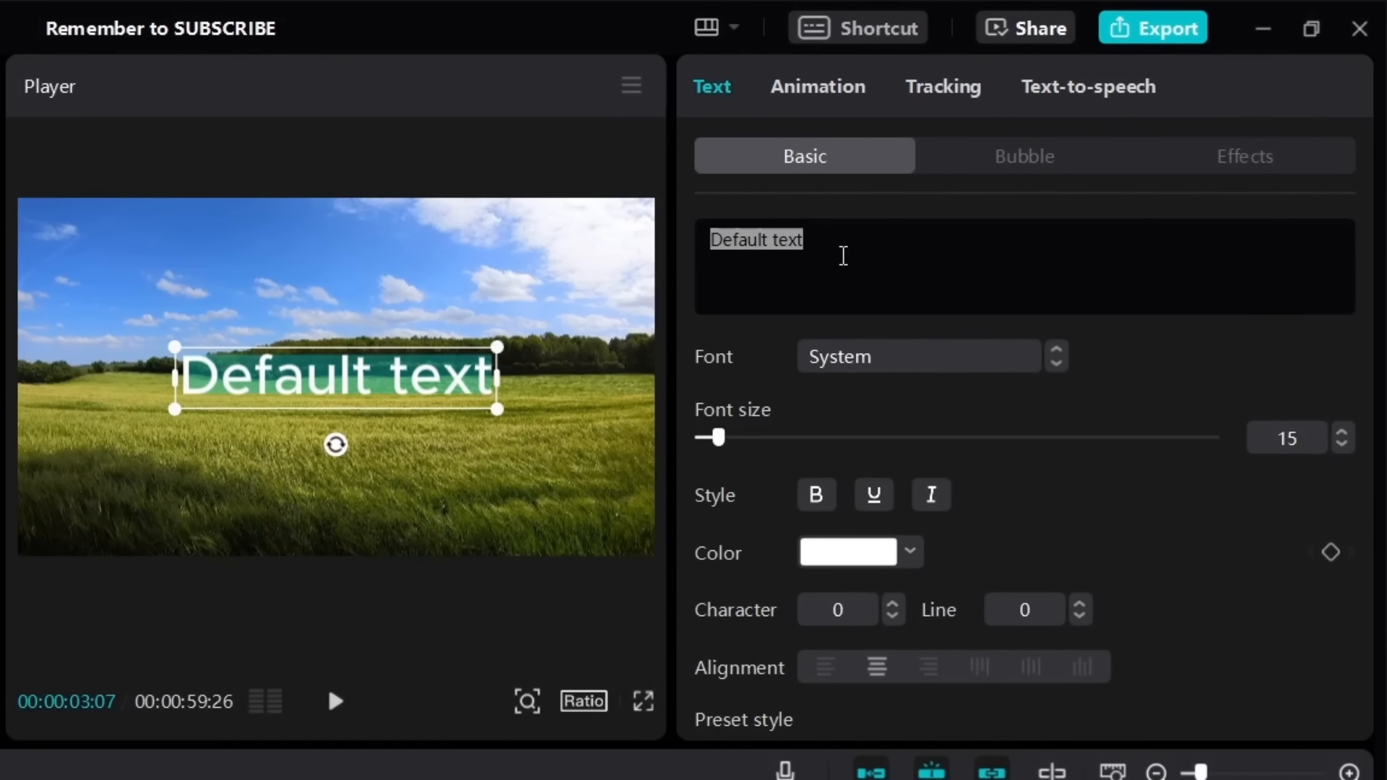
text(Type Whate)
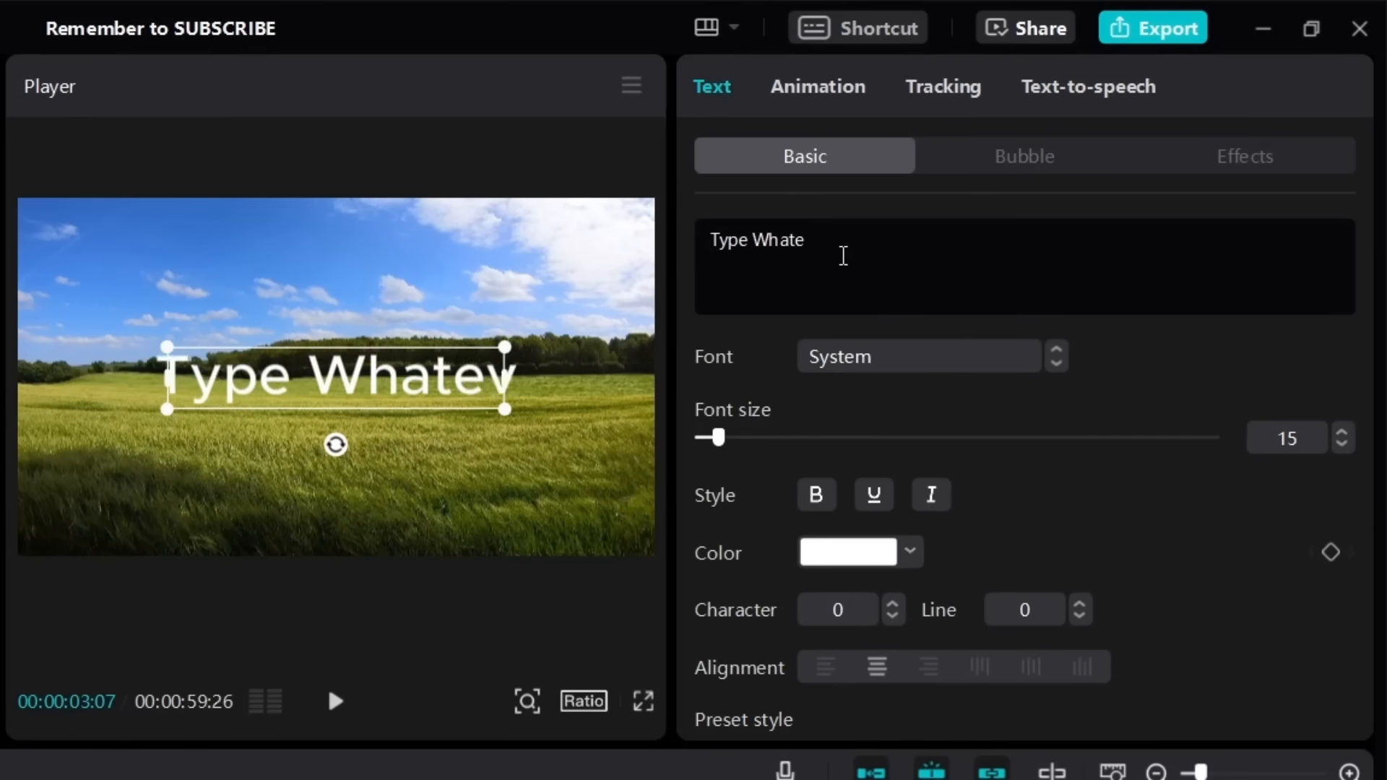
key(ctrl+a)
text(Your Tet)
key(BackSpace)
text(xt He)
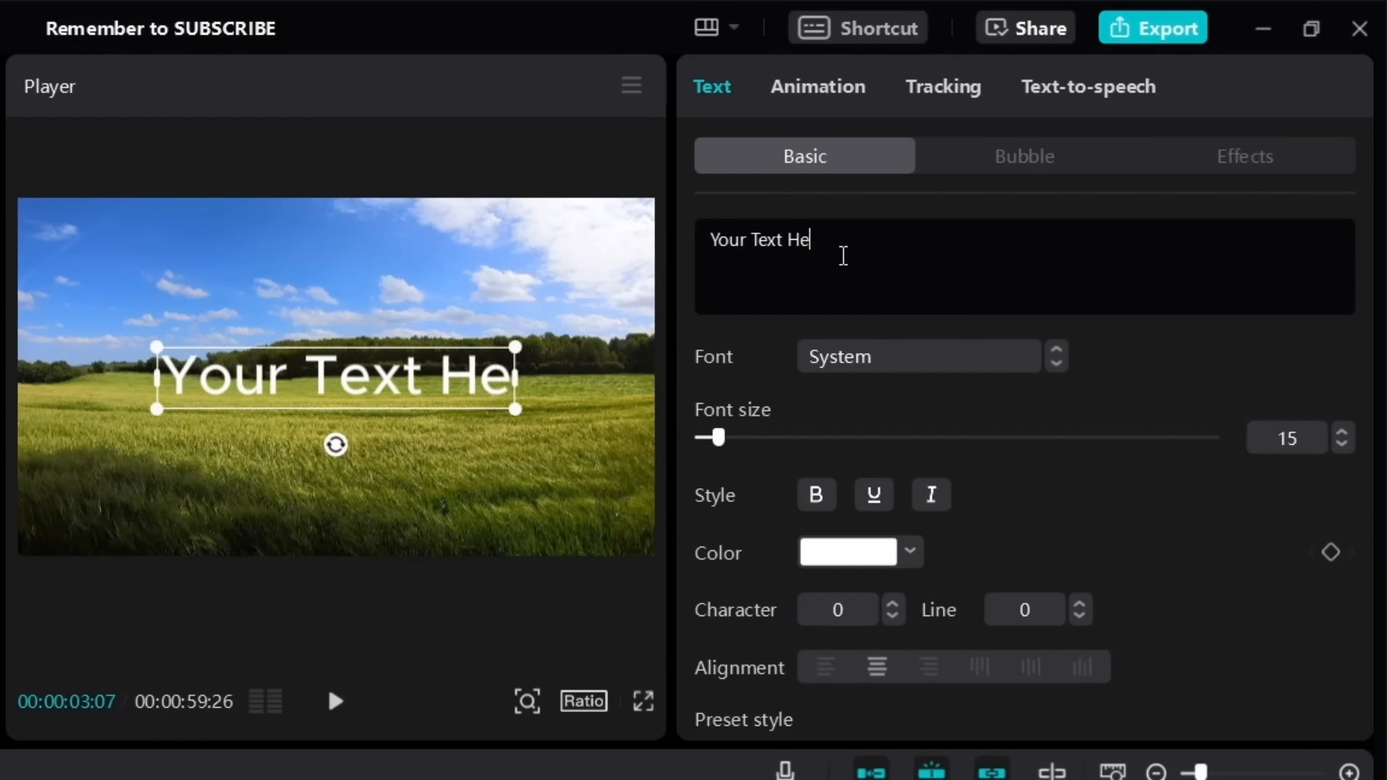
text(re)
click(1140, 377)
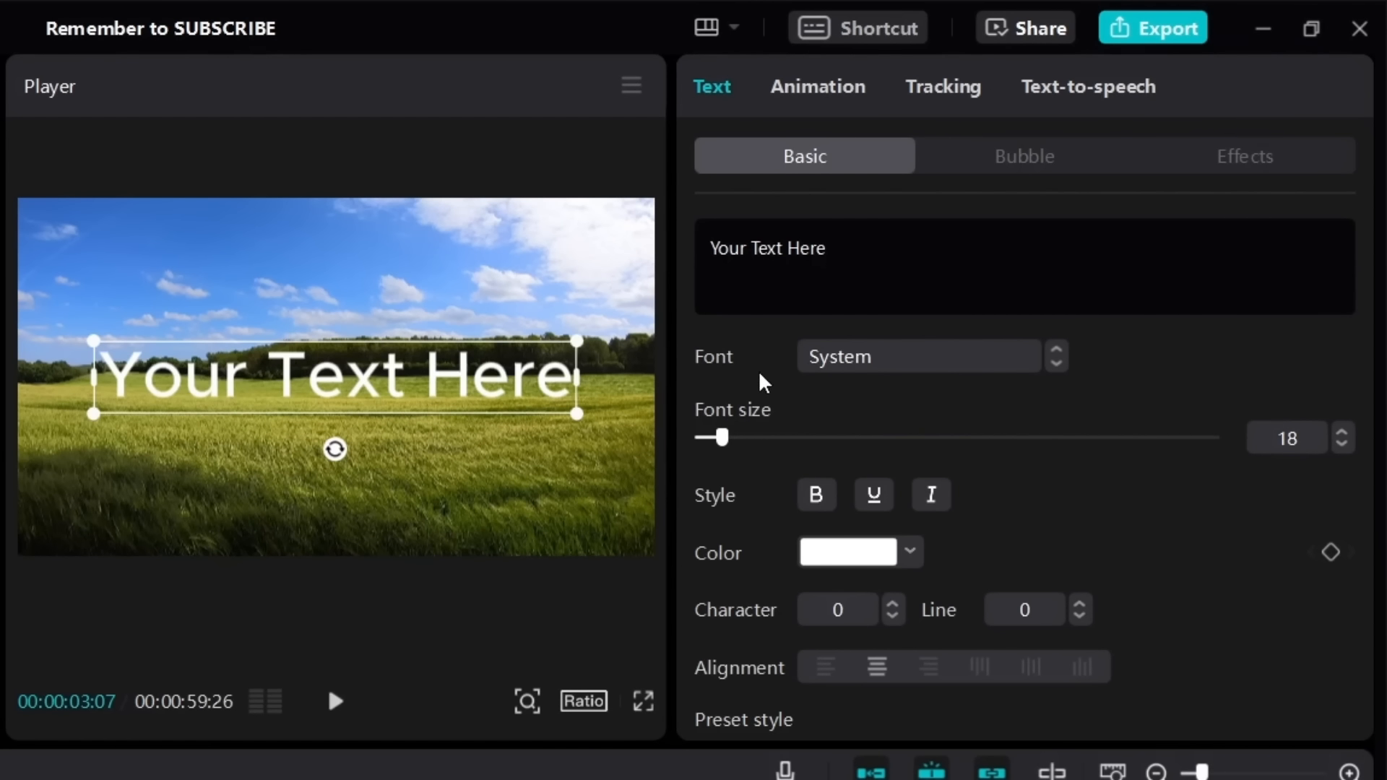
Browse the font list and try the HarmonyOSCn-MdIt, HarmonyOSCn-lt and HarmonyOSCn-Rg fonts on the text
click(880, 370)
scroll(932, 484, down, 6)
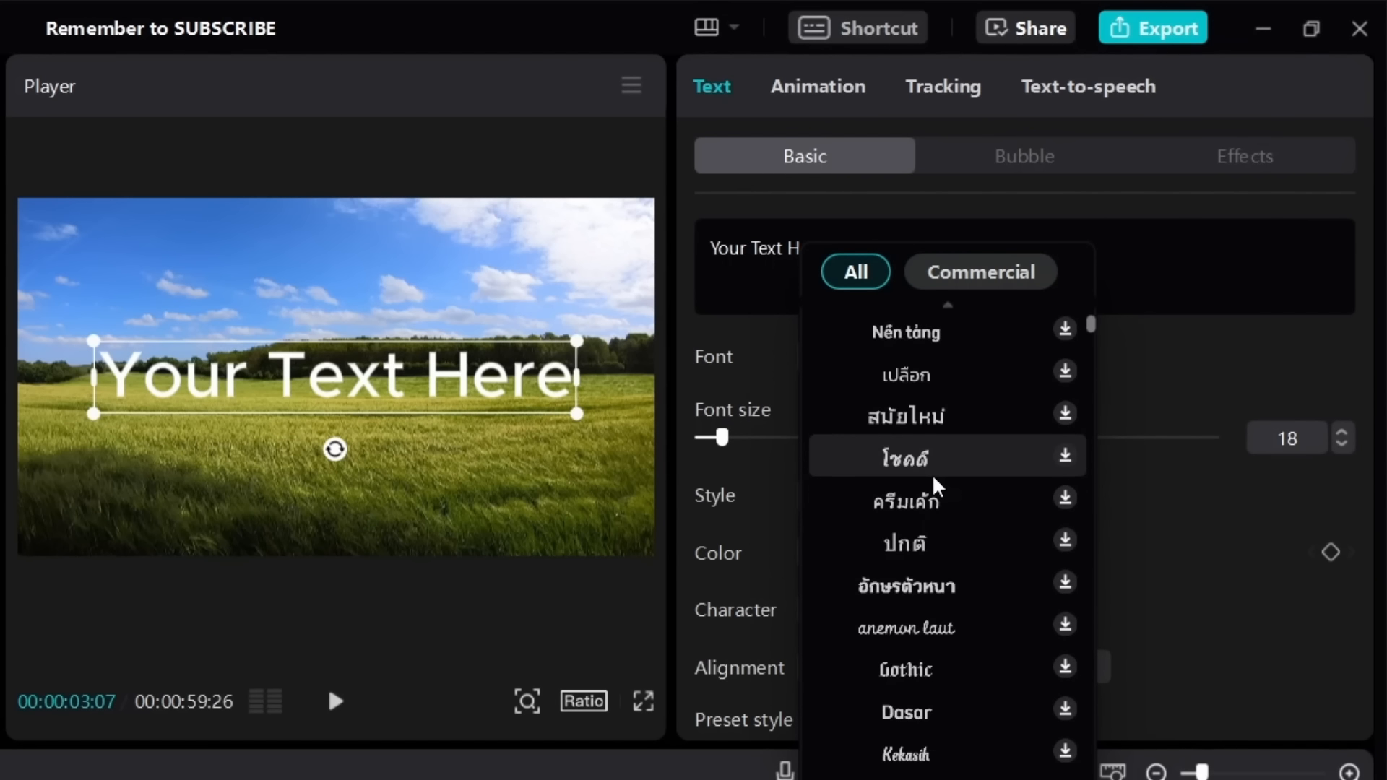
scroll(937, 488, down, 10)
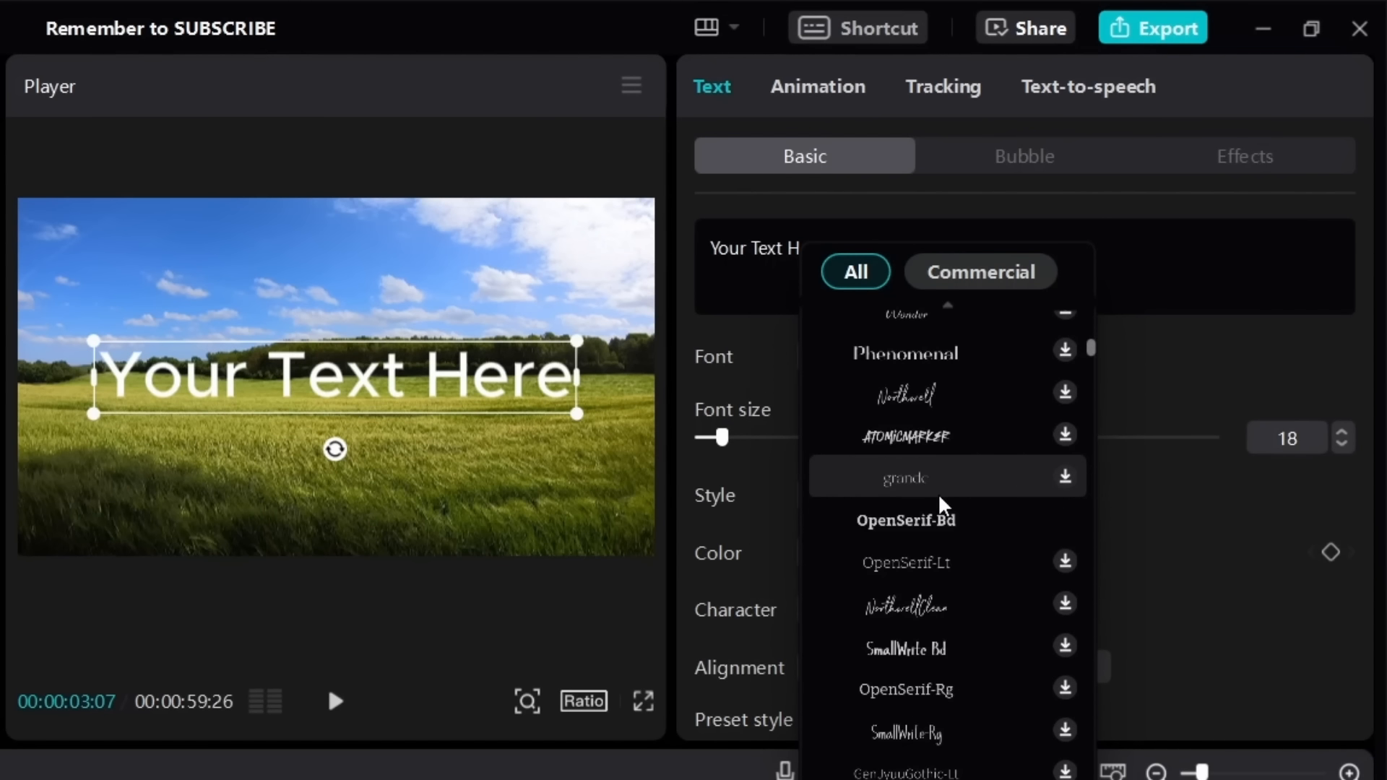
scroll(942, 506, down, 8)
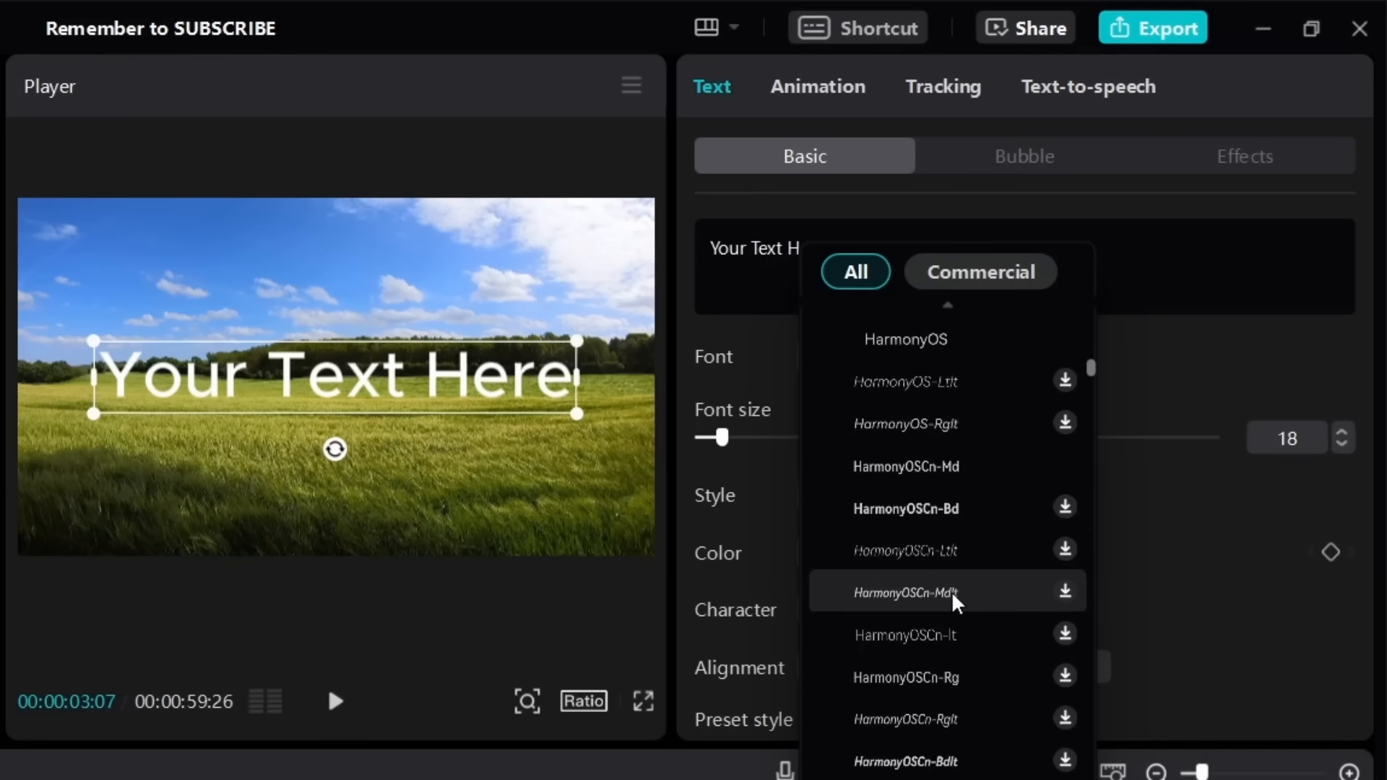
click(953, 613)
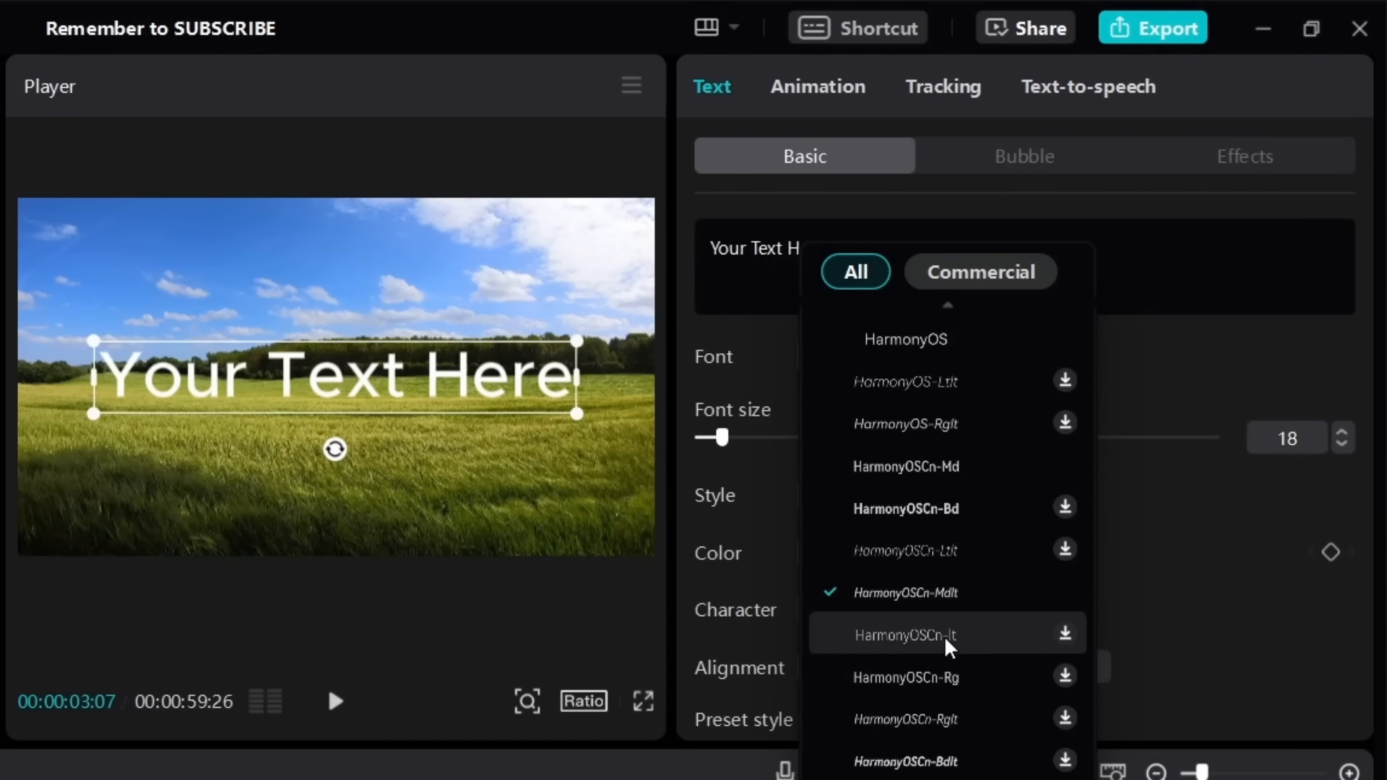
click(949, 643)
click(938, 679)
Try the Heaven, Jovial, Evangel, Radiance, Verdure and Classic2 fonts on the text
scroll(938, 683, down, 10)
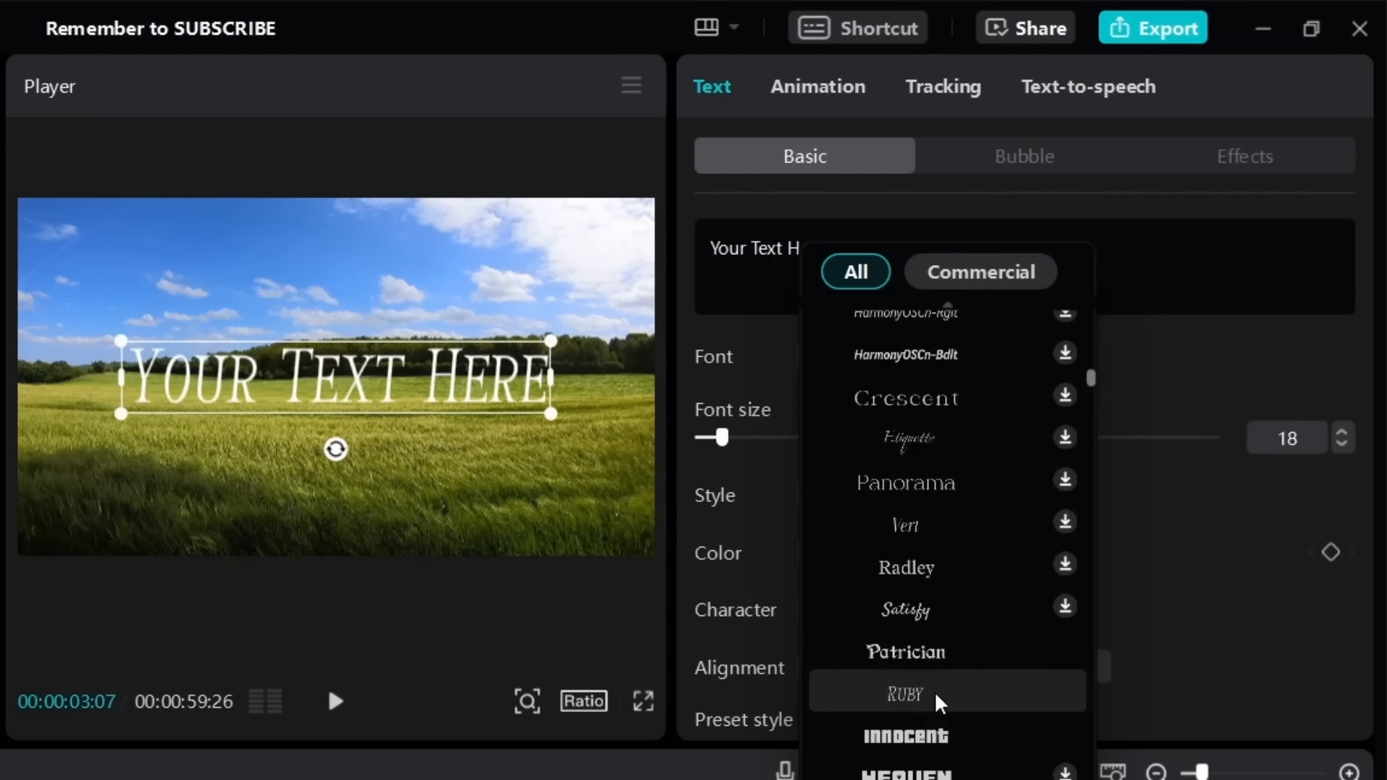
click(927, 518)
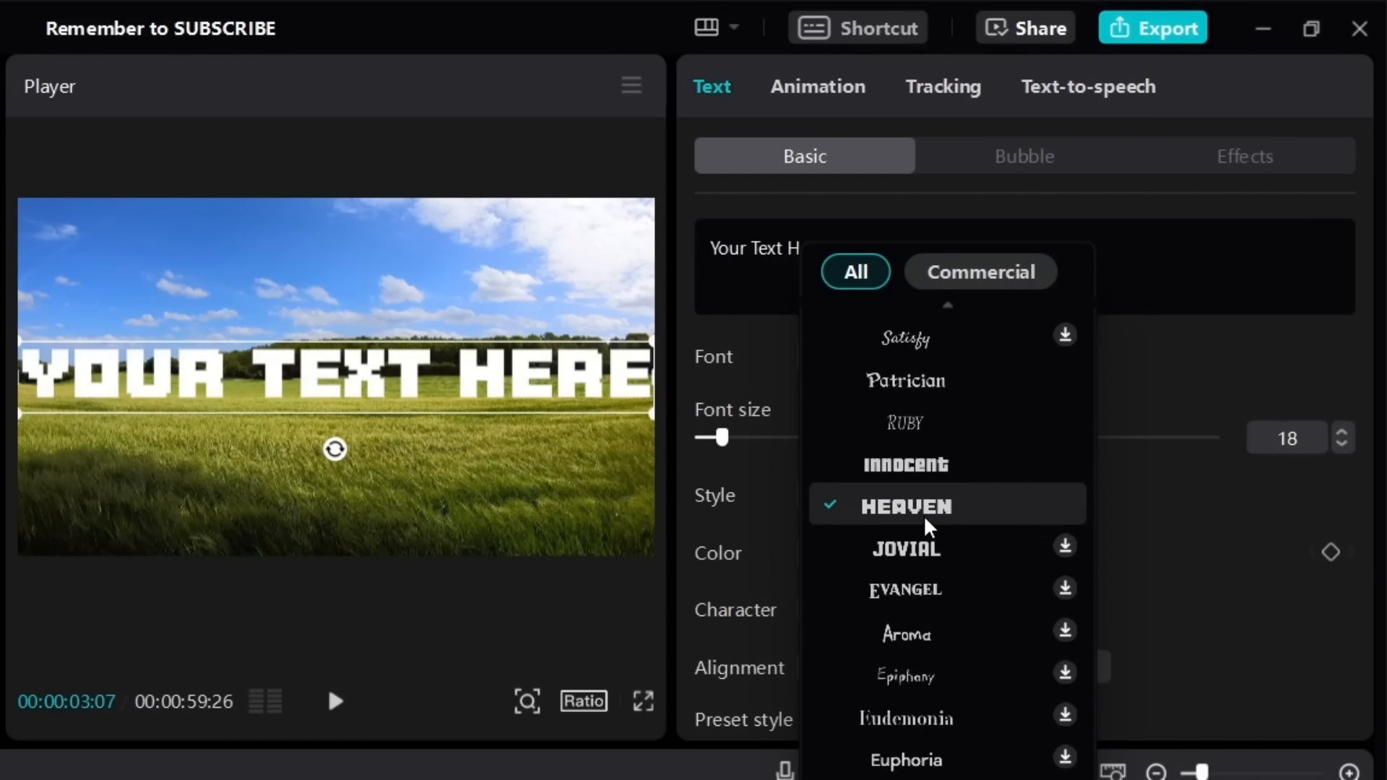
click(928, 549)
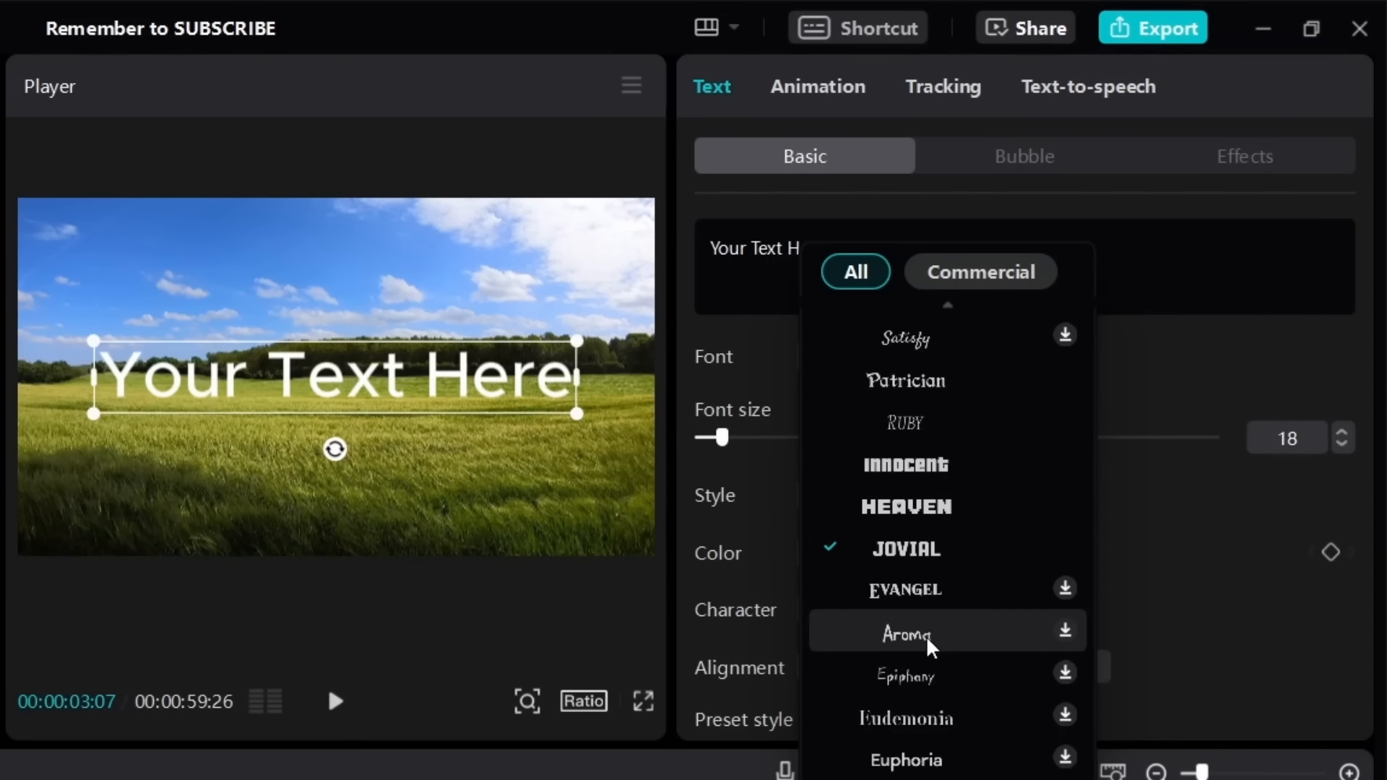
click(918, 596)
scroll(919, 603, down, 3)
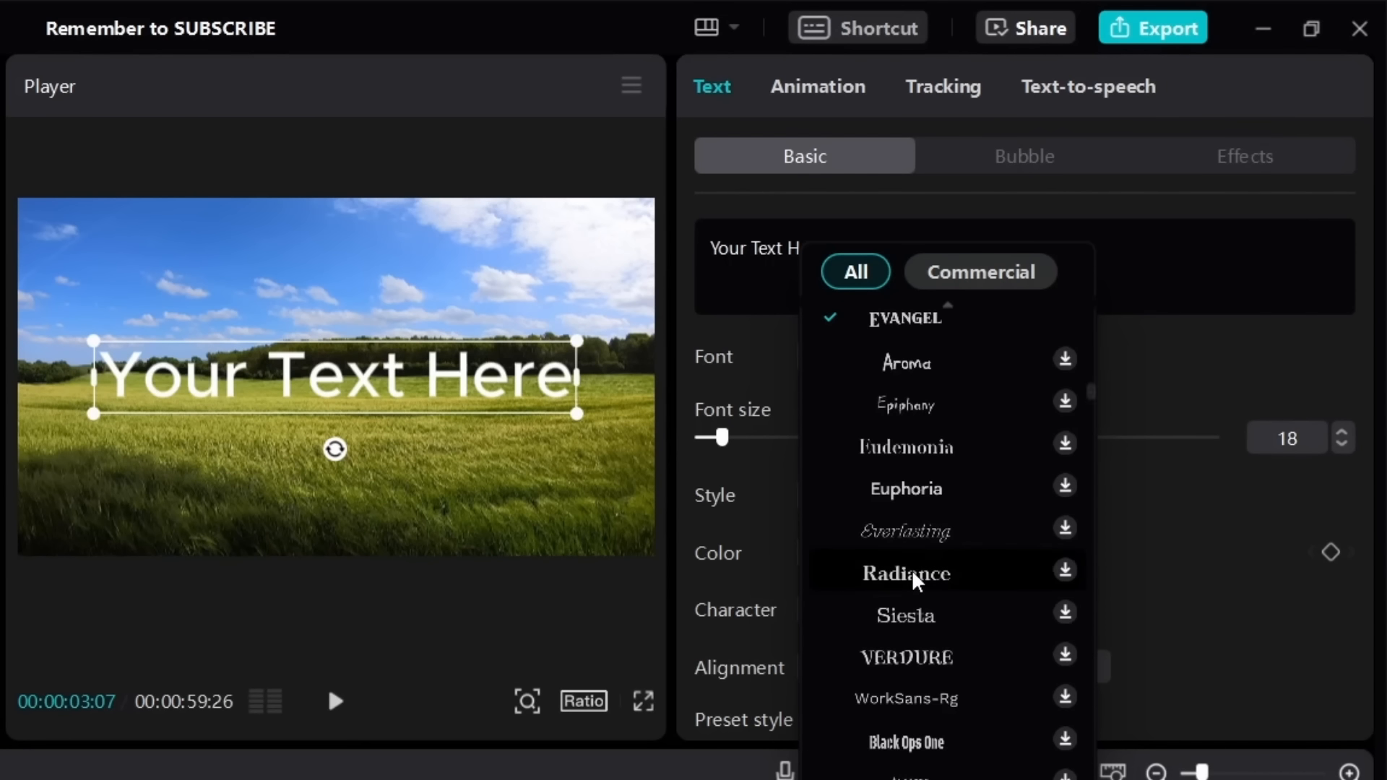
click(896, 576)
click(900, 658)
scroll(932, 661, down, 3)
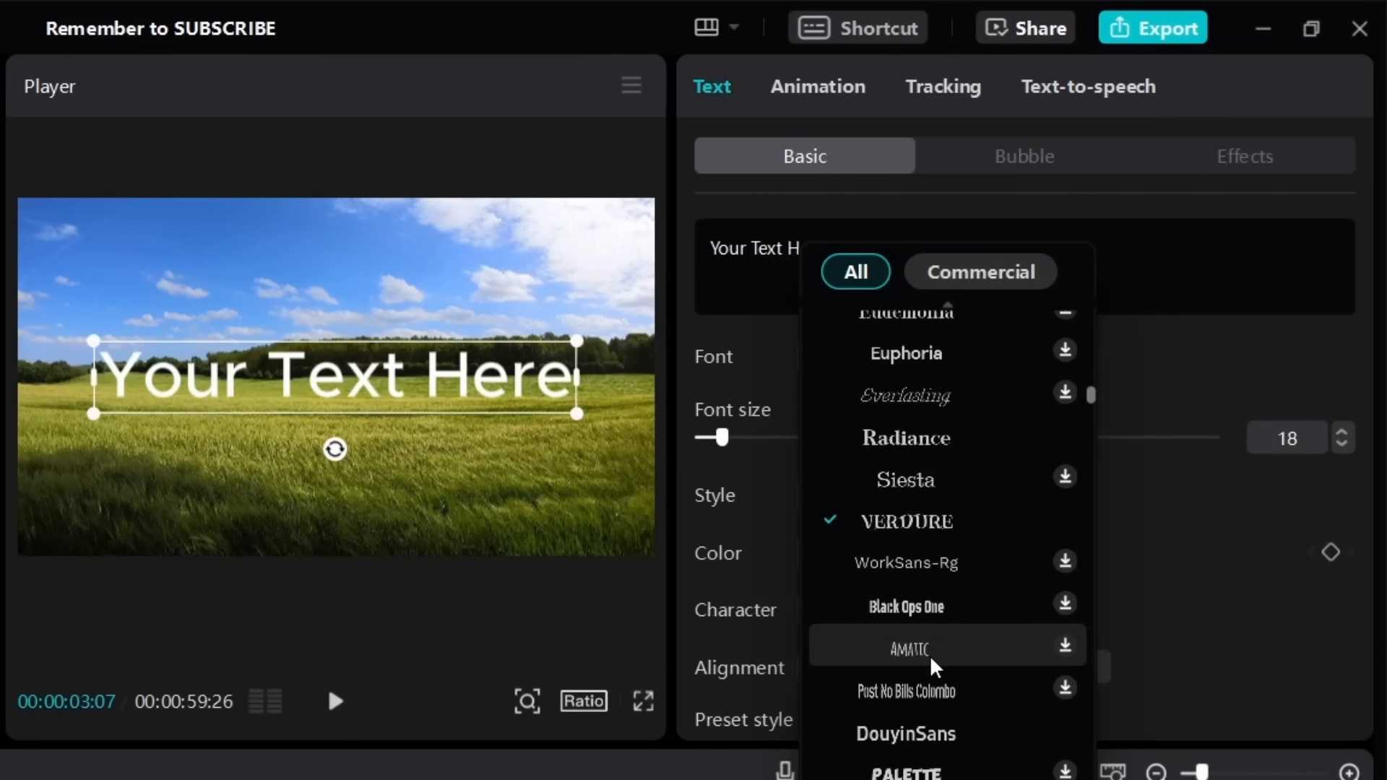
scroll(936, 668, down, 8)
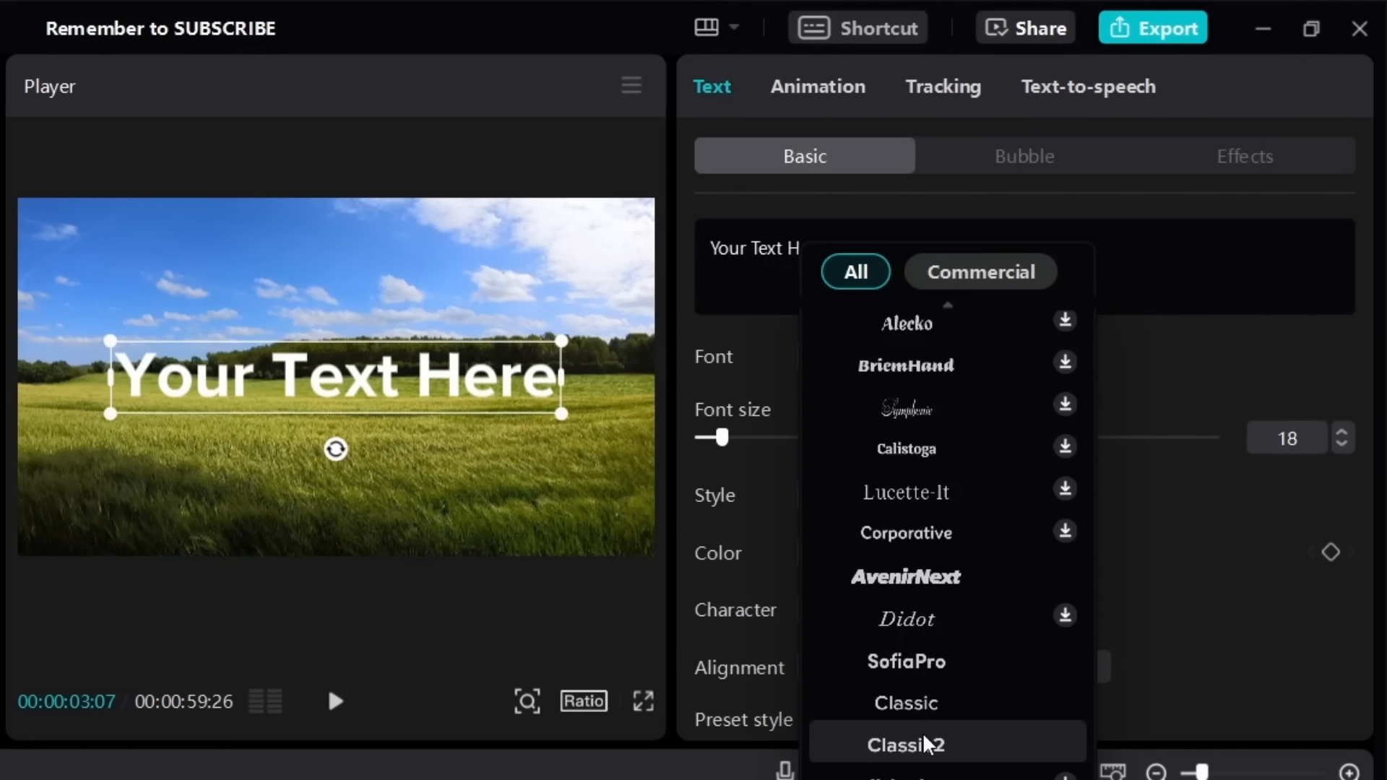
click(927, 744)
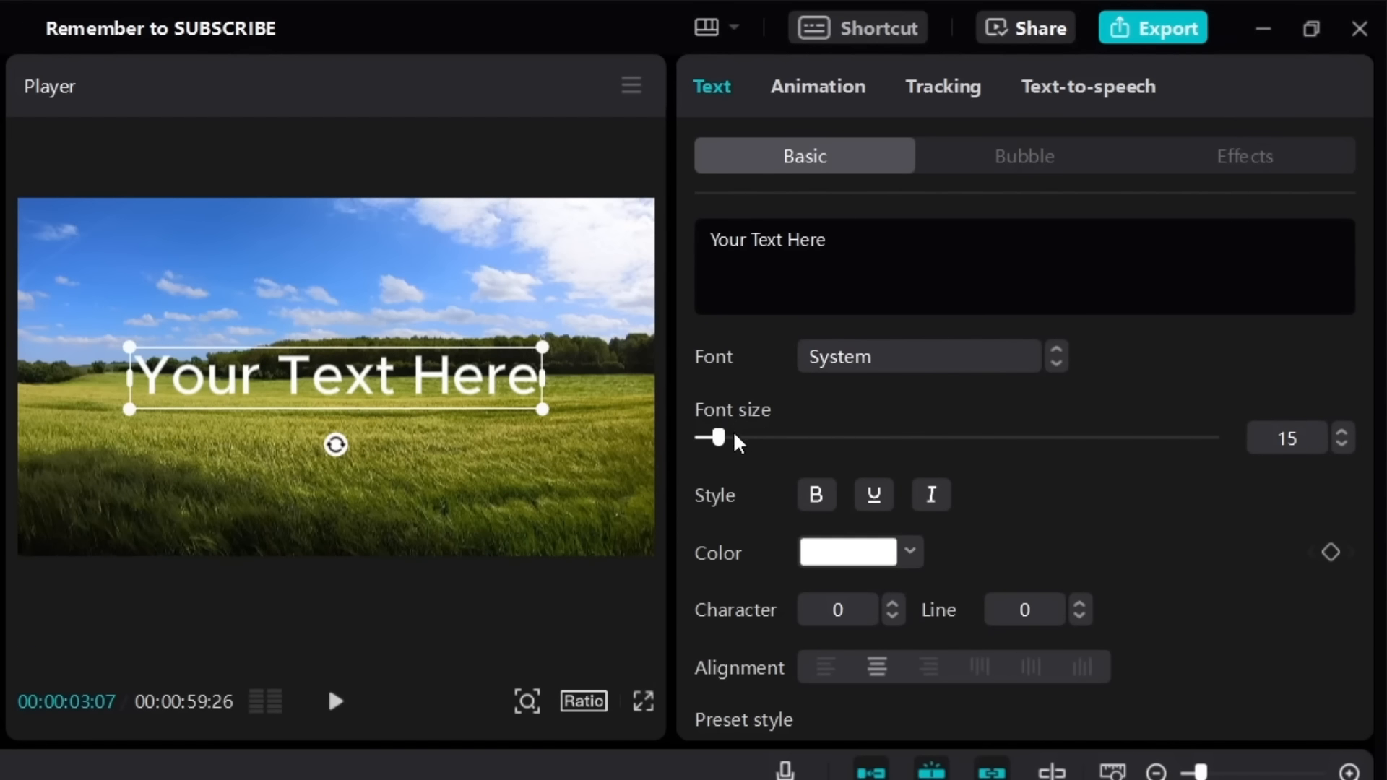
Set the text's font size to 18 and try moving the text within the video preview
mouse_move(726, 439)
mouse_down()
mouse_move(939, 441)
mouse_move(726, 453)
mouse_up()
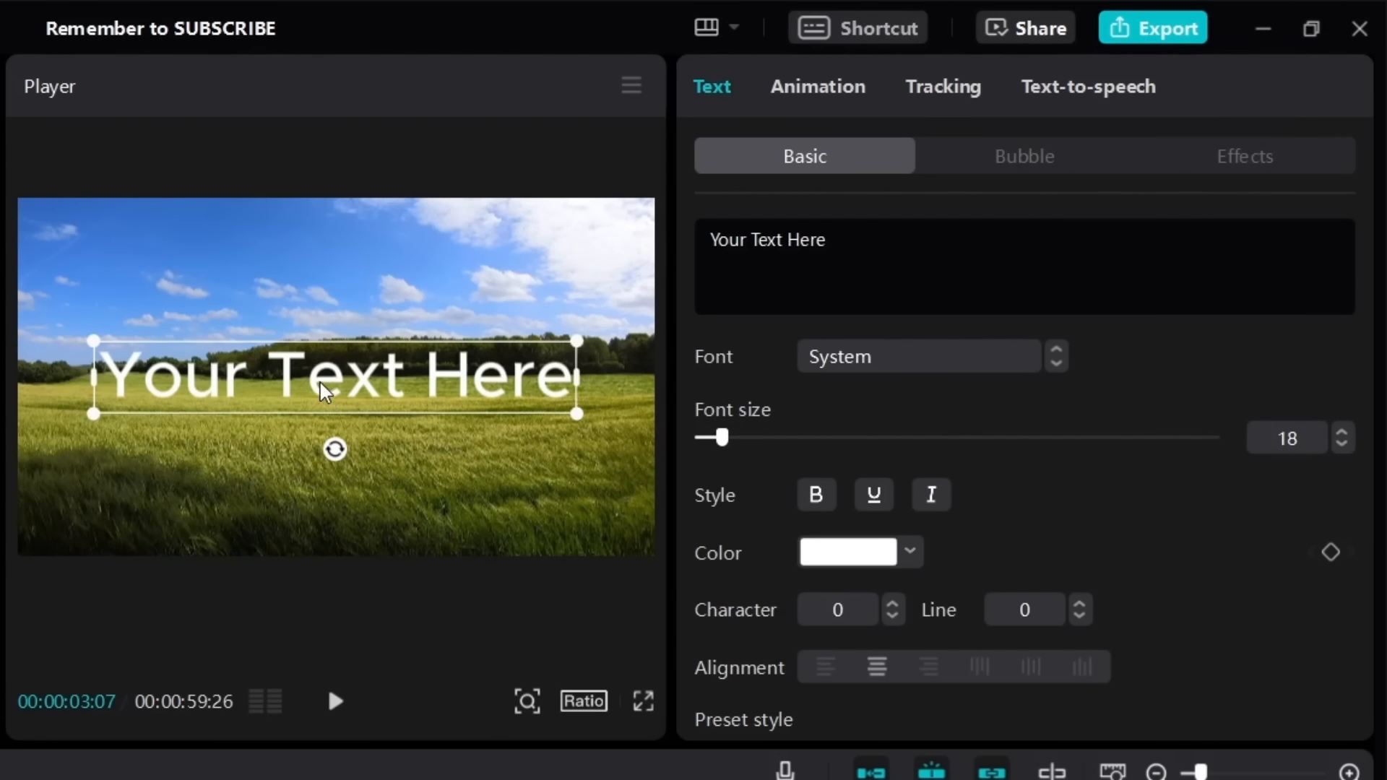
drag(326, 393, 239, 367)
Apply bold, underline and italic styles to the text and deselect it to view the result
click(824, 498)
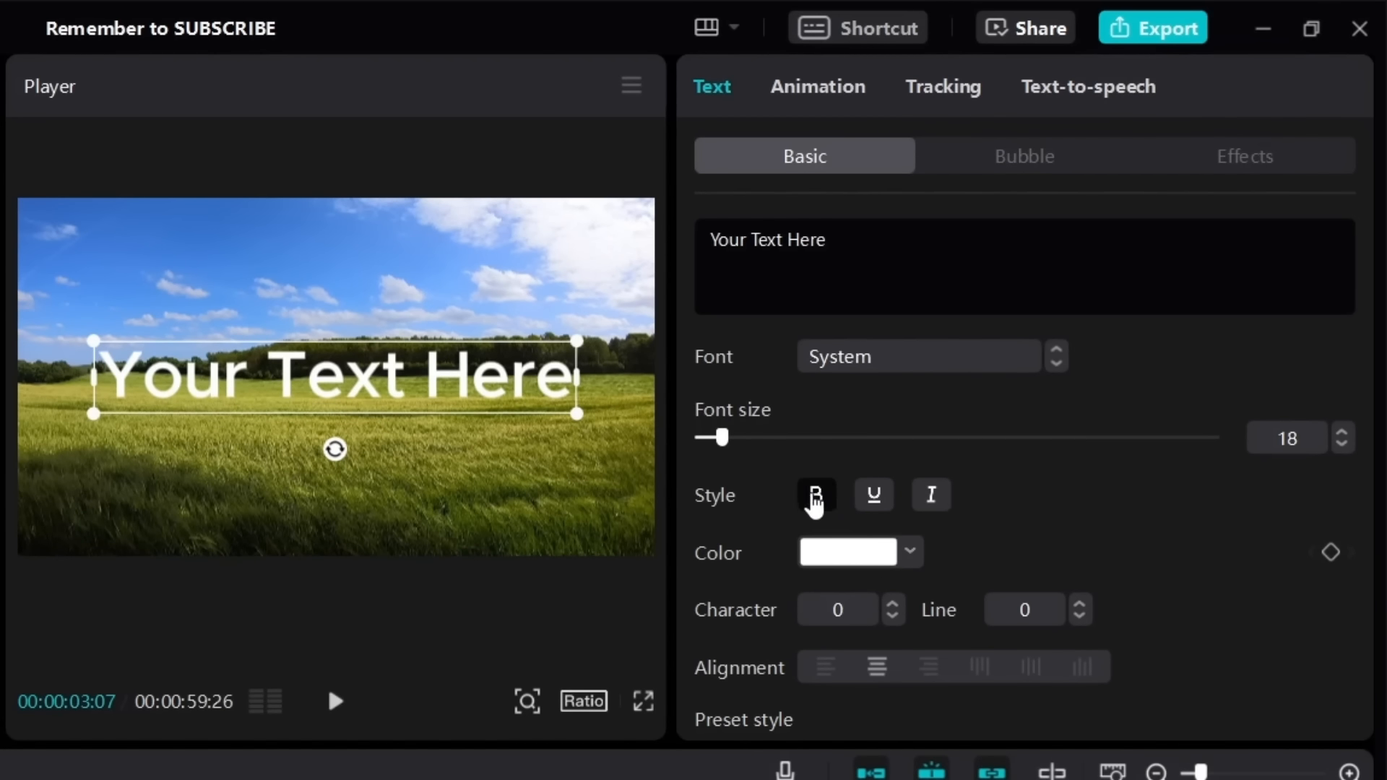
click(871, 500)
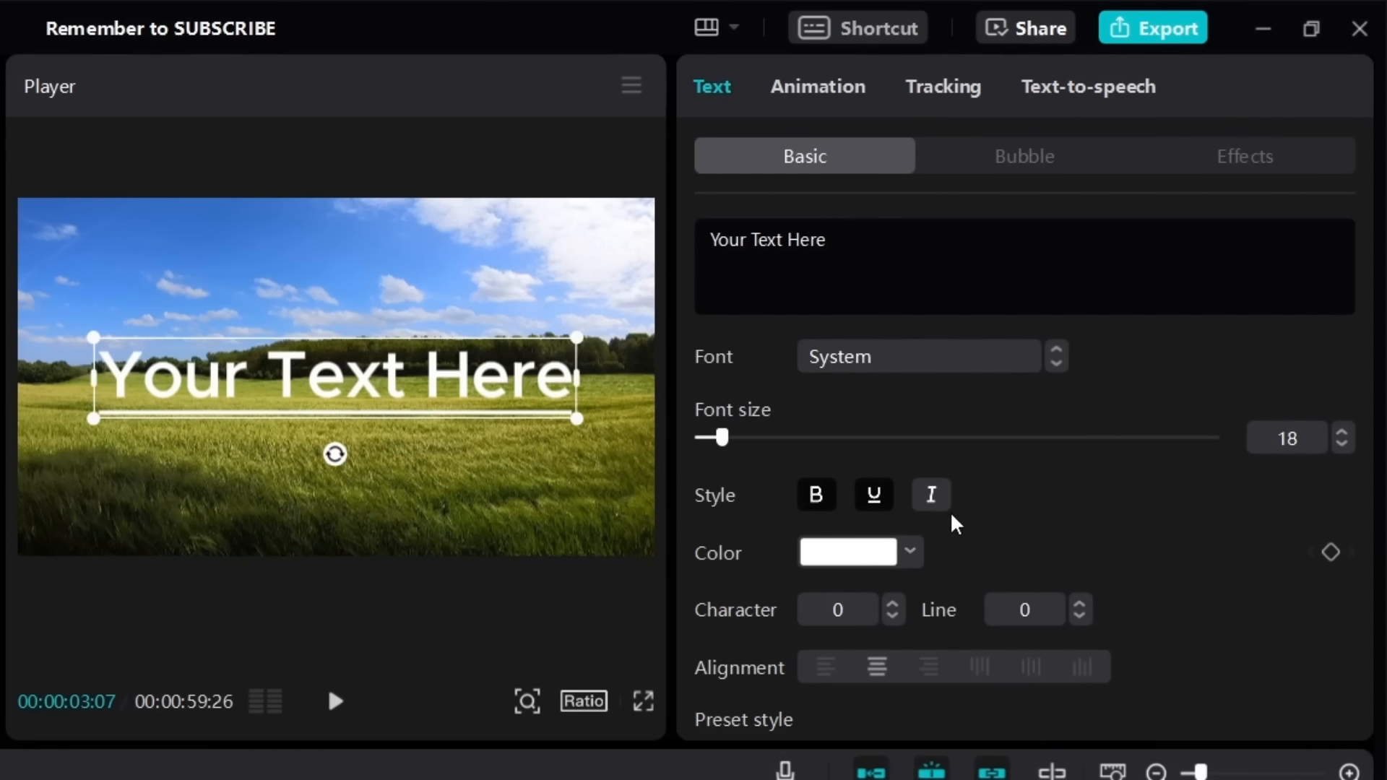
click(933, 497)
click(479, 610)
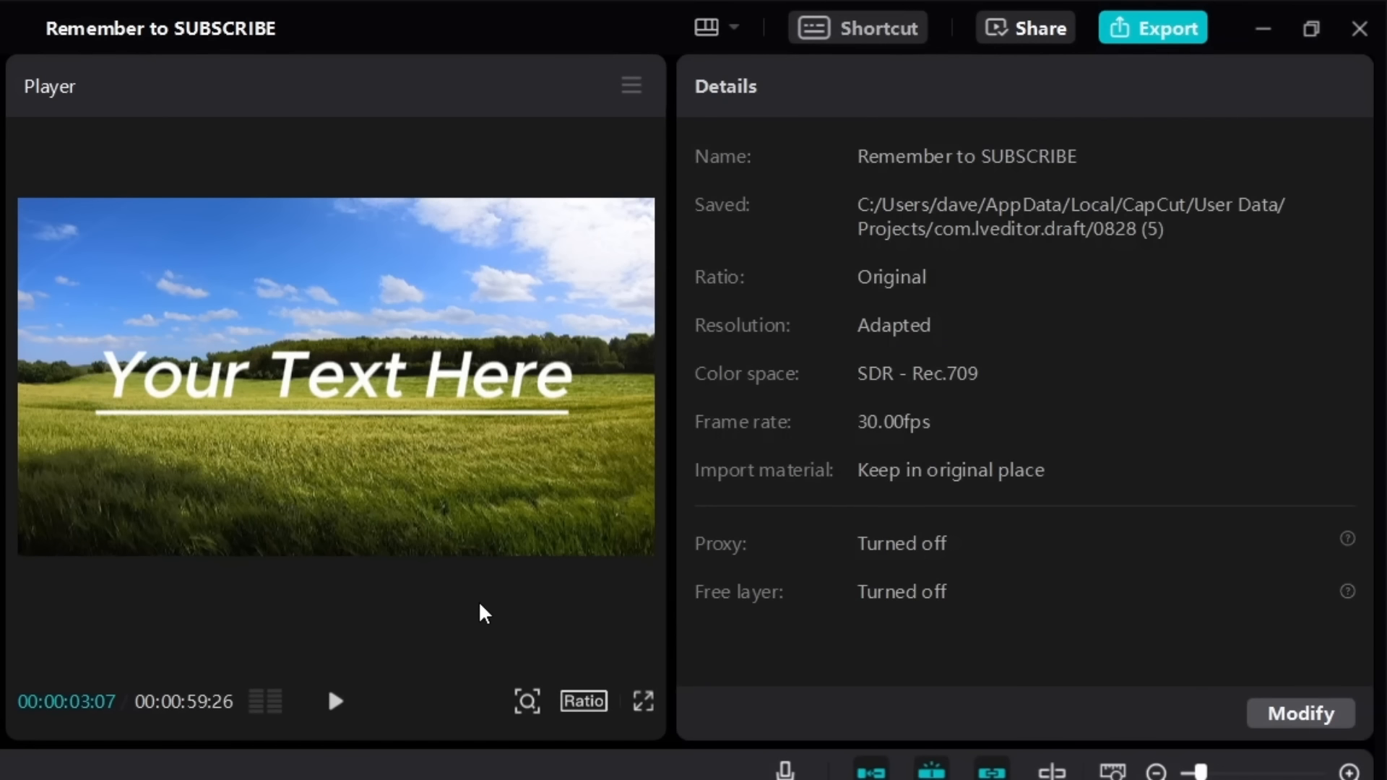
Reselect the text overlay and remove its italic, underline and bold styles
click(375, 412)
click(931, 498)
click(874, 500)
click(824, 503)
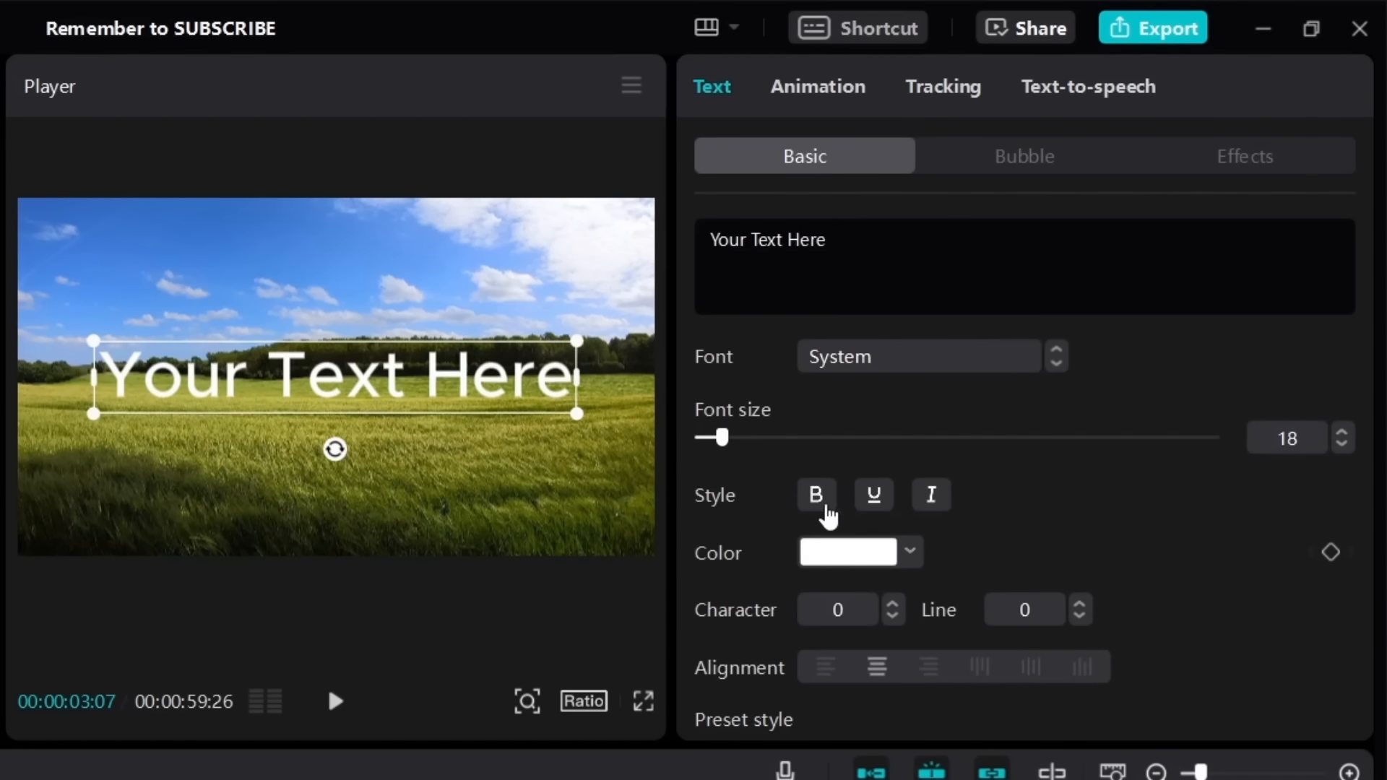
Try the green colors 1AFF00 and 25FF80 on the text
click(909, 556)
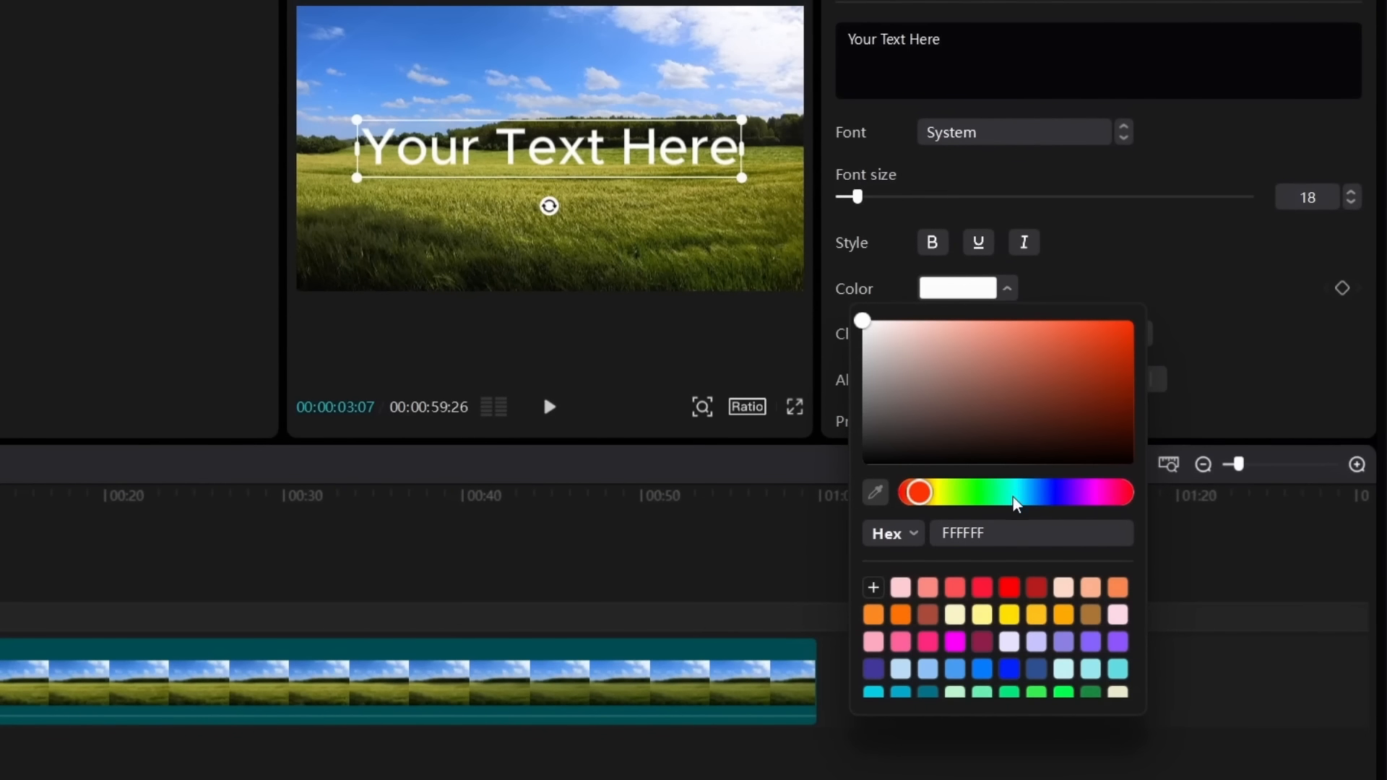
drag(959, 487, 944, 489)
drag(1062, 382, 1134, 320)
drag(946, 499, 986, 493)
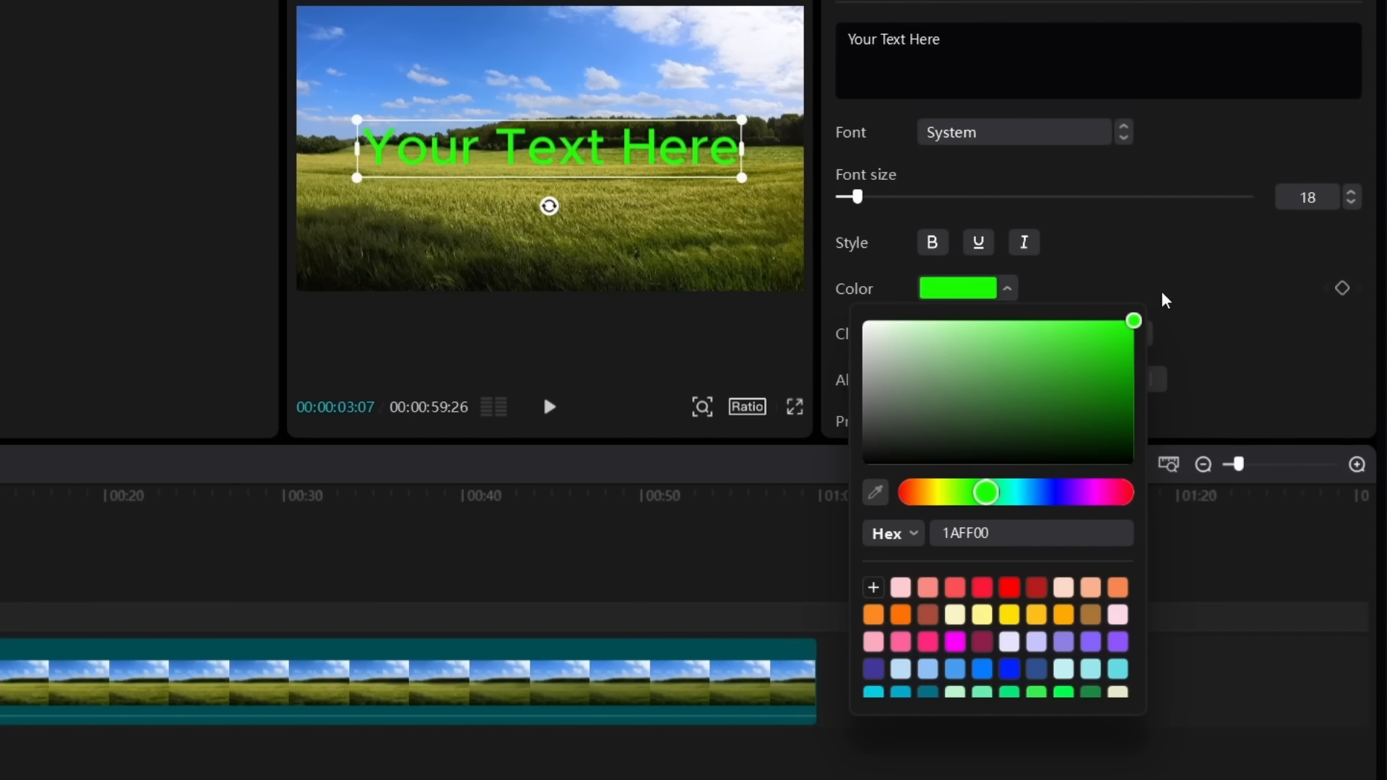
click(1054, 494)
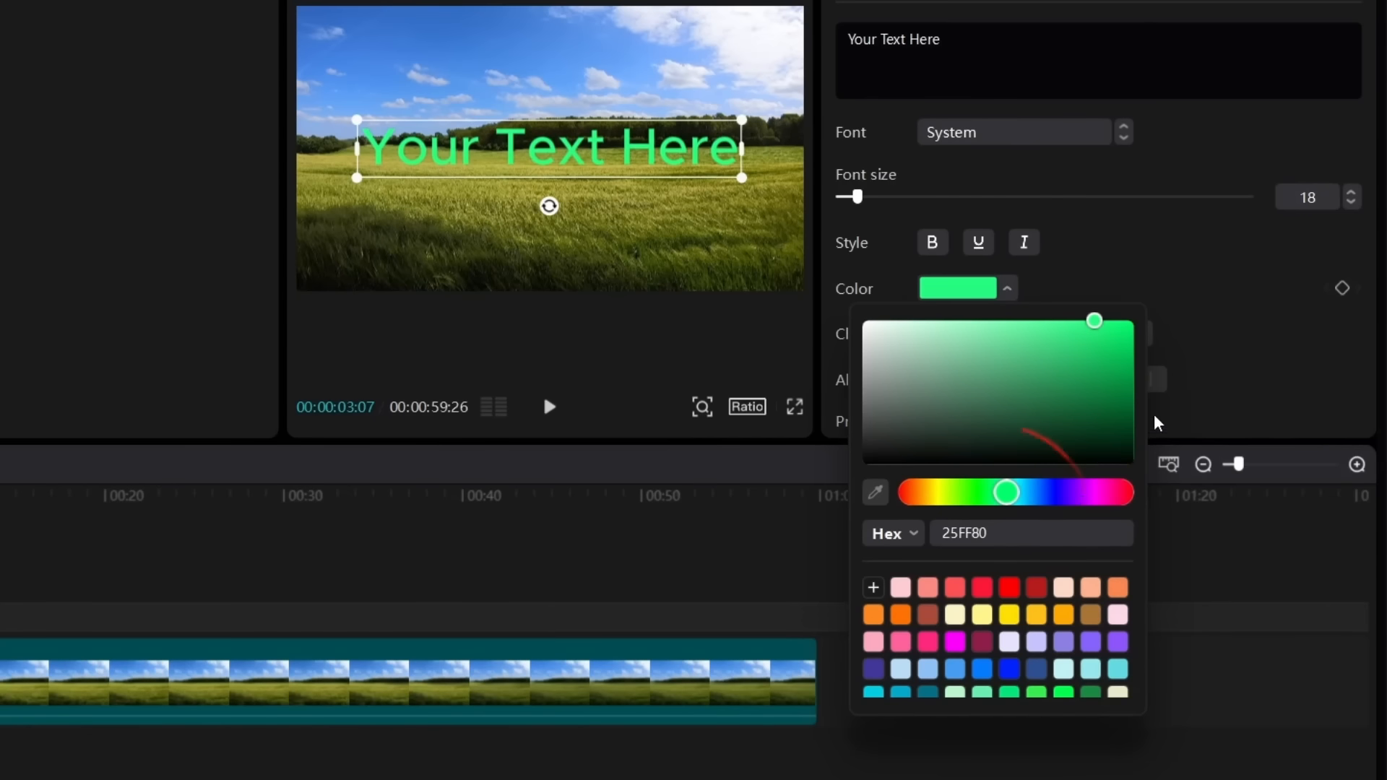
Try the first preset styles on the text: white with black outline, black with white outline, yellow, and white with pink outline
scroll(969, 619, down, 2)
scroll(981, 621, up, 2)
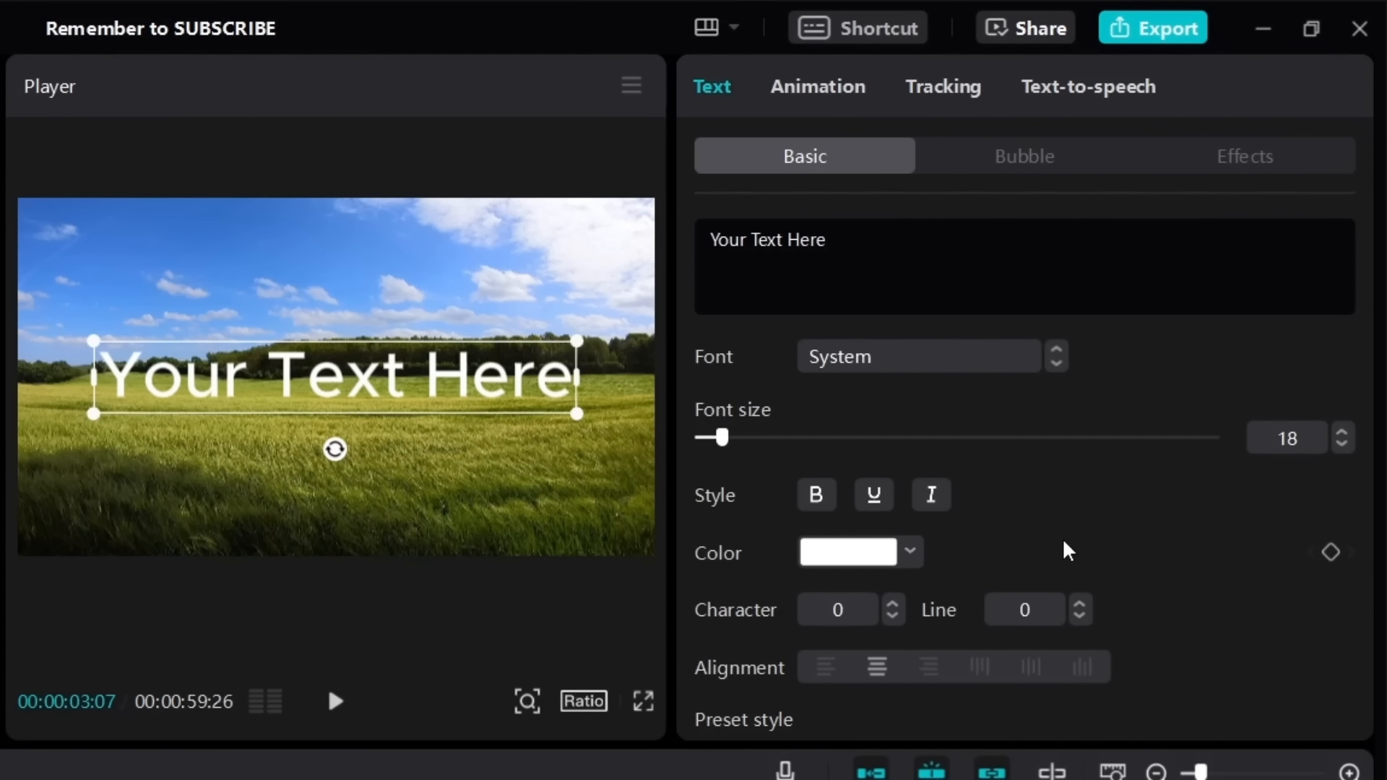
scroll(1250, 514, down, 2)
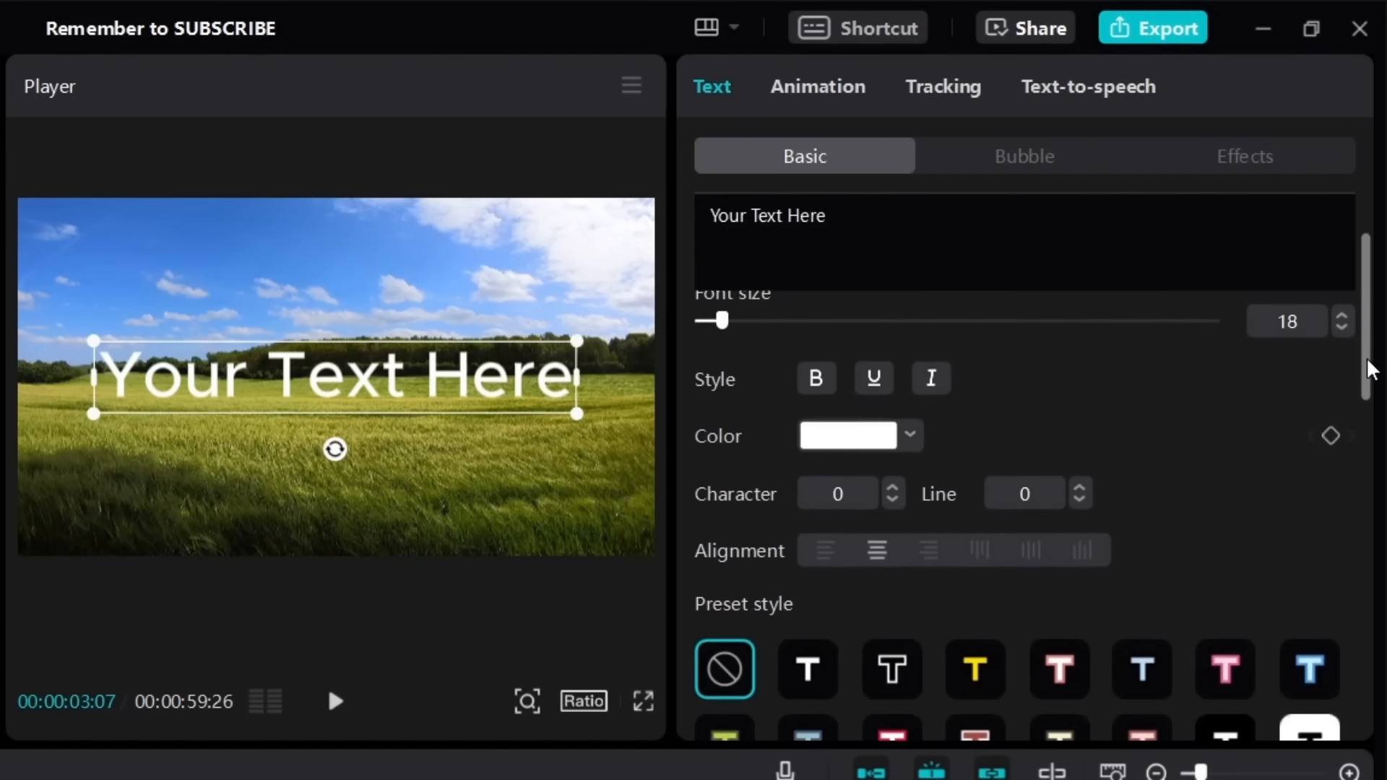
drag(1371, 369, 1362, 443)
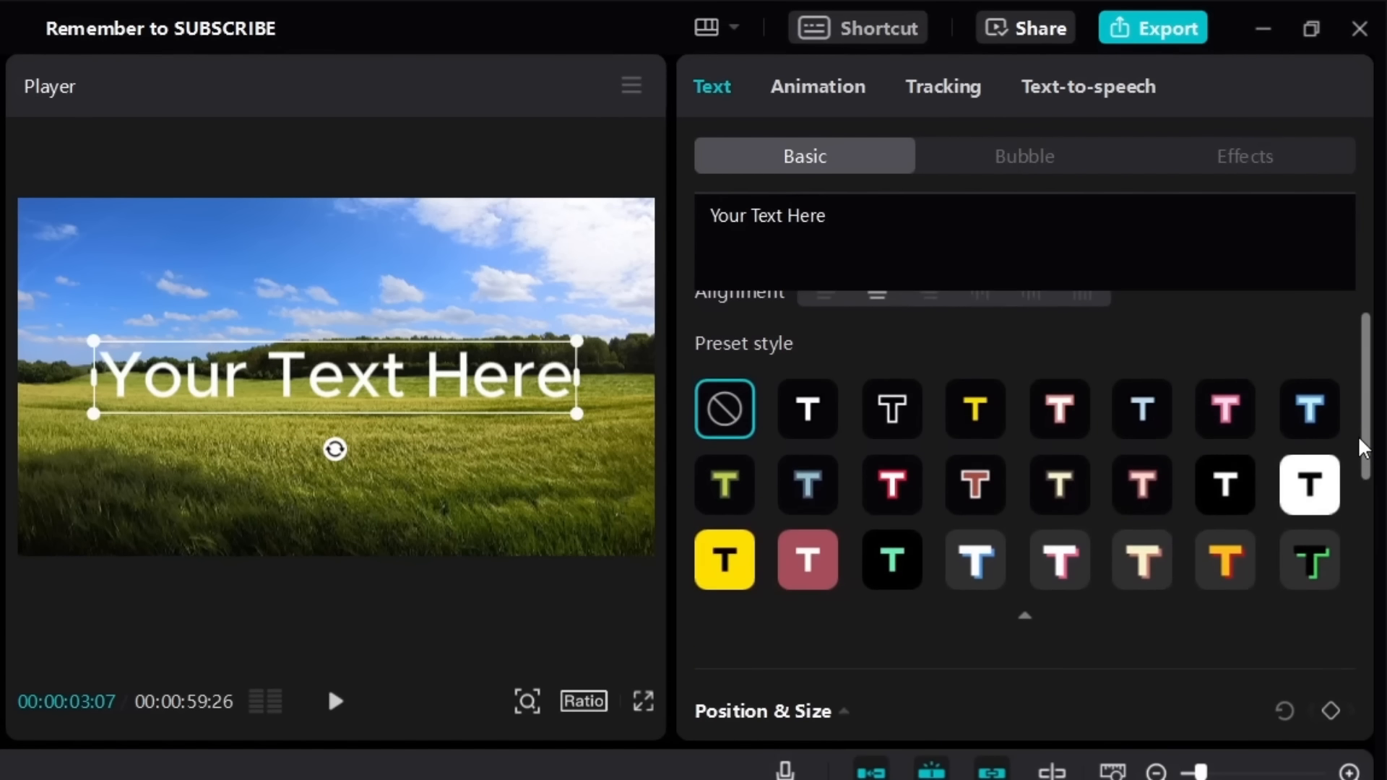
click(811, 396)
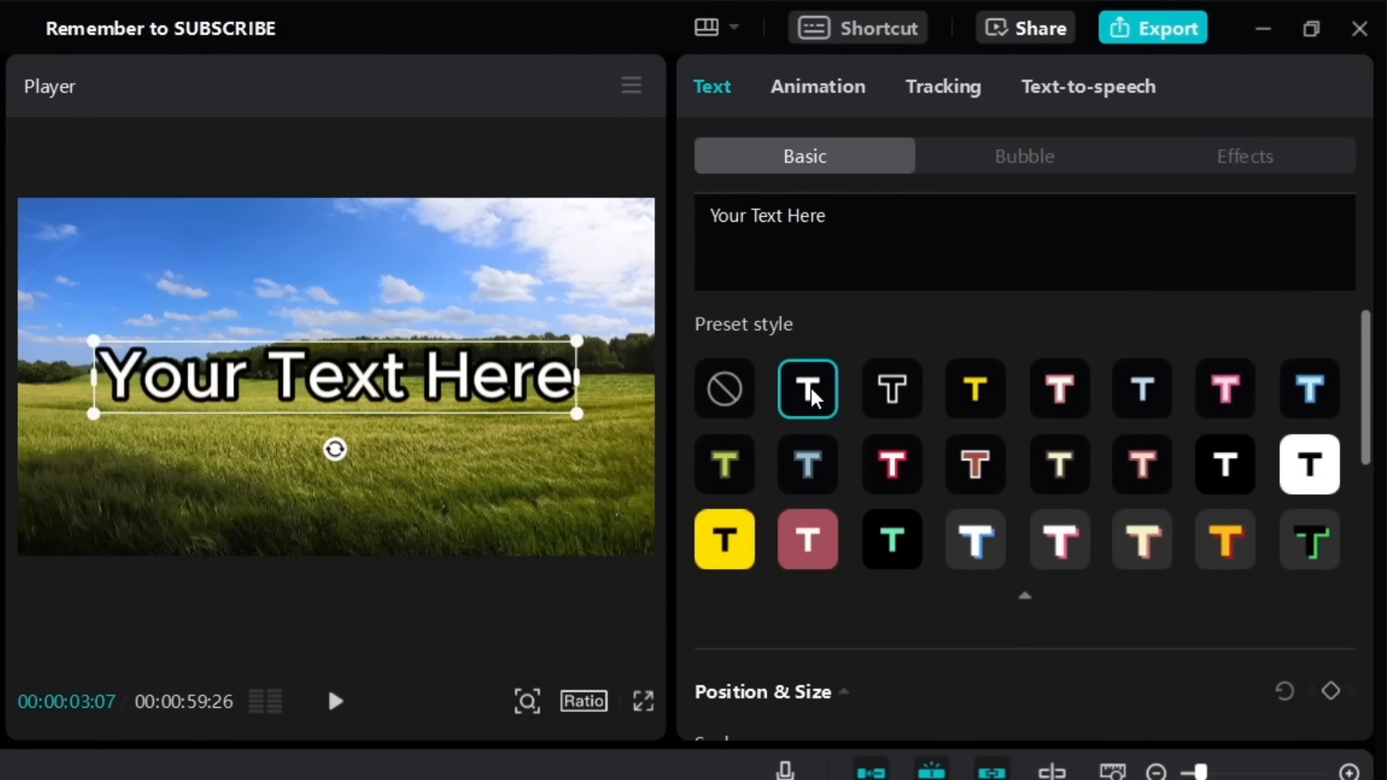
click(901, 396)
click(979, 406)
click(1075, 397)
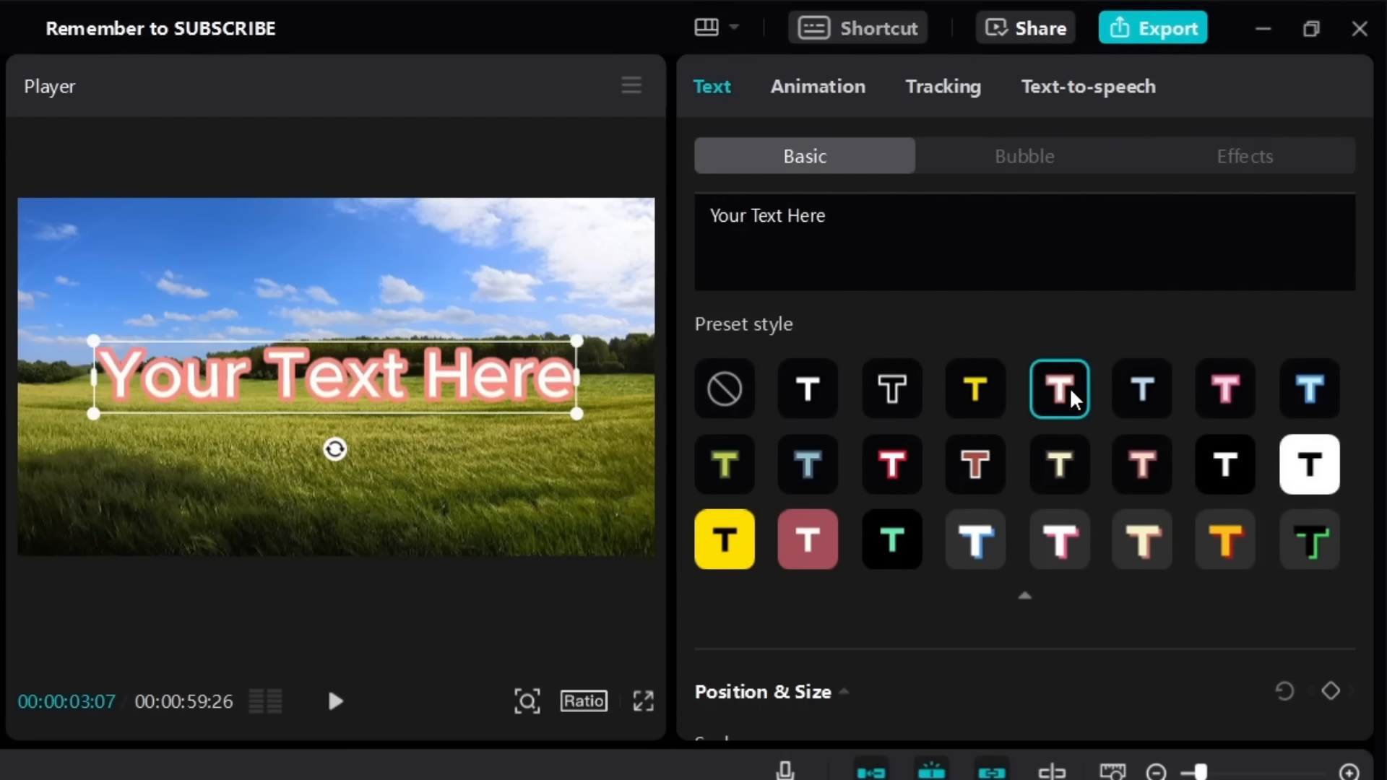
Try further preset styles on the text, including orange with red shadow, black on white, black on yellow and white on dark red
click(1155, 400)
click(1152, 478)
click(1219, 544)
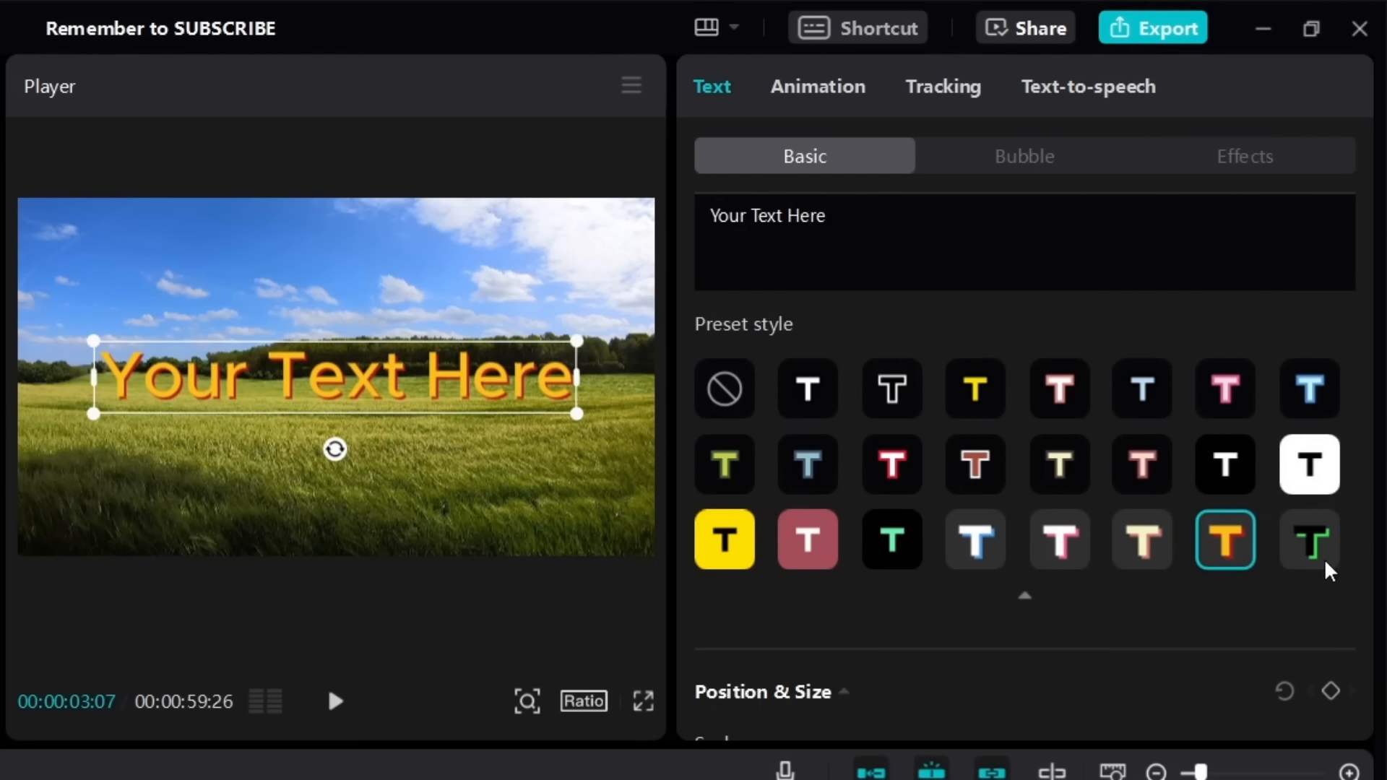
click(1328, 562)
click(1294, 482)
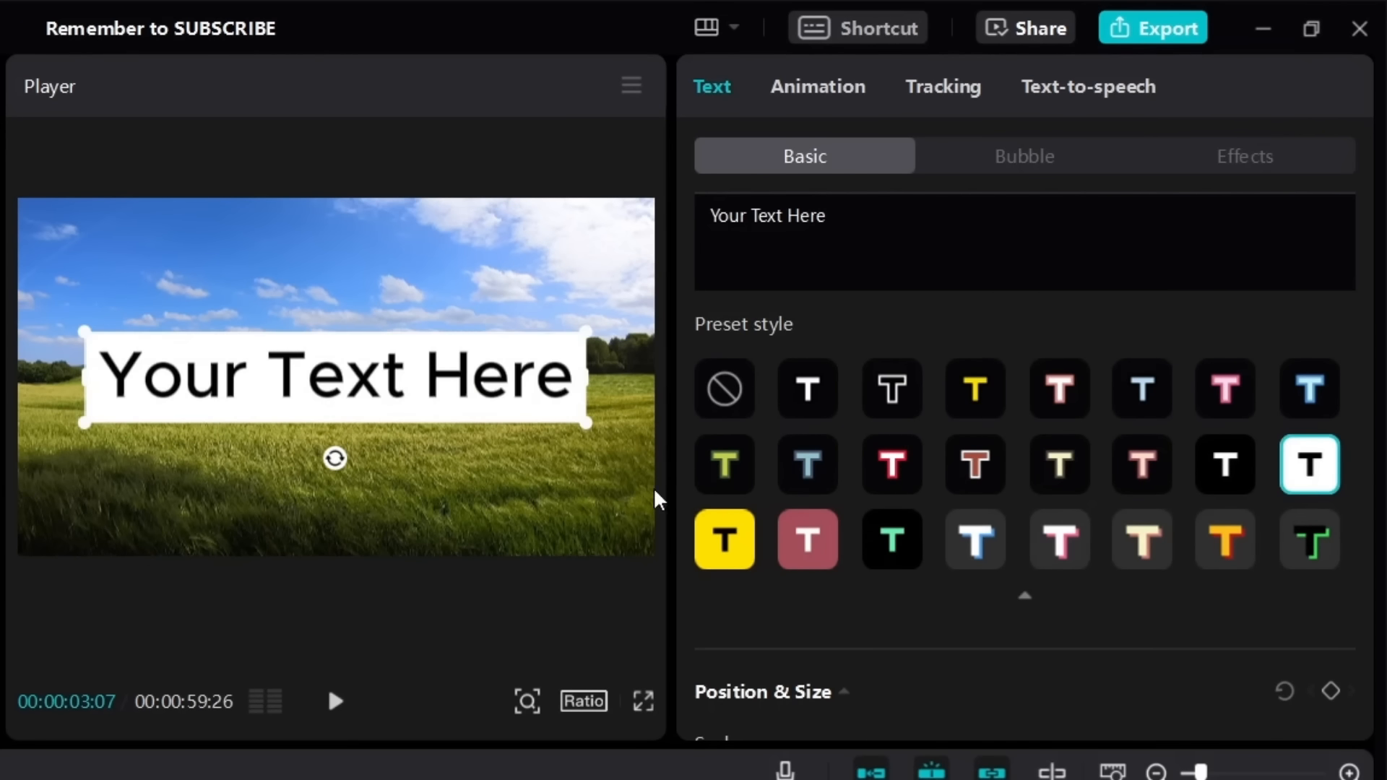
click(732, 551)
click(823, 540)
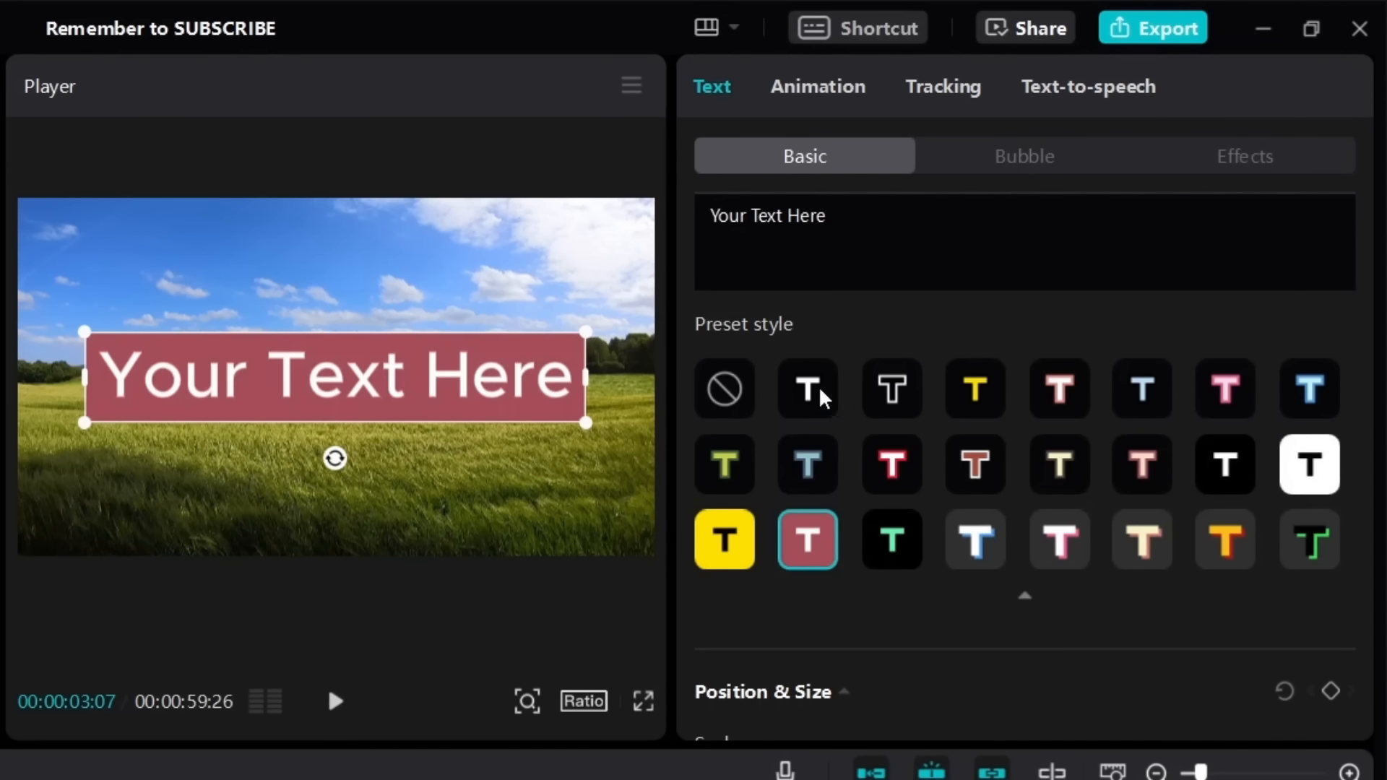
Apply the white preset style with black outline and change its stroke color to red (FF001B)
click(821, 397)
drag(1368, 333, 1364, 523)
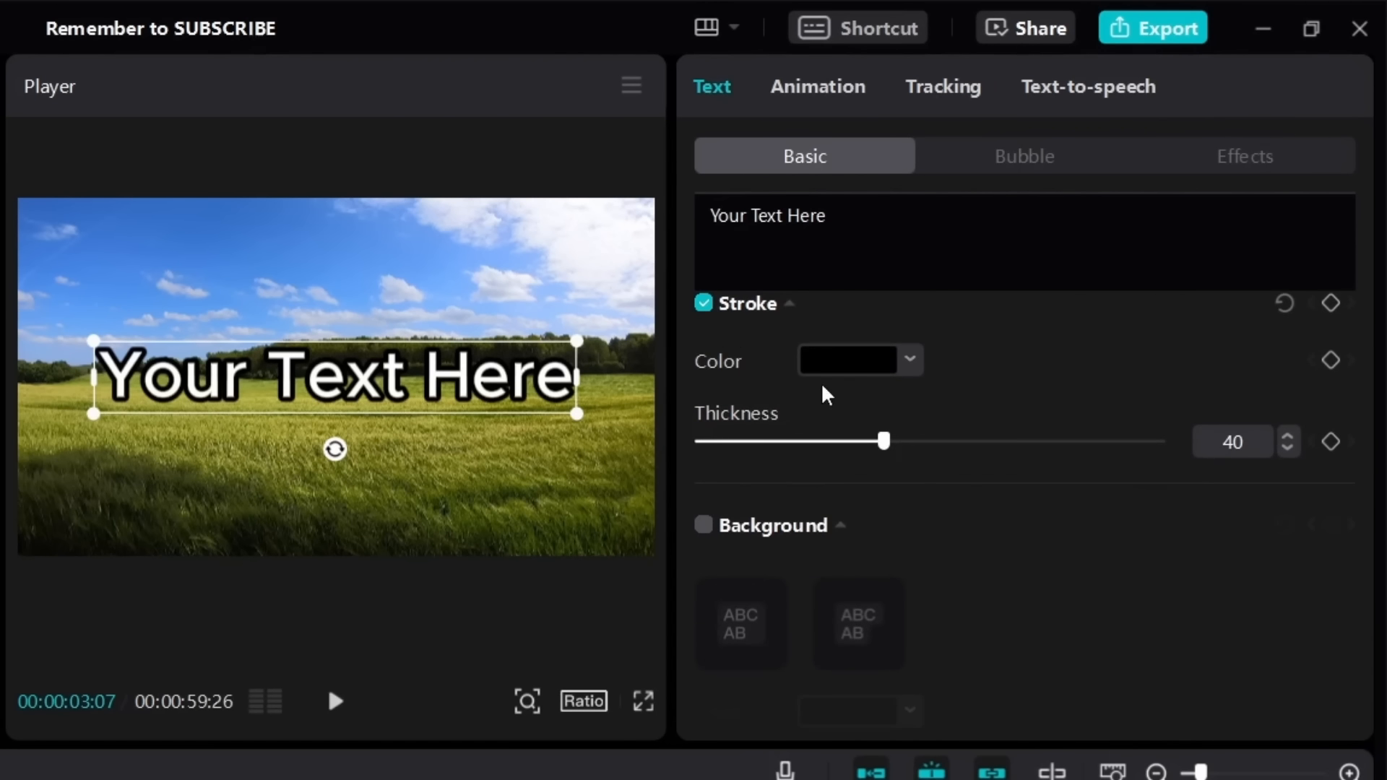
click(890, 373)
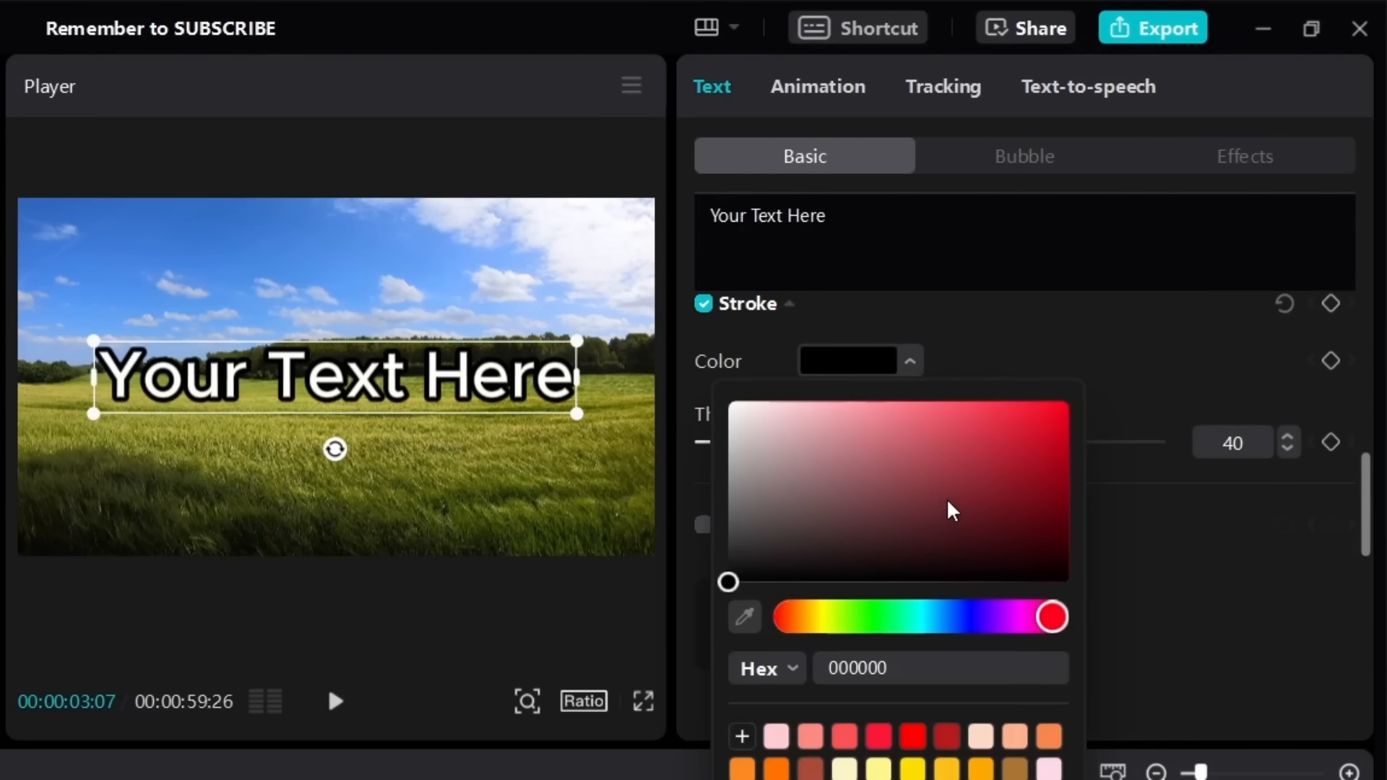
click(1065, 409)
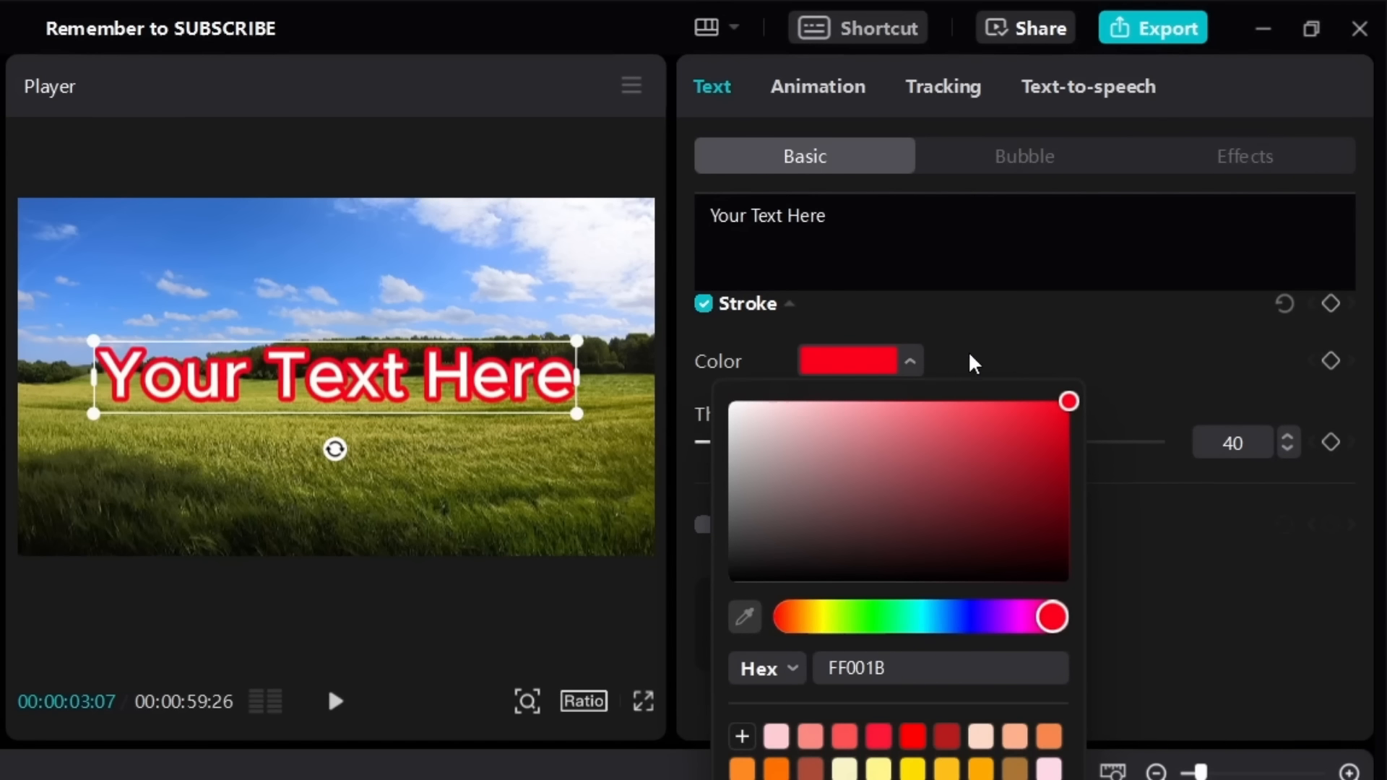
Try a different thickness on the text's red stroke, and restore the black stroke with thickness 40
click(931, 346)
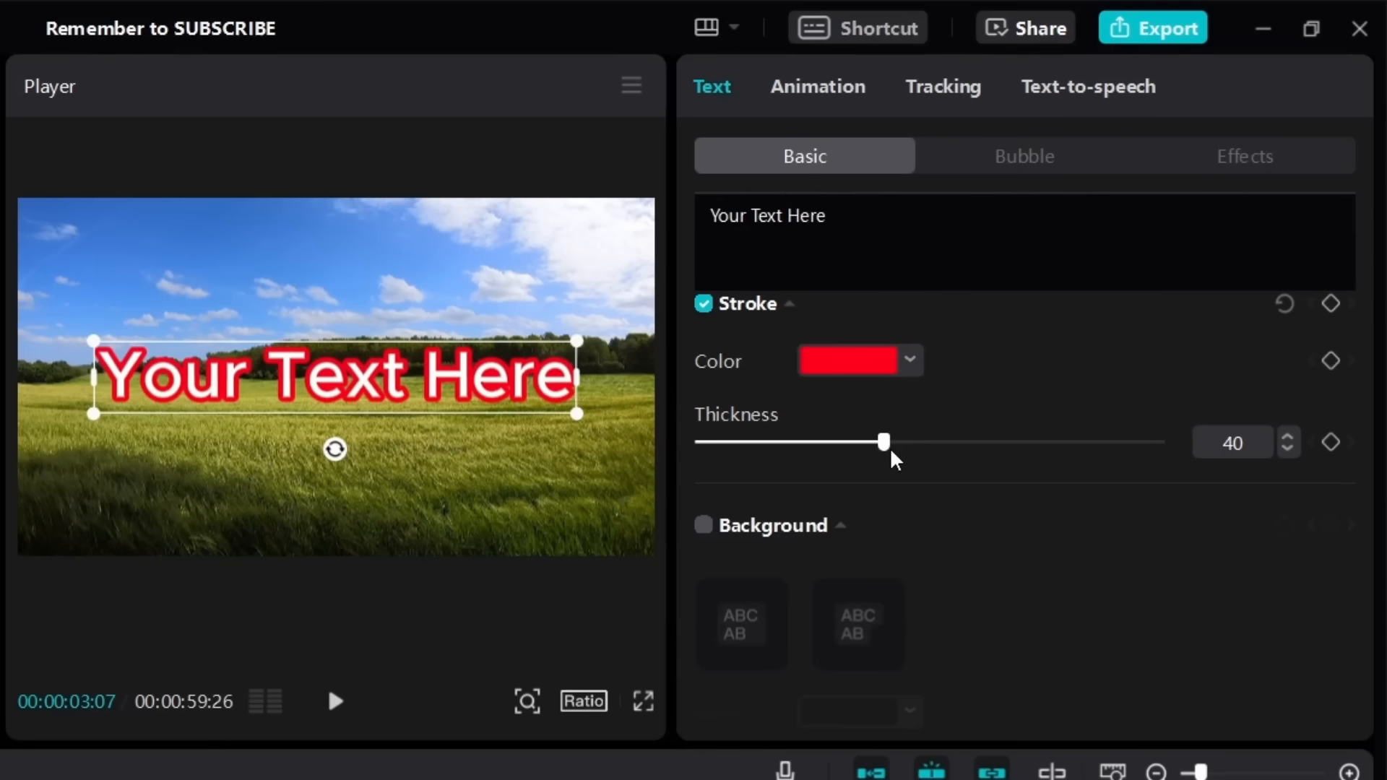
mouse_move(892, 453)
mouse_down()
mouse_move(773, 456)
mouse_move(1291, 486)
mouse_up()
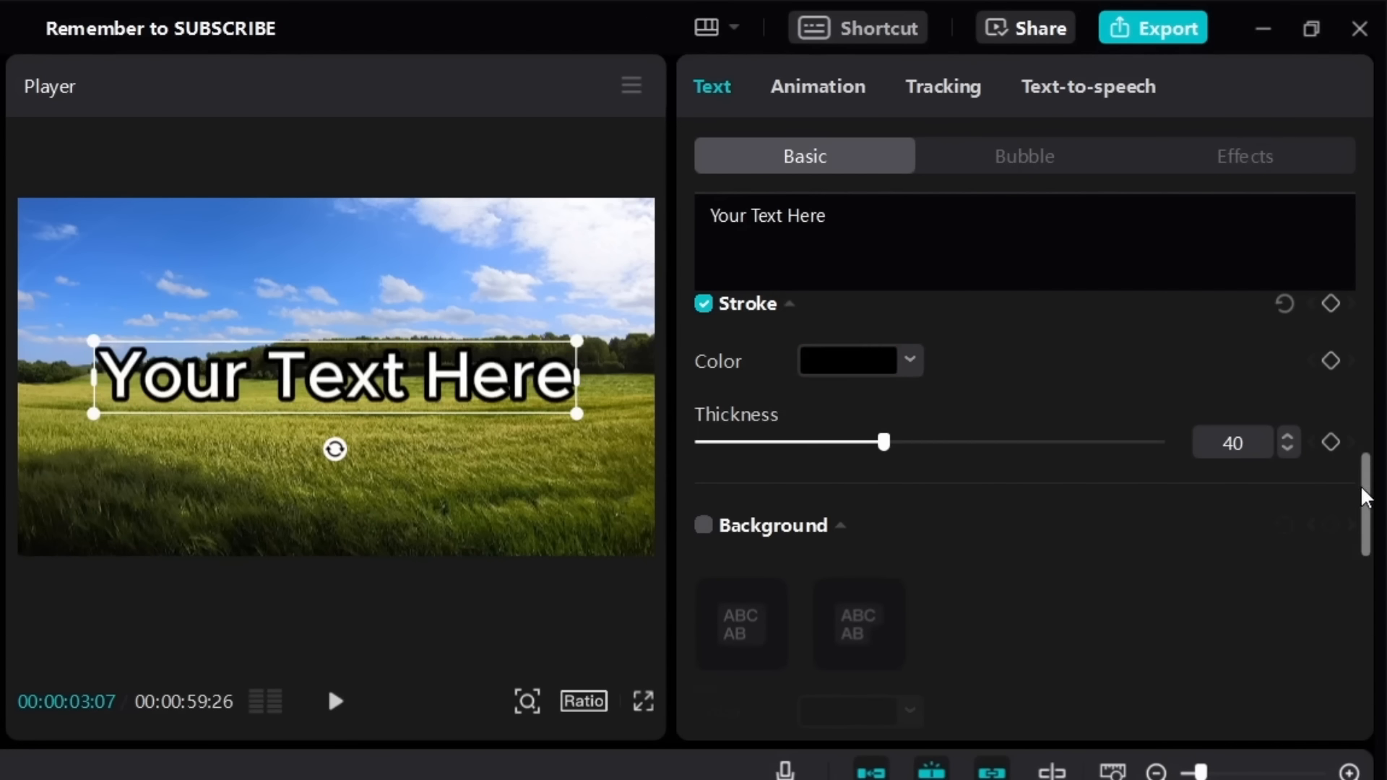
Turn on the text's background, color it purple and choose the second background style
drag(1363, 490, 1356, 524)
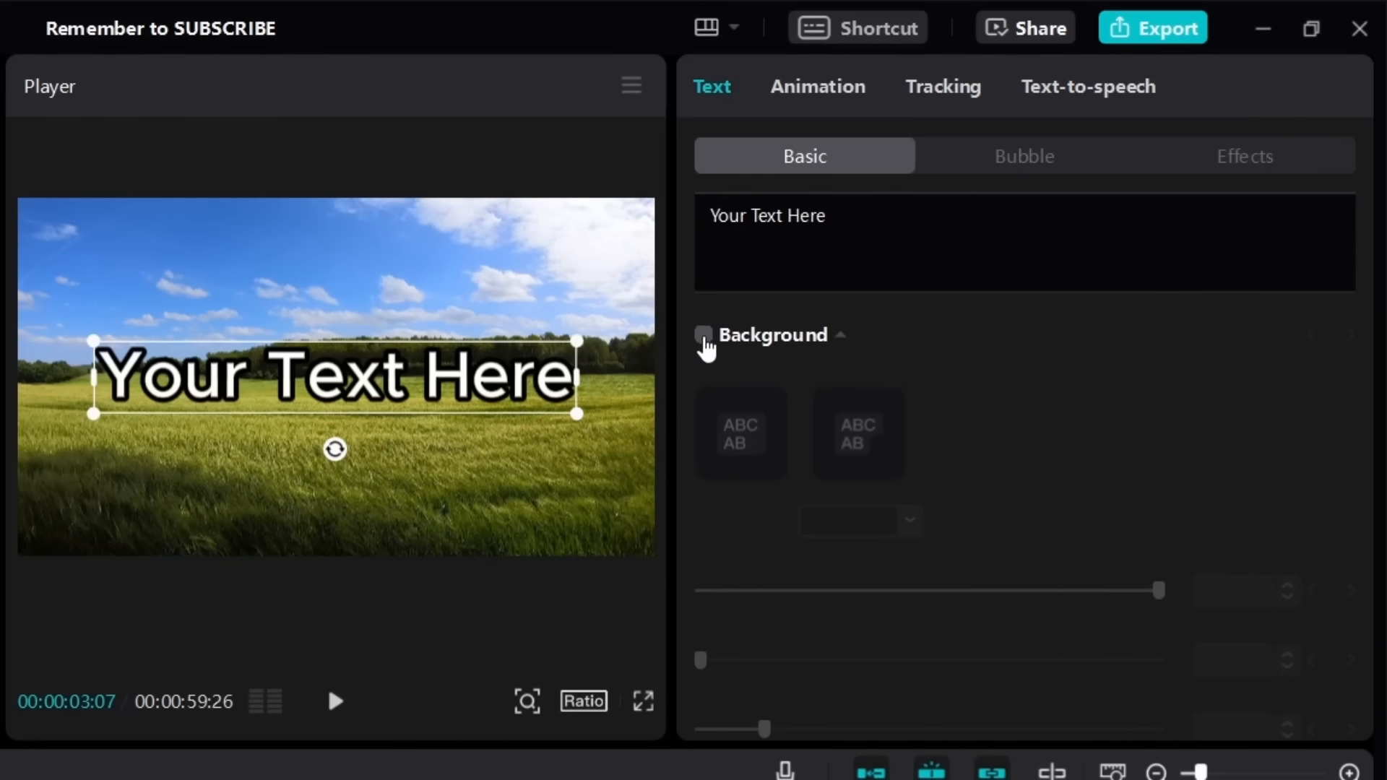
click(703, 335)
click(843, 520)
drag(917, 623, 1007, 563)
drag(944, 778, 996, 778)
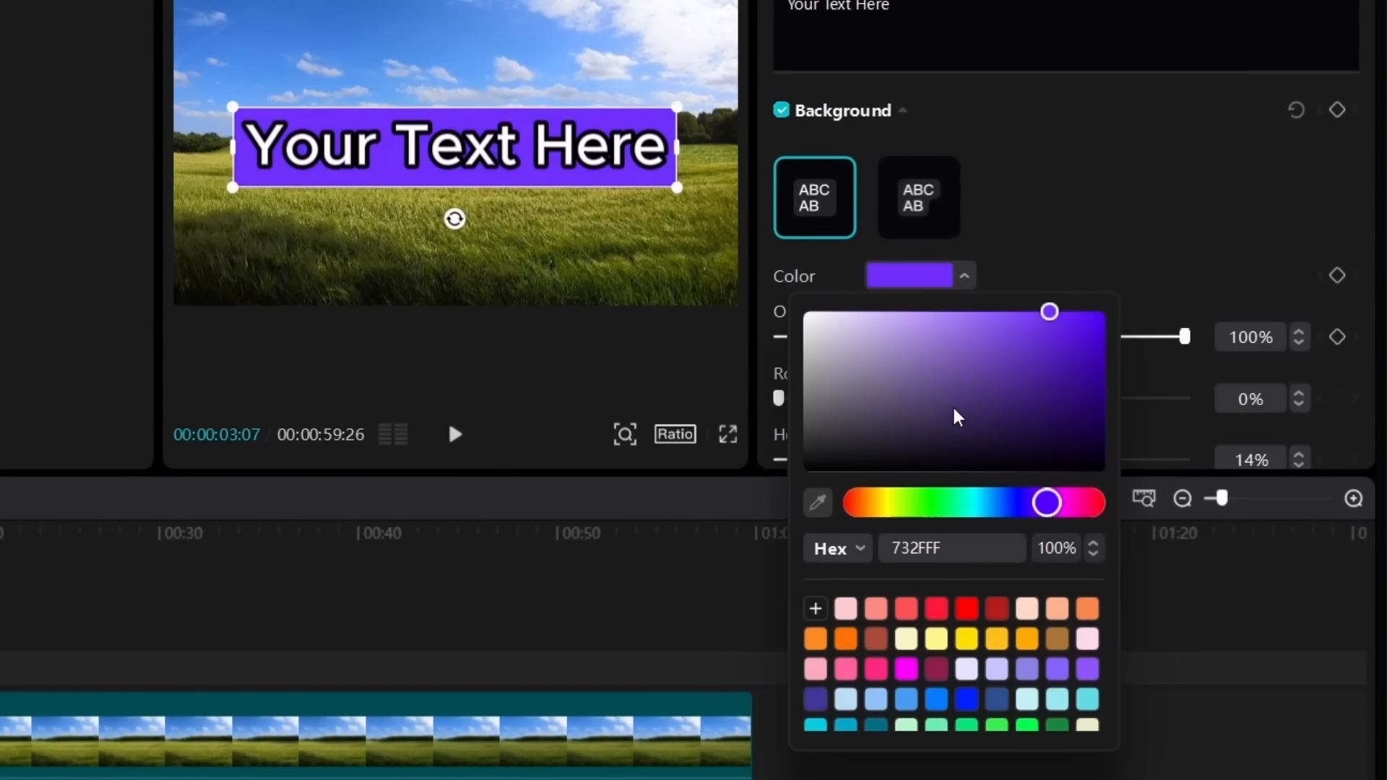
drag(953, 409, 987, 325)
click(1045, 200)
click(913, 205)
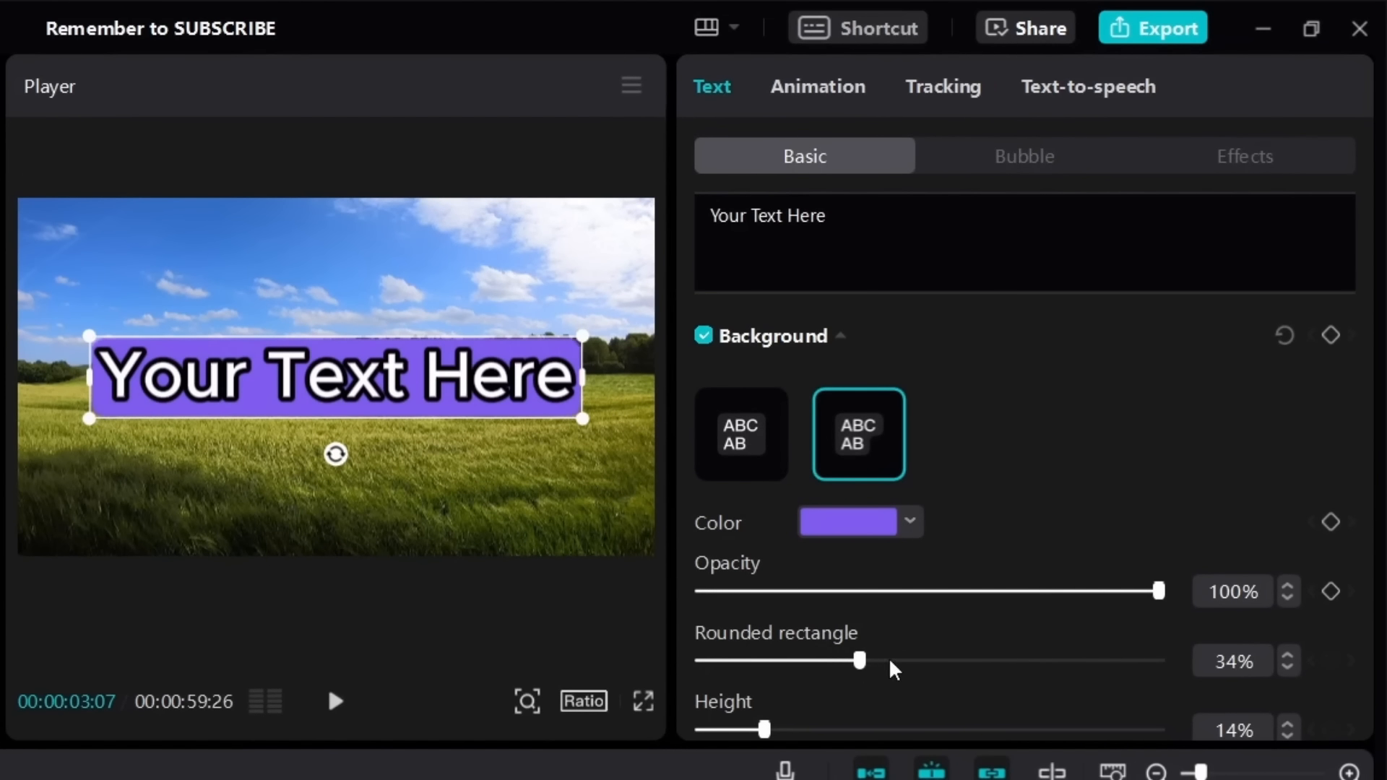
Set the text background's rounded rectangle to 100% and enlarge it with a height of 29% and a greater width
drag(895, 669, 1167, 664)
click(560, 629)
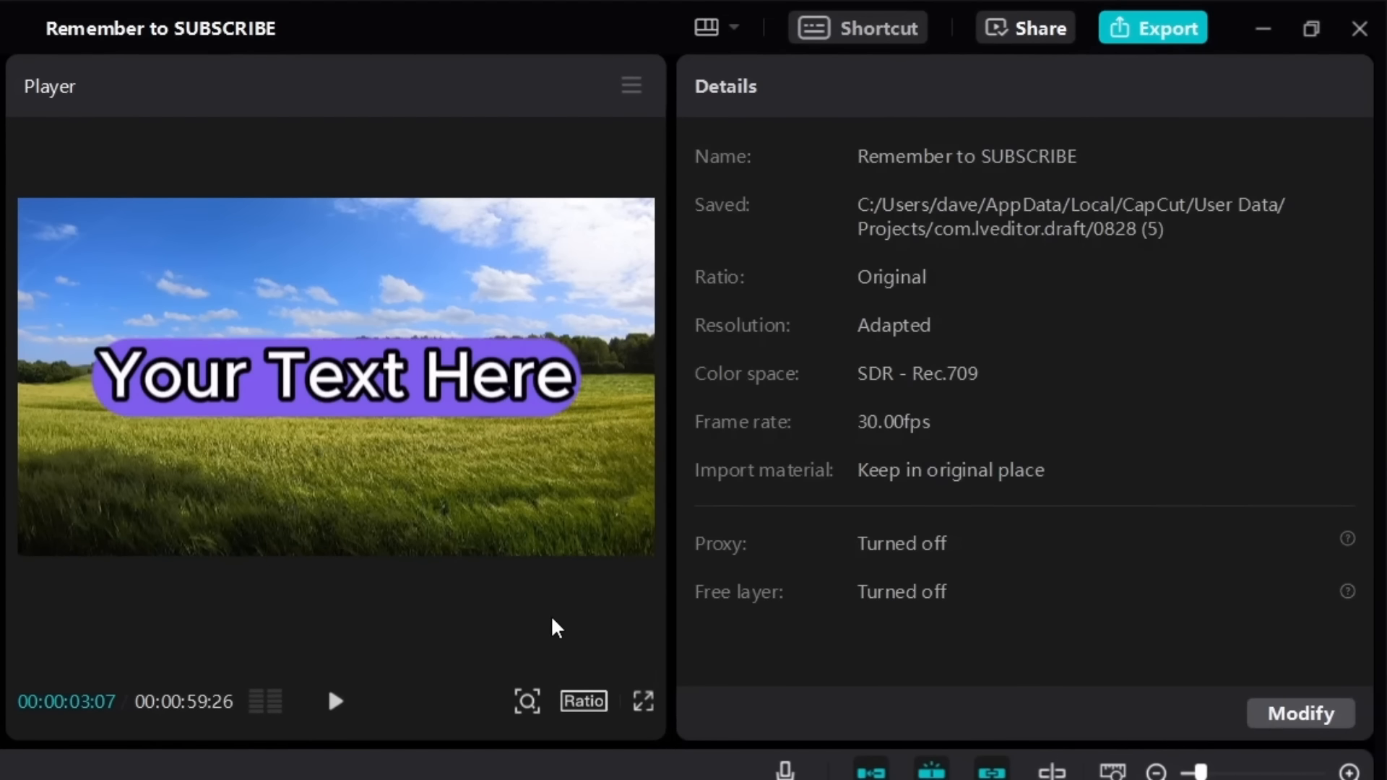
click(377, 413)
scroll(1367, 516, down, 5)
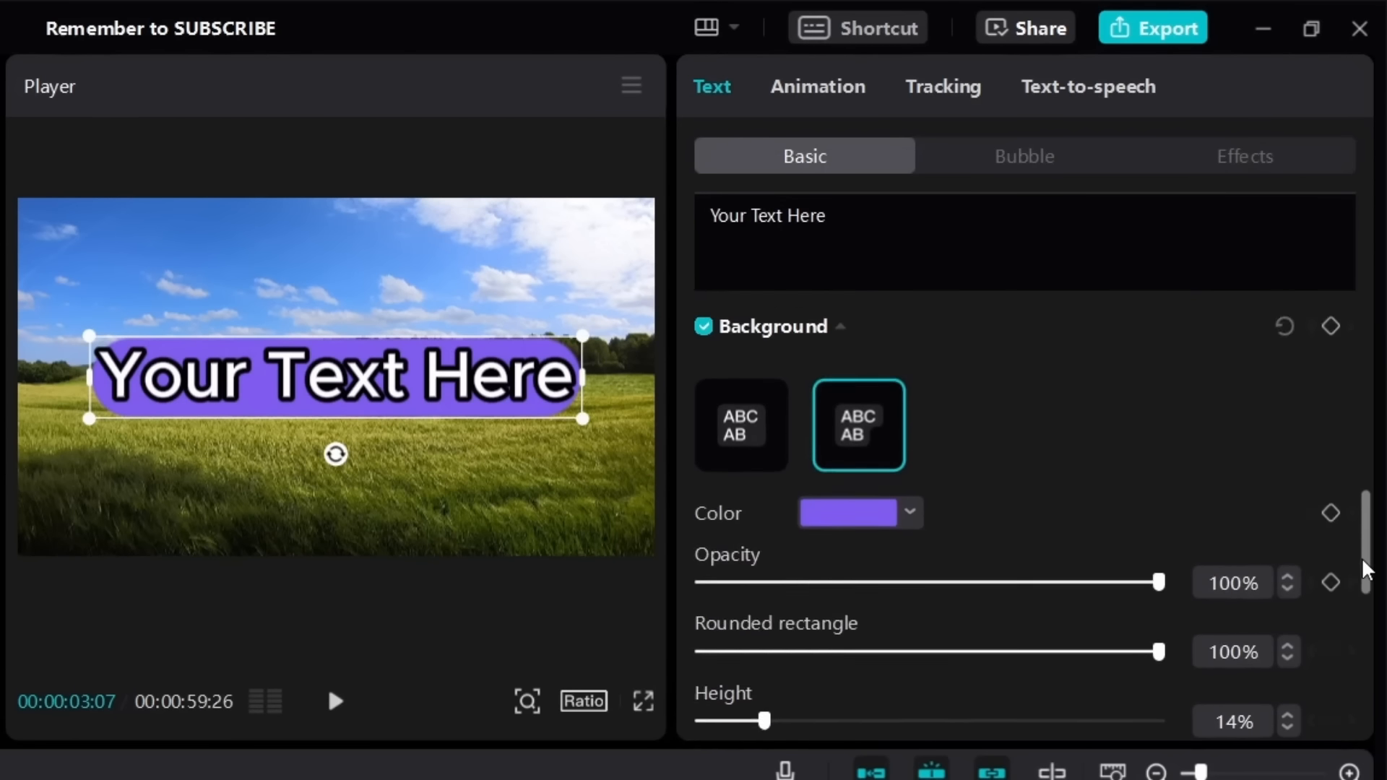
drag(766, 569, 833, 583)
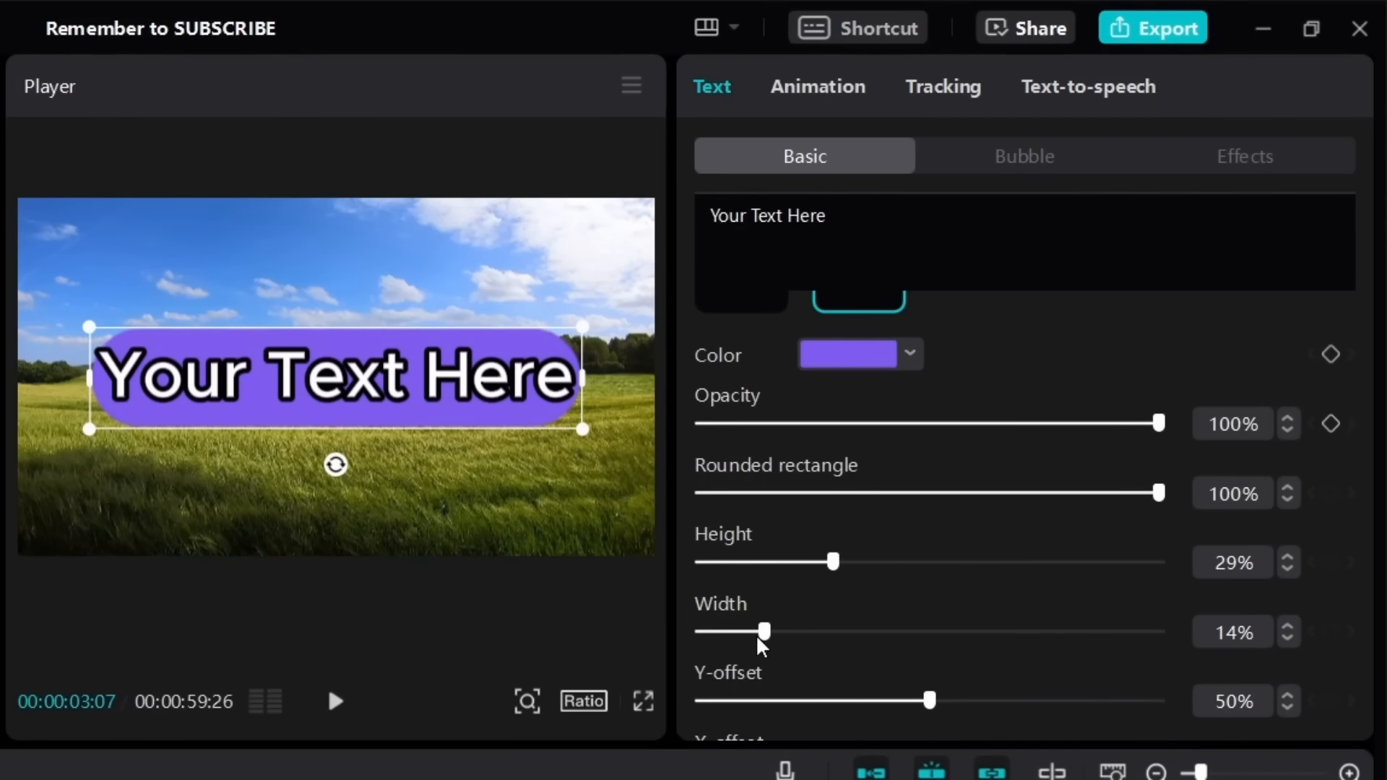
drag(765, 636, 968, 638)
Turn off the text's background
scroll(1337, 641, down, 1)
drag(1367, 610, 1335, 536)
click(704, 493)
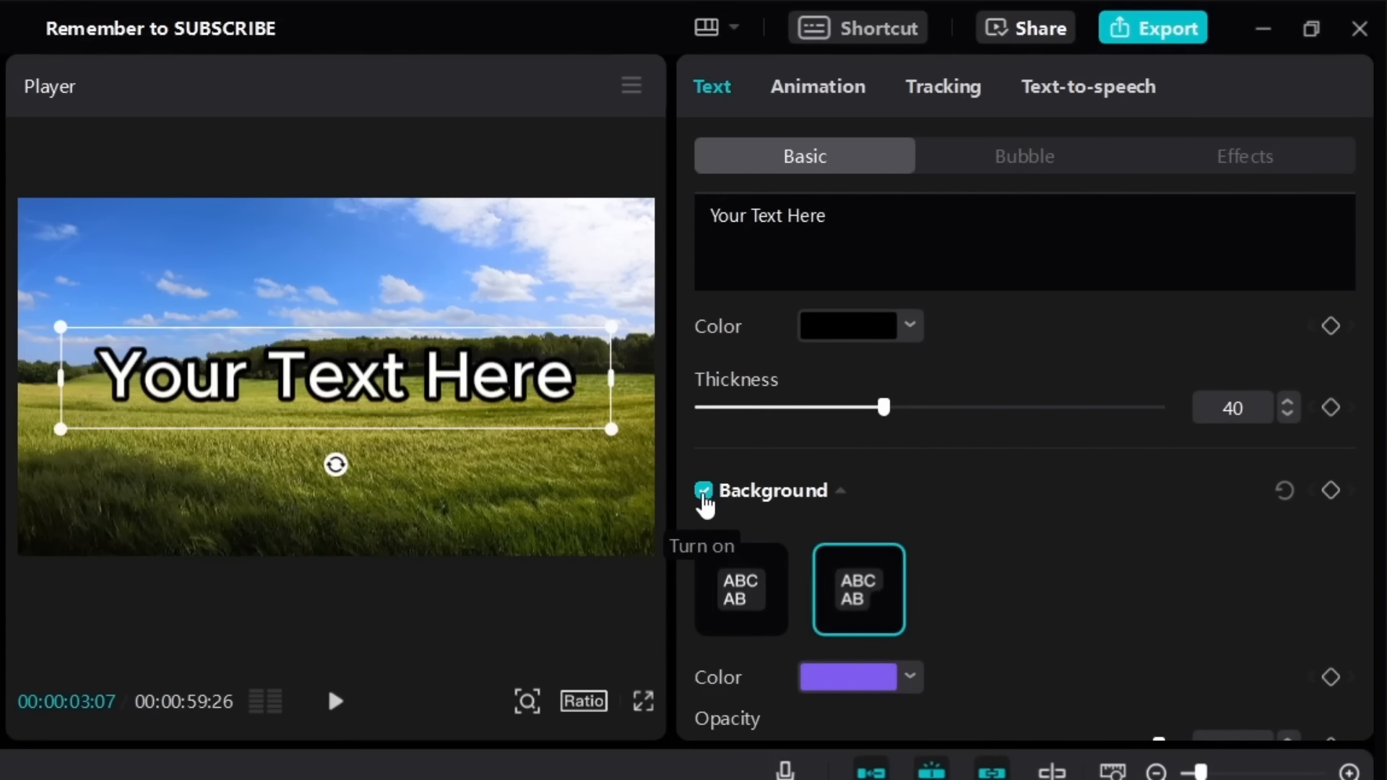
Turn on the text's glow and try dark red (3C1515) and green as glow colors
drag(1371, 498, 1367, 658)
click(708, 439)
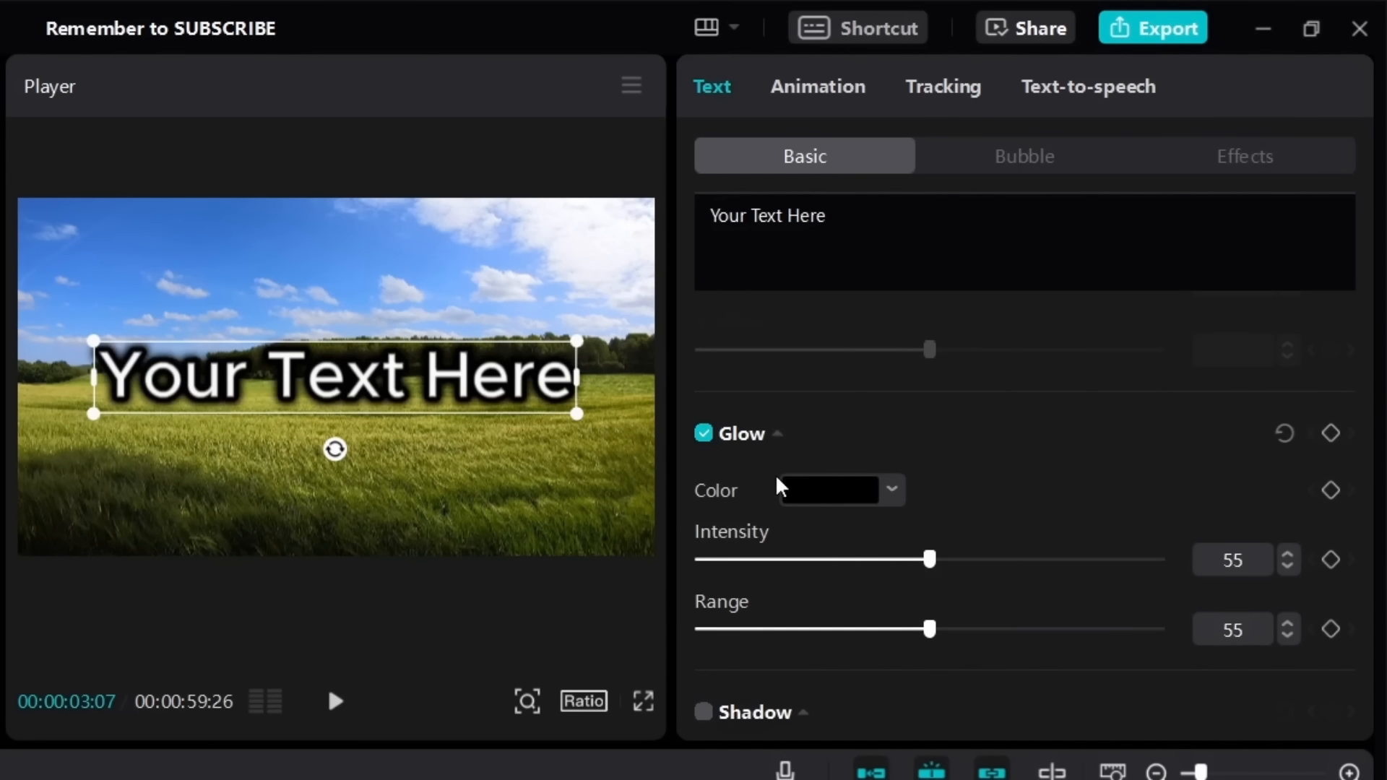
click(852, 488)
drag(924, 668, 933, 674)
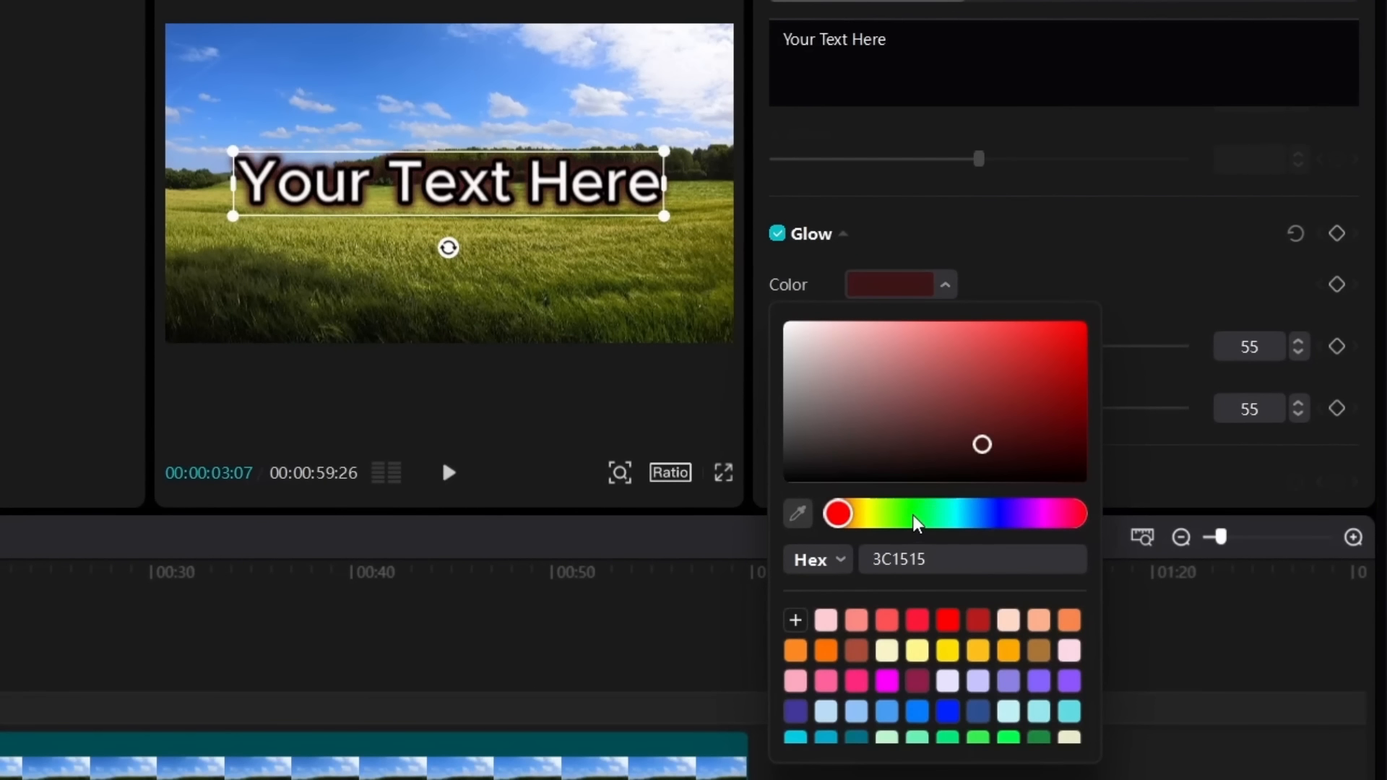
click(914, 514)
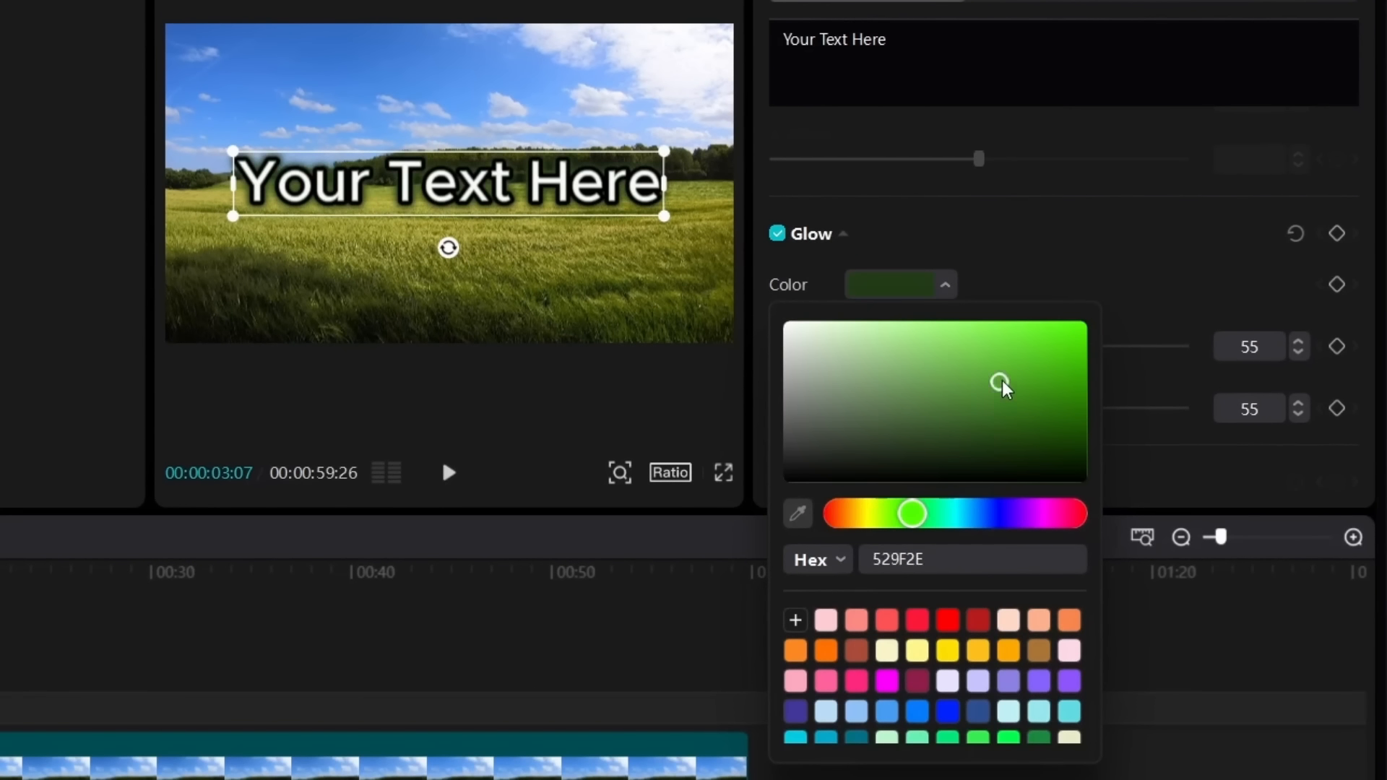
drag(1000, 381, 1106, 250)
Change the glow color to bright magenta and set its intensity to 100 and range to 49
click(1052, 514)
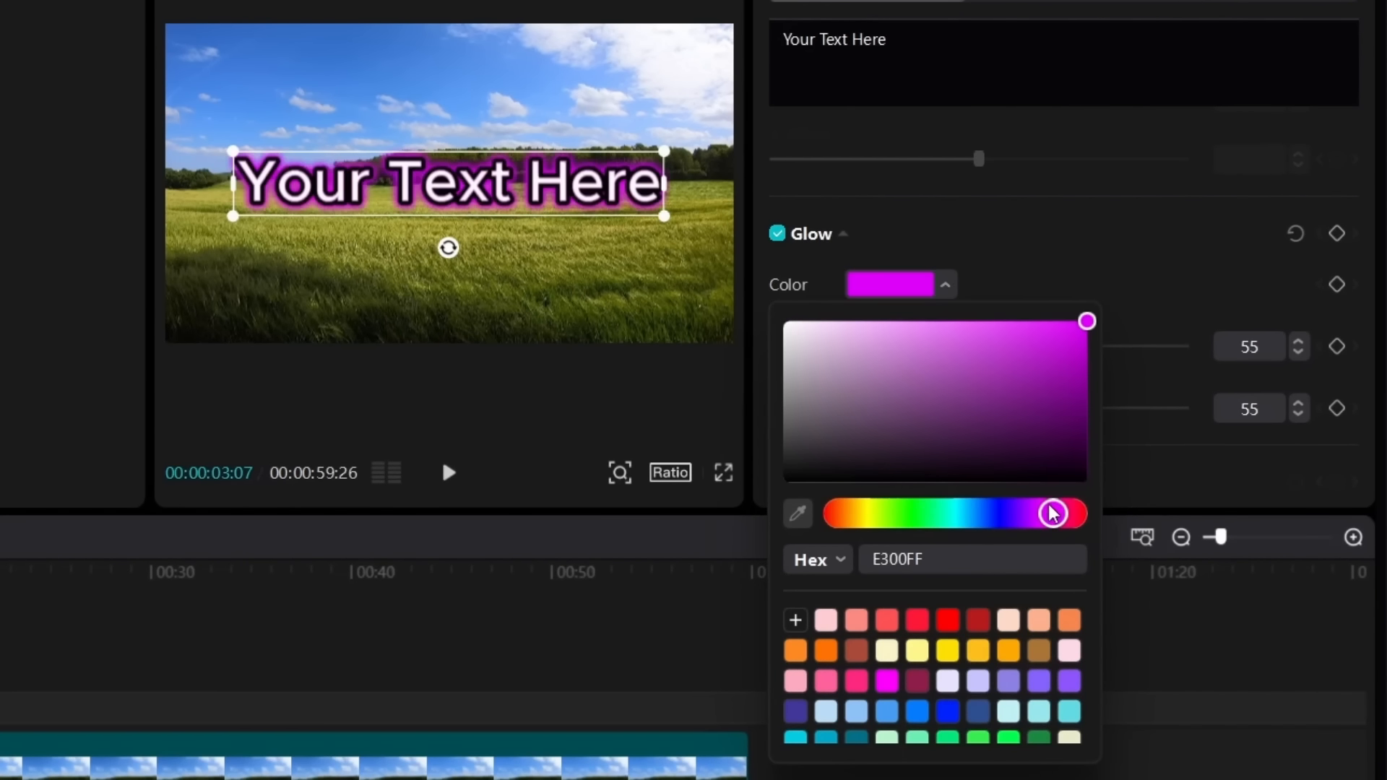
drag(1040, 390, 1043, 236)
click(1044, 237)
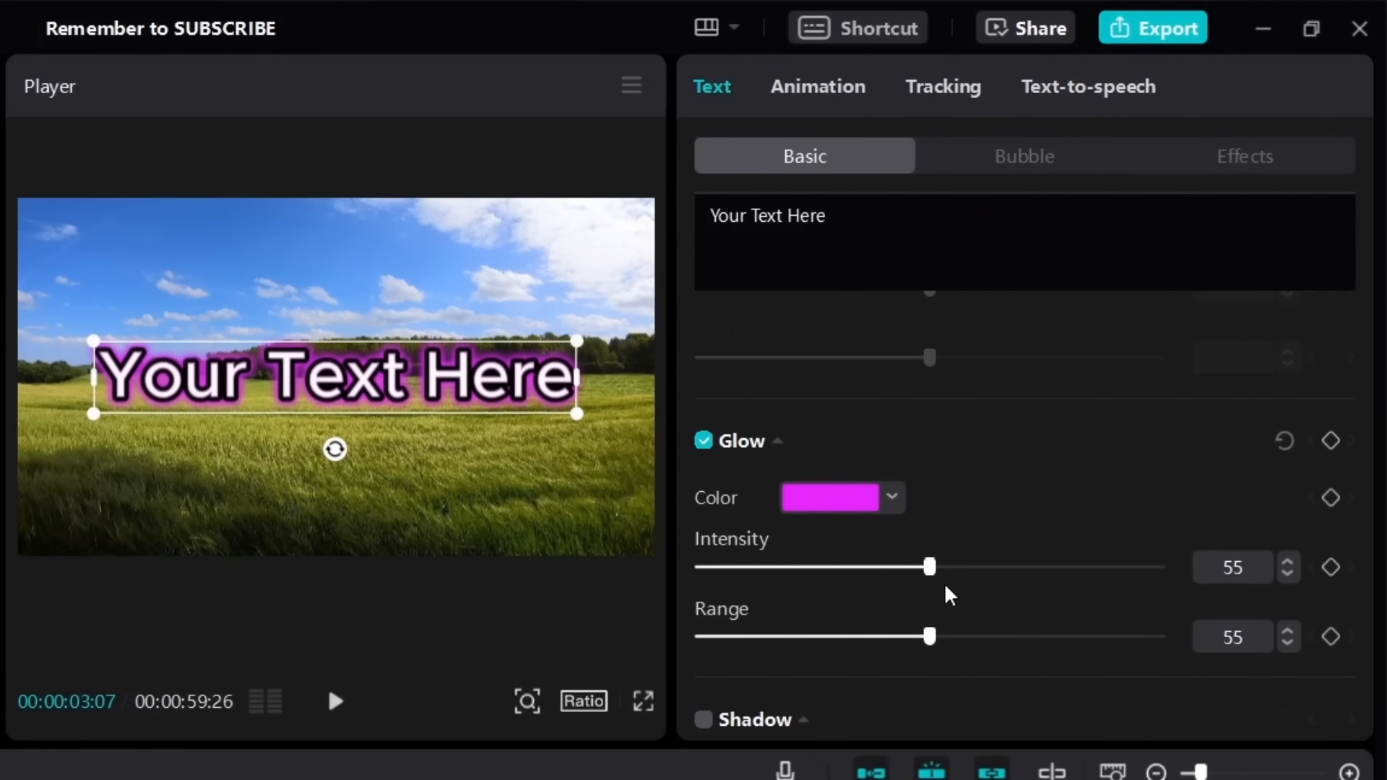
drag(968, 570, 1132, 578)
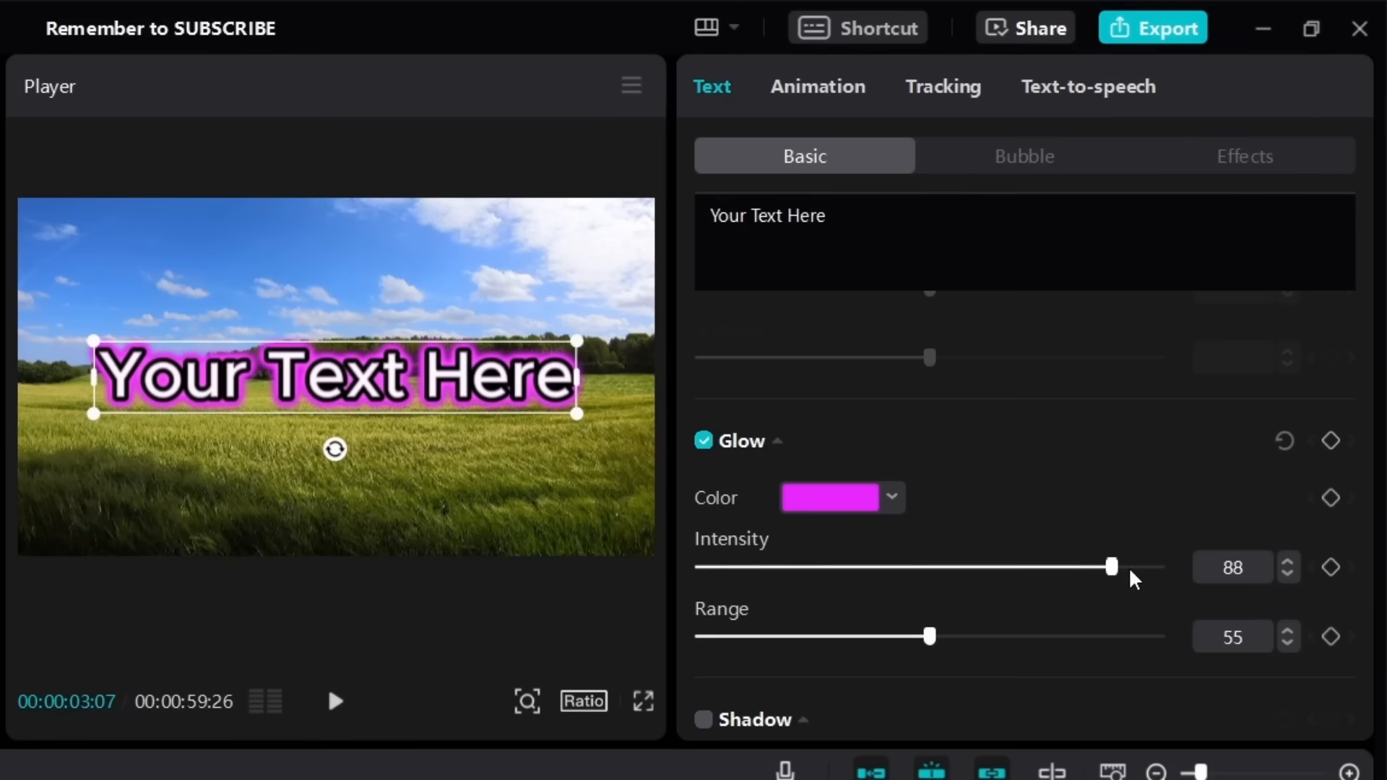
drag(931, 637, 897, 637)
Try pale pink and pale green as glow colors on the text
click(799, 557)
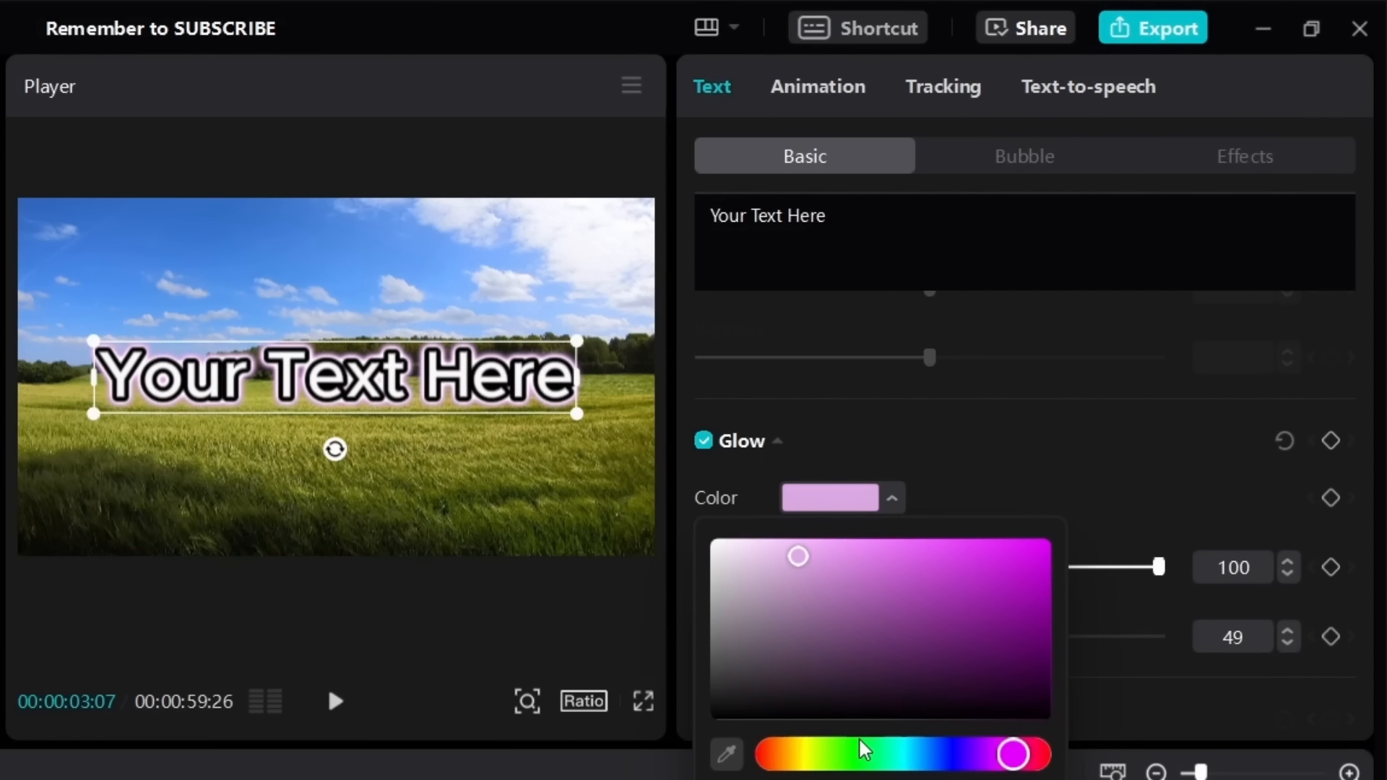
click(859, 750)
click(886, 604)
click(794, 541)
Turn off the text's glow
click(925, 442)
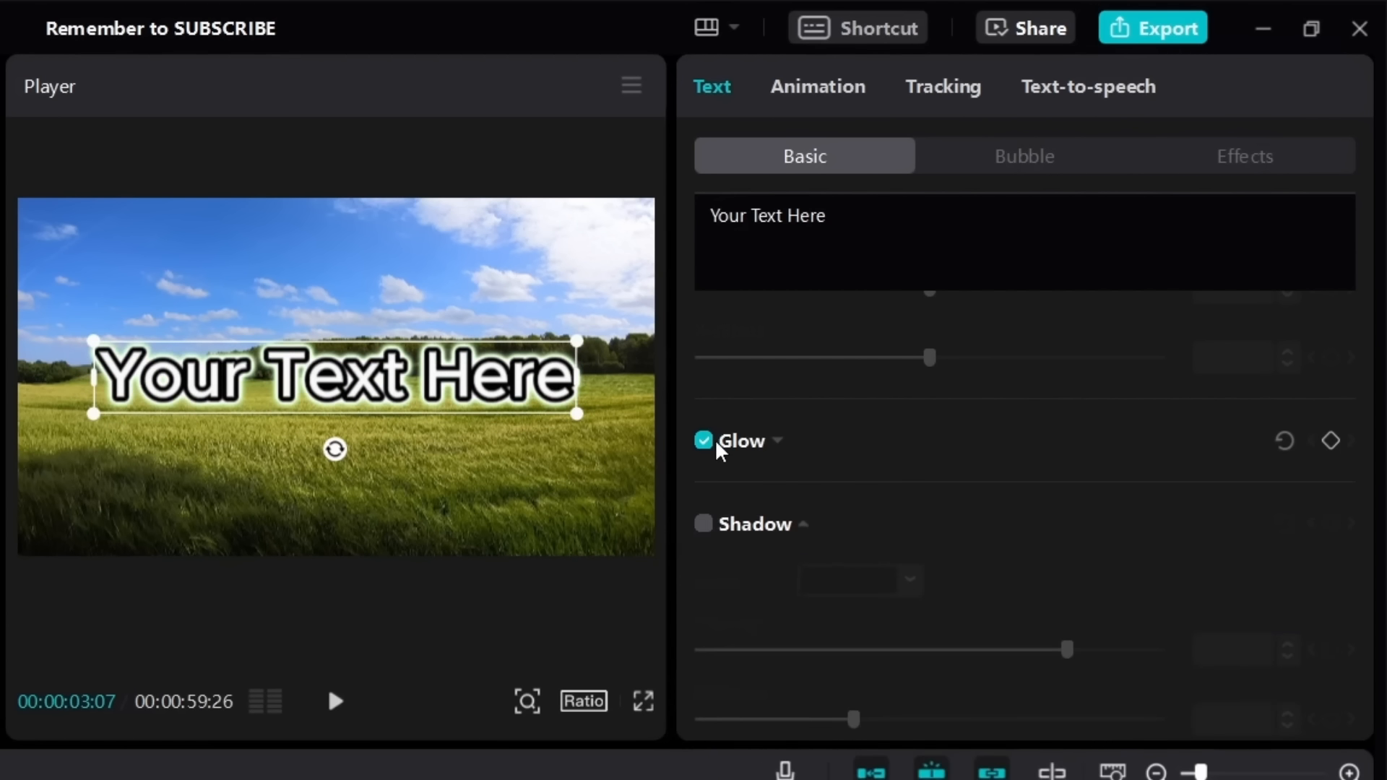
click(744, 451)
click(704, 442)
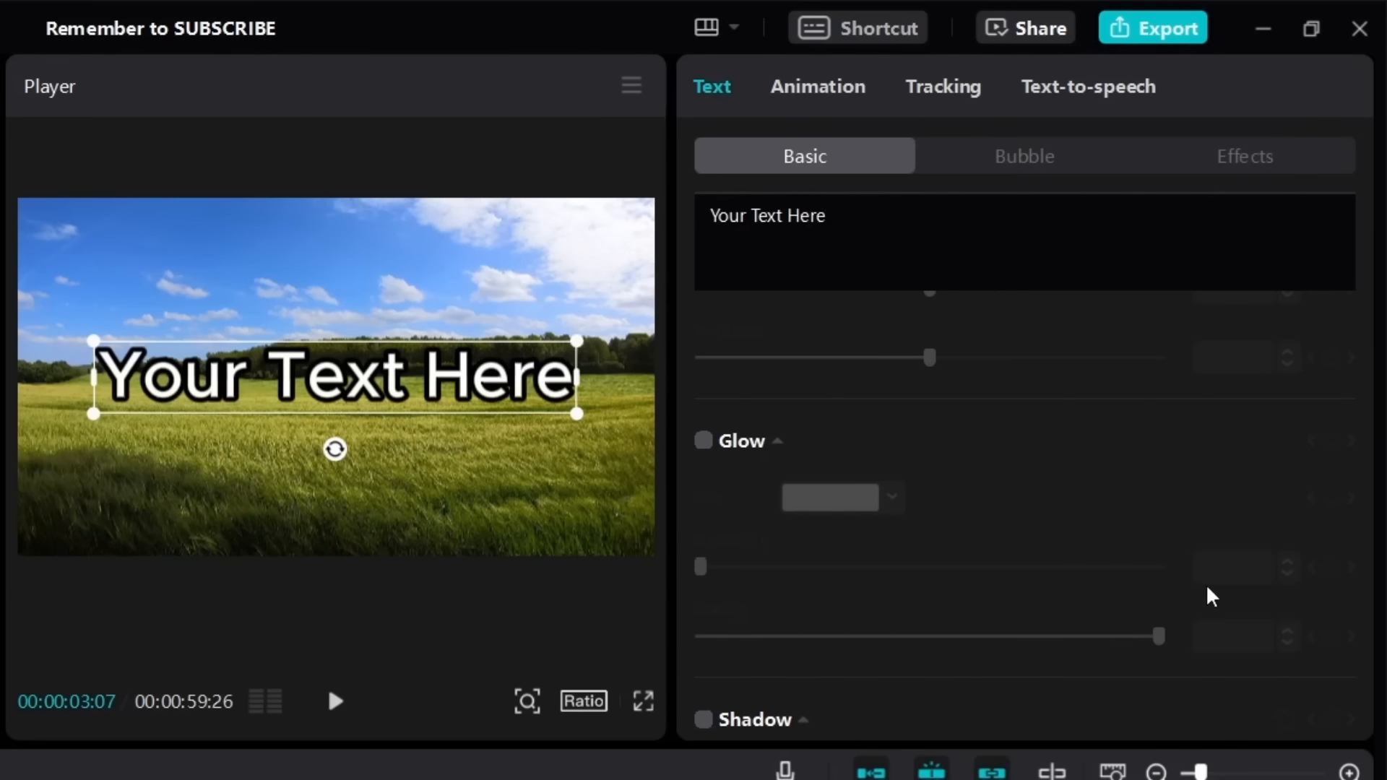
Turn on the text's shadow and set its color to red
drag(1377, 604, 1364, 695)
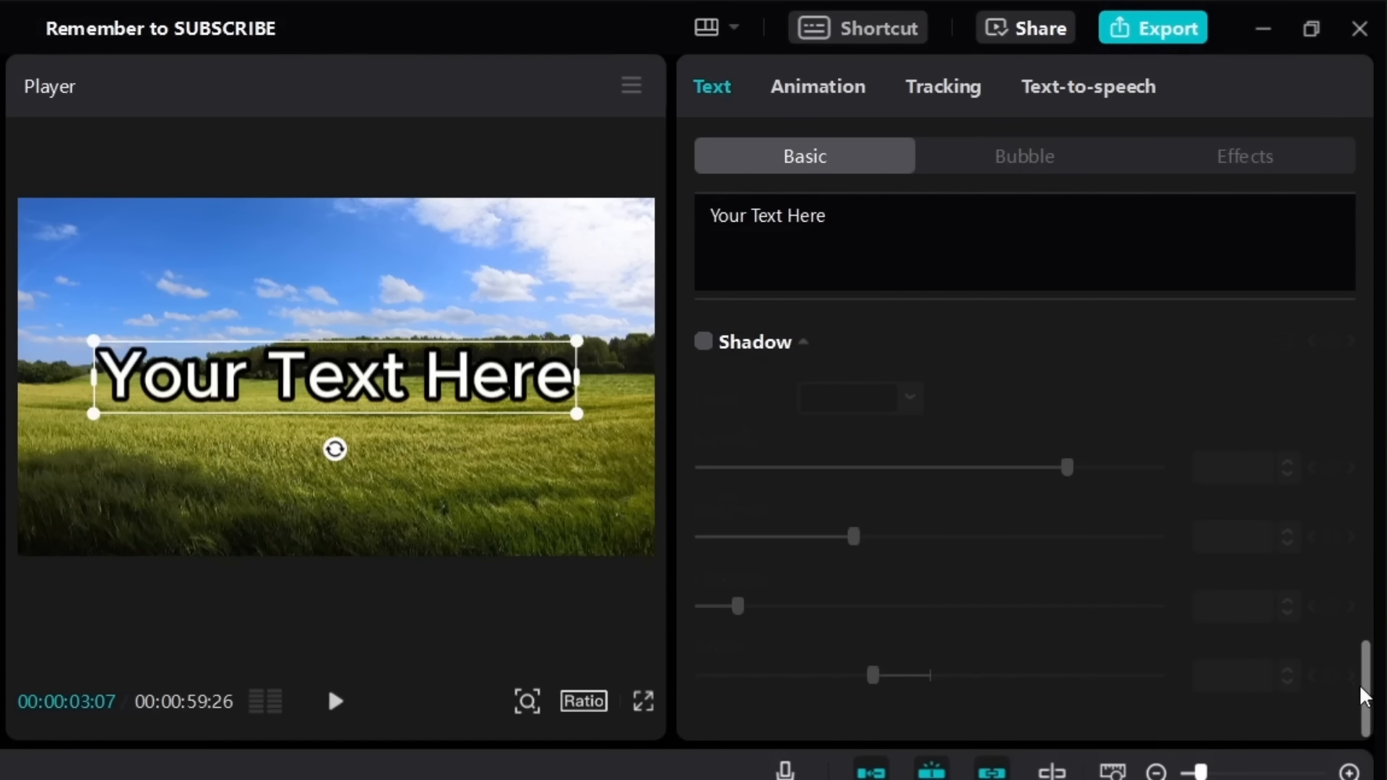
click(704, 341)
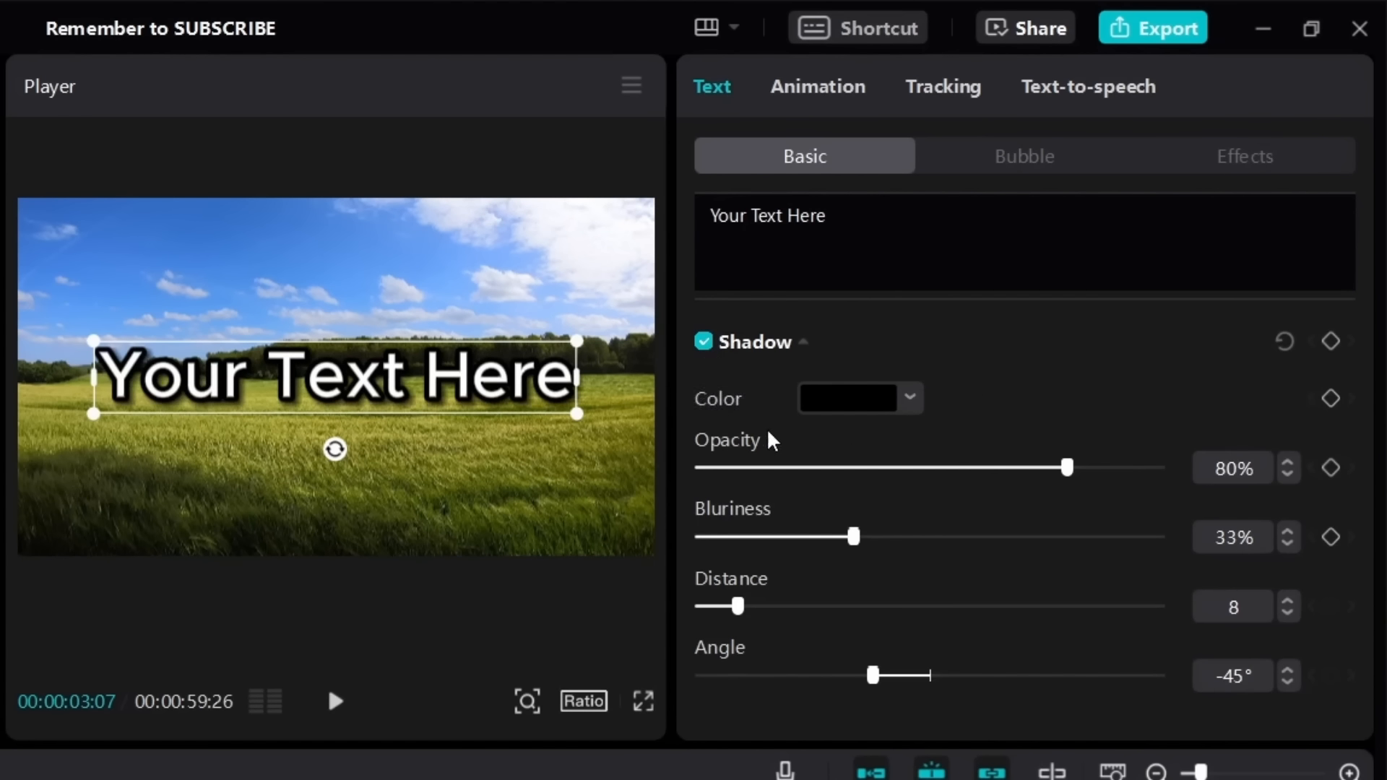
click(880, 401)
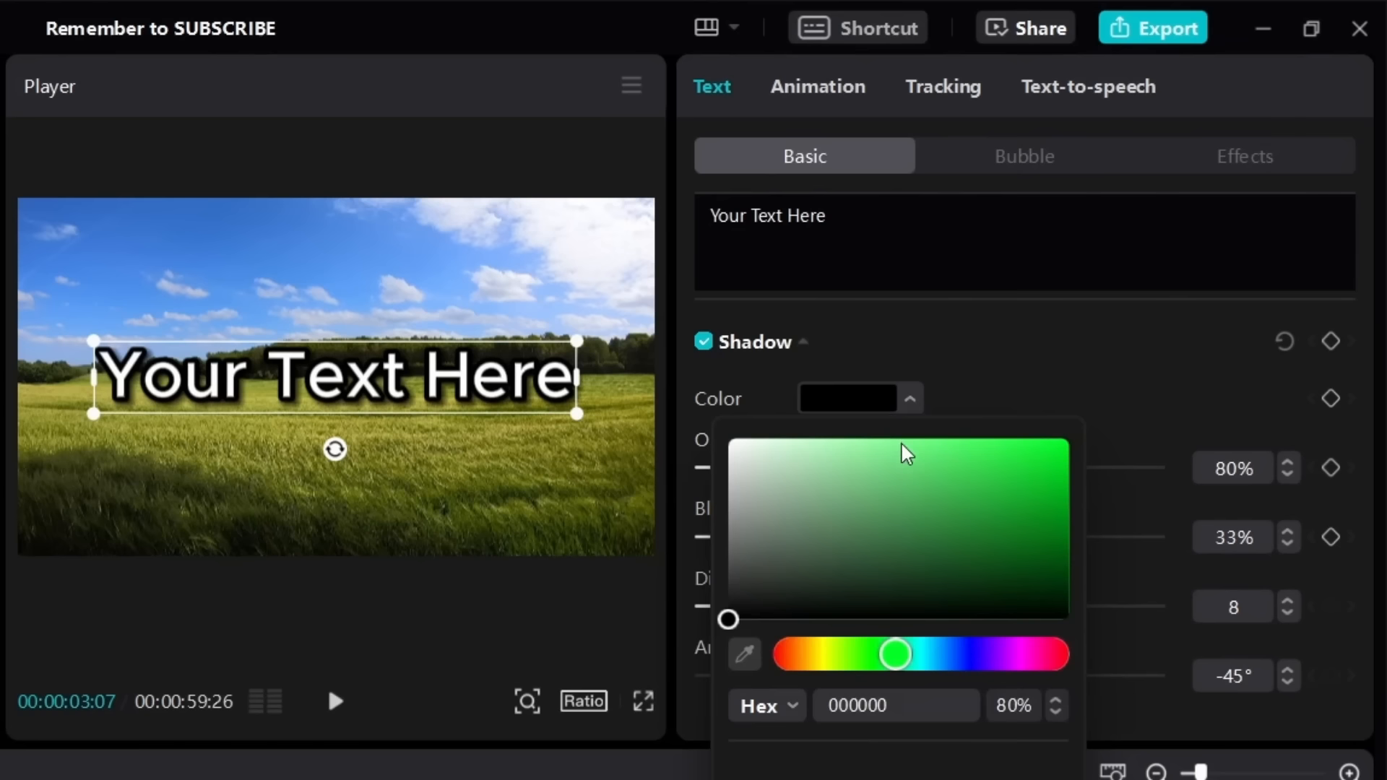
drag(815, 672, 799, 668)
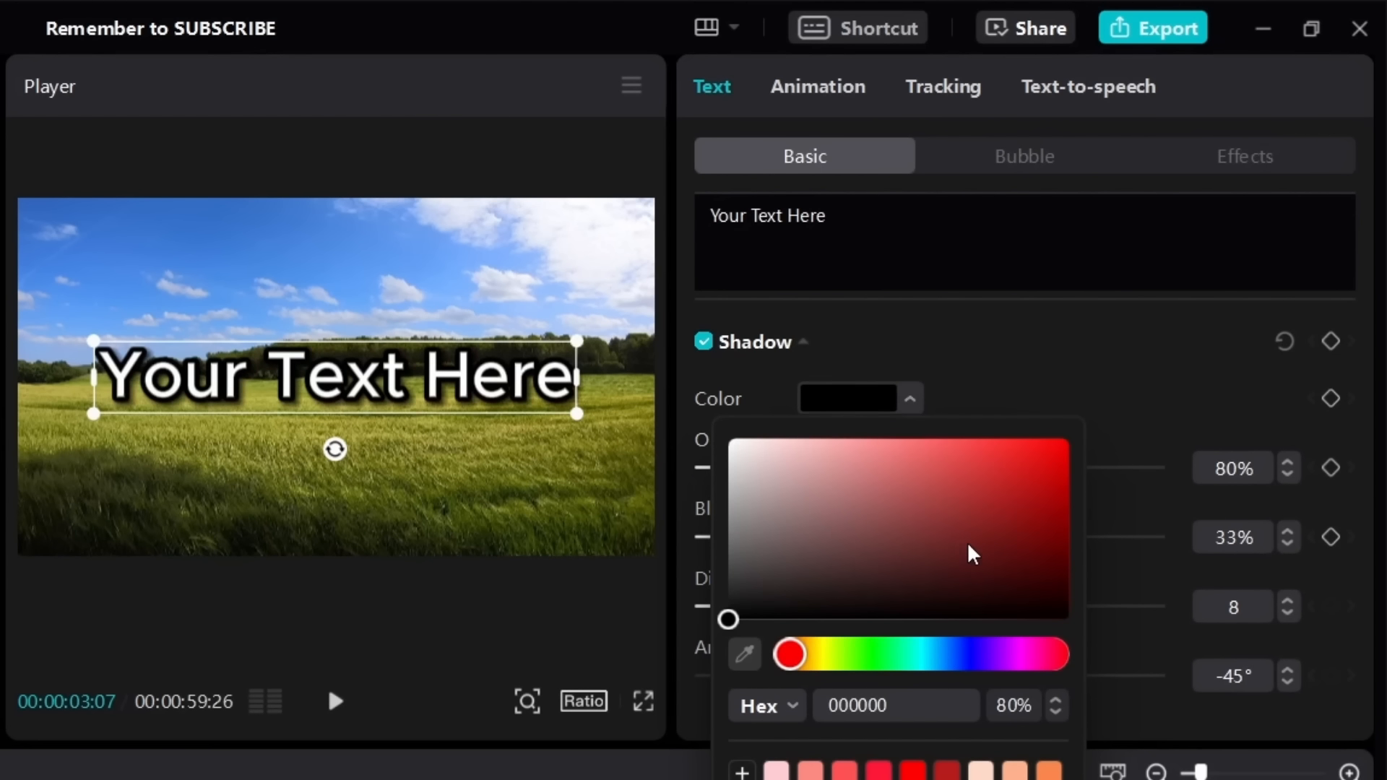
drag(973, 554, 1089, 427)
click(1090, 427)
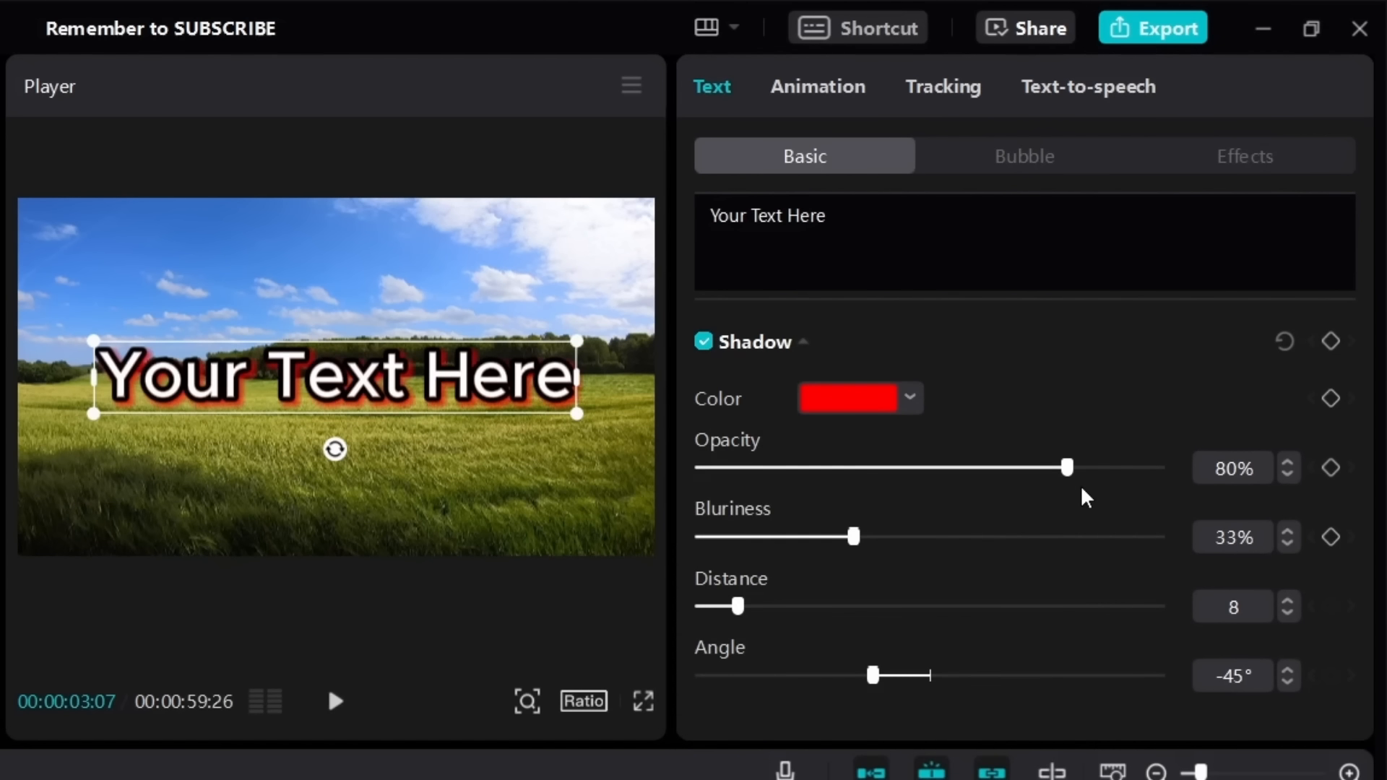
Raise the shadow's opacity to 100% and try bluriness values of 67% and 53% with distances of 36 and 15
drag(1075, 478, 1297, 499)
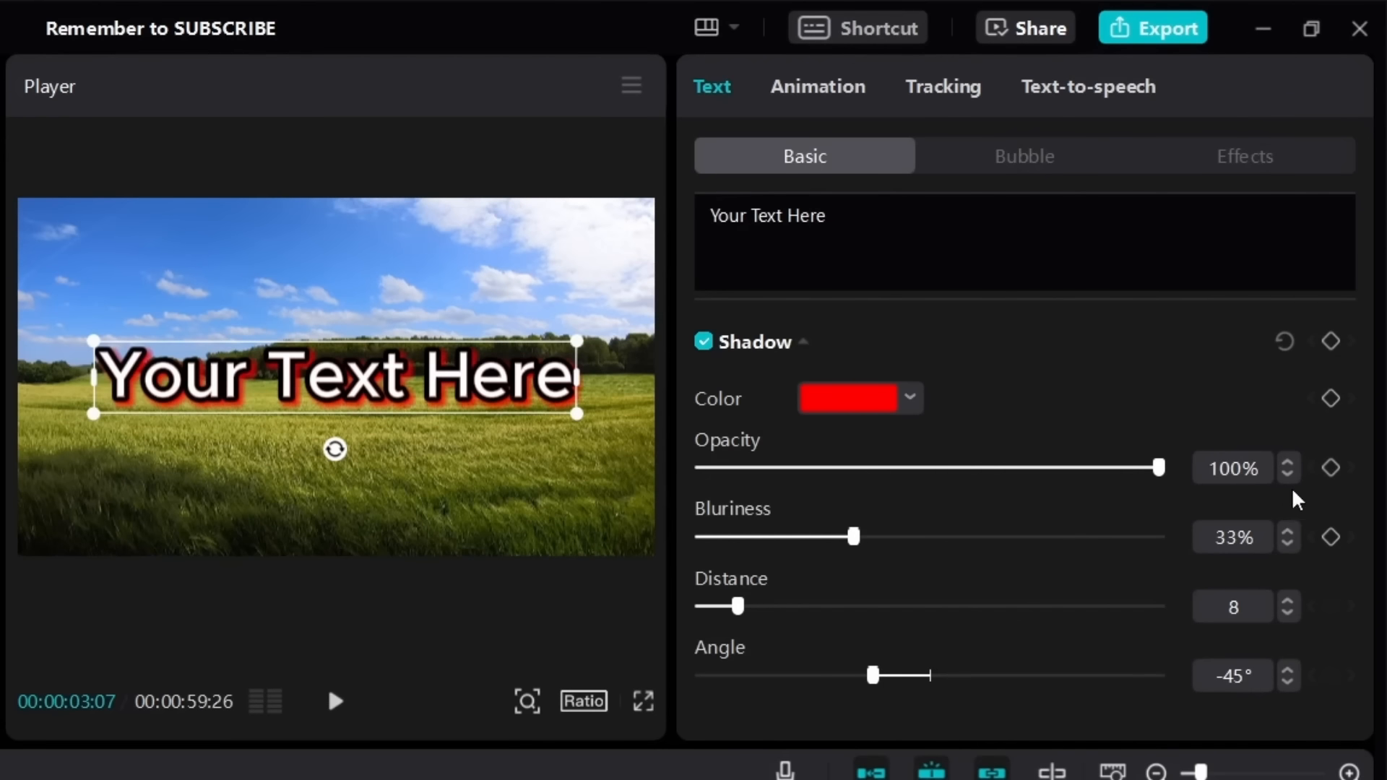
drag(855, 556, 1010, 564)
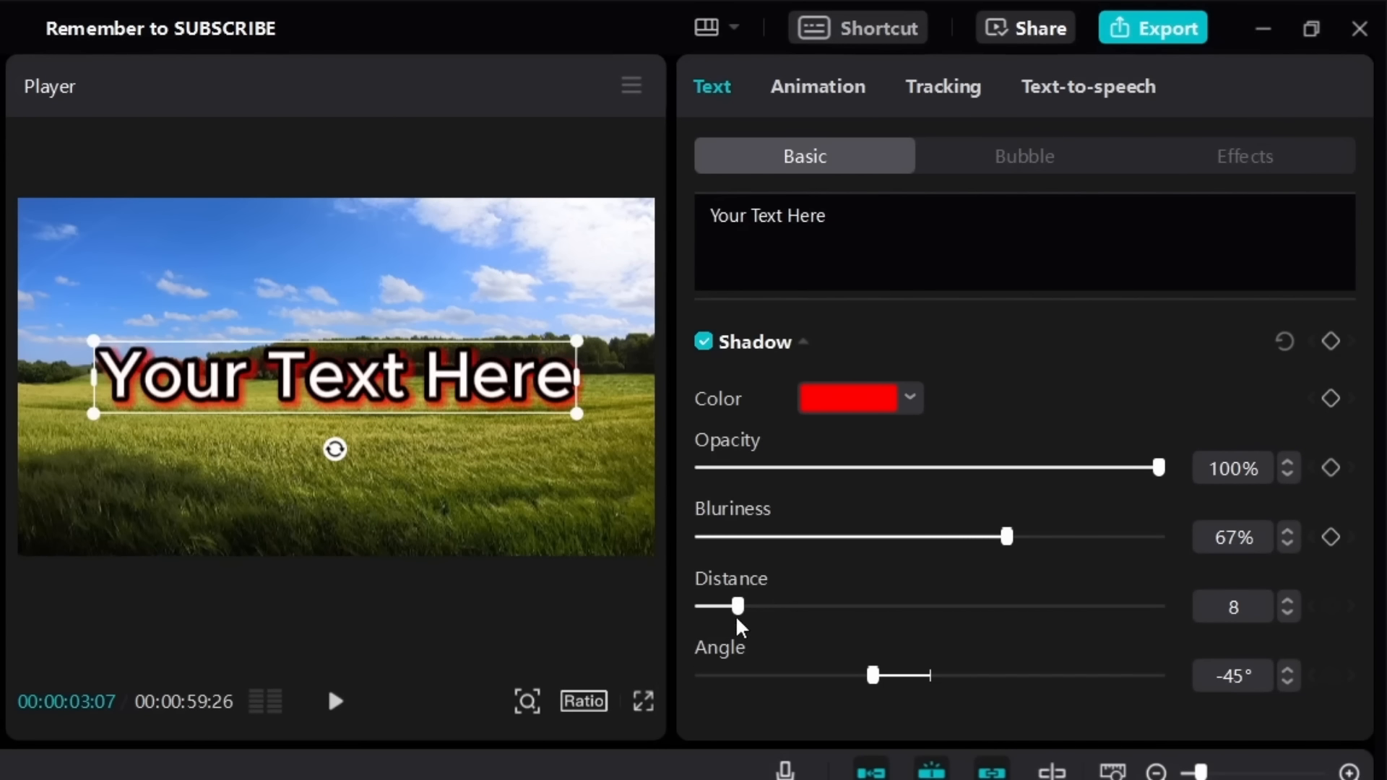
drag(737, 610, 882, 623)
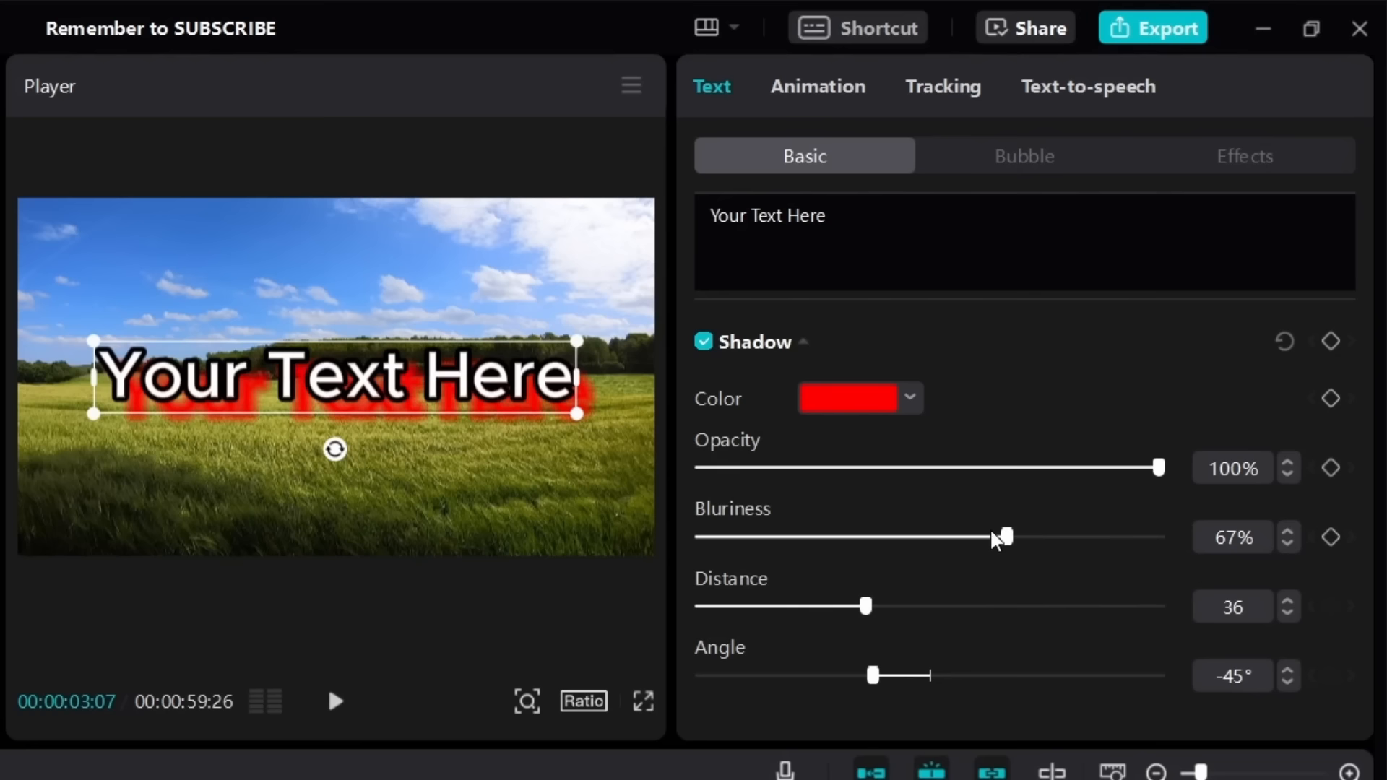
drag(995, 540, 861, 541)
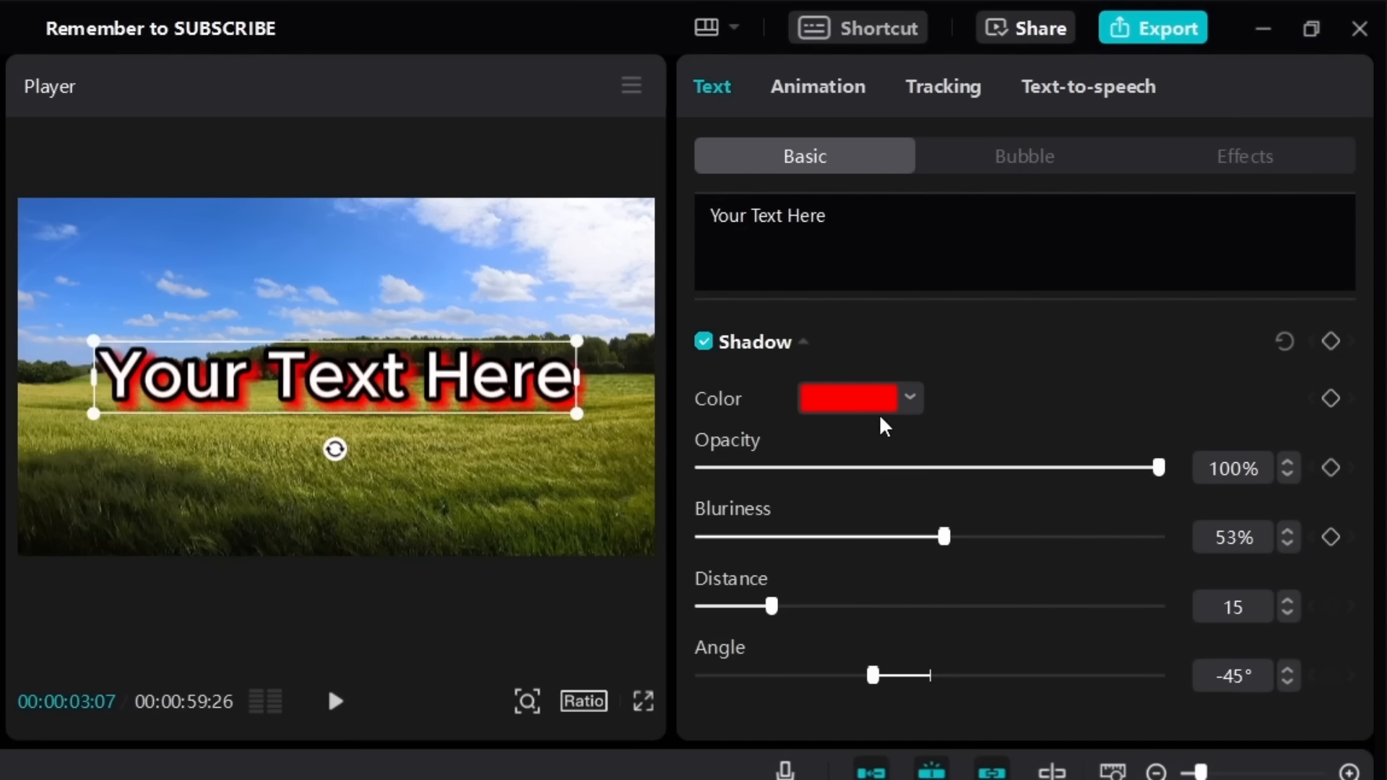
Change the shadow color to black (000000) and set its bluriness to 0% and distance to 13
click(885, 415)
drag(797, 511, 725, 619)
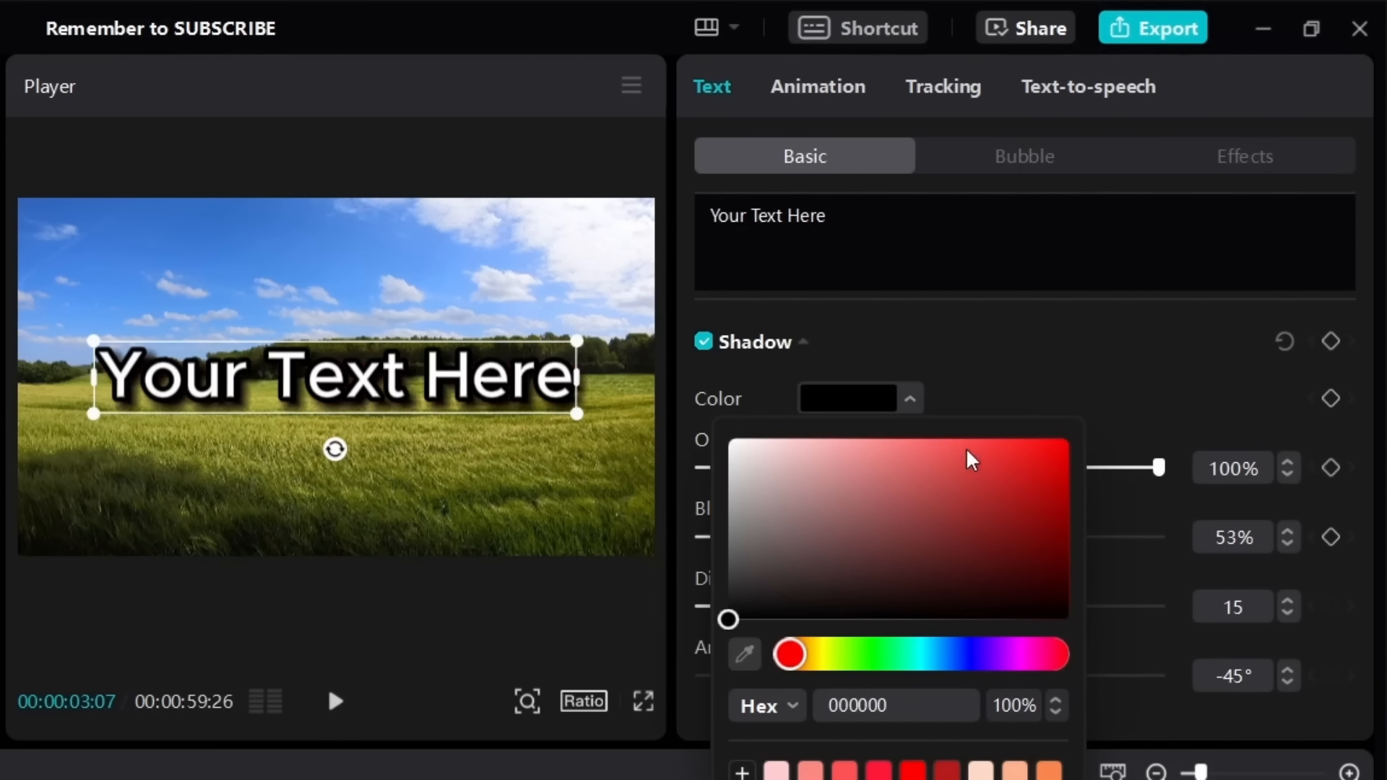
click(1019, 391)
drag(944, 537, 702, 551)
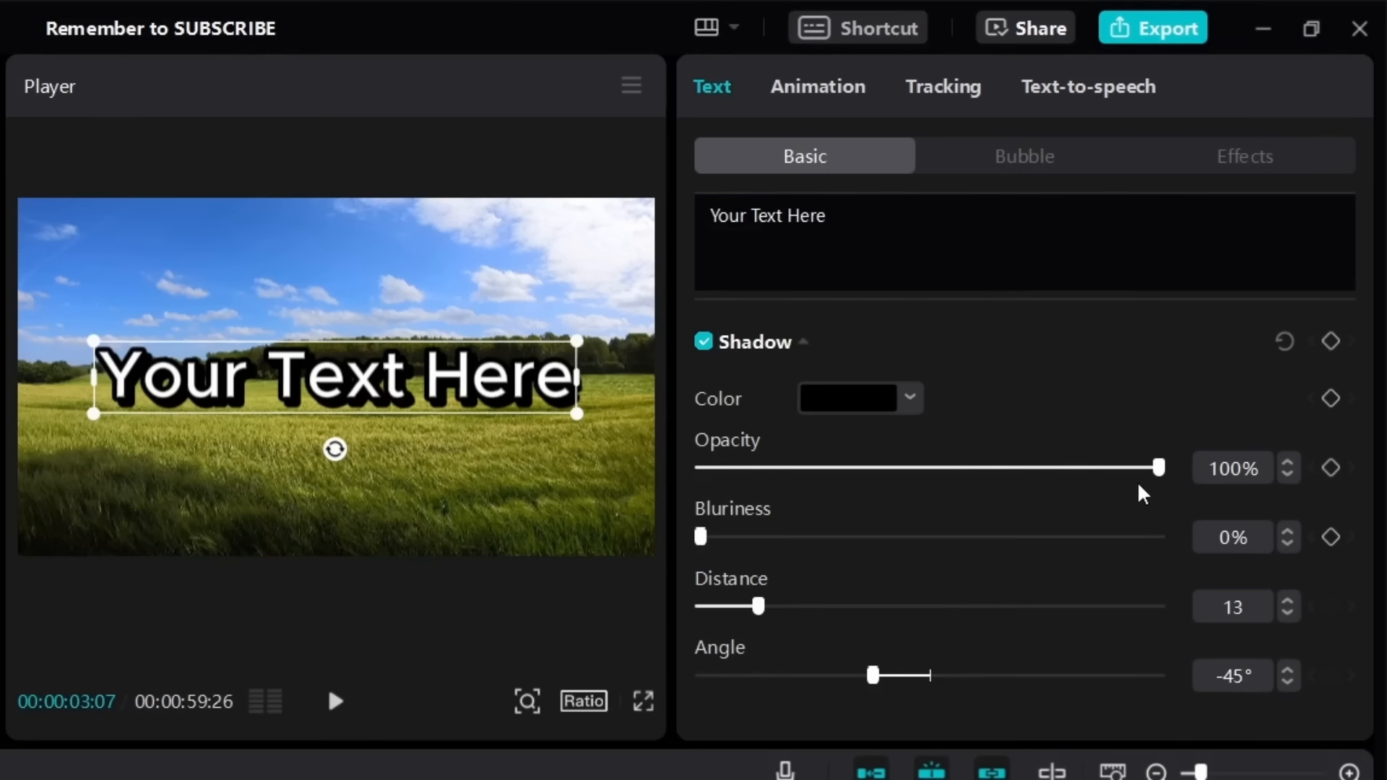
mouse_move(757, 607)
mouse_down()
mouse_move(730, 607)
mouse_move(761, 606)
mouse_up()
Move the text up over the sky to view its shadow, and return it to the frame's middle without the shadow
drag(336, 405, 302, 291)
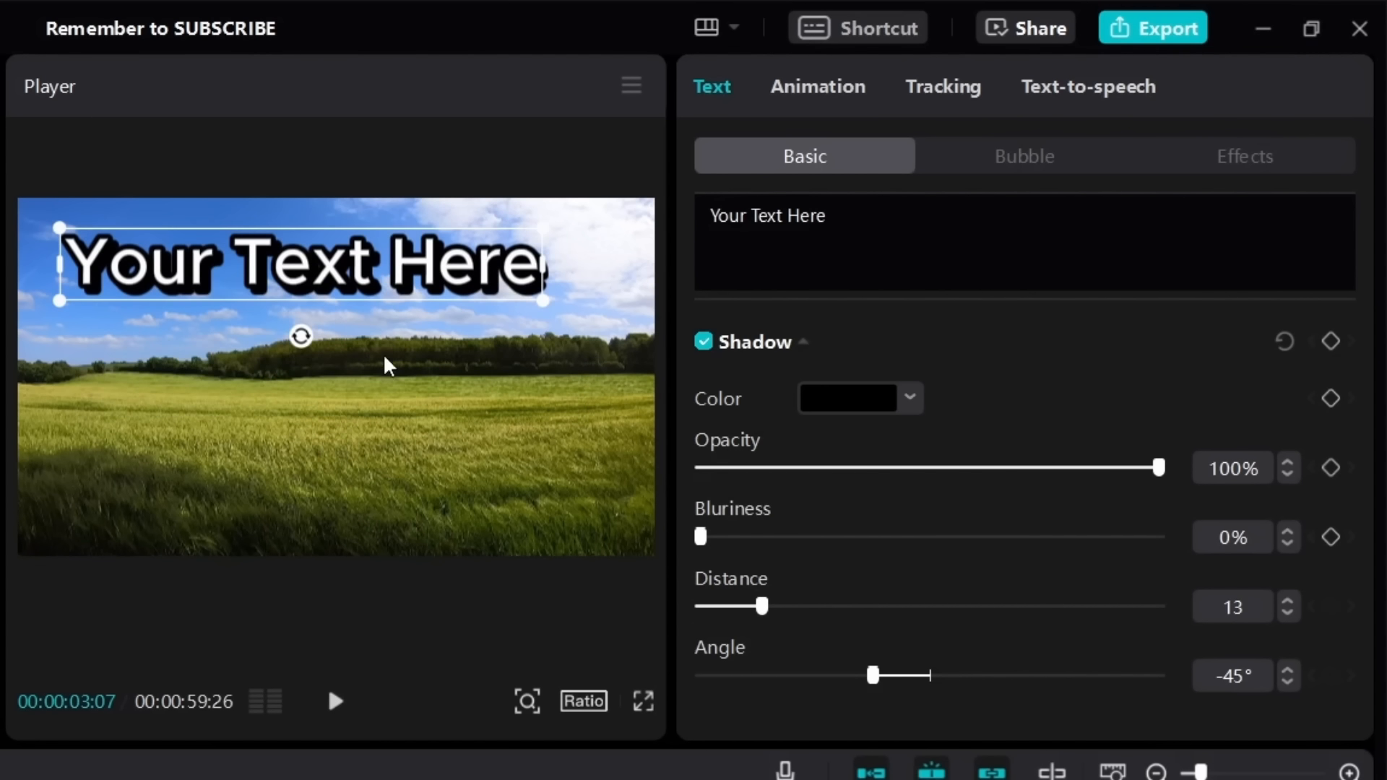
mouse_move(763, 603)
mouse_down()
mouse_move(809, 606)
mouse_move(762, 613)
mouse_up()
drag(338, 283, 372, 395)
scroll(979, 390, up, 10)
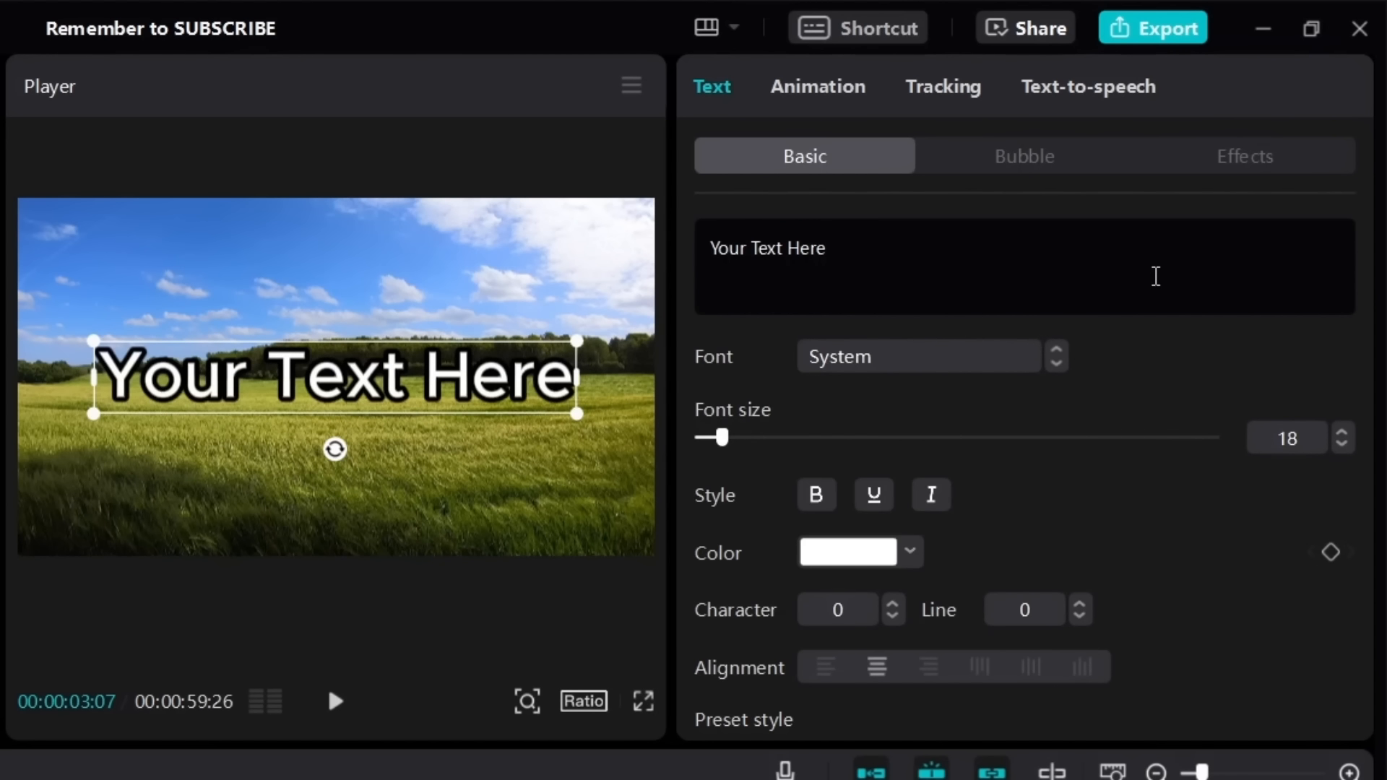
Try the white text effect presets on the text, ending with the white one with a heavy black drop shadow
click(1237, 172)
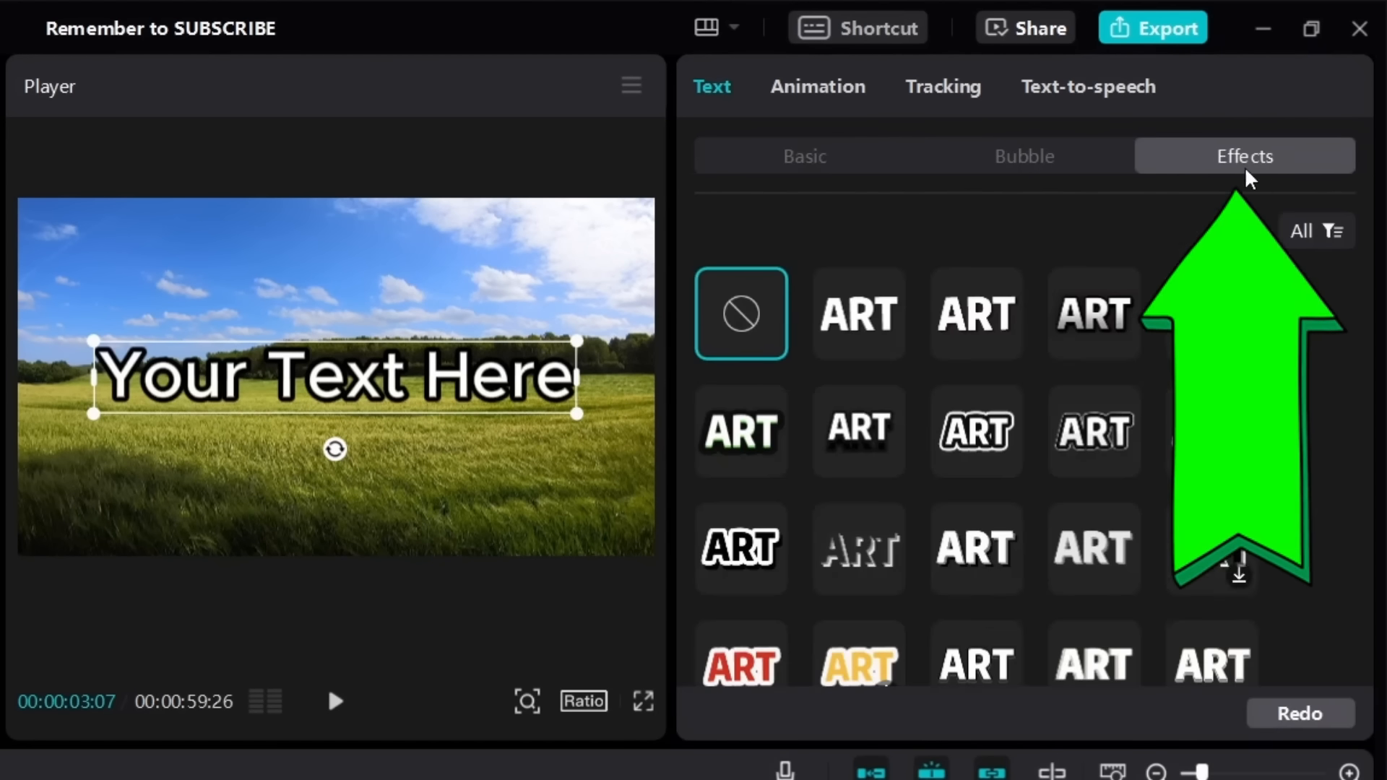
click(878, 333)
click(975, 338)
click(865, 437)
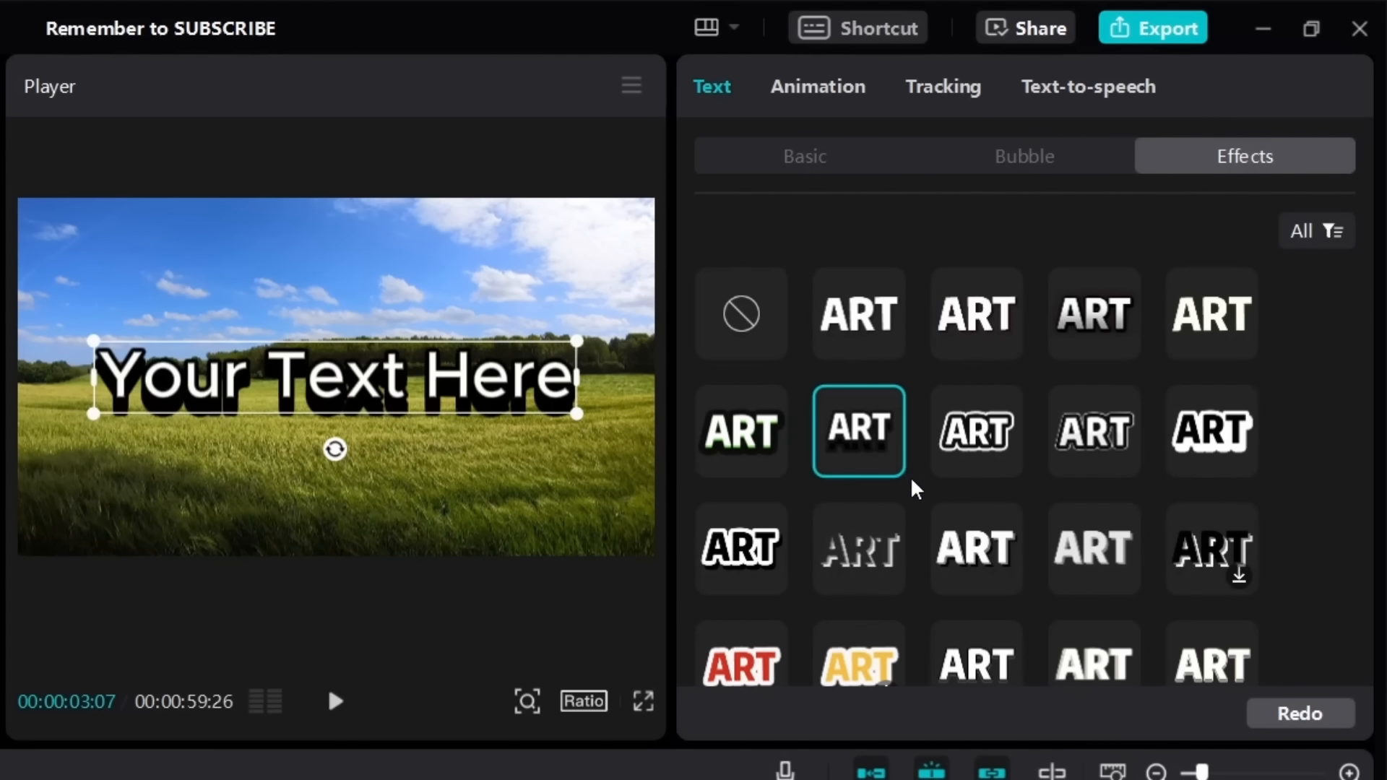
Browse further through the text effects and try a blue preset and multicolor presets on the text
scroll(1011, 560, down, 2)
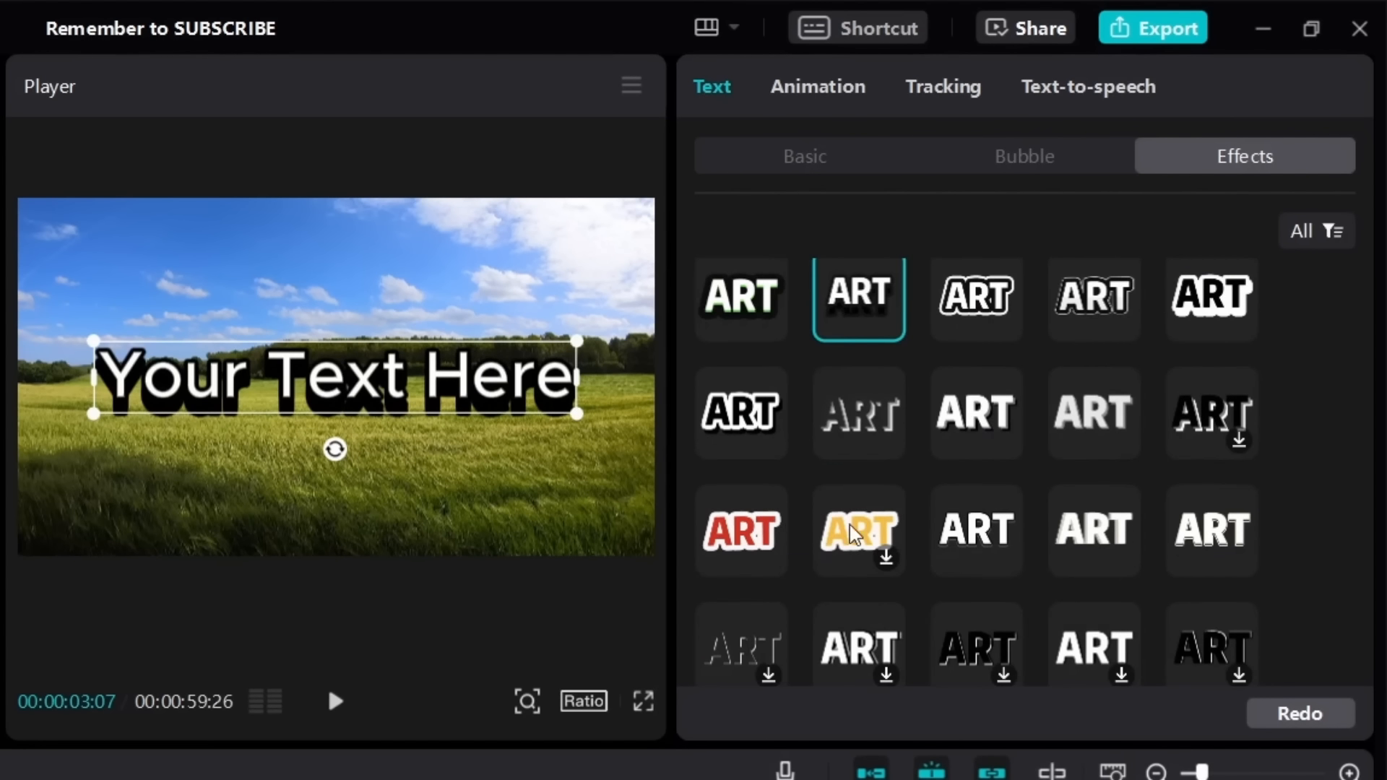
scroll(972, 527, down, 5)
scroll(1134, 551, down, 5)
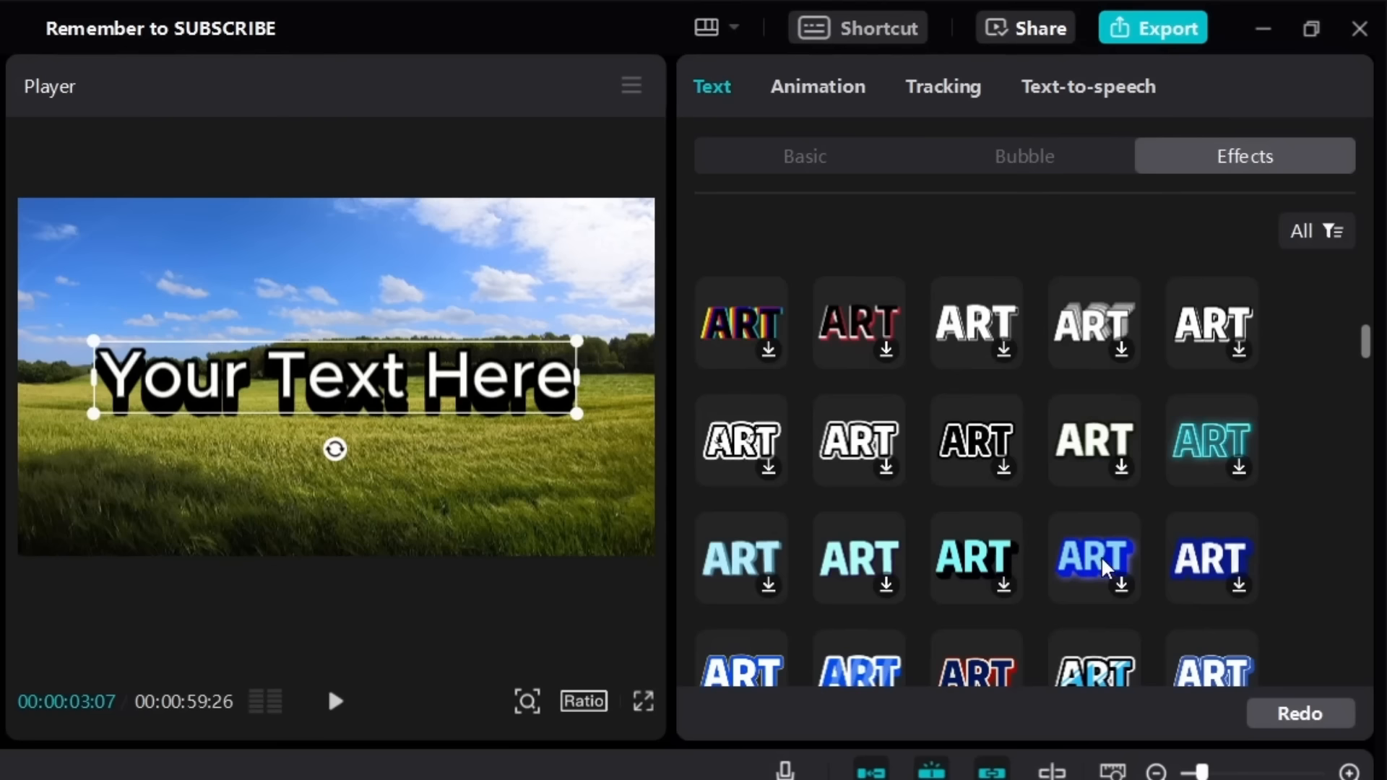
click(1105, 567)
scroll(1038, 588, down, 5)
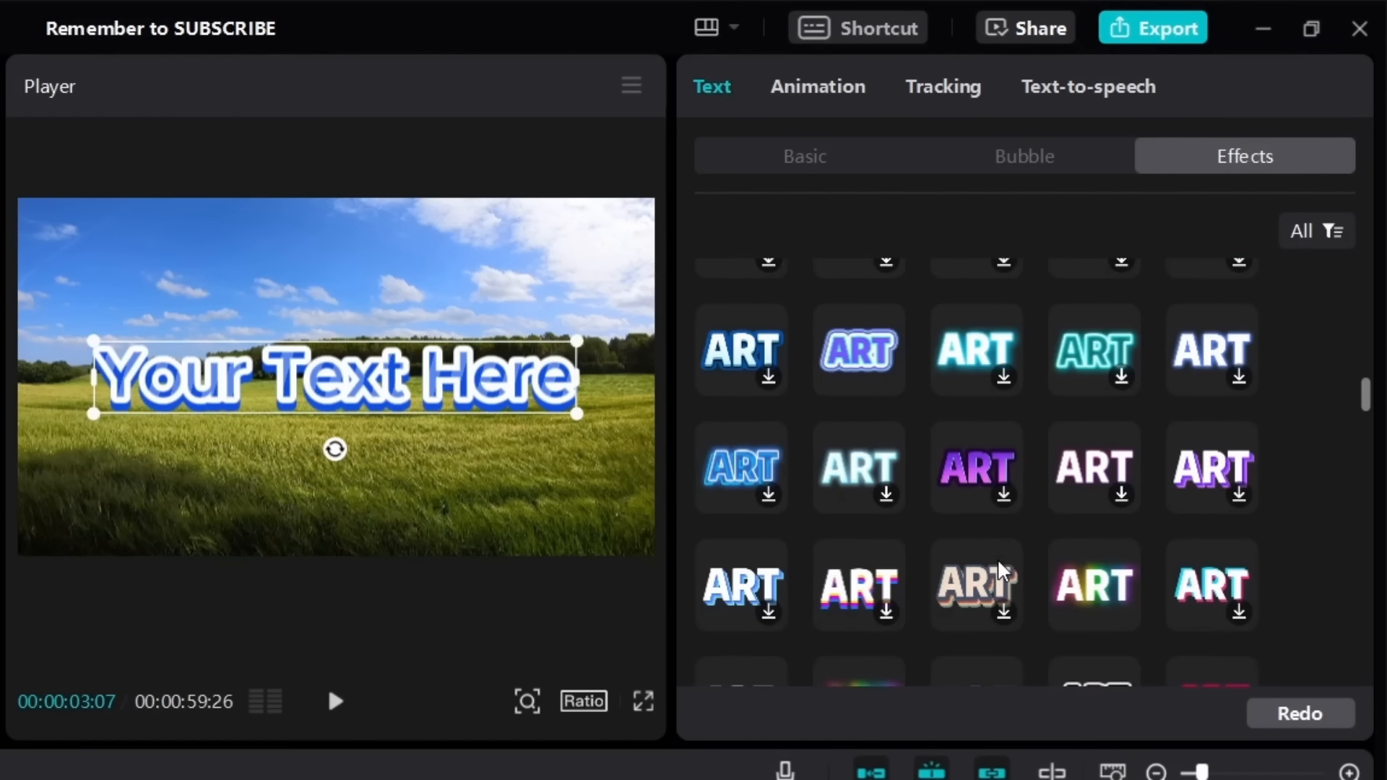
scroll(1000, 564, down, 3)
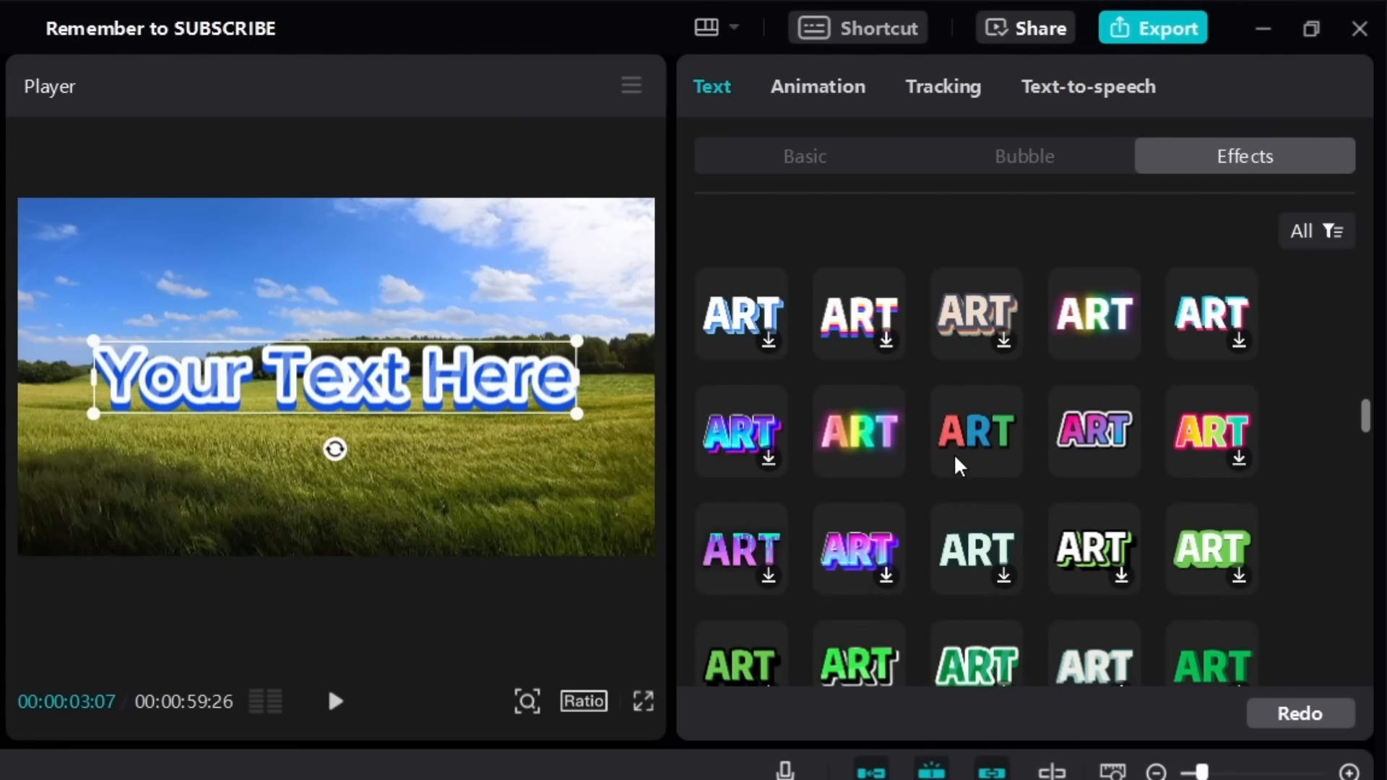
click(954, 466)
click(865, 457)
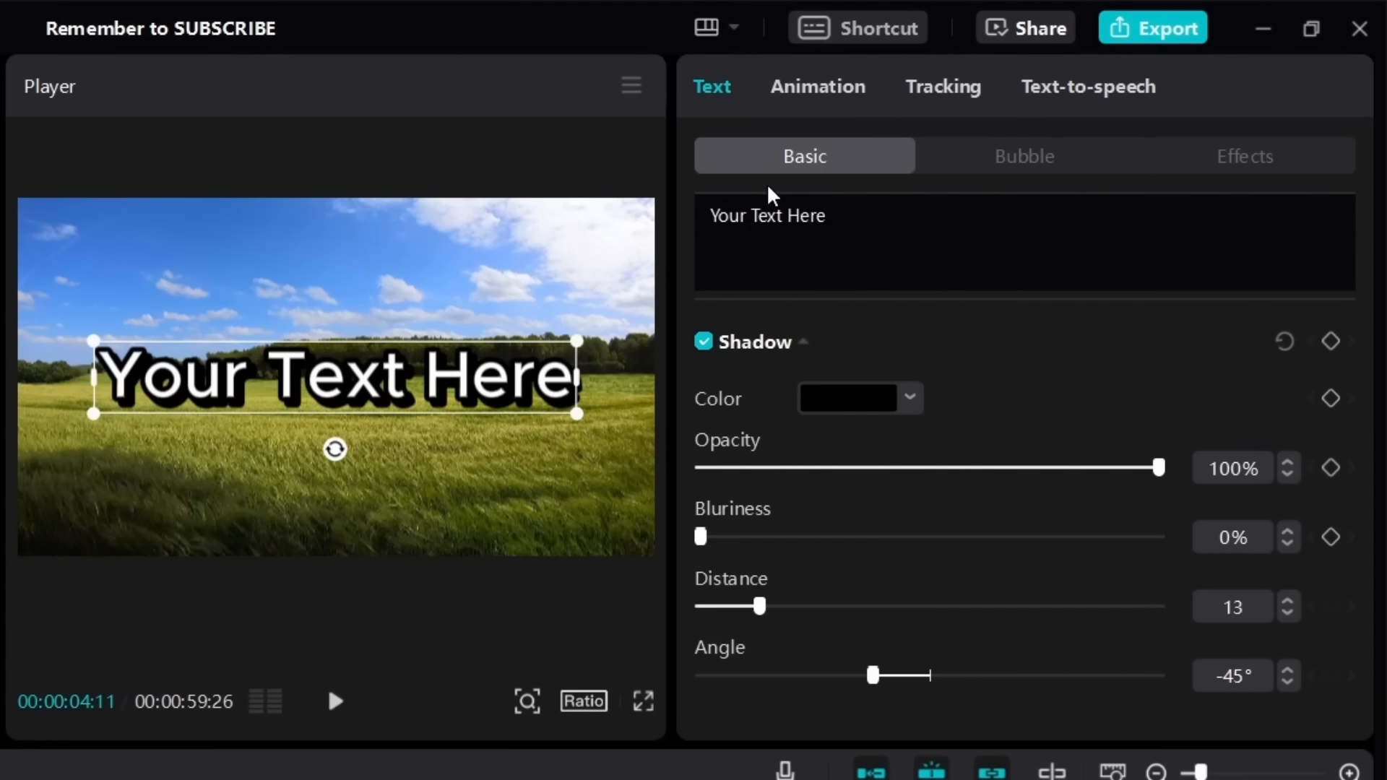
Try the Trail, Fade In and Glitch entrance animations on the text, and apply Typewriter with a duration of 1.5 s
click(801, 103)
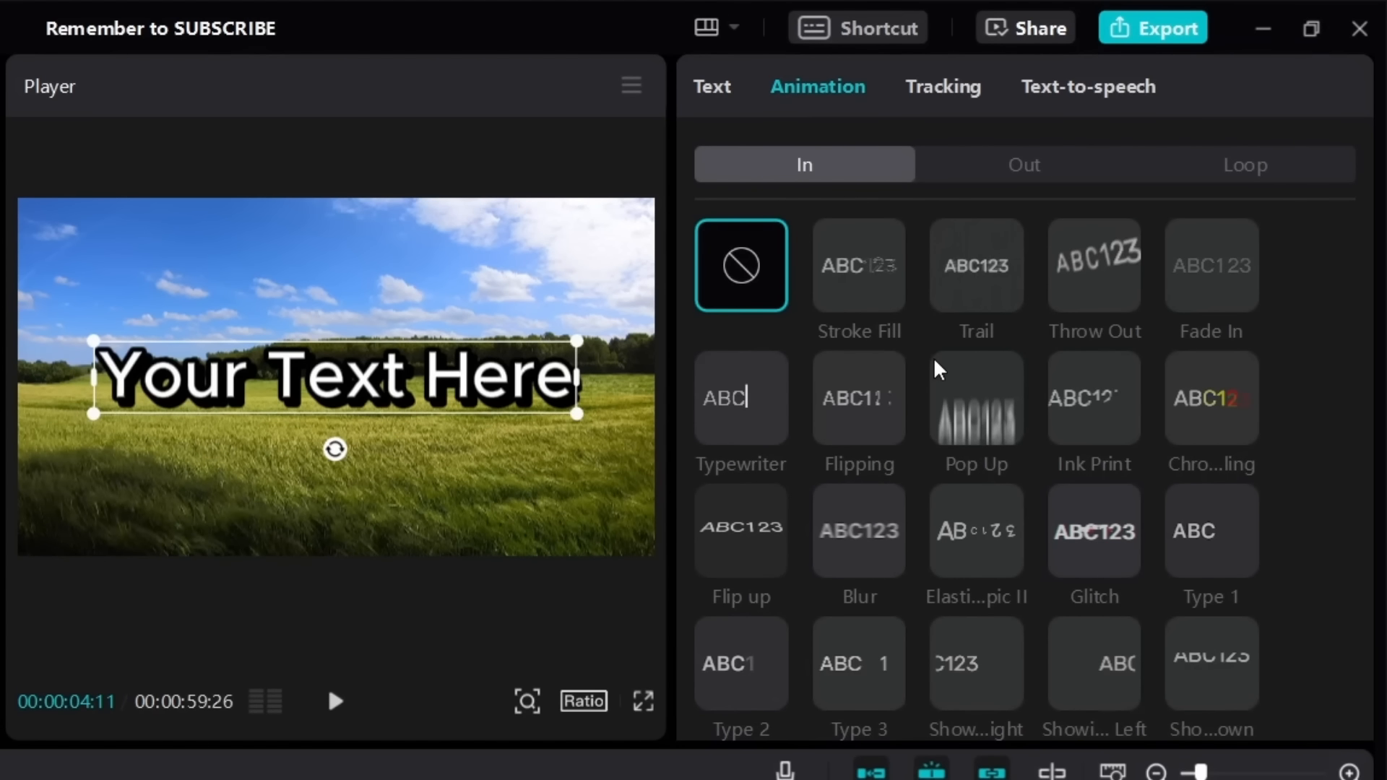
click(979, 305)
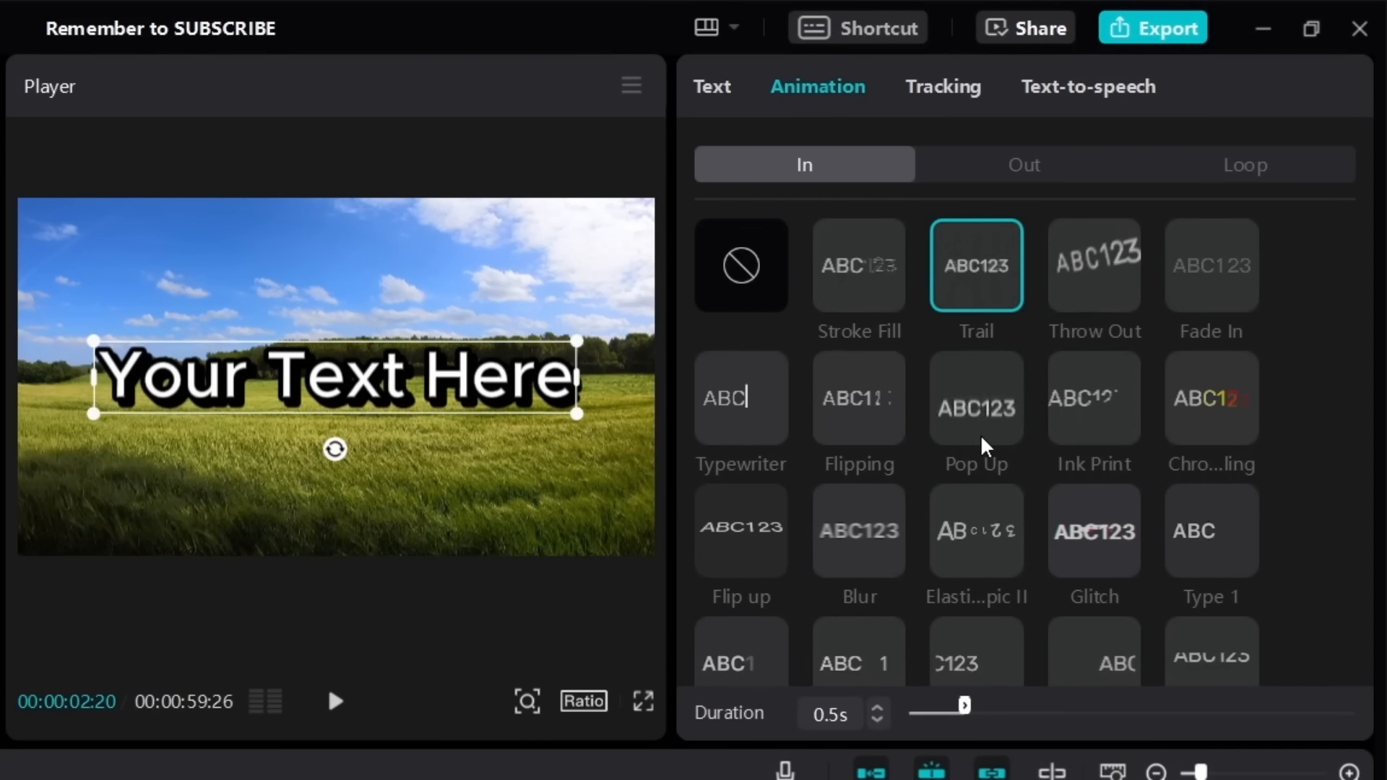
click(1218, 289)
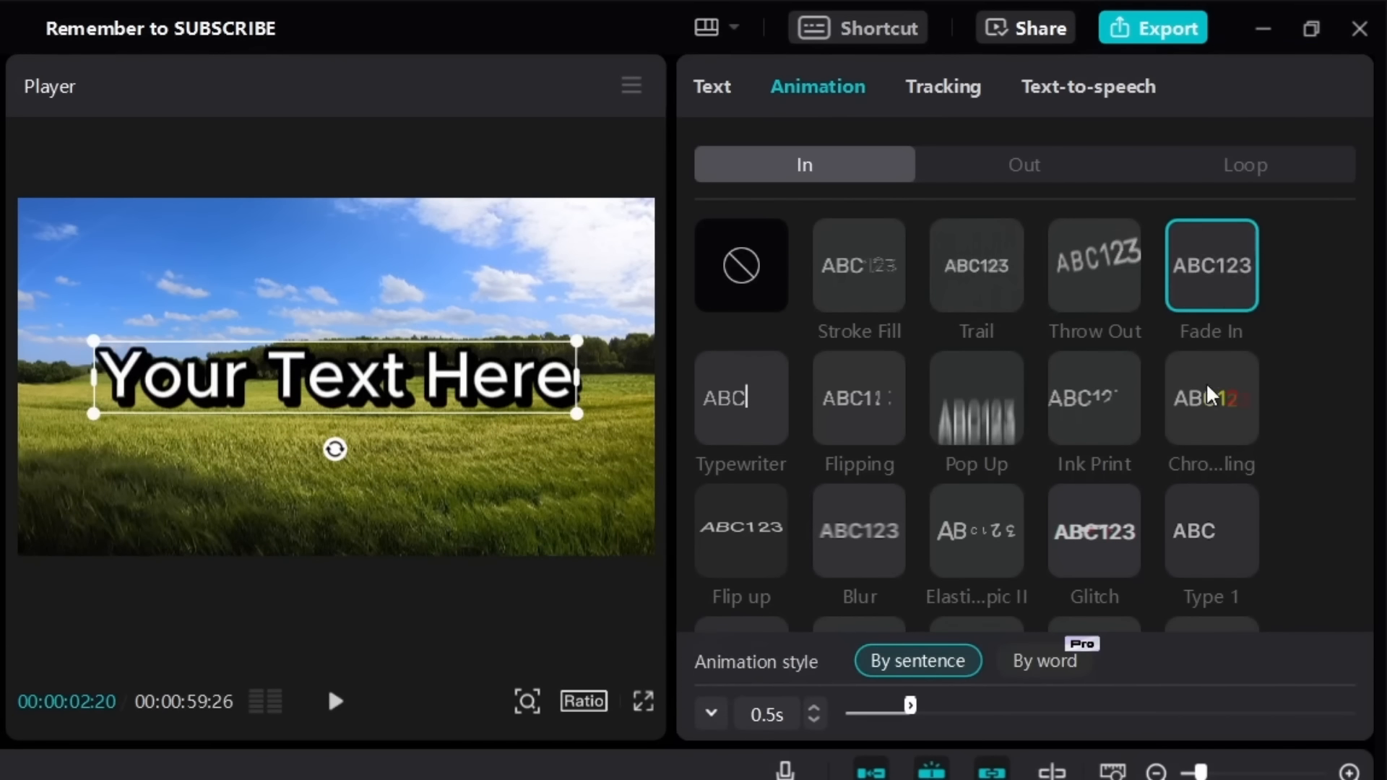
click(1091, 541)
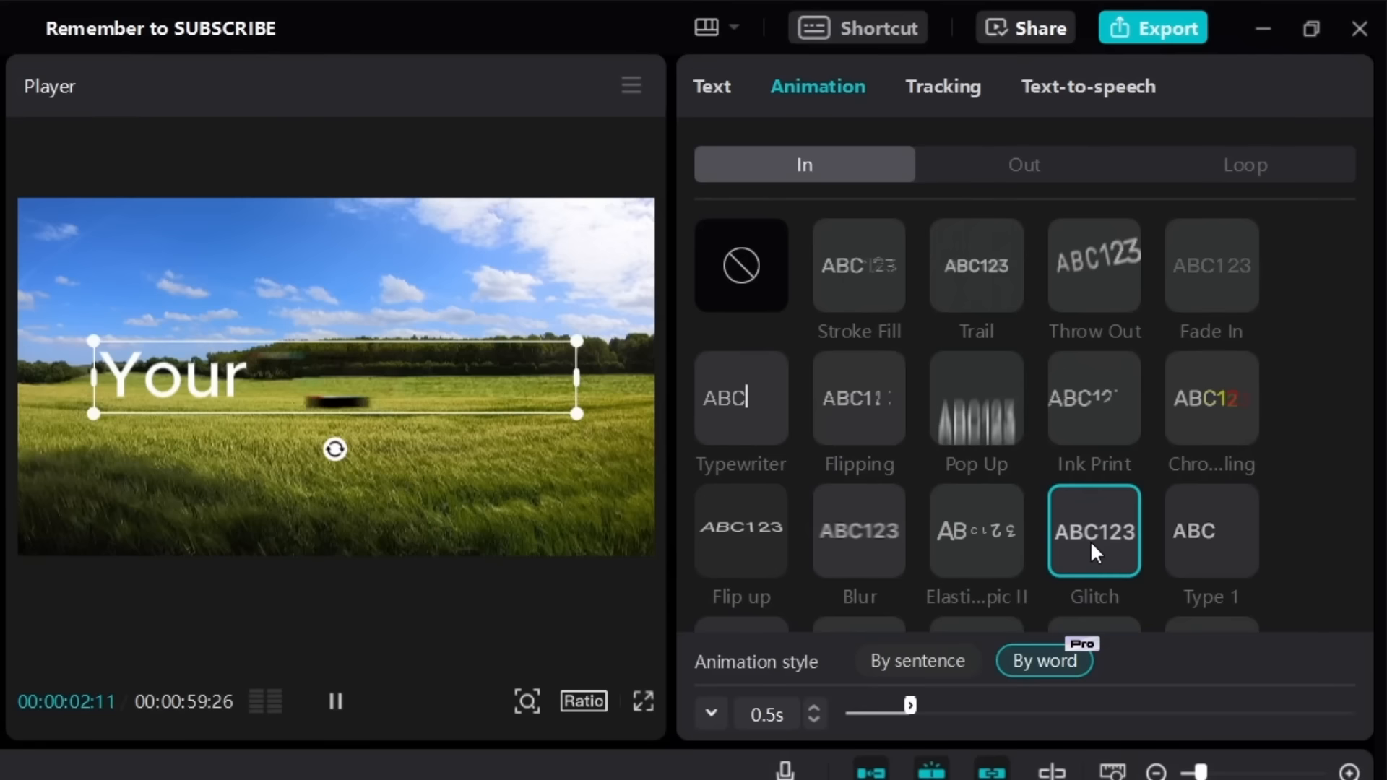
click(759, 429)
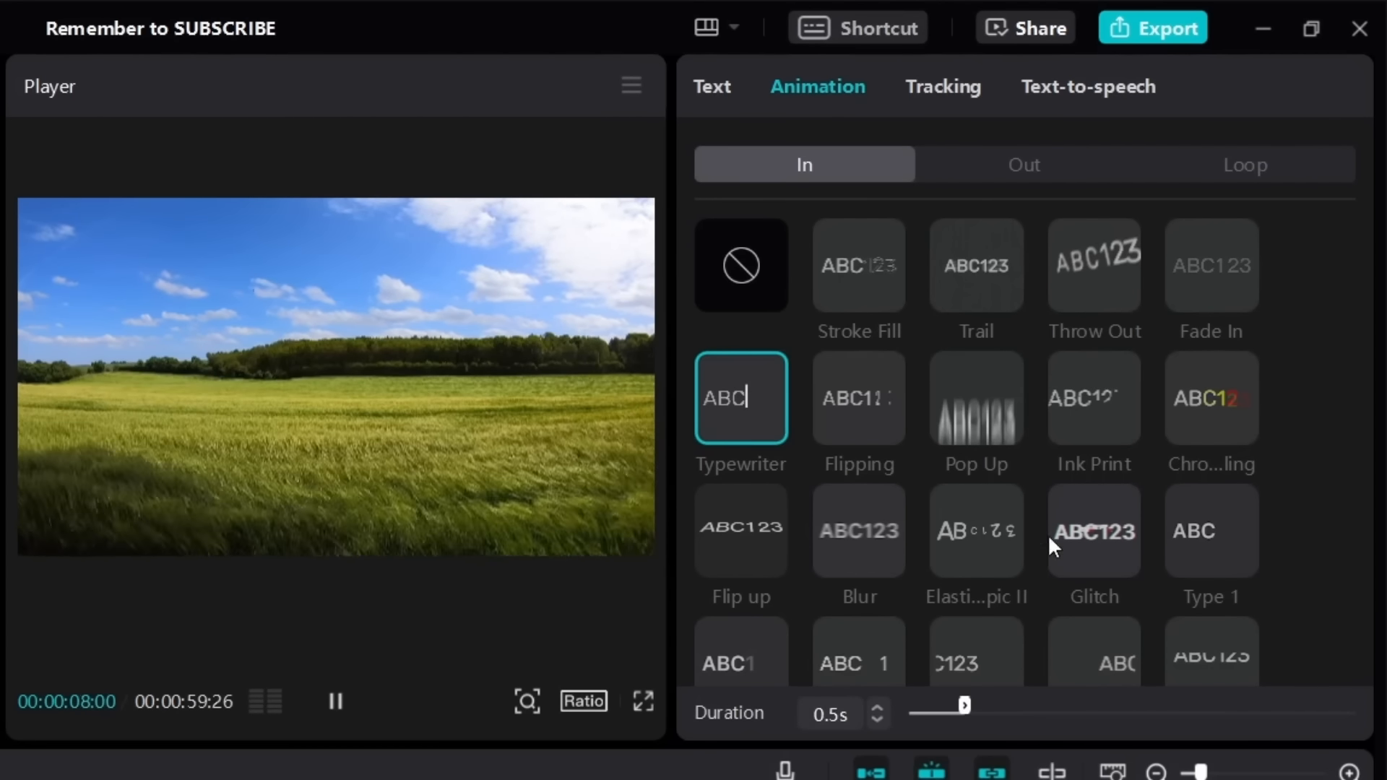
drag(962, 708, 1077, 714)
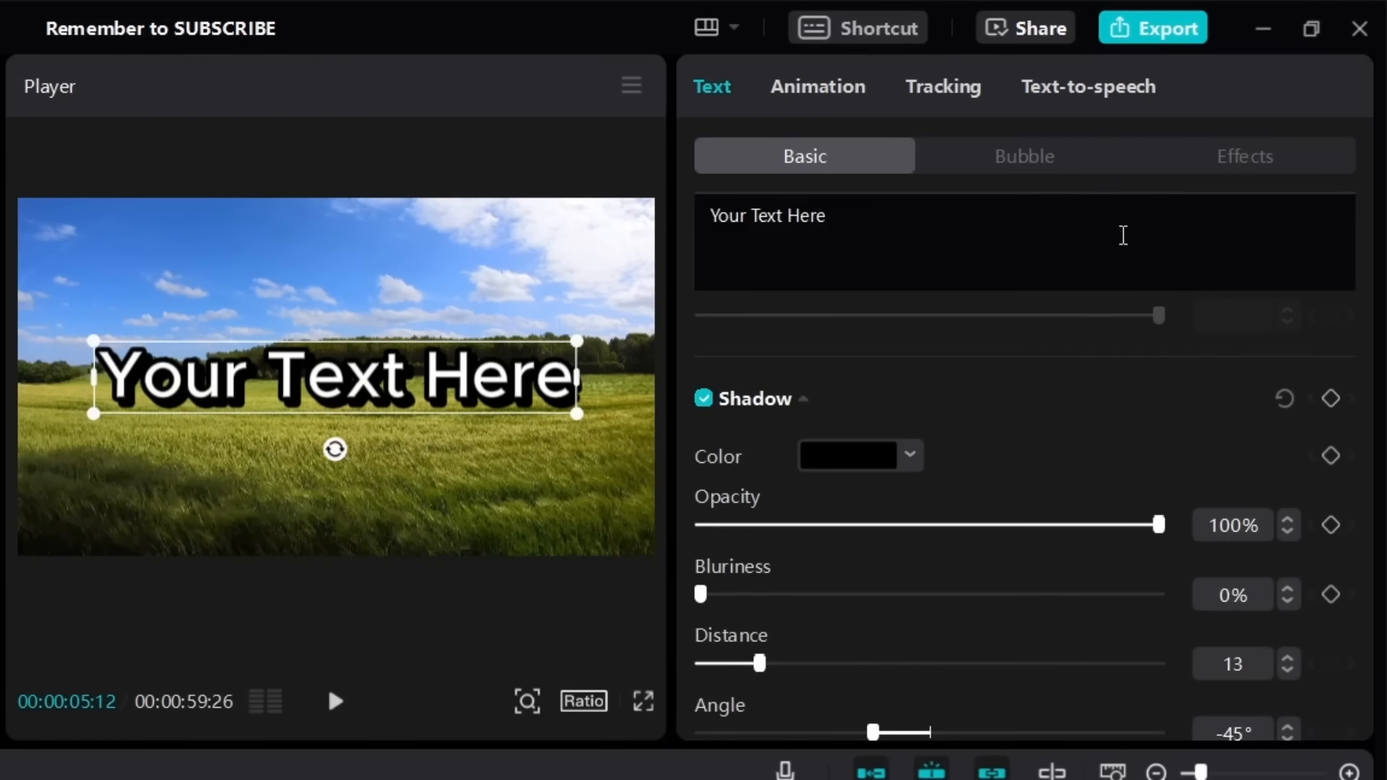
Try exit animations such as Stroke Fill and Flicker on the text, apply Glitch, and browse the remaining exit animations
click(822, 103)
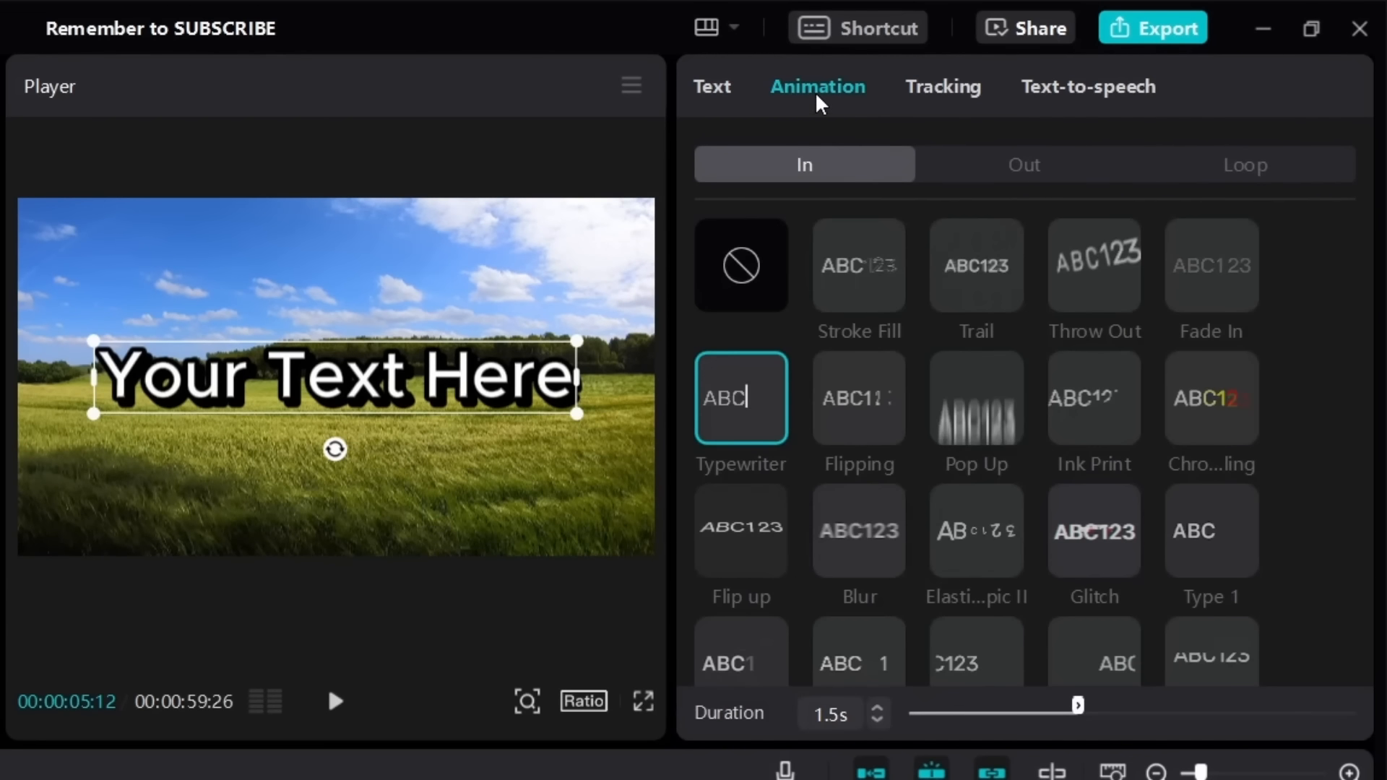
click(1016, 177)
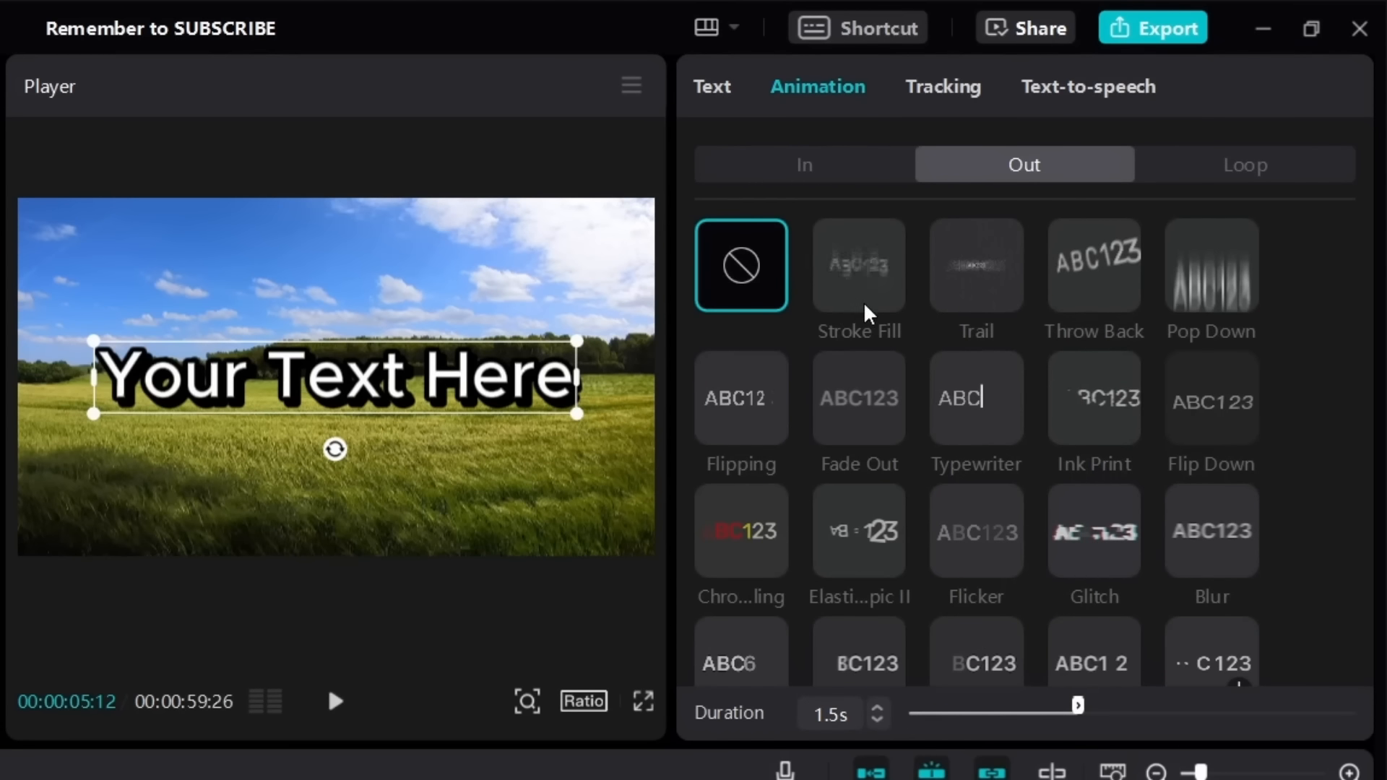
click(835, 269)
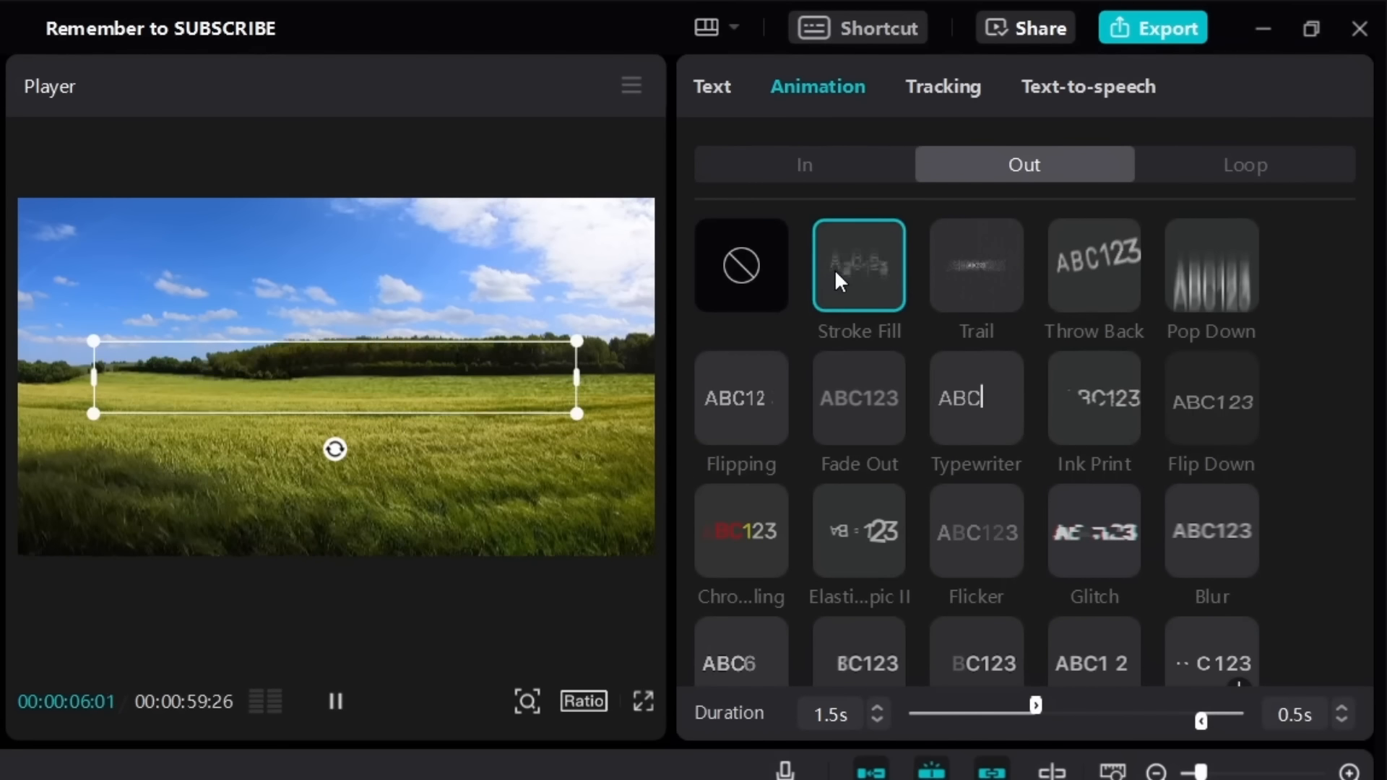
click(856, 357)
click(979, 515)
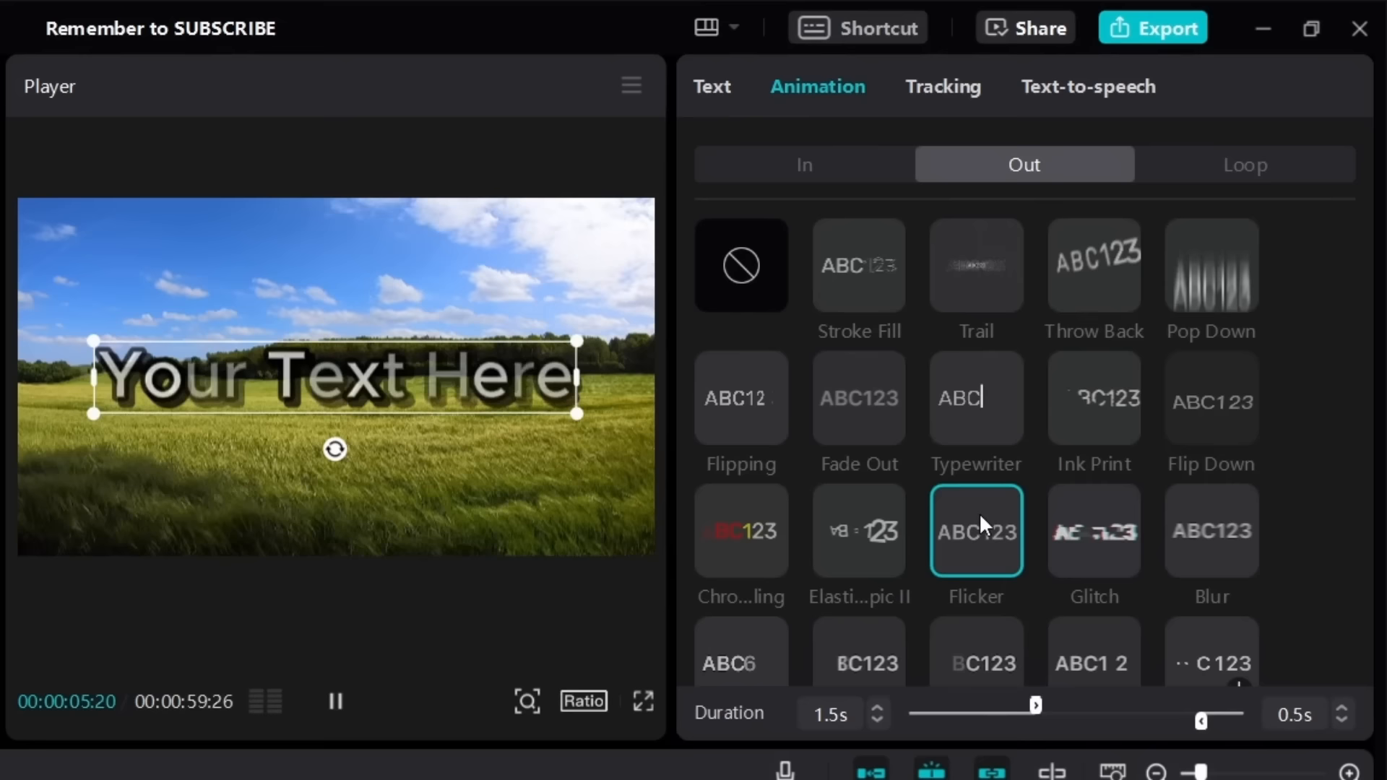
click(1076, 542)
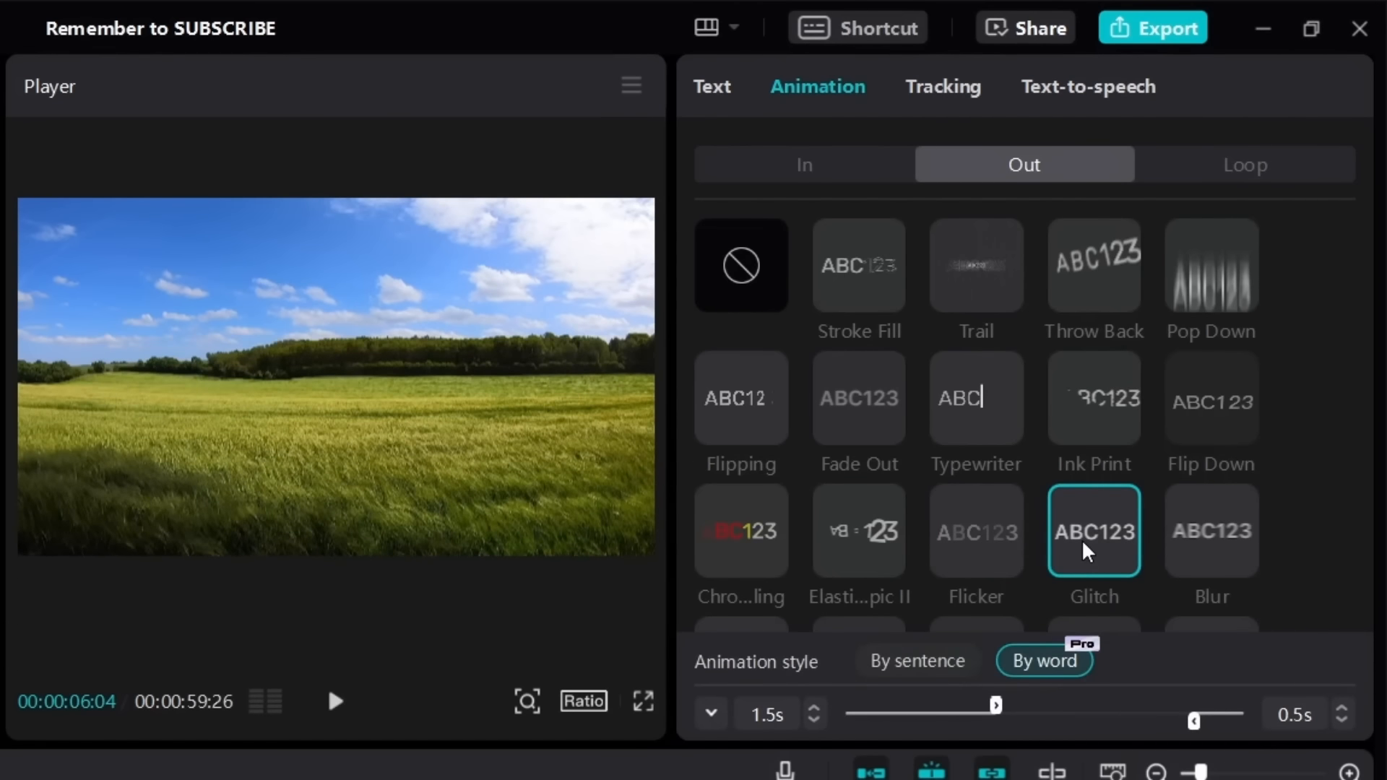
scroll(1170, 289, down, 10)
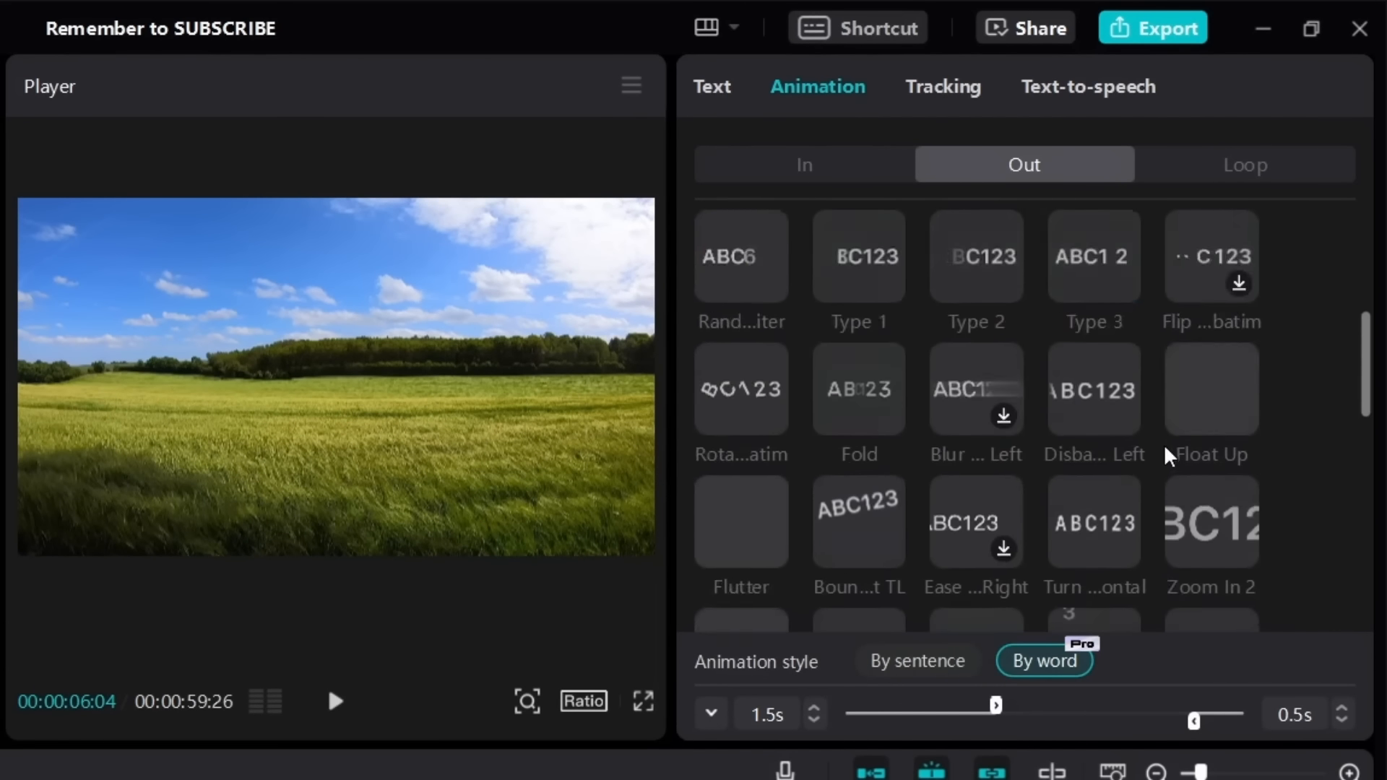
scroll(1040, 322, down, 8)
scroll(1090, 480, up, 8)
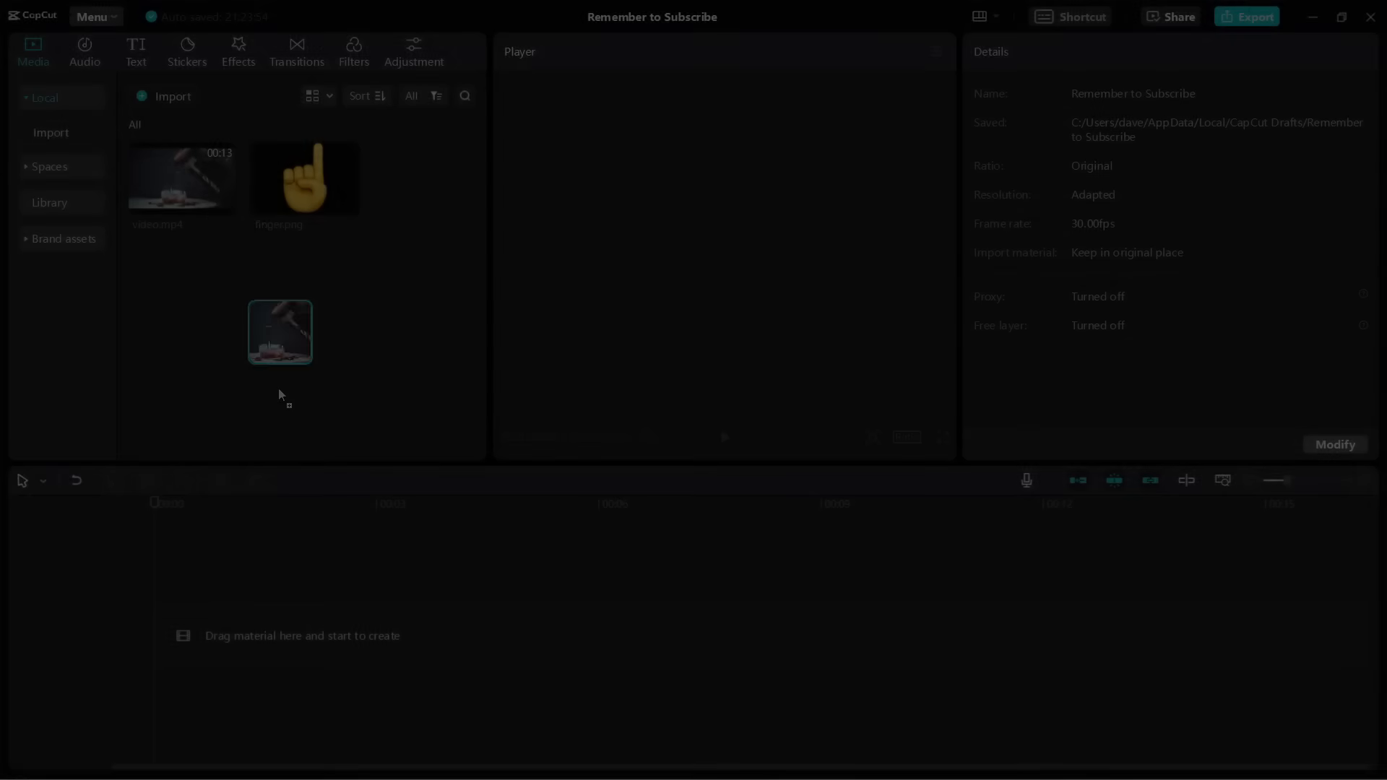
Place video.mp4 on the empty timeline and finger.png on the track above, extending the image to the video's full length
drag(281, 396, 257, 609)
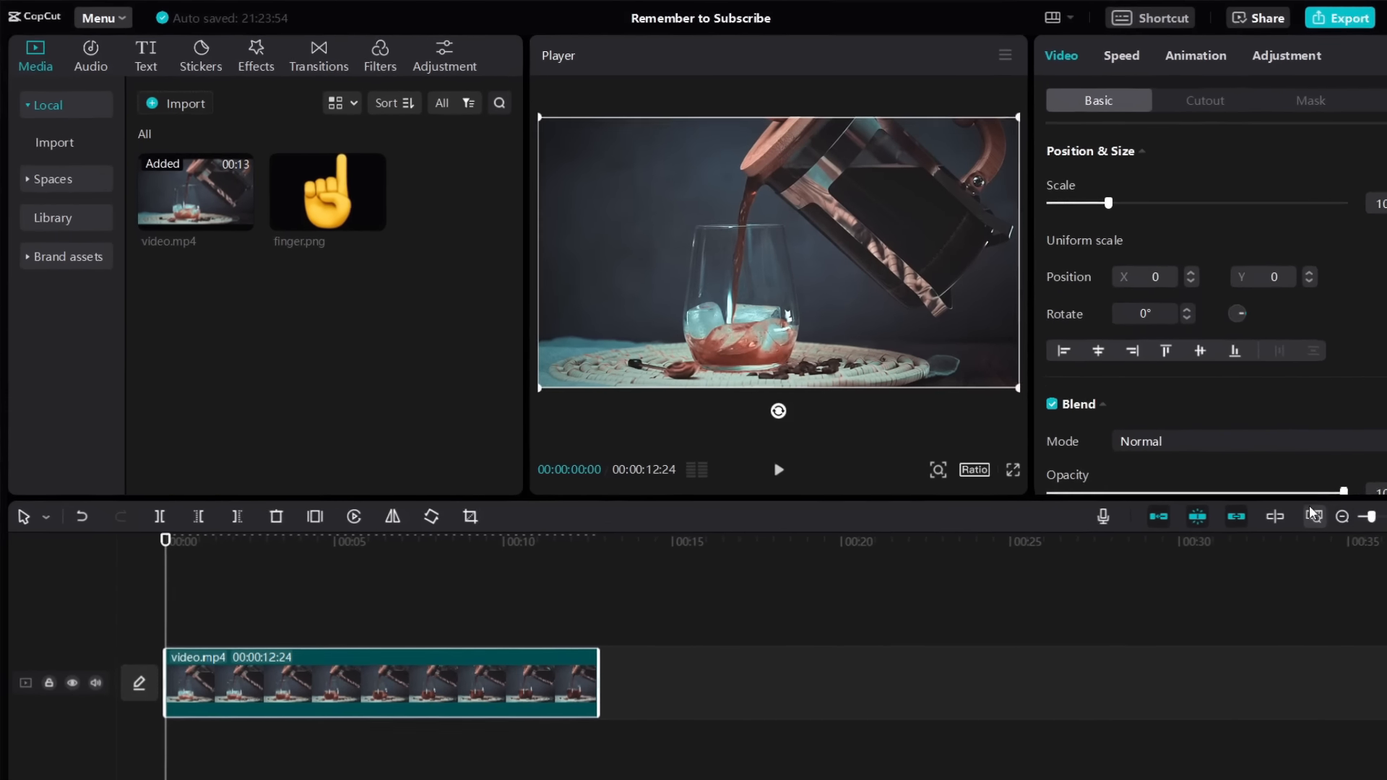
click(1222, 480)
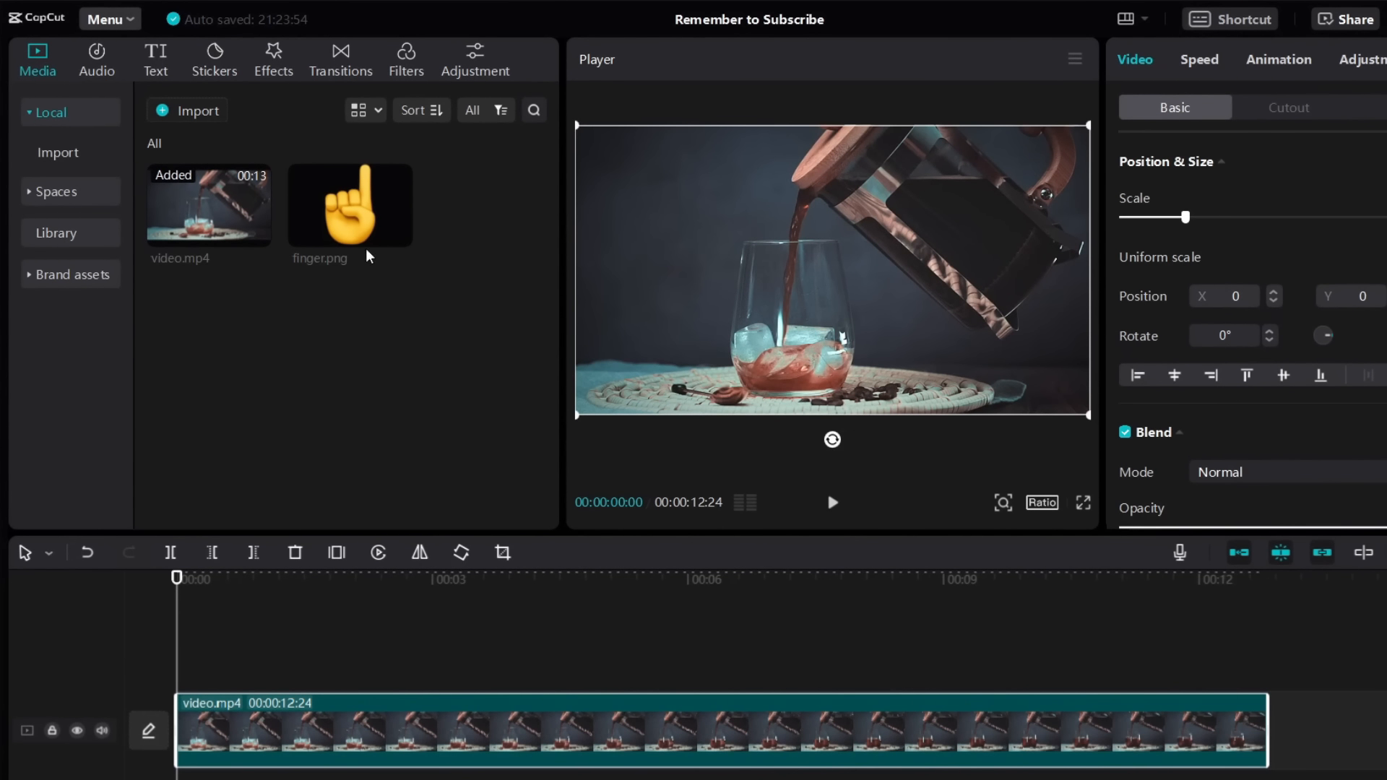
drag(341, 221, 177, 665)
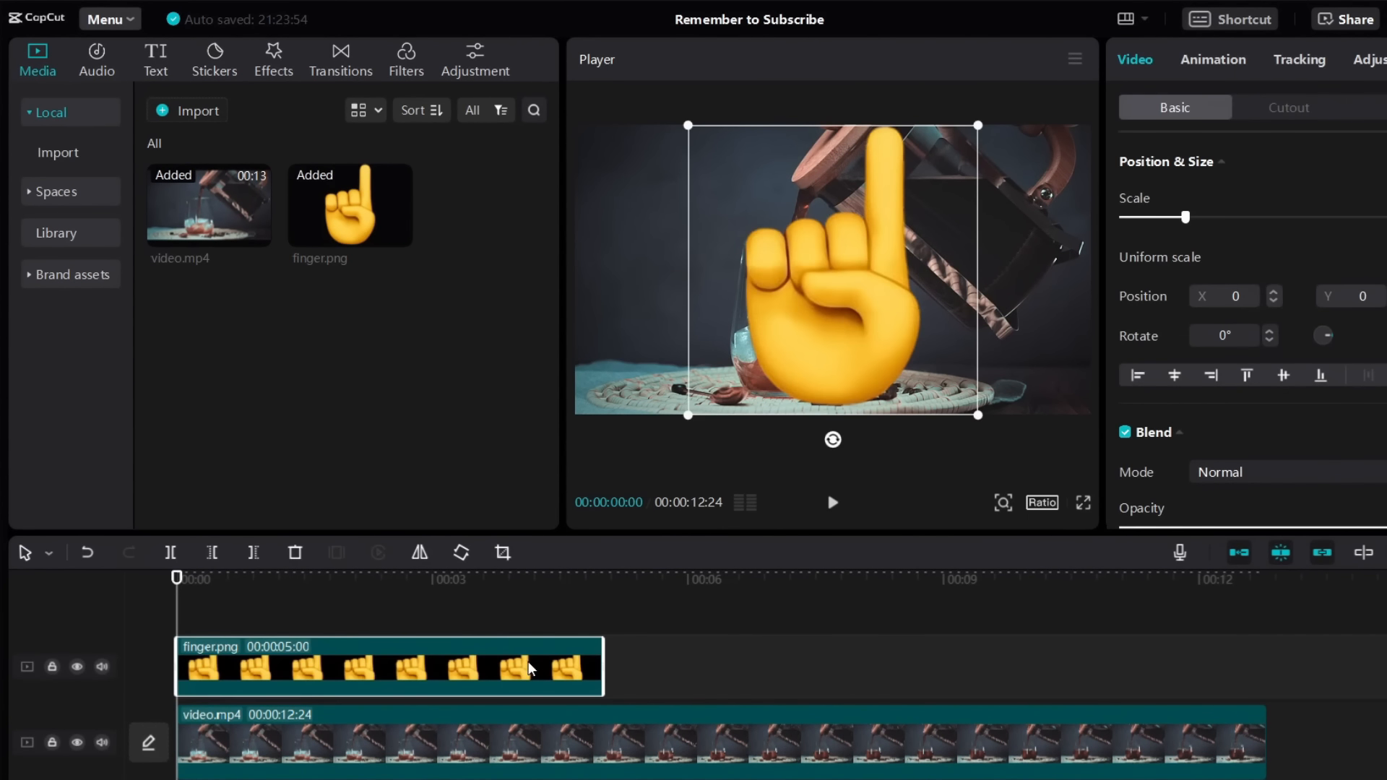
drag(606, 672, 1258, 683)
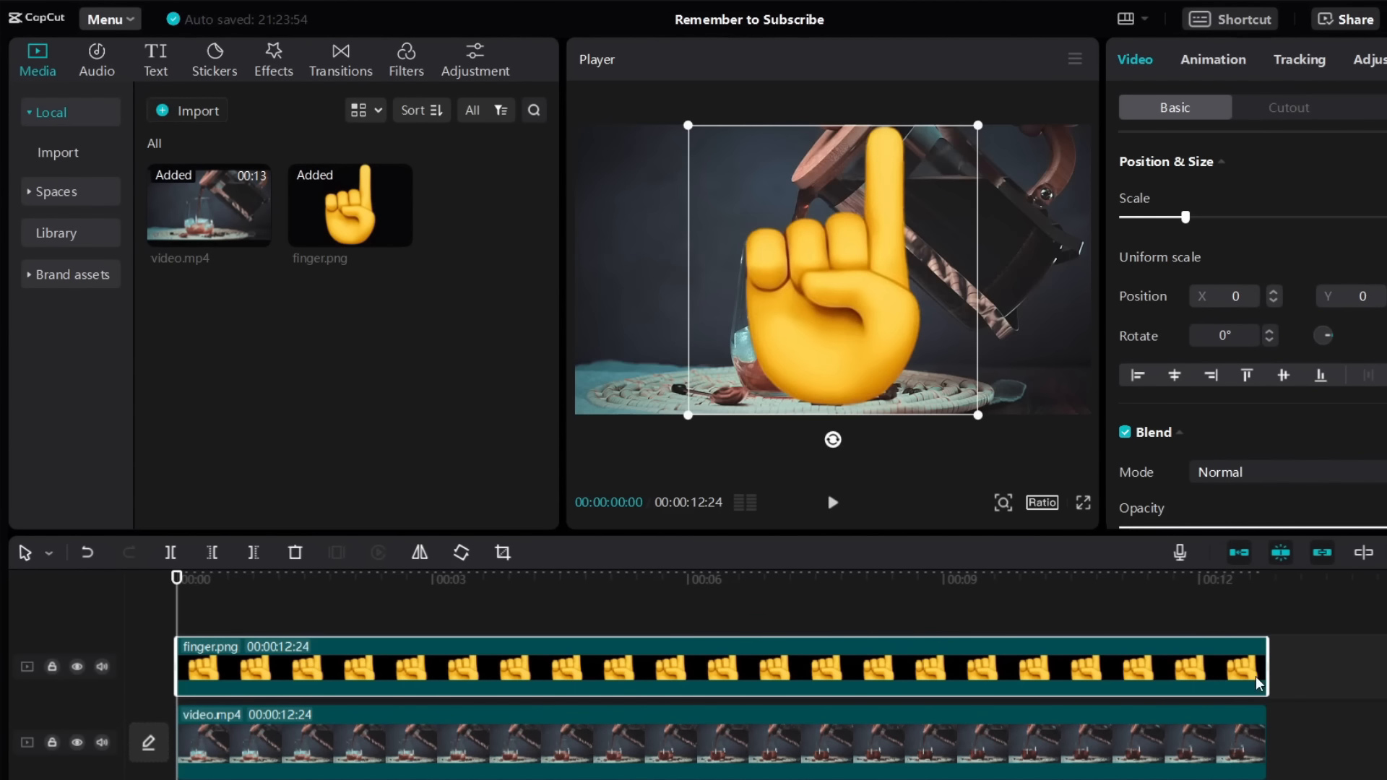
Shrink the finger image to 35% and move it to the frame's upper-left corner at about X -1472, Y 611
drag(978, 126, 884, 219)
drag(849, 281, 636, 207)
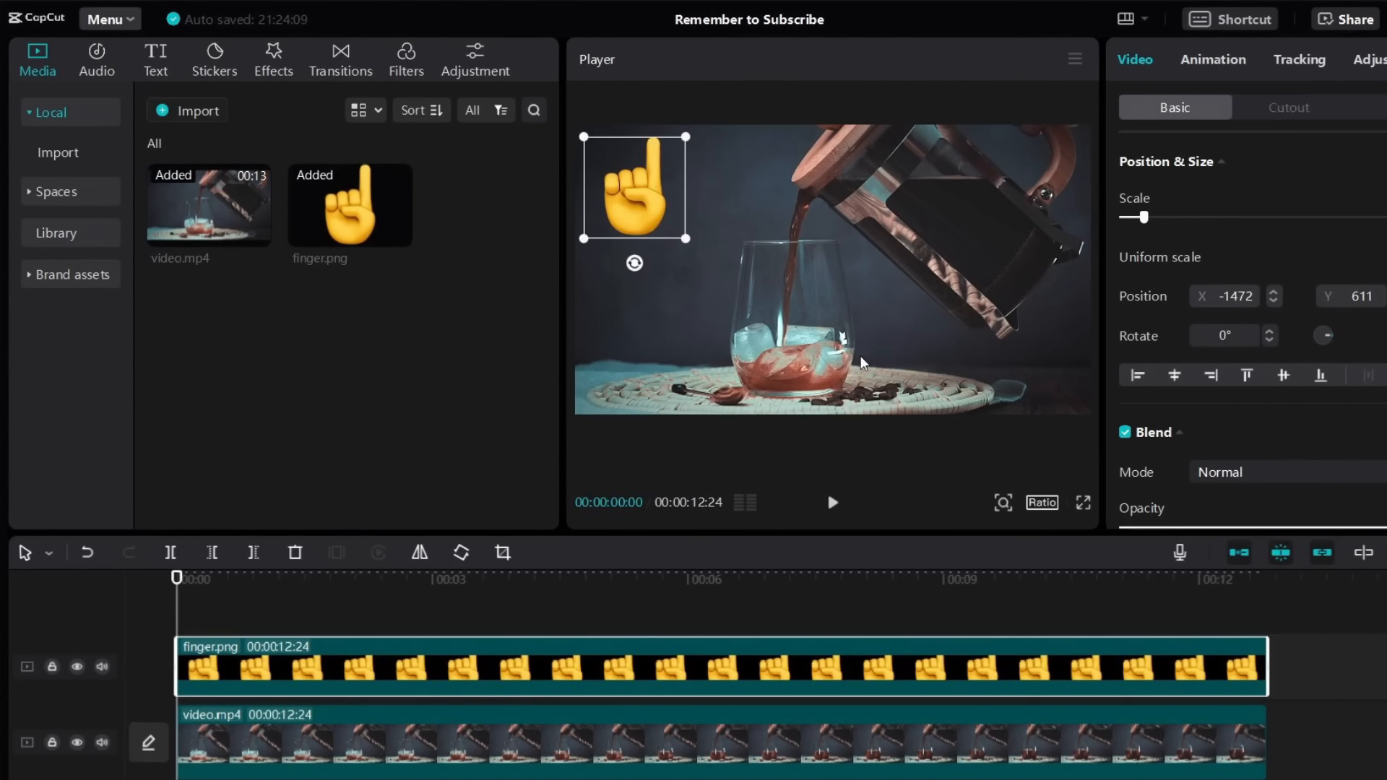
Add a Position & Size keyframe to the finger image at 00:00:01:20
drag(220, 610, 320, 634)
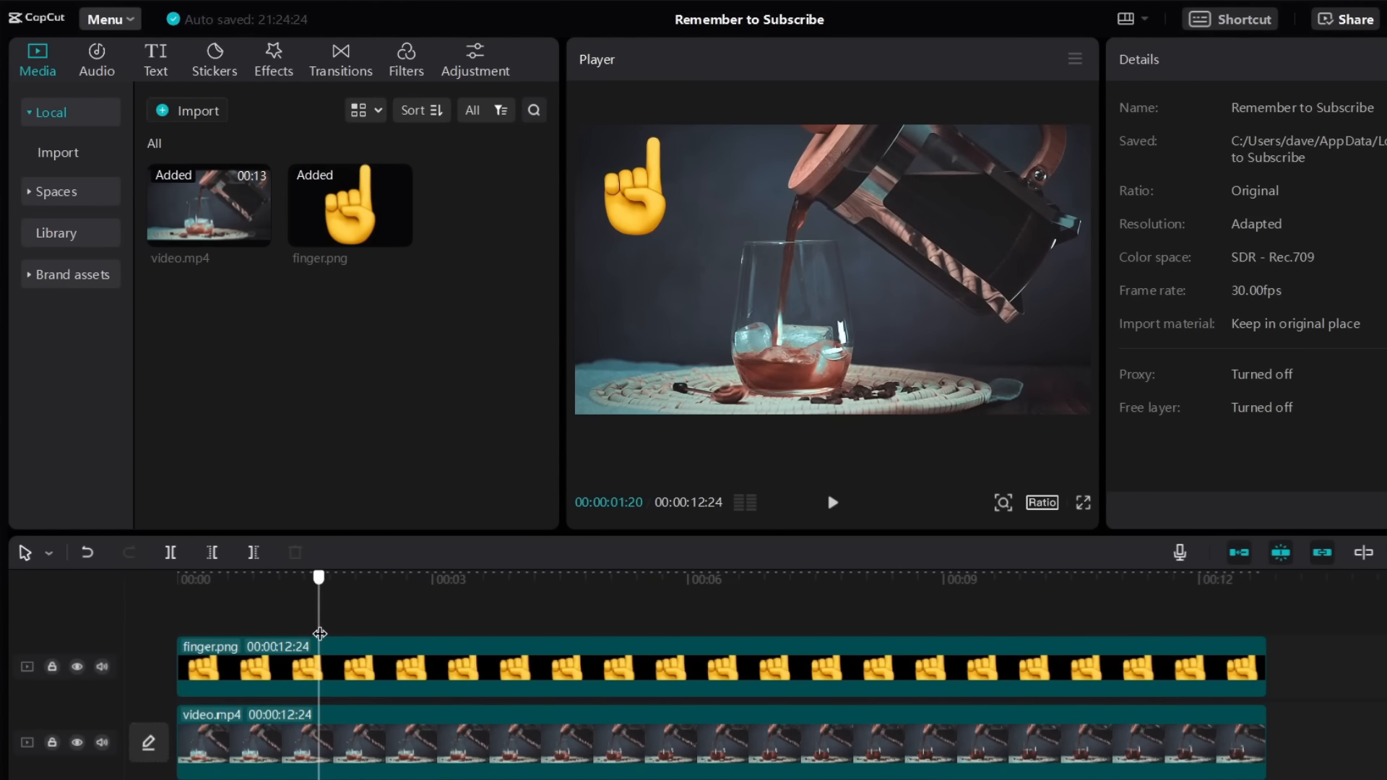
click(361, 676)
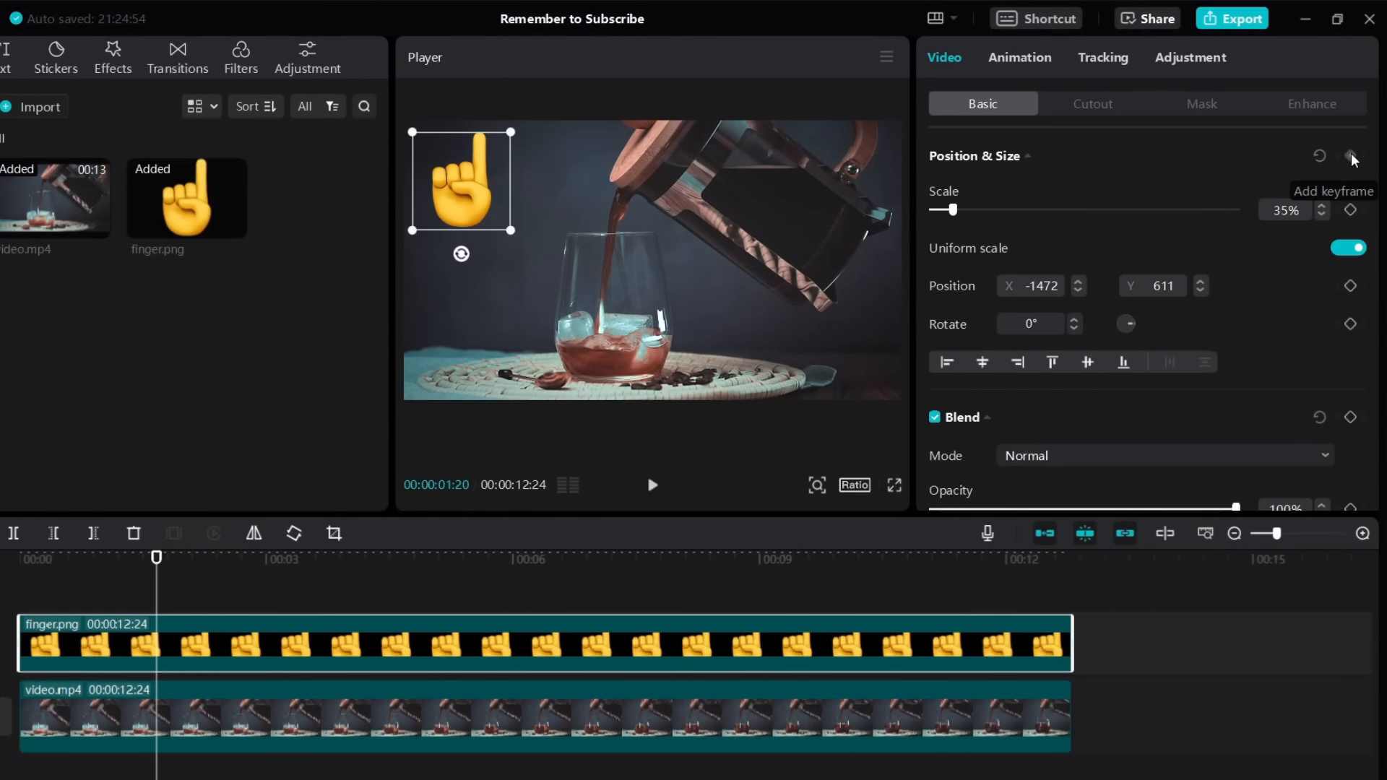
click(1337, 215)
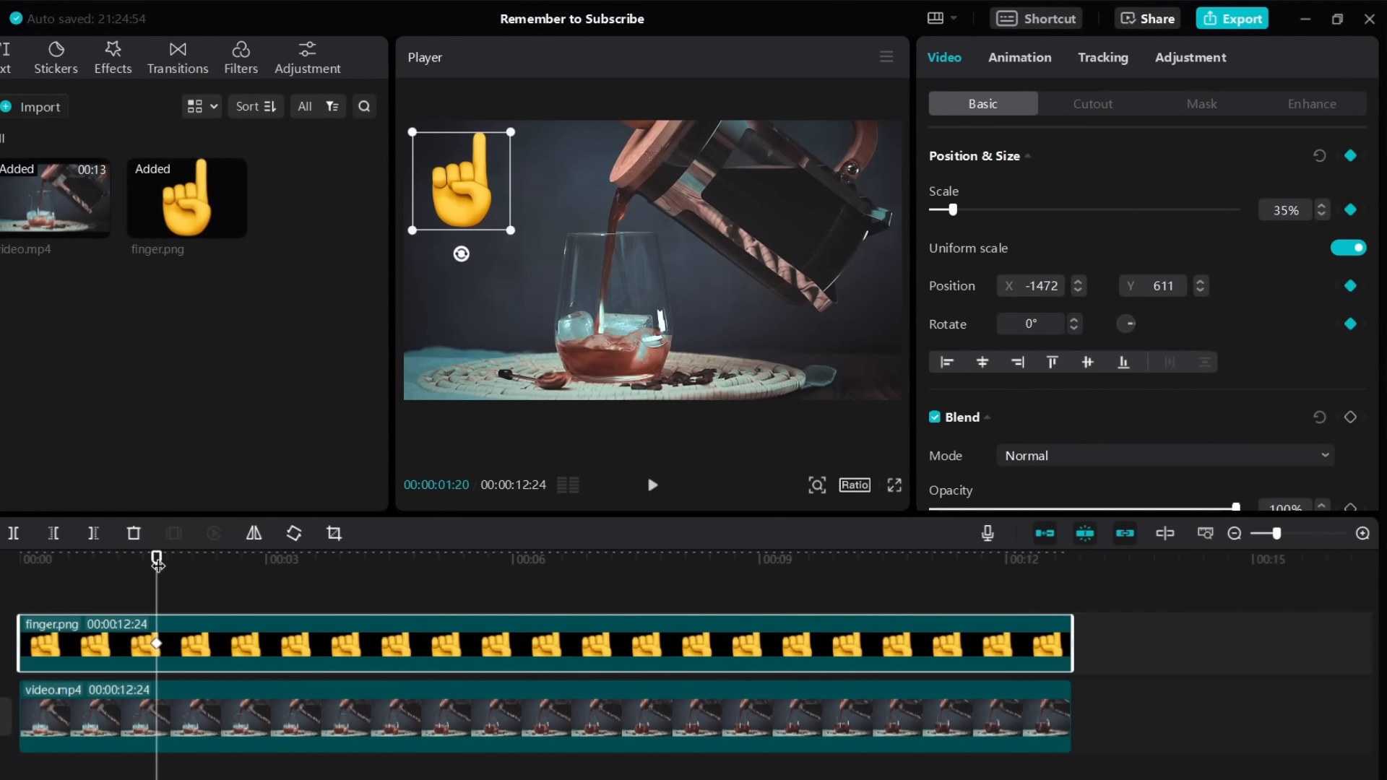
At 00:00:02:13, move the finger image to the frame's lower right at about X 1484, Y -410
drag(158, 564, 220, 560)
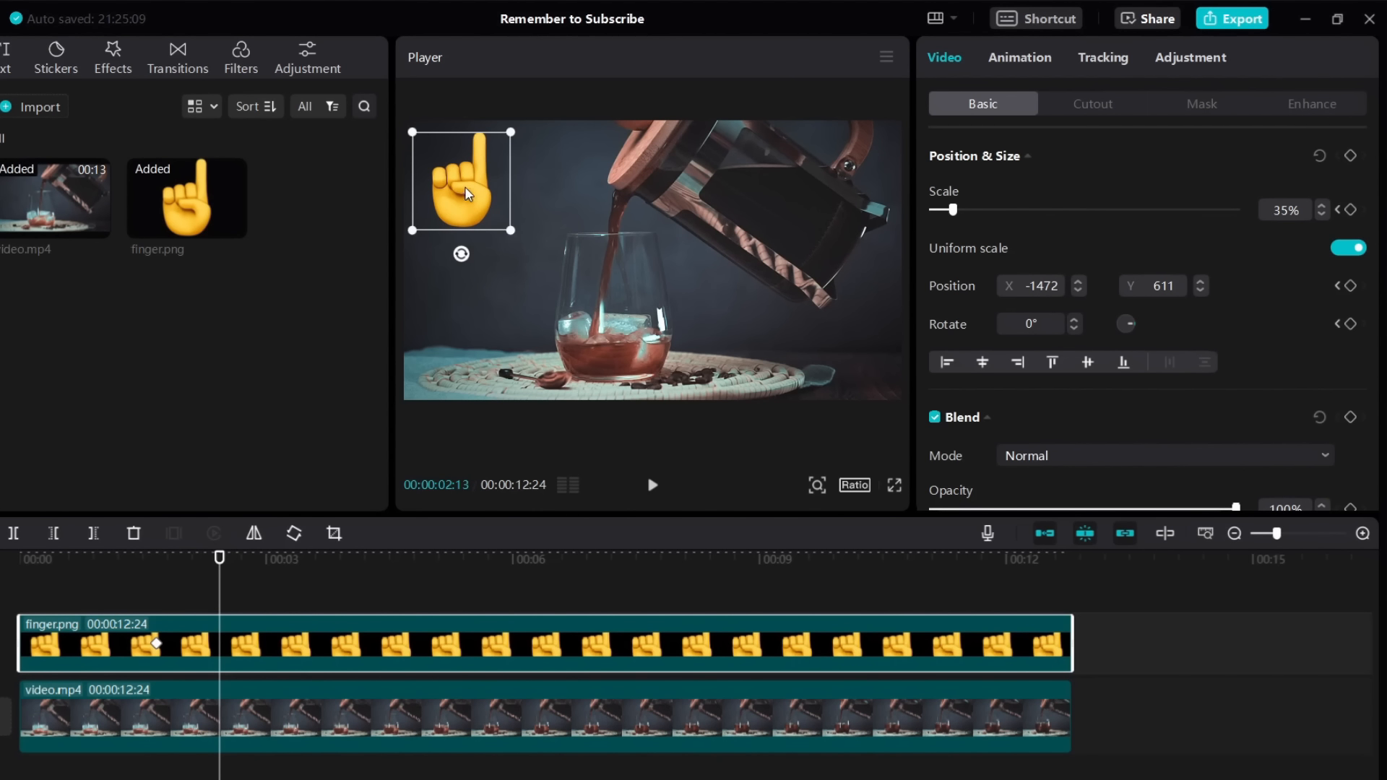
drag(459, 186, 842, 314)
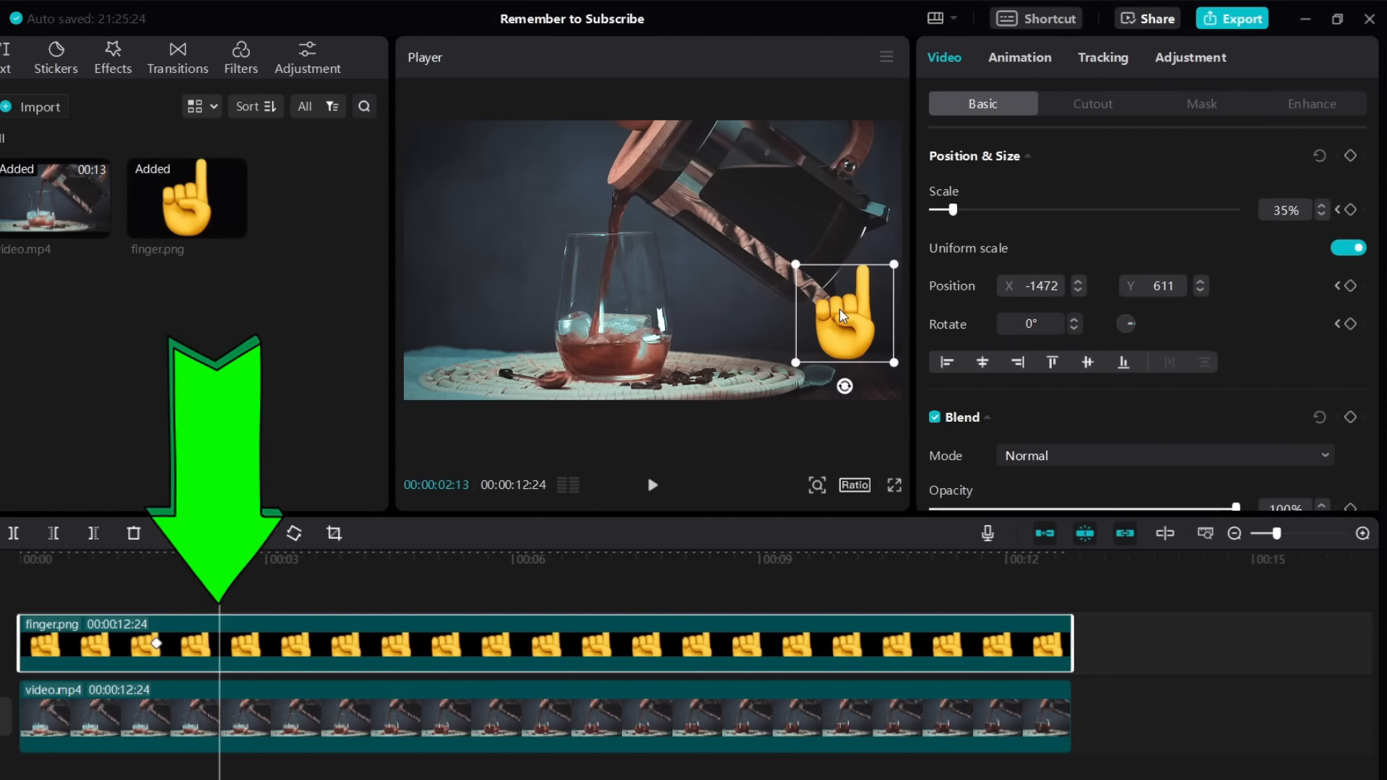
drag(841, 314, 841, 313)
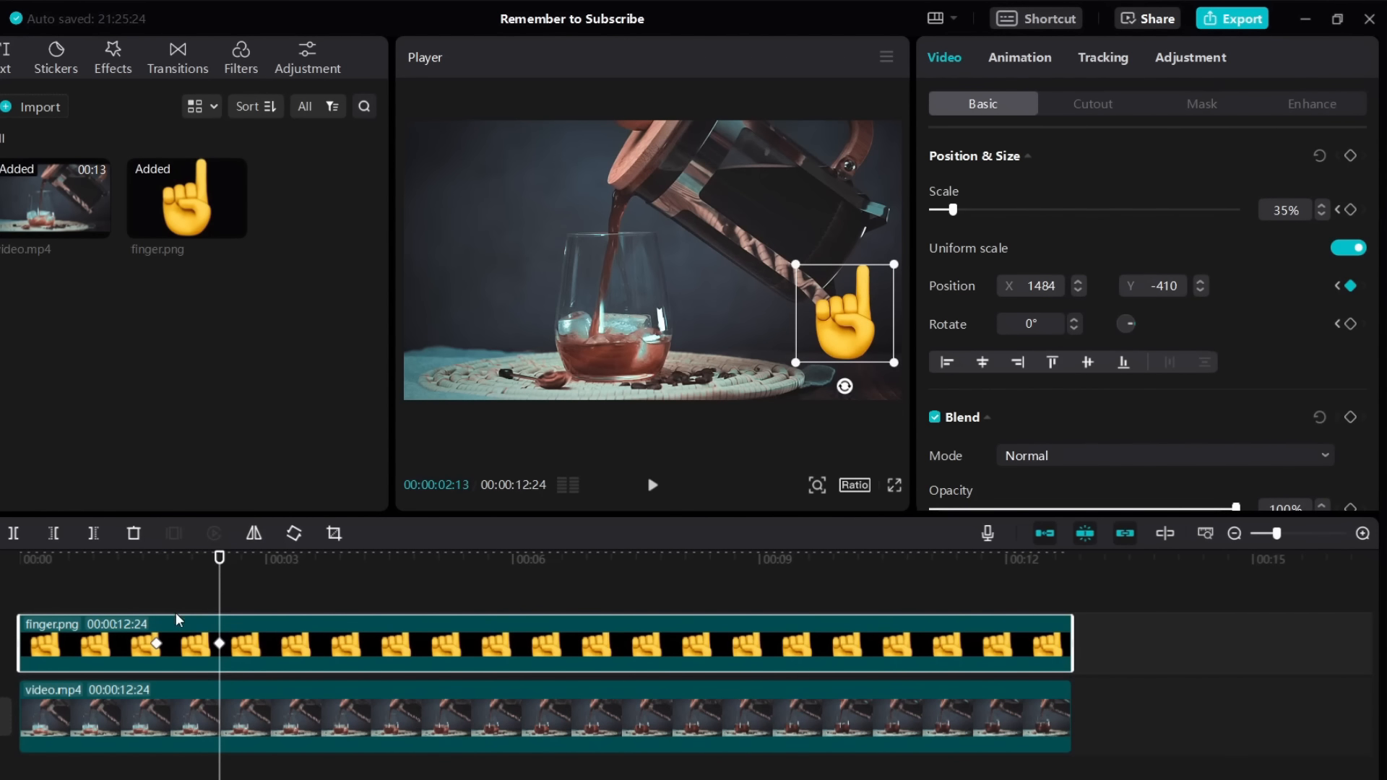
Play the video from 00:00:00:19, before the first keyframe, to review the finger image's movement
click(135, 572)
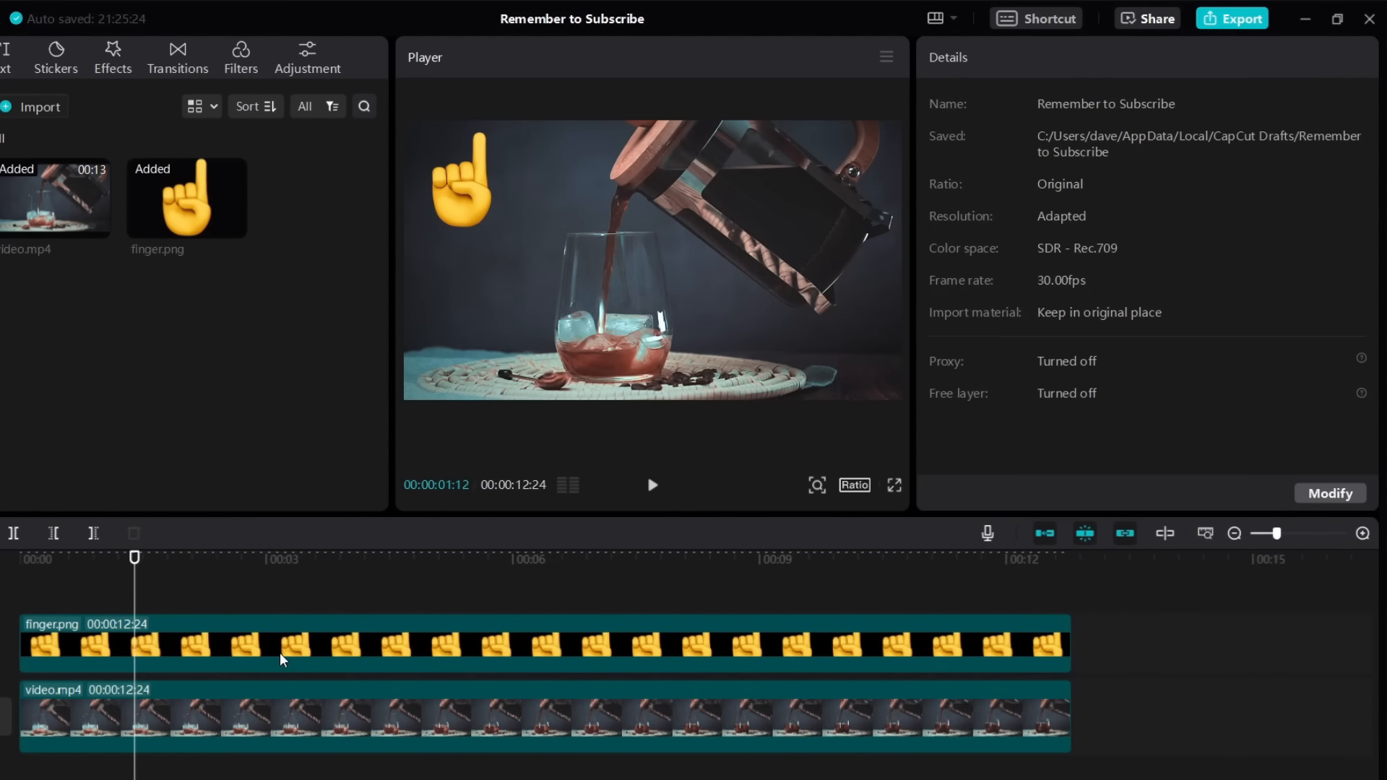
click(72, 573)
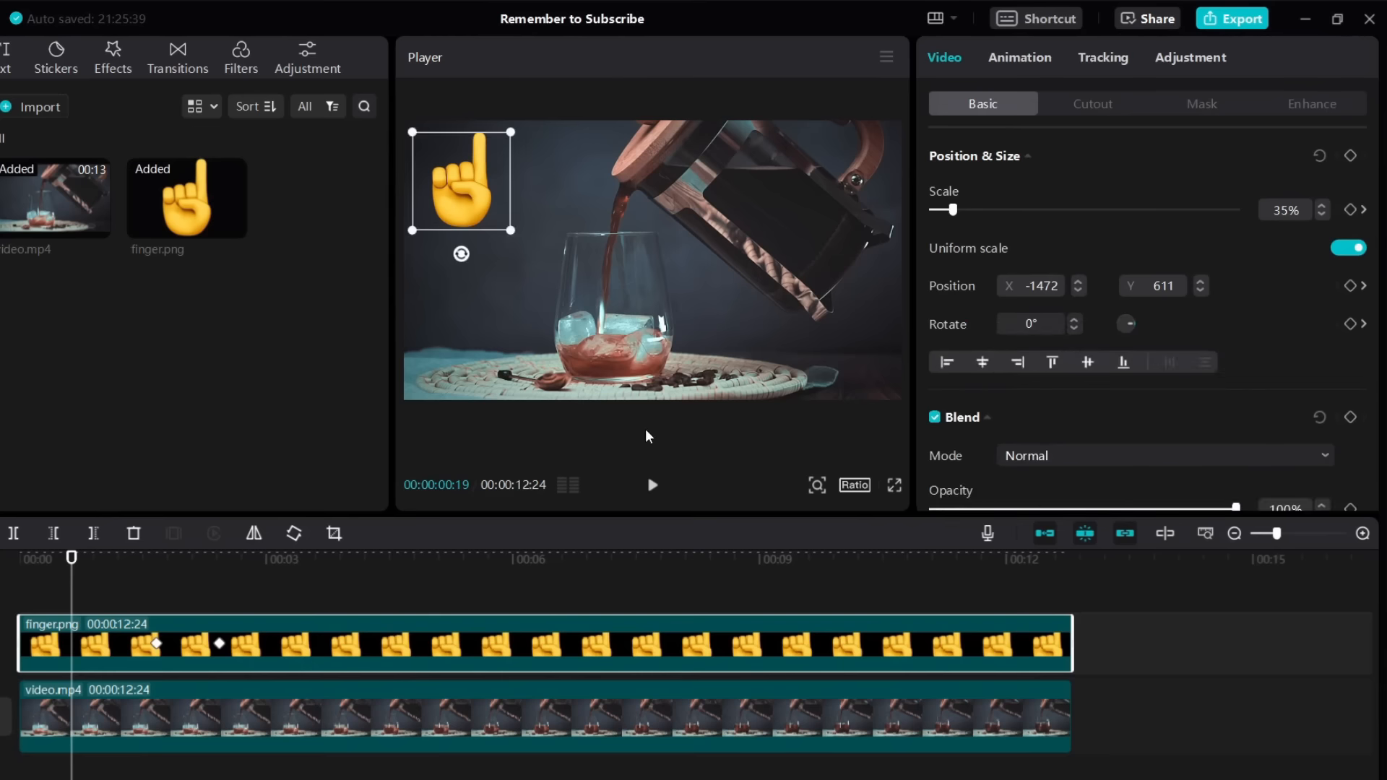
click(653, 485)
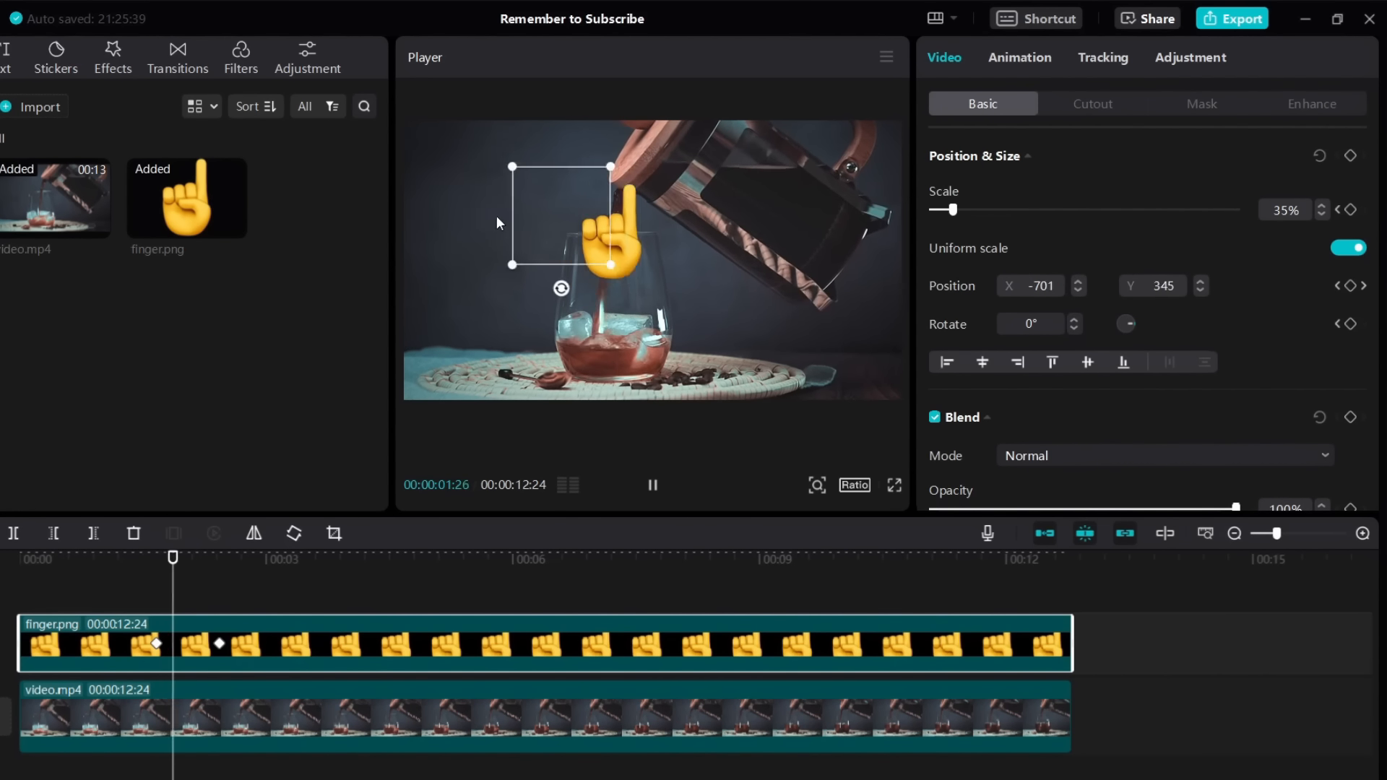
click(653, 485)
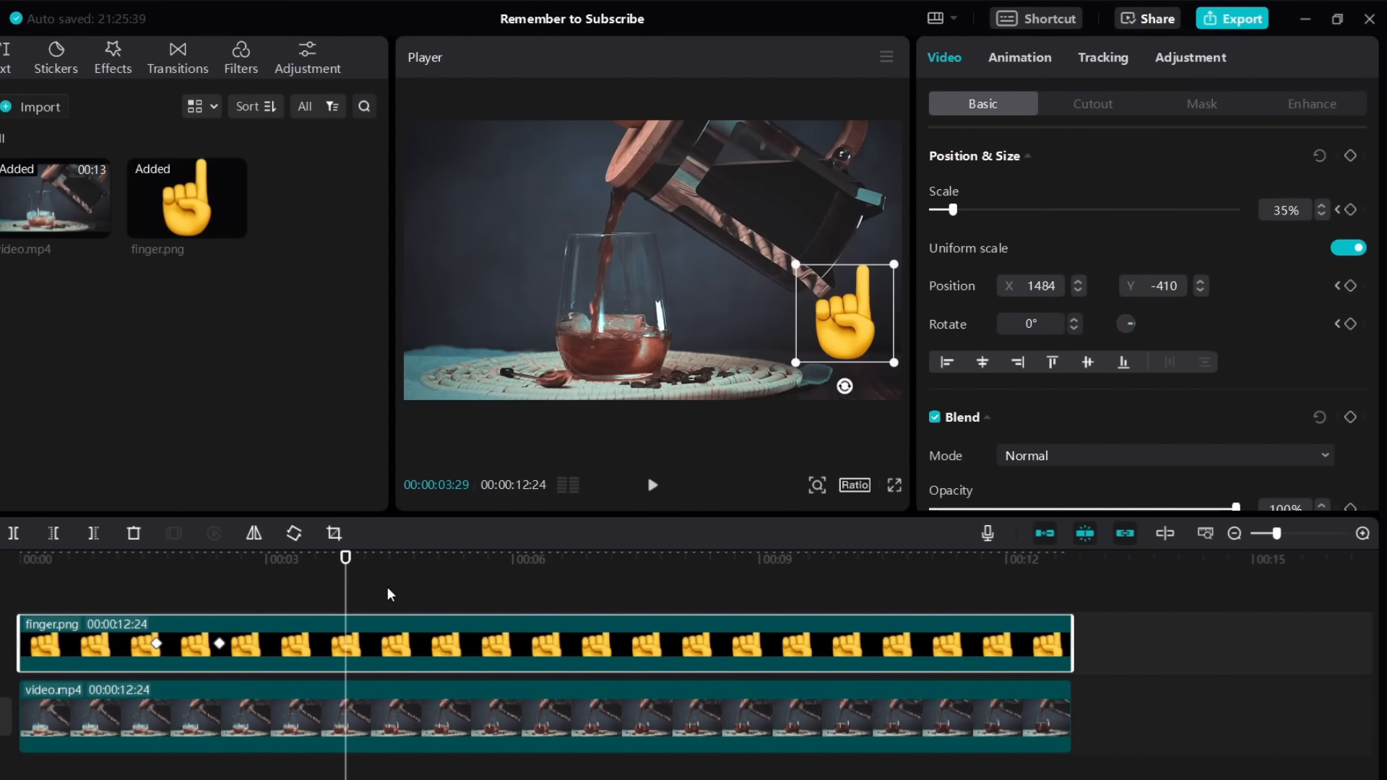
Compare the finger image's position and scale at the 00:00:01:20 and 00:00:02:13 keyframes
click(157, 644)
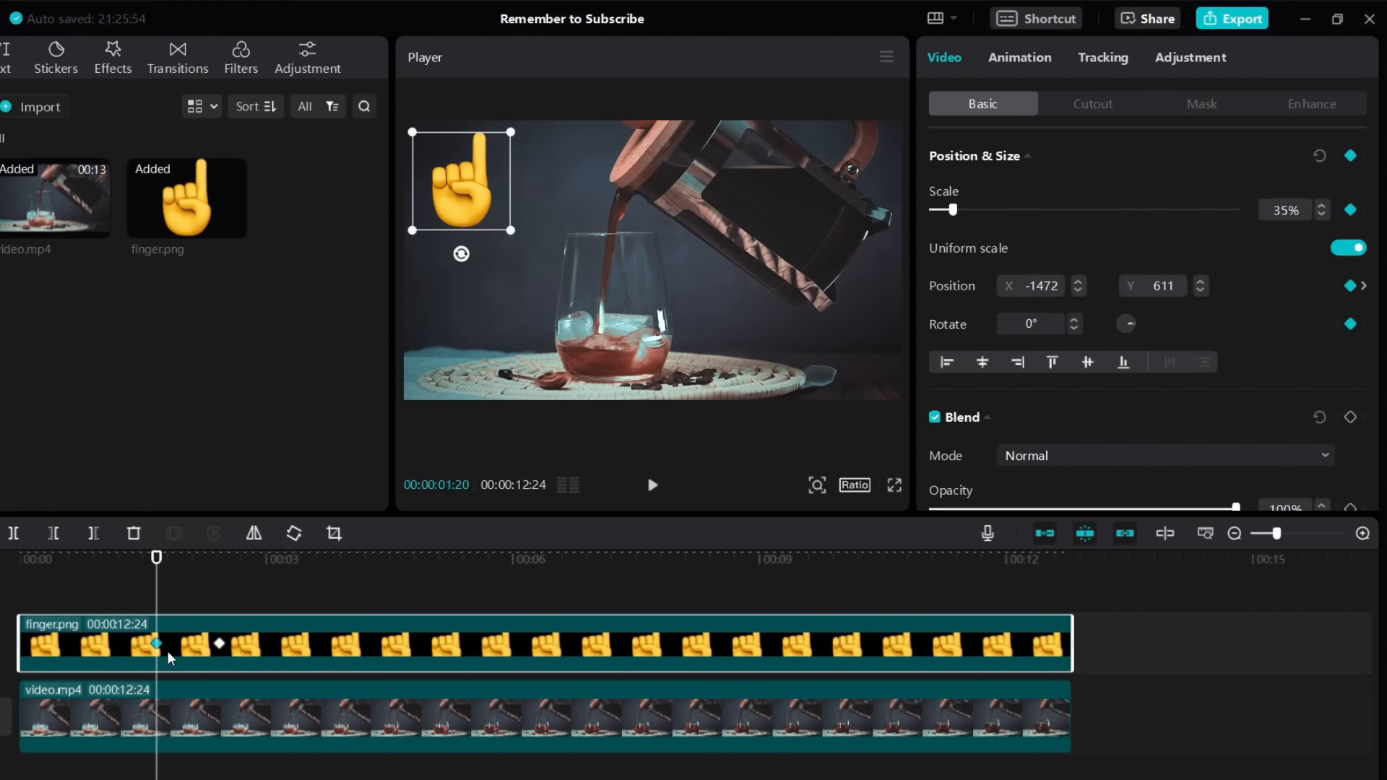
click(220, 643)
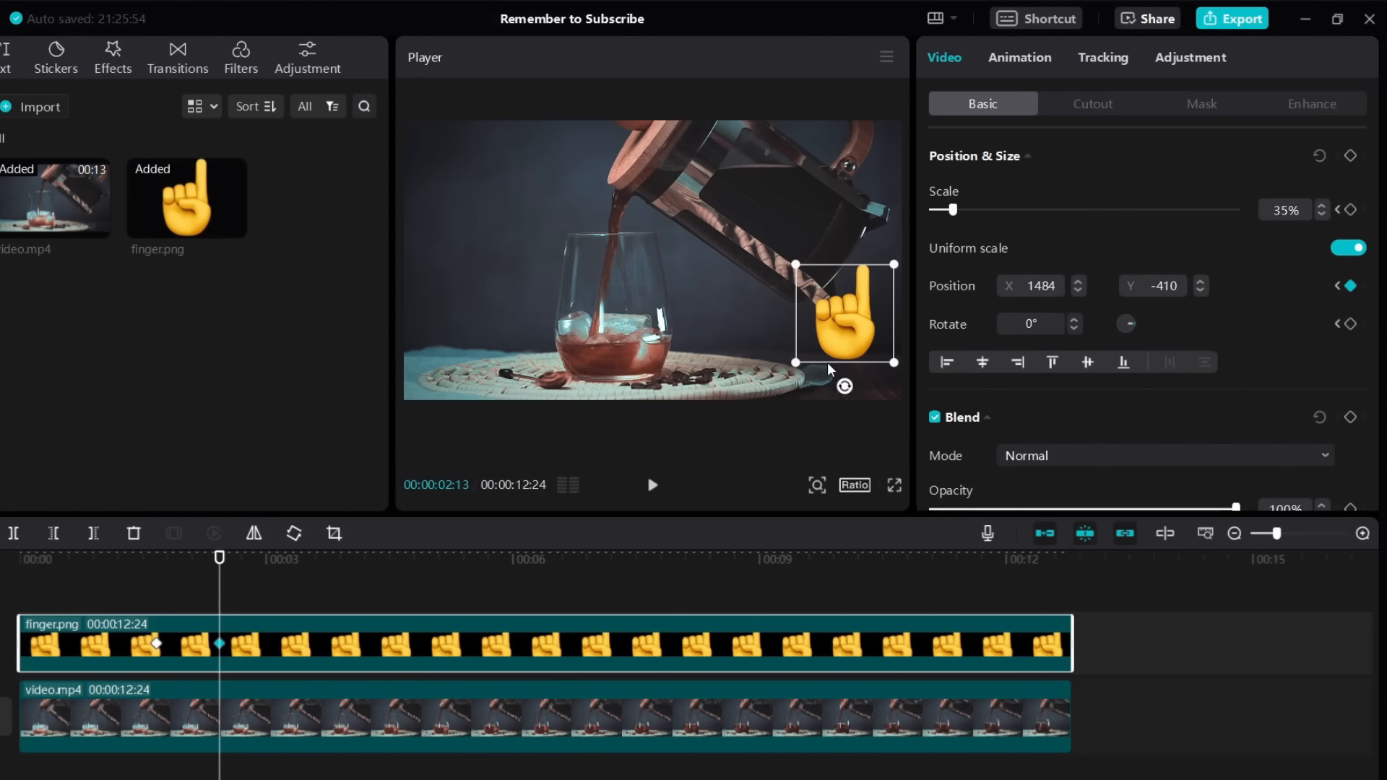
click(157, 644)
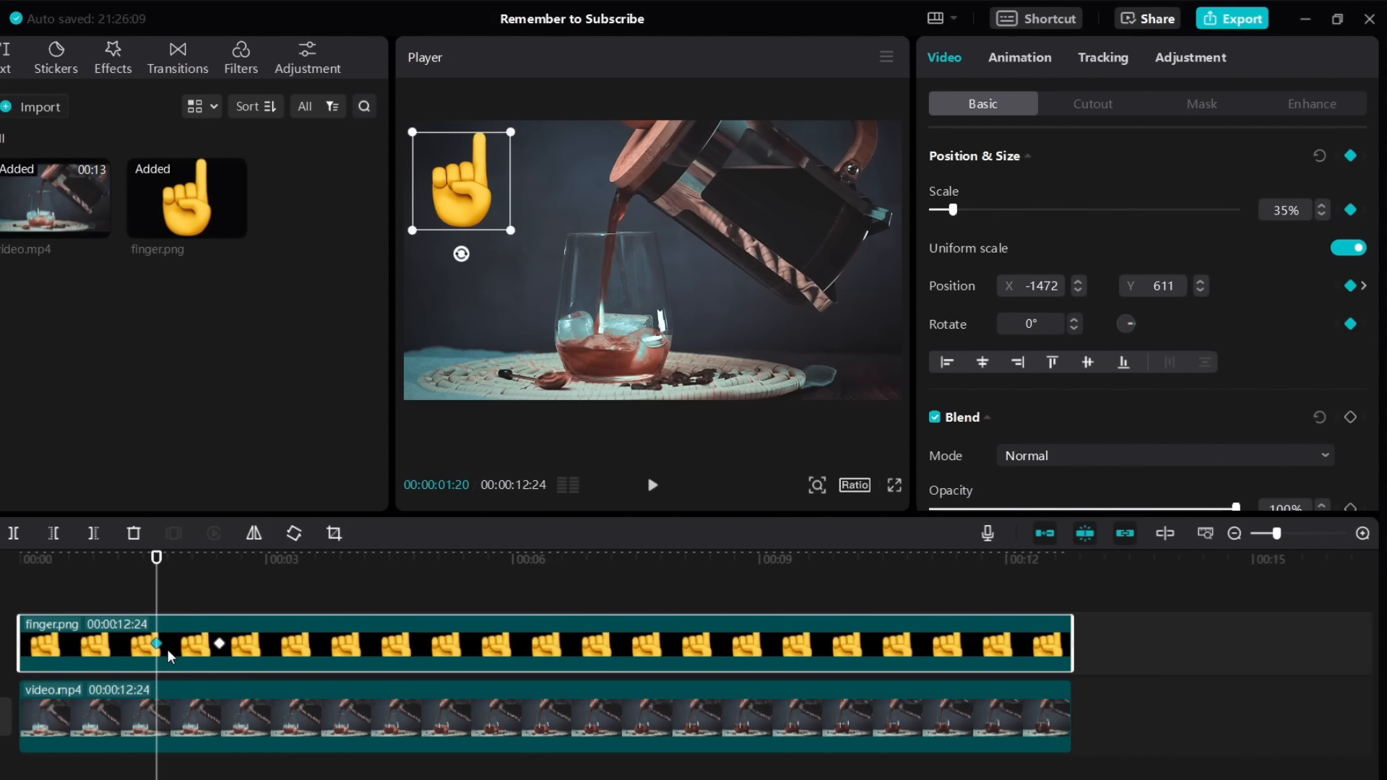
click(220, 643)
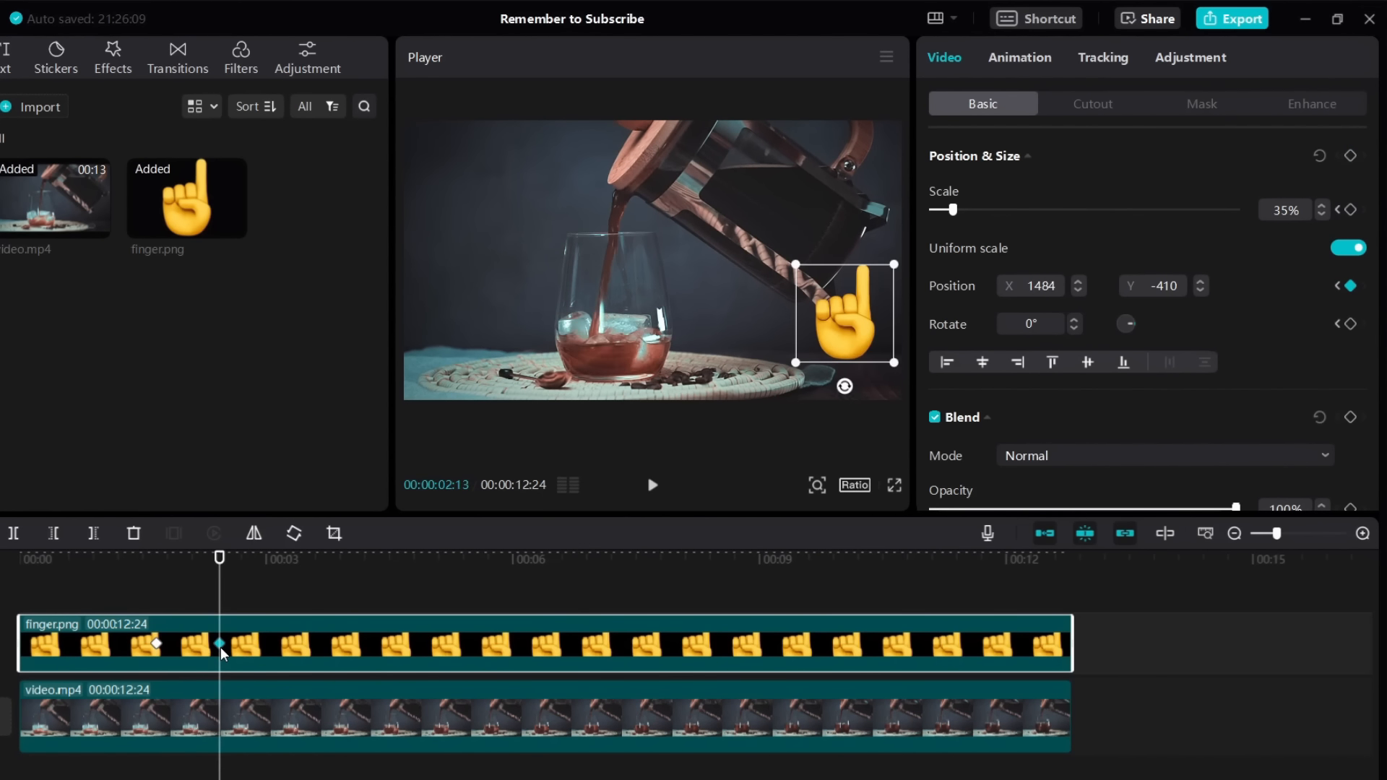
click(157, 643)
drag(150, 571, 236, 570)
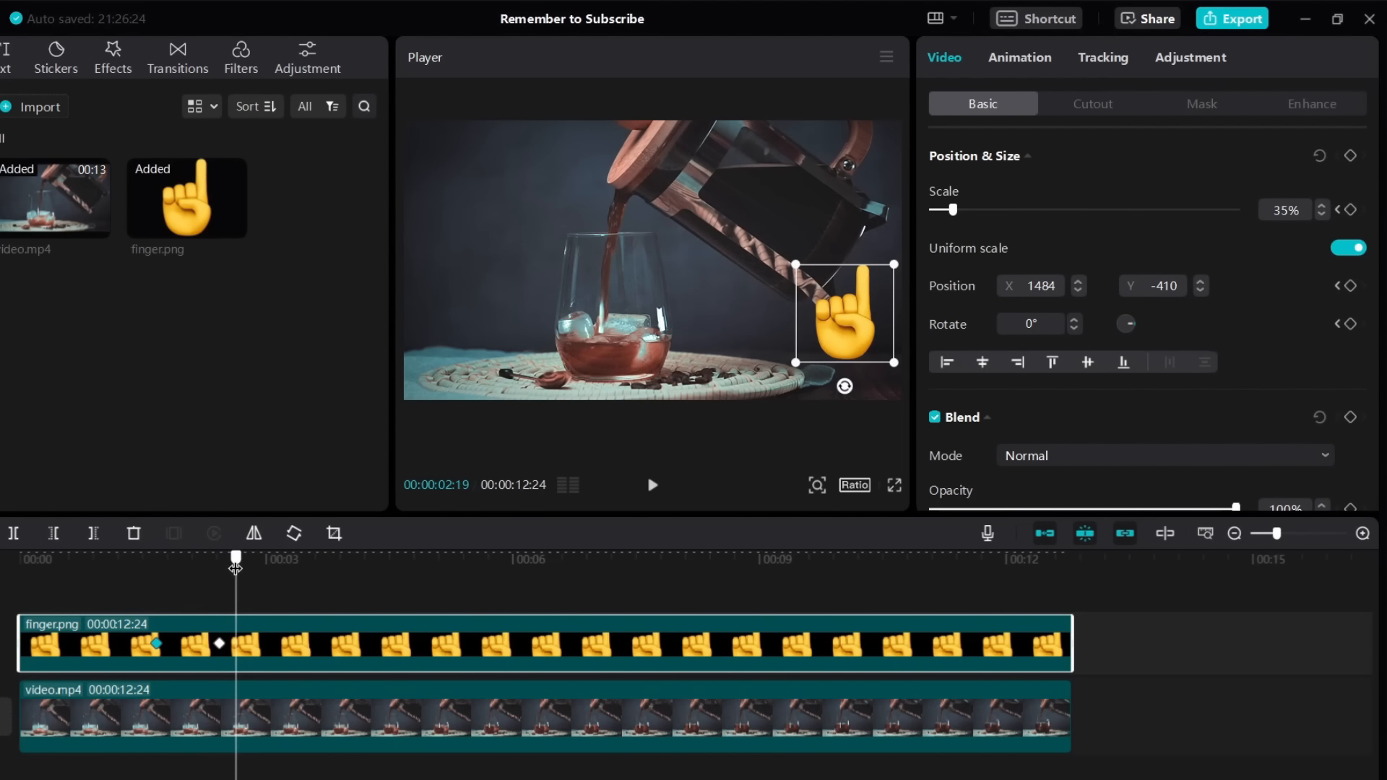
Play the video from the first keyframe at 00:00:01:20 to review the finger image's diagonal movement
click(157, 644)
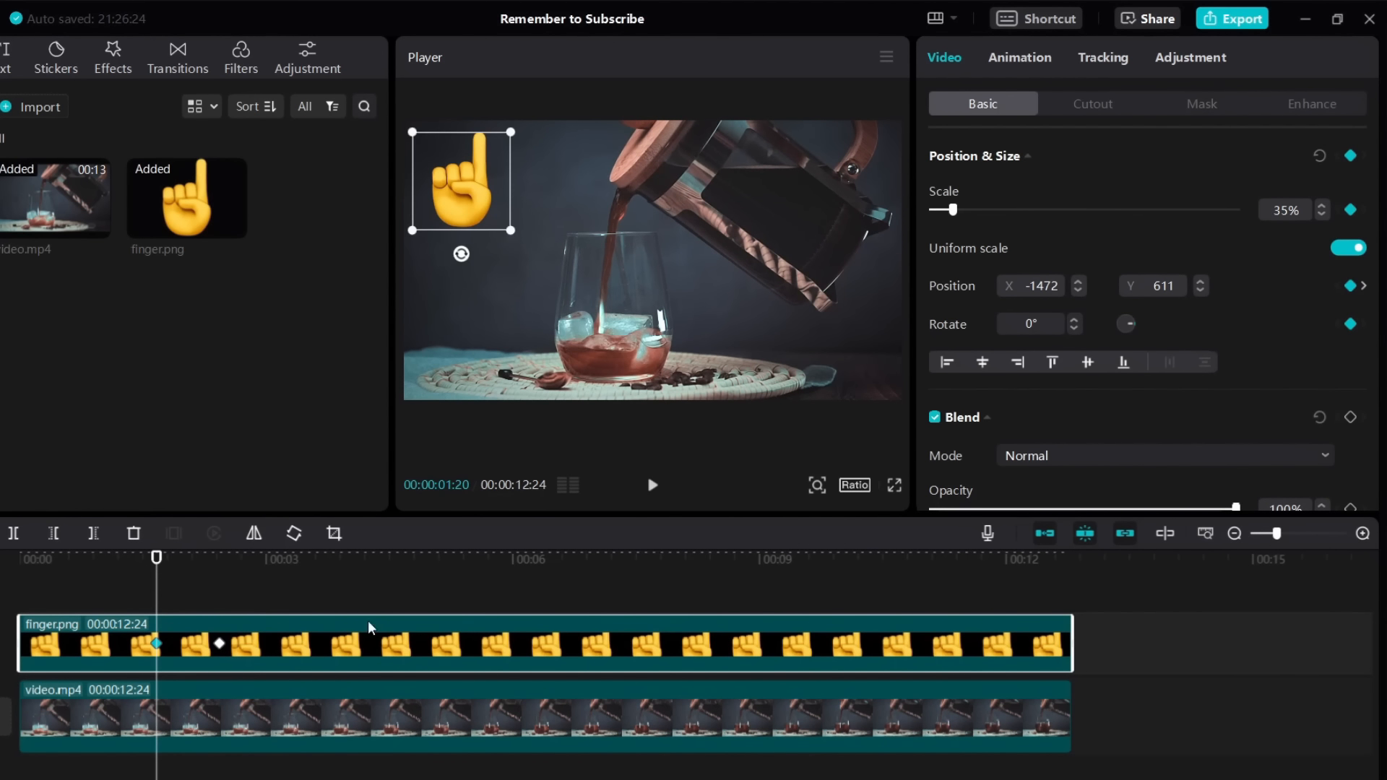
click(653, 493)
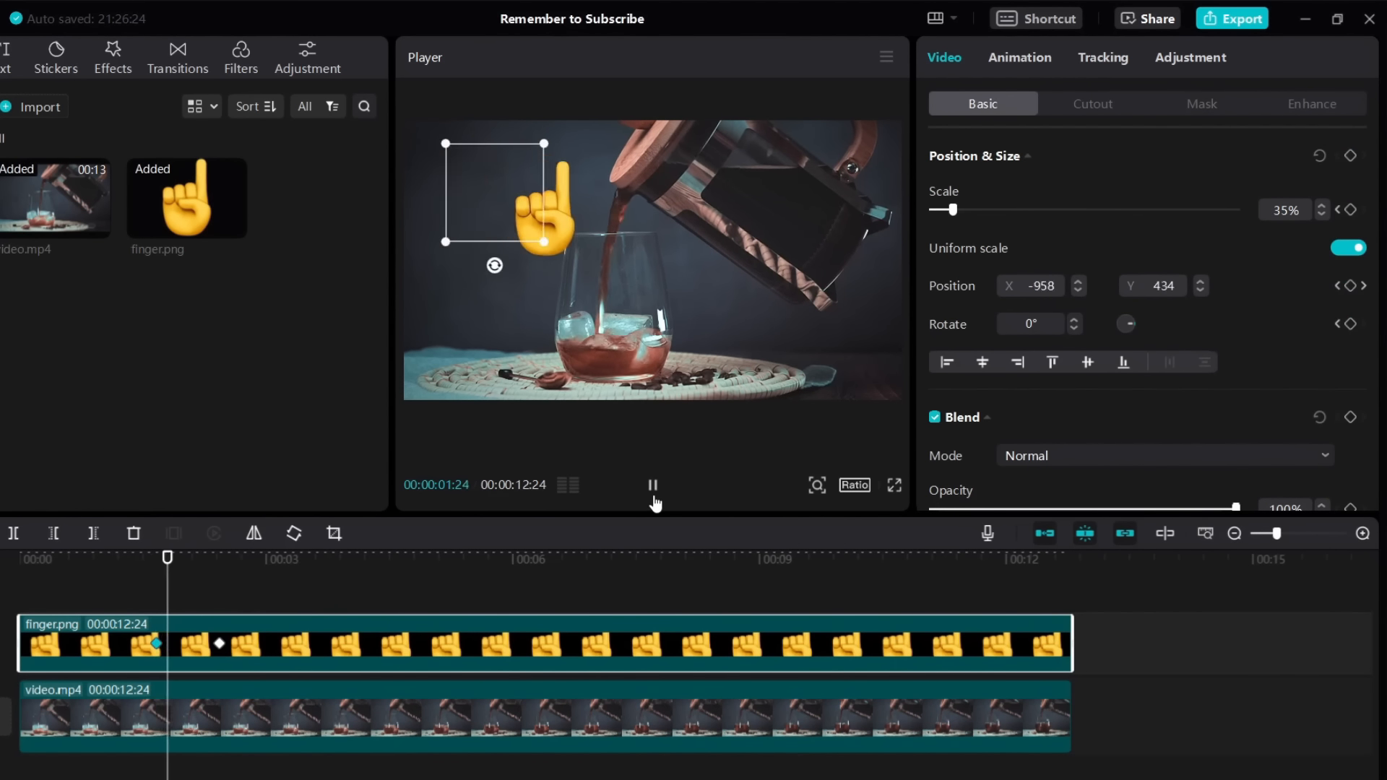
click(653, 497)
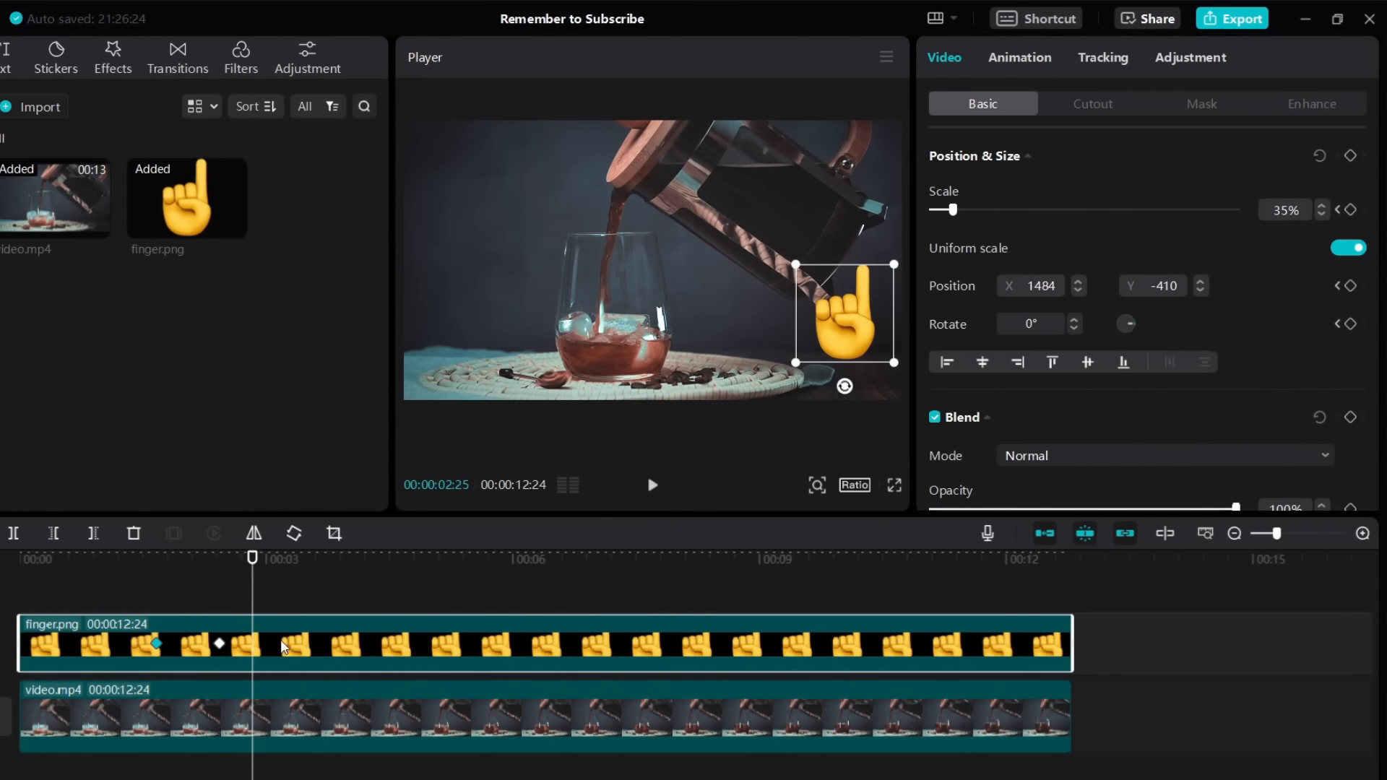
At the 00:00:02:13 keyframe, move the finger image to the frame's center at X 0, Y 0 and enlarge it to 82%
click(218, 644)
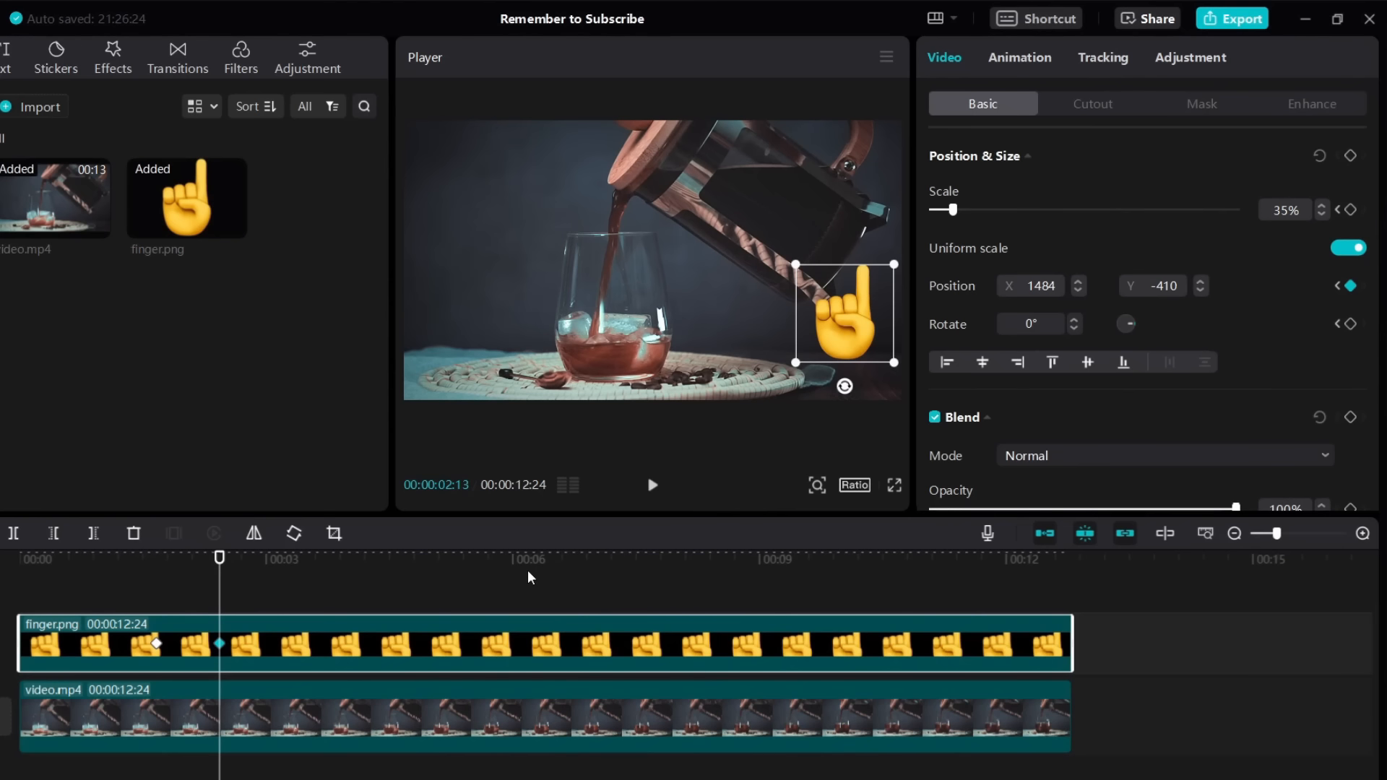
drag(826, 315, 707, 263)
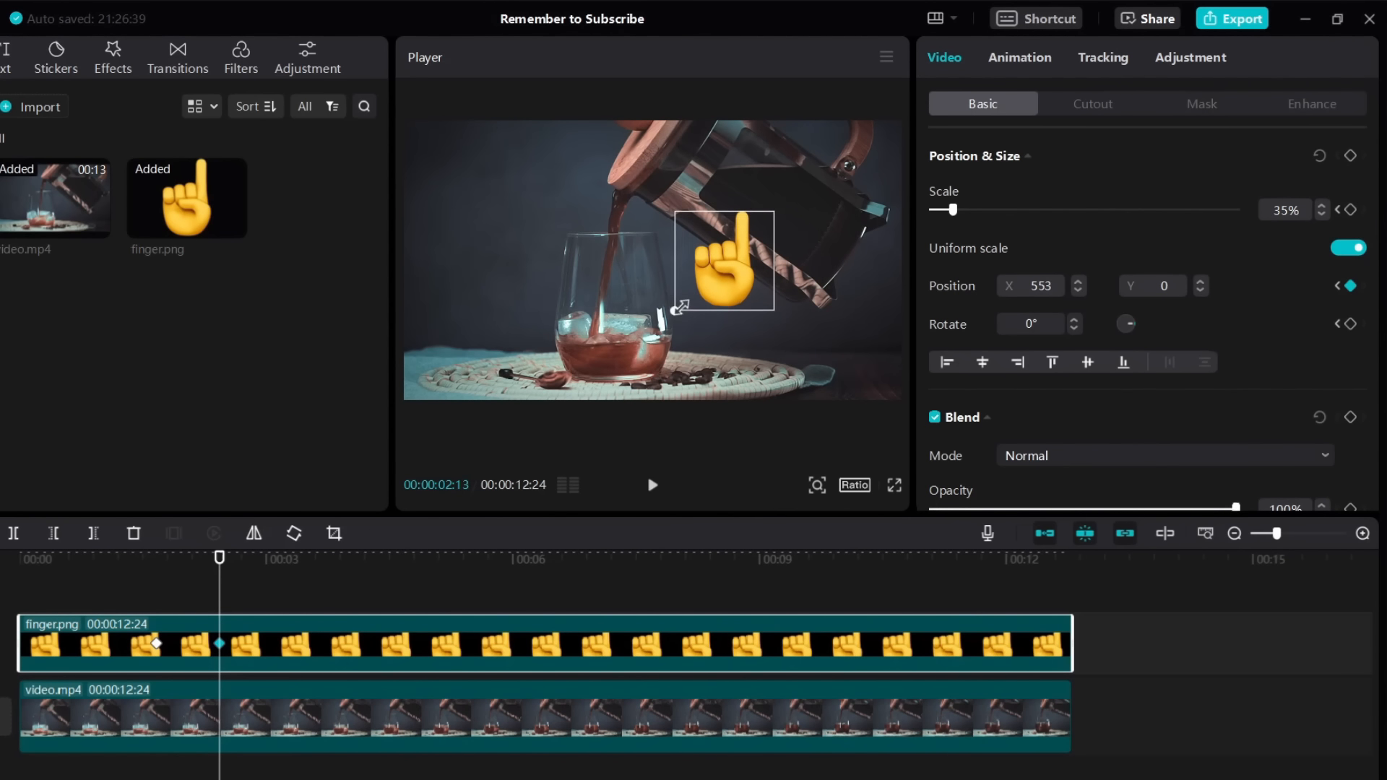
drag(679, 308, 608, 377)
drag(699, 340, 616, 338)
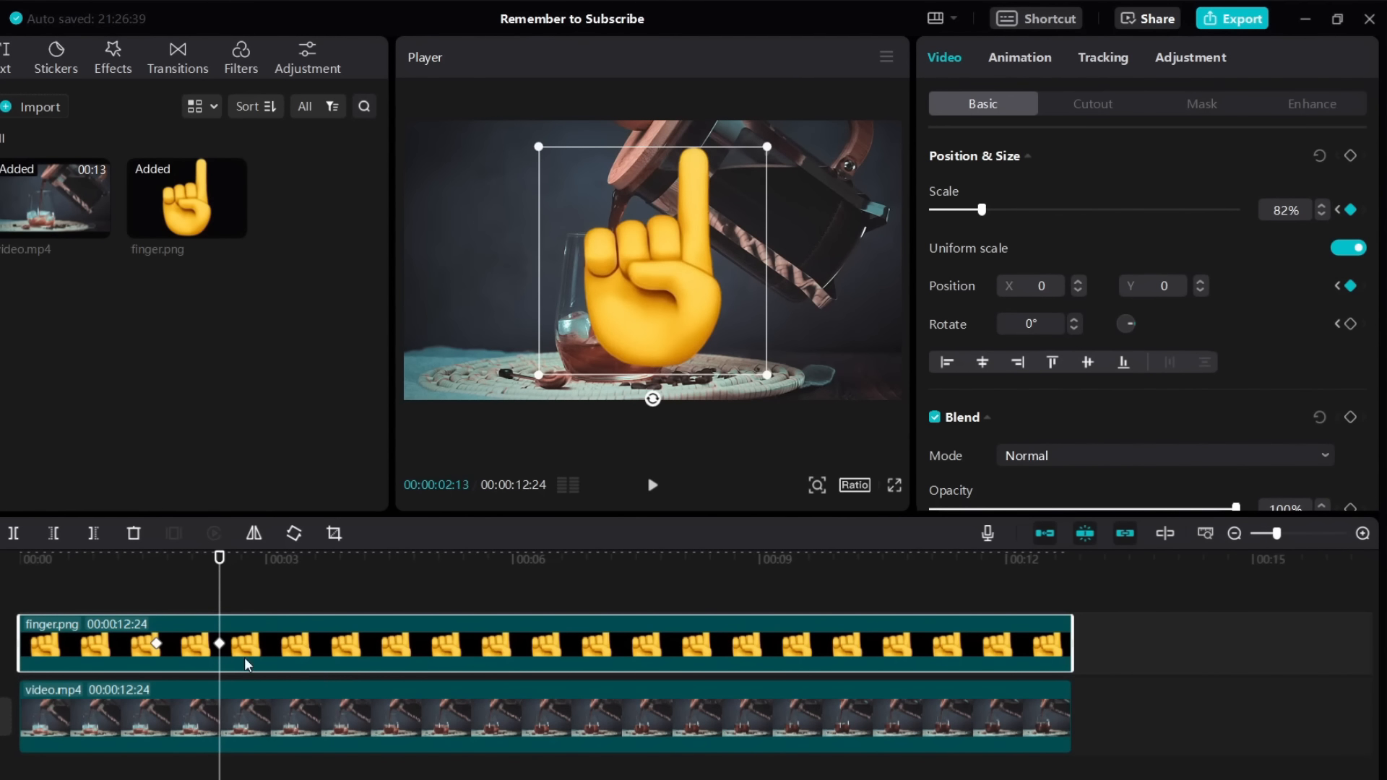
Compare the finger image's size and position at its first and second keyframes
click(163, 642)
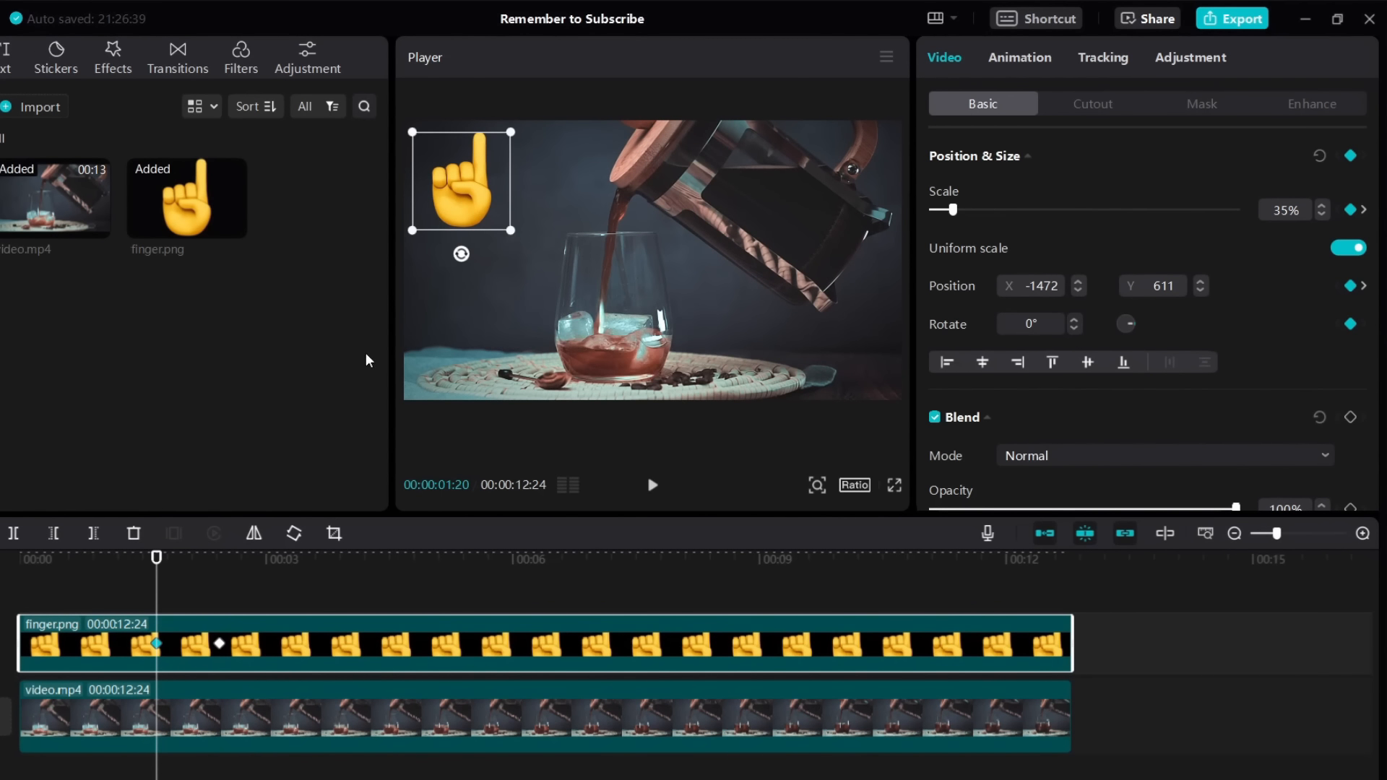
click(220, 644)
click(156, 645)
click(221, 644)
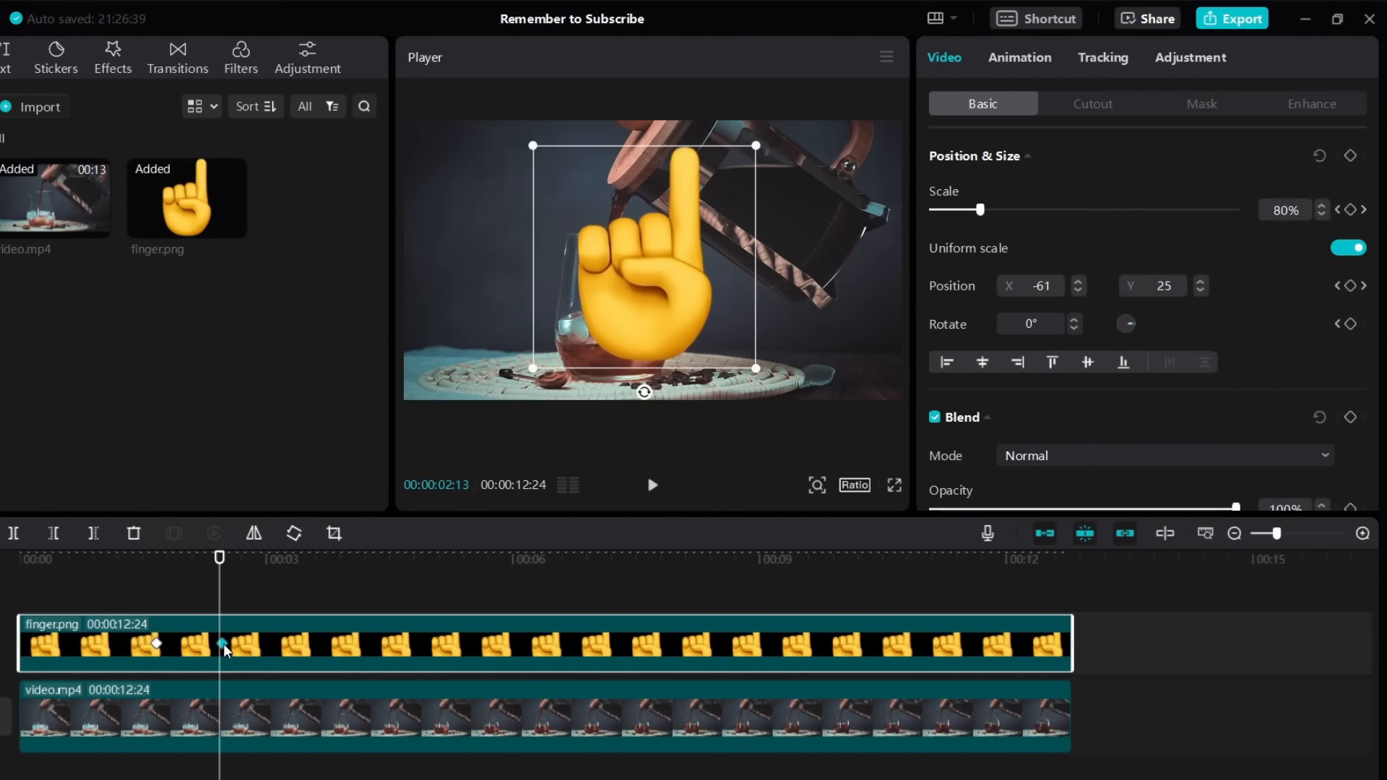
Play the video from before the first keyframe to review the finger image moving and growing toward the center
click(136, 579)
click(392, 648)
click(652, 485)
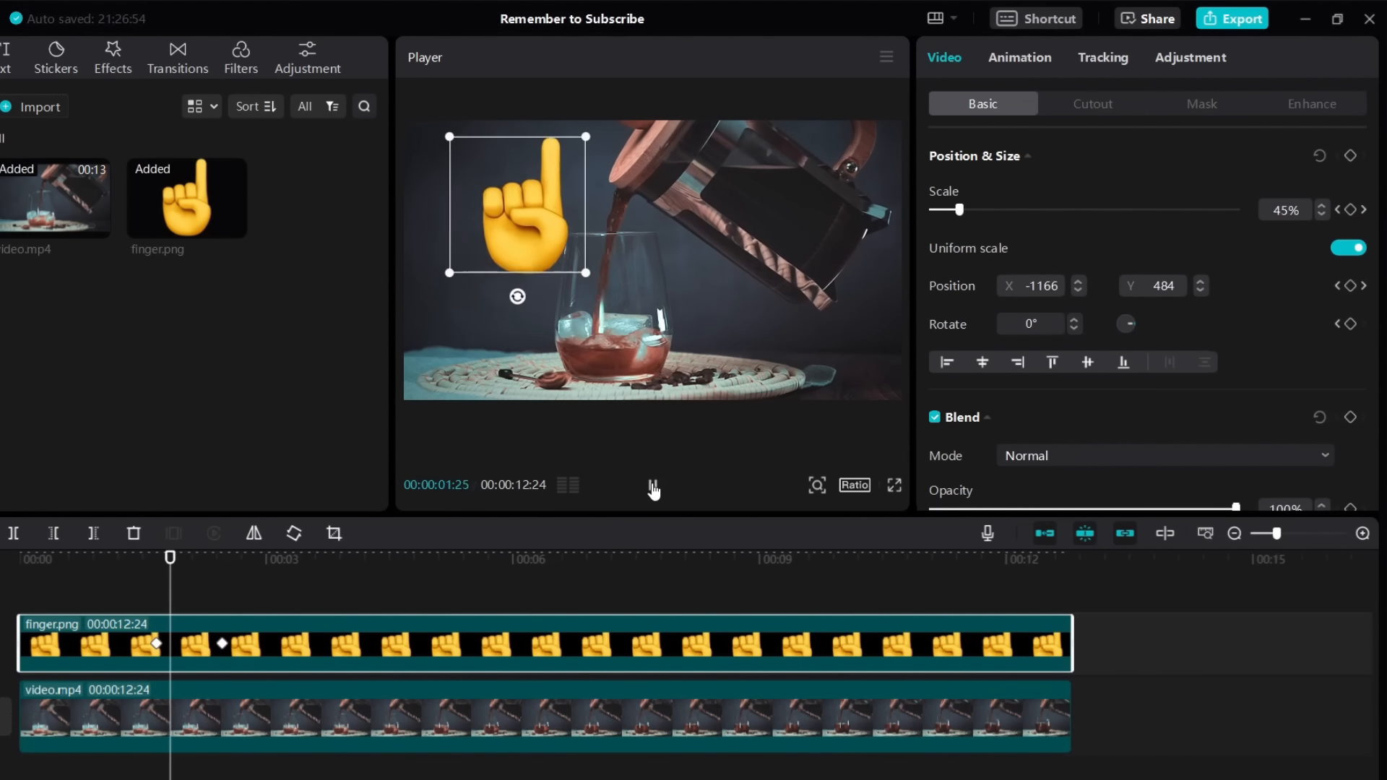
click(653, 485)
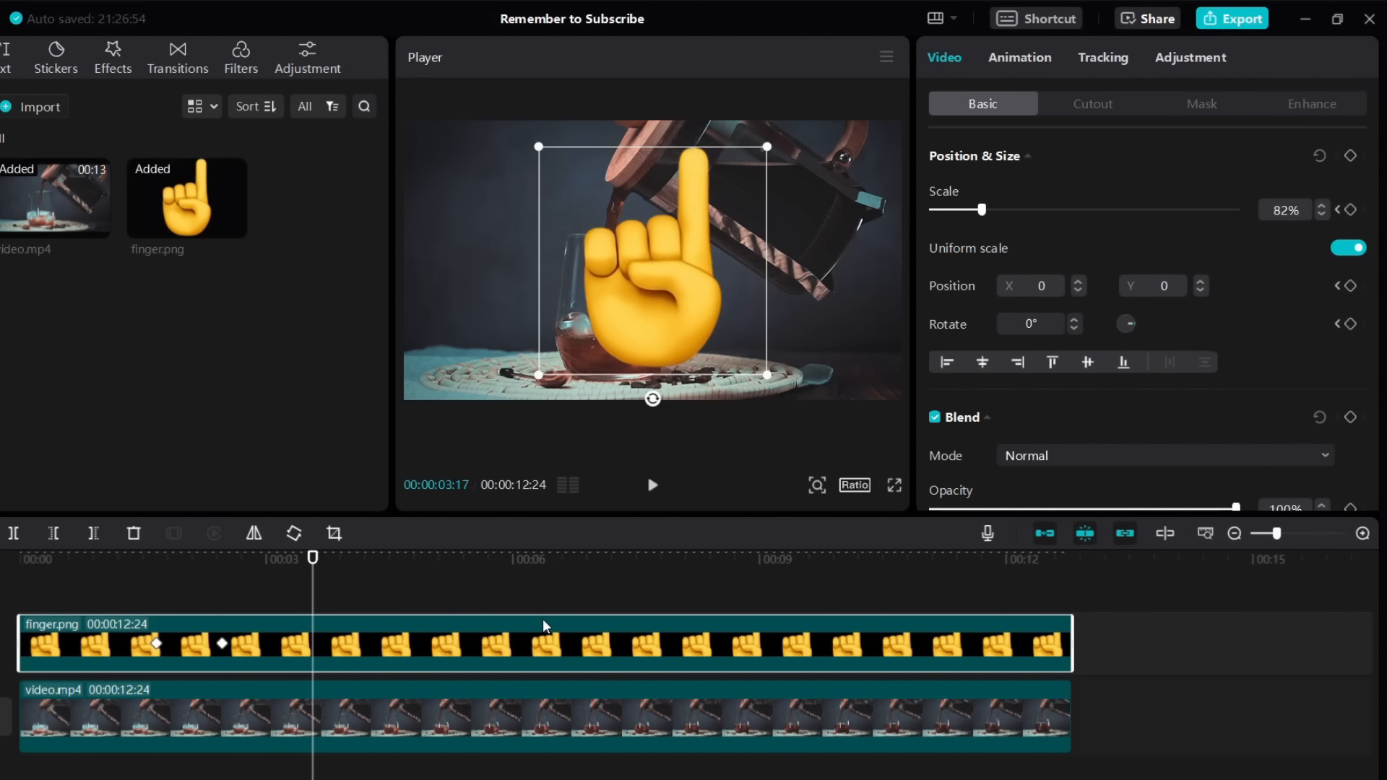
Add a Position & Size keyframe at 00:00:04:17, and at 00:00:05:05 set the finger image to 35% scale, X -1175, Y 0 and -90° rotation
drag(311, 566, 394, 571)
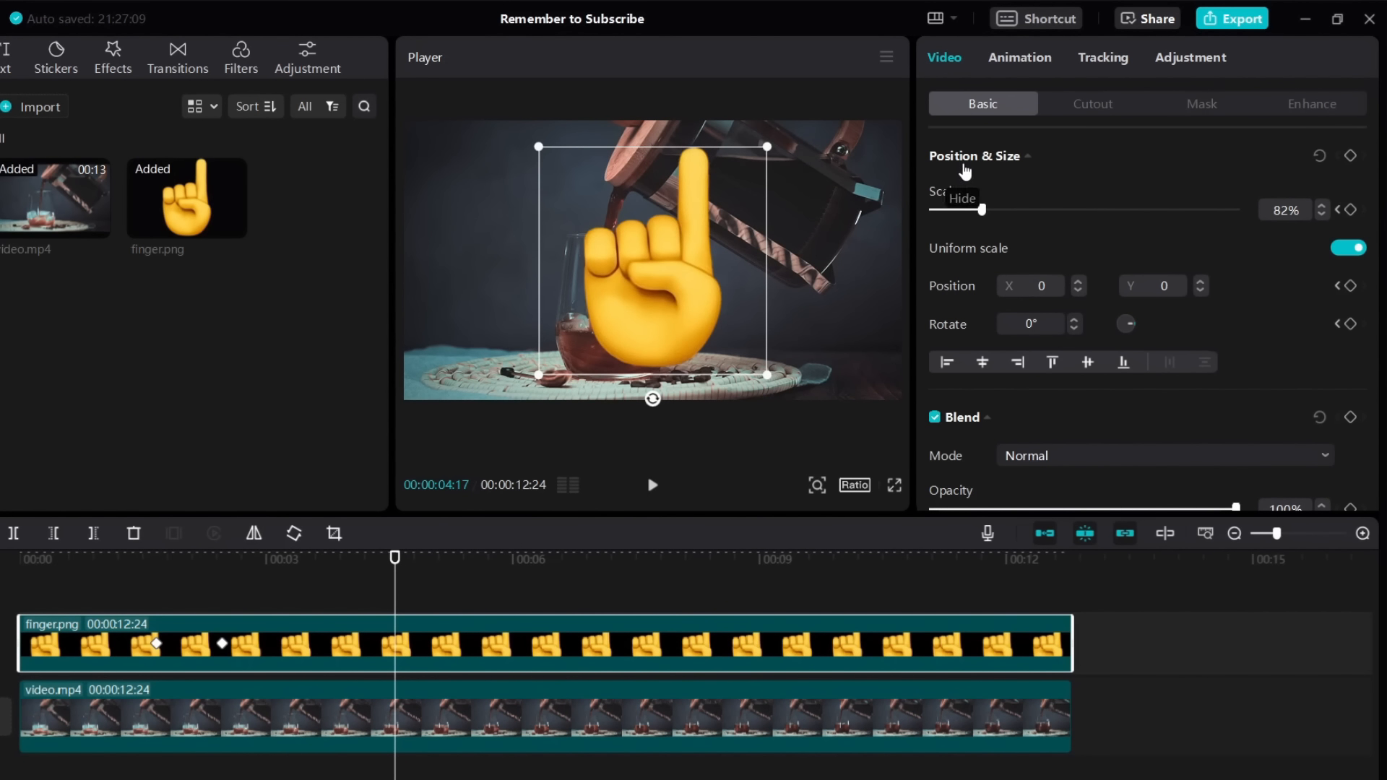
click(1352, 157)
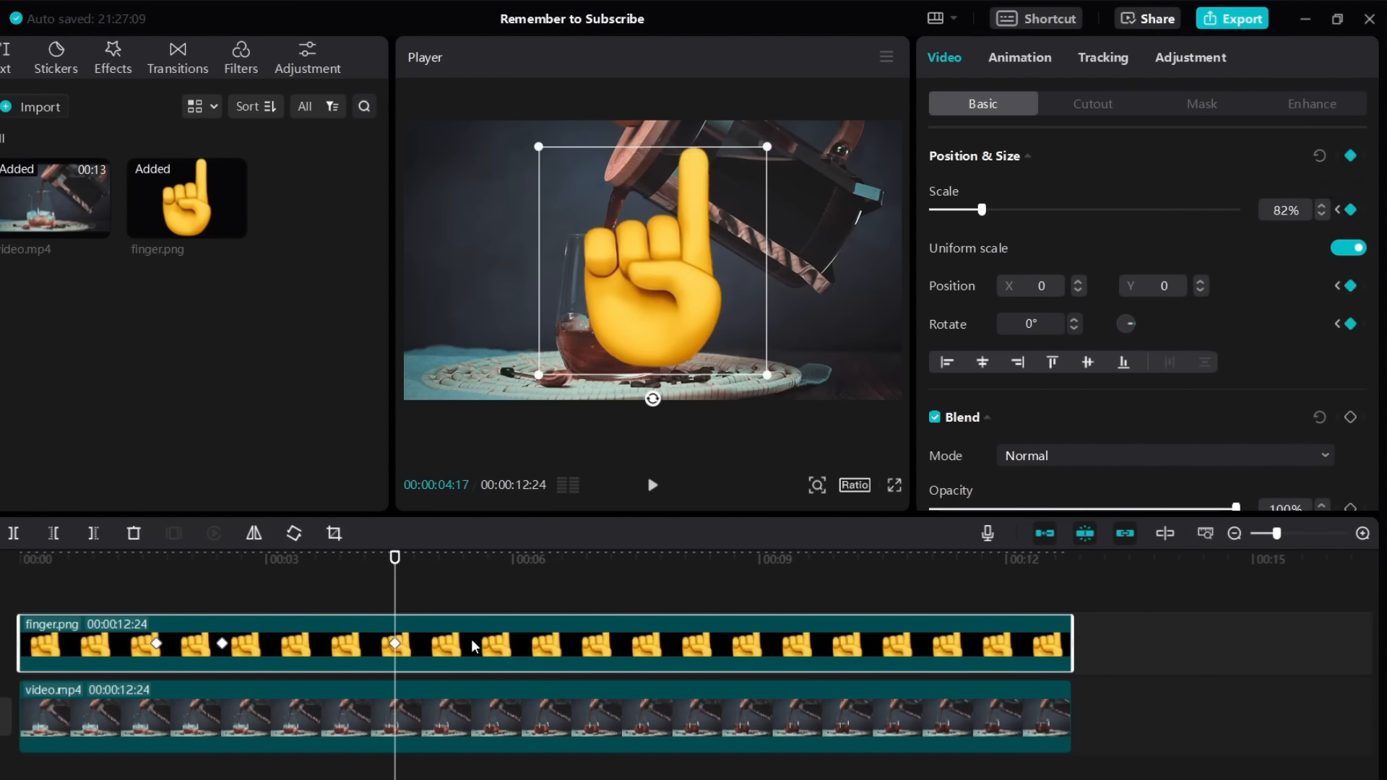
drag(394, 558, 445, 558)
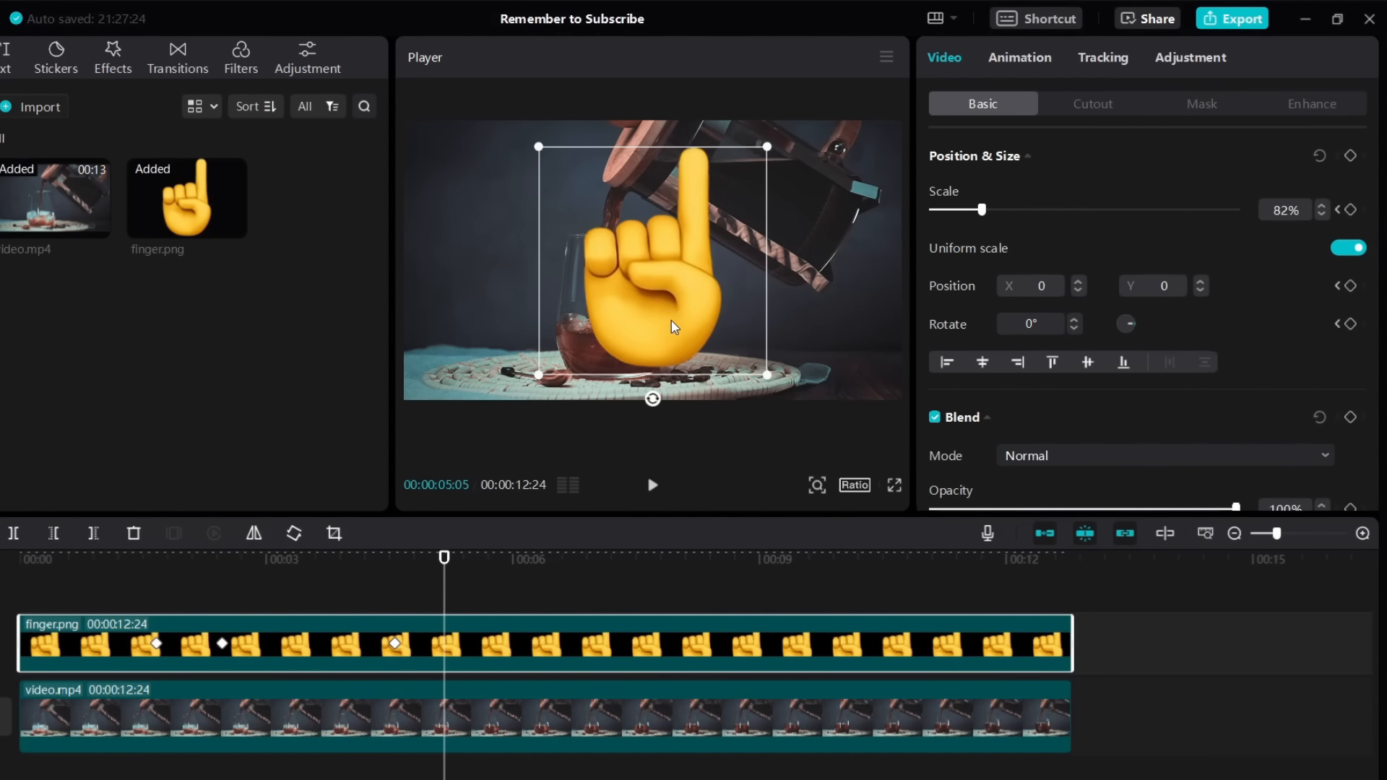
drag(673, 281, 522, 281)
drag(613, 152, 546, 208)
drag(500, 353, 622, 268)
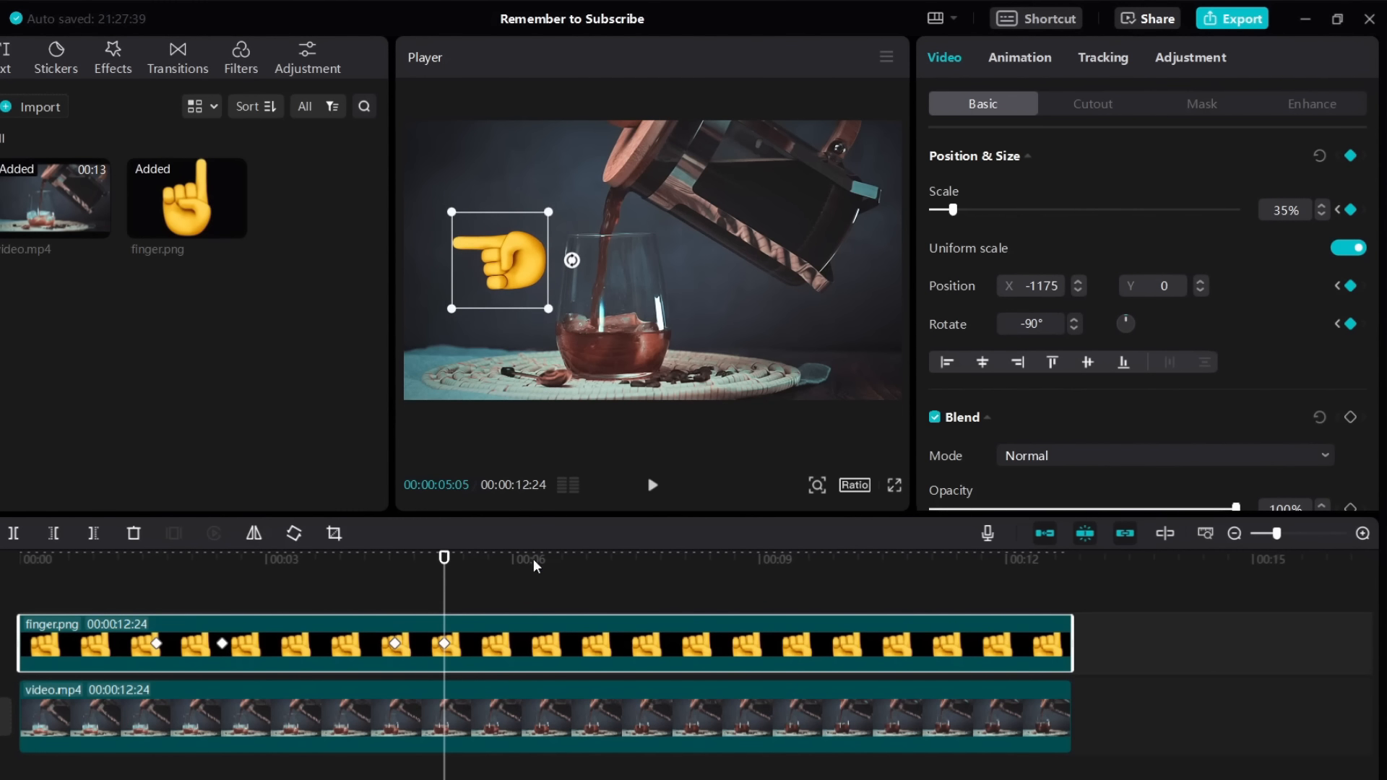
Check the finger image at the 00:00:04:17 and 00:00:05:05 keyframes and play the transition between them
click(392, 644)
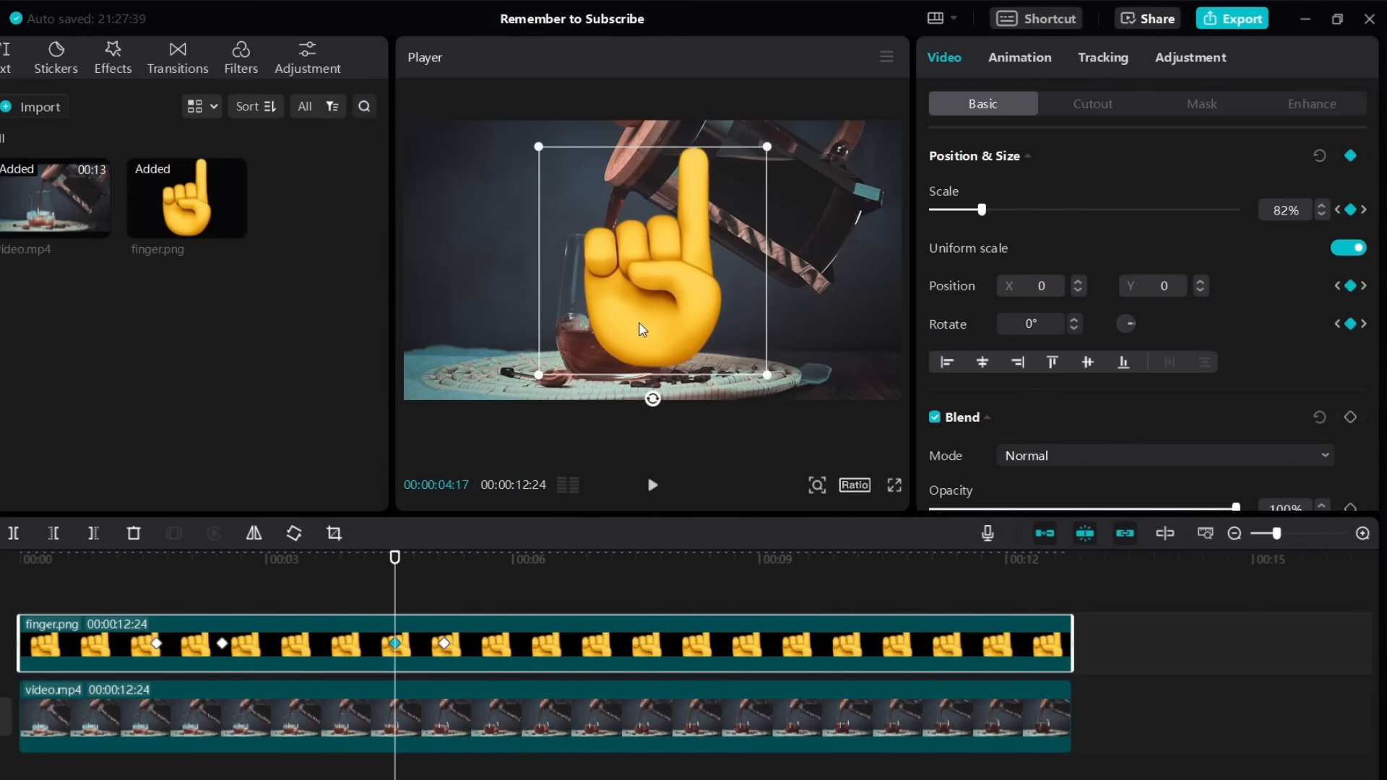
click(445, 645)
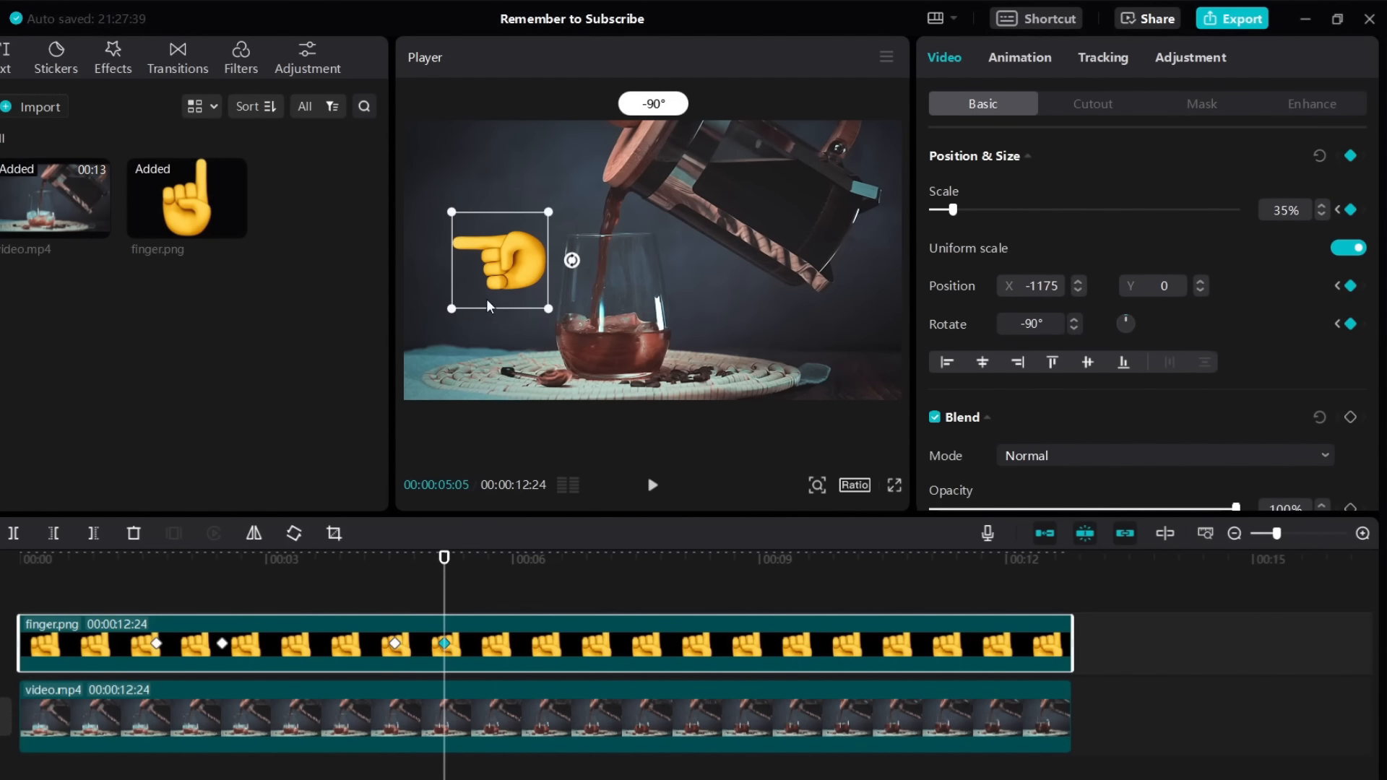
click(391, 606)
click(650, 493)
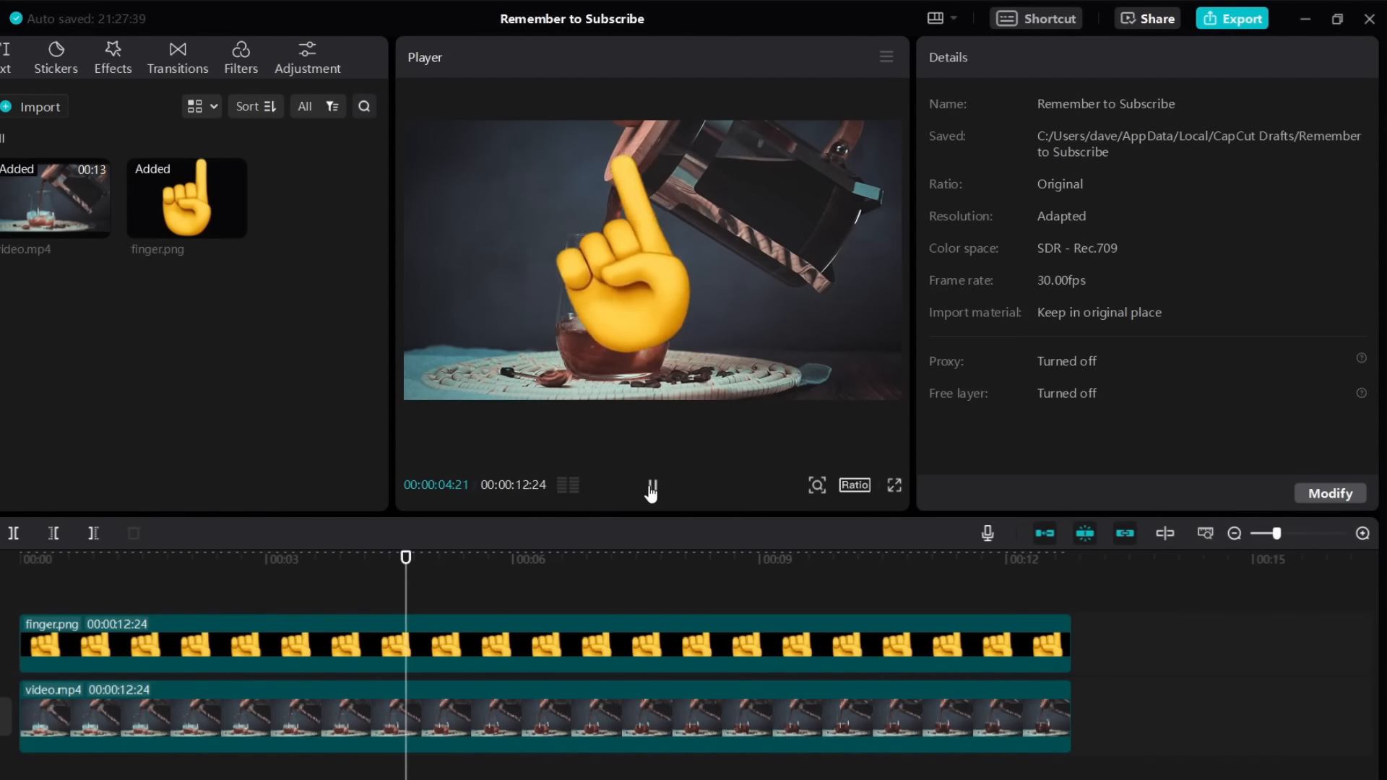
click(474, 671)
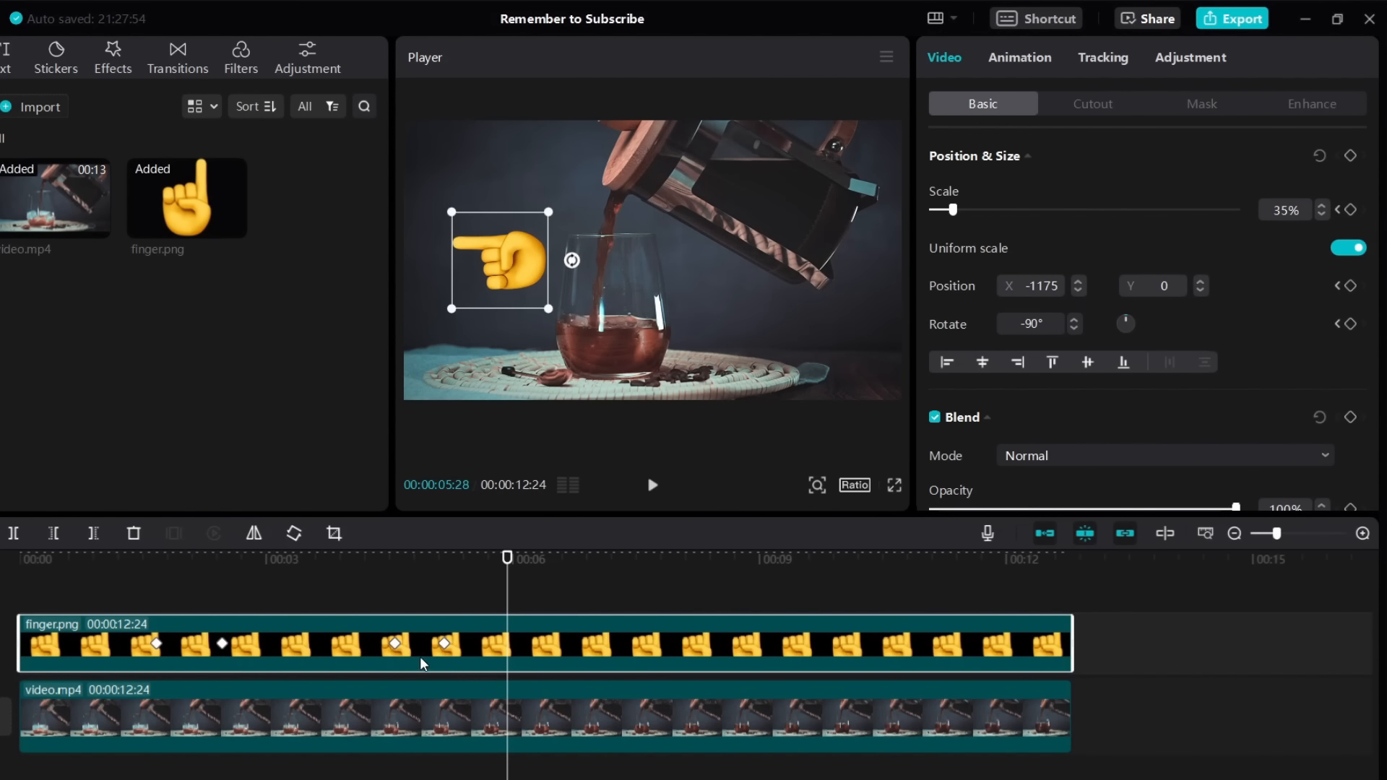
Switch repeatedly between the last two keyframes to examine how the finger image's scale, position and rotation differ
click(396, 643)
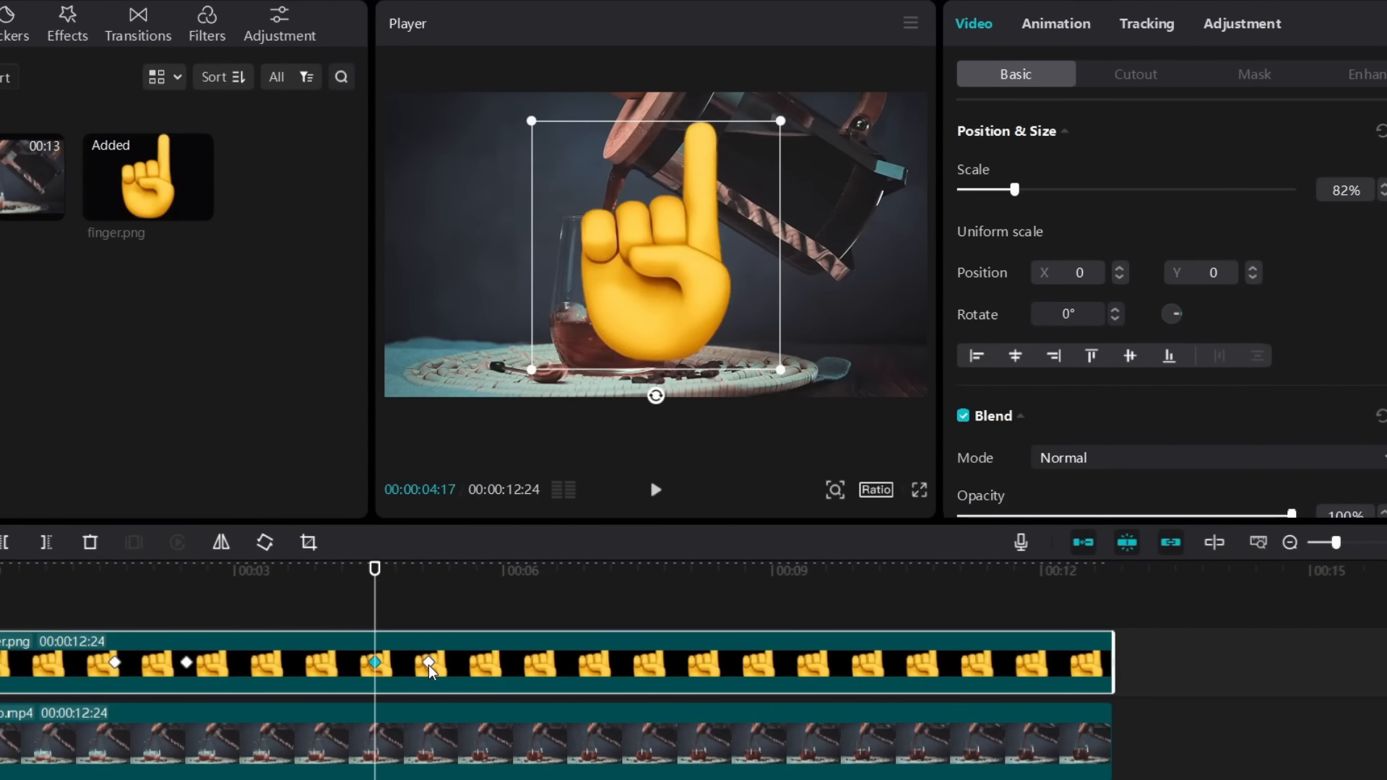
click(429, 663)
click(373, 662)
click(428, 663)
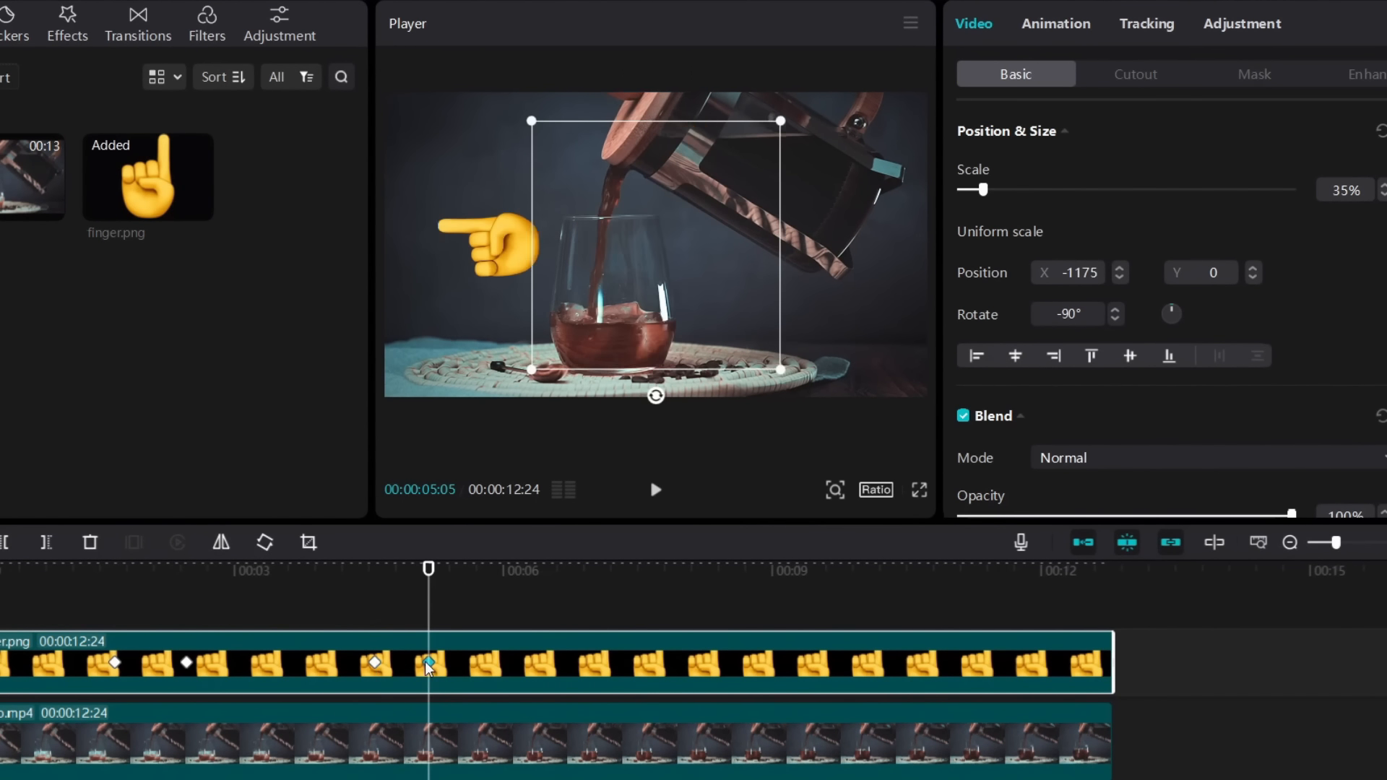
click(375, 662)
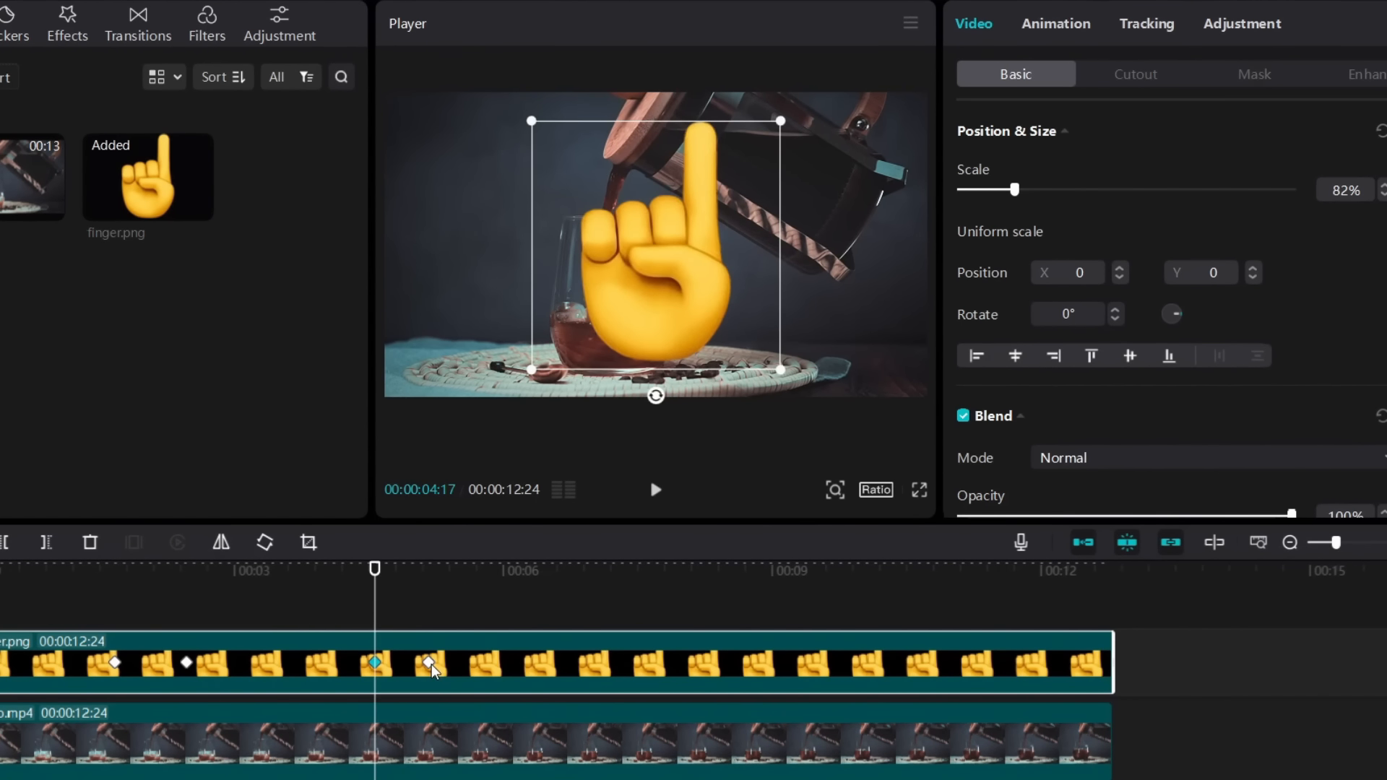
click(429, 664)
click(352, 682)
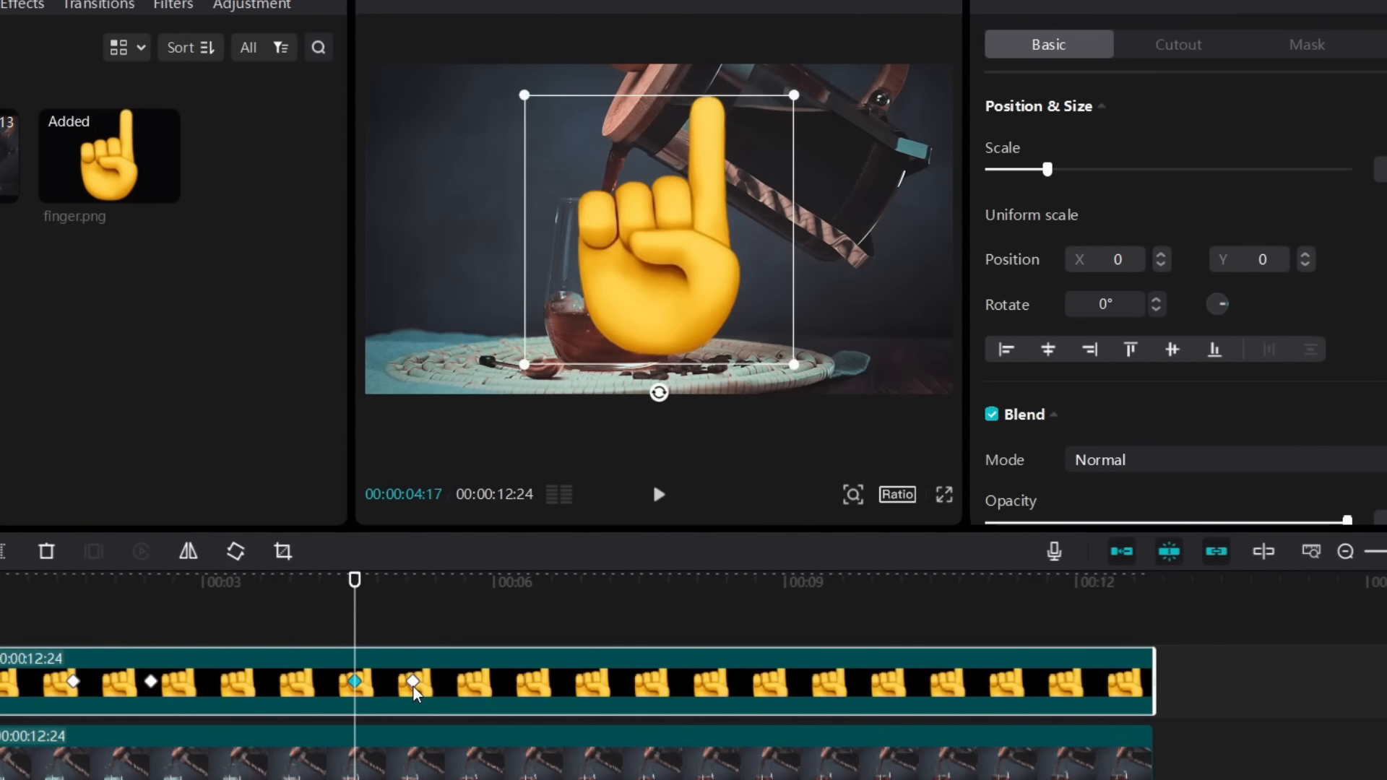
click(413, 683)
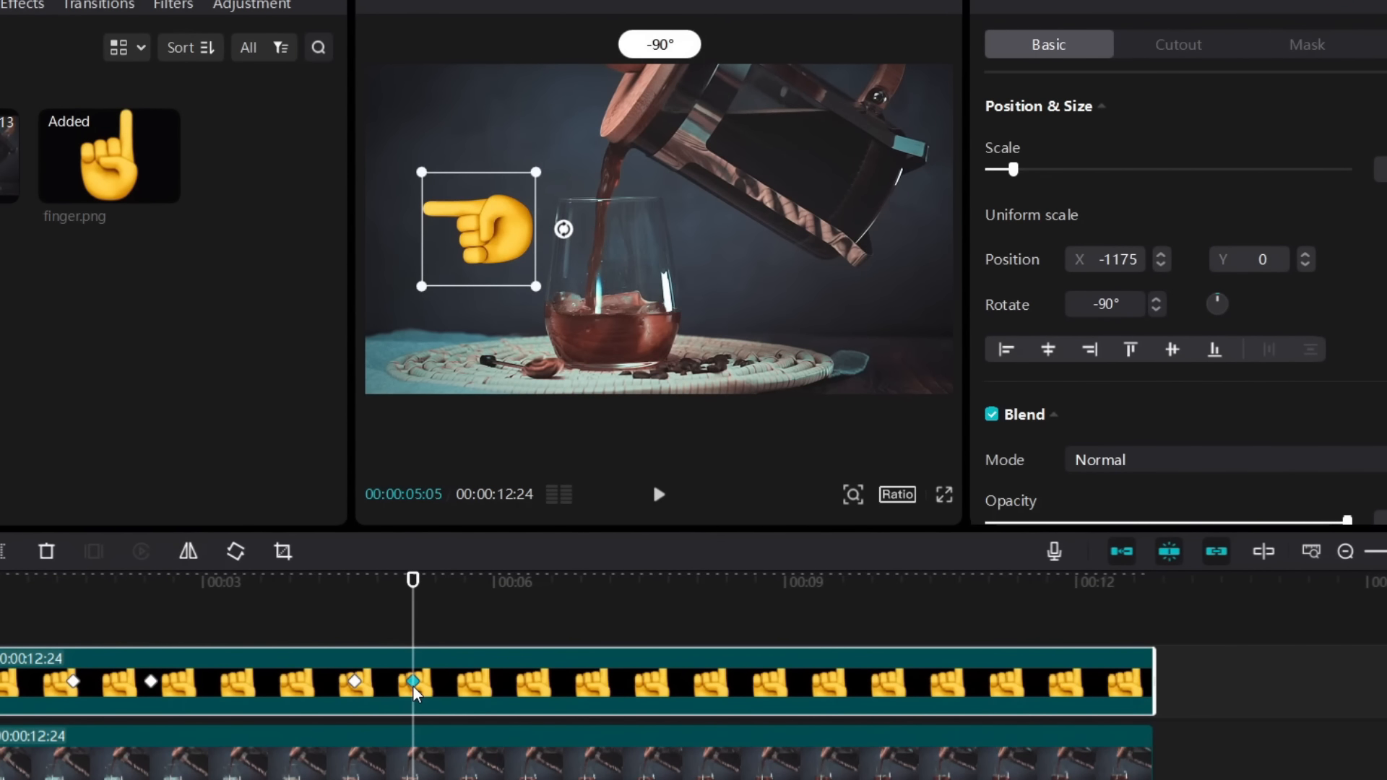
click(354, 681)
Move the finger image's last keyframe to 00:00:07:25 and play from 00:00:04:08 to review the slower transition
drag(411, 683, 673, 682)
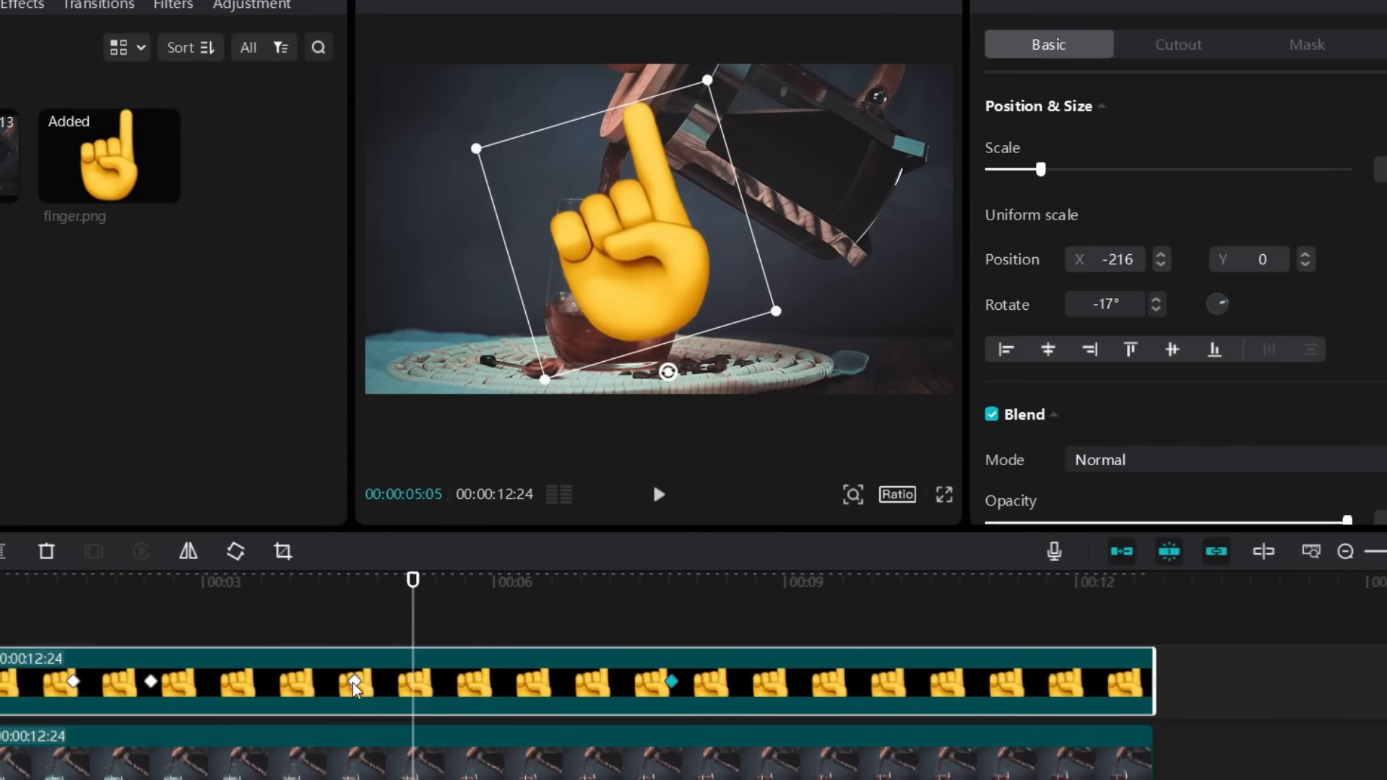
click(327, 637)
click(406, 692)
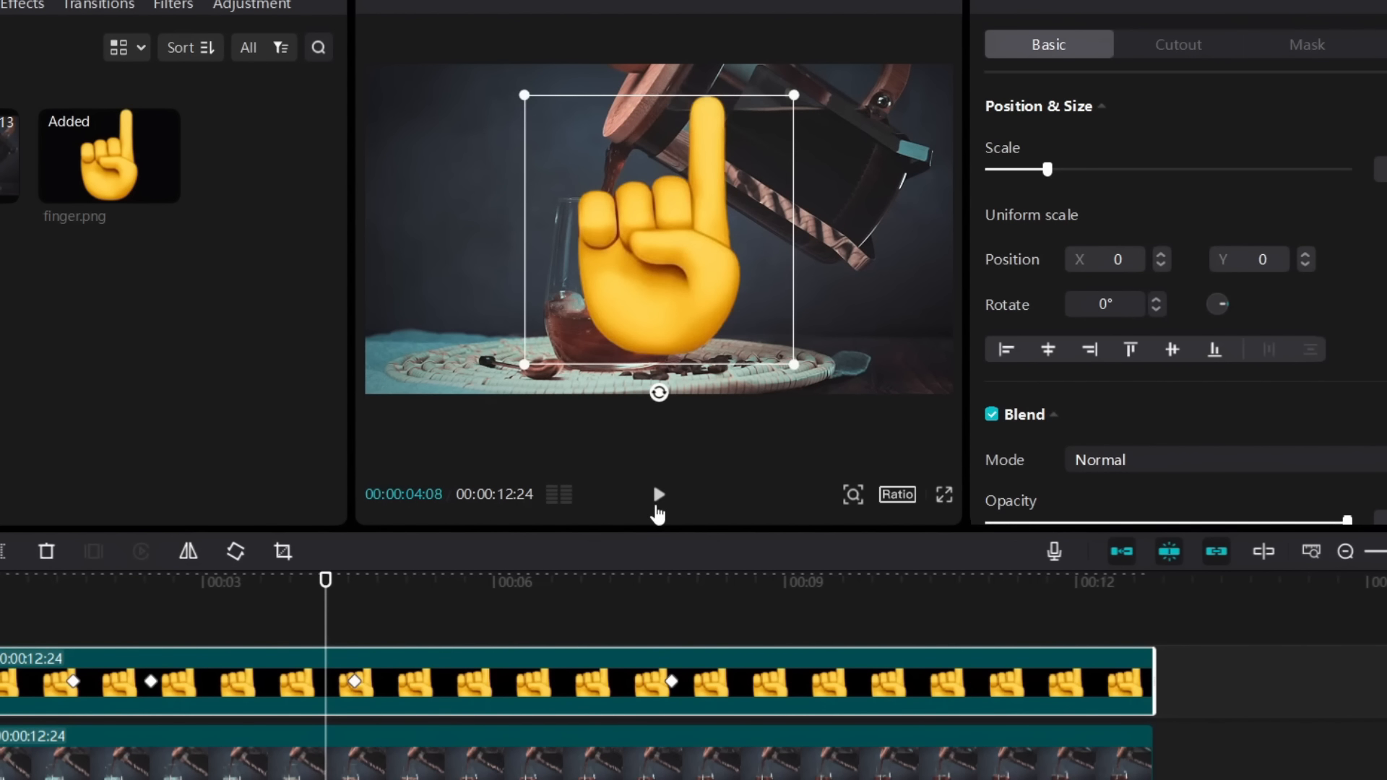
click(657, 506)
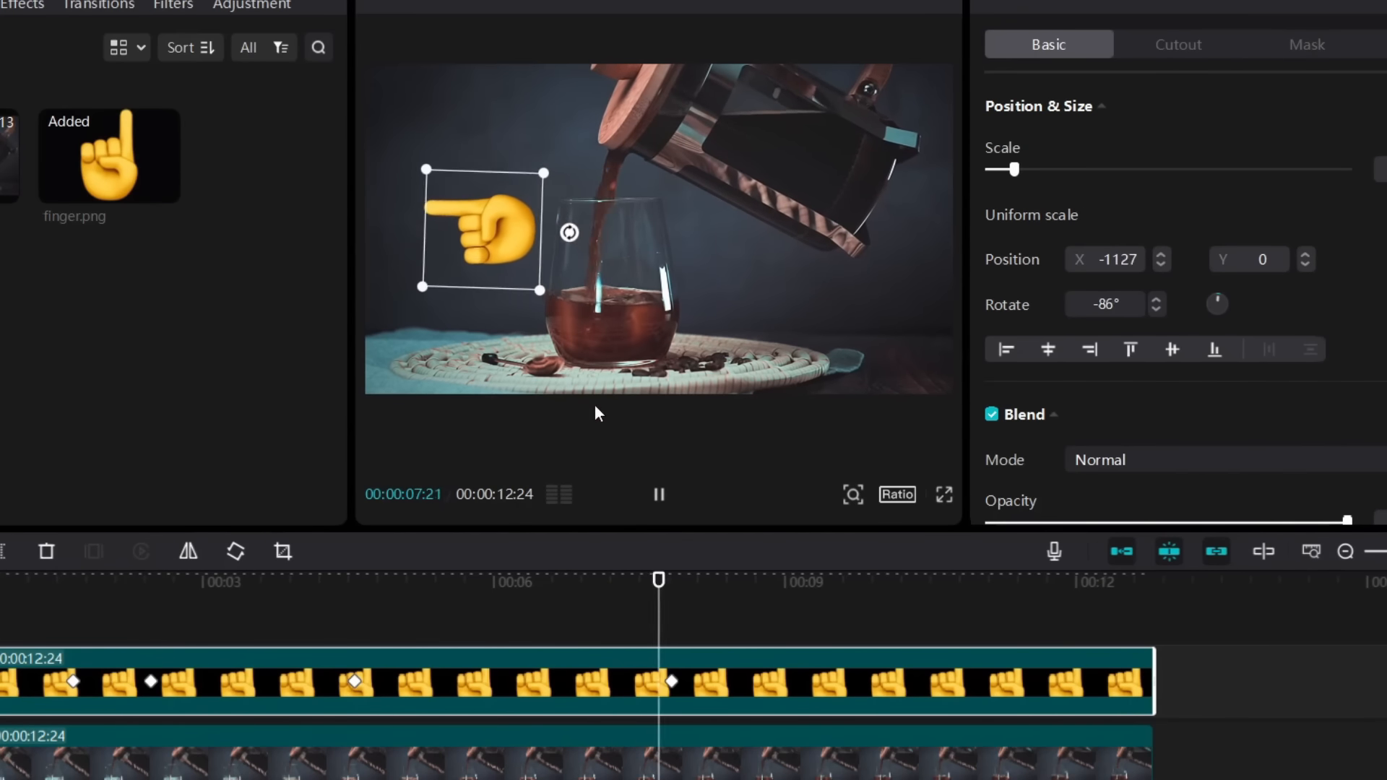
click(659, 501)
Move the finger image's last keyframe closer to the third one, to 00:00:05:10, and check the image there
click(355, 681)
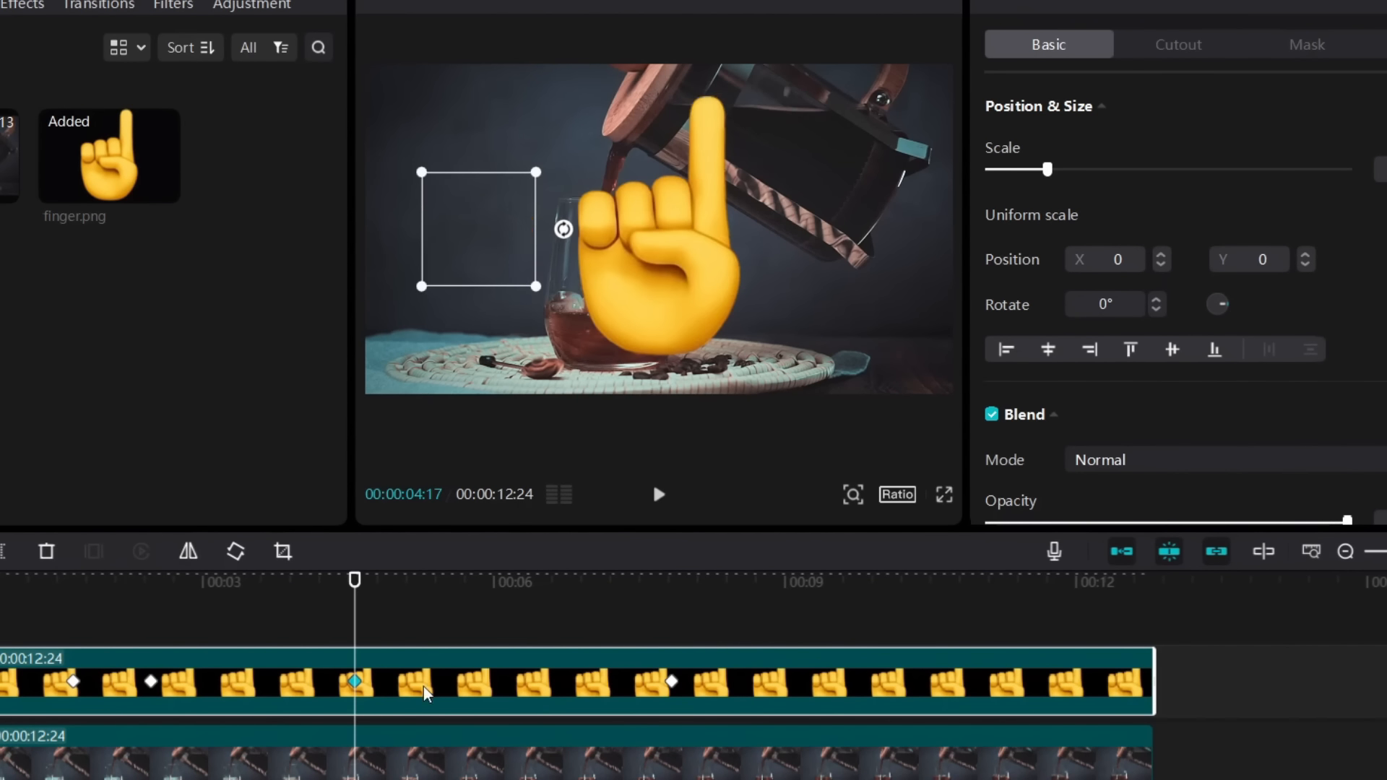
click(671, 684)
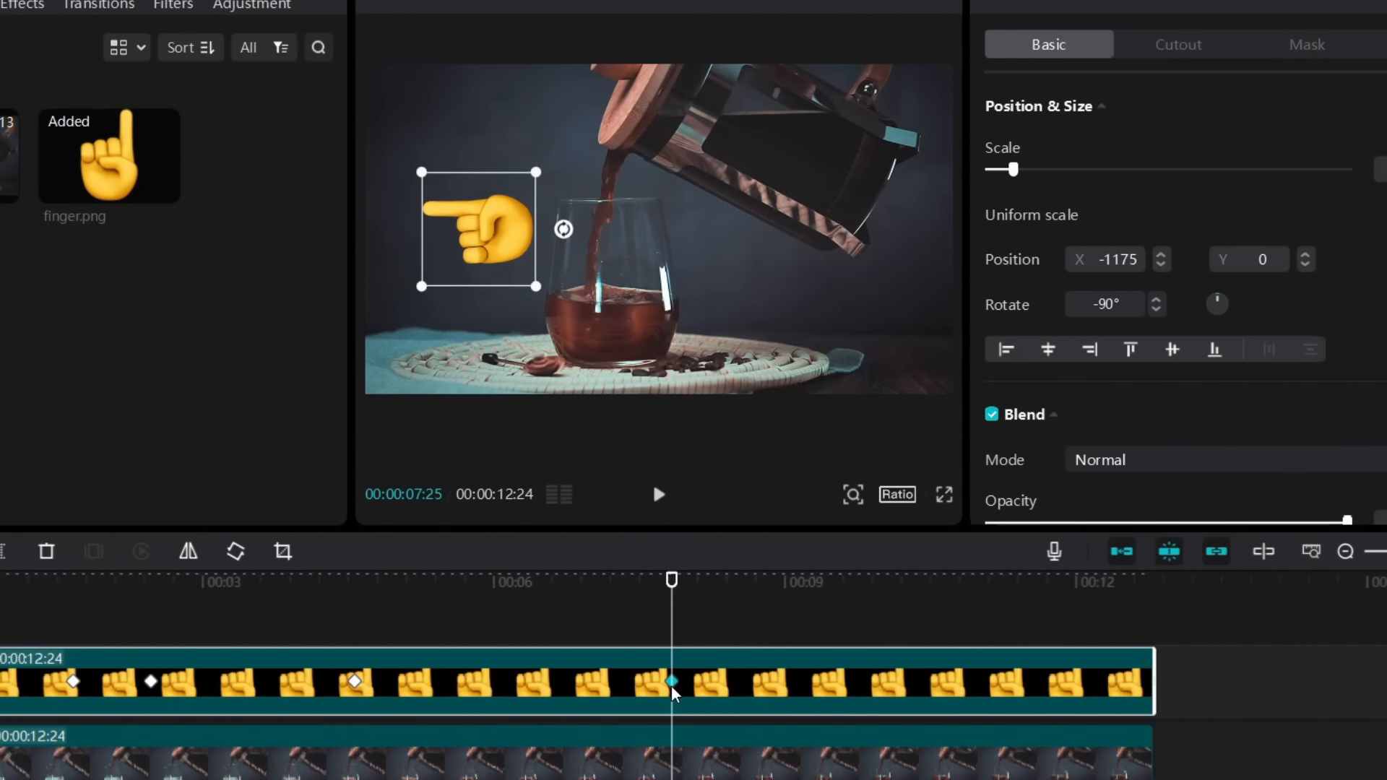
drag(671, 684, 492, 682)
click(355, 682)
click(429, 682)
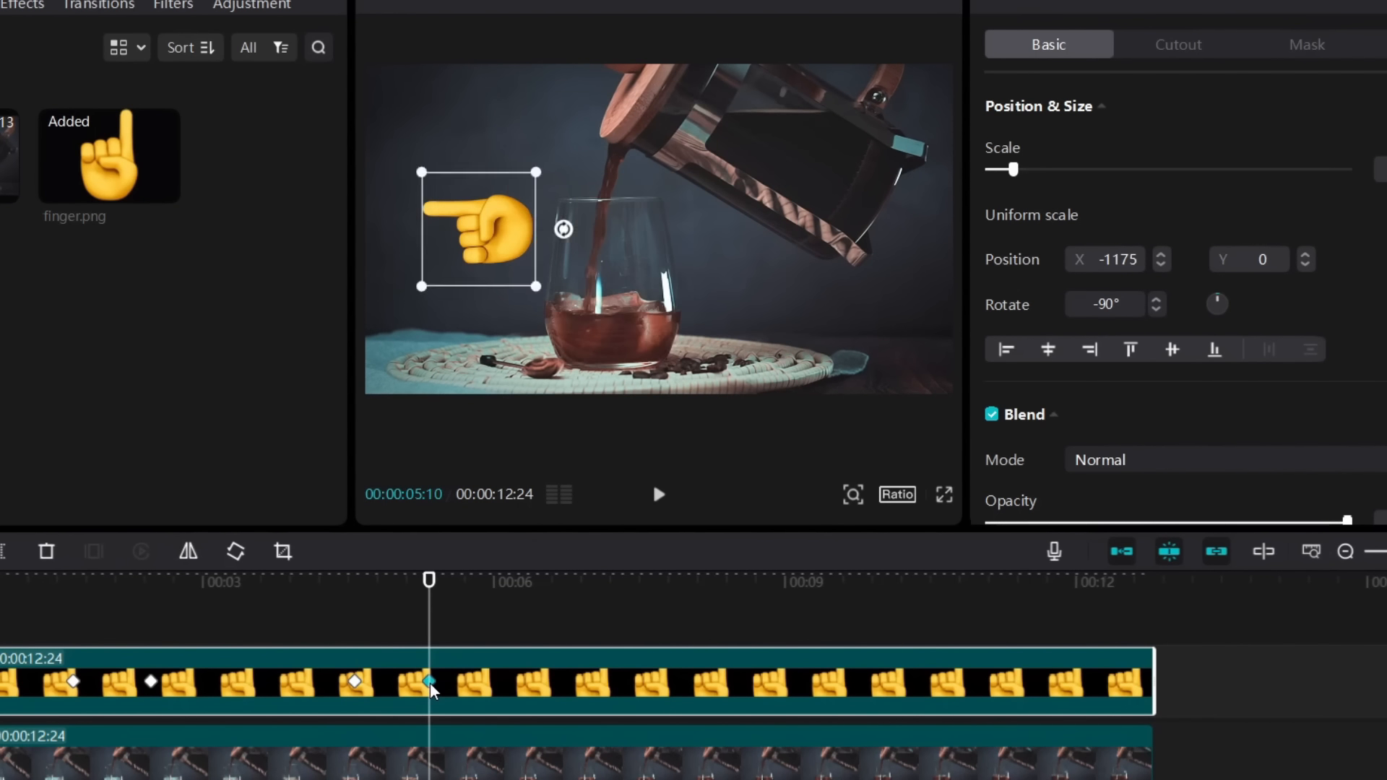
Play the finger image's transition between its last two keyframes from 00:00:04:09
click(329, 620)
click(436, 683)
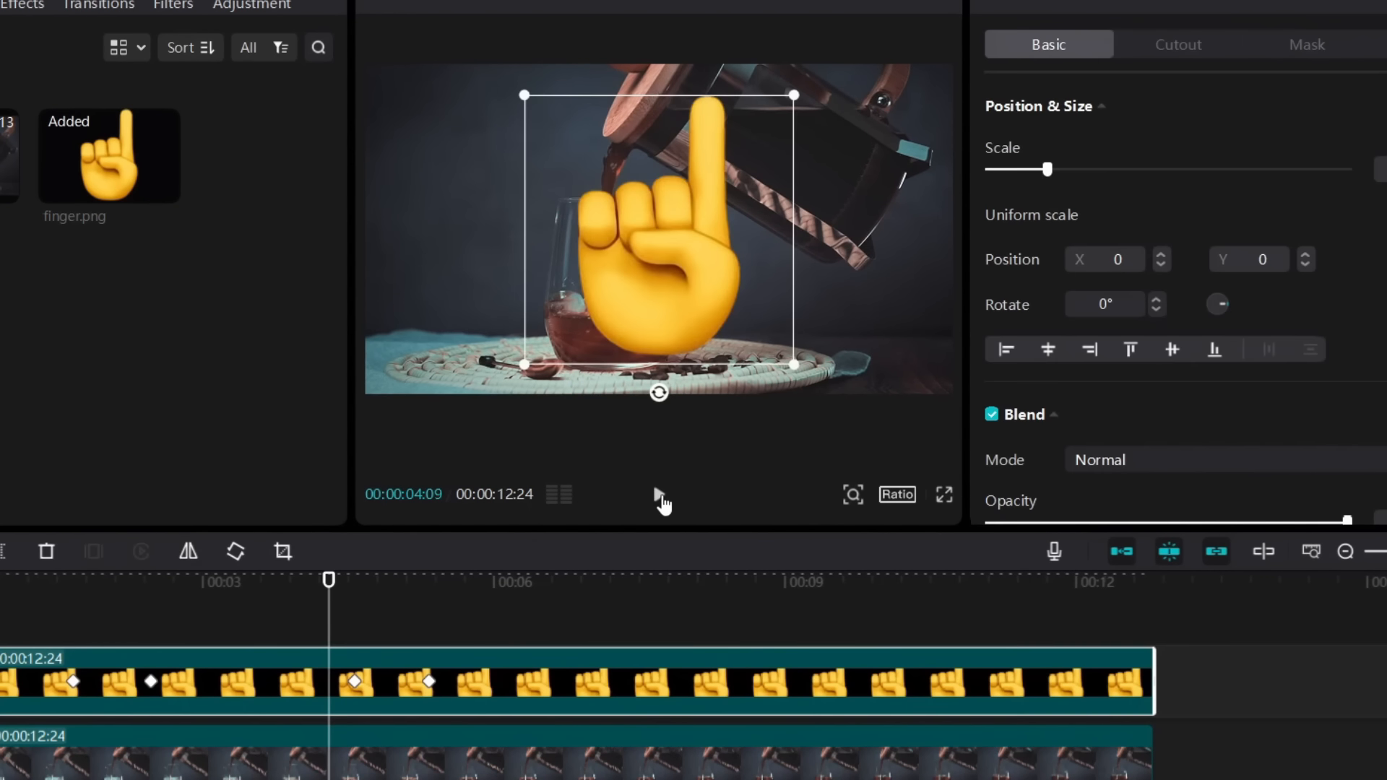
click(660, 497)
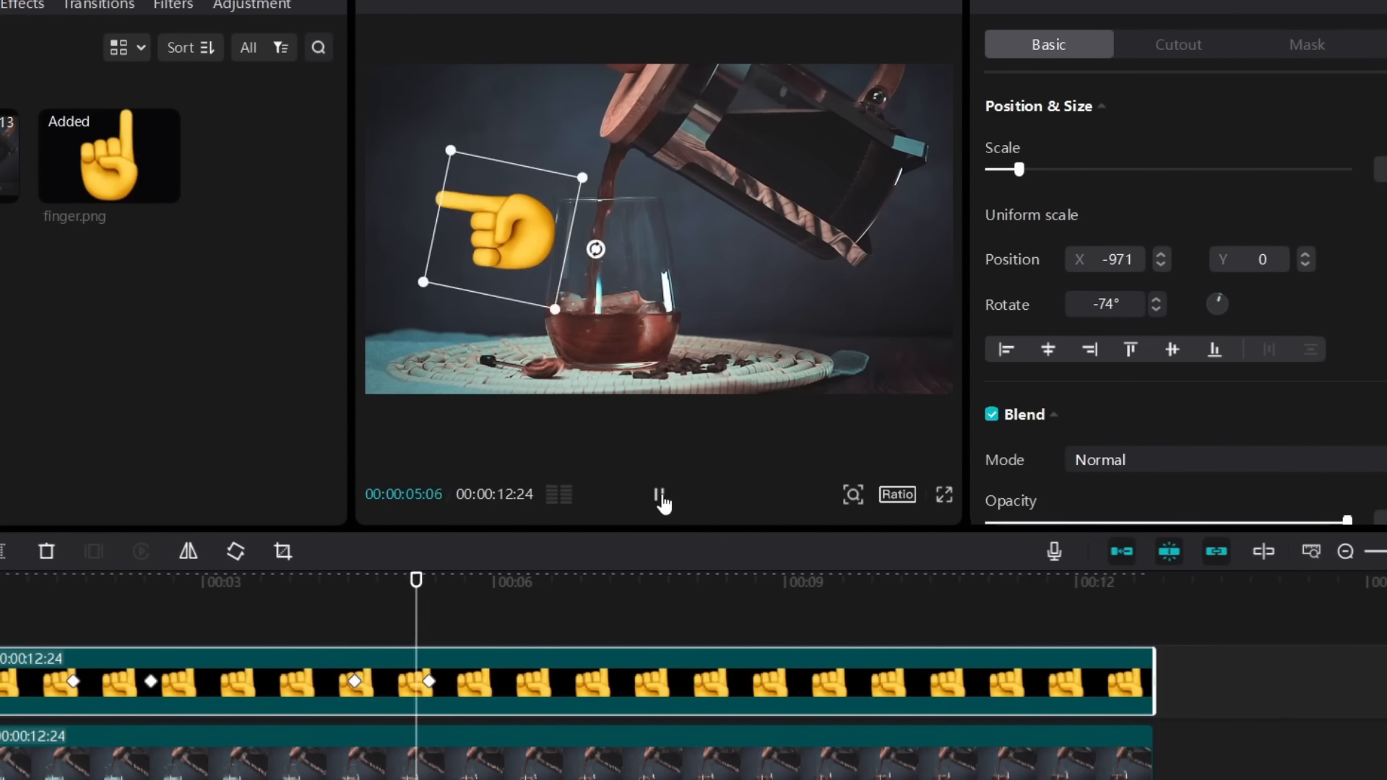
click(660, 497)
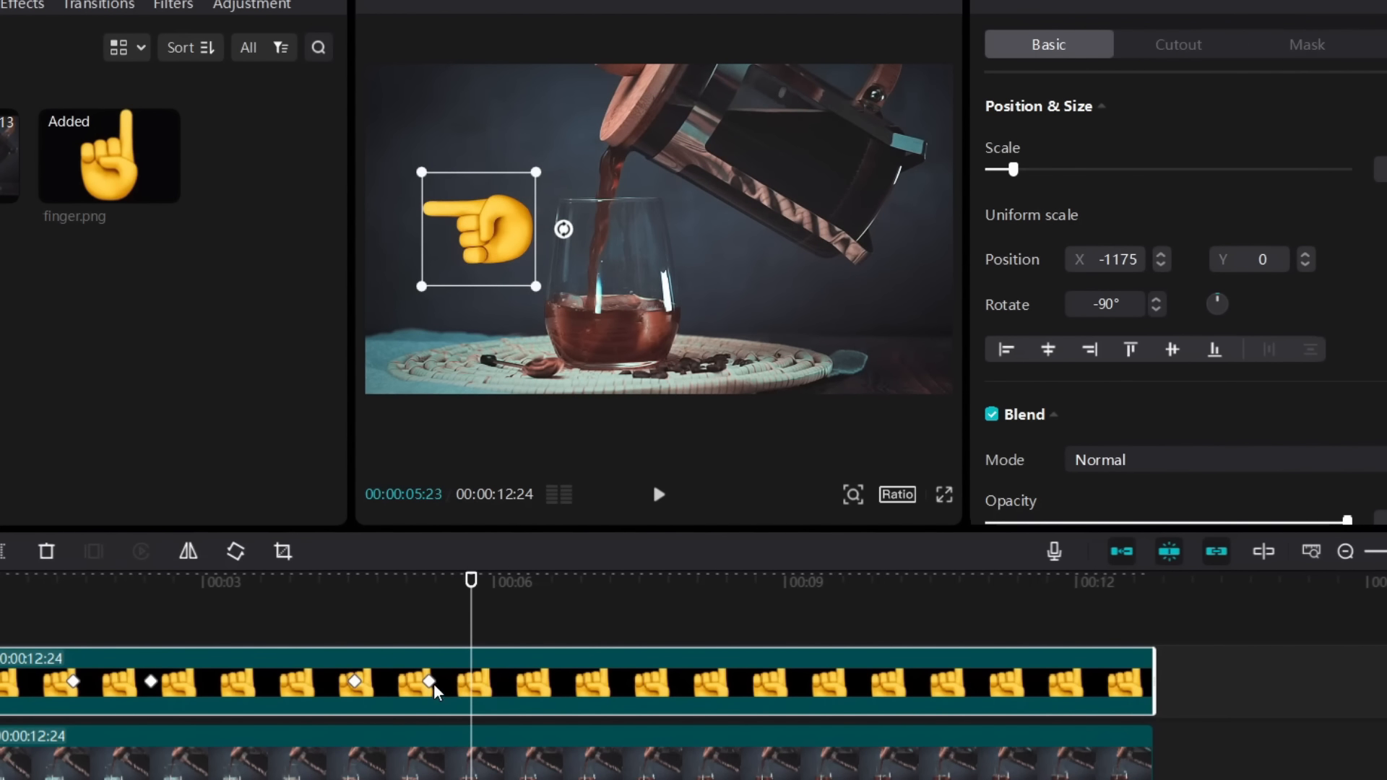
Move the finger image's last keyframe closer to the third one, to about 00:00:04:26, and replay the transition from 00:00:04:12
click(429, 683)
click(338, 619)
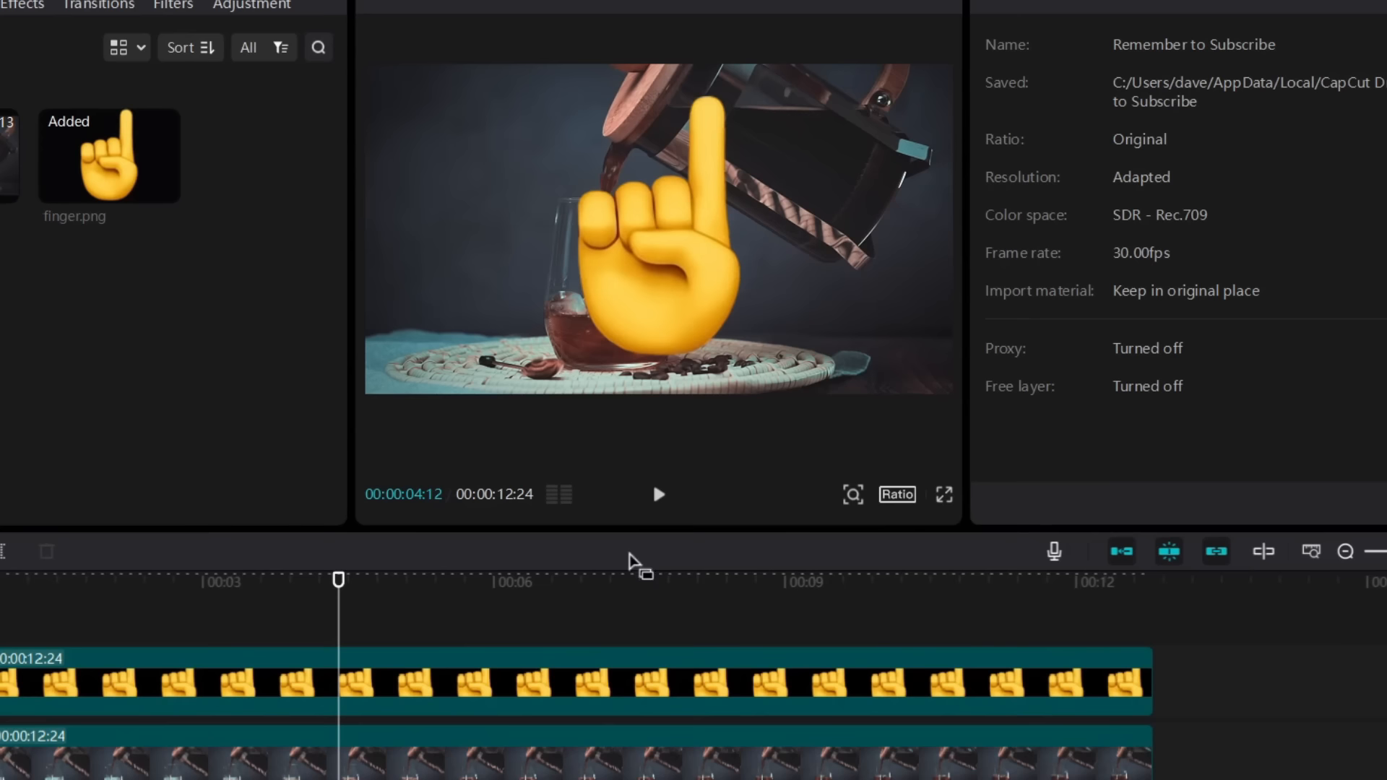
click(658, 497)
click(659, 497)
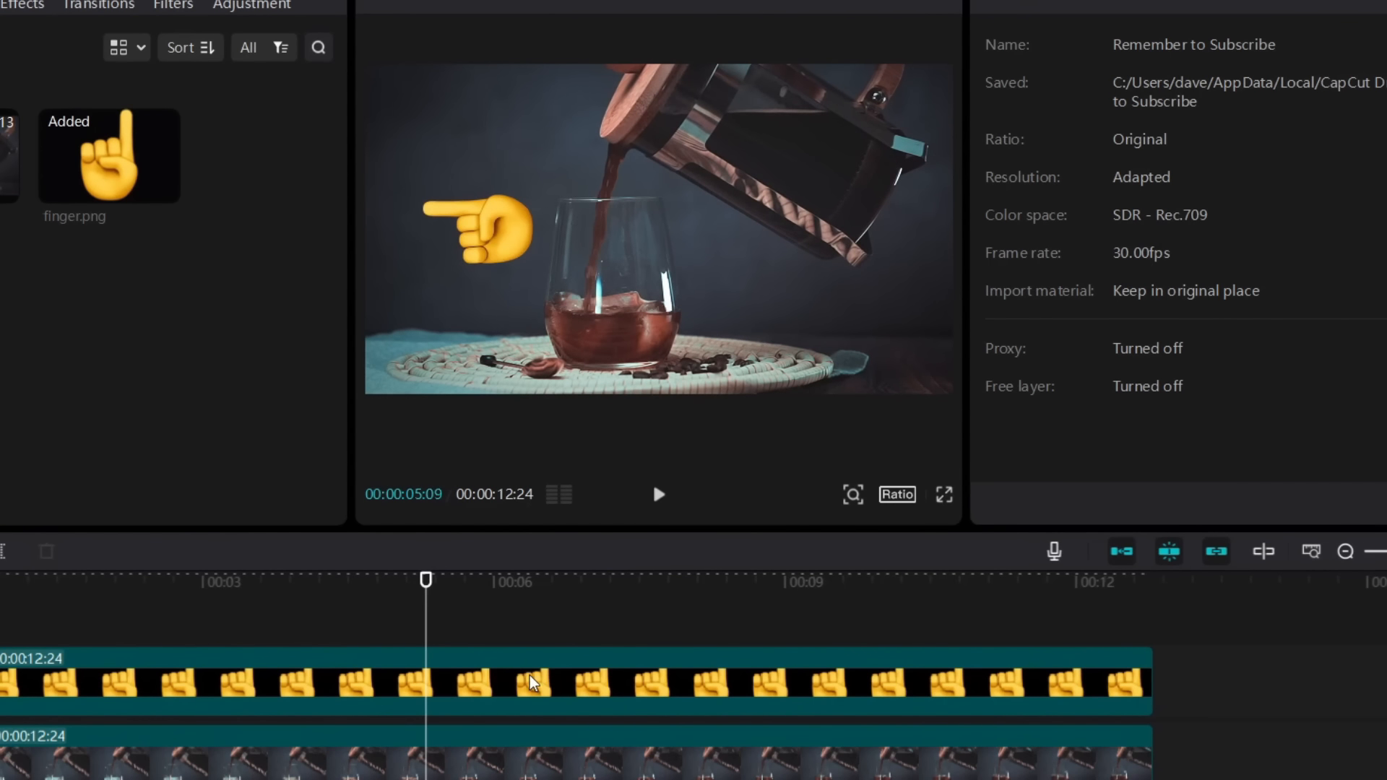
click(409, 700)
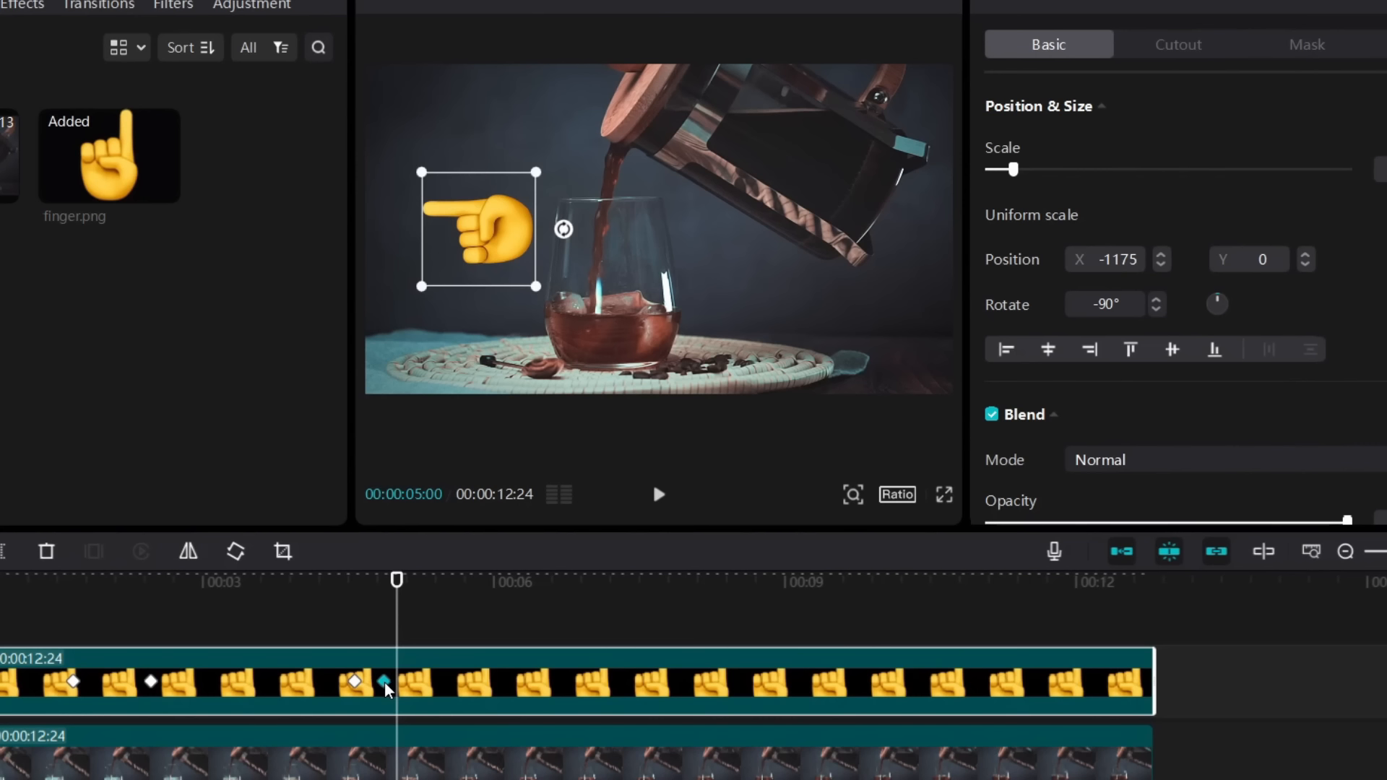
click(381, 682)
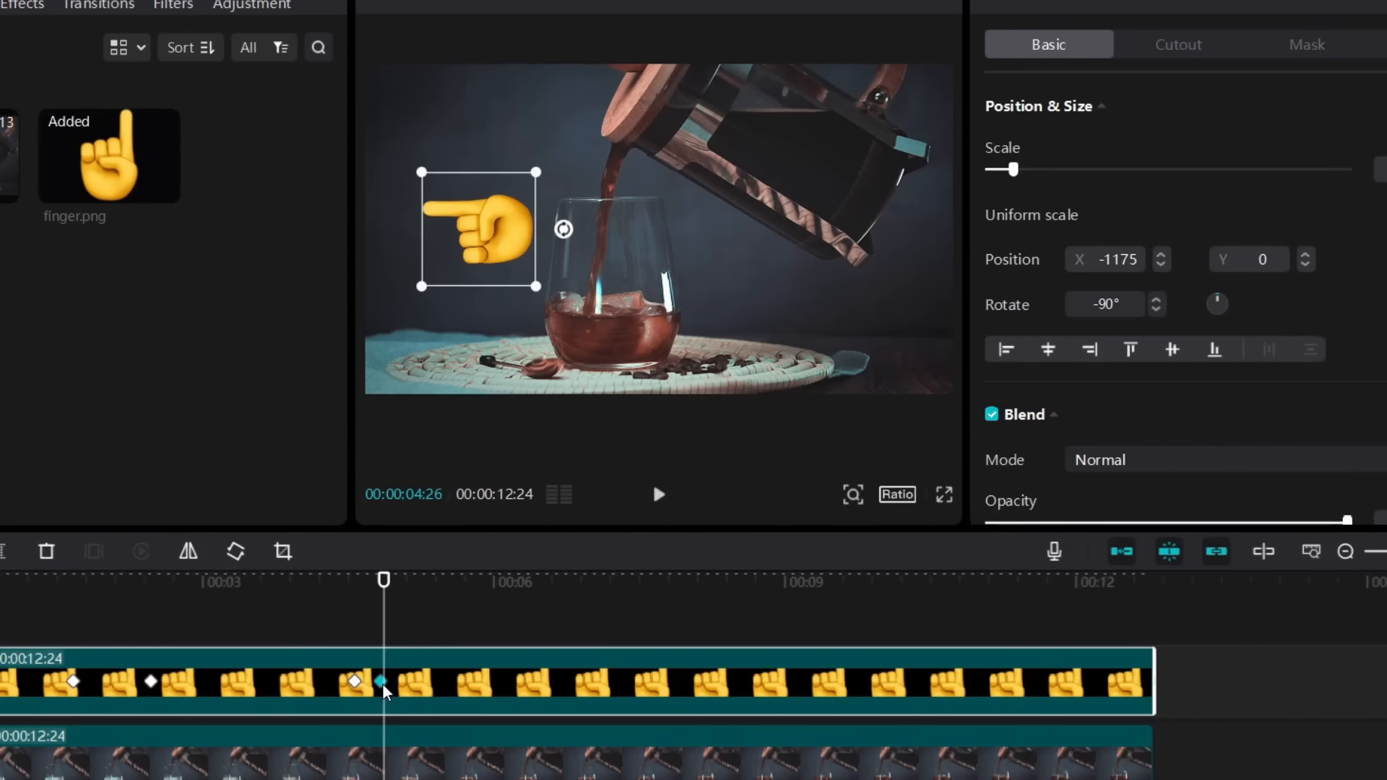
Move the finger image's last keyframe far from the third one, to just before the 00:09 mark, and play the transition
drag(383, 684, 713, 687)
click(625, 685)
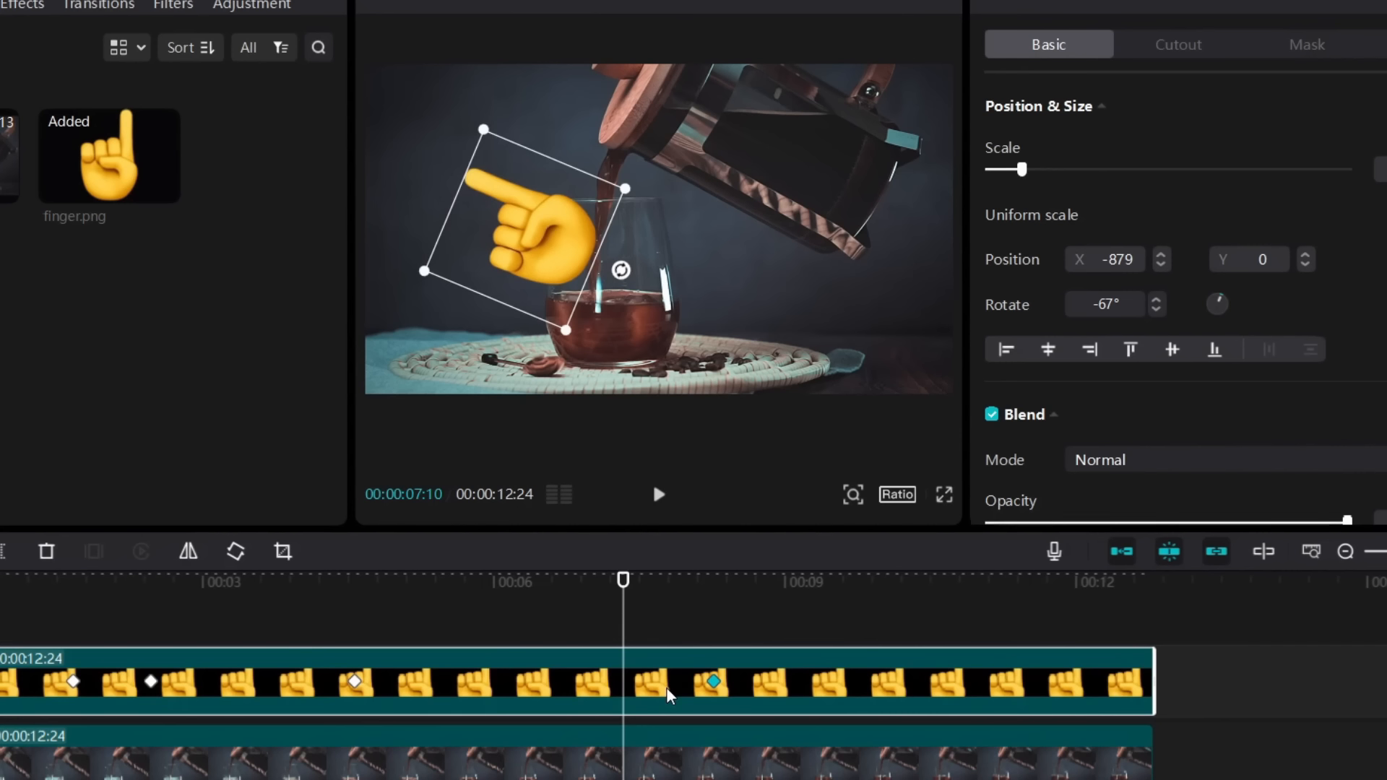
click(713, 683)
drag(713, 683, 760, 690)
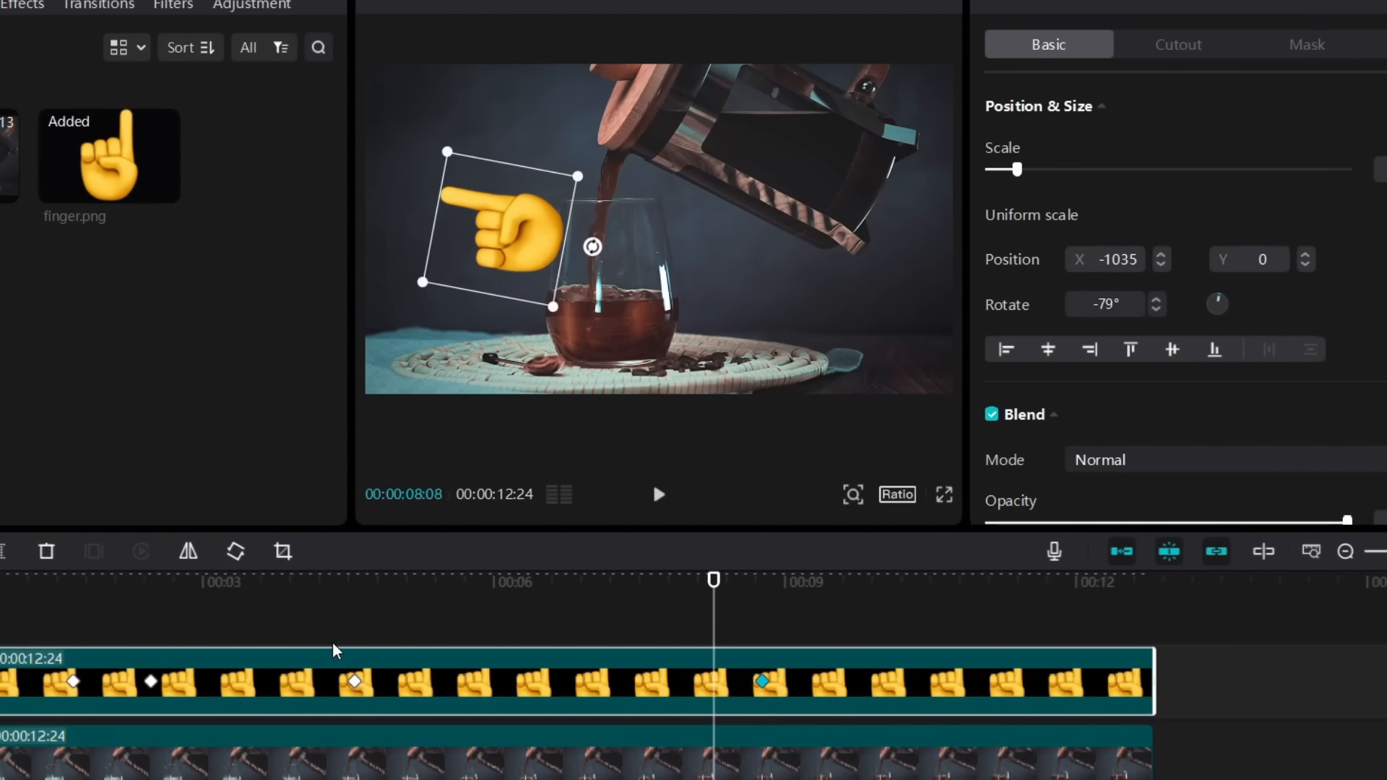
click(332, 642)
click(654, 507)
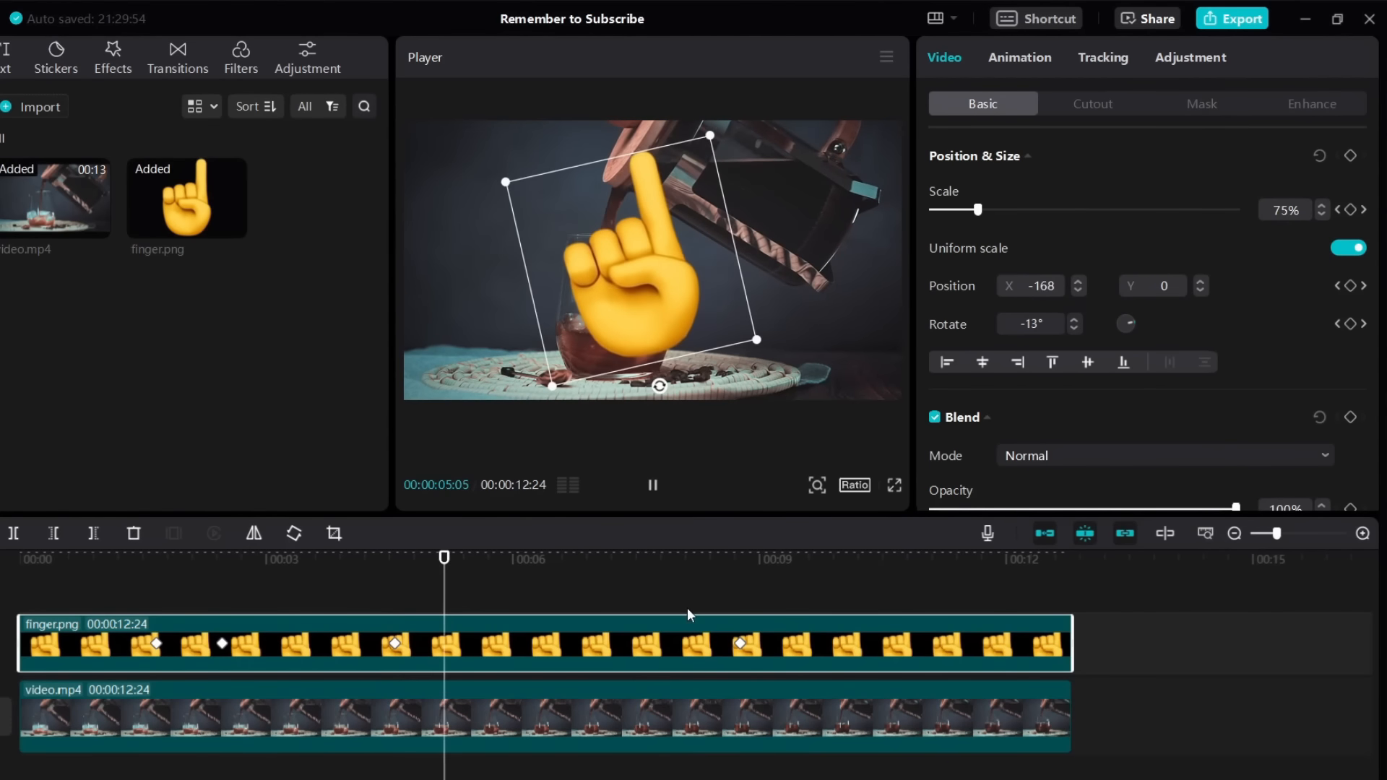
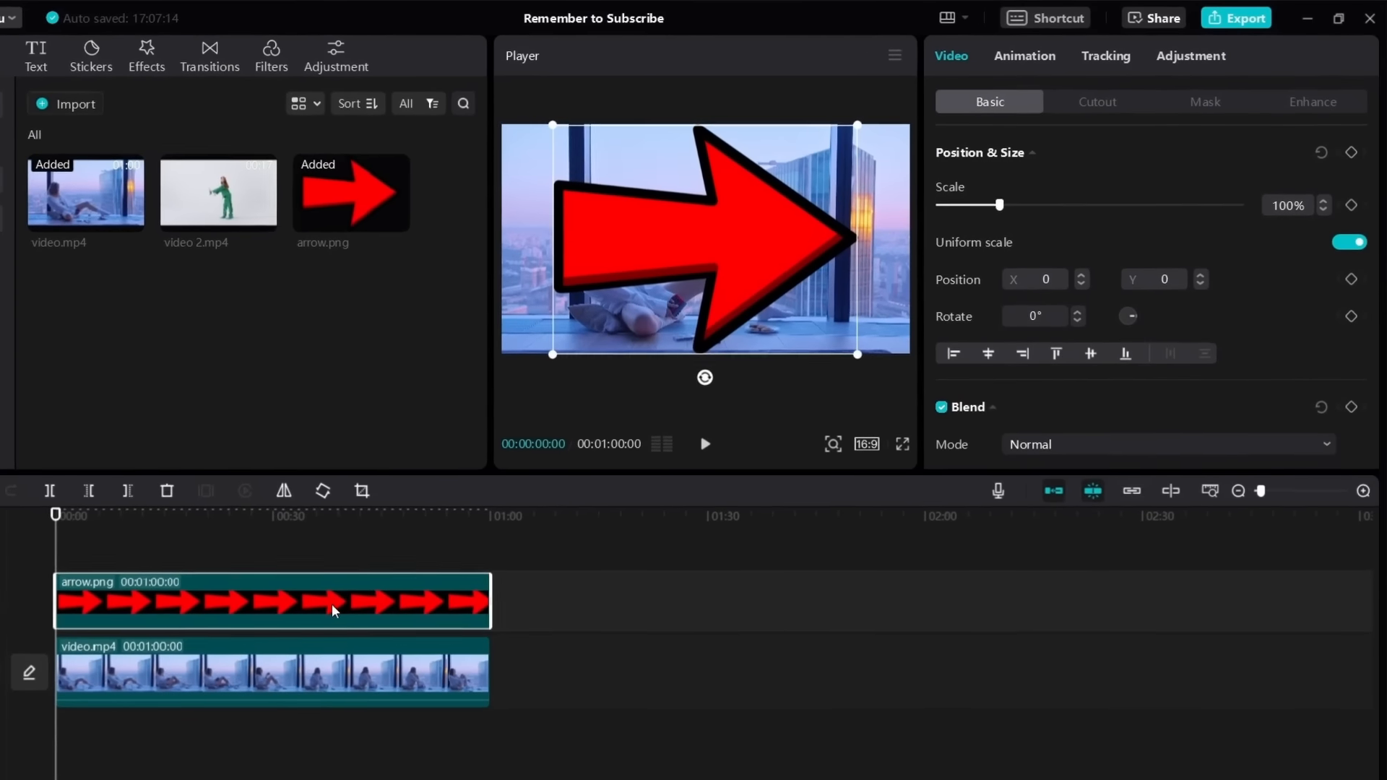
Scale the arrow overlay down to 24% at X 0, Y 349 and add a Position & Size keyframe at 00:00:04:07
drag(858, 124, 695, 200)
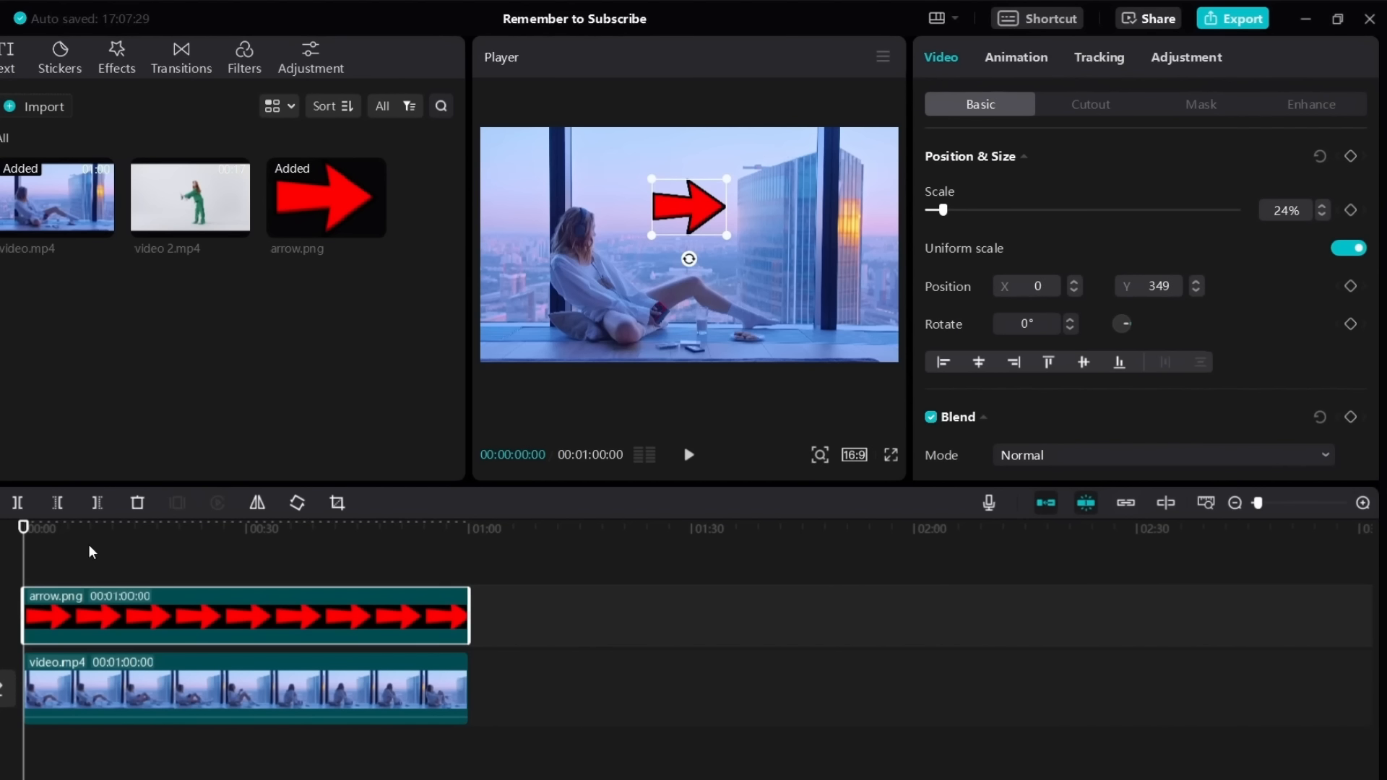
mouse_move(49, 528)
mouse_down()
mouse_move(21, 531)
mouse_move(54, 534)
mouse_up()
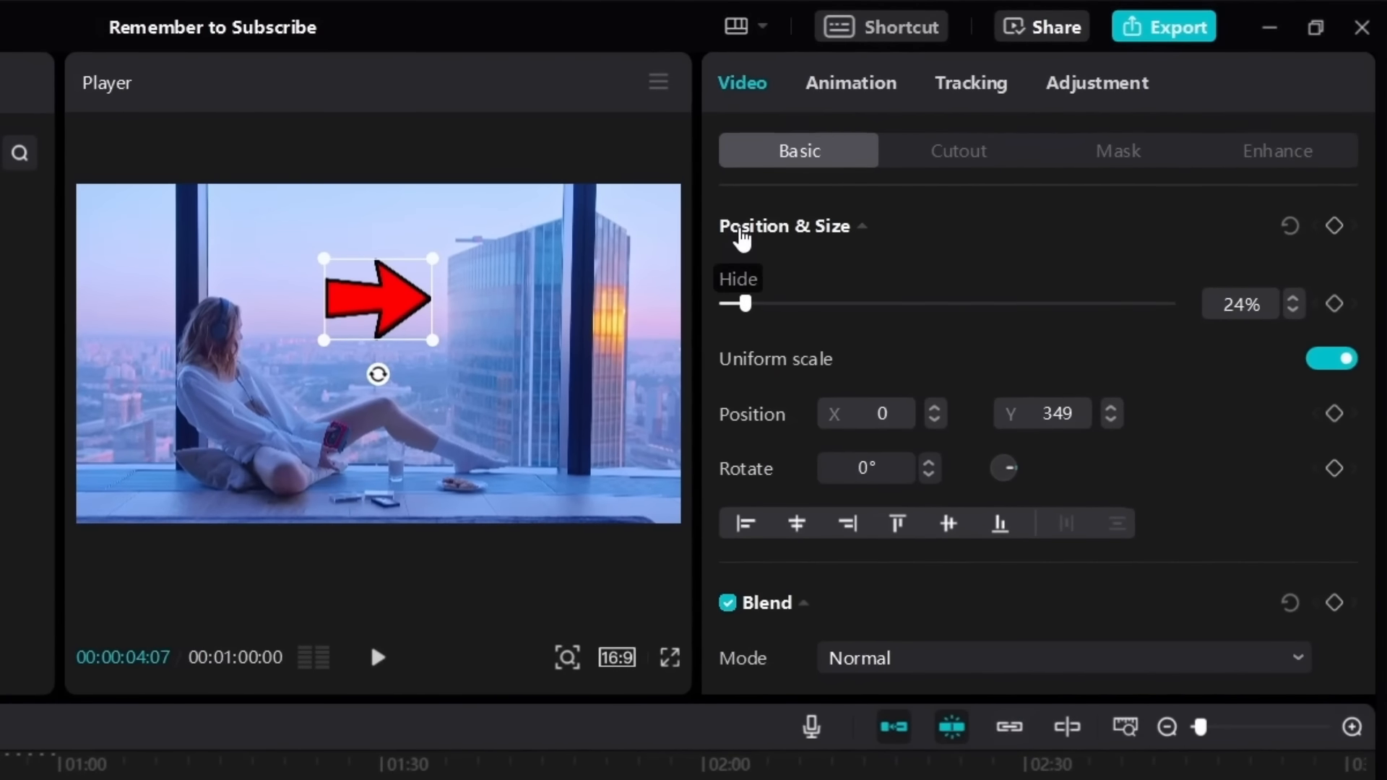
click(1334, 227)
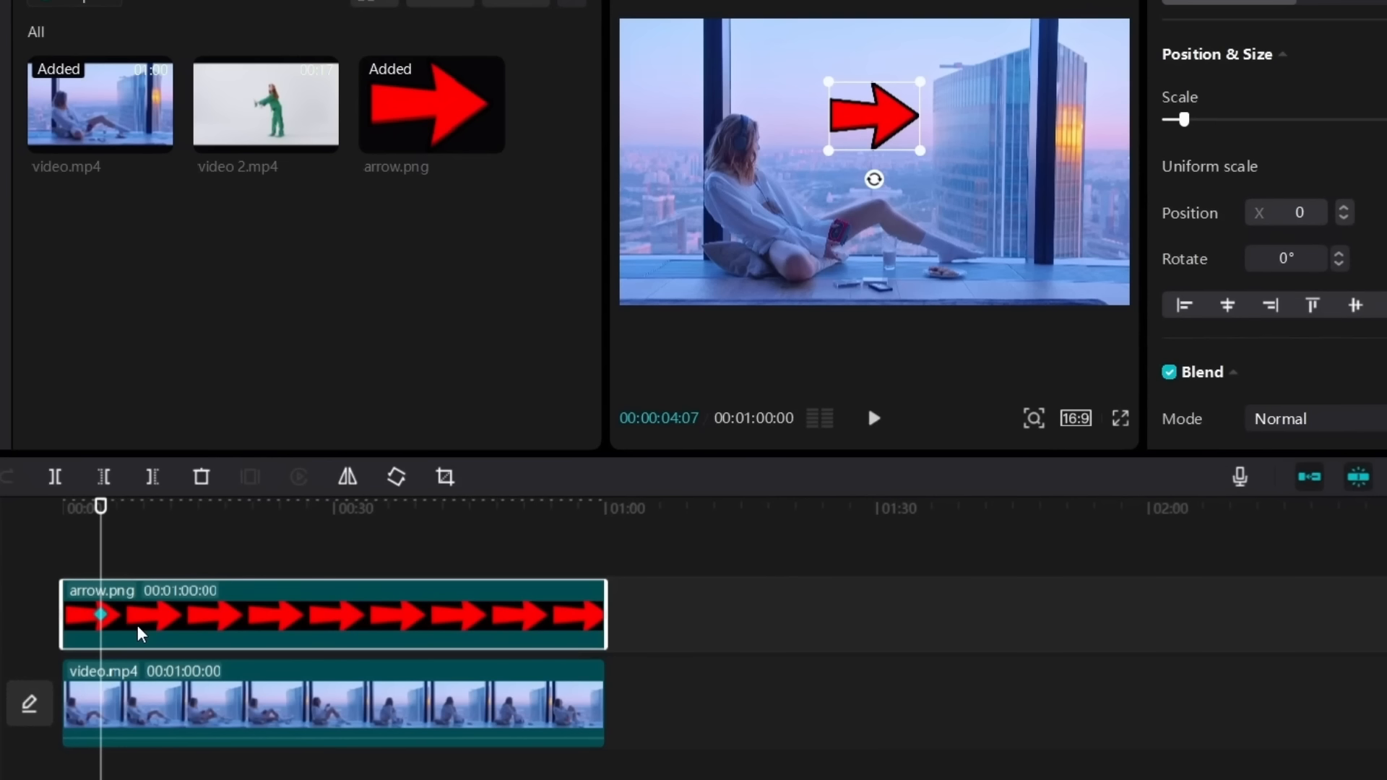
Reposition the arrow to X -1468, Y 579 at 00:00:10:08 to create its second keyframe
click(152, 522)
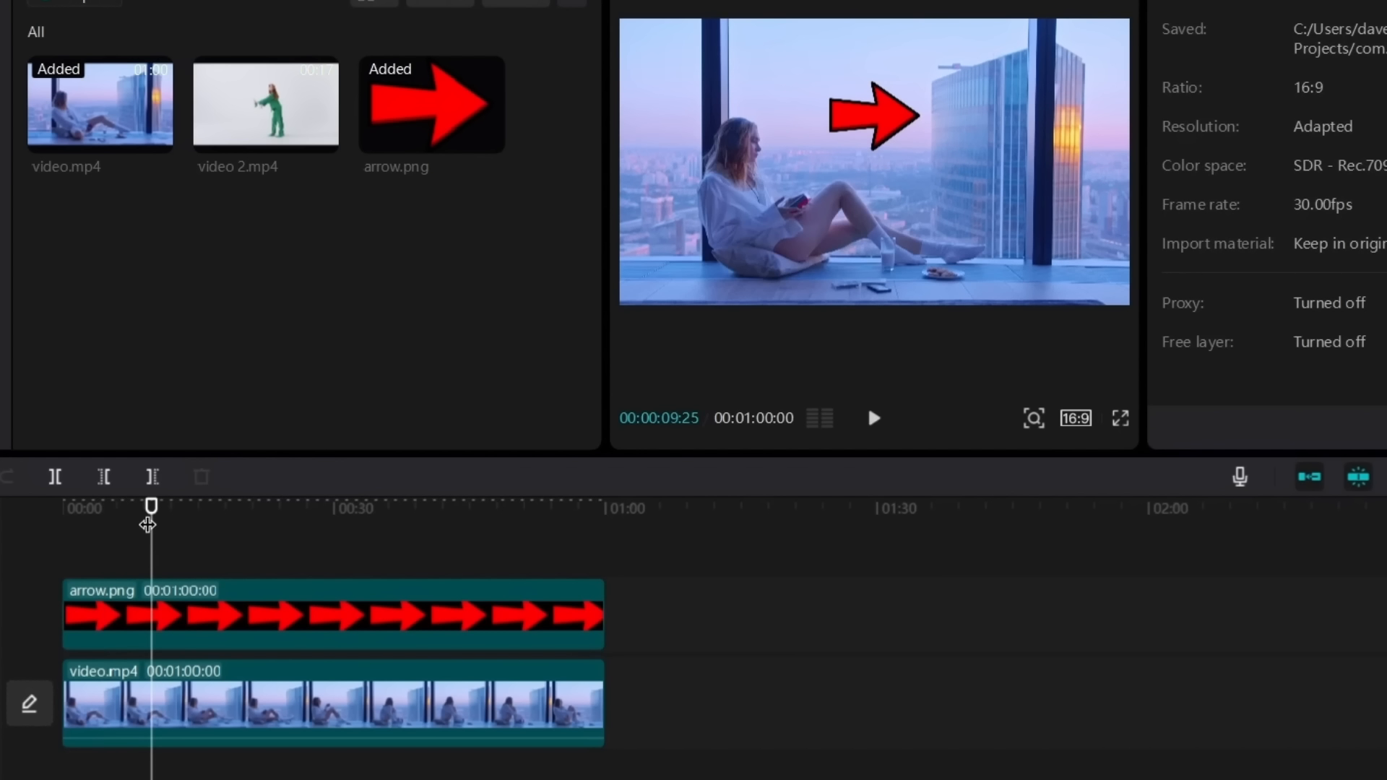
drag(153, 524, 155, 526)
click(214, 641)
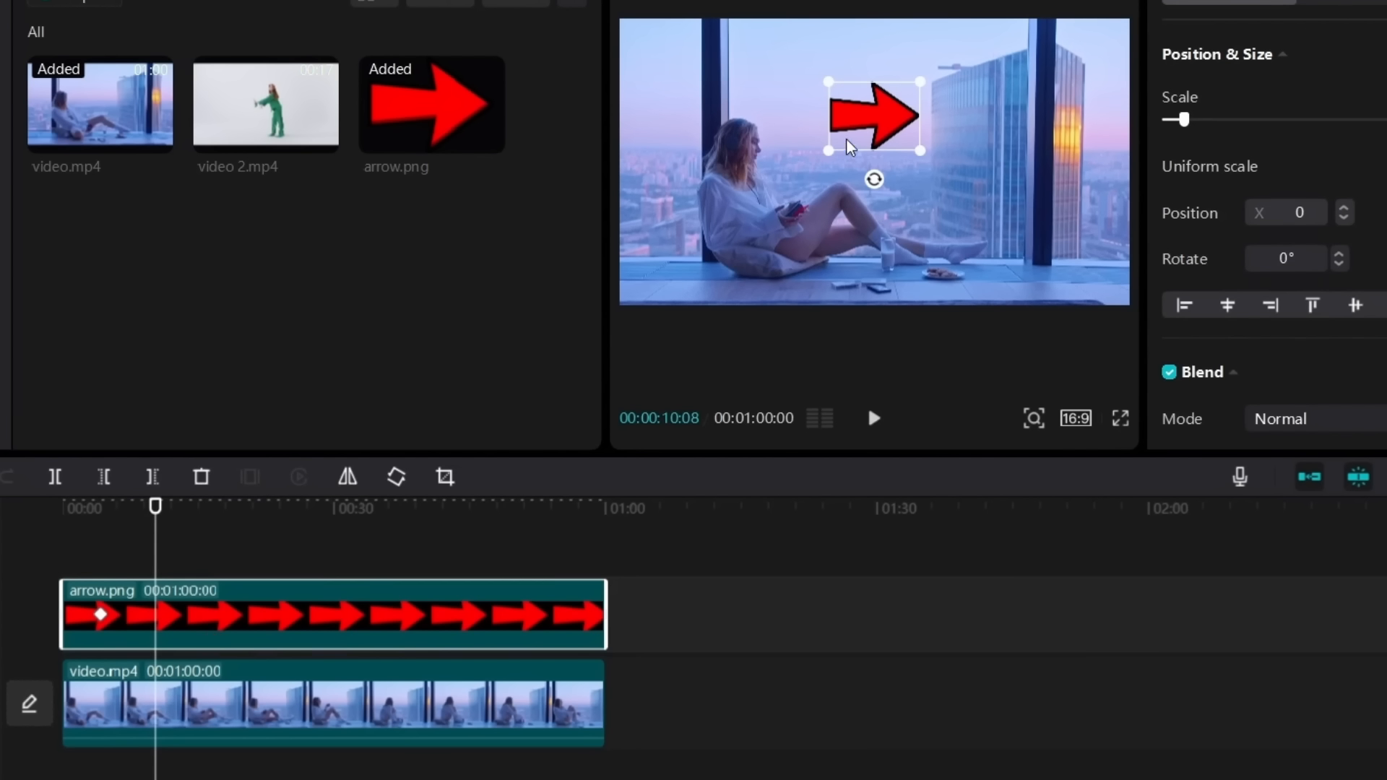
drag(868, 124, 672, 94)
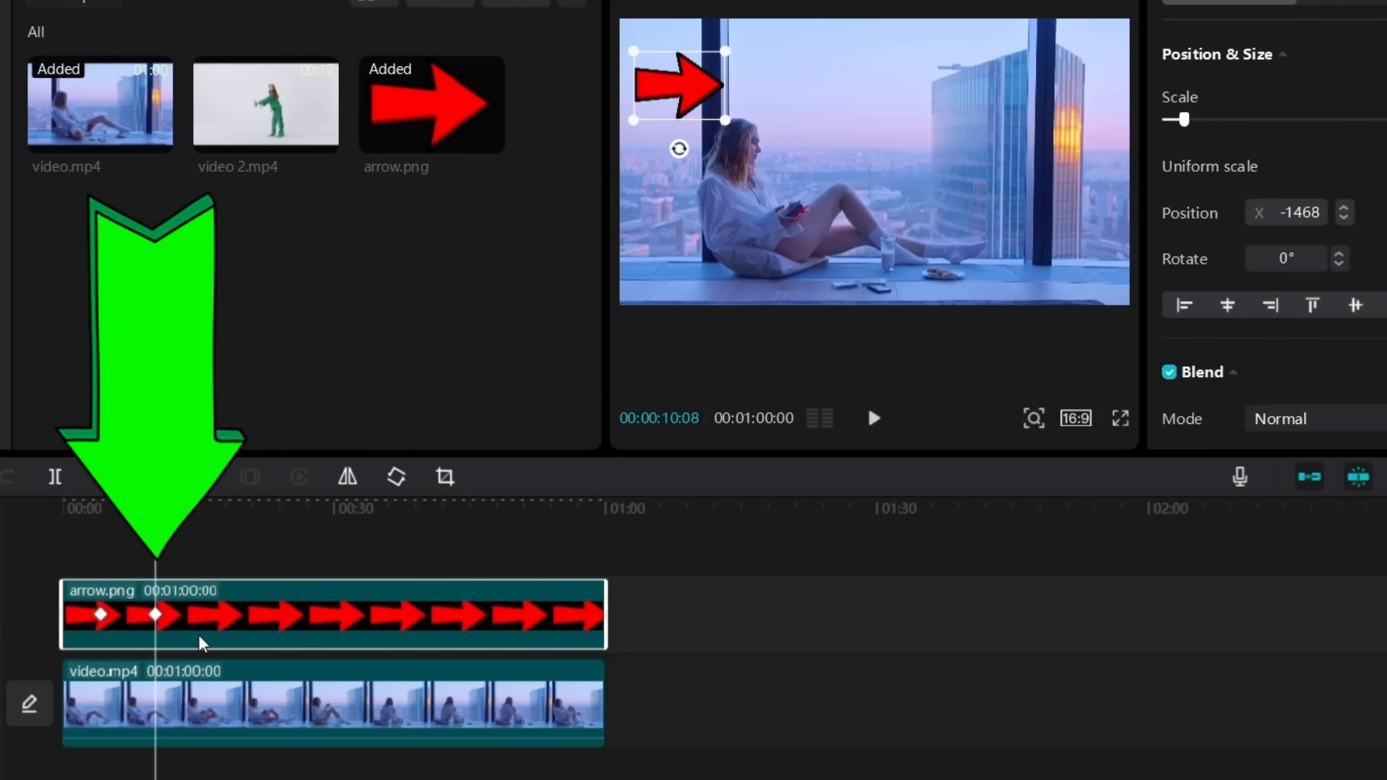
Play the arrow's keyframed movement from 00:00:02:15
click(87, 565)
click(213, 629)
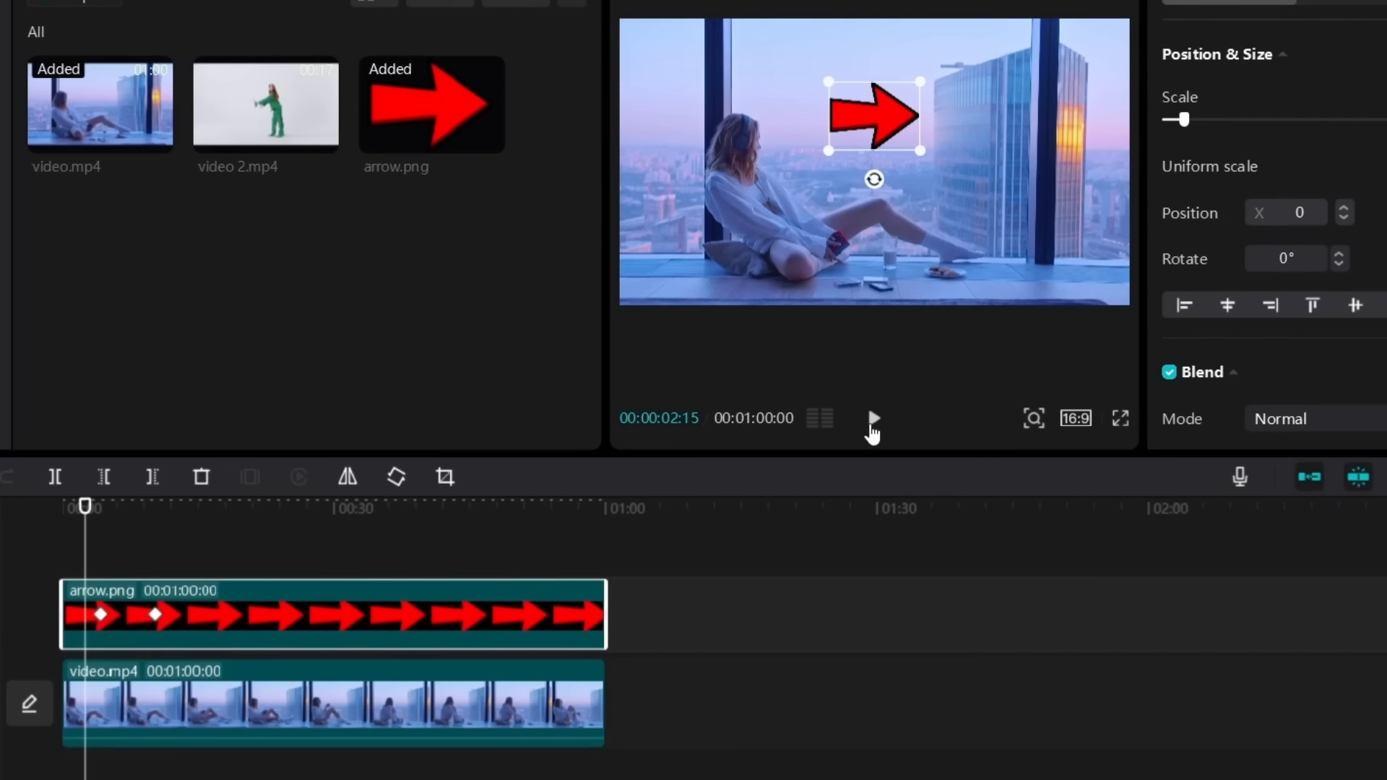
click(873, 420)
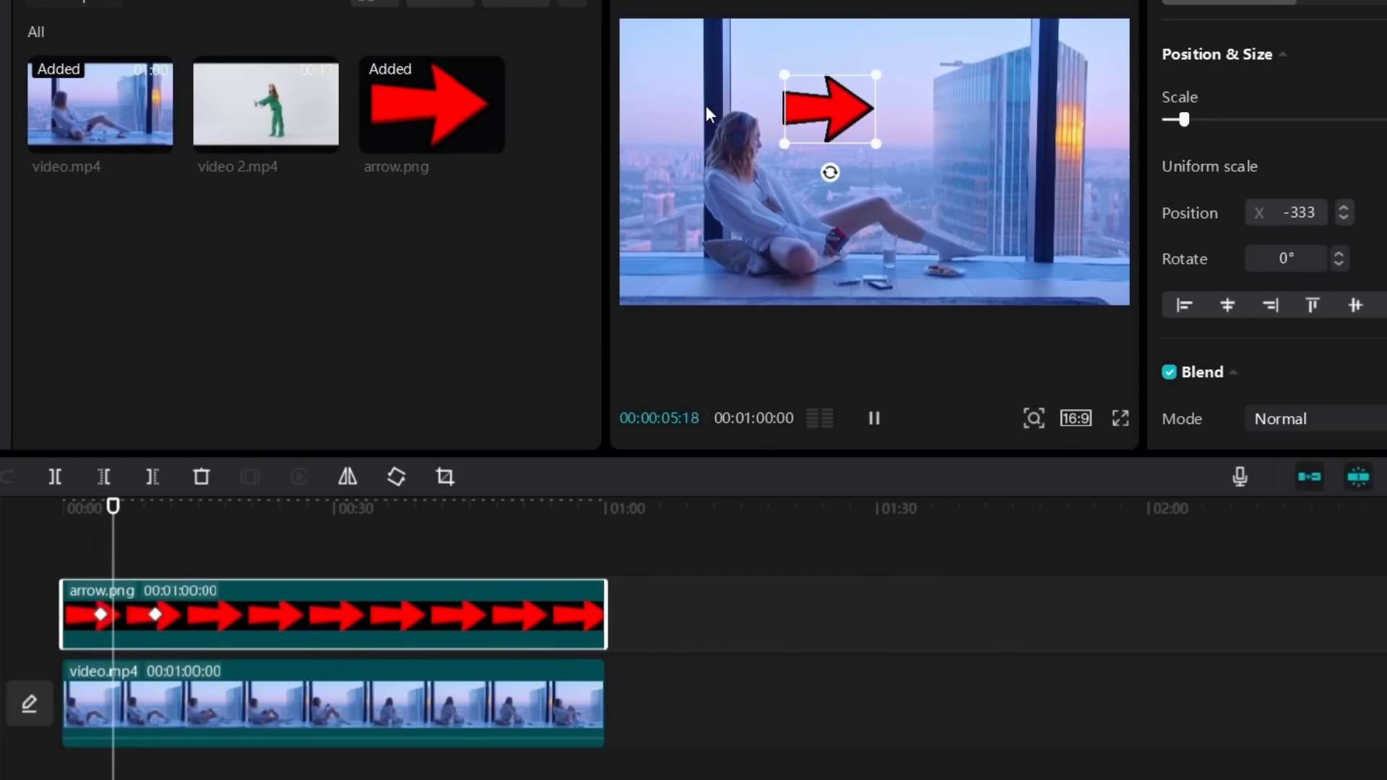
click(874, 419)
Move the arrow's second keyframe closer to the first, to shortly after 00:00:06:00, and play the movement from 00:00:03:28
scroll(232, 697, up, 5)
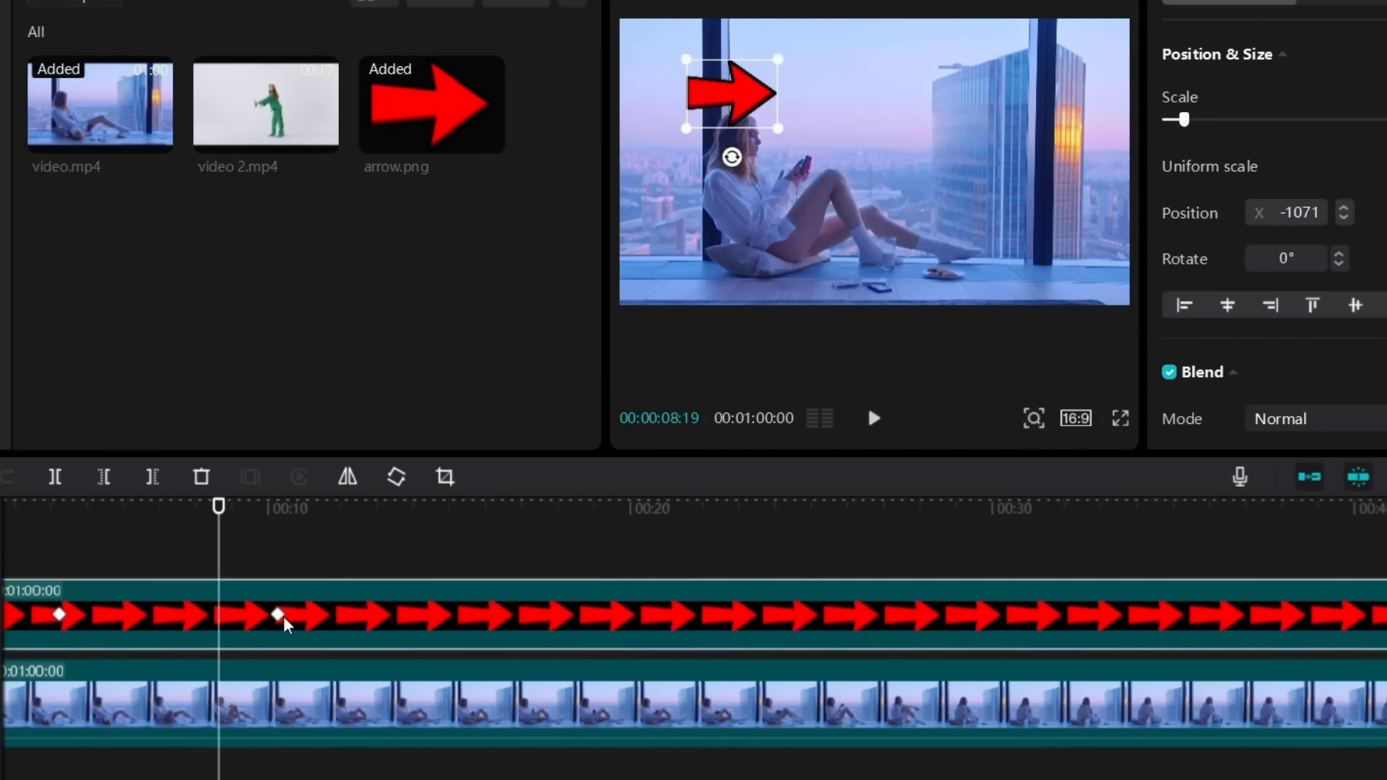
drag(279, 617, 135, 620)
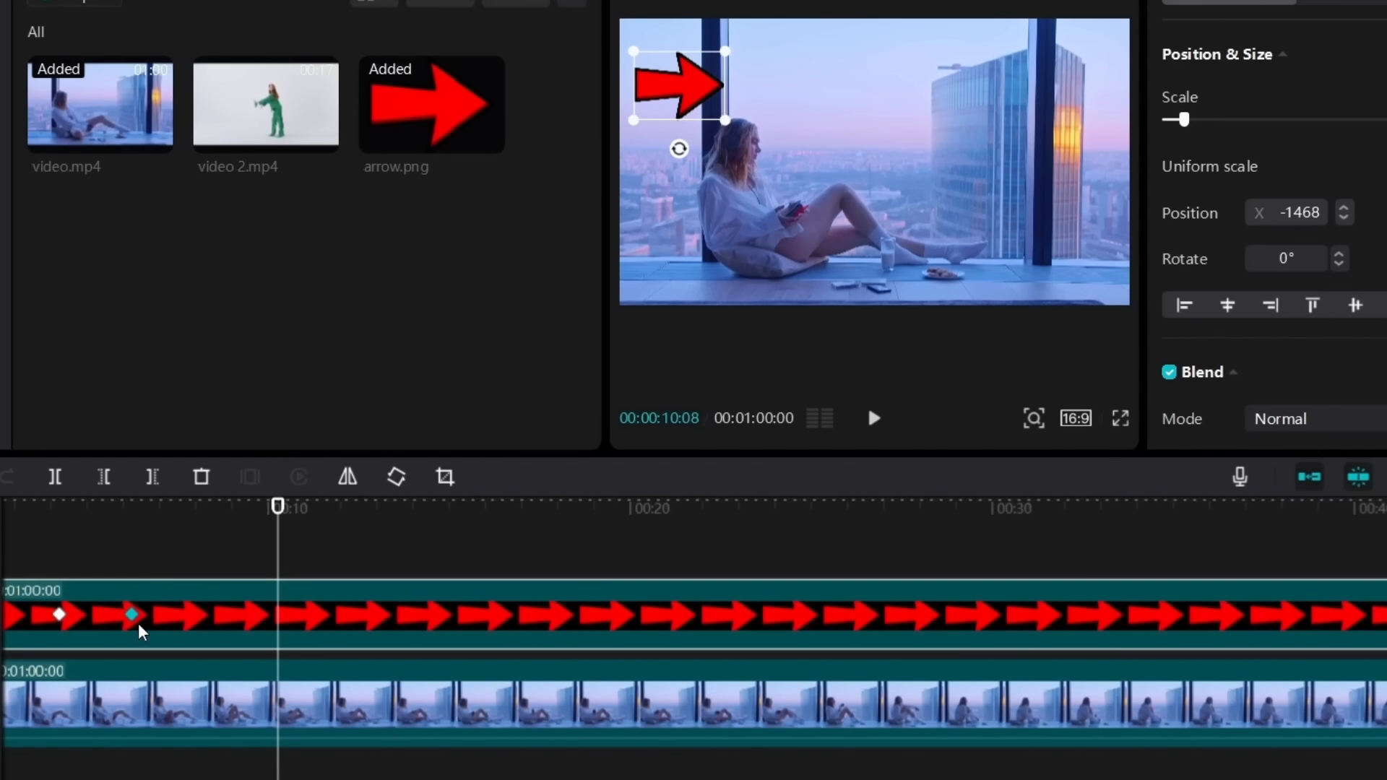
click(132, 616)
click(50, 567)
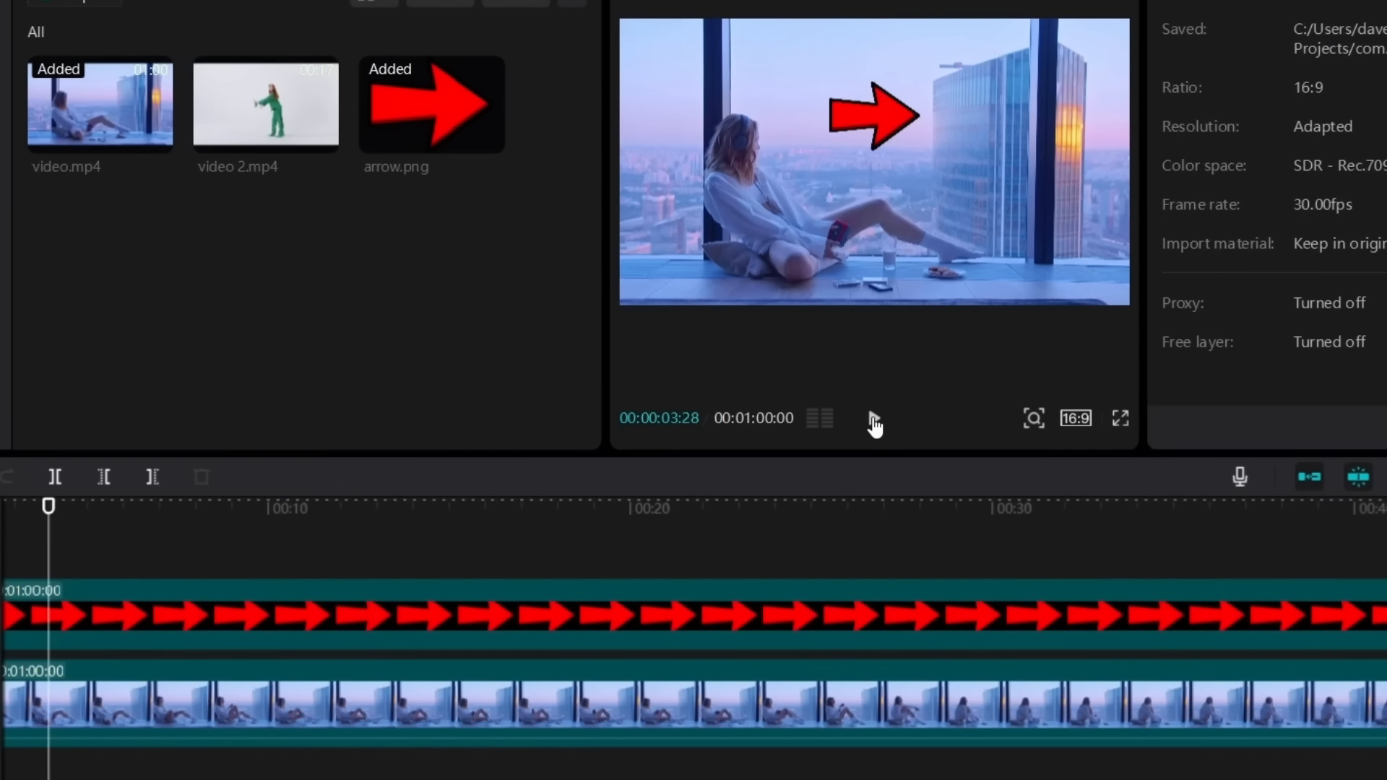
click(874, 419)
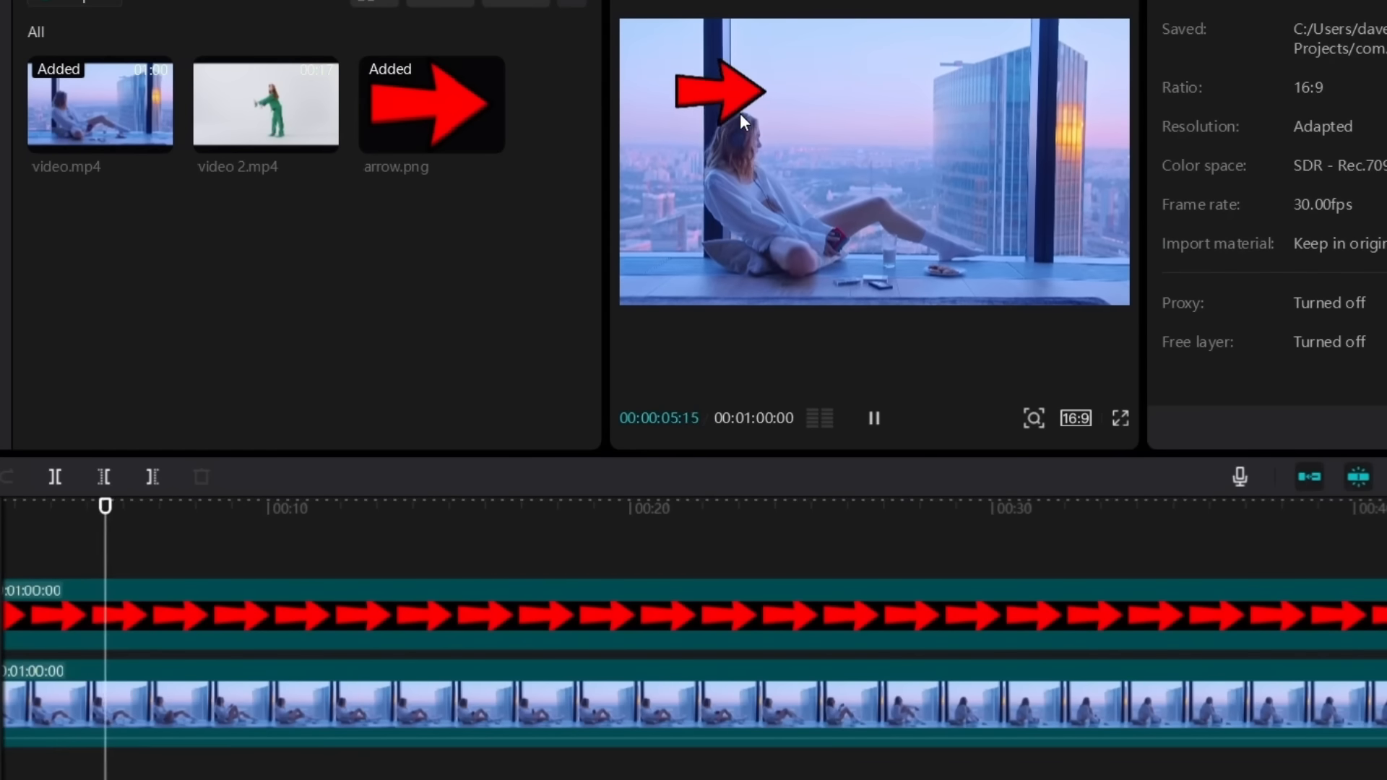
click(874, 418)
Move the arrow's second keyframe still closer to the first, to 00:00:05:09, and play the movement from 00:00:03:19
click(263, 618)
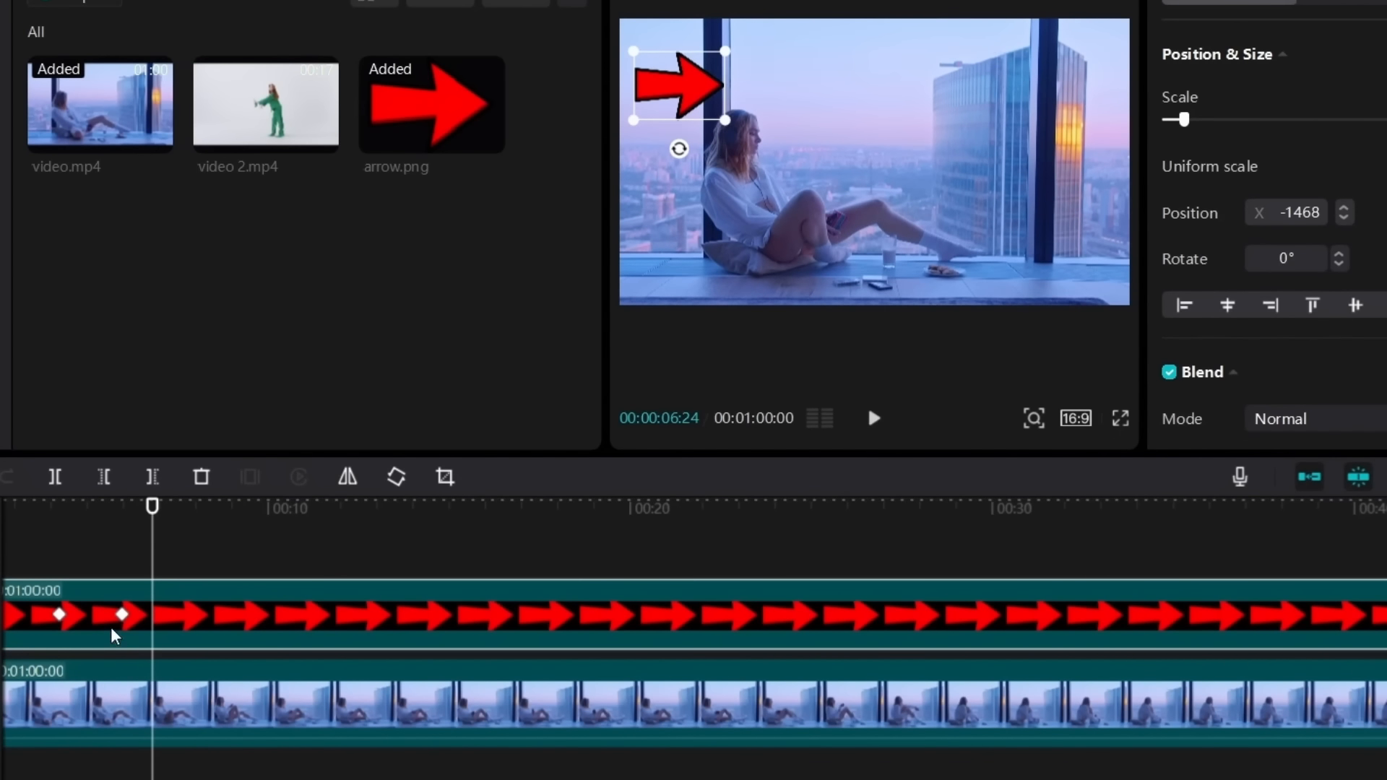
click(123, 615)
click(40, 571)
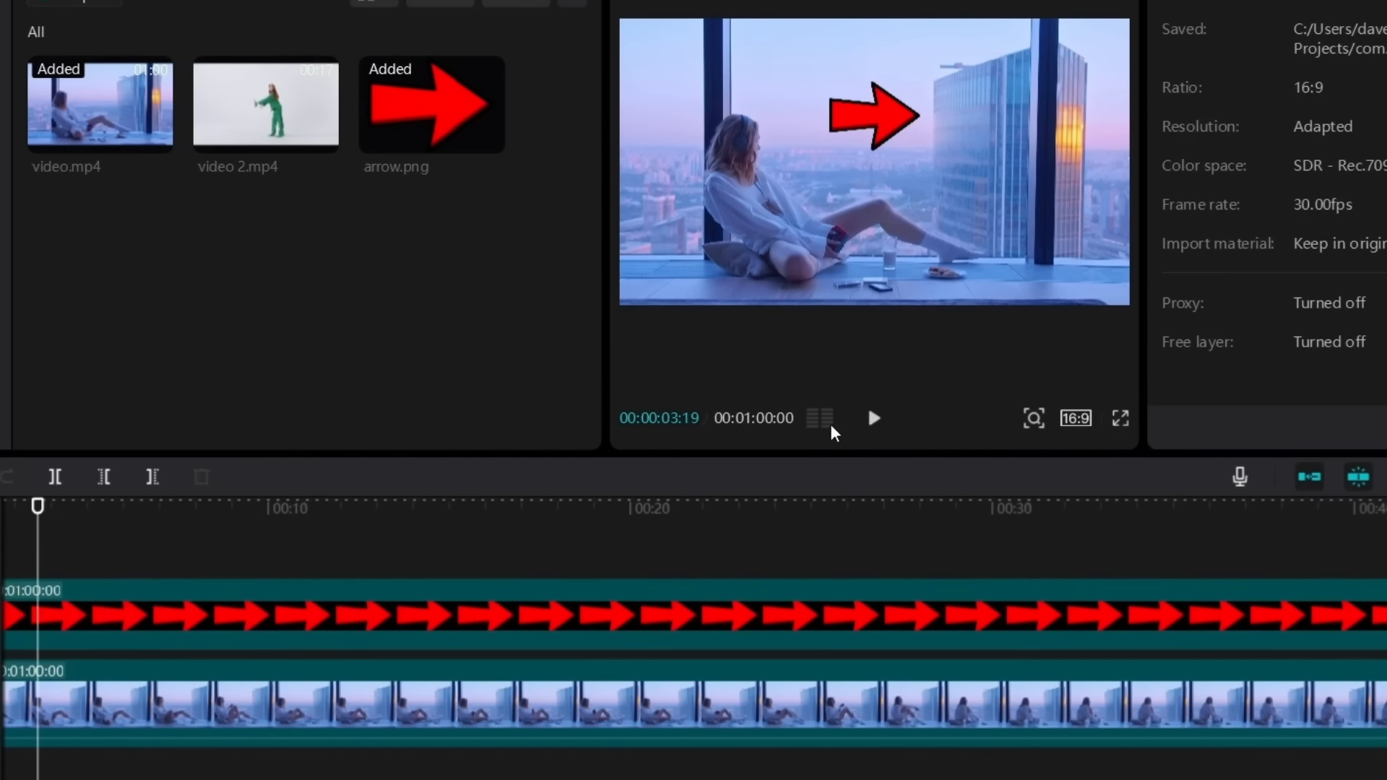
click(873, 418)
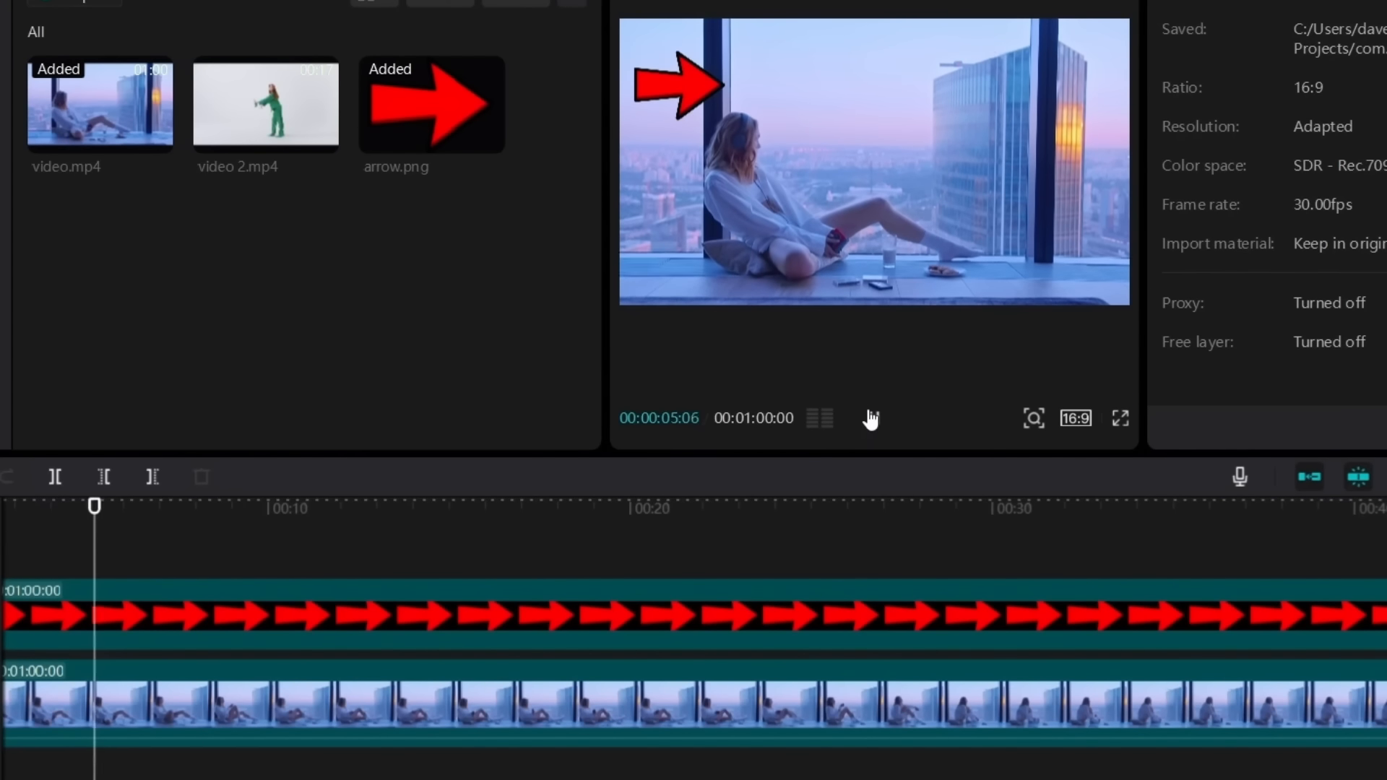
click(871, 419)
click(148, 618)
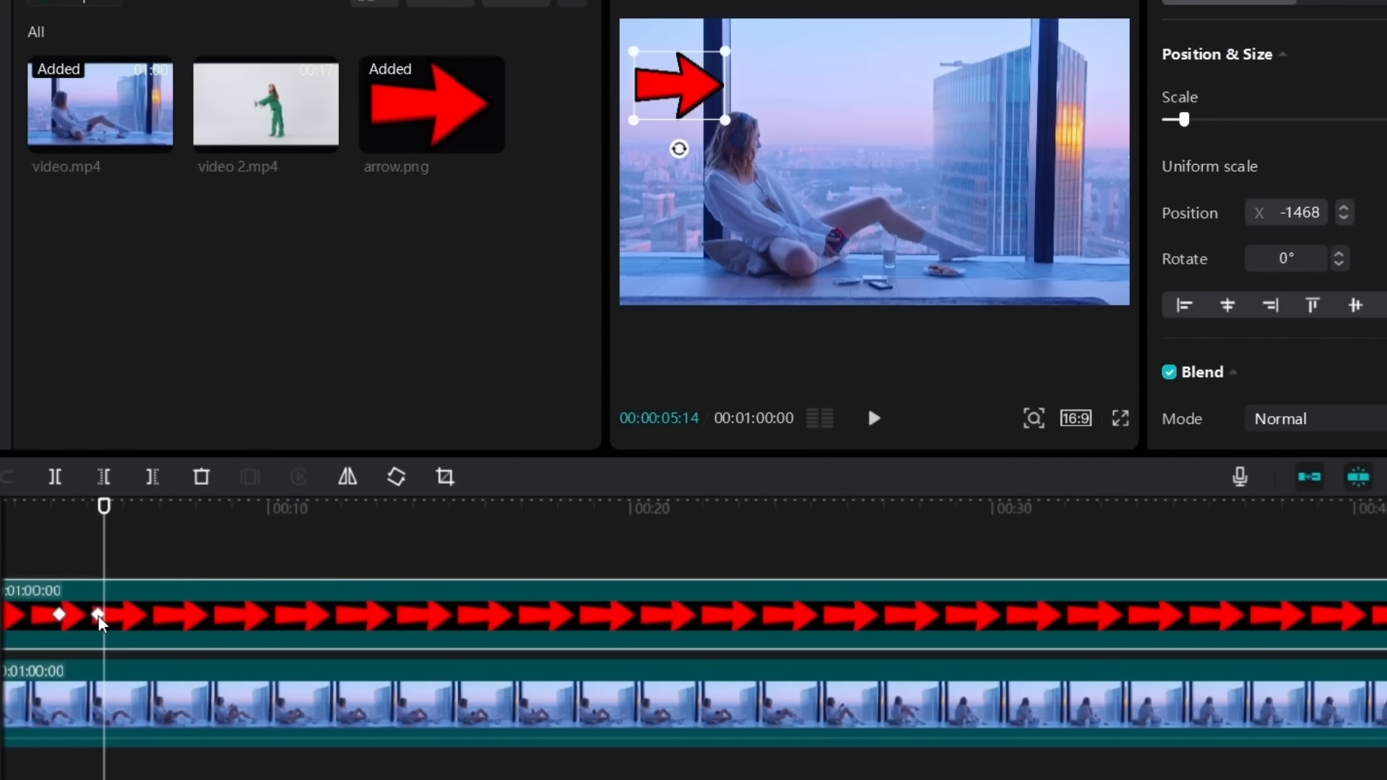
mouse_move(100, 621)
mouse_down()
mouse_move(87, 626)
mouse_move(383, 620)
mouse_move(102, 630)
mouse_up()
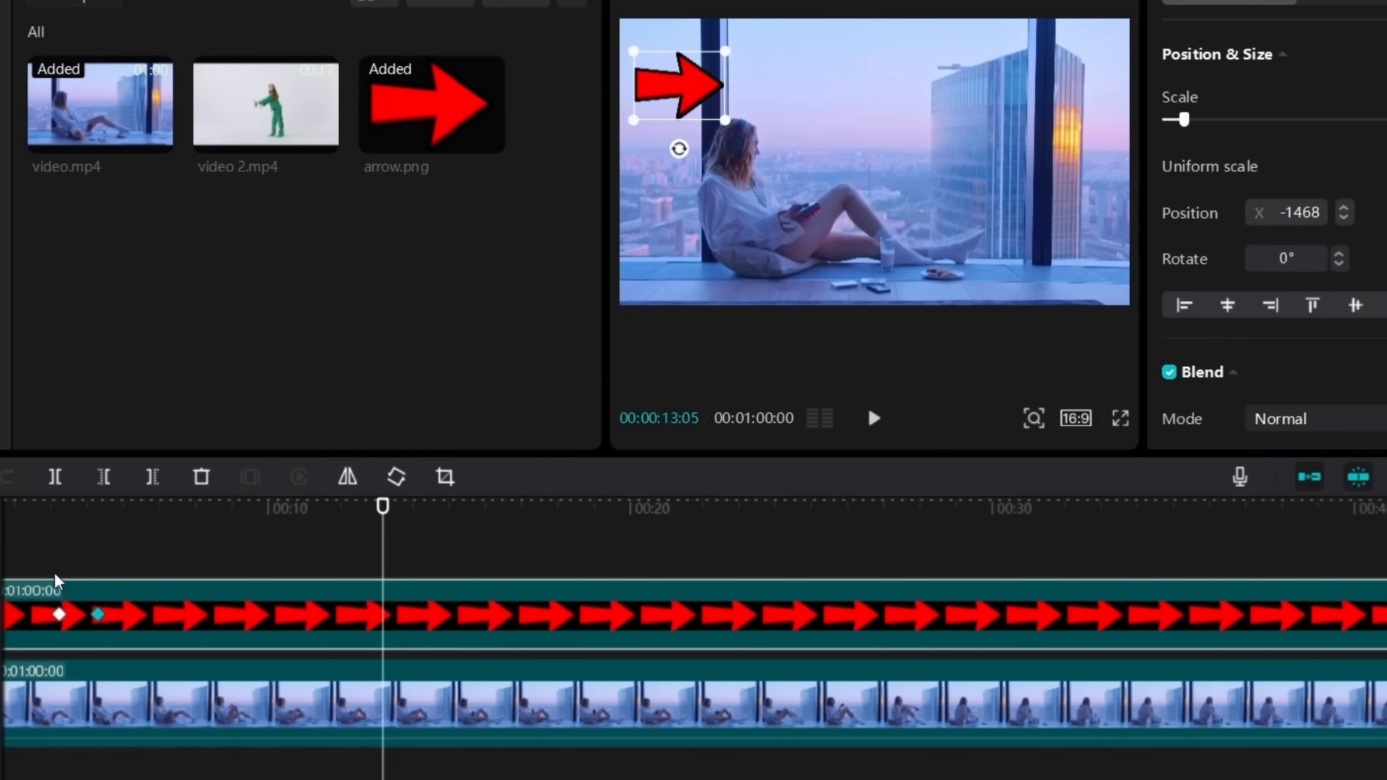
Switch between the arrow's keyframes at 00:00:04:07 and 00:00:05:09 to compare its position
click(60, 618)
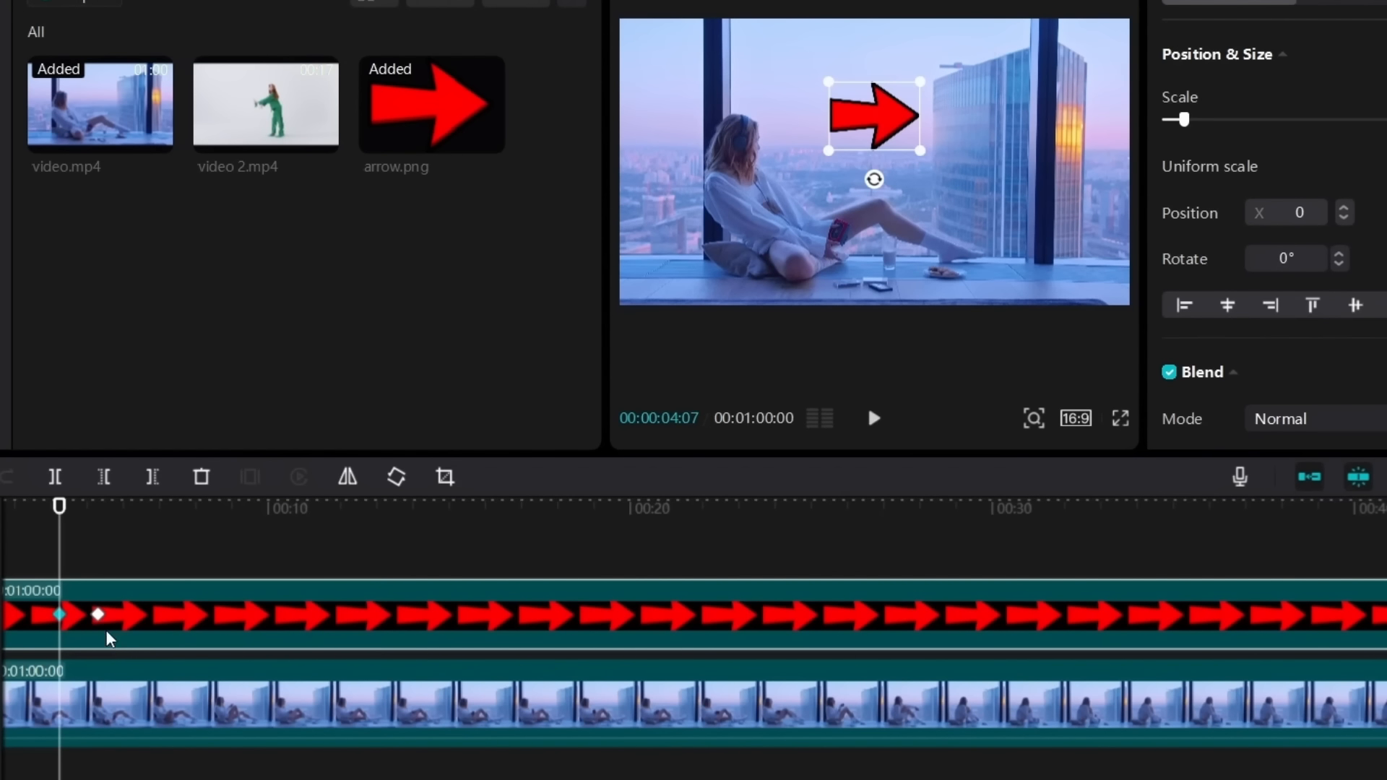
click(100, 619)
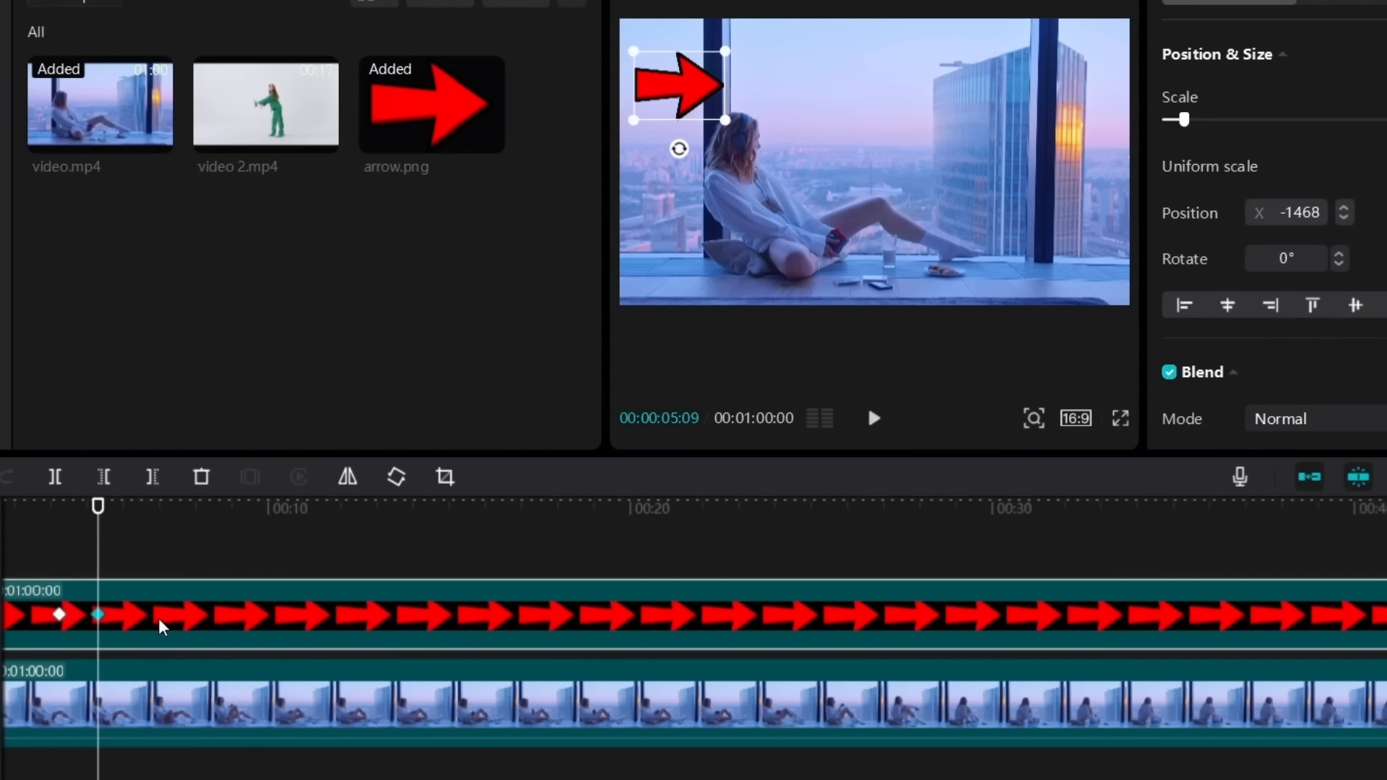
click(60, 615)
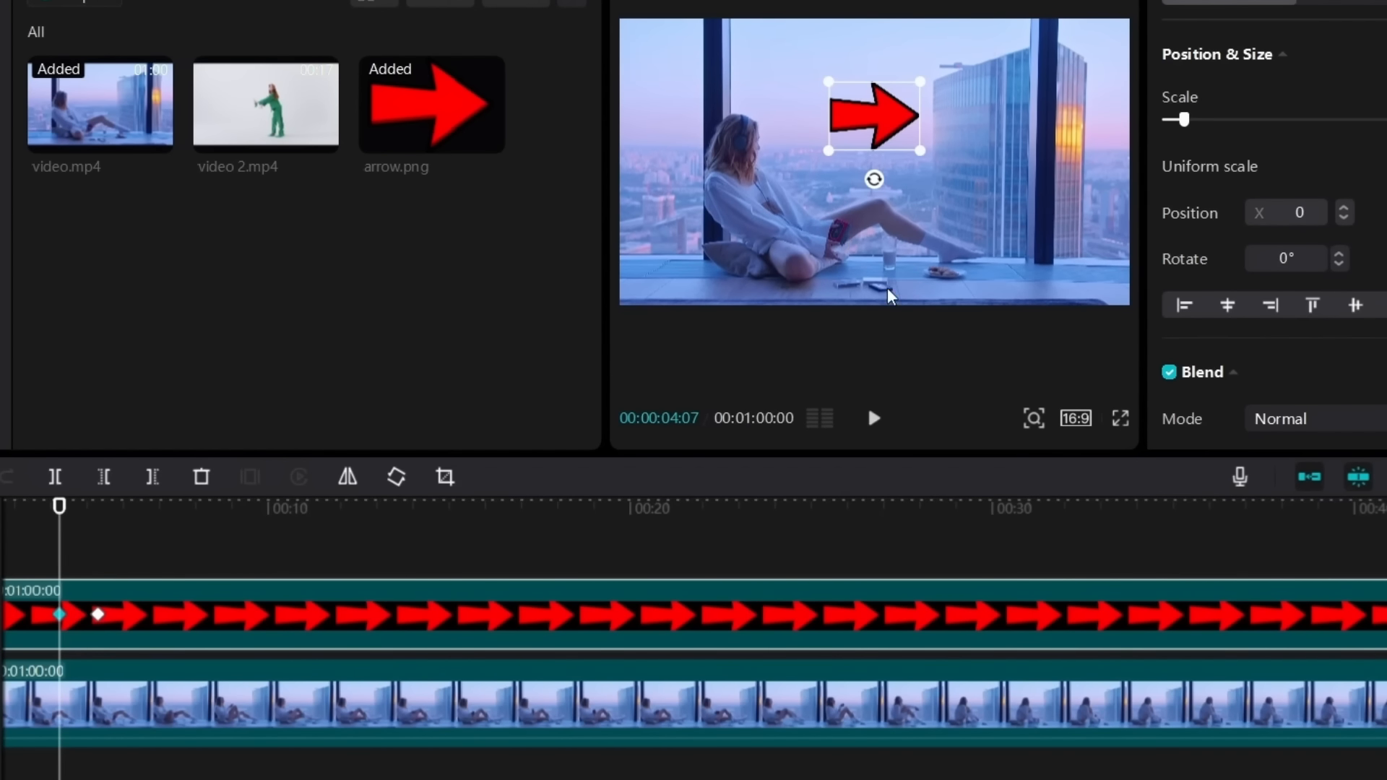
click(99, 616)
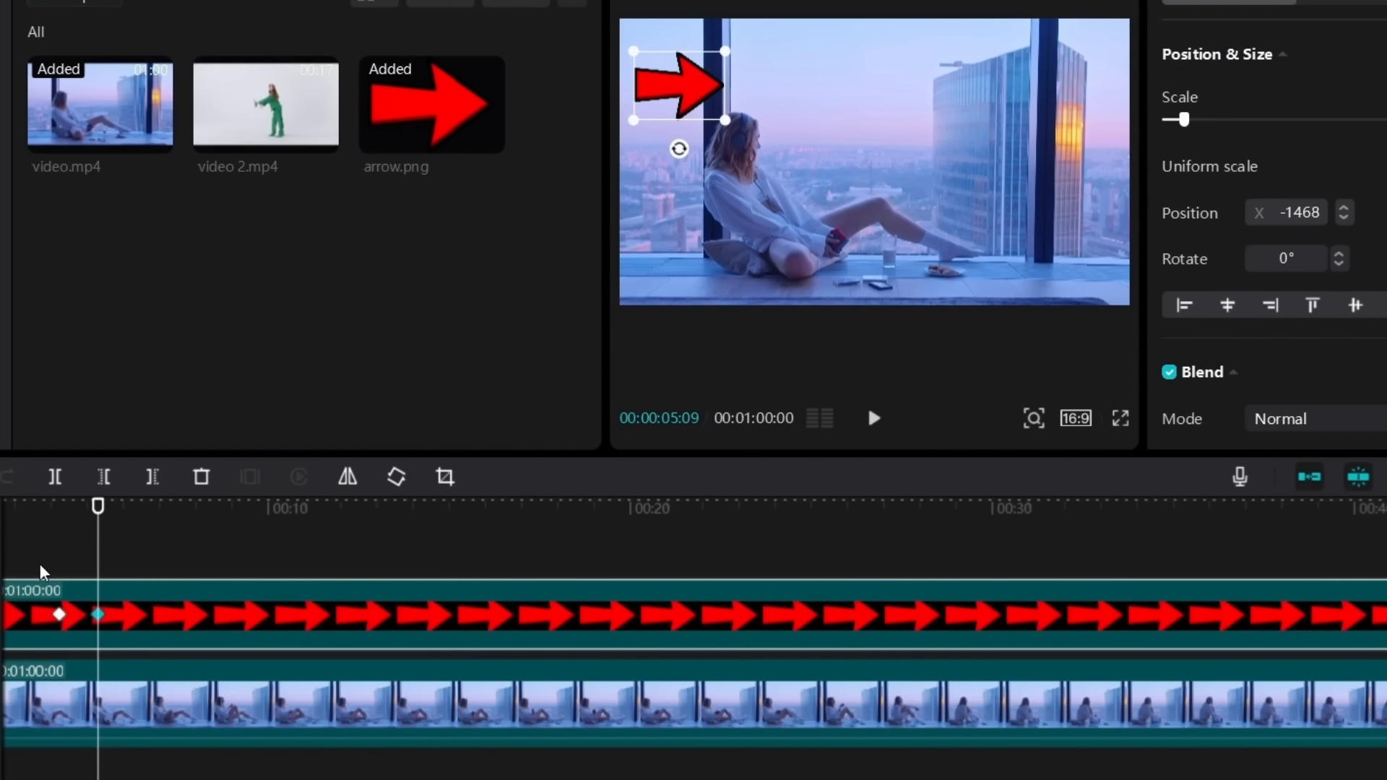
Add a third Position & Size keyframe to the arrow at 00:00:06:18, holding it at X -1468, Y 579
click(40, 566)
click(354, 665)
click(564, 609)
click(880, 427)
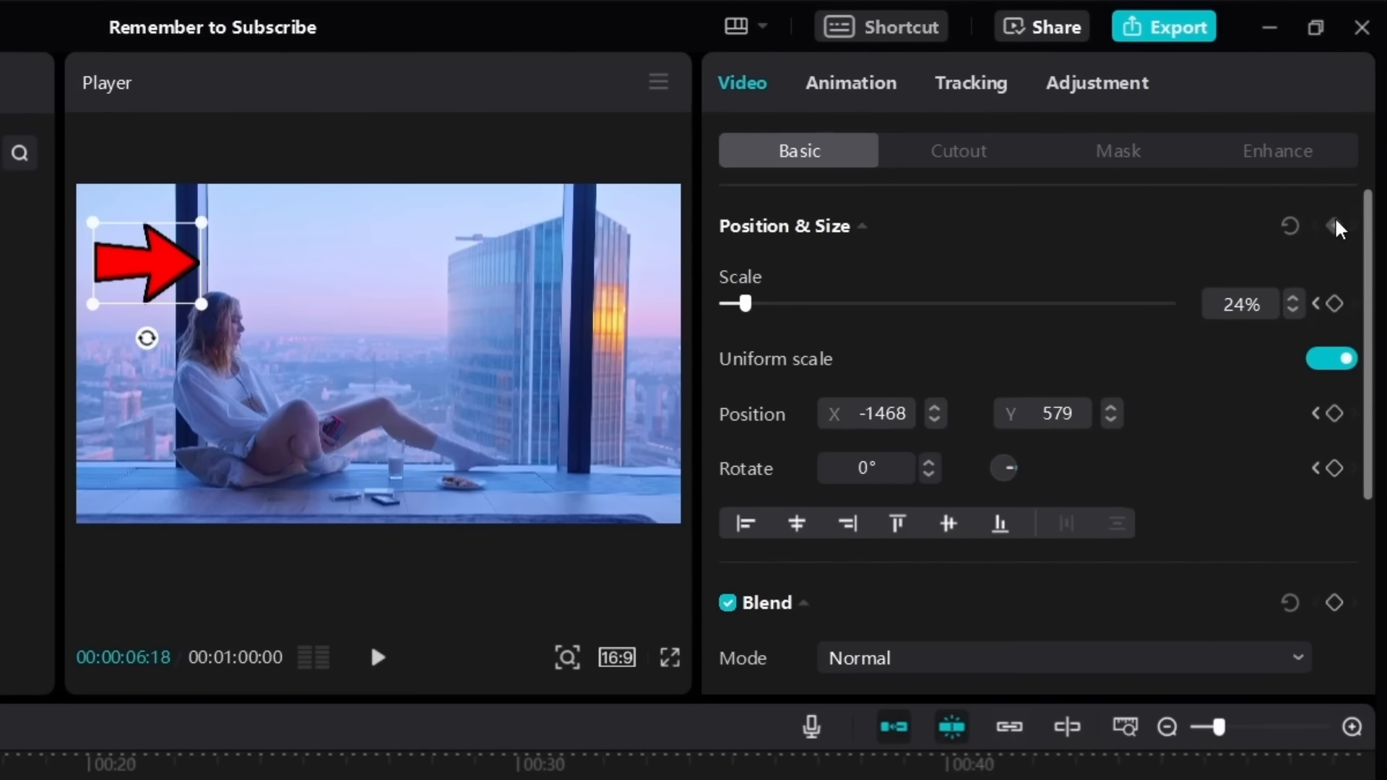
click(1336, 226)
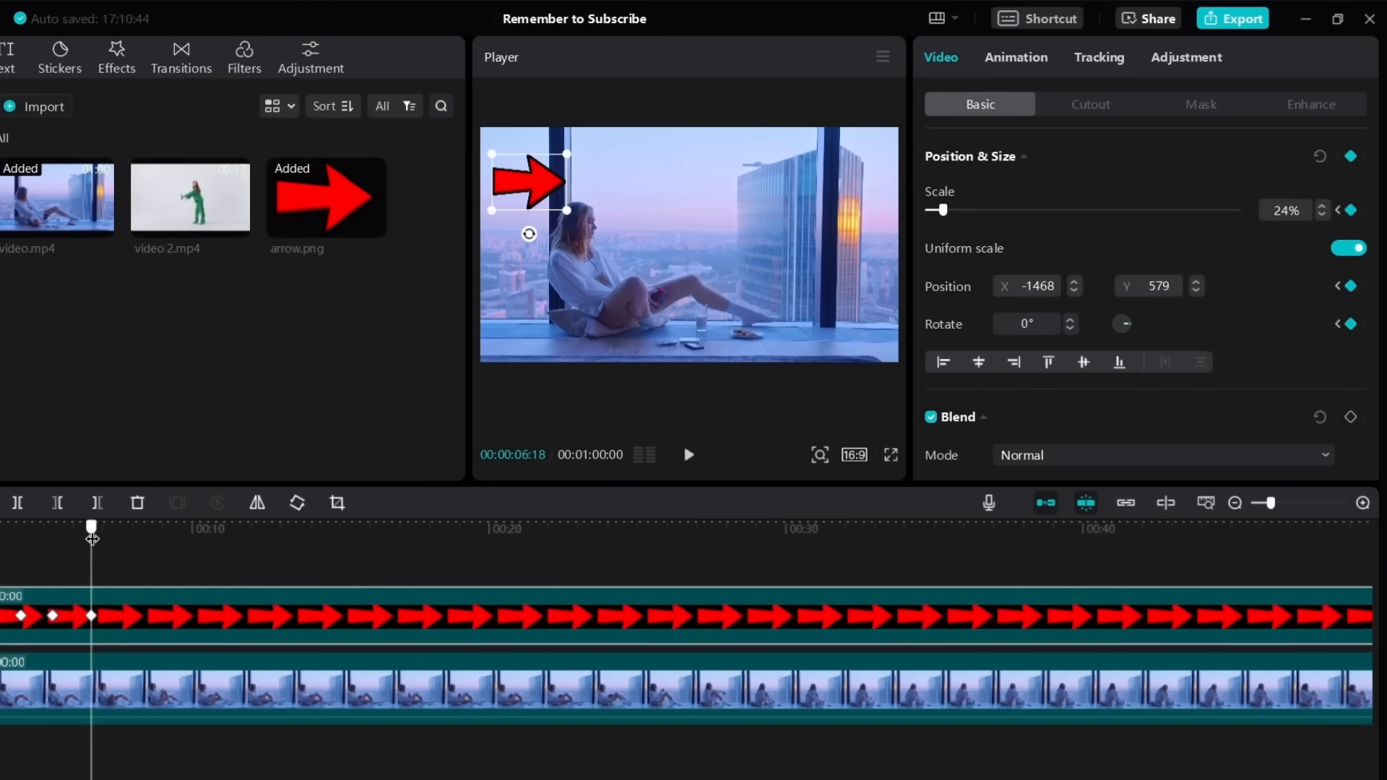
Rotate the arrow to 42° at 00:00:07:19 to keyframe the rotation, and play the turn from 00:00:06:04
drag(92, 538, 121, 538)
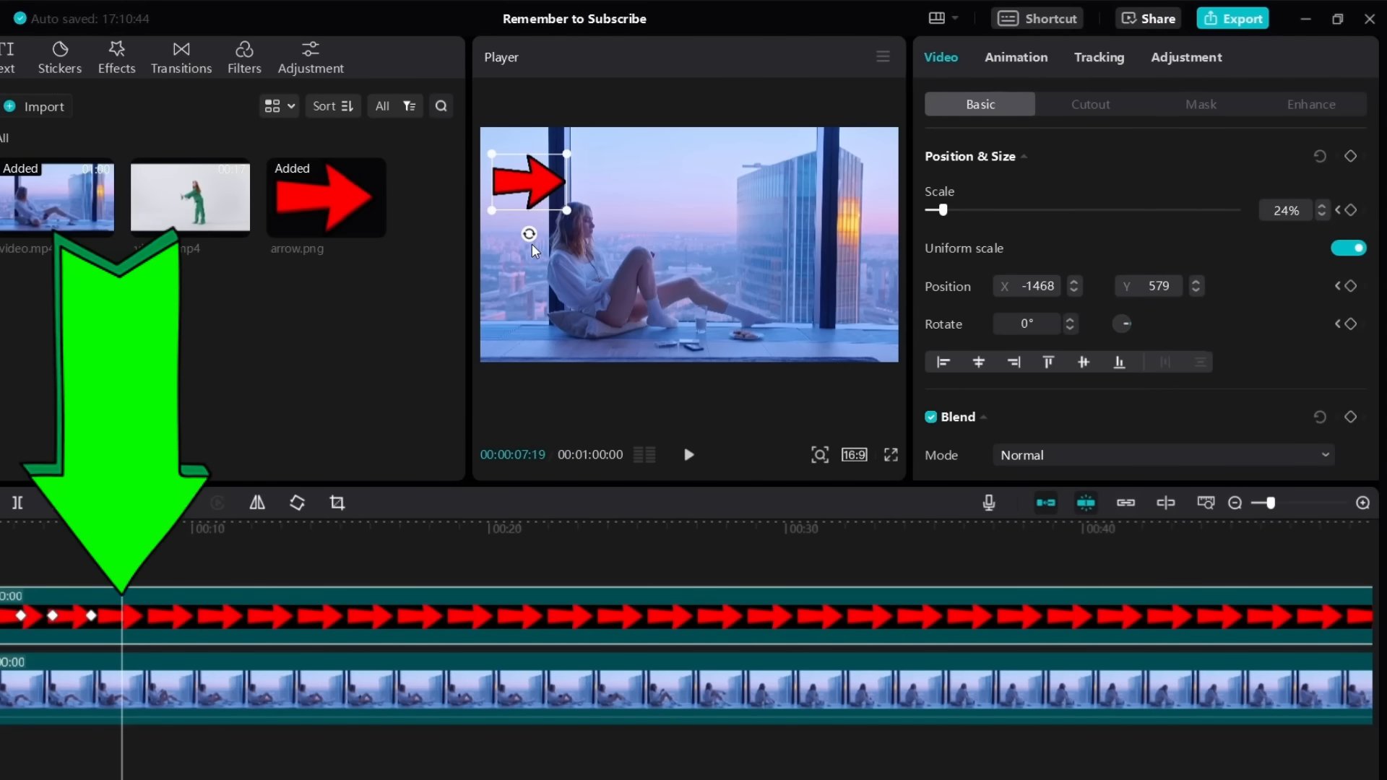
drag(530, 235, 481, 235)
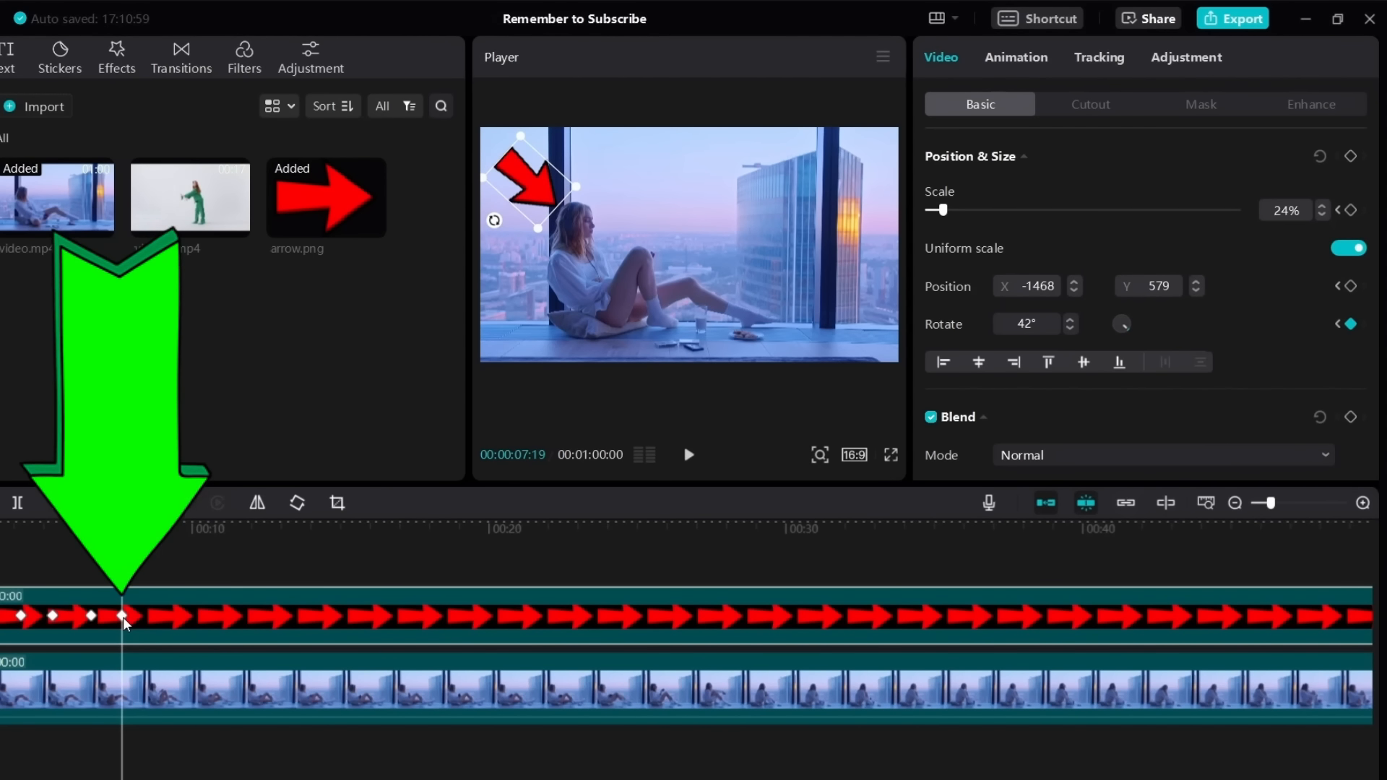
click(77, 568)
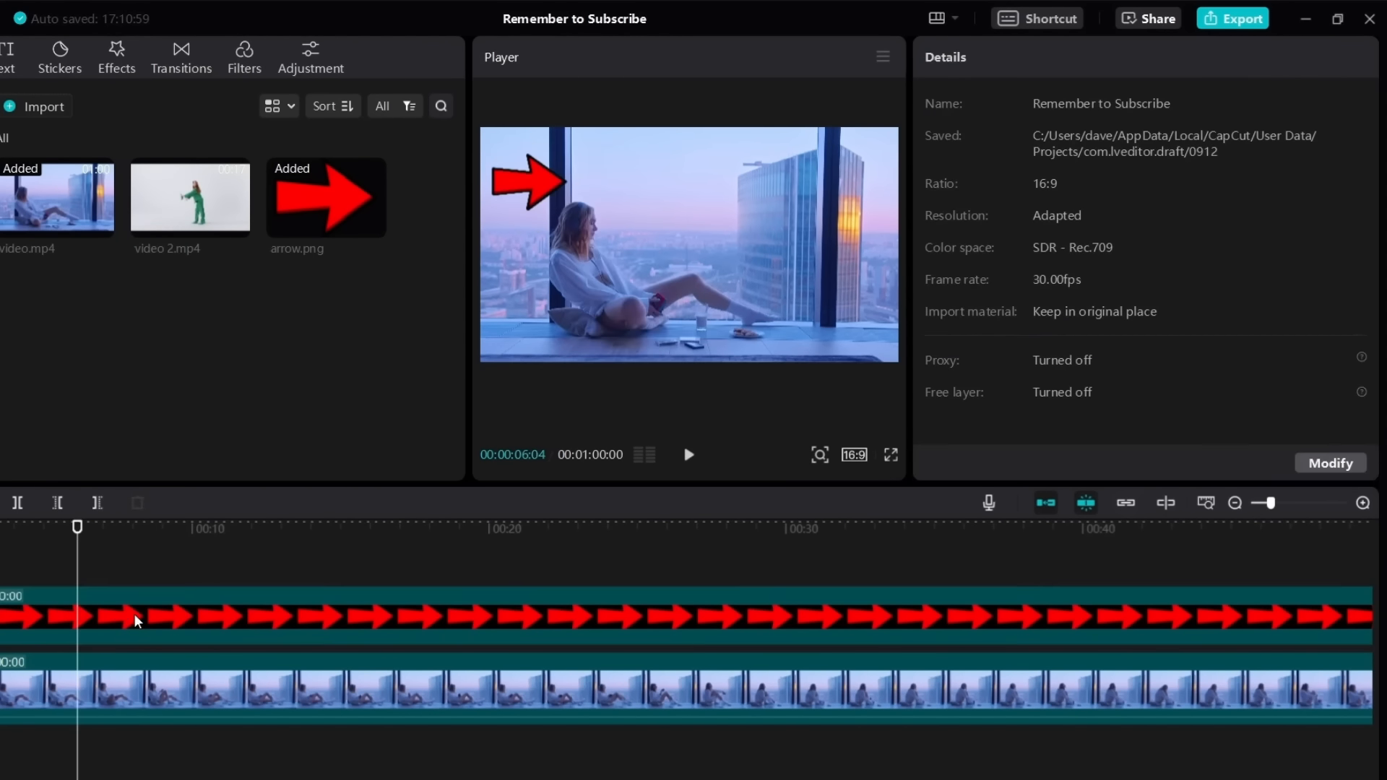
click(99, 625)
click(687, 457)
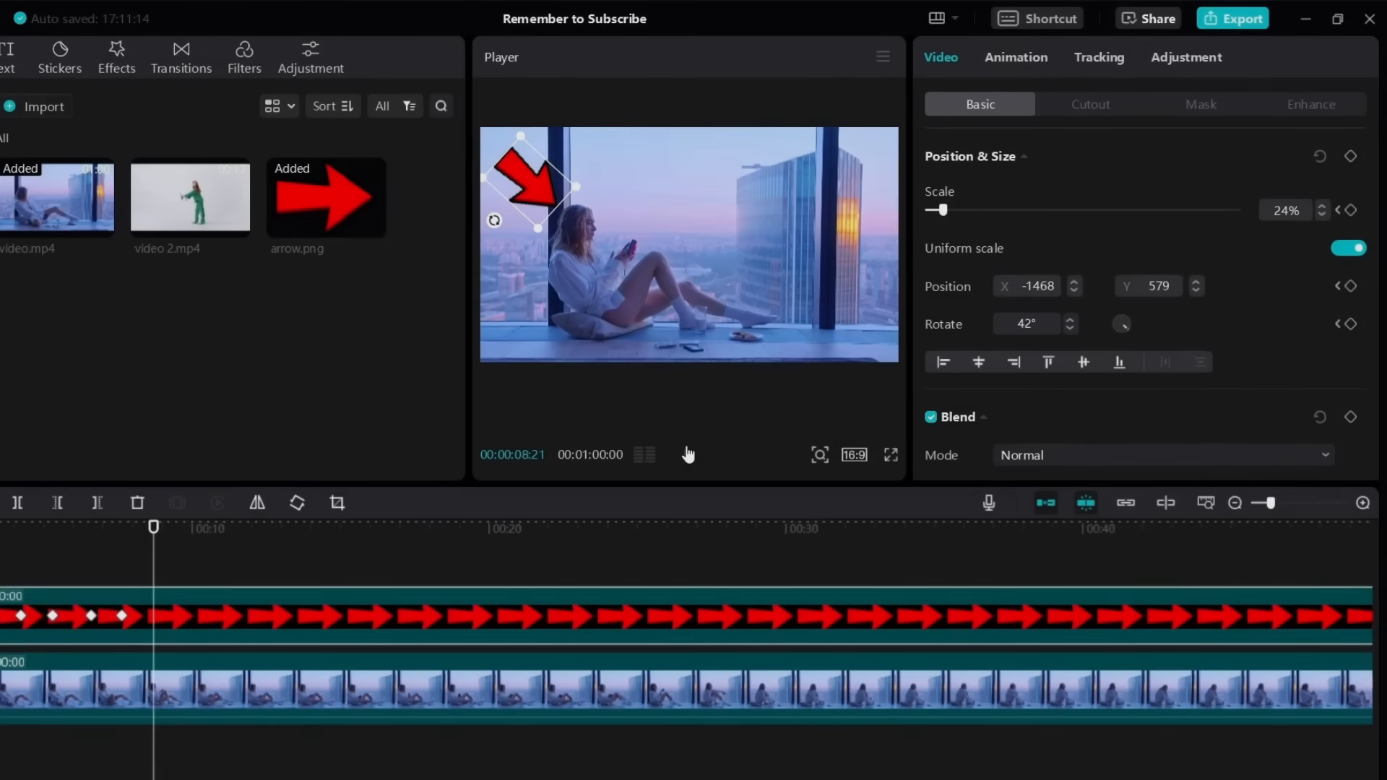
Add a Position & Size keyframe to the arrow at 00:00:08:21, scale it to 14% at 00:00:09:13, and play the shrink
click(1350, 156)
drag(164, 532, 185, 532)
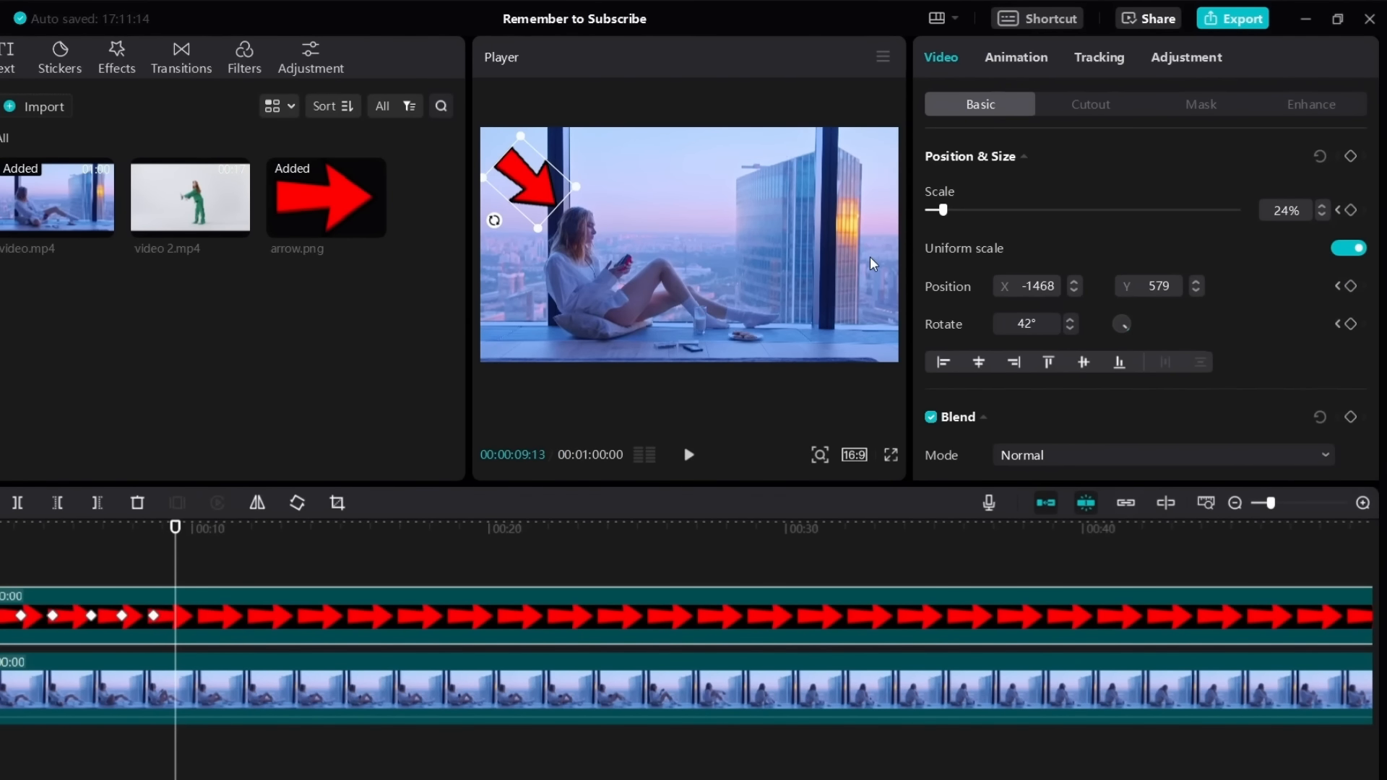
drag(523, 139, 530, 176)
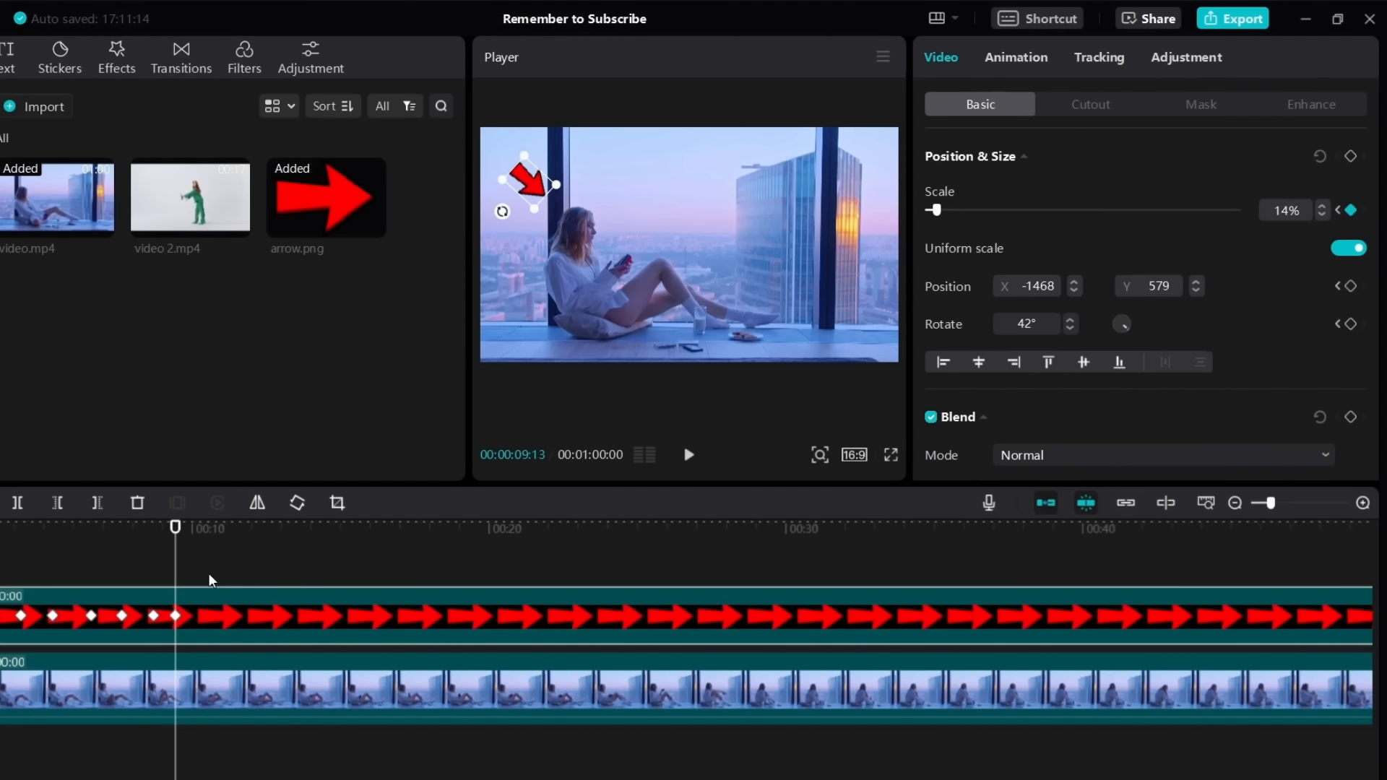
click(138, 570)
click(692, 456)
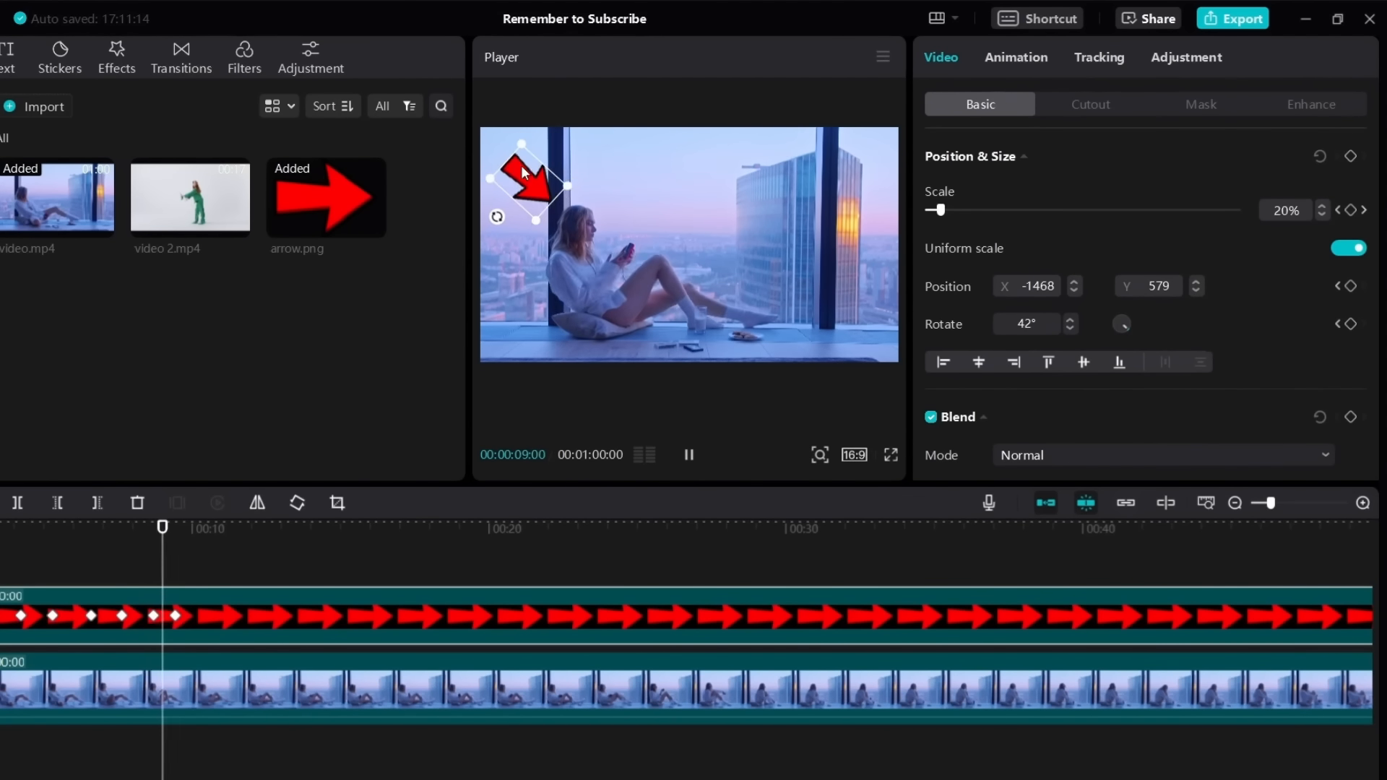
click(689, 455)
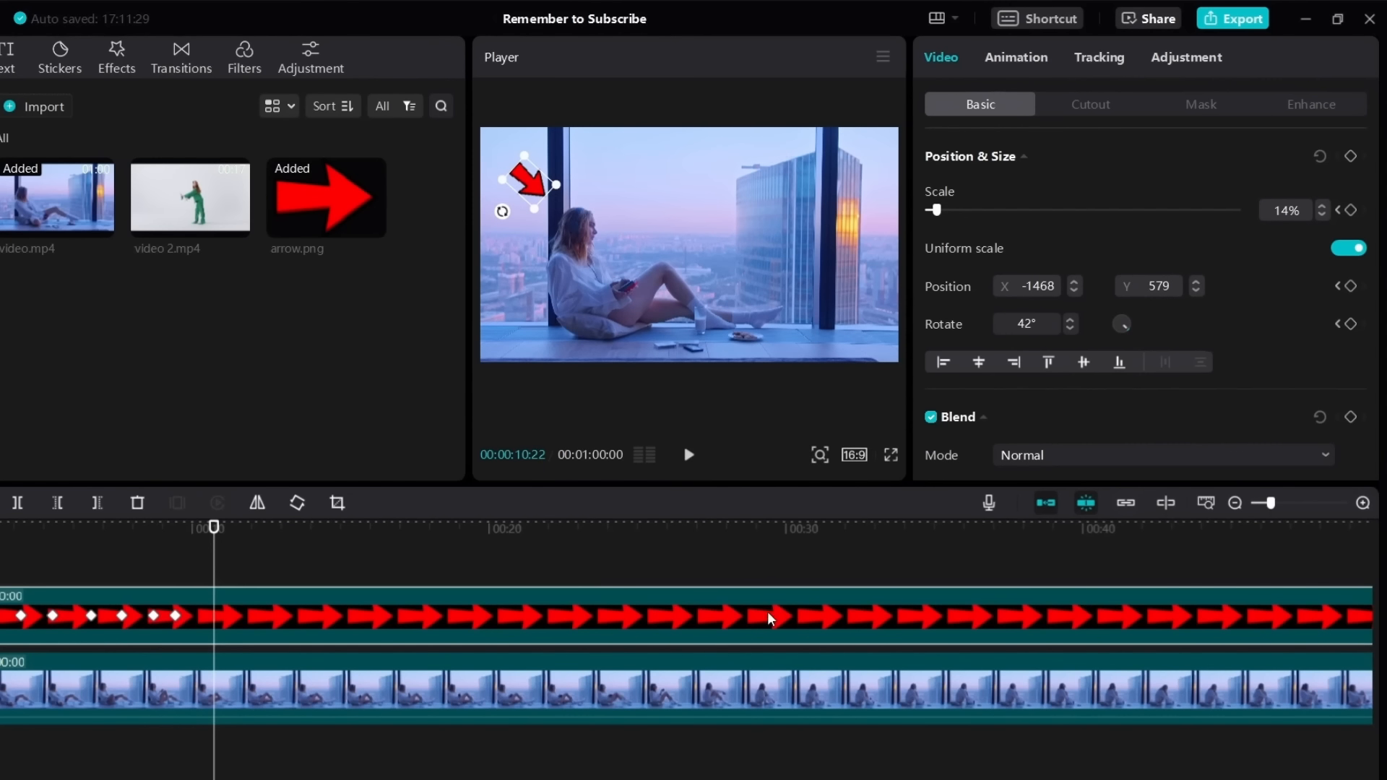
Add a Position & Size keyframe to the arrow at 00:00:10:22, scale it to 22% at 00:00:11:08, and play the growth
click(1351, 156)
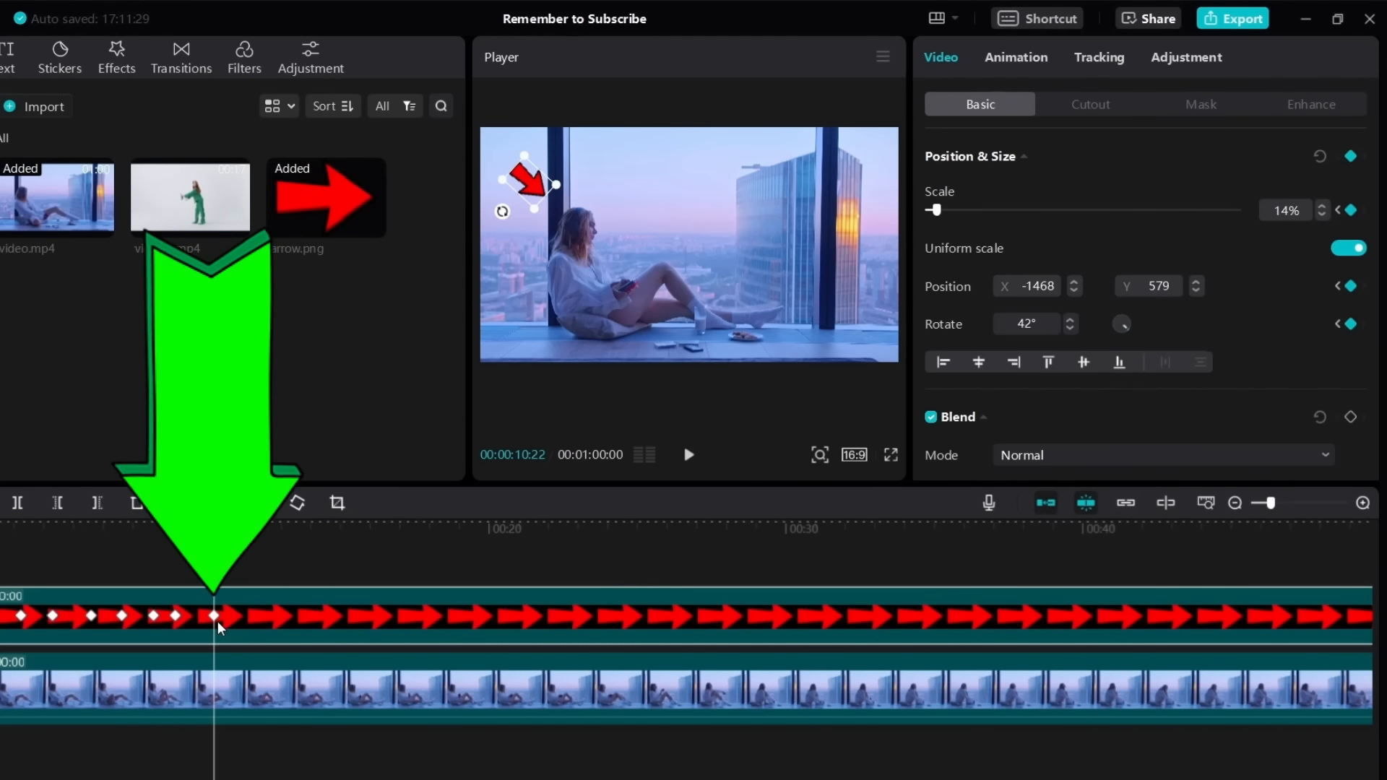
click(230, 531)
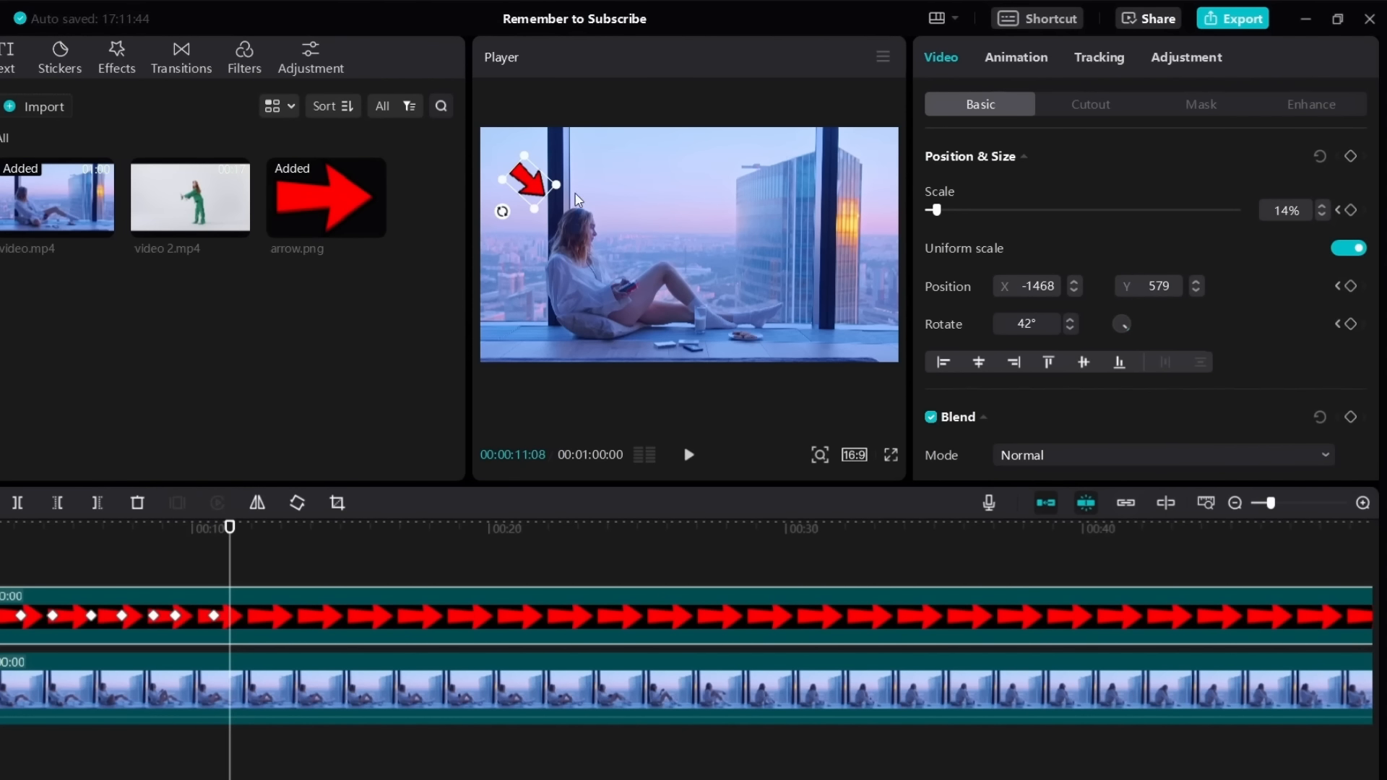
drag(523, 157, 527, 125)
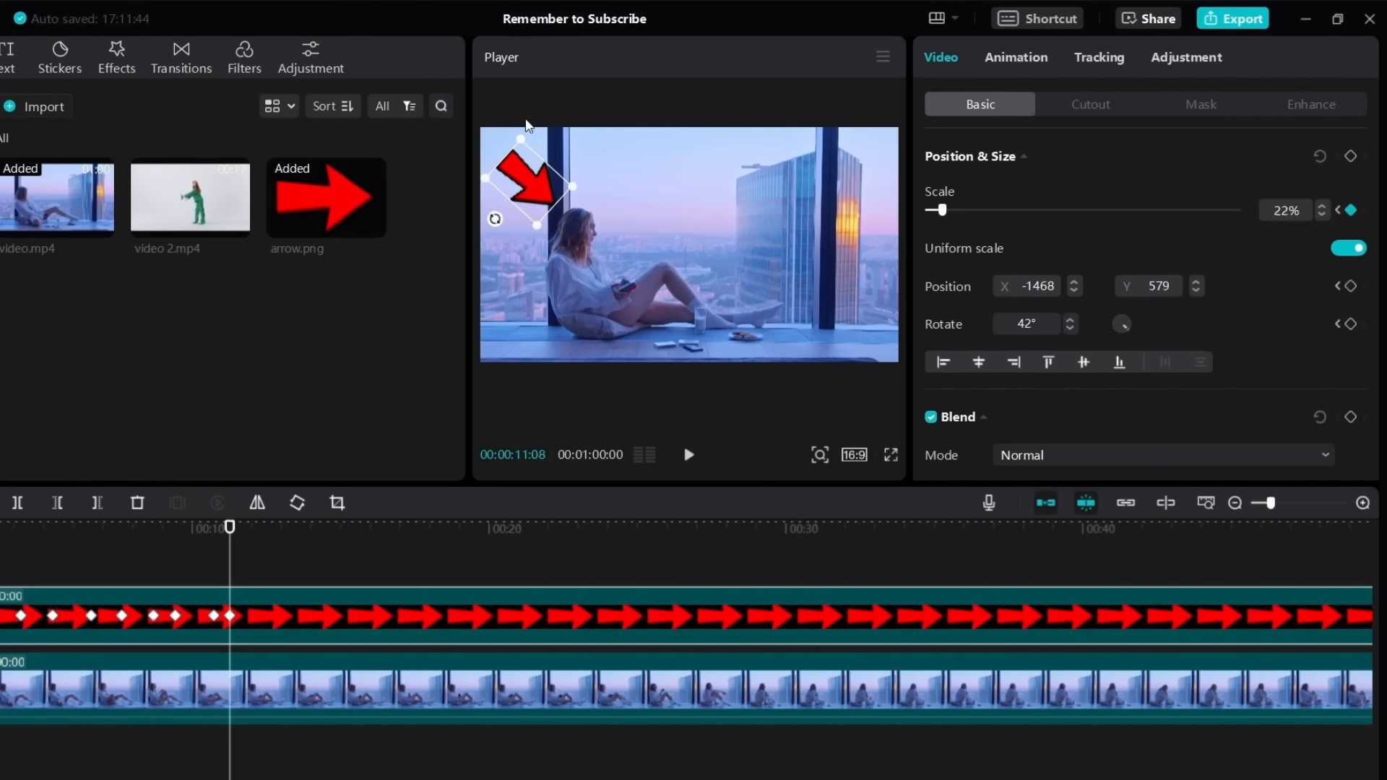
drag(941, 206, 947, 208)
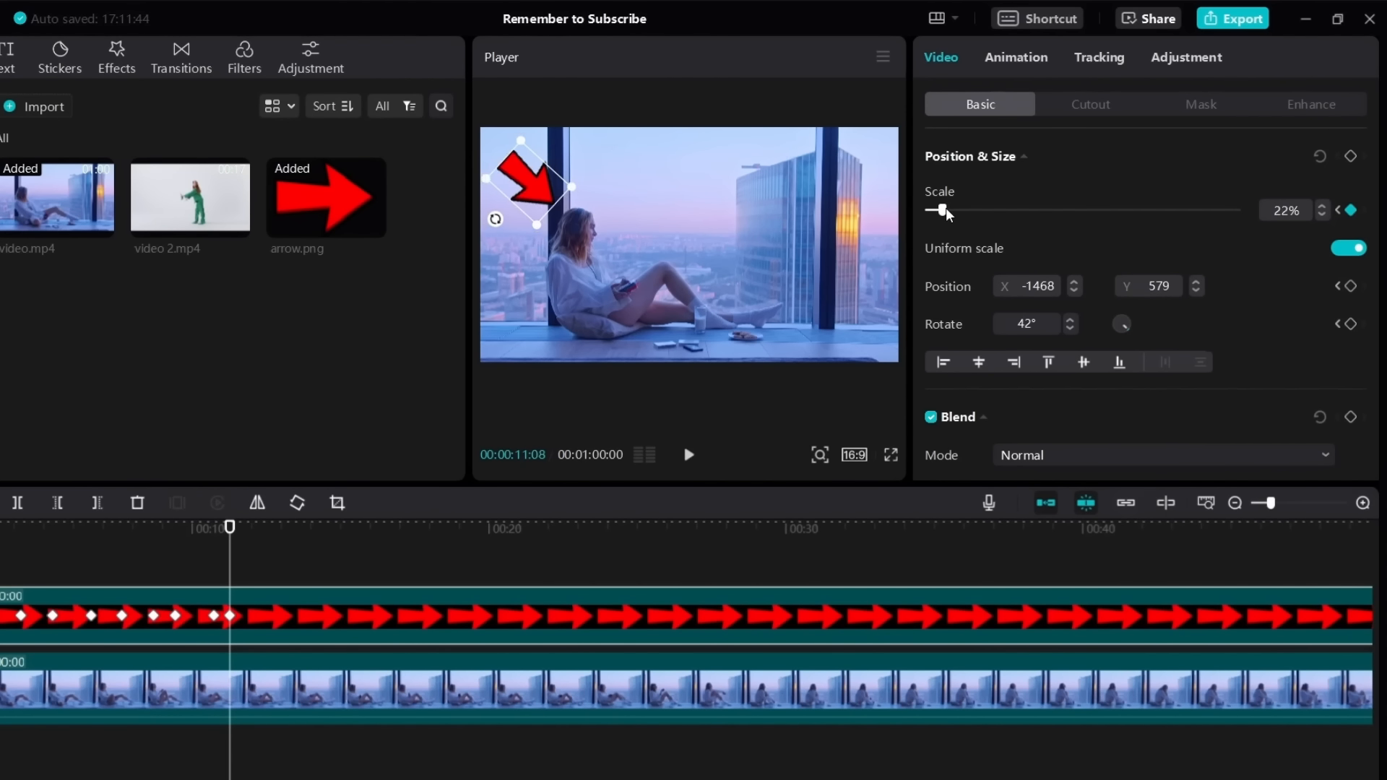
click(205, 552)
click(231, 605)
click(690, 462)
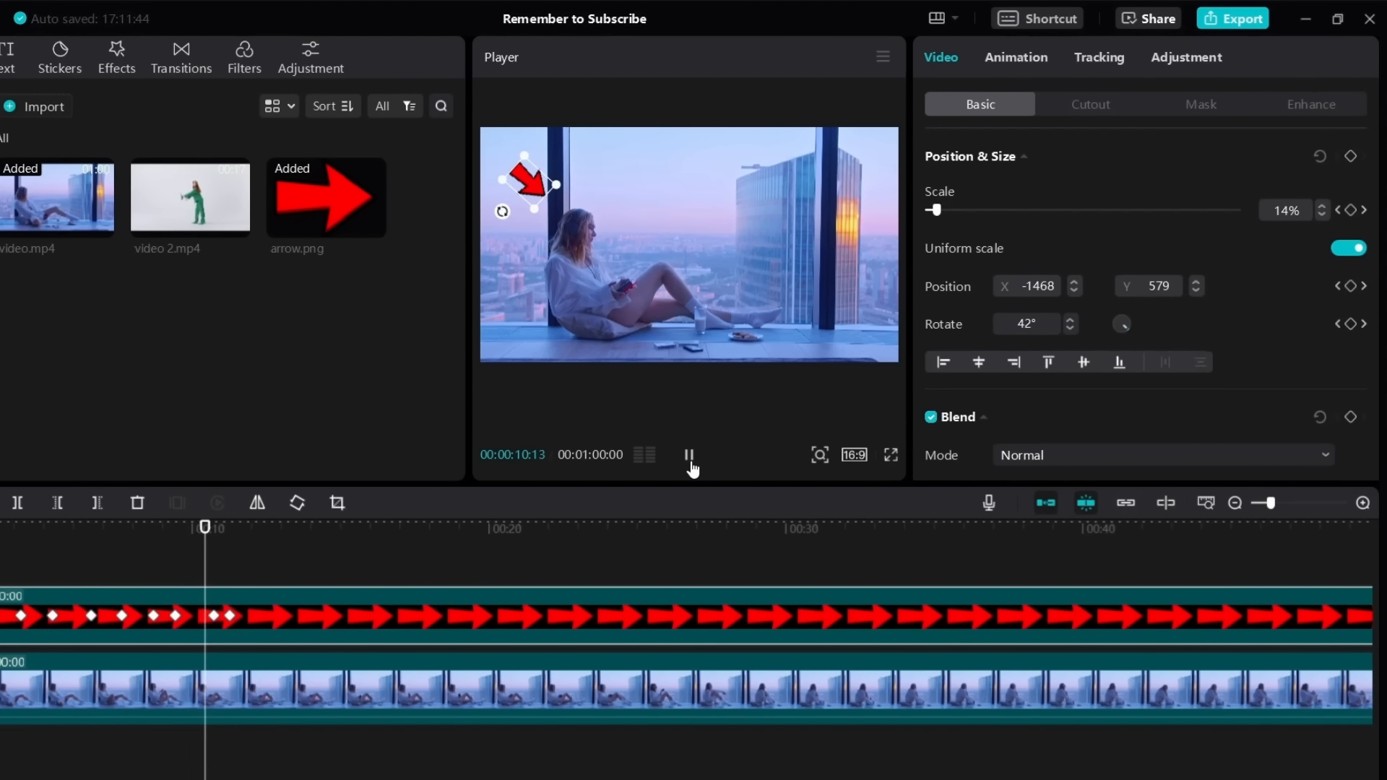
key(space)
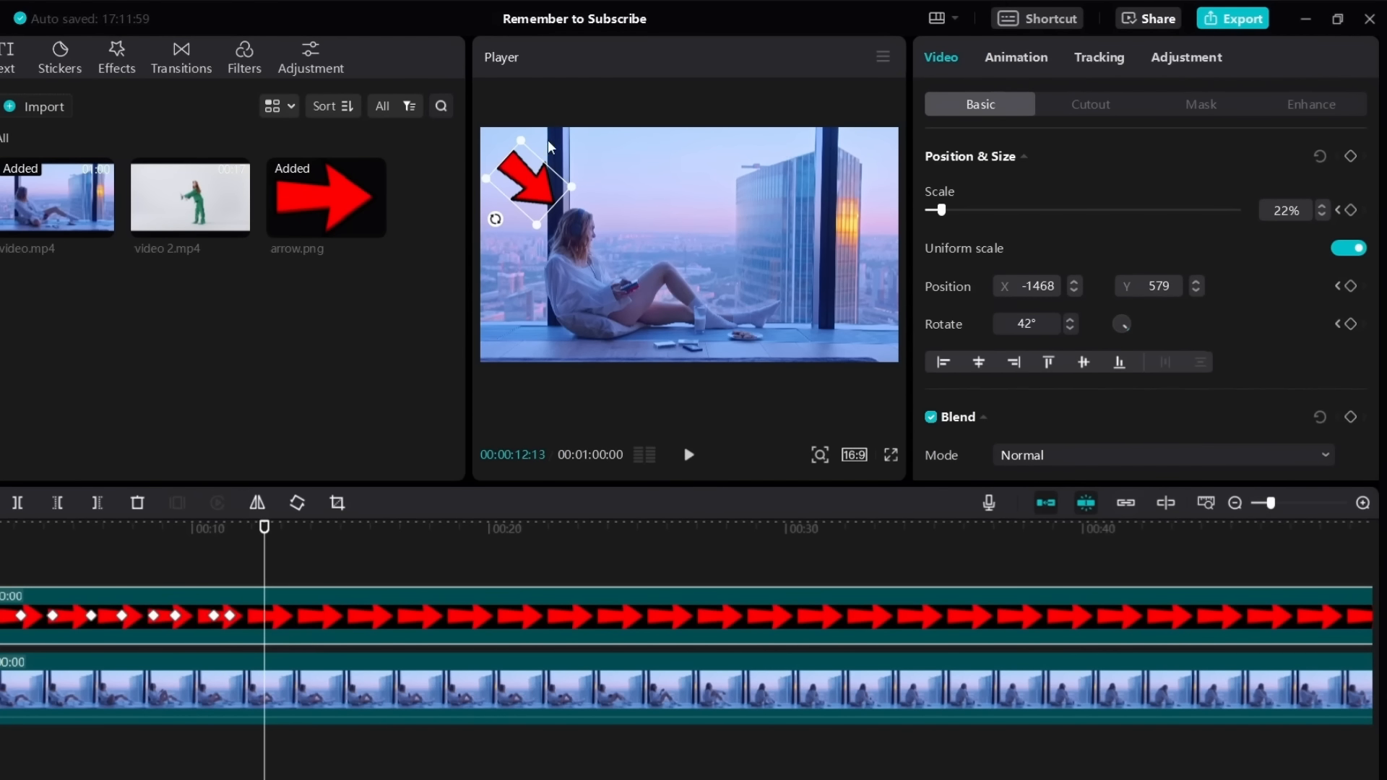
Go through the arrow's first four keyframes, starting at 00:00:04:07, to review its position and rotation at each
click(6, 558)
click(470, 621)
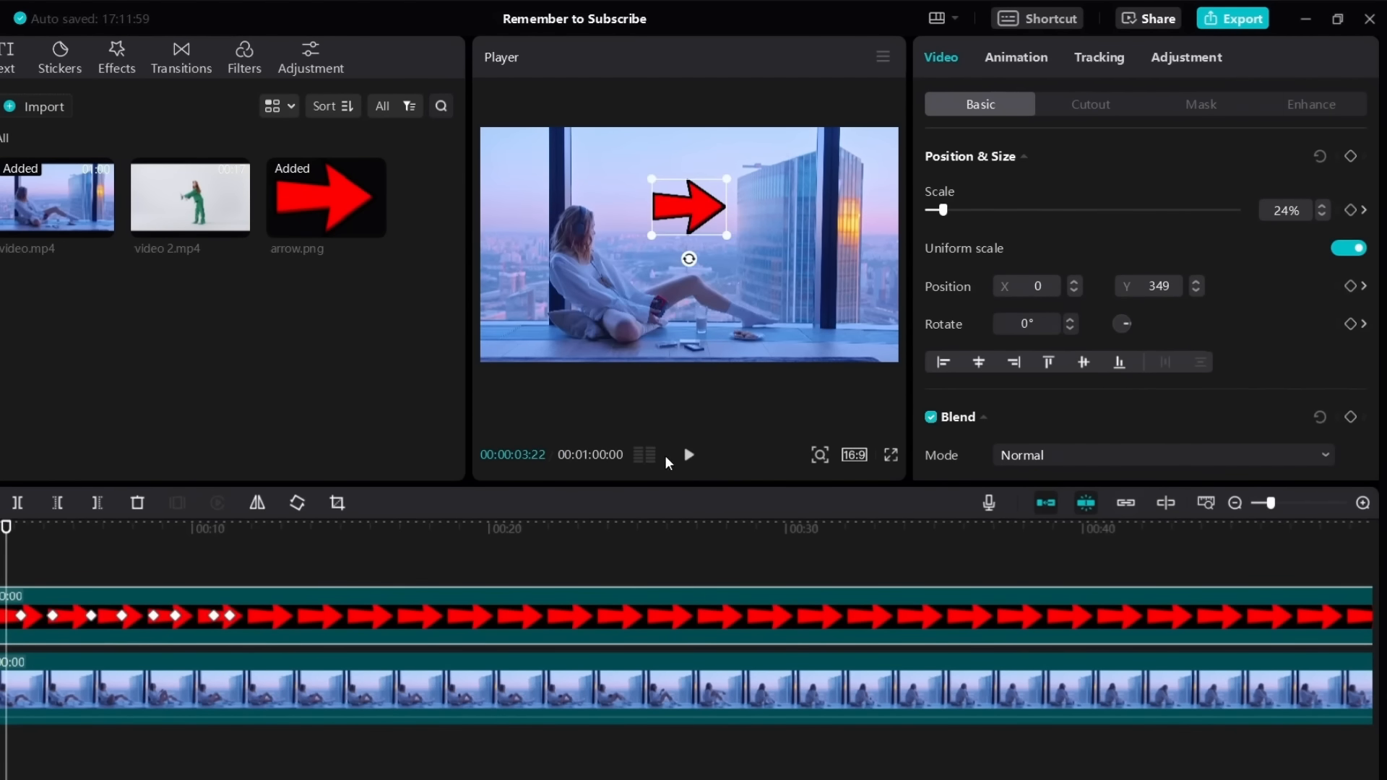
click(23, 615)
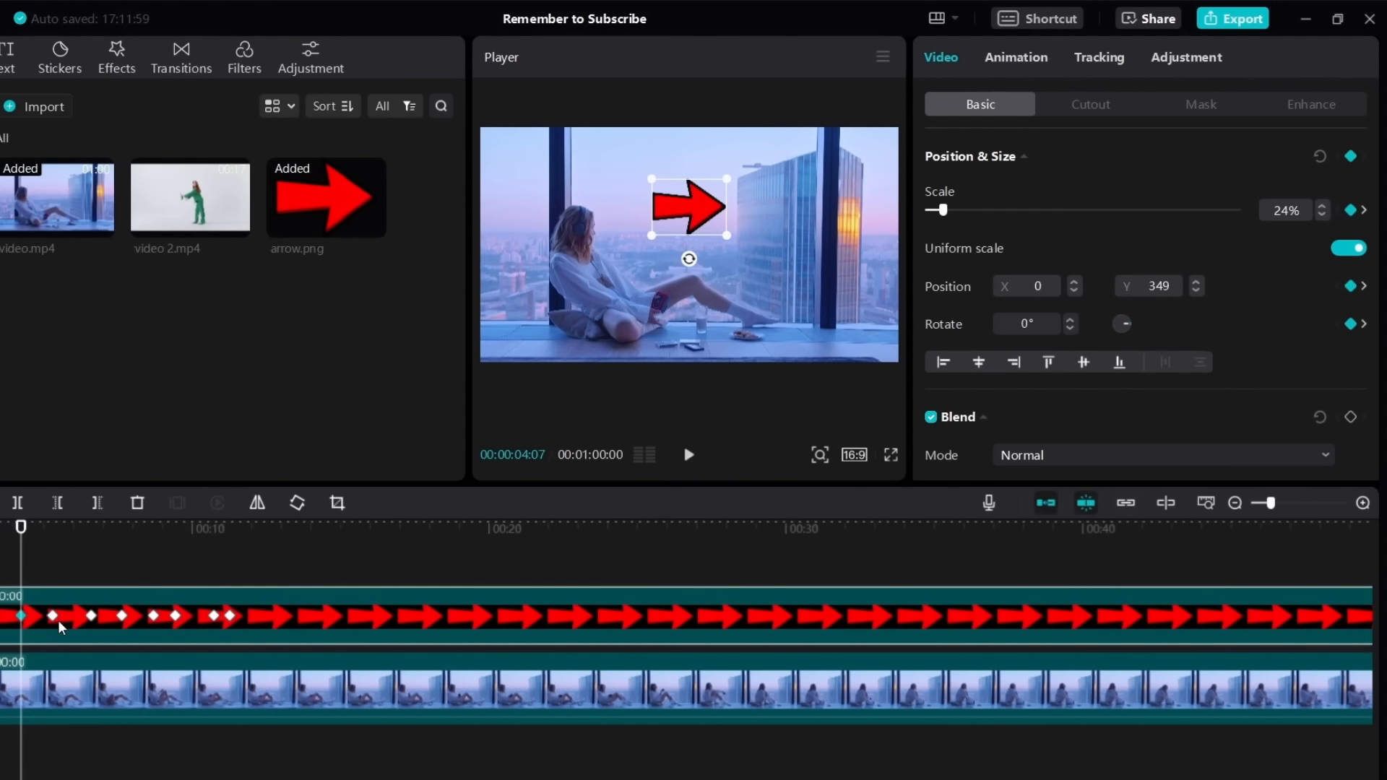
click(53, 616)
click(21, 616)
click(54, 615)
click(92, 616)
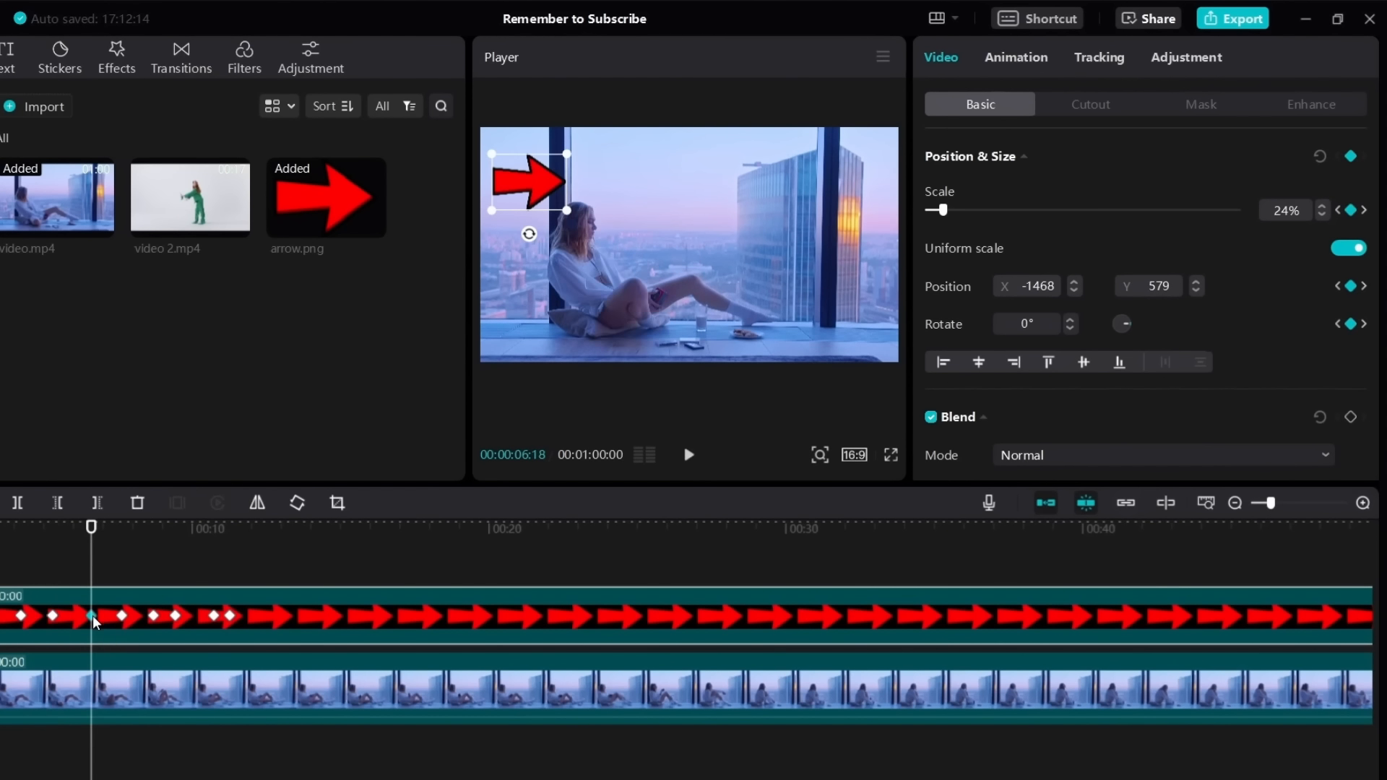
click(123, 615)
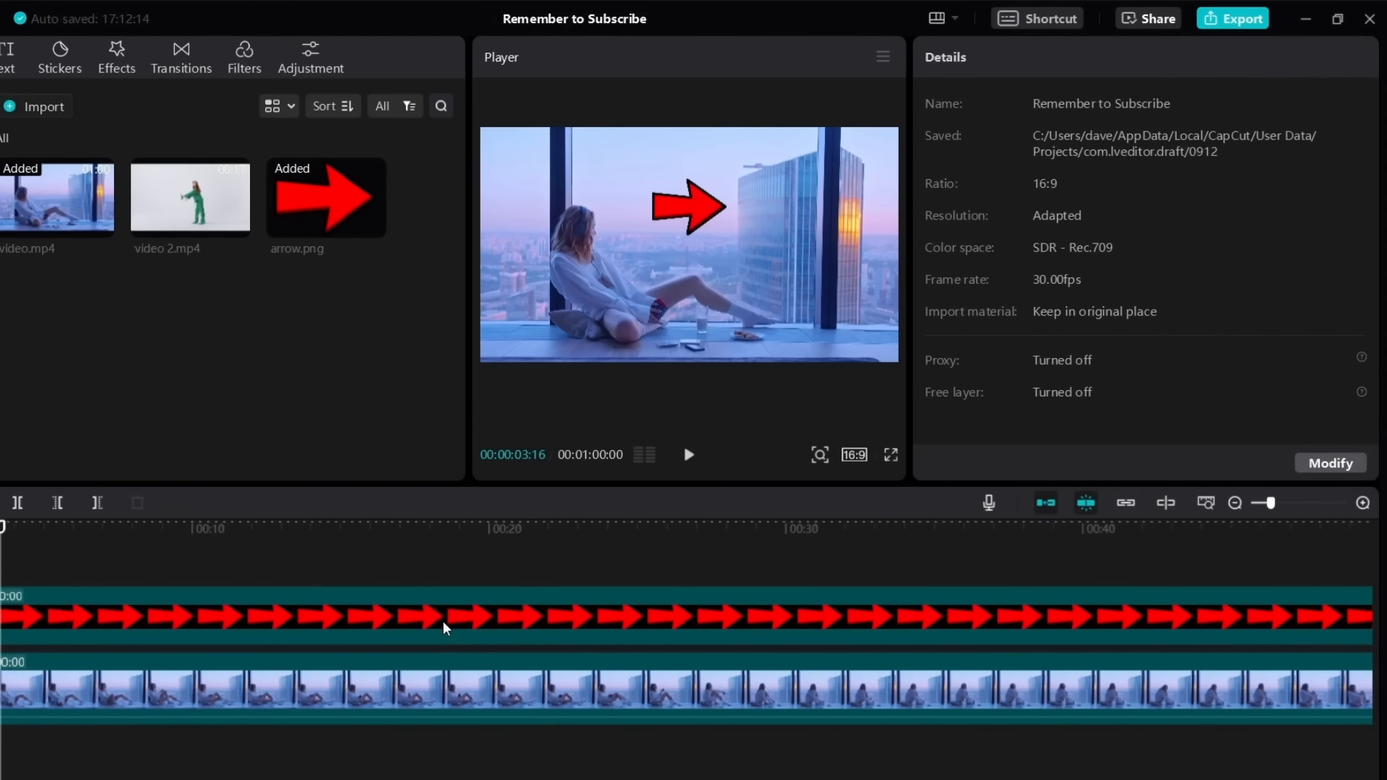
Play the arrow's complete keyframe animation from 00:00:03:16 to check its movement, rotation and scaling
click(443, 621)
click(688, 454)
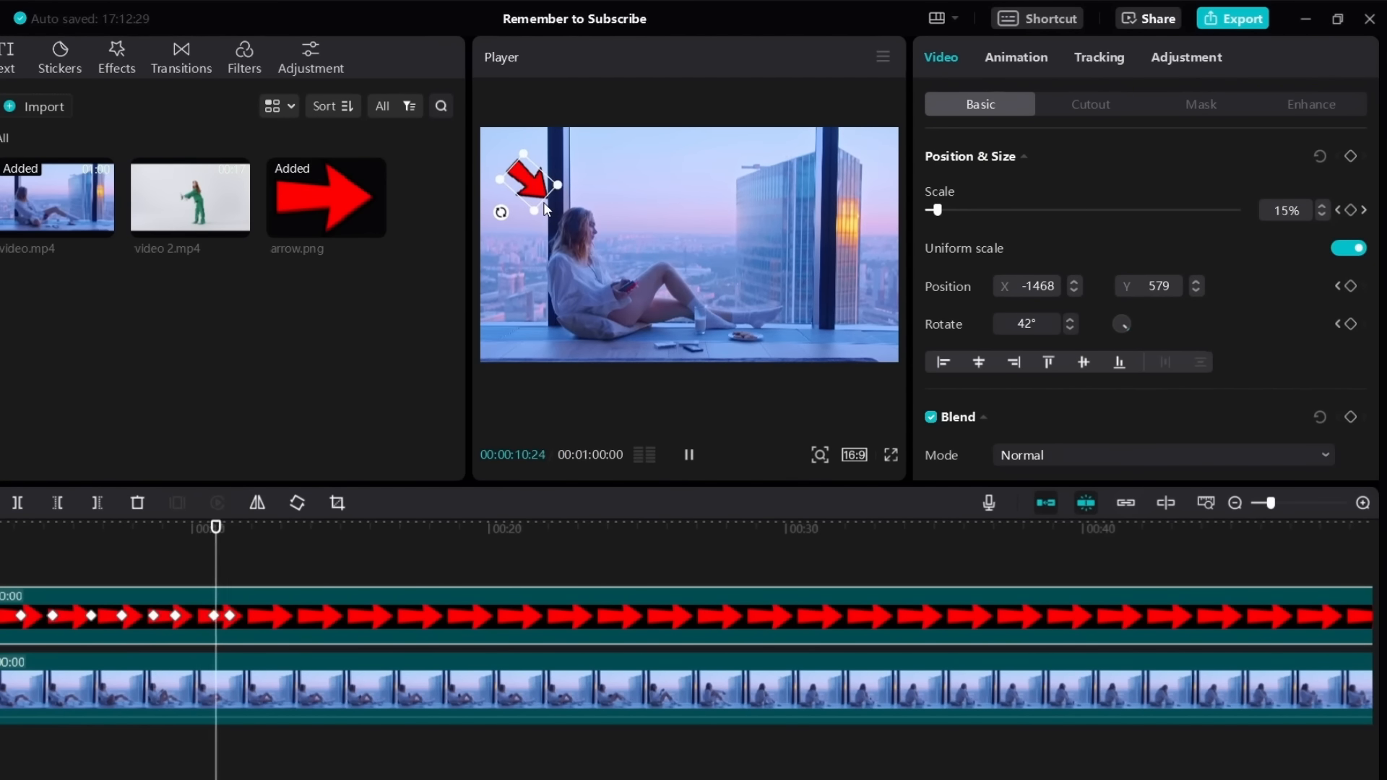
click(689, 457)
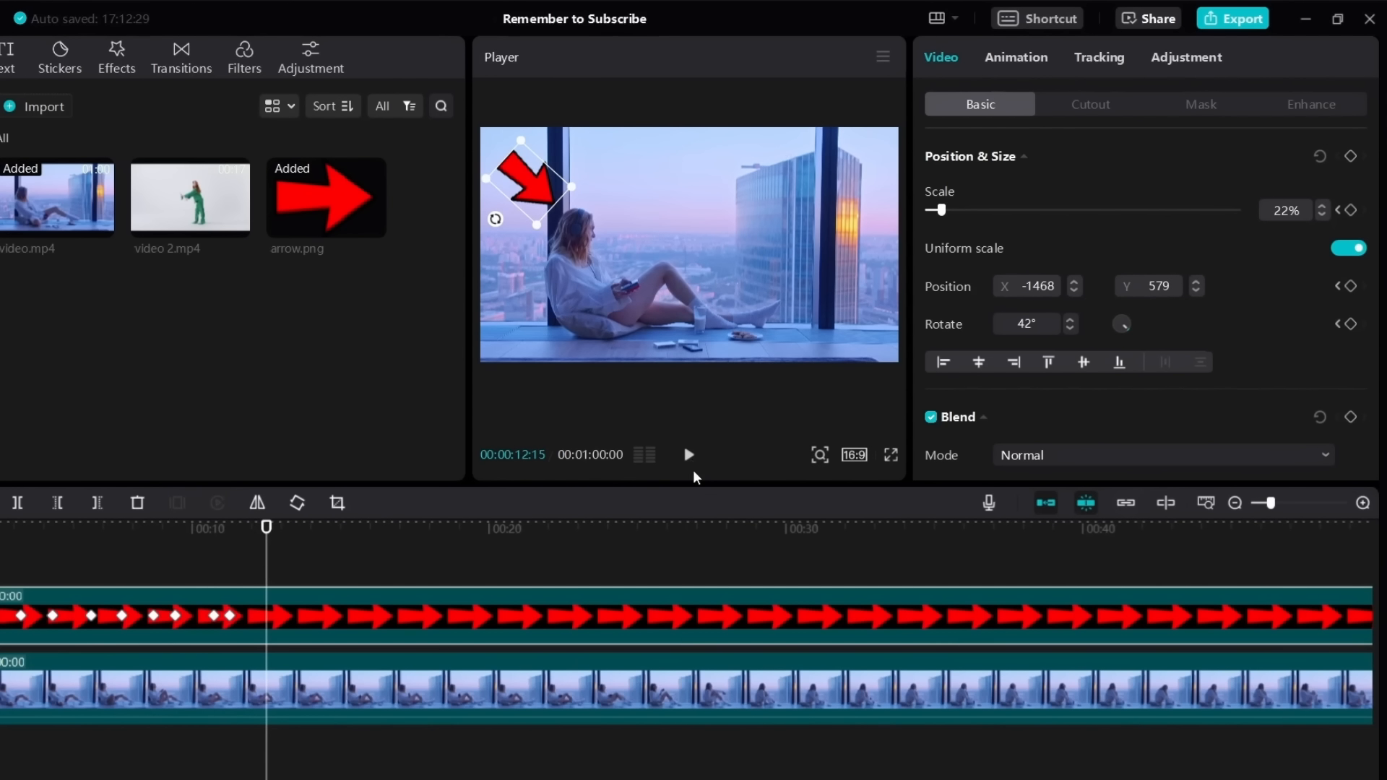
Add a default text clip above the arrow at 00:00:12:15 and change its wording to "subscribe"
click(8, 58)
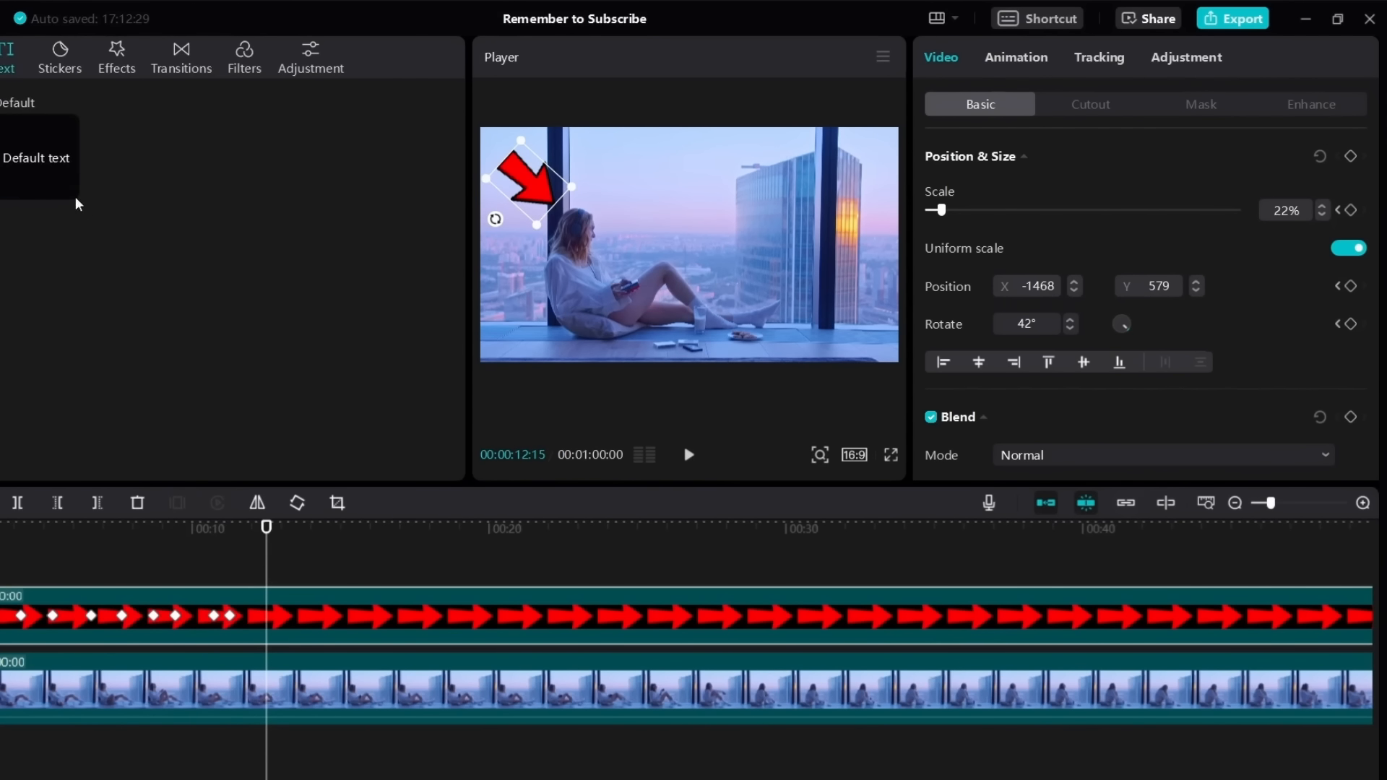
drag(50, 185, 269, 566)
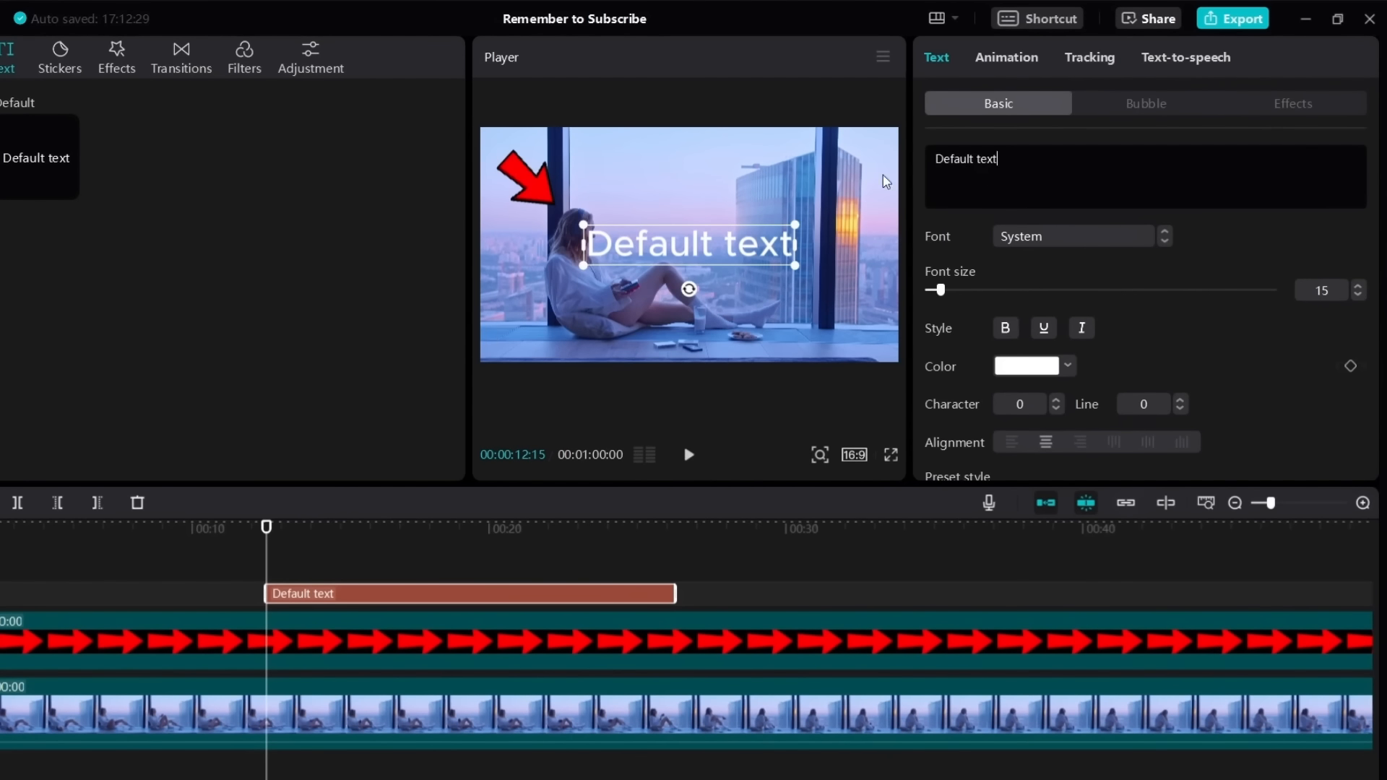
key(ctrl+a)
text(subscrie)
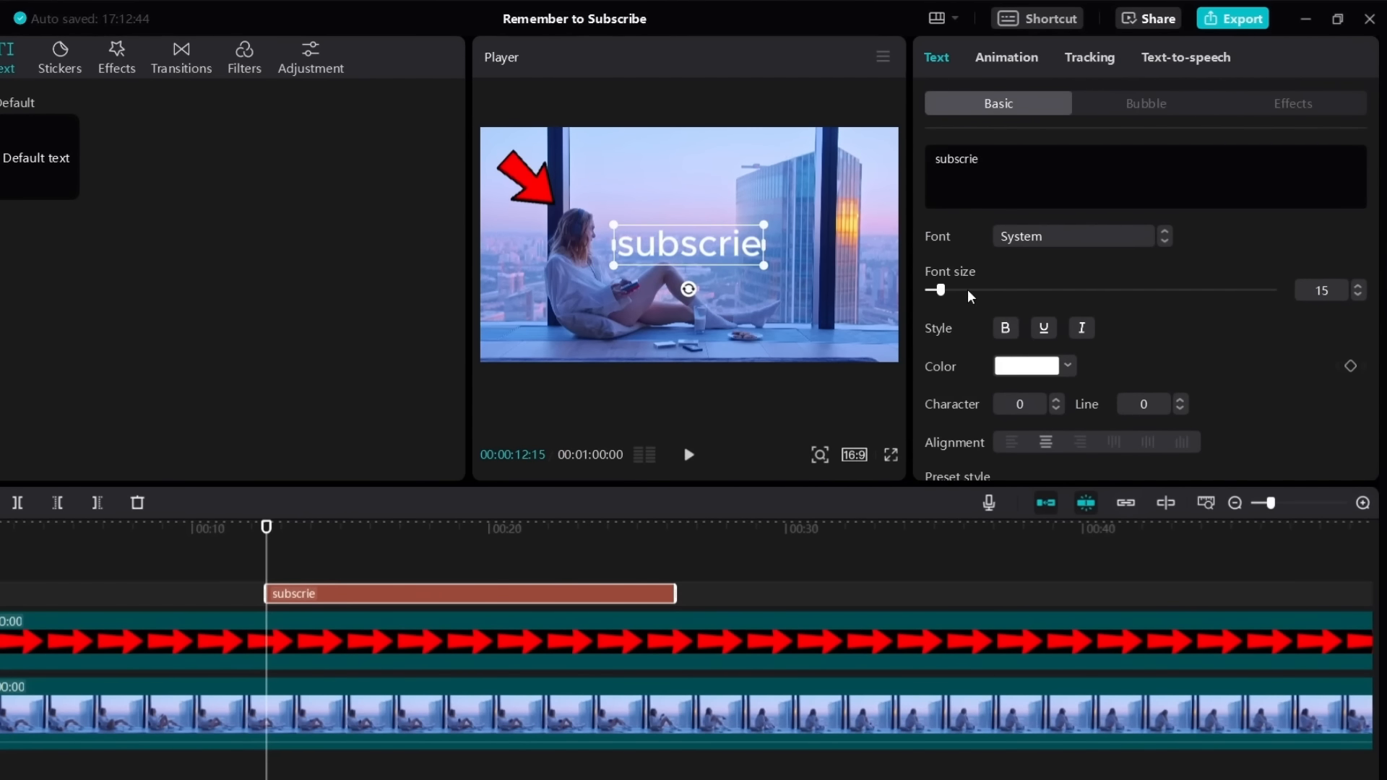
key(BackSpace)
text(be)
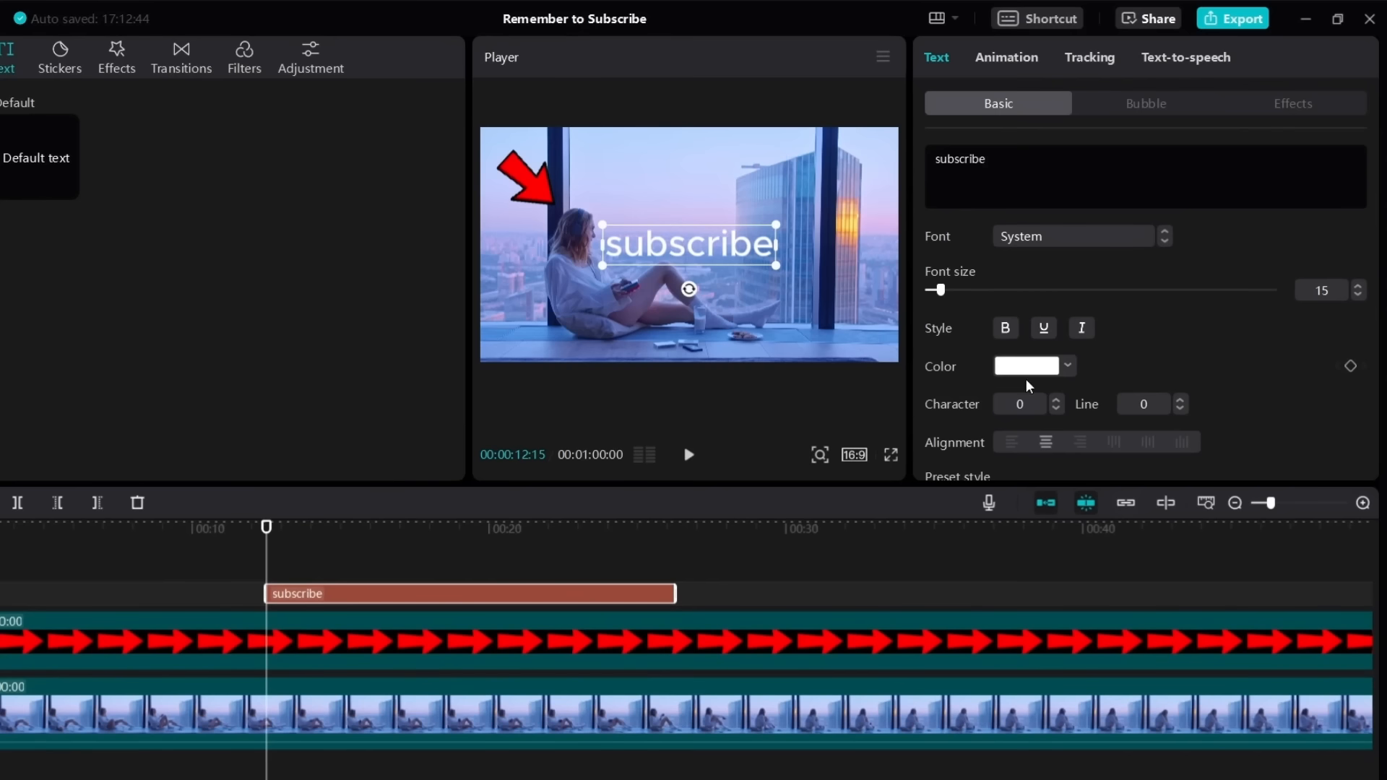
Apply the white preset style with black outline to the "subscribe" text and add a Position & Size keyframe at 00:00:12:15
scroll(1026, 379, down, 2)
click(1004, 448)
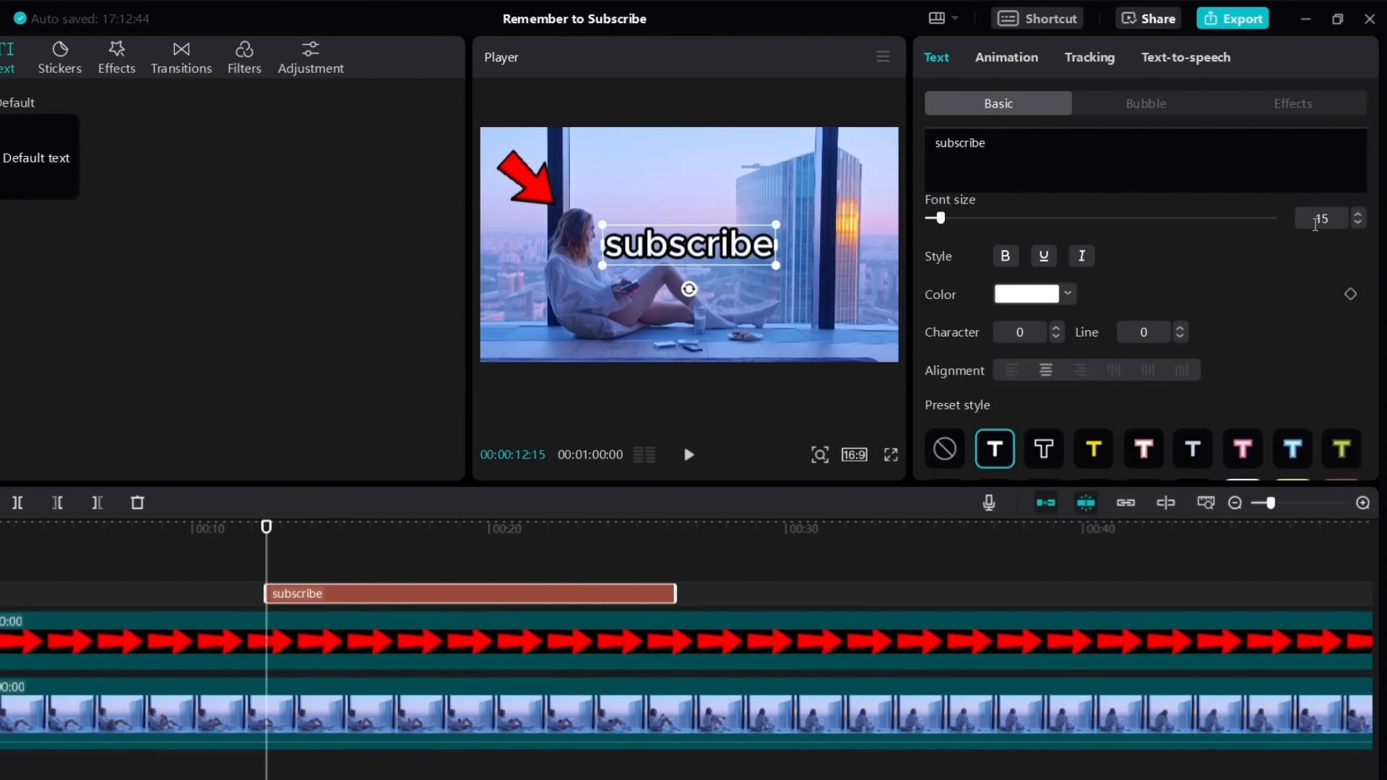
scroll(1053, 292, down, 5)
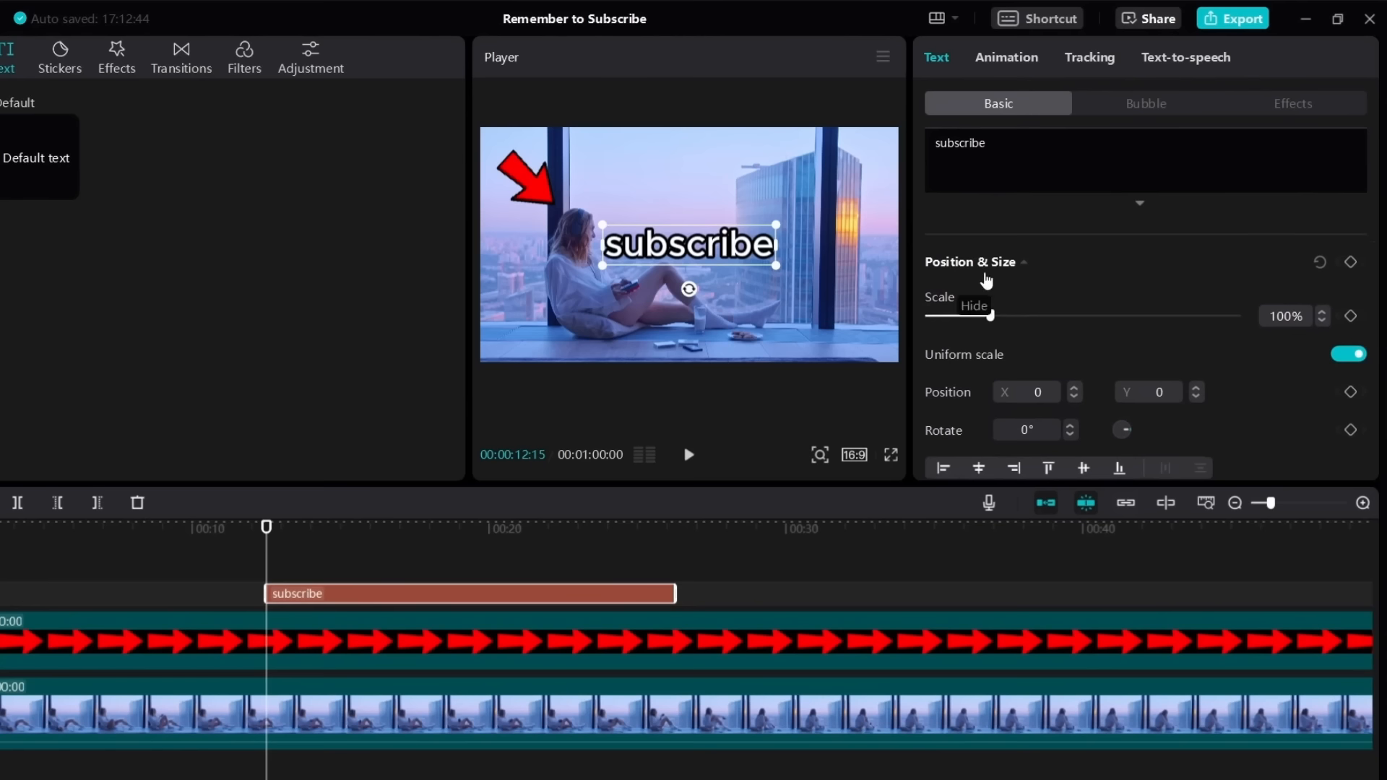
click(1353, 262)
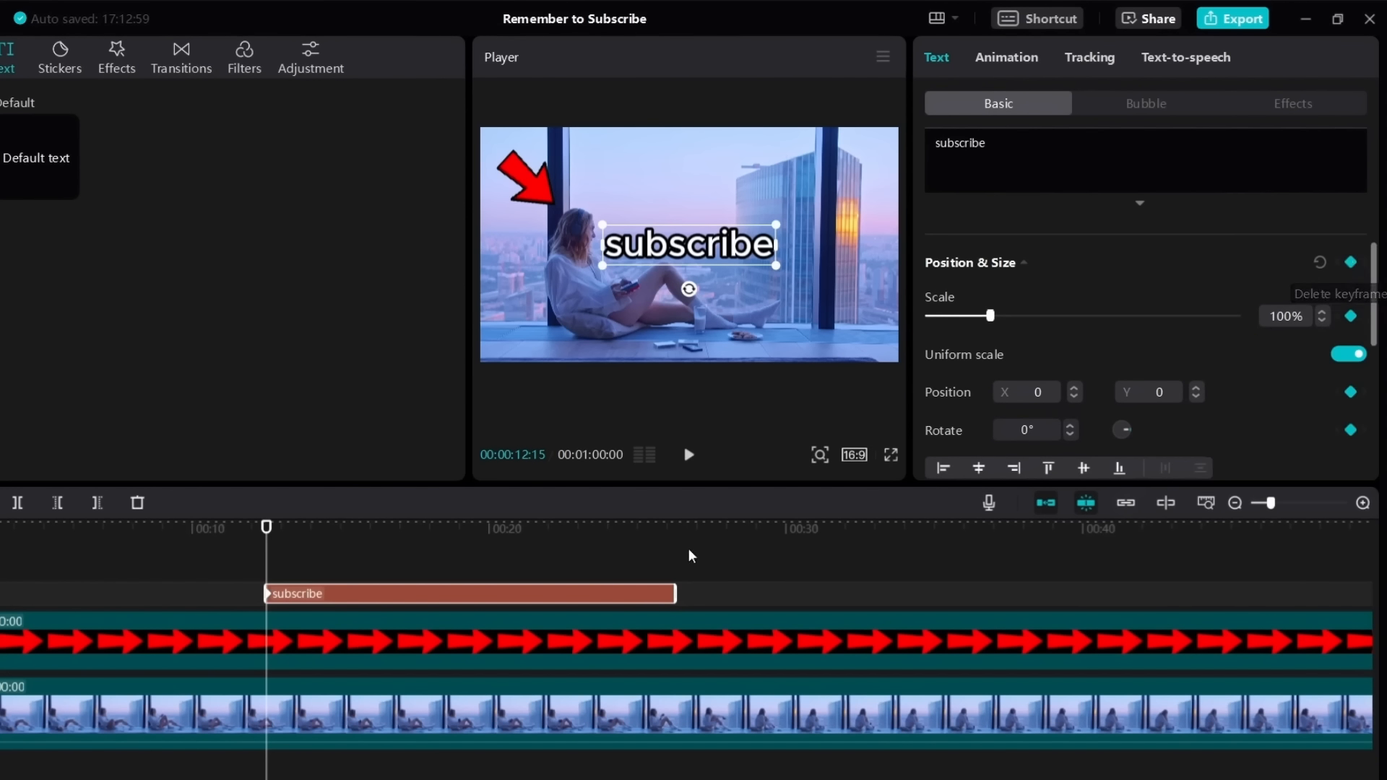
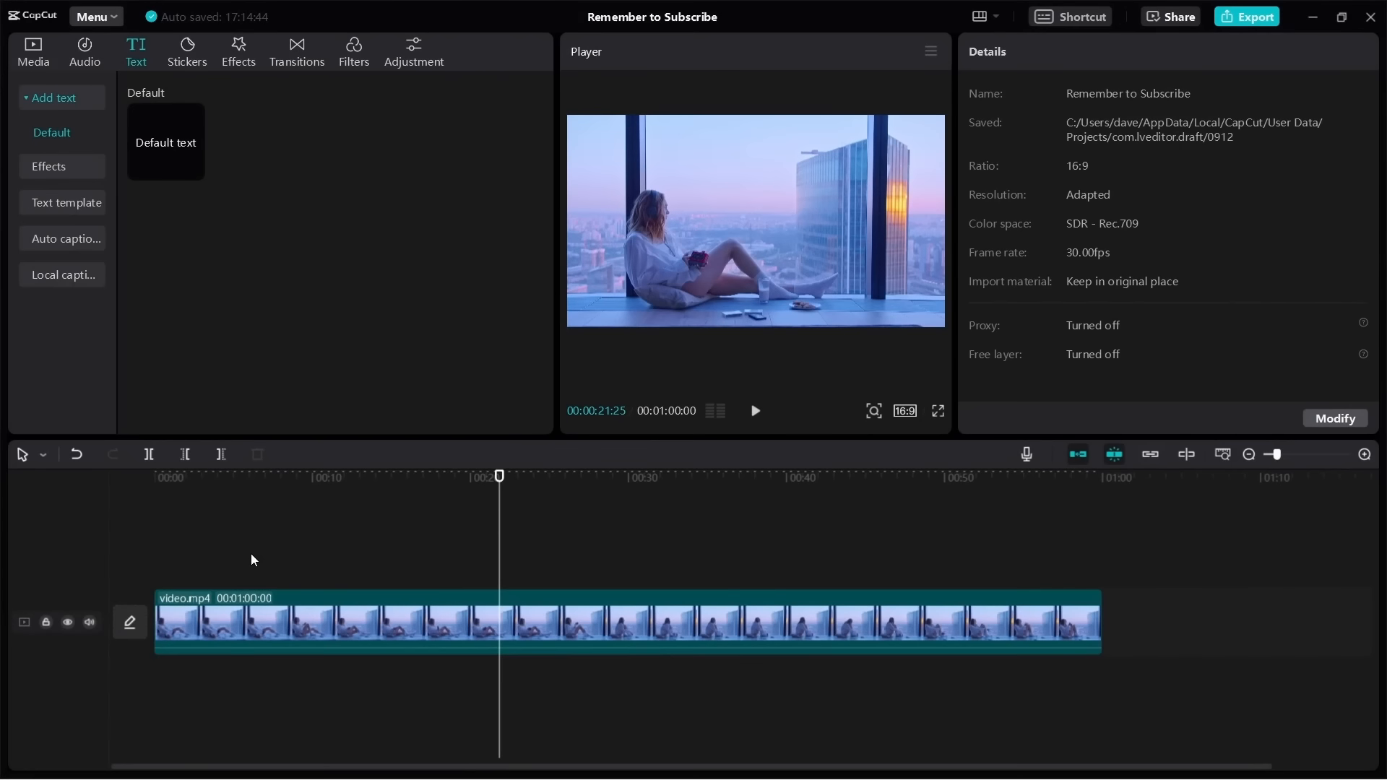
Animate a zoom on video.mp4 with a Position & Size keyframe at 00:00:00:00 and a scale of 130% at 00:00:04:13
click(144, 591)
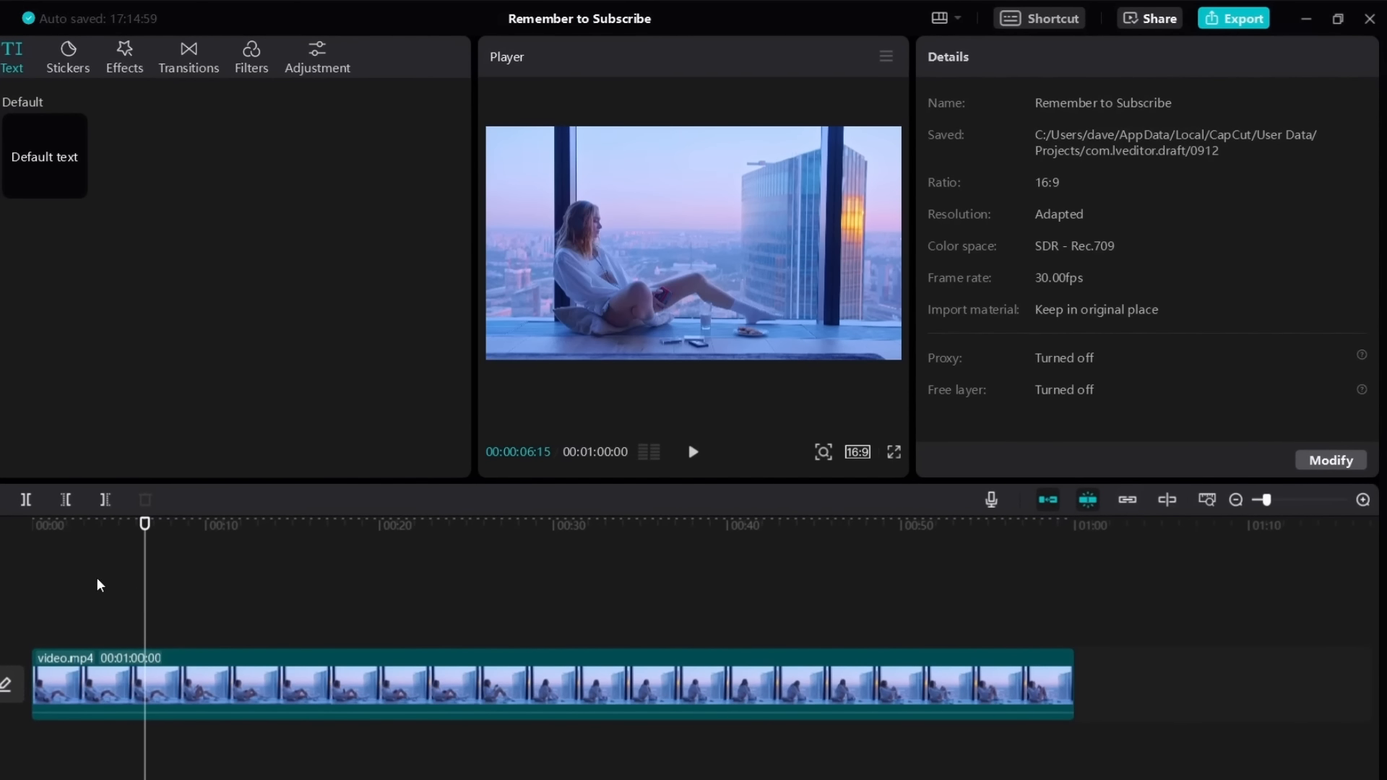
click(56, 580)
drag(55, 528, 33, 527)
click(167, 530)
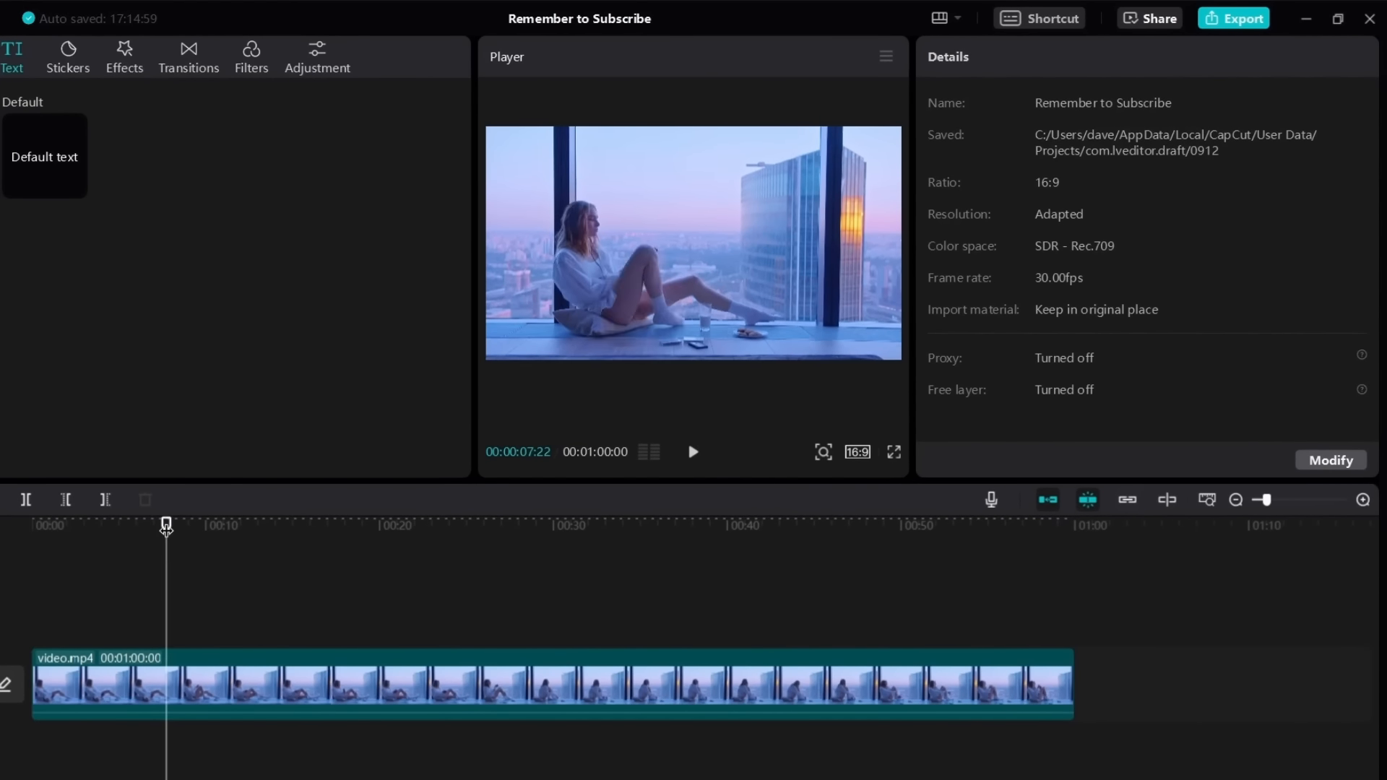
drag(166, 528, 32, 587)
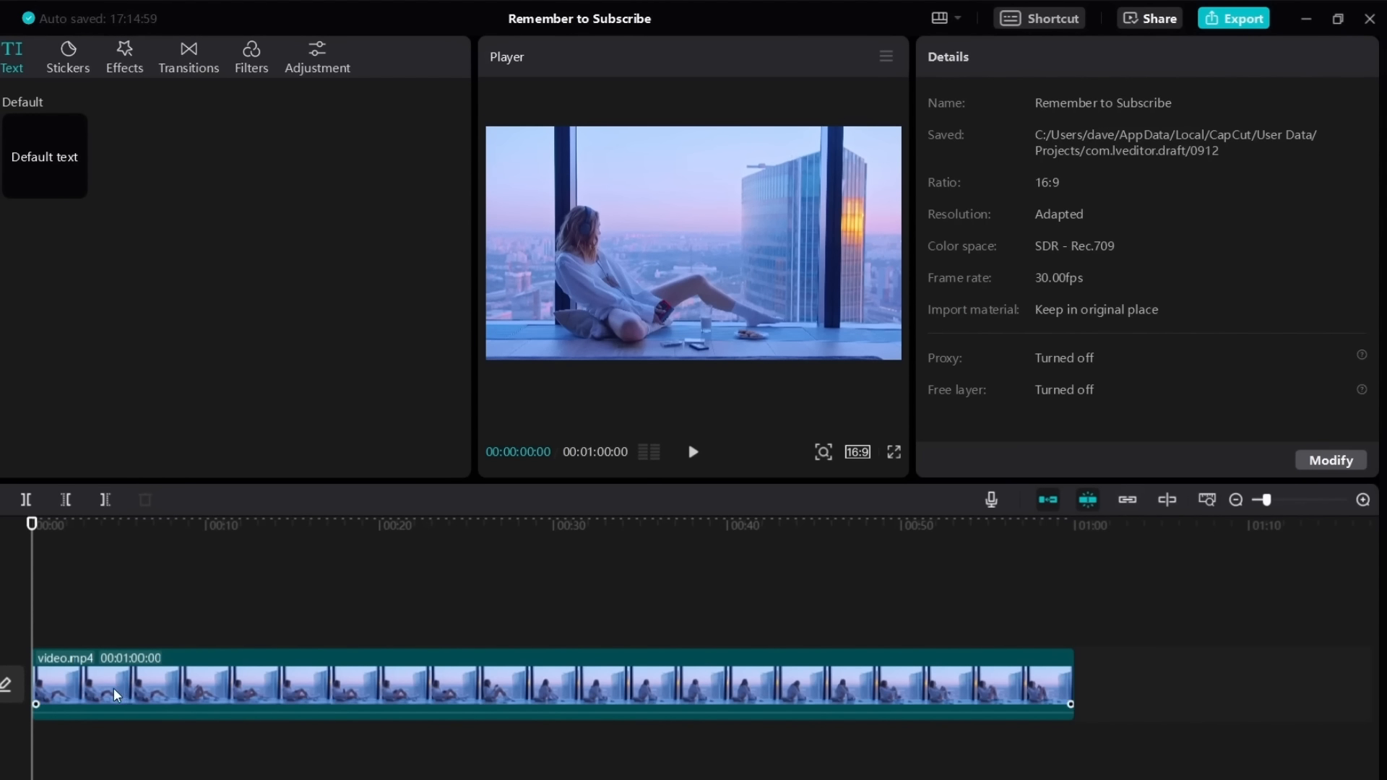
click(69, 685)
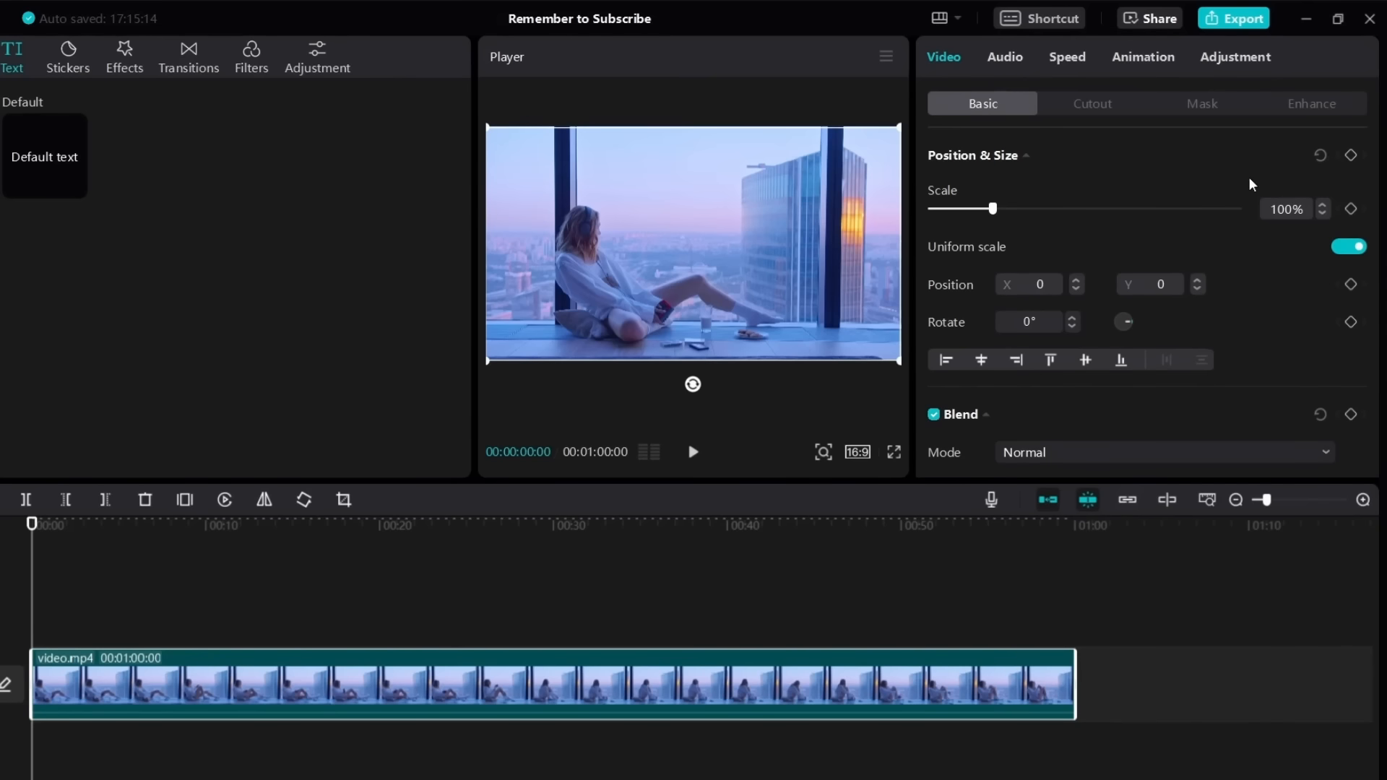
click(1351, 155)
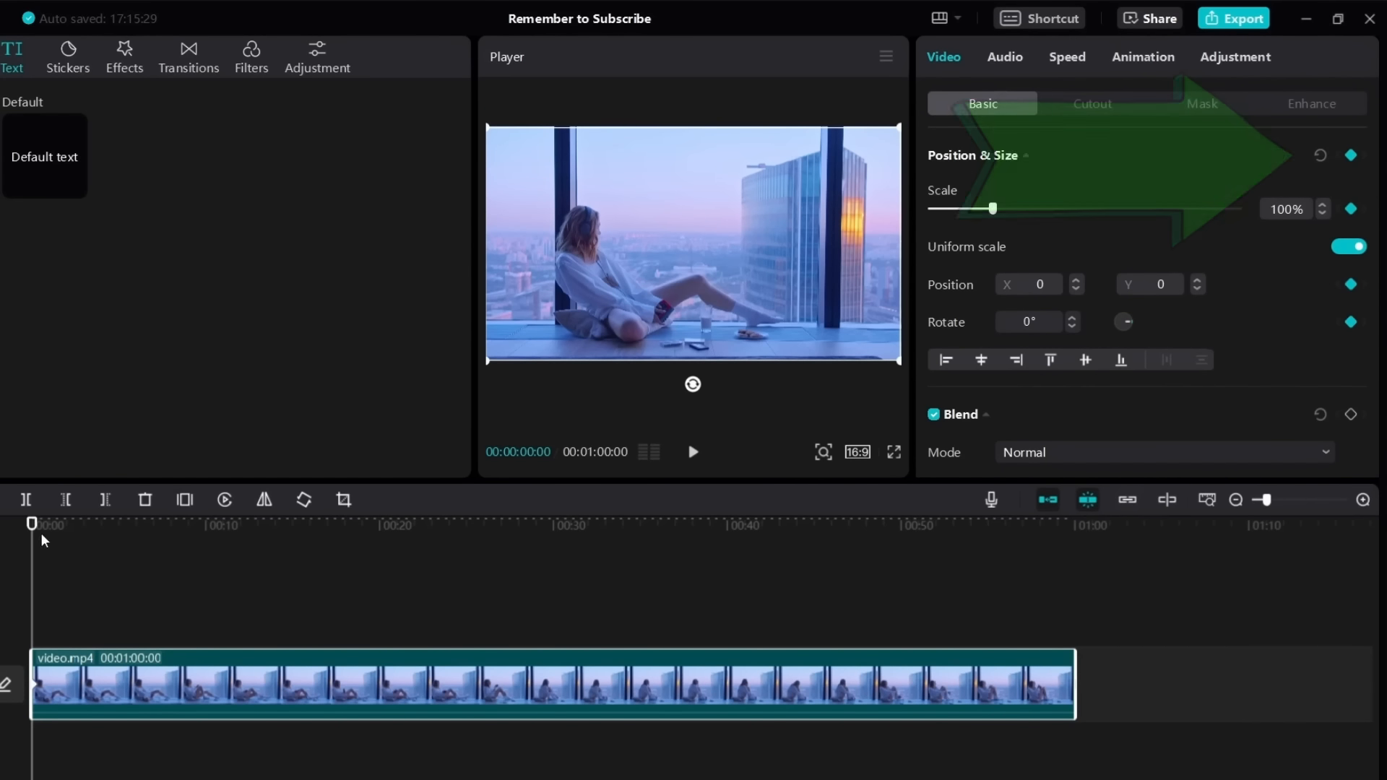
drag(32, 525, 108, 525)
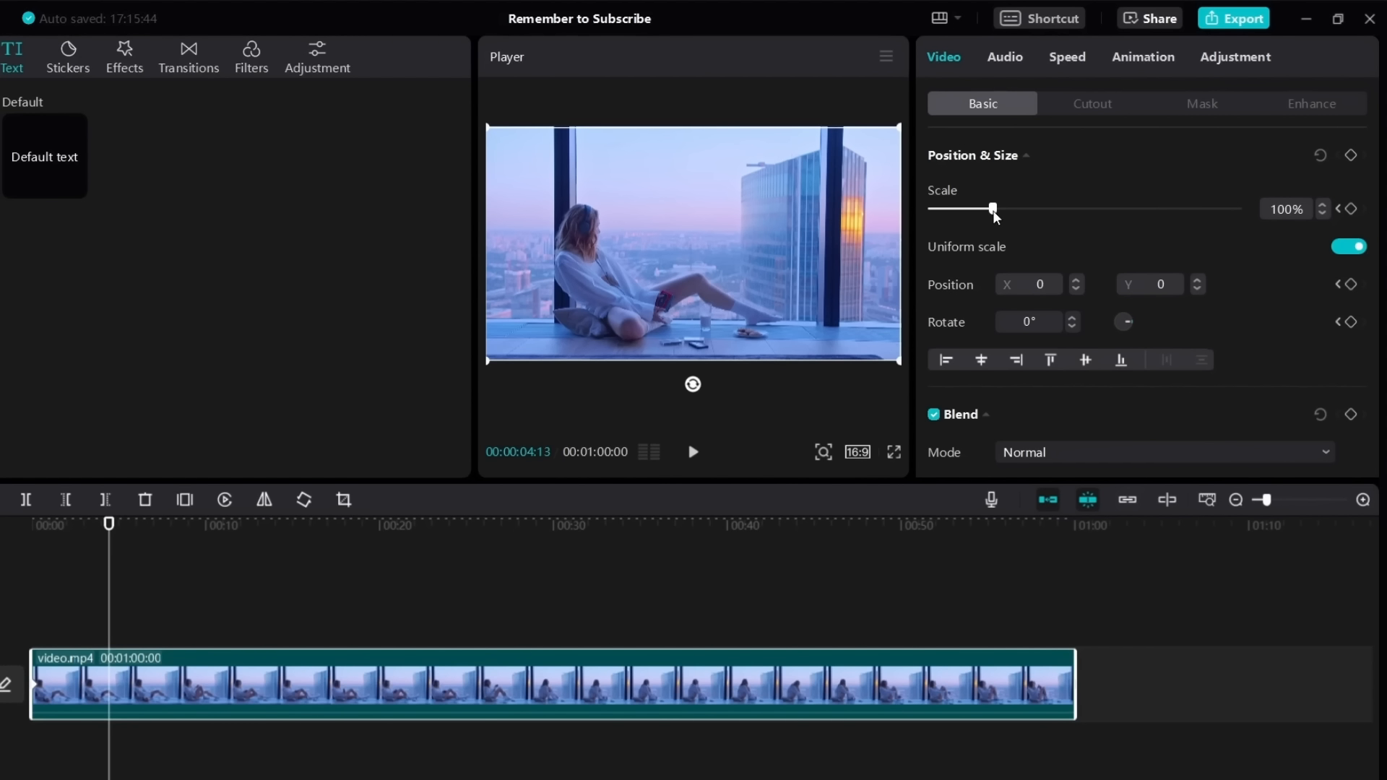
mouse_move(992, 210)
mouse_down()
mouse_move(1025, 211)
mouse_move(1009, 215)
mouse_up()
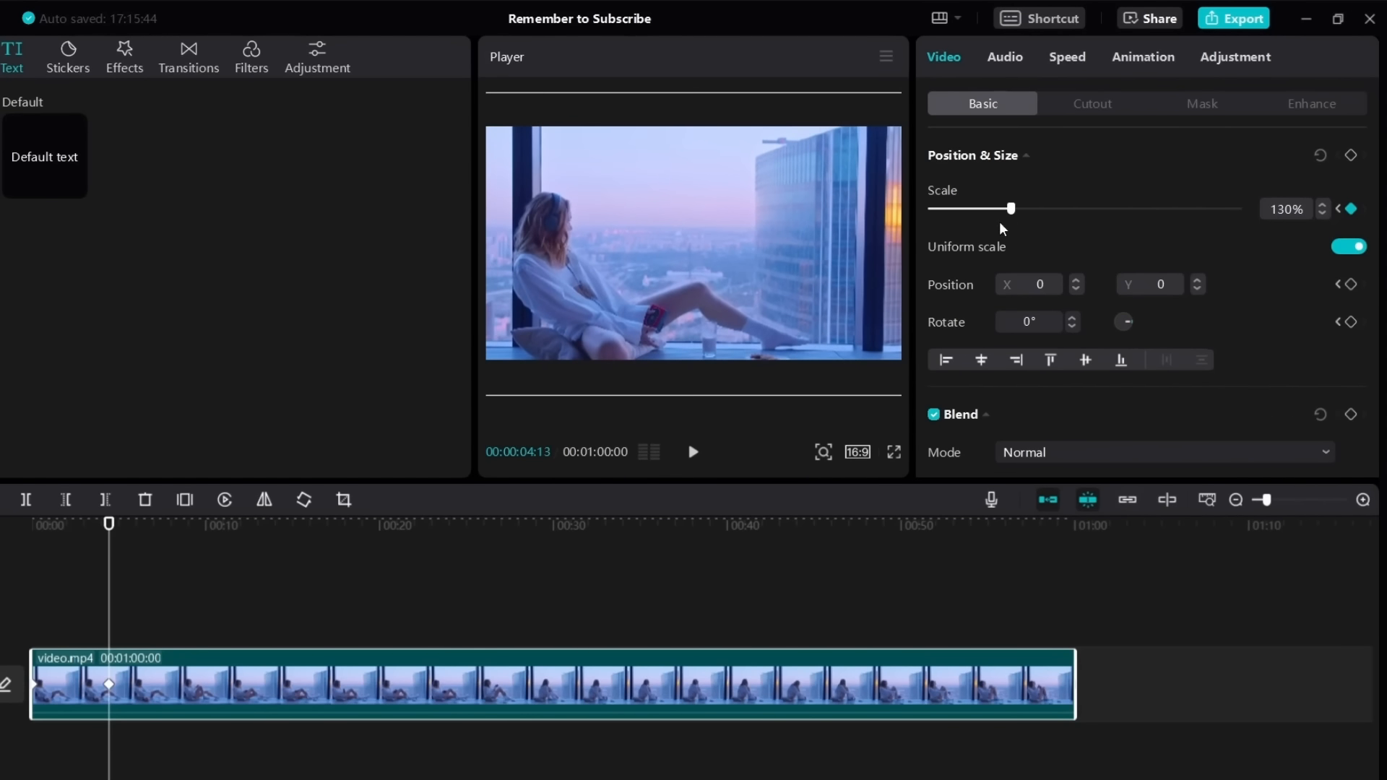
Reposition the zoomed video.mp4 at its 00:00:04:13 keyframe to about X 64, Y 191
drag(738, 244, 675, 238)
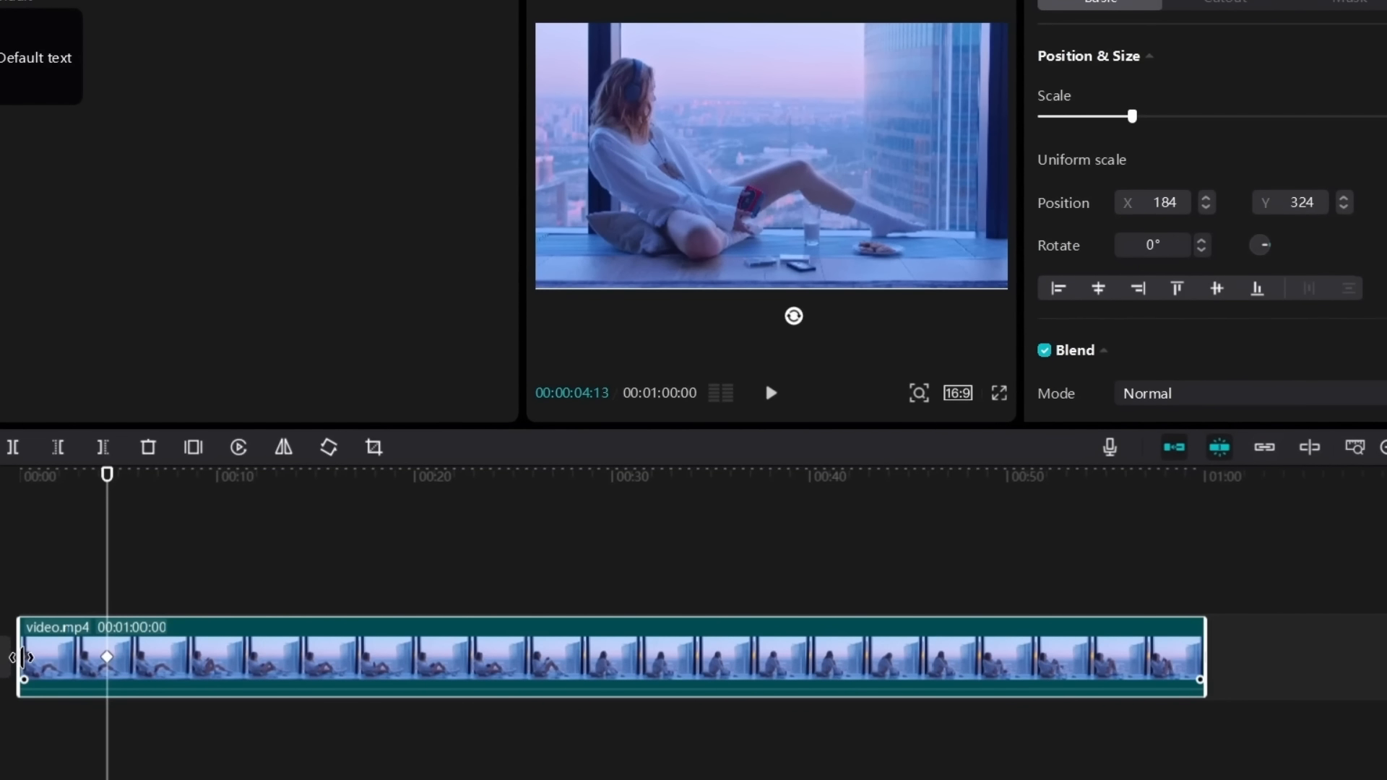
click(33, 671)
click(107, 657)
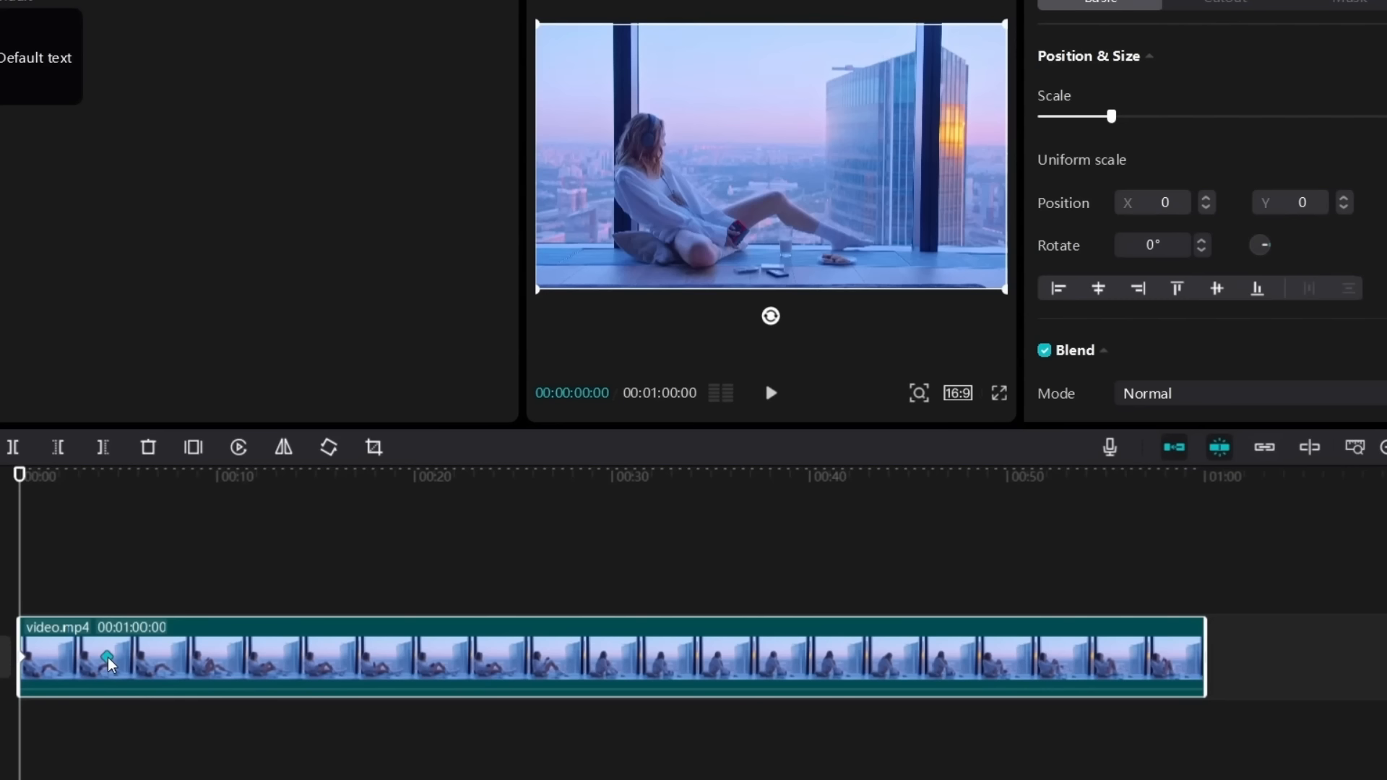
click(109, 659)
drag(635, 202, 709, 211)
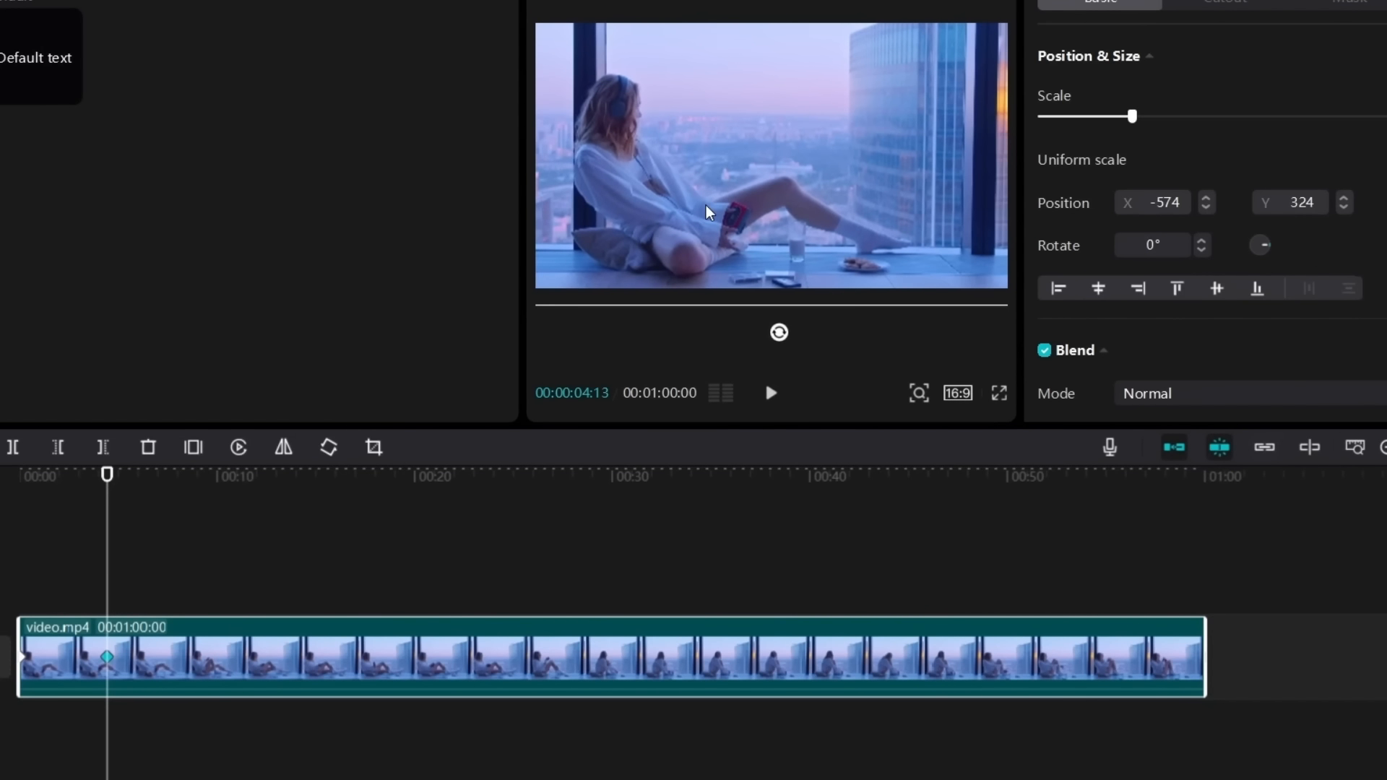
Play video.mp4 from the start to check the zoom together with its position change
click(3, 574)
key(space)
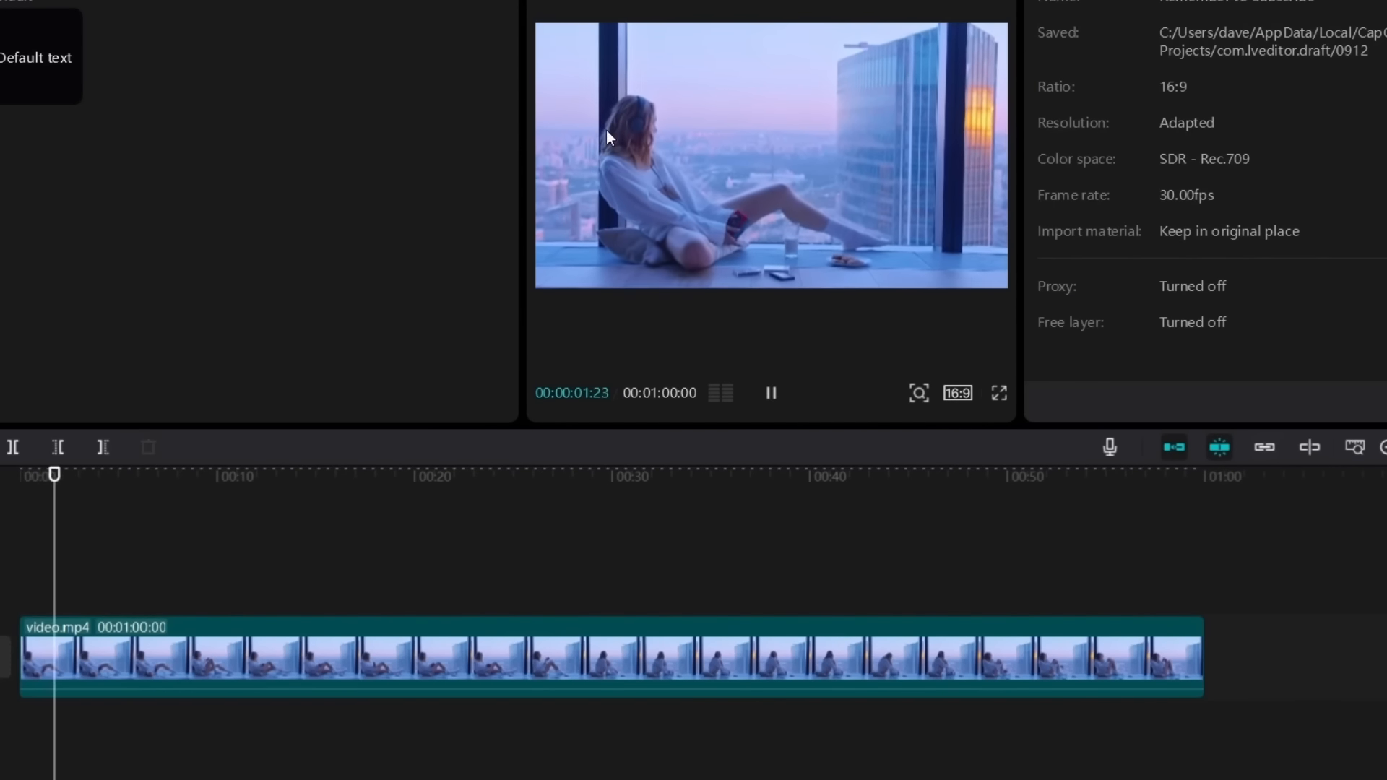
click(116, 668)
key(space)
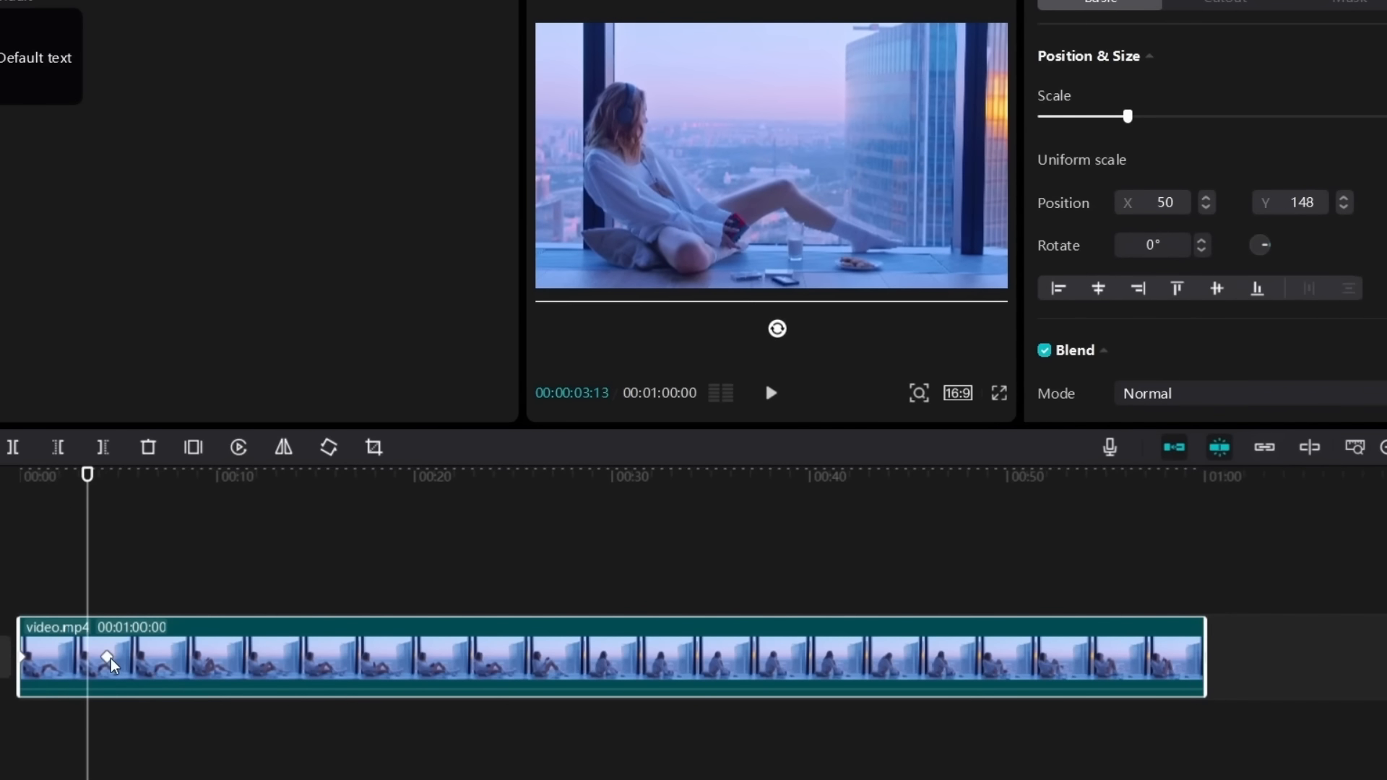
Lengthen the zoom by moving its second keyframe to 00:00:13:00 and then out to 00:00:18:15
click(109, 659)
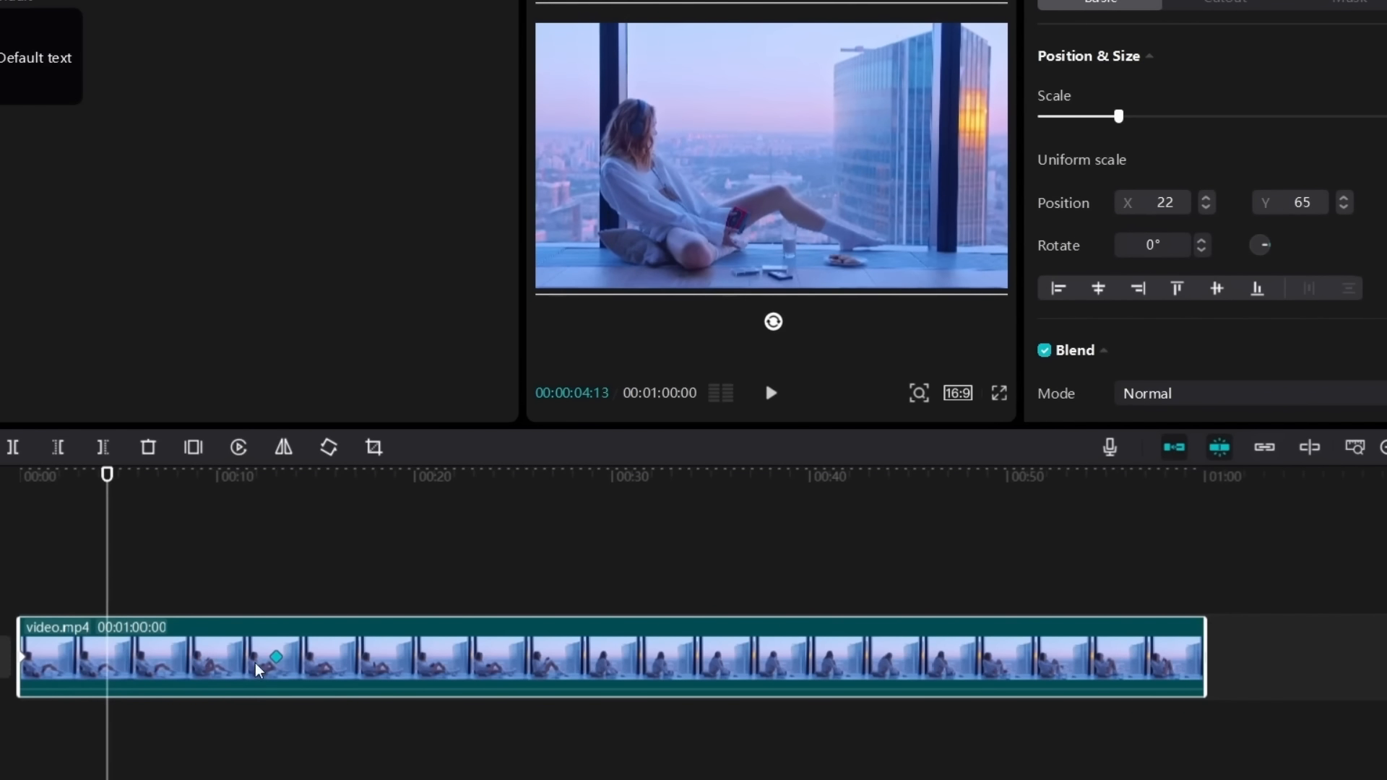
click(276, 657)
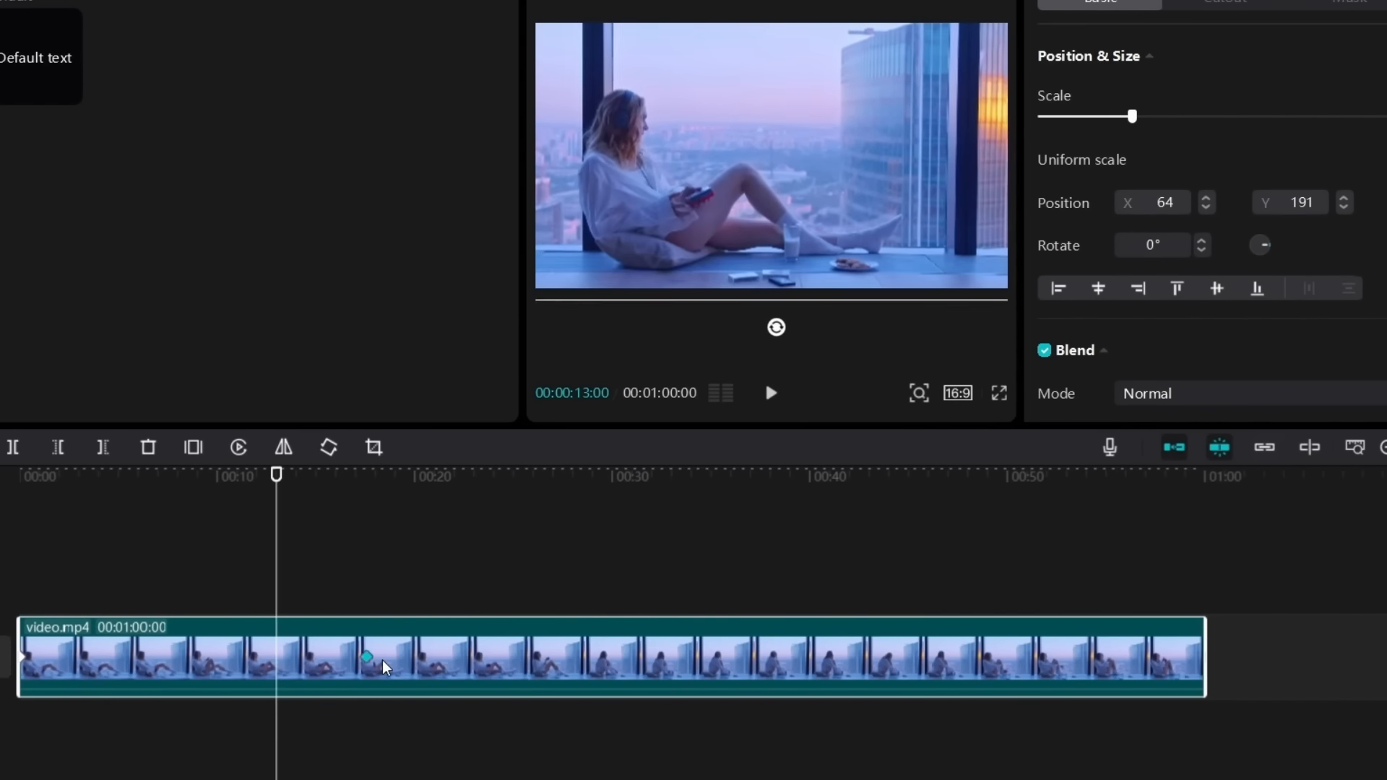
drag(192, 665, 385, 659)
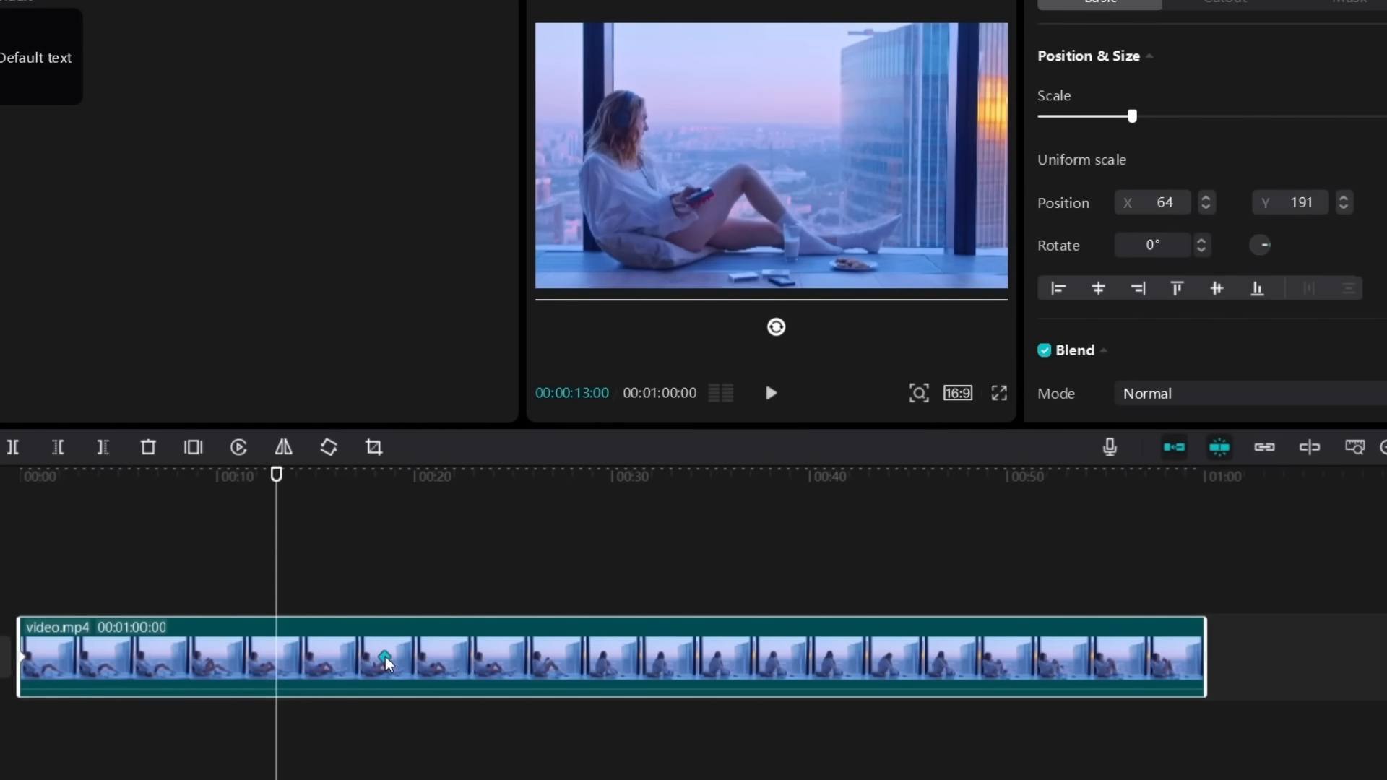
click(384, 659)
Move the zoom's second keyframe back to about 00:00:01:21 and play the faster zoom from the start
drag(79, 672, 65, 666)
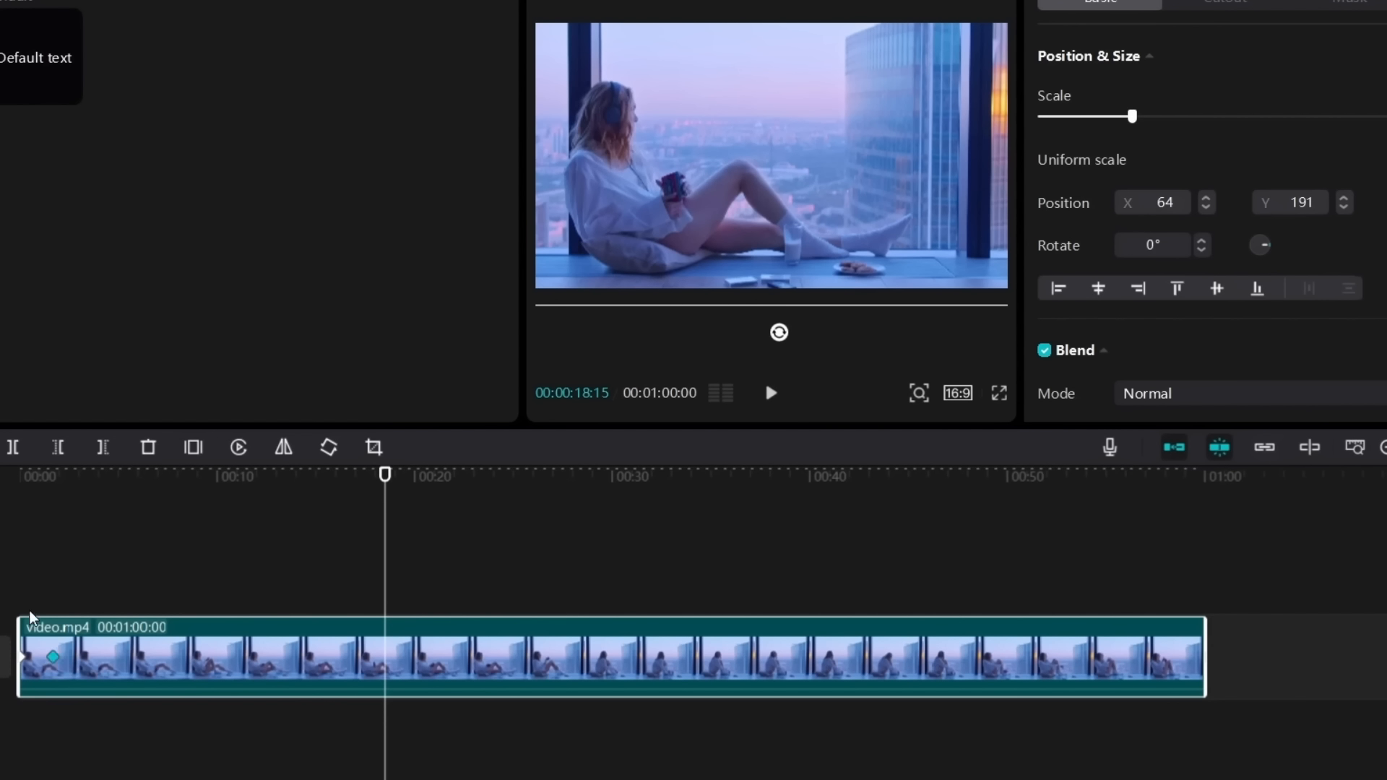
click(13, 588)
key(space)
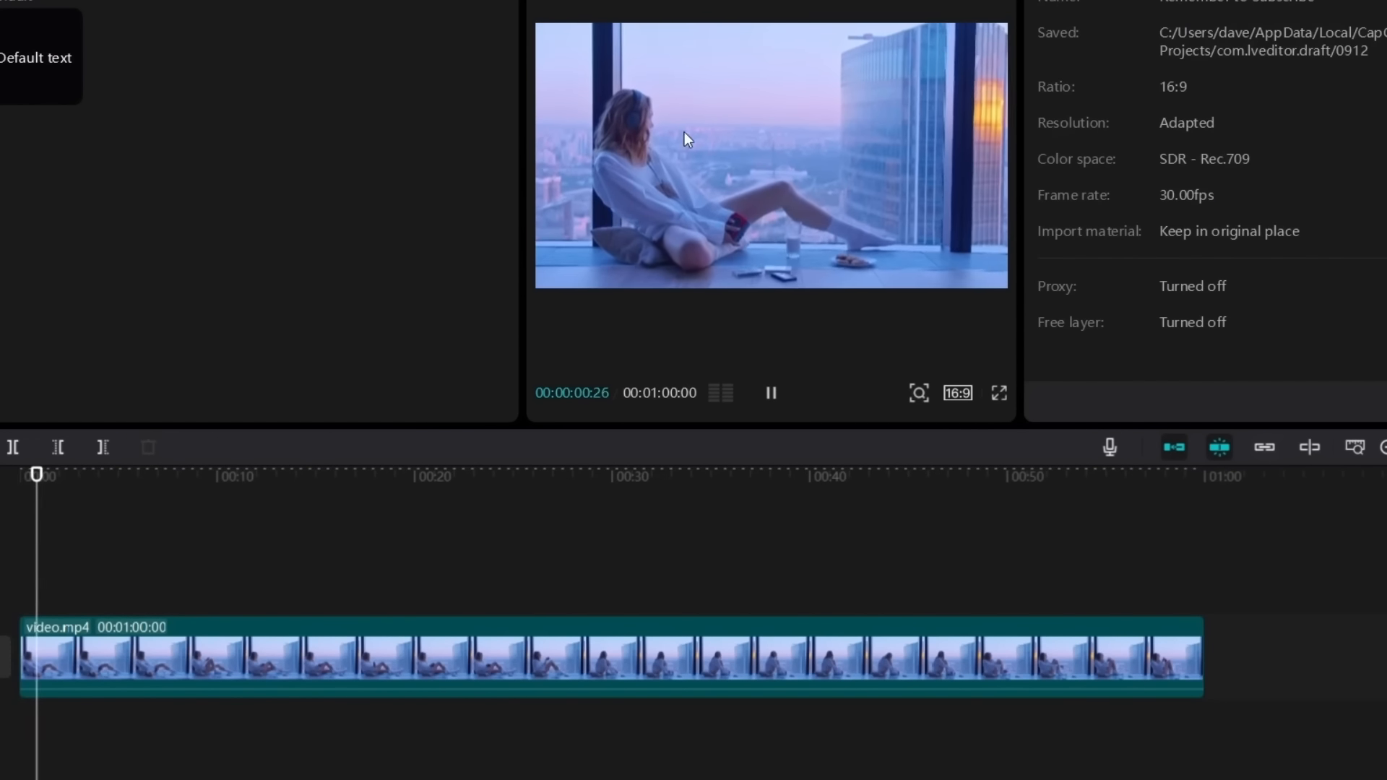
click(769, 390)
Shorten the zoom further by moving its second keyframe to about one second, and play it from the start
click(52, 666)
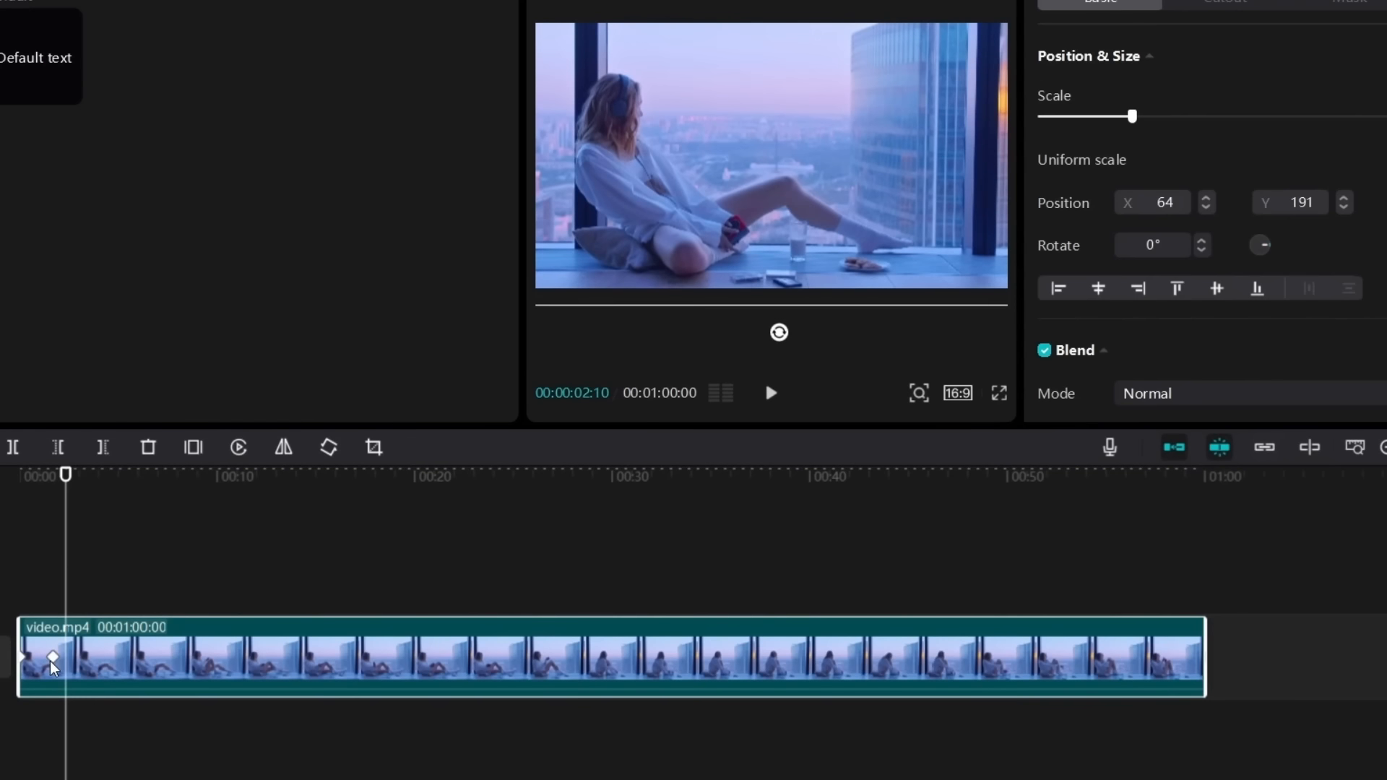
drag(53, 666, 41, 667)
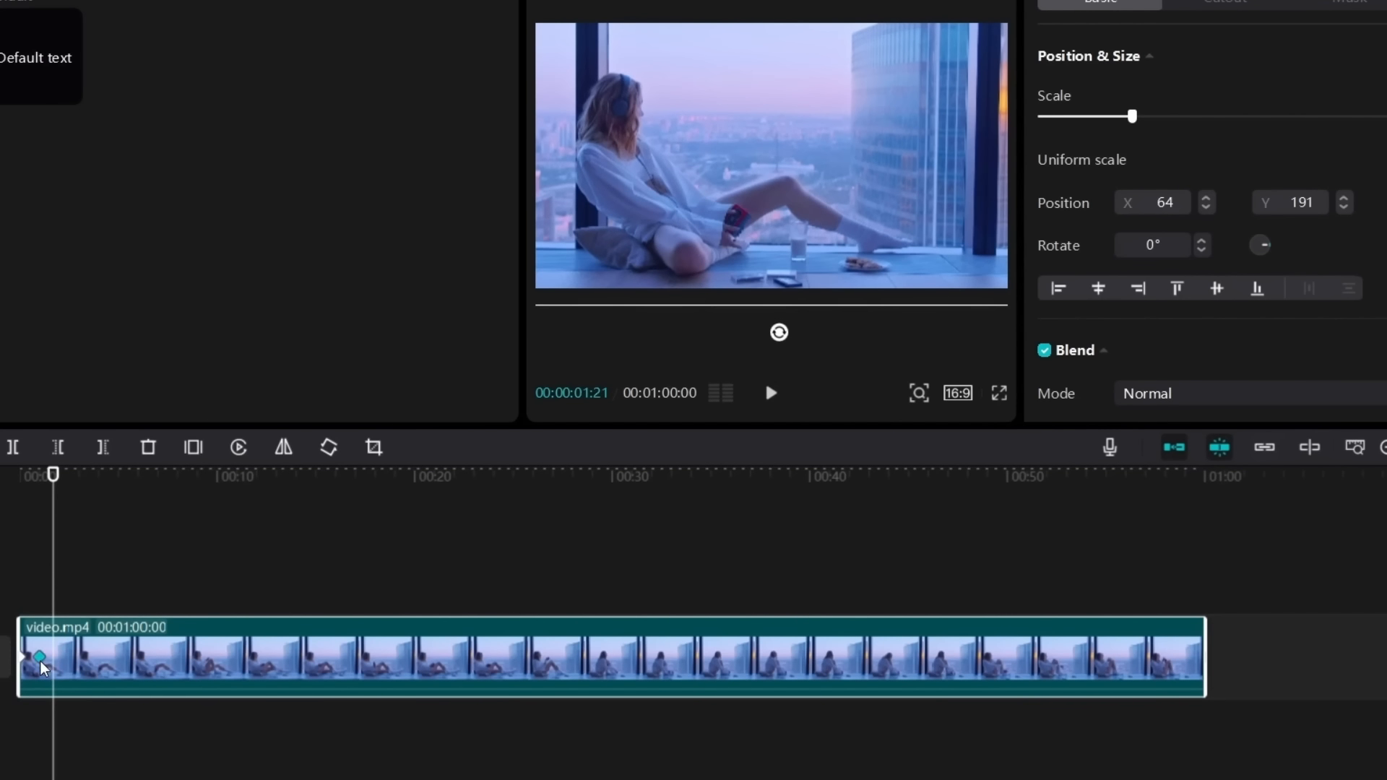
click(6, 588)
key(space)
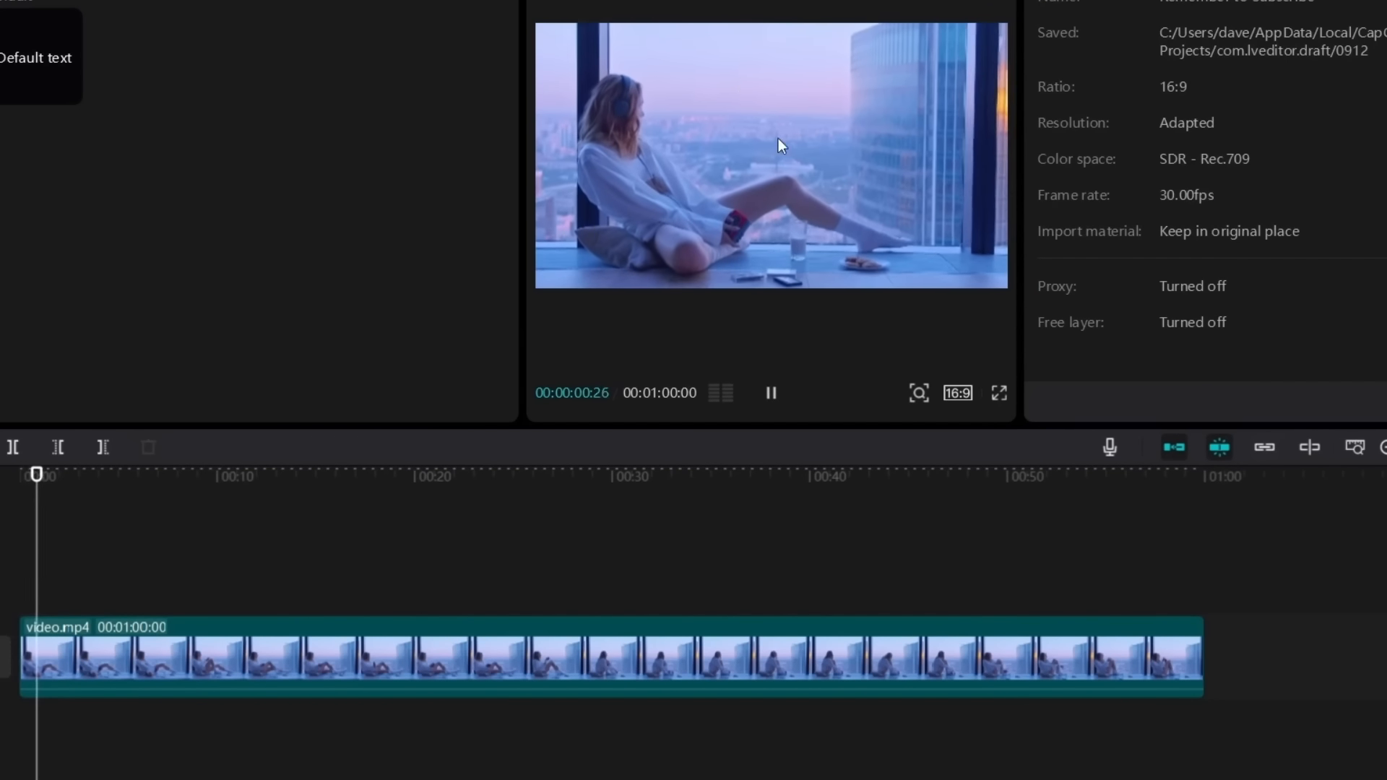
key(space)
Try a much slower zoom by moving its second keyframe well past 00:00:10, and play it from the start
click(49, 663)
drag(49, 667, 307, 666)
click(2, 604)
key(space)
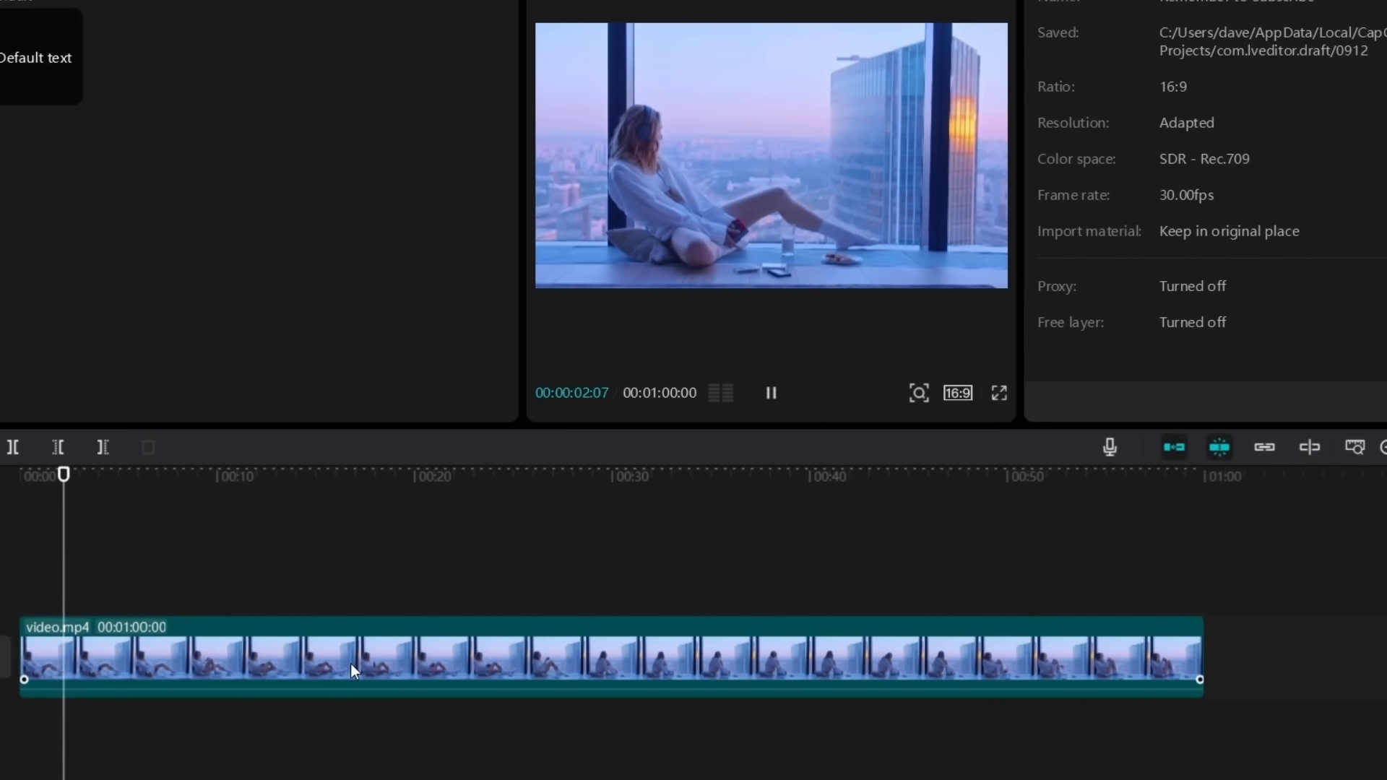
Add a Position & Size keyframe to video.mp4 at 00:00:03:28 and move the picture to X -574, Y -324 at 00:00:05:14
click(92, 676)
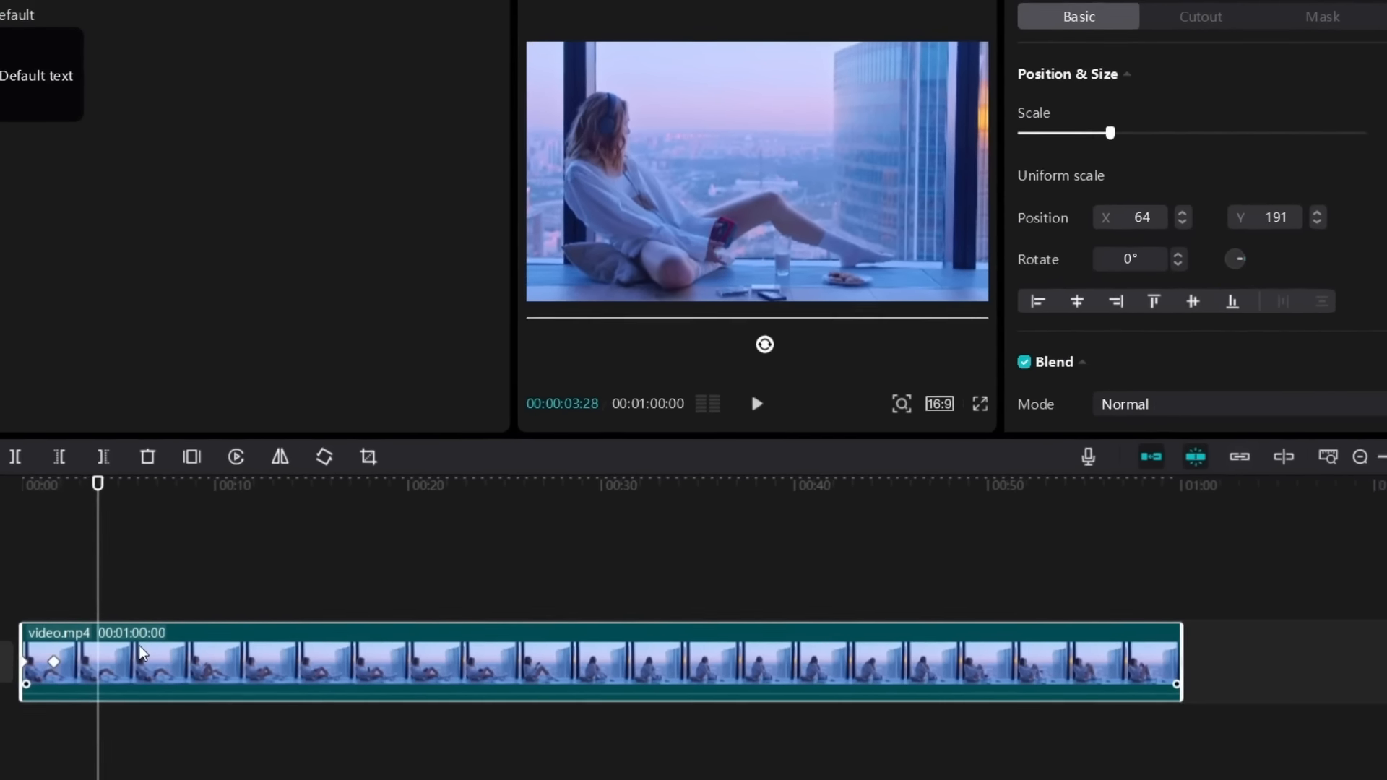
key(space)
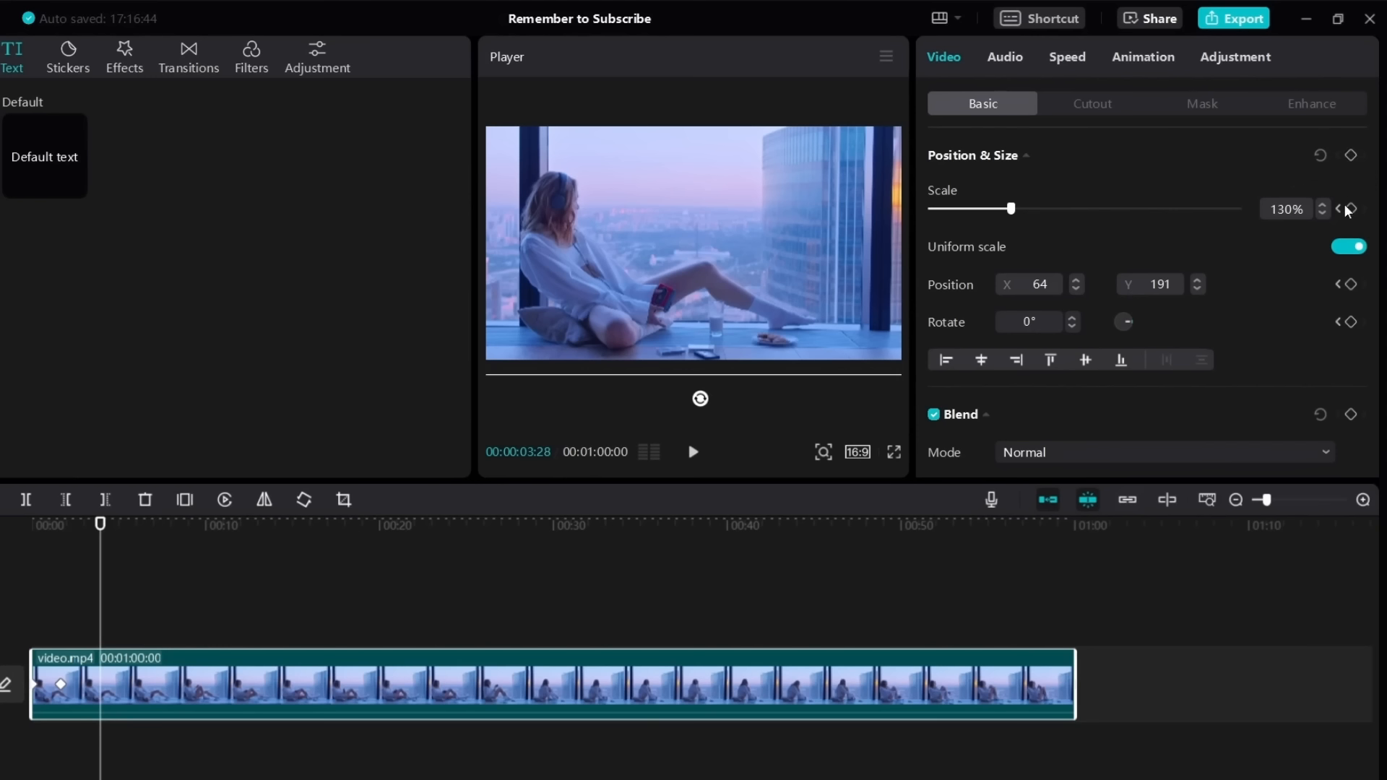
click(1352, 156)
drag(101, 524, 127, 531)
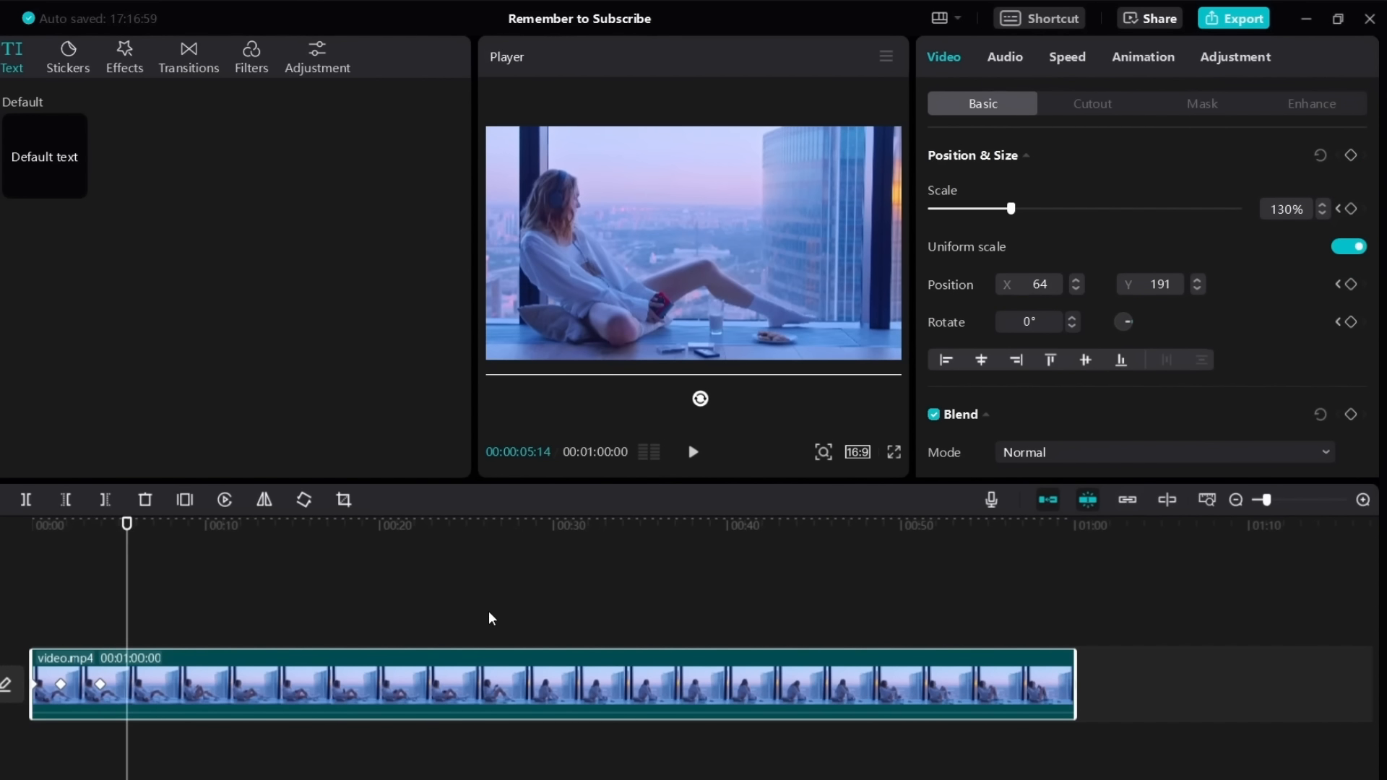
drag(717, 295, 669, 290)
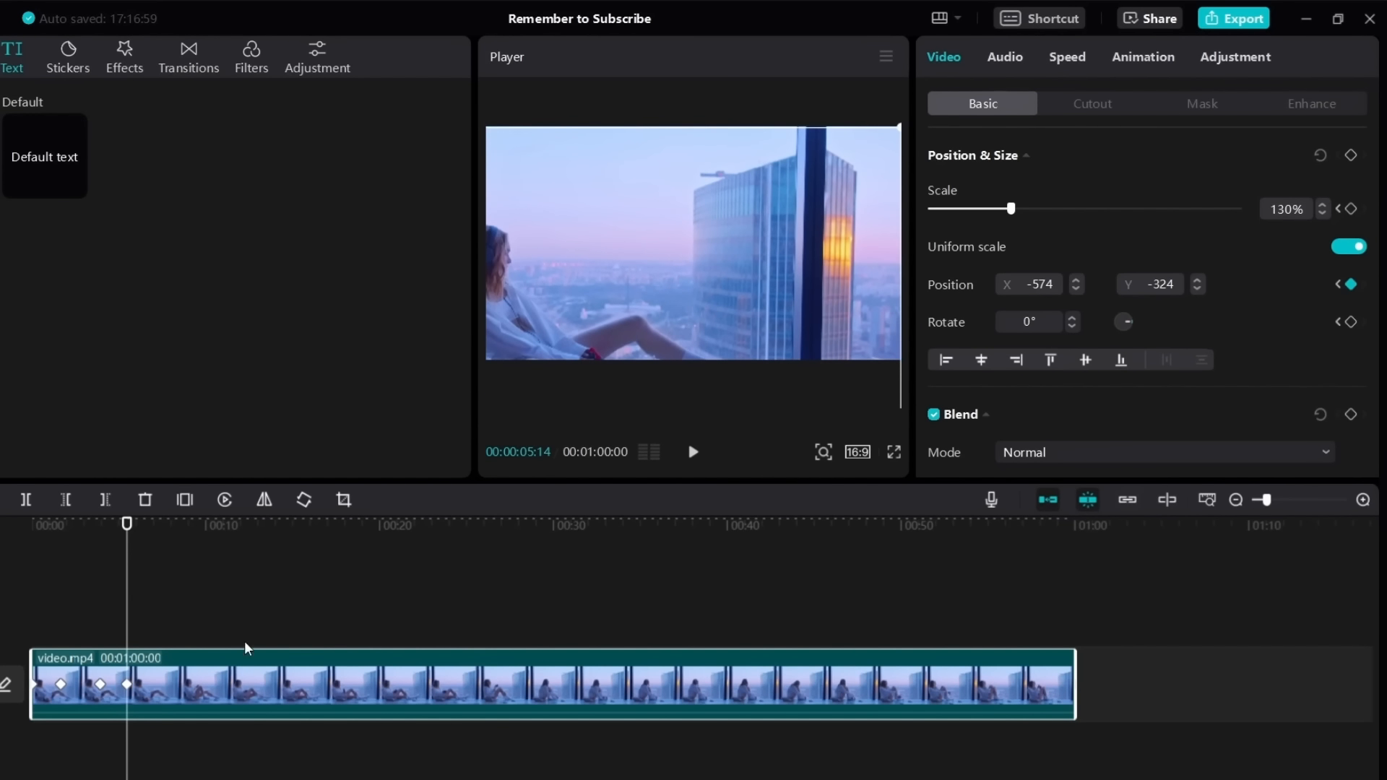
Play video.mp4 from 00:00:03:17 through 00:00:07:06 to check the pan
click(93, 631)
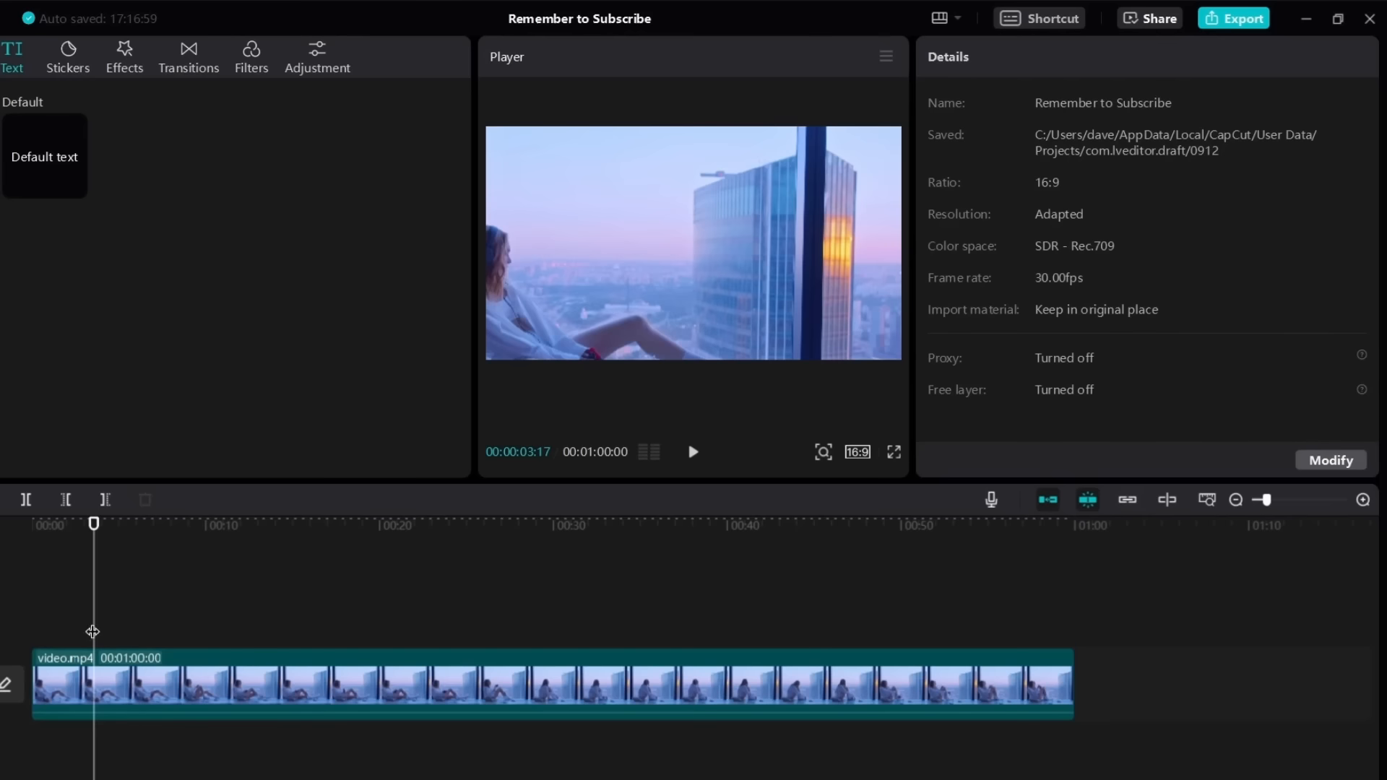
click(149, 682)
key(space)
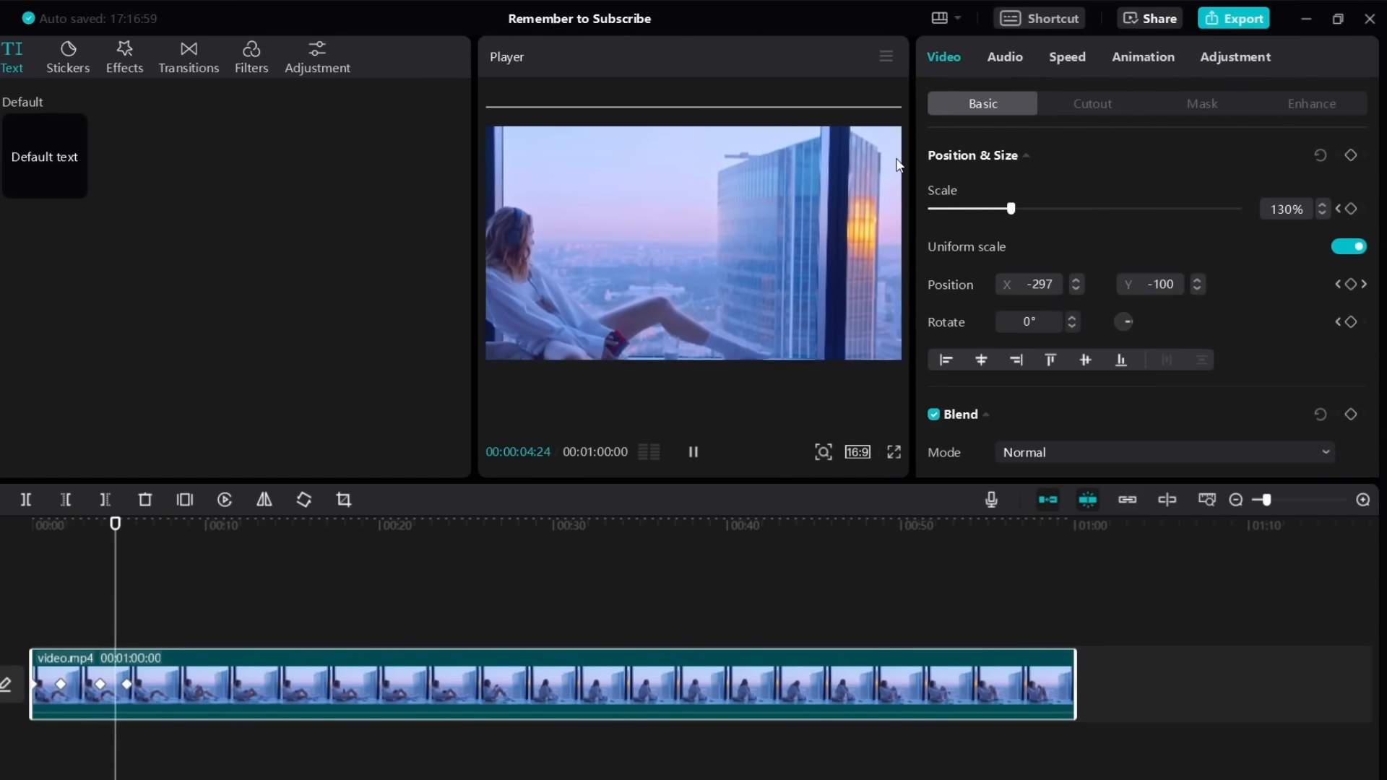
key(space)
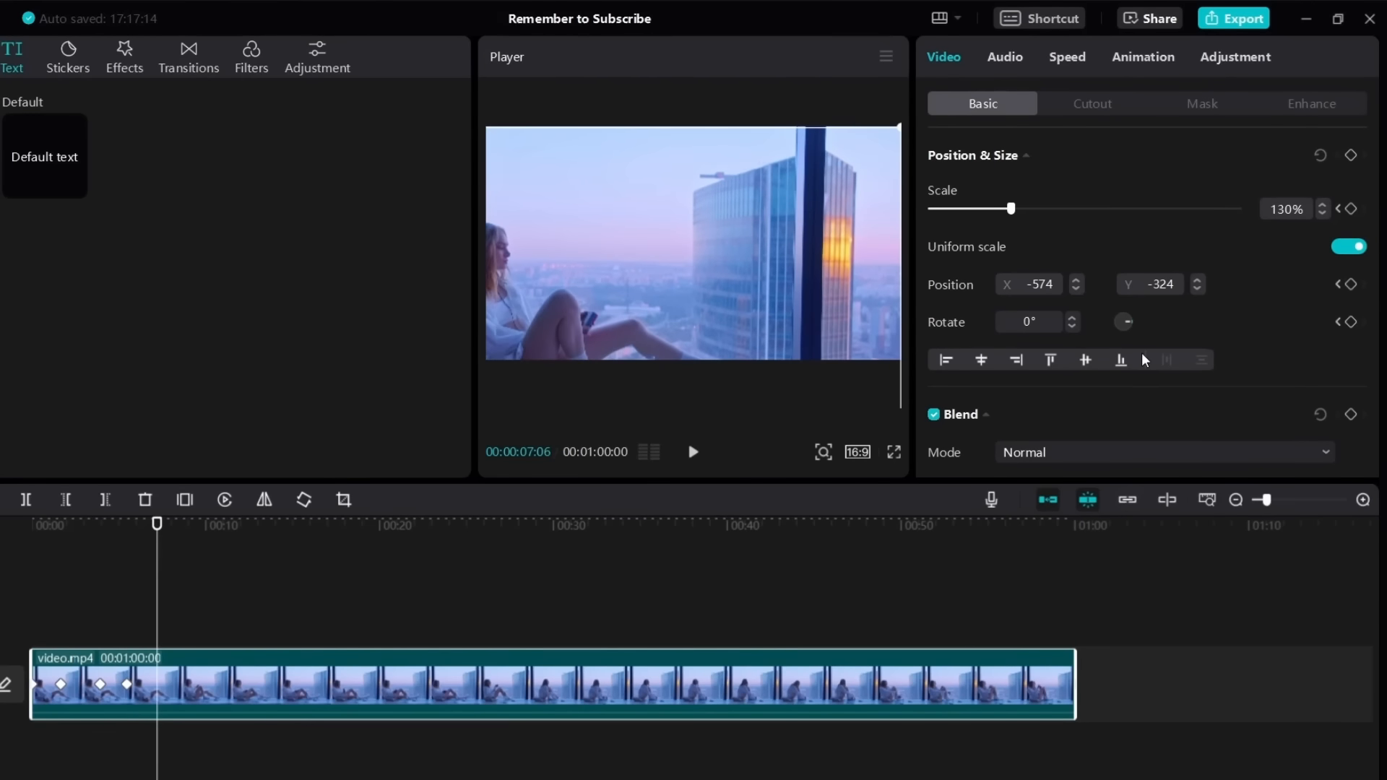
Add a Position & Size keyframe at 00:00:07:06, and at 00:00:08:07 set video.mp4 to 178% scale and position X 1495, Y -842
click(1349, 157)
drag(162, 530, 174, 531)
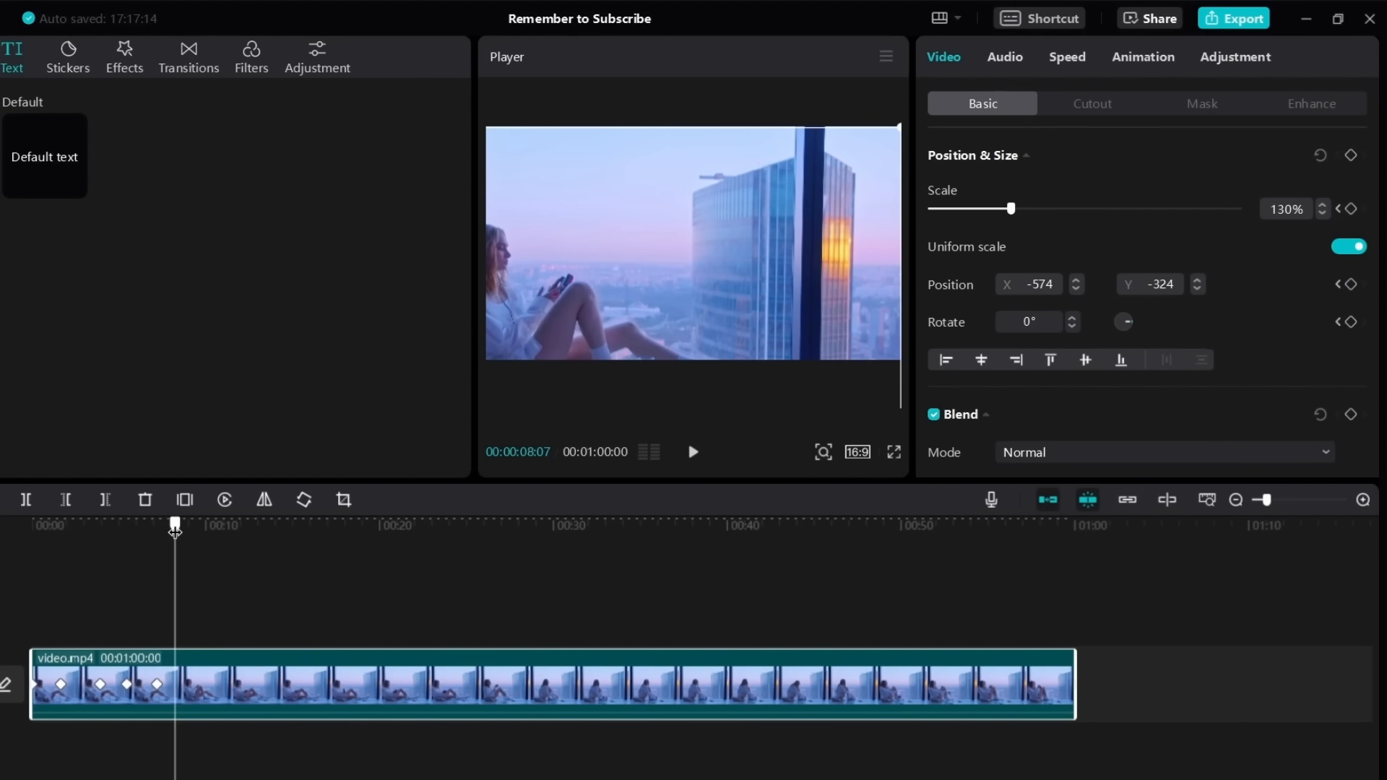
drag(665, 237, 791, 234)
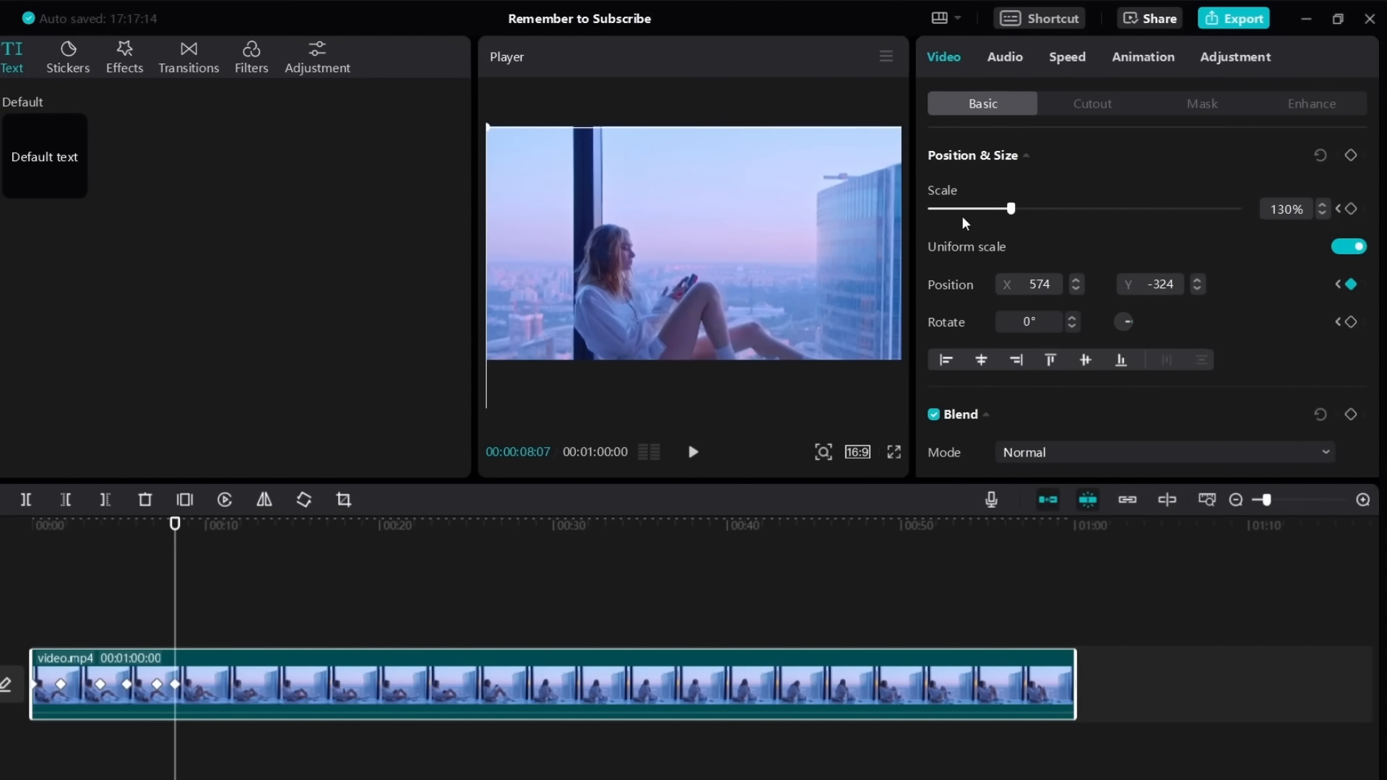
drag(1016, 208, 1041, 208)
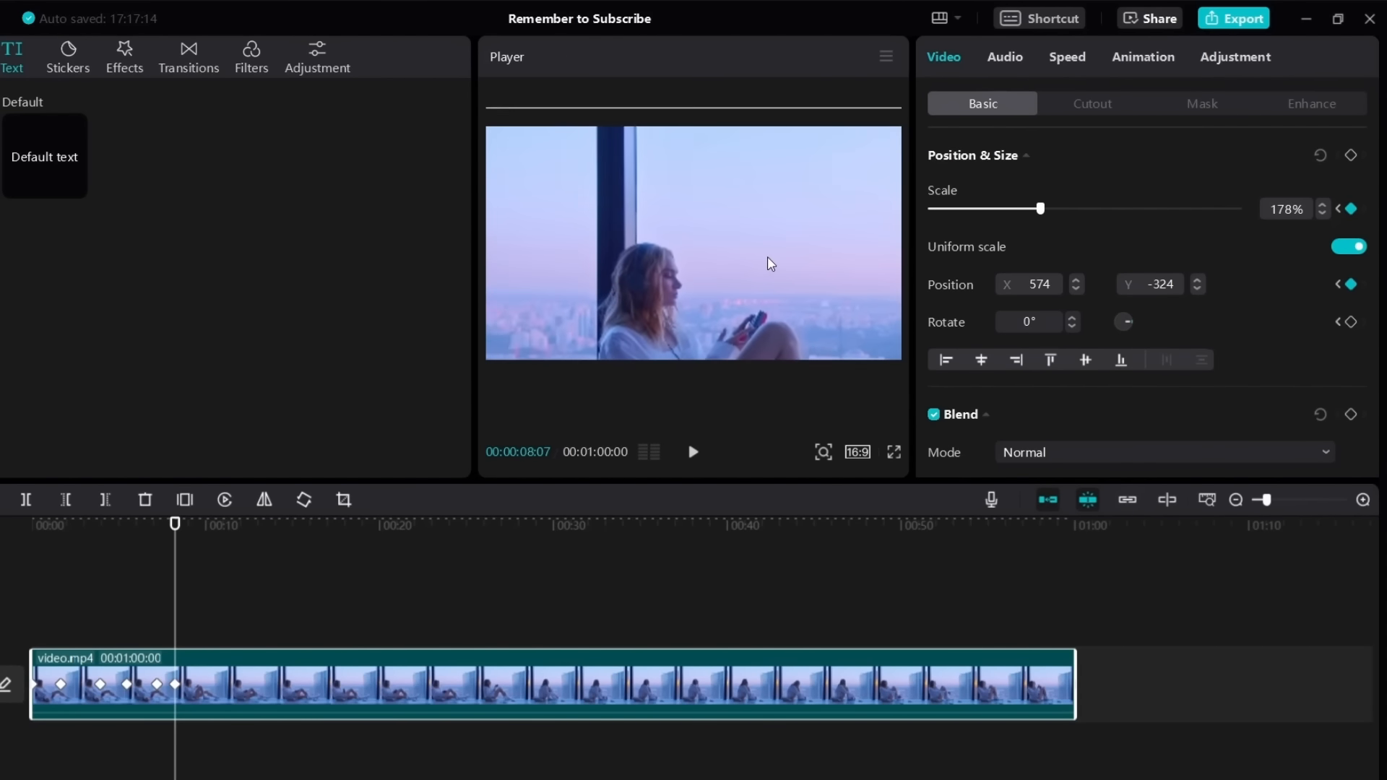
drag(784, 273, 773, 278)
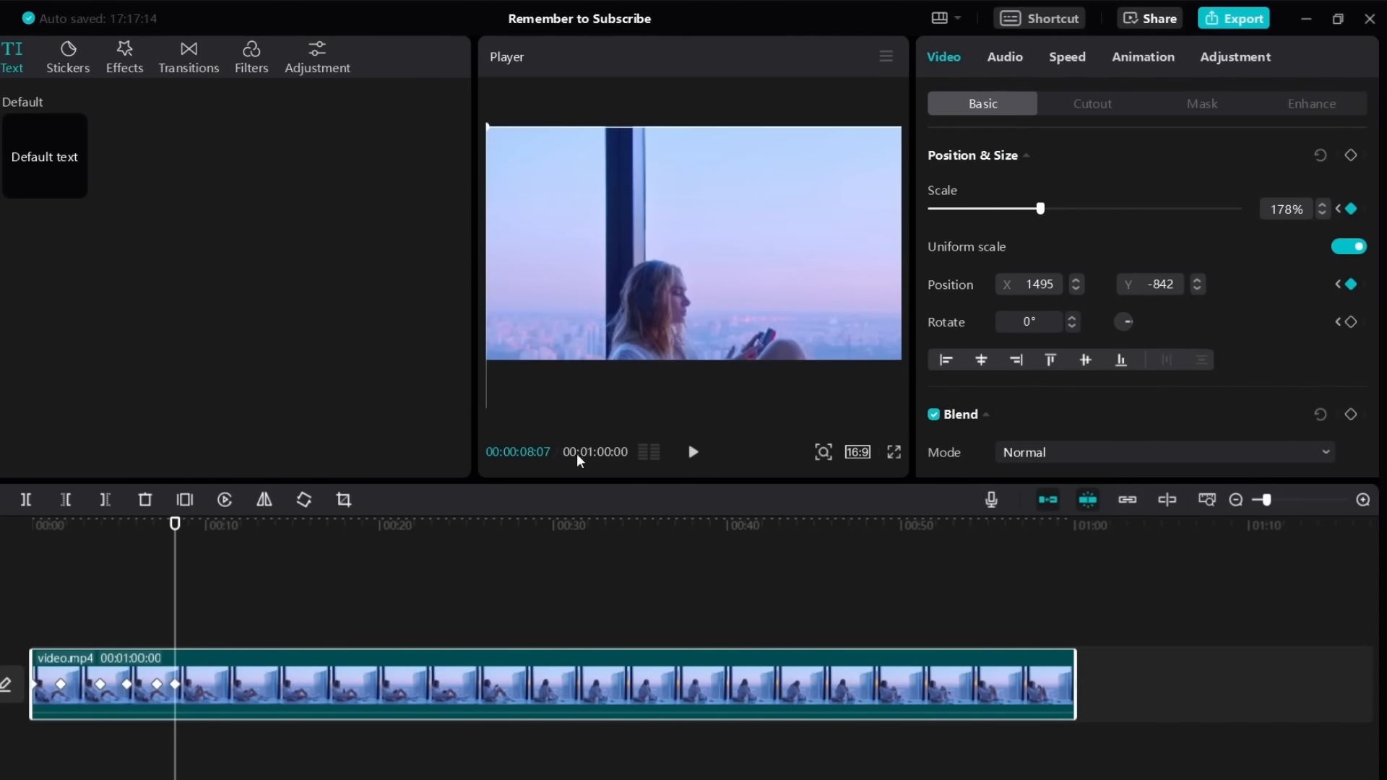
Play video.mp4 across the last two keyframes to check the combined pan and zoom
click(145, 620)
click(145, 665)
key(space)
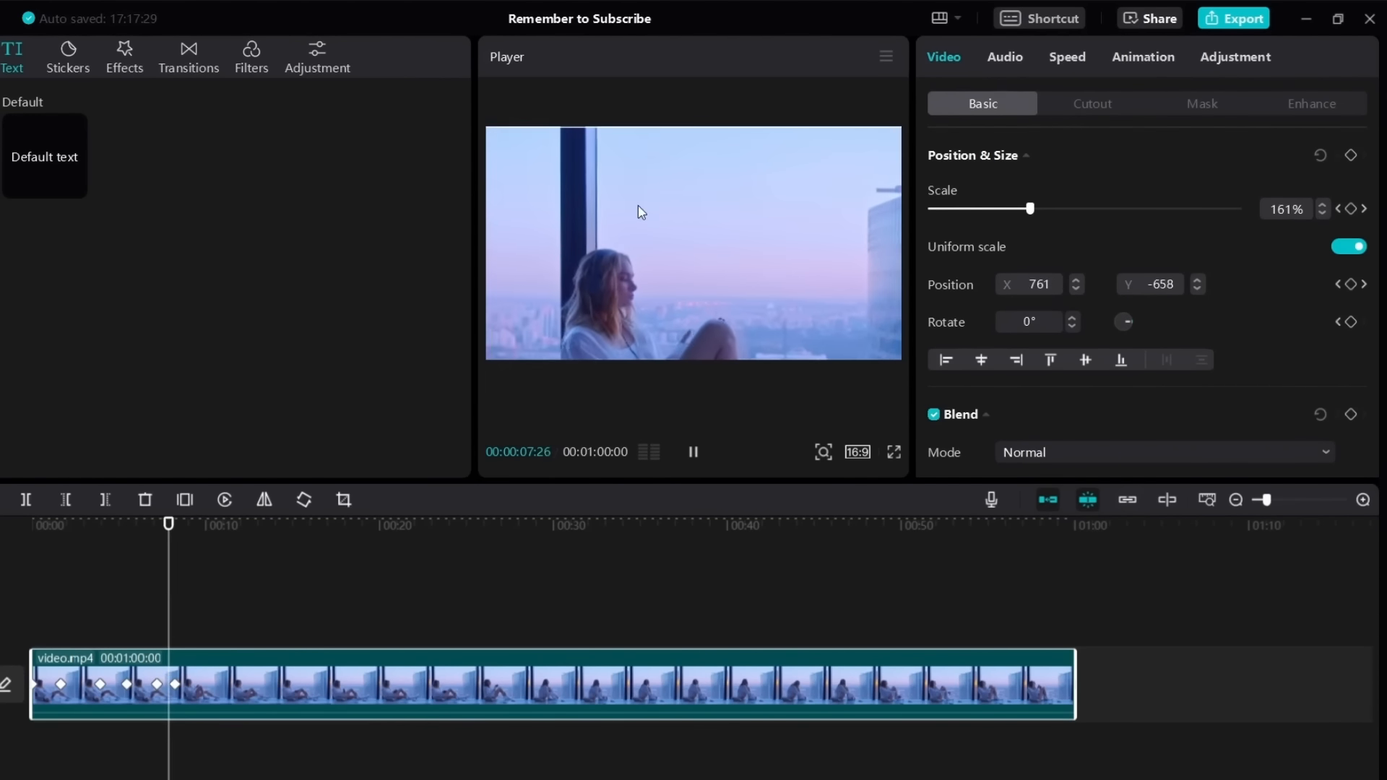
key(space)
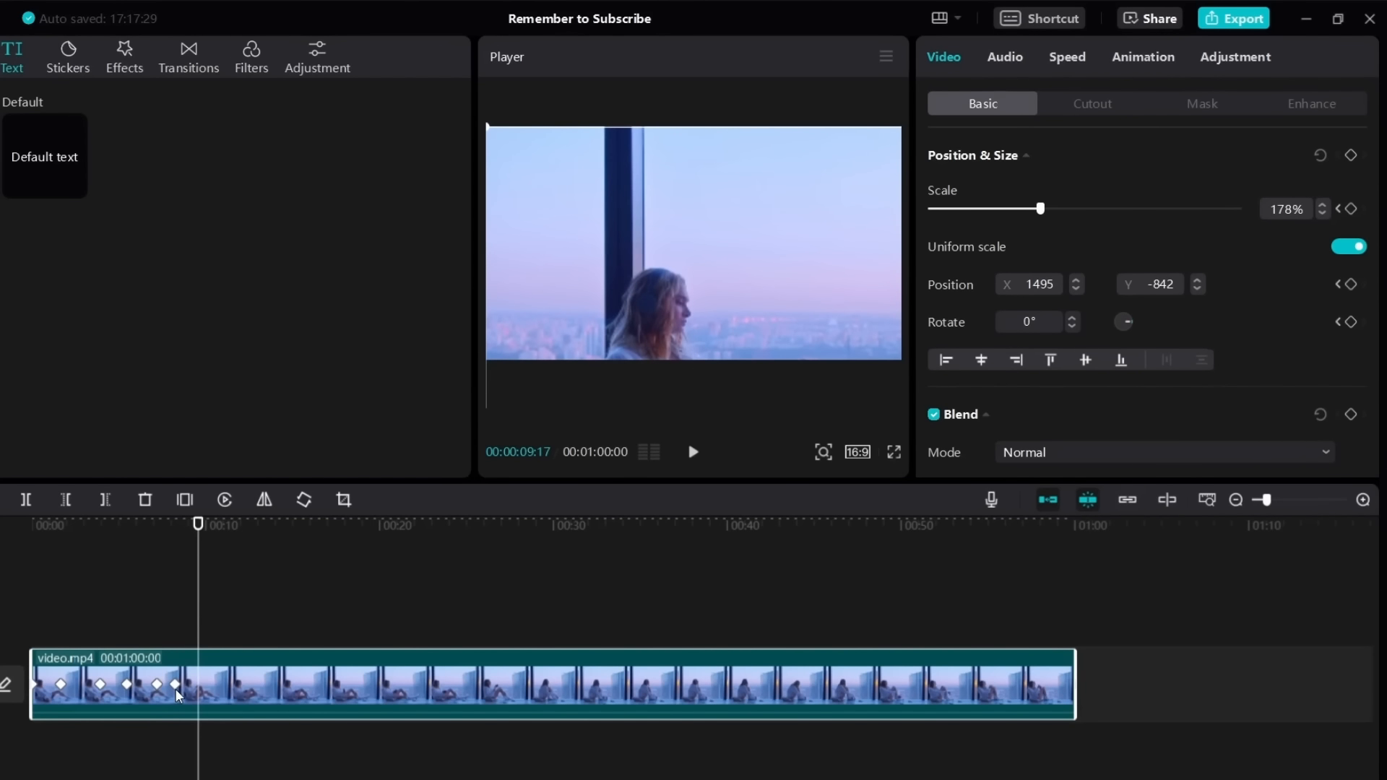
Compare the position and scale values of the 00:00:07:06 and 00:00:08:07 keyframes on video.mp4
click(176, 685)
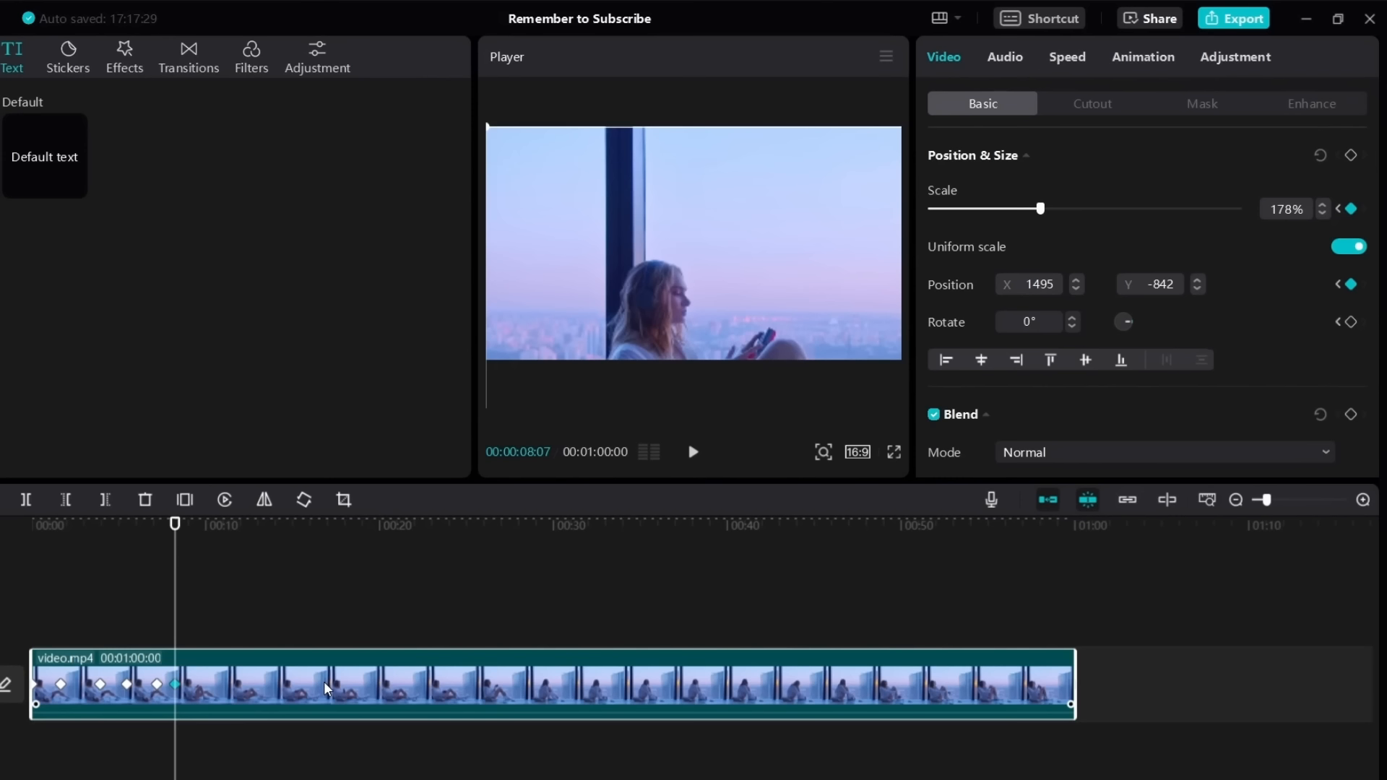
click(155, 684)
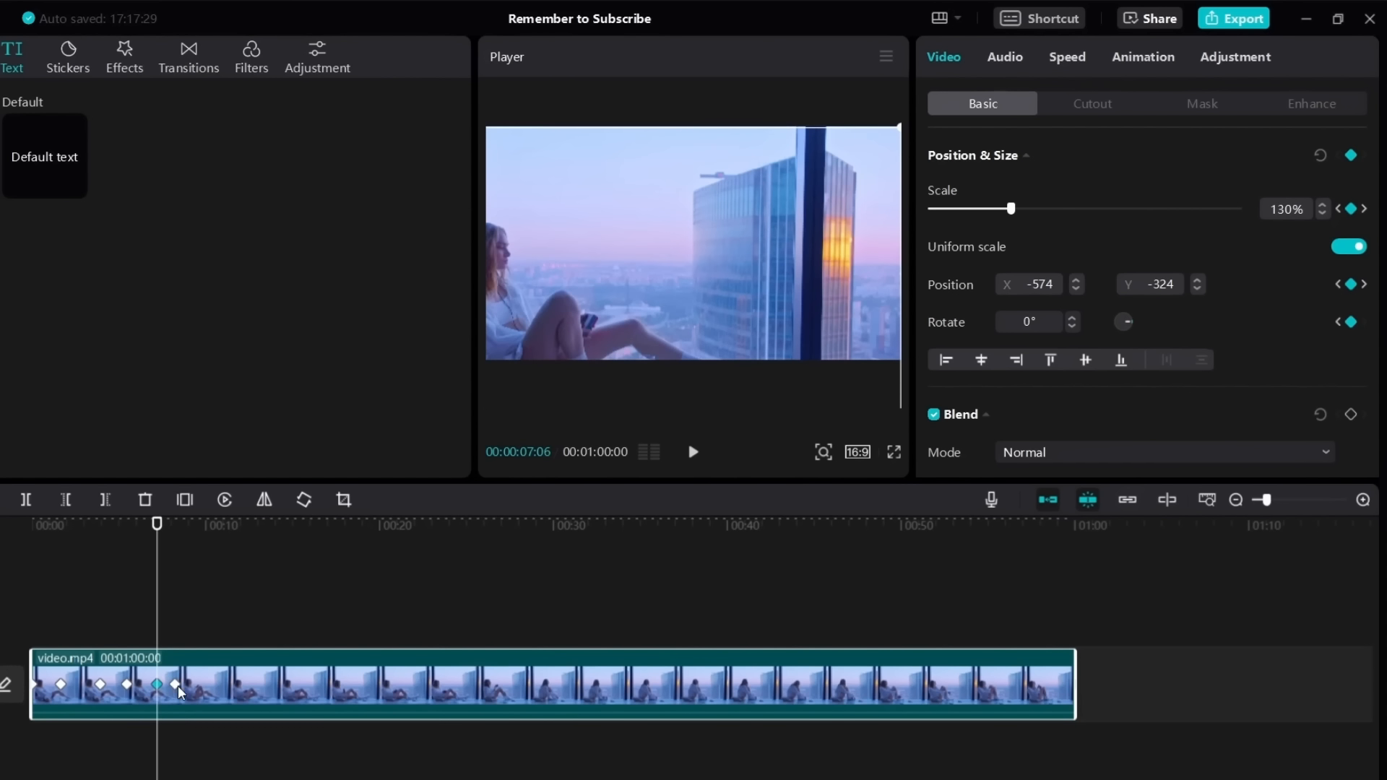
click(174, 685)
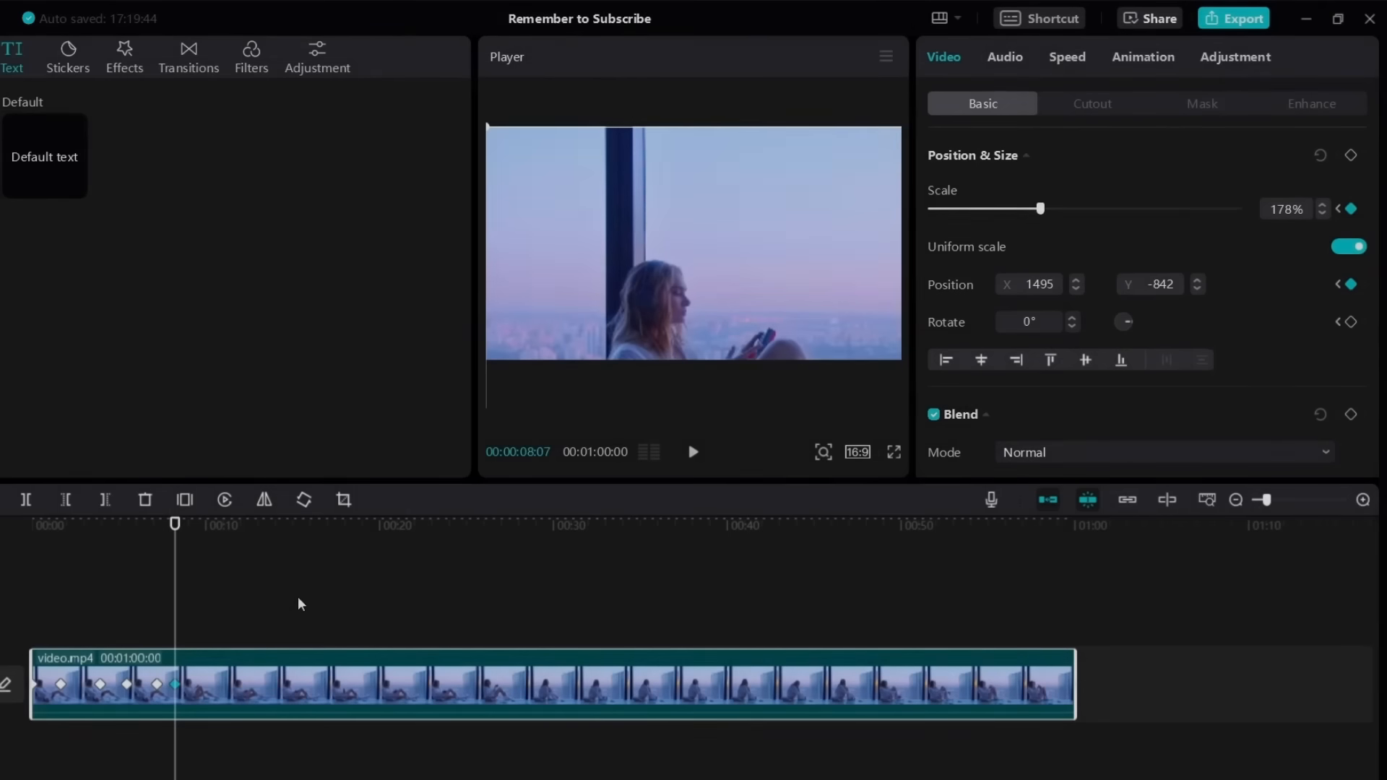
Add a Position & Size keyframe to video.mp4 at 00:00:18:02 and set its scale to 100% at 00:00:19:16
drag(268, 538, 346, 544)
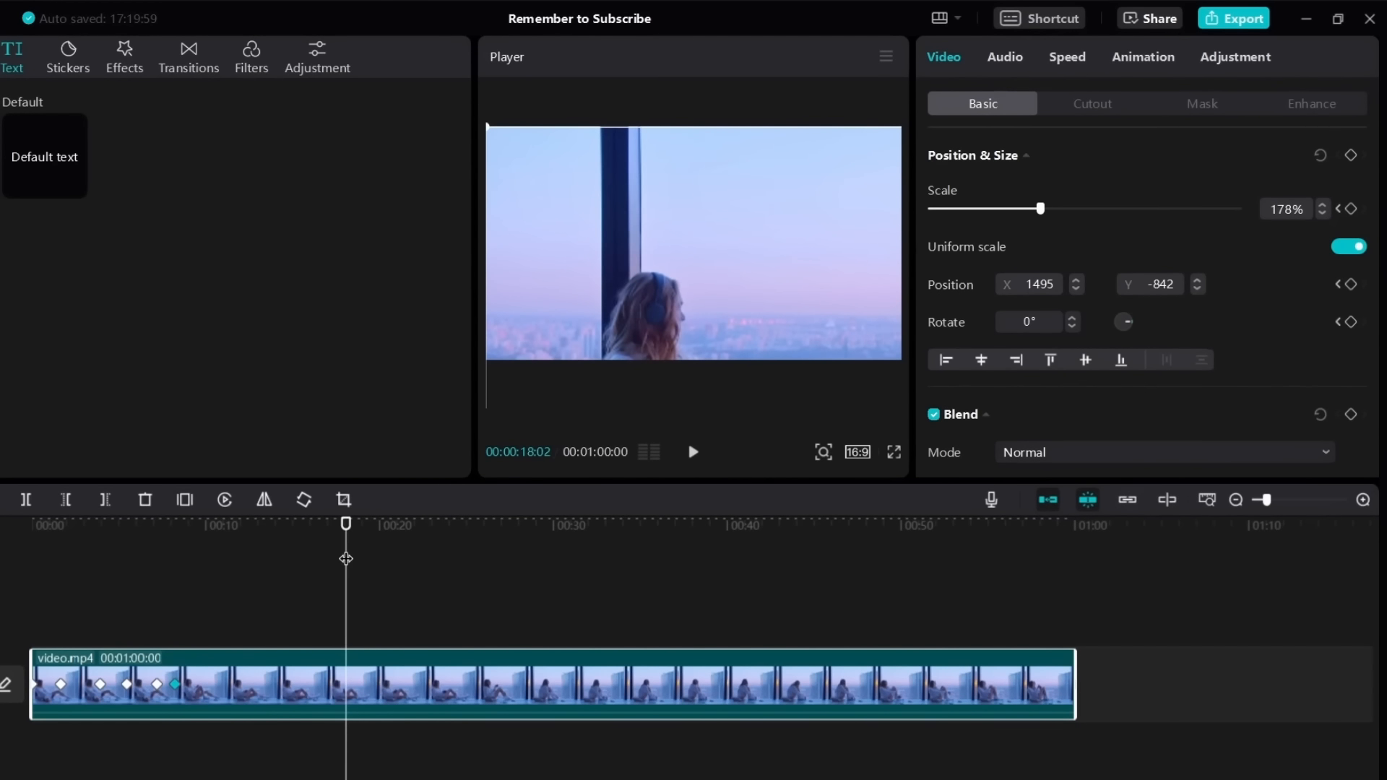
click(1350, 157)
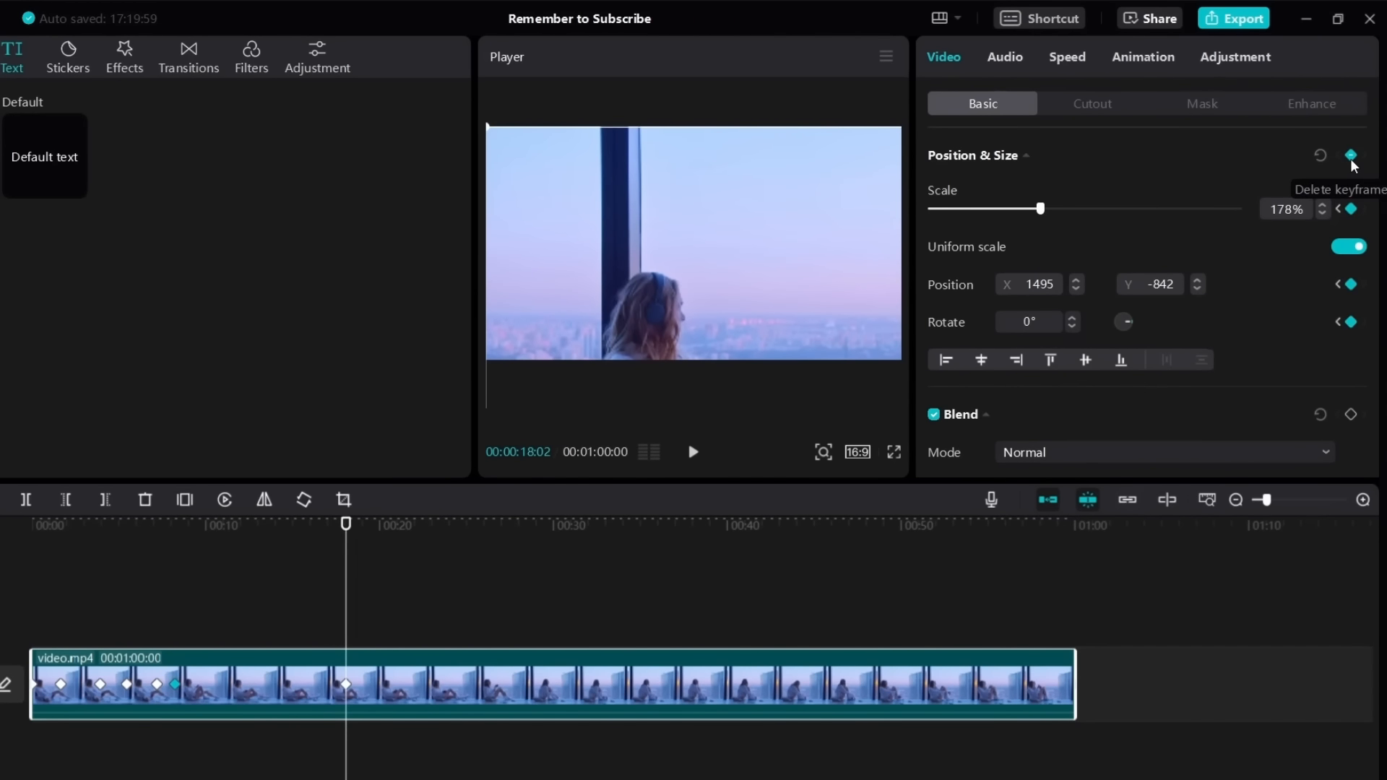
click(372, 531)
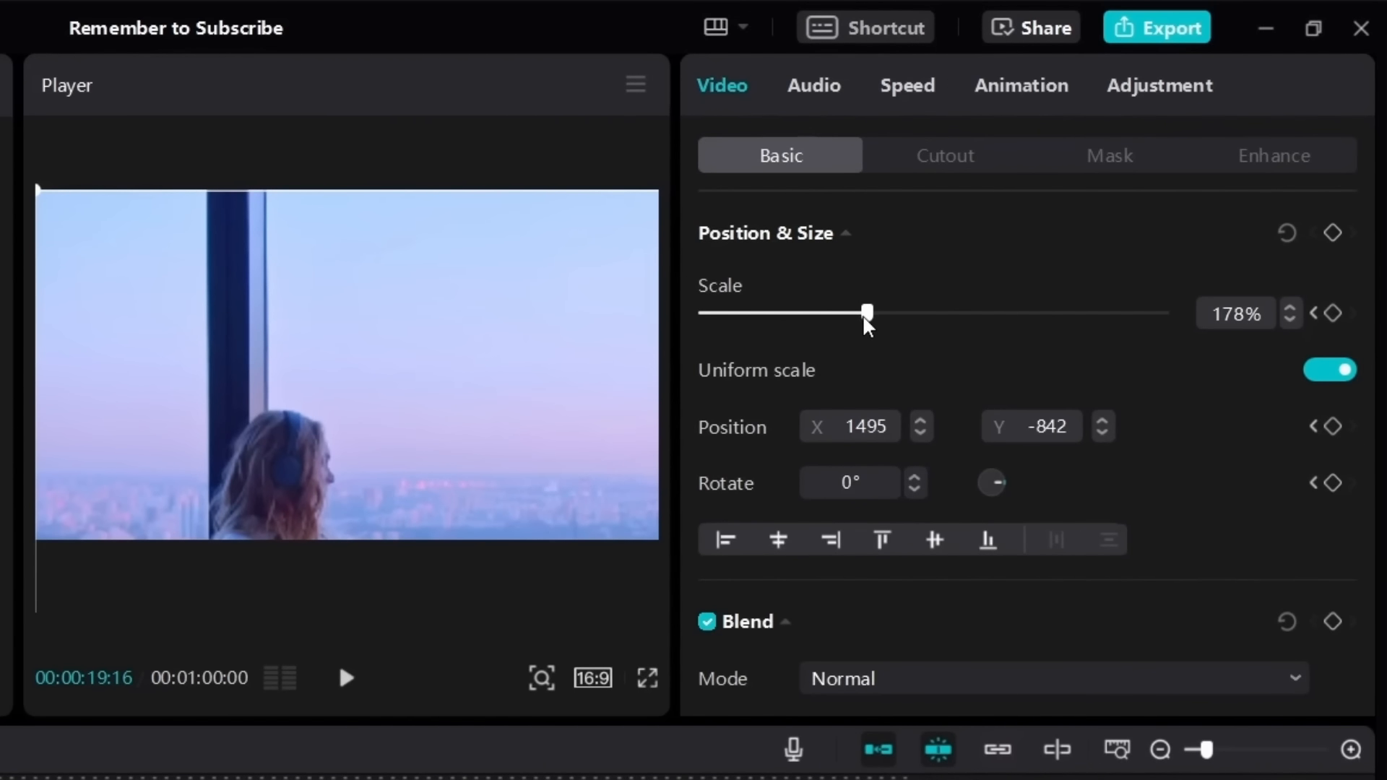
drag(867, 313, 825, 313)
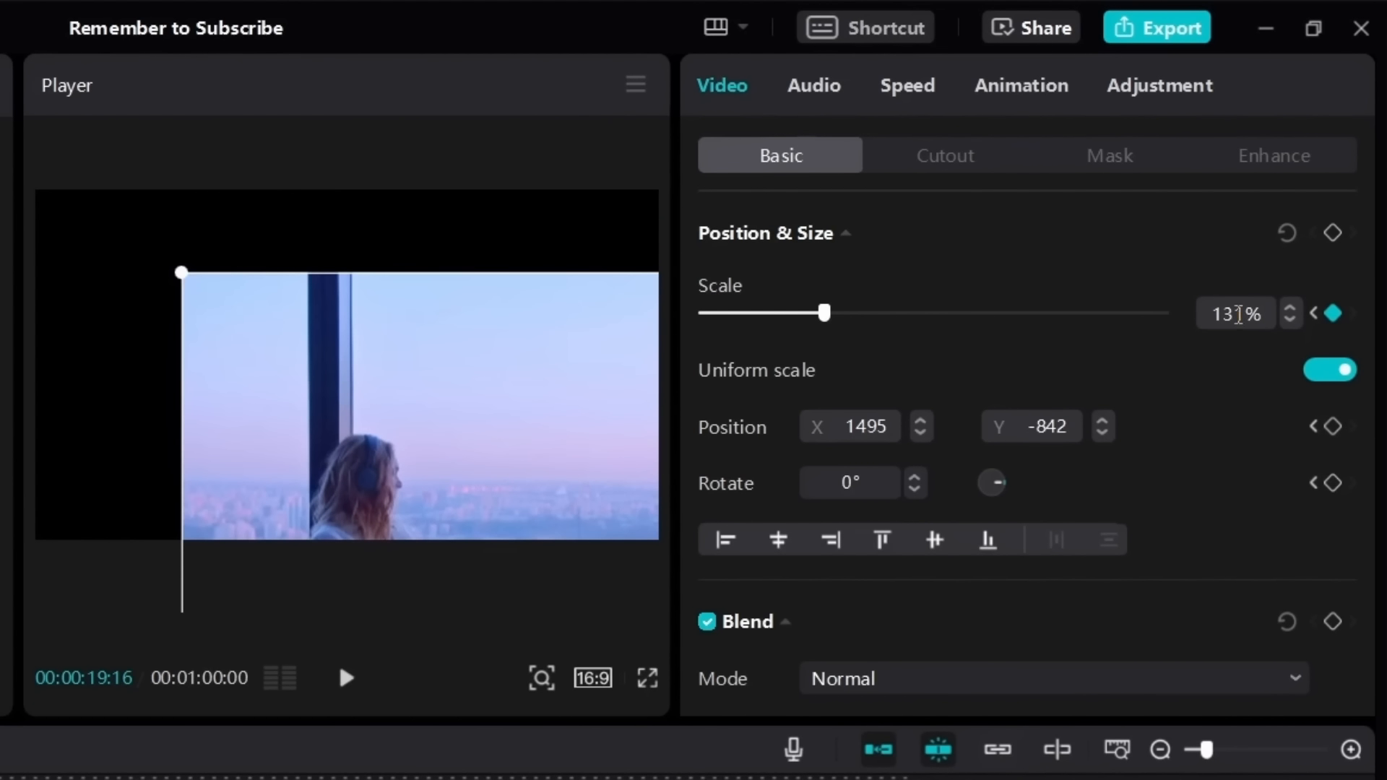
double_click(1238, 315)
double_click(1239, 315)
text(100)
key(Return)
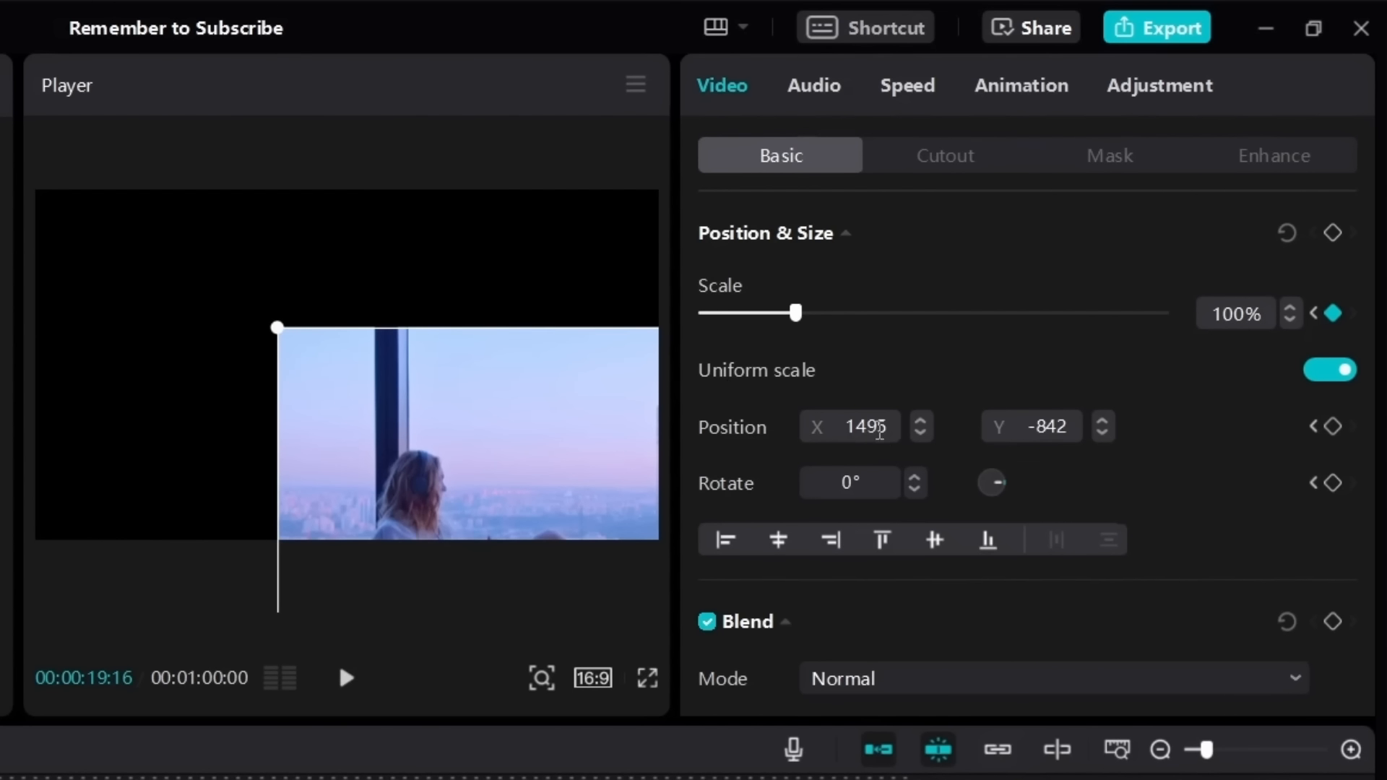
Set video.mp4's position to X 0 and Y 0 at 00:00:19:16
double_click(864, 428)
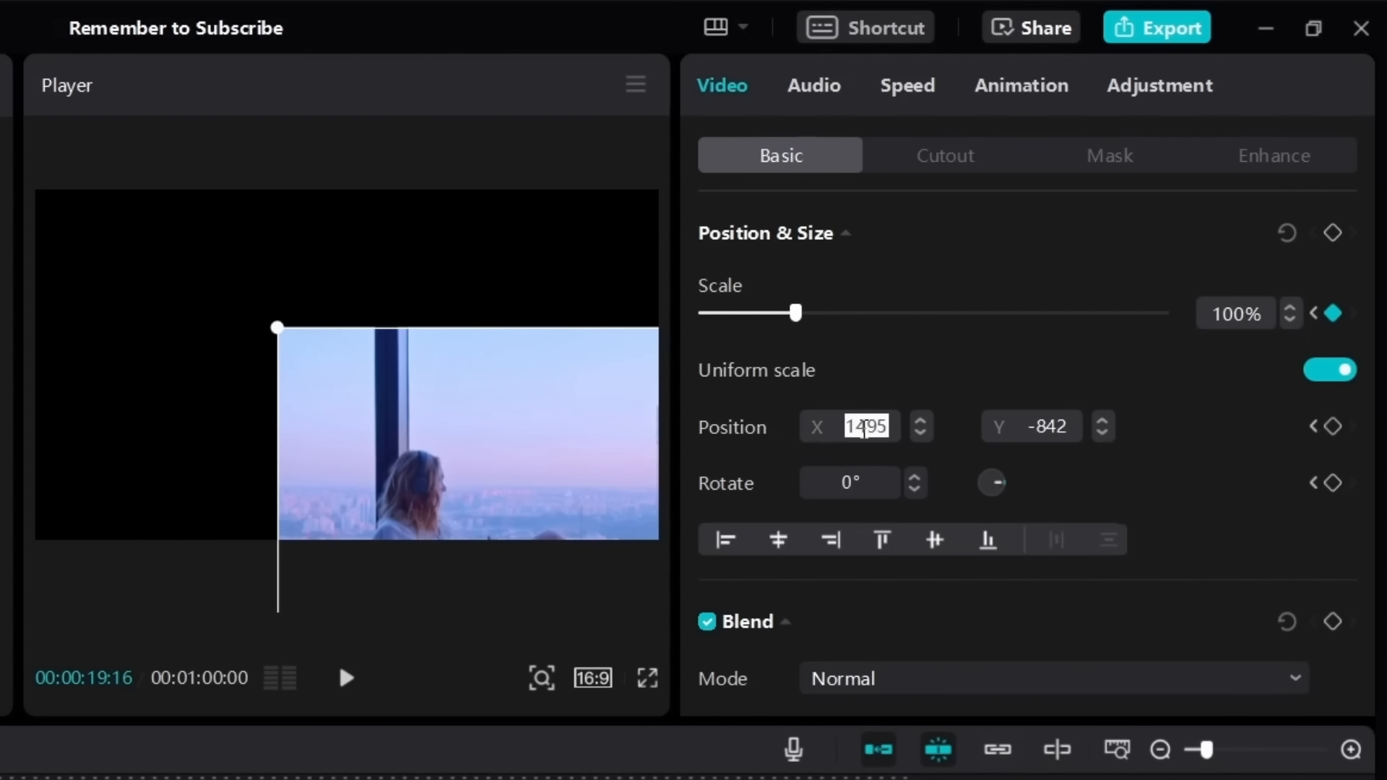
text(1)
key(Return)
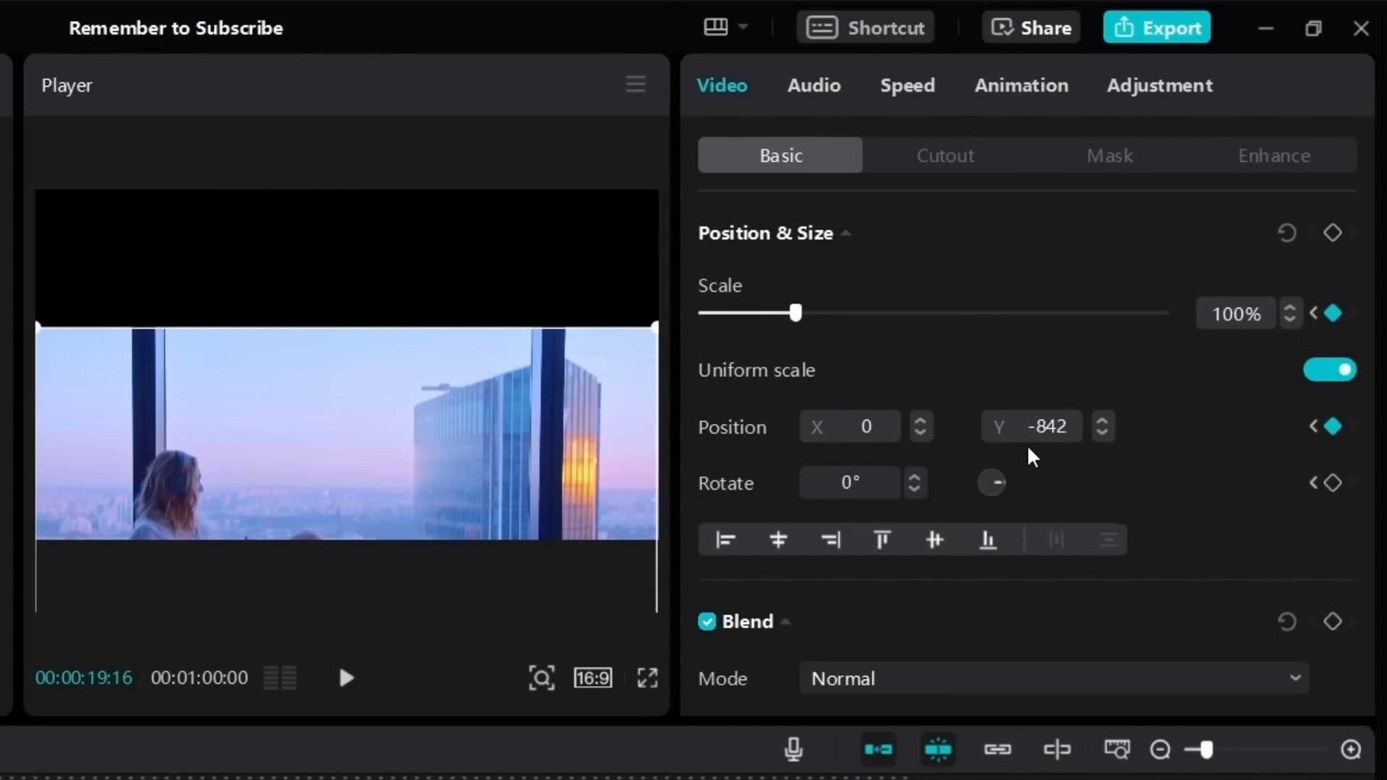
double_click(1047, 426)
text(0)
key(Return)
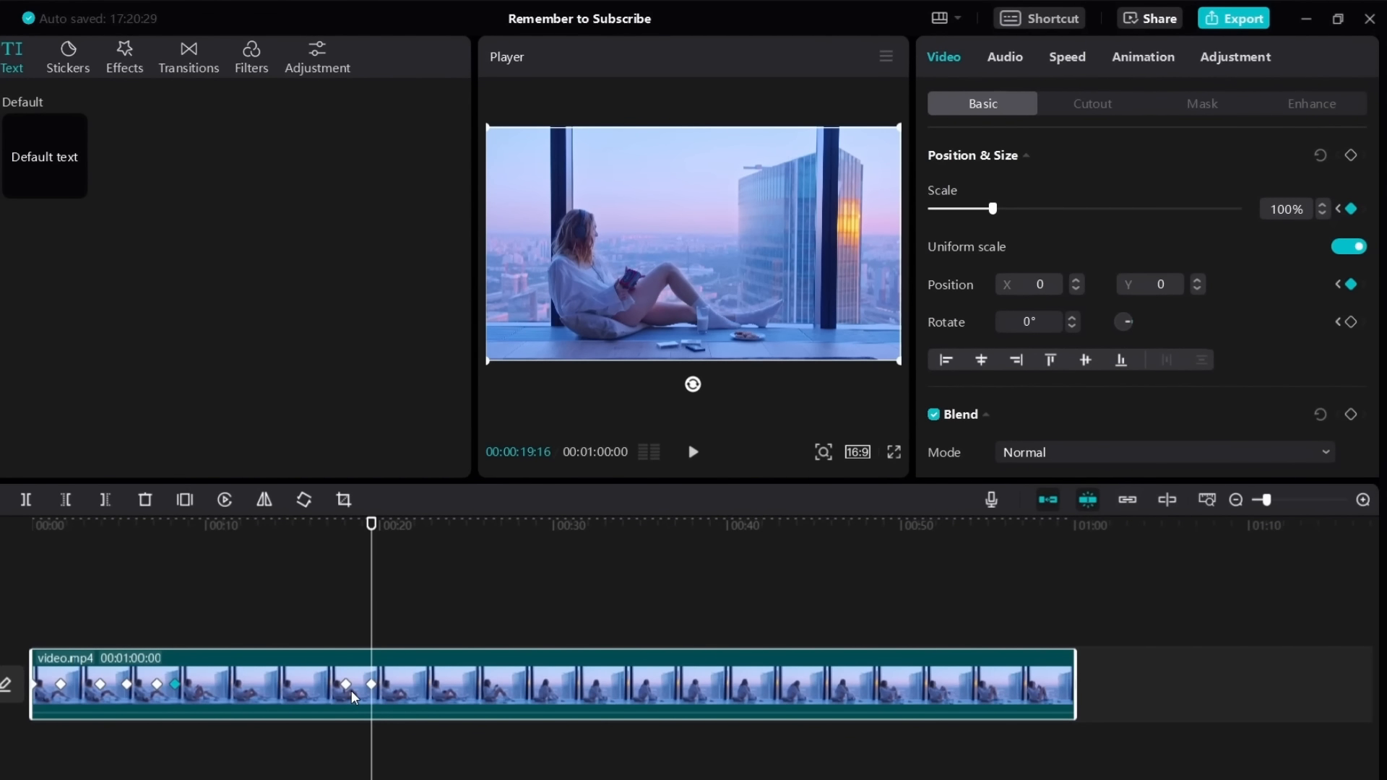
Compare the 00:00:18:02 and 00:00:19:16 keyframes on video.mp4 and play the clip across them to check the zoom-out
click(346, 684)
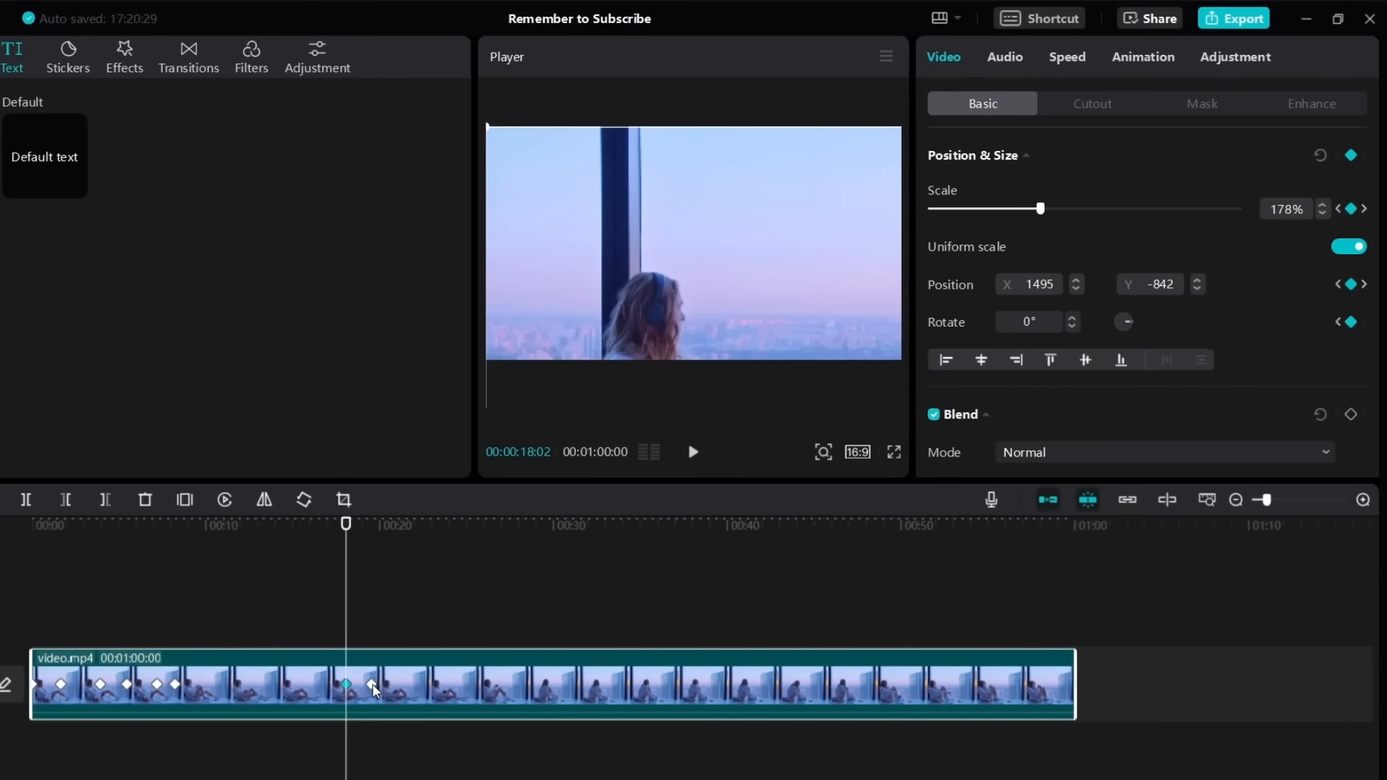
click(372, 684)
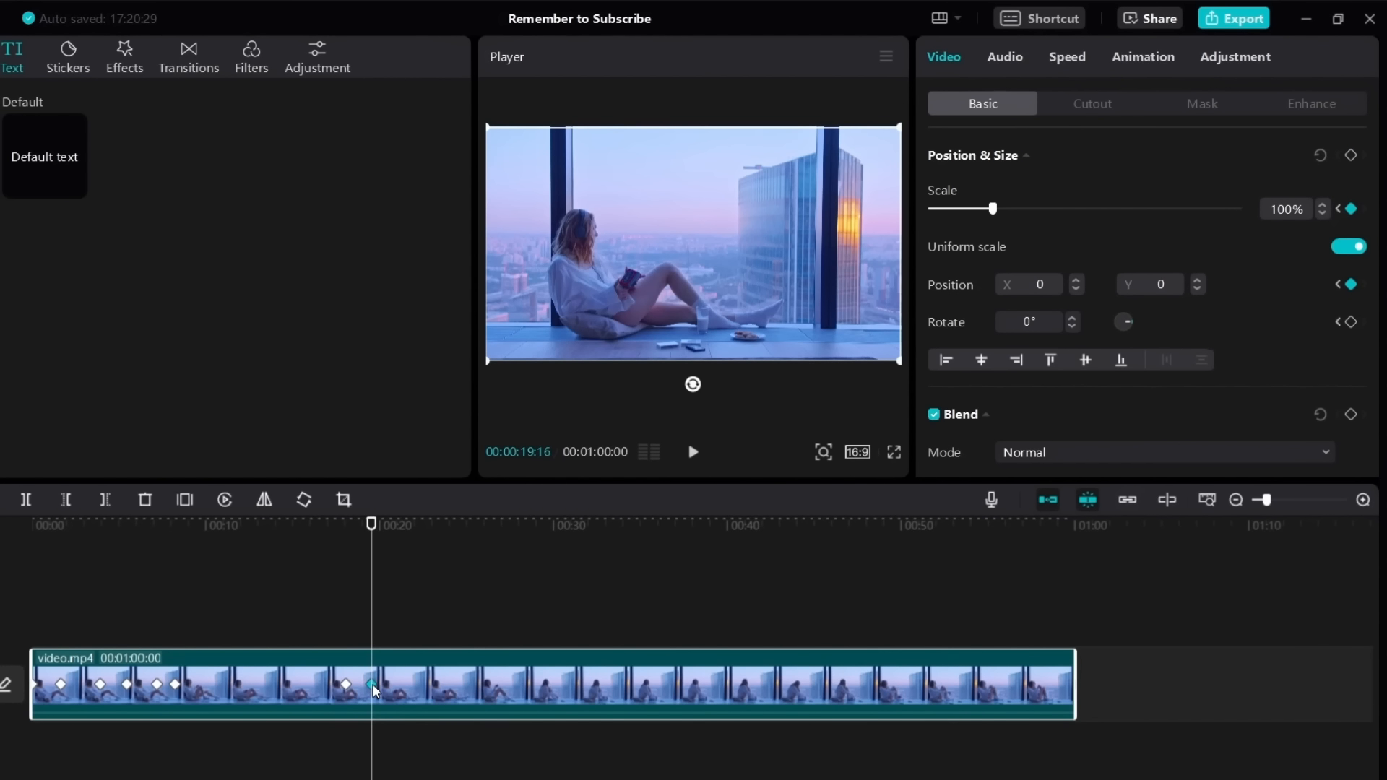
click(327, 614)
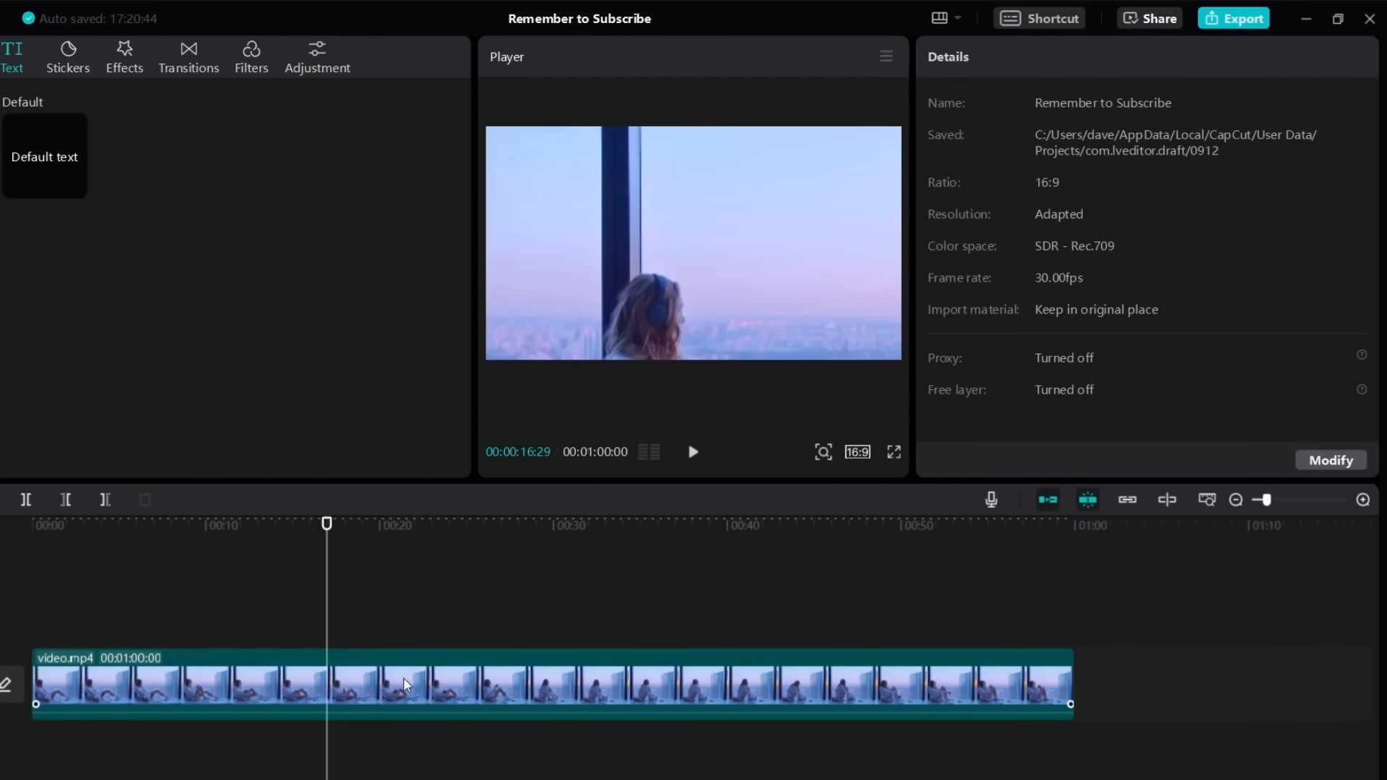
click(438, 687)
key(space)
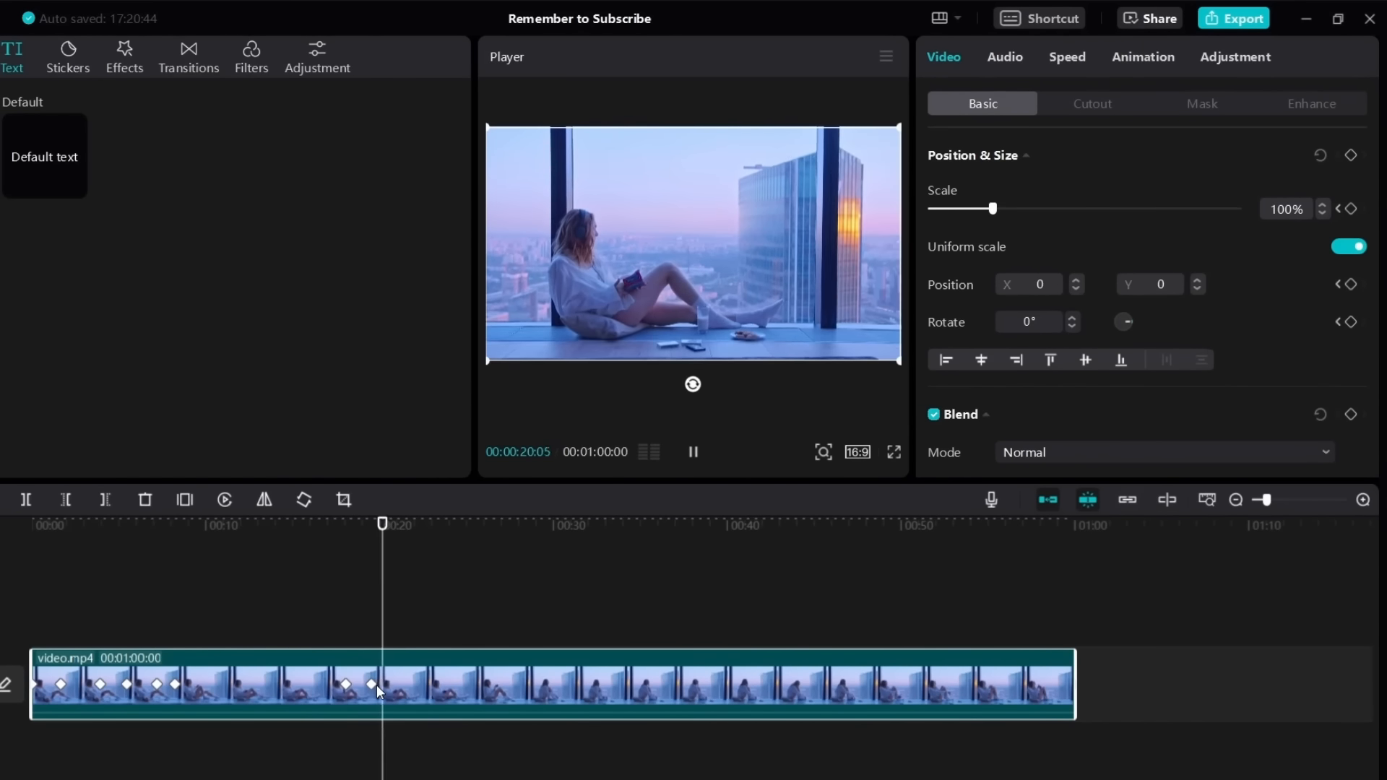
key(space)
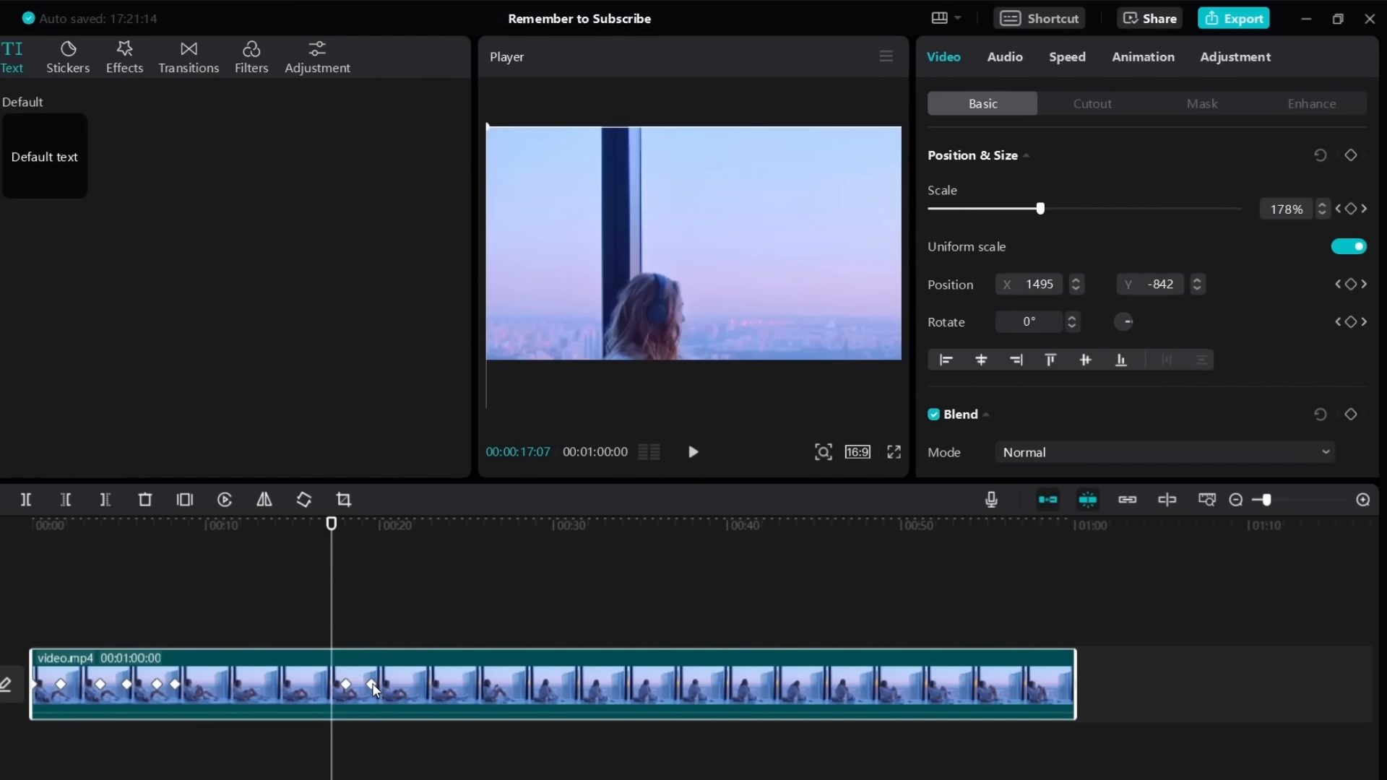
Move video.mp4's last keyframe out to about 00:00:28 and play the clip to check the zoom-out speed
drag(377, 688, 519, 683)
click(324, 638)
click(427, 683)
key(space)
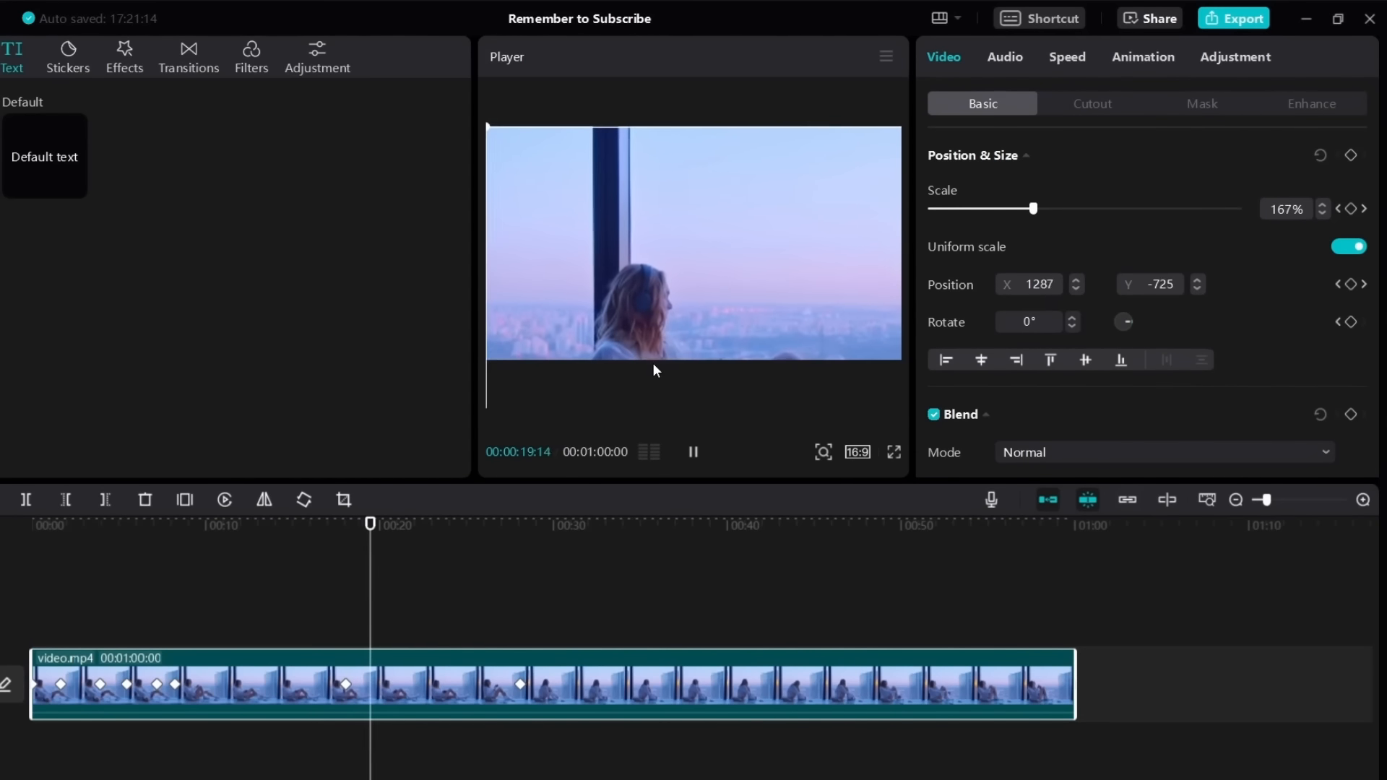
Move video.mp4's last keyframe to about 00:00:19 and play the zoom-out from 00:00:16:29
click(522, 685)
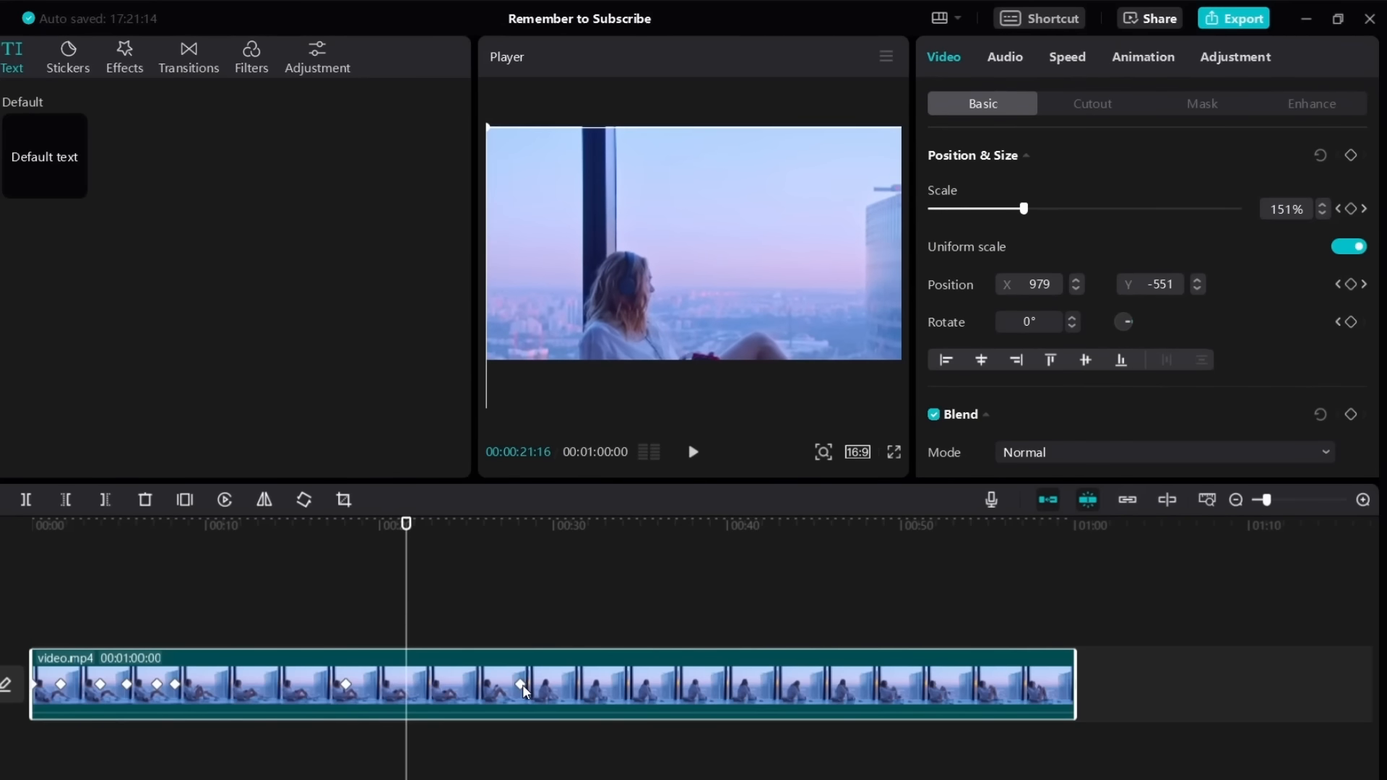
drag(520, 685, 362, 686)
click(326, 614)
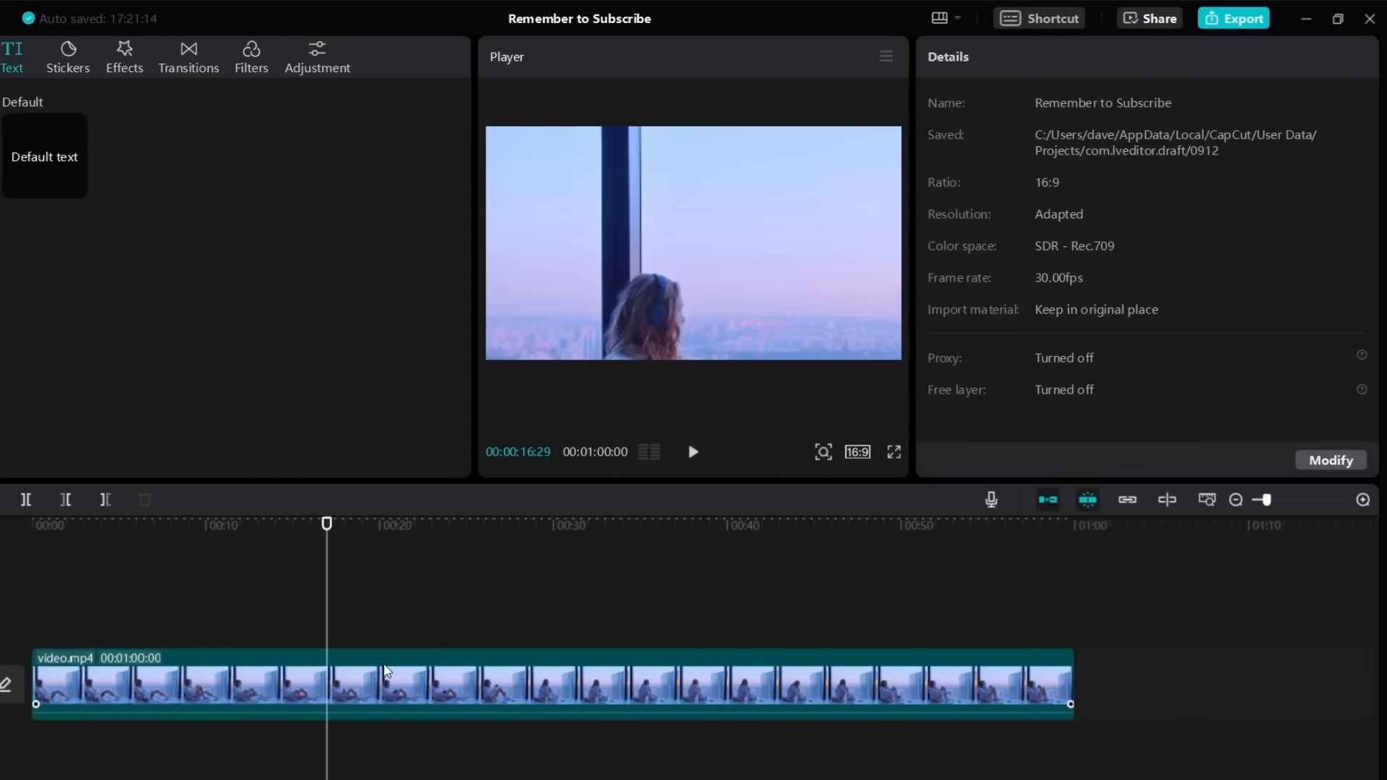
click(386, 666)
key(space)
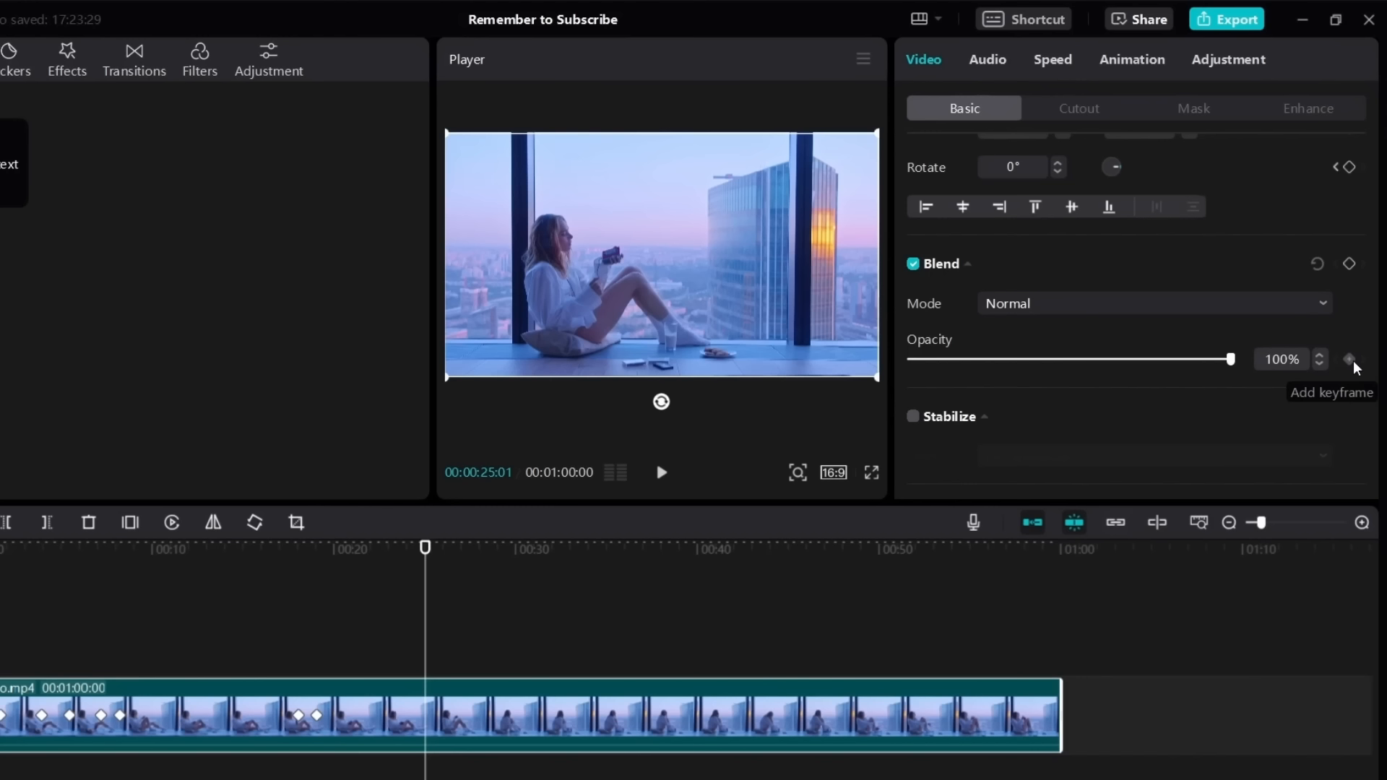
Add an Opacity keyframe to video.mp4 at 00:00:25:01 and set its opacity to 0% at 00:00:27:09
click(1349, 359)
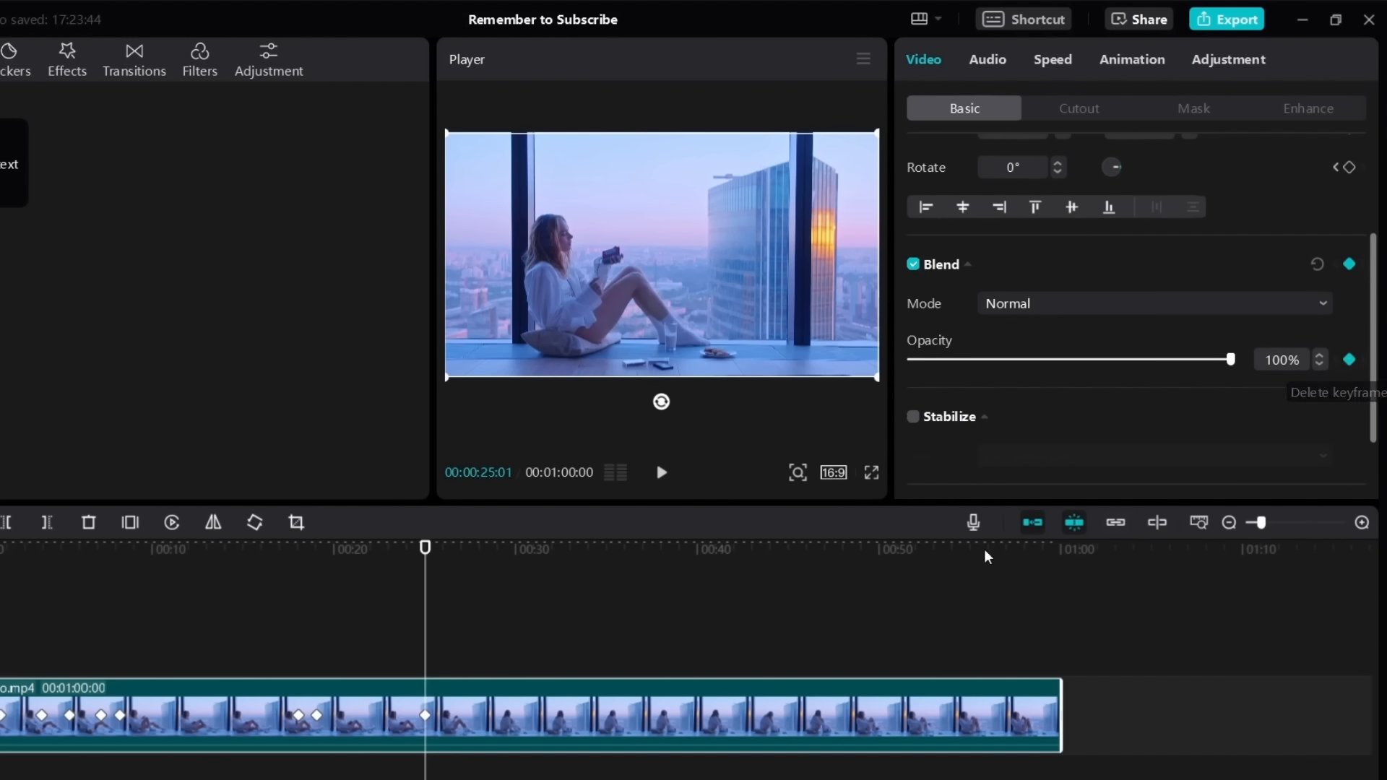
drag(426, 550, 466, 551)
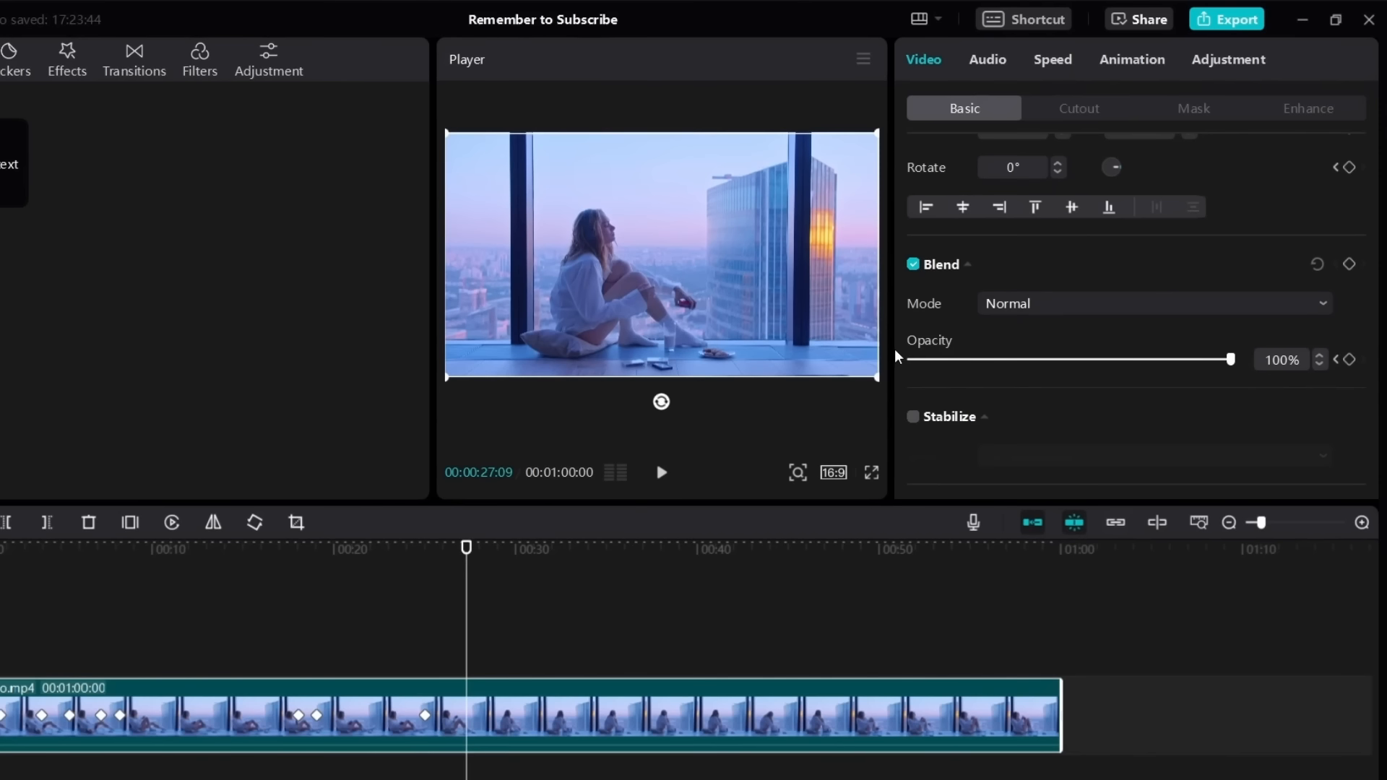
drag(1232, 359, 901, 372)
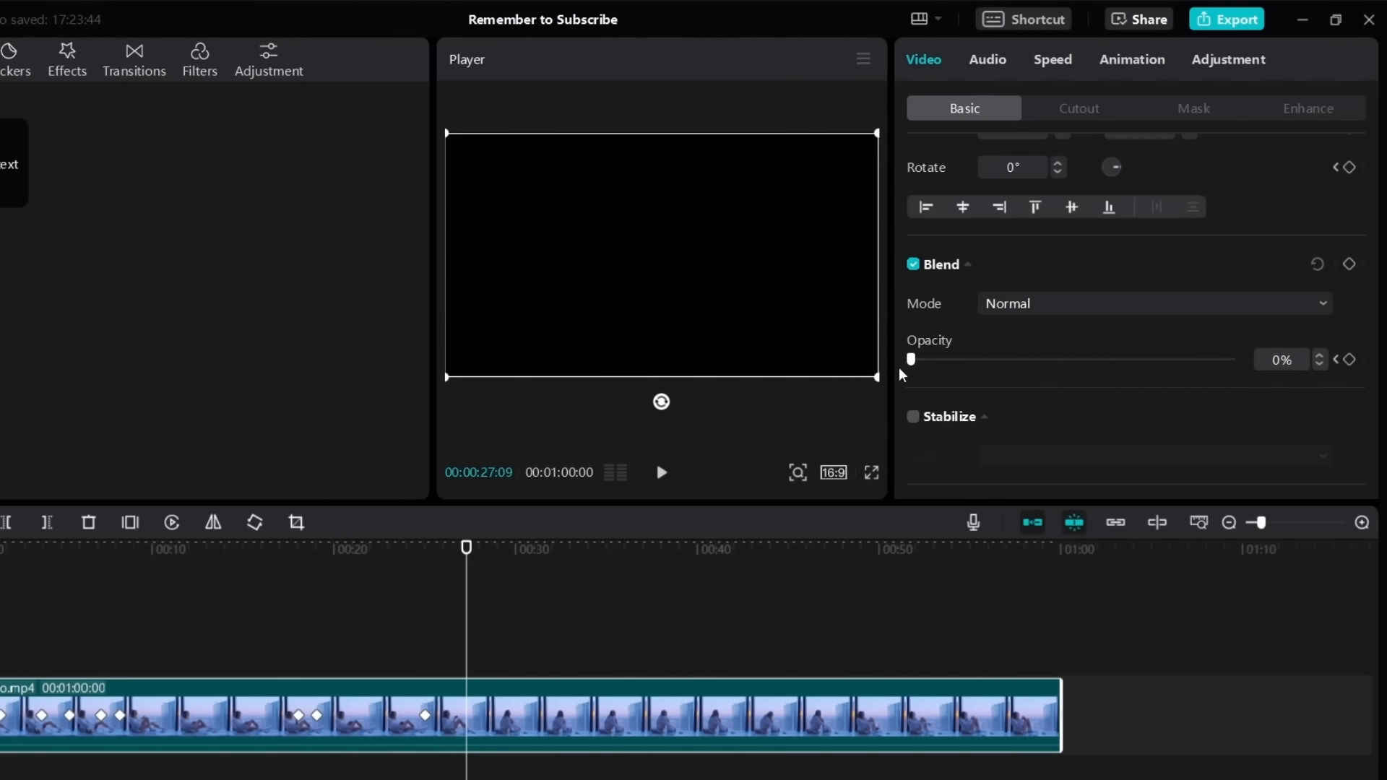
Compare the opacity values of the 00:00:25:01 and 00:00:27:09 keyframes on video.mp4
click(414, 665)
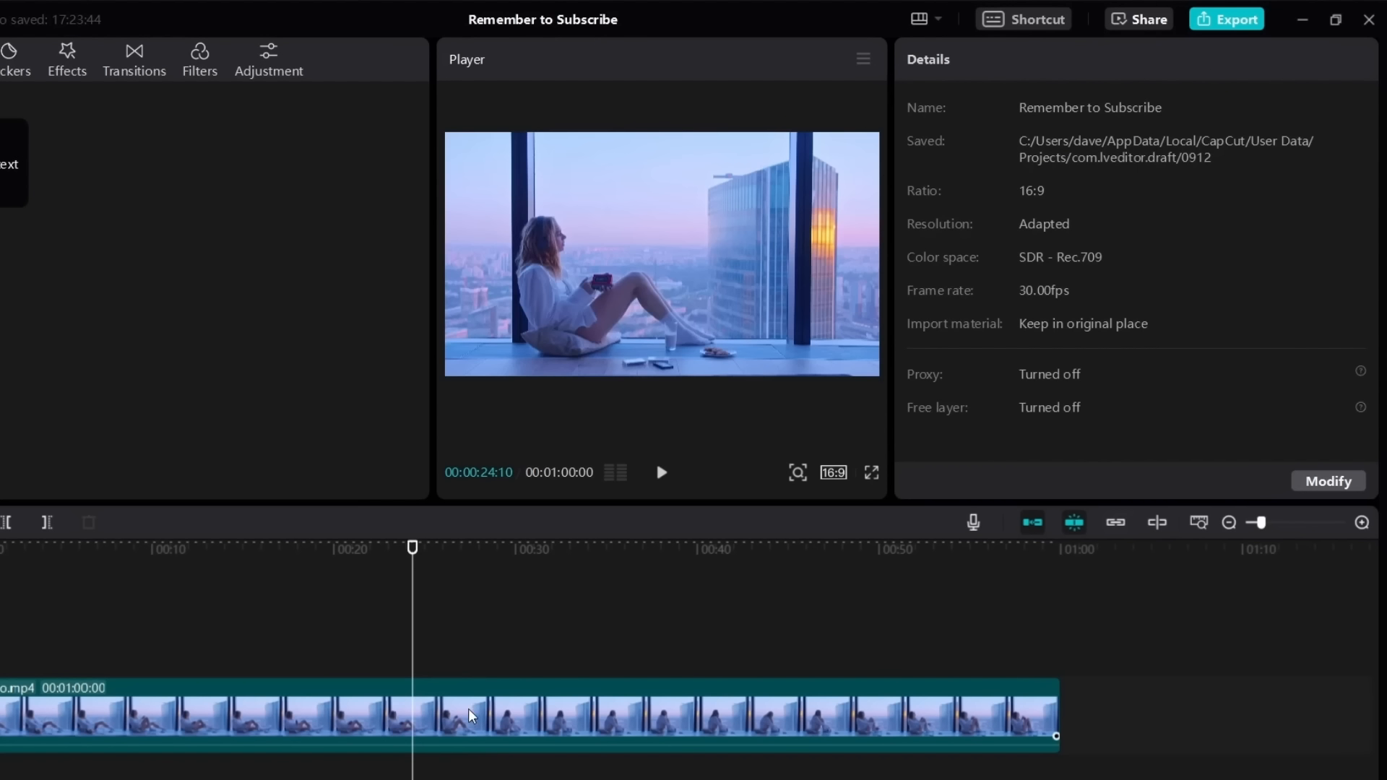
click(448, 731)
click(429, 727)
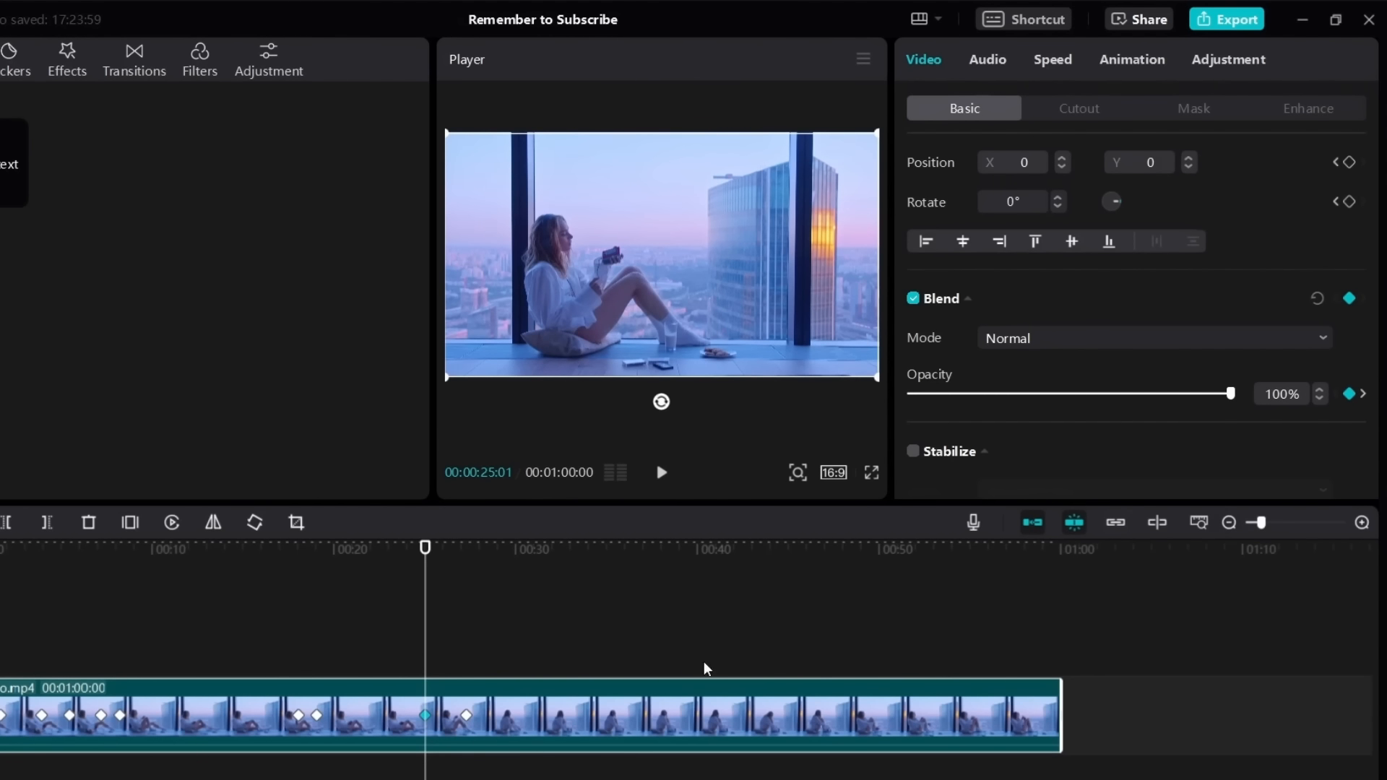
click(466, 715)
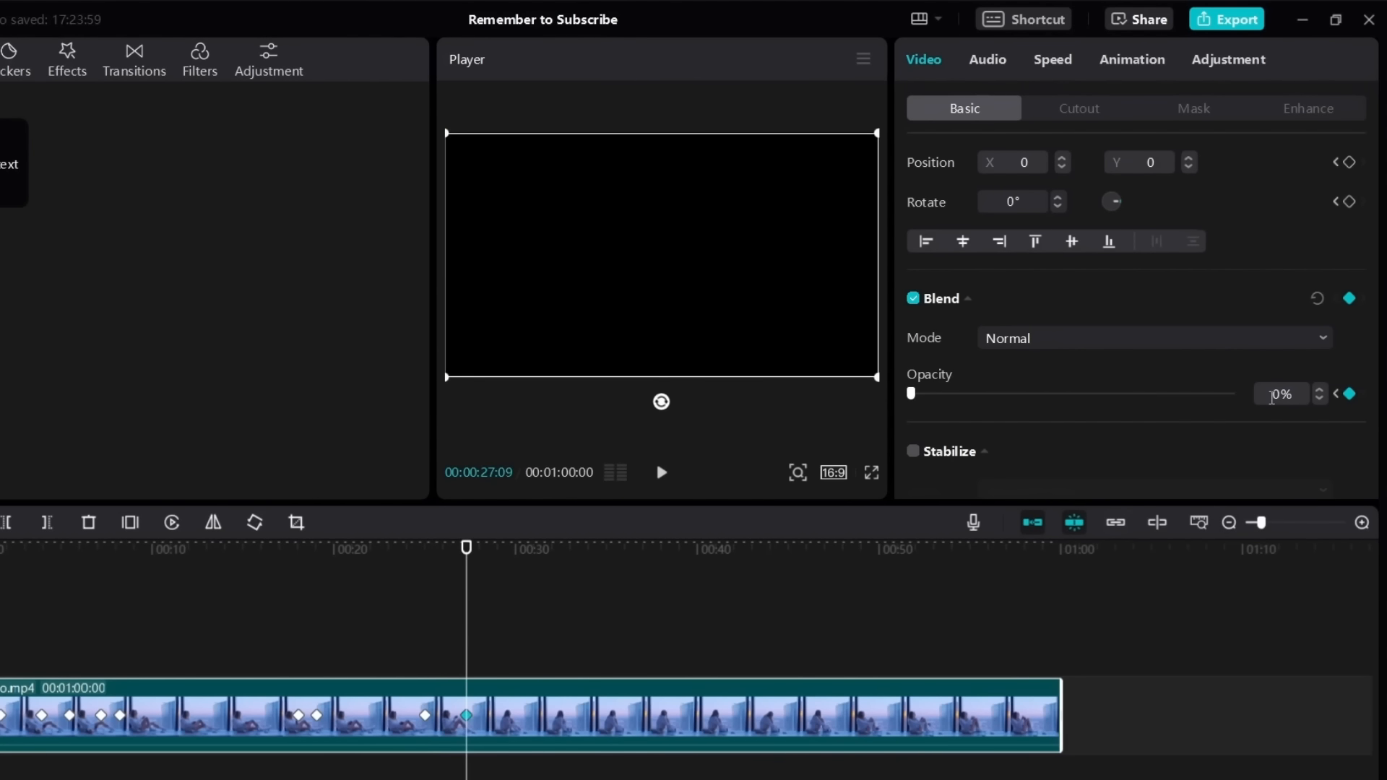
click(425, 715)
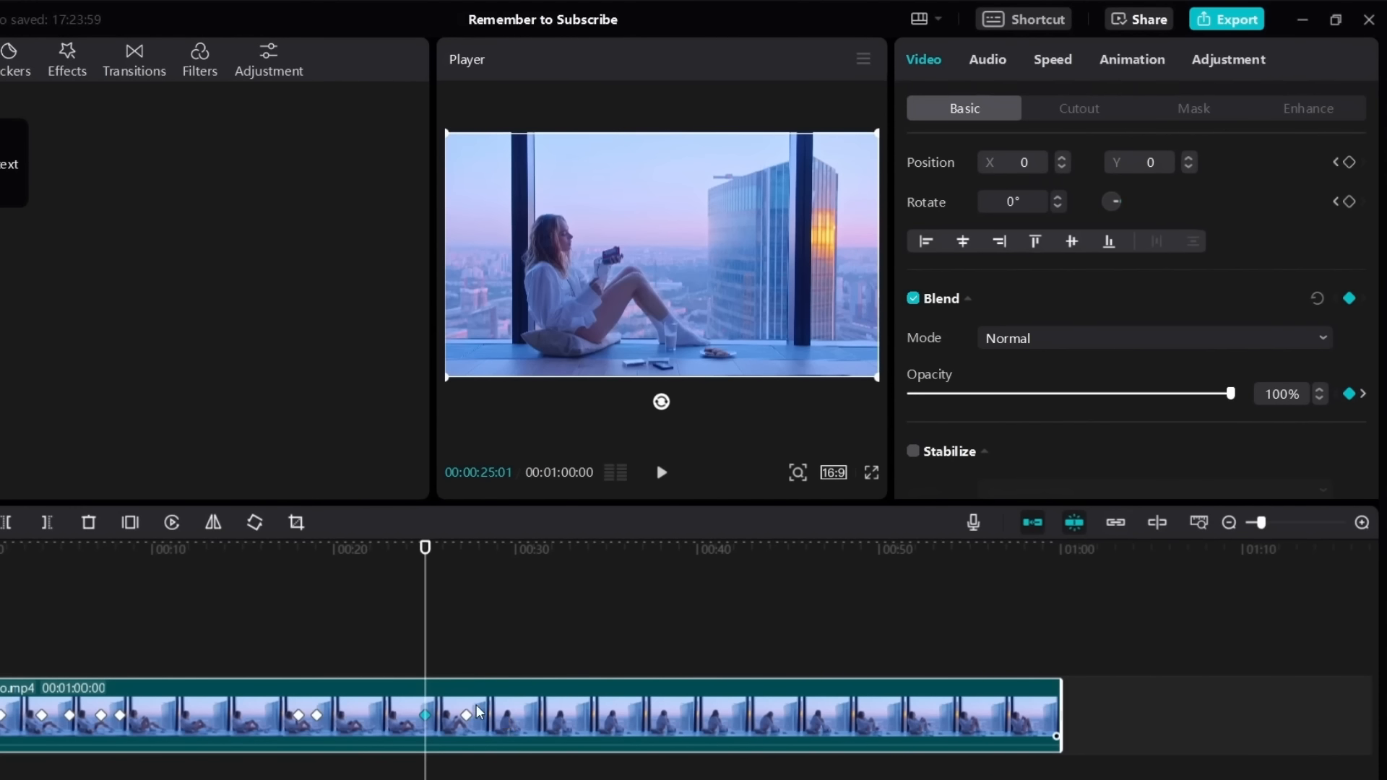
Preview the opacity fade-out on video.mp4 by scrubbing across its keyframes and playing from 00:00:22:26
drag(425, 567, 466, 558)
click(386, 645)
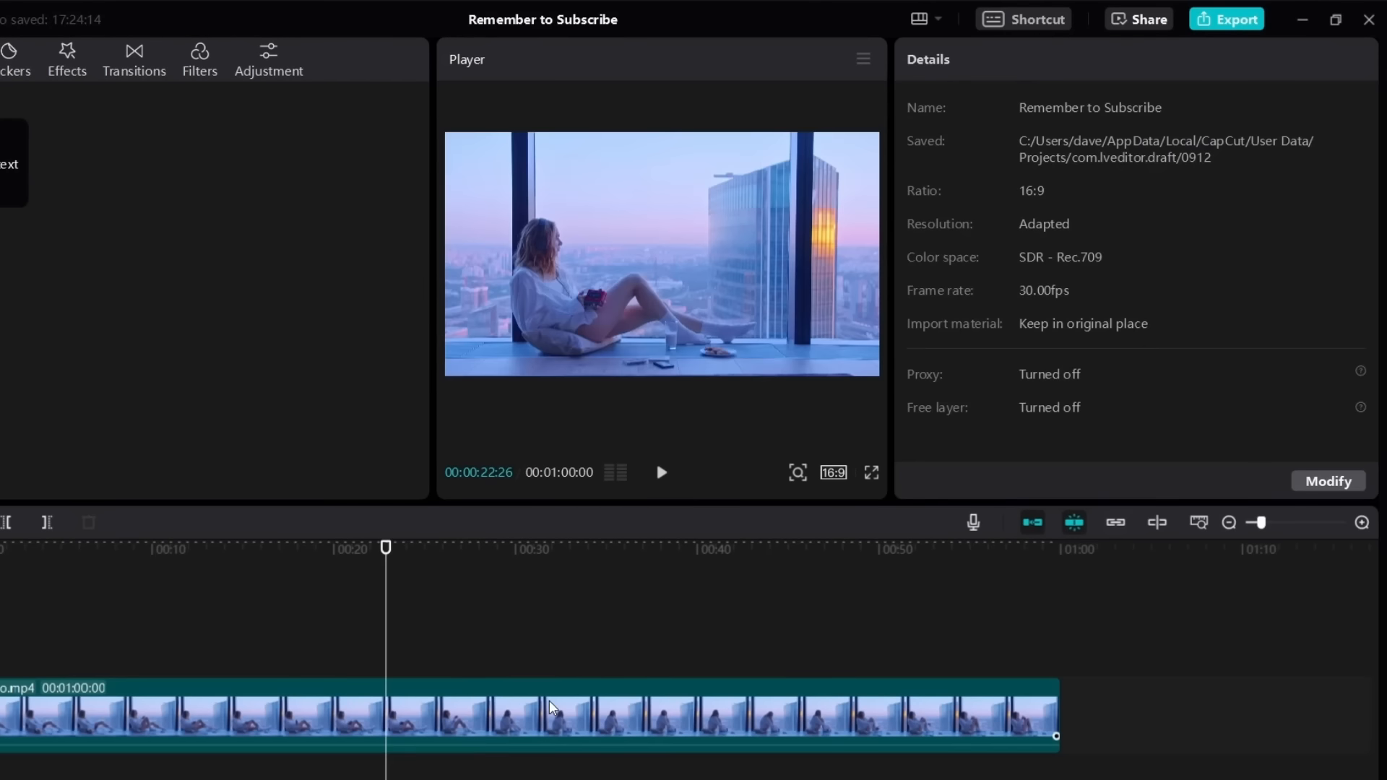
click(415, 679)
key(space)
click(414, 676)
Add an Opacity keyframe to video.mp4 at 00:00:29:06 and set its opacity to 100% at 00:00:30:18
click(502, 706)
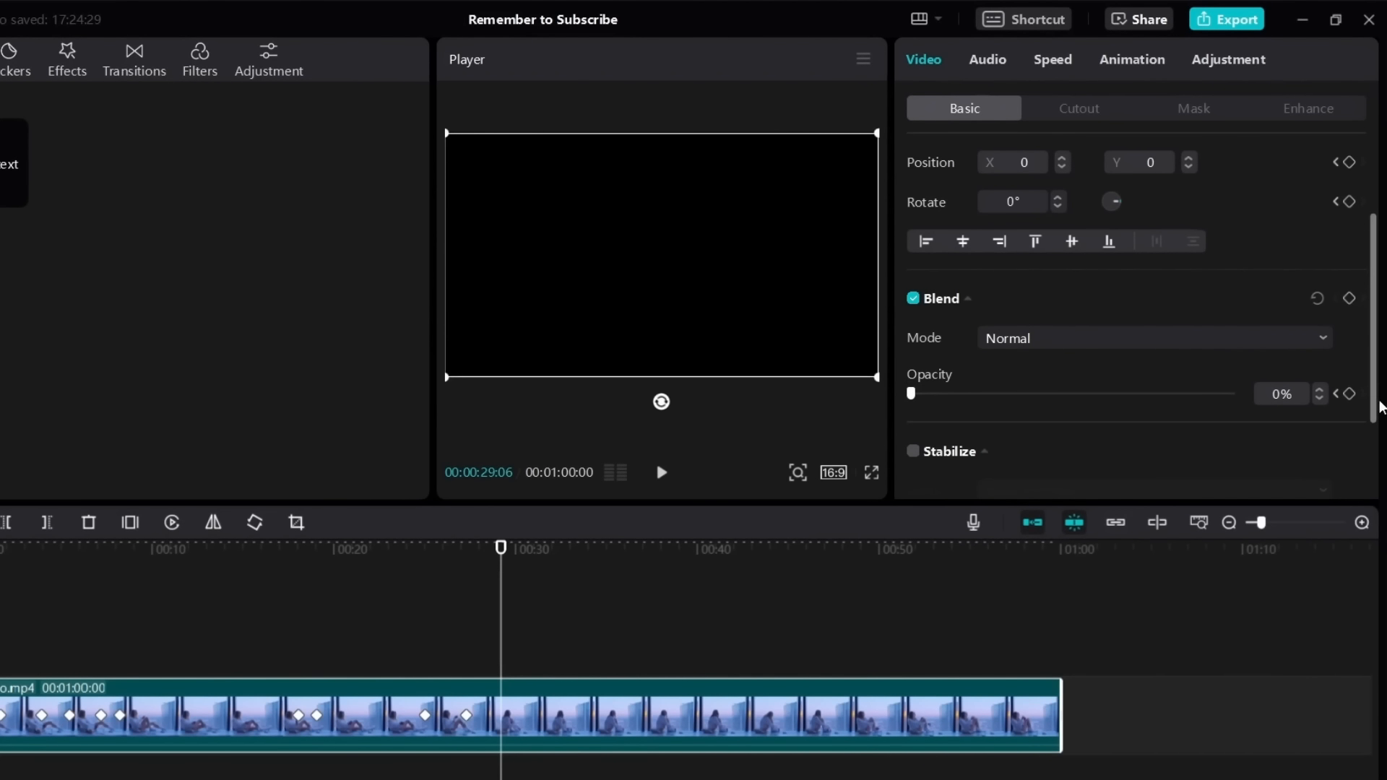
click(1350, 394)
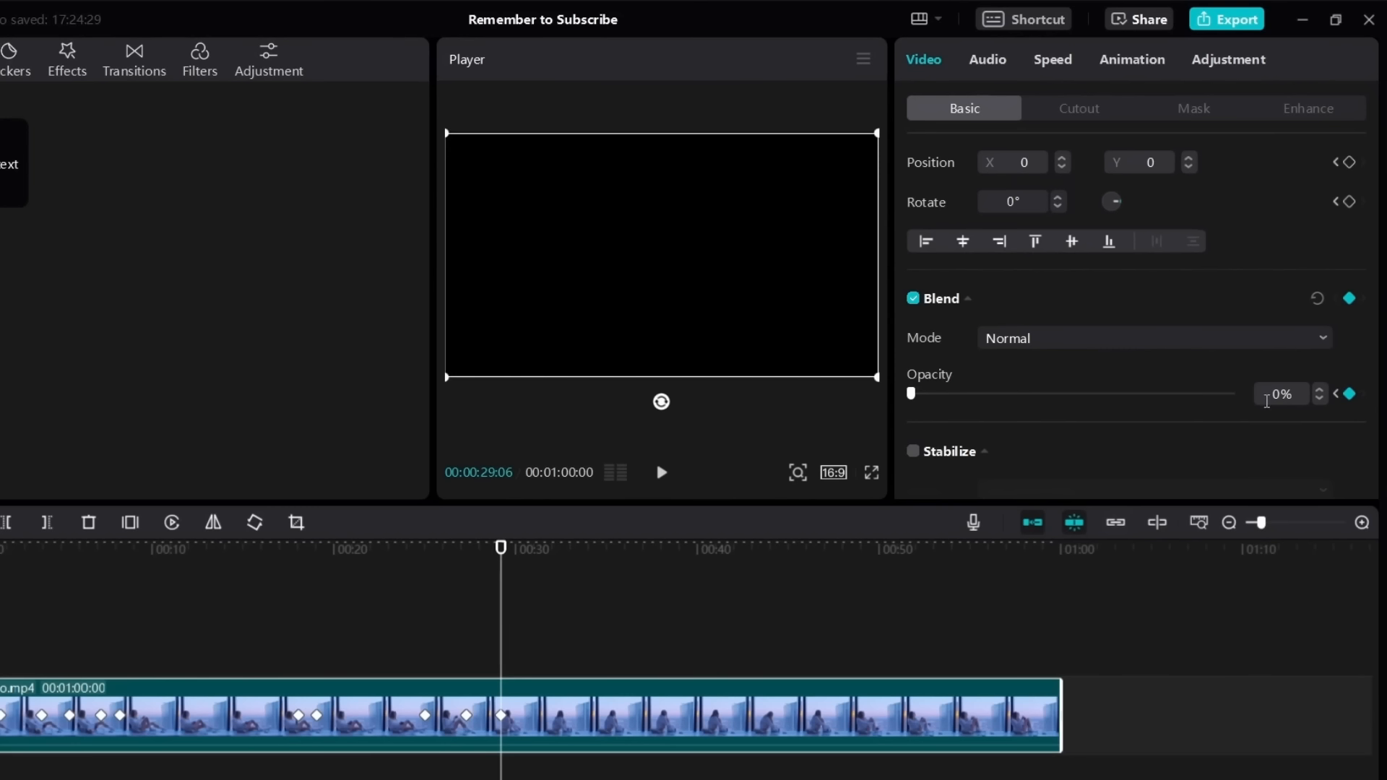
drag(502, 549, 526, 550)
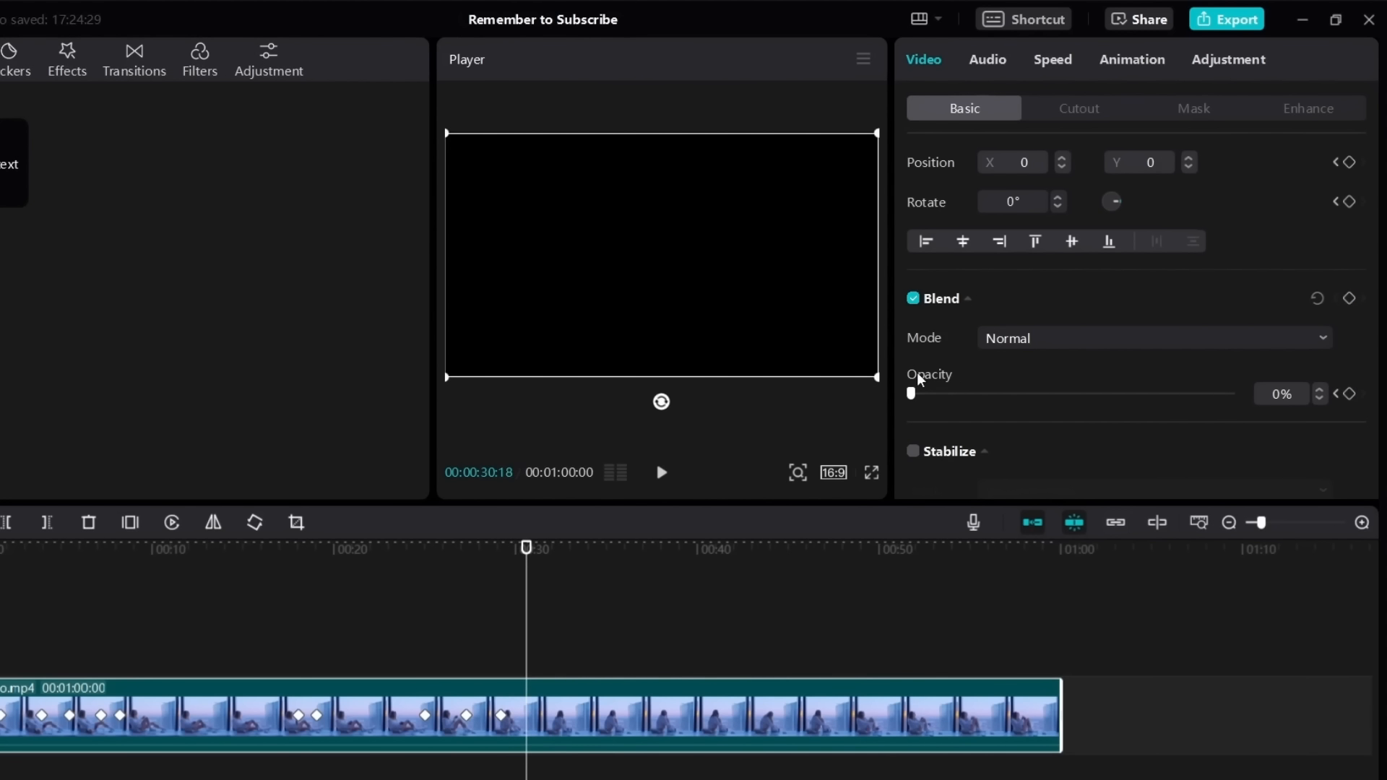
drag(915, 398, 1261, 404)
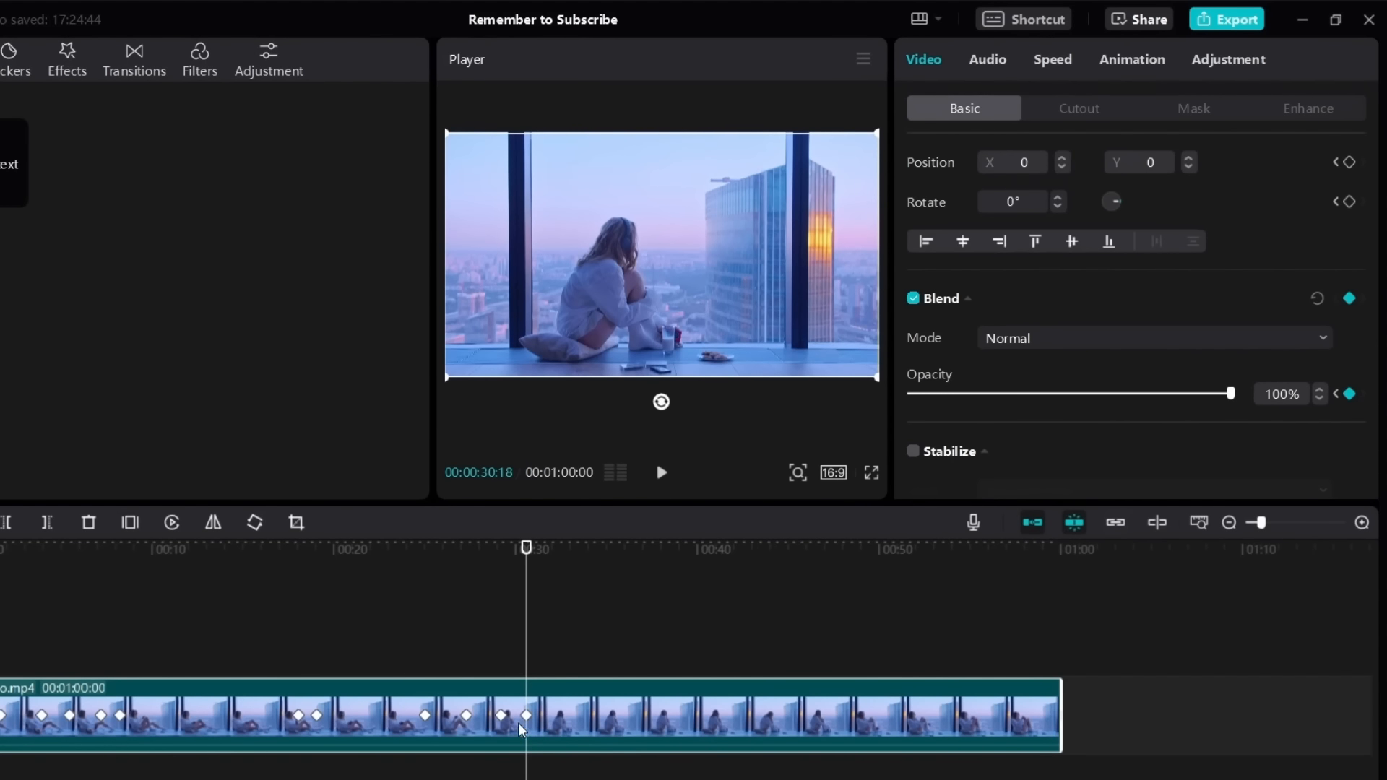
Play video.mp4 across the last two opacity keyframes to check the fade-in
click(486, 665)
click(601, 715)
key(space)
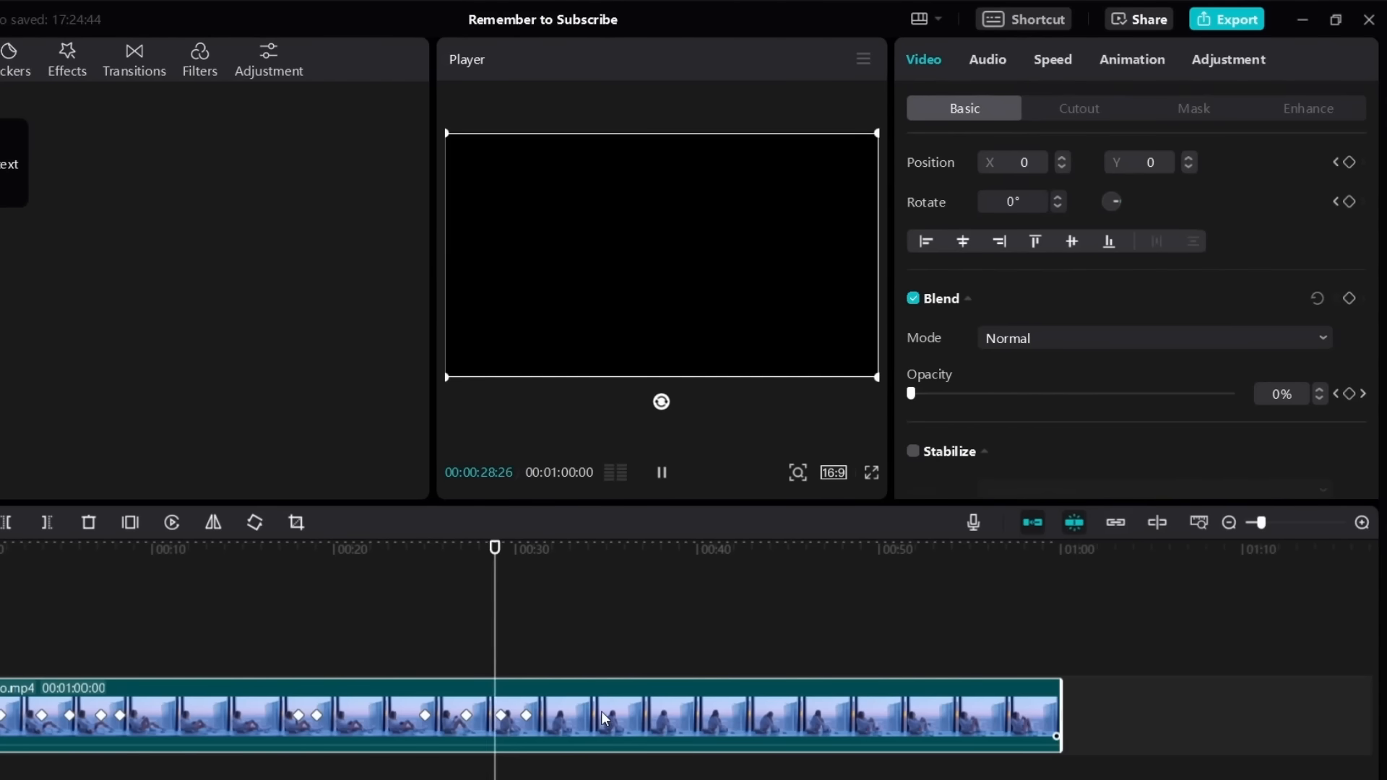
key(space)
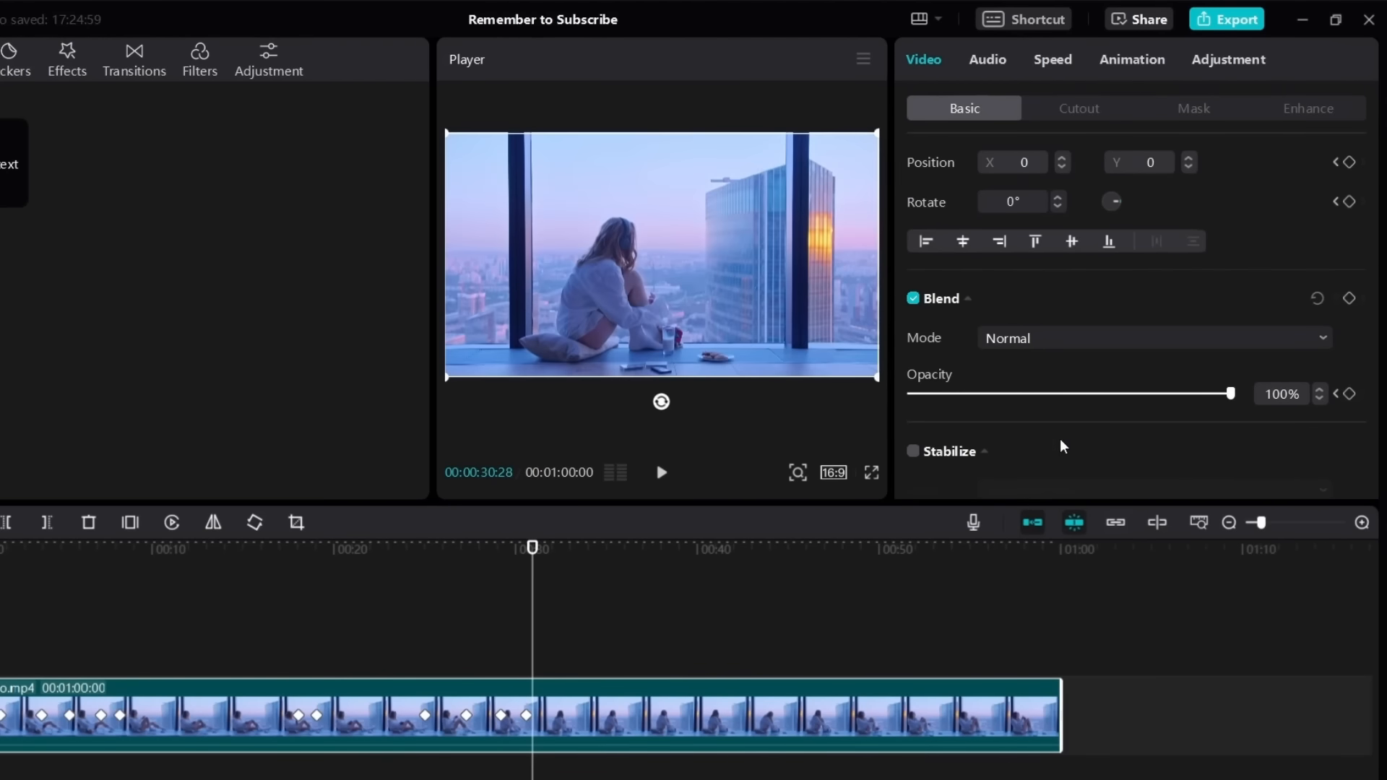
scroll(1372, 332, up, 3)
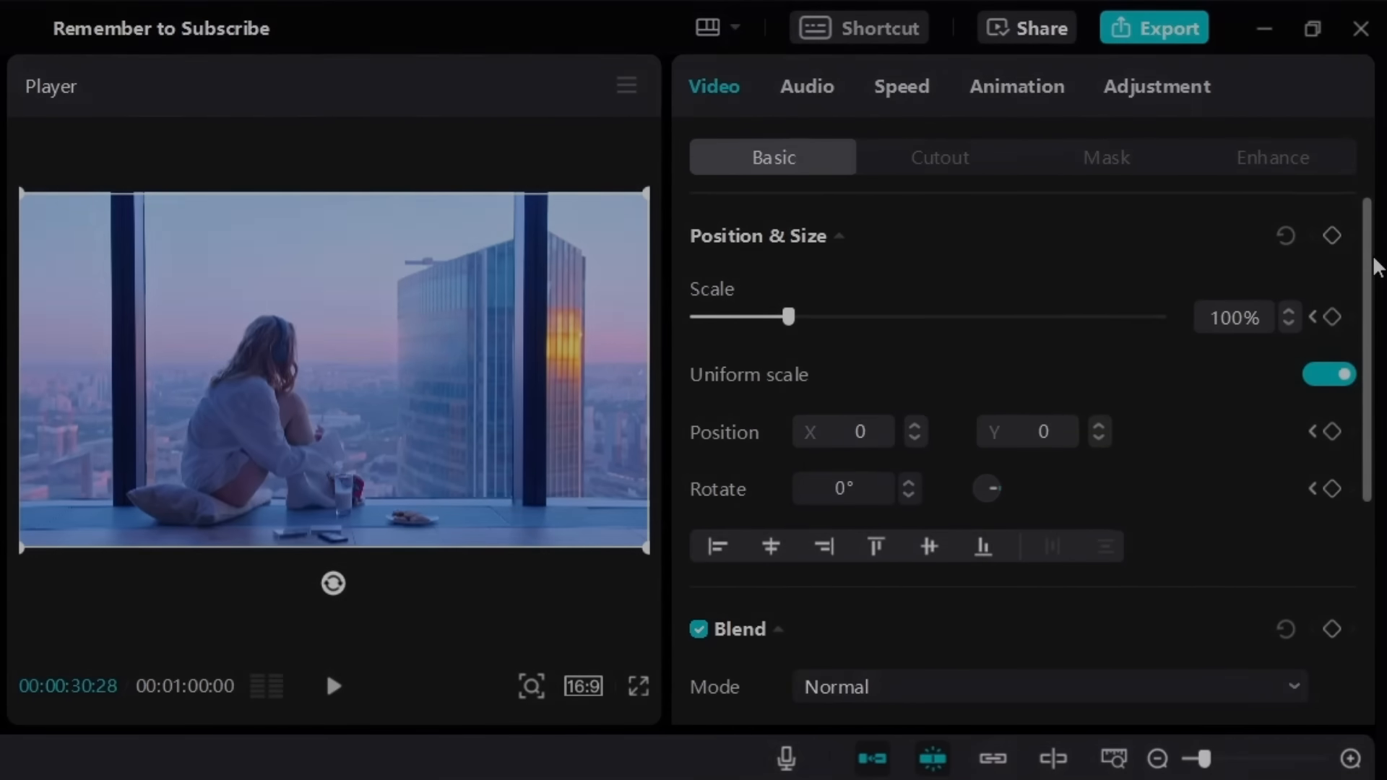
scroll(1369, 263, down, 3)
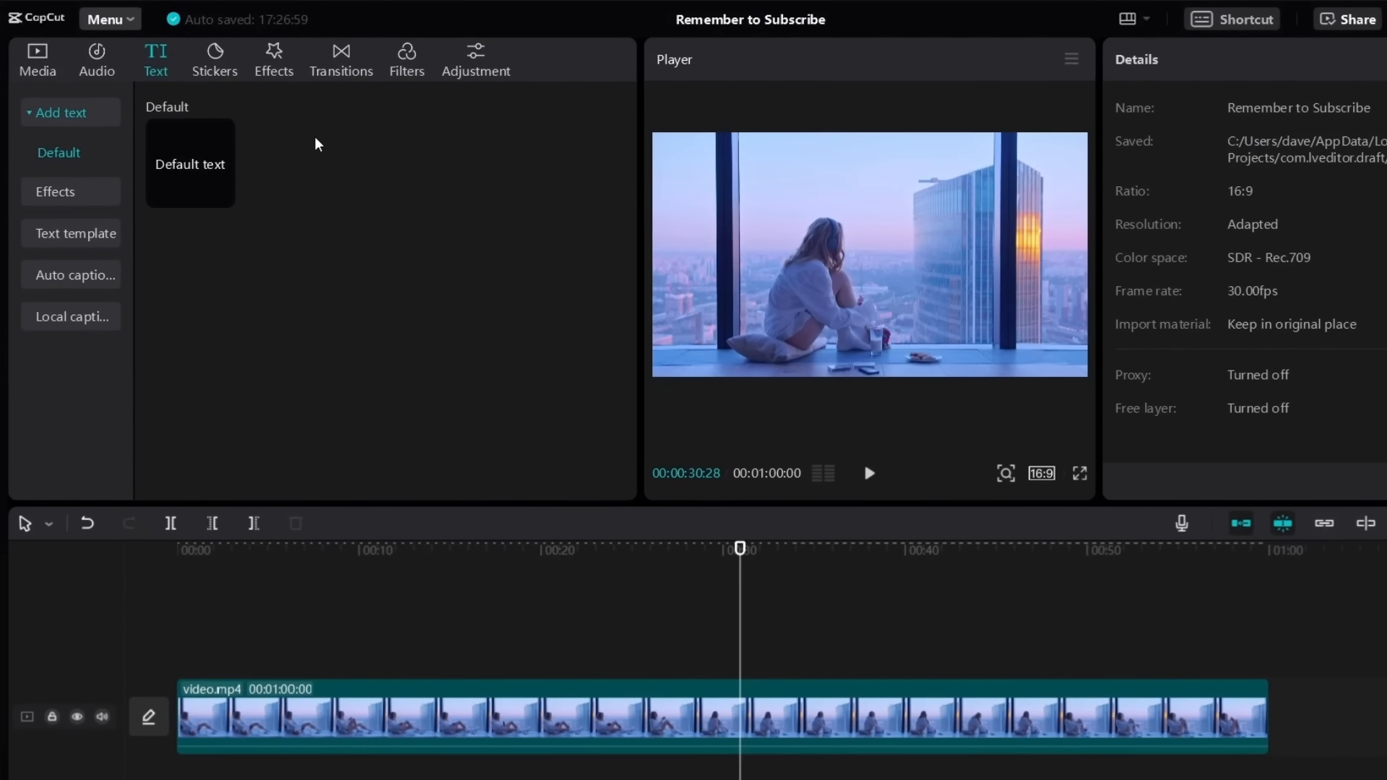
Add the Blur video effect from the Lens category above video.mp4 at about 00:00:41 and place the playhead just before it
click(276, 72)
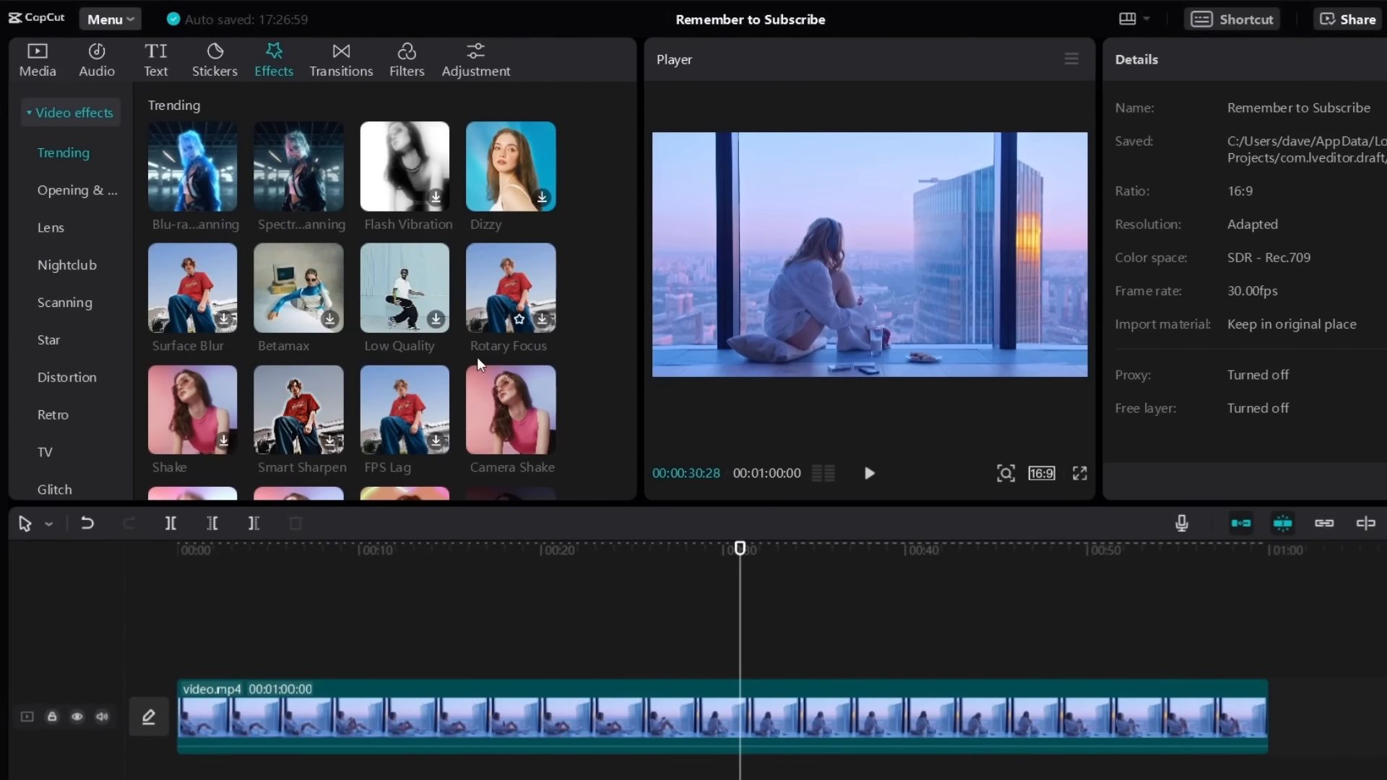
click(53, 233)
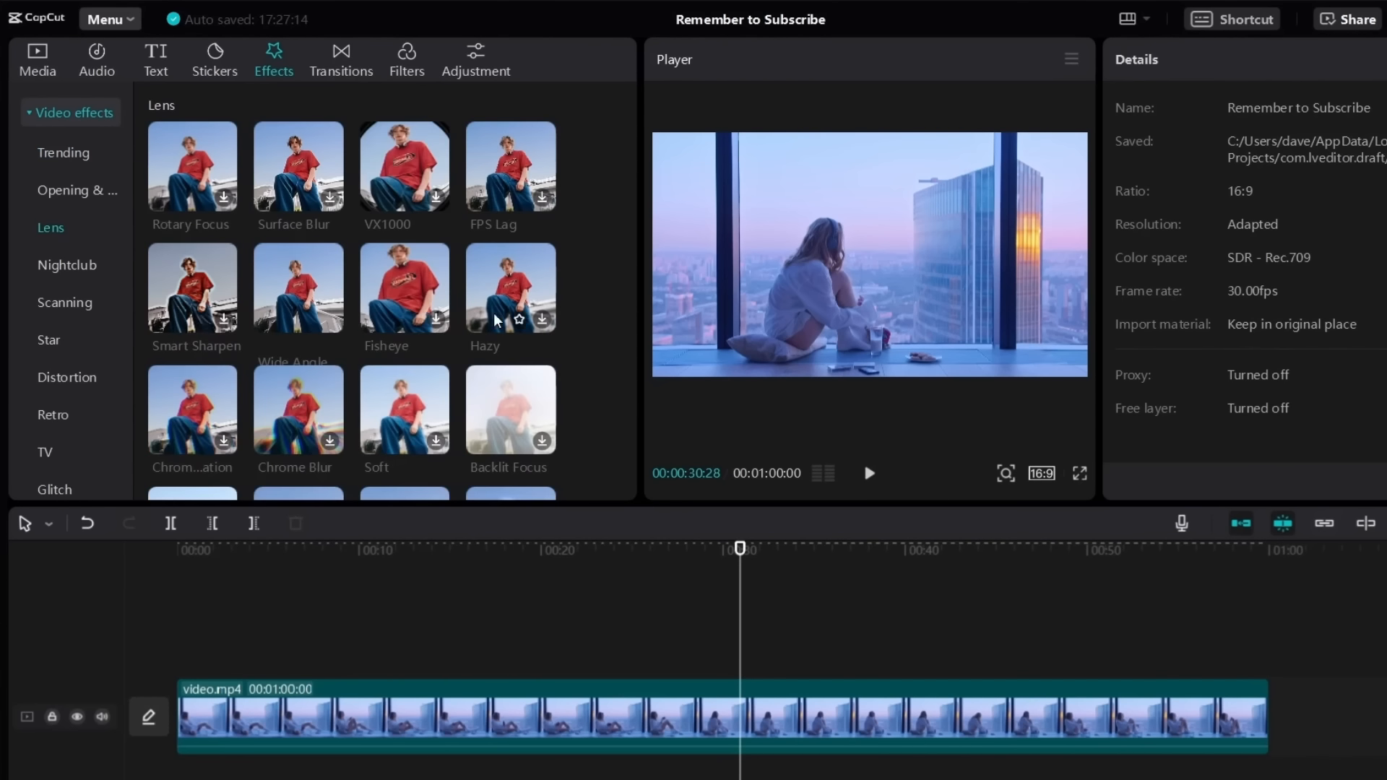
scroll(521, 322, down, 4)
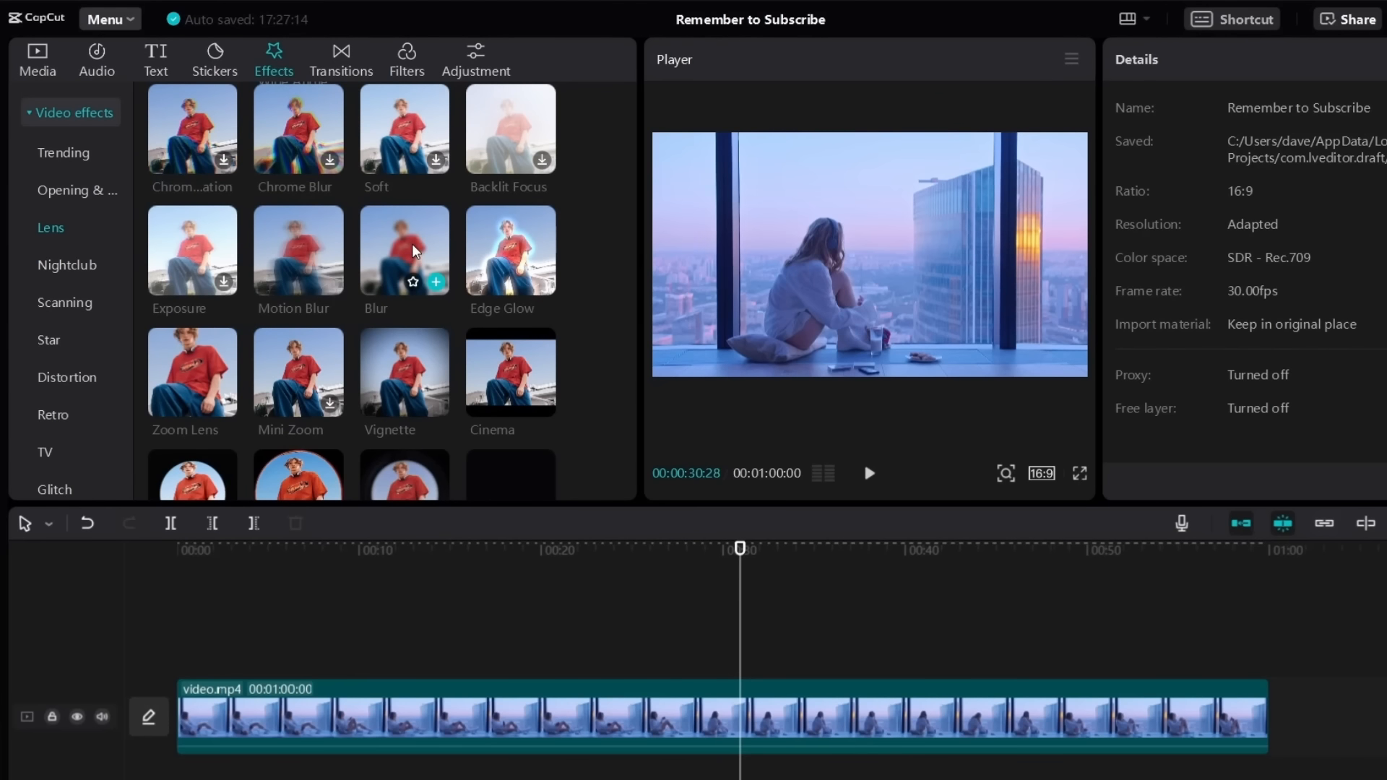
drag(405, 260, 893, 662)
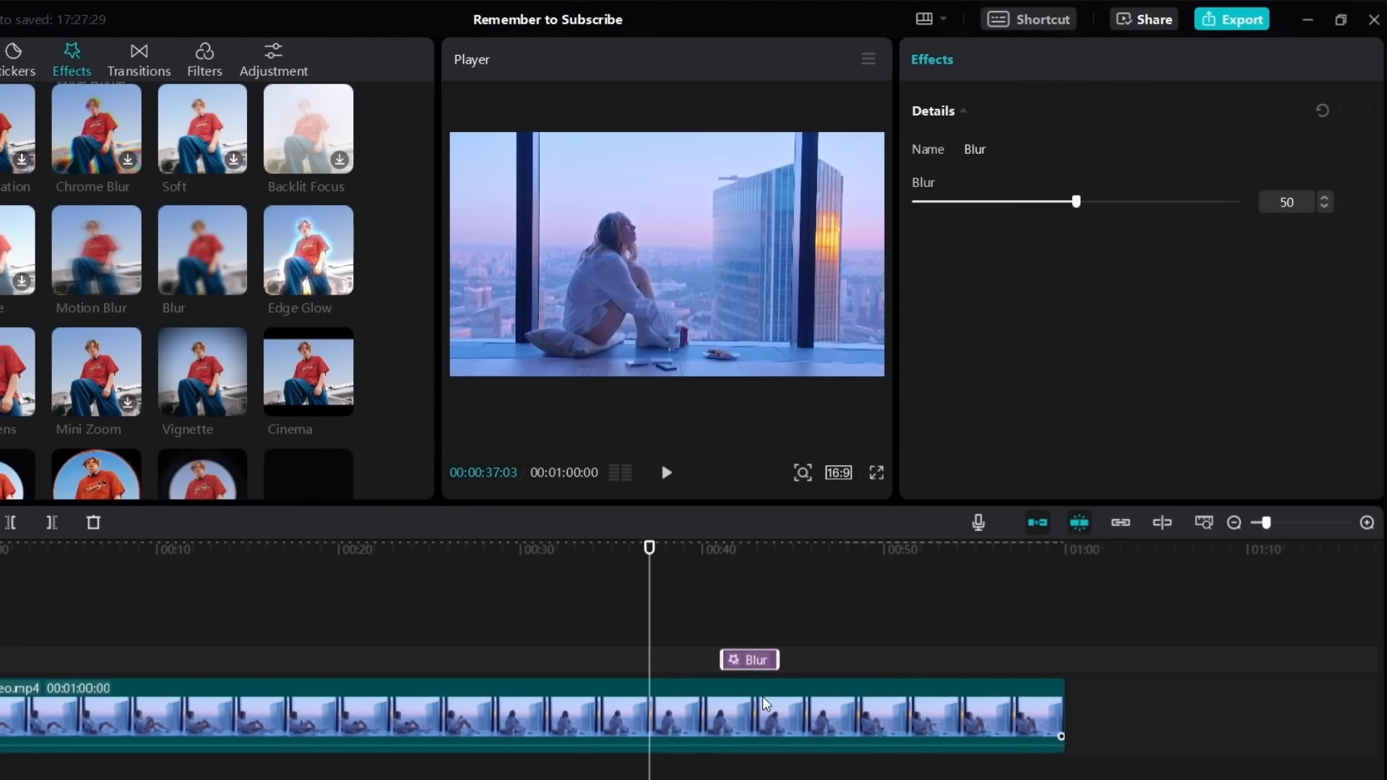
click(707, 557)
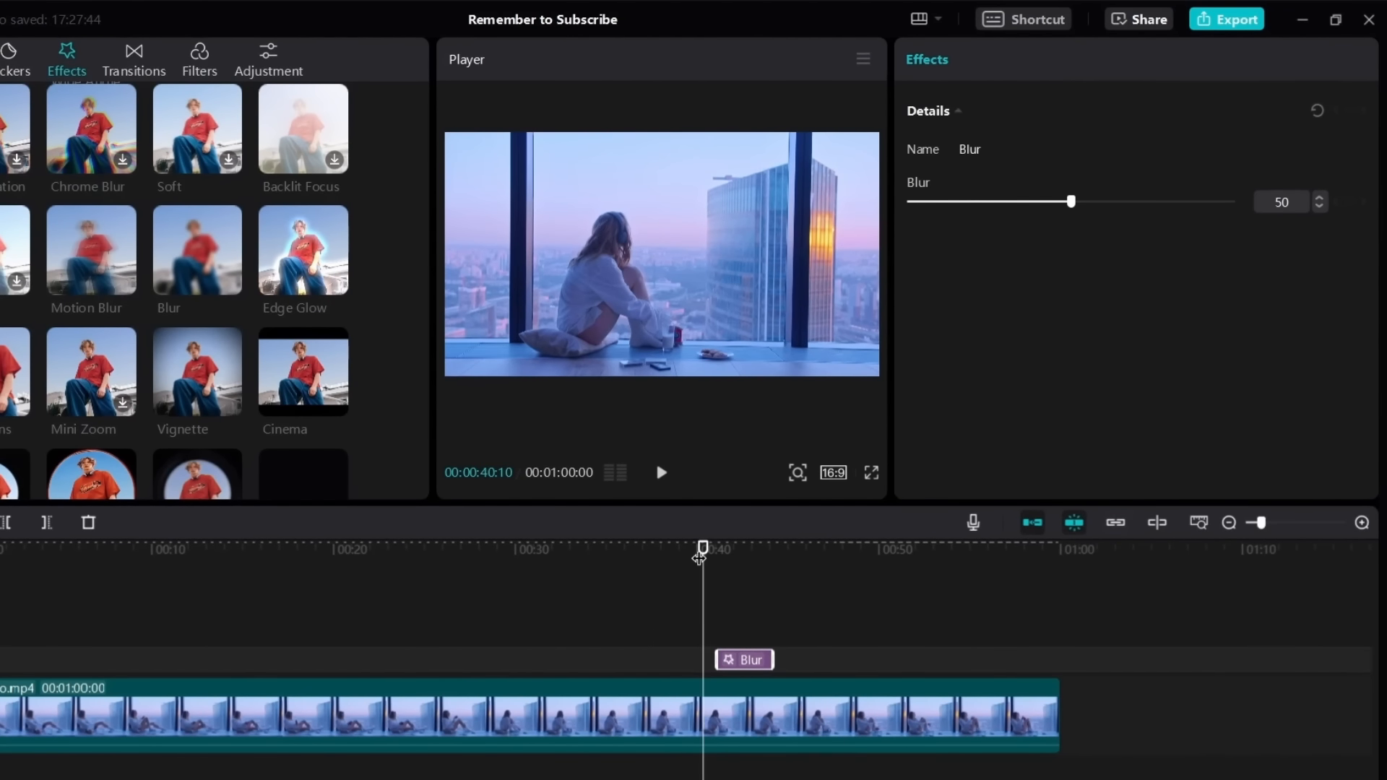
Extend the Blur effect clip so it lasts about 8 seconds, and play back its beginning
drag(701, 553, 731, 551)
drag(774, 659, 862, 658)
click(702, 555)
click(659, 474)
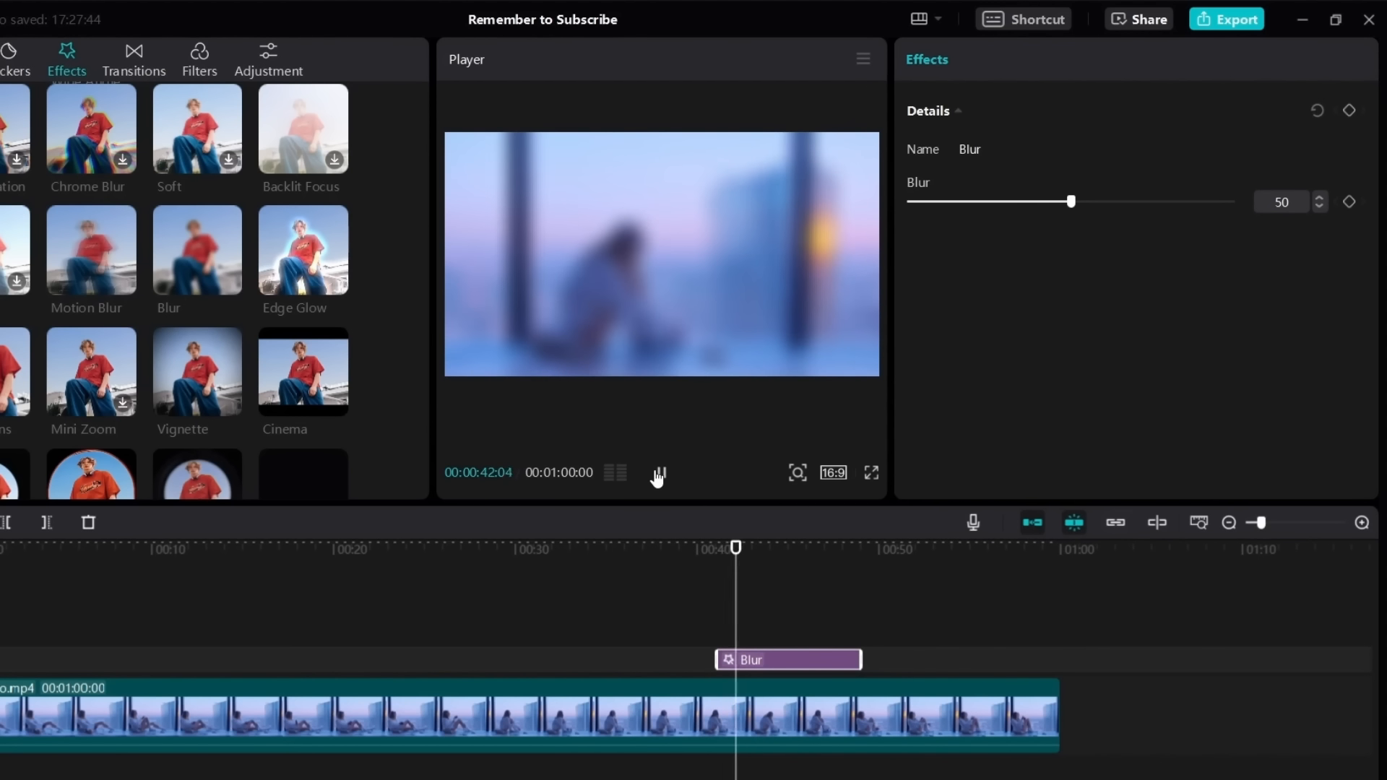
click(704, 555)
key(space)
click(708, 581)
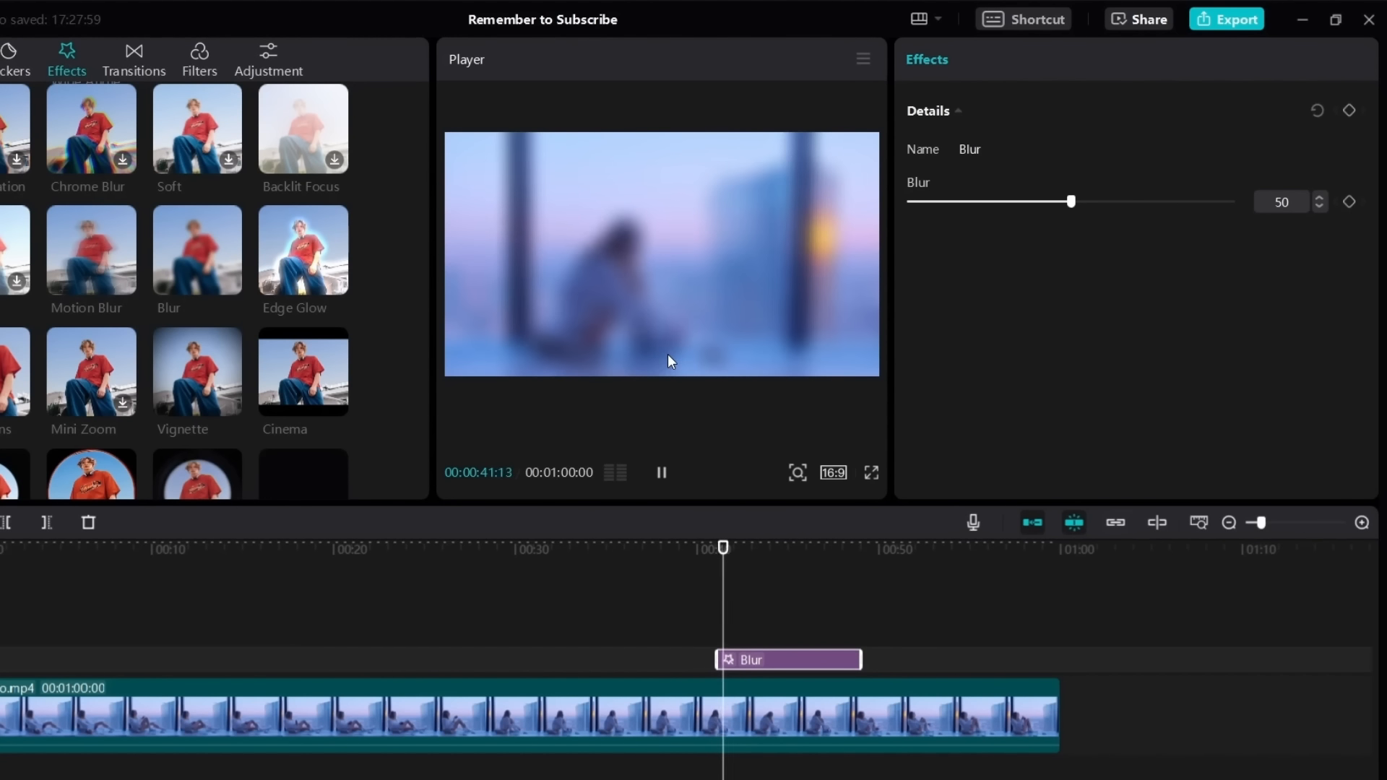
key(space)
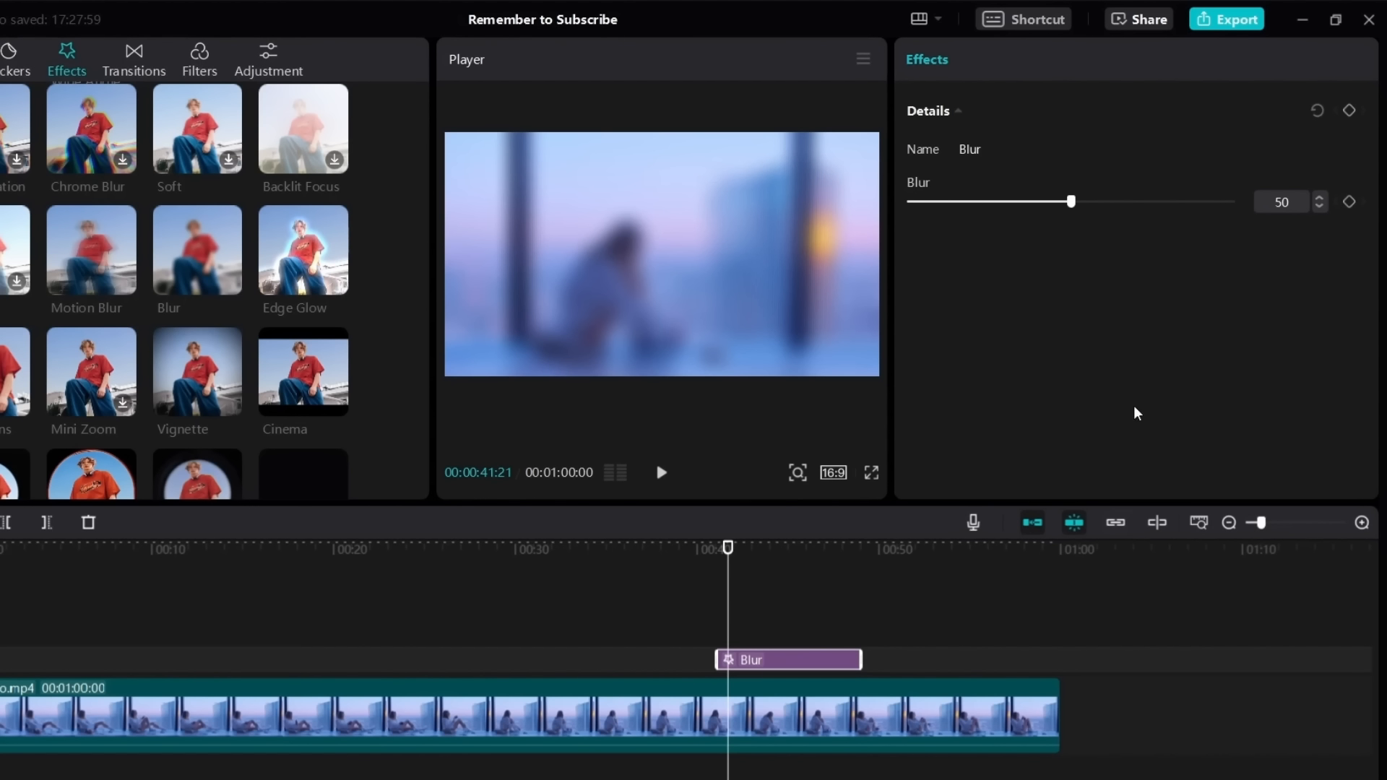
Keyframe the Blur amount at 0 at the effect's start (00:00:41:04) and at 30 at 00:00:42:25
mouse_move(729, 555)
mouse_down()
mouse_move(709, 558)
mouse_move(743, 558)
mouse_move(718, 558)
mouse_up()
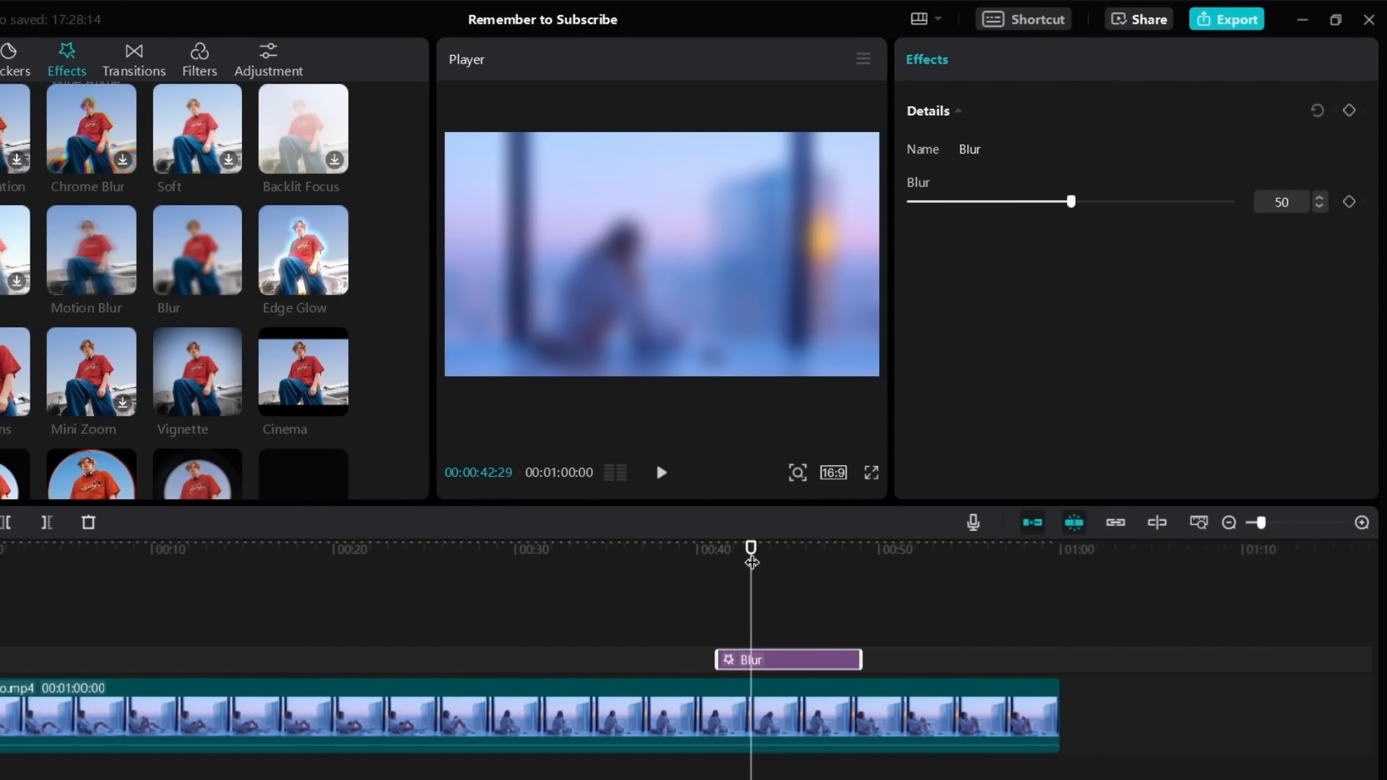
click(1349, 202)
drag(1072, 202, 889, 210)
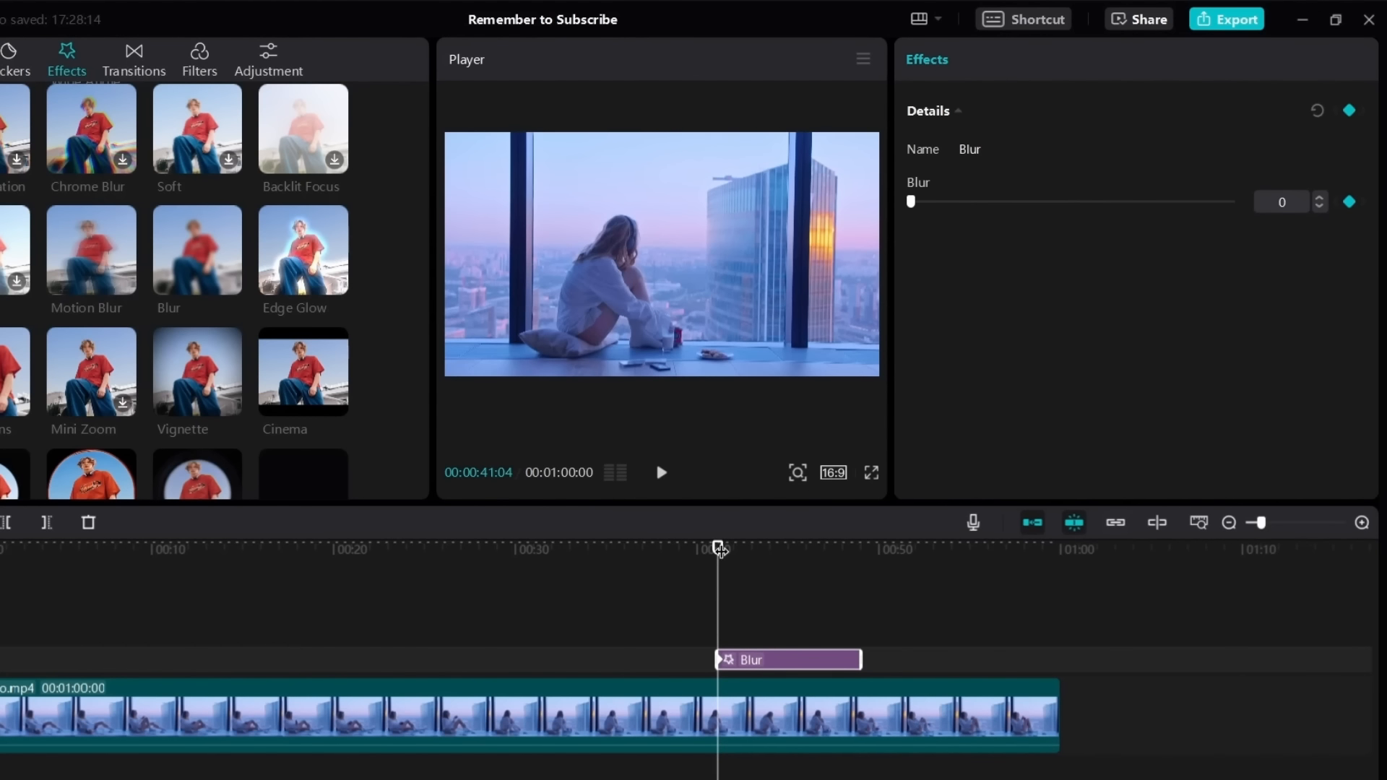
drag(718, 549, 748, 553)
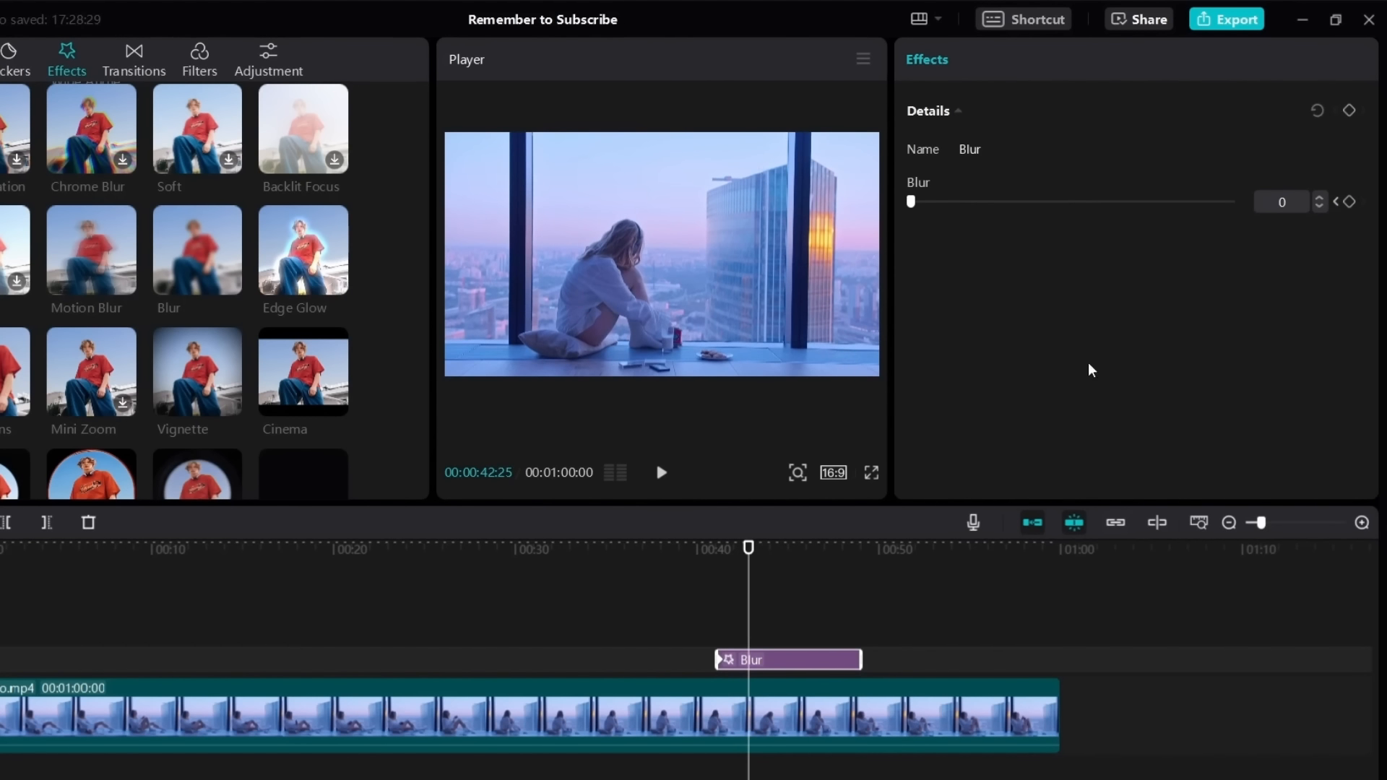
drag(919, 205, 1011, 245)
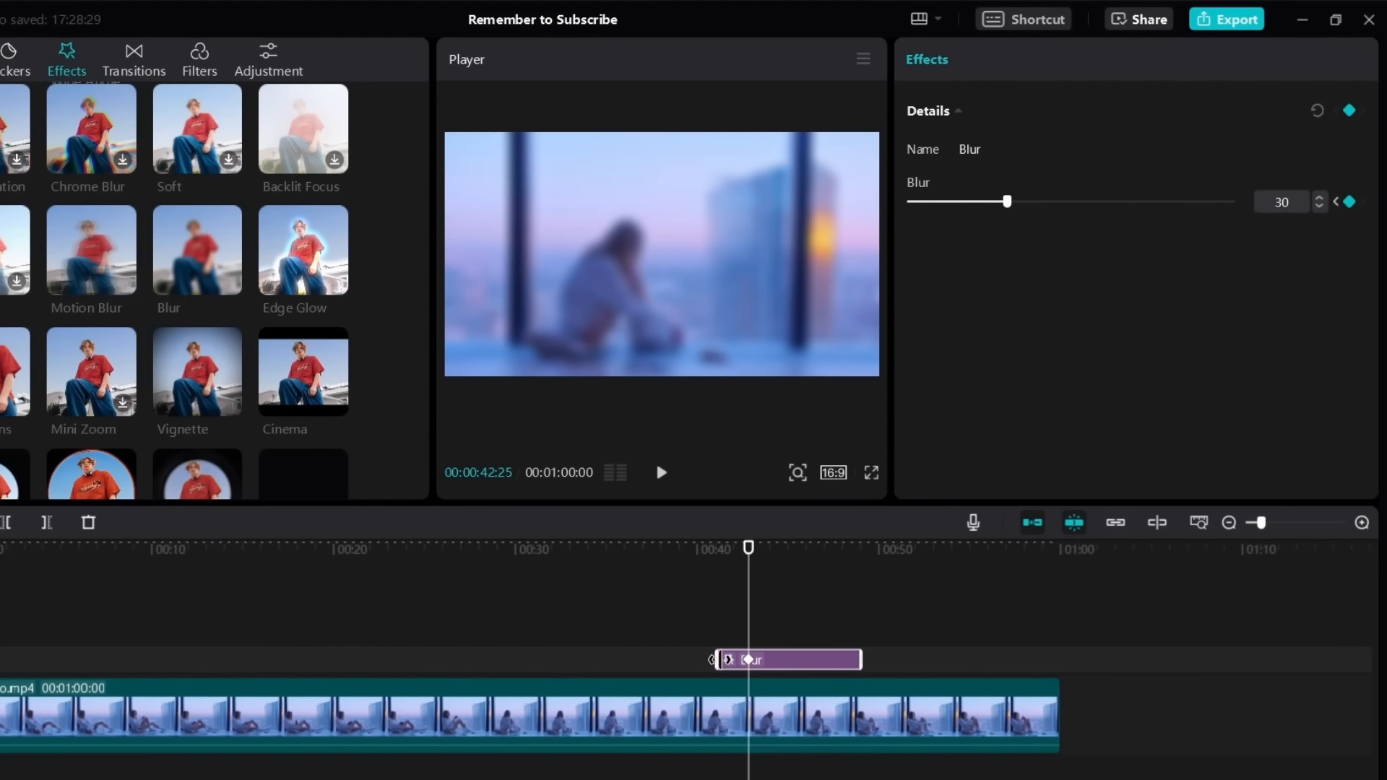
Step frame by frame from the first Blur keyframe towards the second and examine how the Blur value changes between them
click(719, 659)
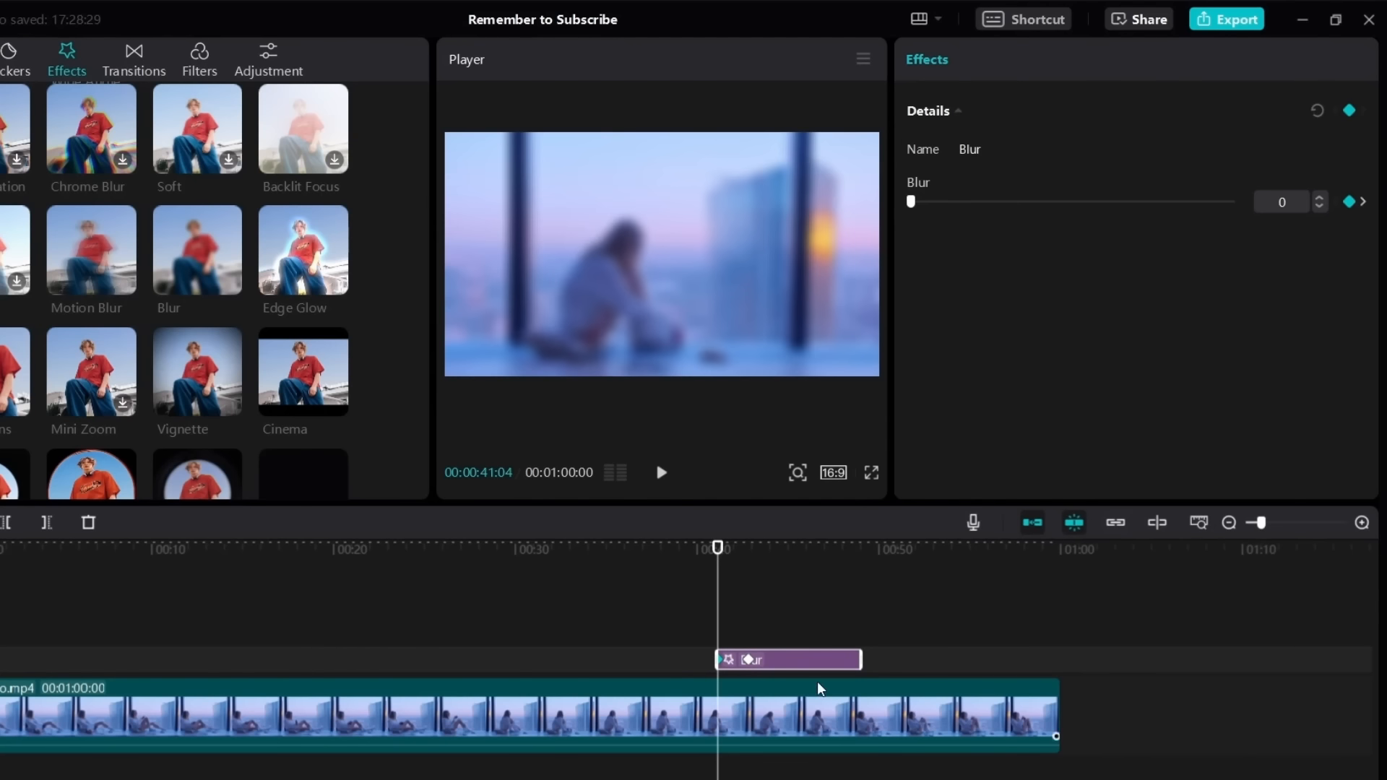
key(Right)
key(Right)
key(Right)
key(Right)
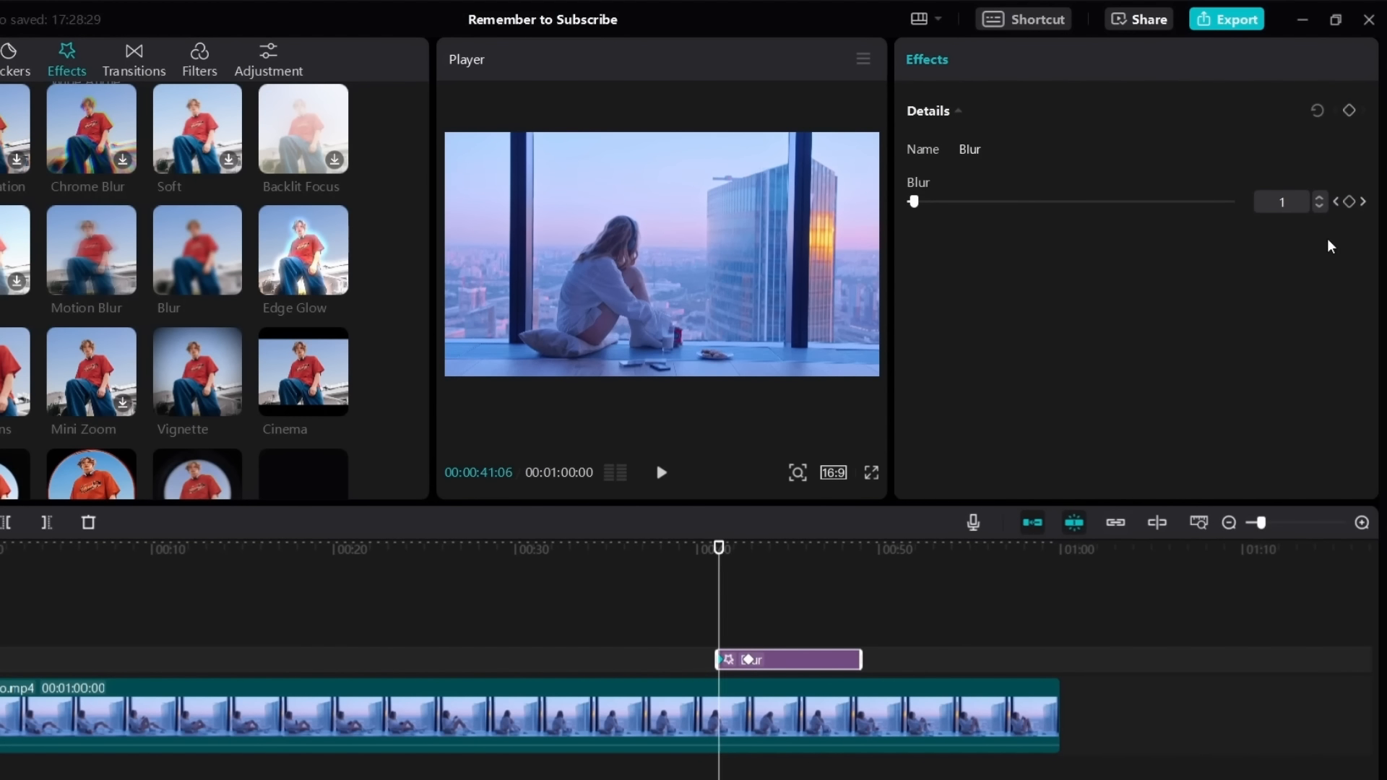
key(Right)
key(Right)
key(Right)
key(Right)
key(Right)
key(Right)
key(Right)
key(Right)
key(Right)
key(Right)
key(Right)
key(Right)
key(Right)
key(Right)
key(Right)
key(Right)
key(Right)
key(Right)
key(Right)
key(Right)
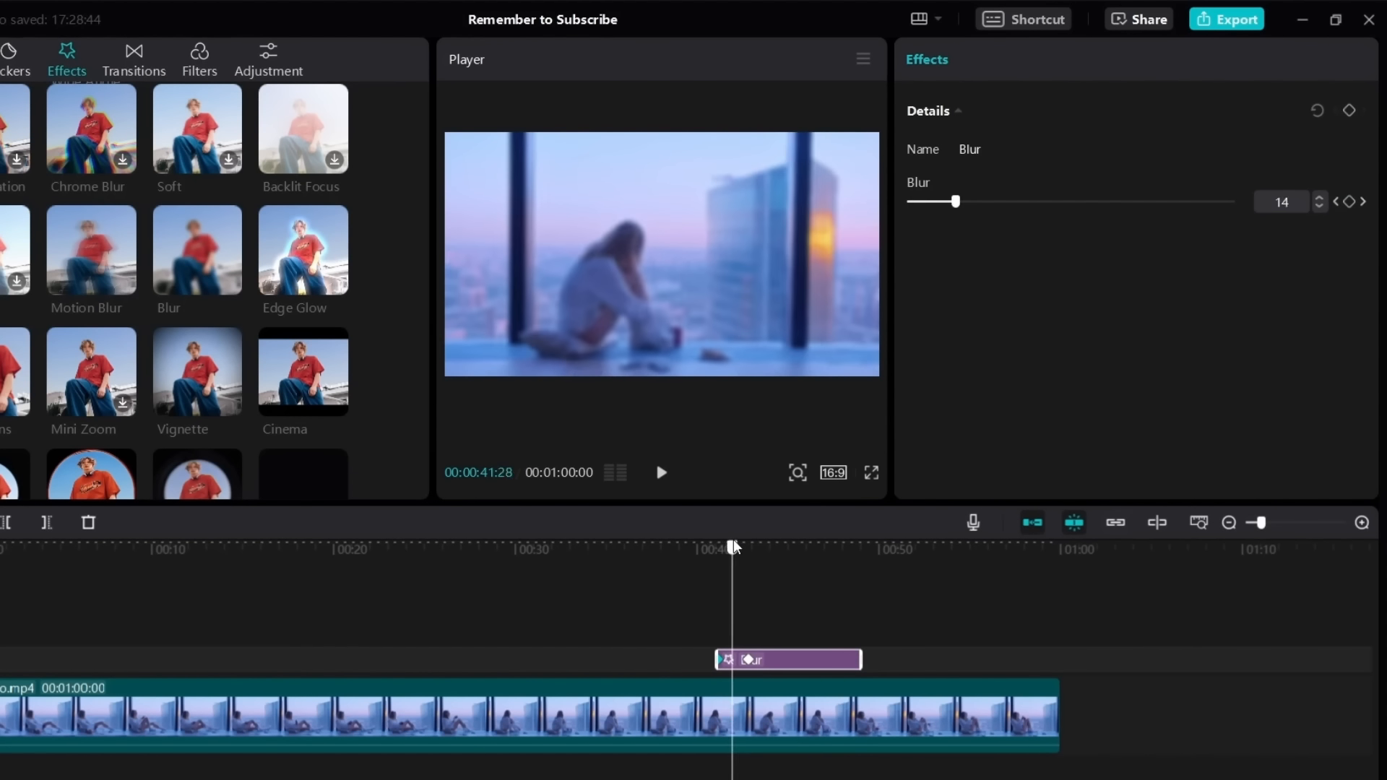
click(750, 661)
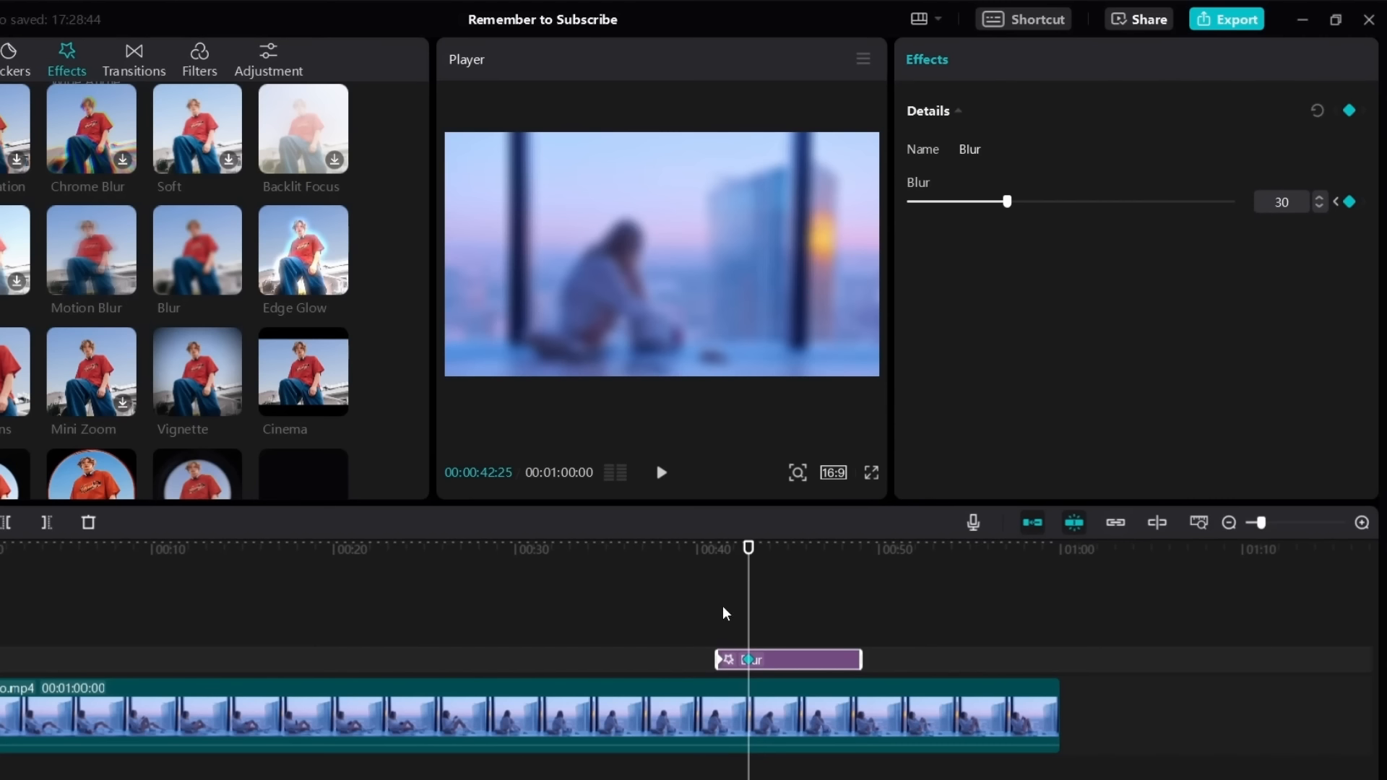
Play back the keyframed Blur effect from just before it starts until past the second keyframe
click(703, 599)
key(space)
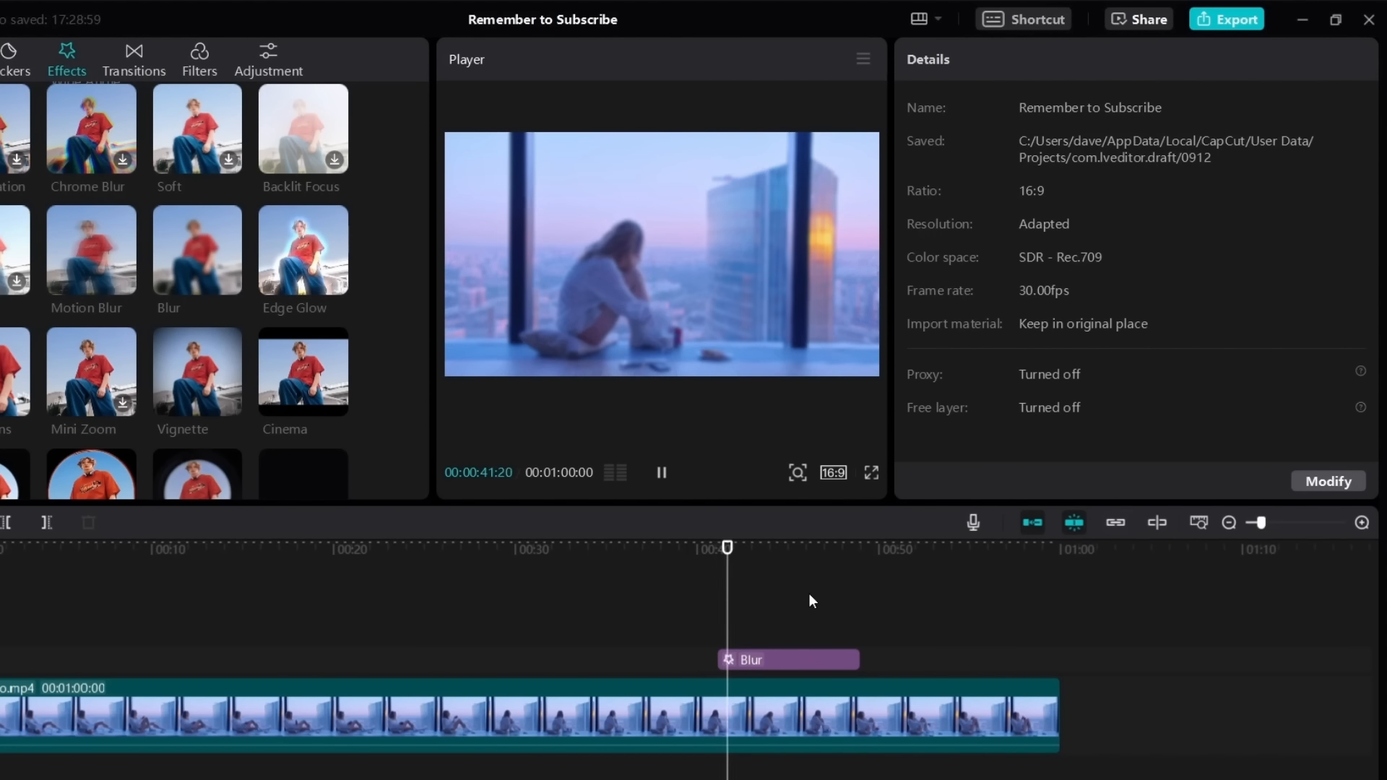
key(space)
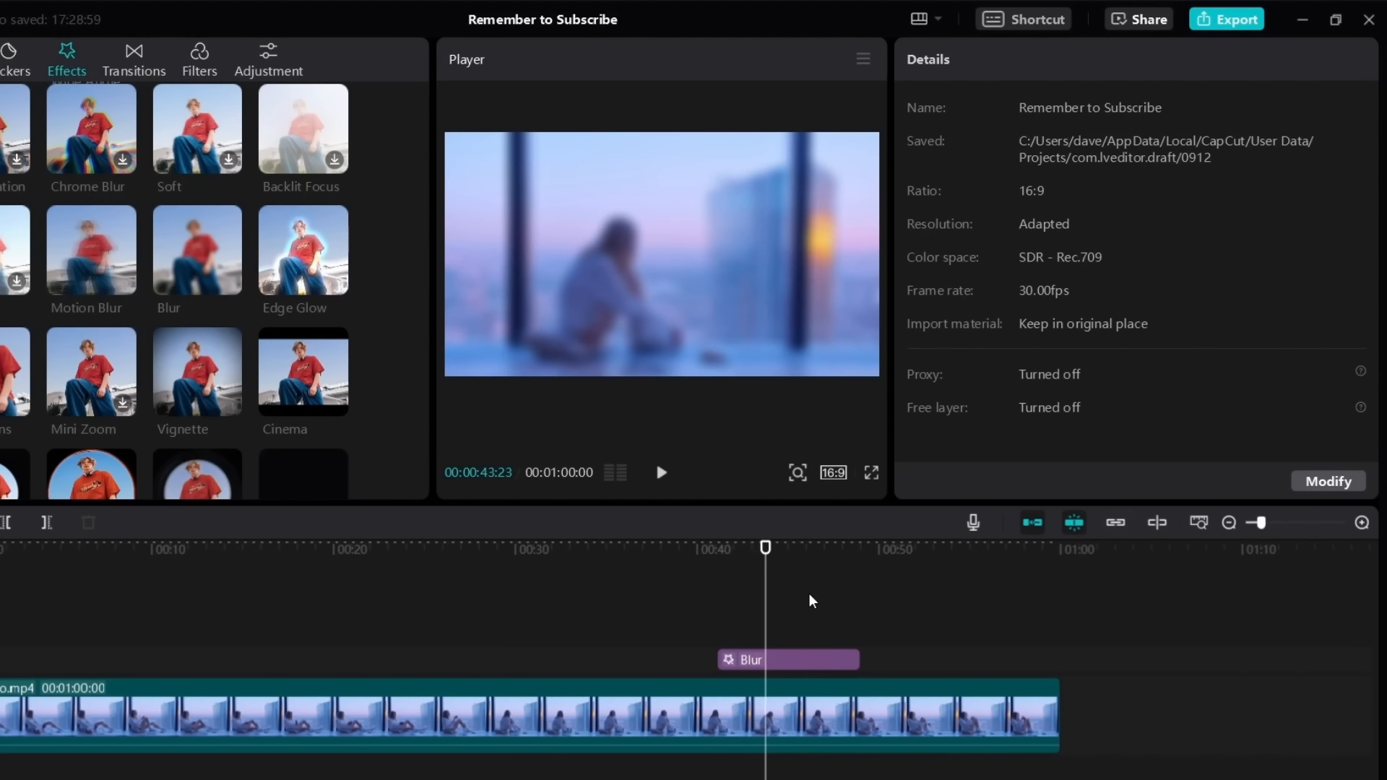
Reset the Blur effect's settings to their defaults and play back the section where the effect starts
click(819, 661)
click(1317, 111)
click(708, 614)
key(space)
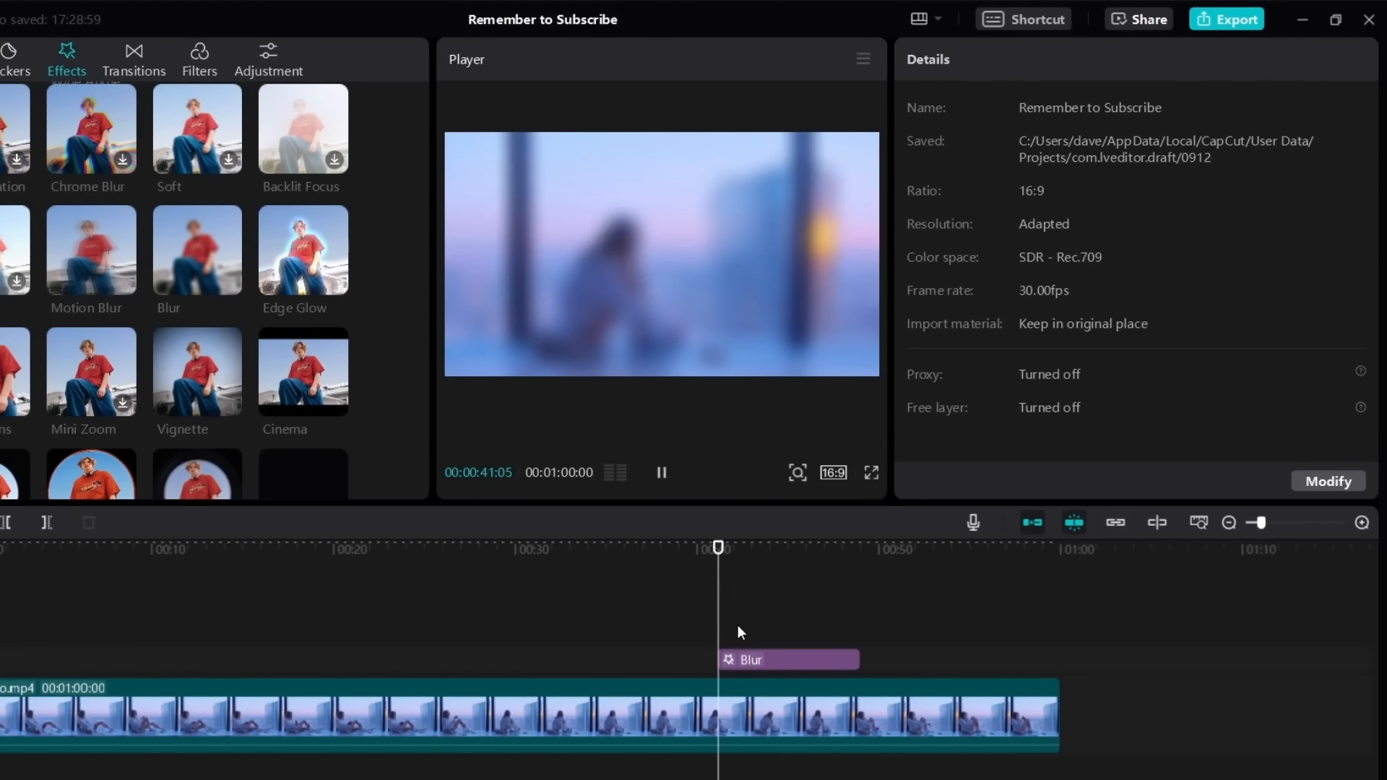
key(space)
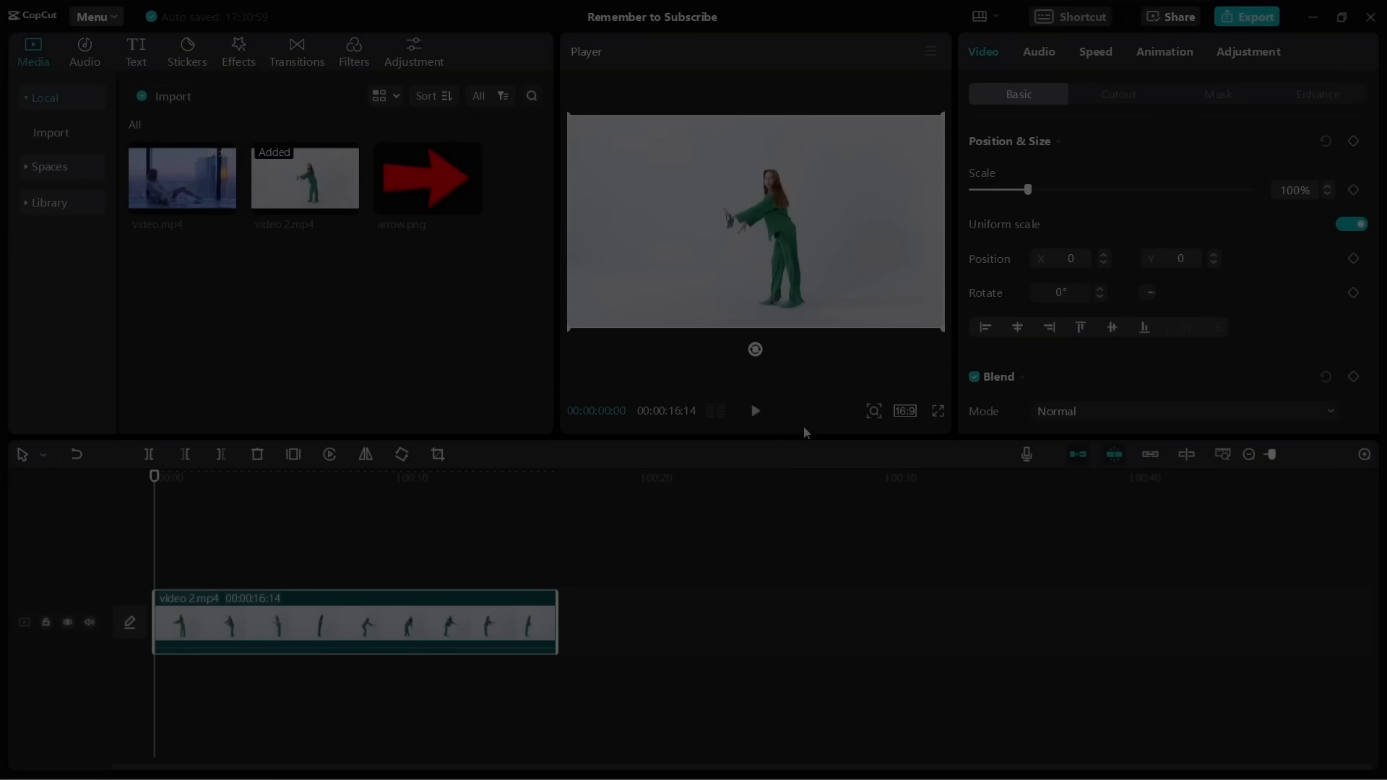
Preview the first seconds of video 2.mp4 and return the playhead to the start
click(758, 414)
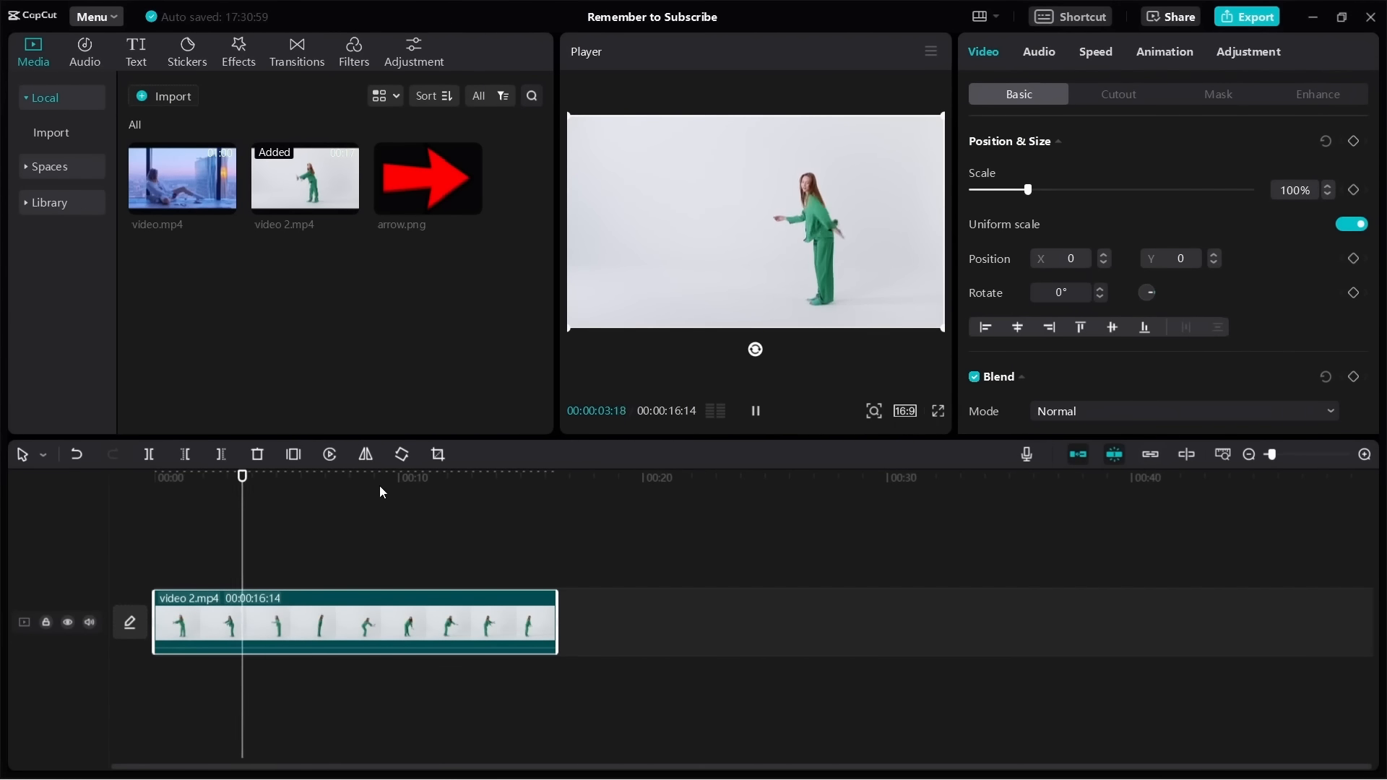
key(space)
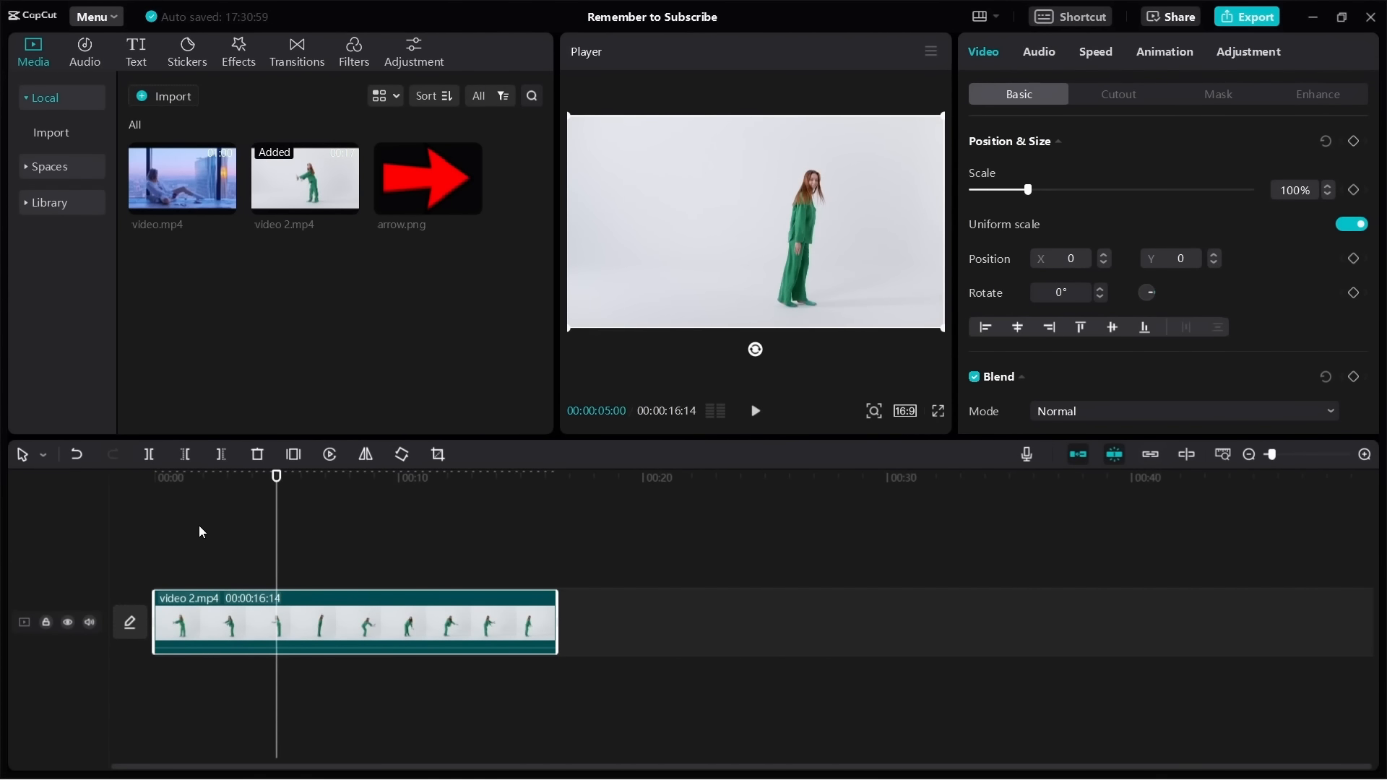
key(Home)
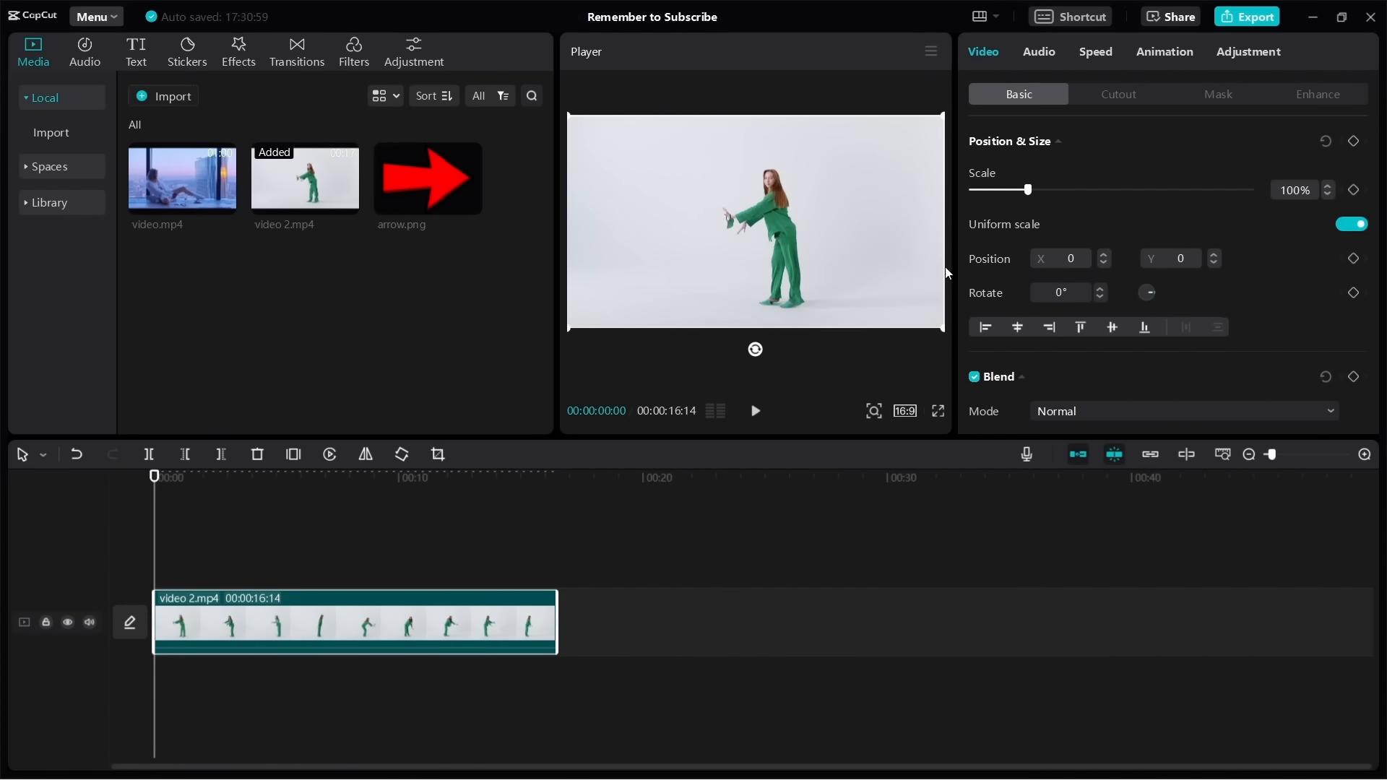
Keyframe video 2.mp4's position and size at 00:00:00:00, and at 00:00:00:13 set scale to 132% and position to X -404, Y 230
click(1353, 141)
drag(158, 478, 164, 478)
drag(1027, 190, 1045, 190)
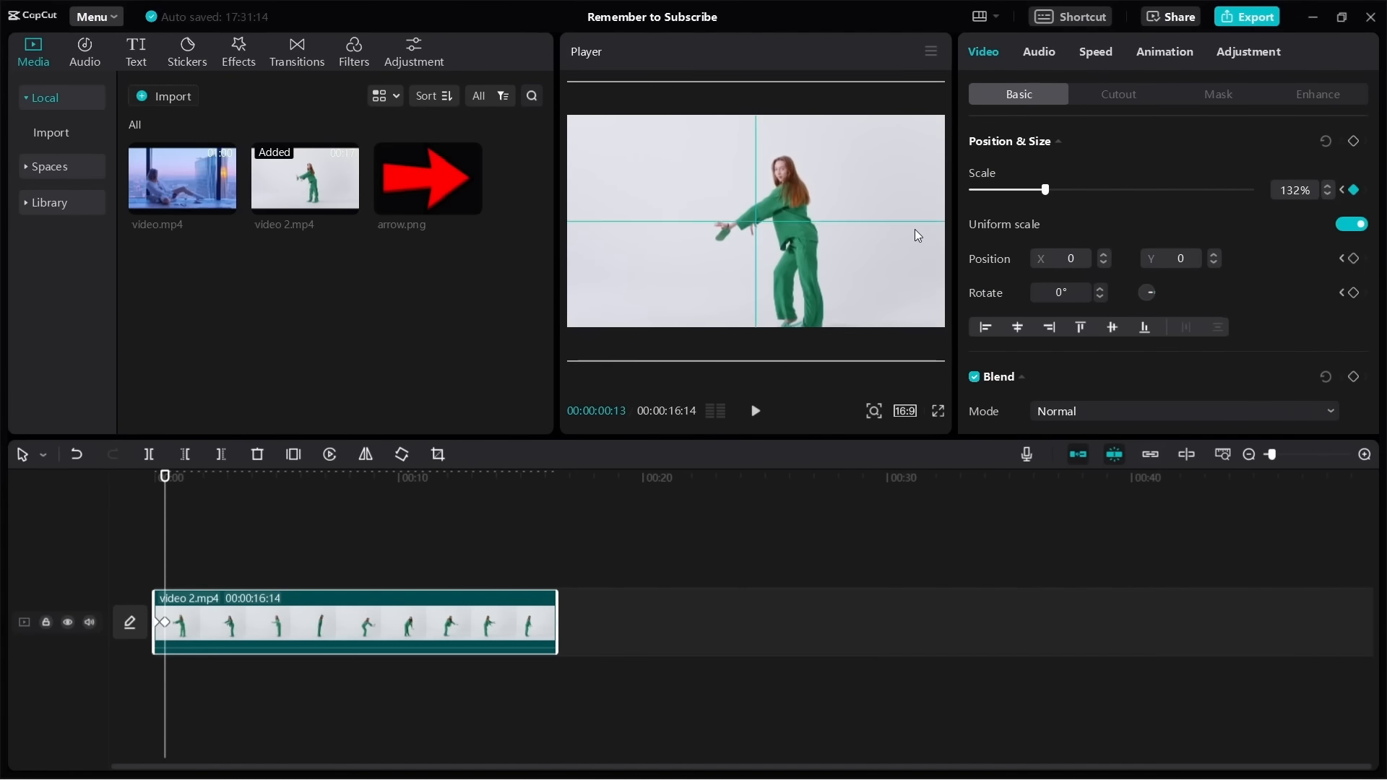
drag(877, 209, 875, 208)
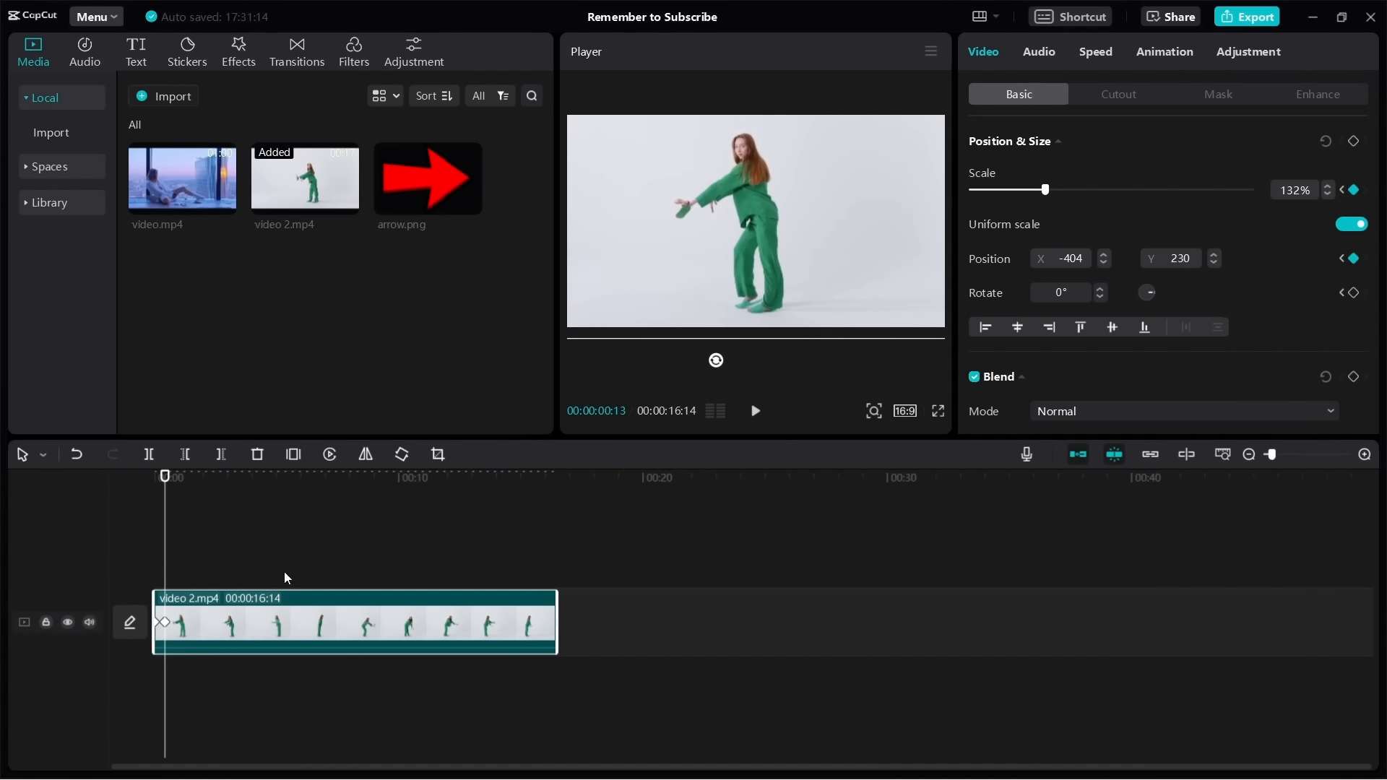
Play back video 2.mp4 from the start and check where the woman drifts away from the centre of the frame
click(142, 543)
key(space)
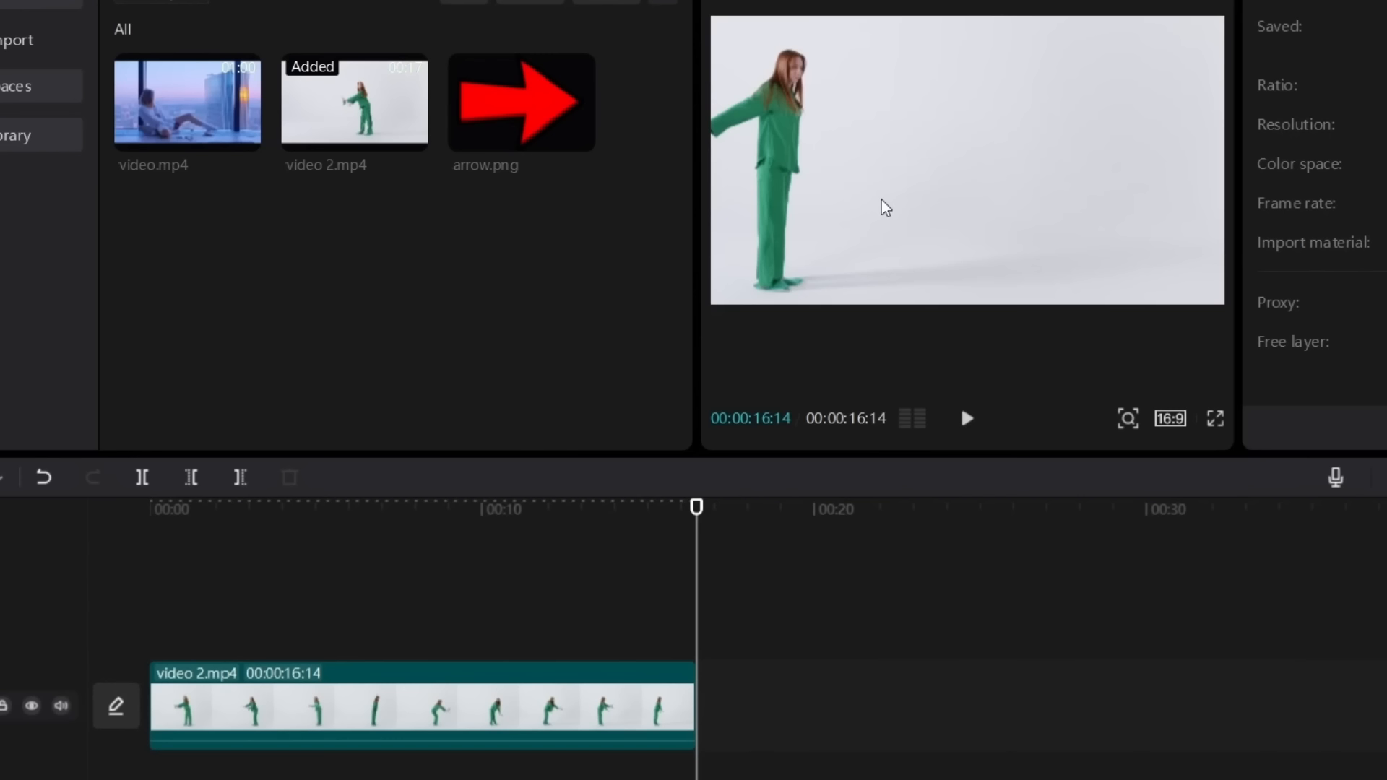
click(886, 208)
key(space)
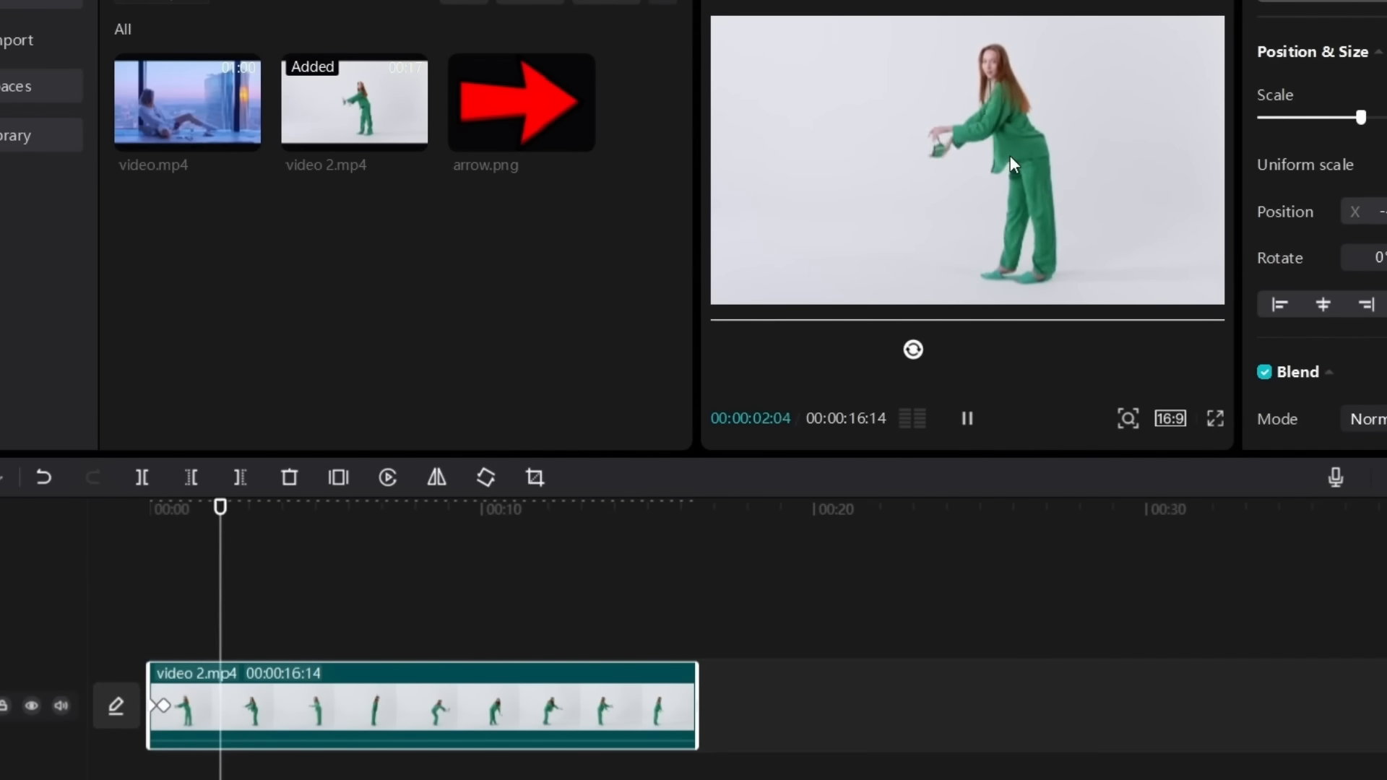
key(space)
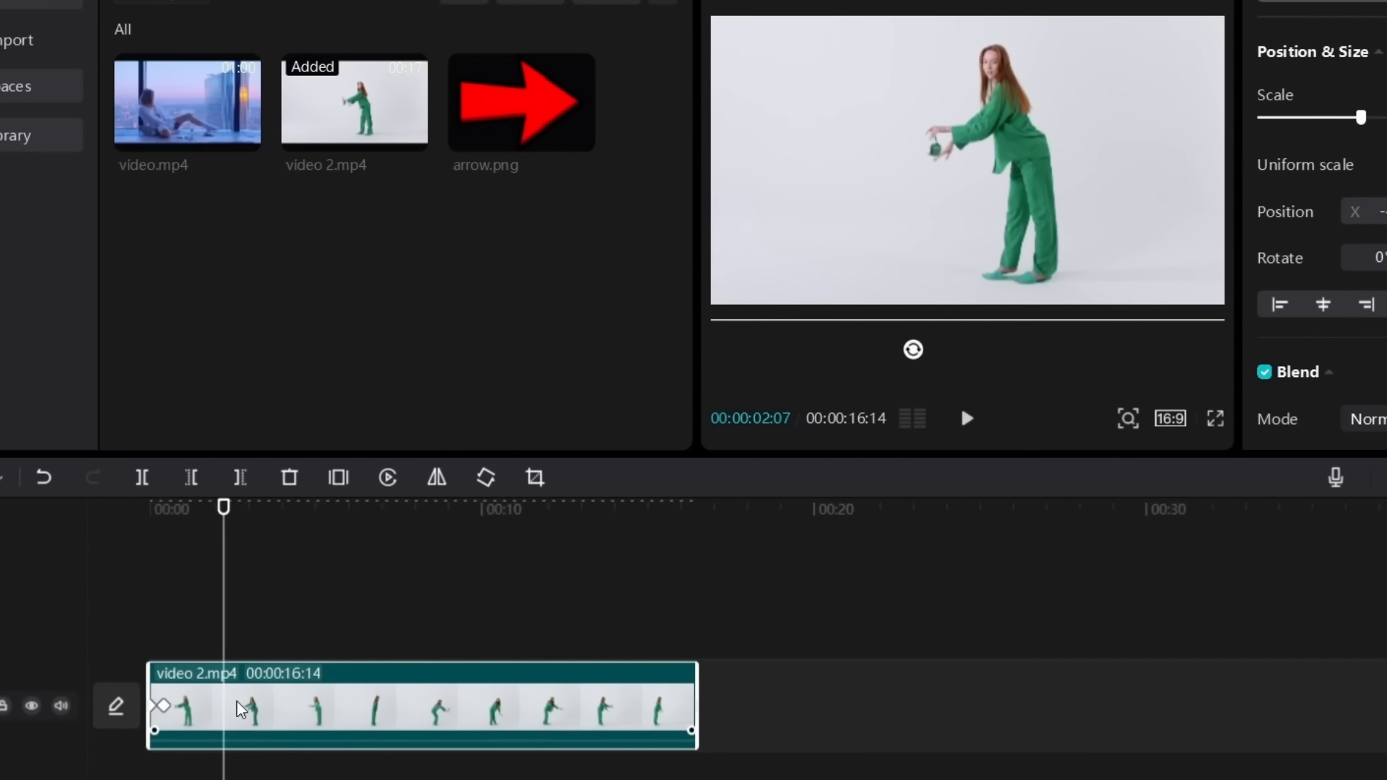
Play video 2.mp4 from the start to 00:00:01:10 and shift the picture slightly left there, adding a position keyframe
click(130, 647)
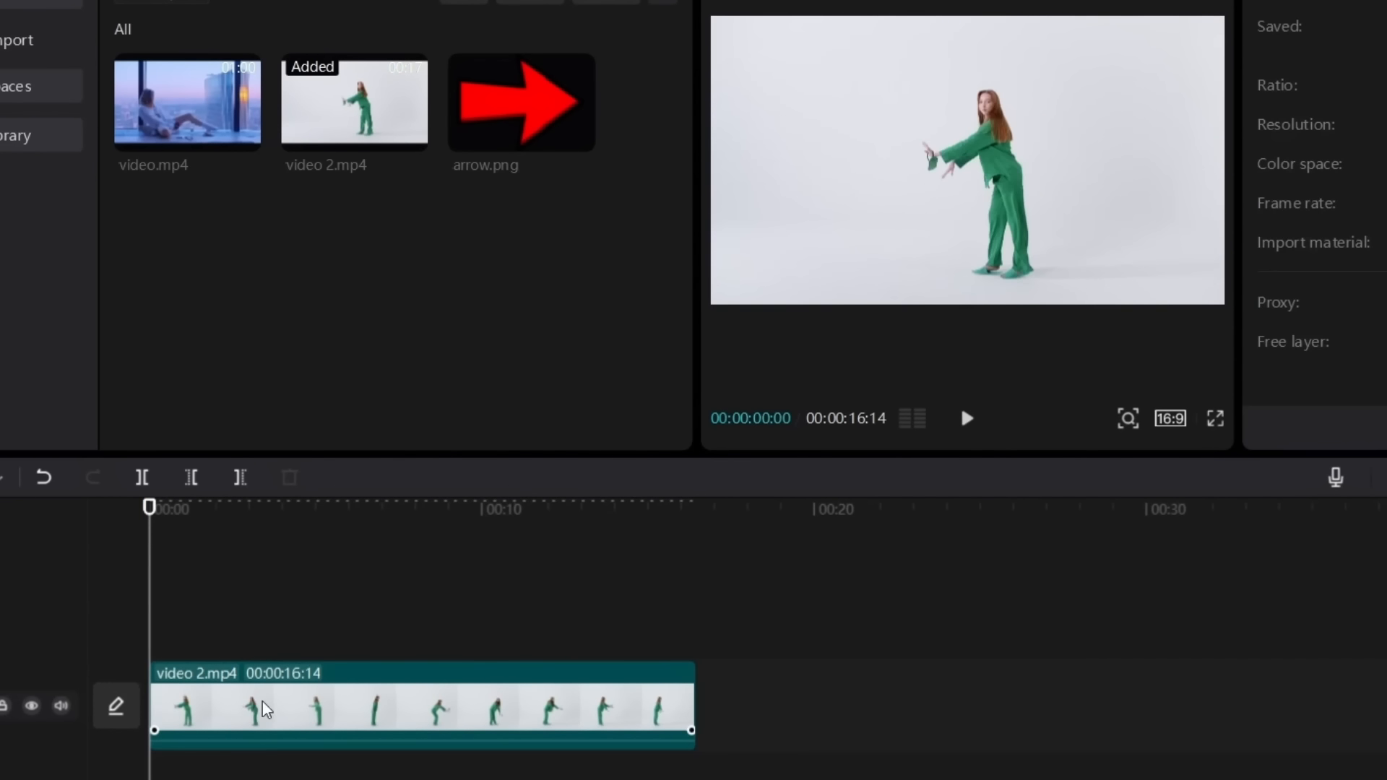
key(space)
key(space)
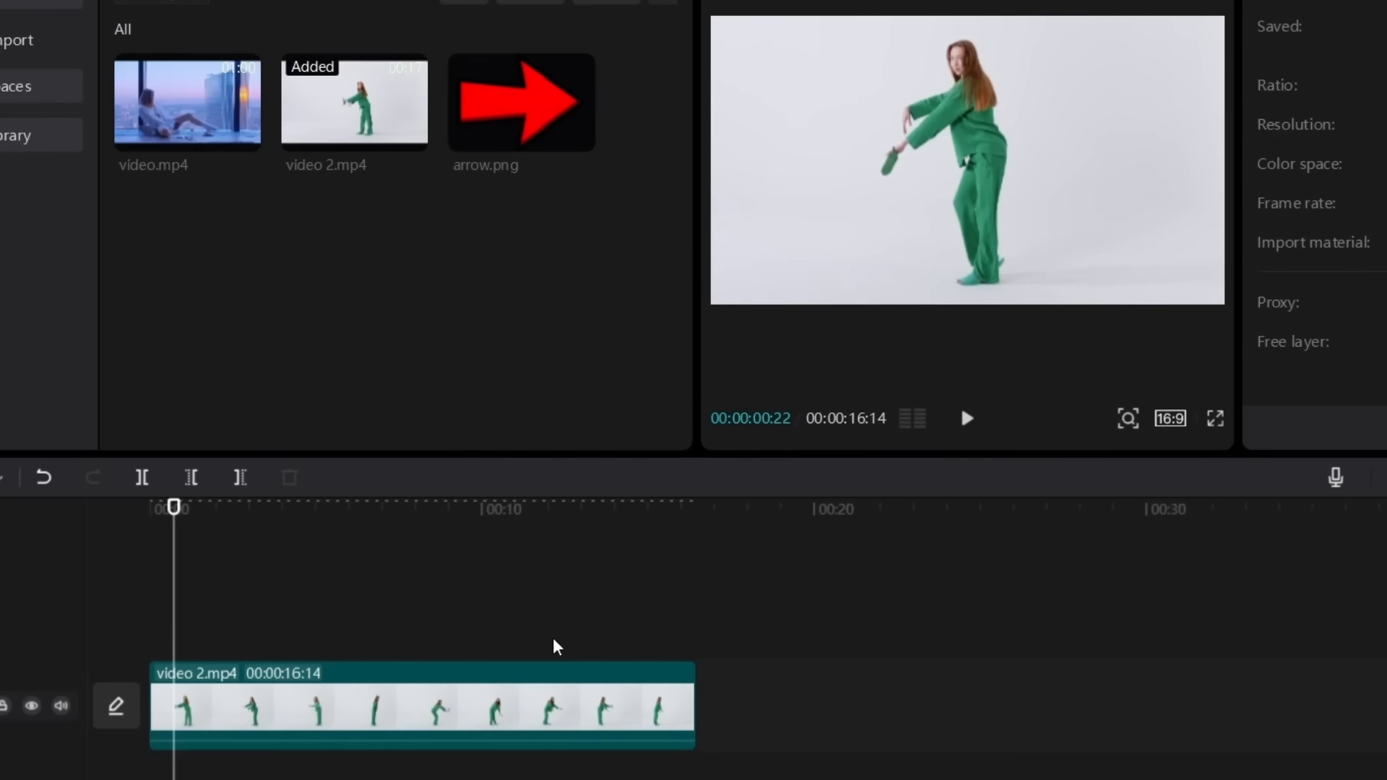
click(475, 715)
key(space)
key(space)
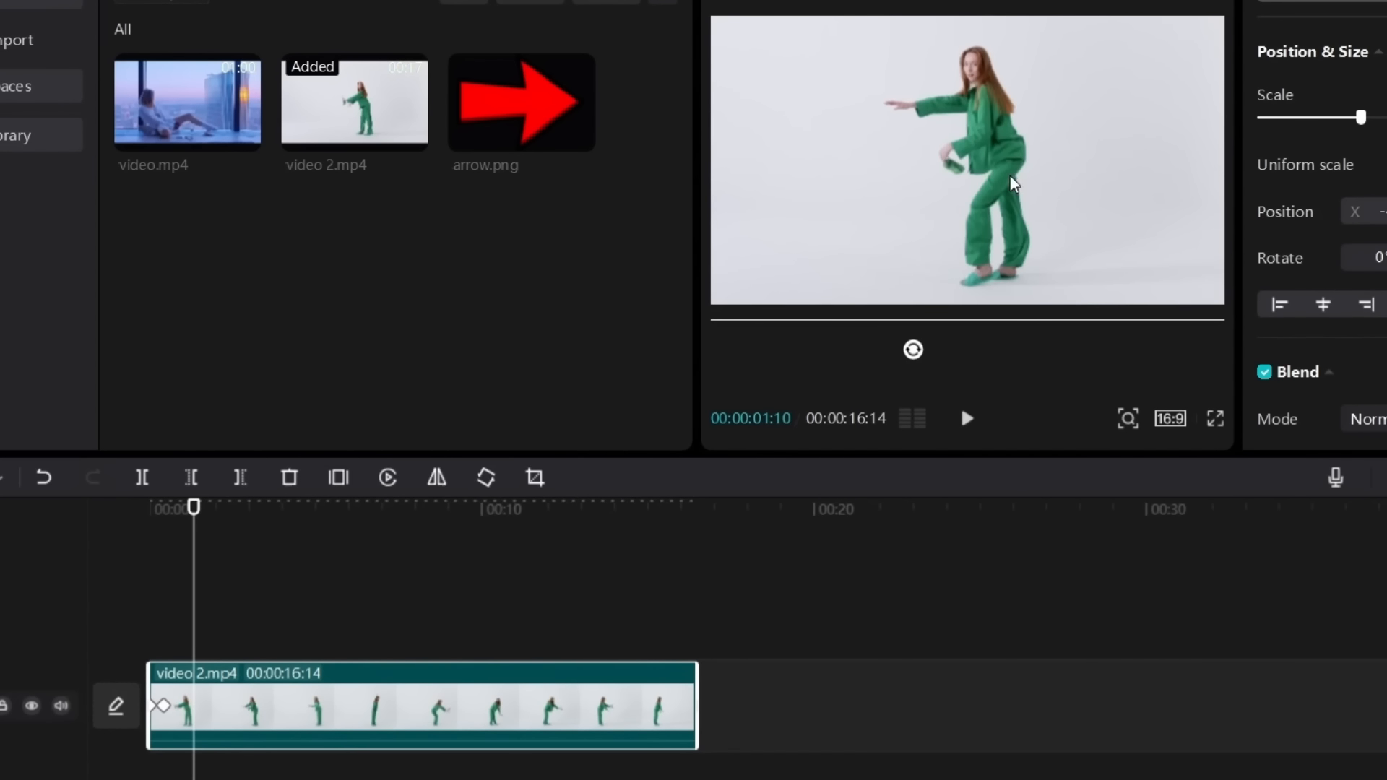
drag(1013, 184, 987, 182)
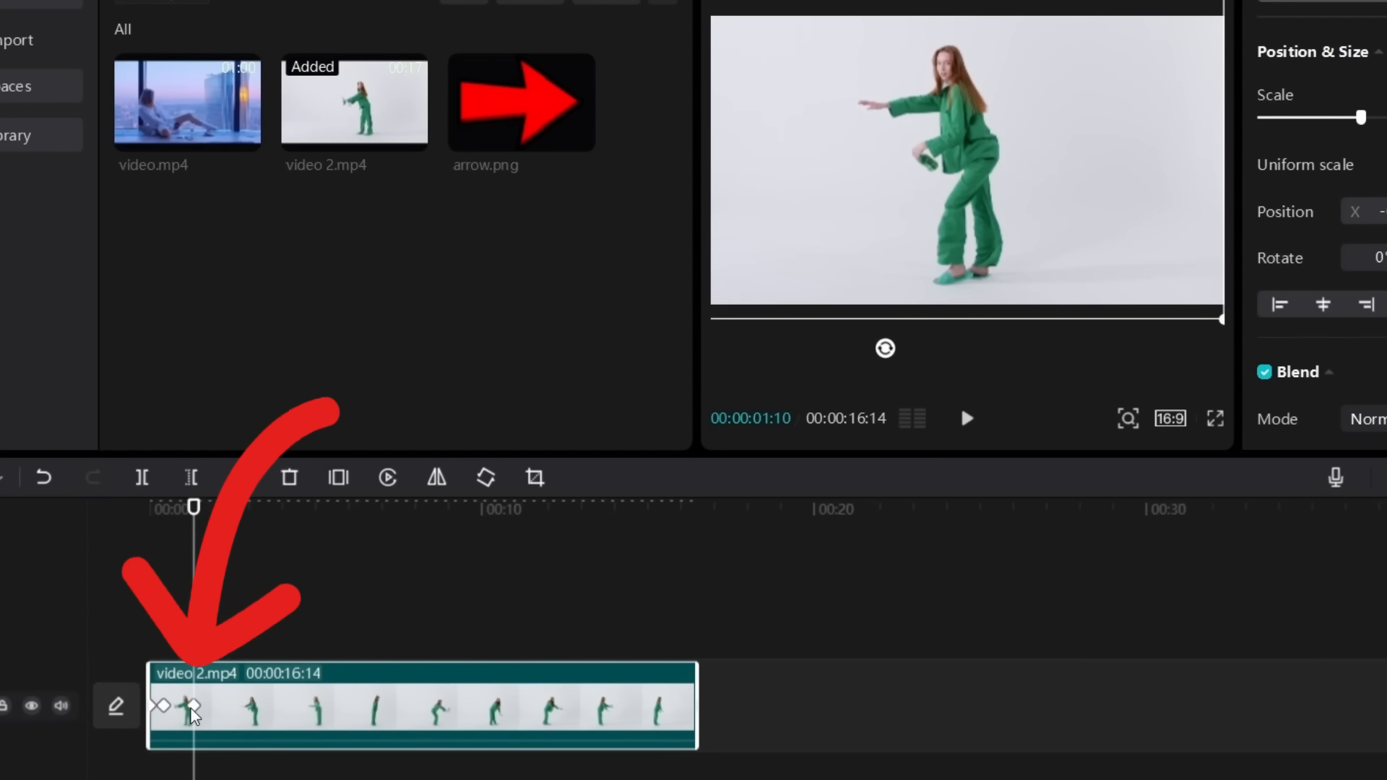
Play on to 00:00:09:12 and shift the picture right to recentre the woman, adding a position keyframe
key(space)
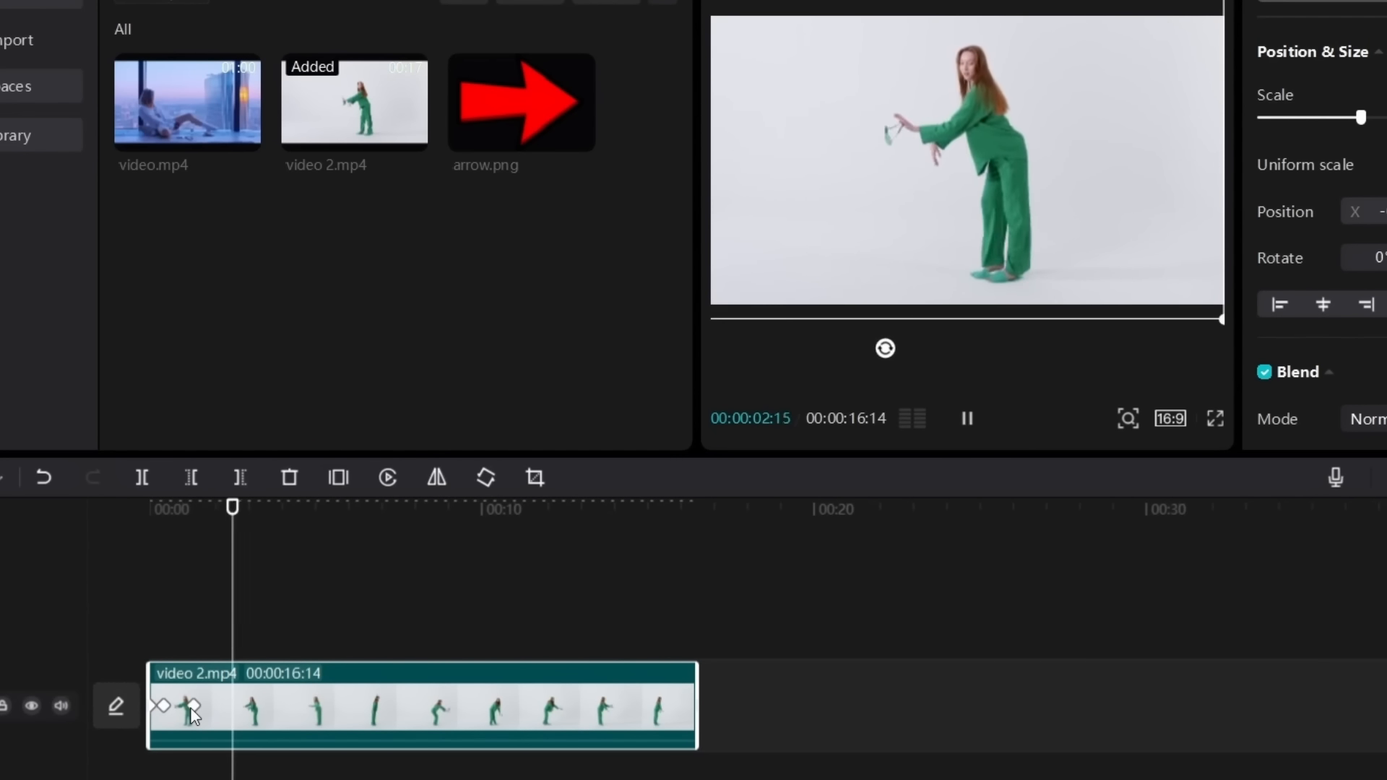
key(space)
key(space)
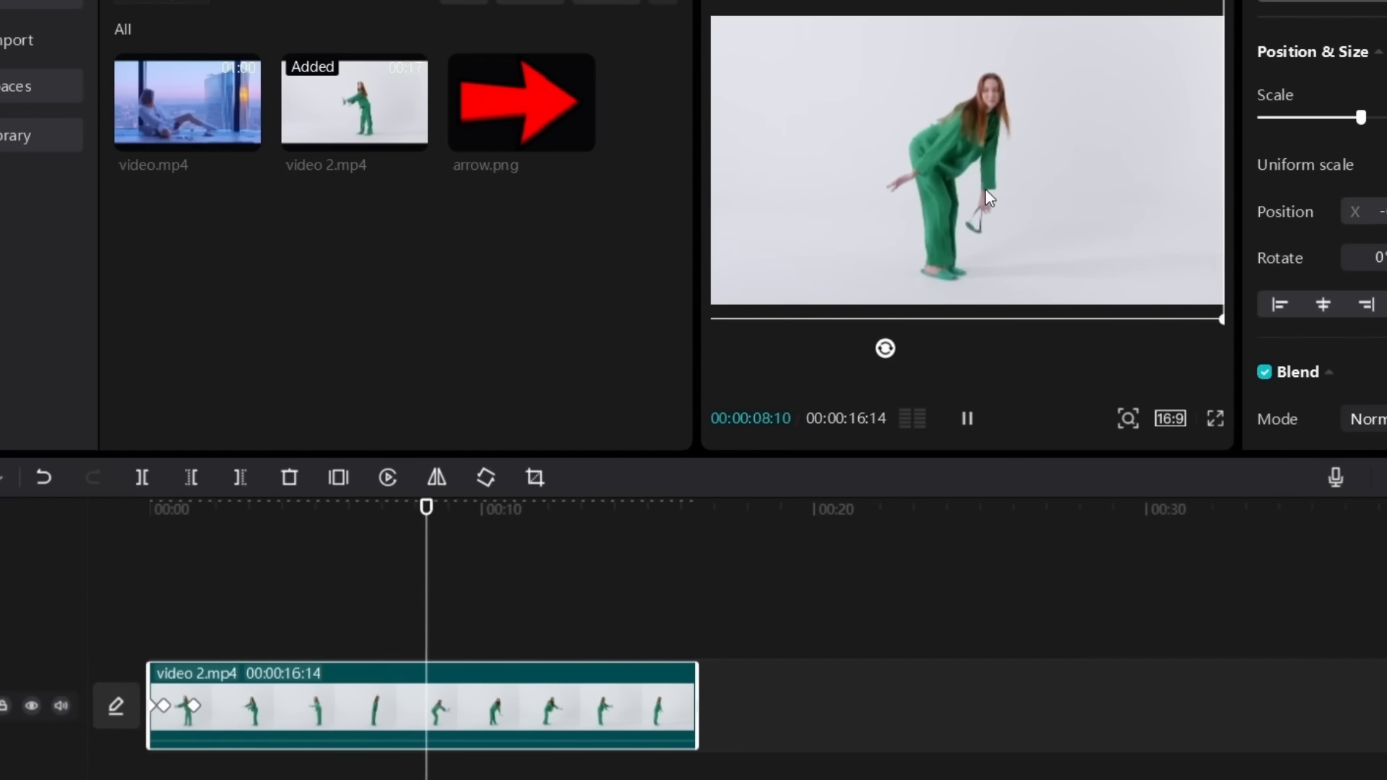
key(space)
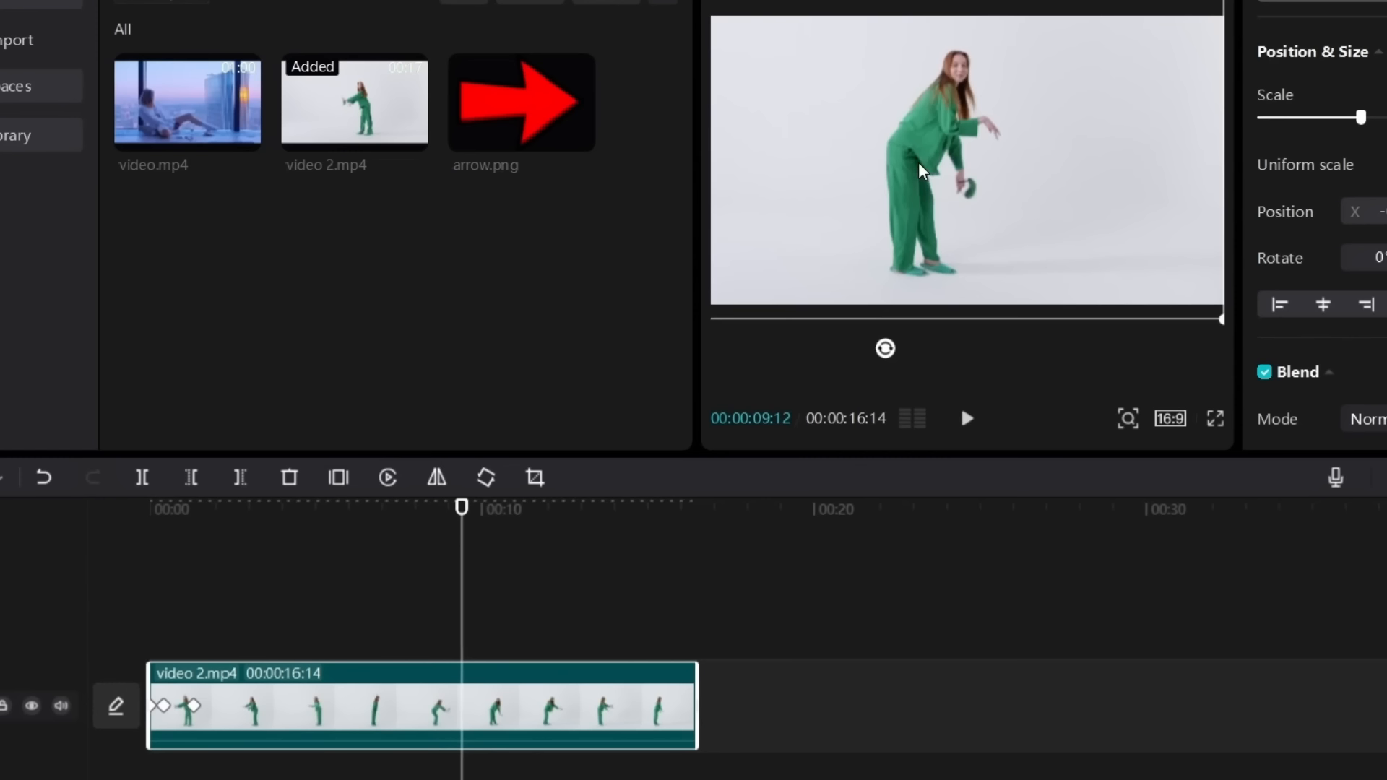
drag(919, 168, 956, 172)
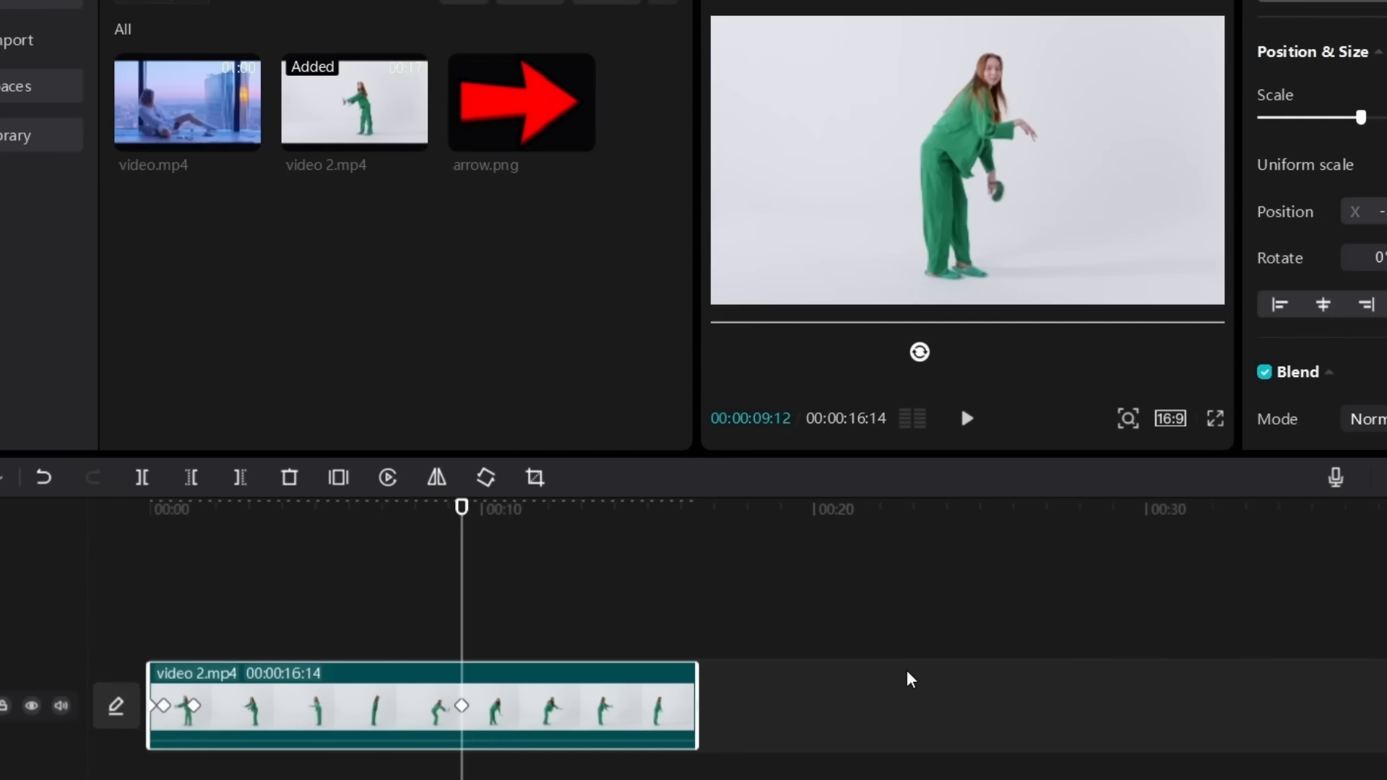
Shift the picture further right at 00:00:11:09 and again at 00:00:12:22 to recentre the woman, adding a position keyframe at each time
key(space)
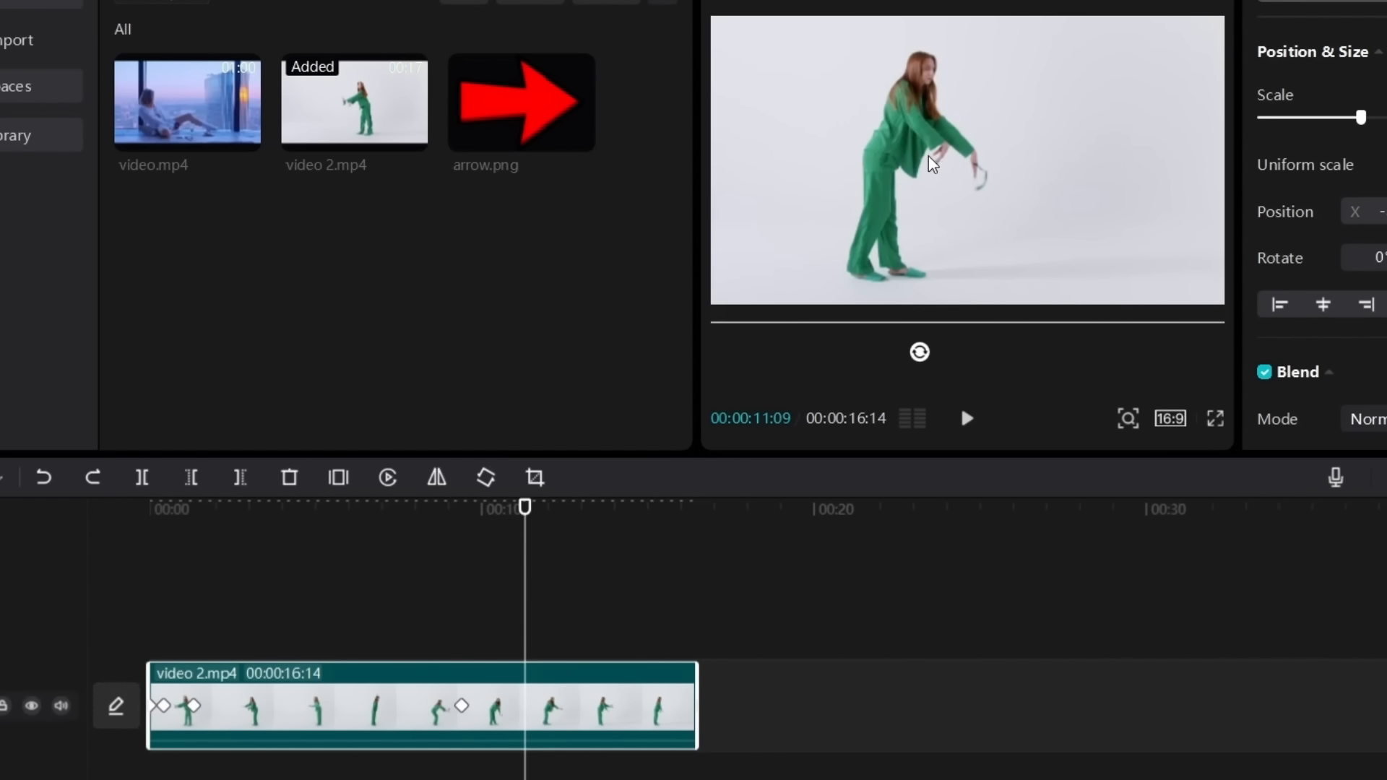
drag(932, 165, 983, 165)
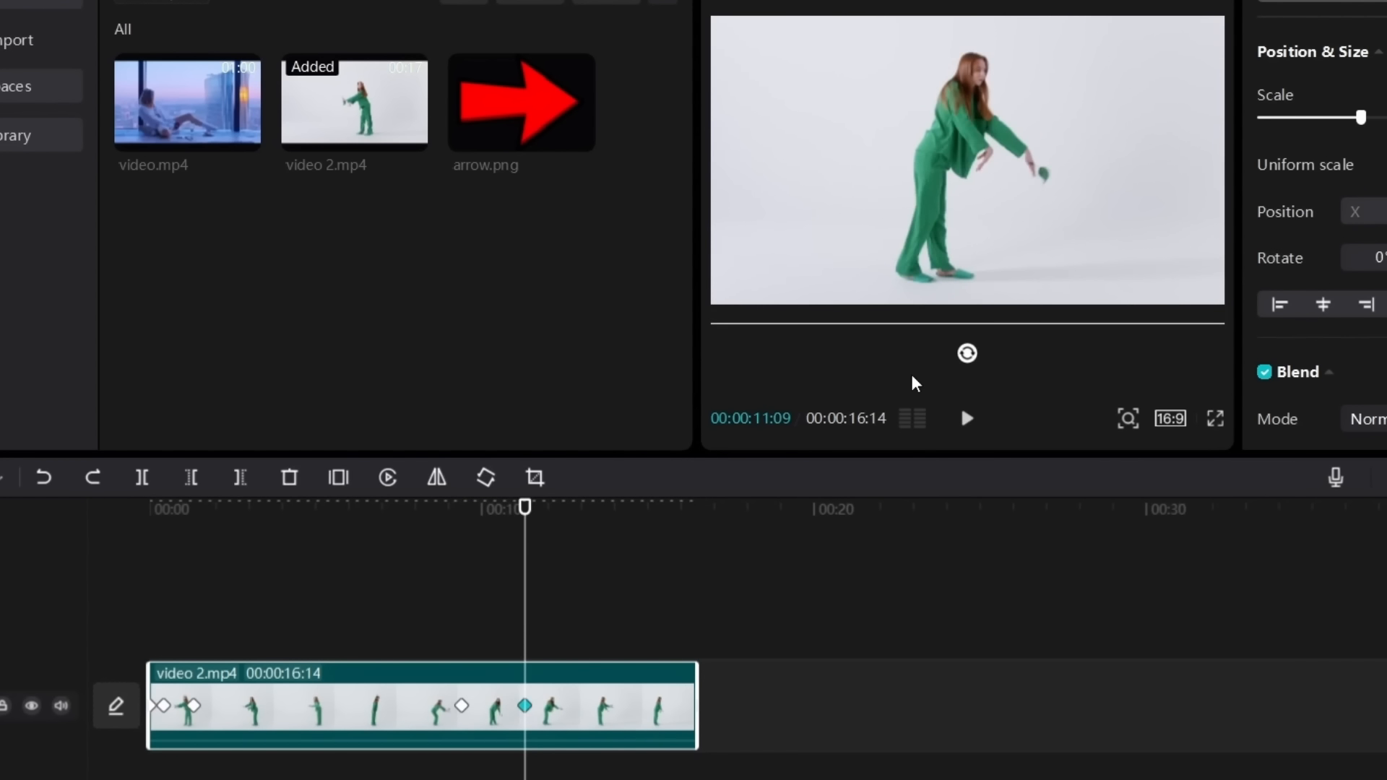
key(space)
key(space)
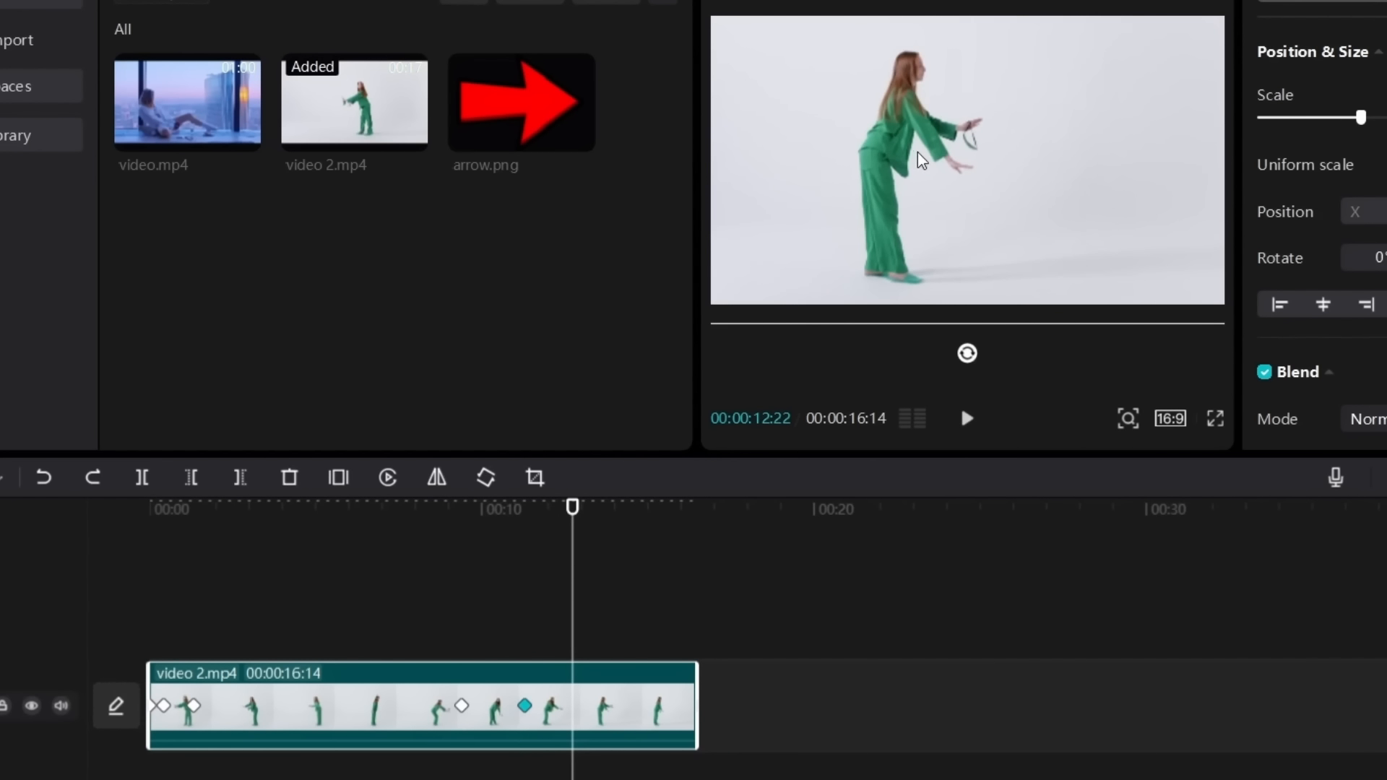
drag(909, 159, 943, 158)
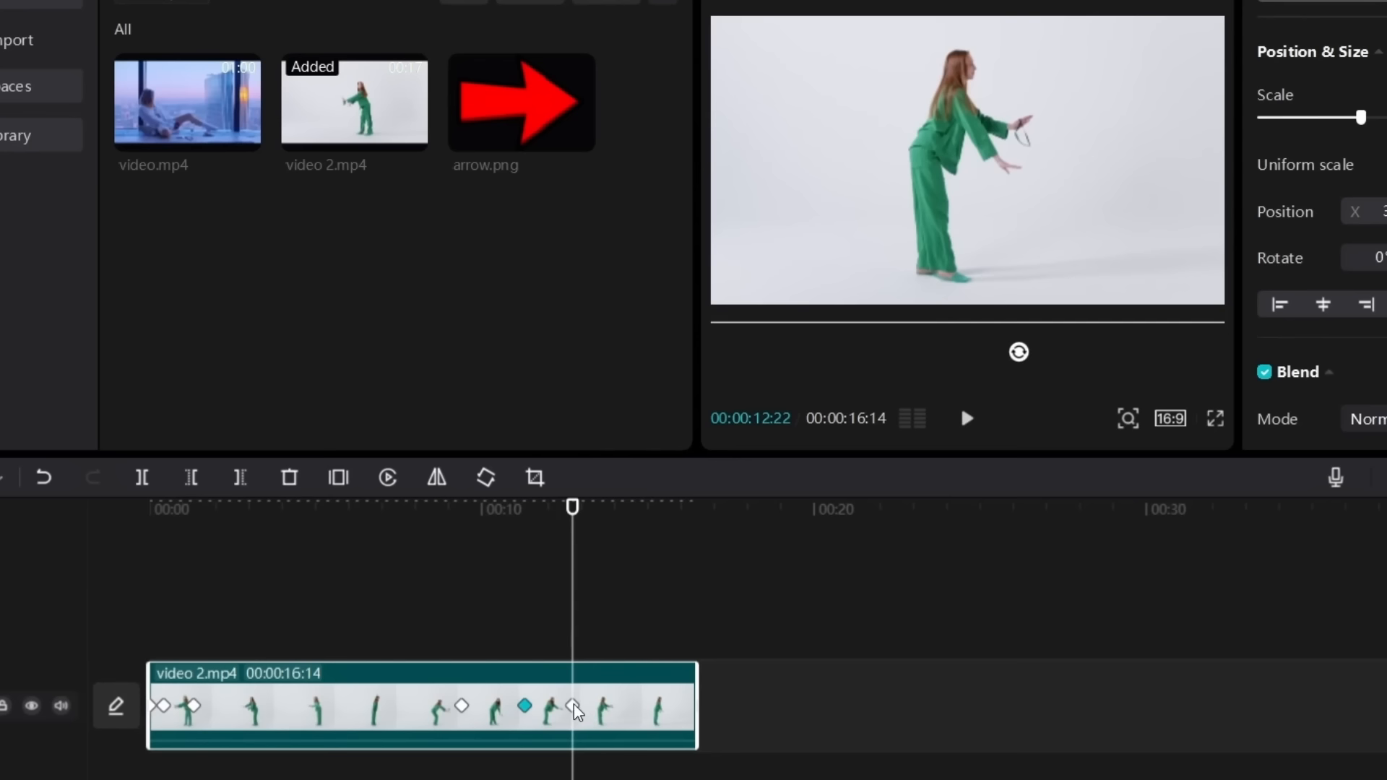
Play on to 00:00:15:03, shift the picture right to recentre the woman with a position keyframe, and play back the result
key(space)
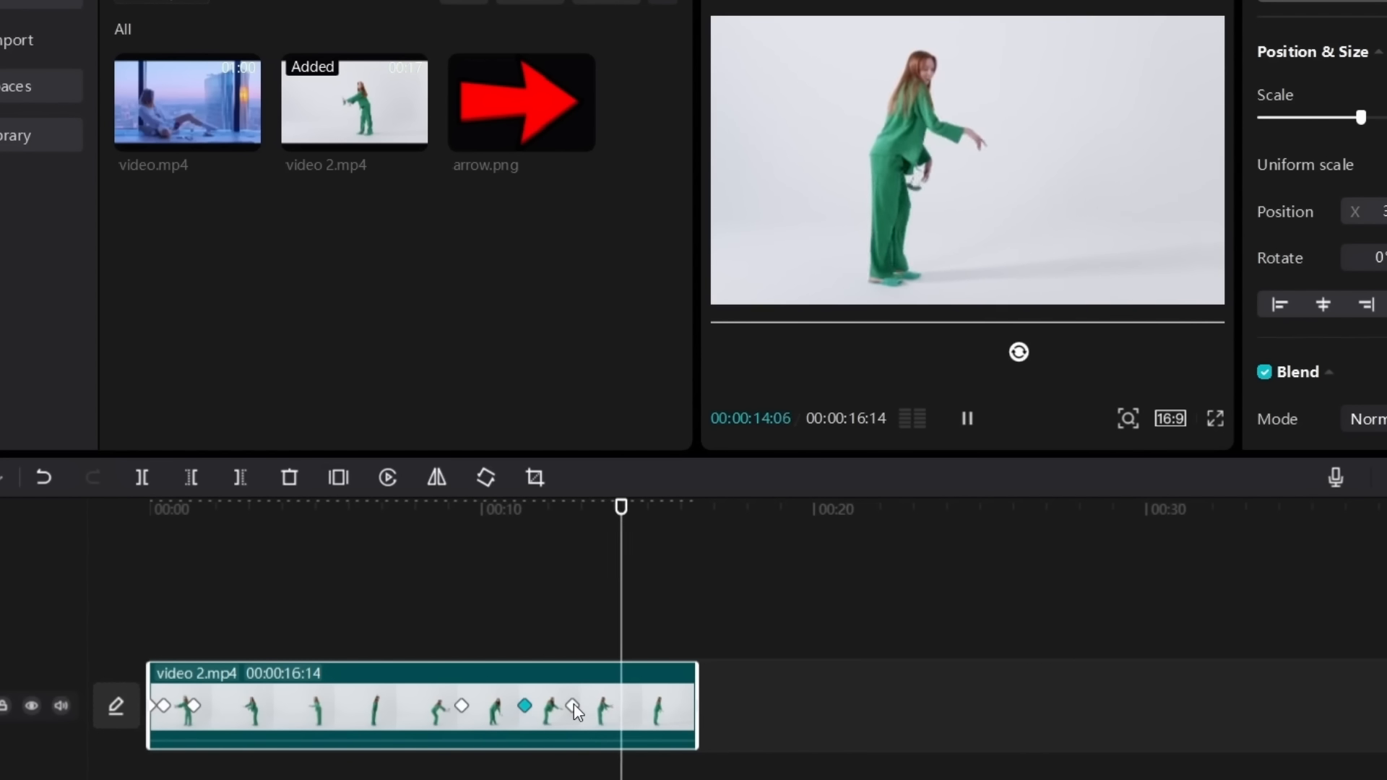
key(space)
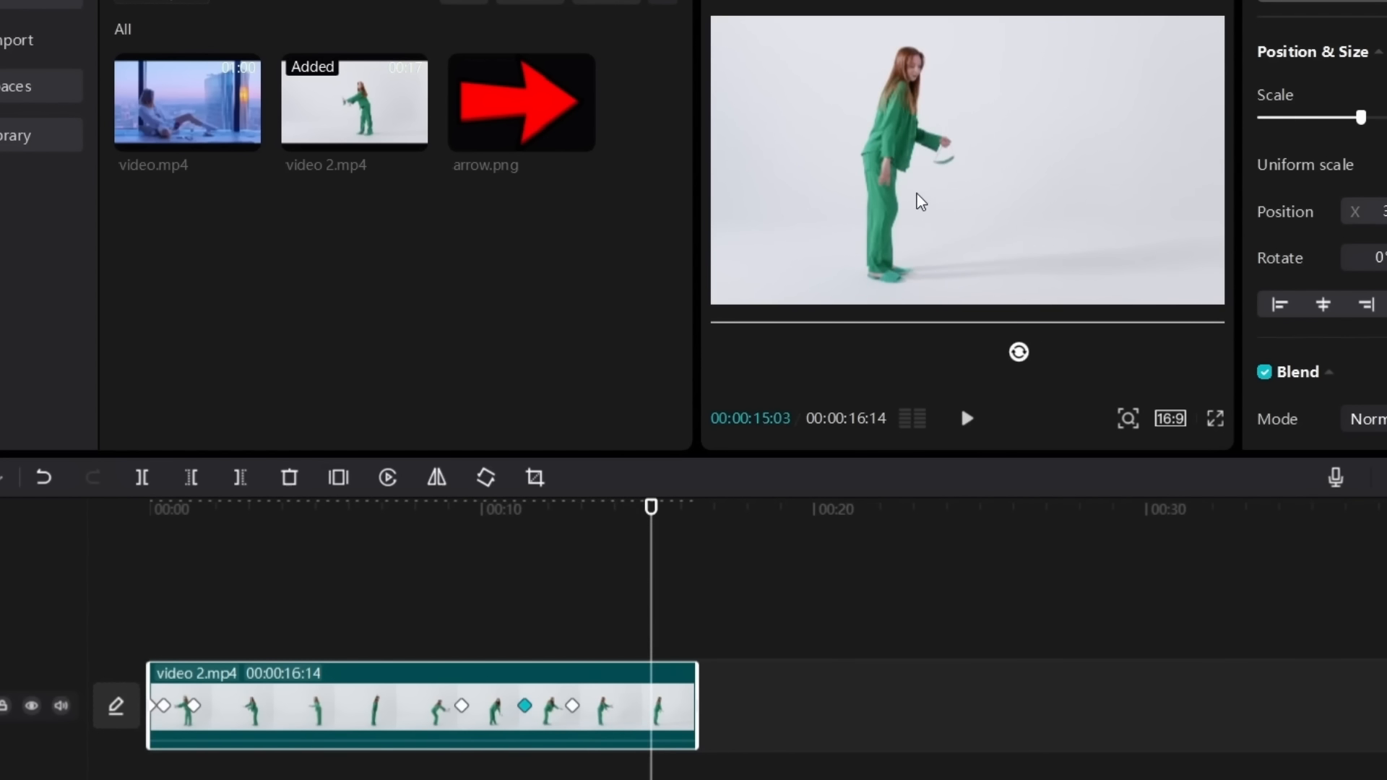
drag(917, 194, 958, 186)
click(451, 685)
key(space)
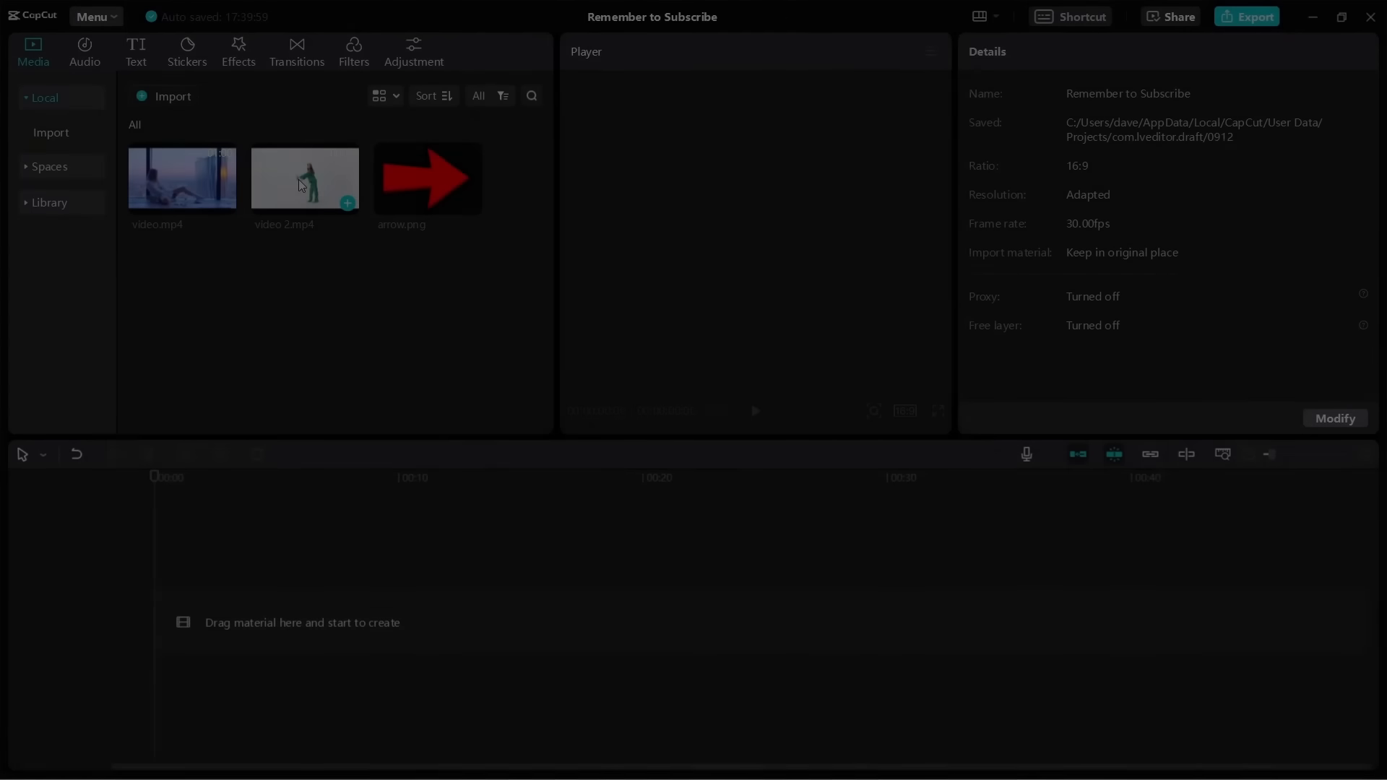
Add video 2.mp4 to the empty timeline and play it from the start to 00:00:08:08
drag(305, 179, 260, 614)
click(756, 411)
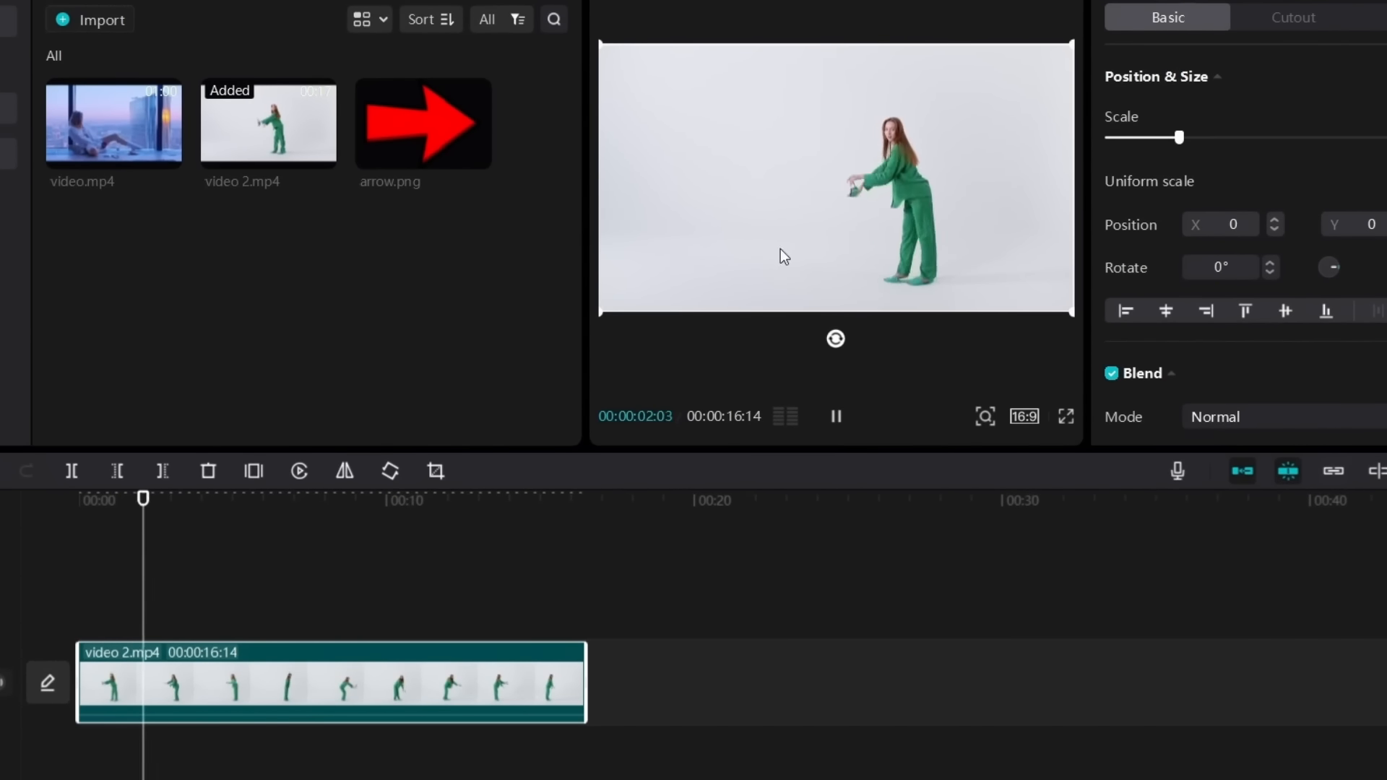
click(840, 422)
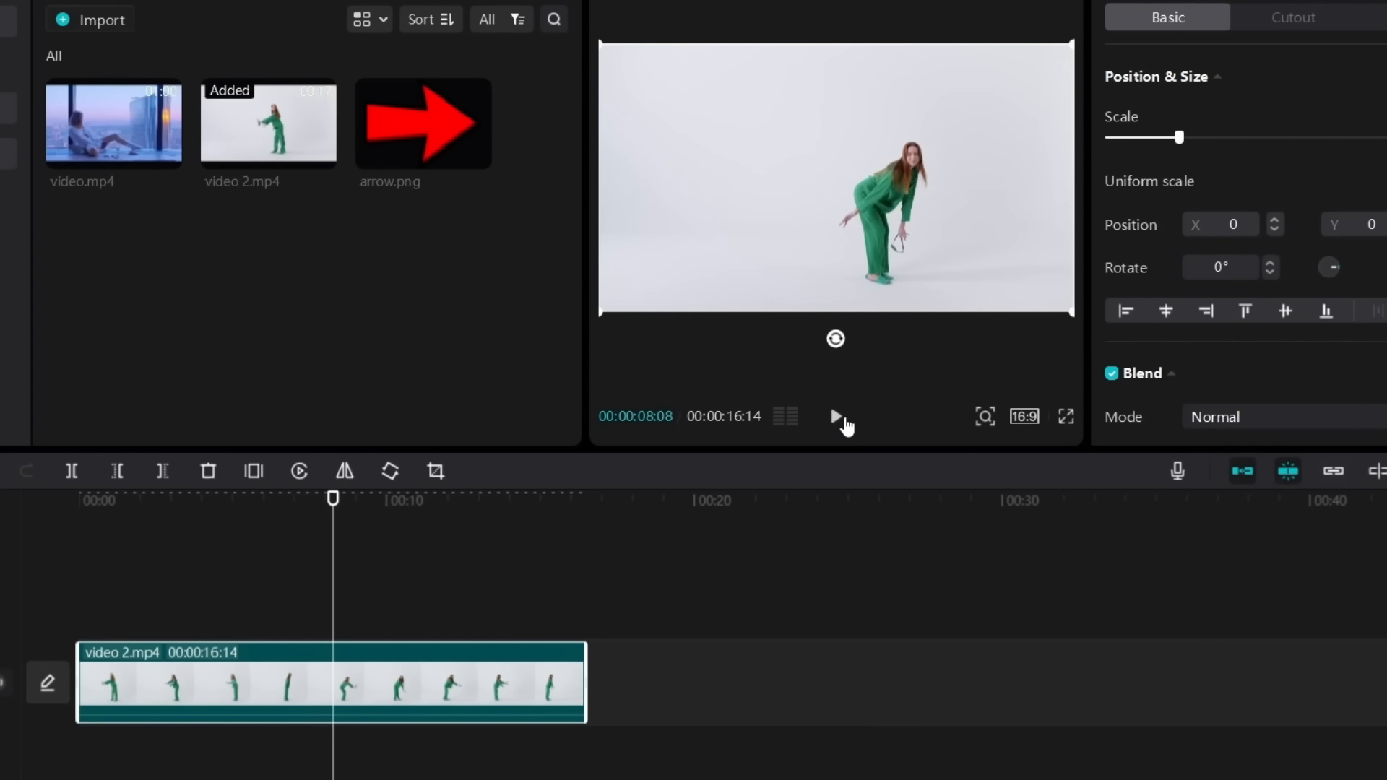
Set the aspect ratio to 9:16 and, at the clip's start, enlarge video 2.mp4 to fill the vertical frame with the woman centred
click(1024, 418)
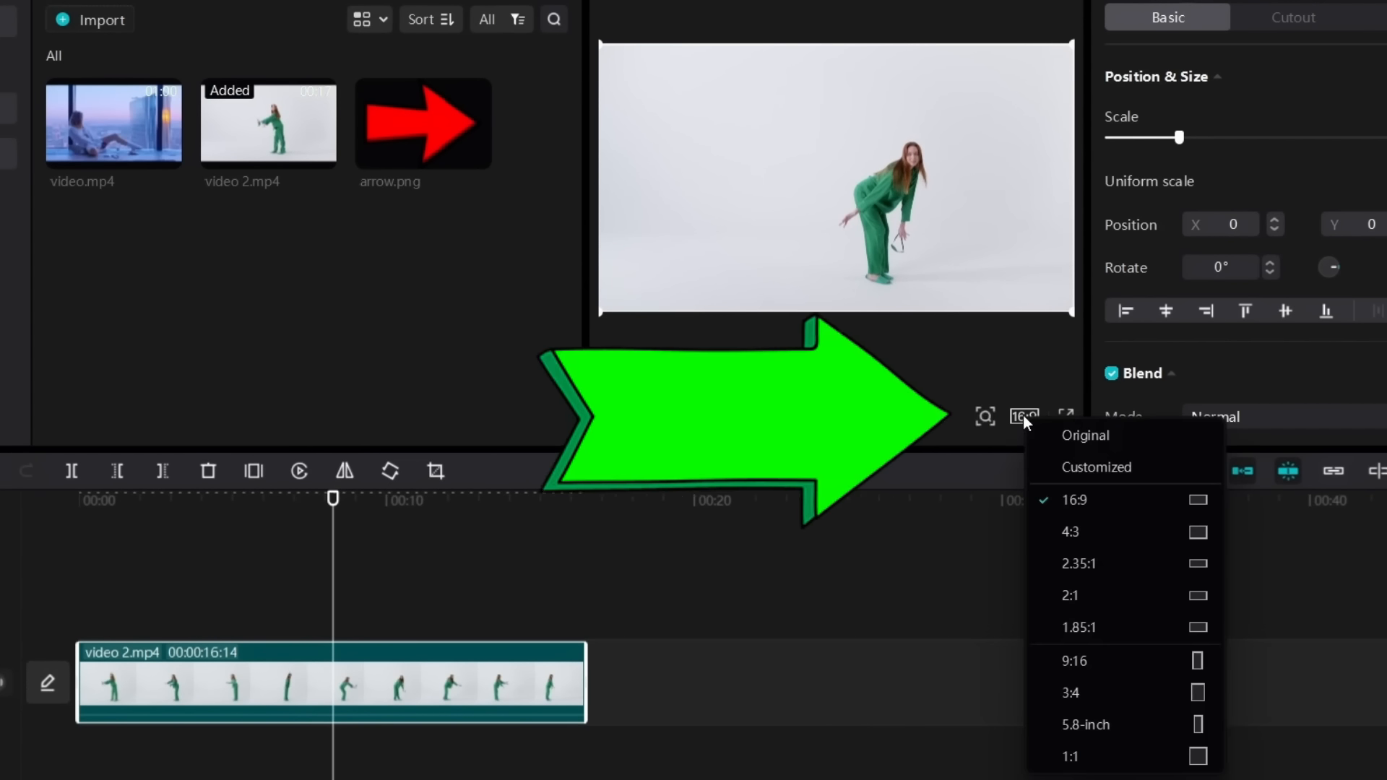
click(1104, 677)
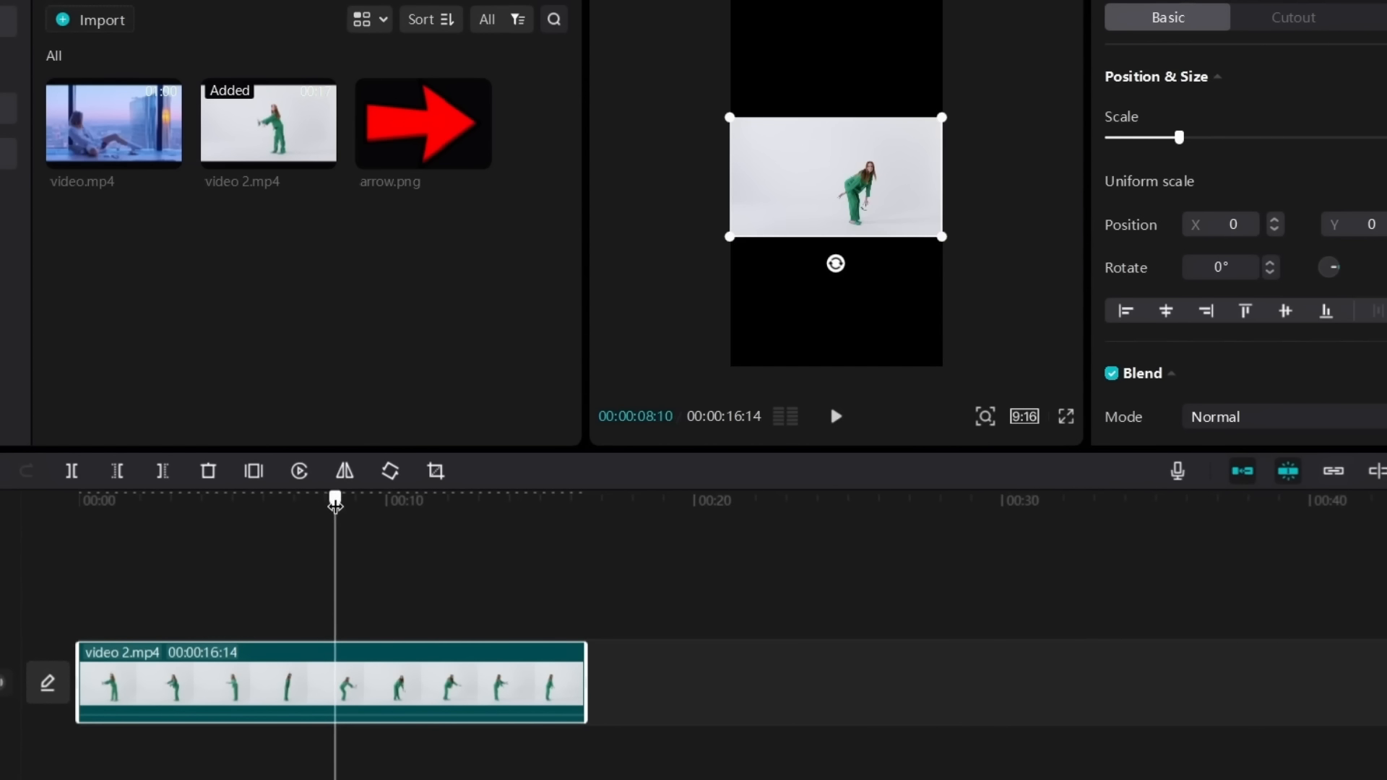
drag(333, 500, 40, 517)
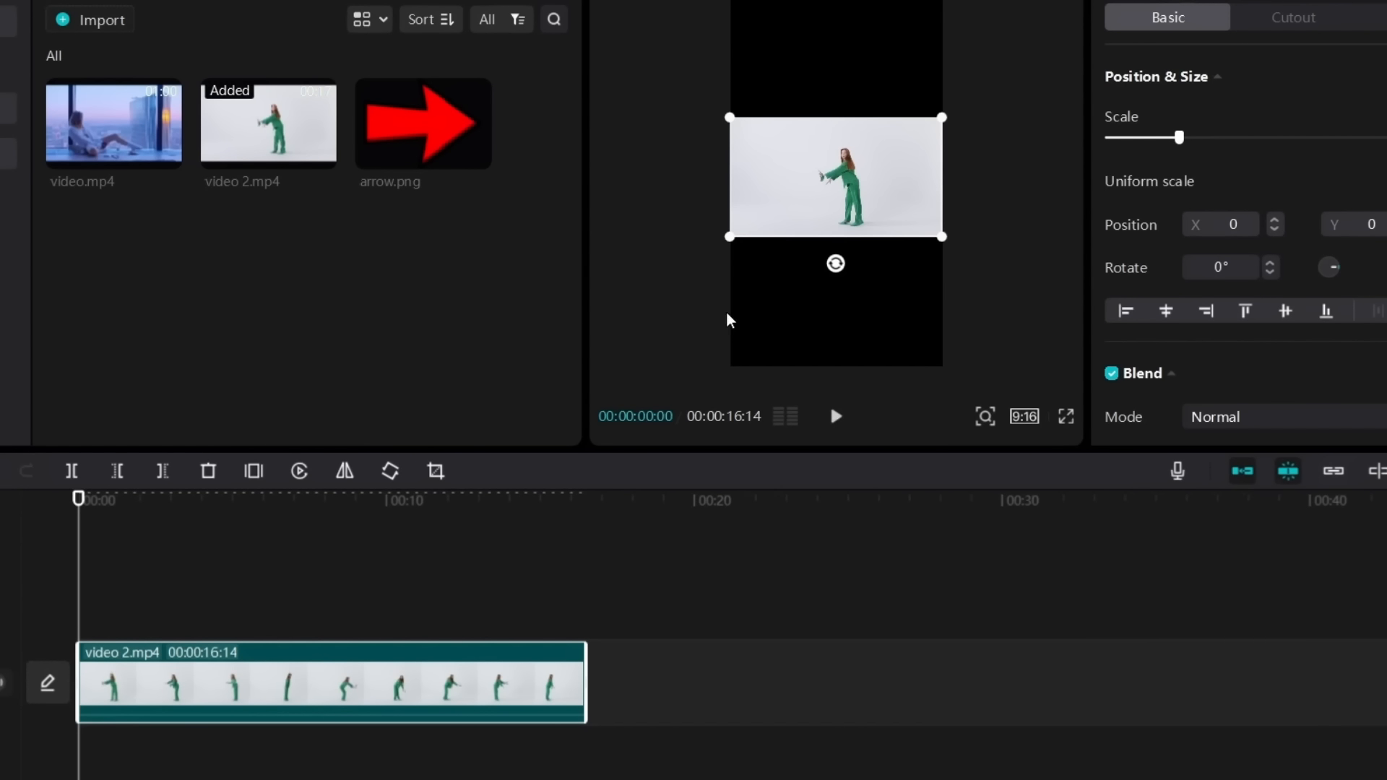
drag(727, 239, 440, 483)
drag(902, 260, 876, 259)
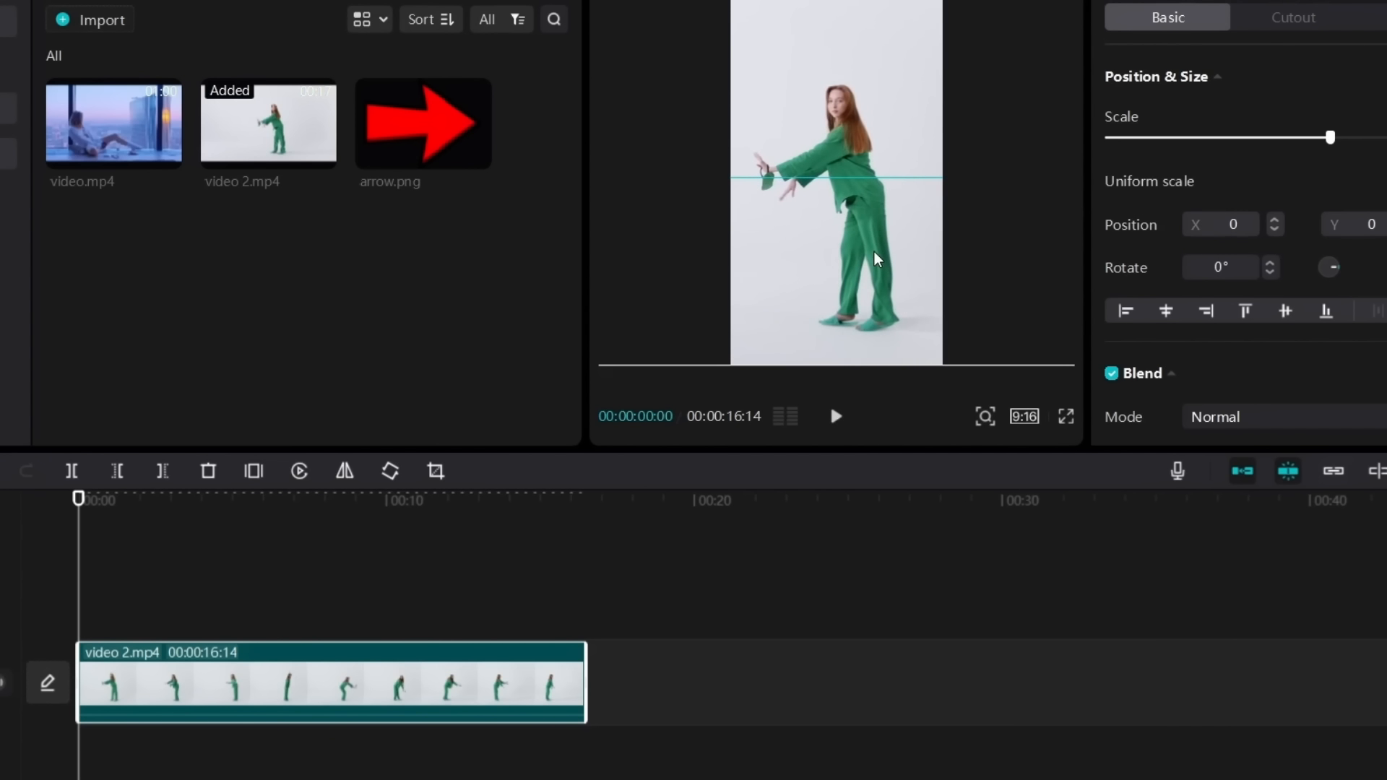
Play video 2.mp4 from the start and again from near 00:00:10 to check where the woman leaves the vertical frame
click(56, 589)
click(832, 426)
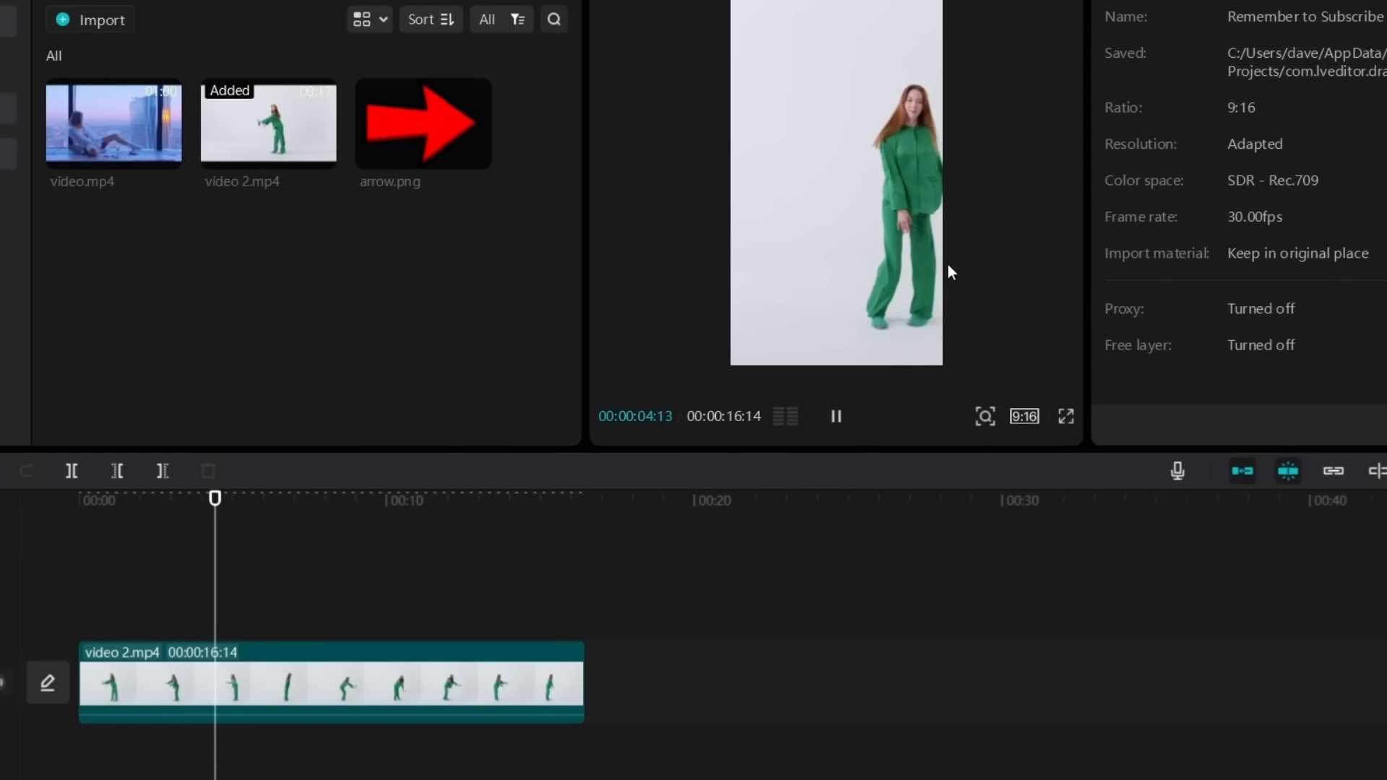
click(376, 513)
key(space)
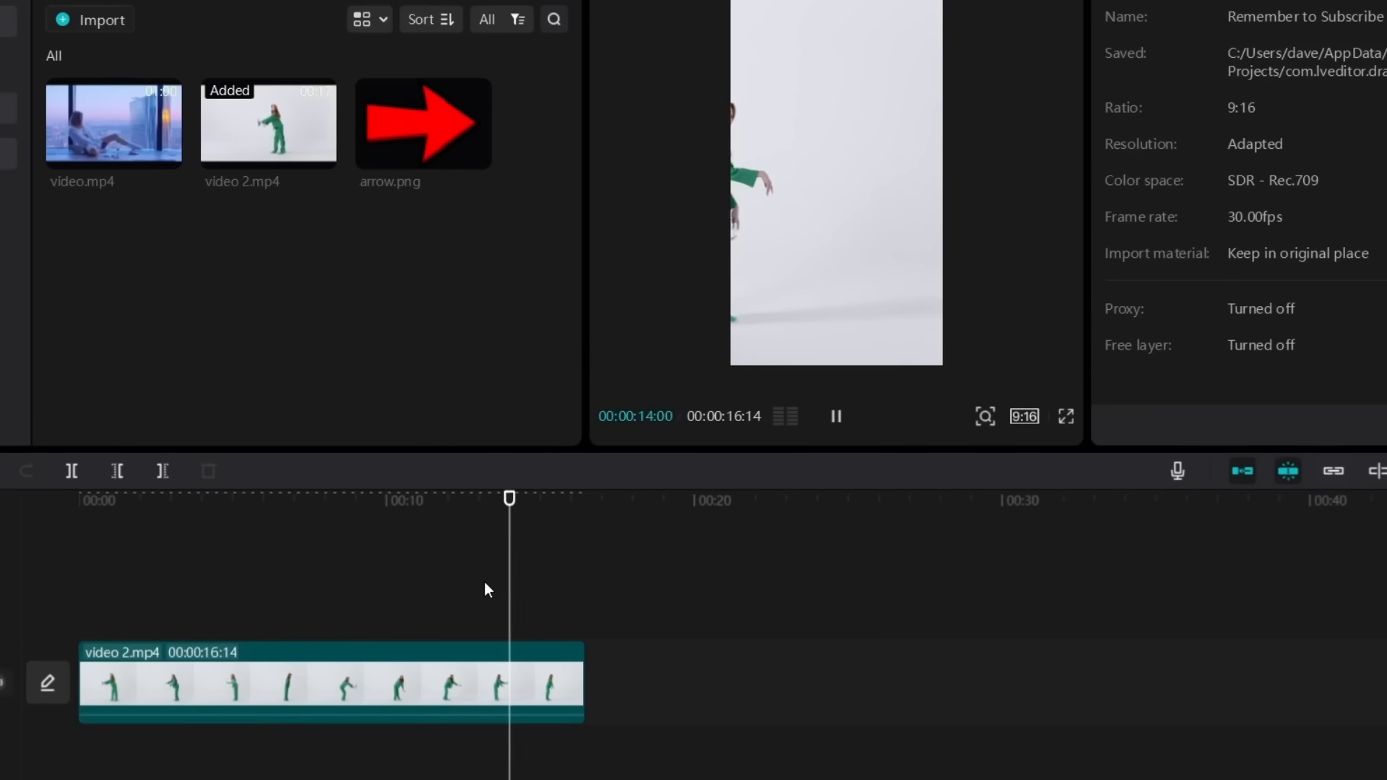
With a position keyframe at the start of video 2.mp4, play to 00:00:01:24 and shift the picture left to X -672
click(55, 612)
click(181, 695)
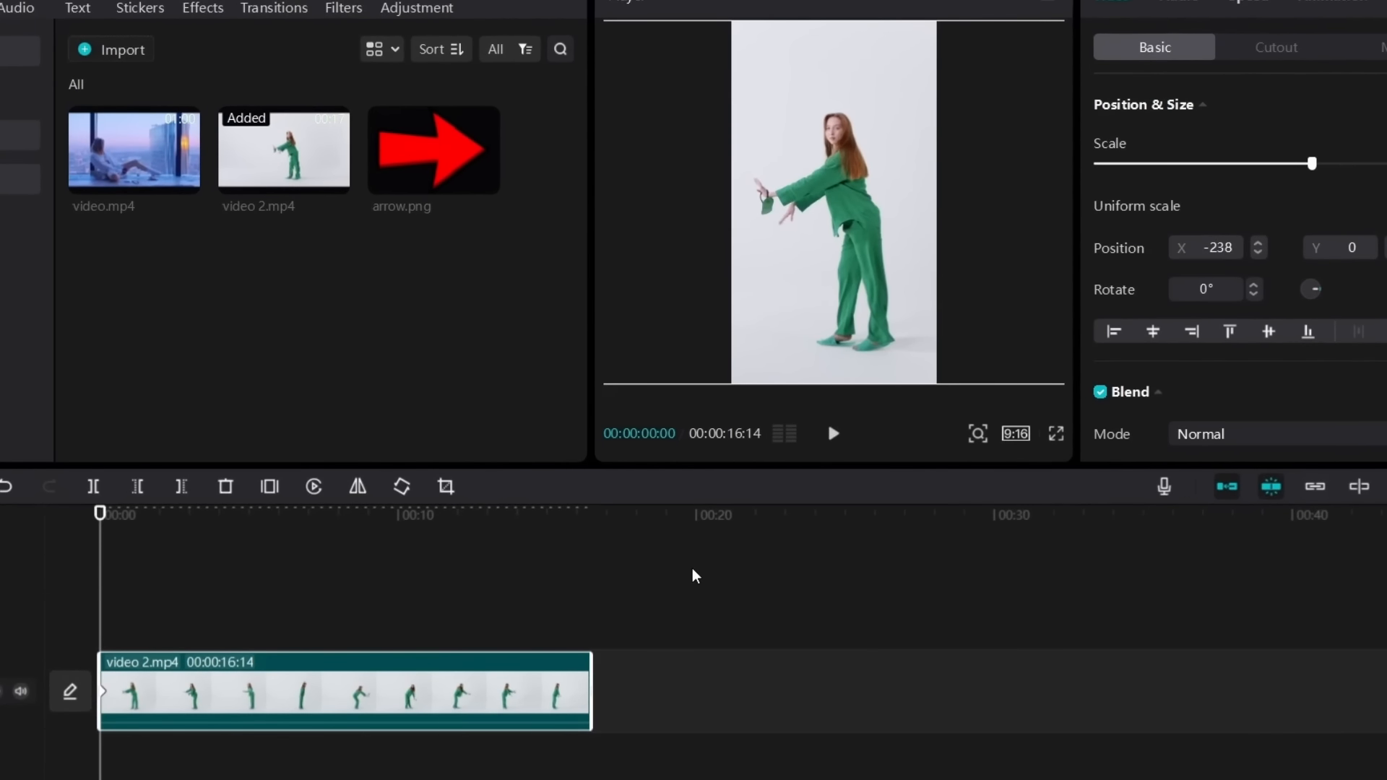
click(833, 434)
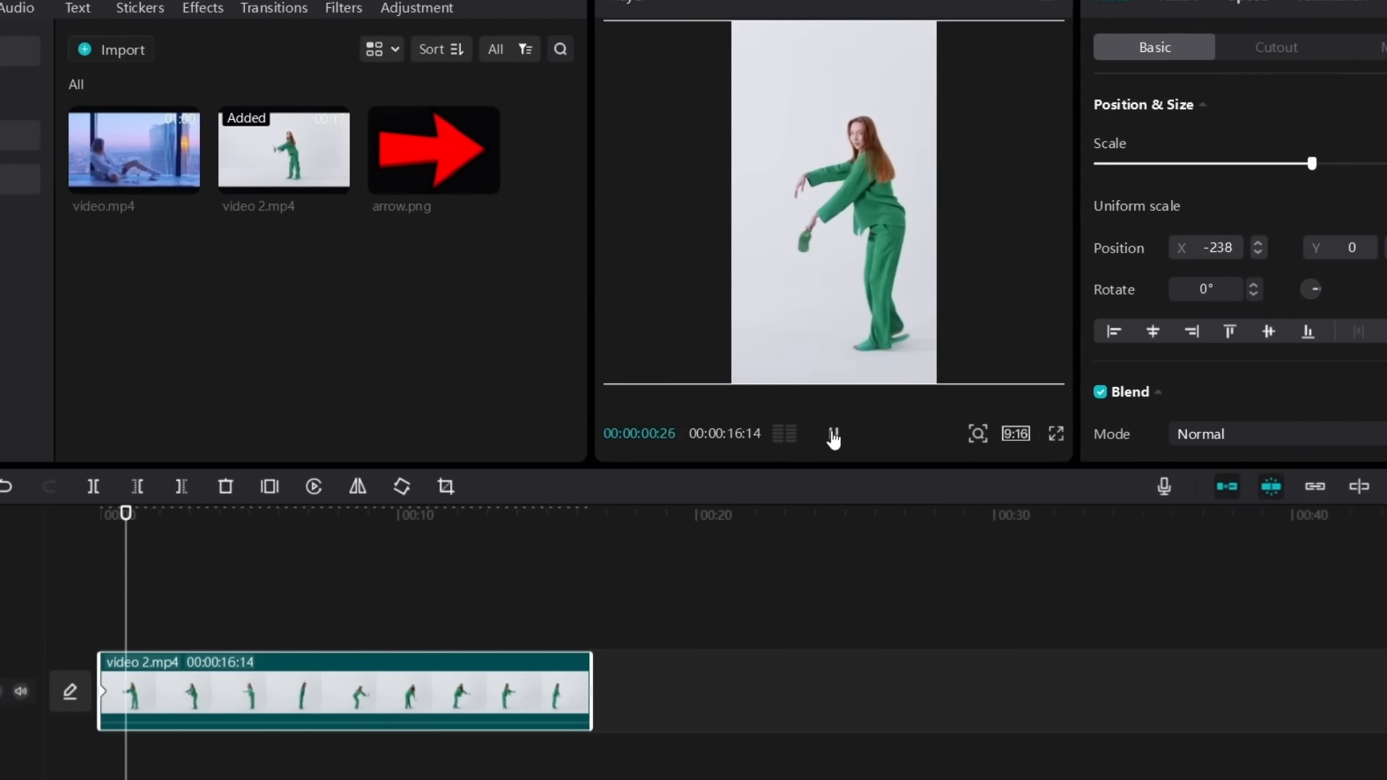
click(833, 434)
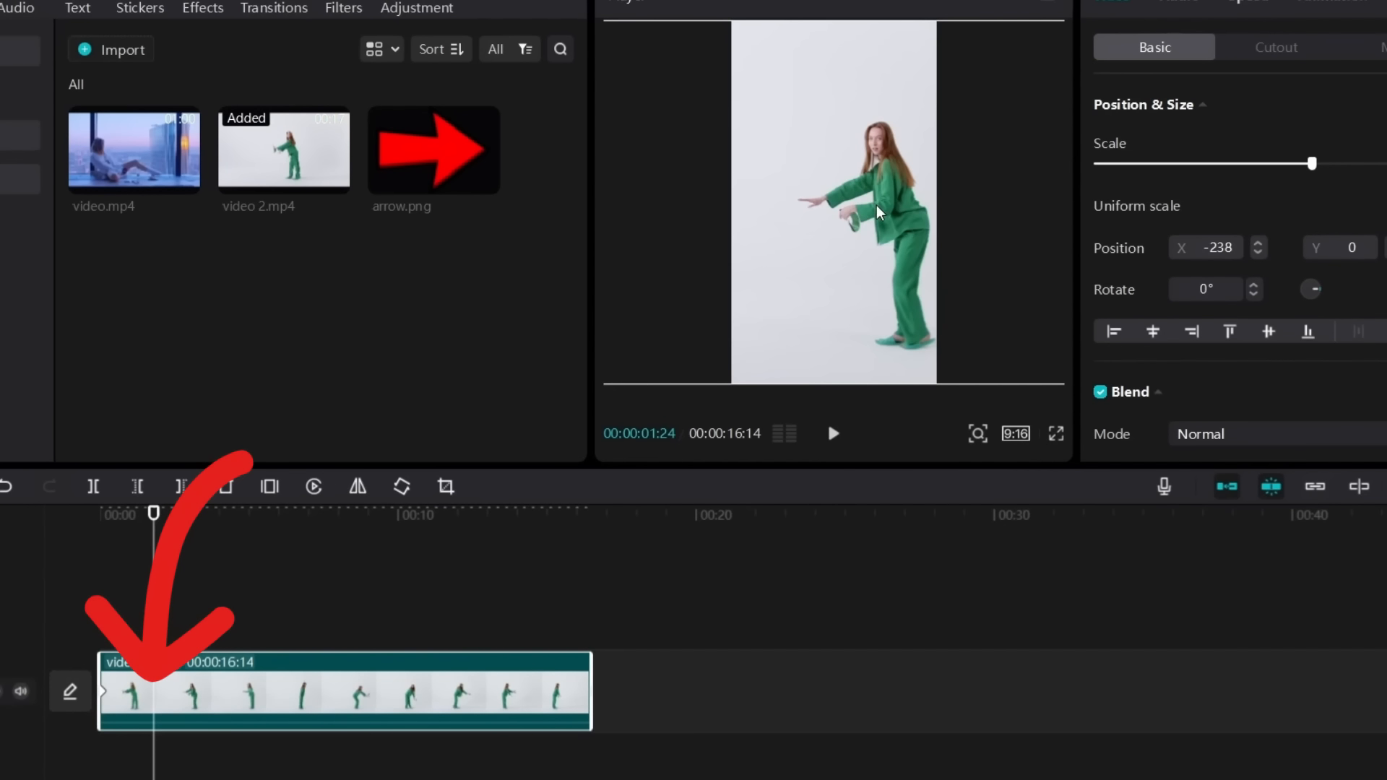
drag(878, 213, 831, 208)
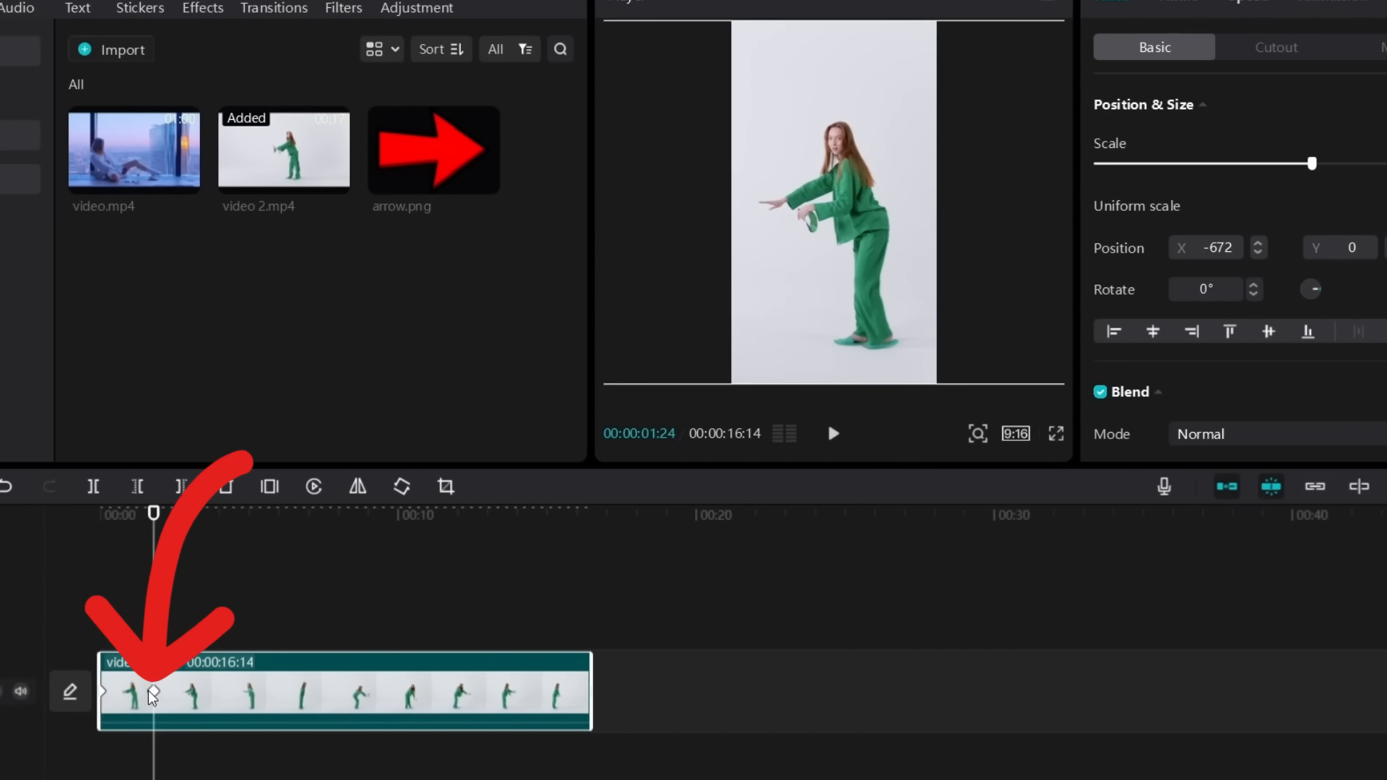
Play on to 00:00:04:14 and shift the picture left to X -933, adding a position keyframe
click(833, 434)
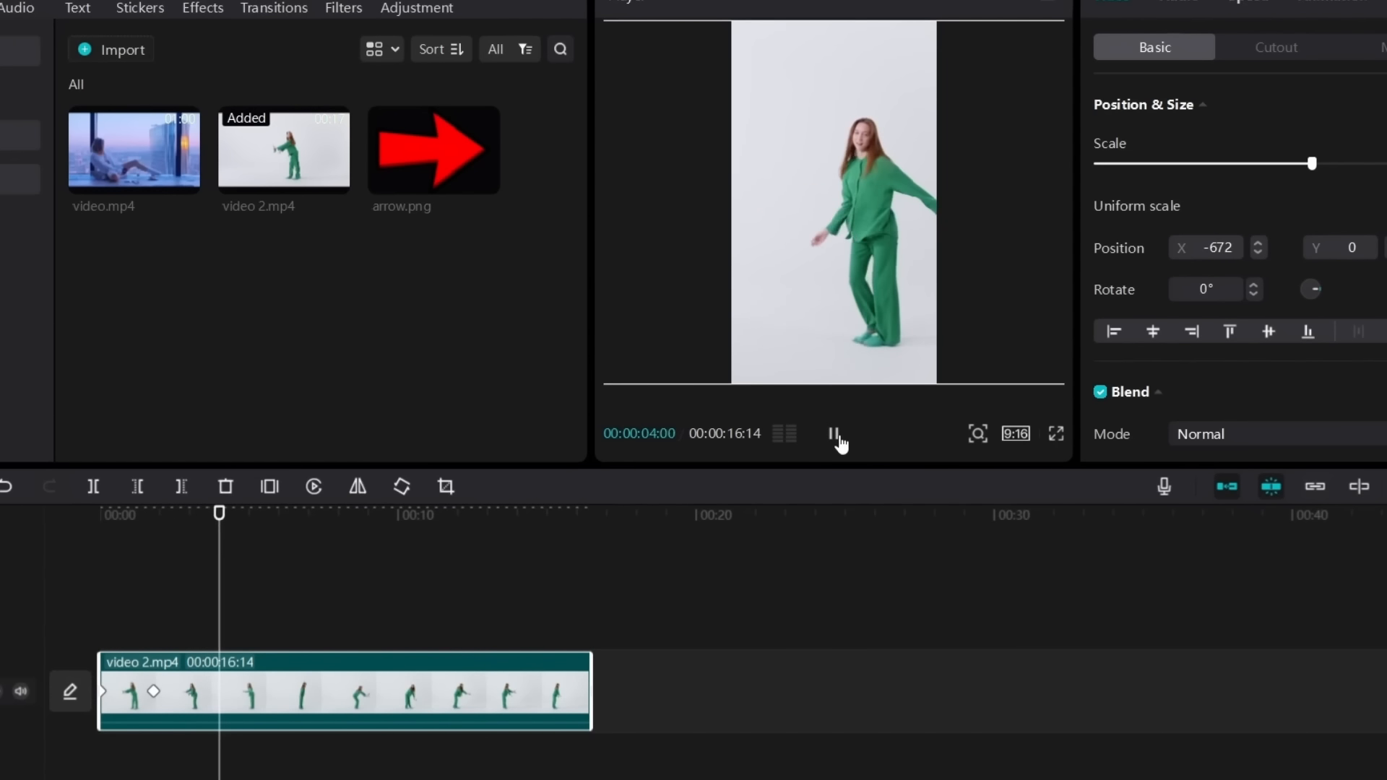
click(835, 435)
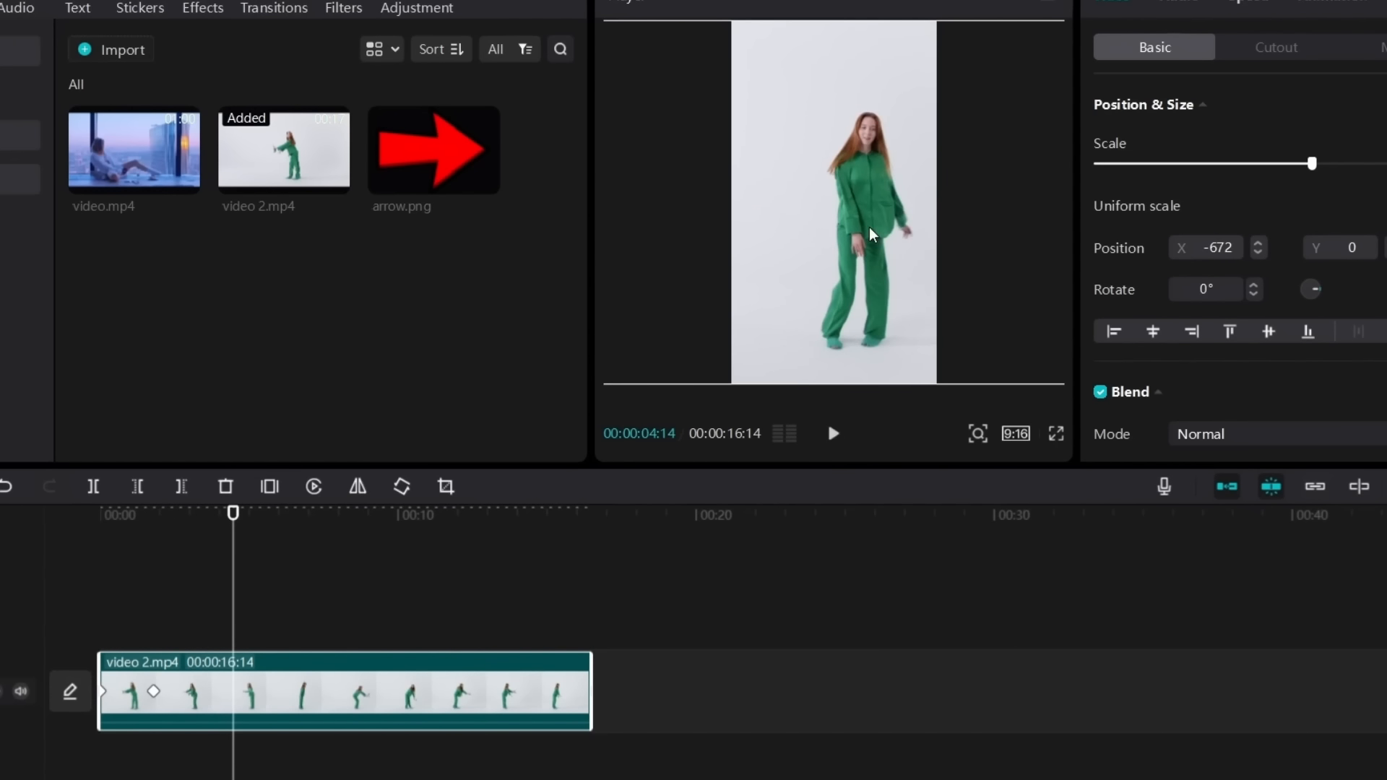
drag(872, 233, 842, 236)
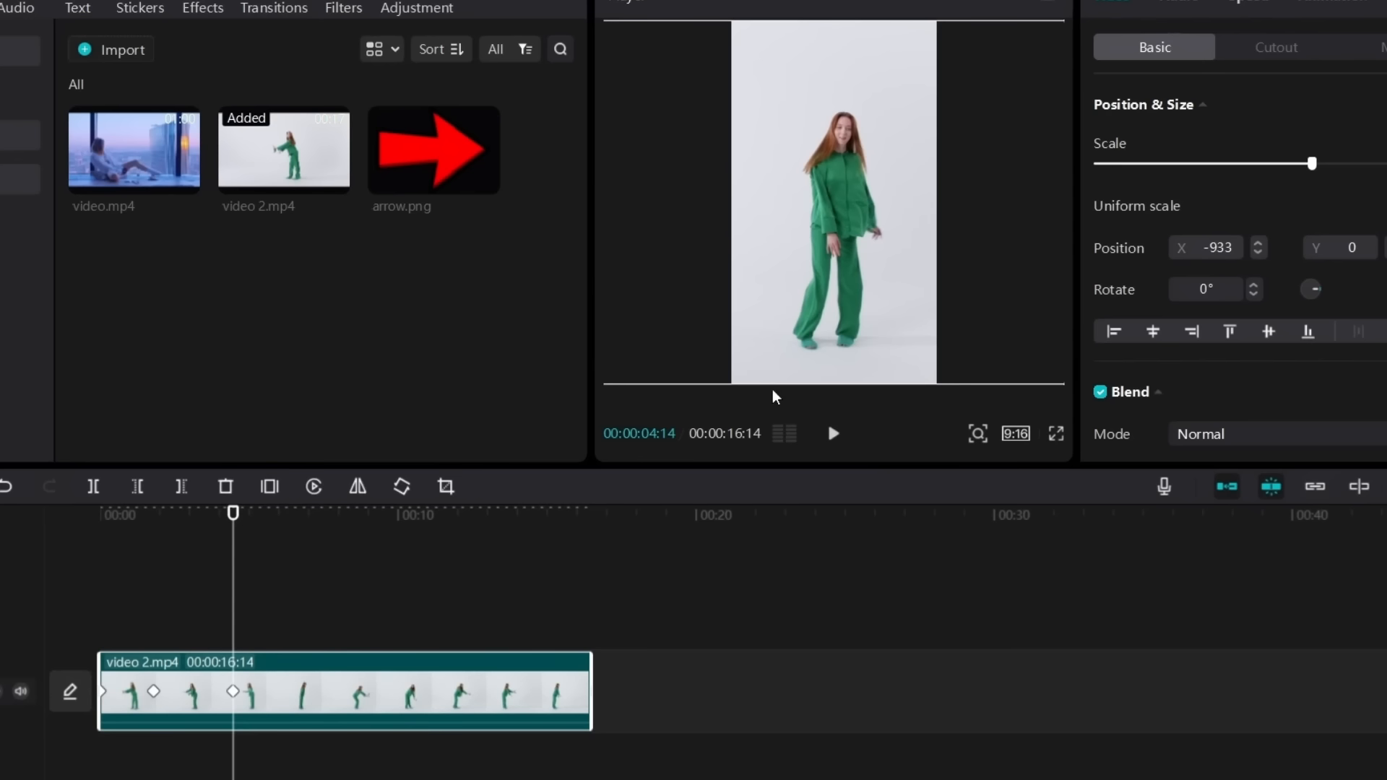
Replay the clip from the start to 00:00:07:21 and set a position keyframe there with the picture at X -800
click(96, 614)
key(space)
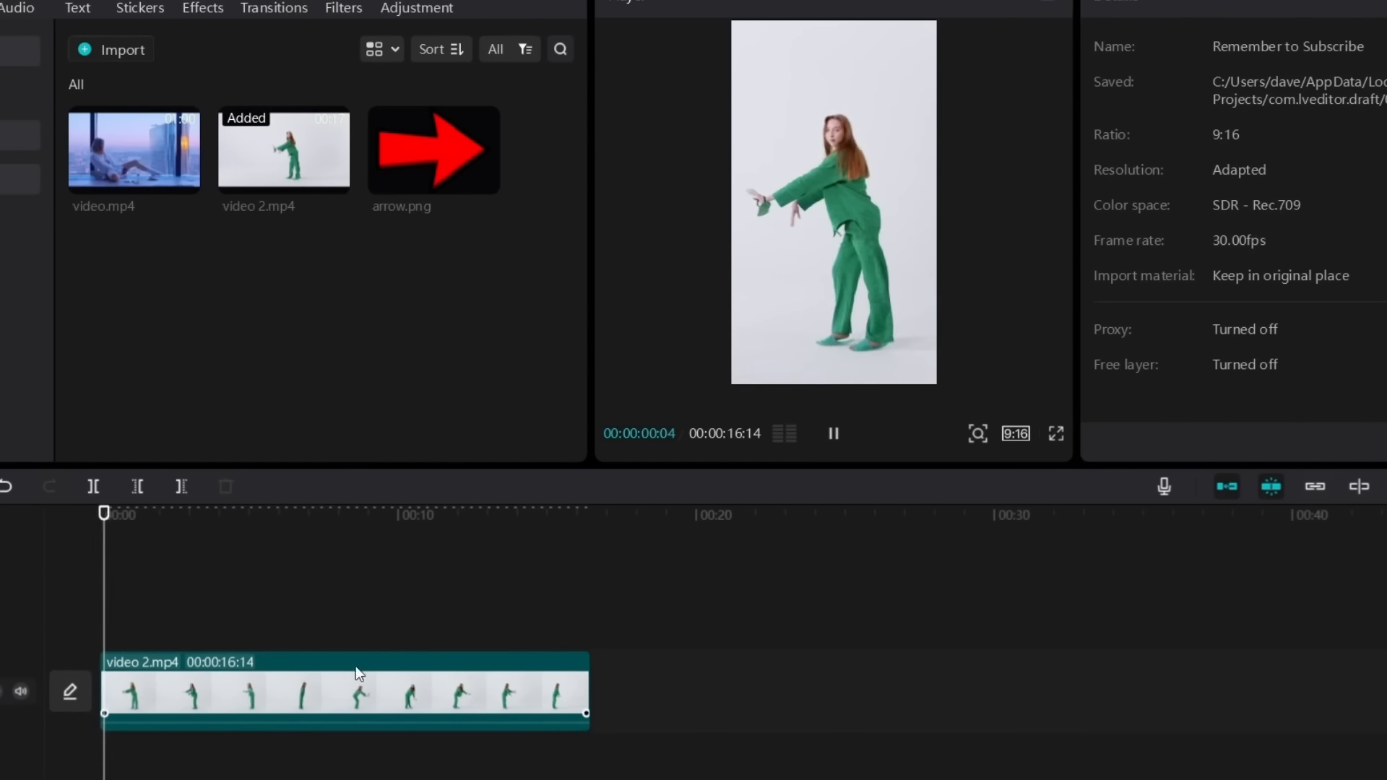
click(287, 700)
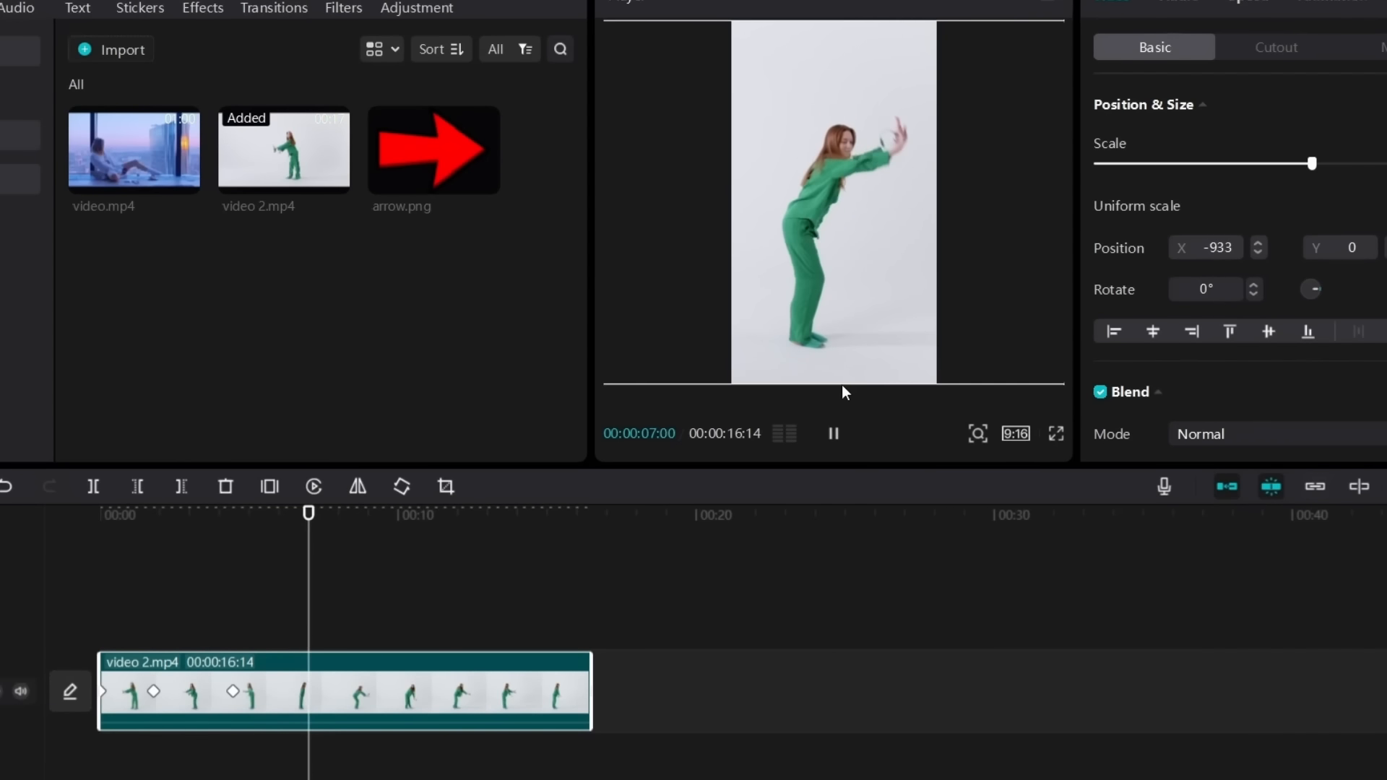
click(831, 432)
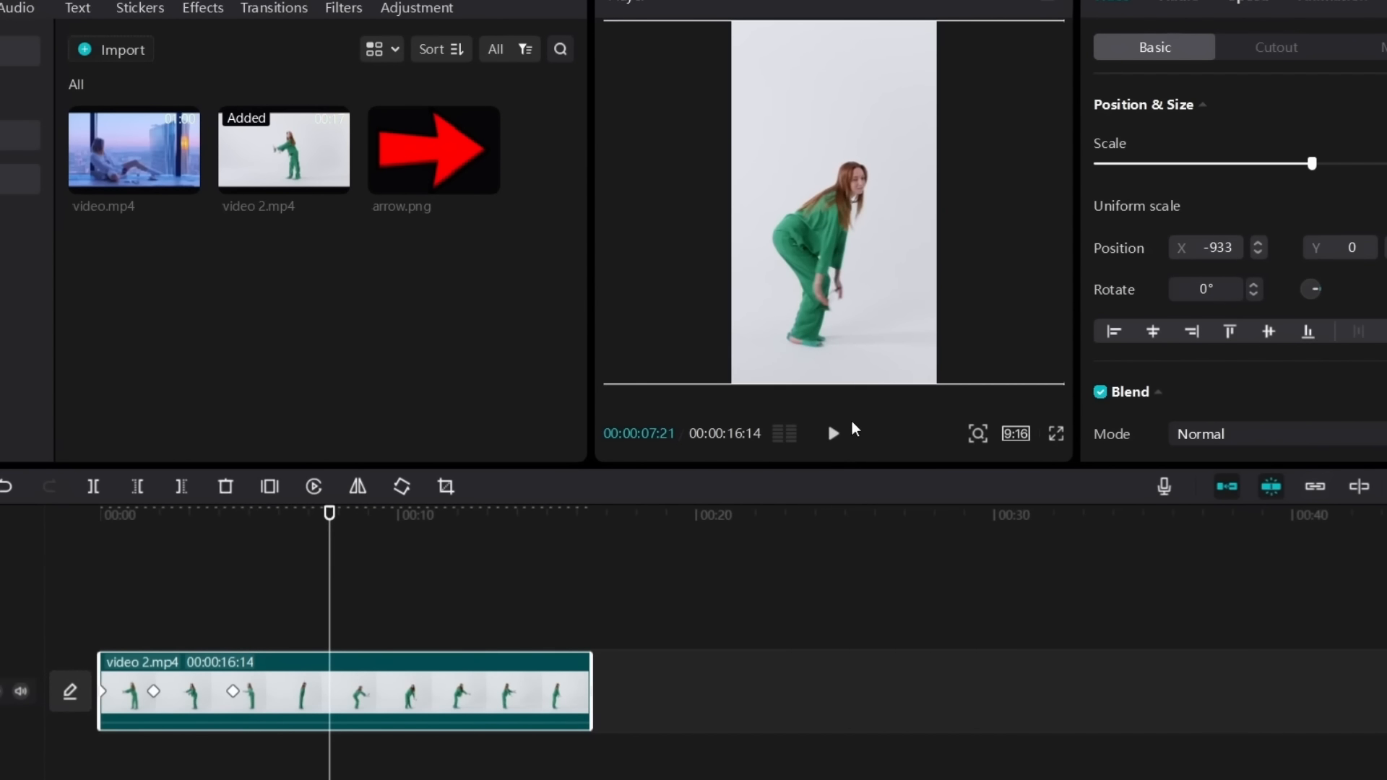
drag(838, 245, 831, 250)
Play on past 00:00:08:24 and shift the picture right to X -527, adding a position keyframe
click(834, 434)
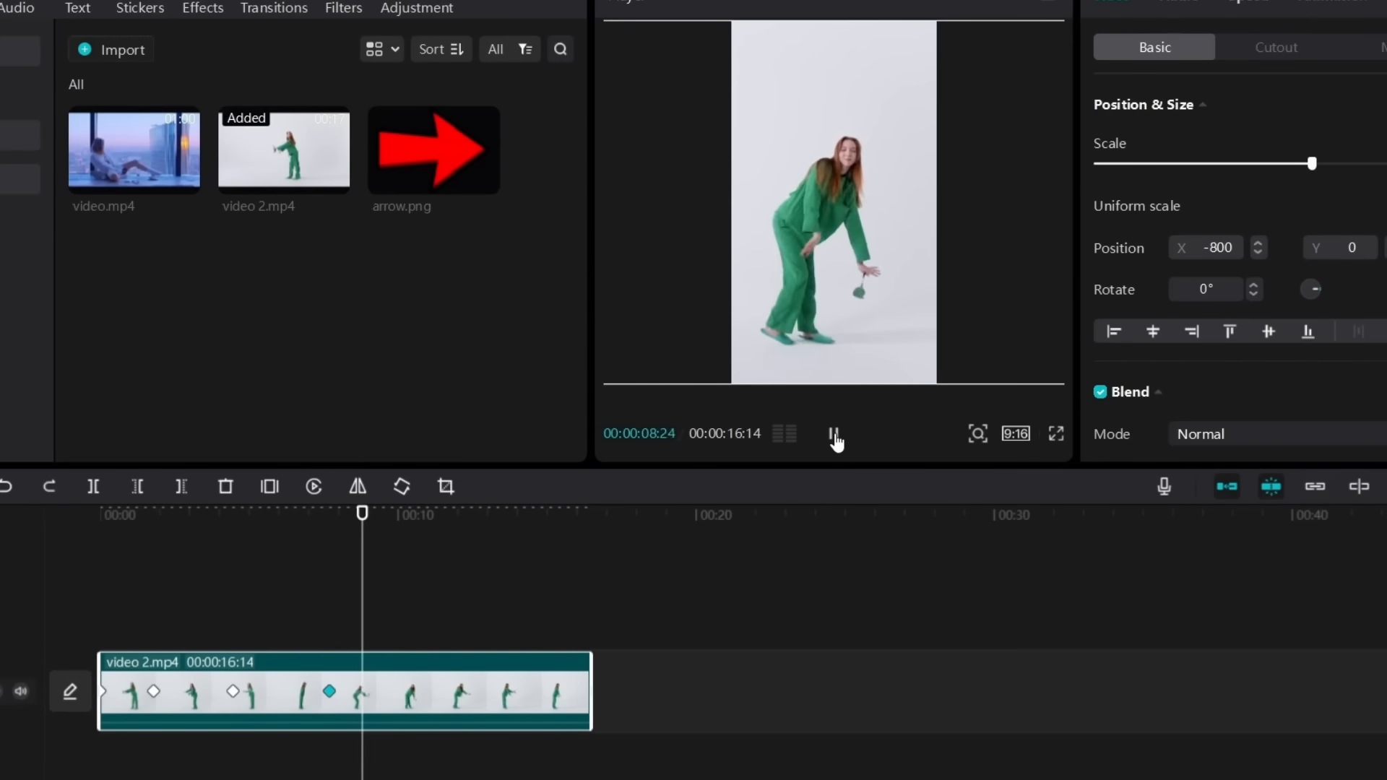
click(834, 435)
drag(787, 250, 817, 248)
Recentre the woman shortly after 00:00:10:00 and again at 00:00:11:16 with X 156, adding a position keyframe at each time
click(834, 433)
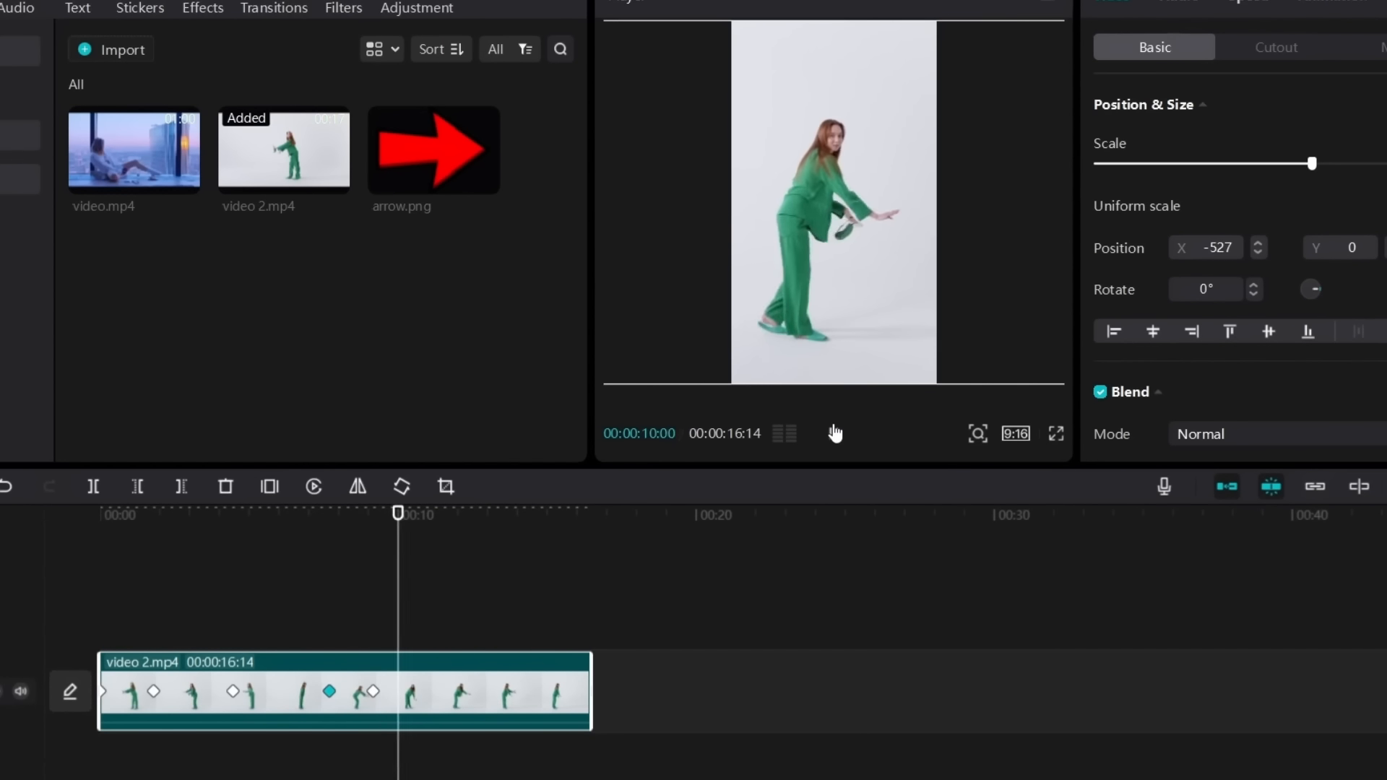
click(834, 433)
drag(770, 238, 820, 264)
click(833, 434)
click(834, 435)
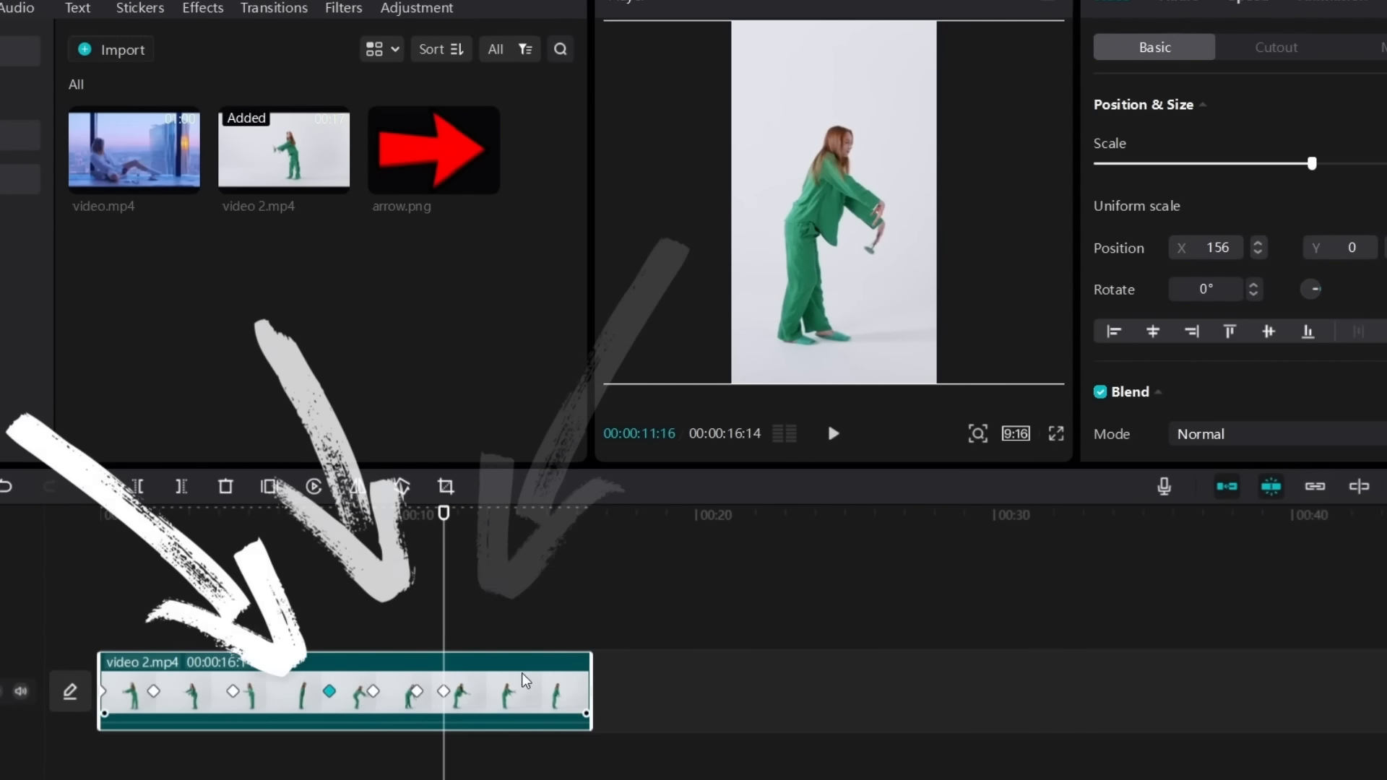
Shift the picture right to X 464 at 00:00:12:08 and to X 852 at 00:00:13:14, adding a position keyframe at each time
click(834, 433)
click(833, 433)
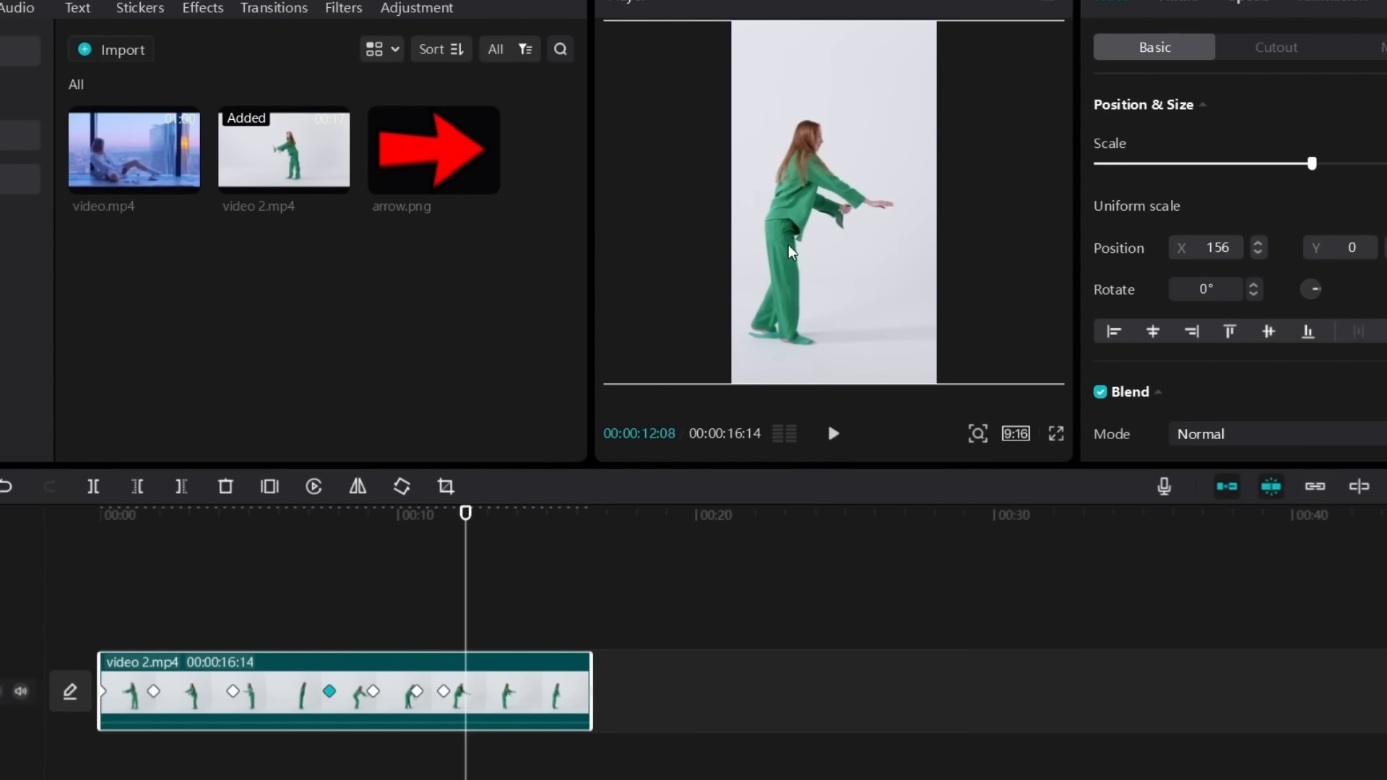
drag(792, 252, 827, 252)
click(833, 434)
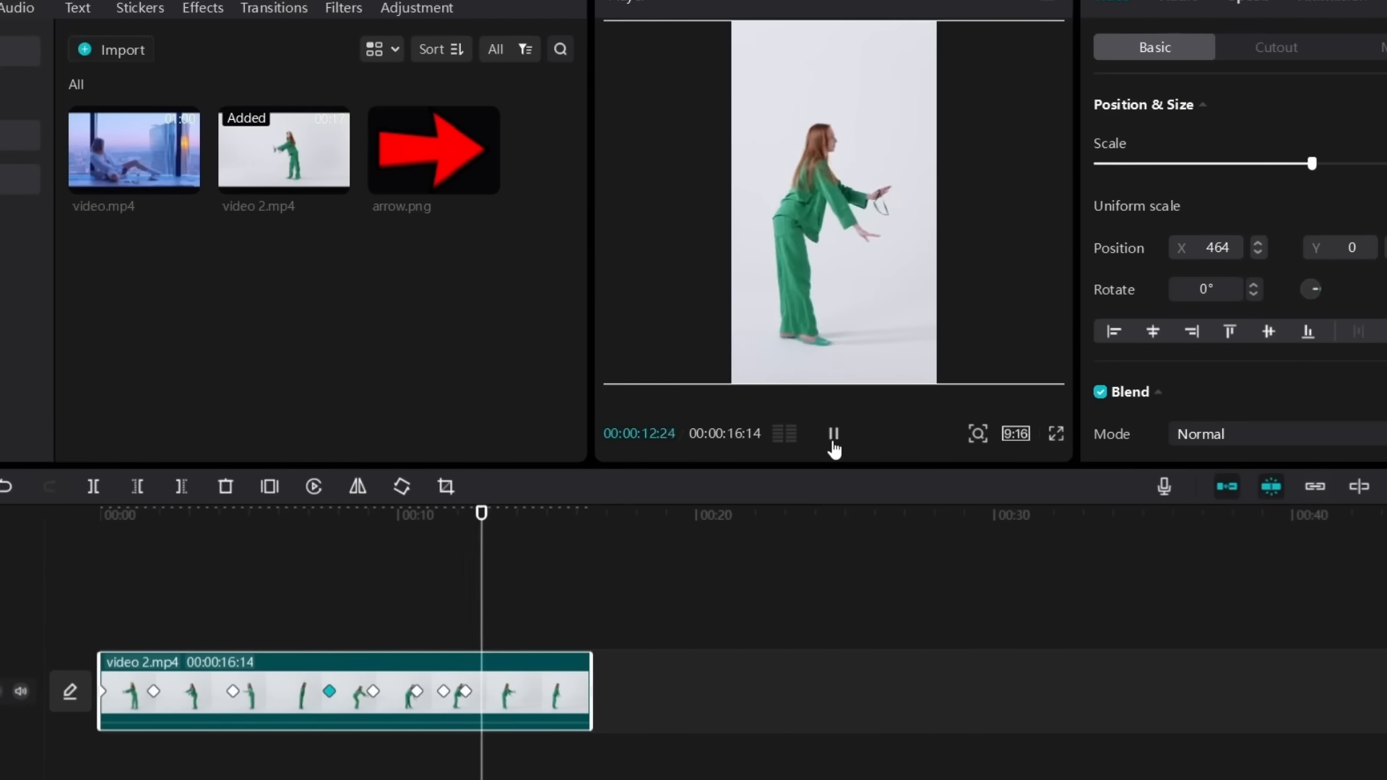
click(834, 433)
drag(817, 276, 817, 274)
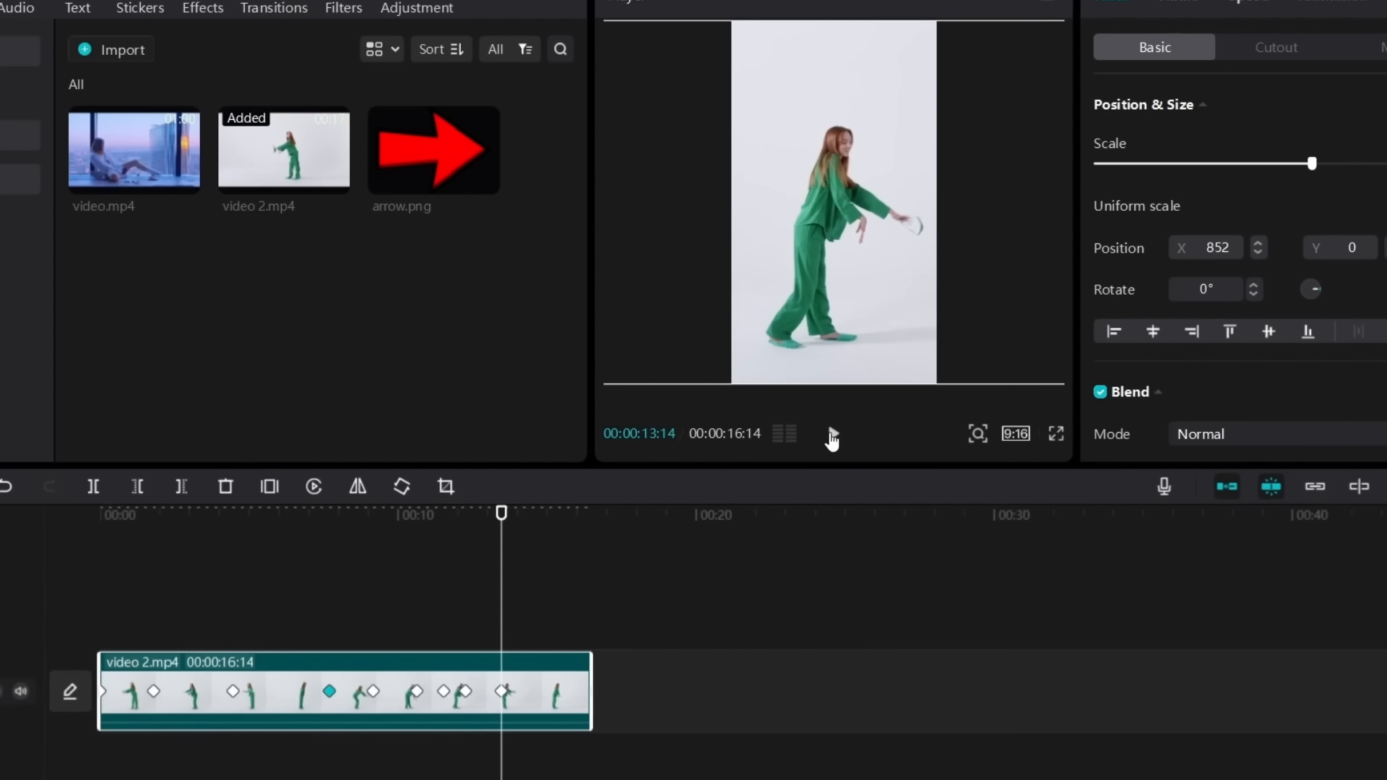
Shift the picture right to X 1240 shortly before 00:00:15:02 with a position keyframe, and replay the whole clip from the start
click(833, 434)
drag(798, 296, 852, 318)
click(832, 435)
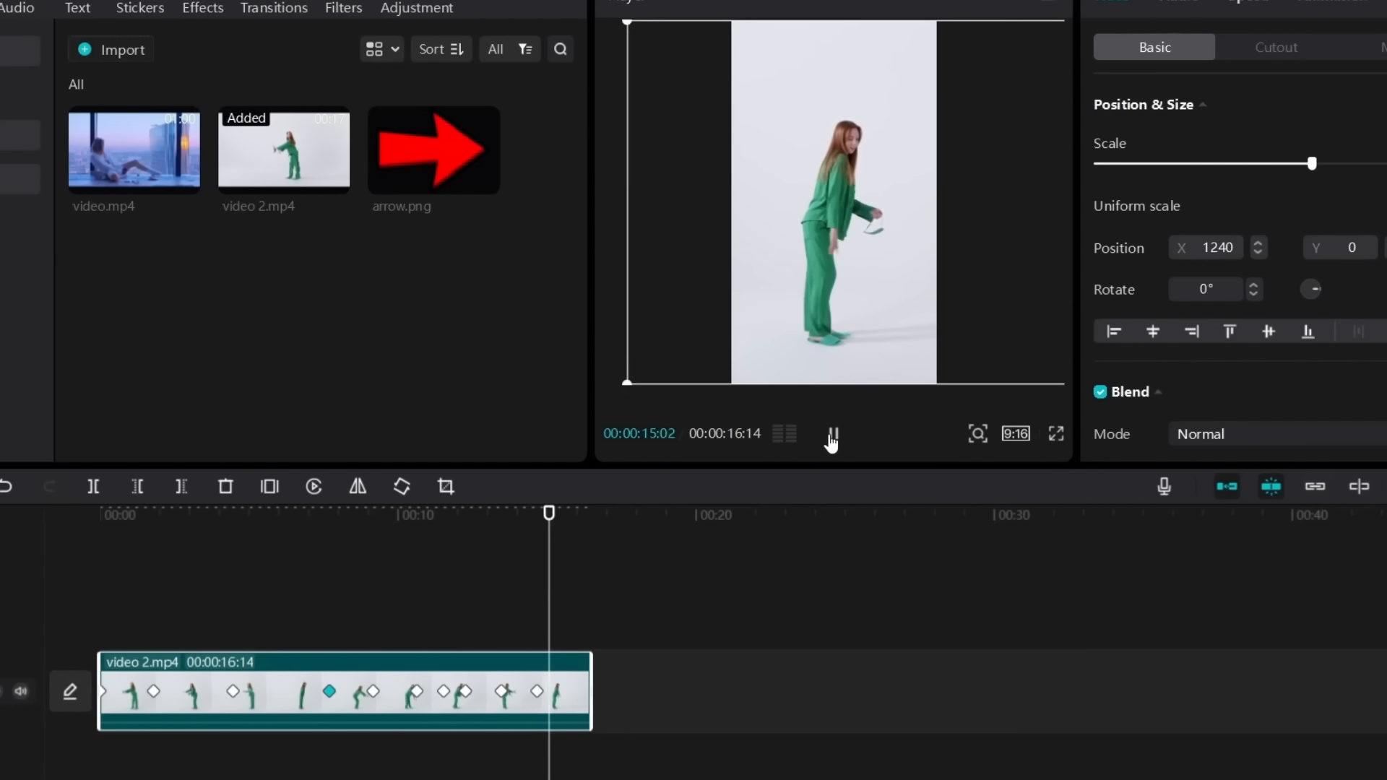
click(842, 442)
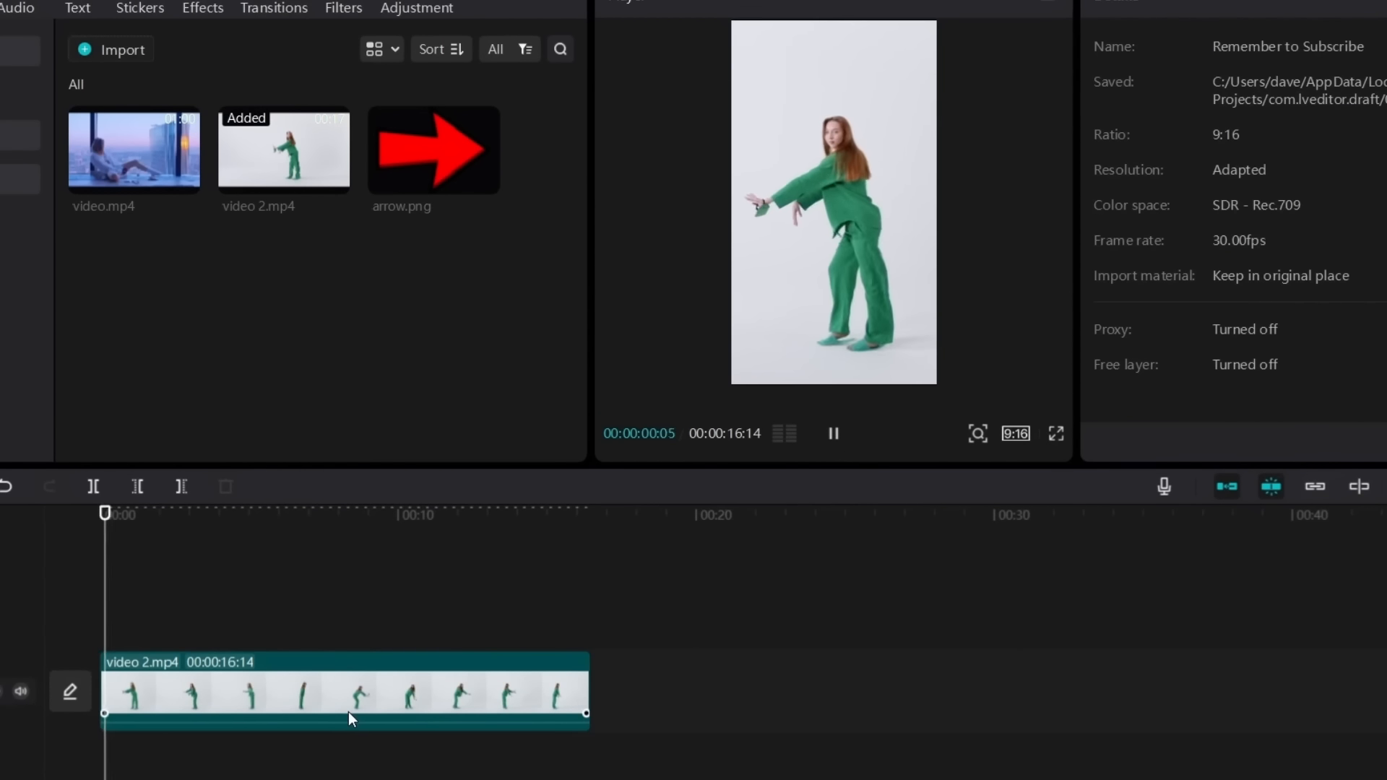
click(339, 699)
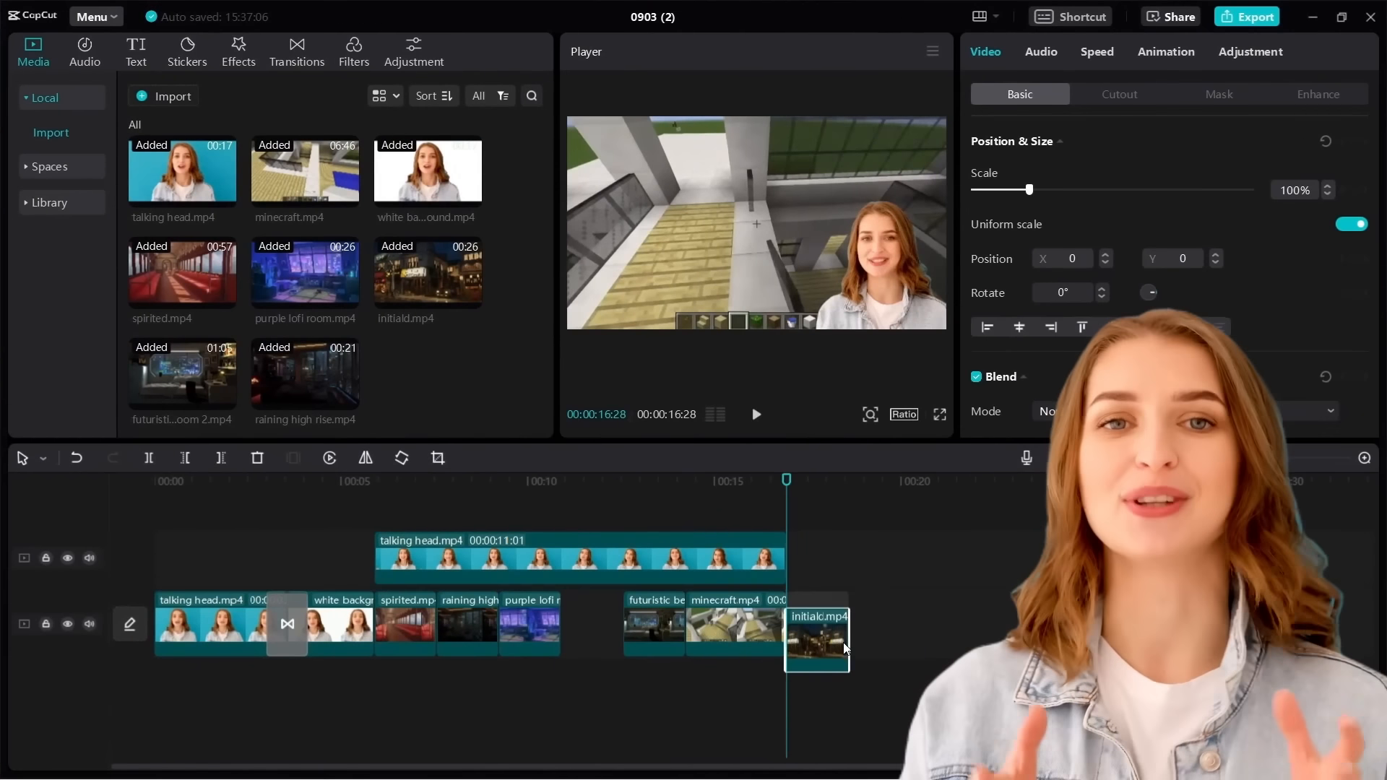
Place initiald.mp4 on the main track a small gap after minecraft.mp4, and move the futuristic room clip past it
drag(844, 647, 858, 639)
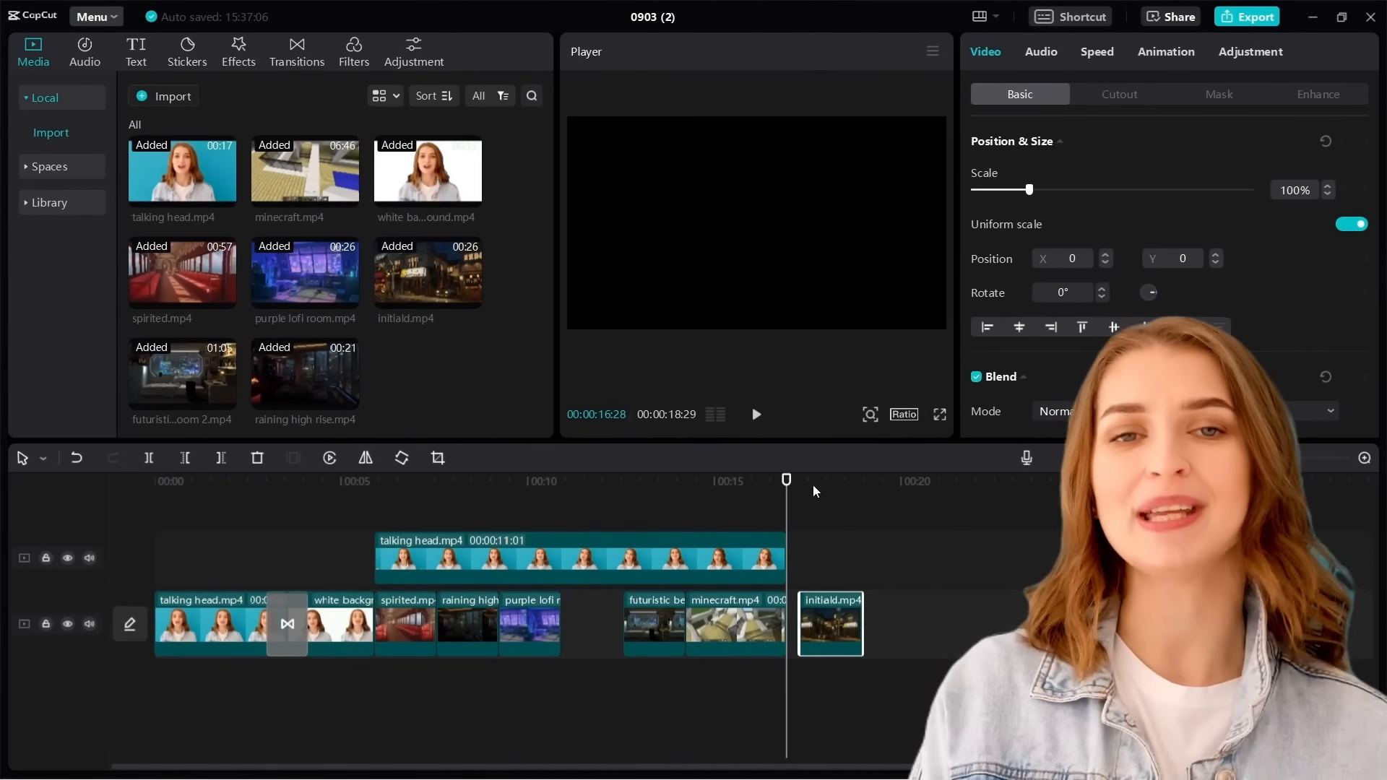
click(807, 623)
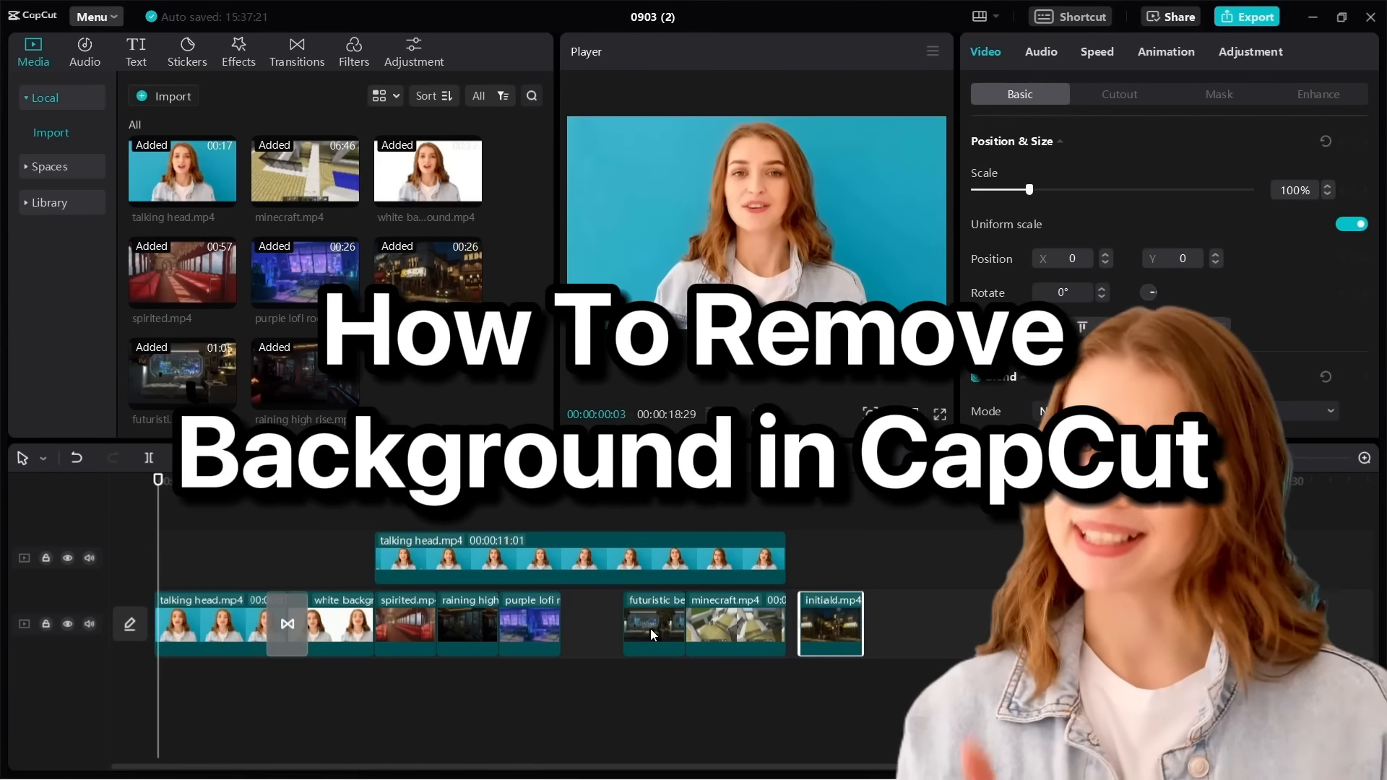
drag(650, 629, 889, 631)
click(827, 531)
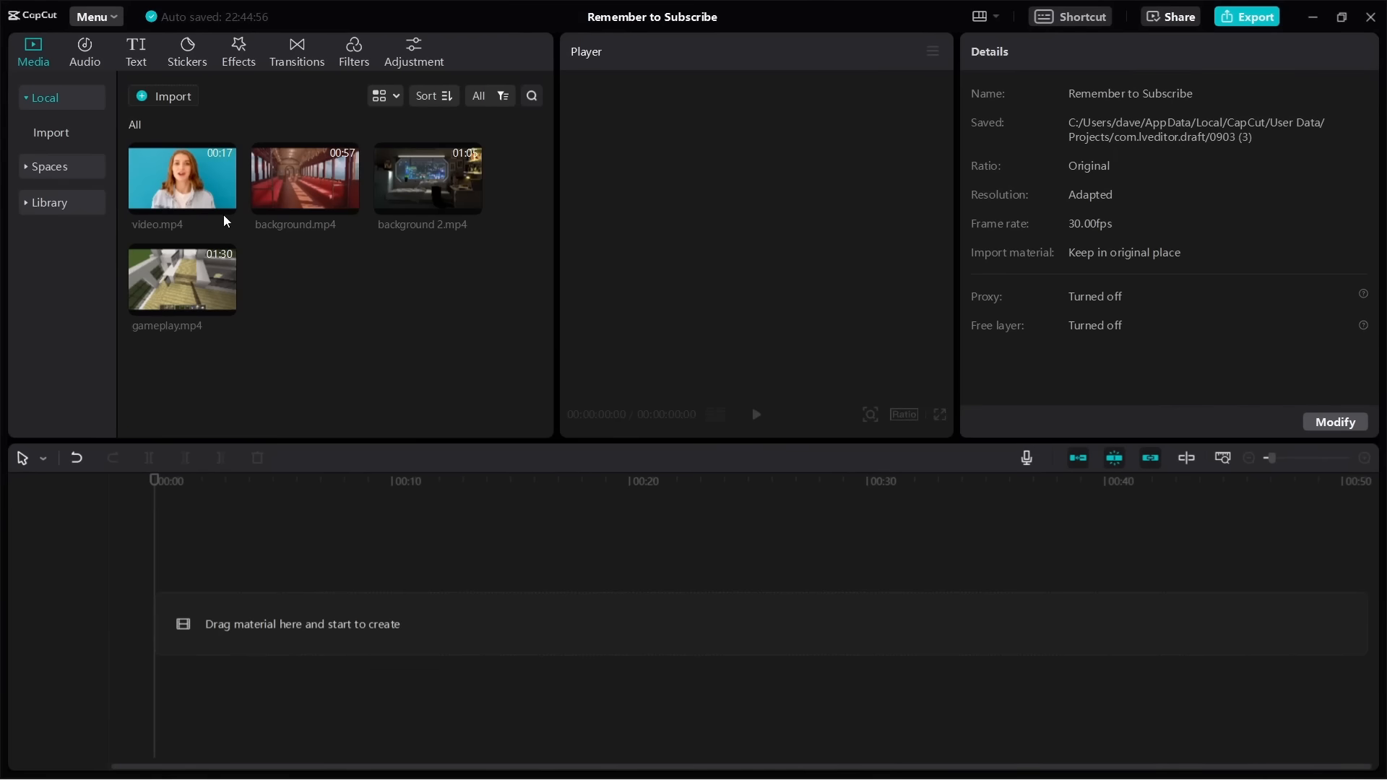
Add video.mp4 to the empty timeline, move the playhead to 00:00:09:03 and select the clip
drag(190, 187, 342, 566)
click(371, 542)
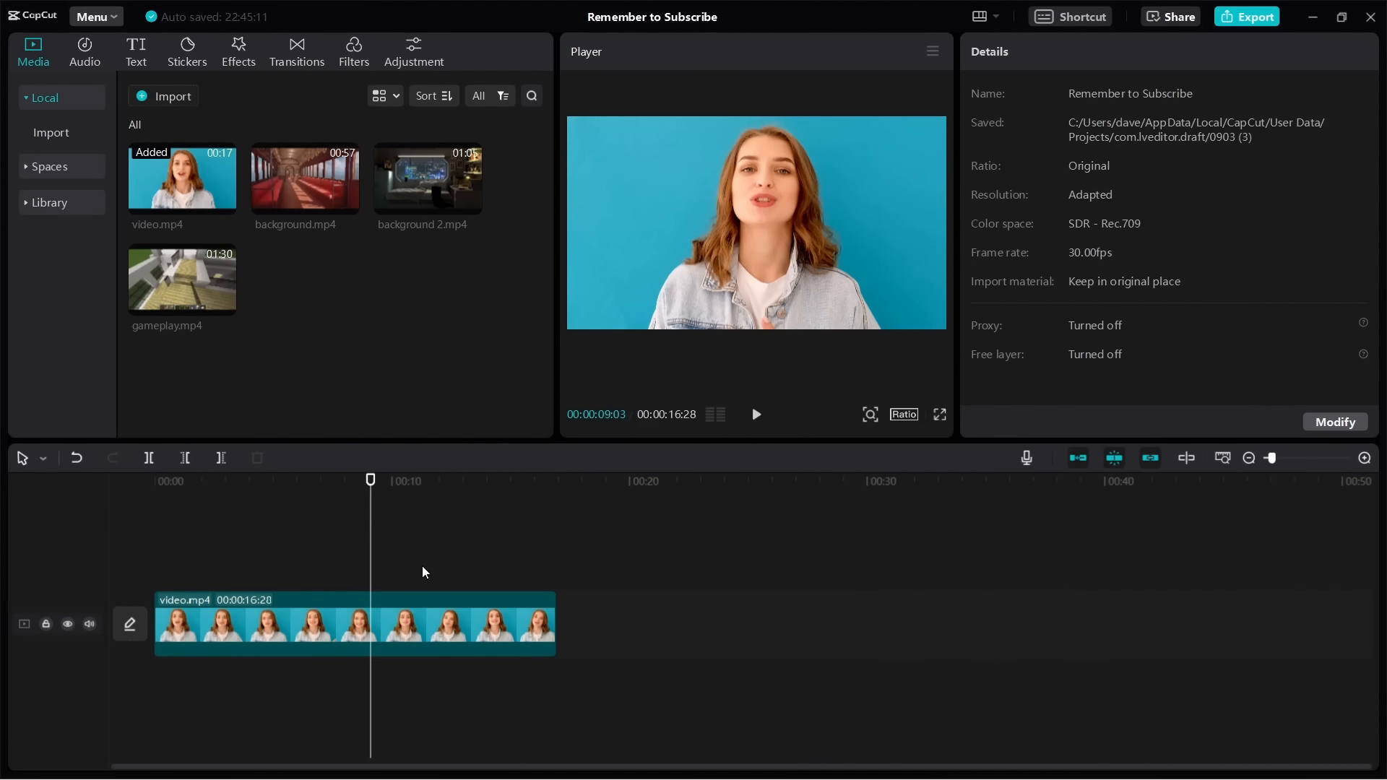
click(437, 626)
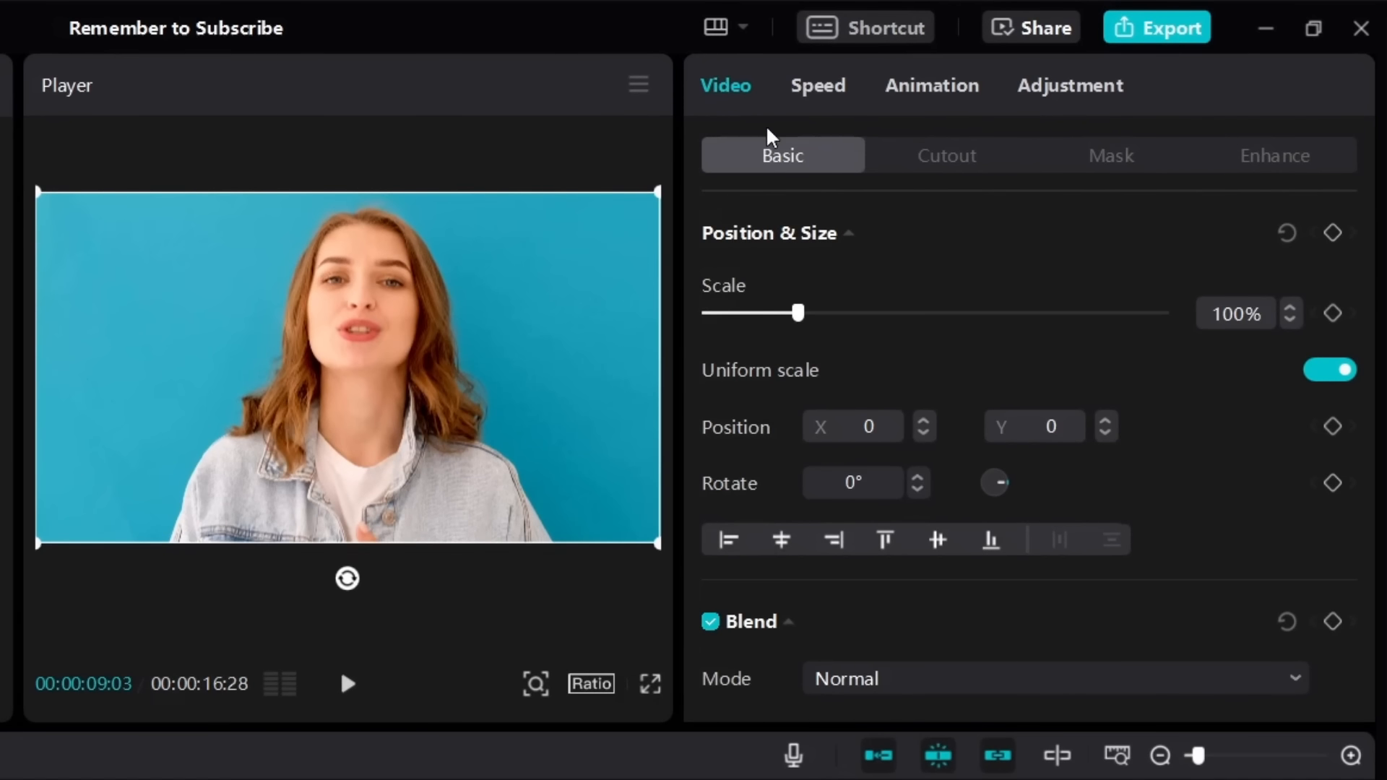
Remove the background of video.mp4 with Auto cutout, then play the start of the clip
click(952, 172)
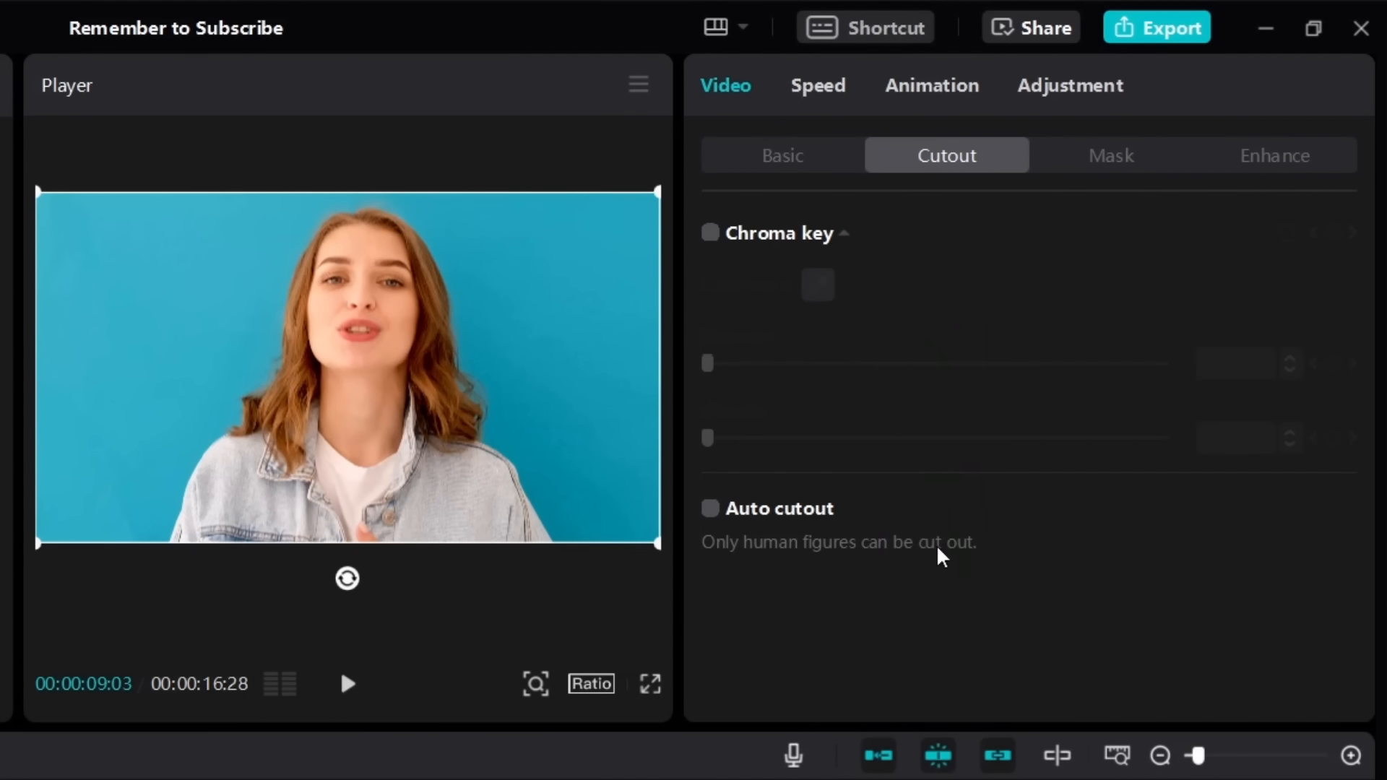
click(711, 509)
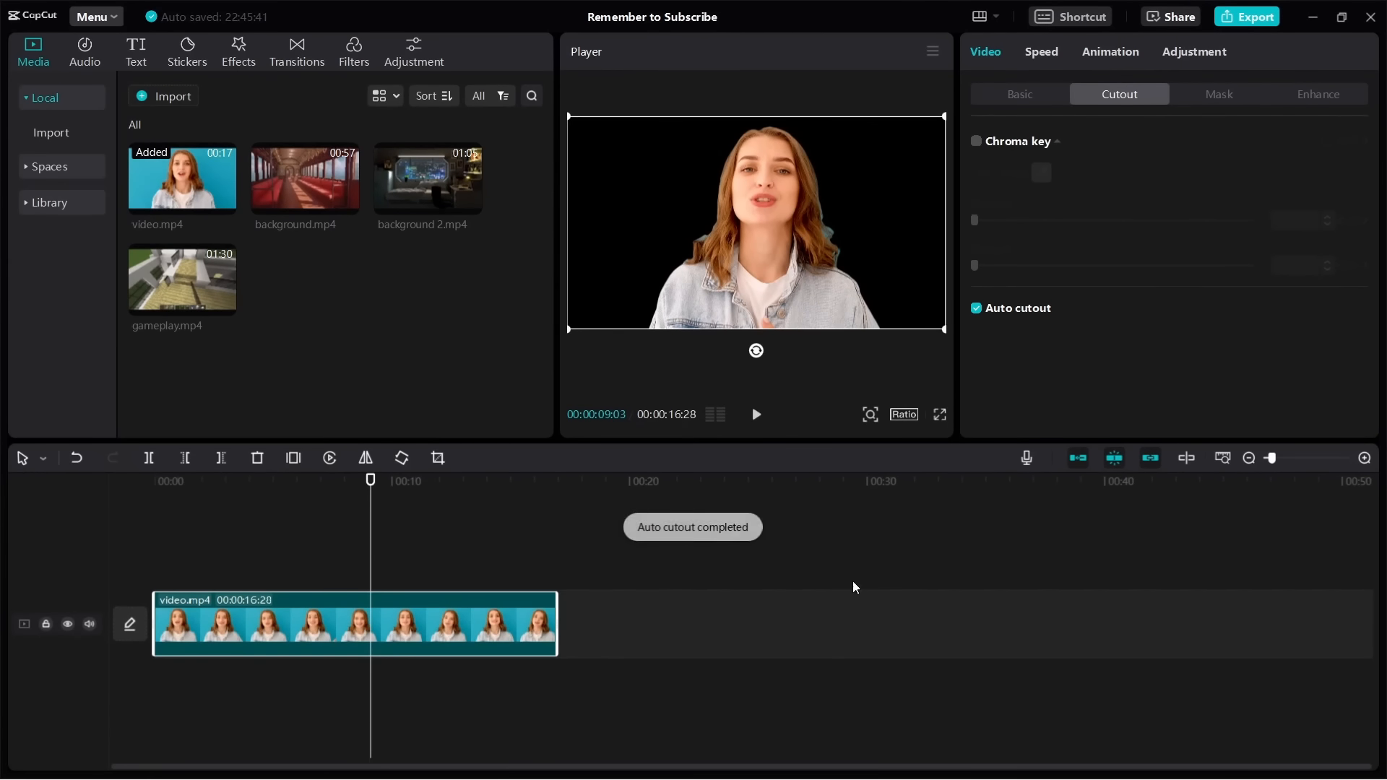
click(106, 579)
drag(105, 583, 48, 584)
key(space)
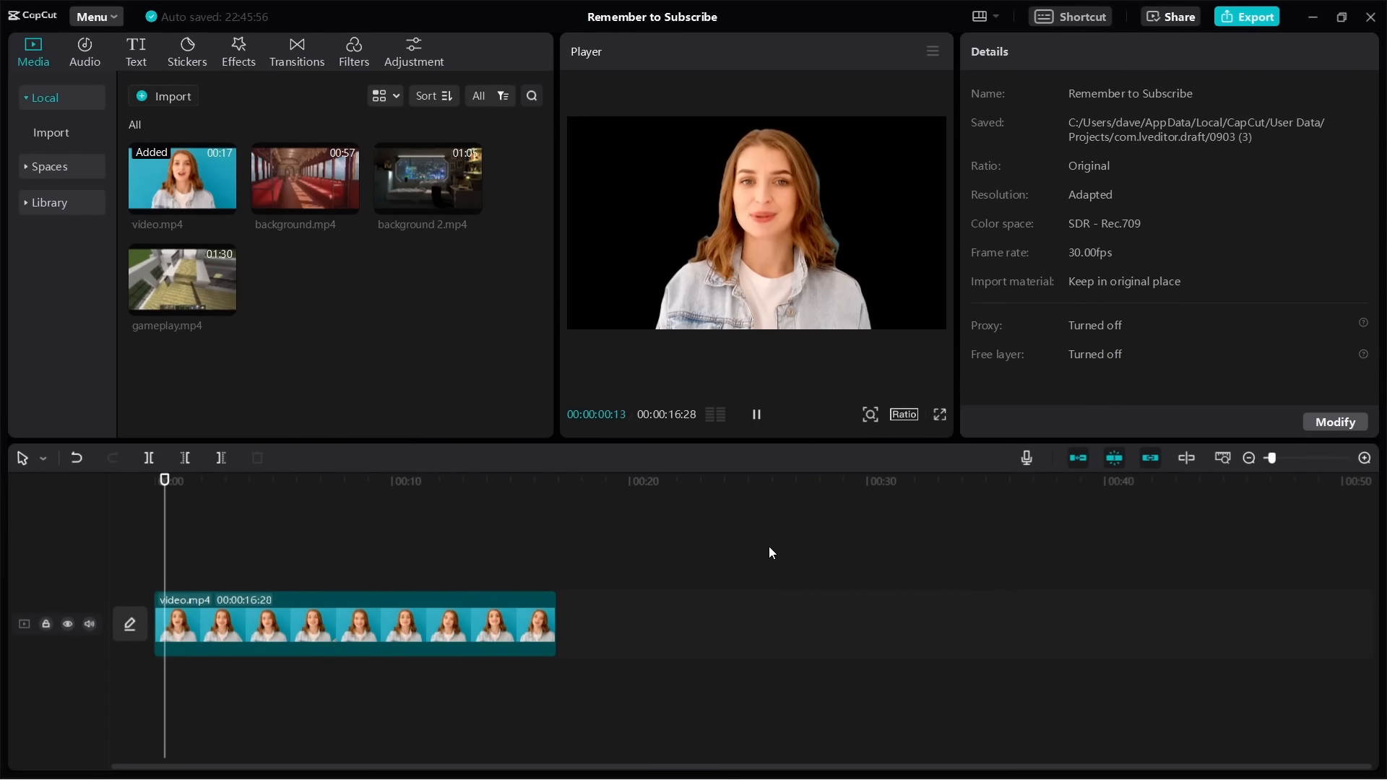
key(space)
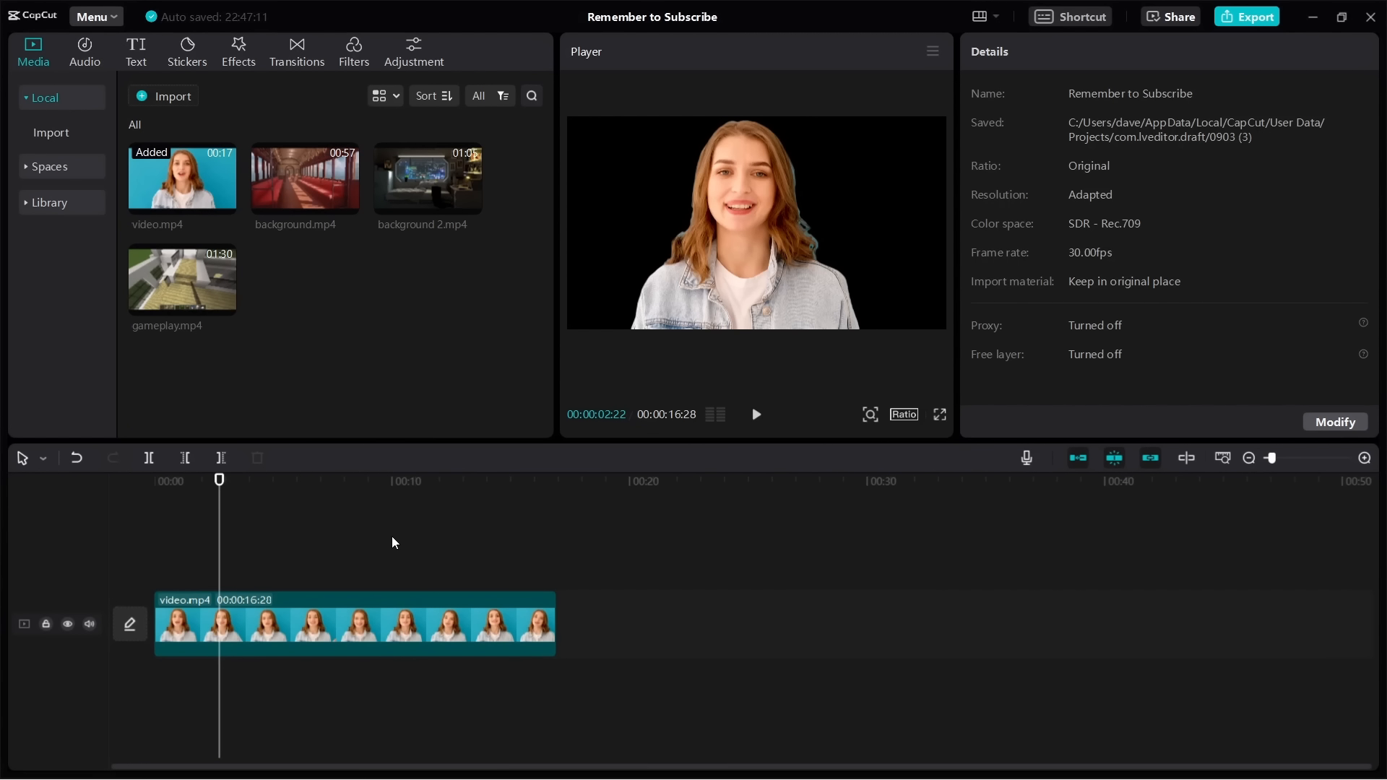
Place background.mp4 on a track above video.mp4 from the start, preview background 2.mp4, and play the timeline
click(312, 206)
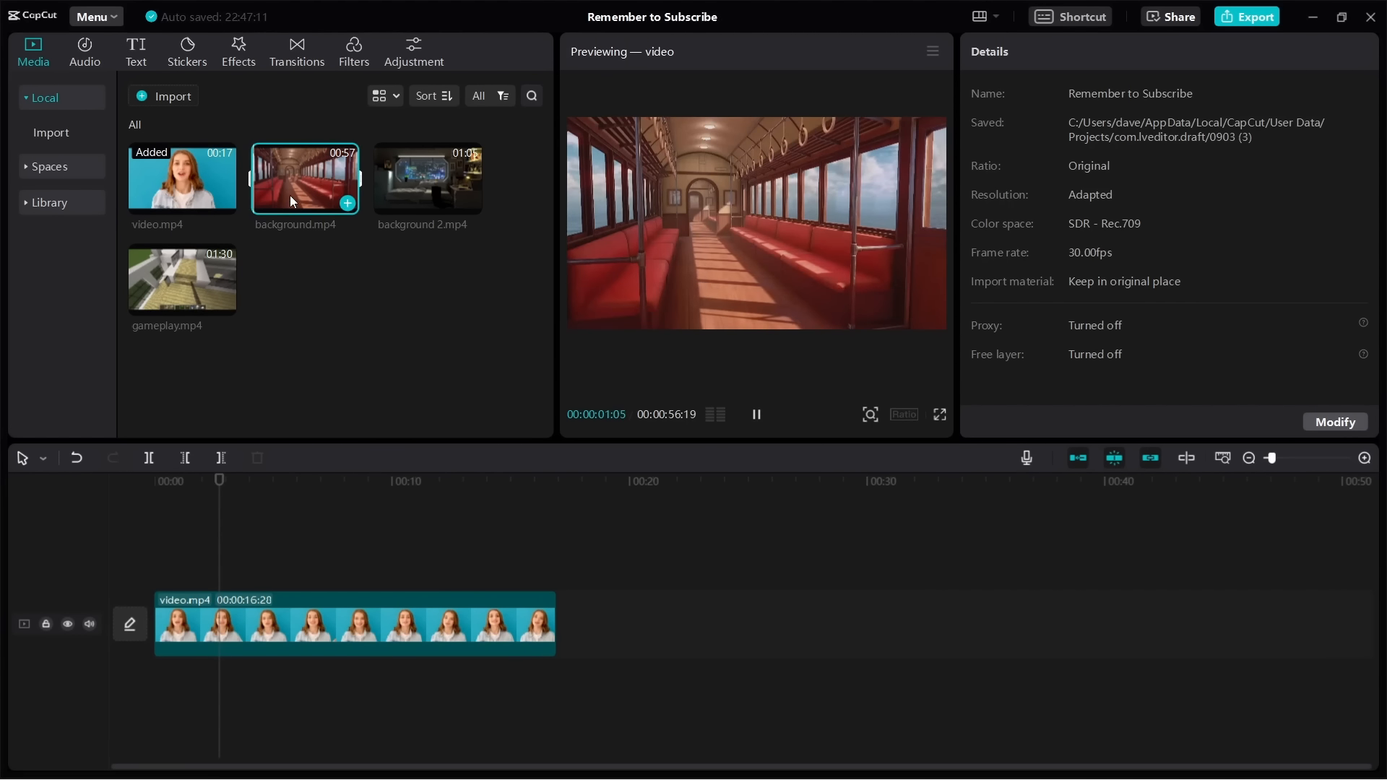
drag(289, 184, 148, 568)
click(253, 173)
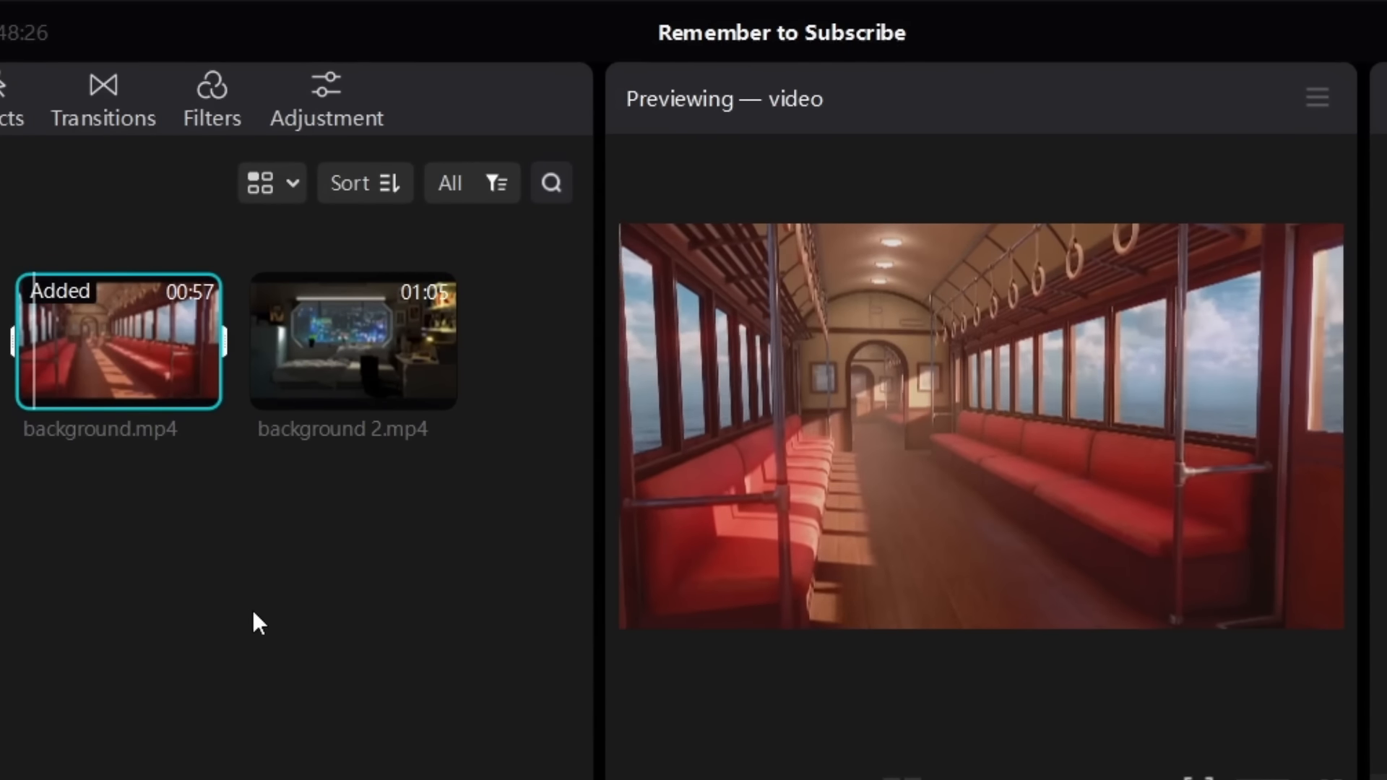
click(305, 341)
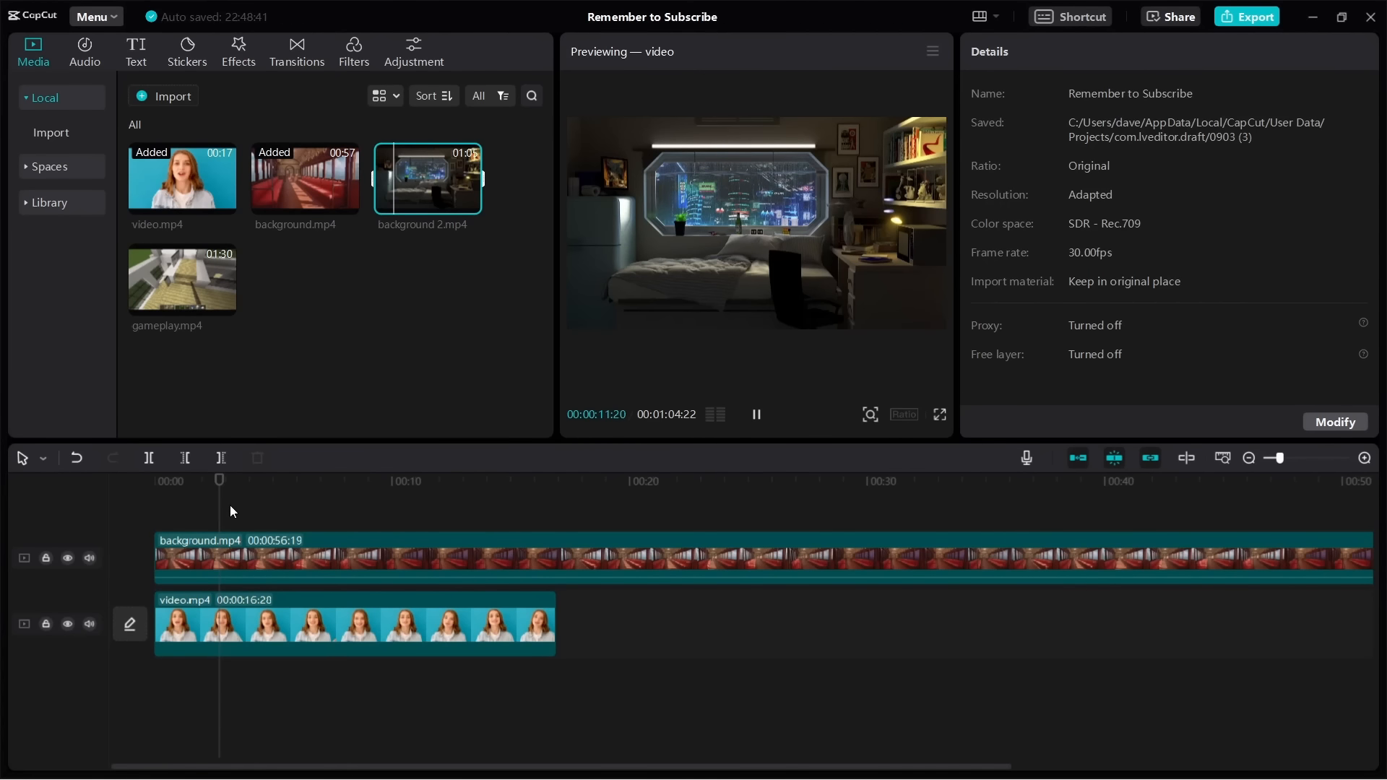
click(230, 505)
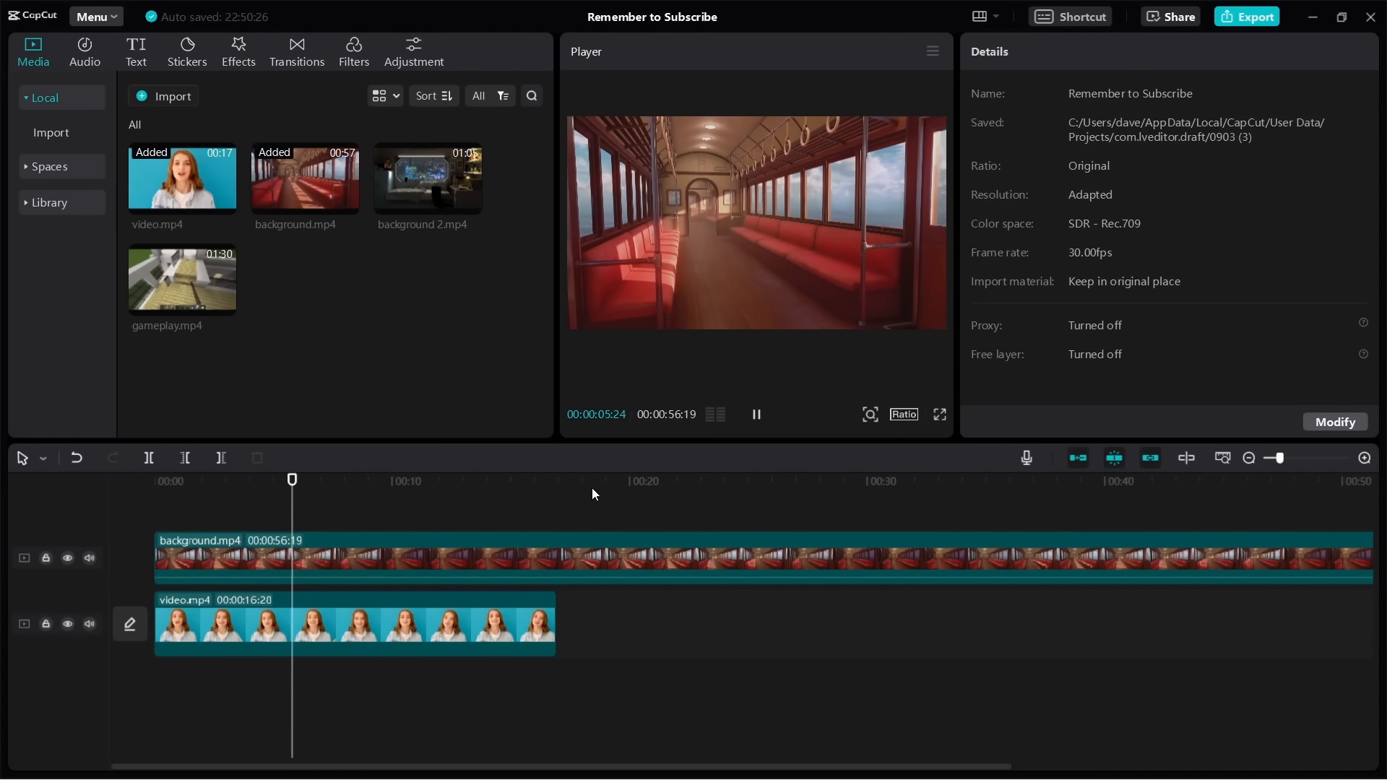
click(756, 414)
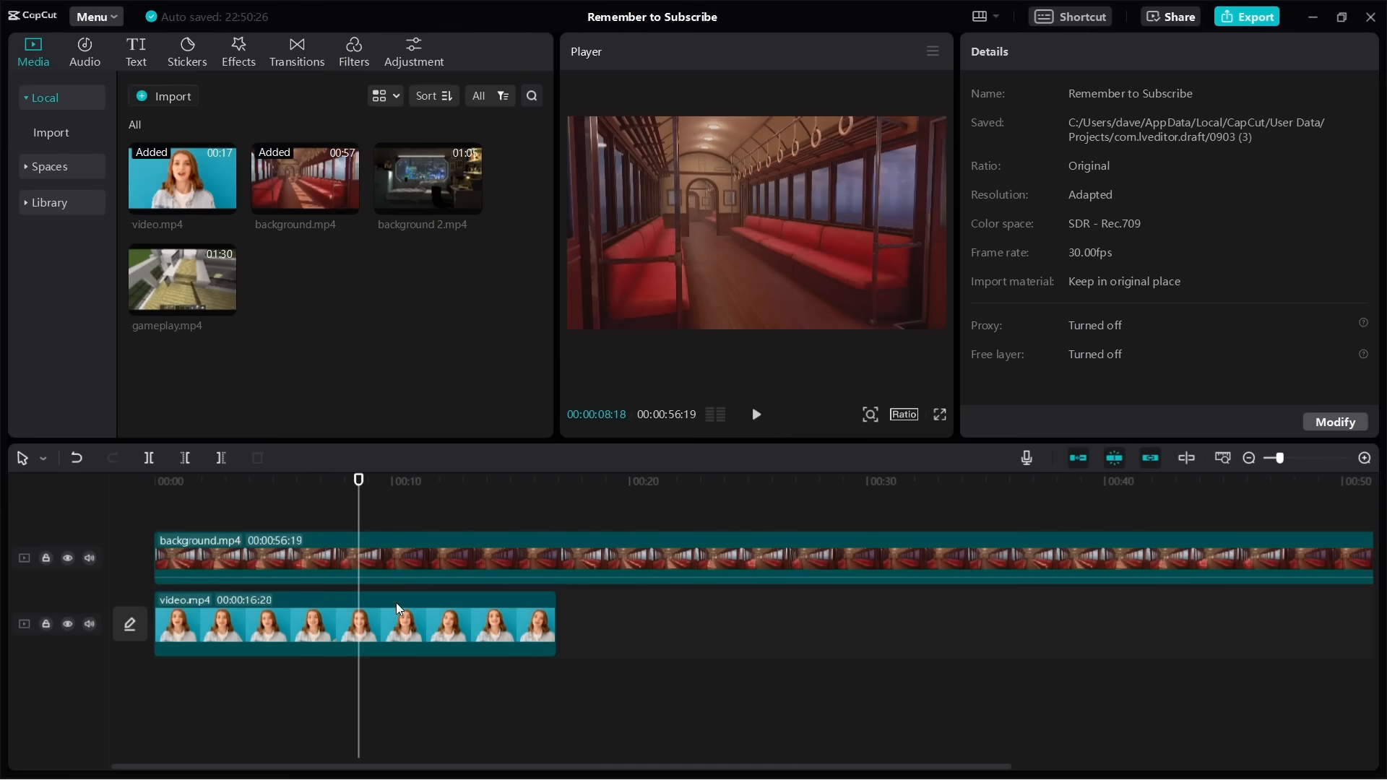
Move video.mp4 to a track above background.mp4 and play the composite from about 00:00:08
click(316, 631)
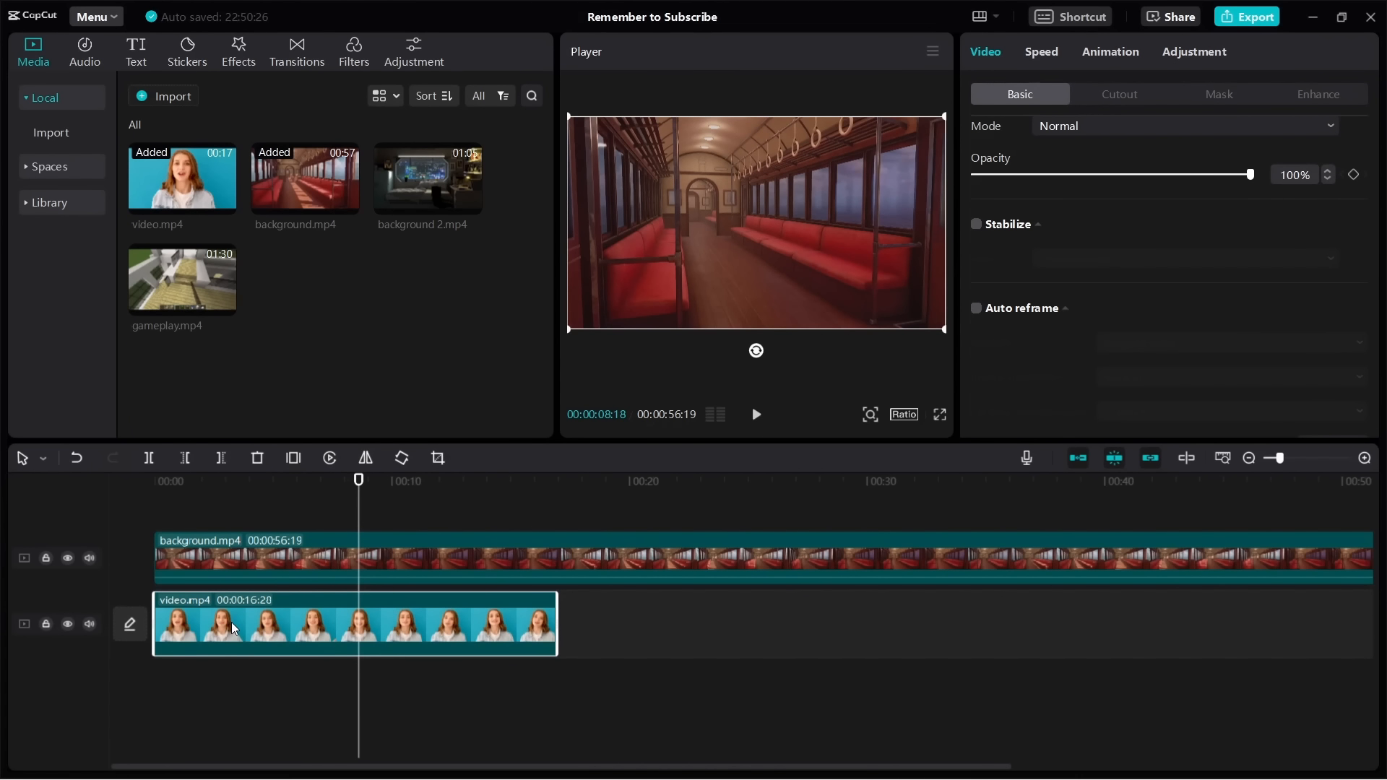
drag(233, 628, 226, 525)
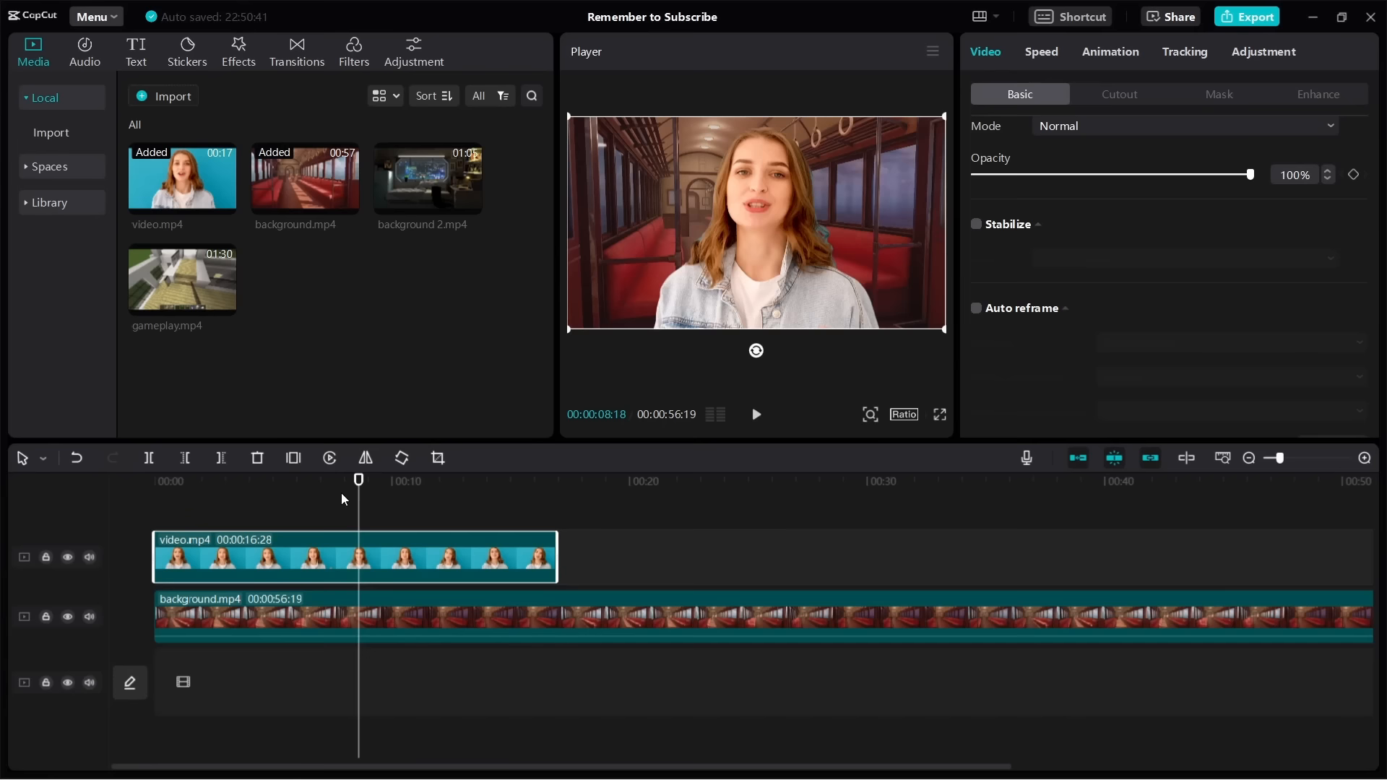
click(344, 499)
click(755, 414)
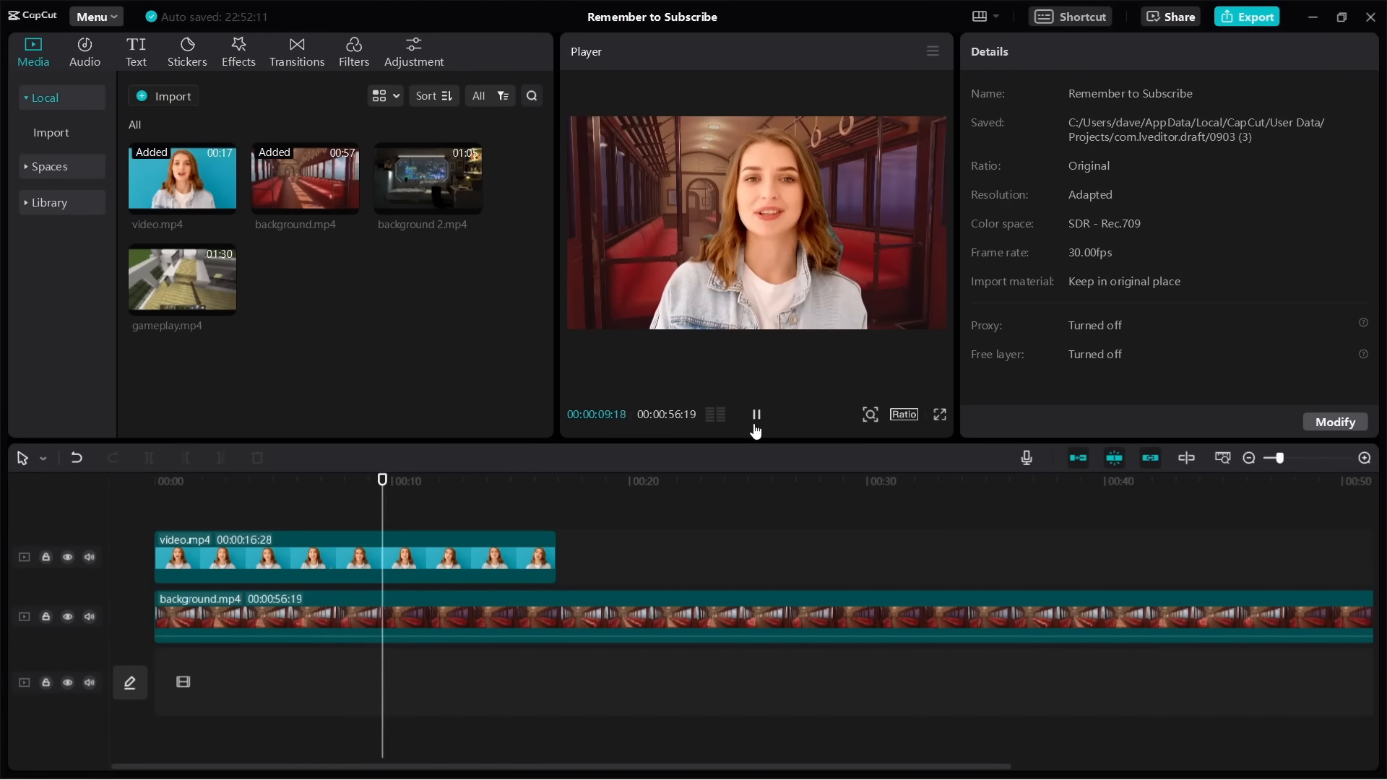
click(755, 425)
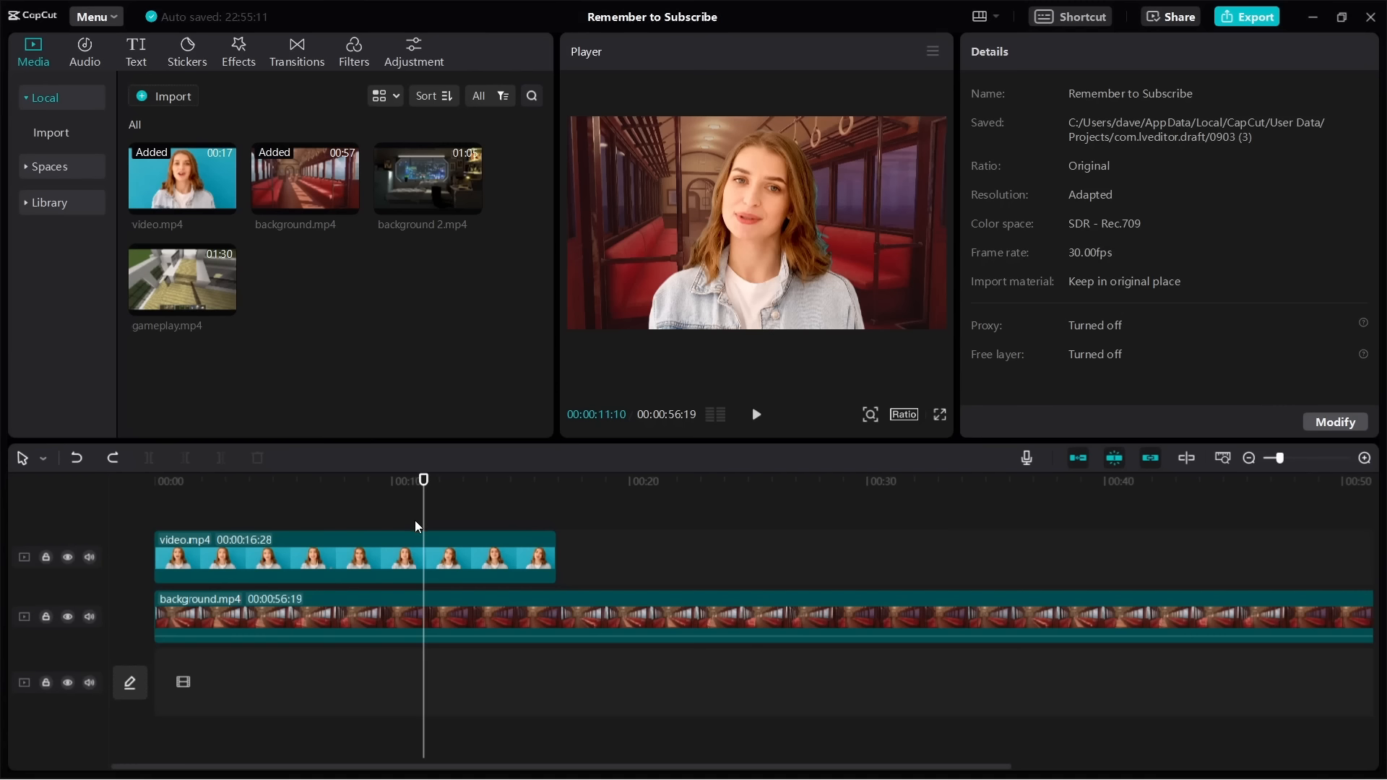
Scale the woman's clip down to slightly below 80% and place her in the lower-right corner of the picture
click(239, 557)
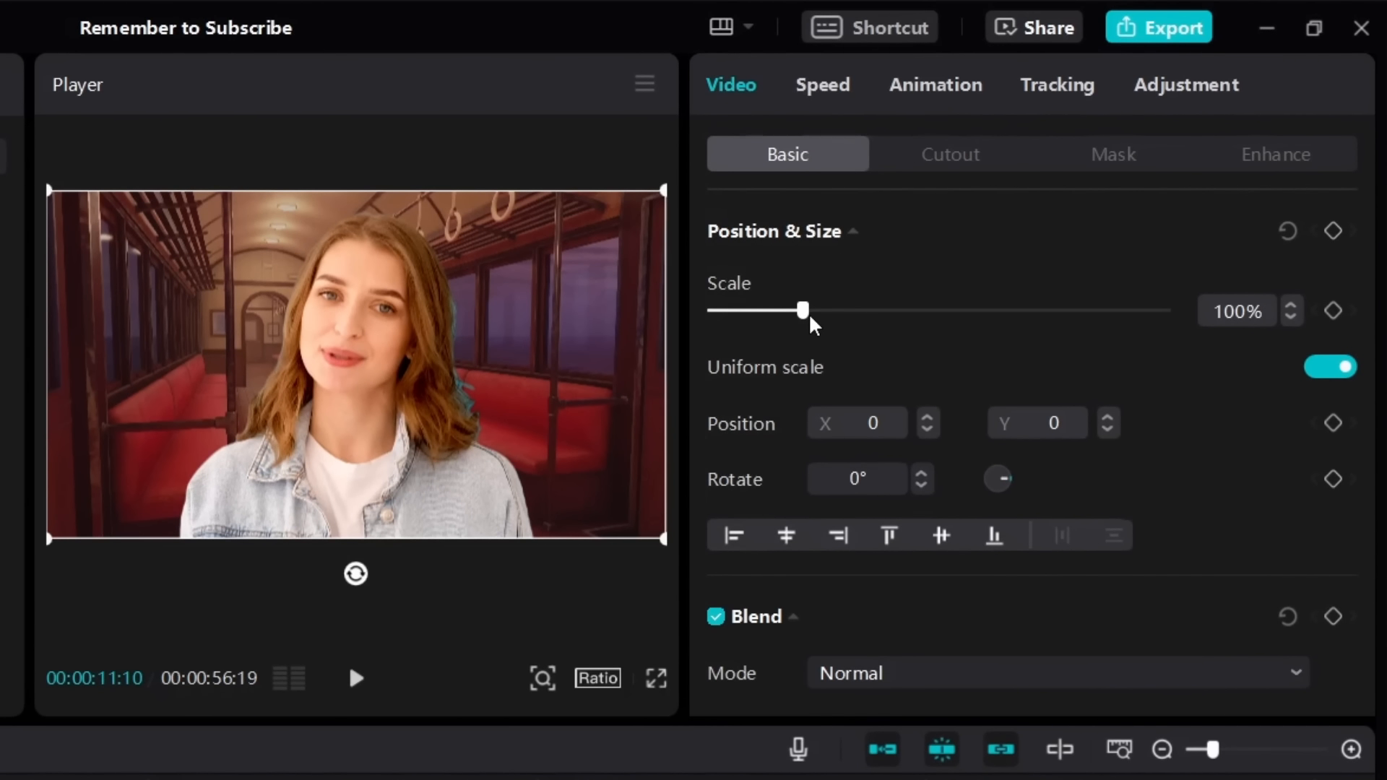
mouse_move(805, 315)
mouse_down()
mouse_move(753, 316)
mouse_move(786, 316)
mouse_up()
drag(431, 344, 592, 383)
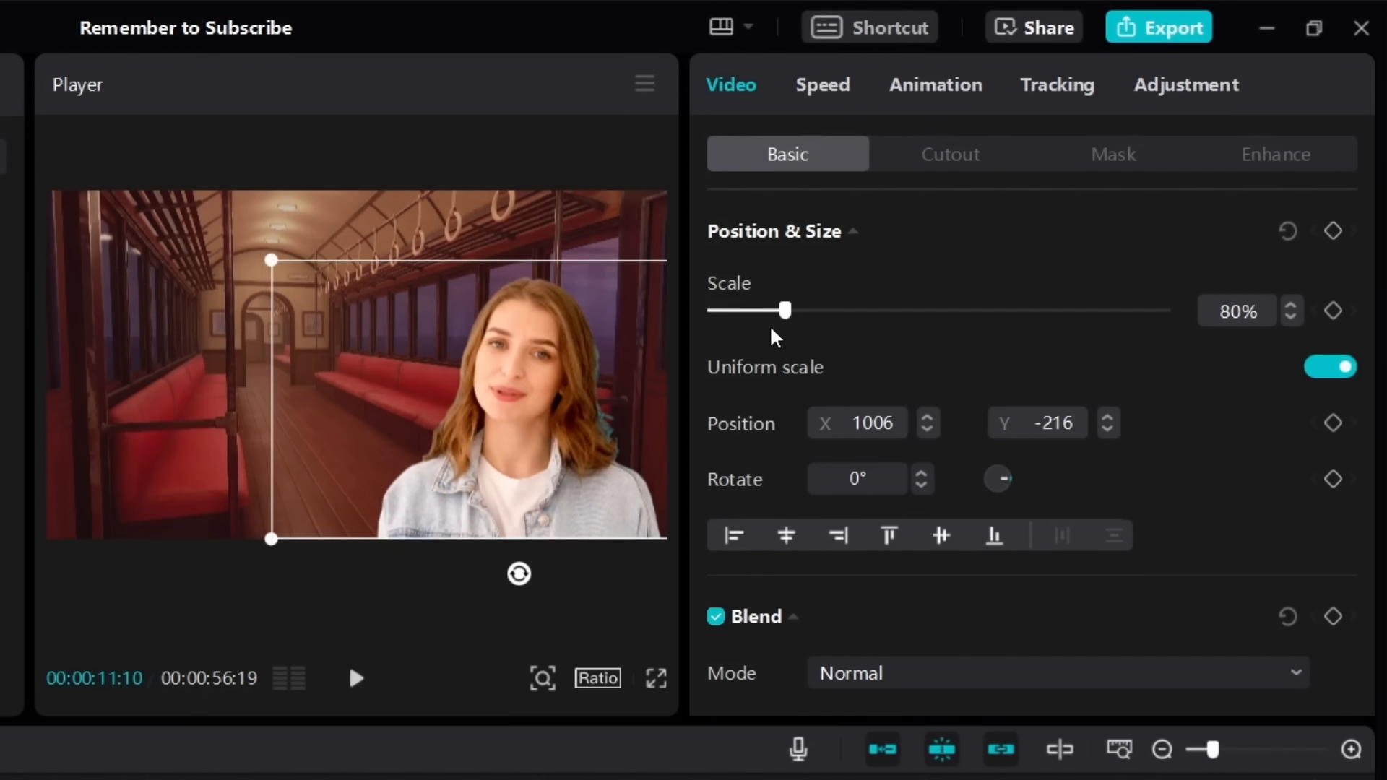
drag(783, 313, 781, 318)
drag(629, 381, 663, 405)
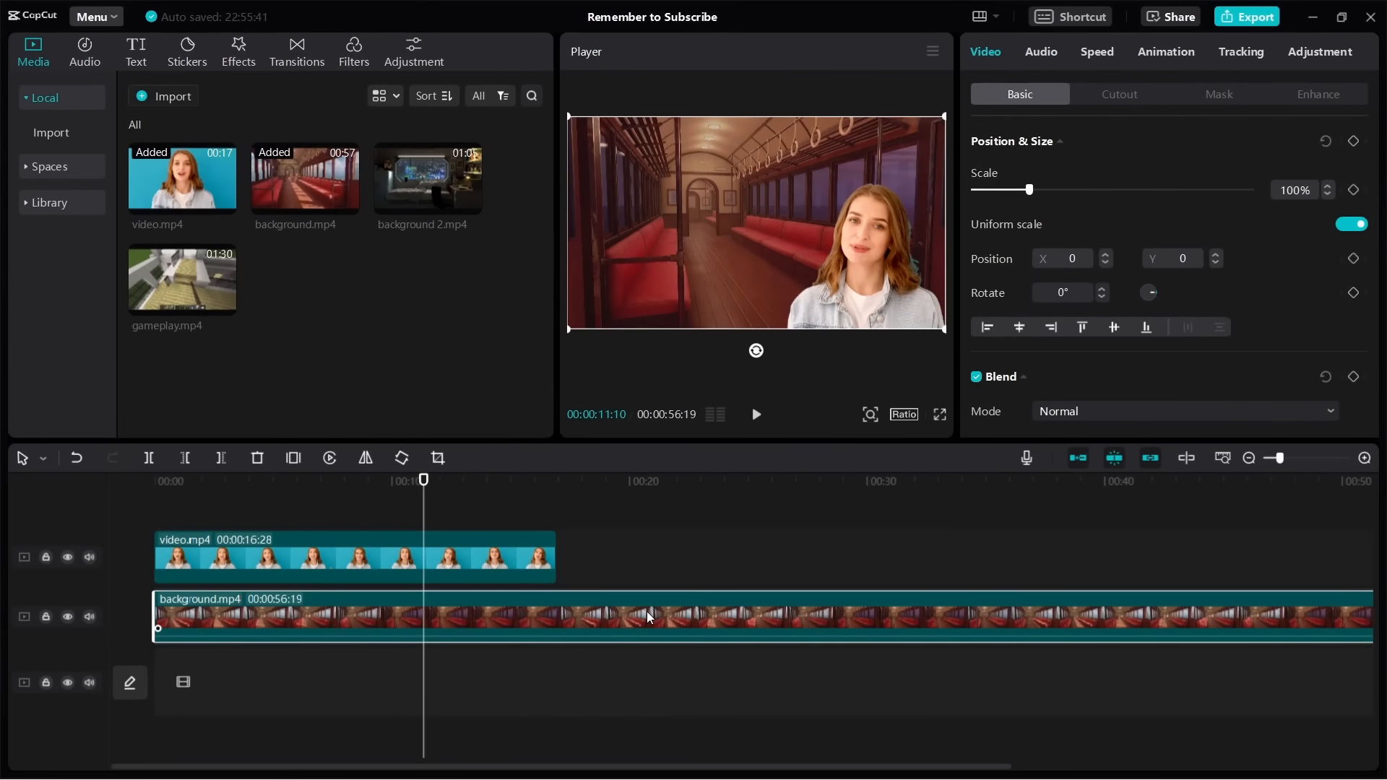
Delete background.mp4 from the timeline and add gameplay.mp4 to the main track beneath video.mp4
right_click(372, 777)
click(604, 396)
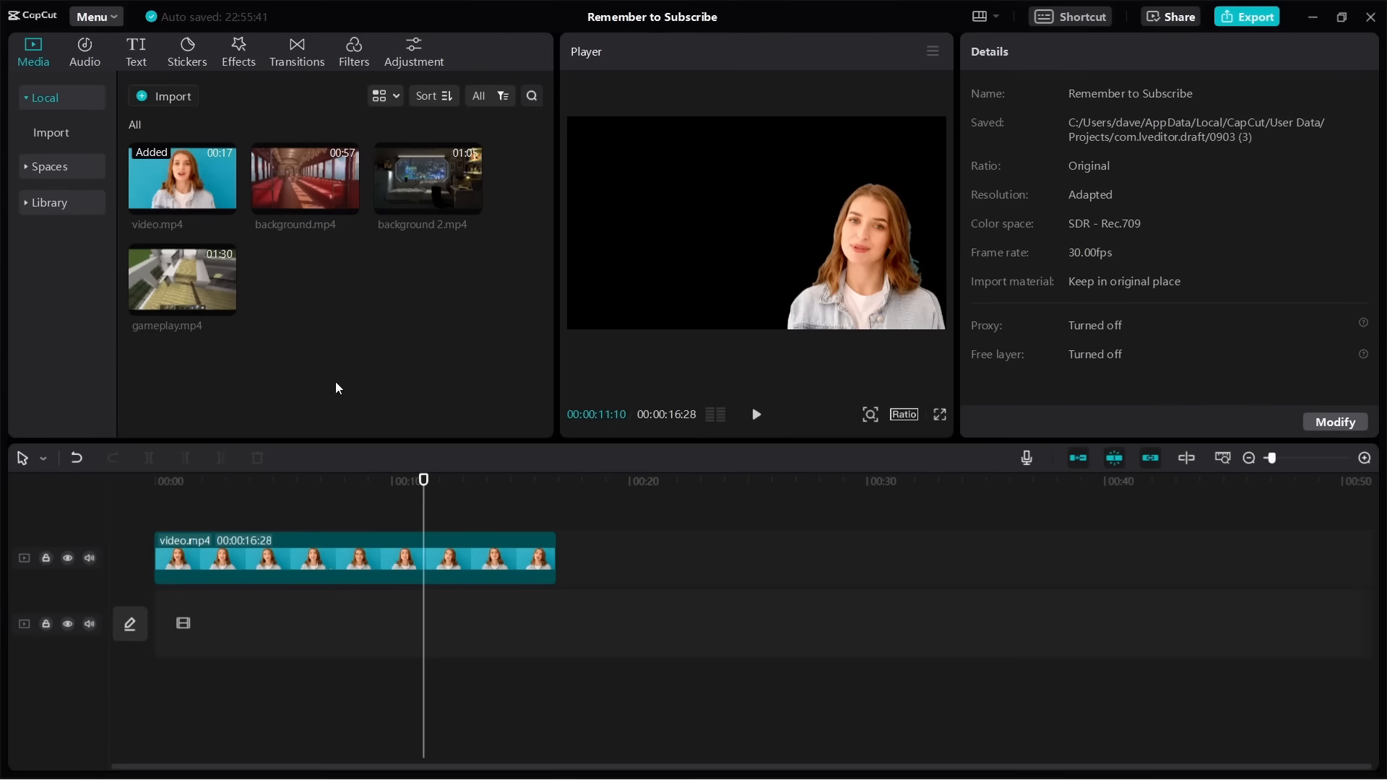
drag(193, 298, 310, 630)
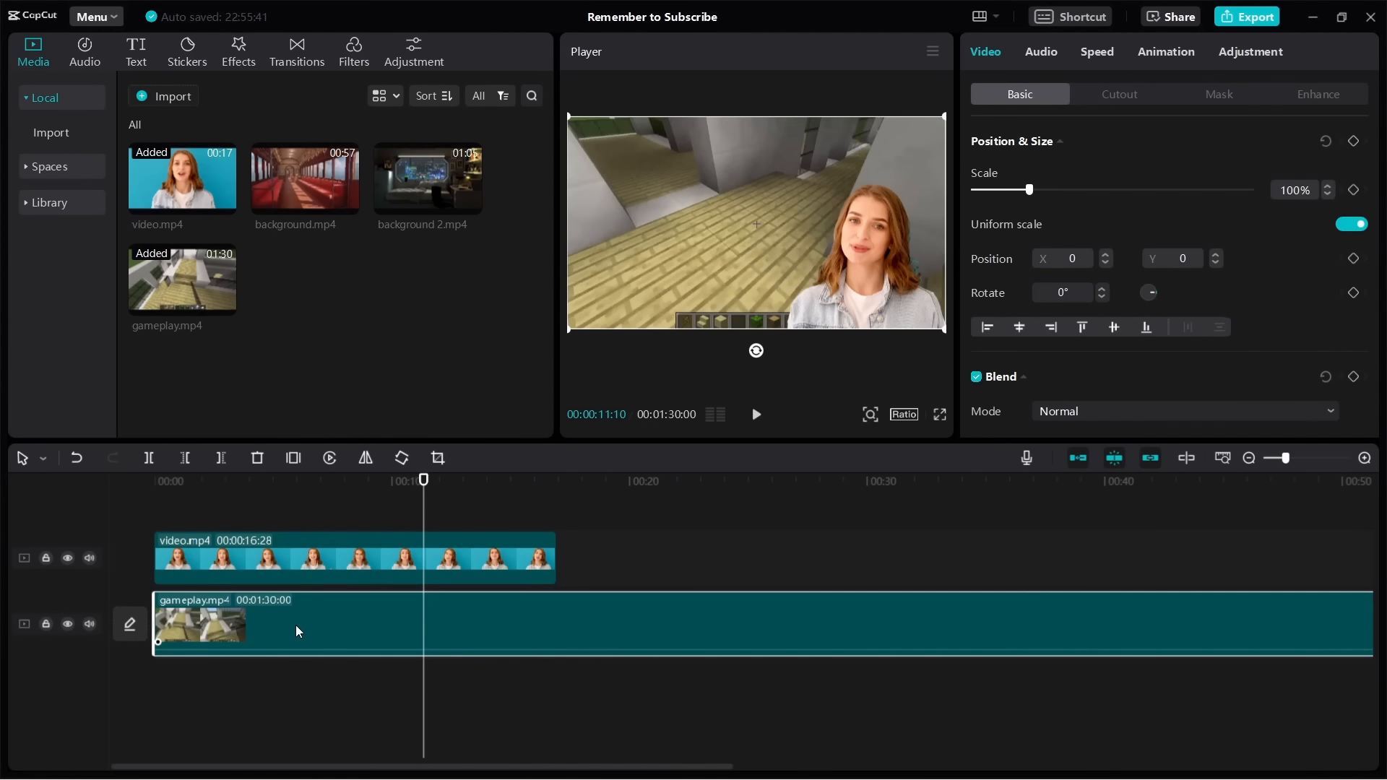
Play the gameplay composite from 00:00:02:20, then preview background.mp4 and background 2.mp4 from the media
click(218, 489)
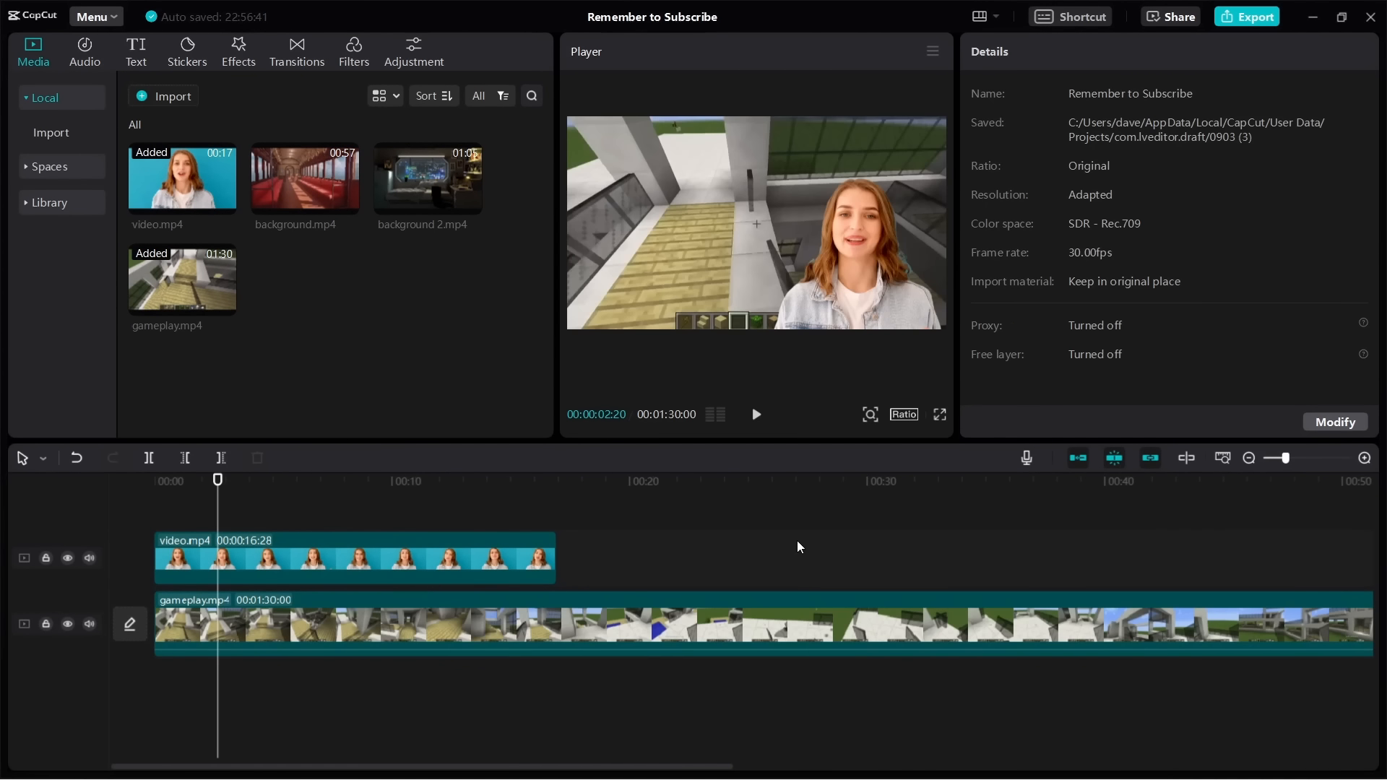
key(space)
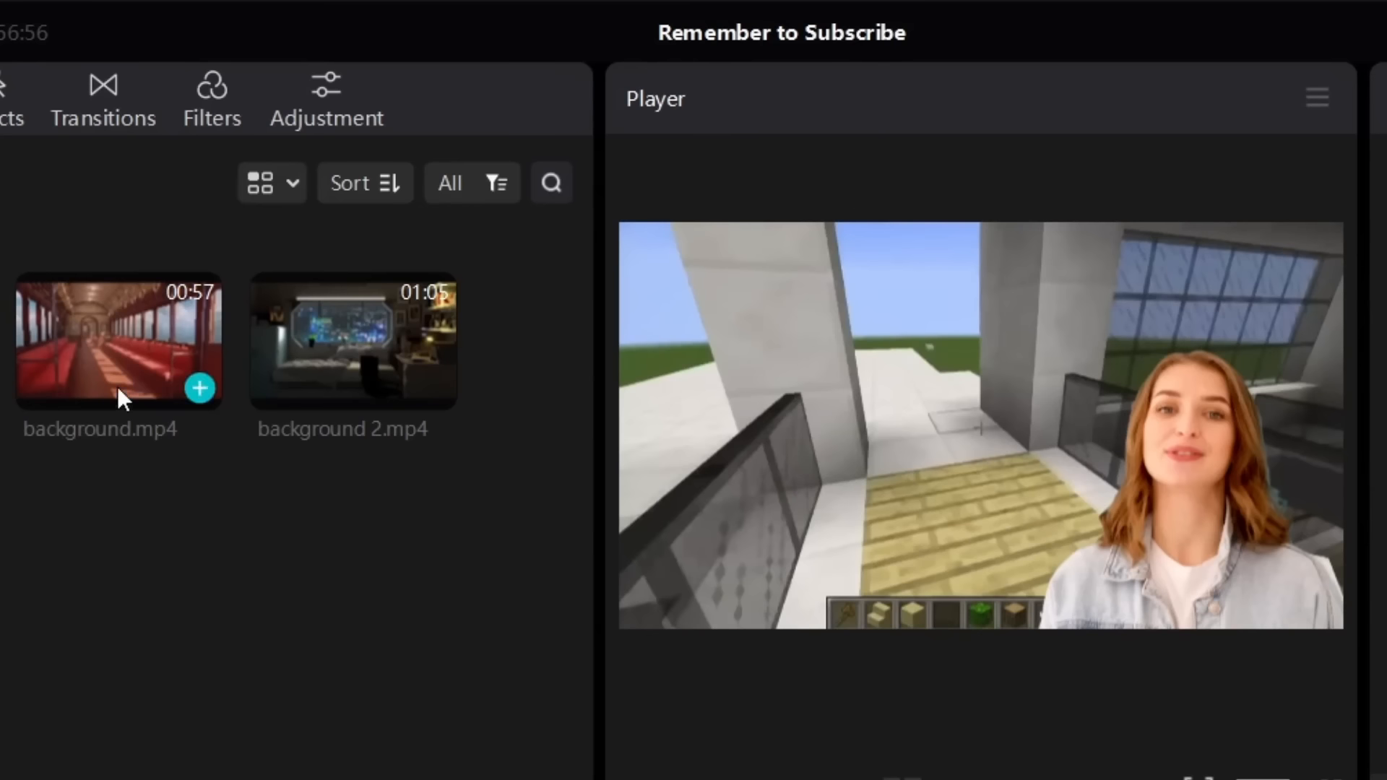
click(119, 390)
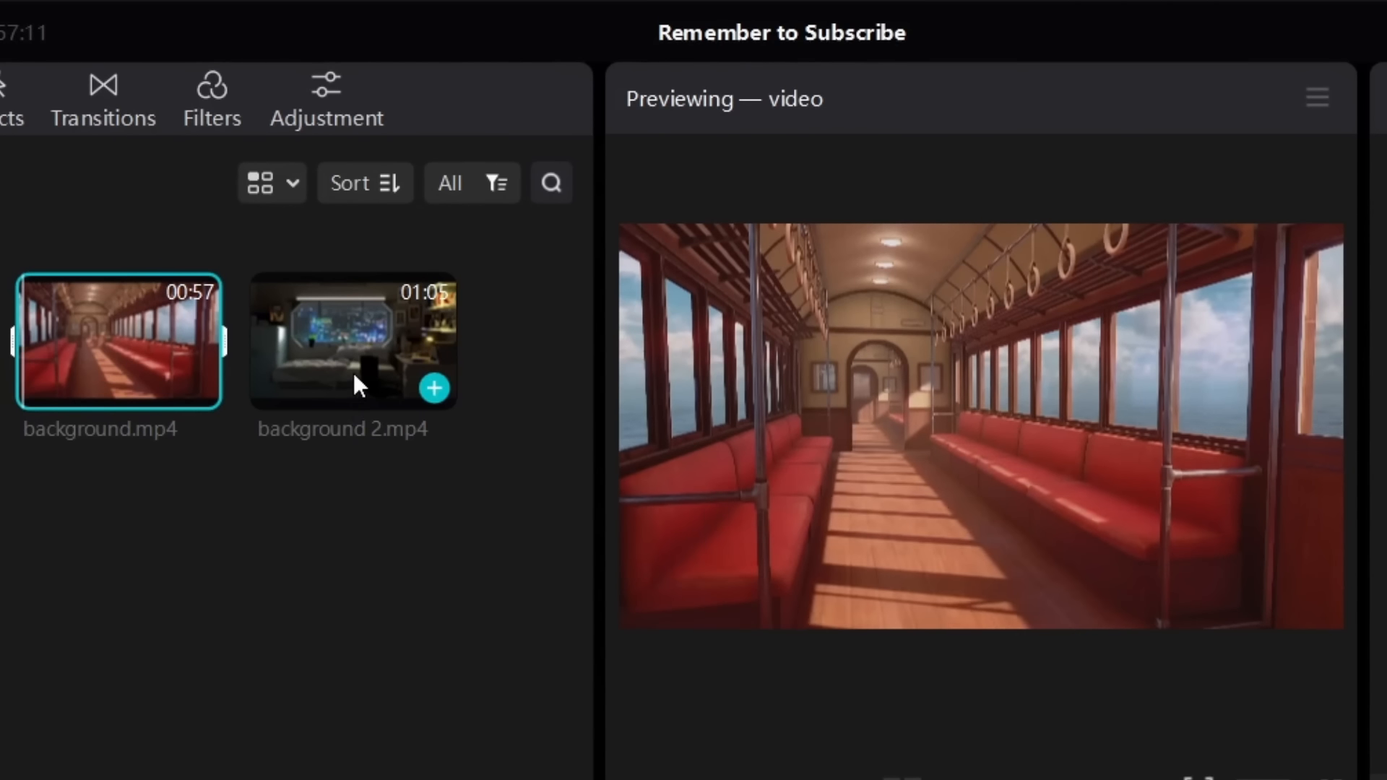
click(353, 373)
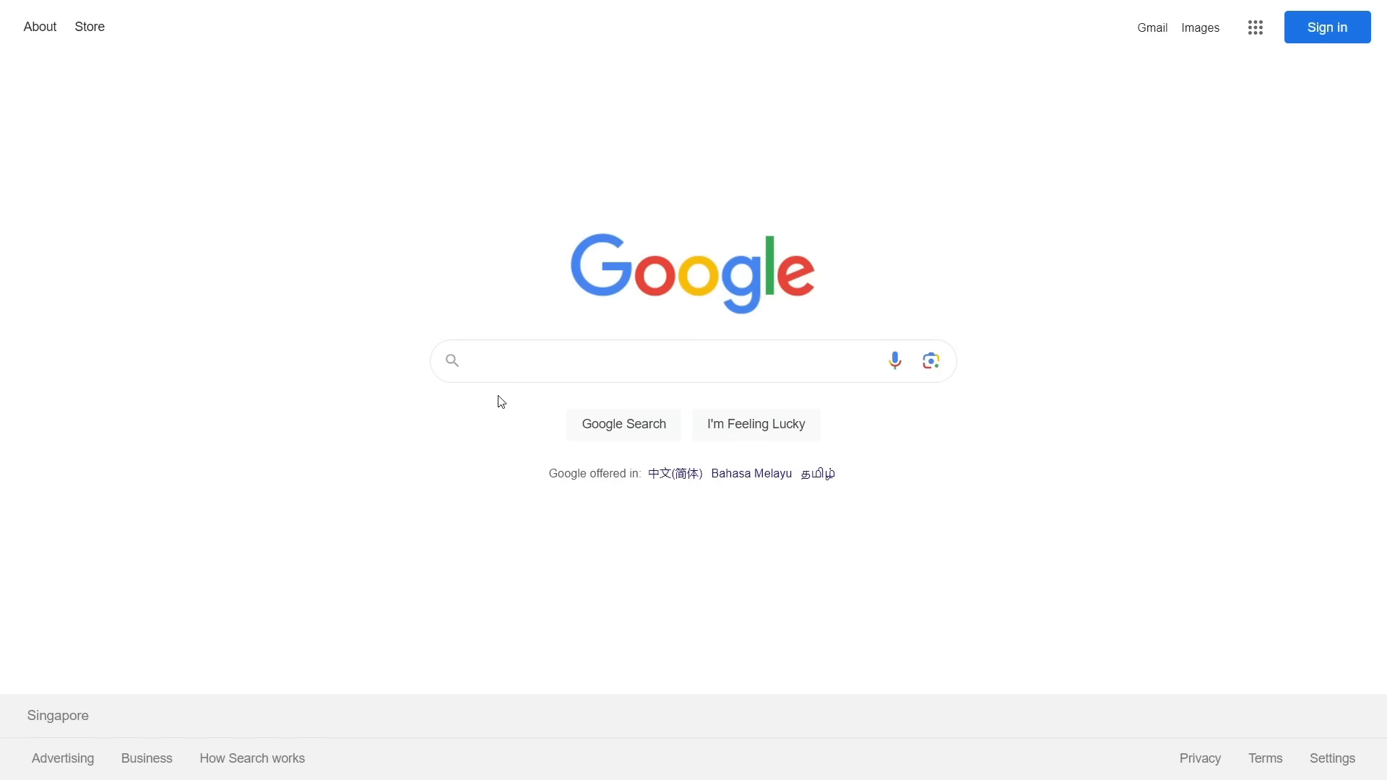
Switch to Google in the browser, search for "live wallpaper computer" and open the MoeWalls Anime Live Wallpapers result
click(510, 365)
text(live wal)
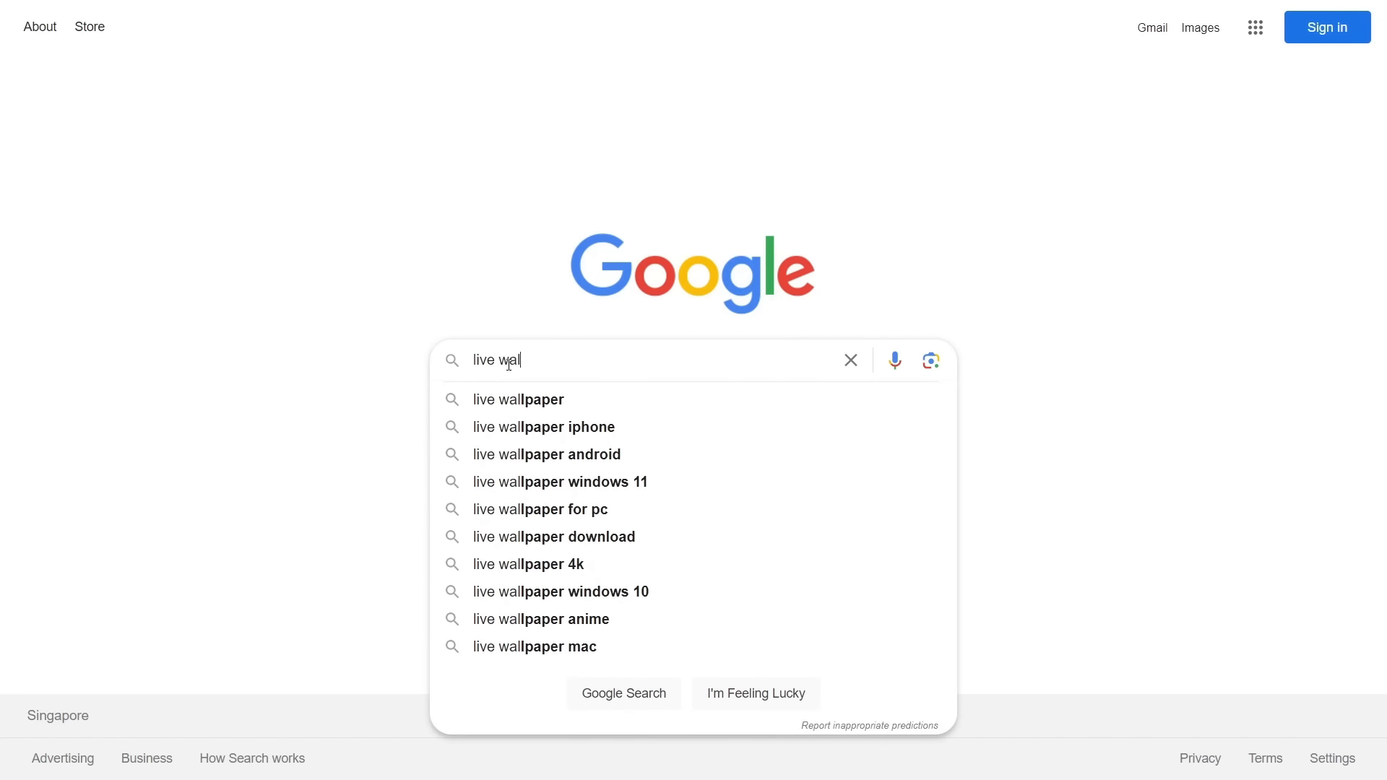
text(lpaper computer)
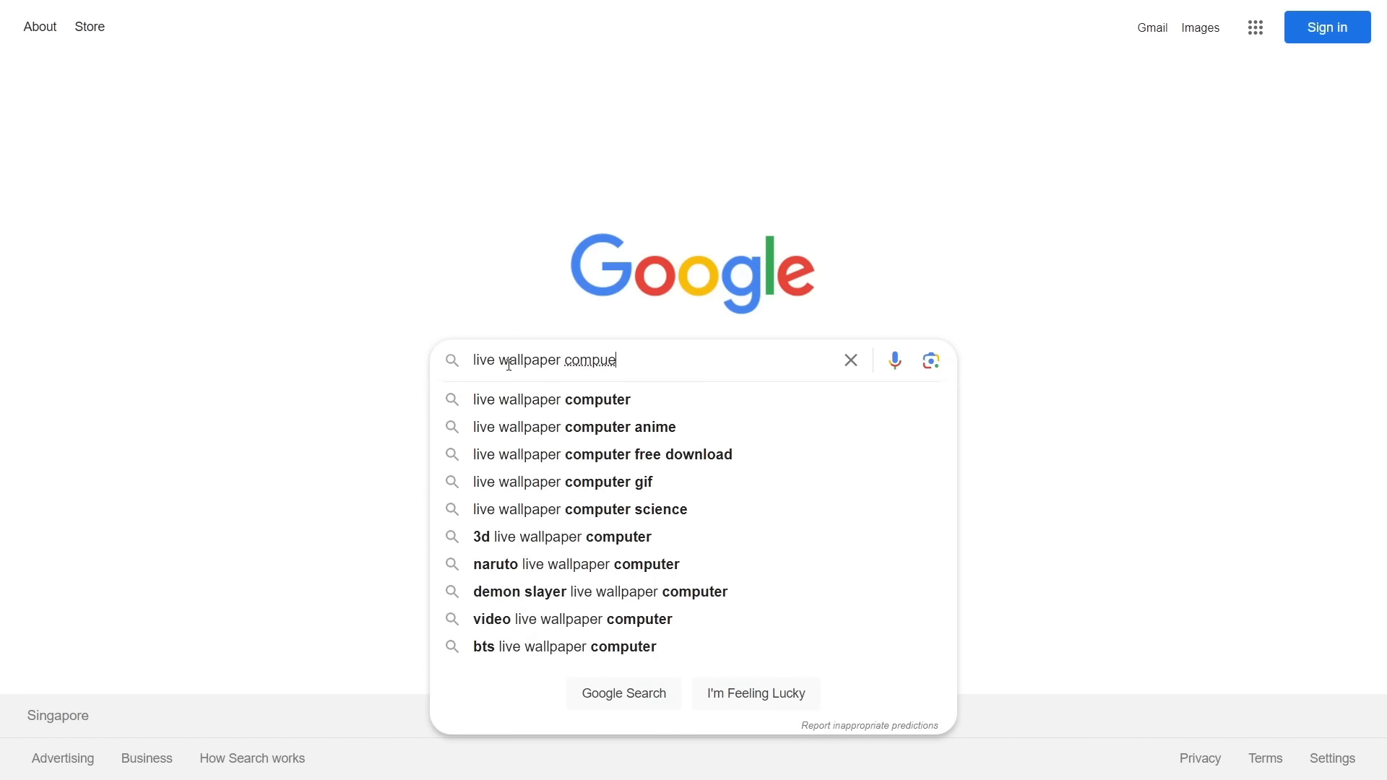
key(Return)
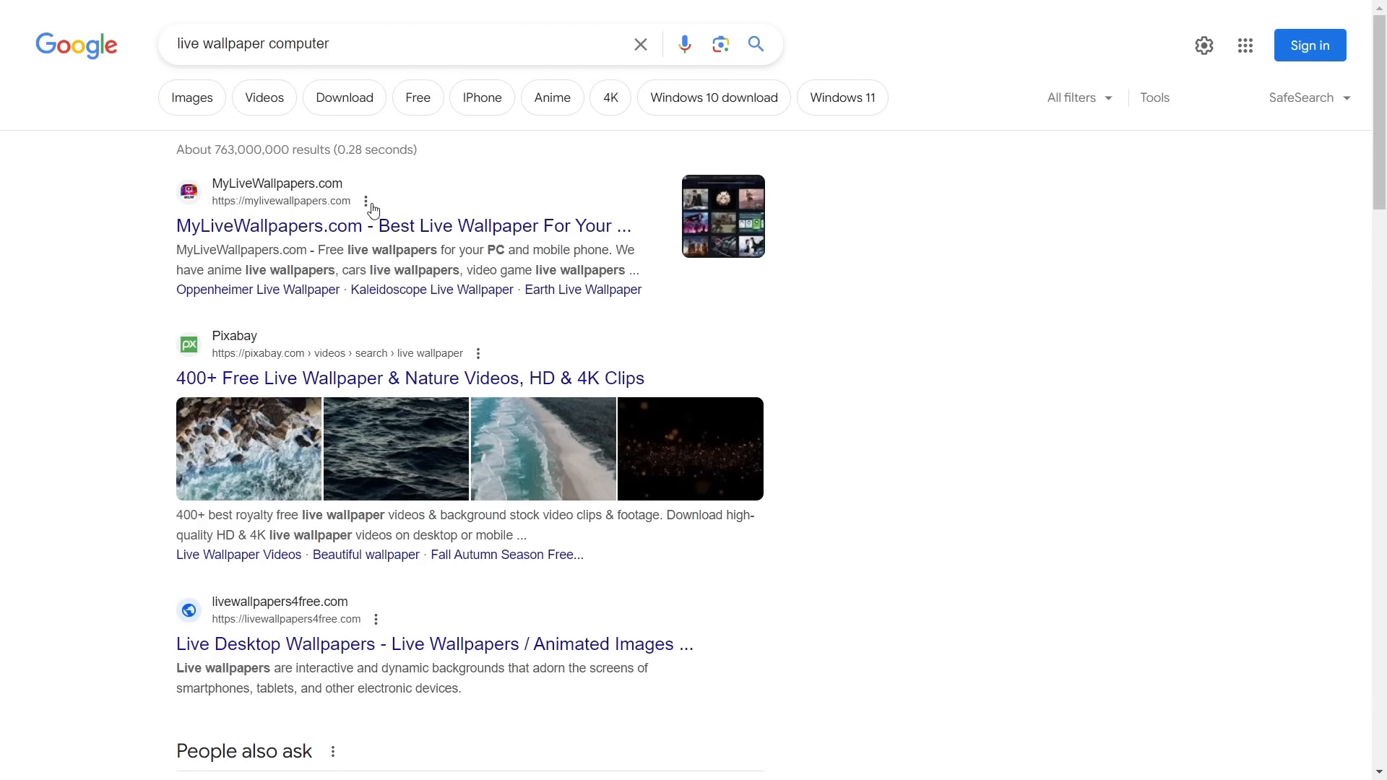
scroll(1109, 474, down, 20)
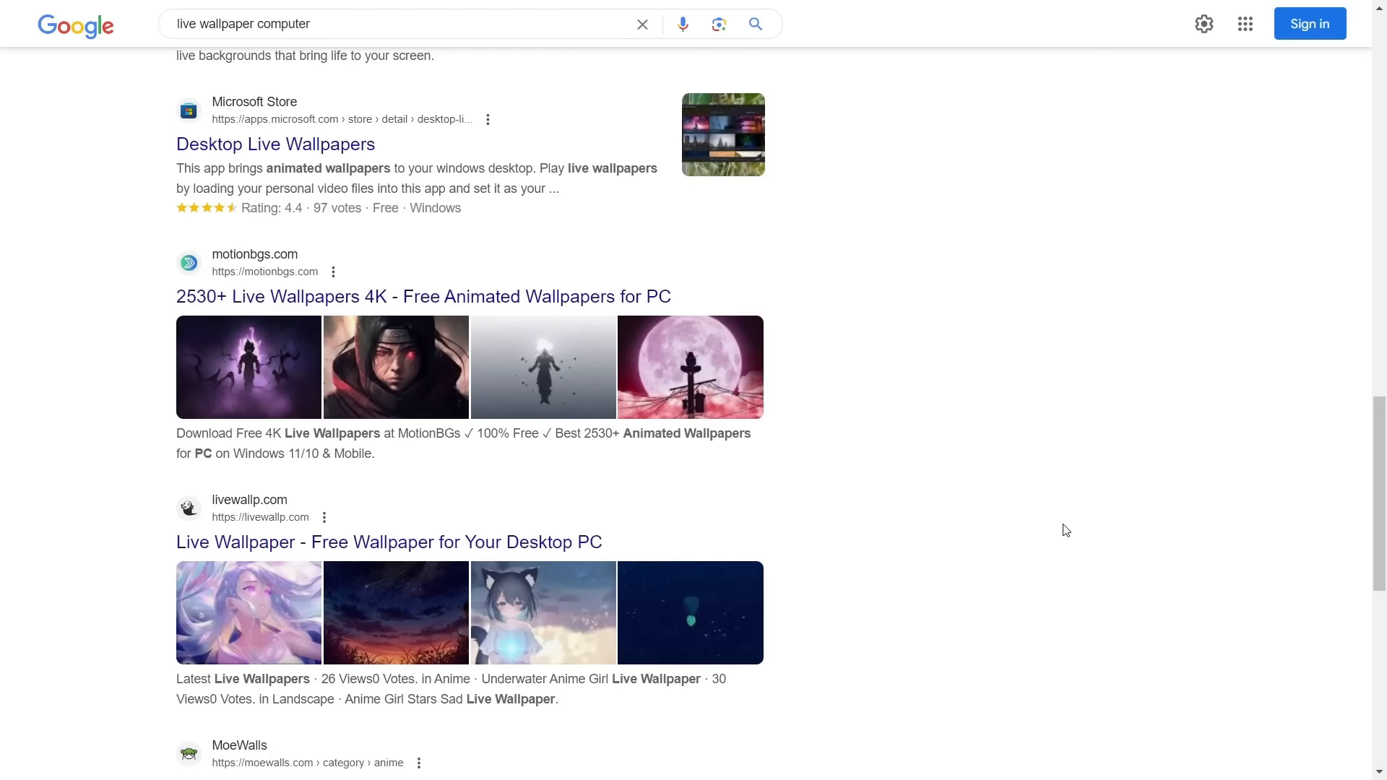
scroll(1065, 531, down, 6)
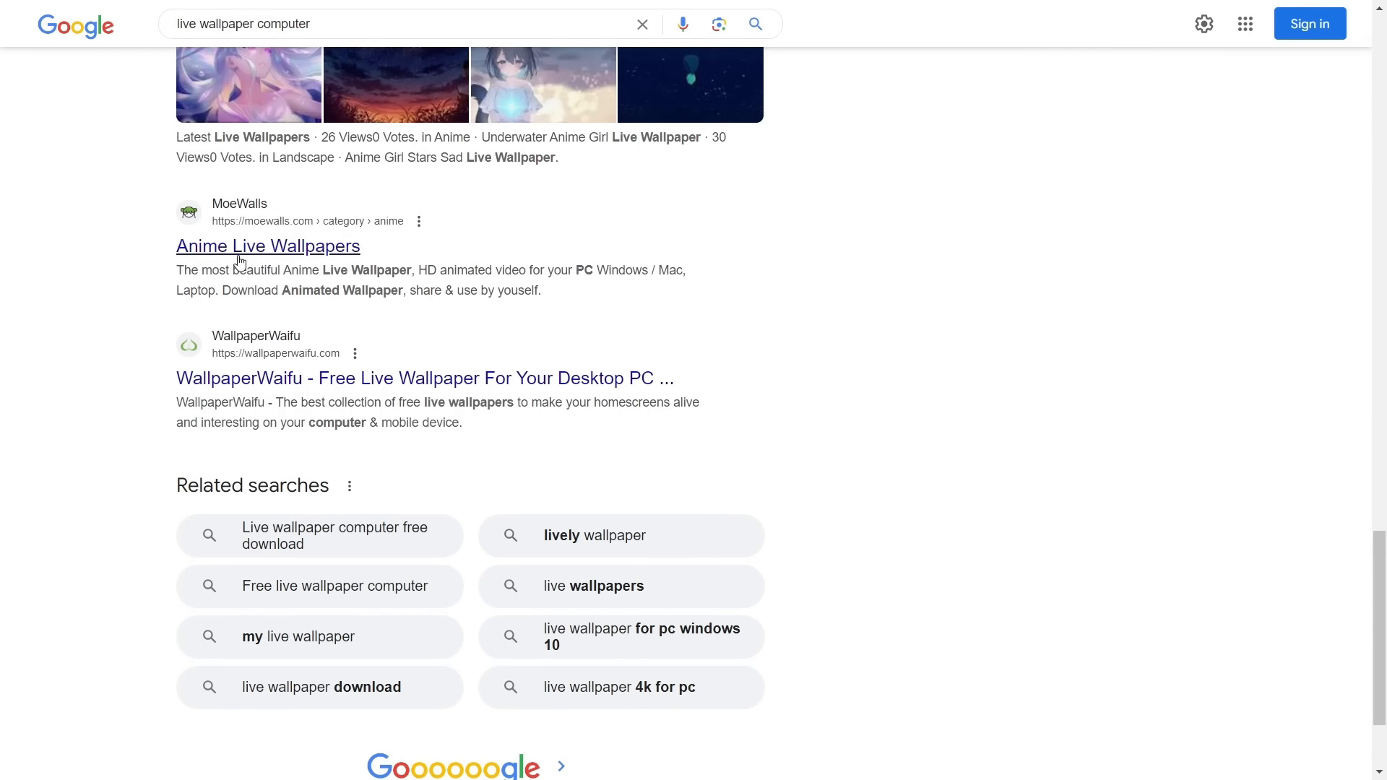
click(217, 251)
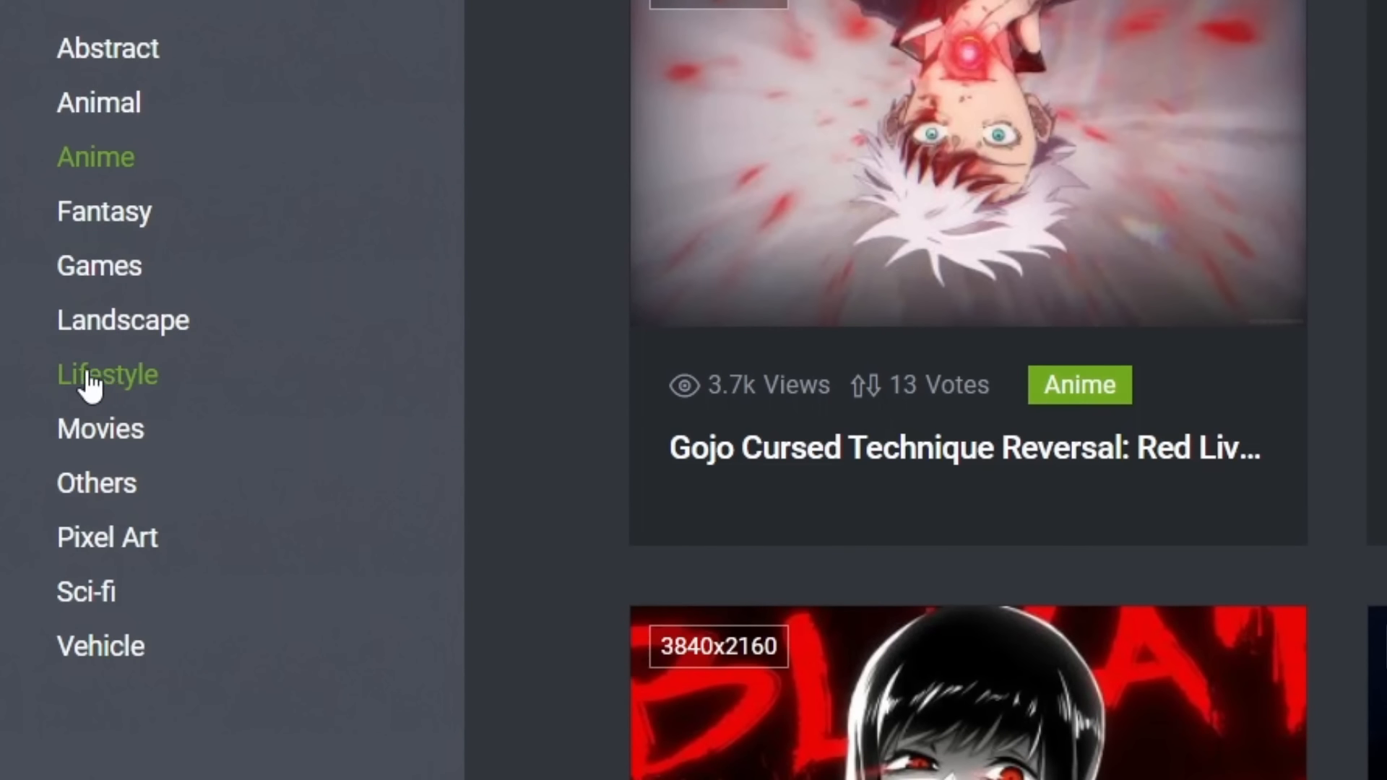
Browse the Lifestyle category on MoeWalls and open the Tokyo City Streets Live Wallpaper page
click(189, 375)
scroll(894, 480, down, 5)
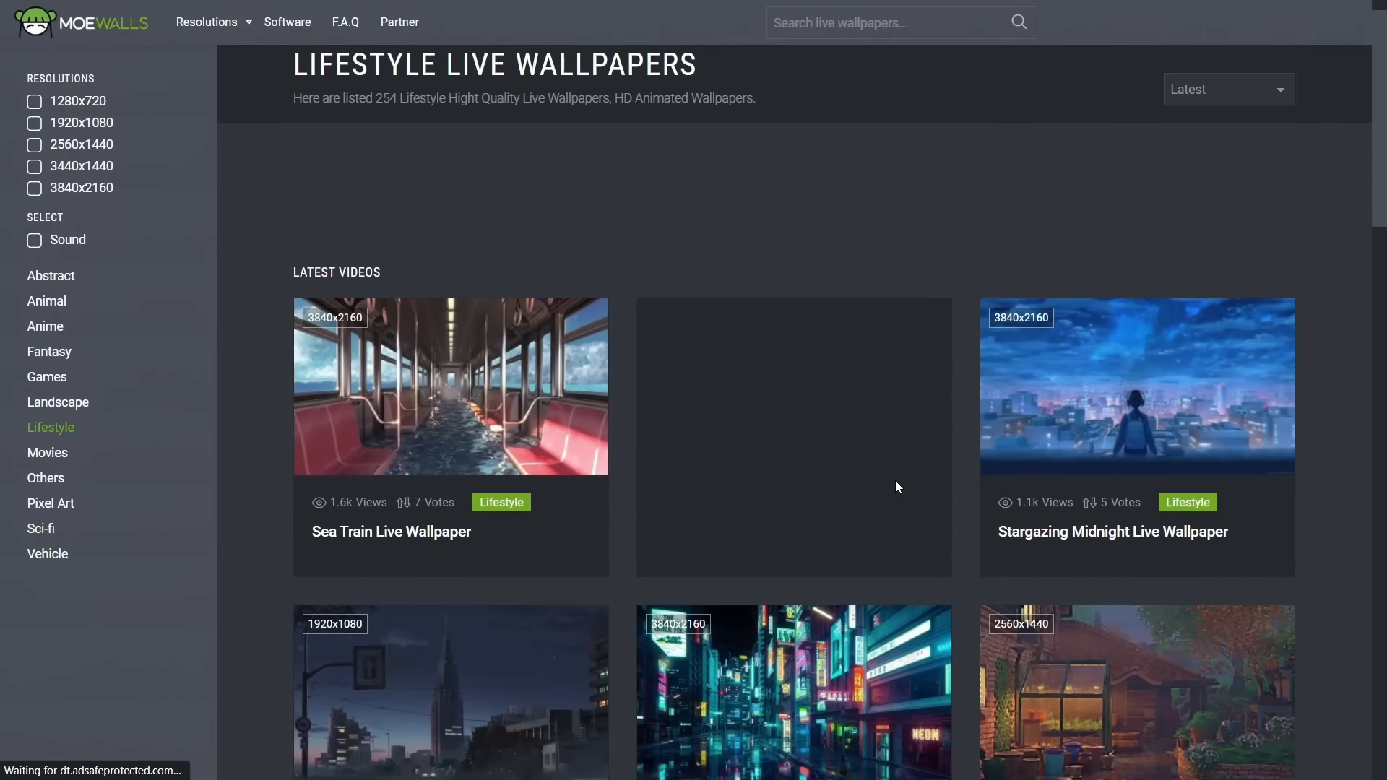
scroll(803, 496, down, 8)
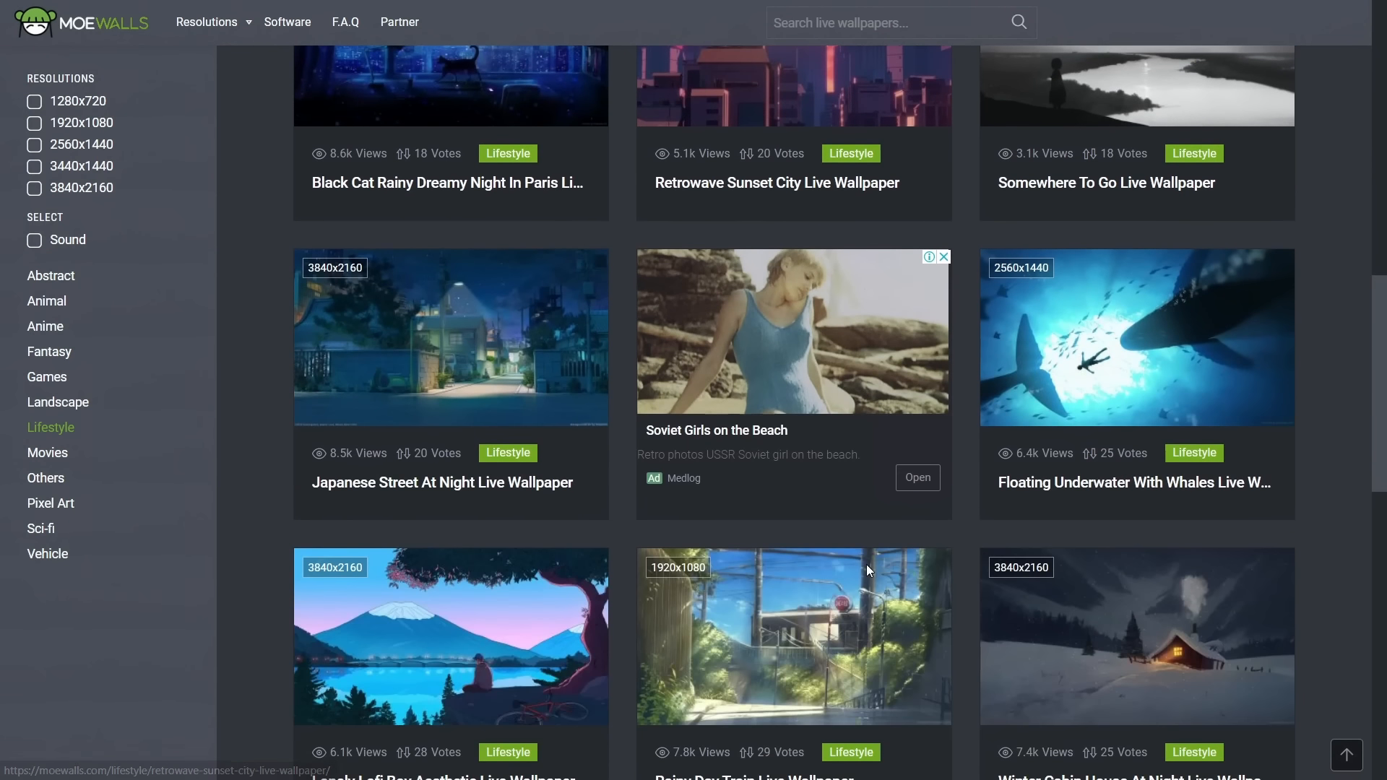
scroll(827, 581, down, 6)
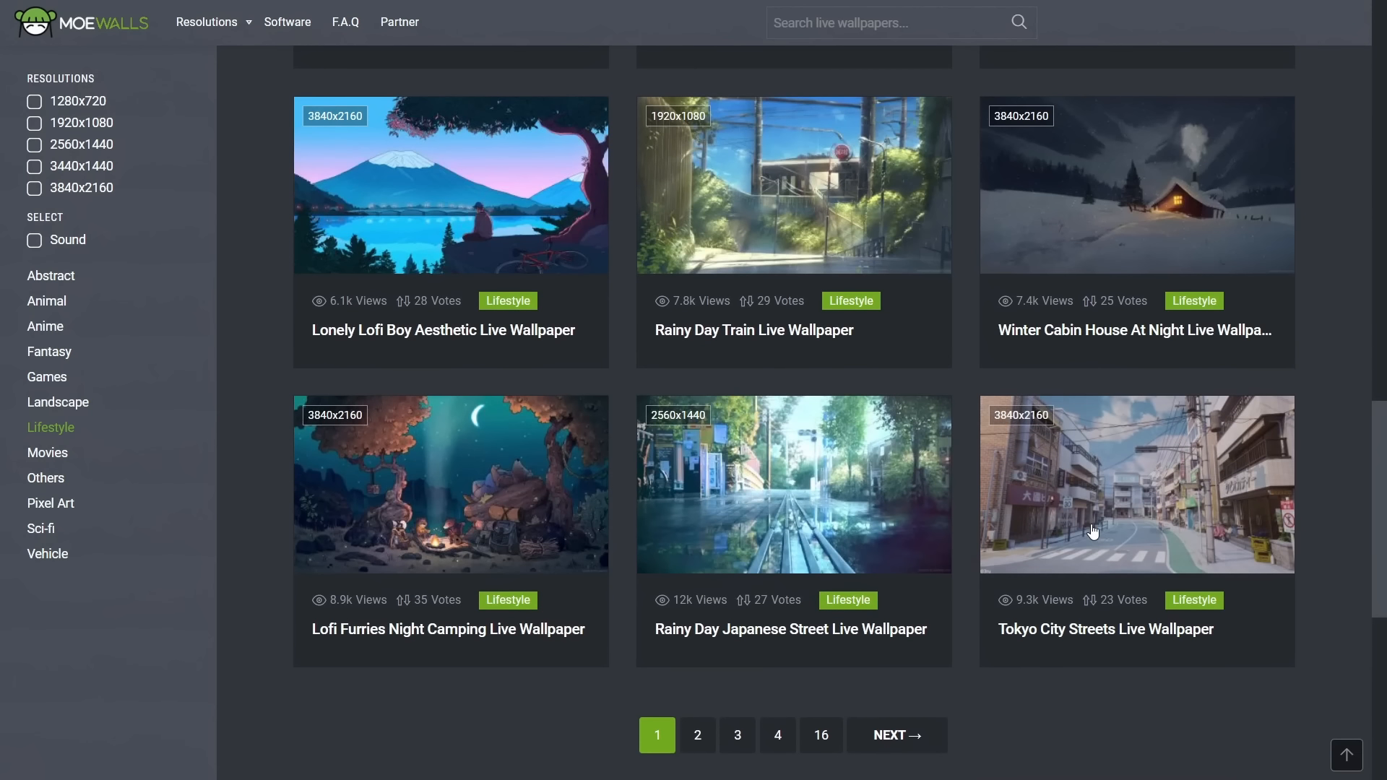
click(1093, 531)
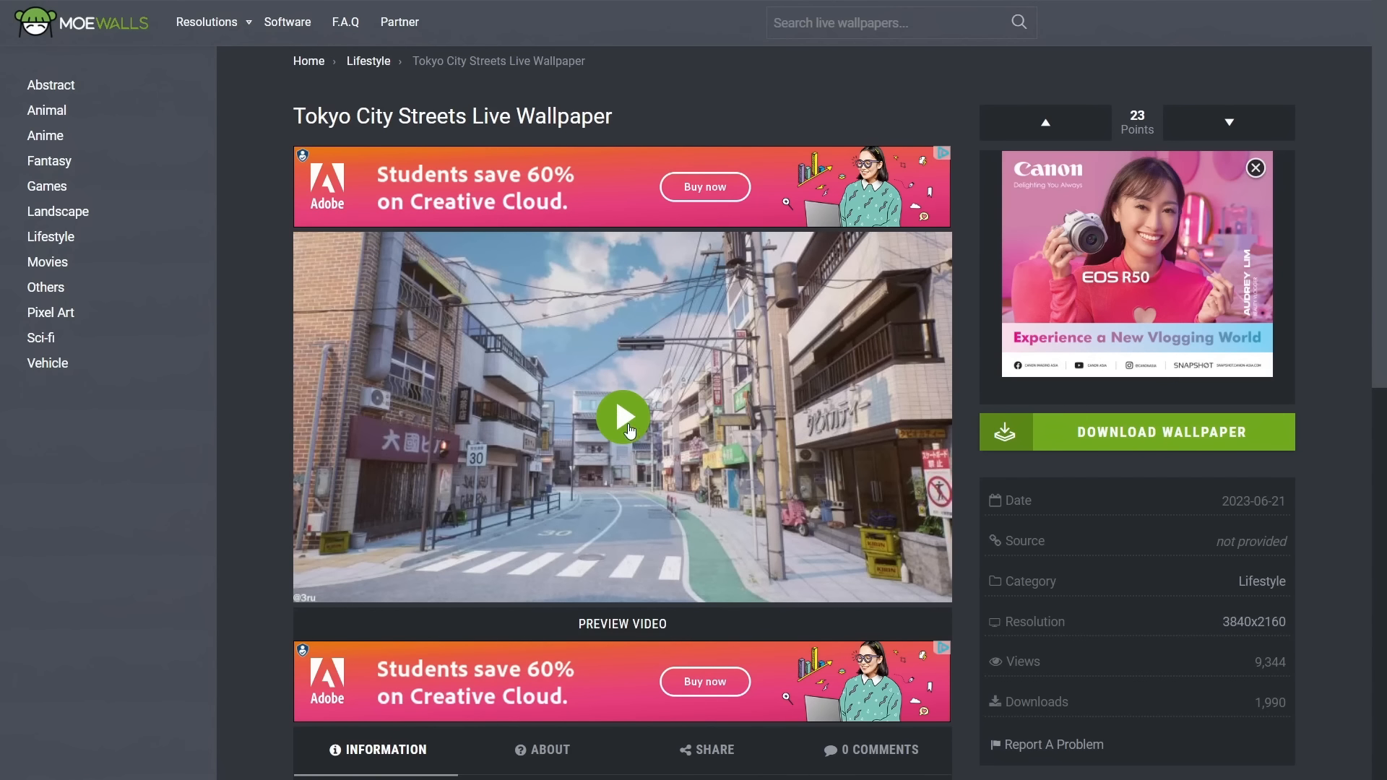
Play the Tokyo City Streets preview video and look over the wallpaper's page
click(627, 428)
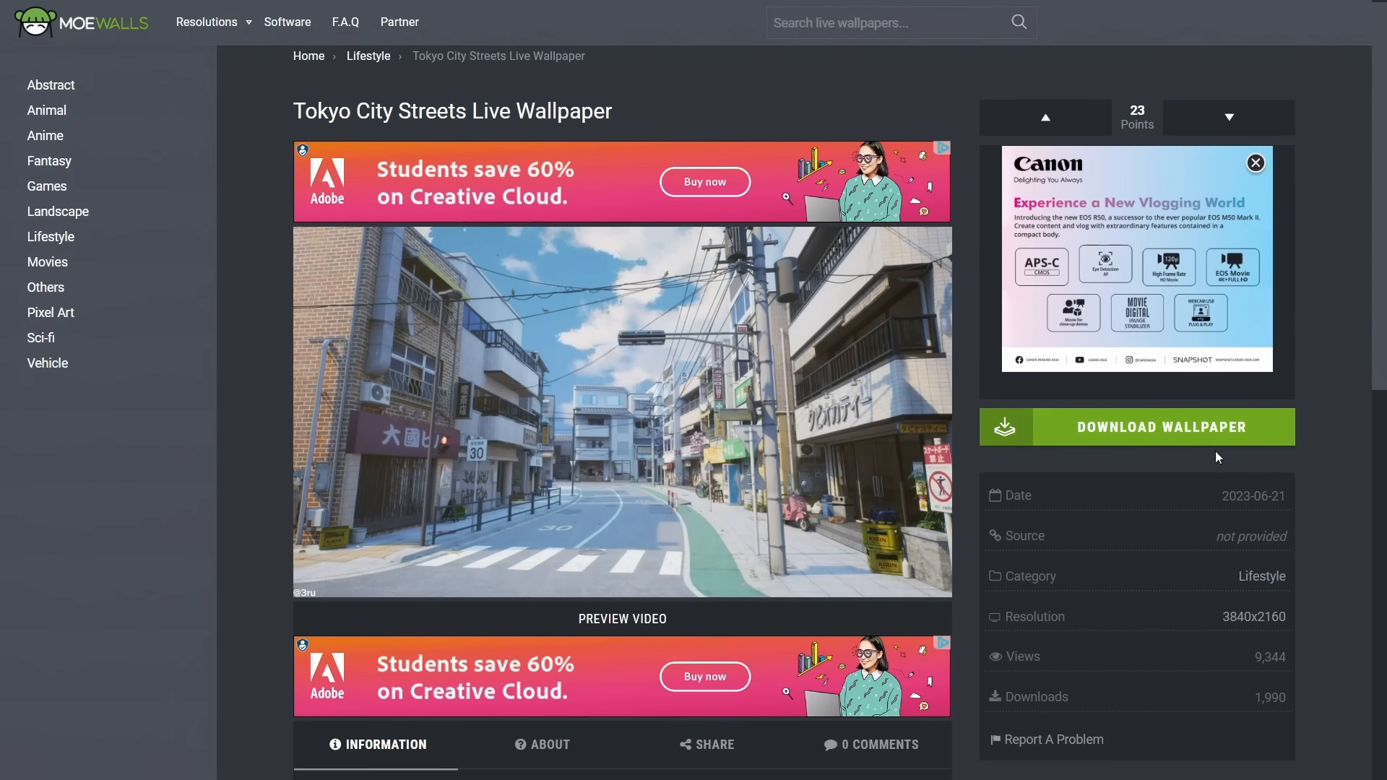
scroll(1215, 451, down, 3)
scroll(1250, 488, up, 3)
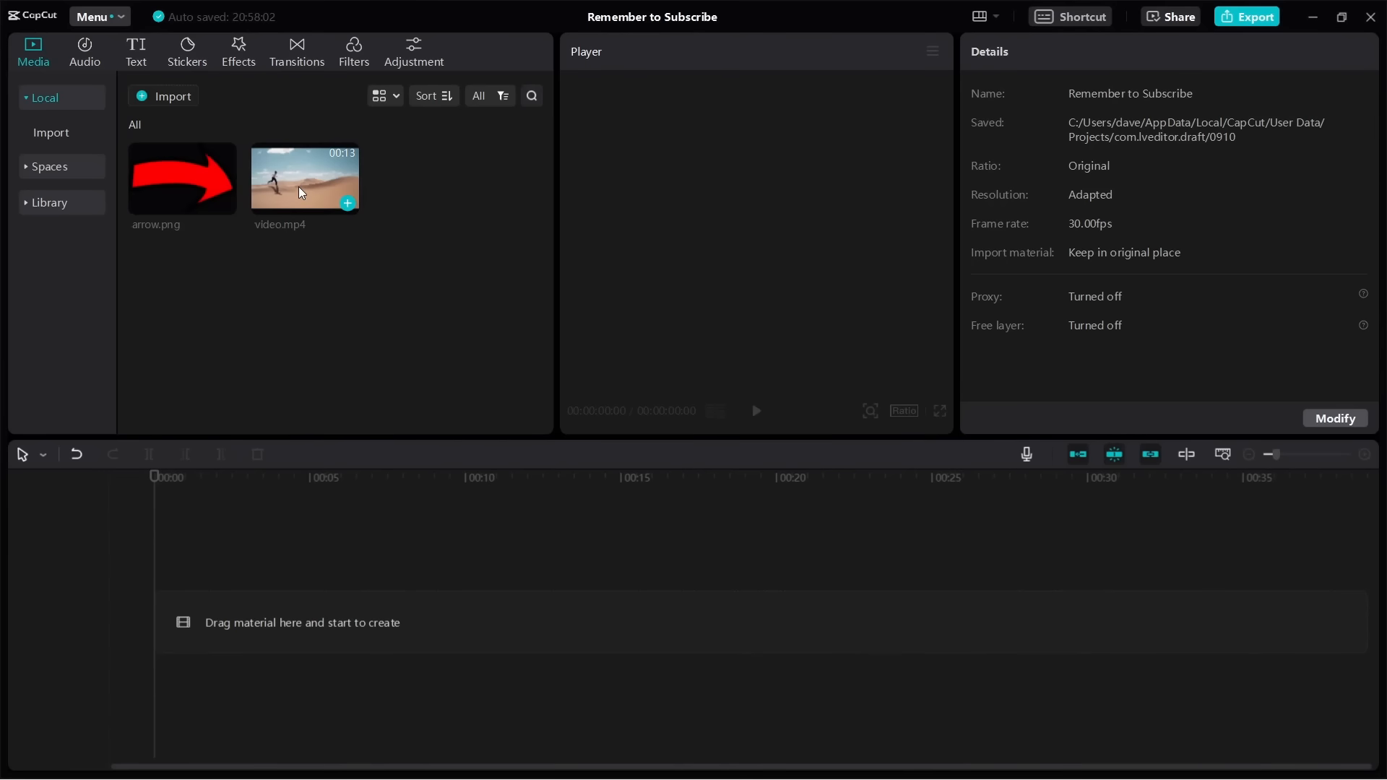
Switch to CapCut and add video.mp4 of the desert runner to the empty timeline
drag(305, 178, 518, 556)
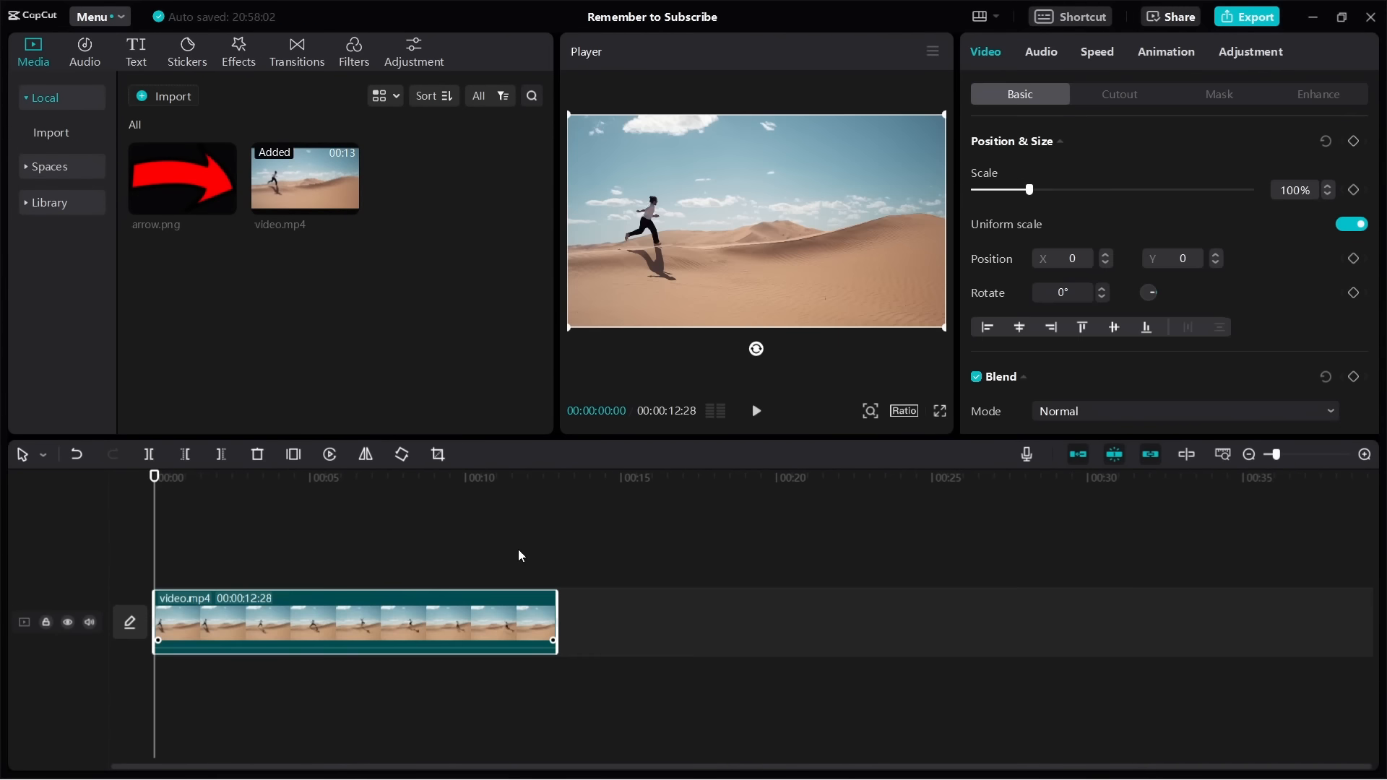
Layer arrow.png on a track above the runner video for the video's full length and scale it down to 40%
key(space)
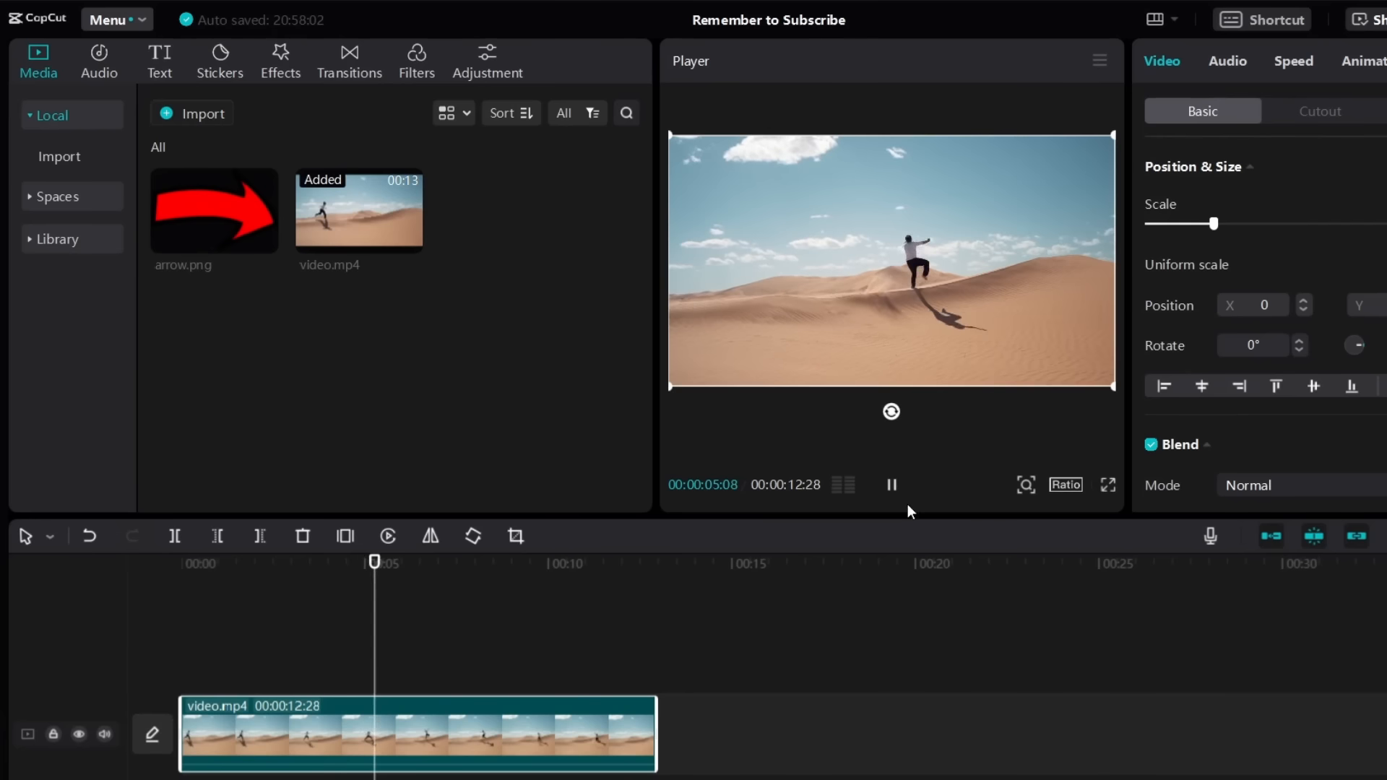
click(161, 625)
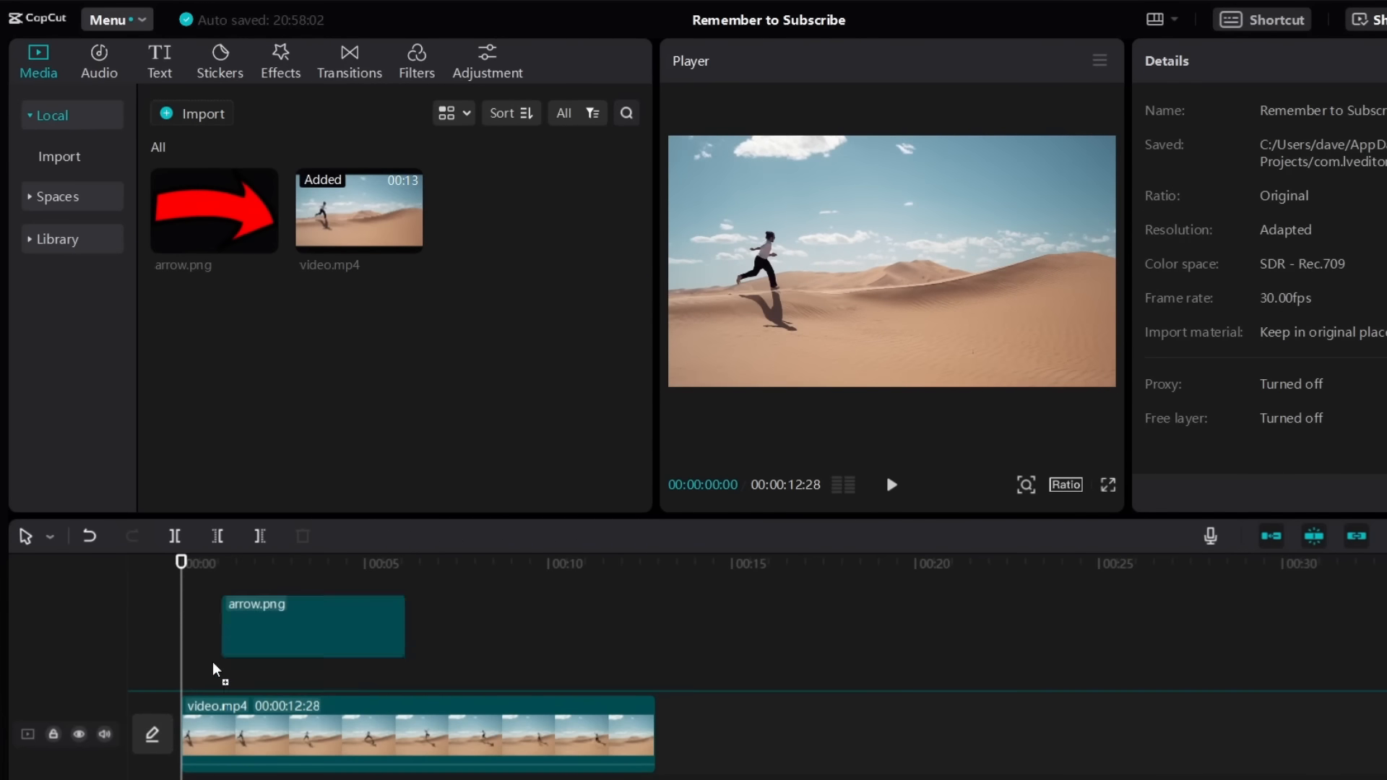
drag(214, 669, 160, 669)
drag(365, 659, 658, 664)
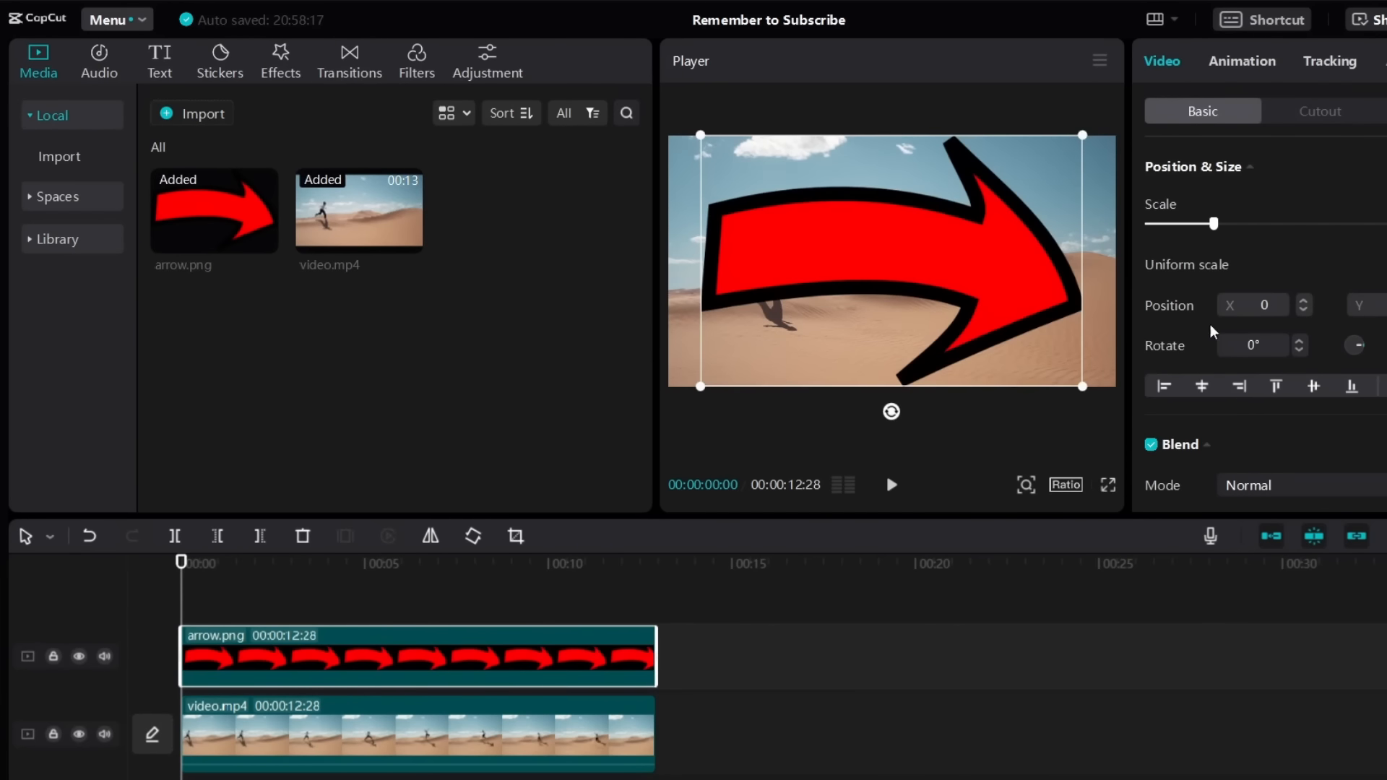
drag(1202, 226, 1174, 225)
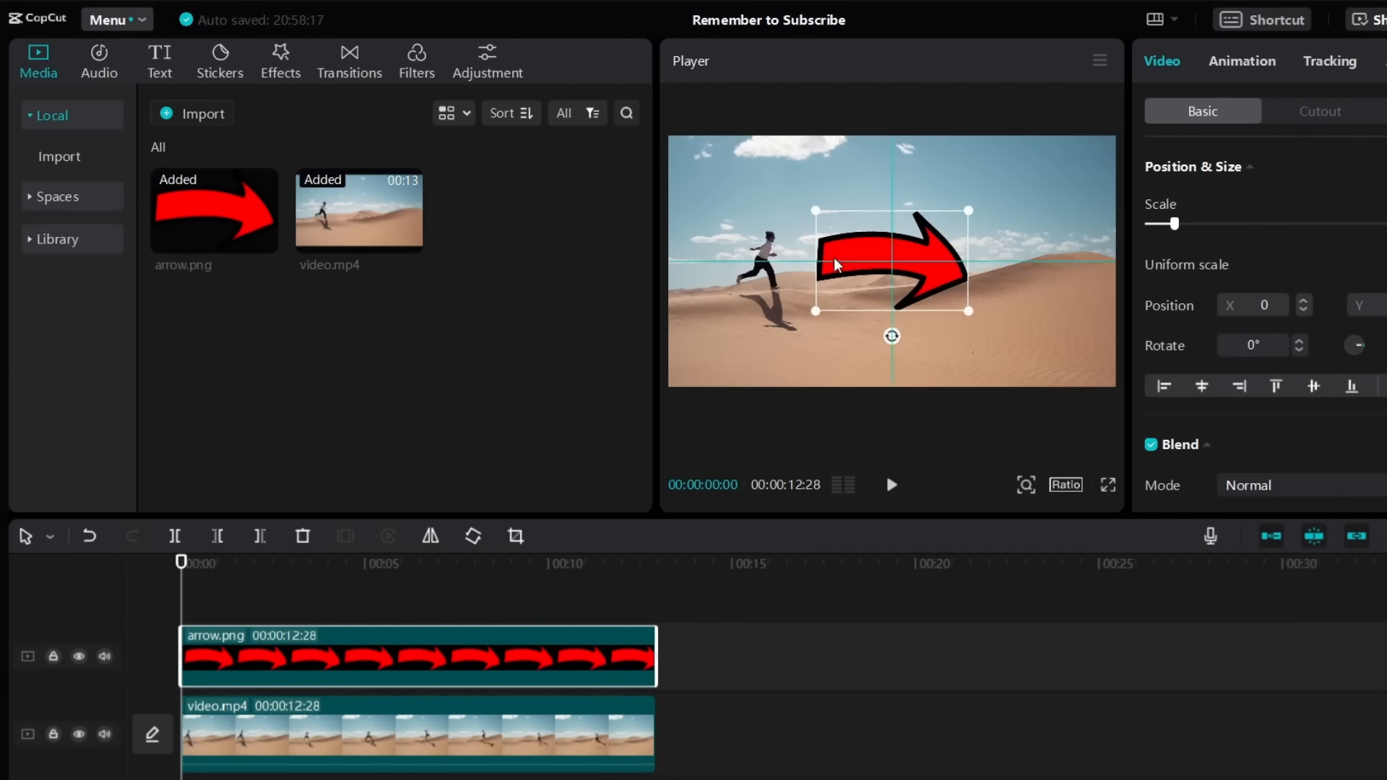
drag(828, 302, 728, 255)
Add a default text clip above the arrow track from the timeline's start and extend it to the video's full length
click(161, 71)
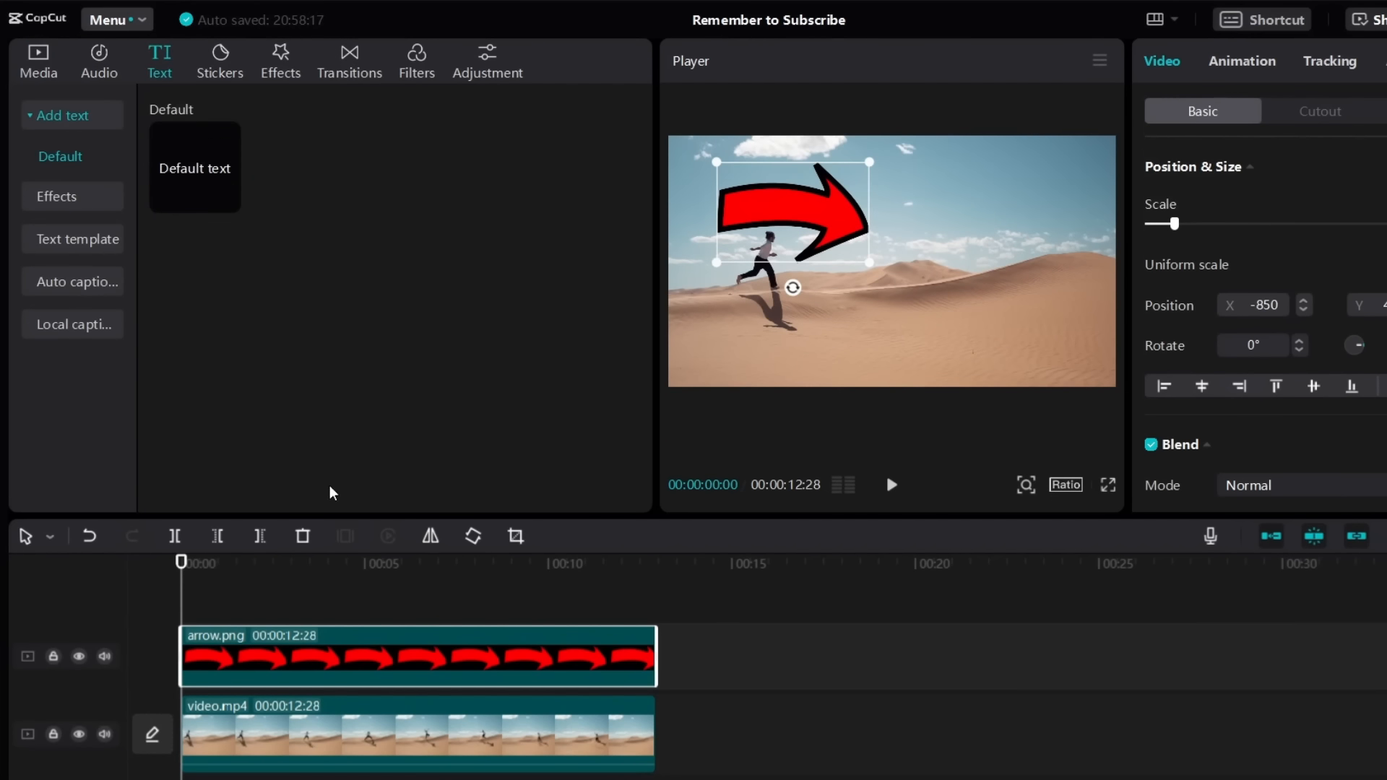
drag(207, 143, 197, 635)
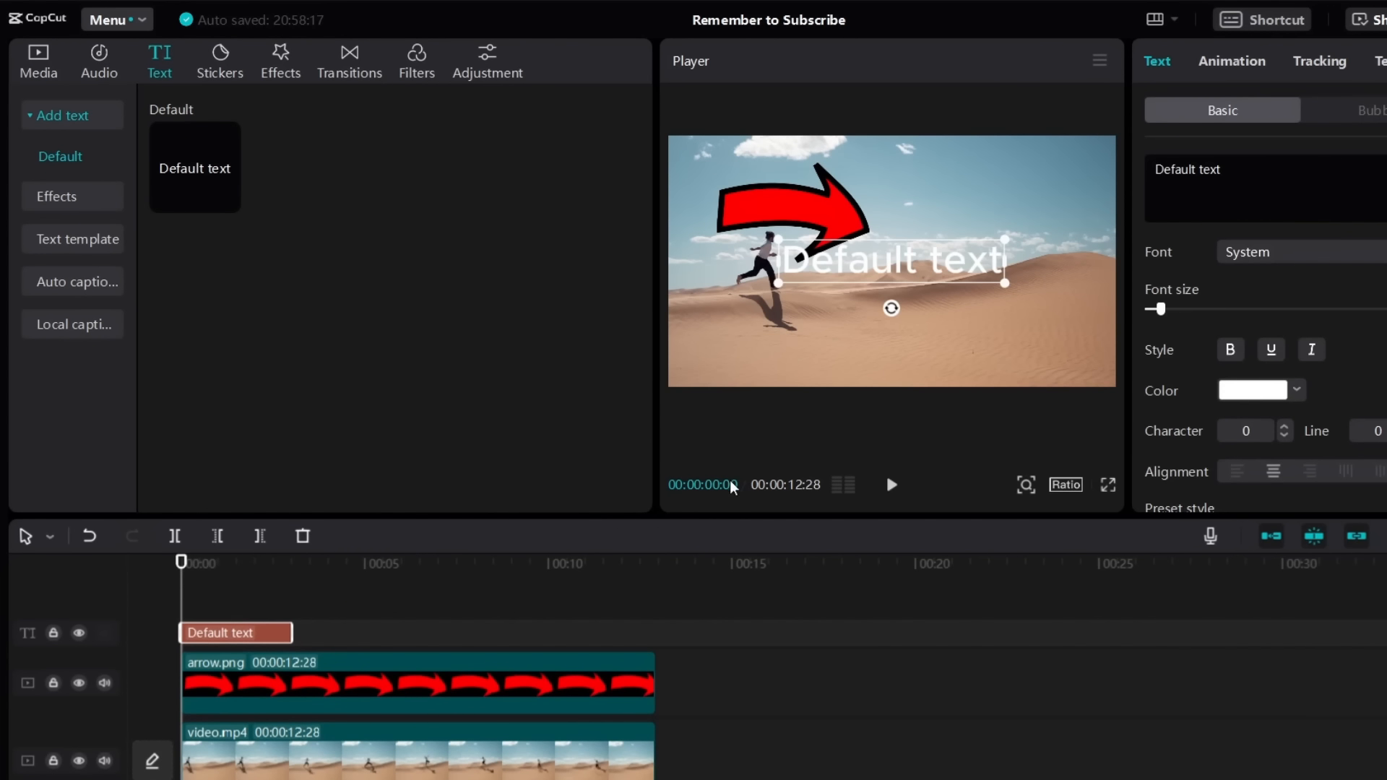
drag(289, 634, 652, 634)
Move the arrow onto the dunes in the lower right of the frame and the text into the sky above the runner
drag(794, 244, 1088, 366)
drag(893, 268, 813, 201)
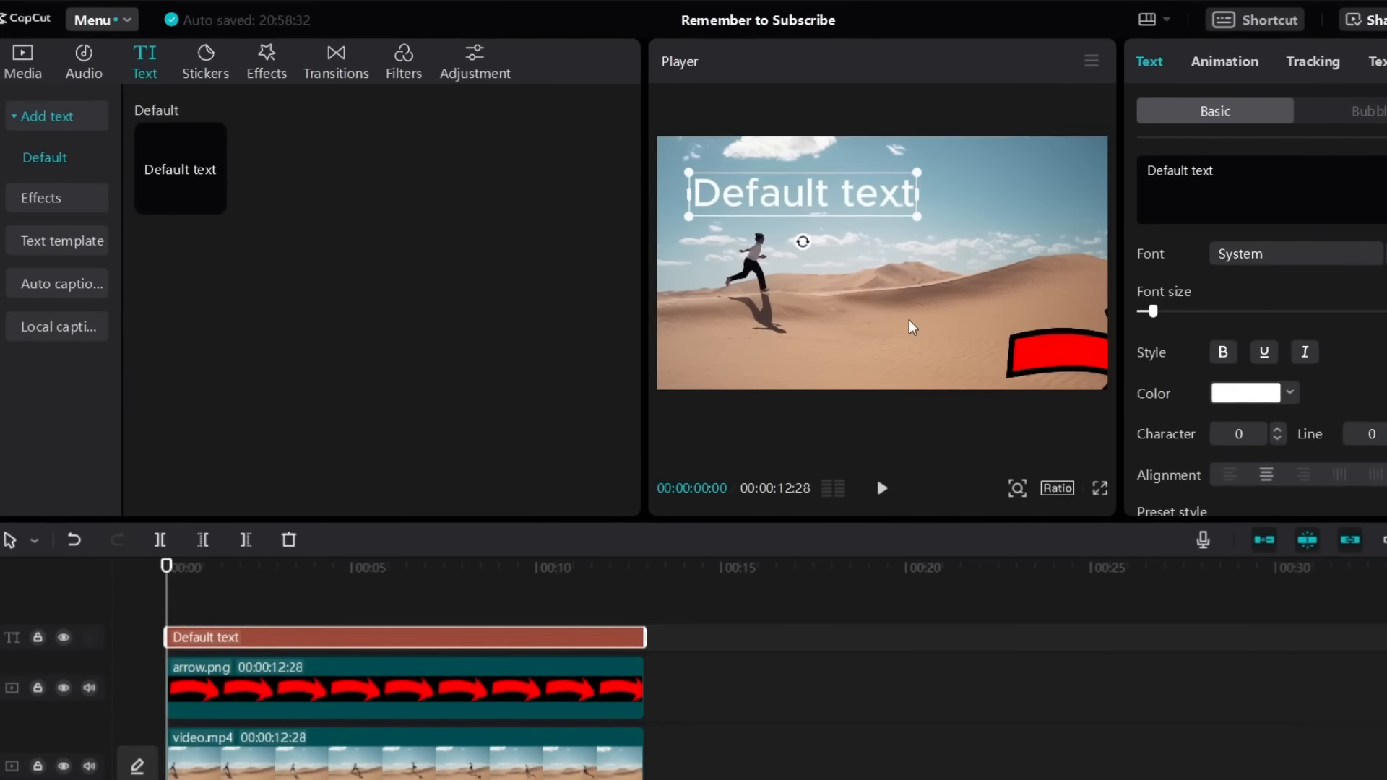
drag(1065, 352, 969, 323)
Change the text to "subscribe" in SF-Pro-Display-Heavy, with the white, black-outlined preset style, and centre it roughly above the runner
click(841, 202)
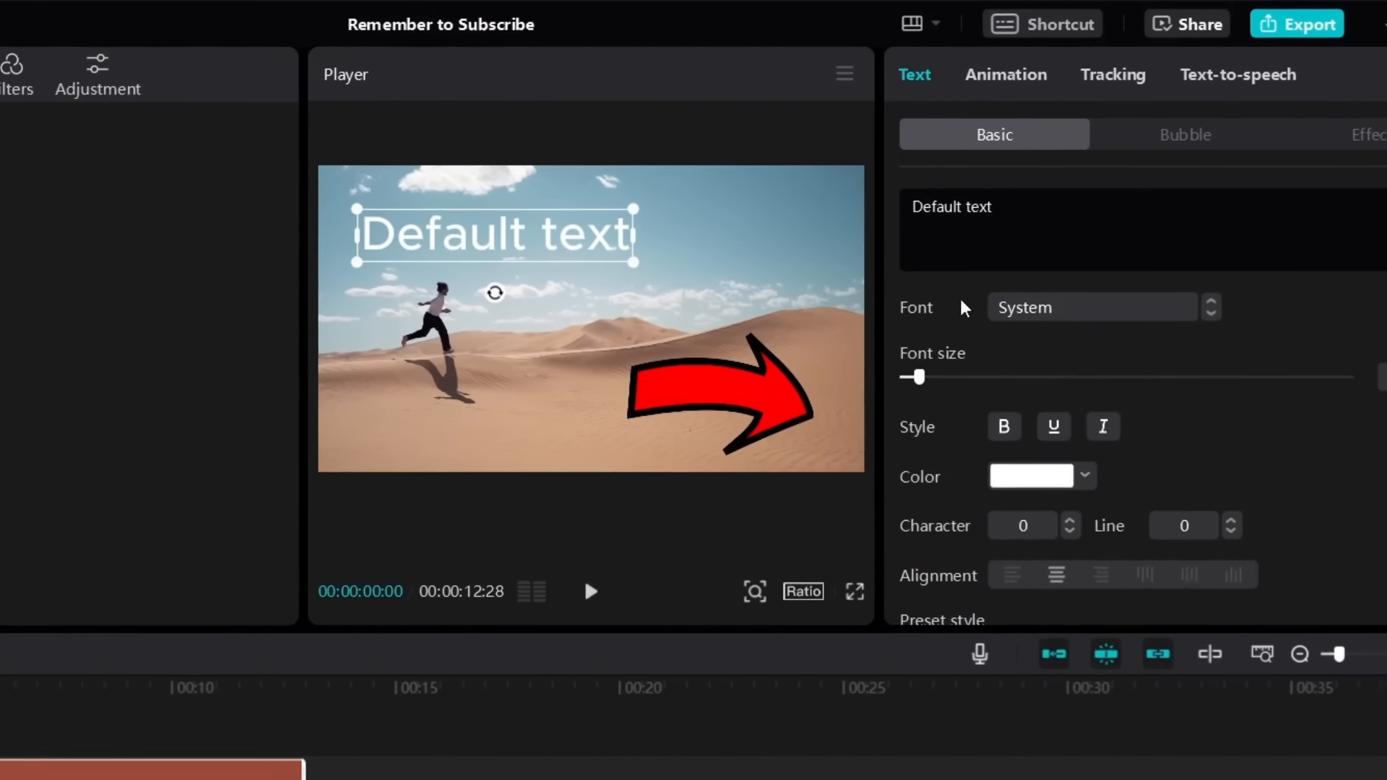
text(subscribe)
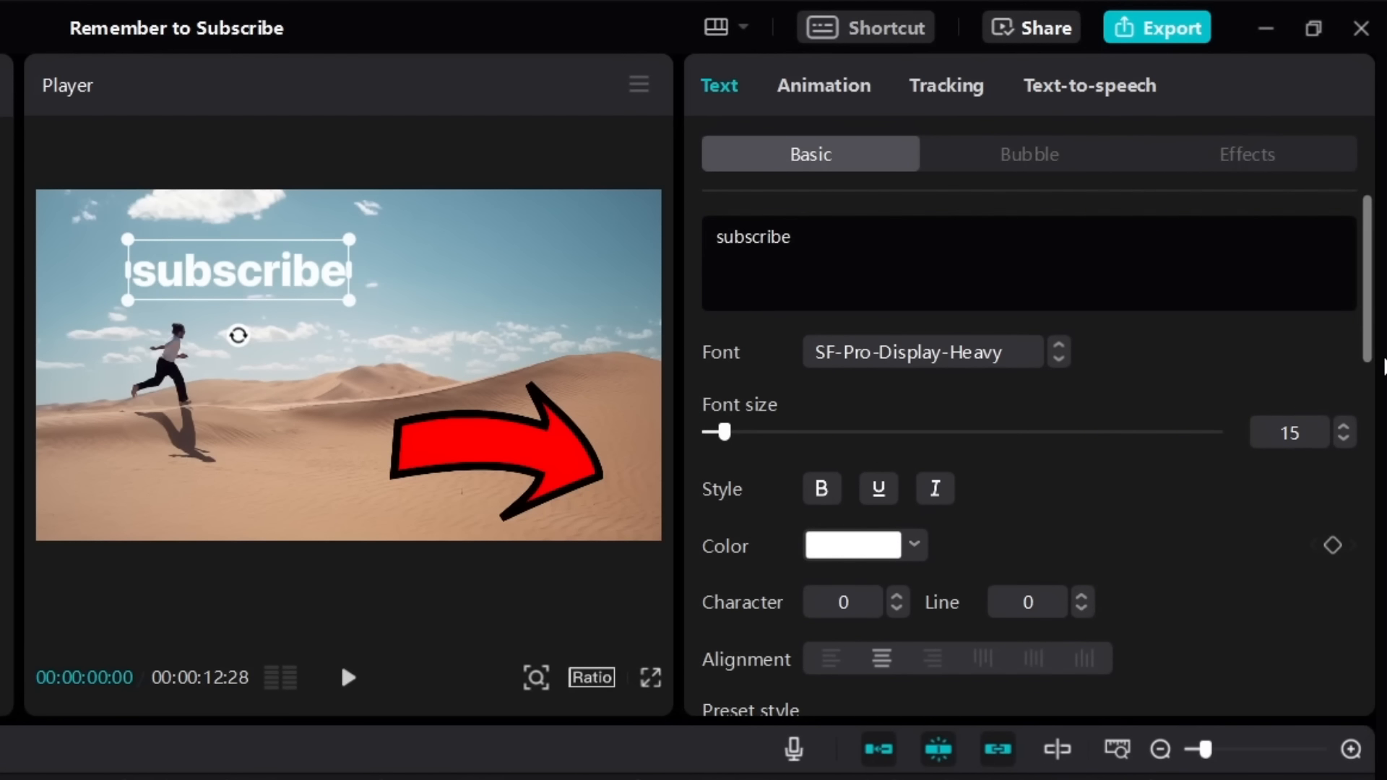
scroll(1371, 383, down, 4)
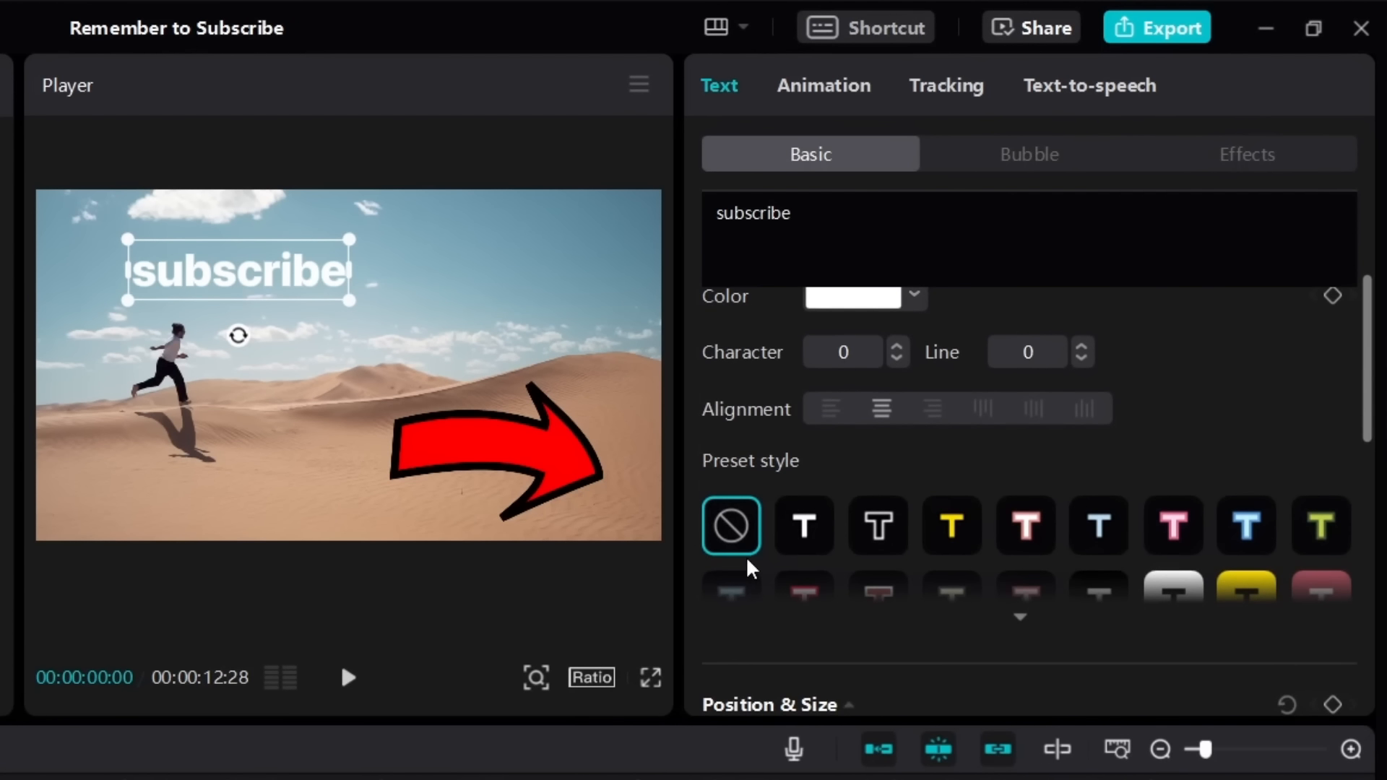
click(817, 535)
drag(236, 277, 200, 283)
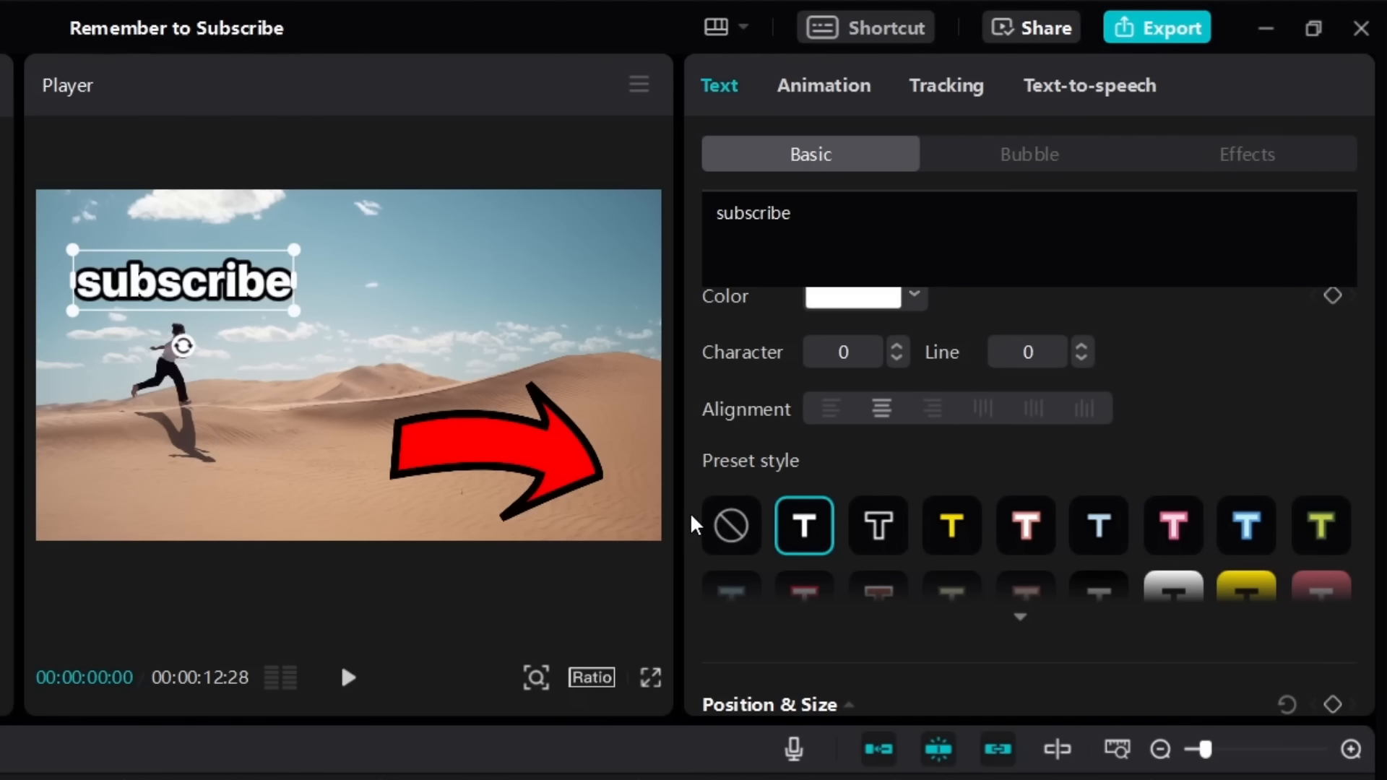
Choose motion tracking for the subscribe text and place the tracking box over the runner
click(932, 94)
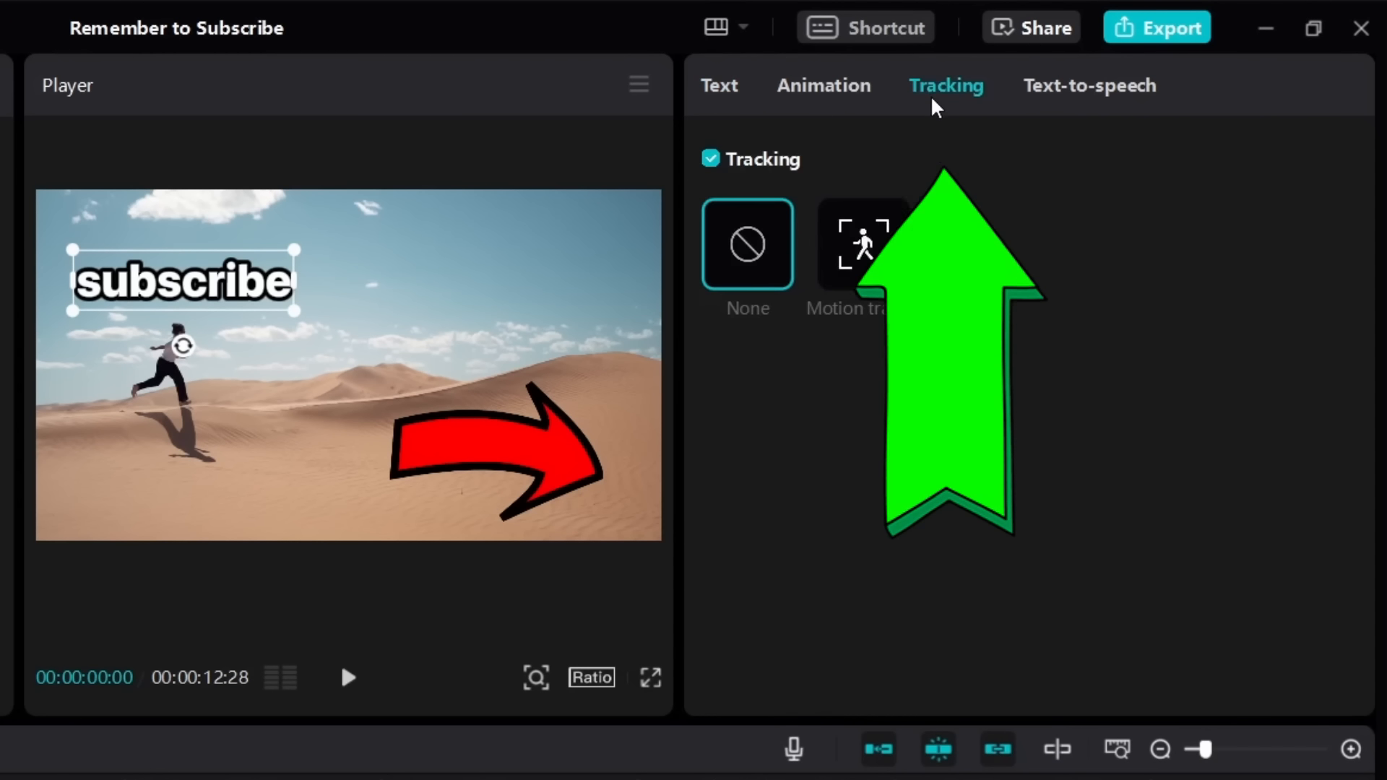
click(866, 269)
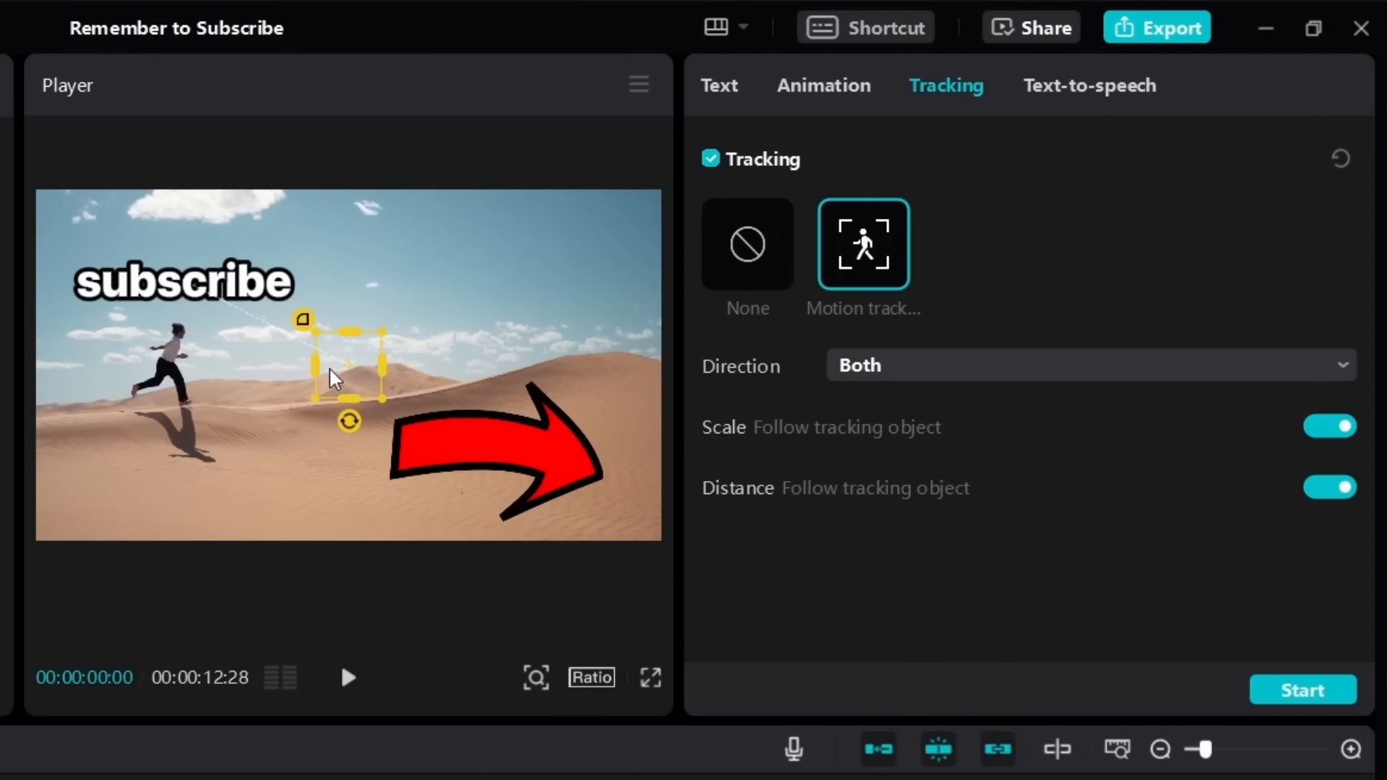
mouse_move(350, 362)
mouse_down()
mouse_move(318, 435)
mouse_move(364, 331)
mouse_move(344, 387)
mouse_up()
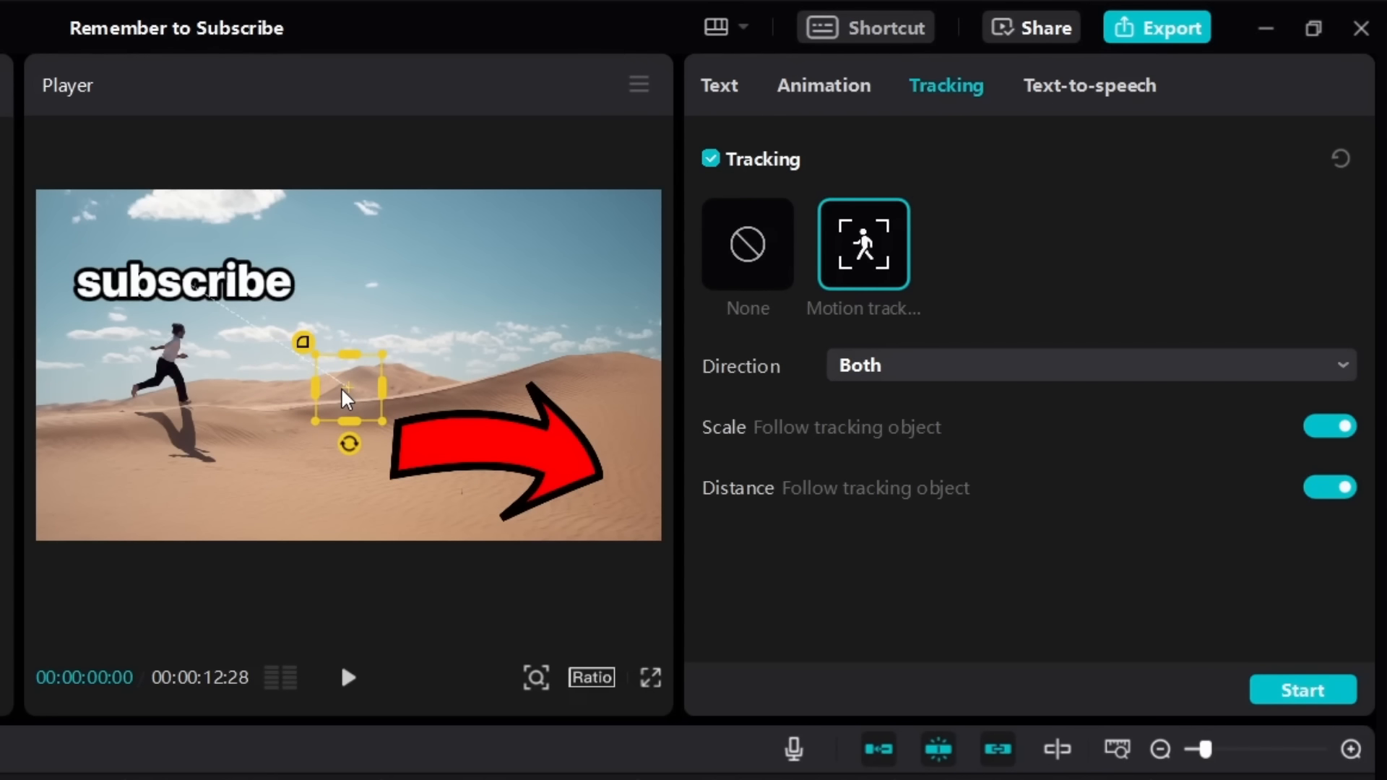
drag(341, 387, 169, 352)
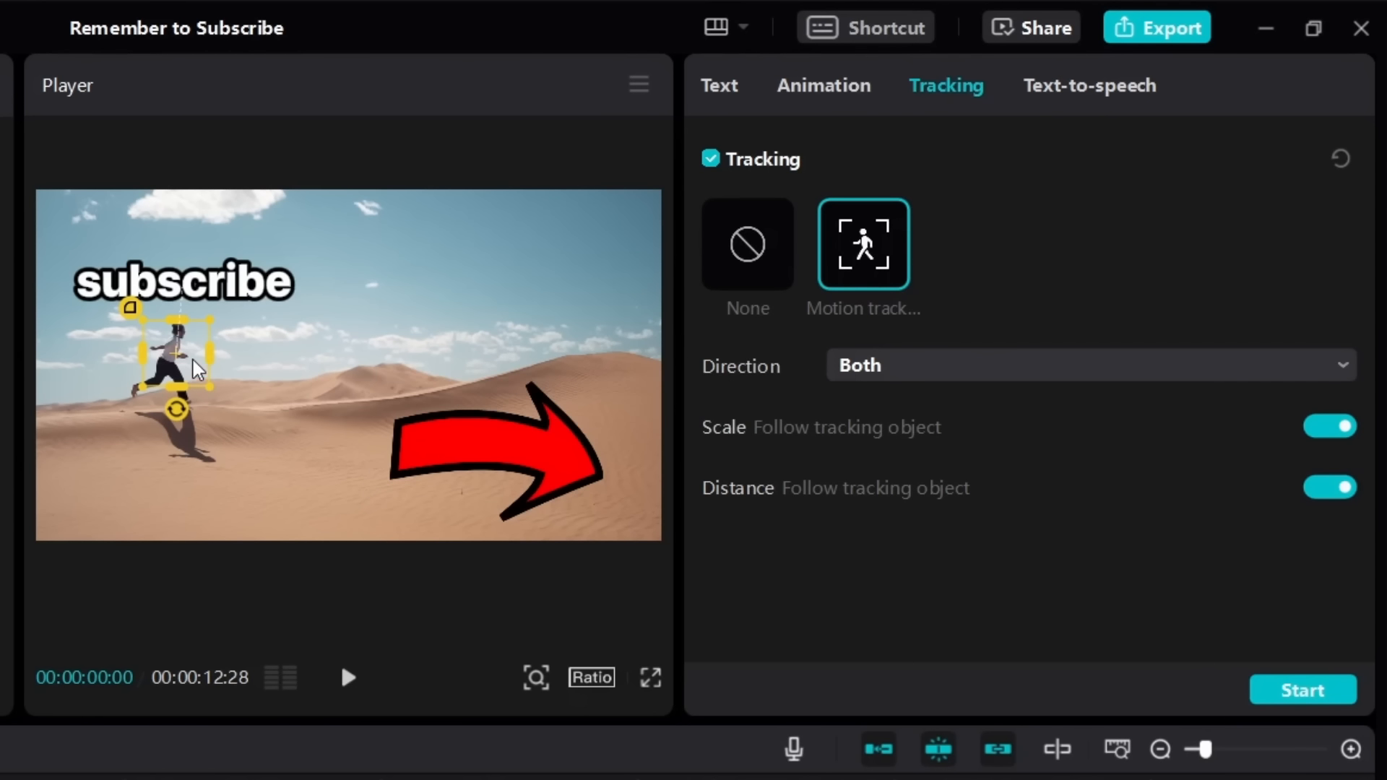
Try moving and reshaping the tracking box around the desert scene
drag(181, 344, 266, 367)
mouse_move(176, 383)
mouse_down()
mouse_move(180, 482)
mouse_move(301, 413)
mouse_move(233, 414)
mouse_move(202, 392)
mouse_up()
drag(266, 366, 517, 383)
mouse_move(350, 498)
mouse_down()
mouse_move(349, 426)
mouse_move(346, 488)
mouse_up()
drag(289, 383, 466, 433)
drag(180, 415, 499, 415)
drag(532, 344, 124, 313)
drag(123, 263, 329, 429)
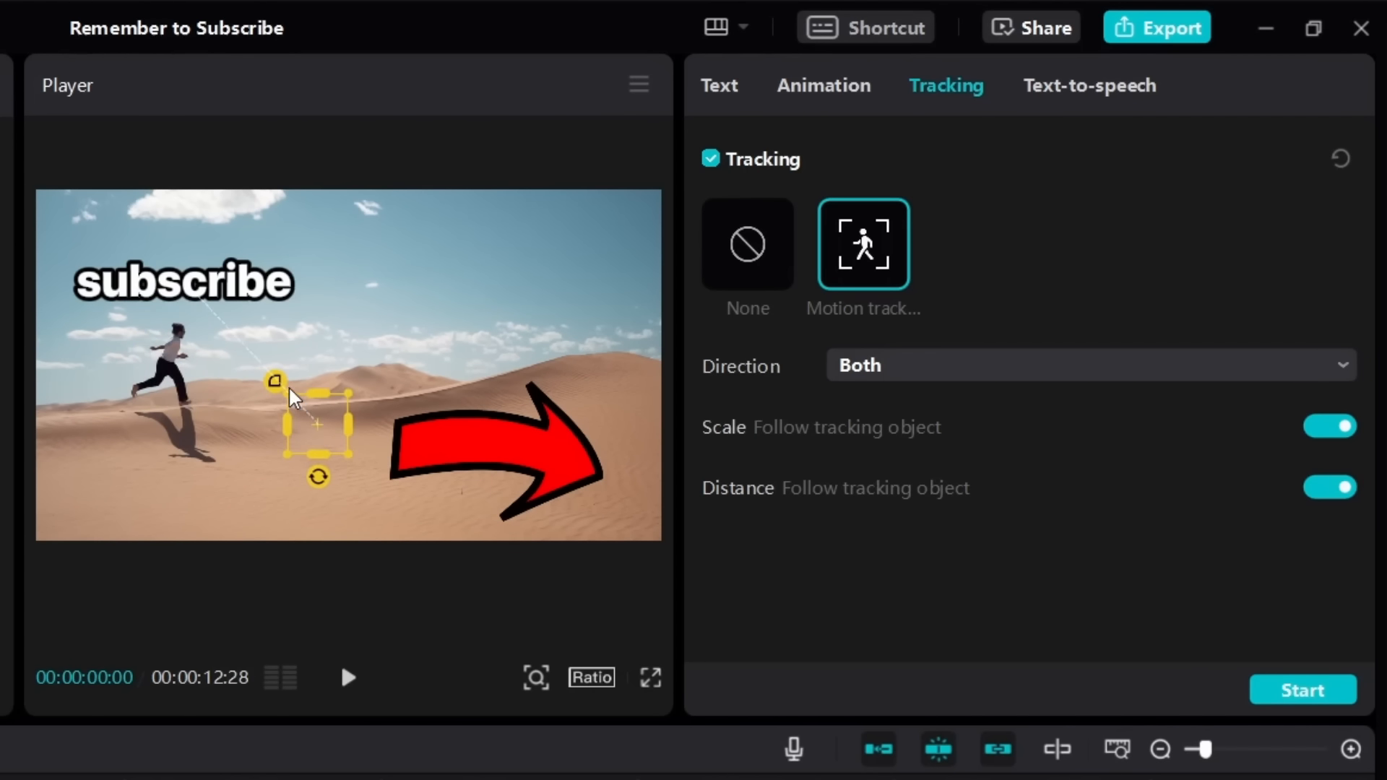
drag(274, 380, 168, 310)
drag(320, 425, 305, 504)
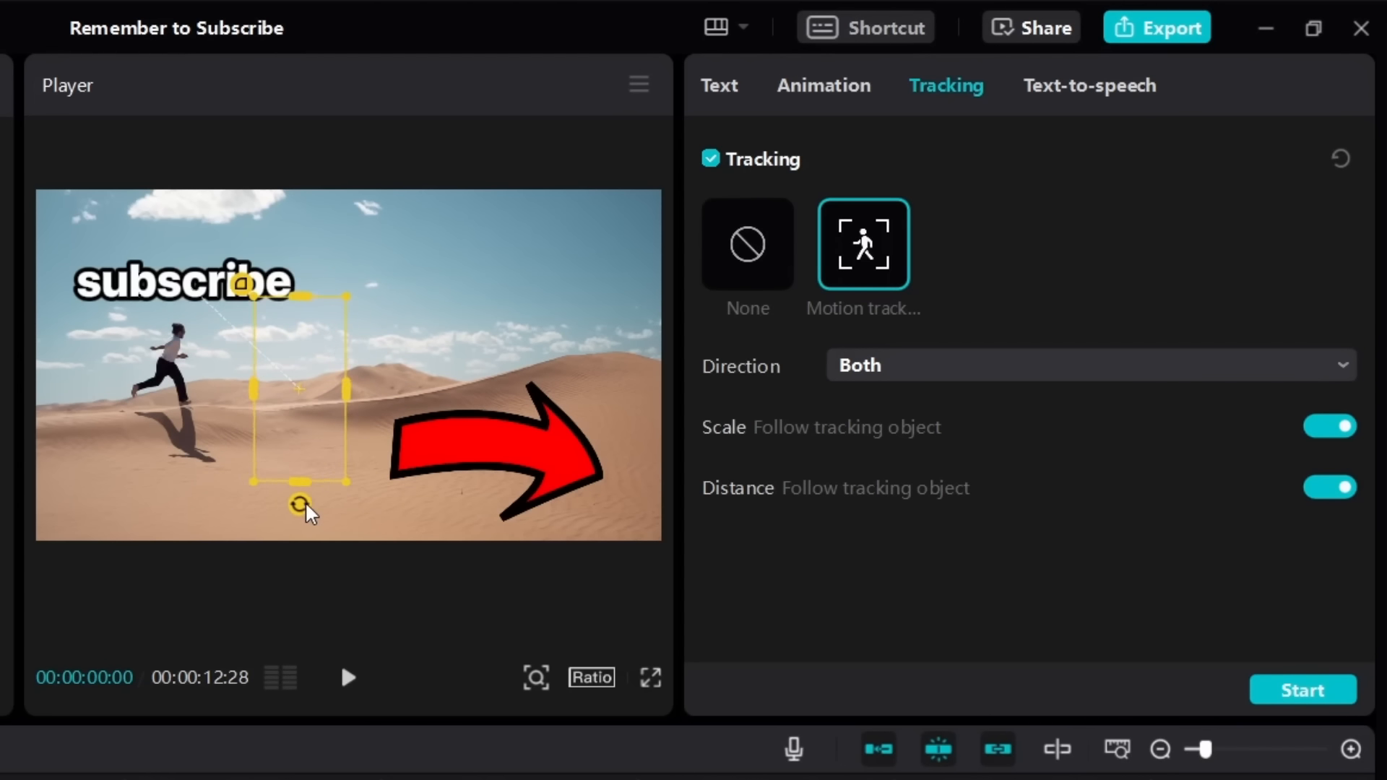
Bring the tracking box back to the runner and resize it to fit closely around the runner's body
drag(284, 399, 147, 339)
drag(165, 279, 195, 373)
drag(195, 373, 173, 353)
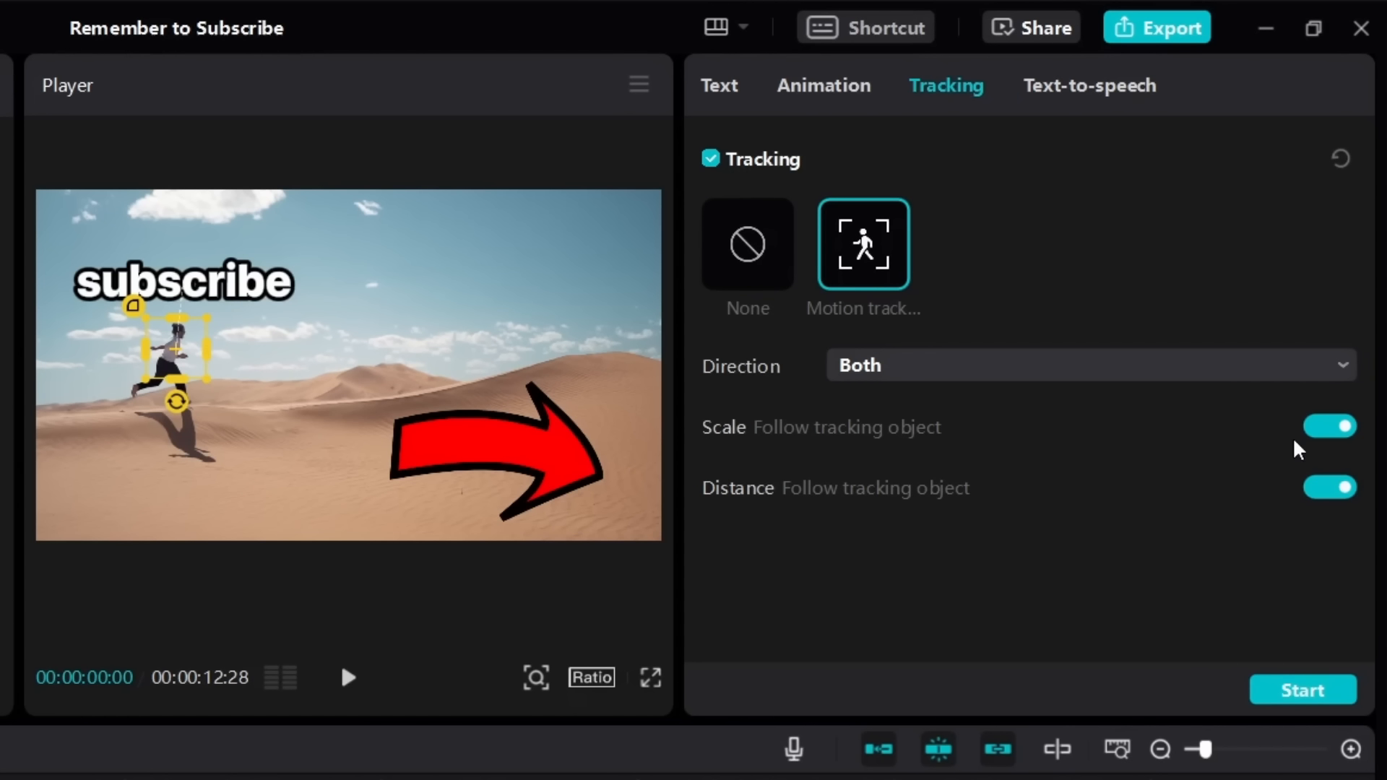
Track the text to the runner with Scale and Distance following turned off, and play the result
click(1333, 493)
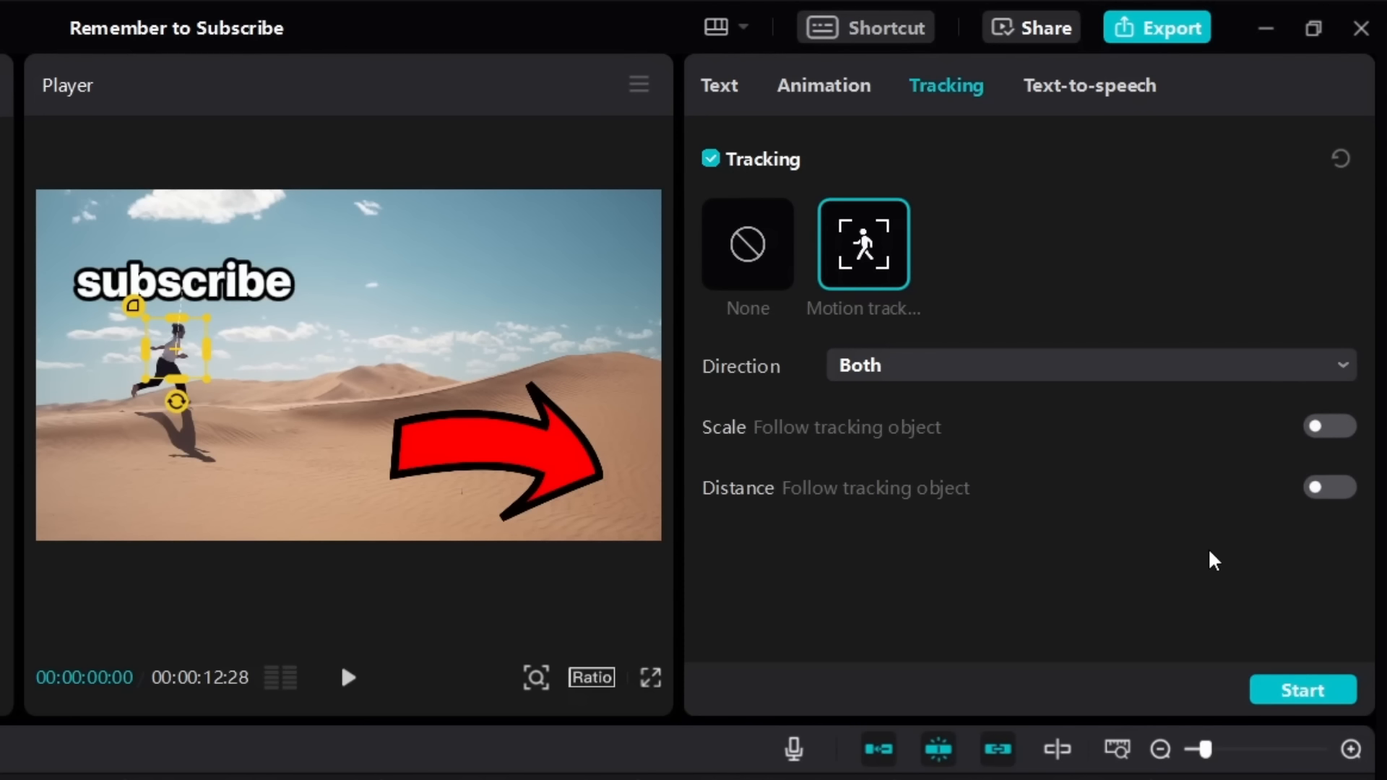
click(1308, 696)
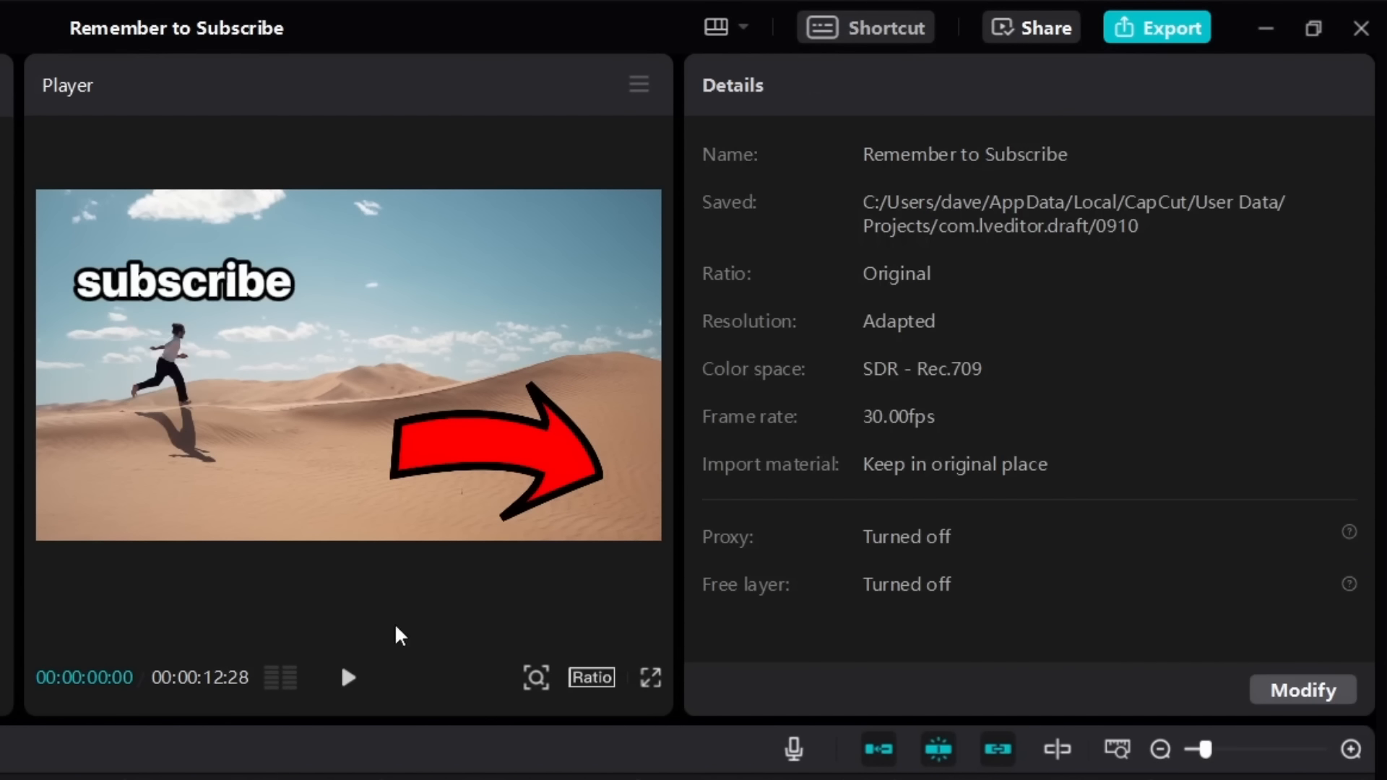
click(361, 678)
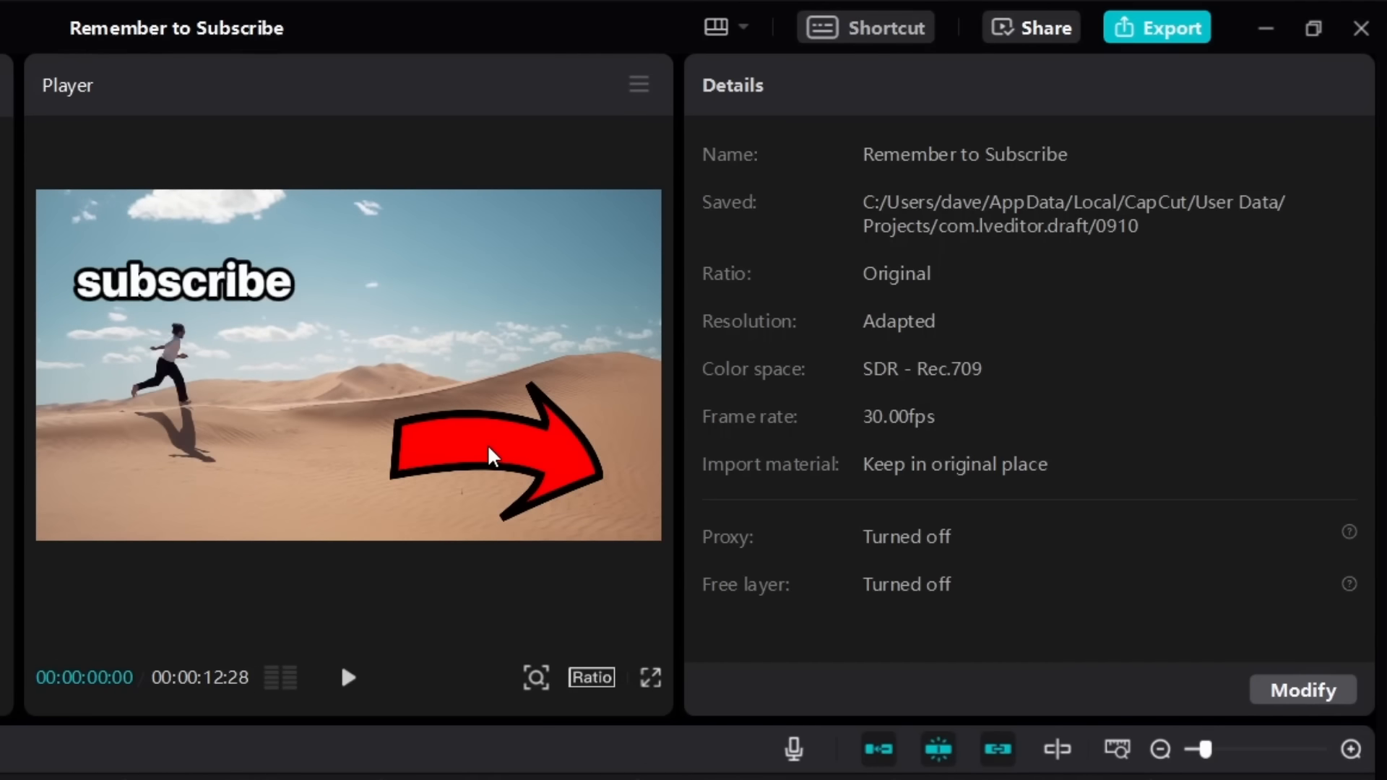
Scale the arrow to 23%, rotate it to -8° and position it at X -1605, Y 59, pointing at the runner's back
click(489, 453)
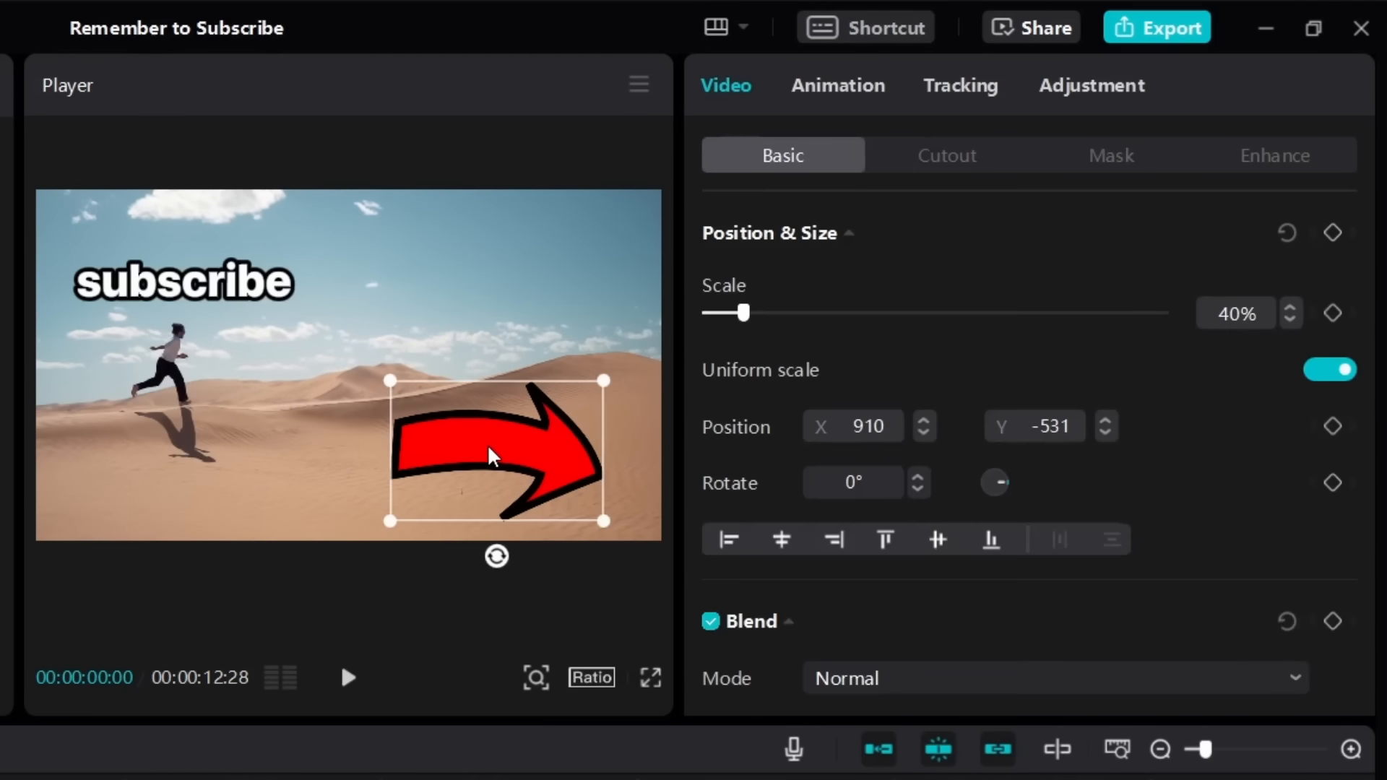
drag(483, 461, 397, 325)
drag(359, 390, 273, 406)
drag(300, 357, 139, 338)
mouse_move(157, 416)
mouse_down()
mouse_move(176, 419)
mouse_move(137, 424)
mouse_up()
drag(123, 352, 98, 344)
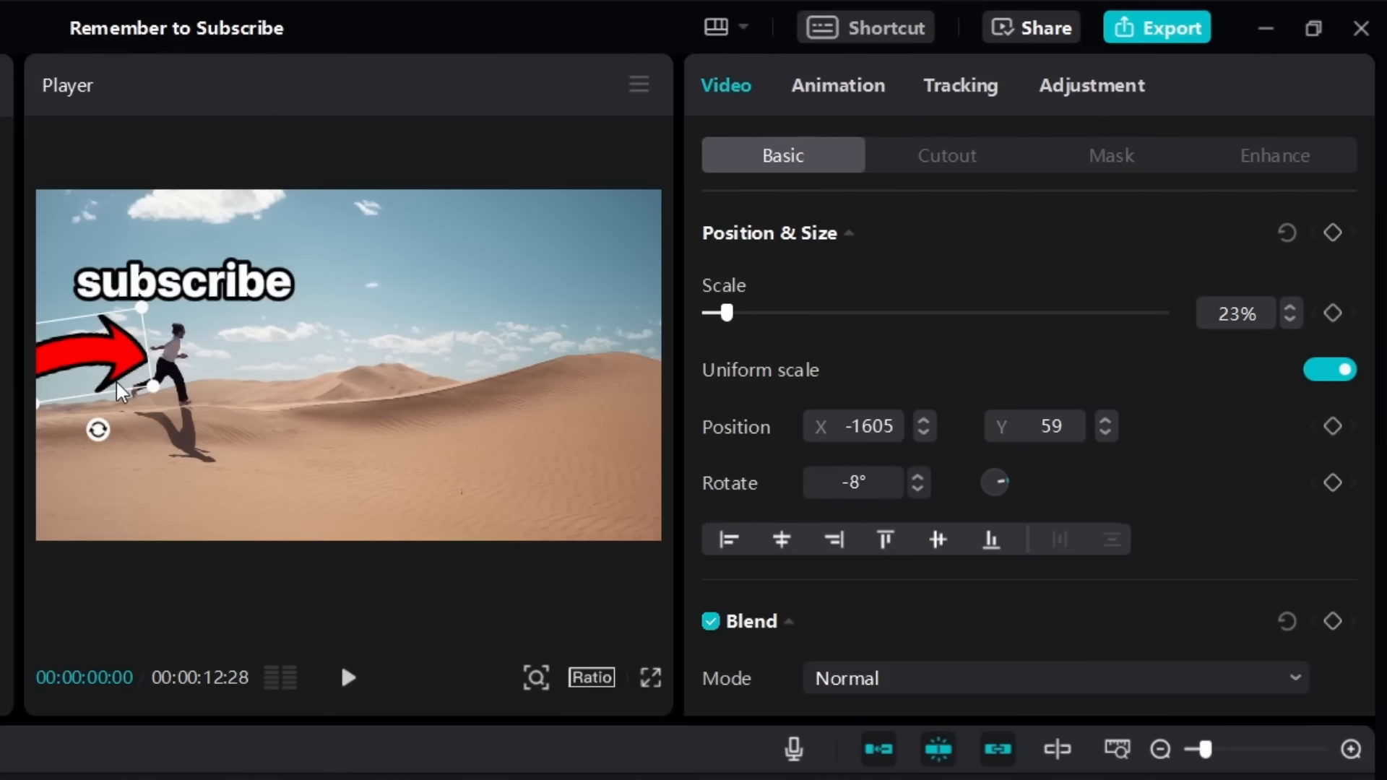
Motion-track the arrow with the tracking box on the runner and Scale following turned off, and play the result
click(950, 97)
click(863, 266)
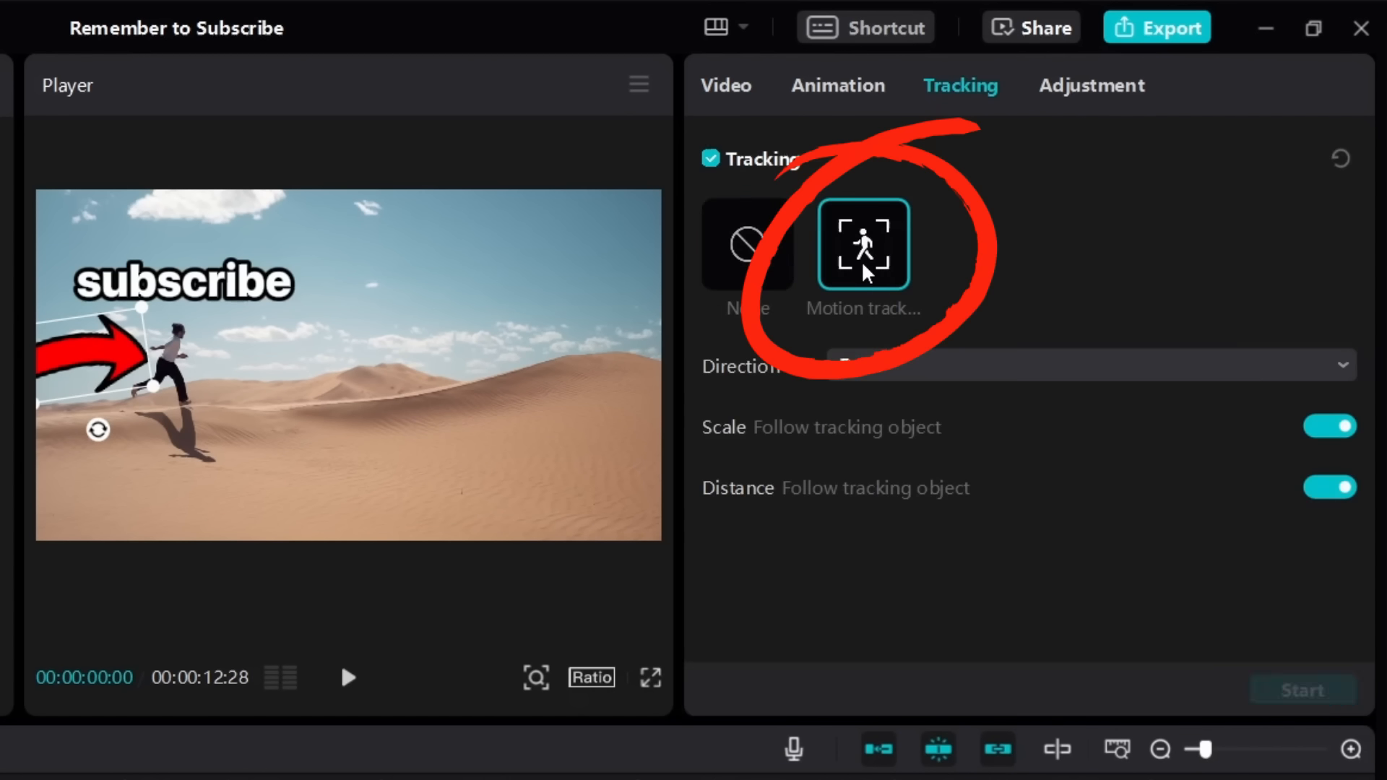
drag(354, 370, 336, 401)
drag(343, 414, 178, 356)
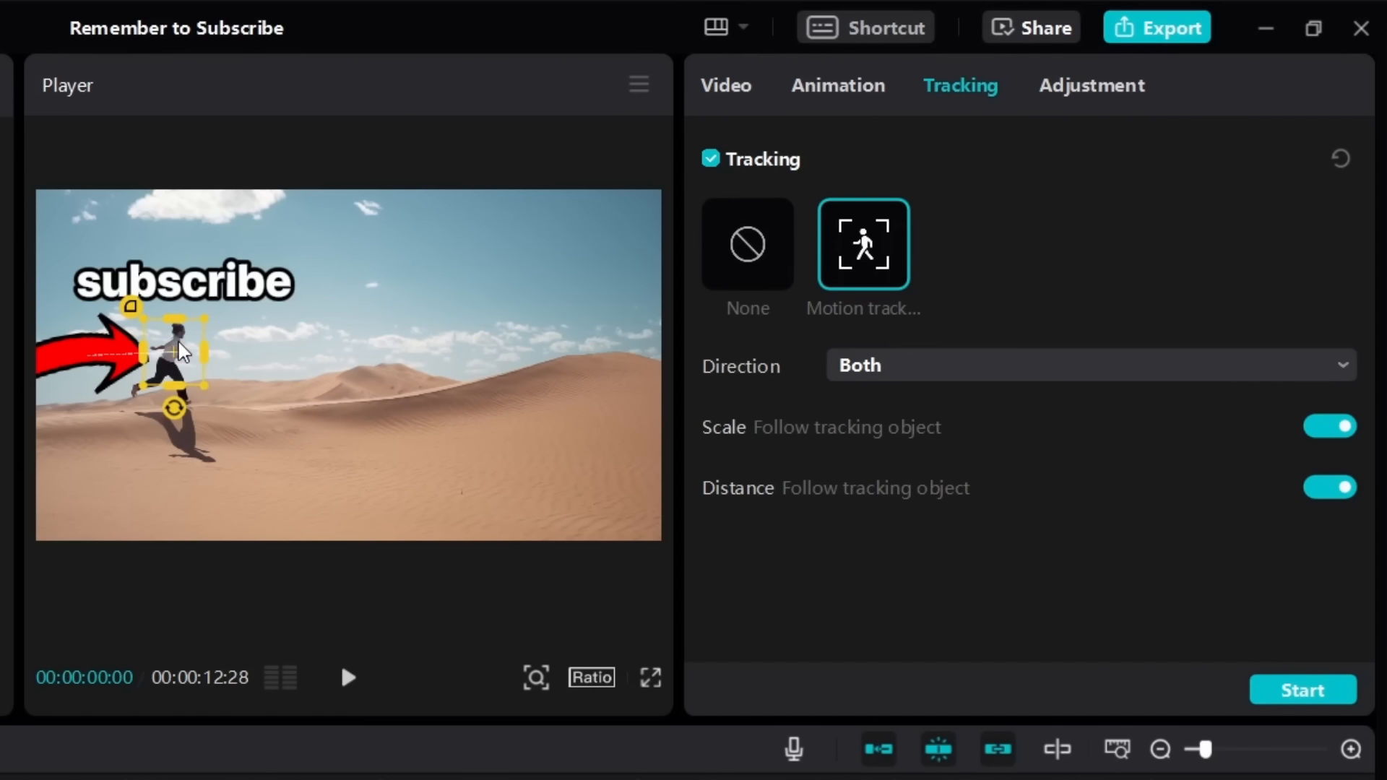
drag(180, 352, 184, 348)
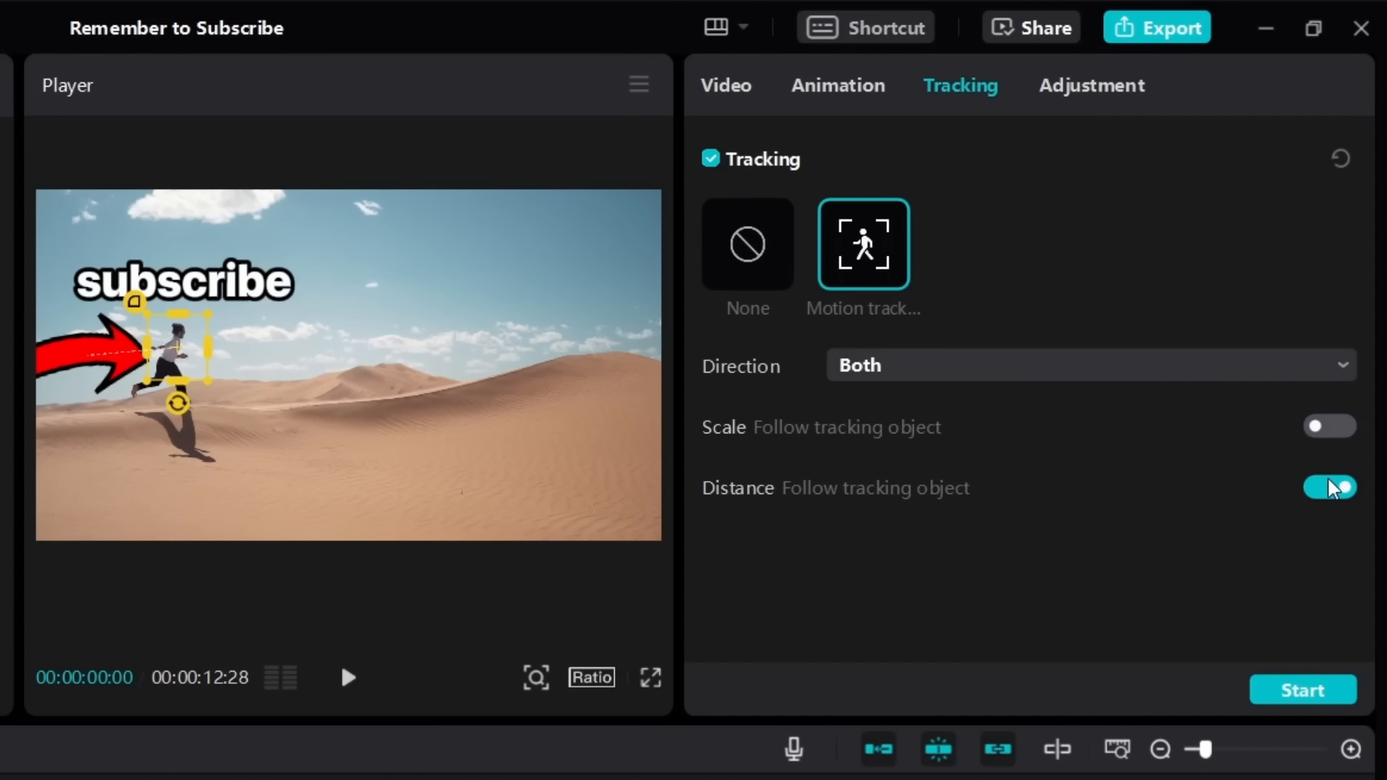
click(1304, 691)
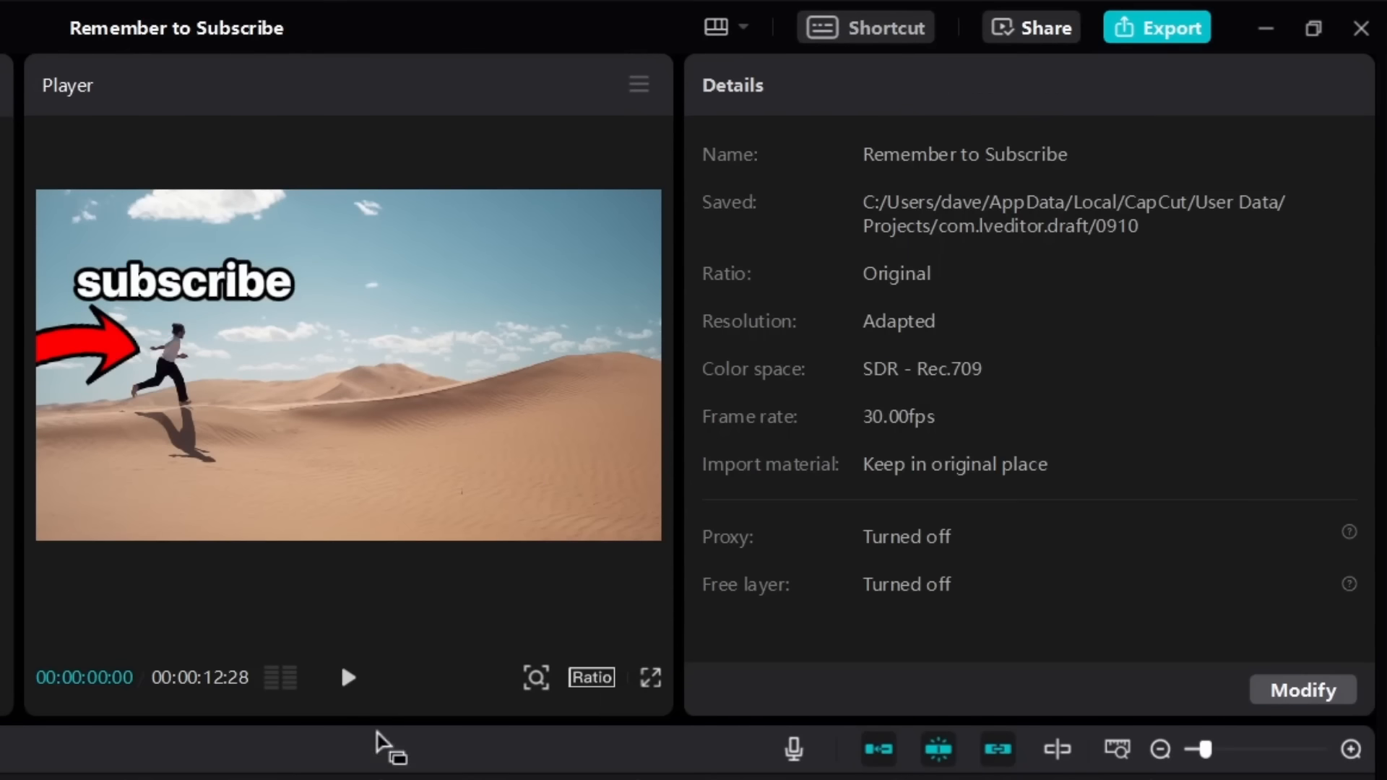
click(348, 680)
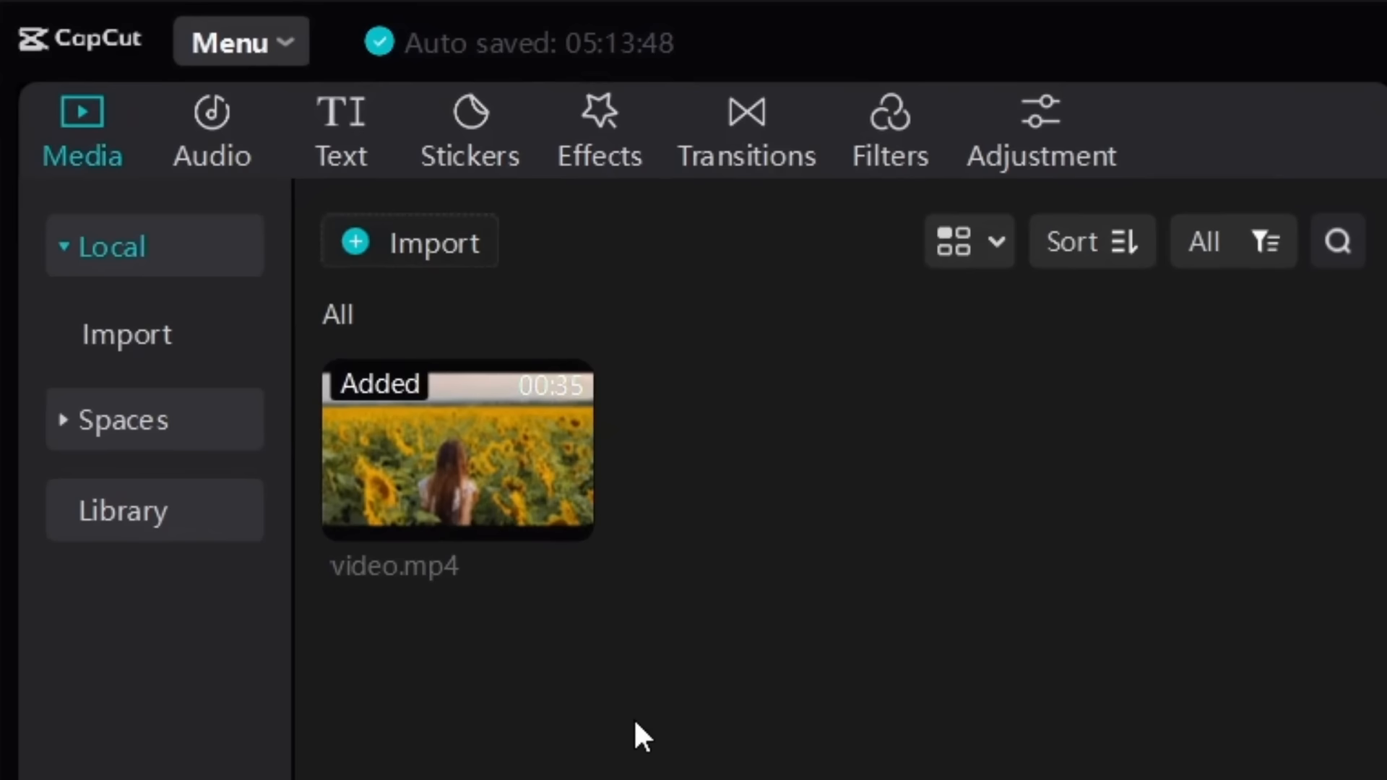
Add a default text clip above the sunflower field video and align it with the start of the timeline
click(359, 164)
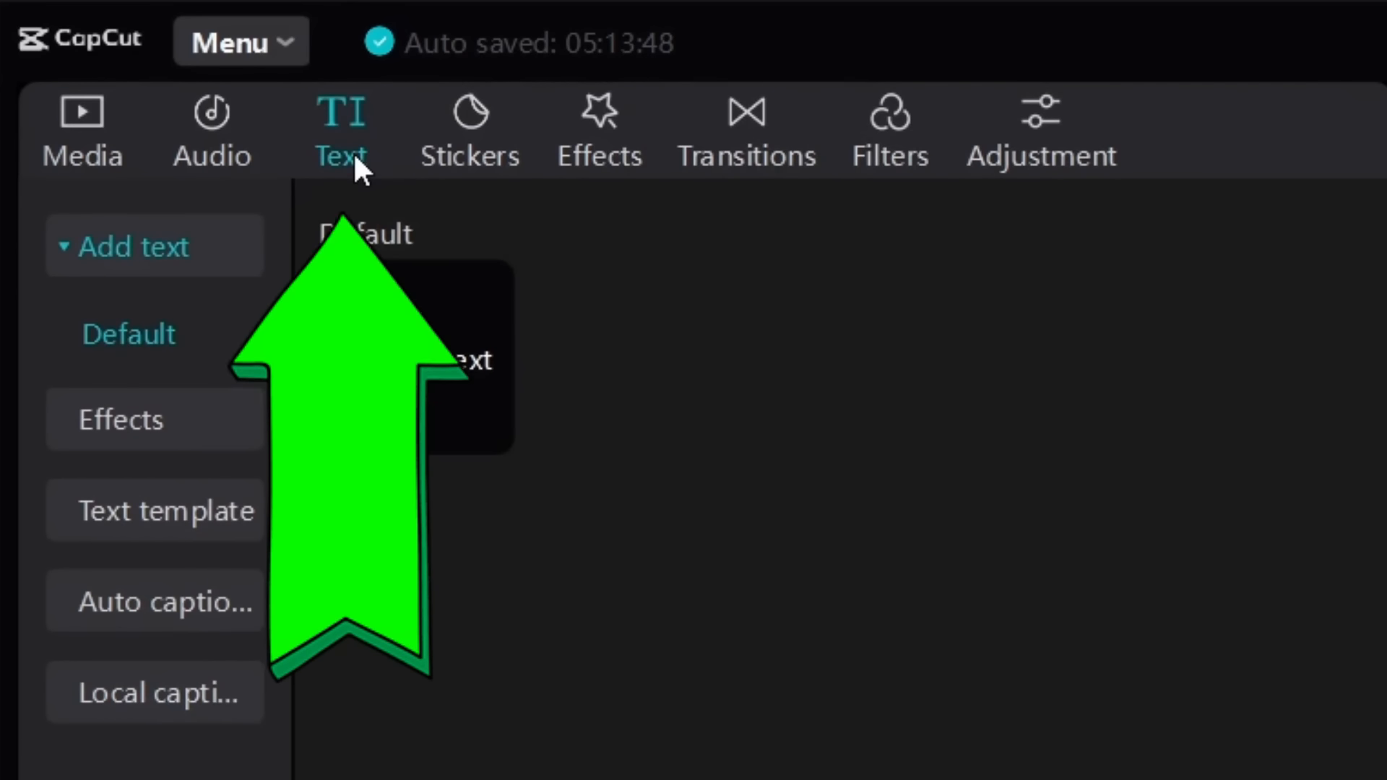
mouse_move(378, 403)
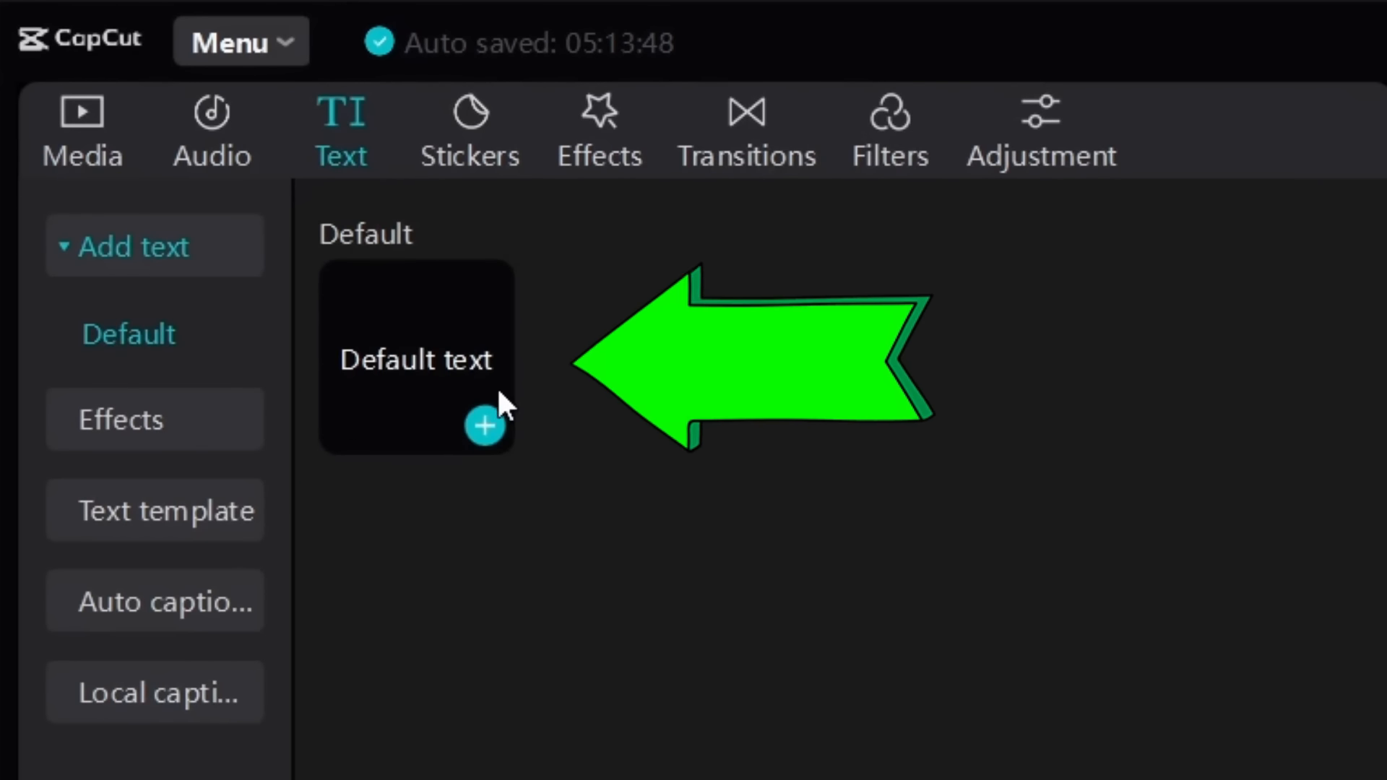
drag(408, 388, 734, 779)
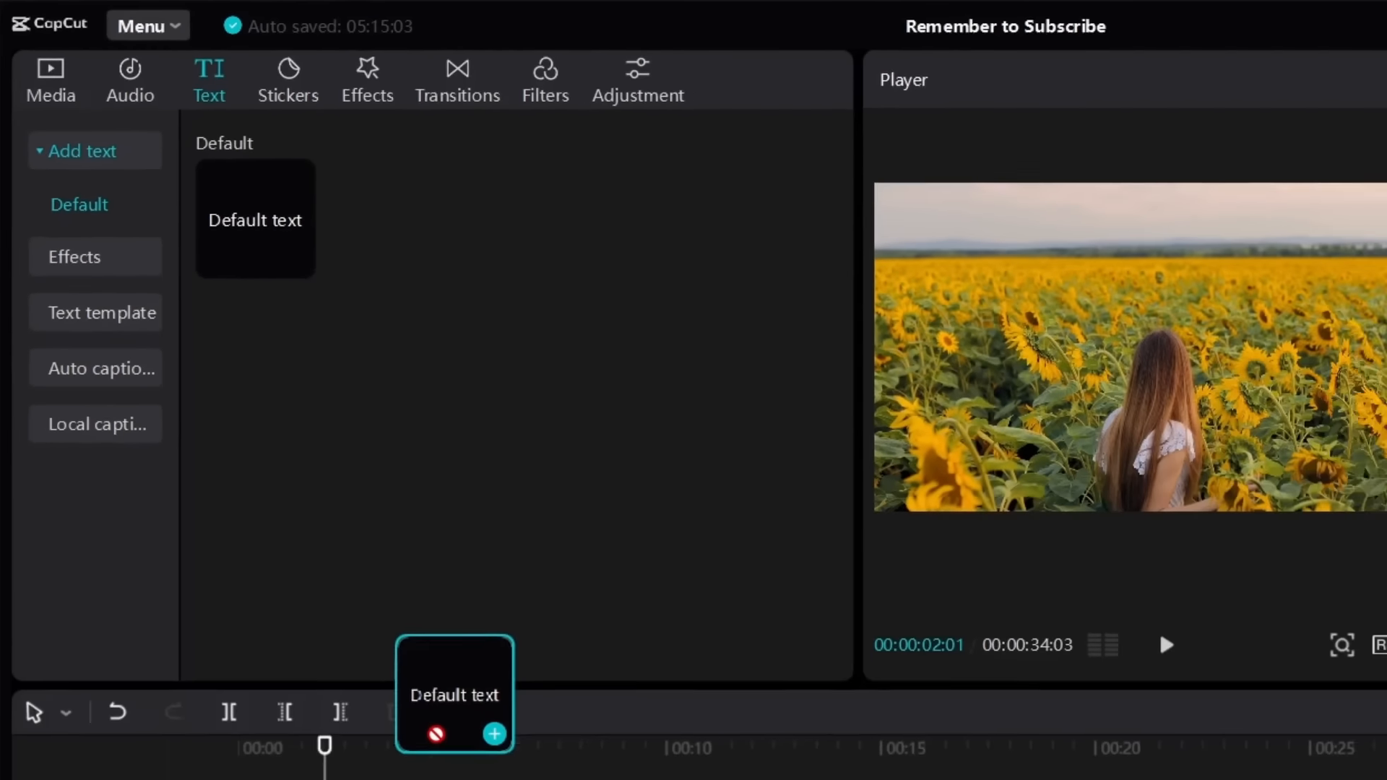
drag(456, 694, 381, 779)
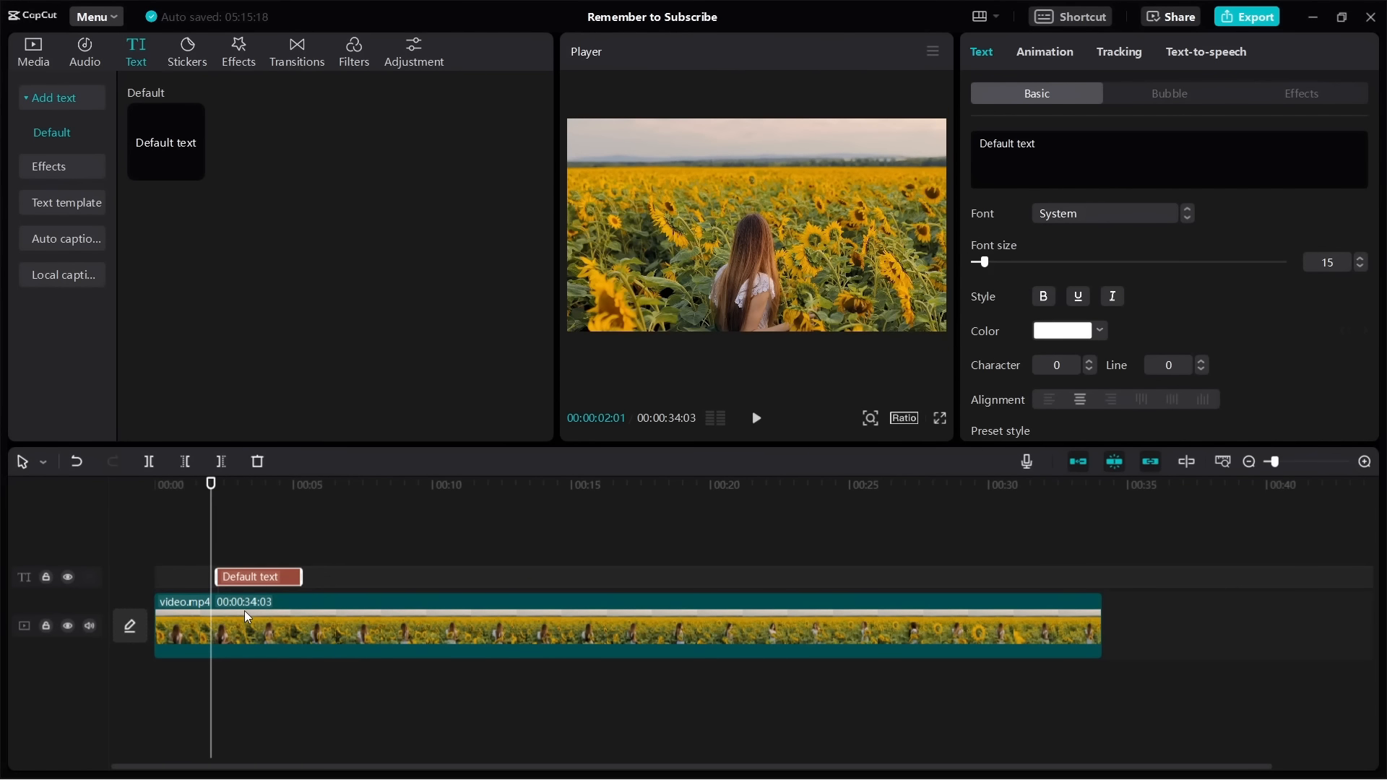
drag(277, 581, 533, 594)
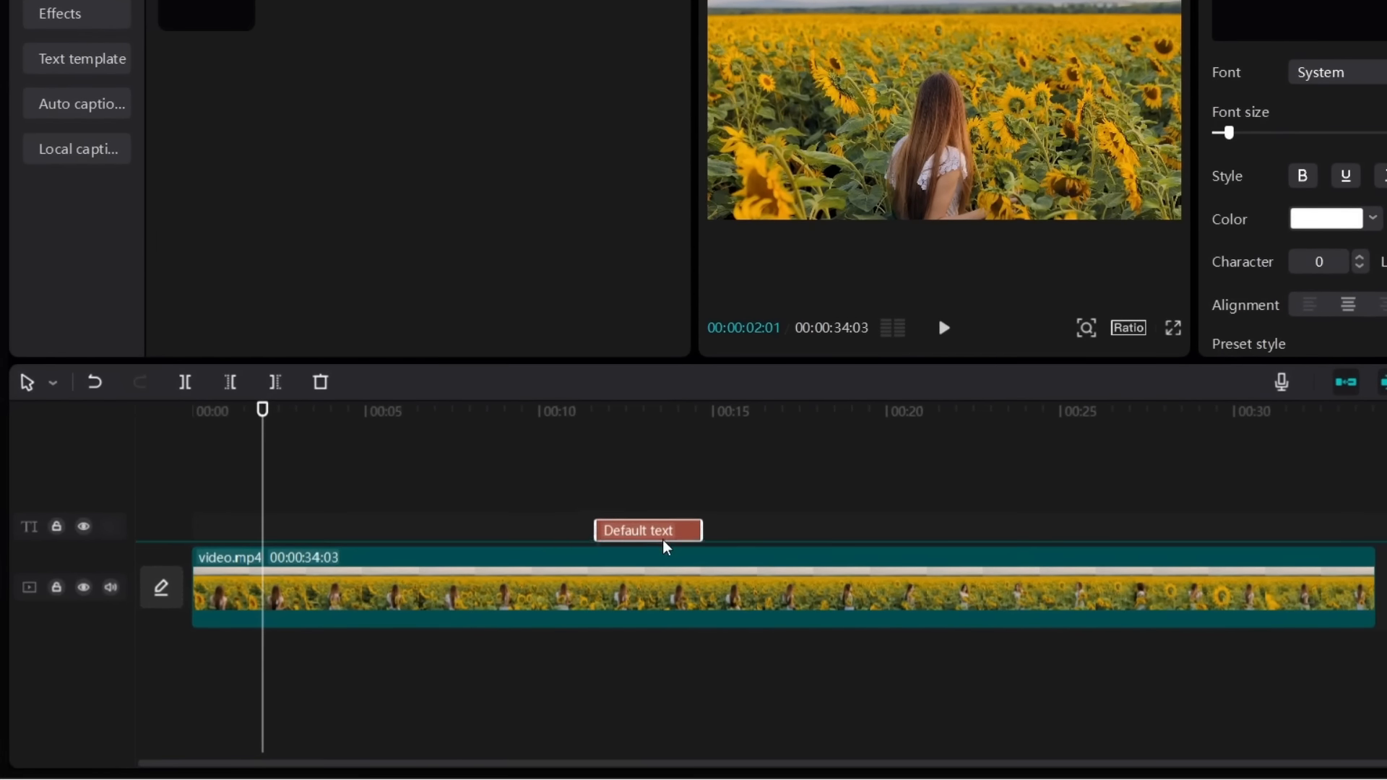
drag(666, 548, 198, 523)
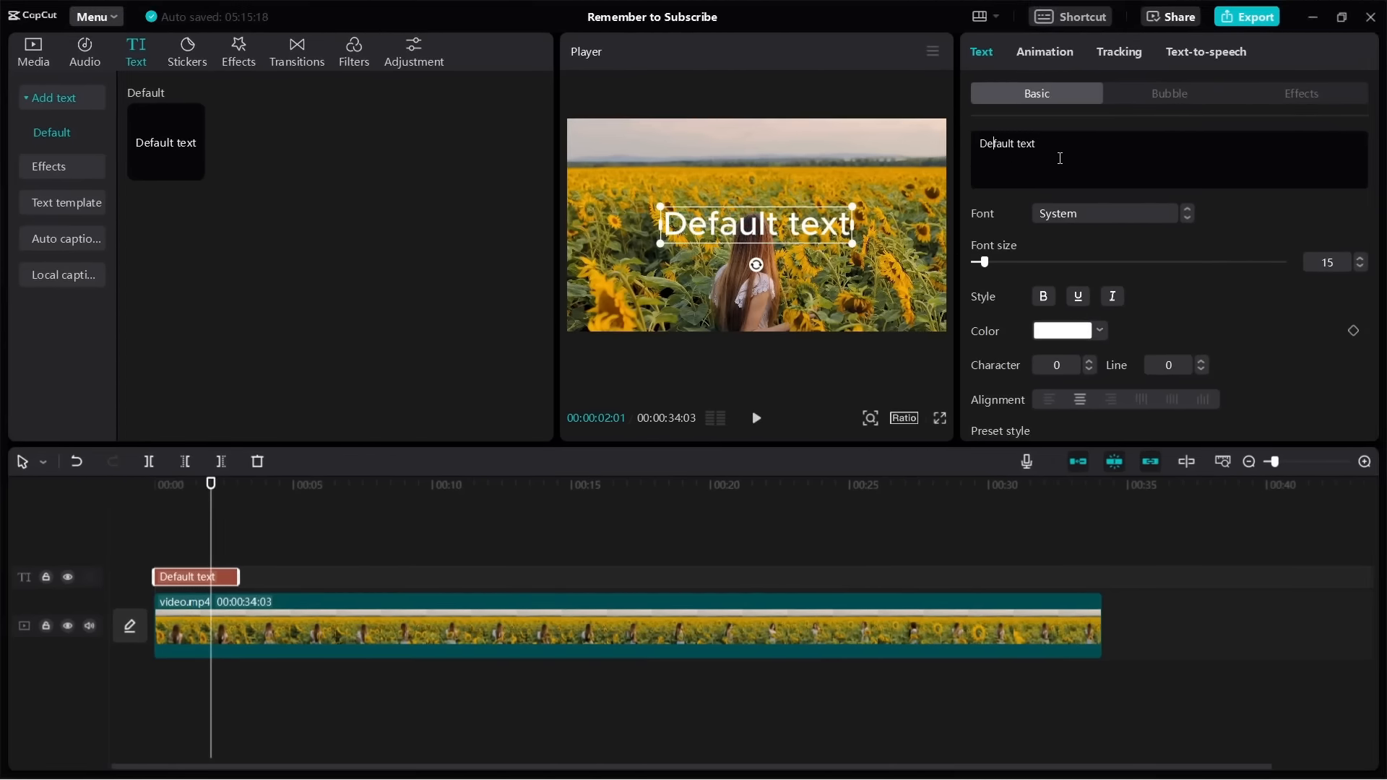
Replace the default text with "If You Want To Learn"
key(ctrl+a)
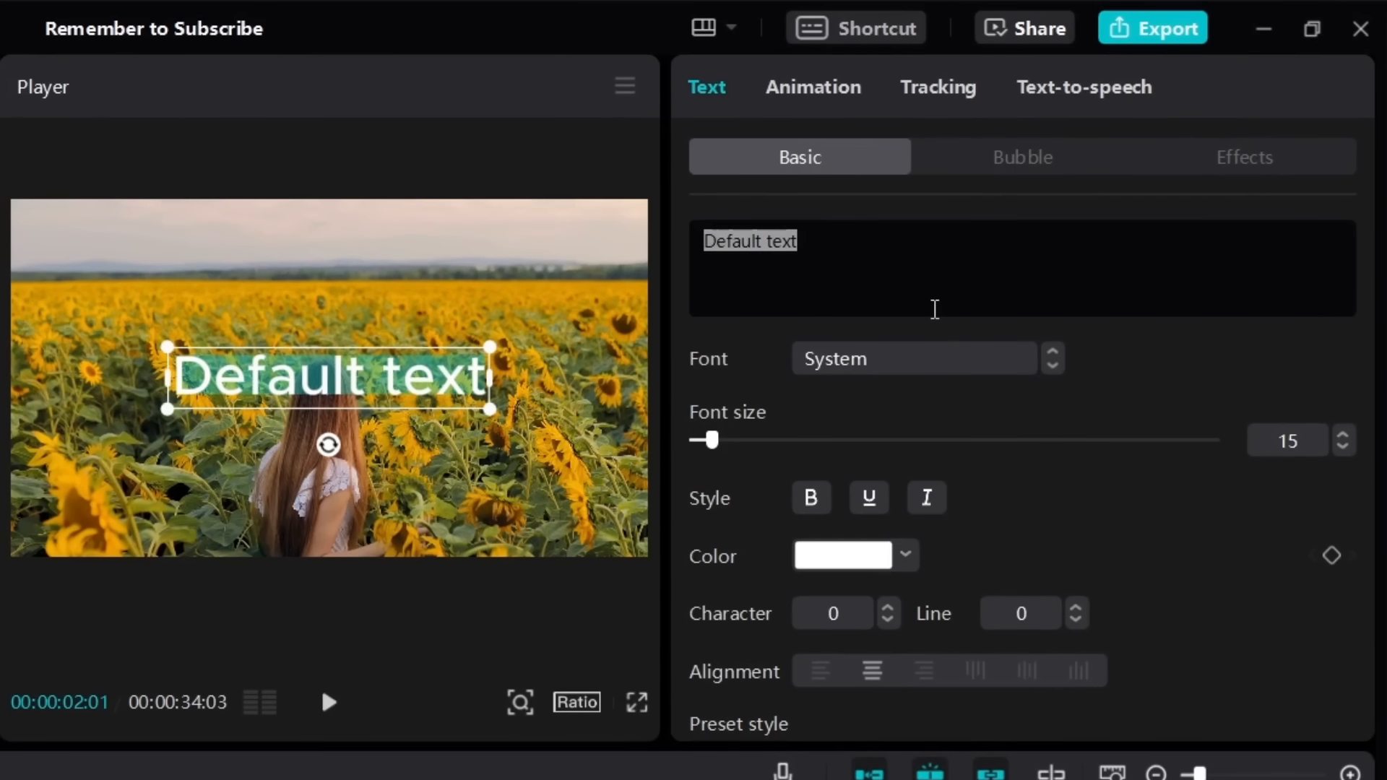
key(BackSpace)
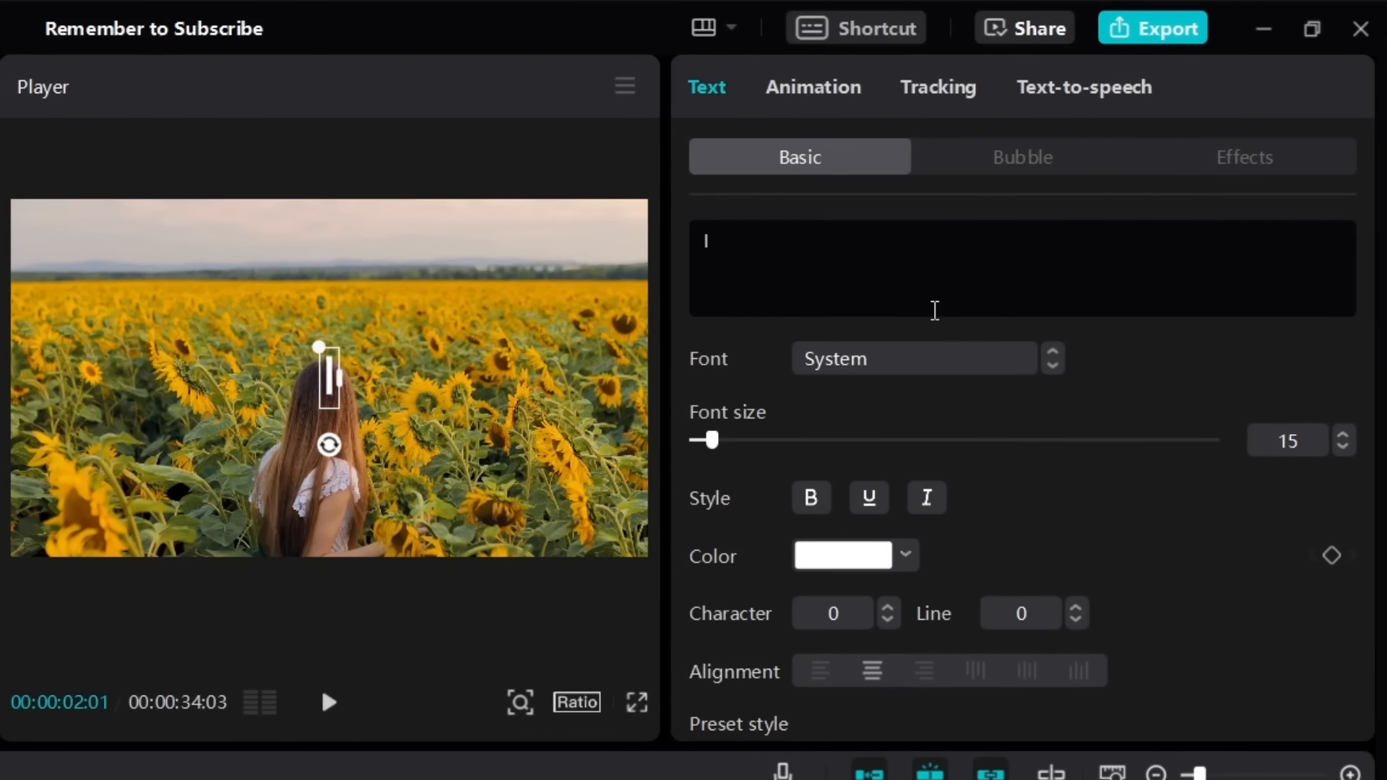
text(If You Want TO)
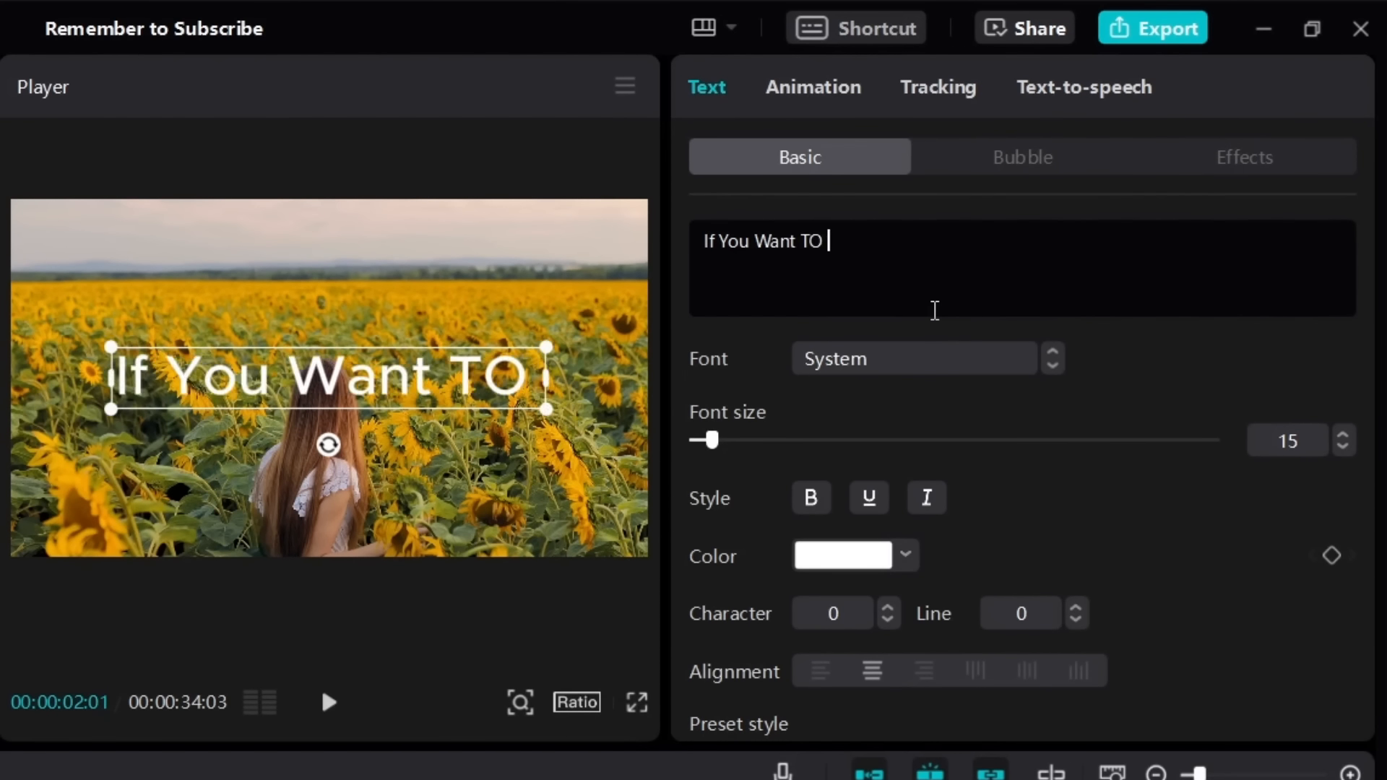
key(BackSpace)
key(BackSpace)
text(o Learn)
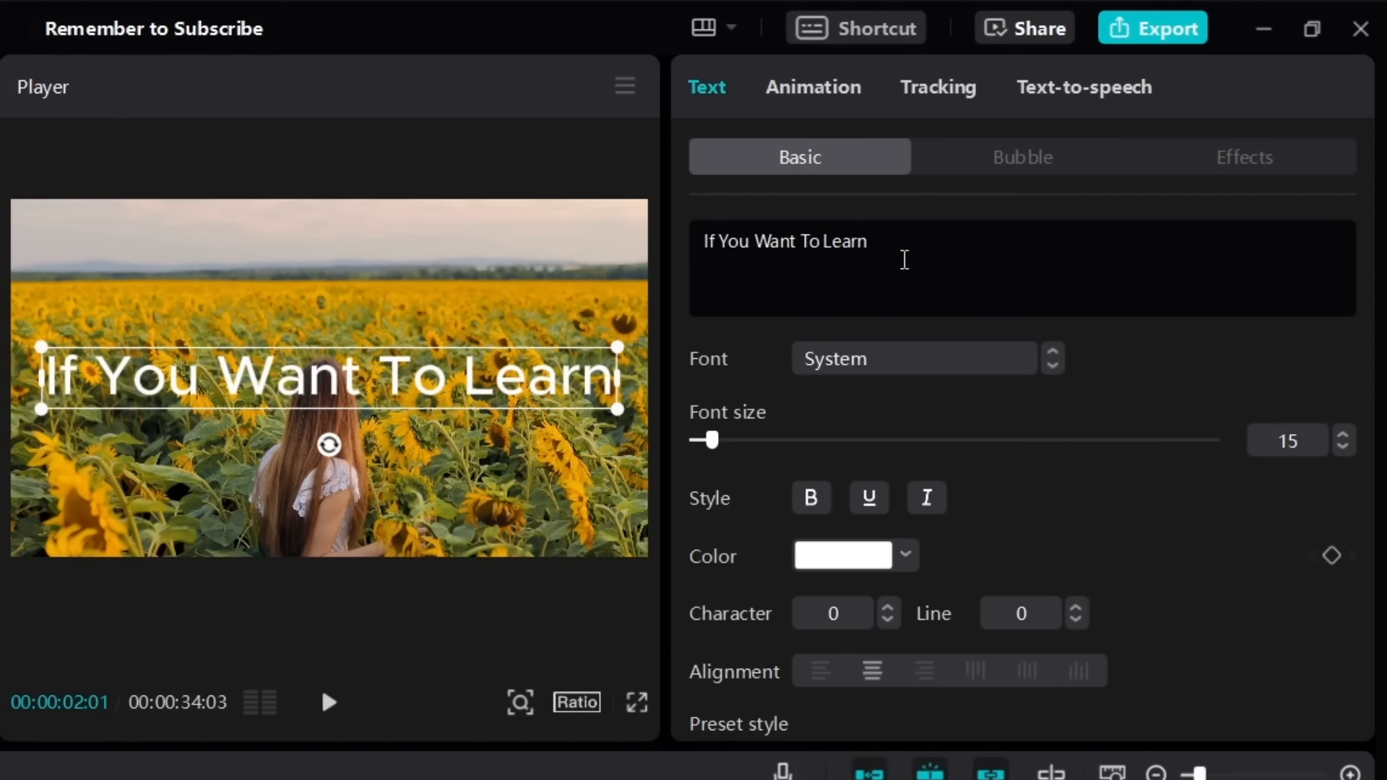
Preview the text-to-speech voices Jessie, Serious Male, Bestie, Chill Girl and Empathetic Female, and browse the rest of the voice list
click(1062, 94)
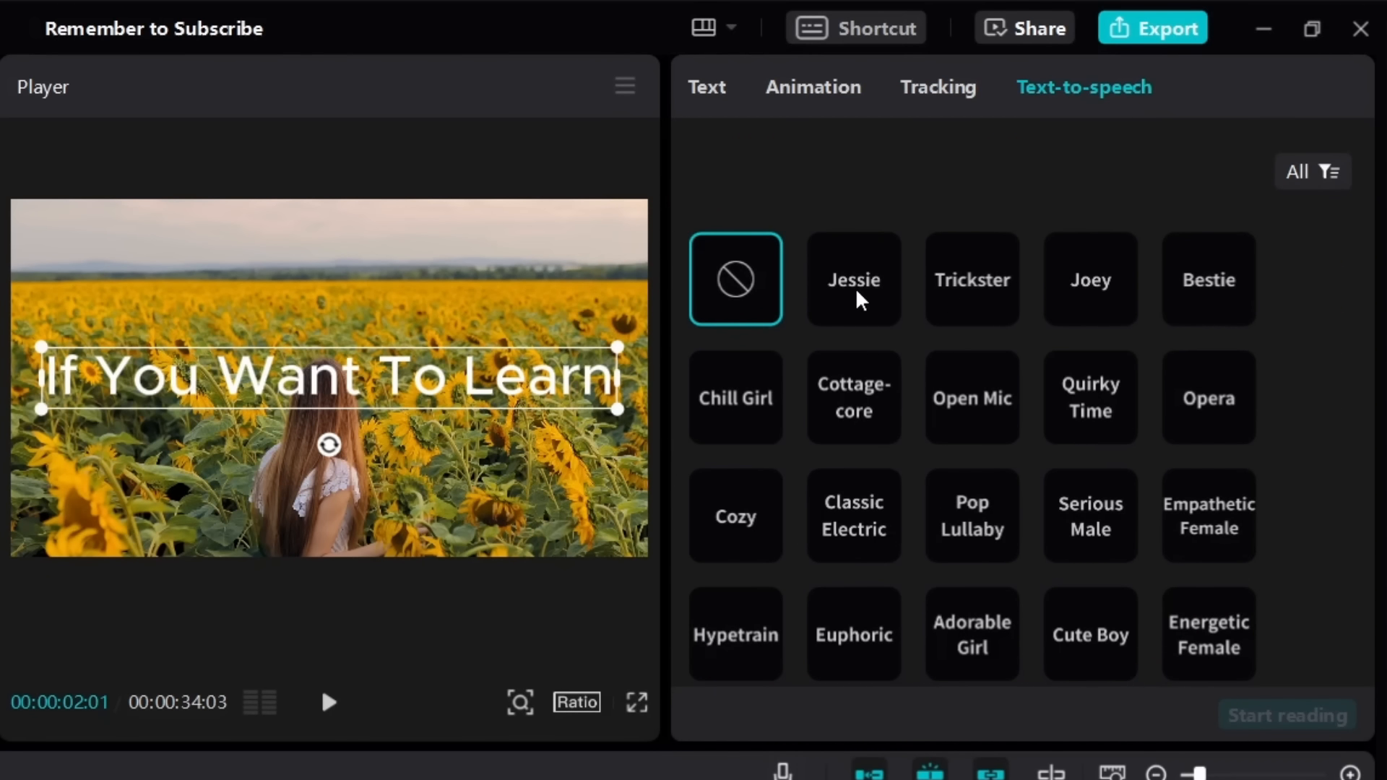
click(869, 305)
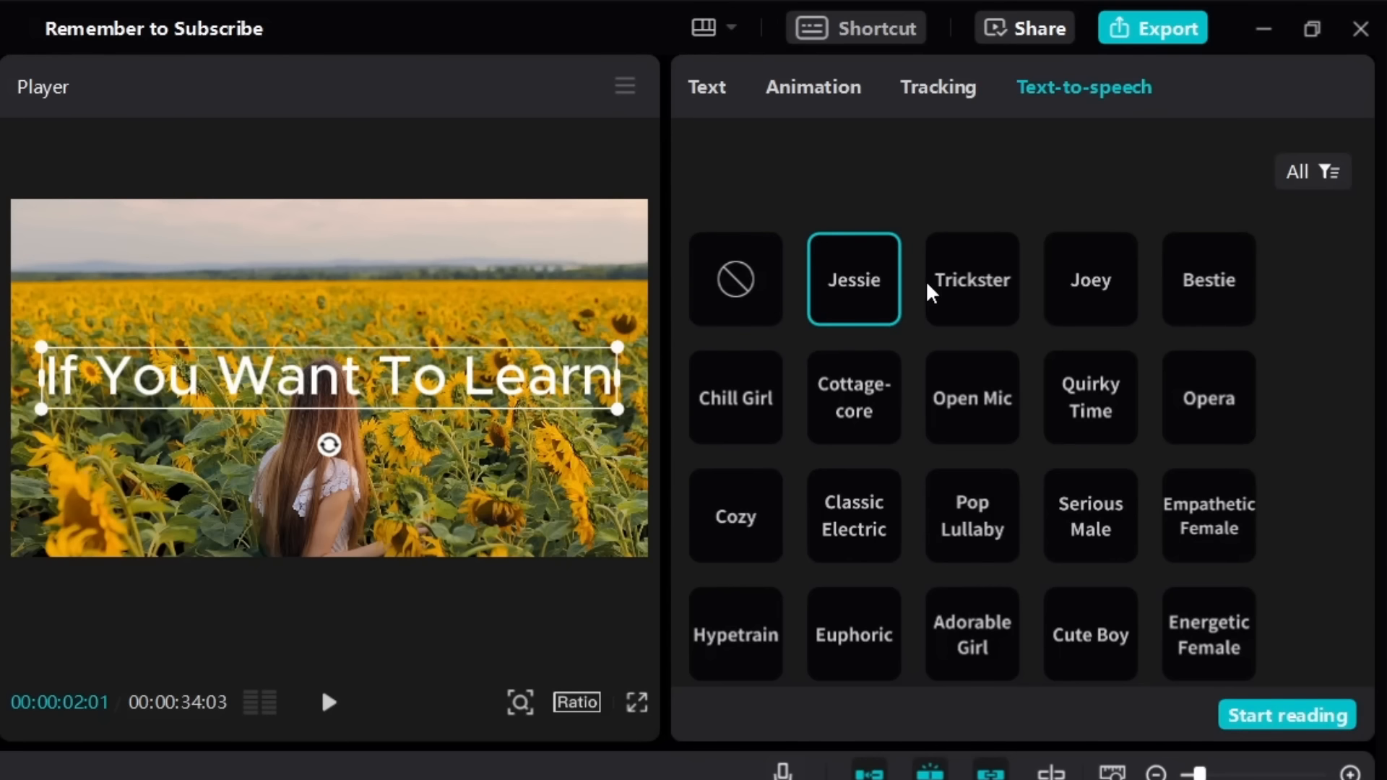
click(1101, 533)
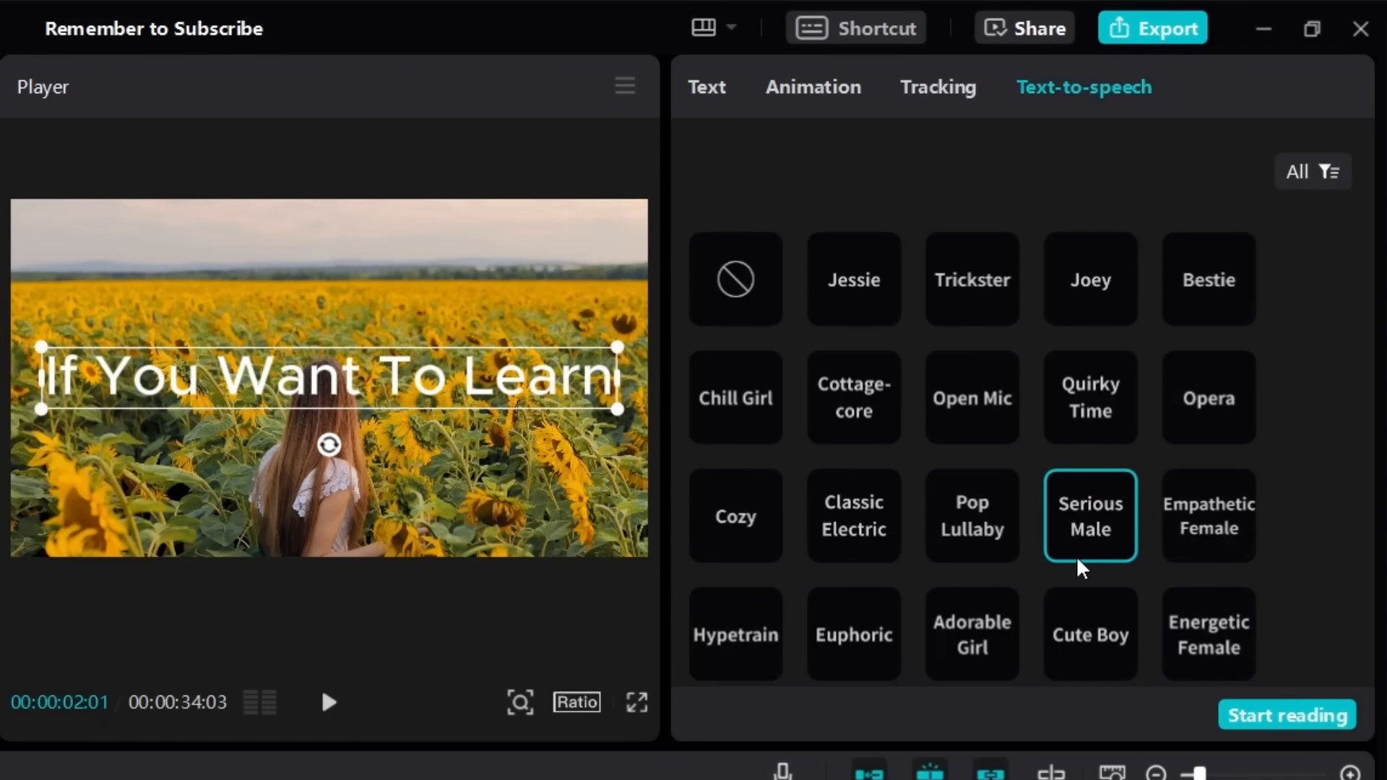
click(1185, 292)
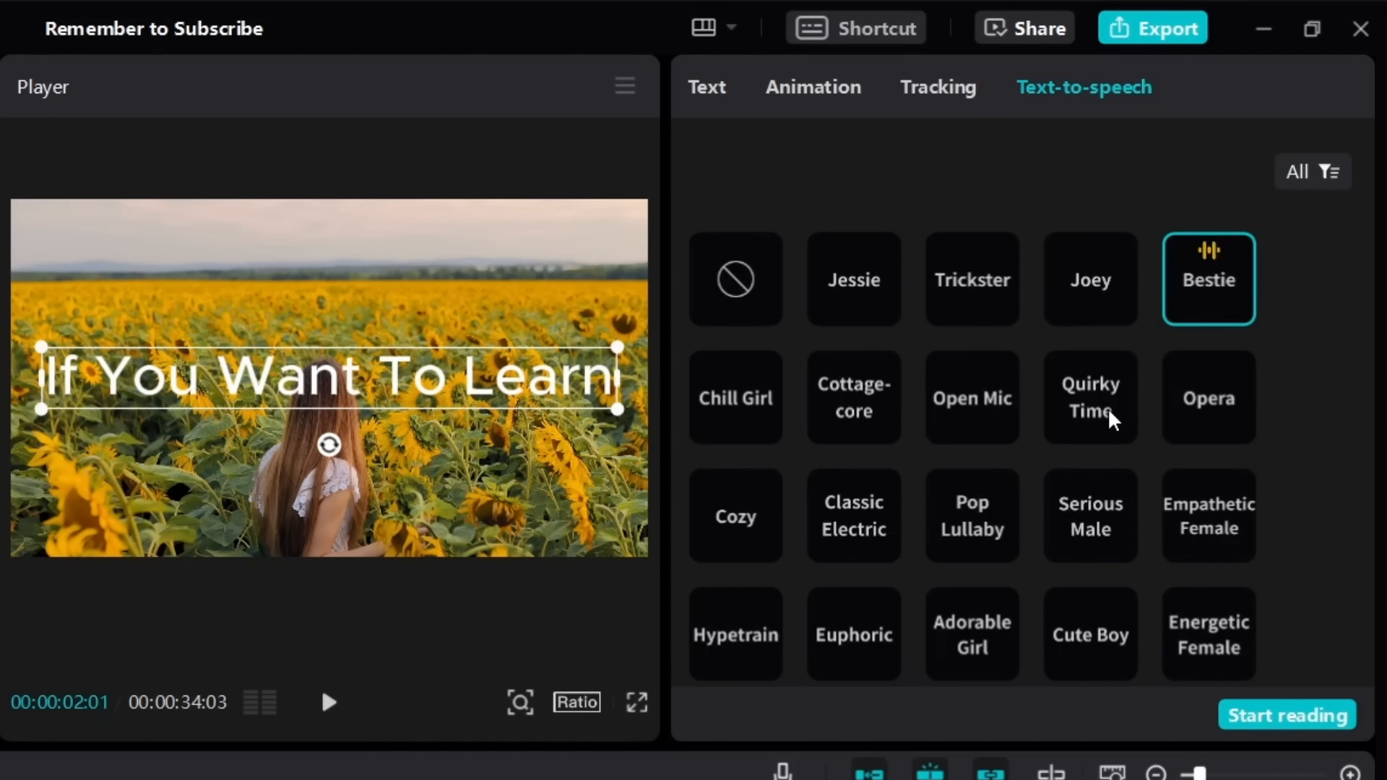
click(736, 412)
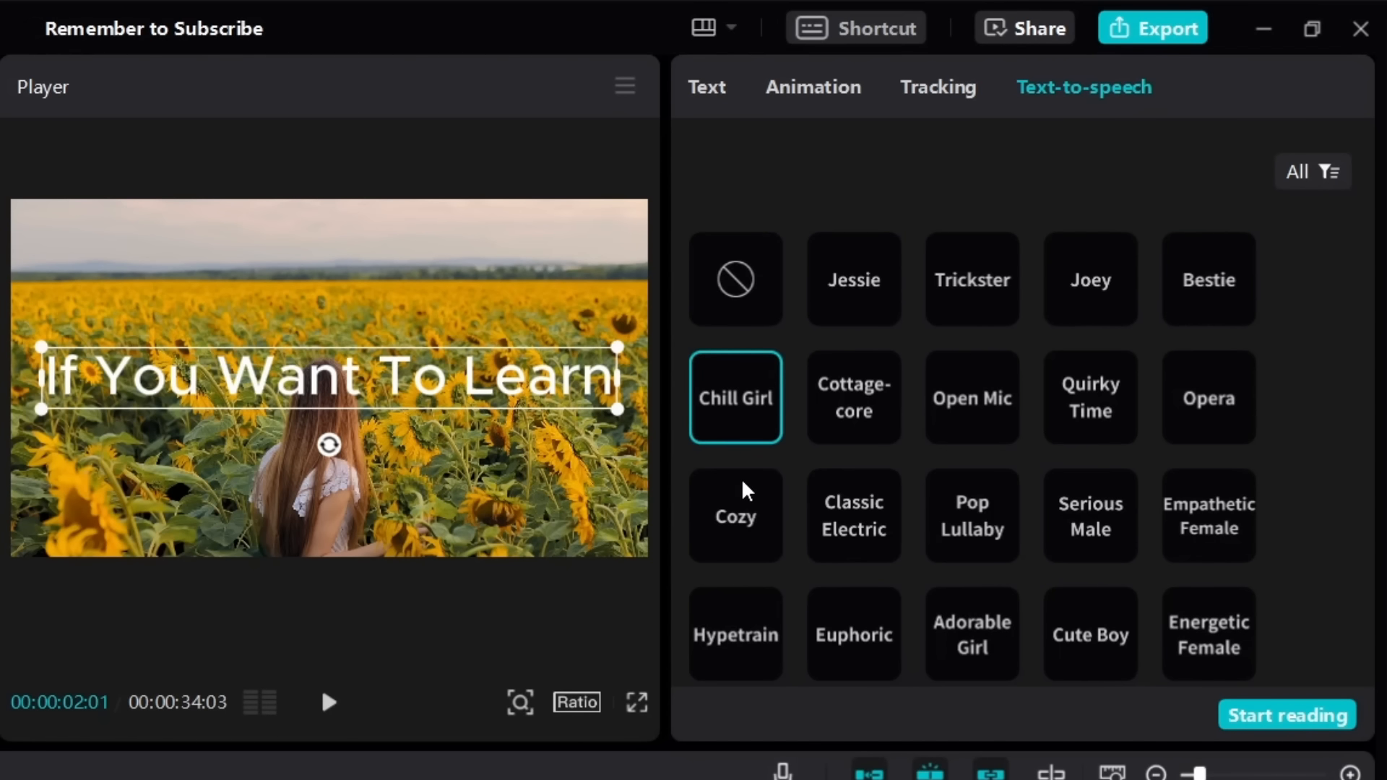
click(1203, 549)
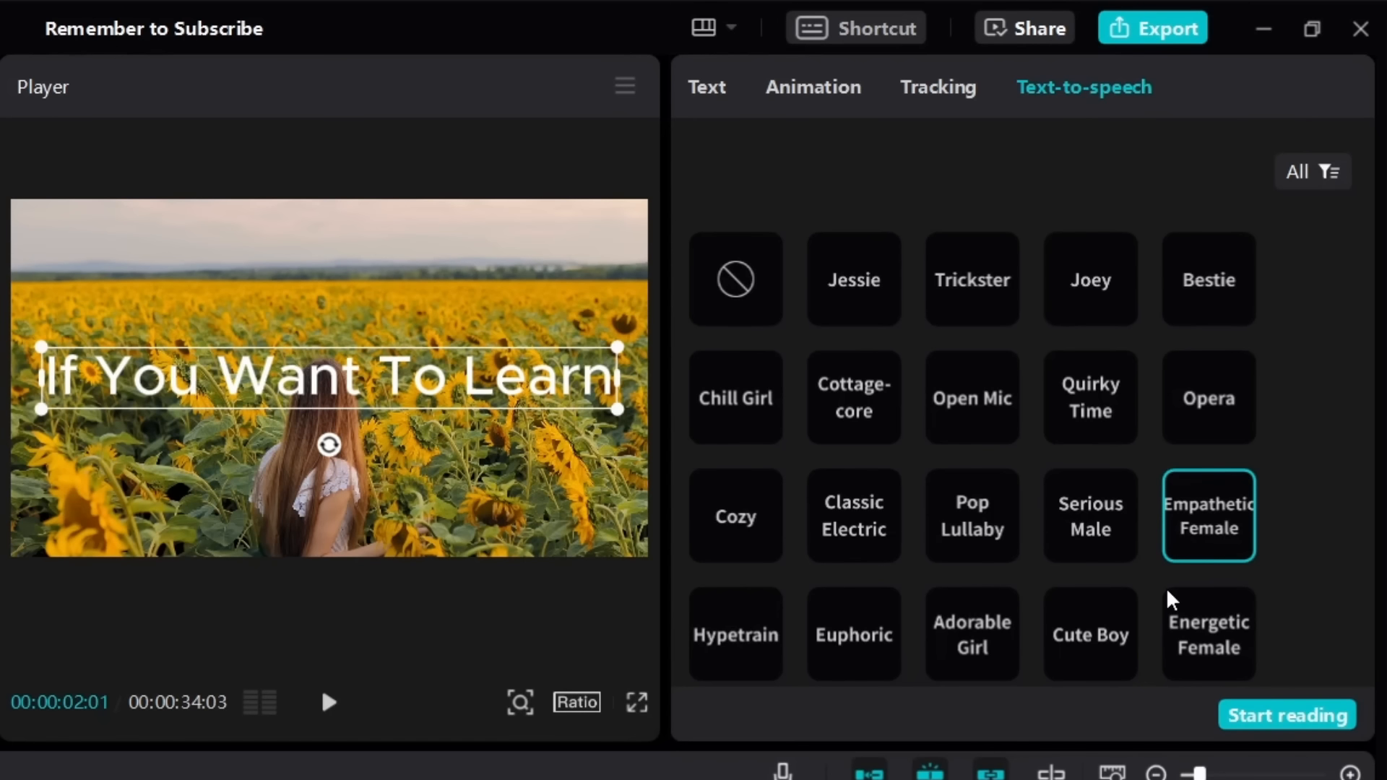
scroll(1018, 504, down, 3)
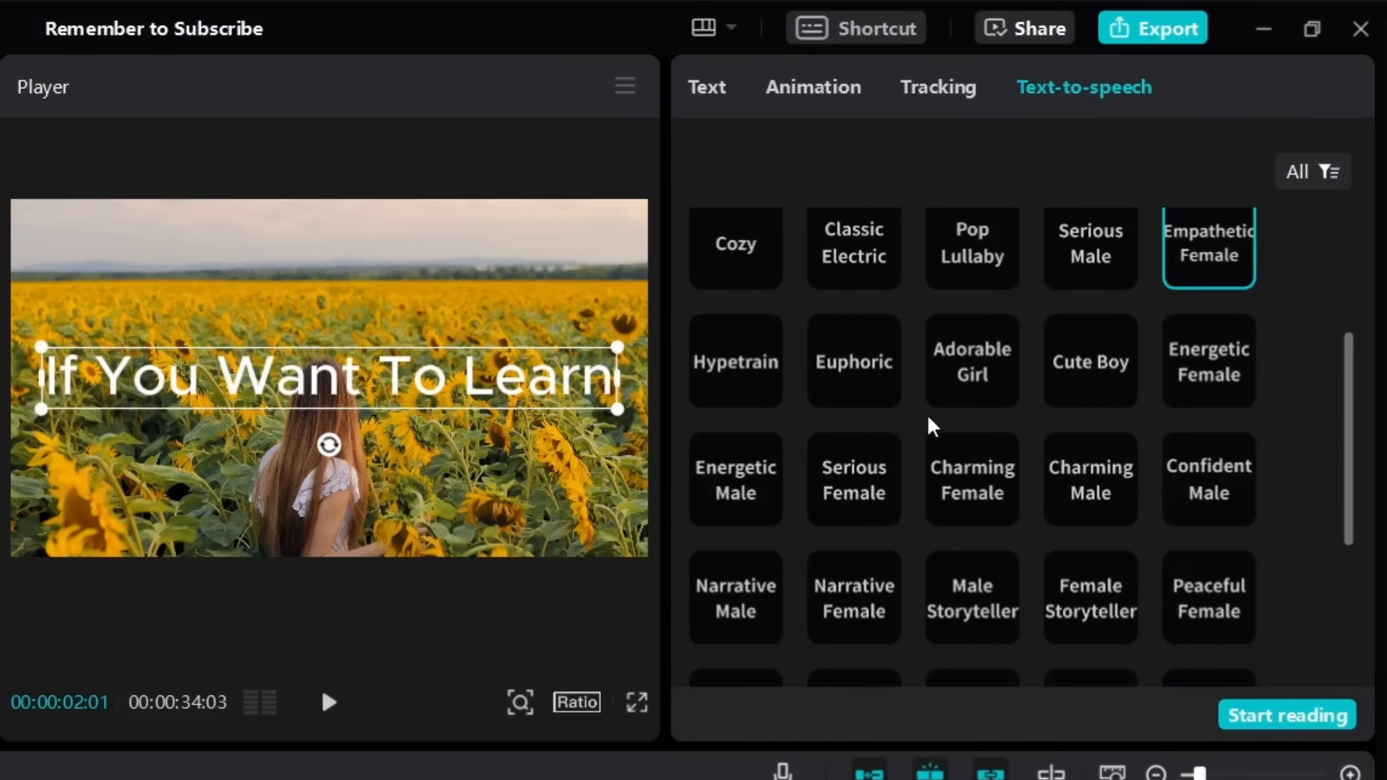
scroll(918, 415, down, 4)
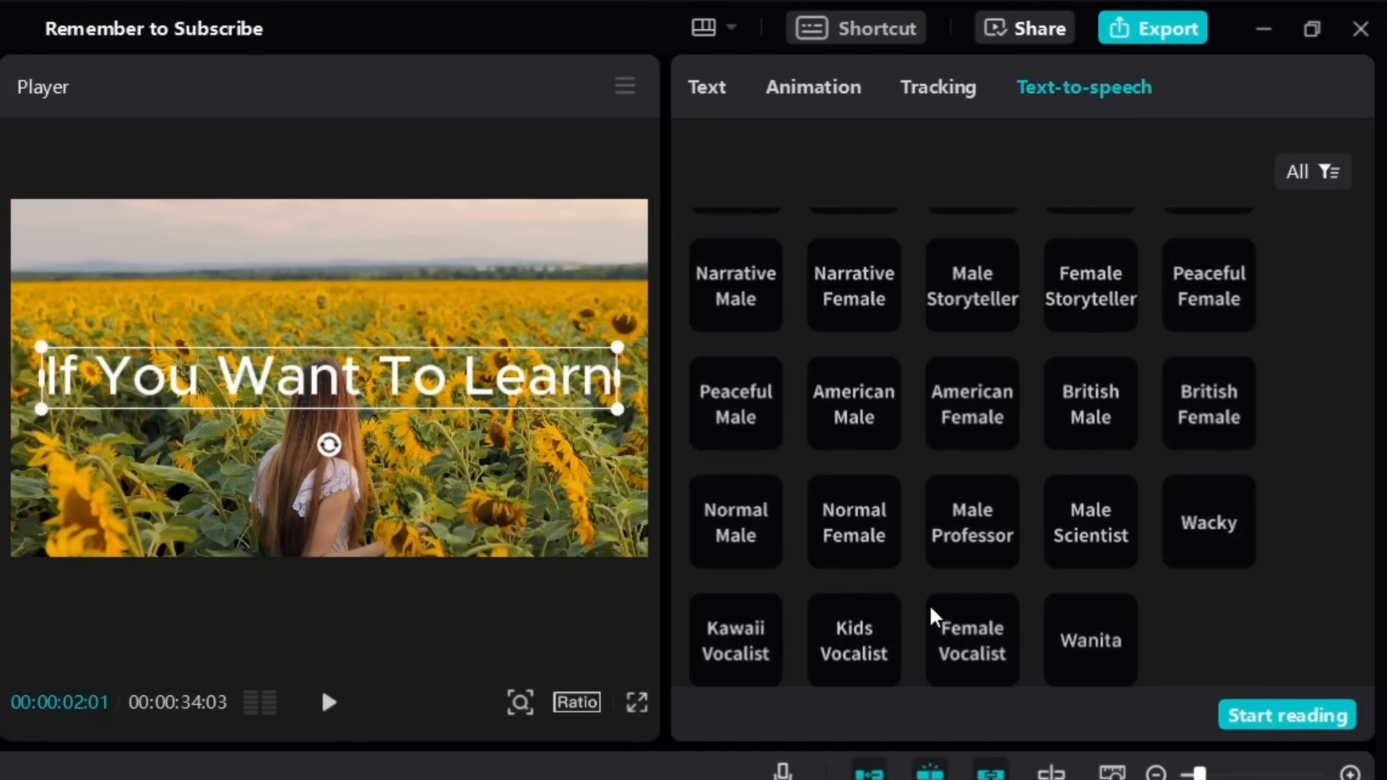
scroll(1030, 519, up, 7)
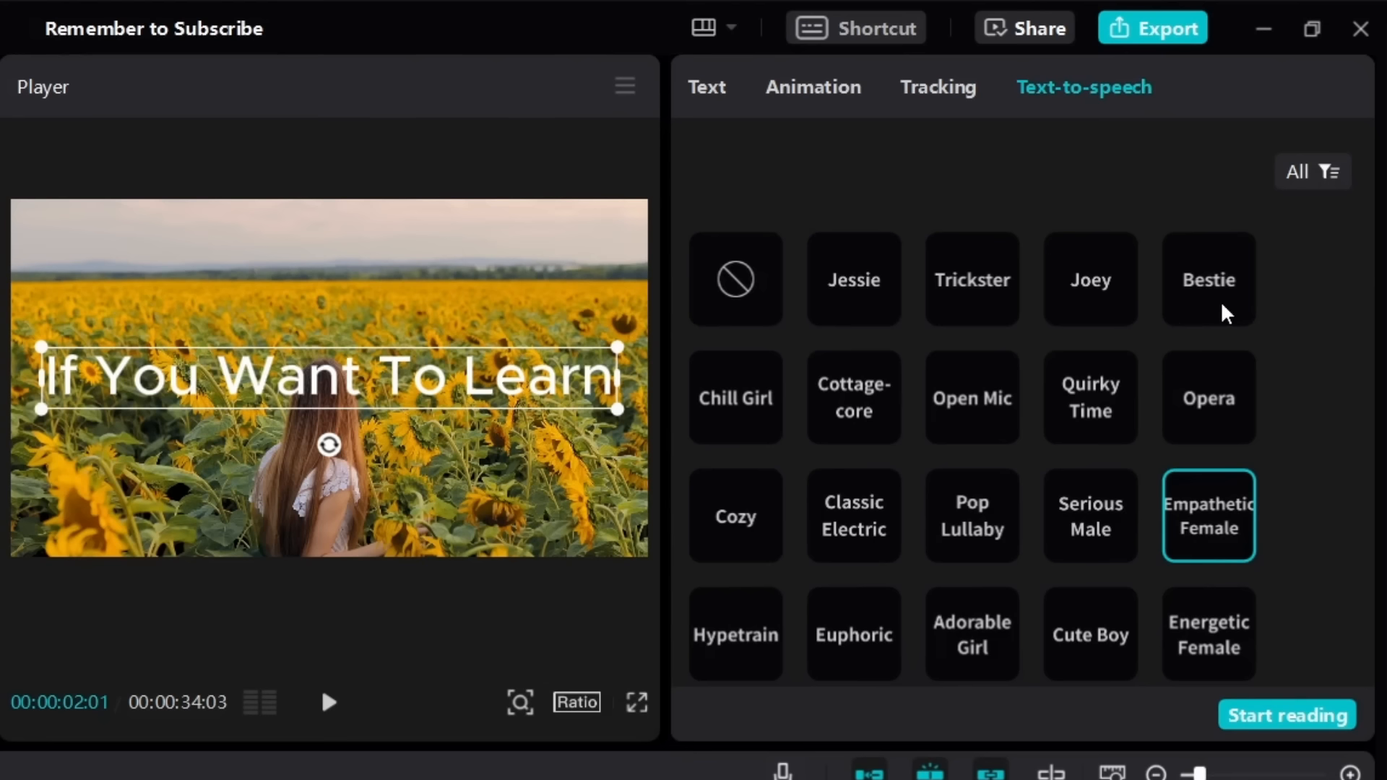
Generate speech for the text with the Bestie voice and play the result from the start of the timeline
click(1203, 307)
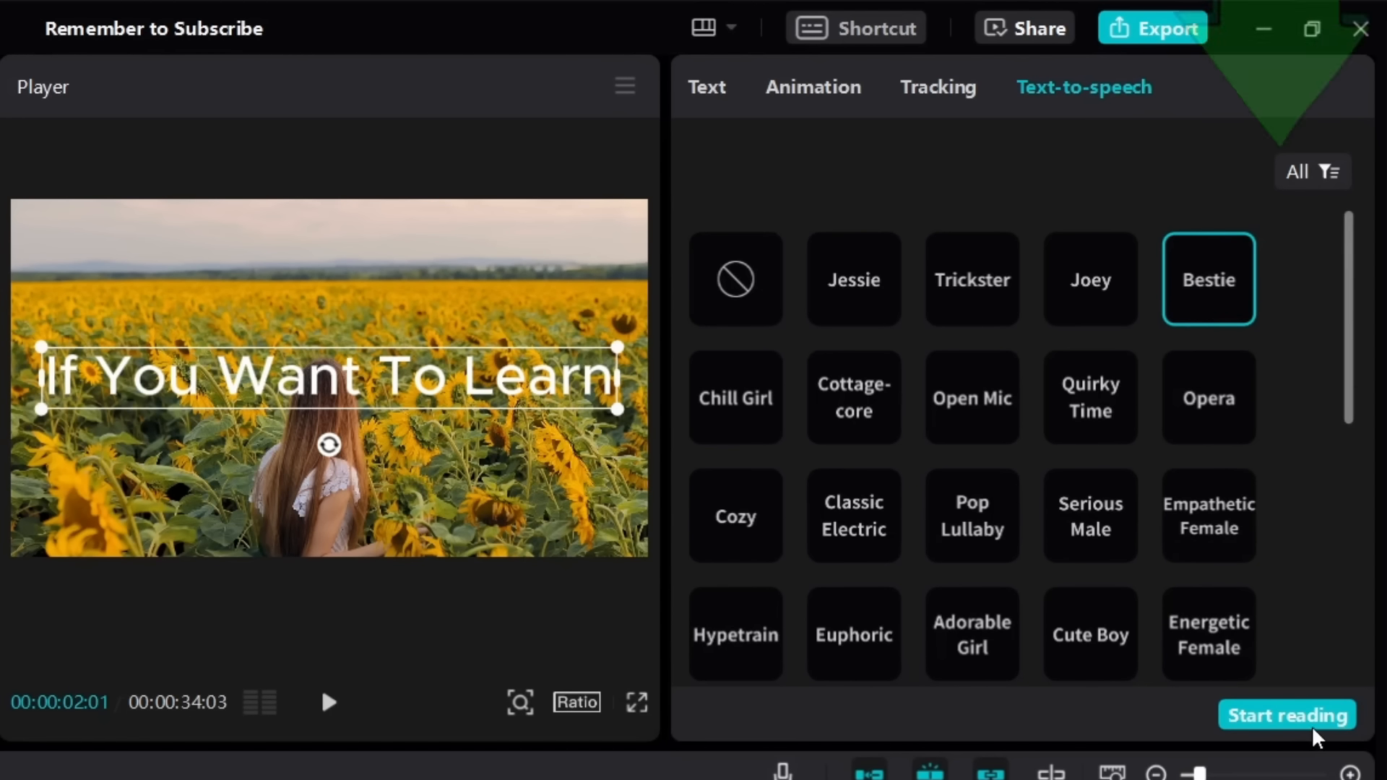
click(1277, 719)
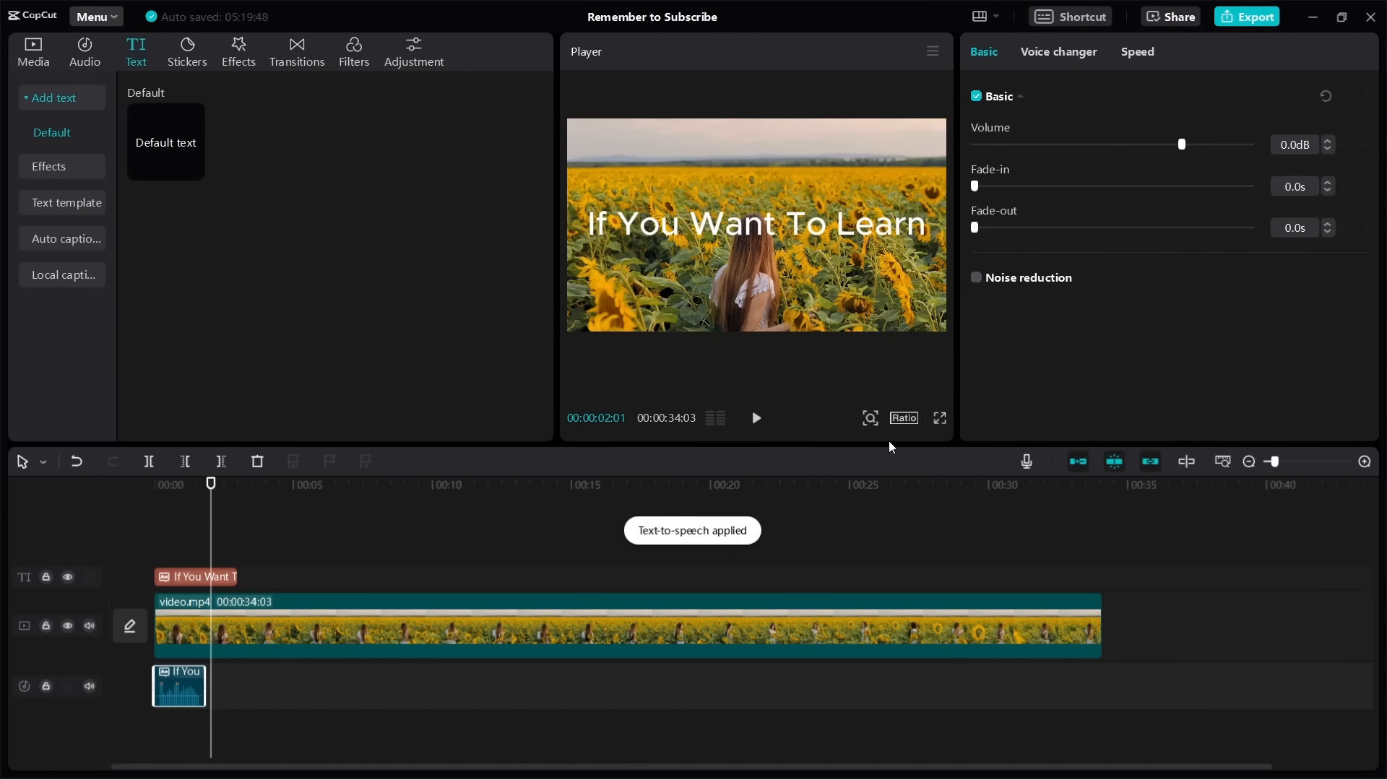
drag(191, 502, 25, 500)
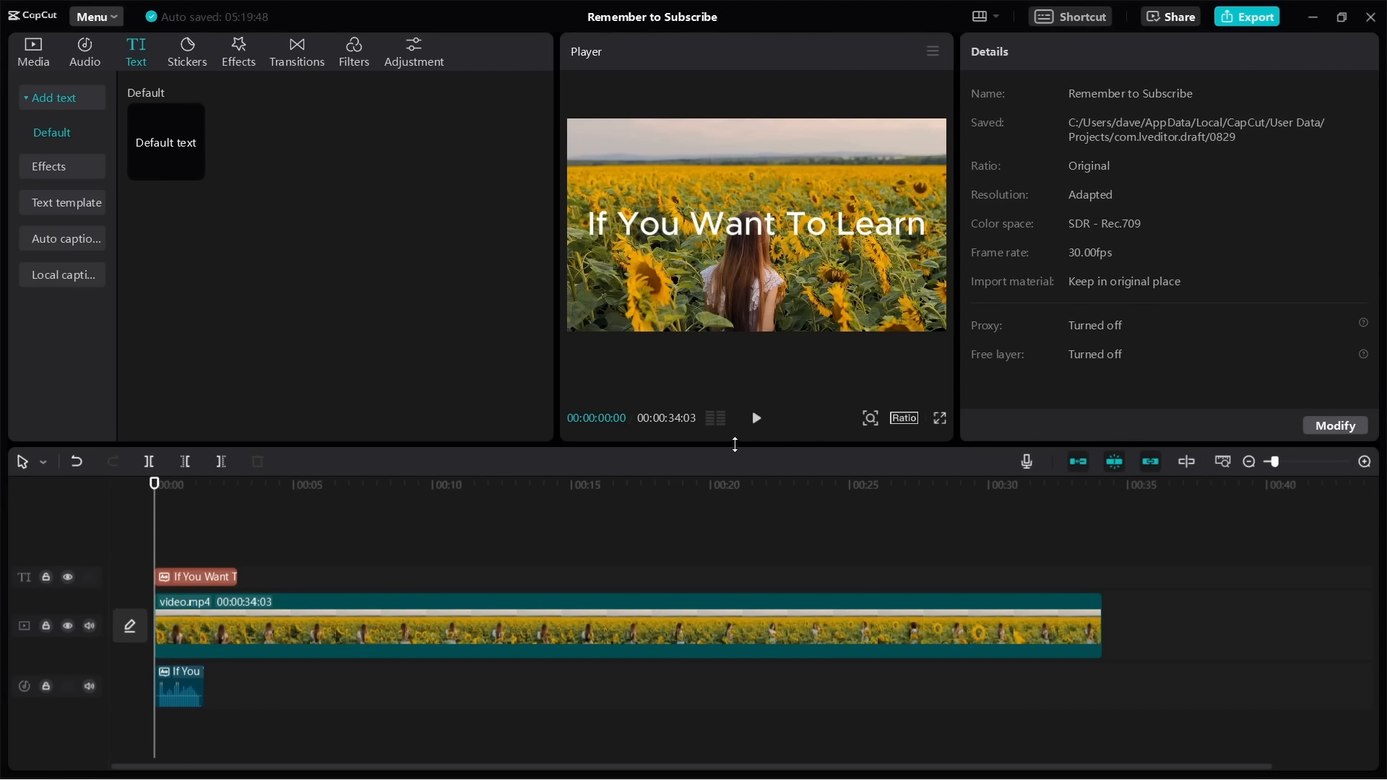
click(757, 420)
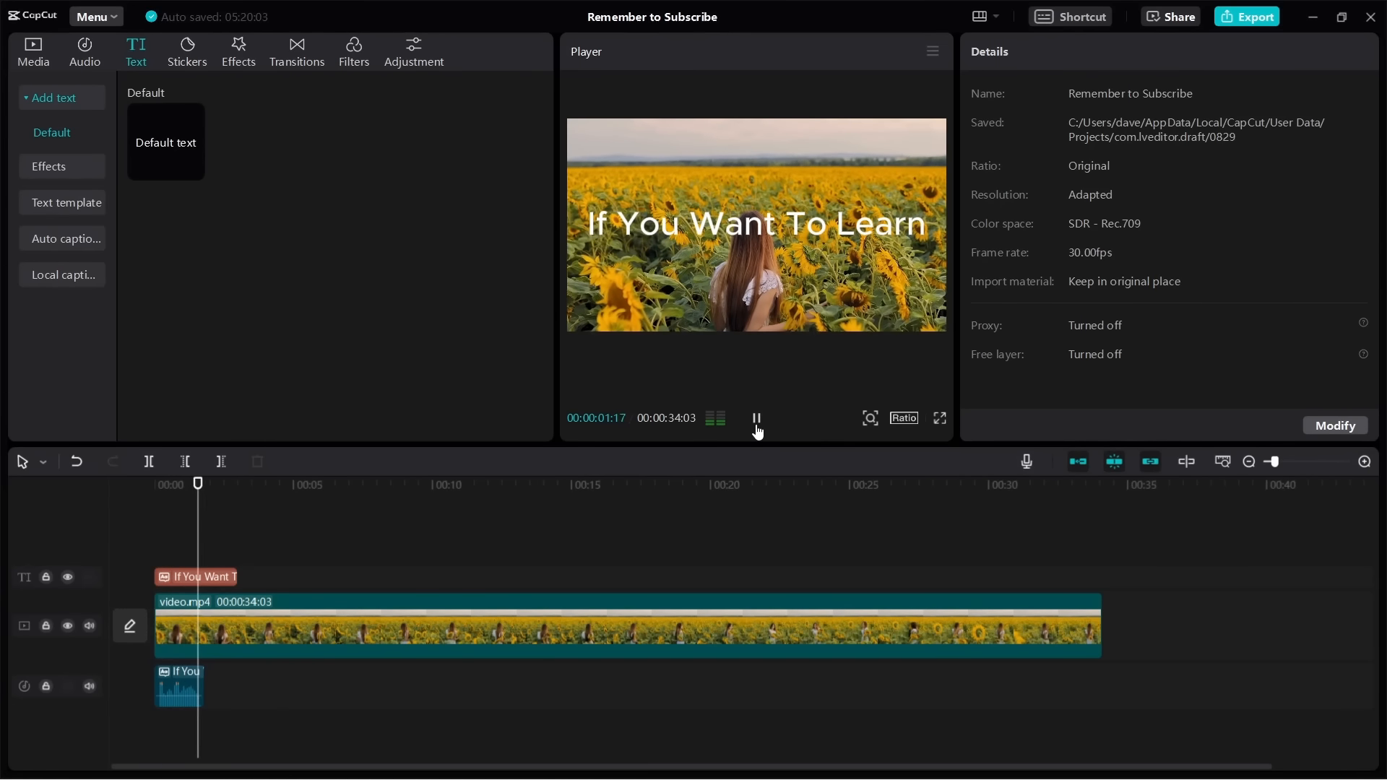
click(756, 420)
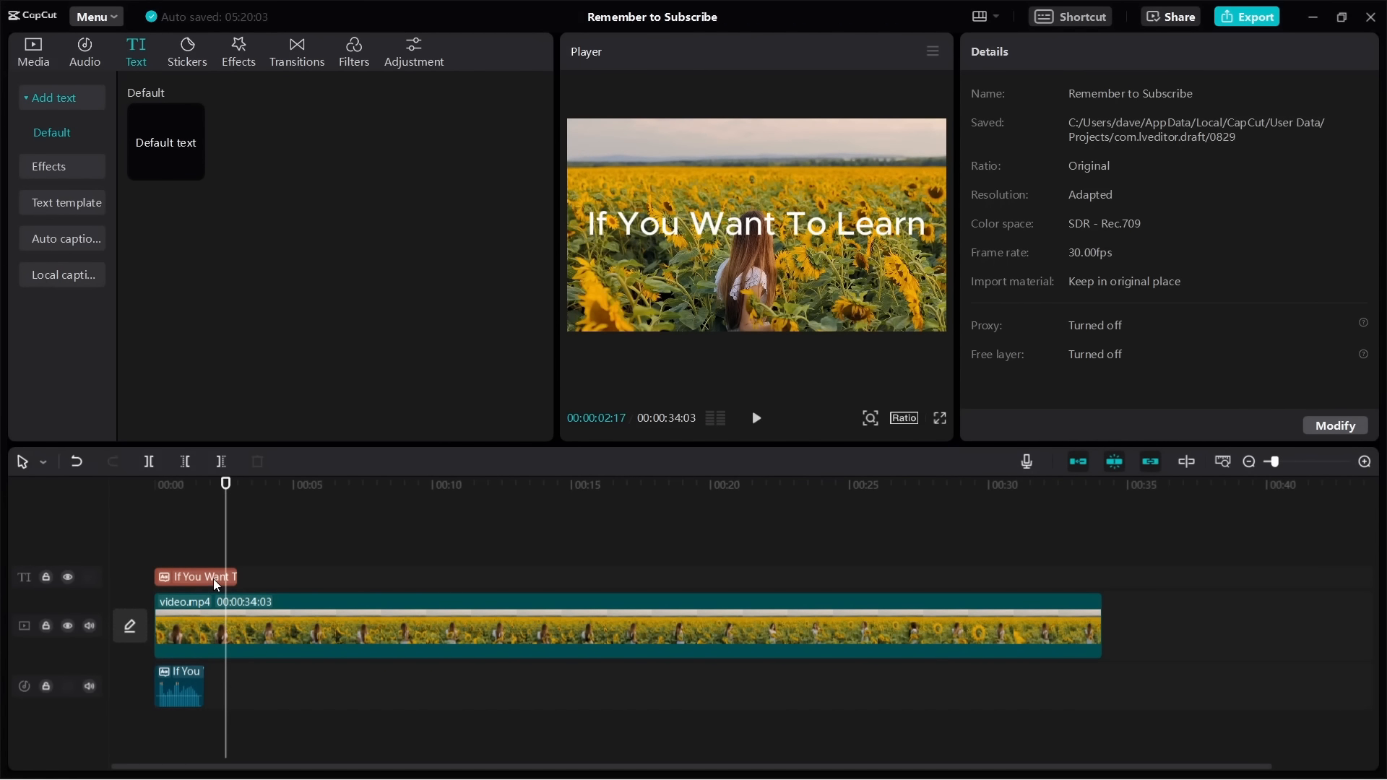
Trim the end of the "If You Want To Learn" text clip to match its speech audio, and play it from the start
click(182, 685)
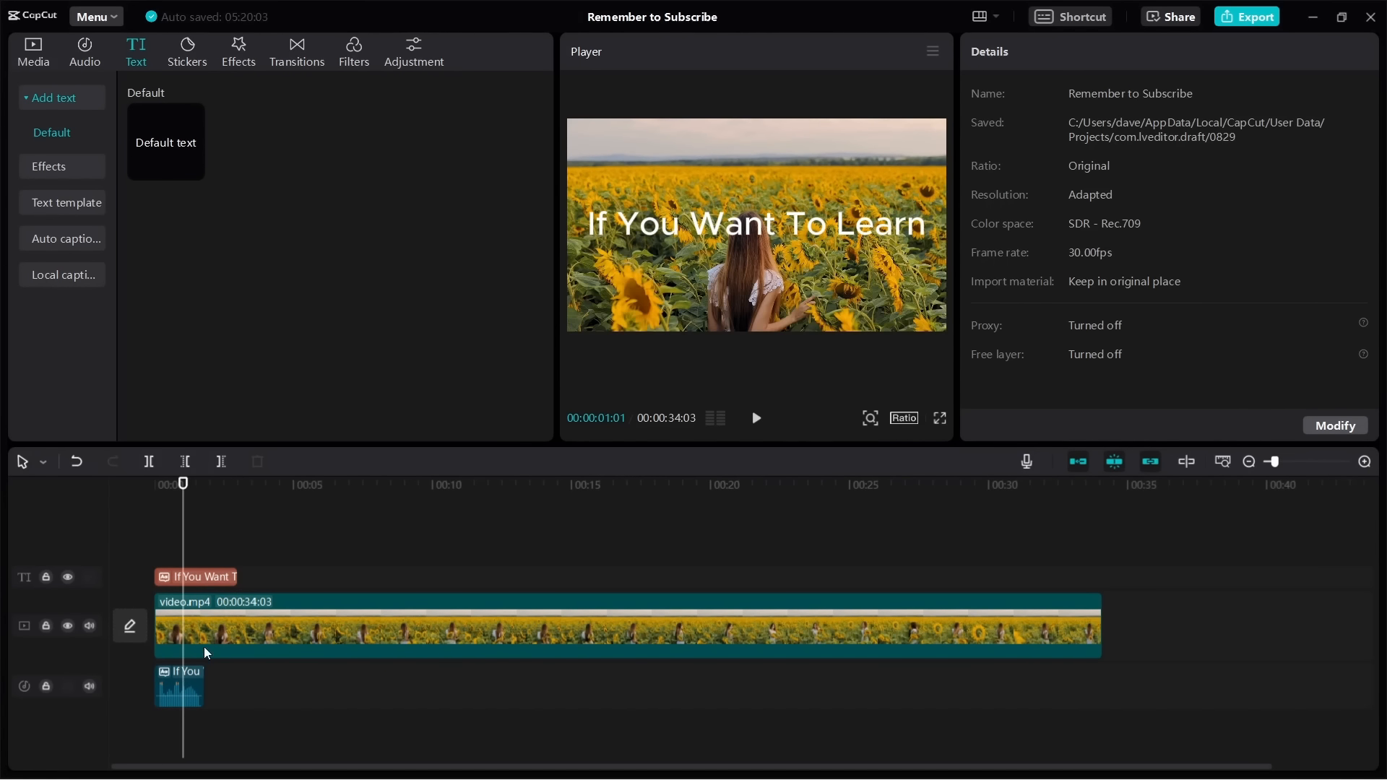
click(221, 578)
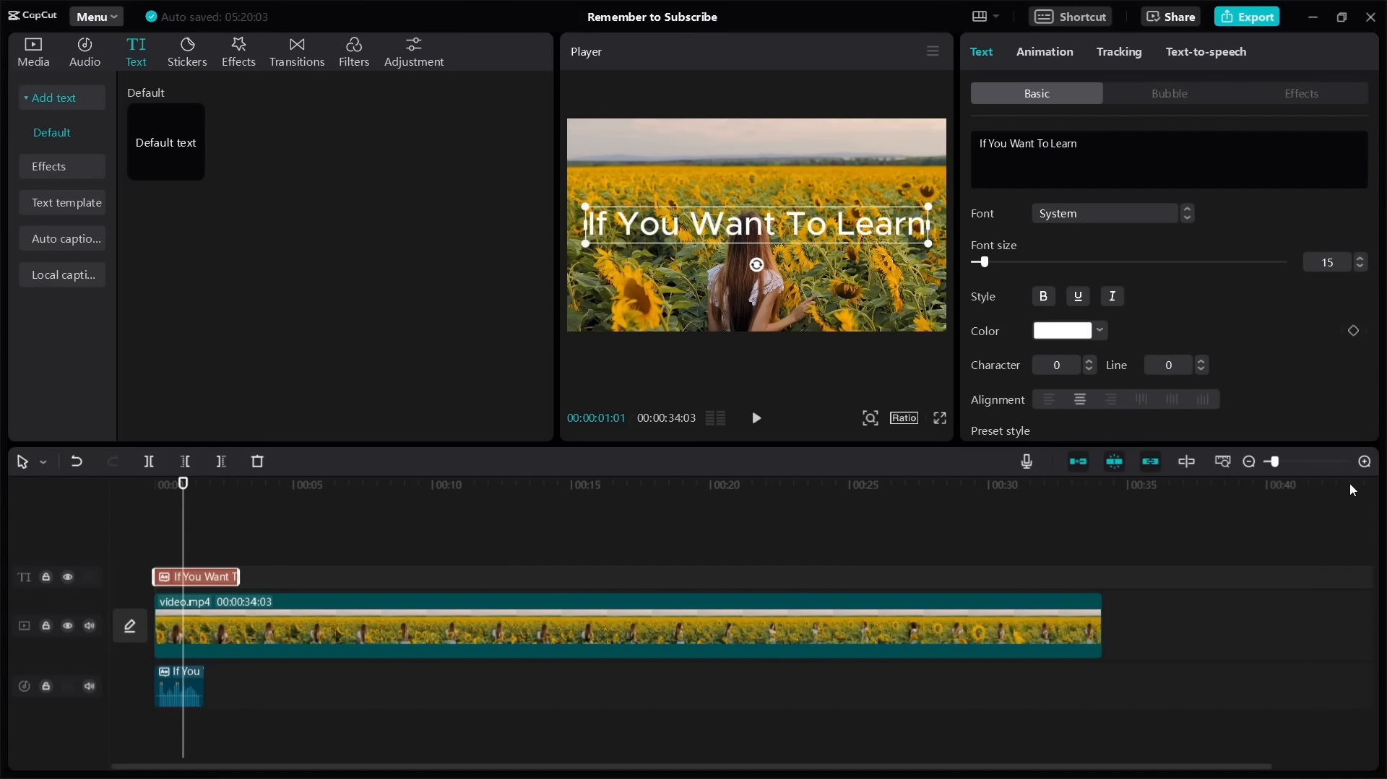
click(1365, 462)
drag(283, 767, 158, 769)
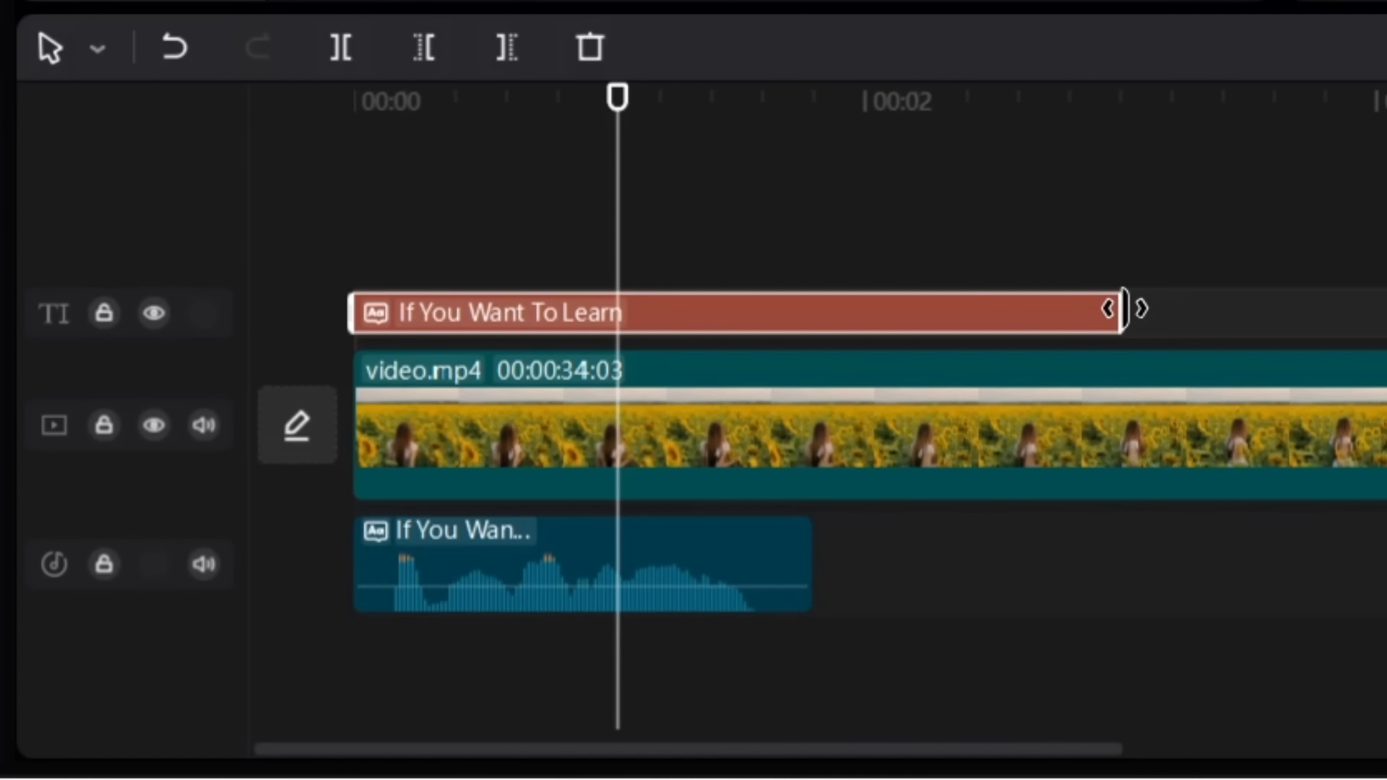
drag(1073, 313, 815, 322)
drag(617, 97, 301, 102)
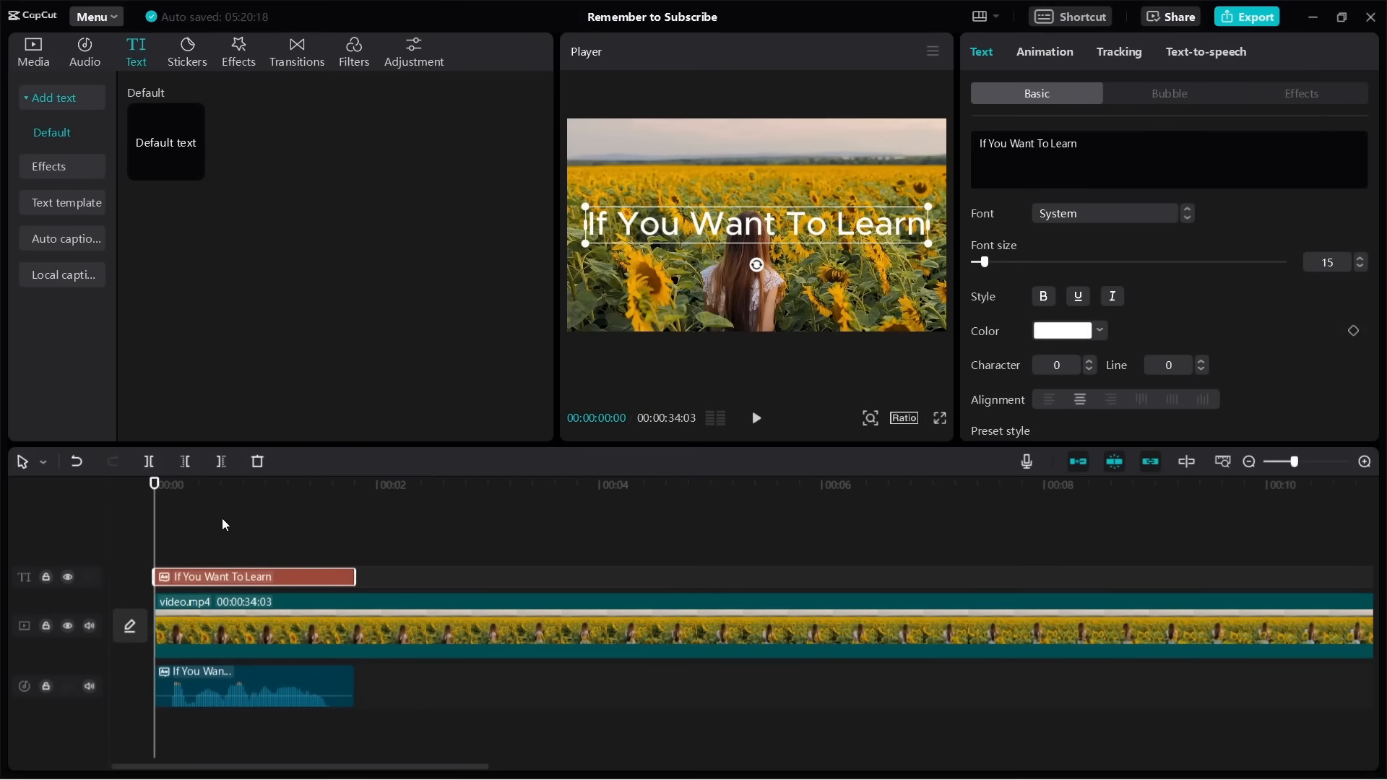
drag(473, 226, 332, 233)
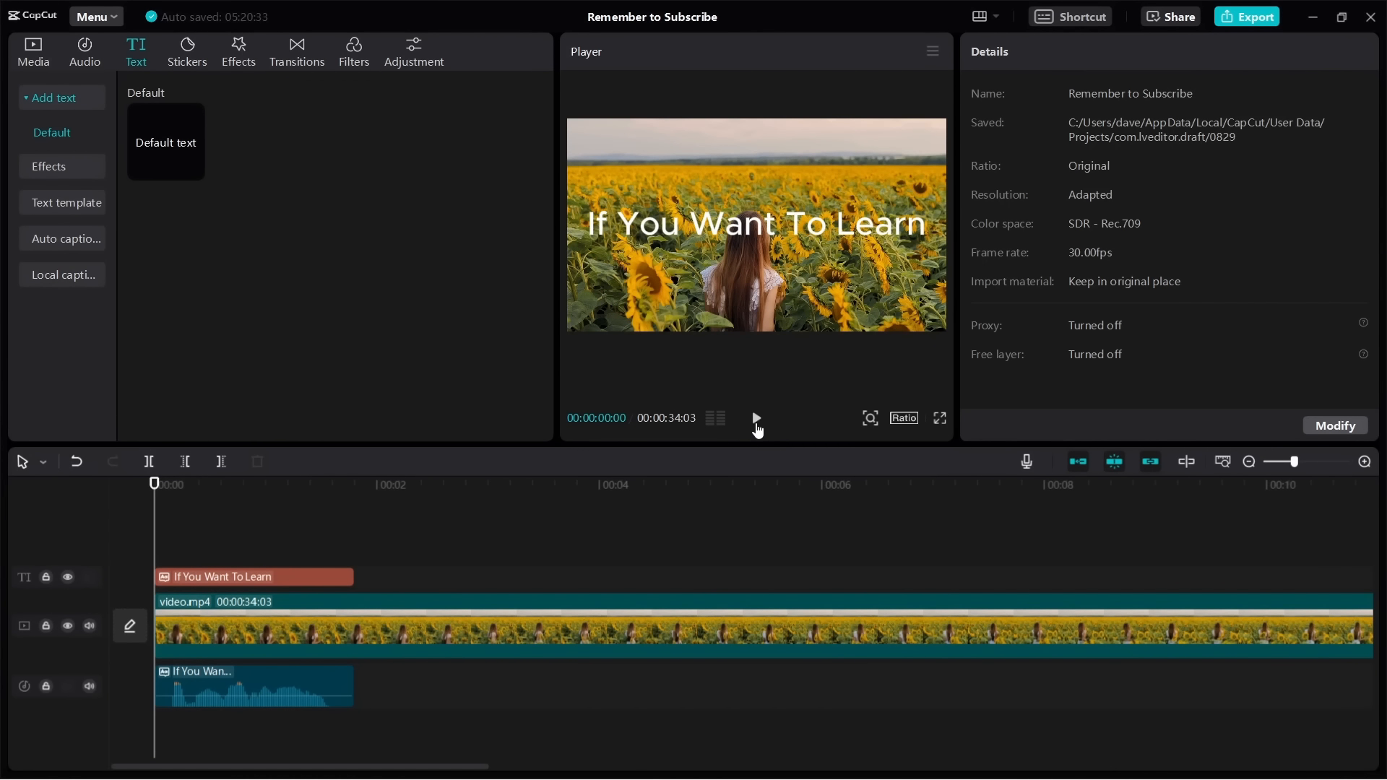
click(757, 424)
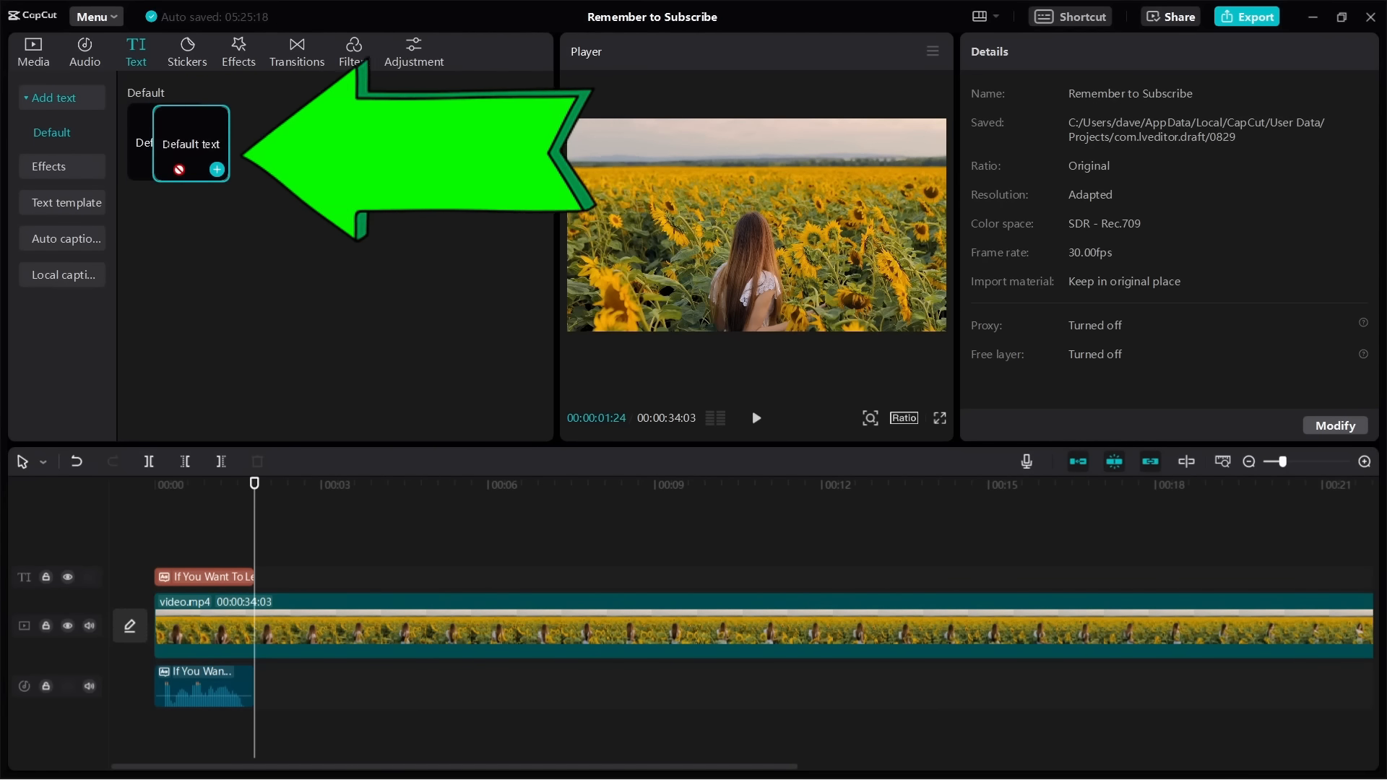
Add a second default text clip directly after the first, reading "How To Add Text to Speech" at font size 10
drag(155, 166, 309, 587)
triple_click(1058, 157)
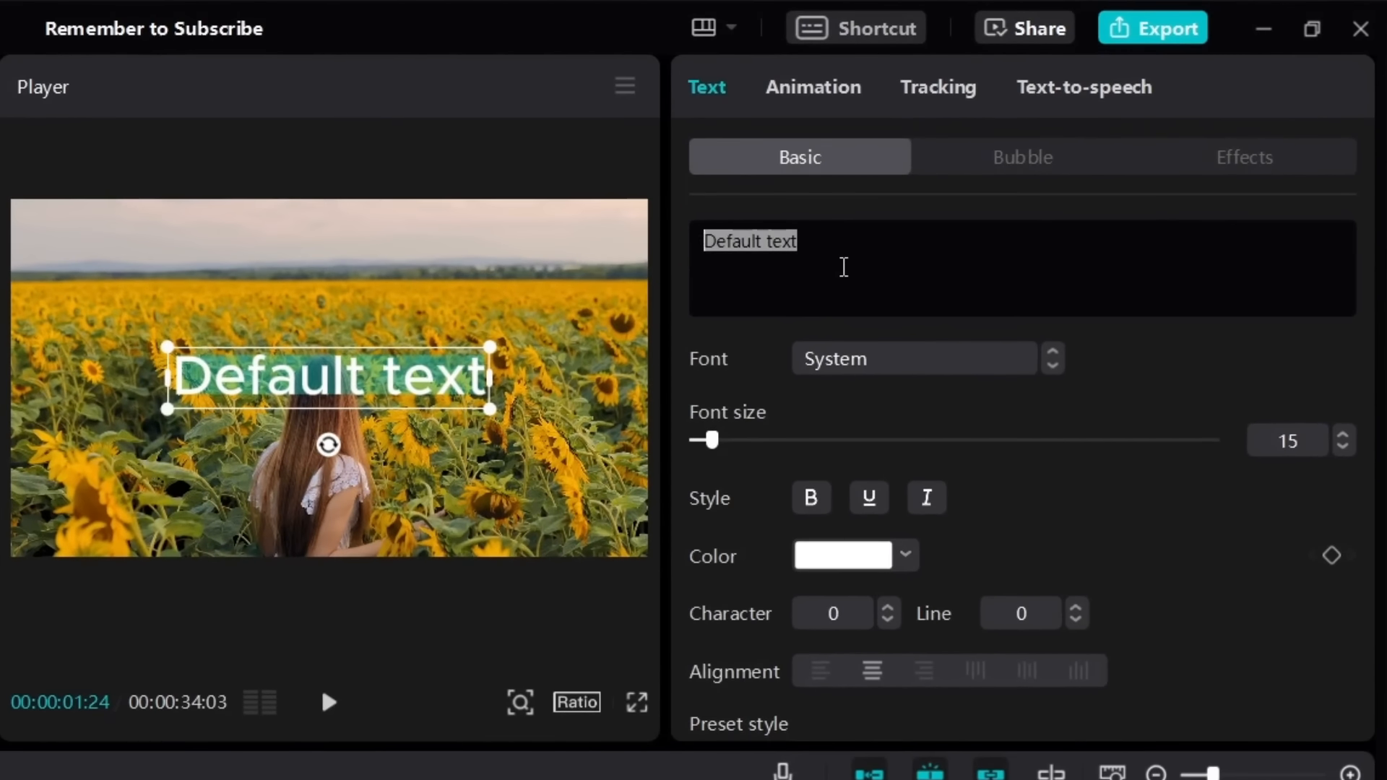
text(How)
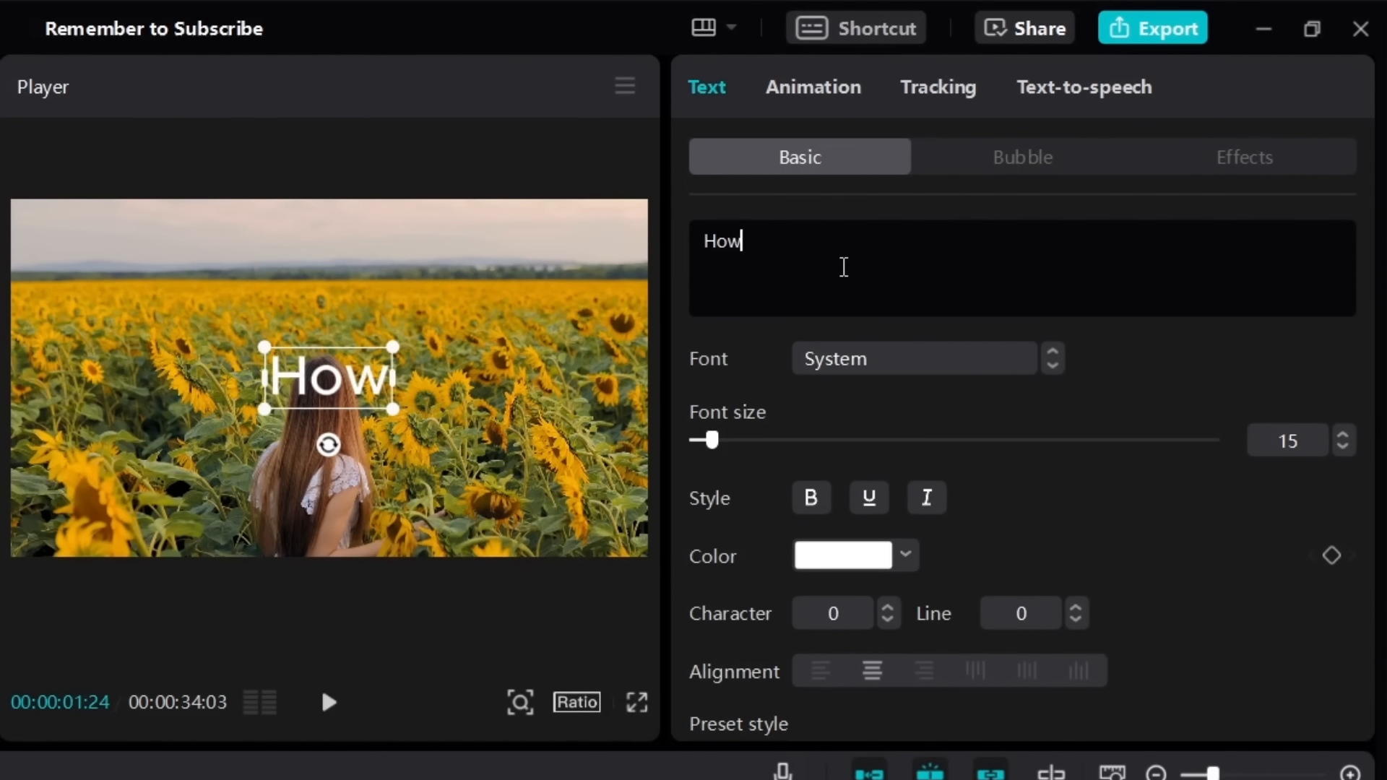
text( To Add Text to Speech)
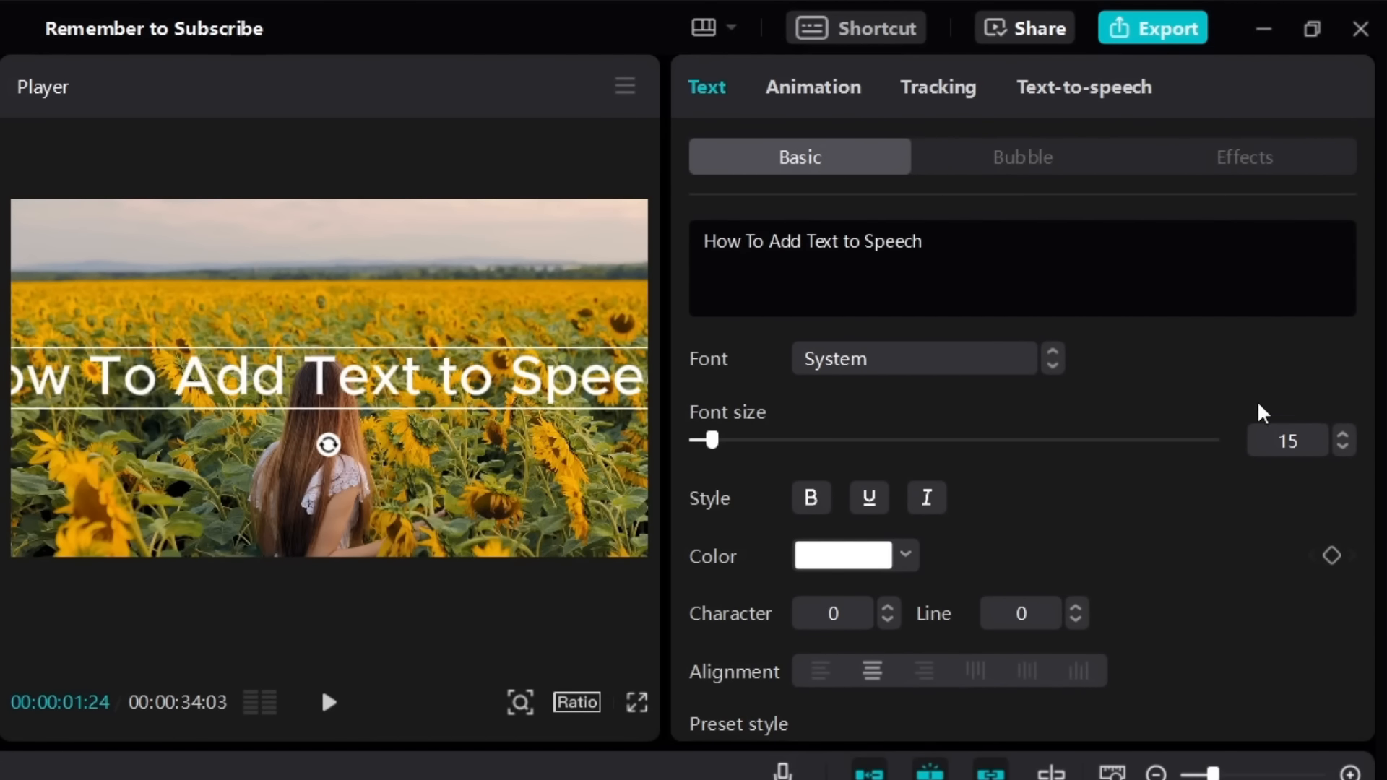
drag(713, 441, 710, 448)
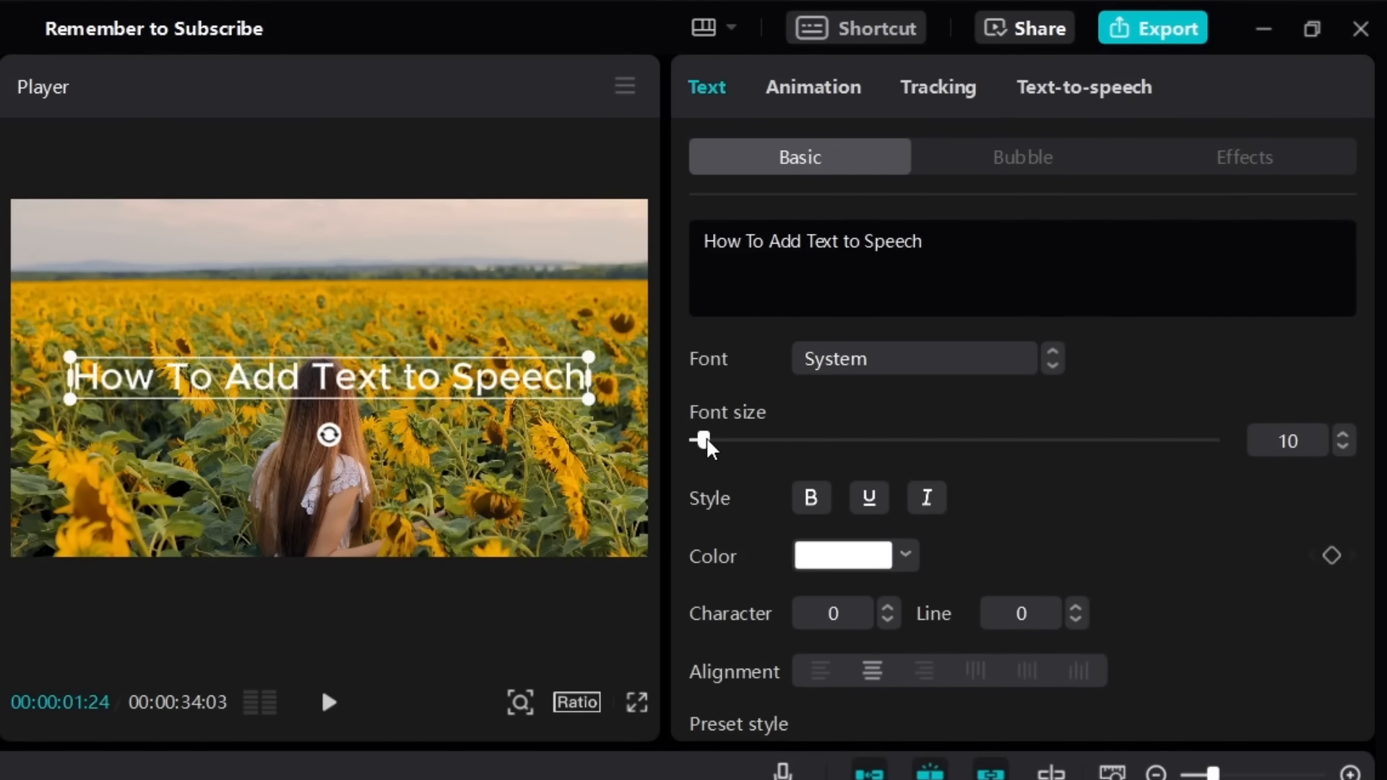
Generate Bestie speech for the second text, and trim its text clip to the end of the new audio
click(1070, 105)
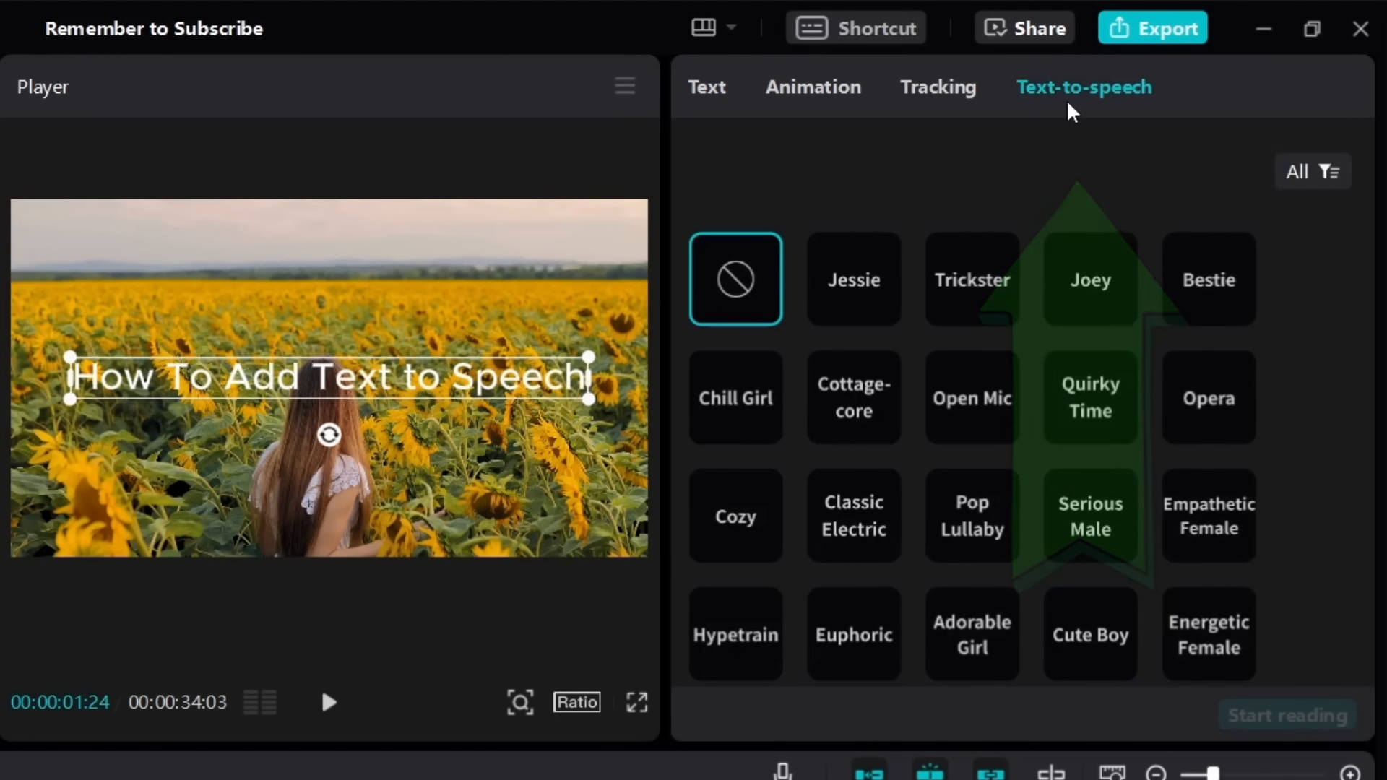
click(1247, 318)
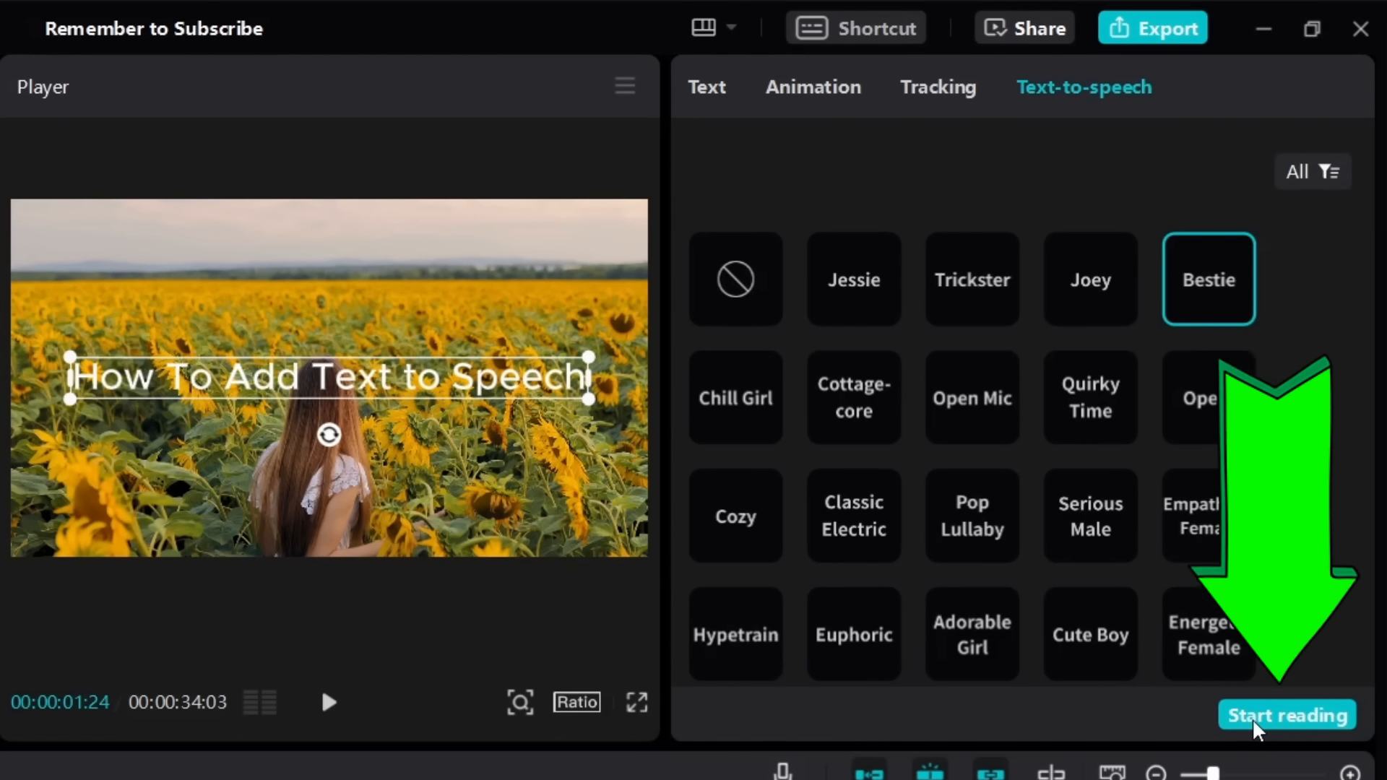
click(1228, 722)
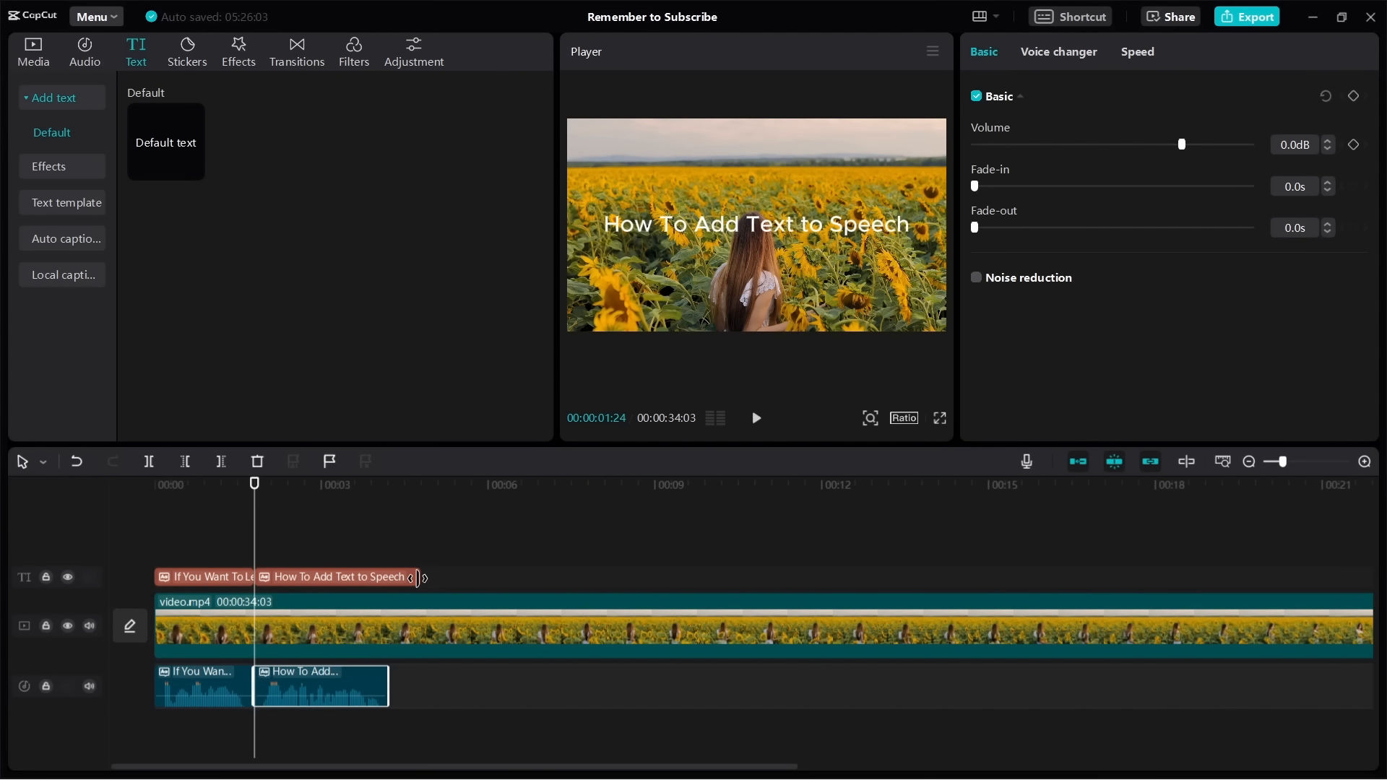
drag(417, 578, 382, 578)
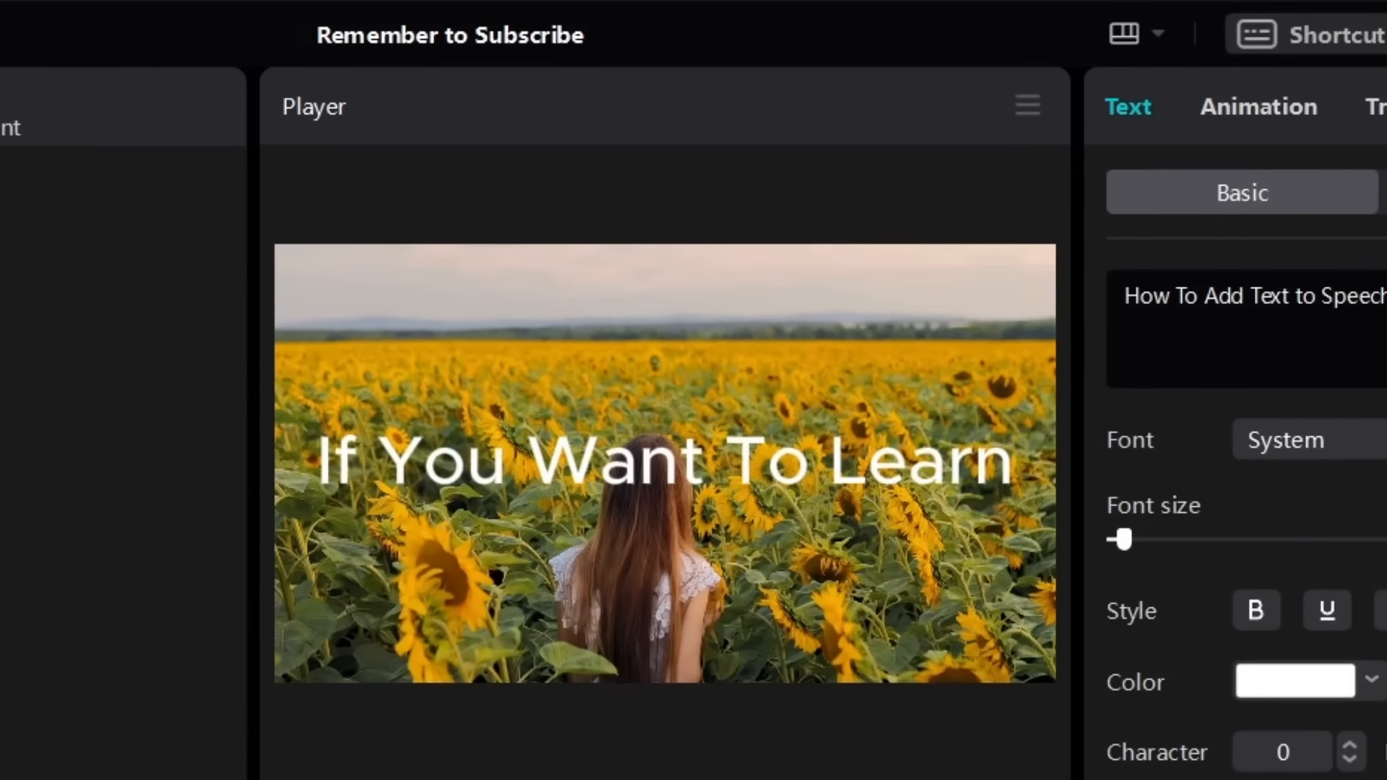
click(755, 419)
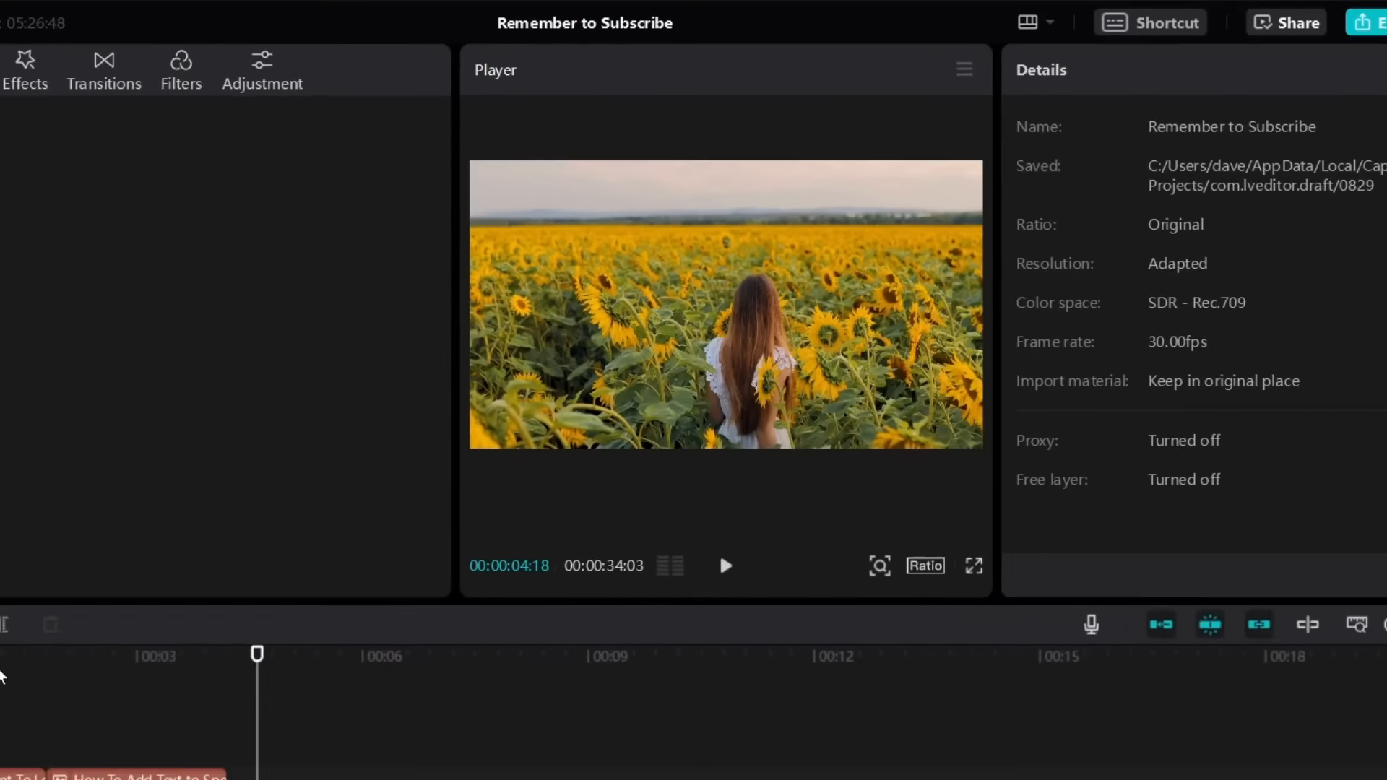
Delete the "If You Want To Learn" and "How To Add Text to Speech" text clips, keeping their speech audio, and play the result
click(218, 498)
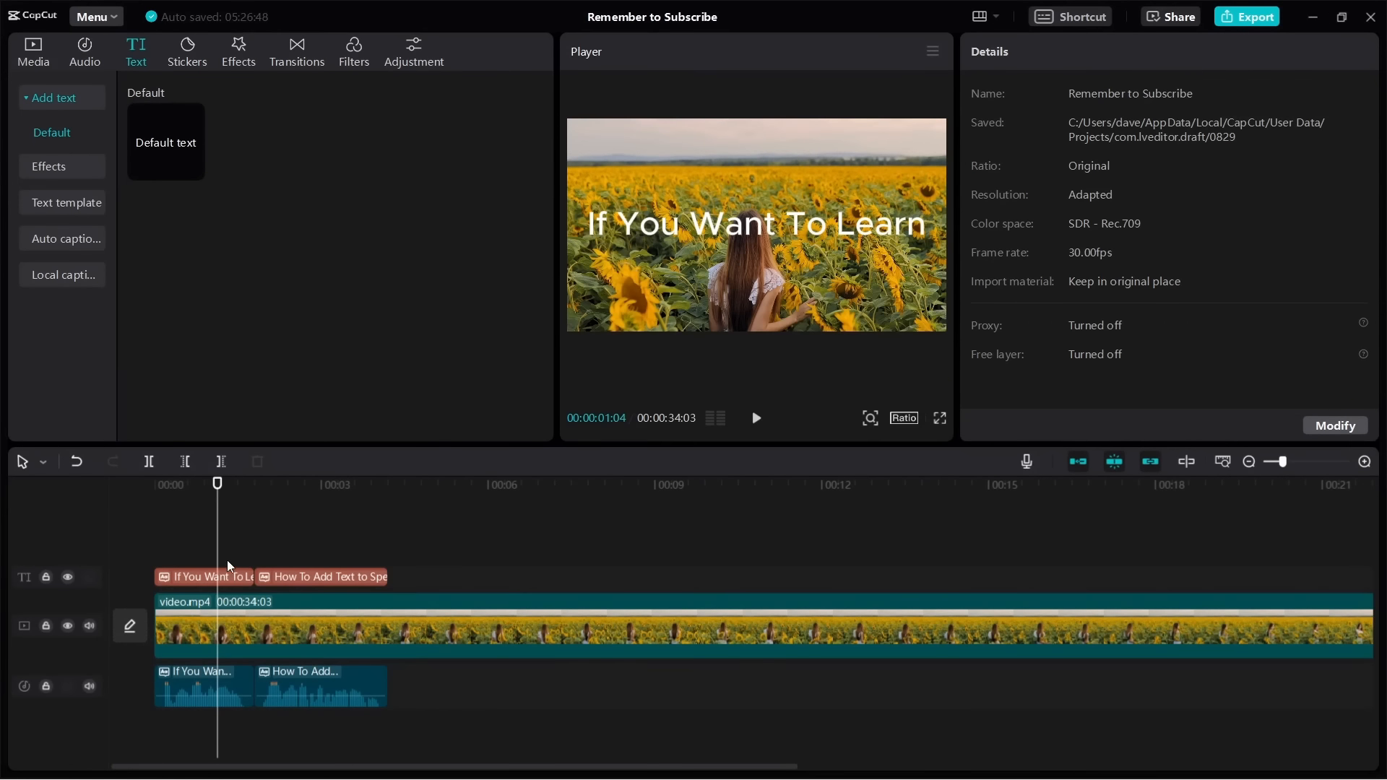
click(233, 578)
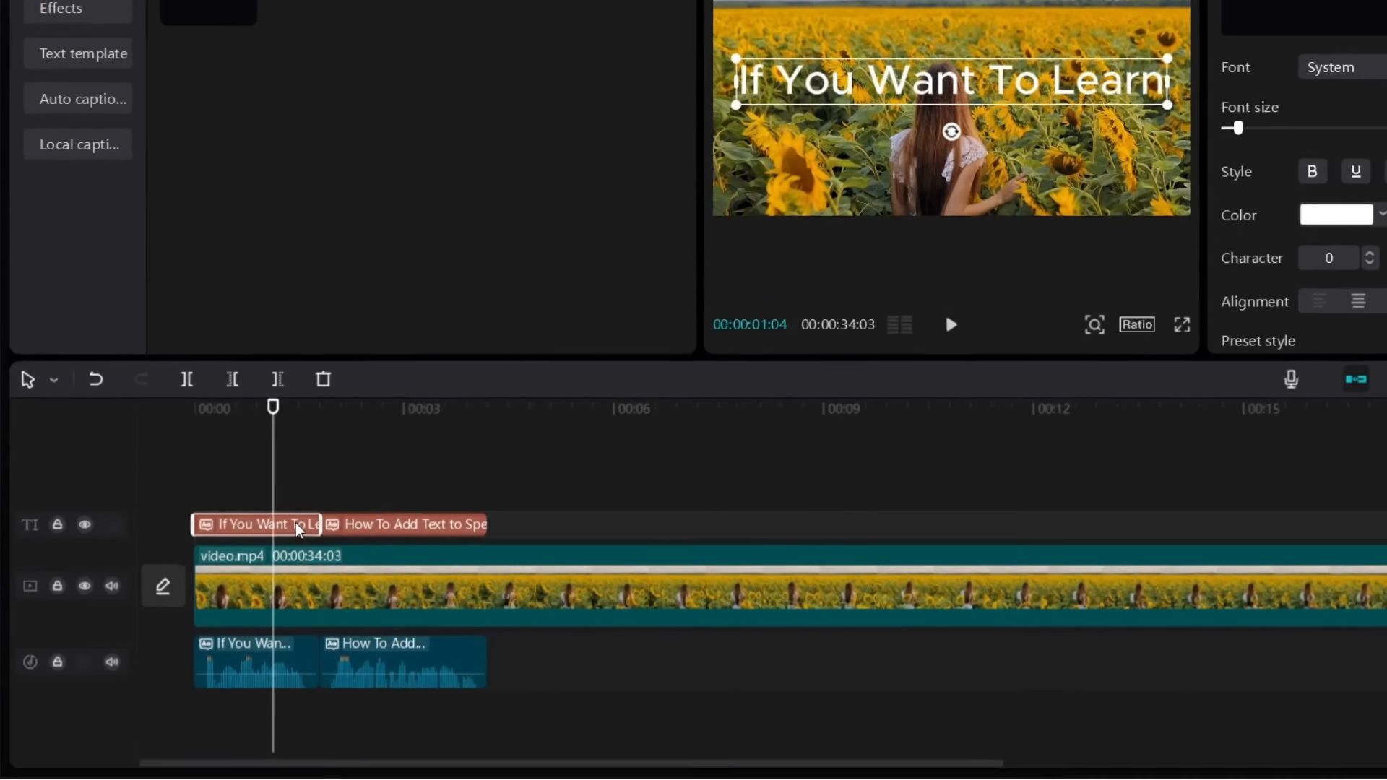
right_click(236, 577)
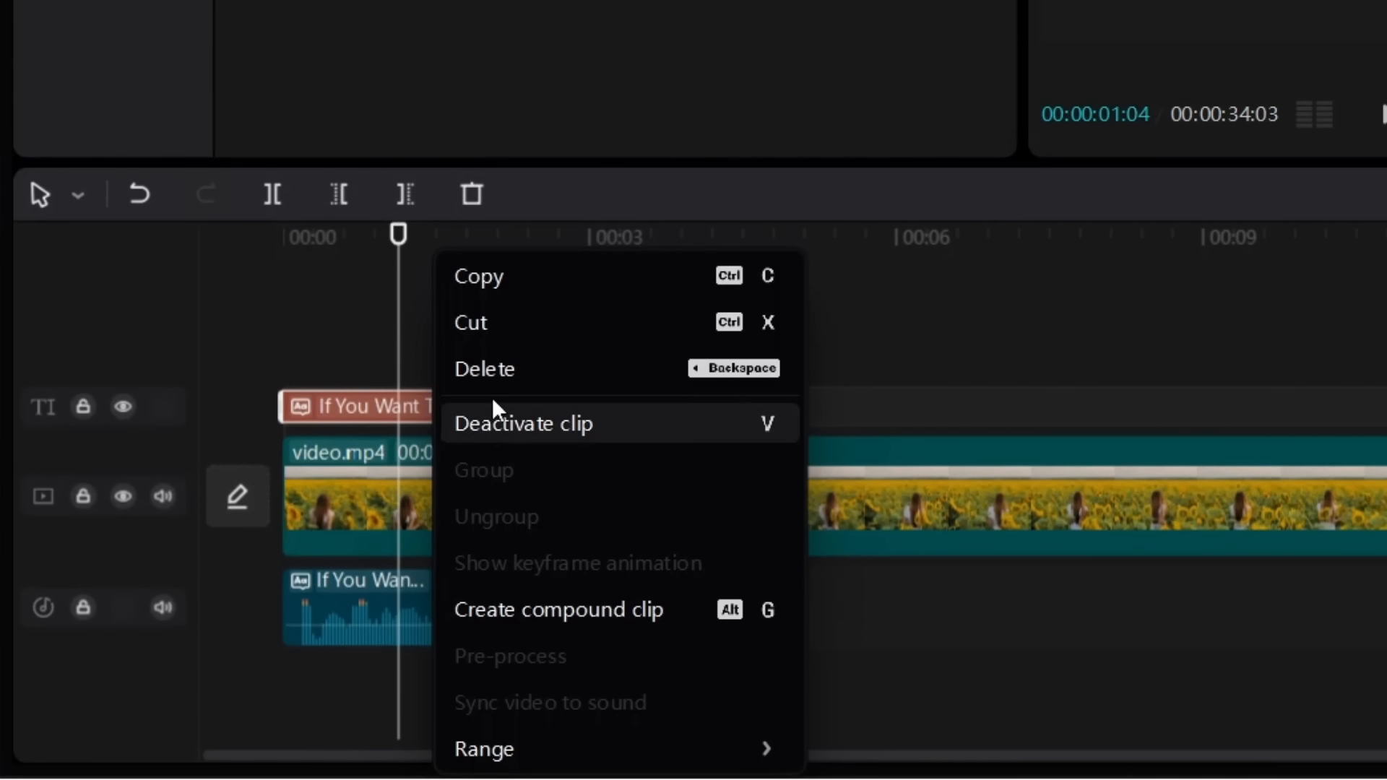
click(500, 371)
right_click(553, 410)
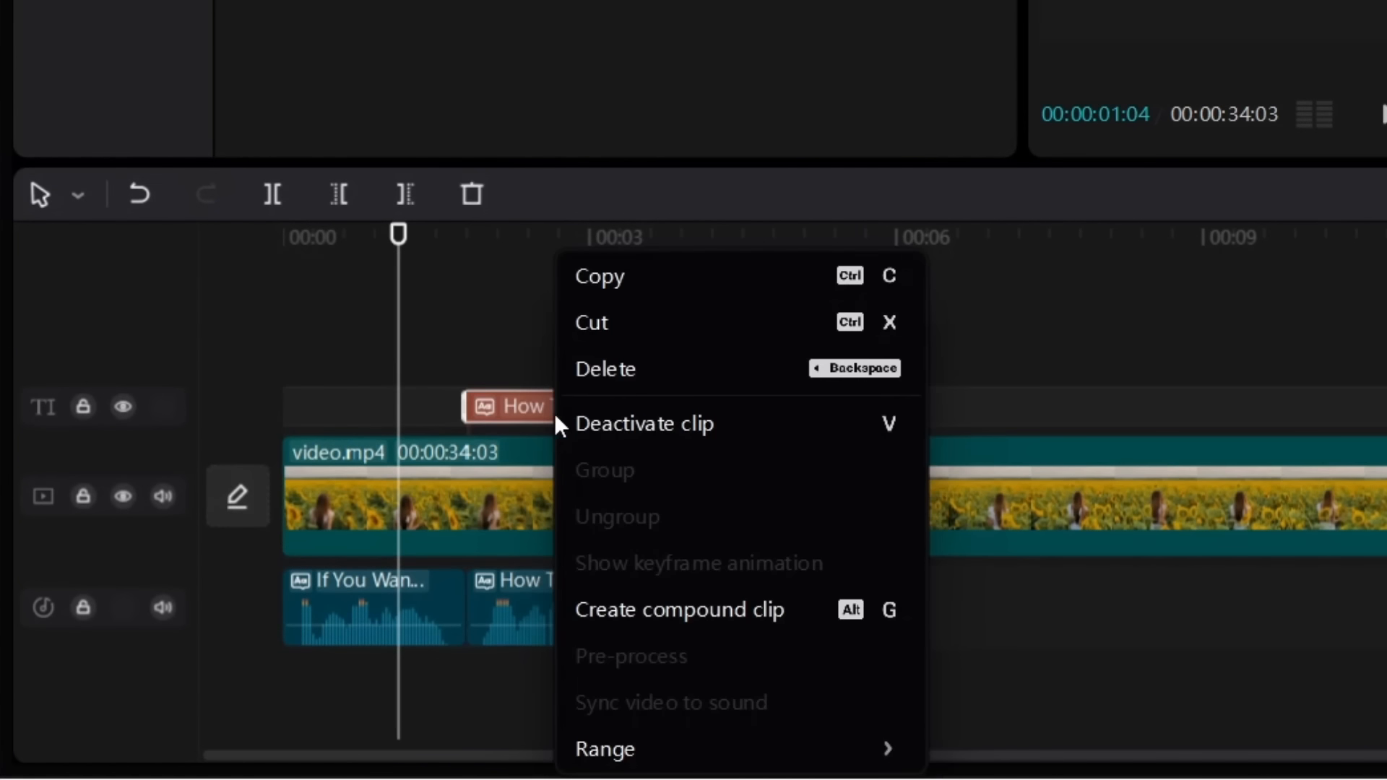
click(627, 369)
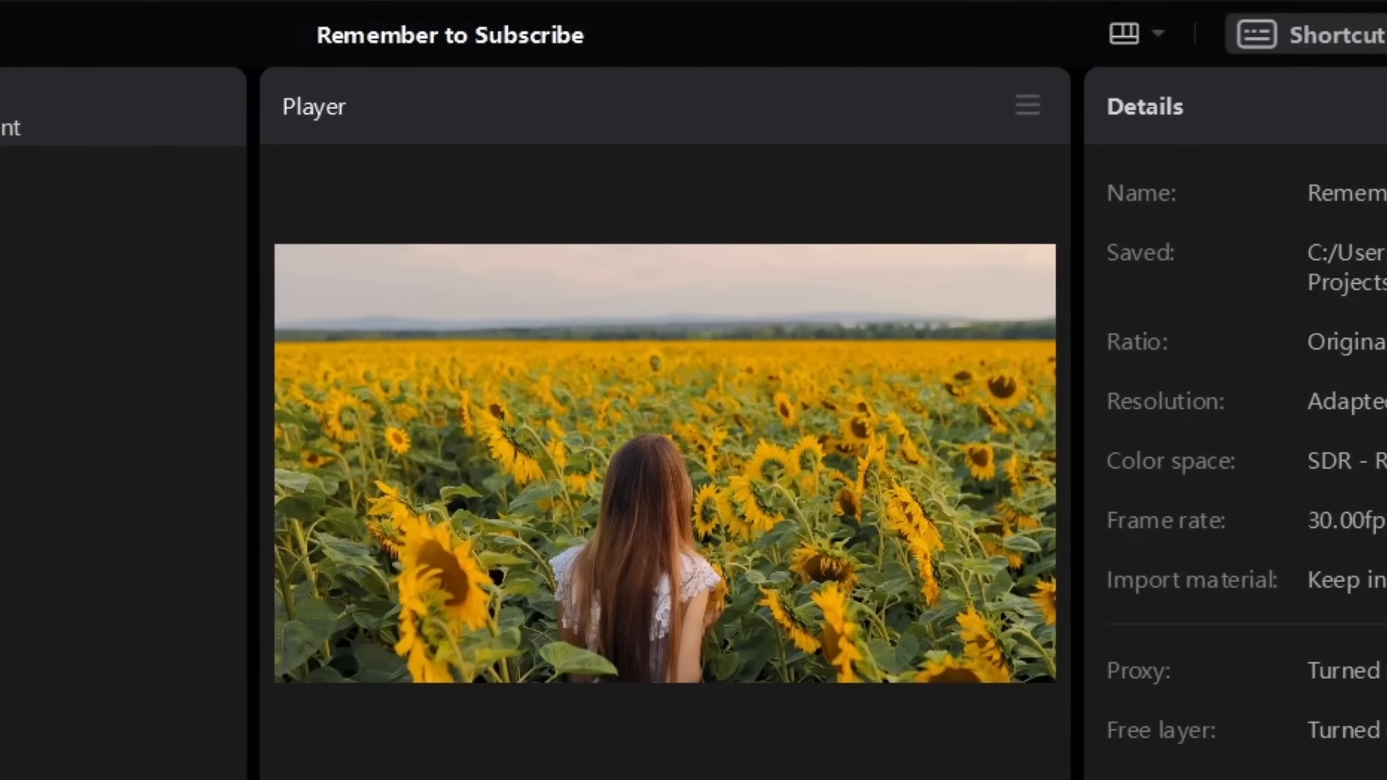
click(697, 712)
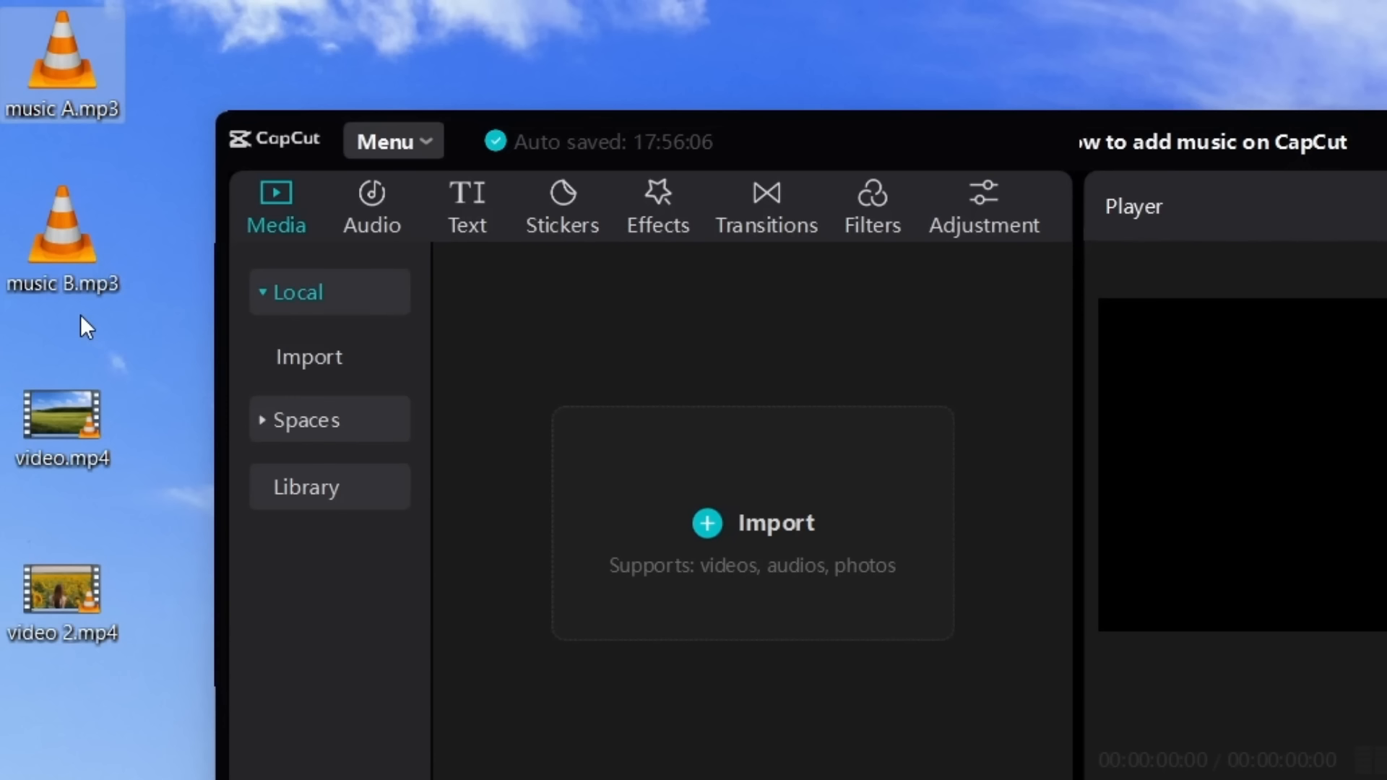
Import music A.mp3, music B.mp3, video.mp4 and video 2.mp4 from the desktop into the project's media and maximize the CapCut window
drag(101, 751, 22, 29)
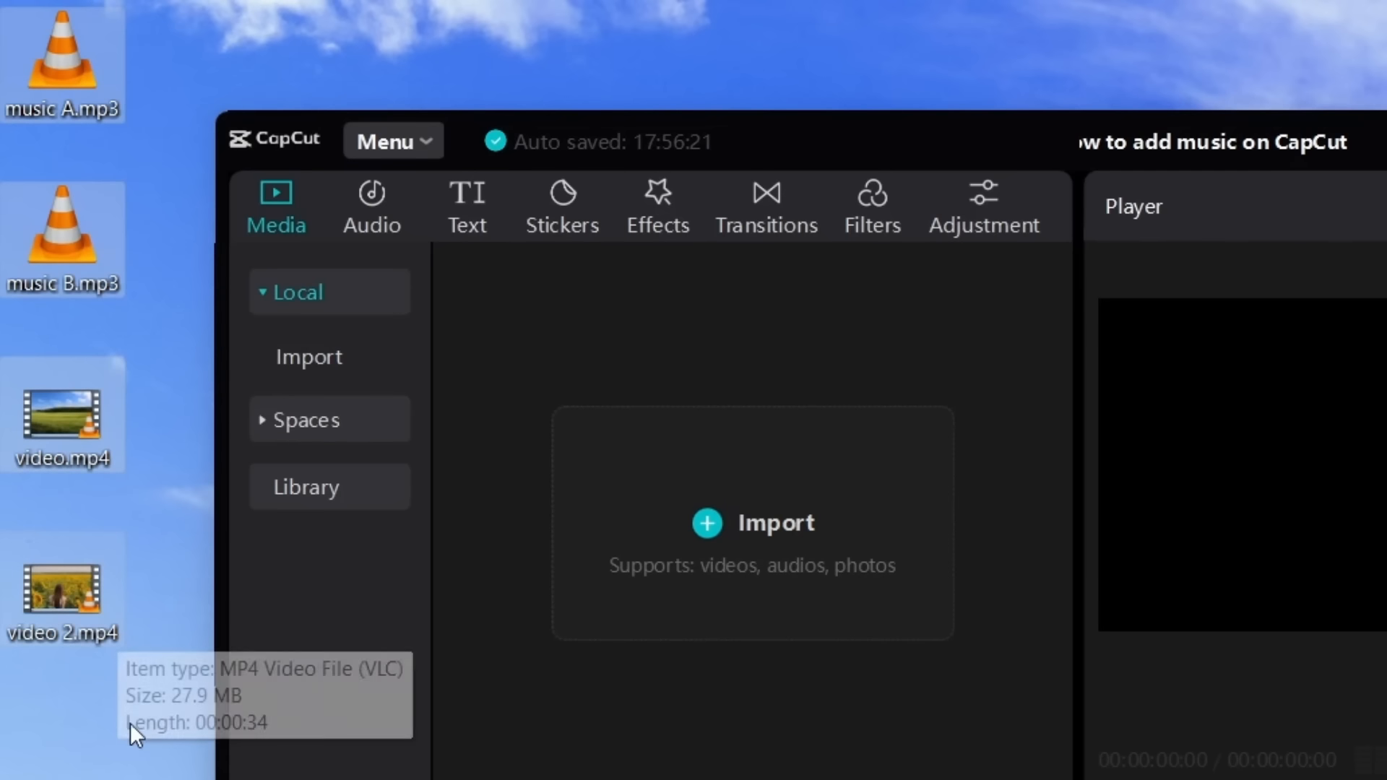
drag(127, 745, 3, 18)
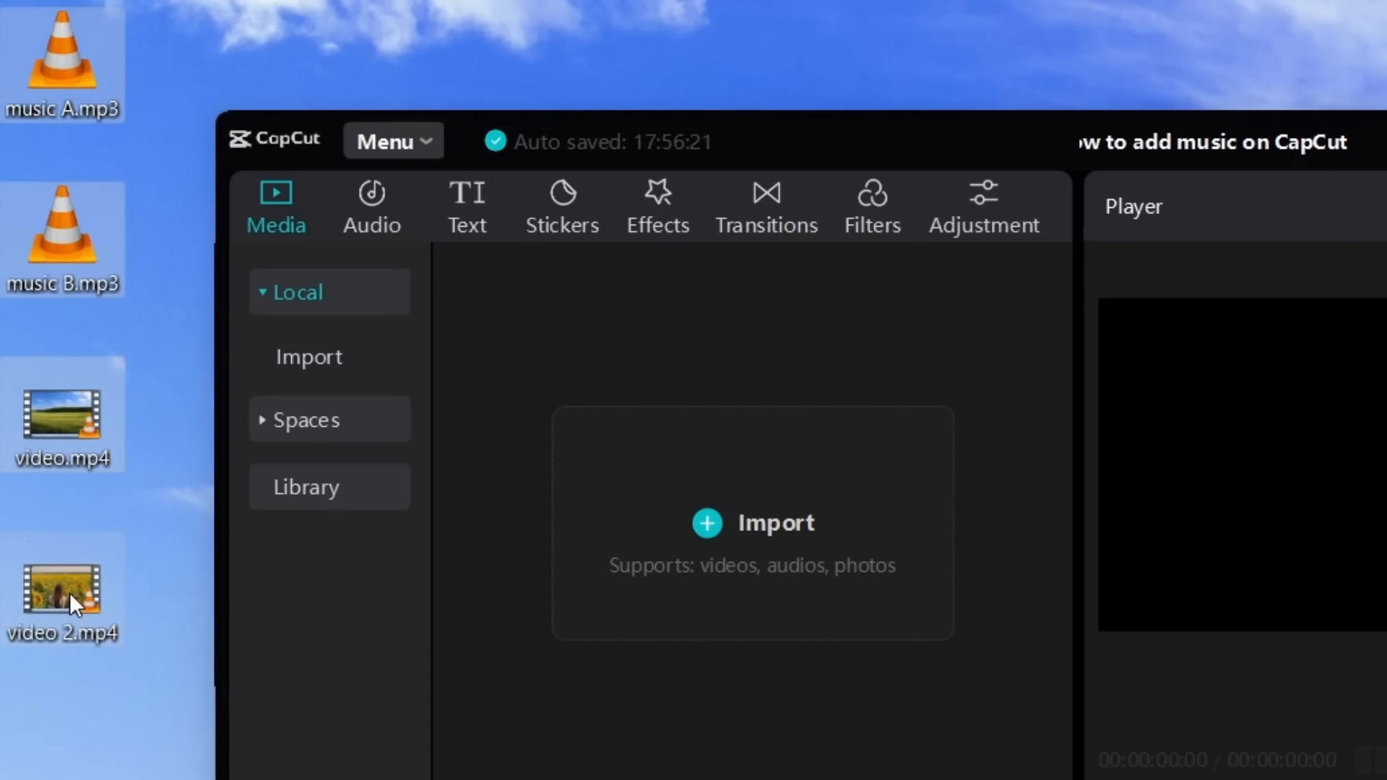
drag(73, 605, 723, 593)
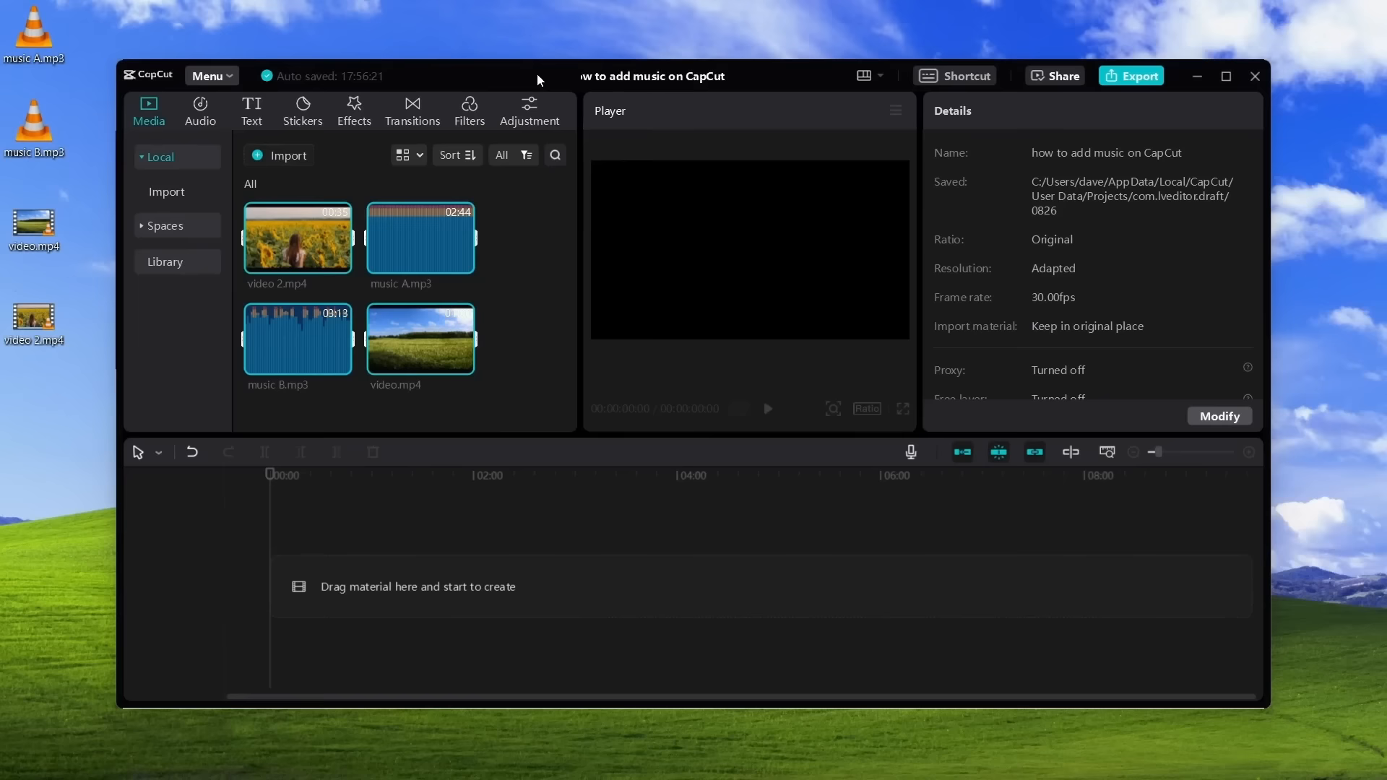
double_click(1016, 135)
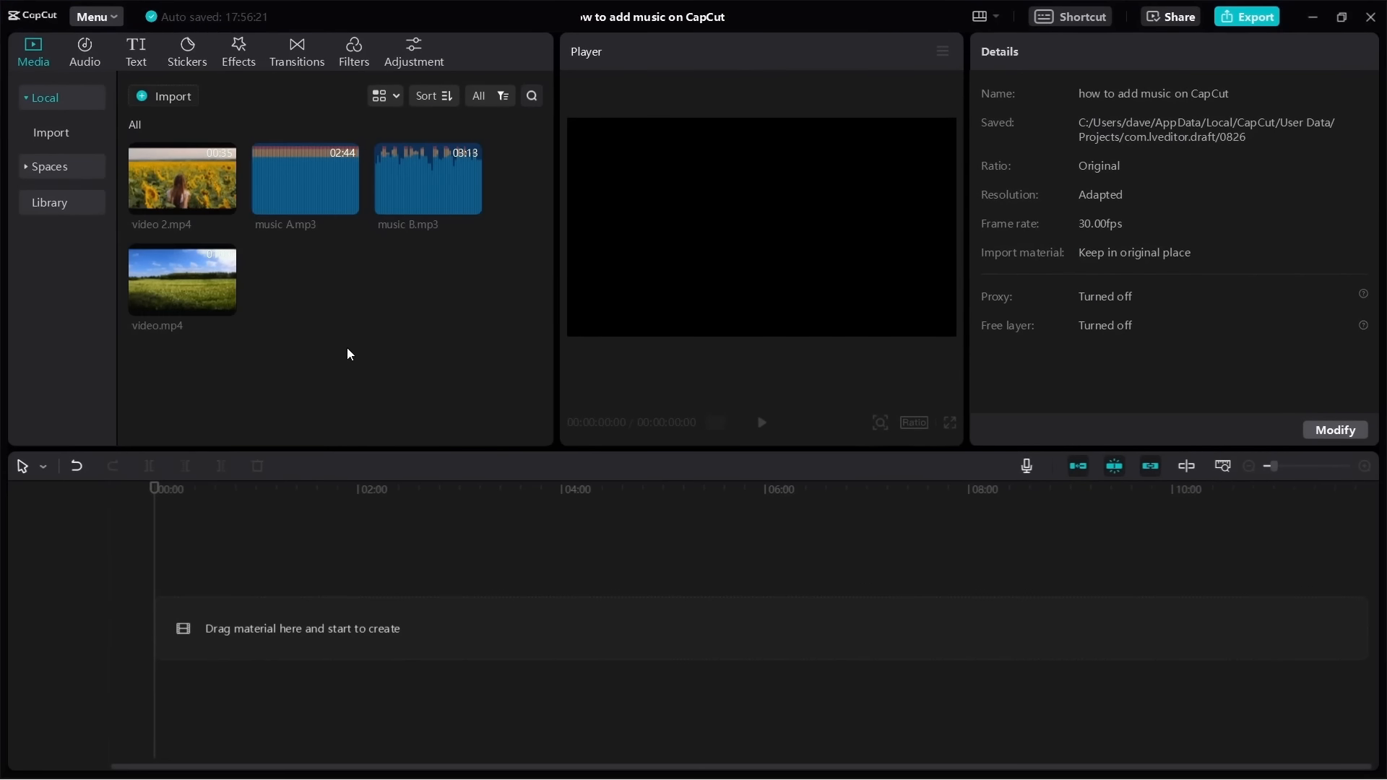
Place video.mp4 at the start of the empty timeline and play its first few seconds
drag(166, 274, 200, 606)
click(761, 423)
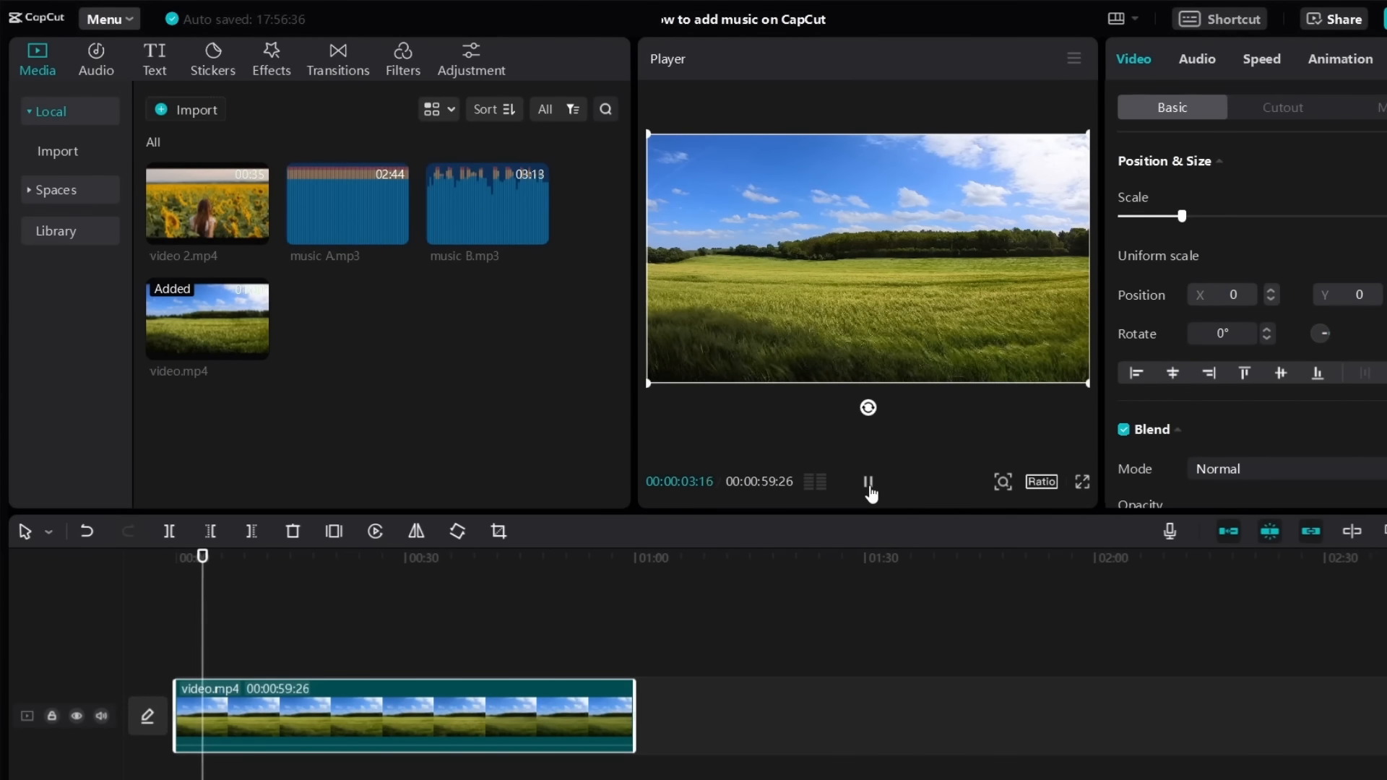
click(870, 485)
click(346, 336)
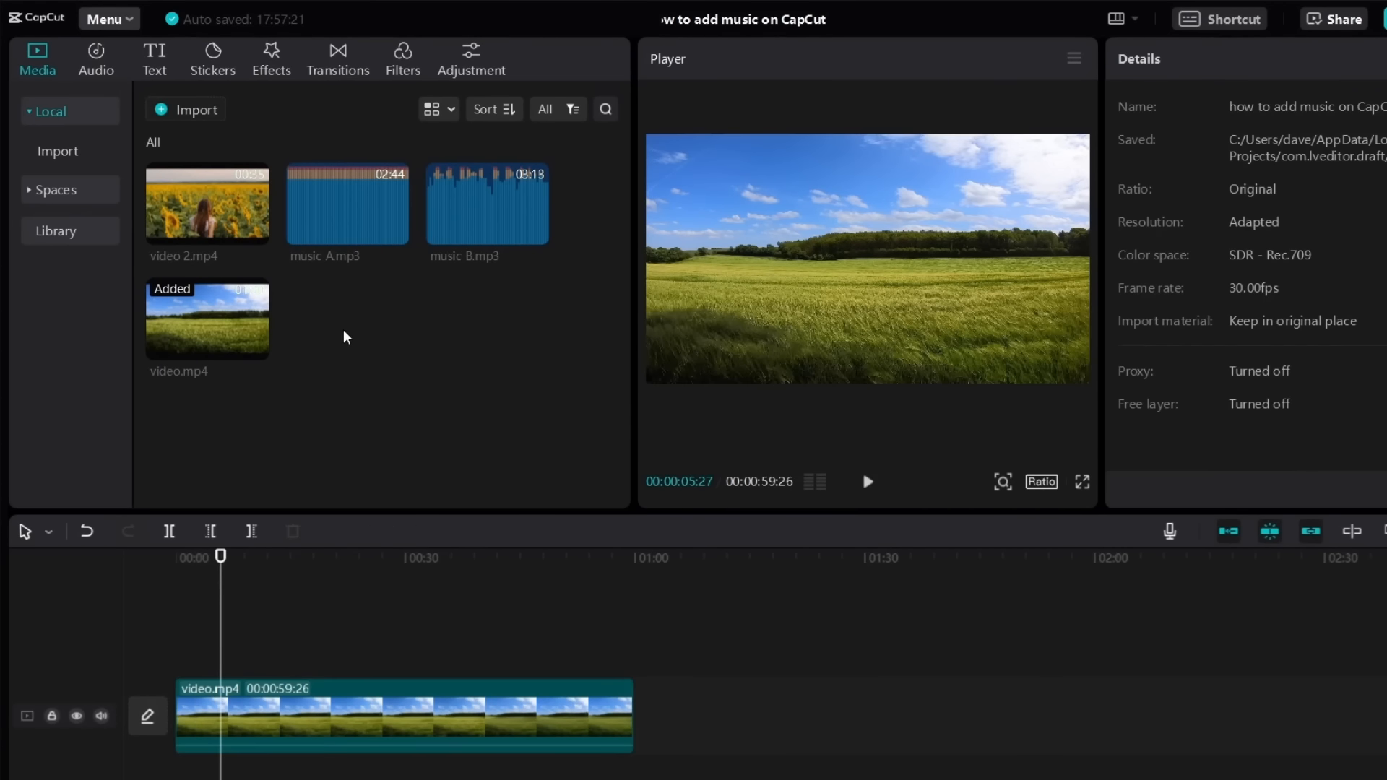
Preview music A.mp3 and music B.mp3 in the media library
click(354, 211)
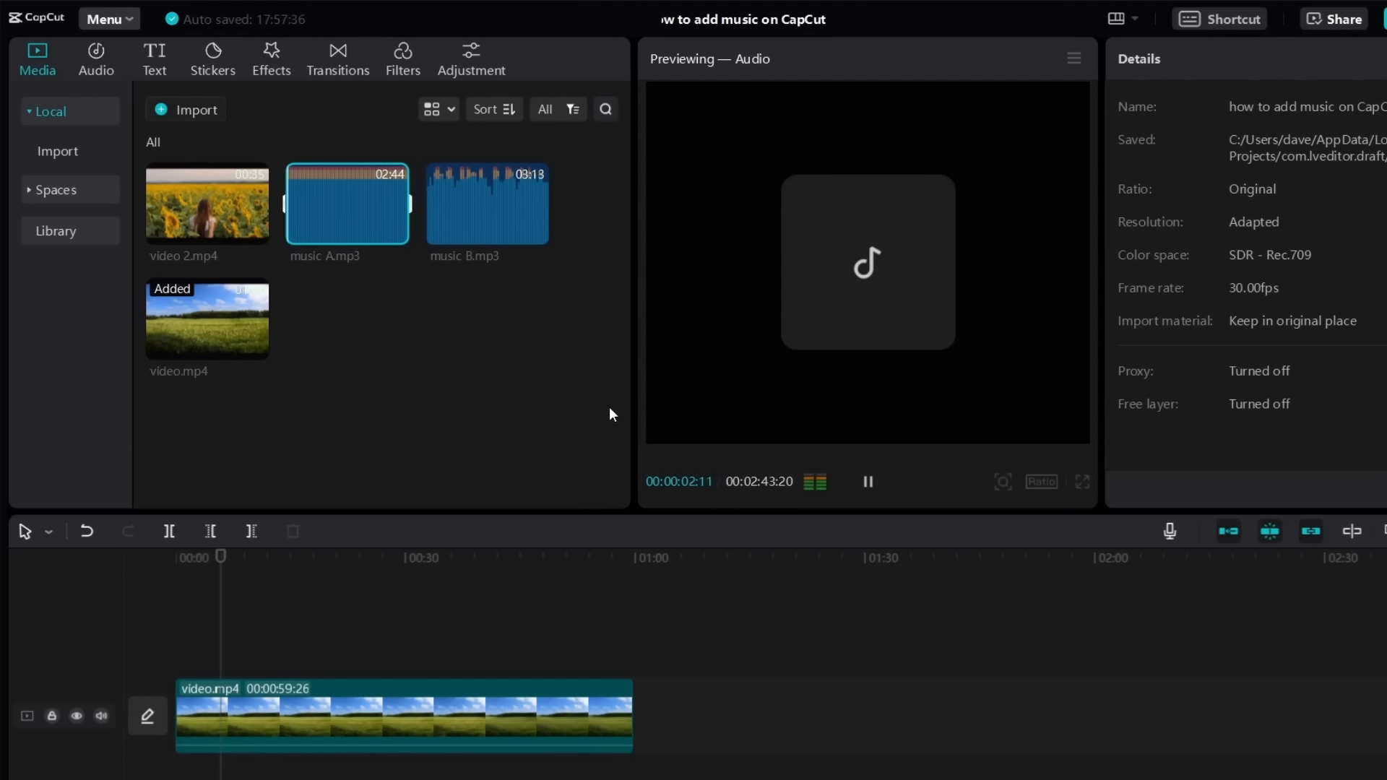
click(868, 482)
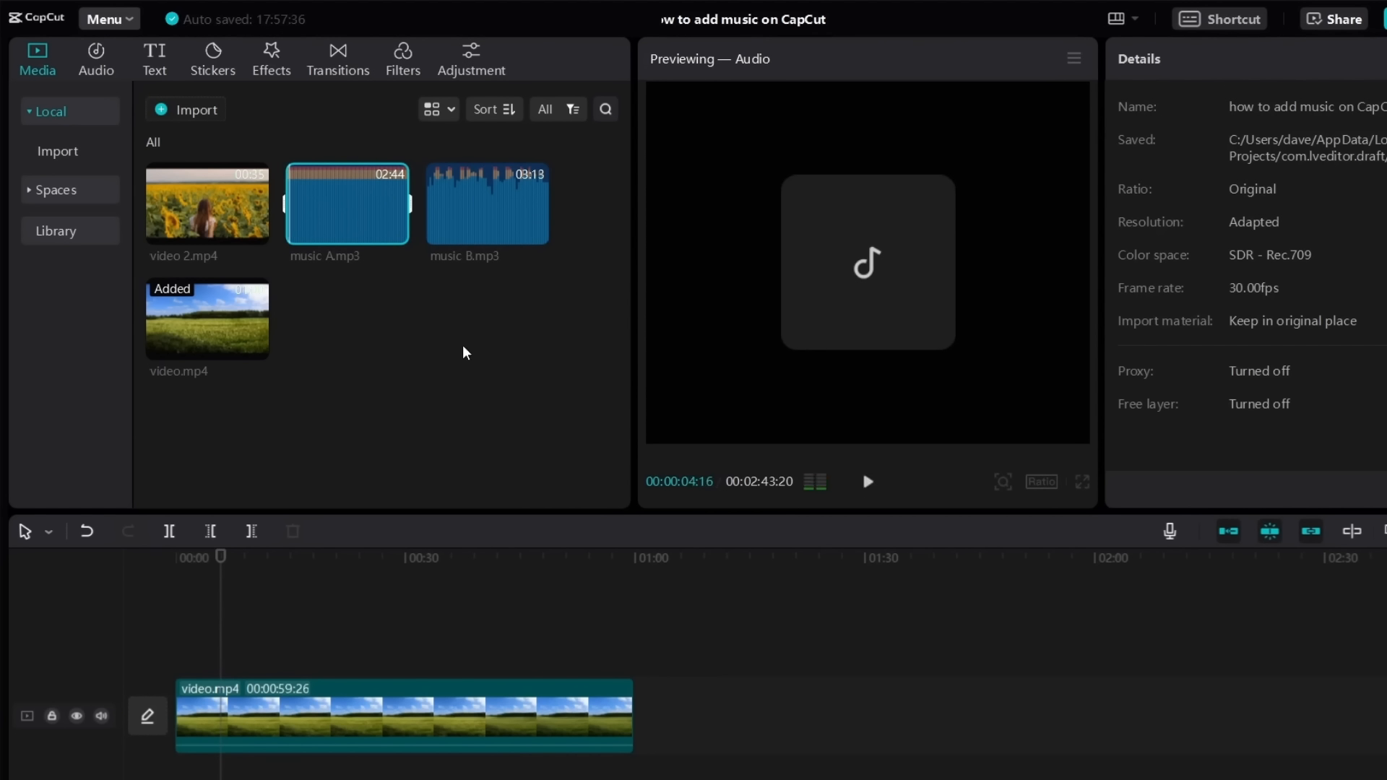
click(470, 224)
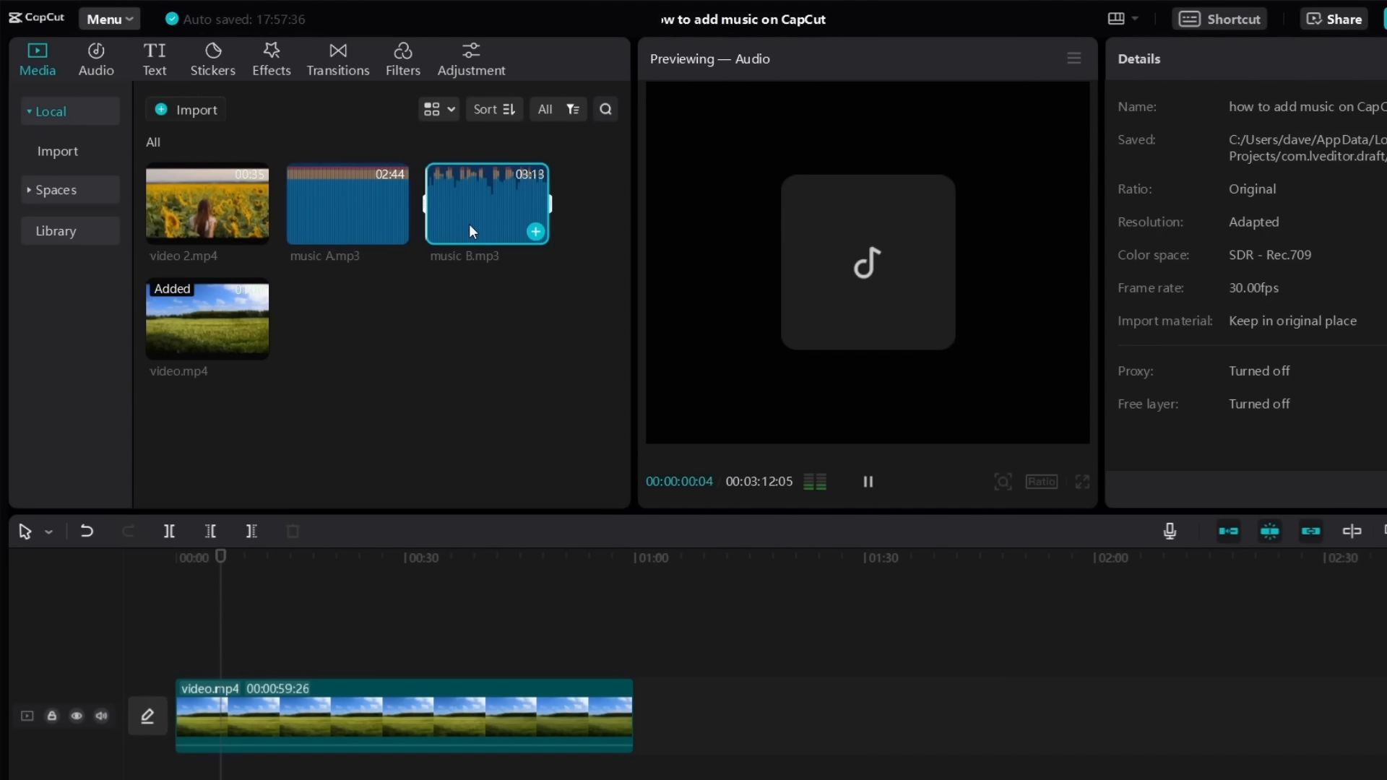
click(870, 483)
click(445, 360)
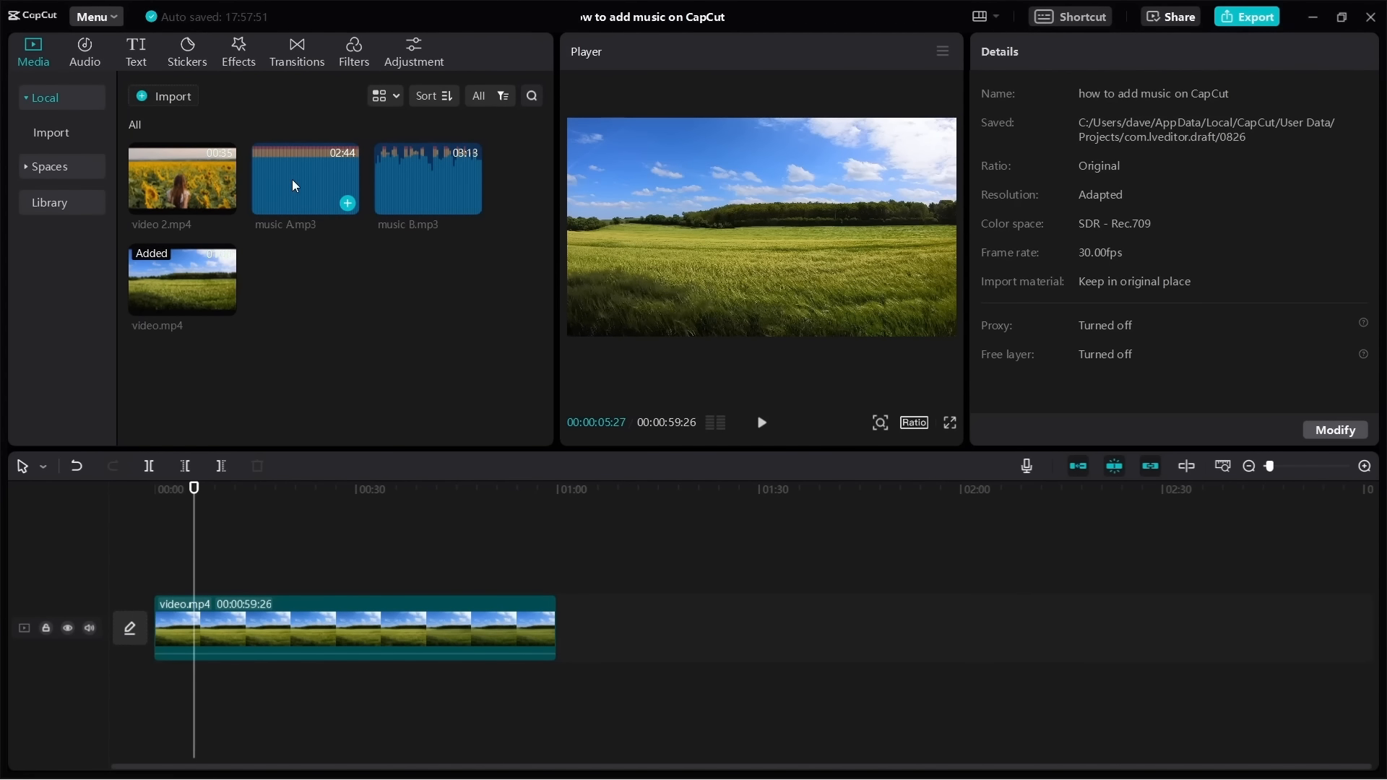
Add music A.mp3 beneath video.mp4 and move the audio clip to the start of the timeline
drag(288, 177, 254, 706)
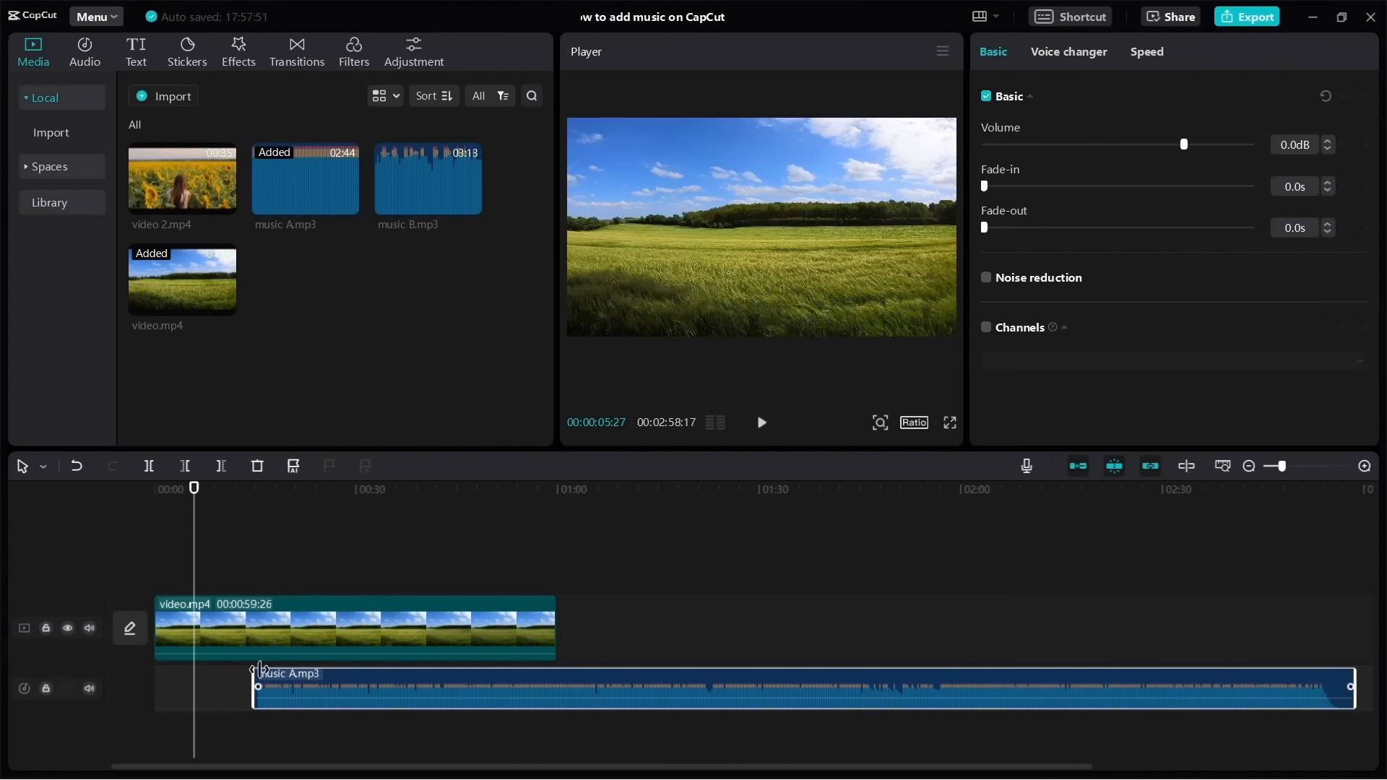
drag(195, 493, 234, 499)
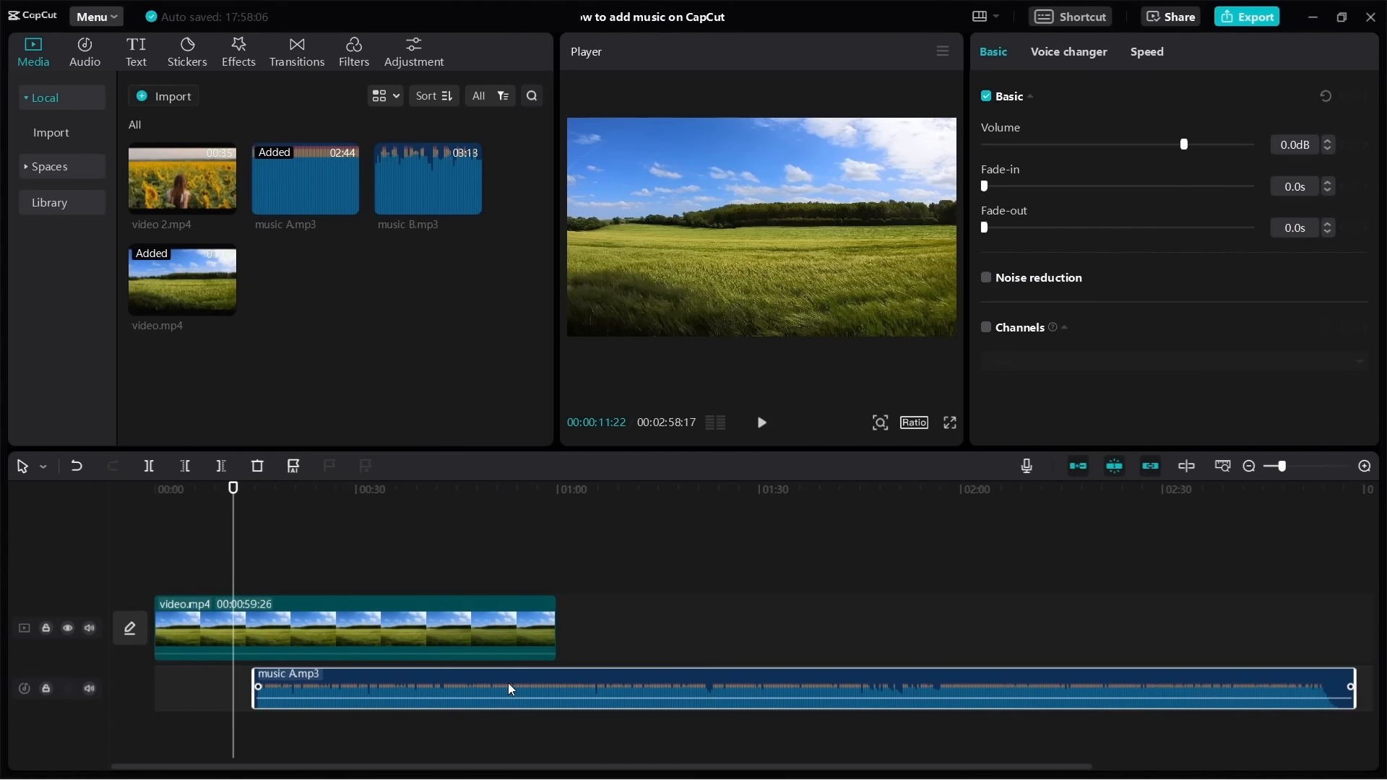
drag(504, 683, 396, 688)
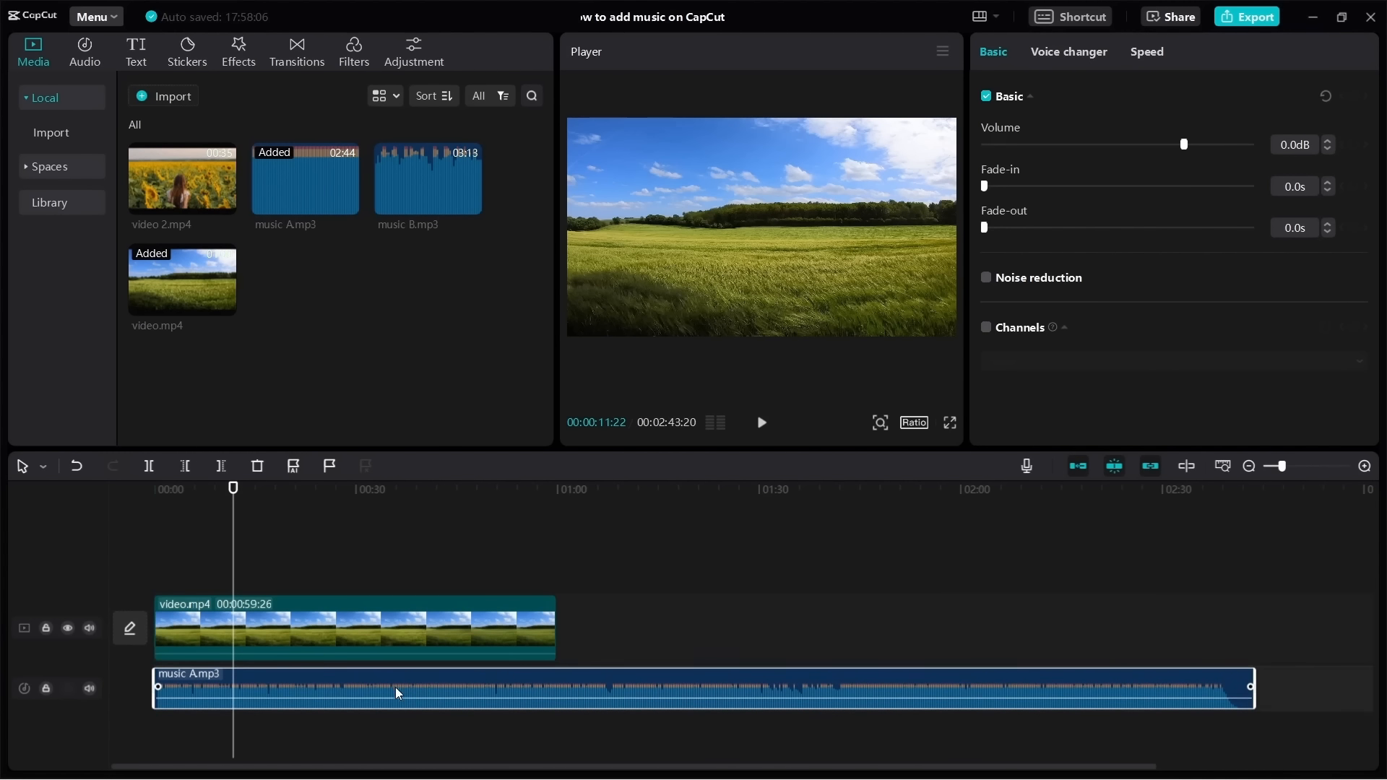
Play the video with its music from the beginning of the timeline for a few seconds
click(197, 495)
drag(197, 495, 63, 492)
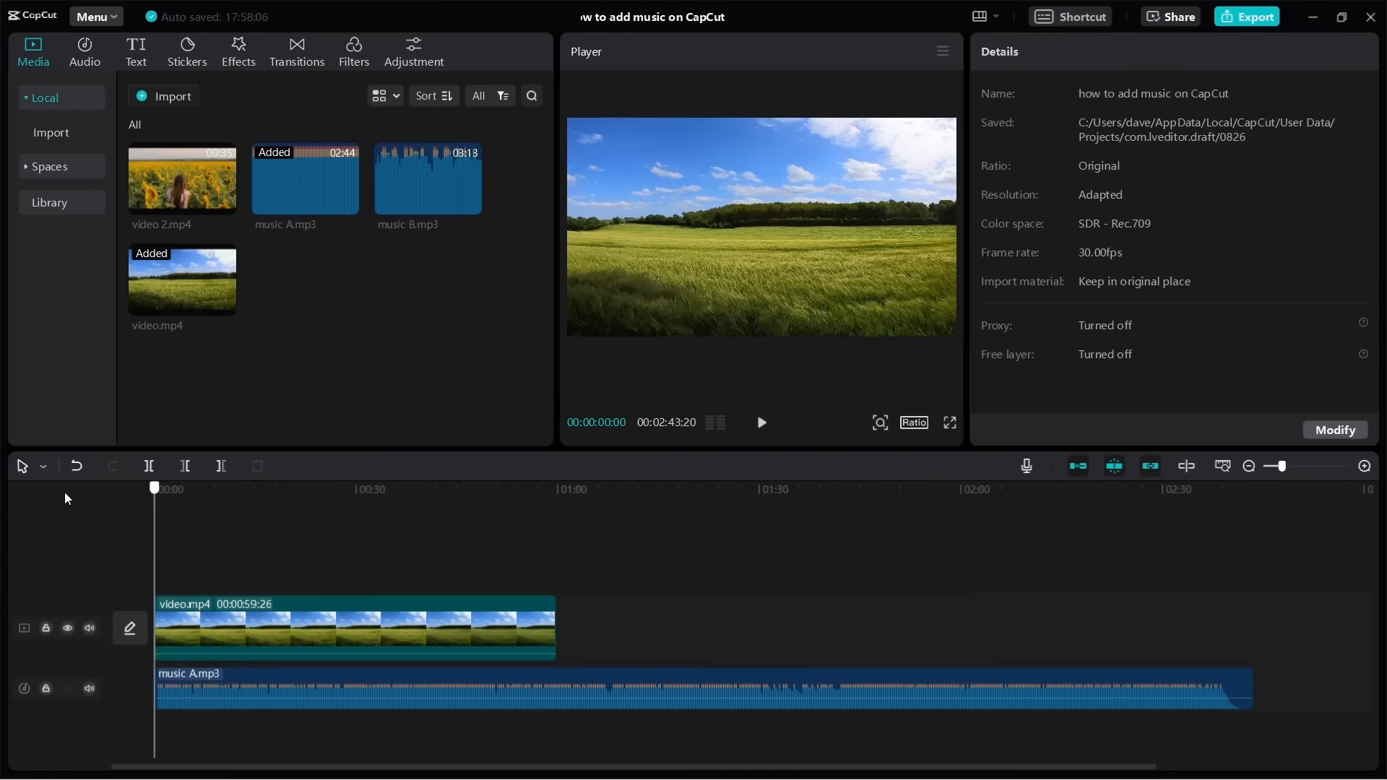
click(762, 425)
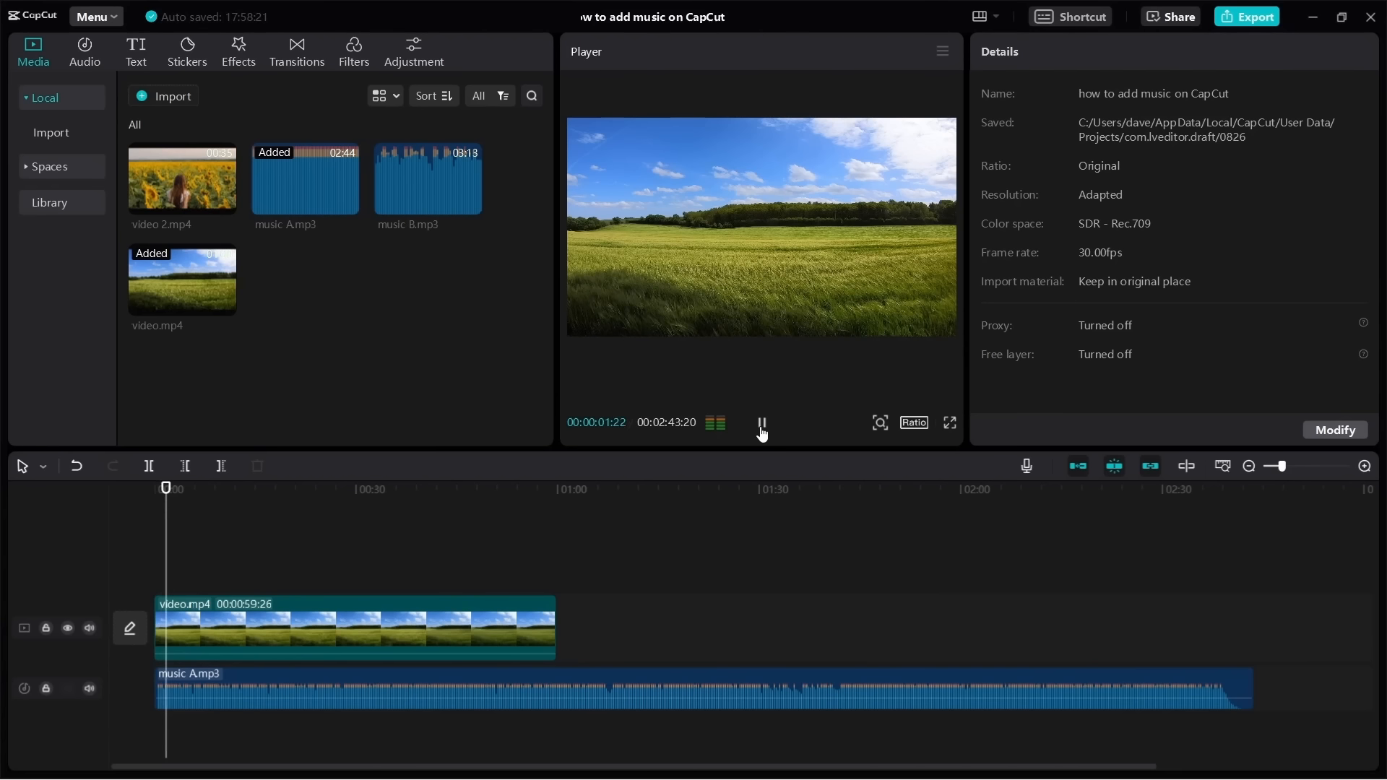
click(761, 426)
Play the timeline across the end of video.mp4 to compare the lengths of the video and the music
mouse_move(318, 708)
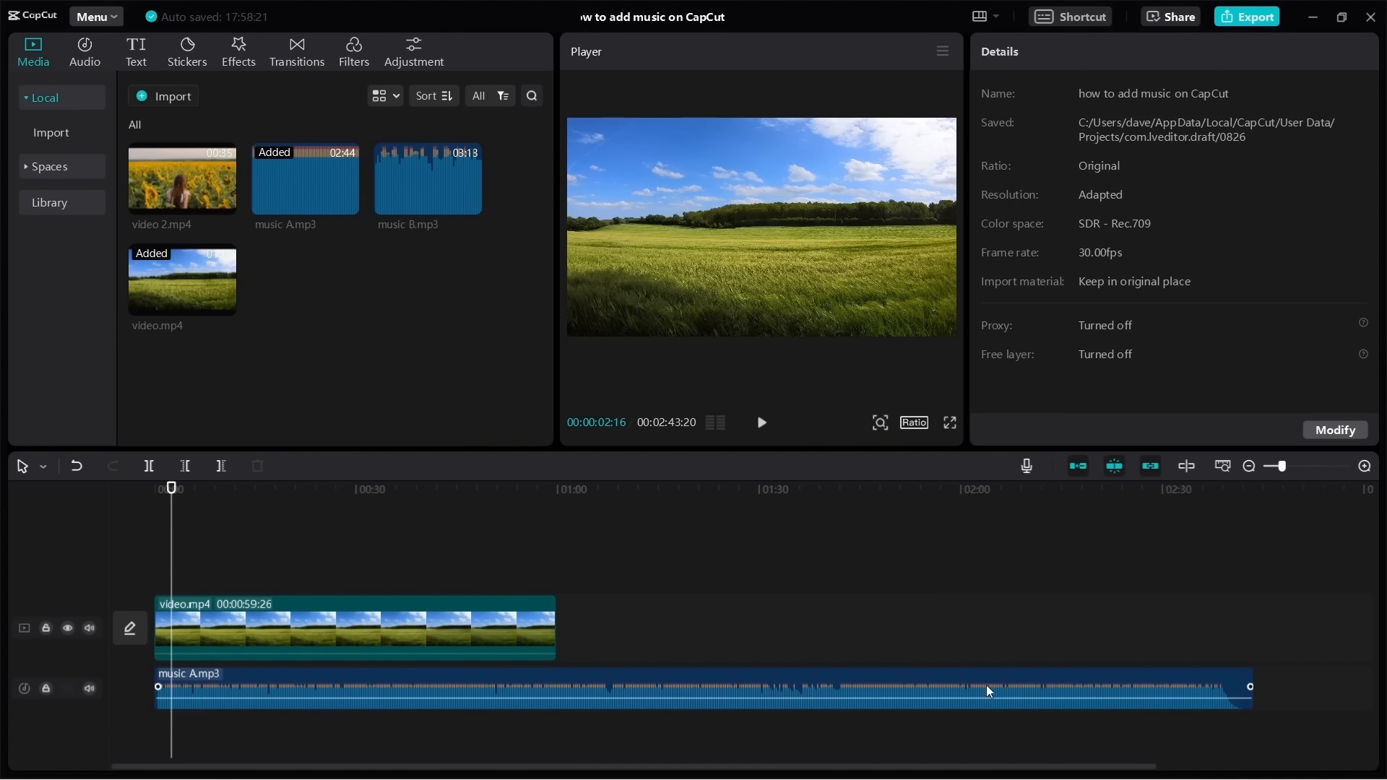
drag(561, 497, 545, 497)
click(763, 427)
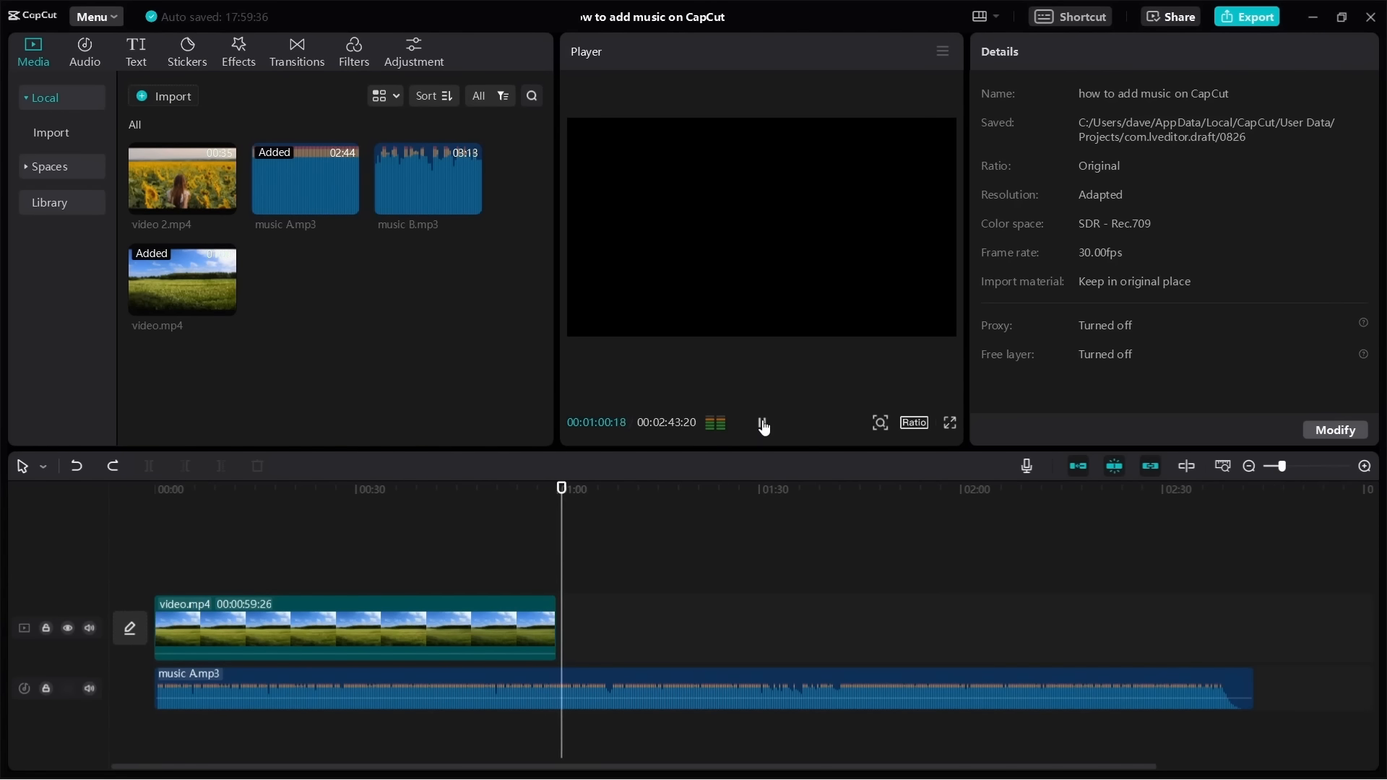
click(763, 426)
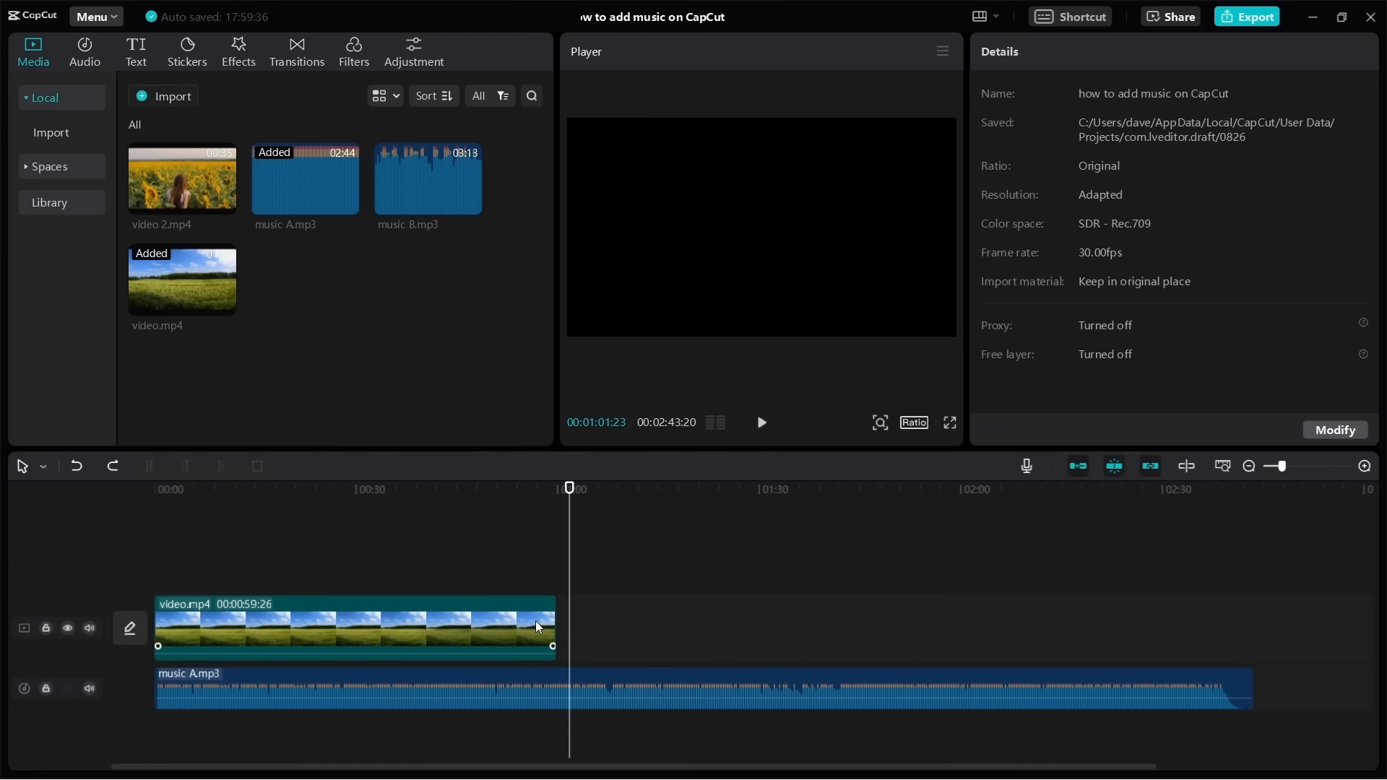
click(548, 491)
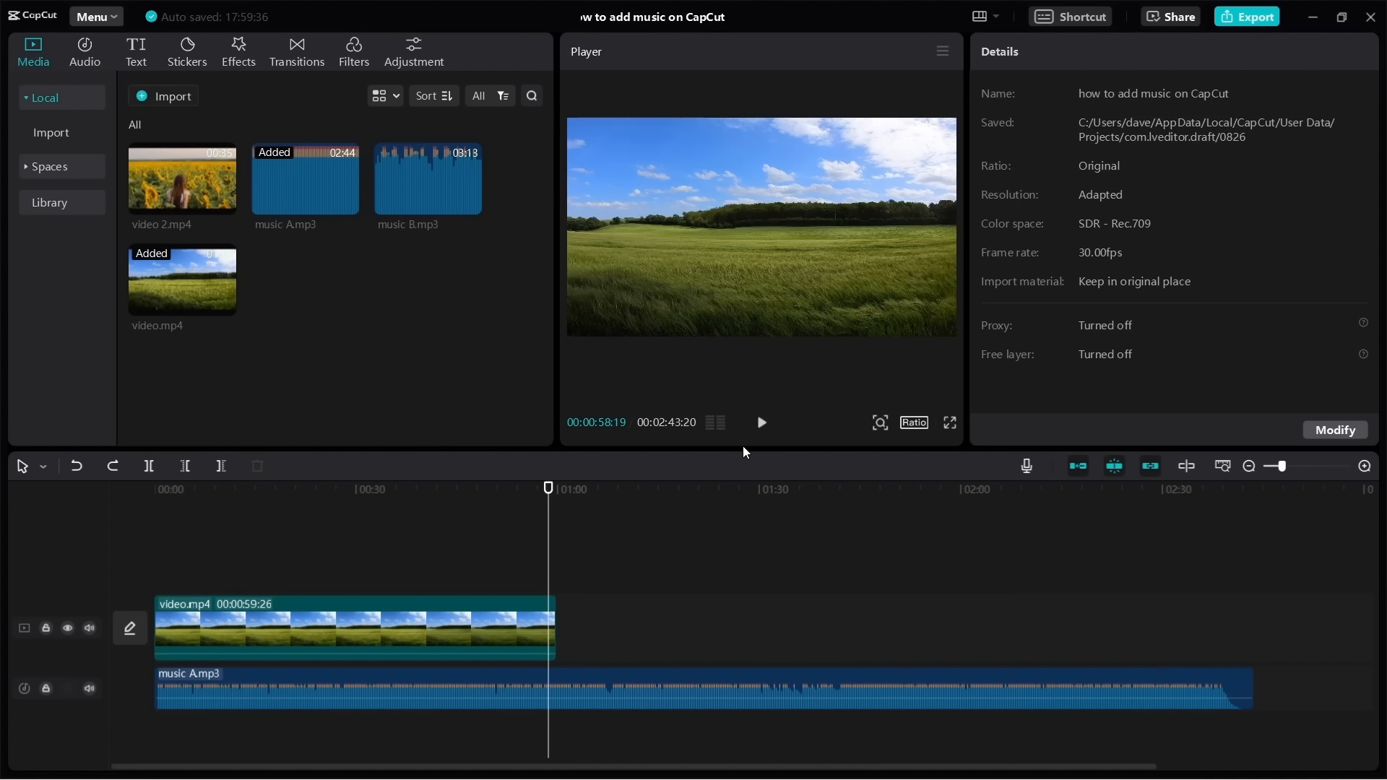
click(607, 497)
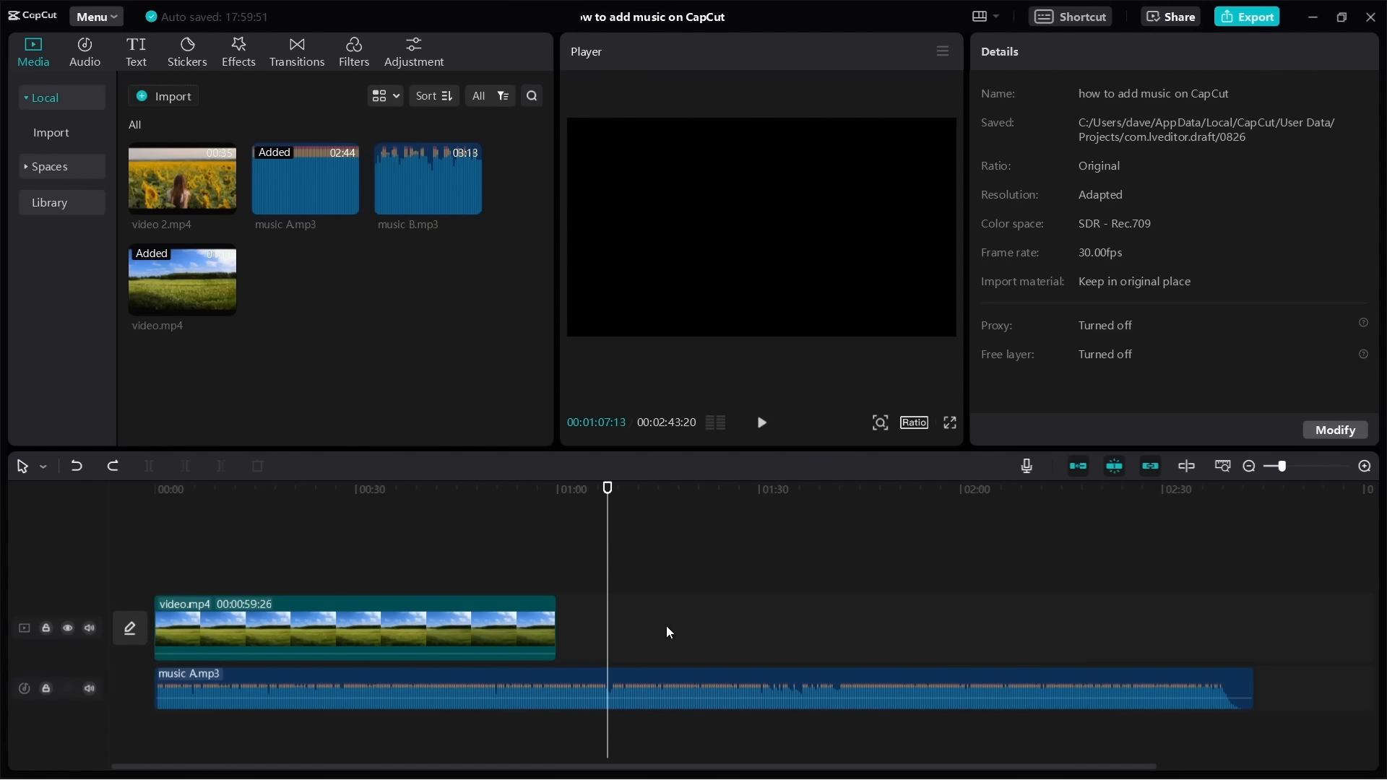
Trim the end of the music A.mp3 clip to the end of video.mp4, and play the final seconds
click(681, 682)
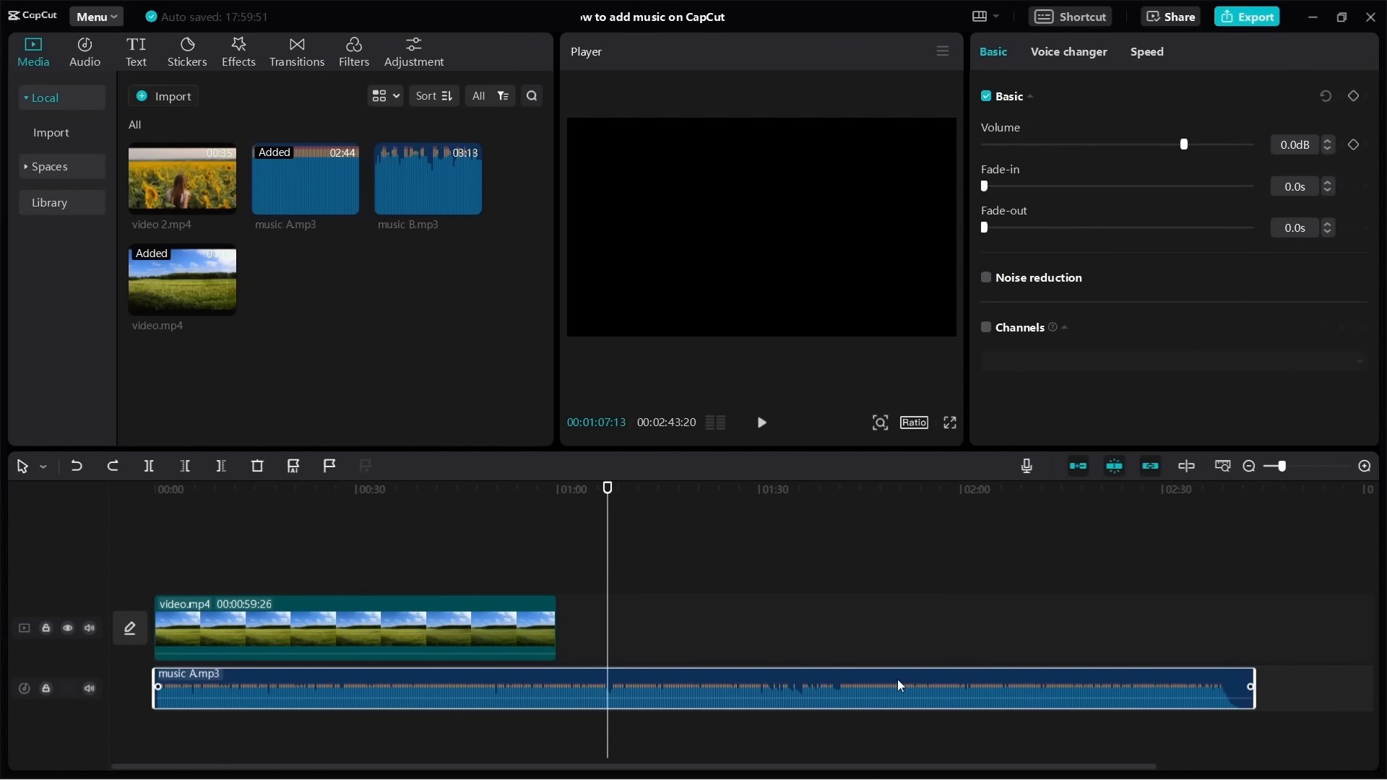
click(1068, 645)
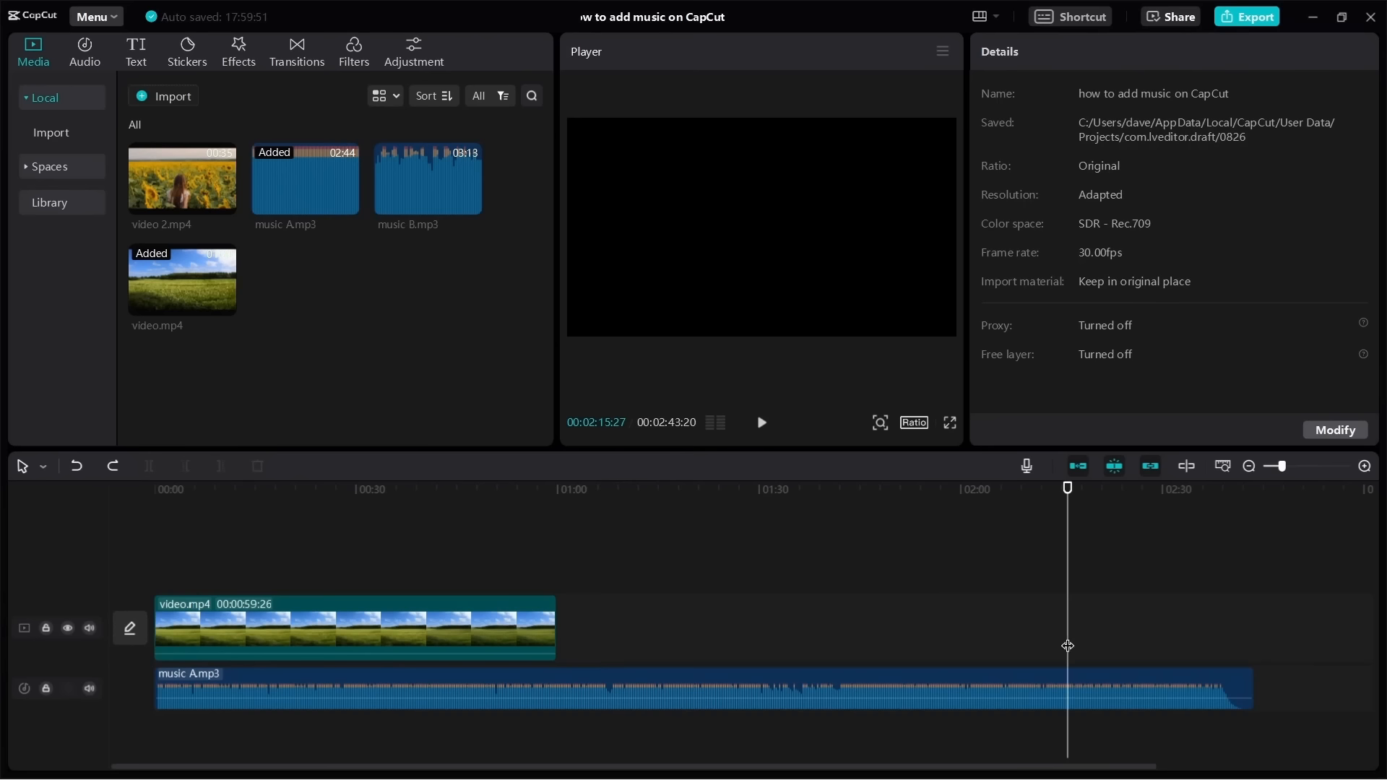
click(1169, 688)
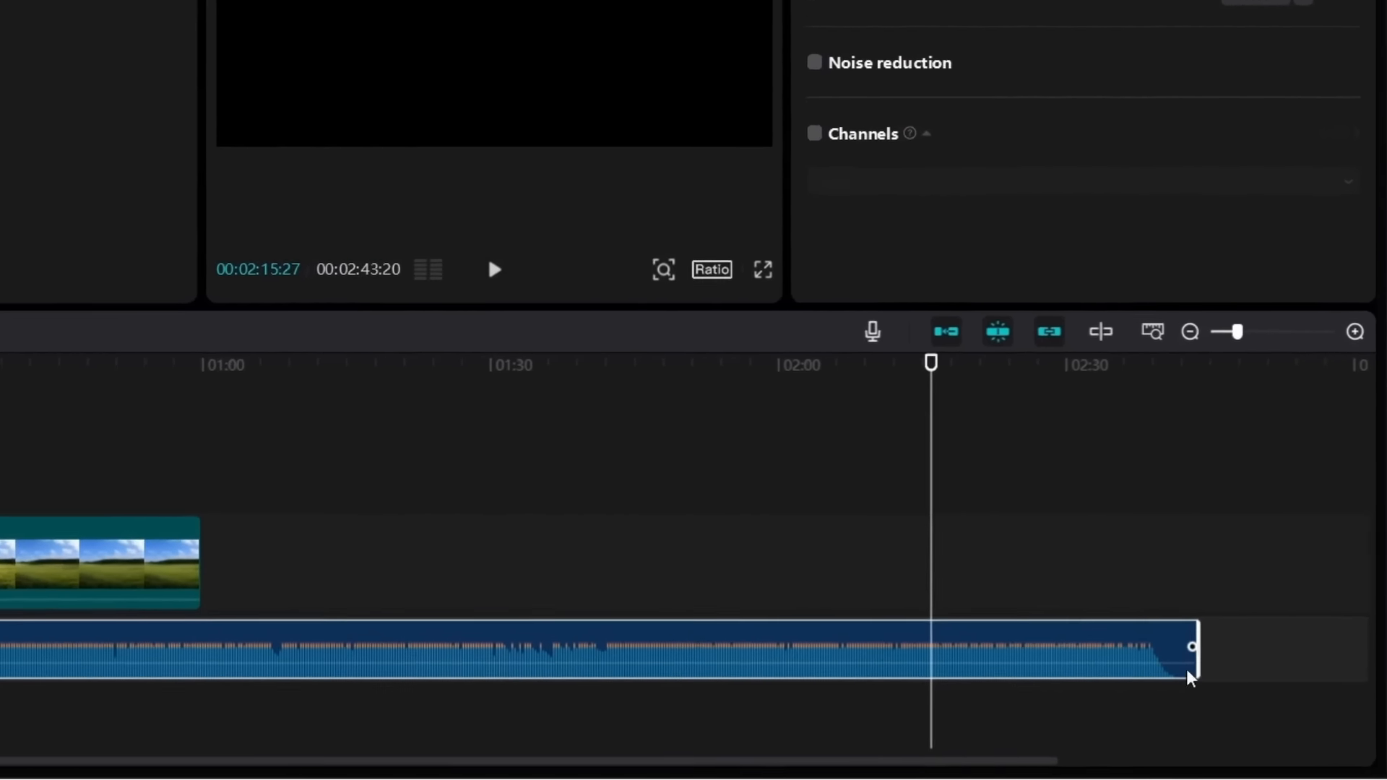
click(1135, 594)
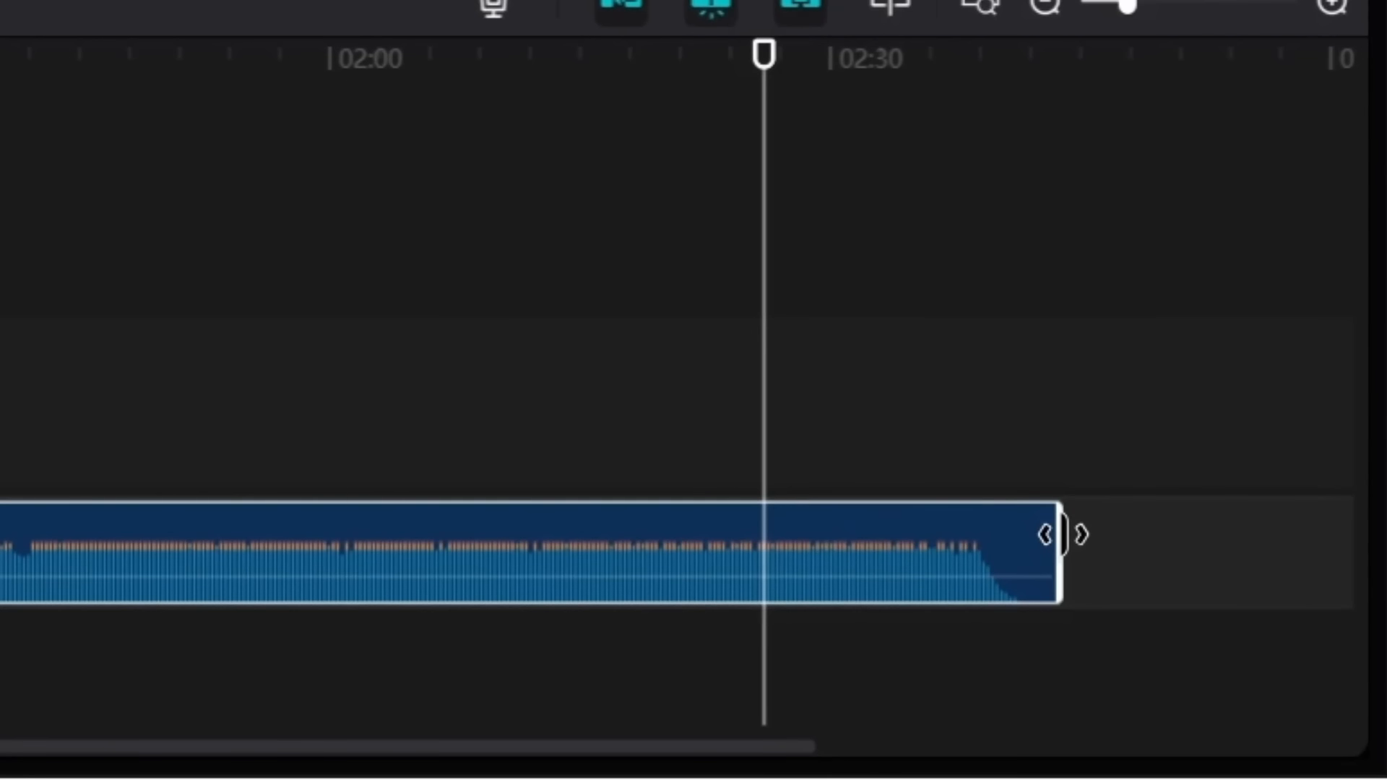
drag(1062, 534, 0, 565)
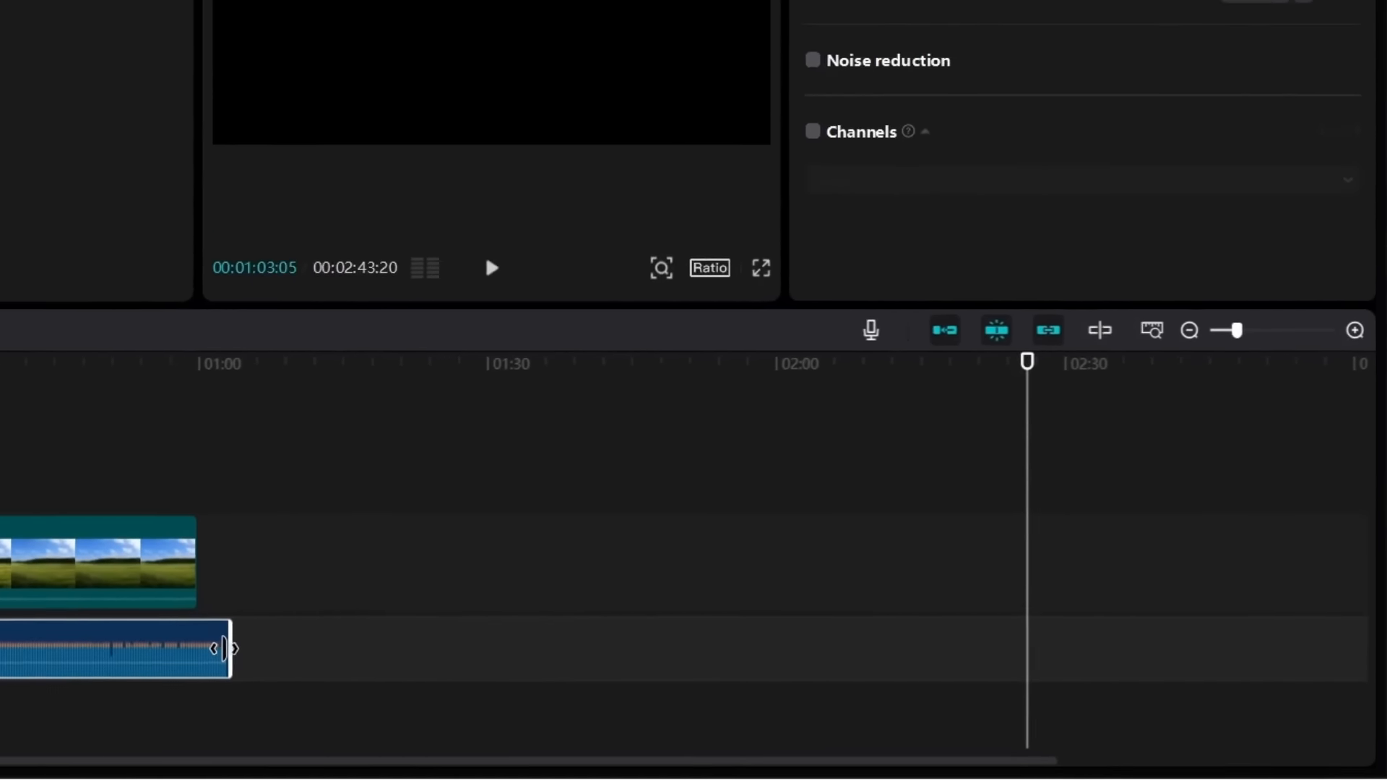
drag(224, 648, 197, 648)
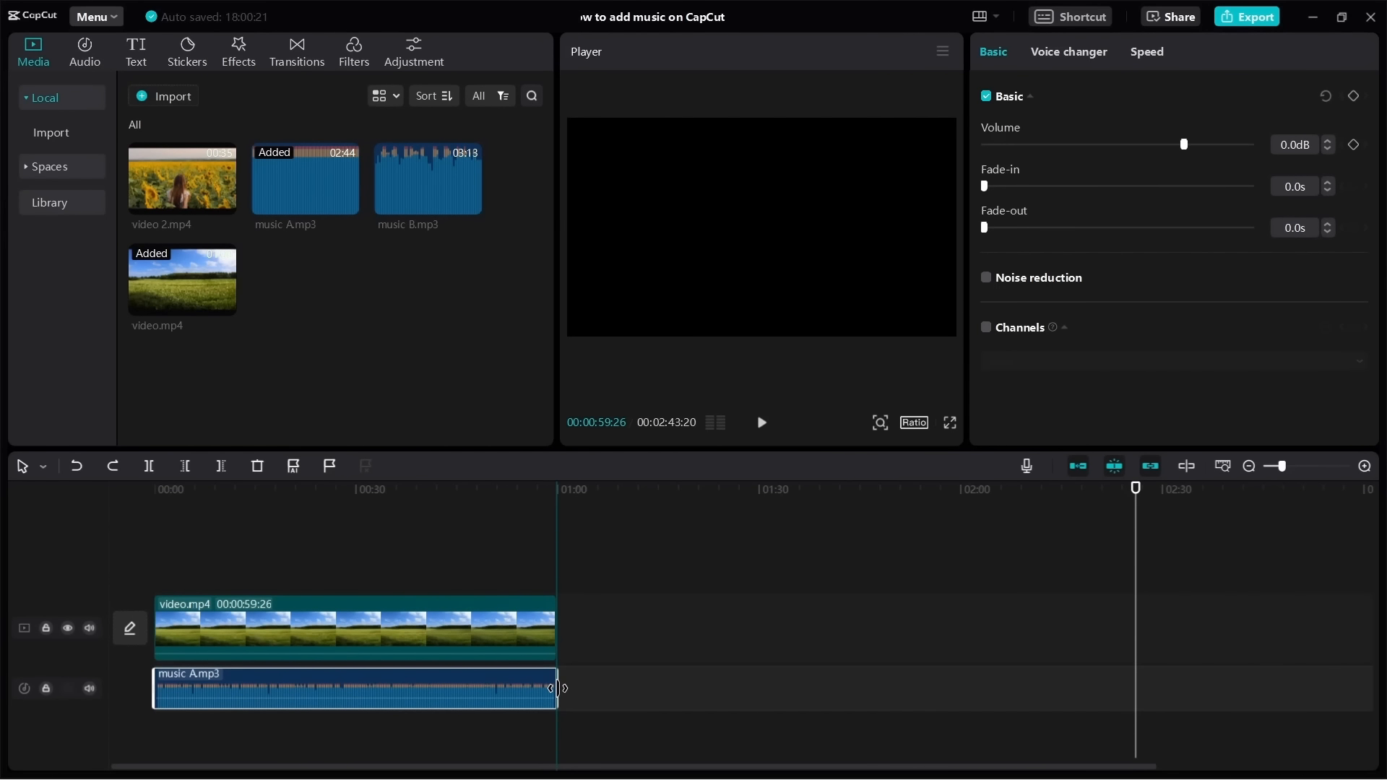
drag(557, 687, 557, 690)
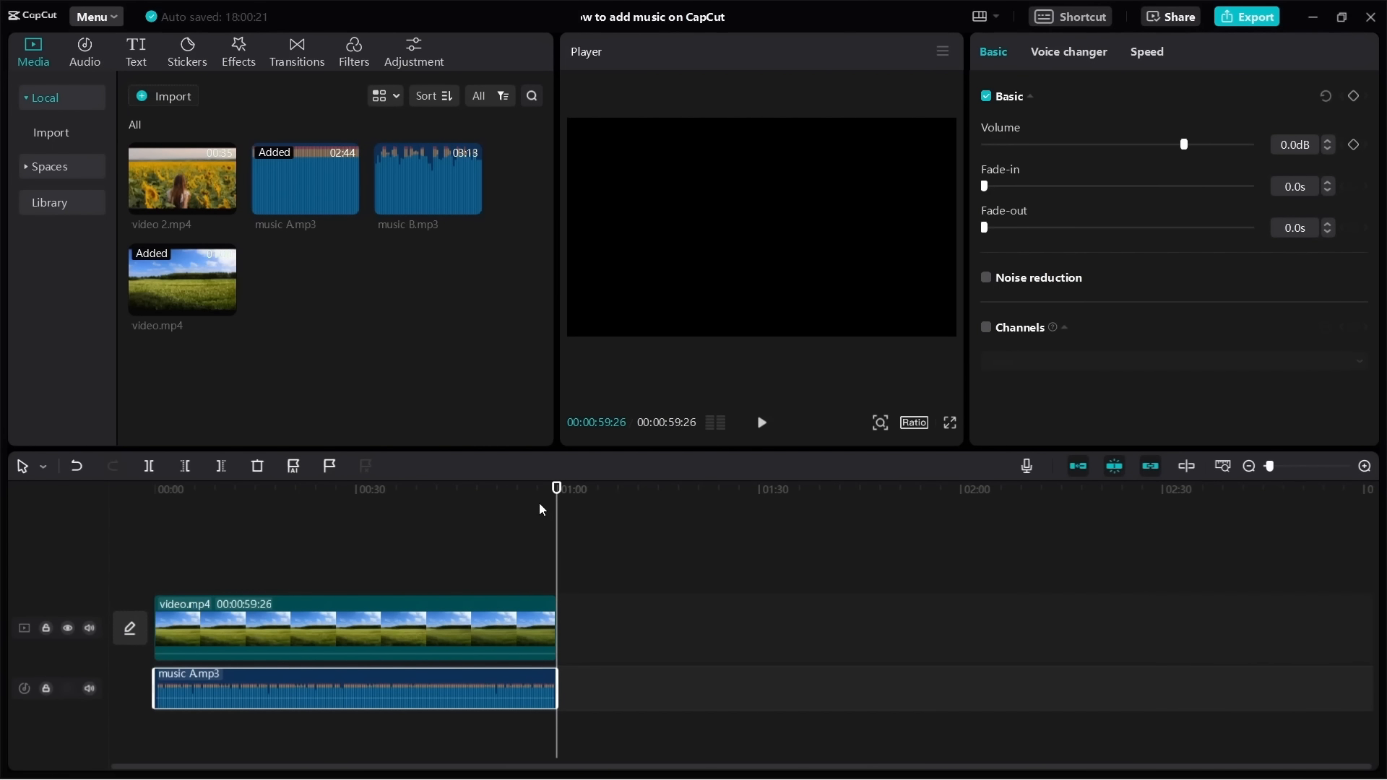
drag(540, 495, 549, 505)
click(762, 424)
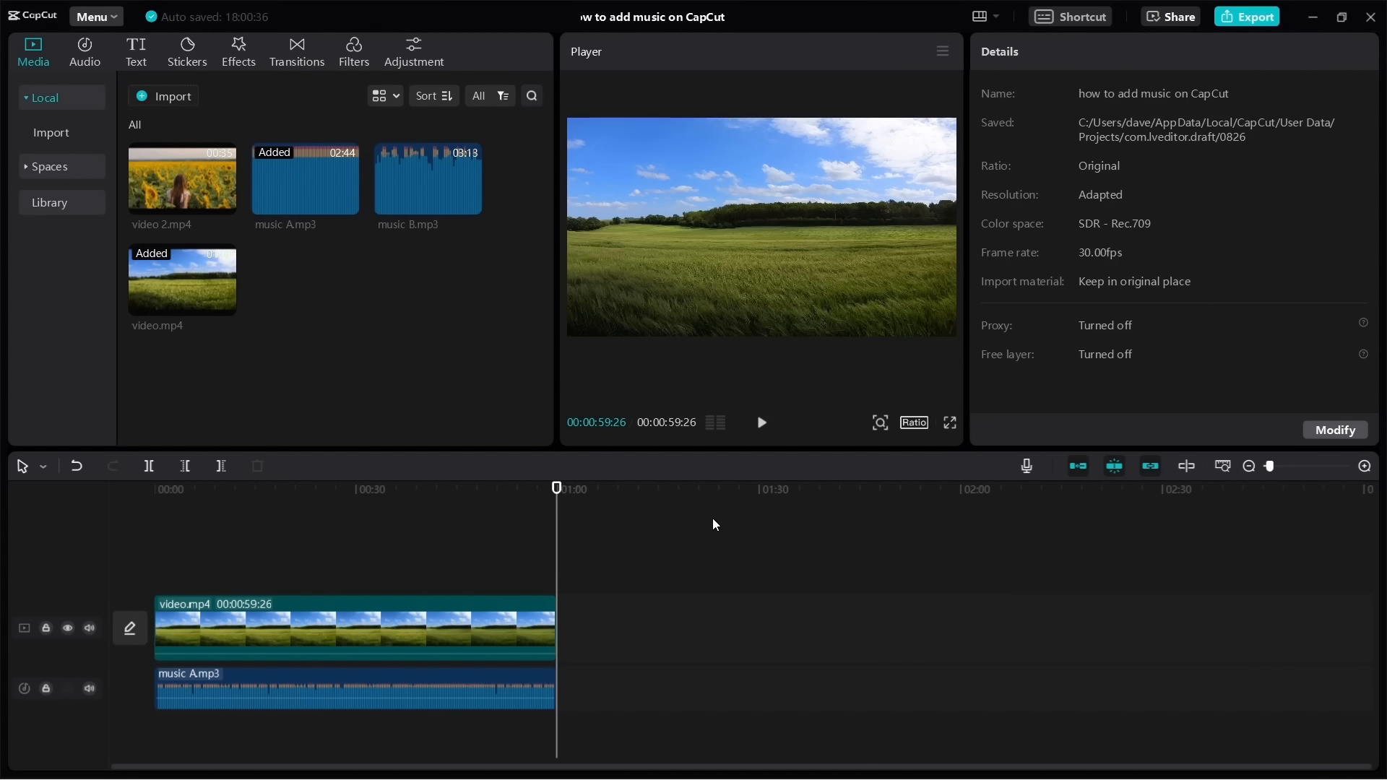
Append video 2.mp4 directly after video.mp4 and position the playhead at 00:00:57:26, shortly before the cut
mouse_move(135, 188)
drag(192, 184, 600, 636)
click(543, 492)
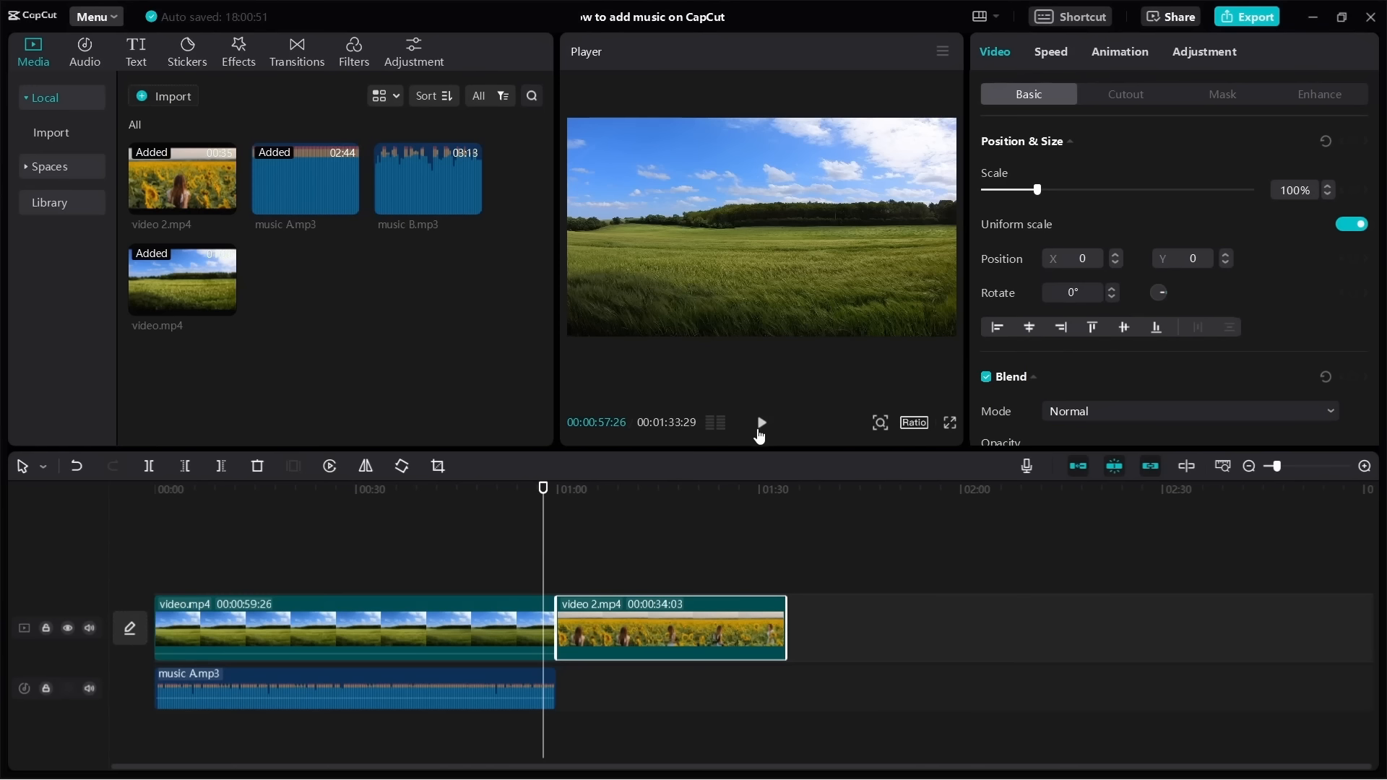
Extend the end of the music A.mp3 clip to the end of video 2.mp4 and play across the cut between the videos
click(506, 687)
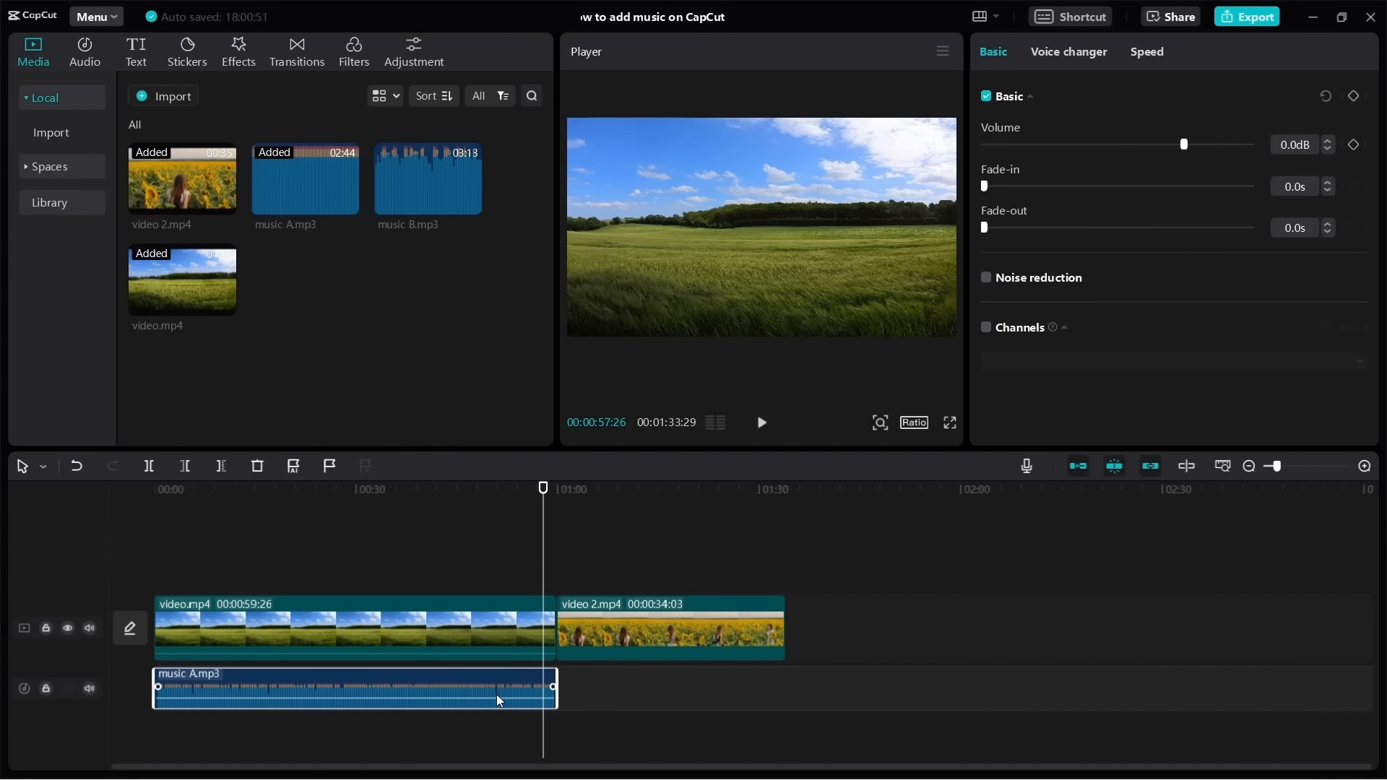
click(557, 685)
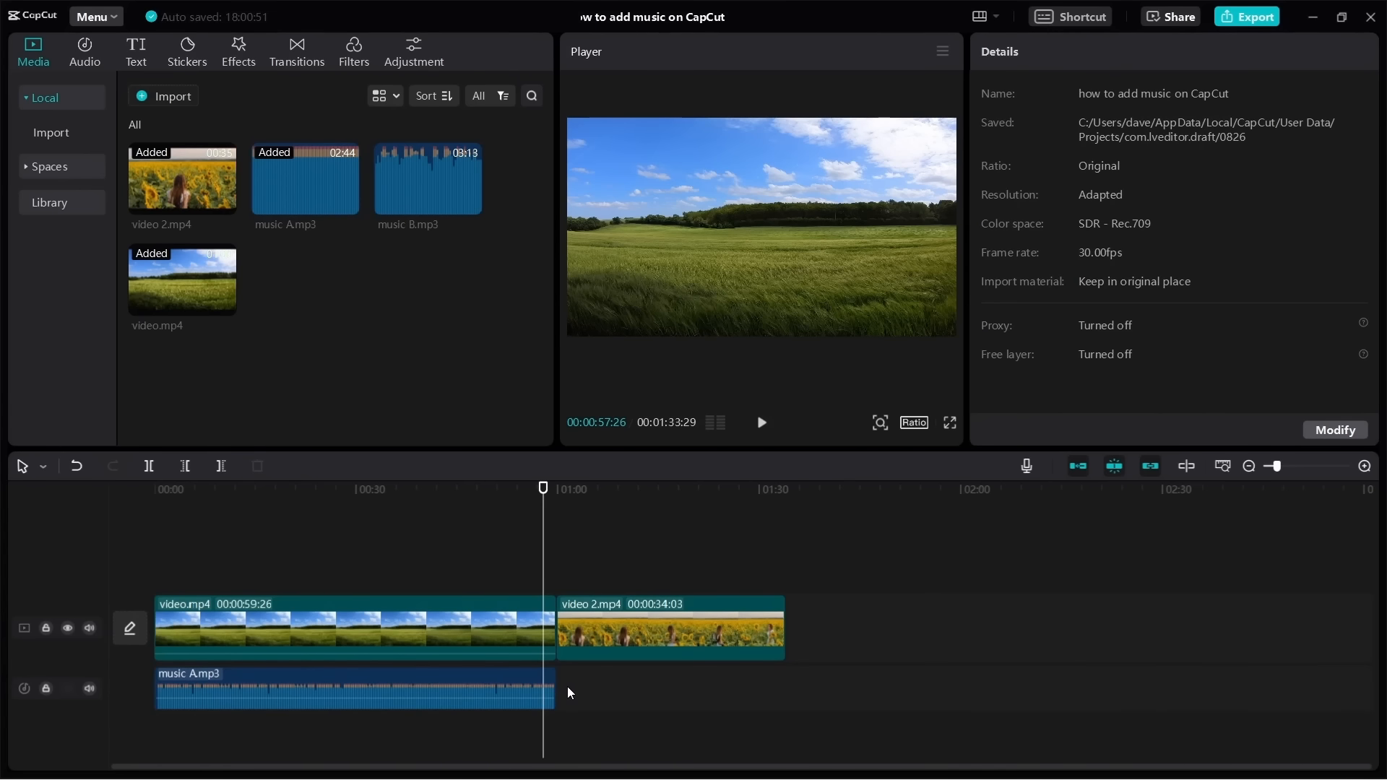
drag(555, 688, 787, 686)
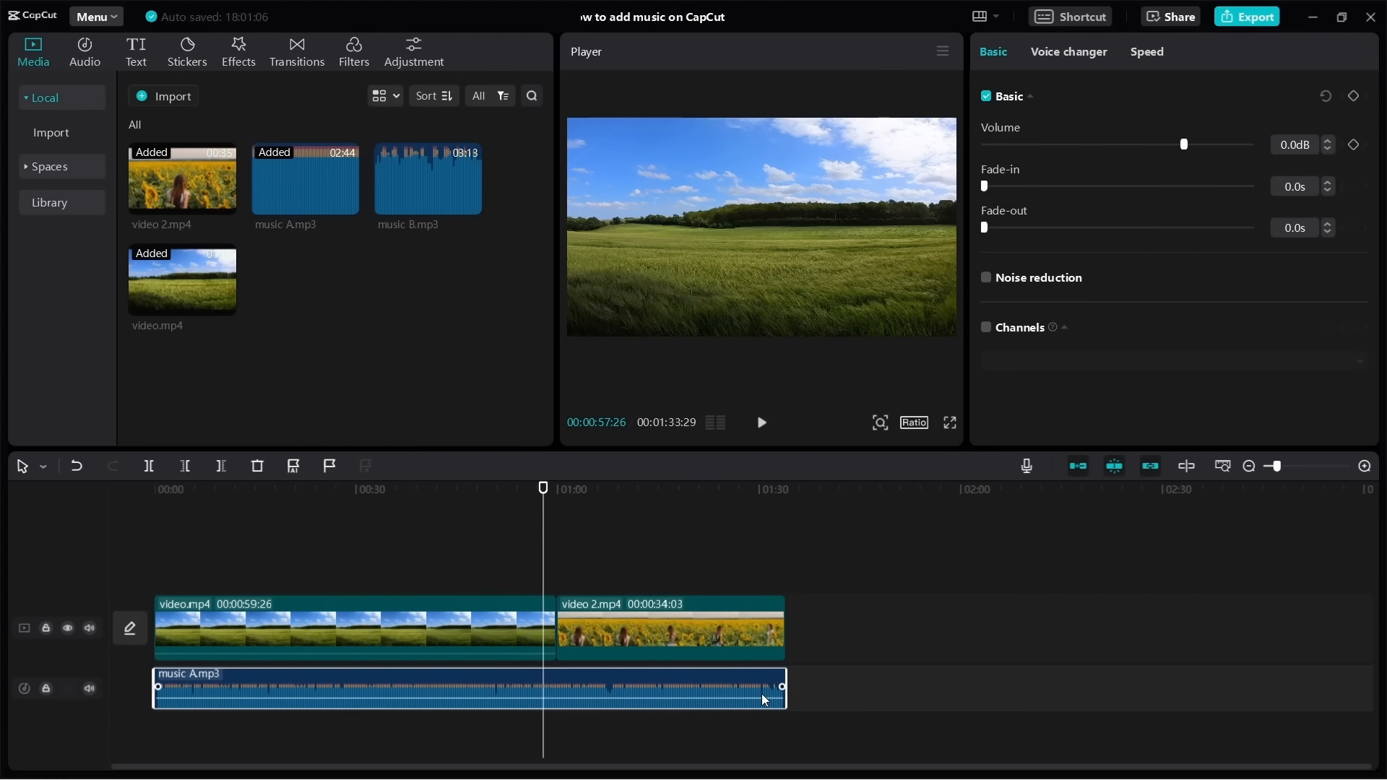
drag(547, 493, 553, 492)
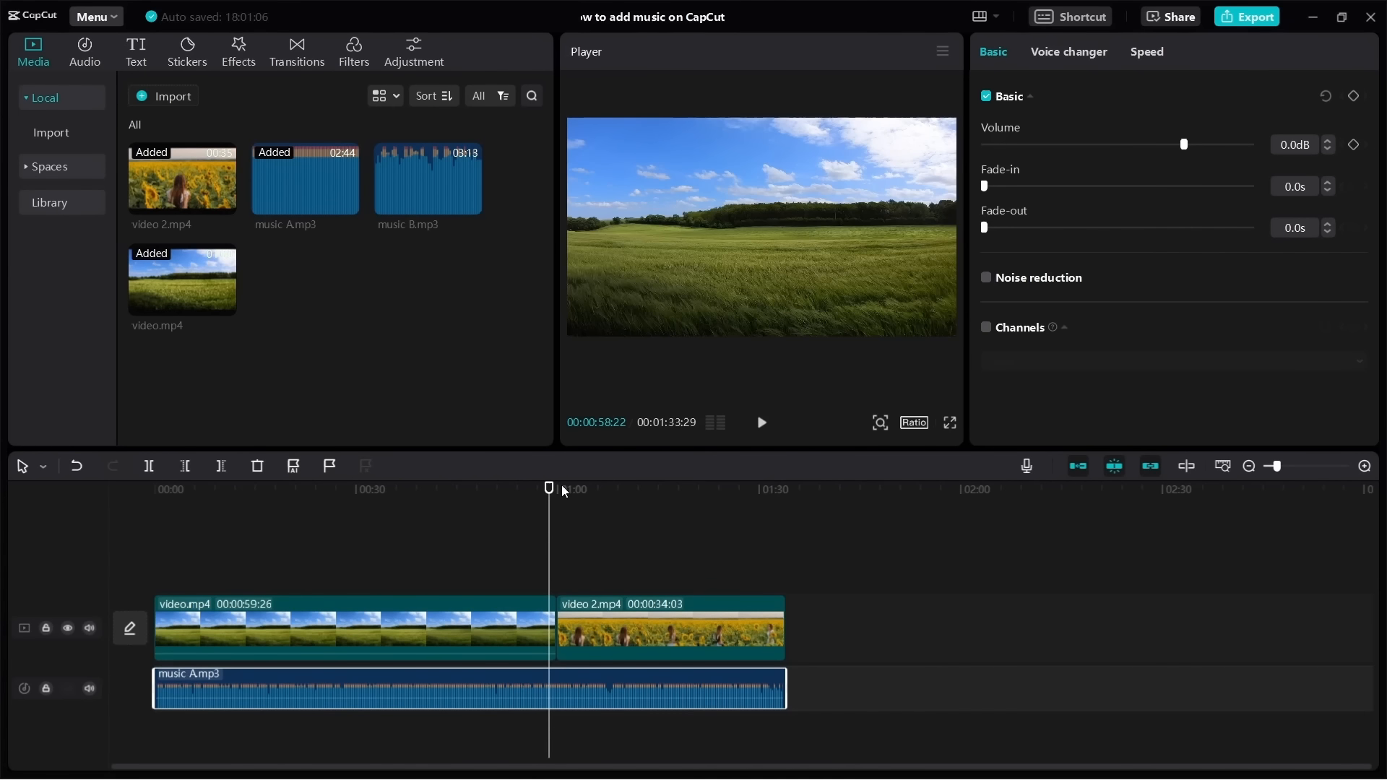
click(764, 428)
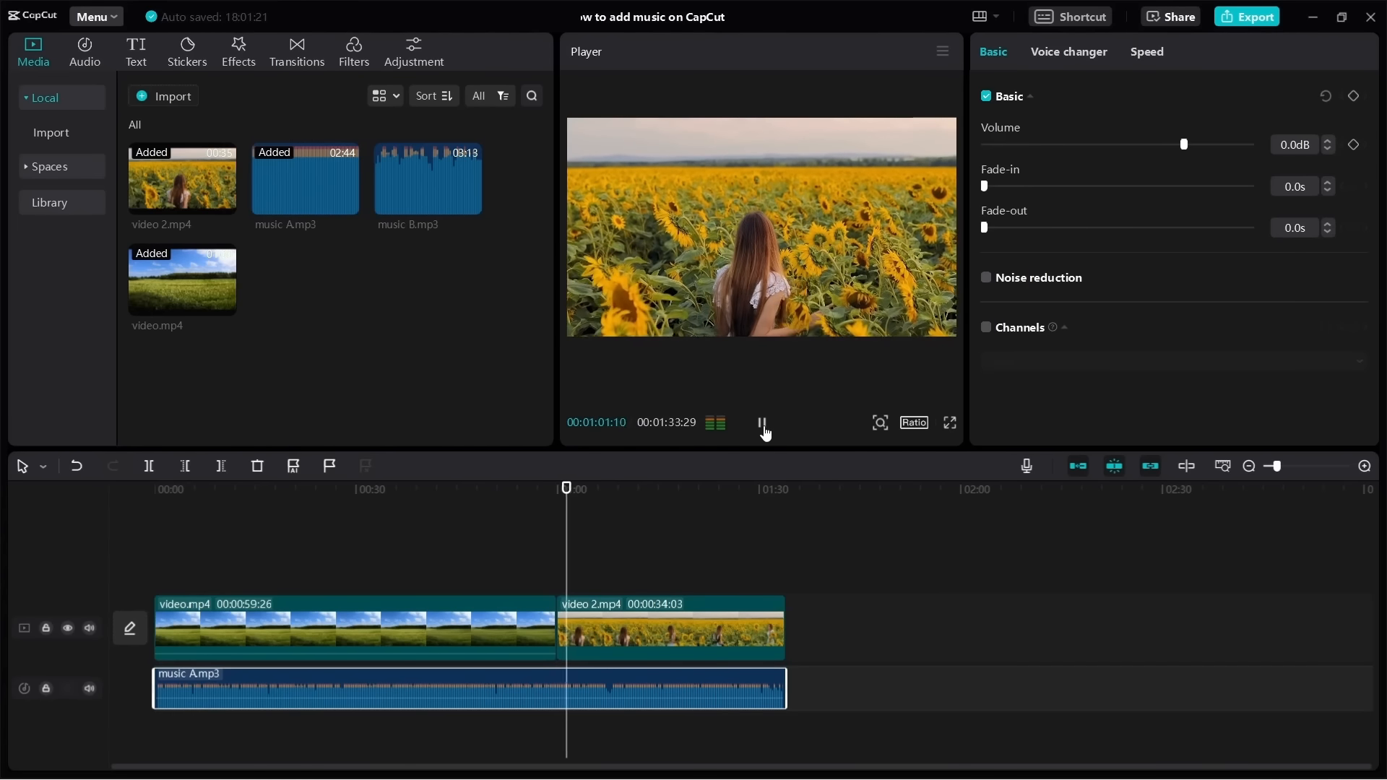
click(764, 426)
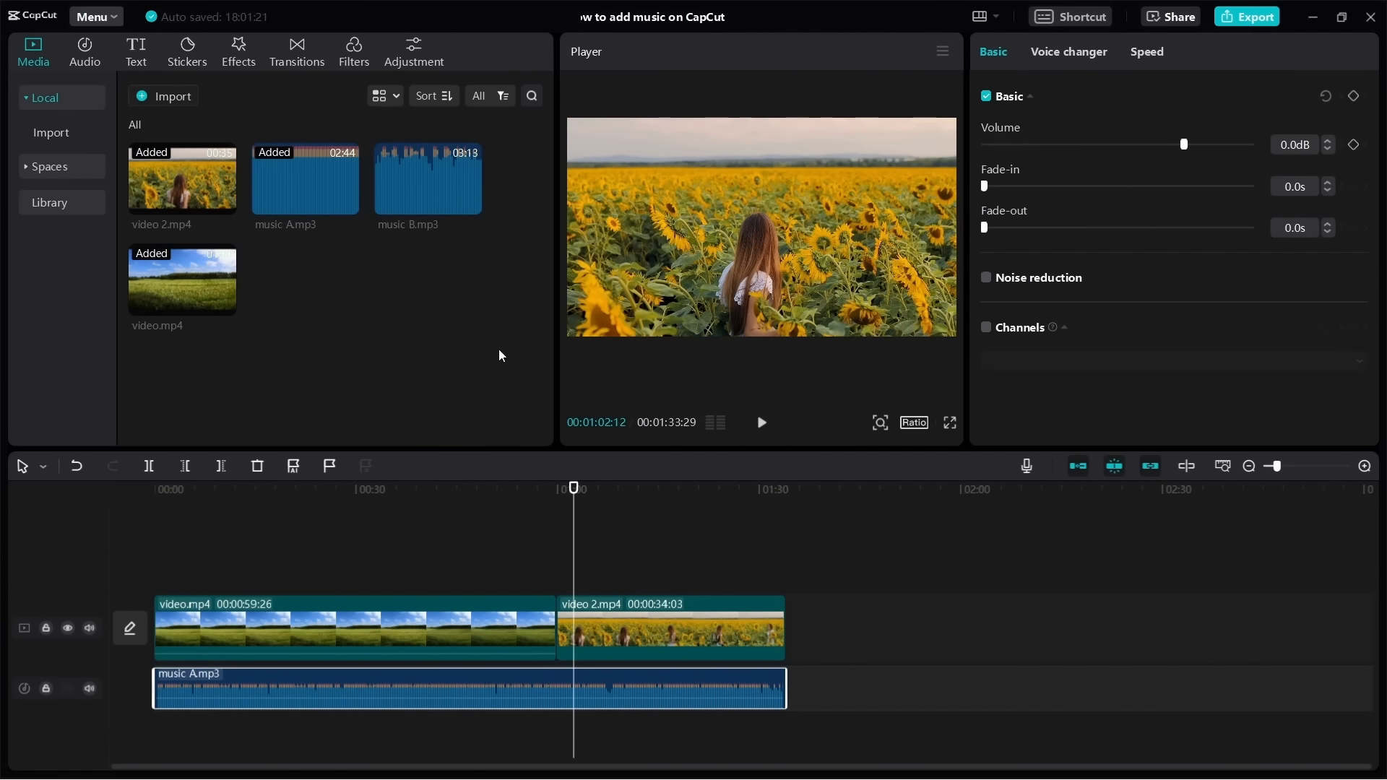
Trim the music A.mp3 clip back to the end of video.mp4 and place music B.mp3 directly after it, previewing the track first
drag(782, 698, 557, 690)
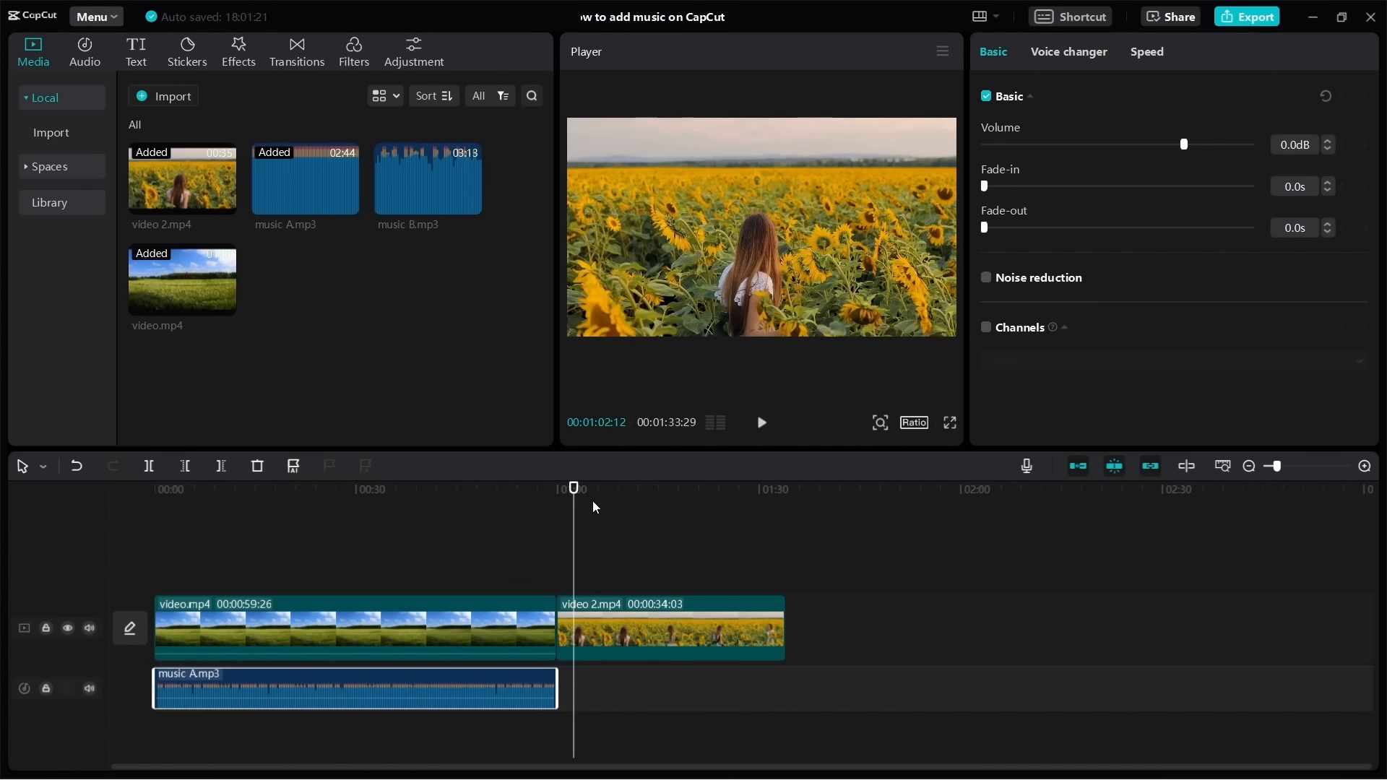
click(675, 490)
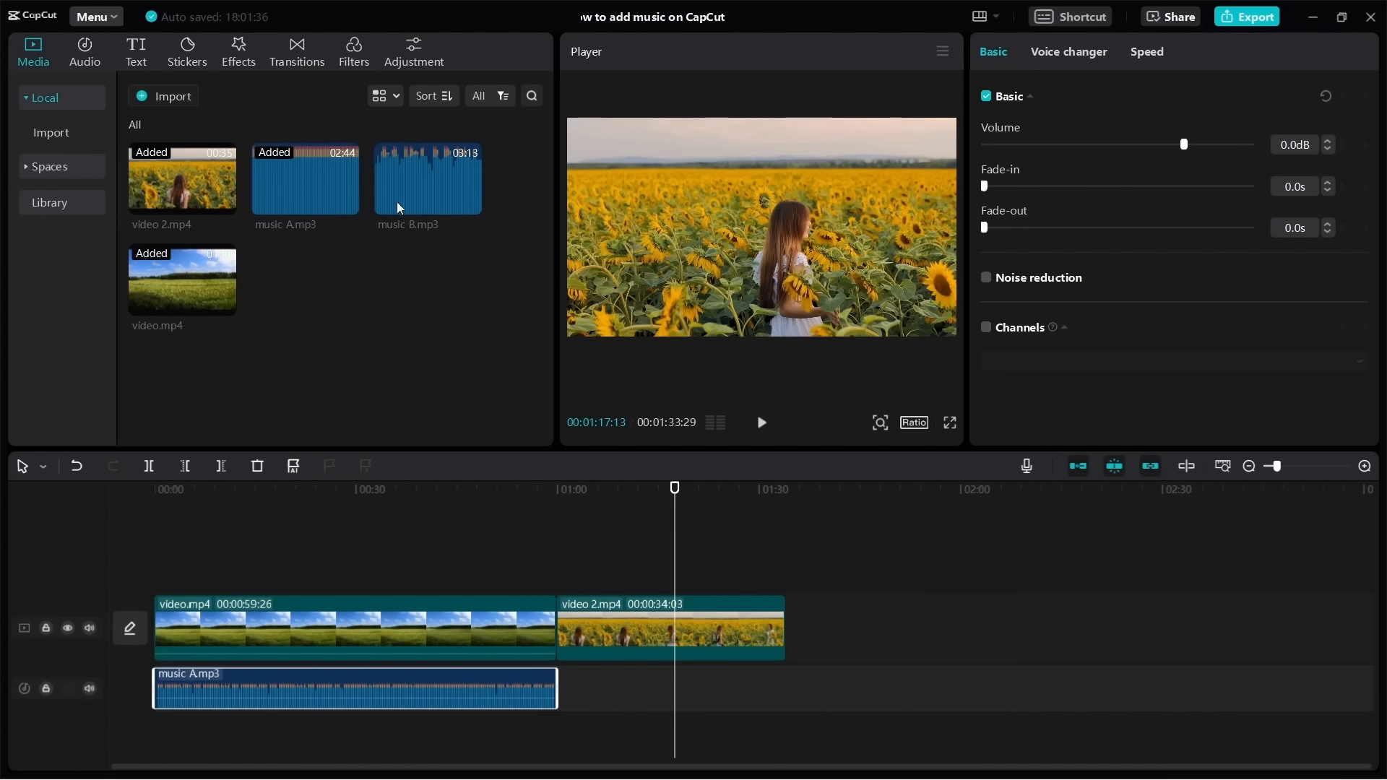
click(434, 180)
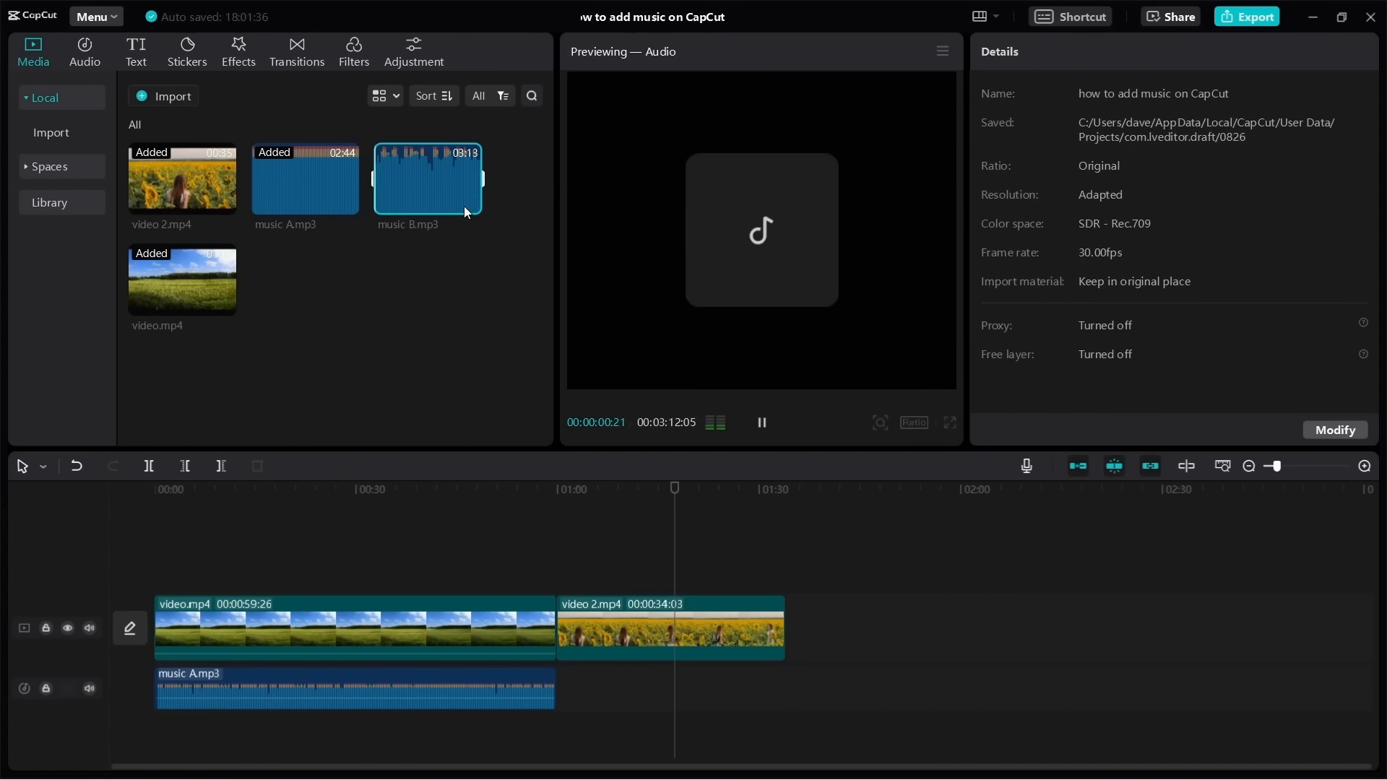
click(762, 423)
drag(411, 201, 559, 690)
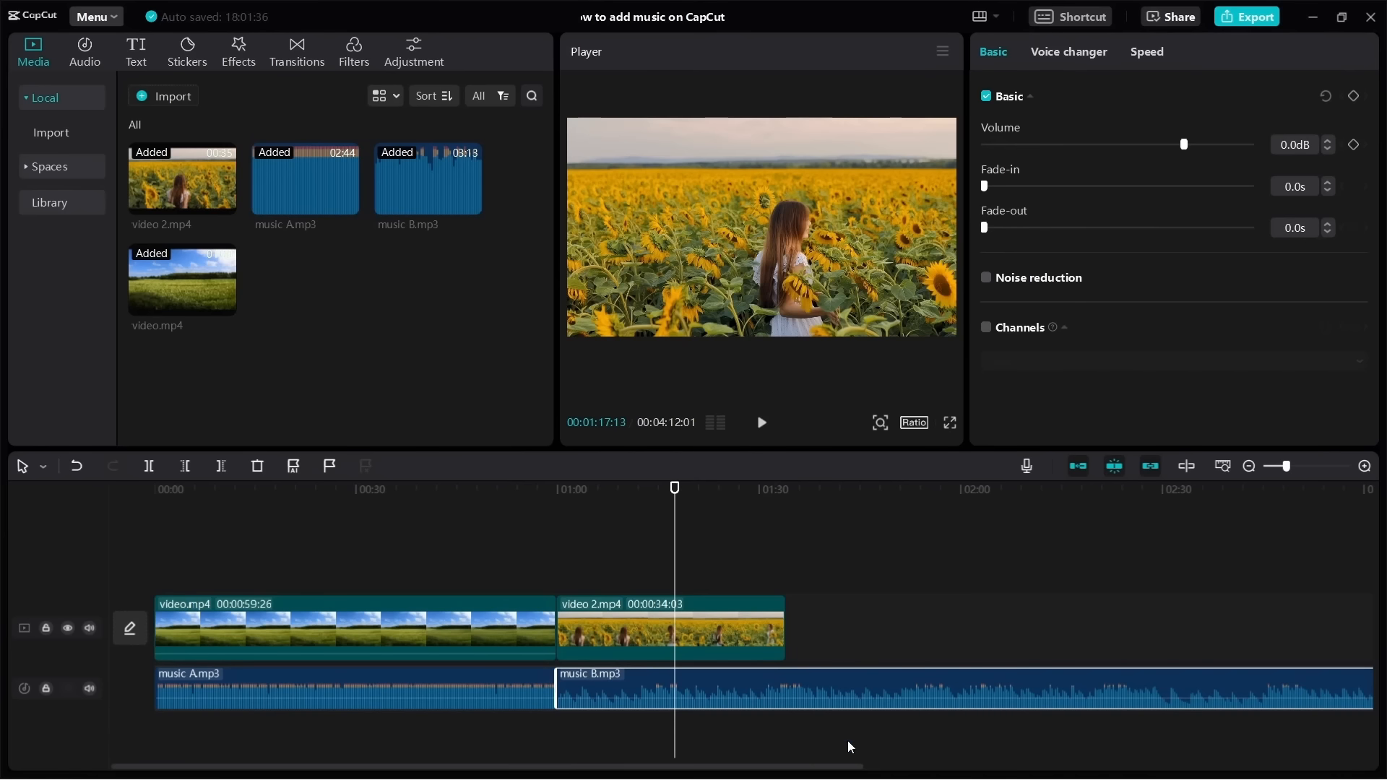
Play the timeline across the end of video 2.mp4 to compare its length with the music B.mp3 clip
drag(836, 768, 978, 771)
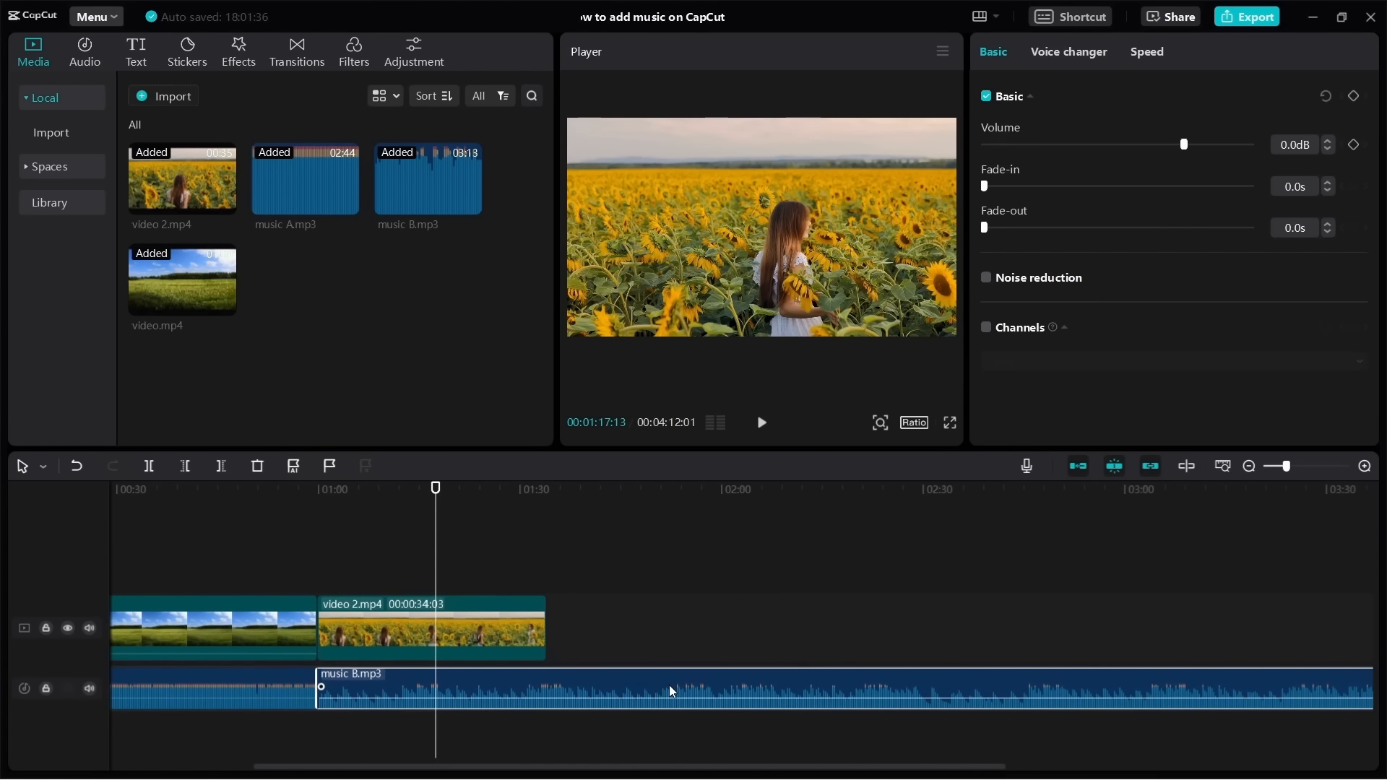
click(539, 490)
click(762, 423)
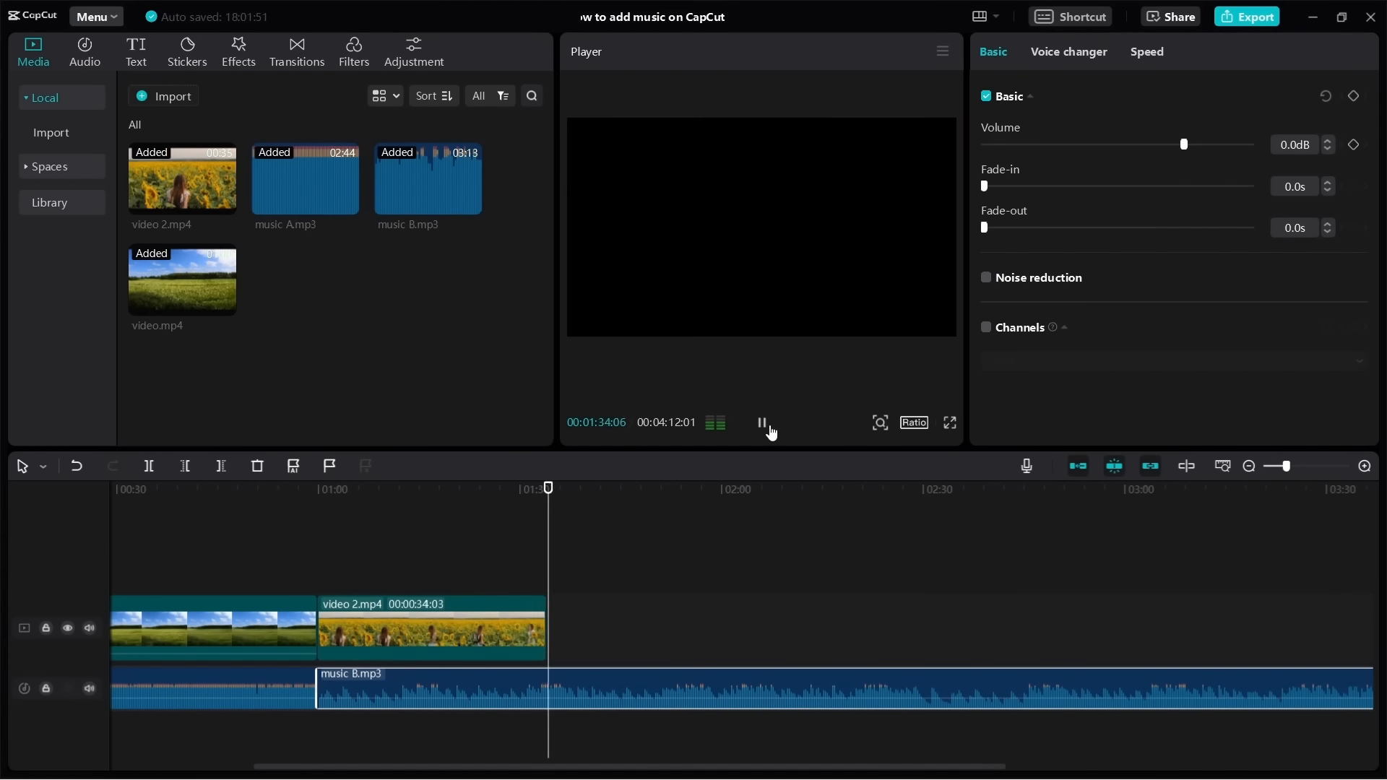
click(771, 431)
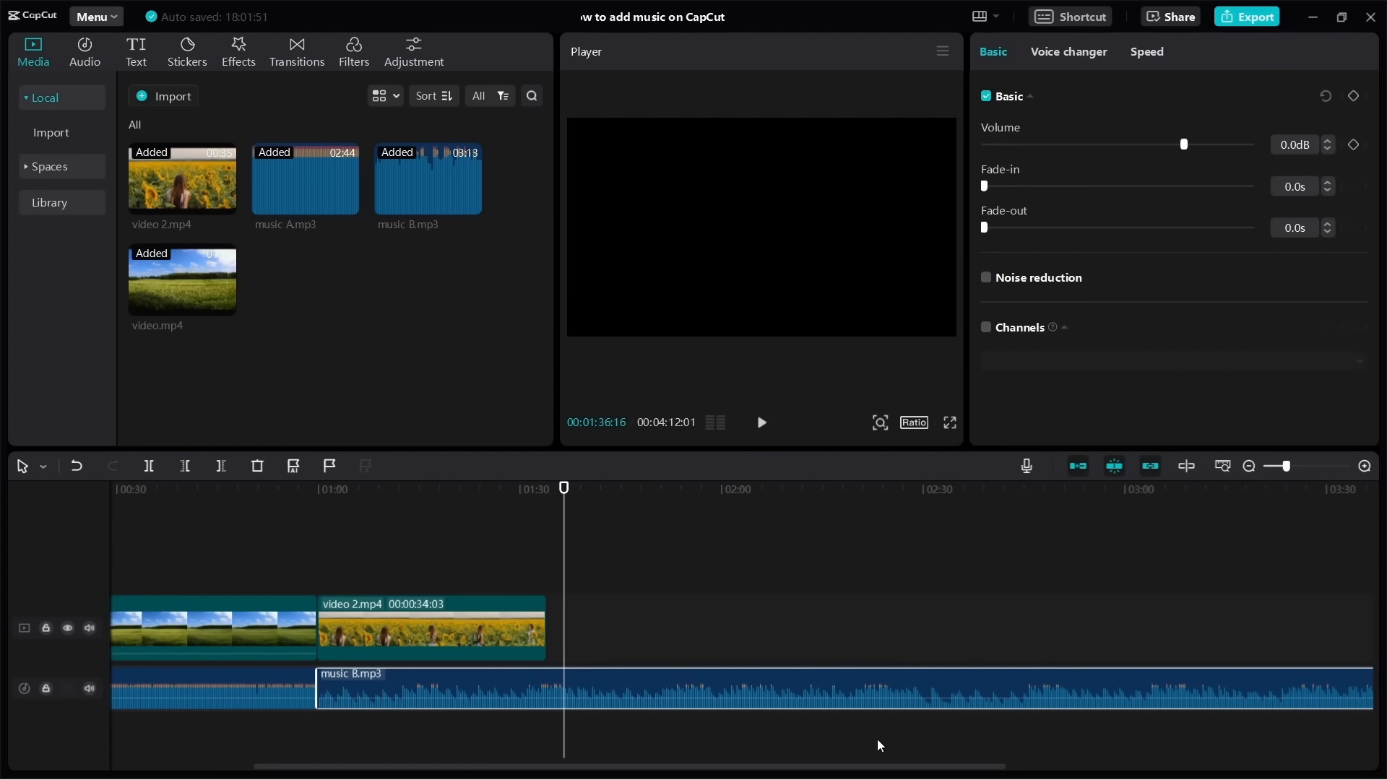
Trim the end of the music B.mp3 clip to the end of video 2.mp4, and play across the change of music
drag(869, 767, 1097, 769)
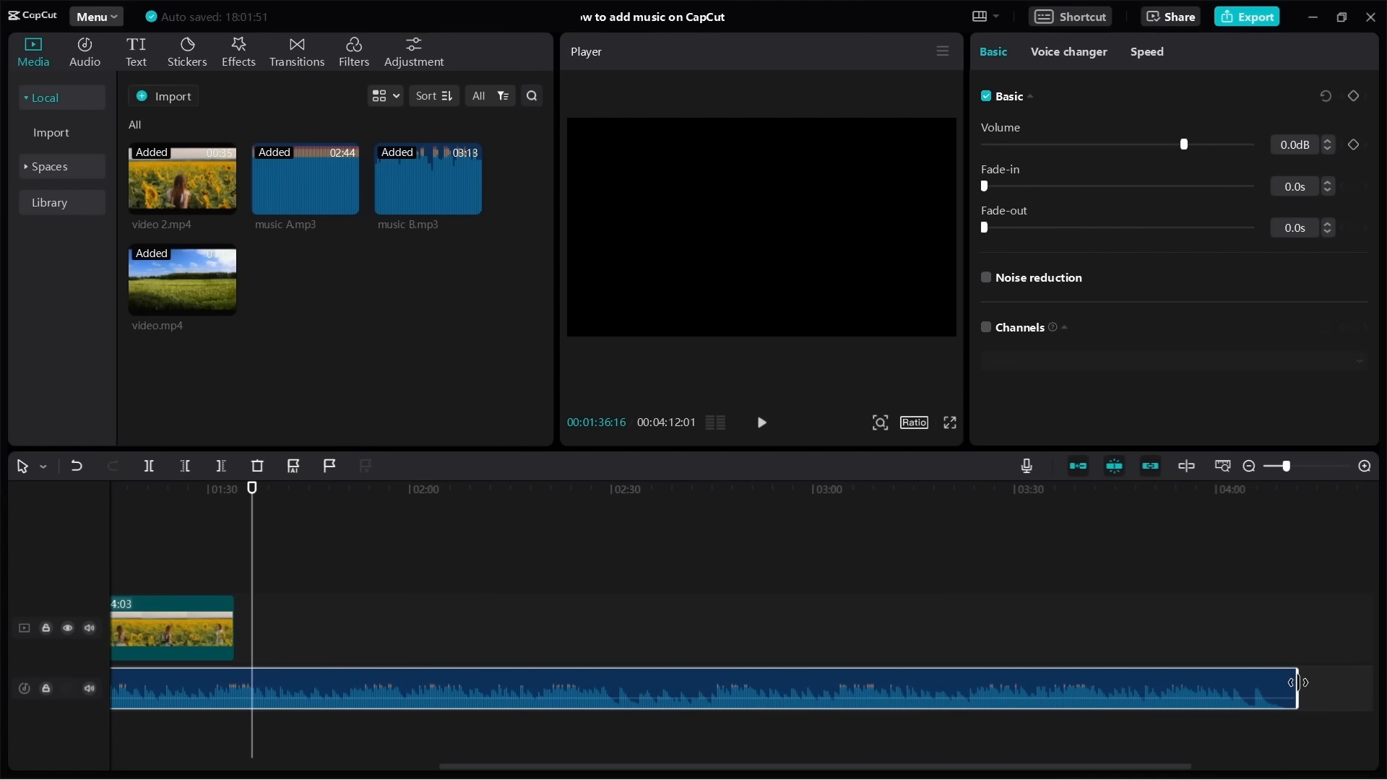
drag(1297, 677, 234, 690)
click(544, 528)
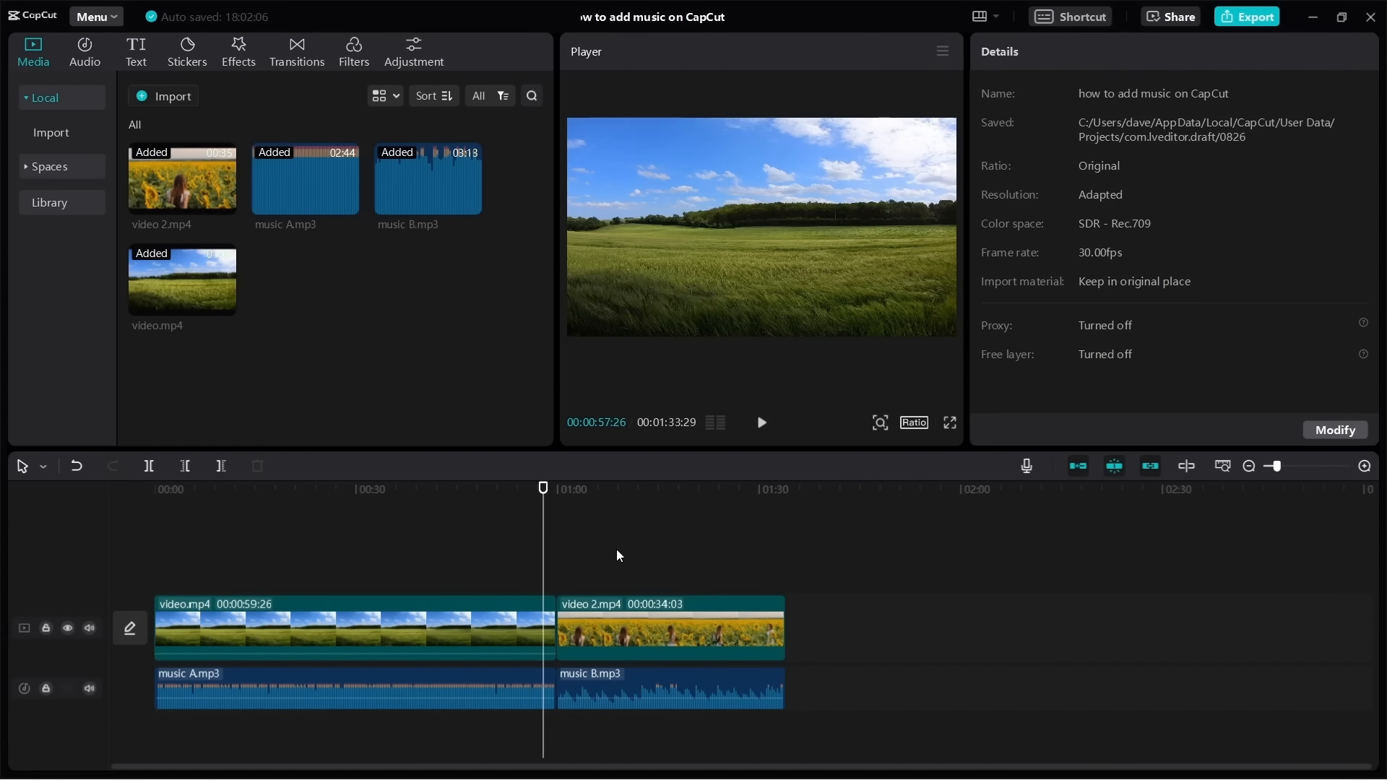
click(764, 428)
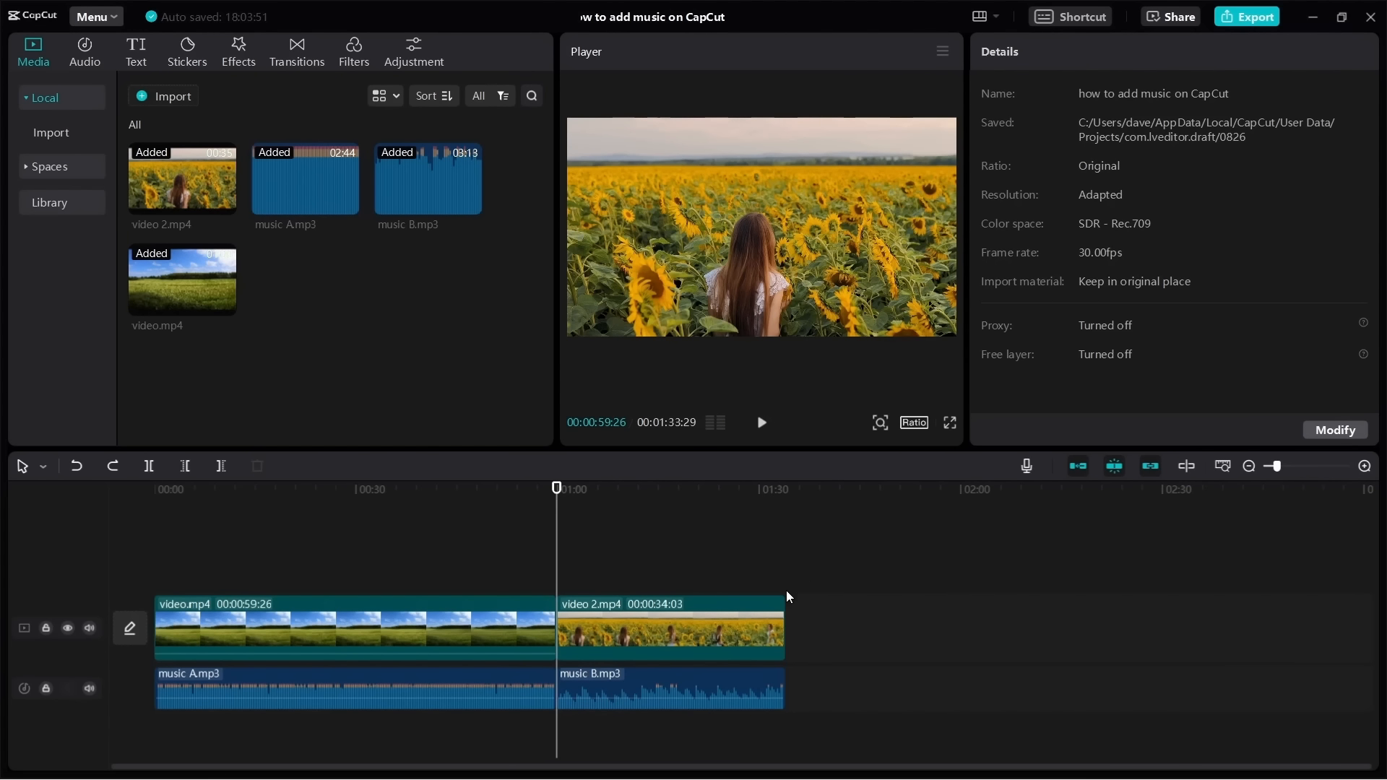
Try raising the music B.mp3 clip's volume to 18.6 dB, and return it to 0.0 dB
click(660, 678)
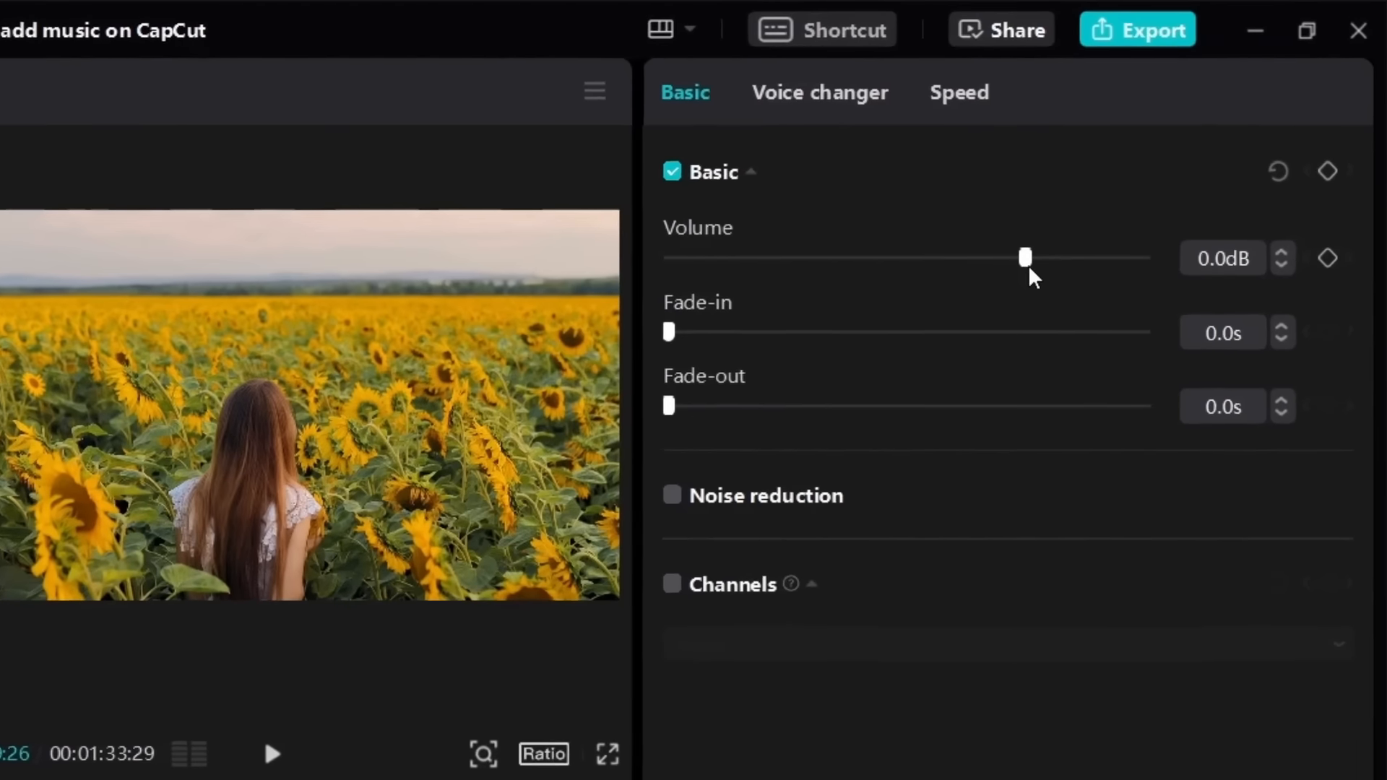
drag(1029, 267, 1061, 272)
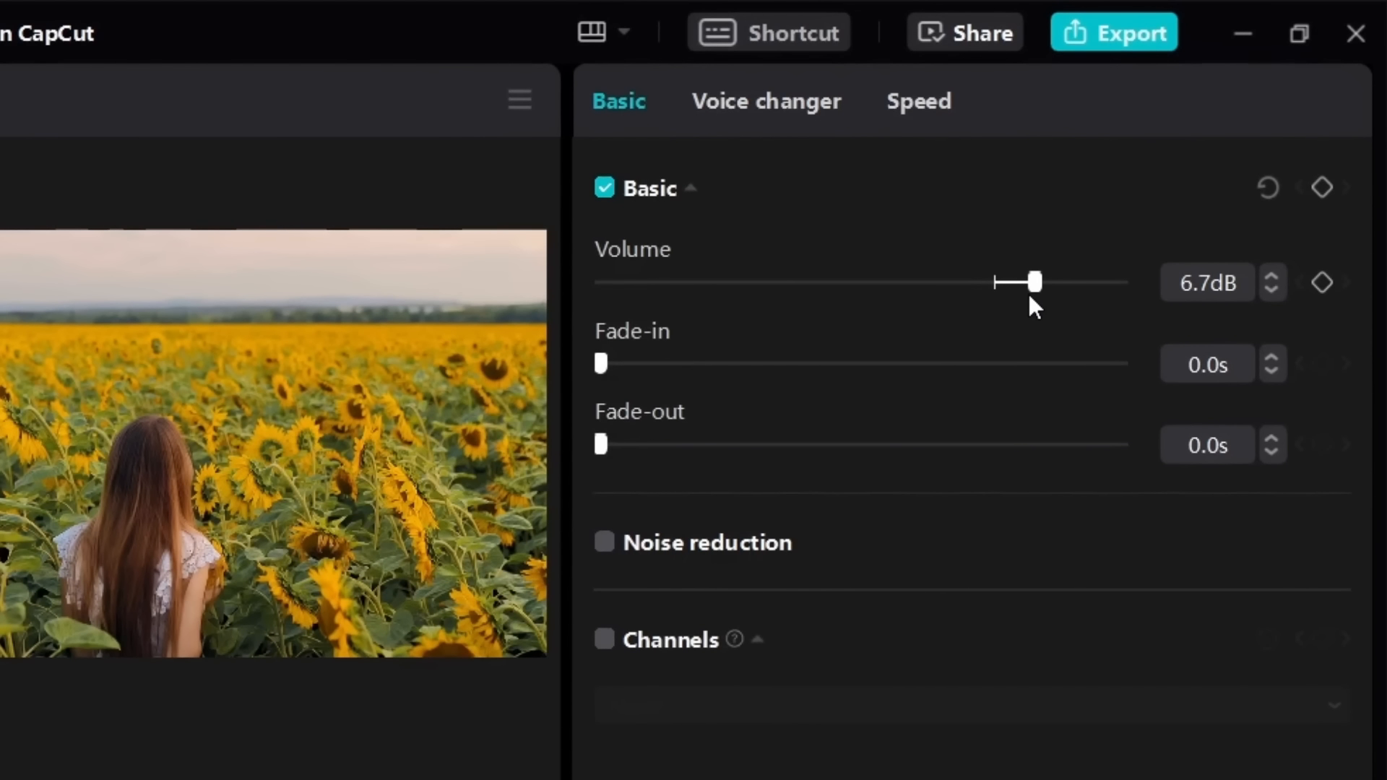
drag(1038, 289, 1107, 285)
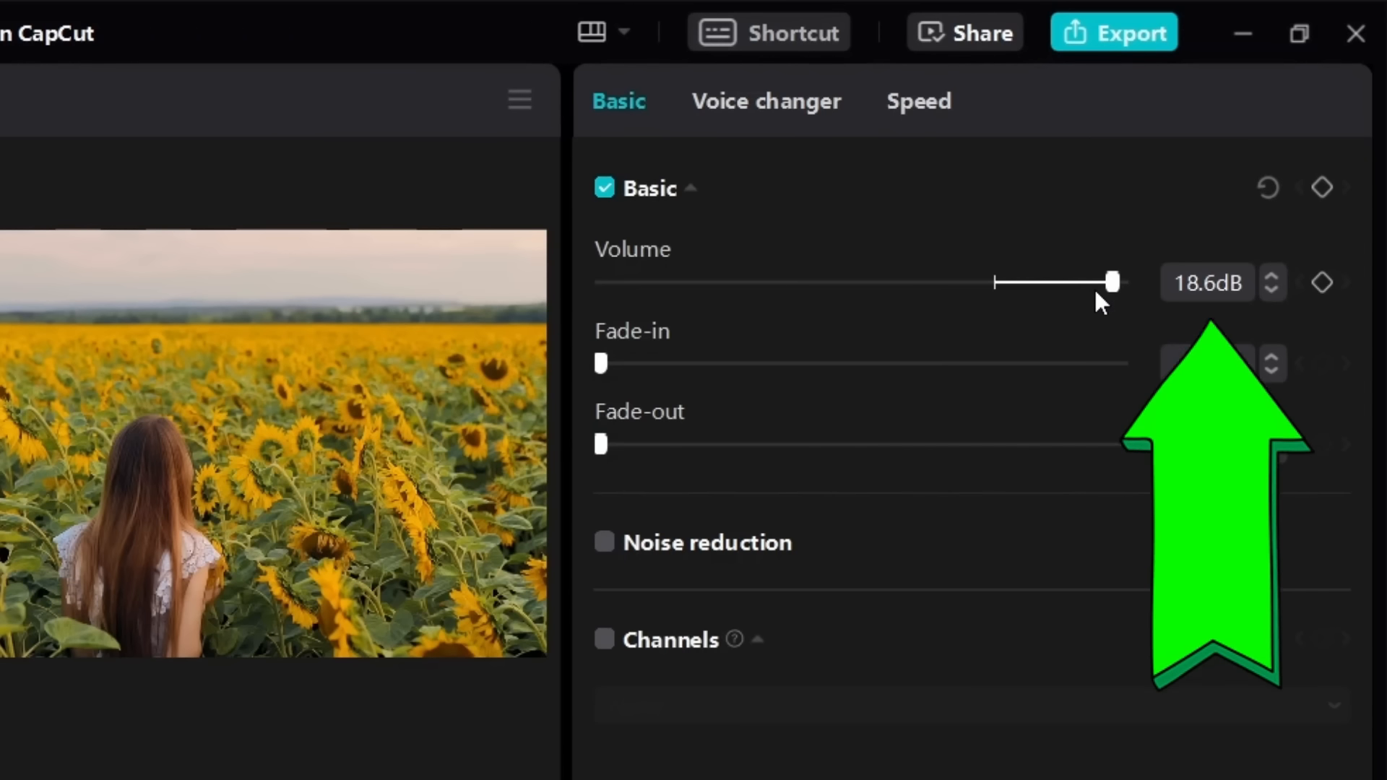
drag(1095, 289, 987, 334)
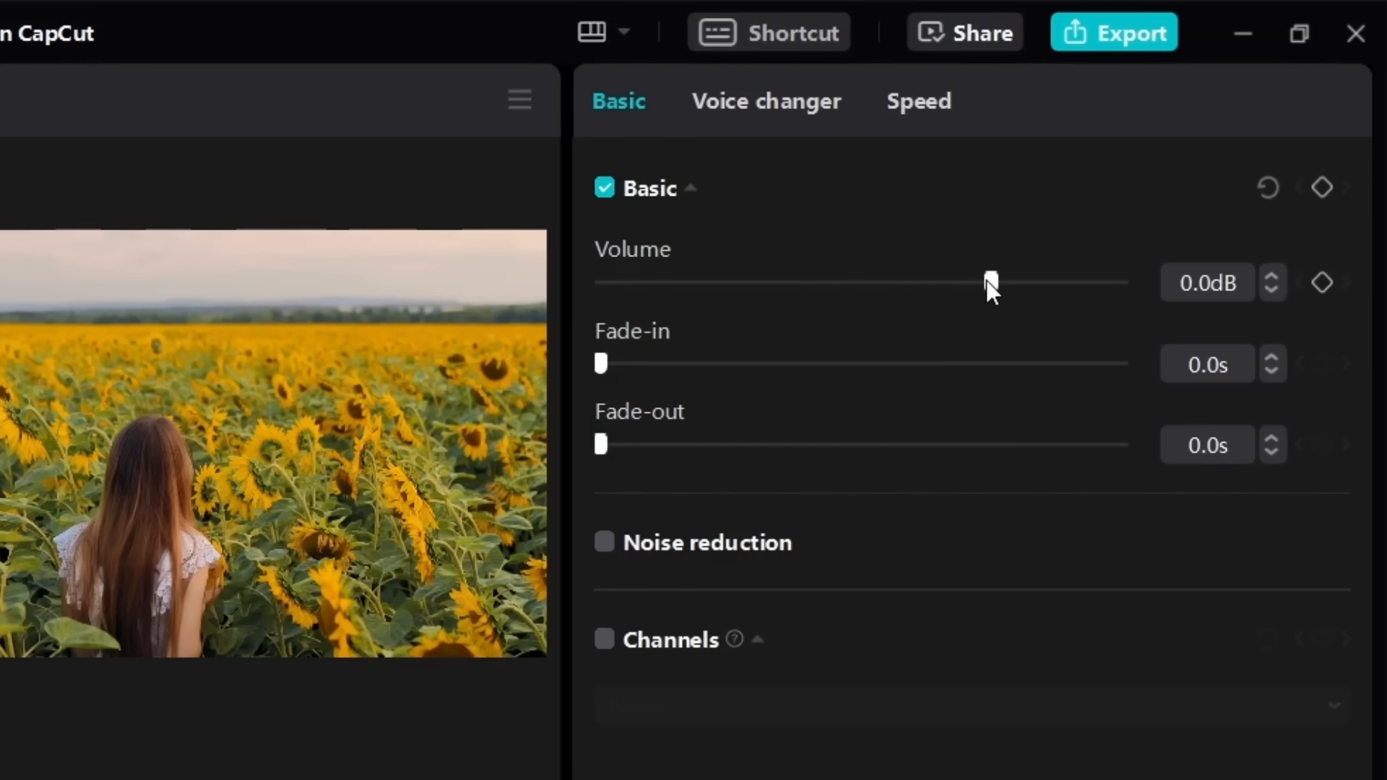
Lower the music B.mp3 clip's volume to -38.8 dB and add a fade-in and a fade-out to it
drag(974, 289, 733, 331)
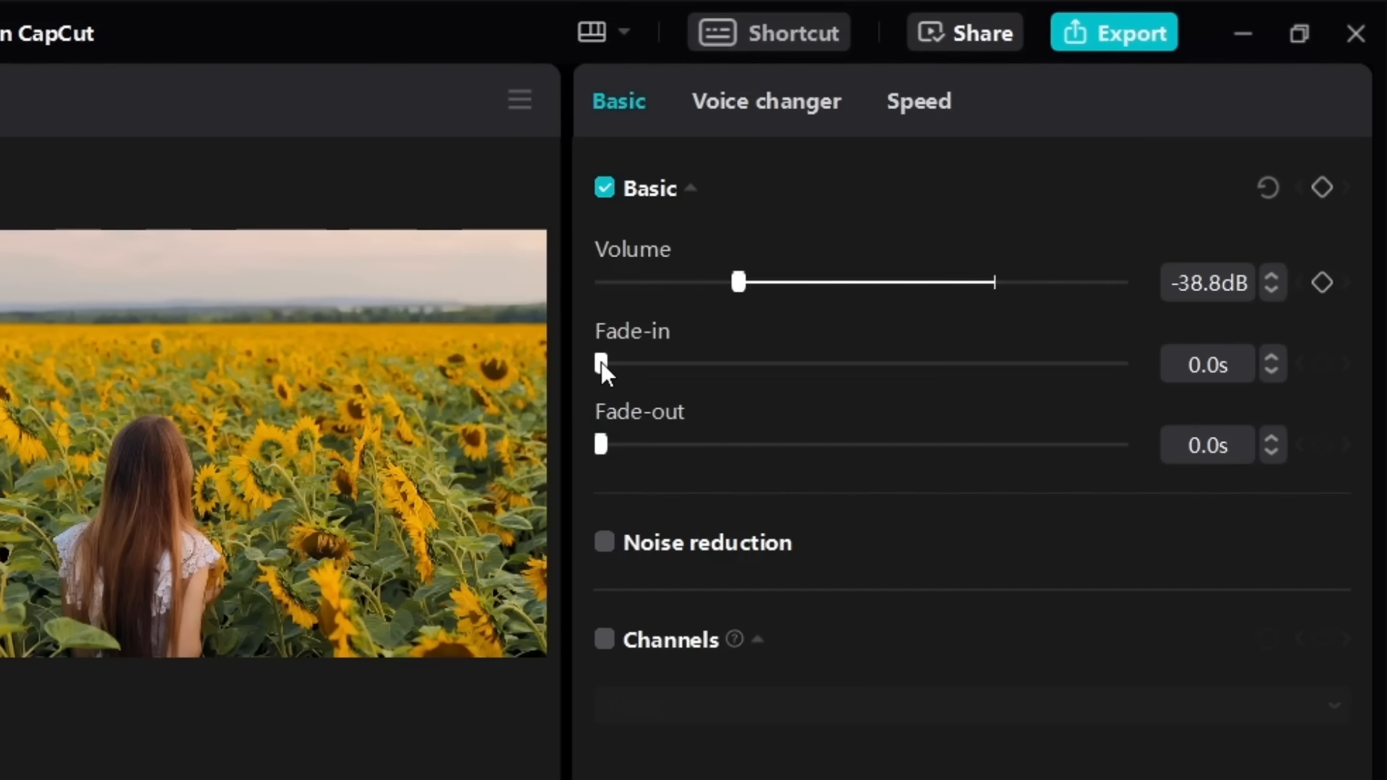
drag(617, 374, 672, 381)
drag(633, 444, 670, 453)
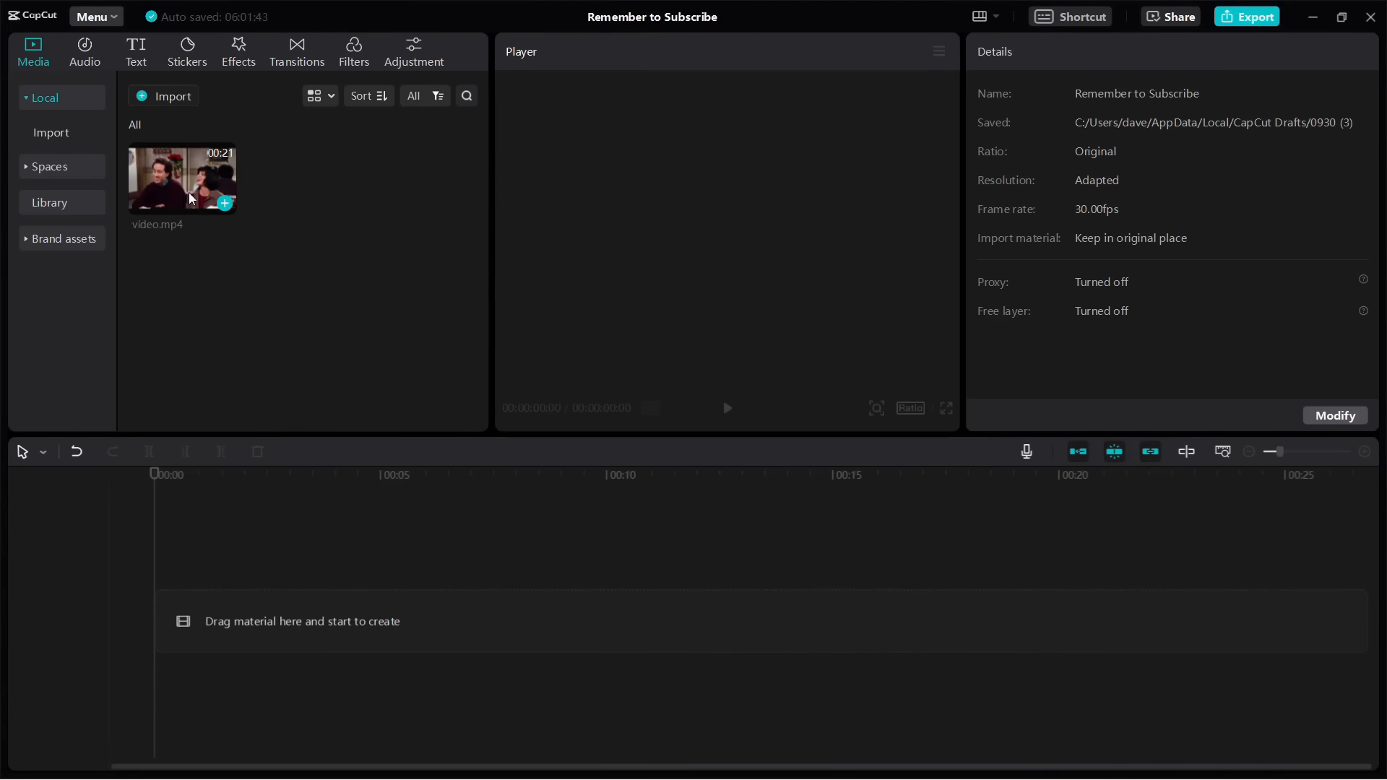
Add video.mp4 to the empty timeline of the Remember to Subscribe project and fit the clip in the timeline view
drag(191, 199, 238, 614)
click(1223, 455)
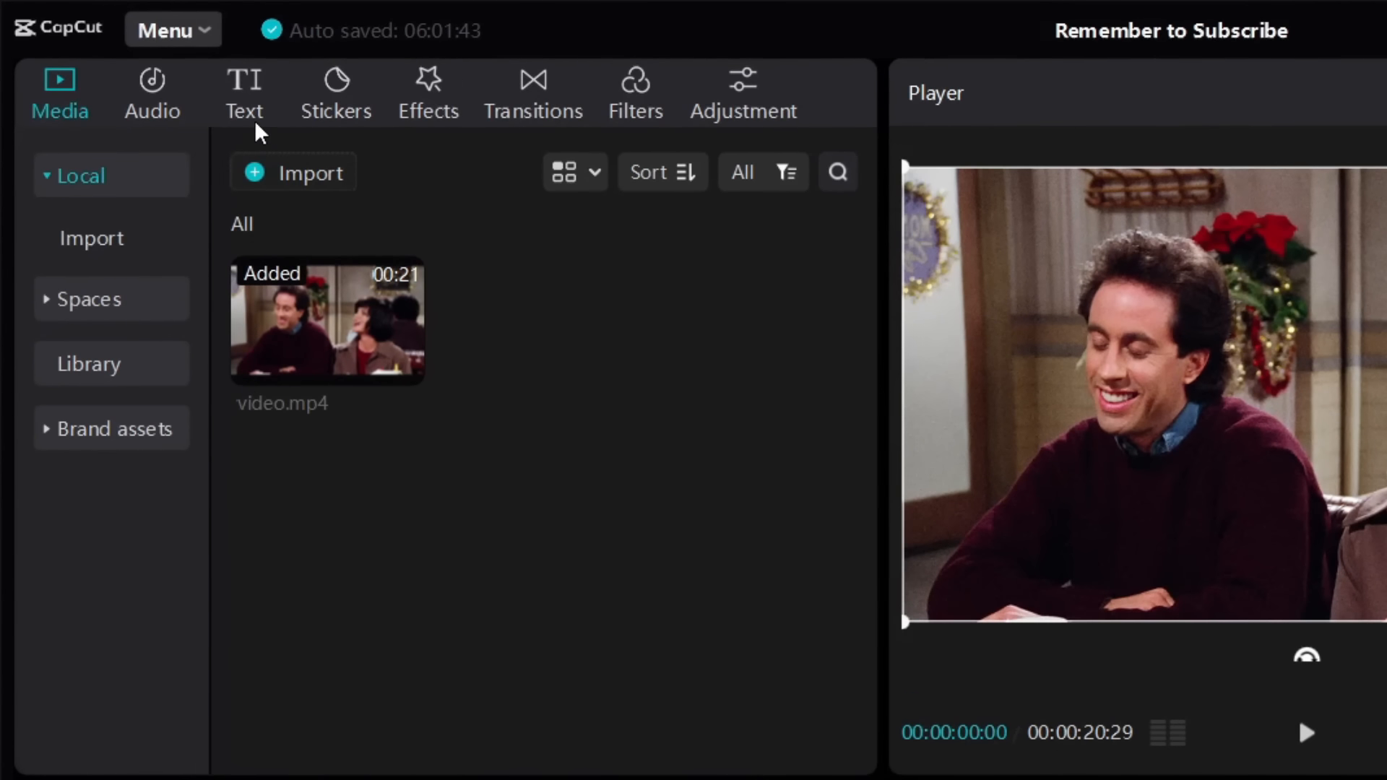
Review the available auto caption languages, keep English, and generate auto captions for video.mp4
click(227, 106)
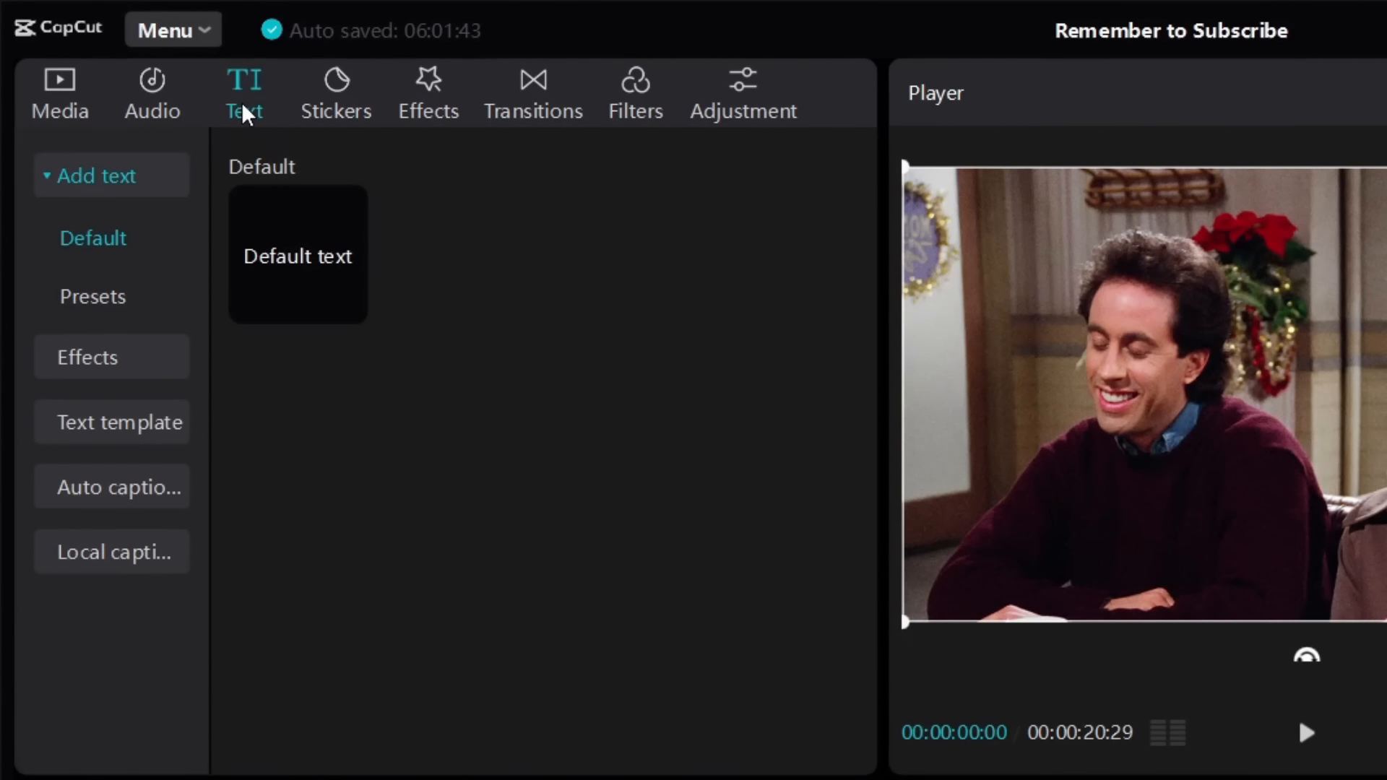
click(73, 497)
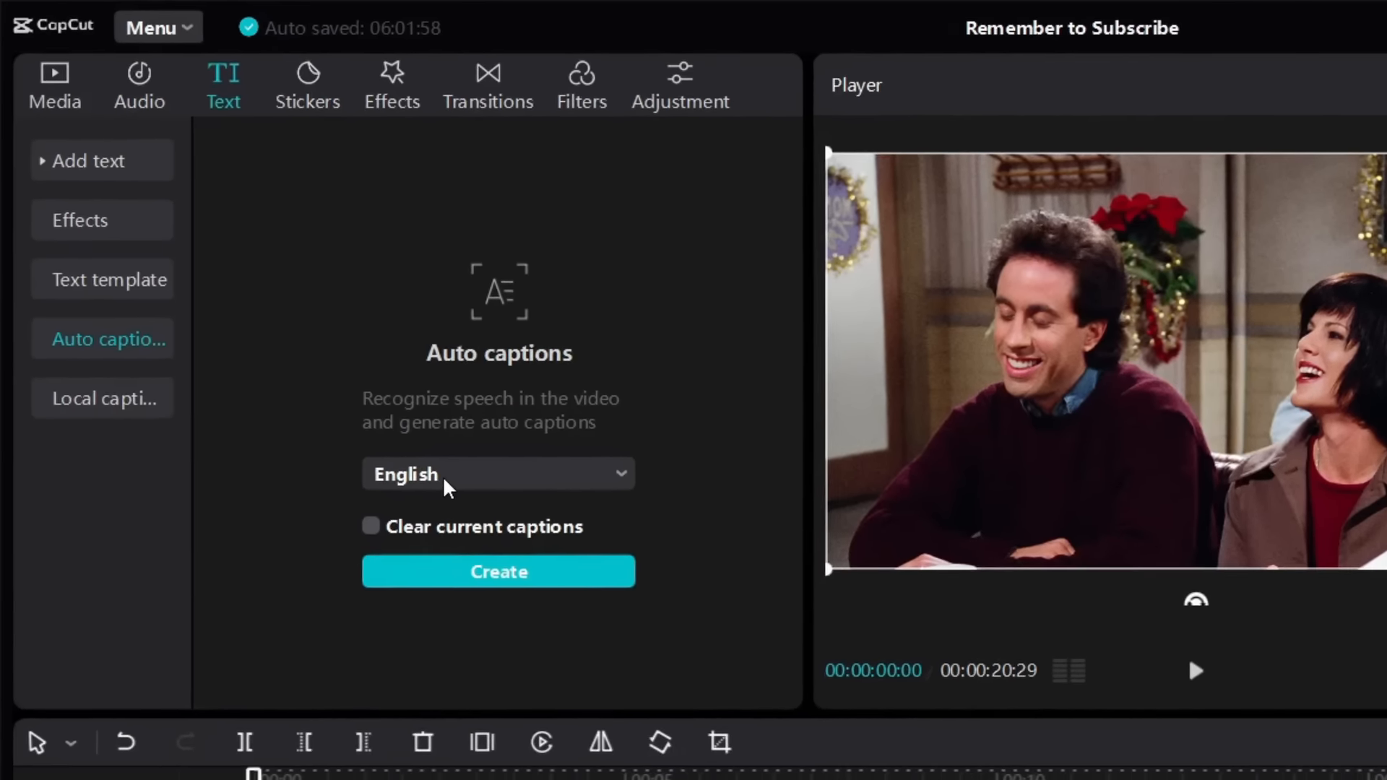
click(448, 484)
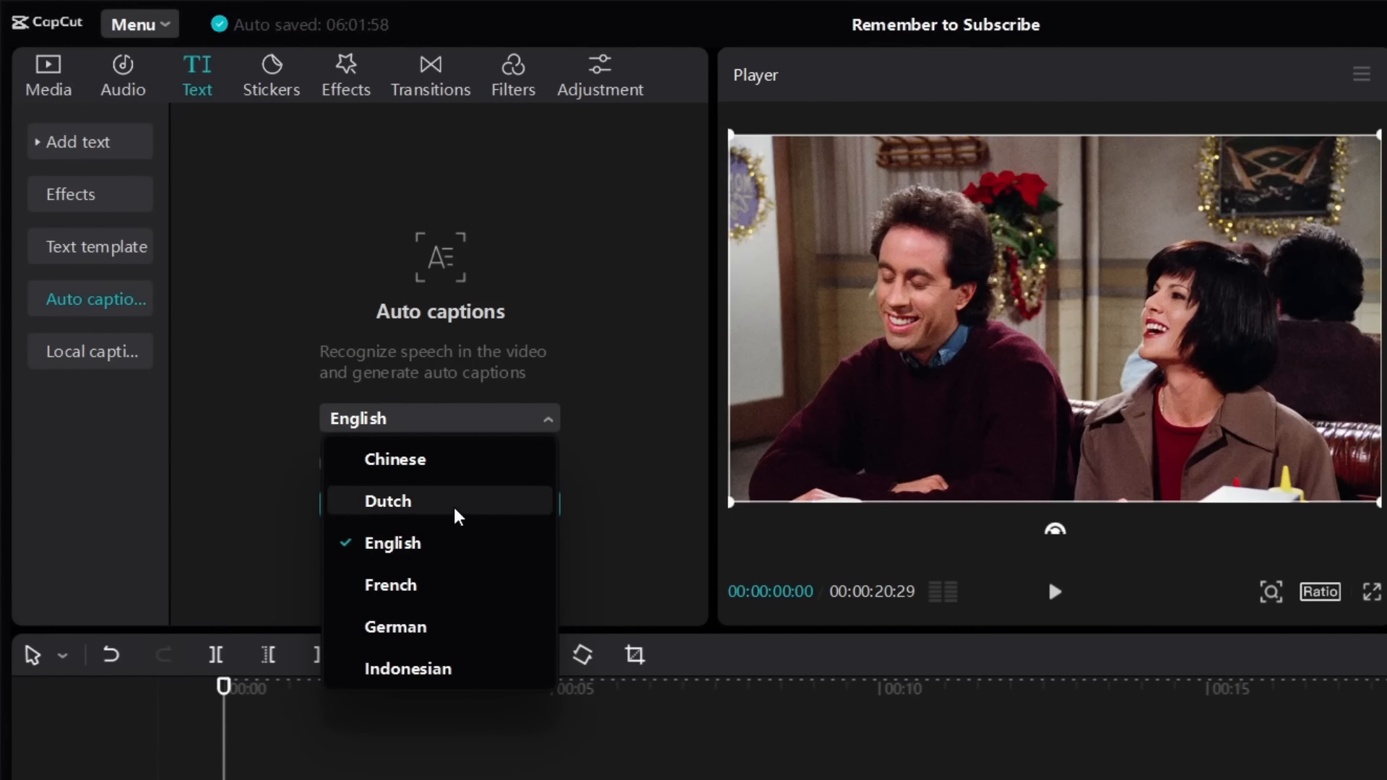
scroll(458, 514, down, 3)
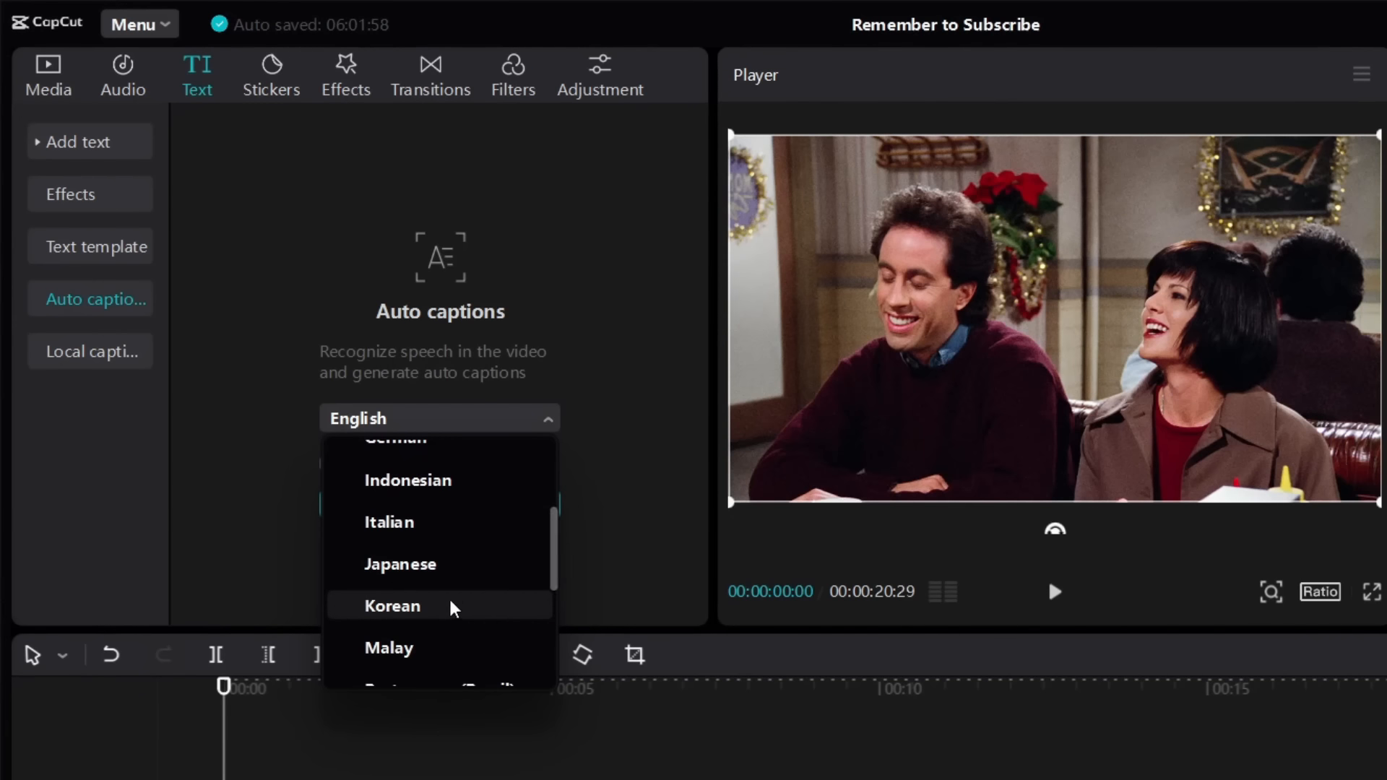
scroll(458, 600, down, 5)
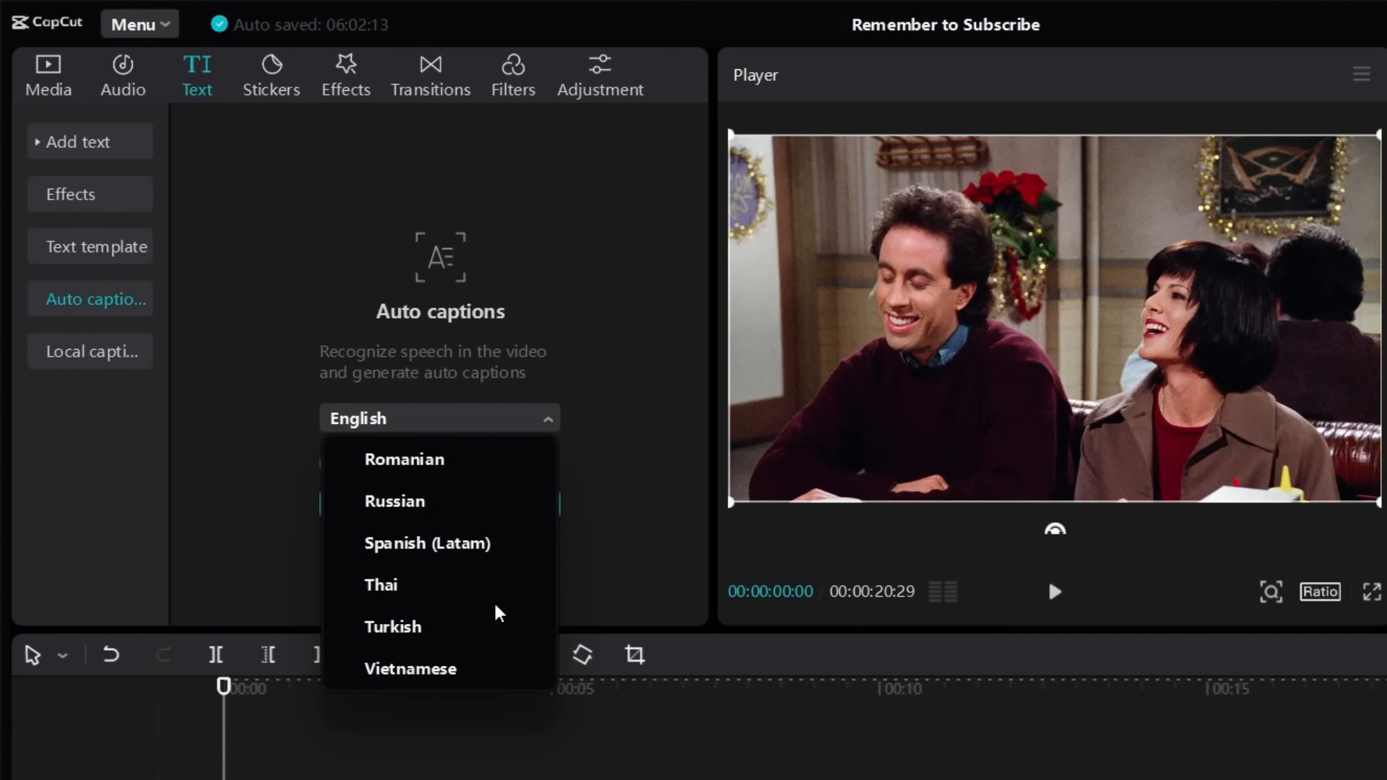
scroll(452, 628, up, 5)
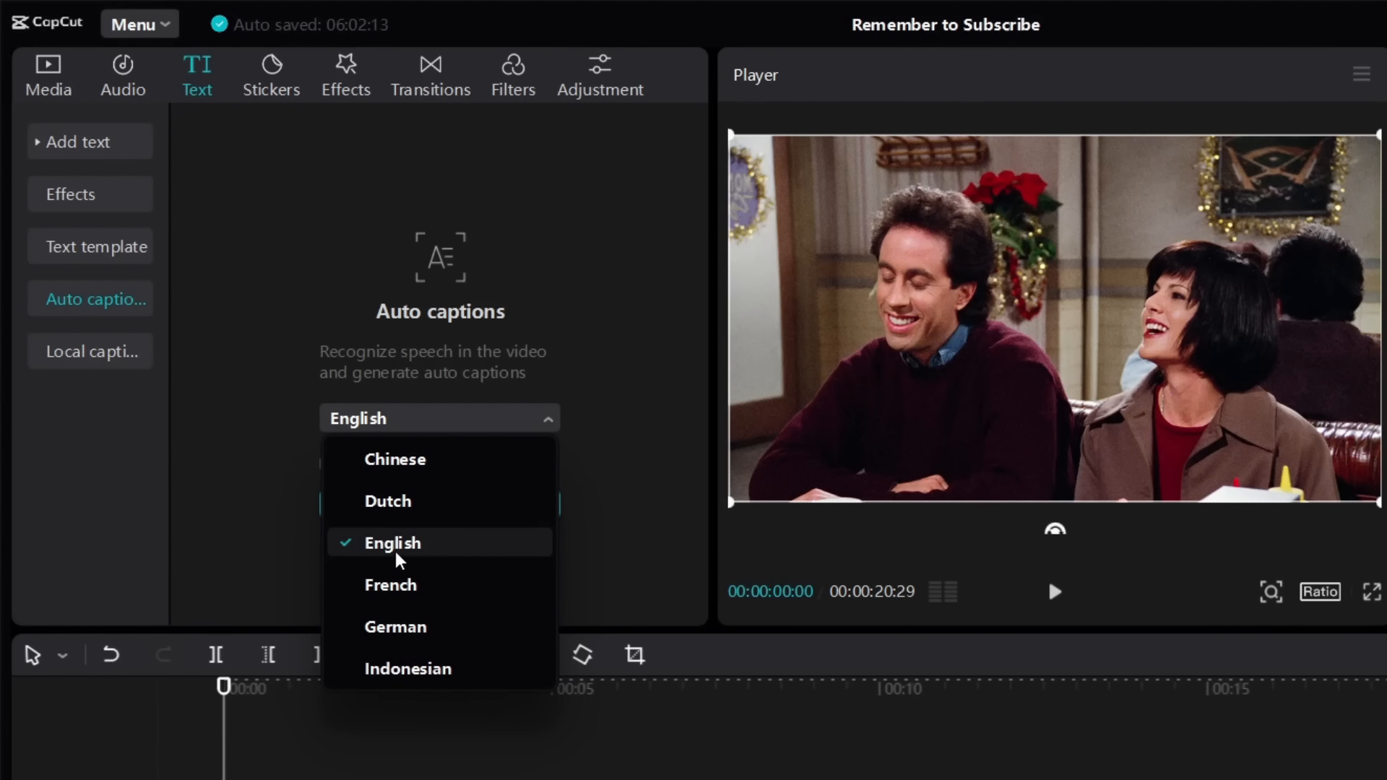
click(398, 550)
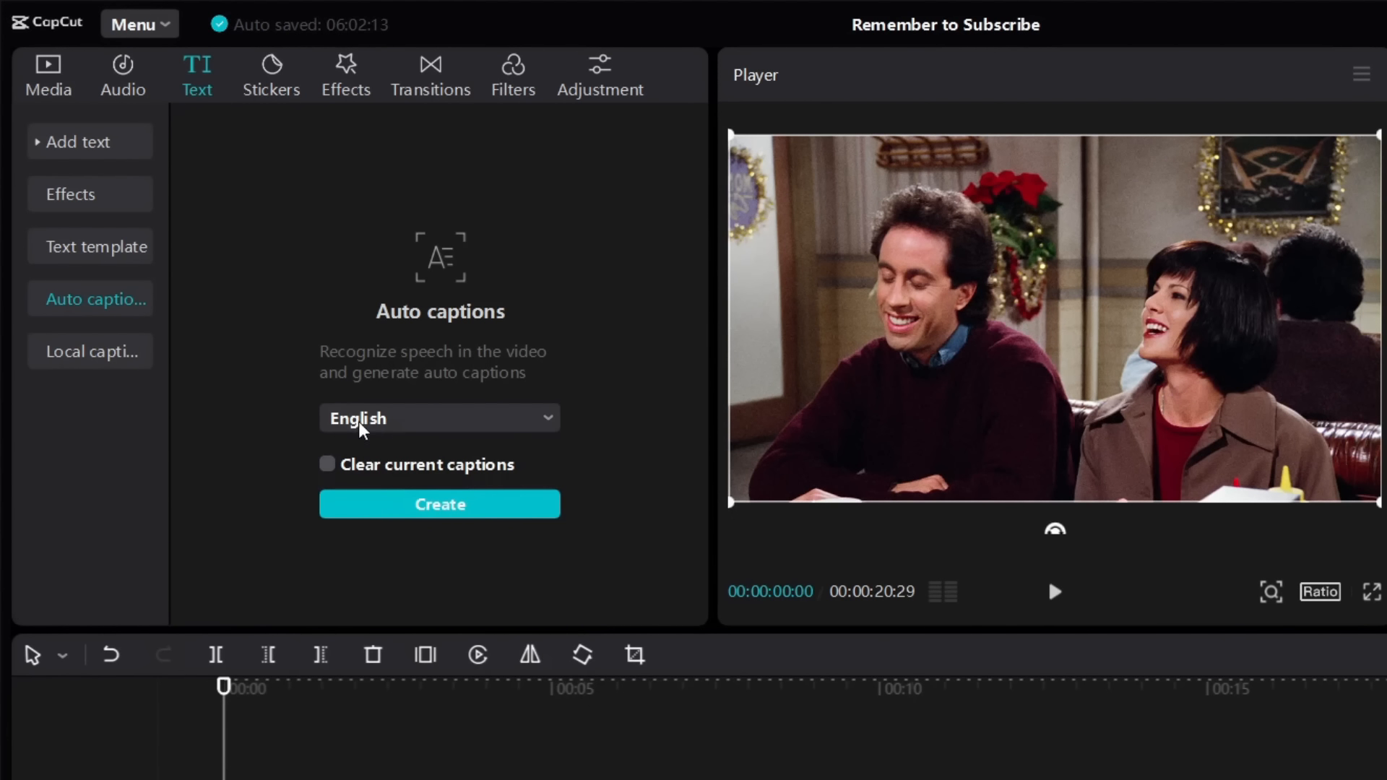
click(429, 520)
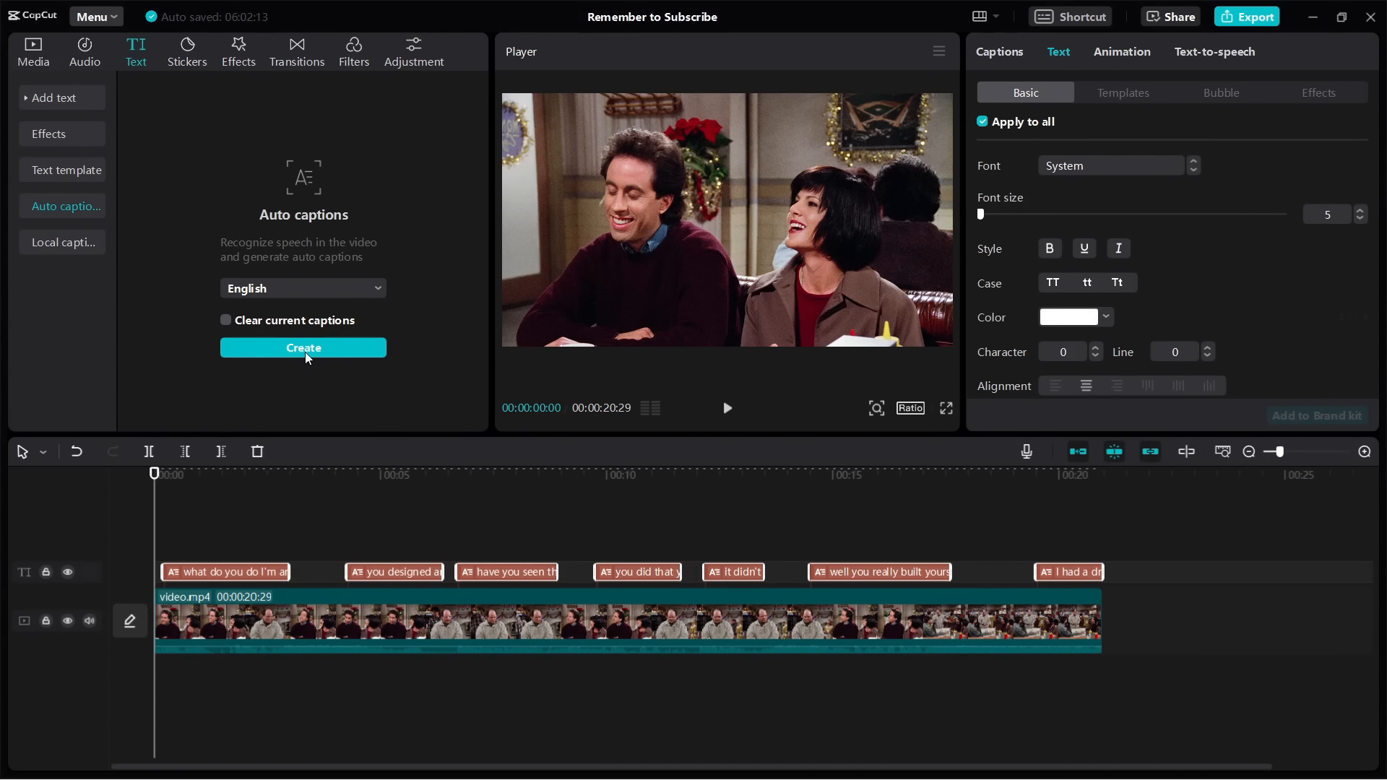
Deselect the captions and play the first seconds of the video to check the generated captions
click(132, 531)
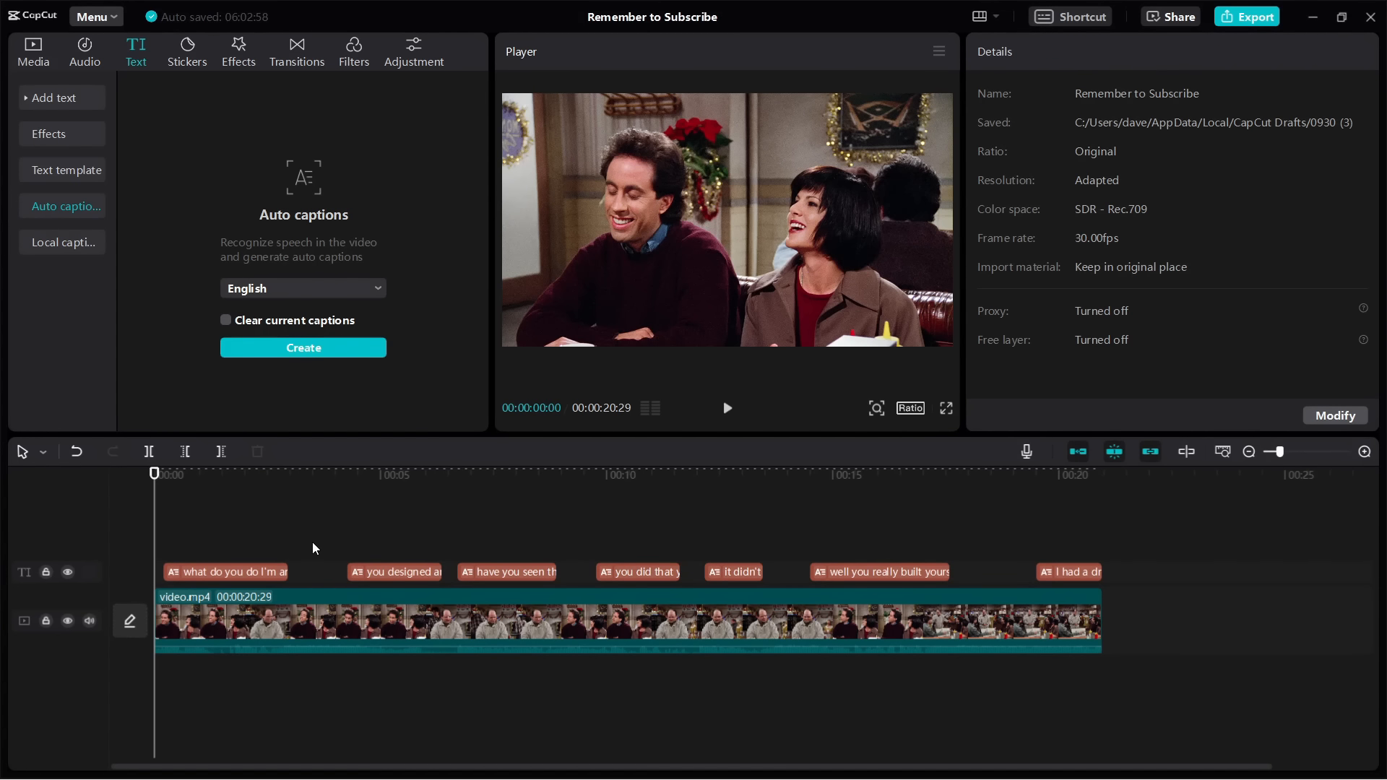
click(730, 412)
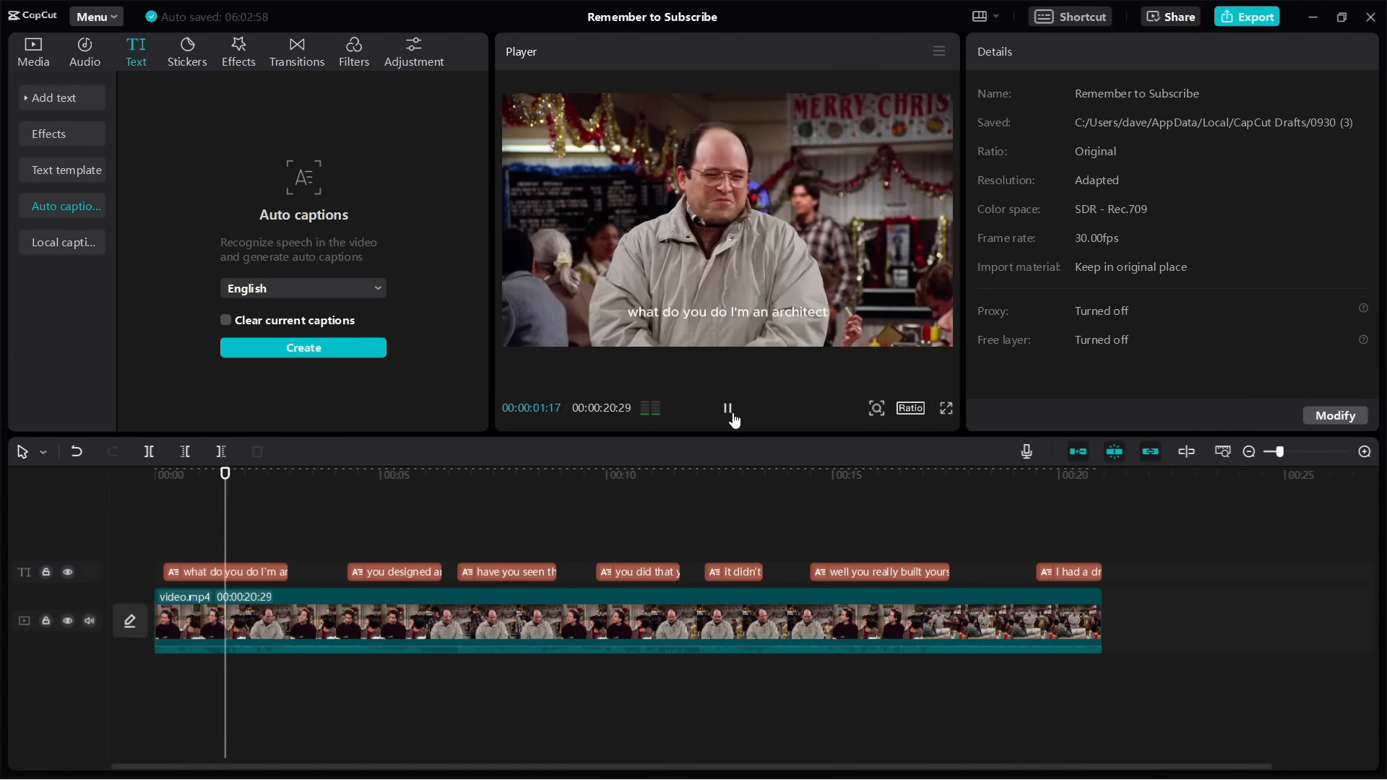
click(730, 410)
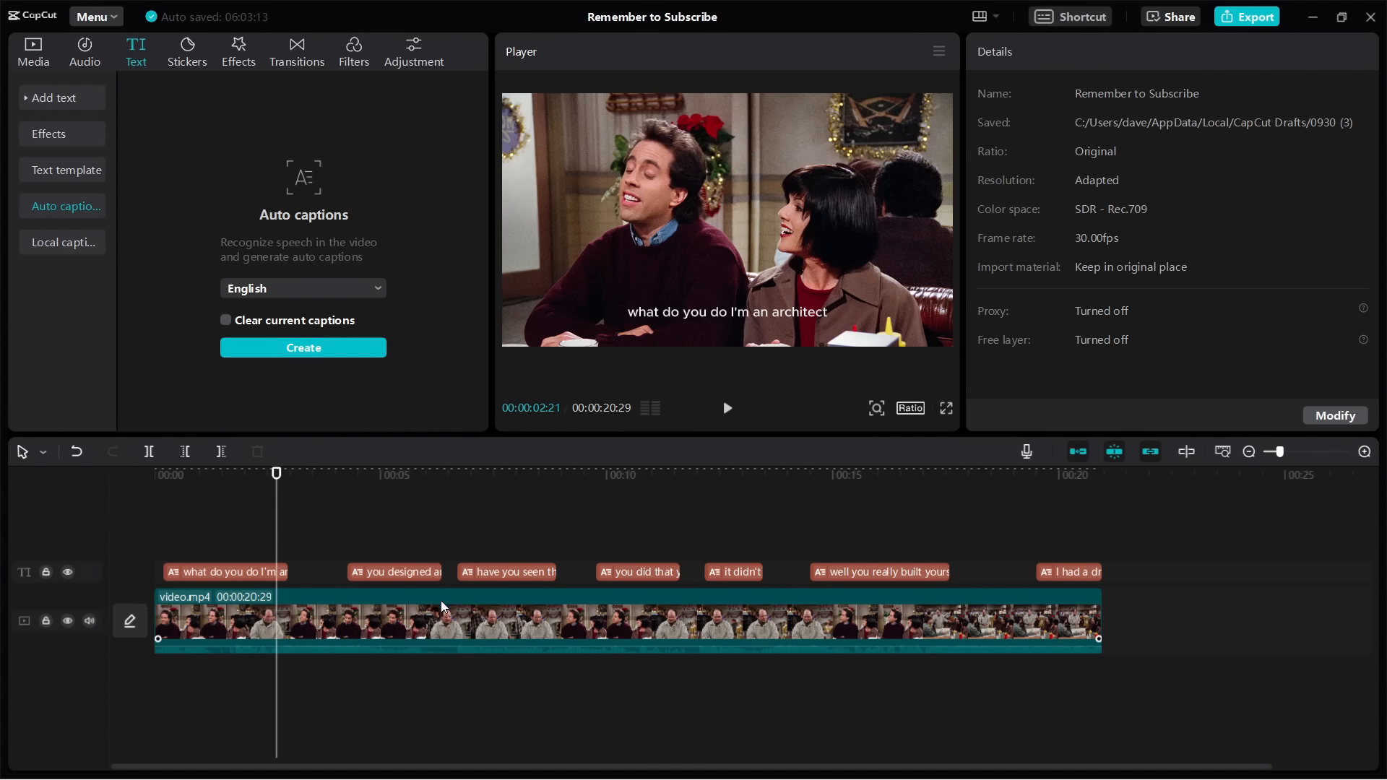
Select the first caption and set the text color of all captions to yellow, FFFF00
click(238, 576)
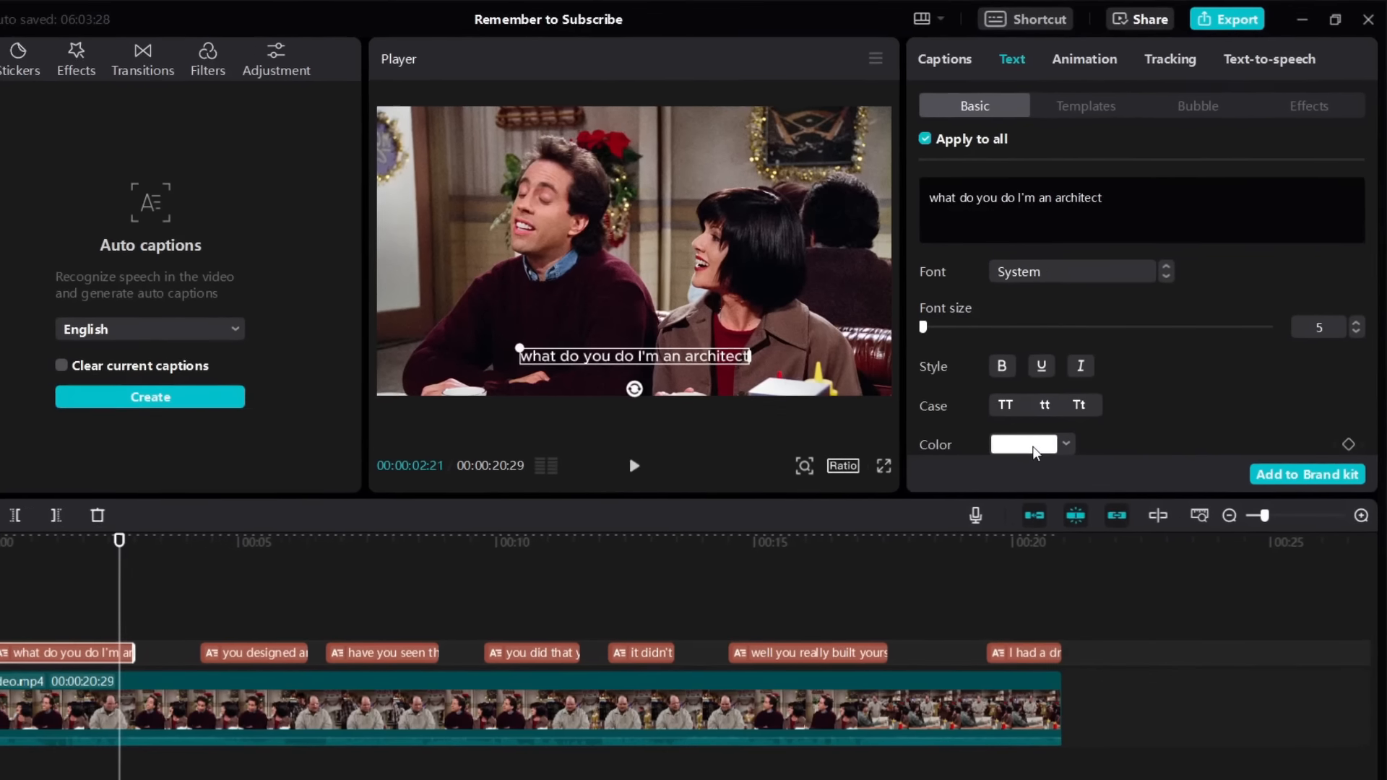
click(914, 598)
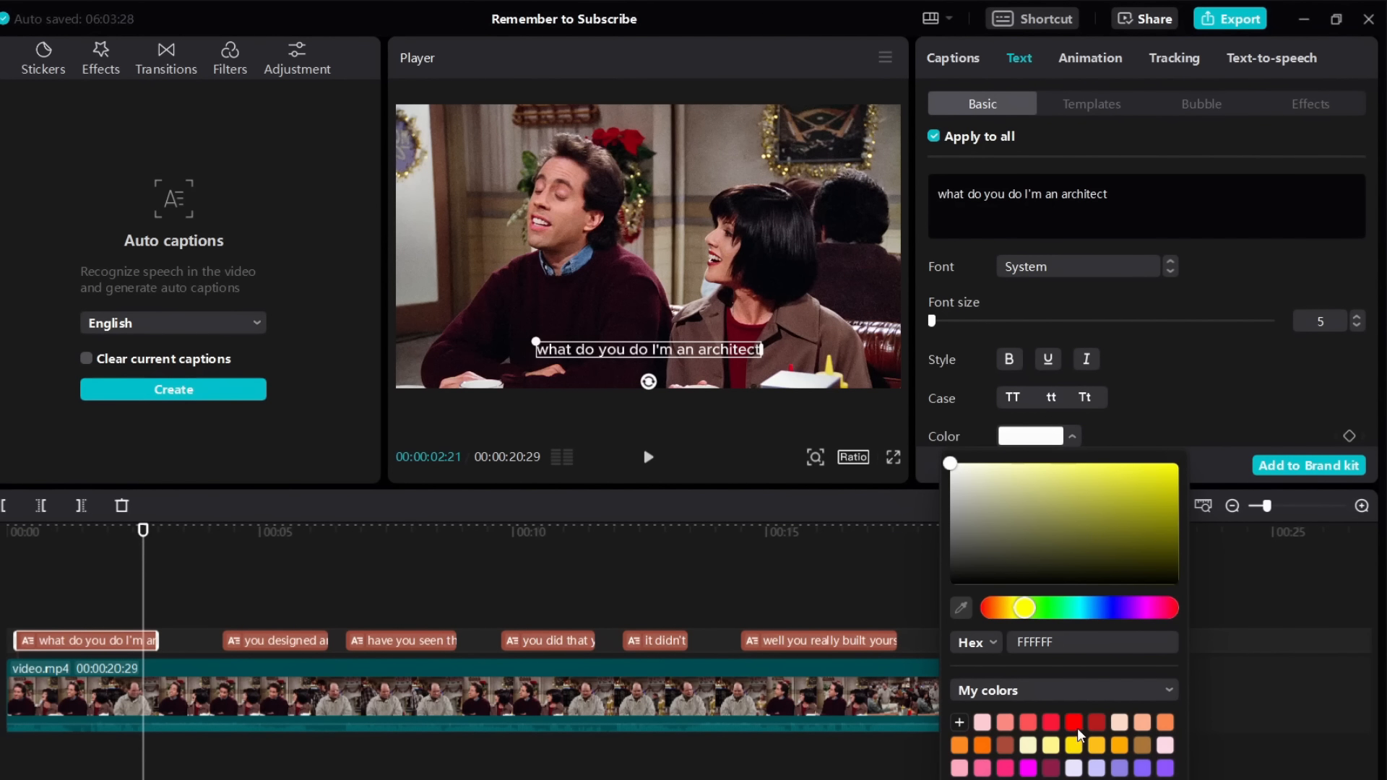
drag(1071, 573, 1212, 411)
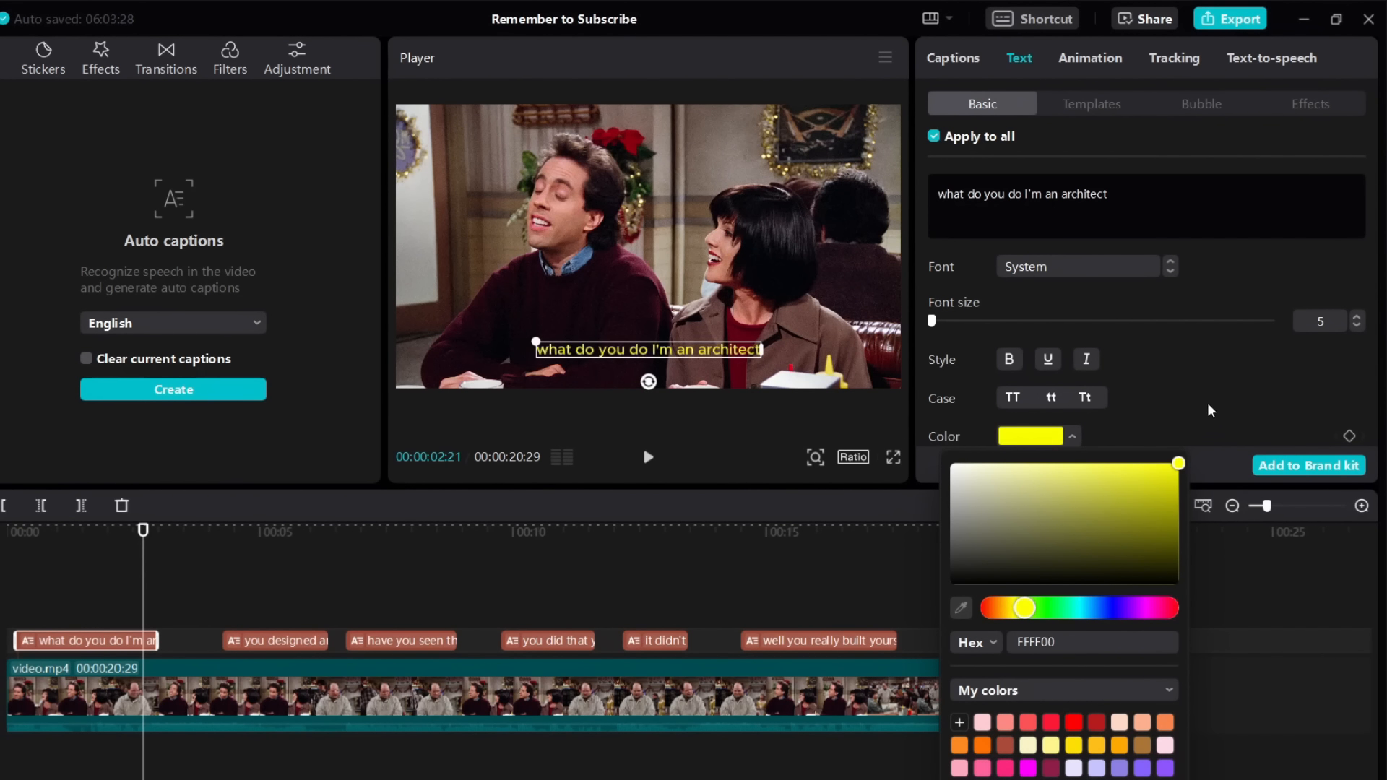
click(1196, 380)
Step through the captions along the timeline to check their color, ending back at the first caption
click(97, 603)
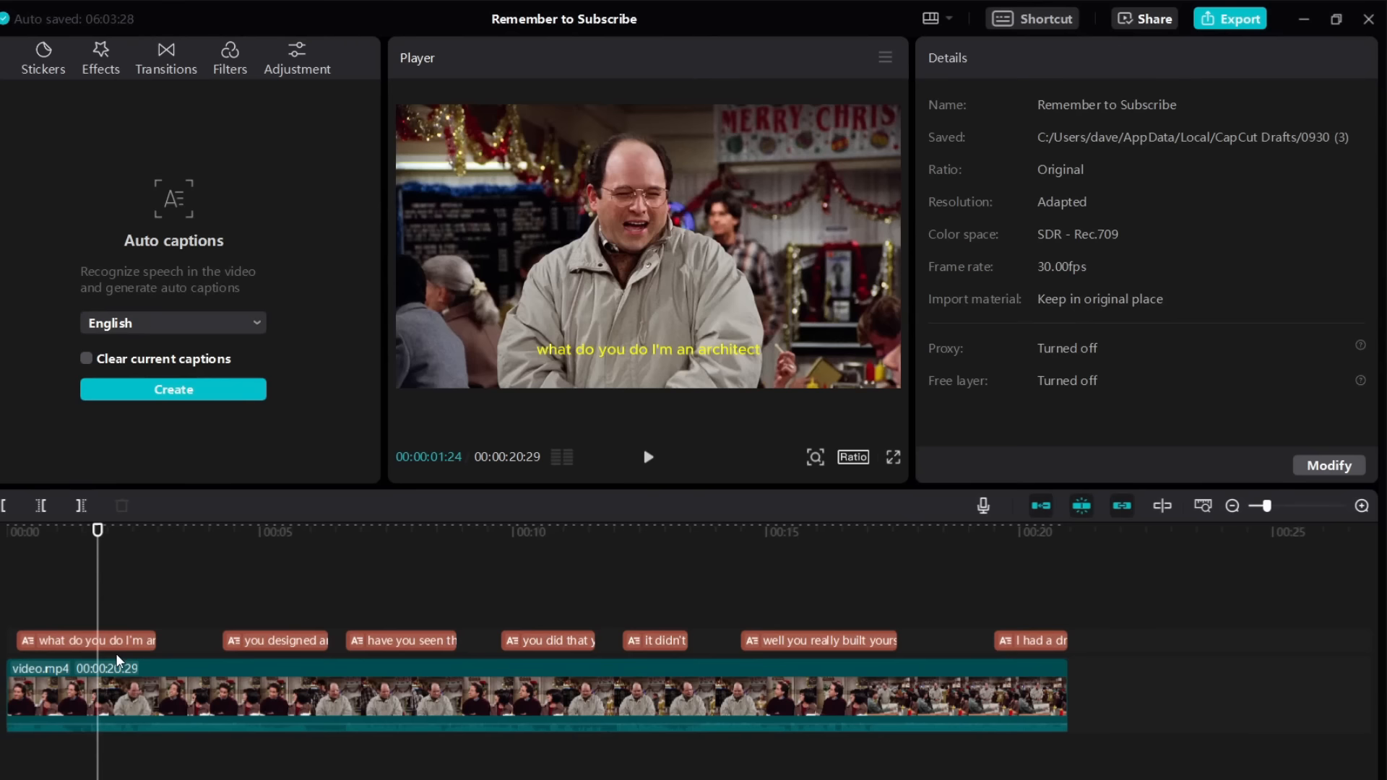
click(111, 641)
click(280, 542)
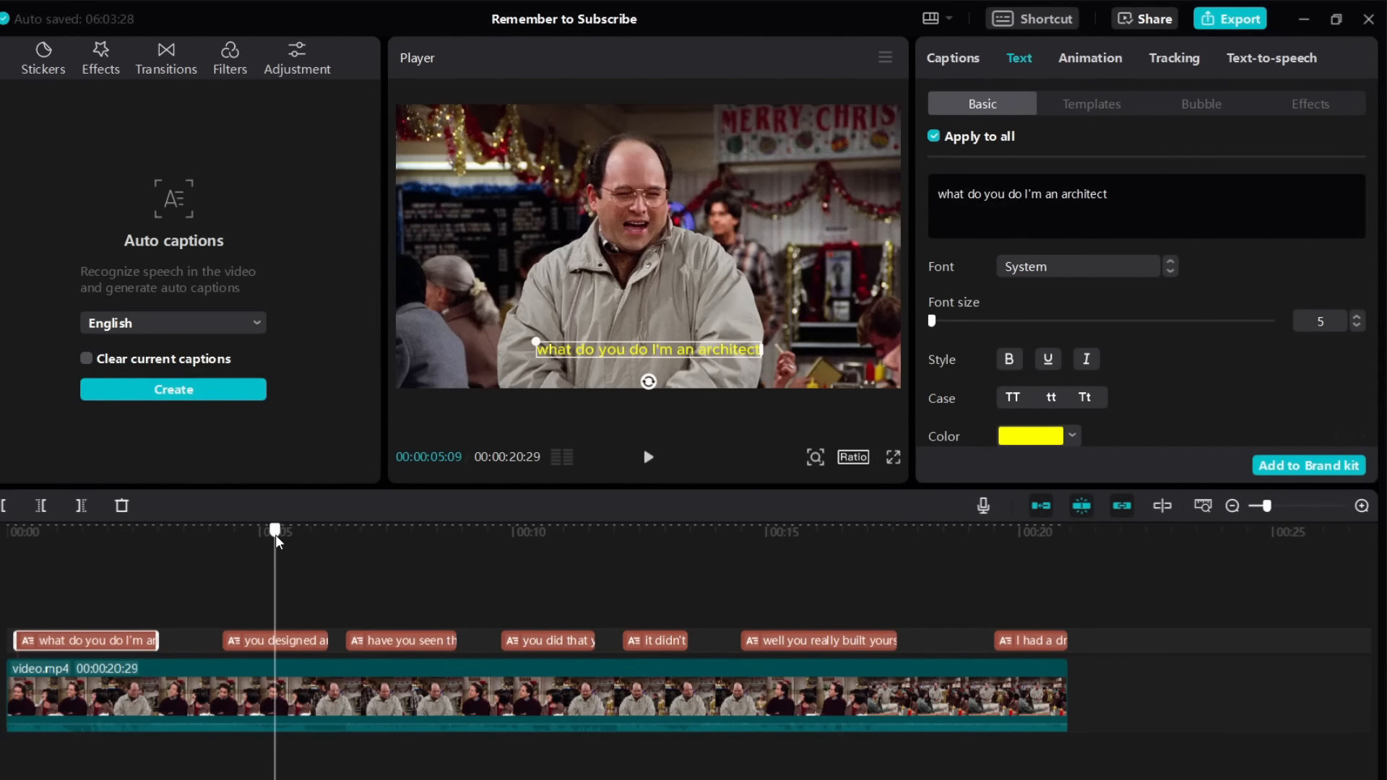
click(393, 542)
click(542, 547)
click(648, 547)
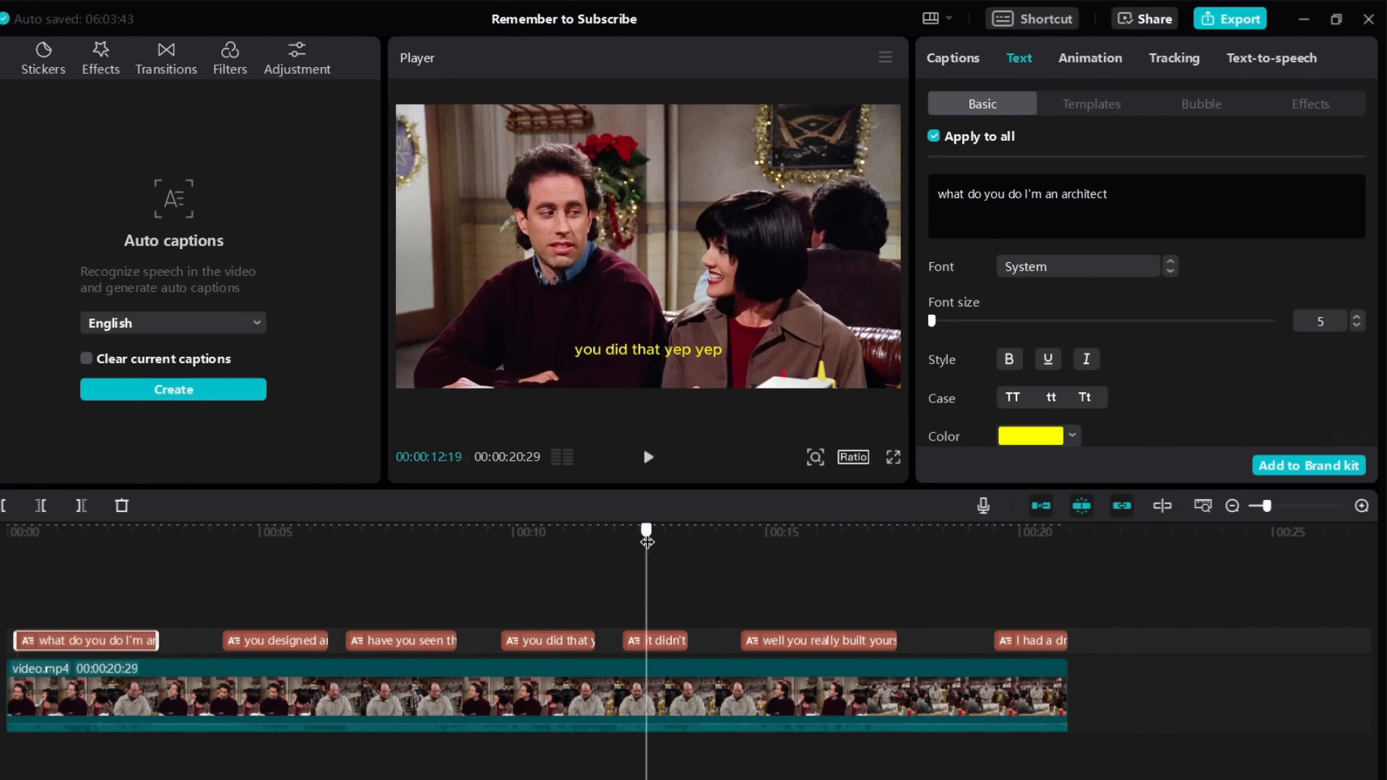
click(795, 538)
click(1022, 546)
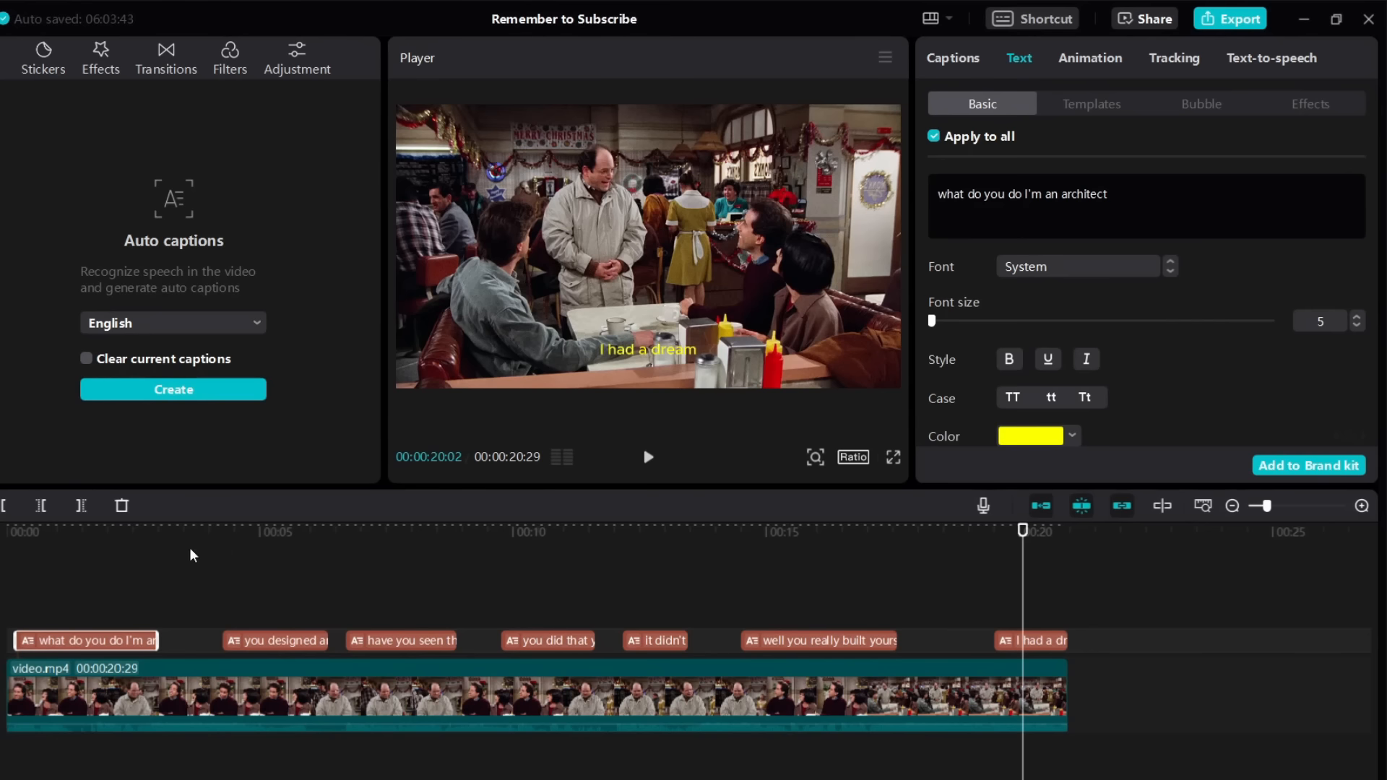
click(100, 559)
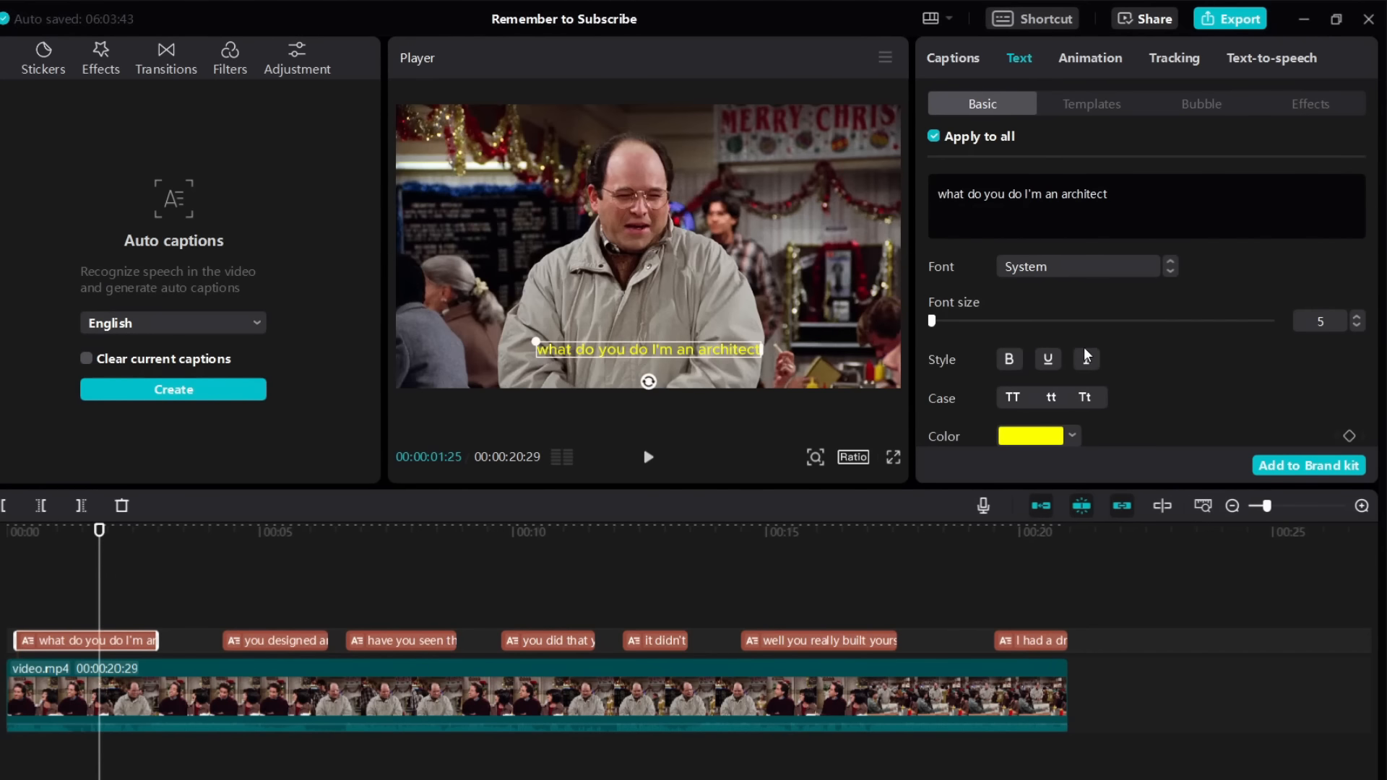
Set the text color of all captions back to white, FFFFFF
click(1073, 436)
drag(1084, 538, 934, 461)
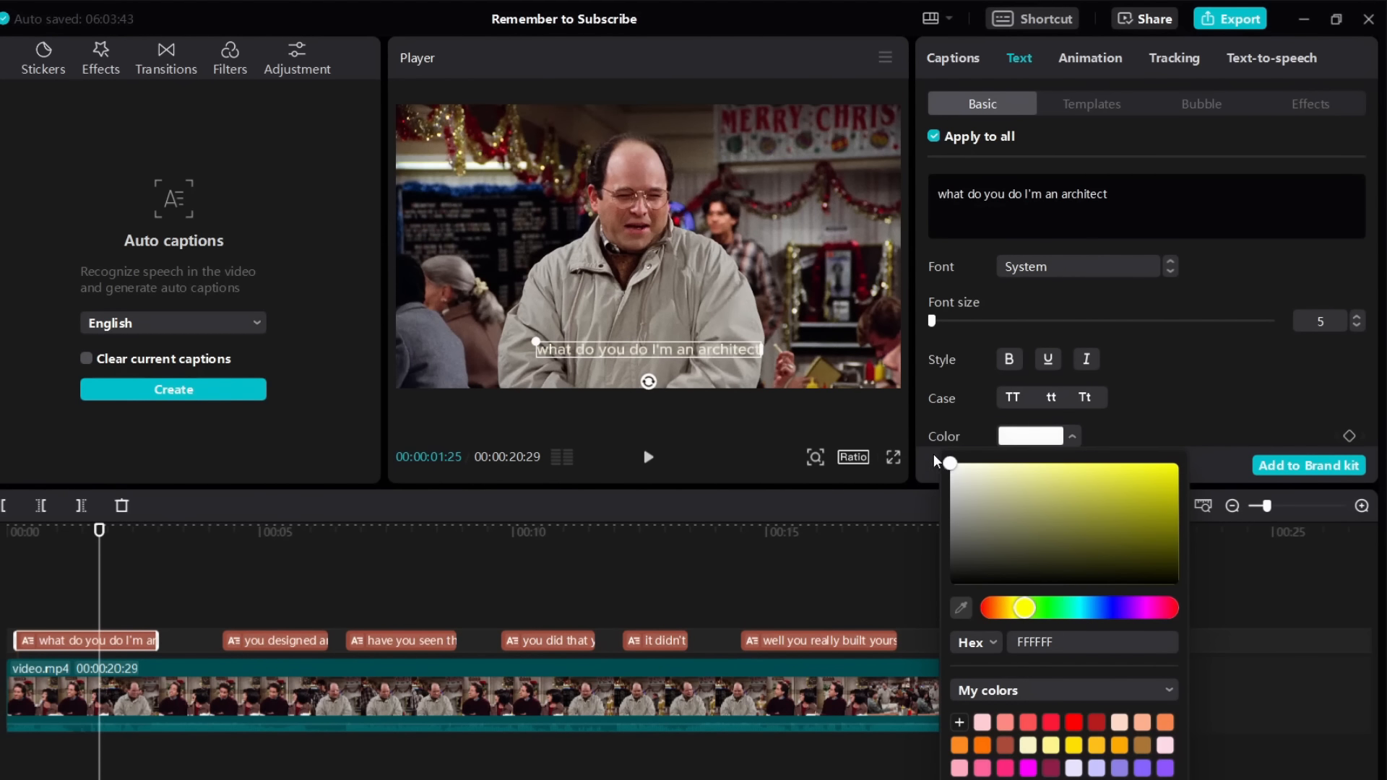
click(1209, 260)
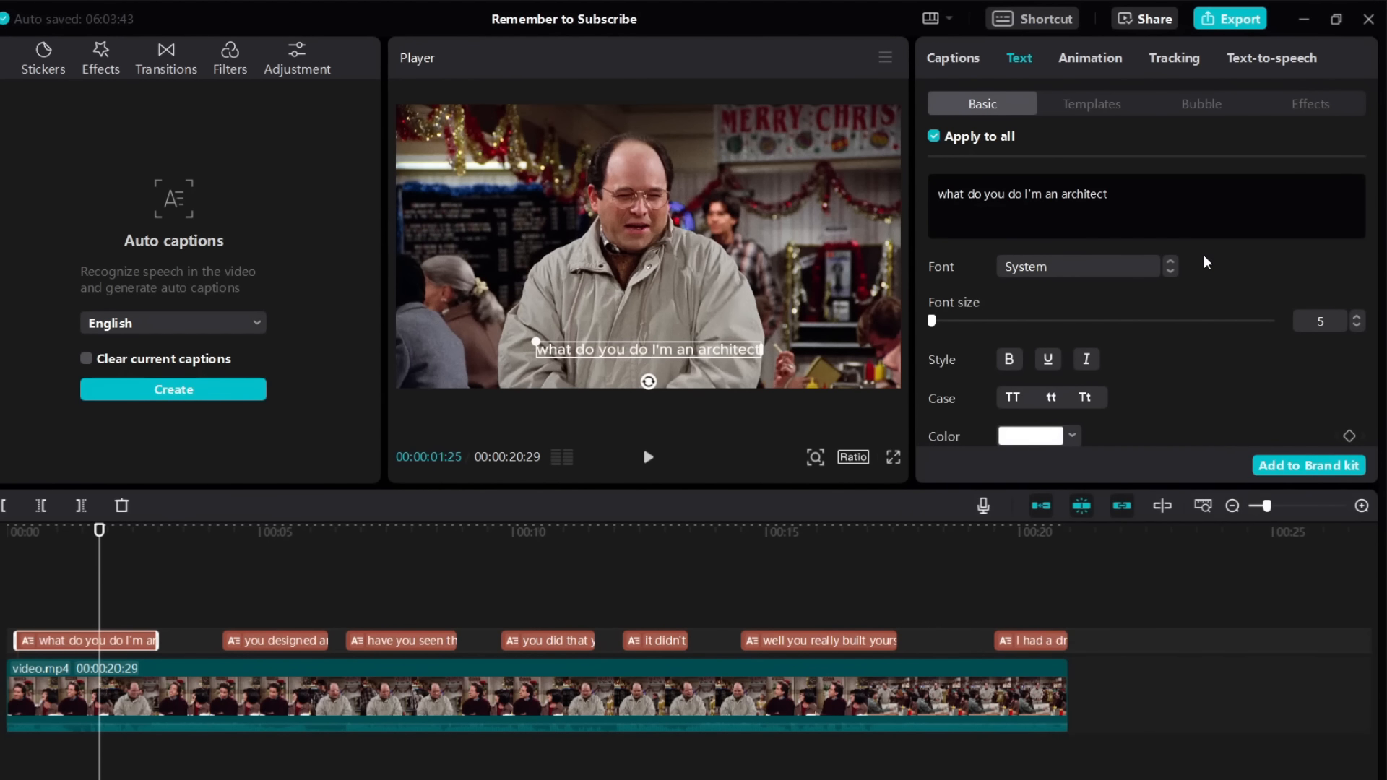
Browse the available fonts and set the captions' font to NetflixSans-Medium
click(1141, 263)
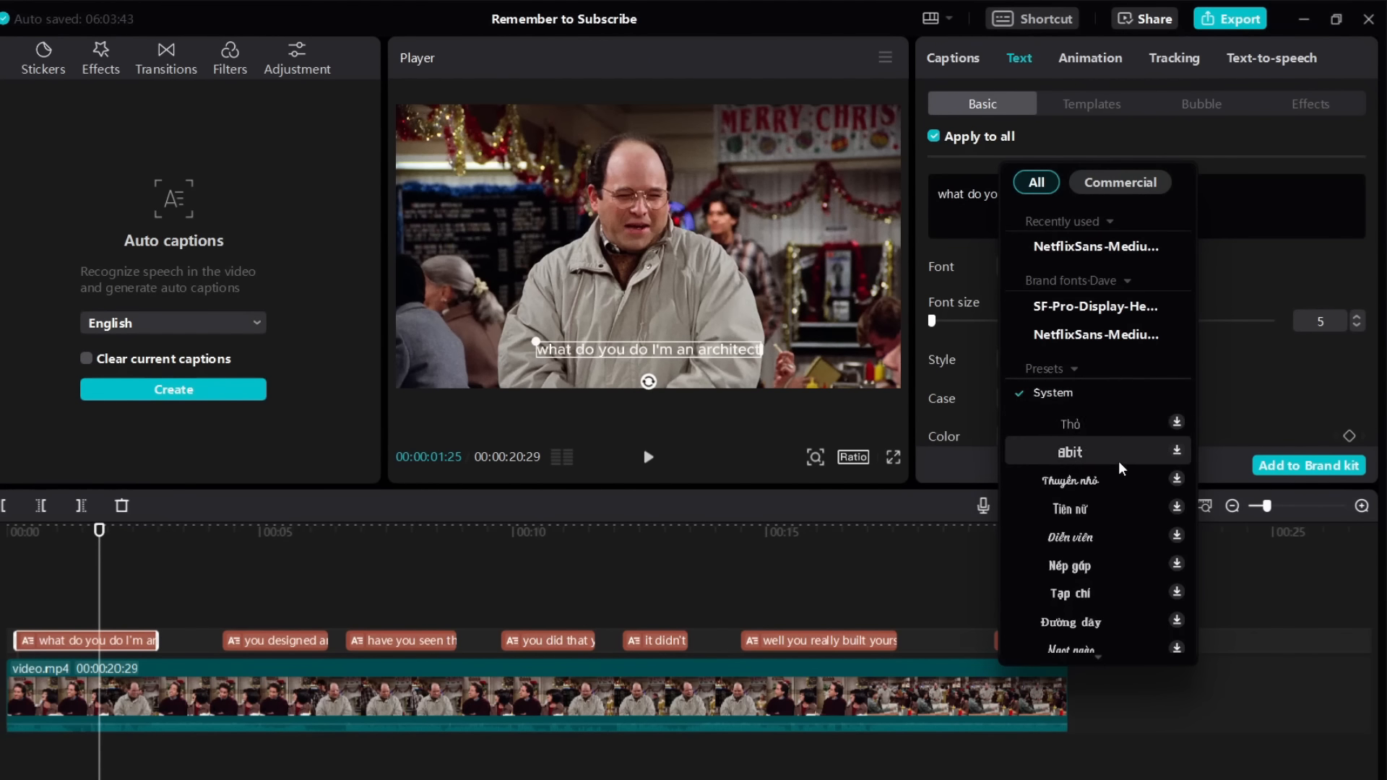
scroll(1083, 470, down, 10)
scroll(1088, 506, up, 10)
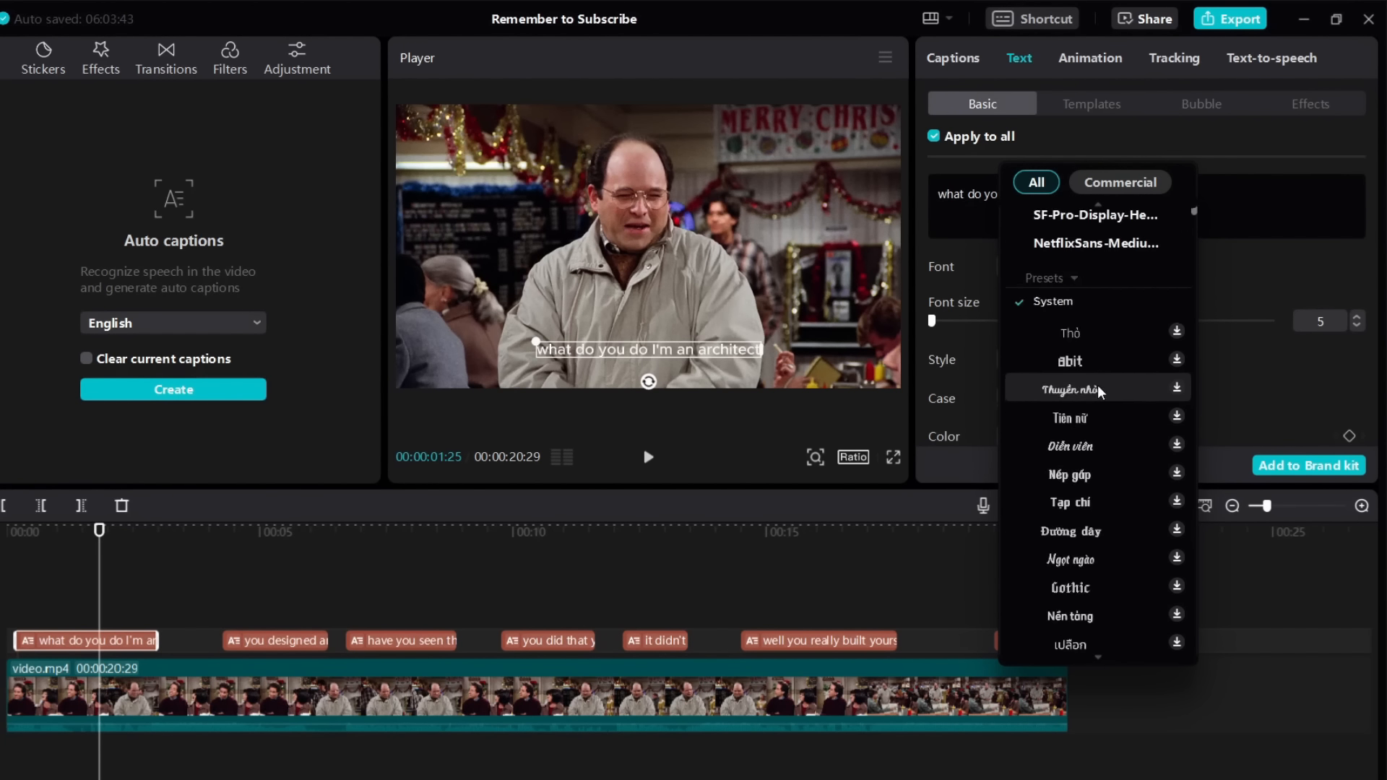
click(1089, 260)
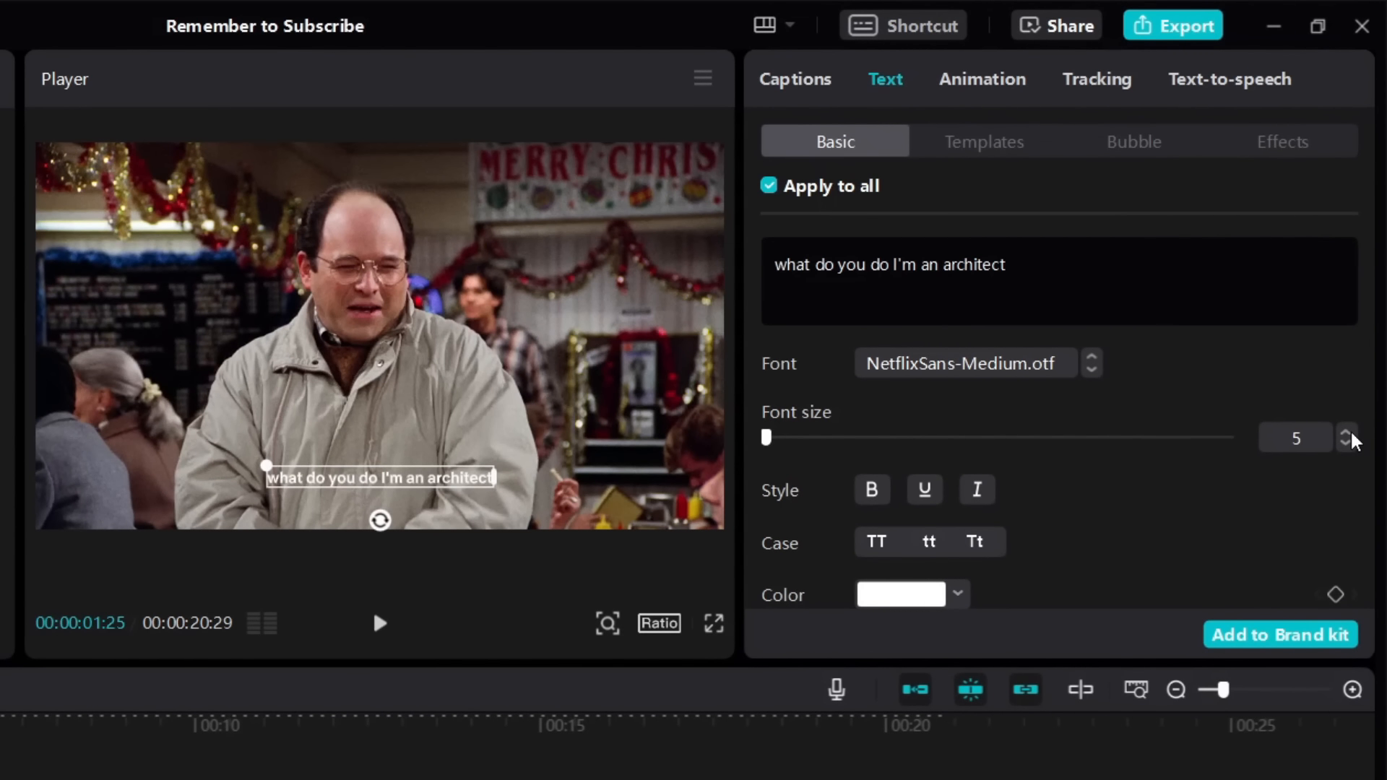
Set the captions' font size to 7
click(1347, 433)
click(1346, 434)
click(1347, 434)
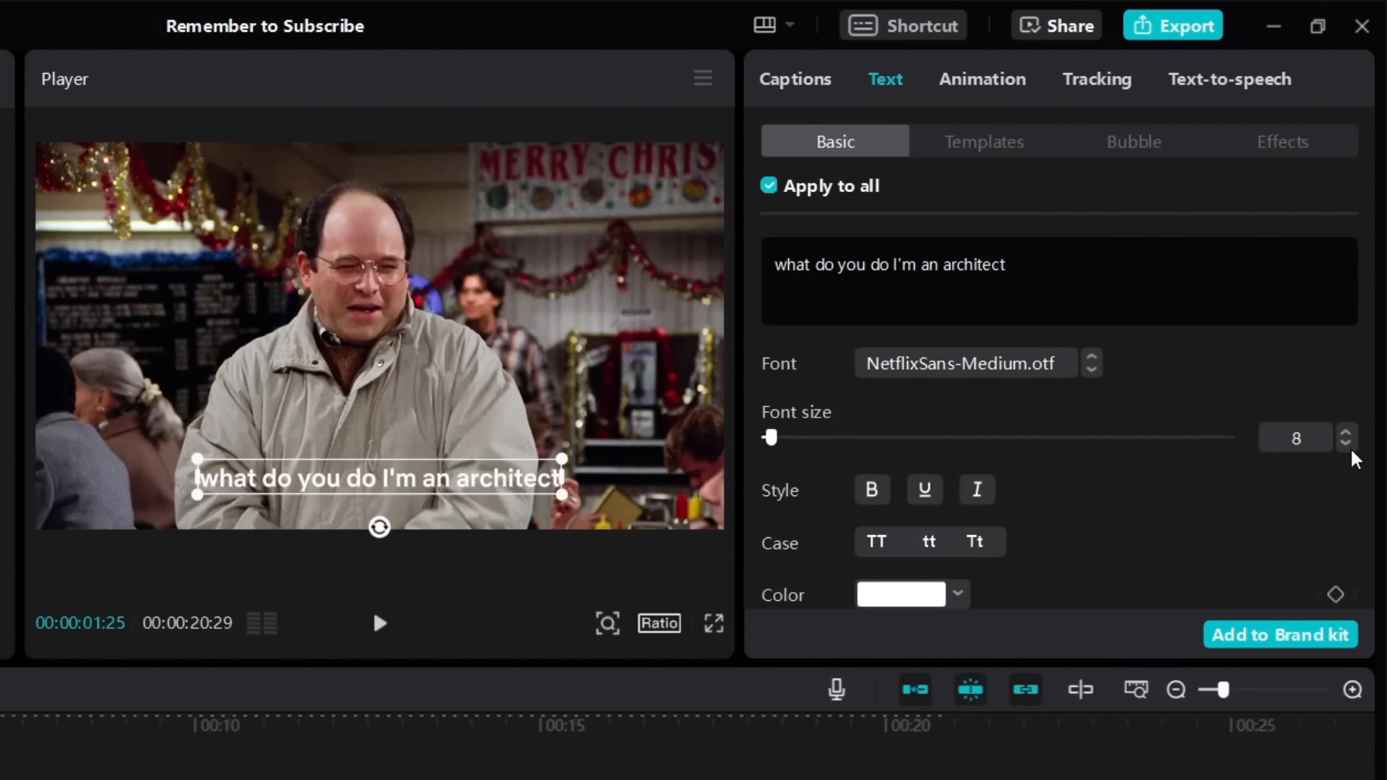
click(1346, 446)
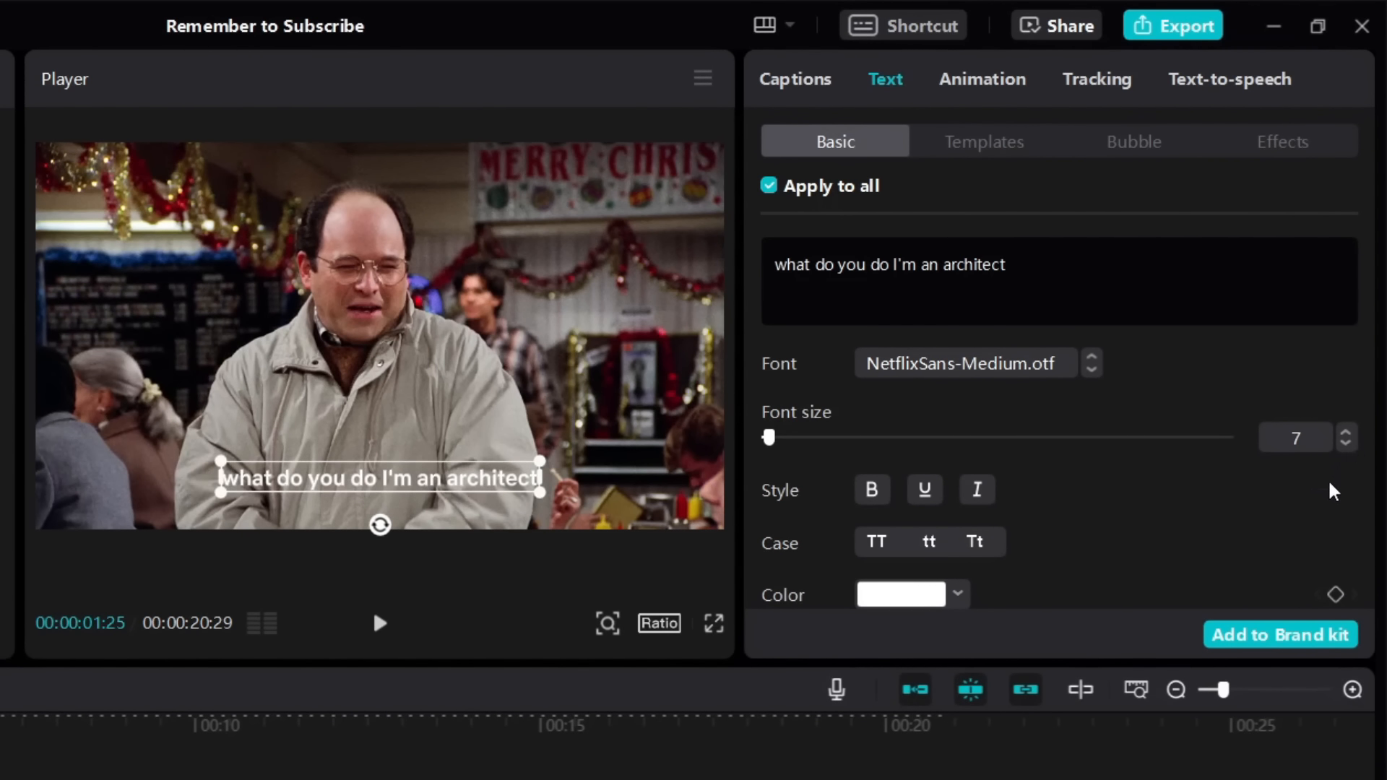
Expand the preset styles, try the yellow and white background presets, and apply the white text with black outline preset to the captions
drag(1378, 296, 1378, 393)
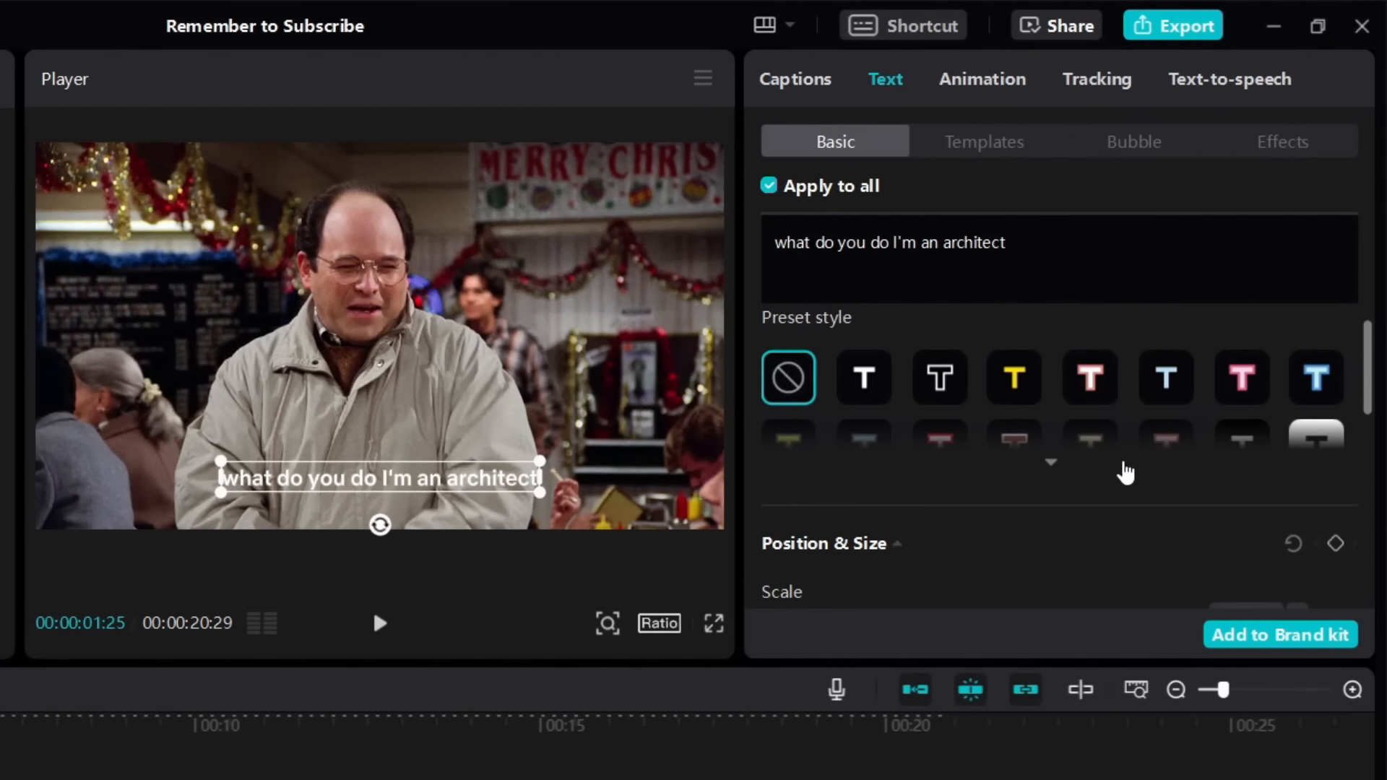
click(1067, 477)
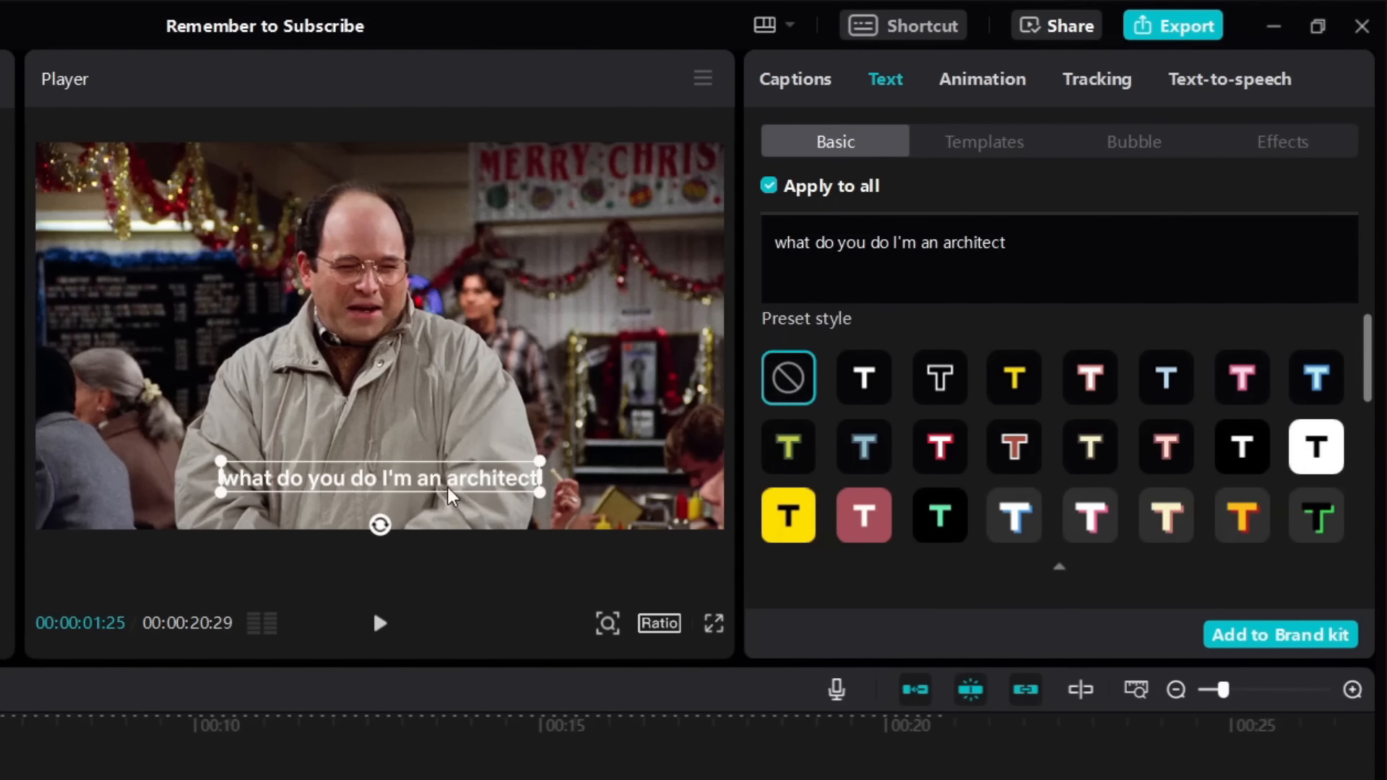
click(801, 526)
click(1314, 450)
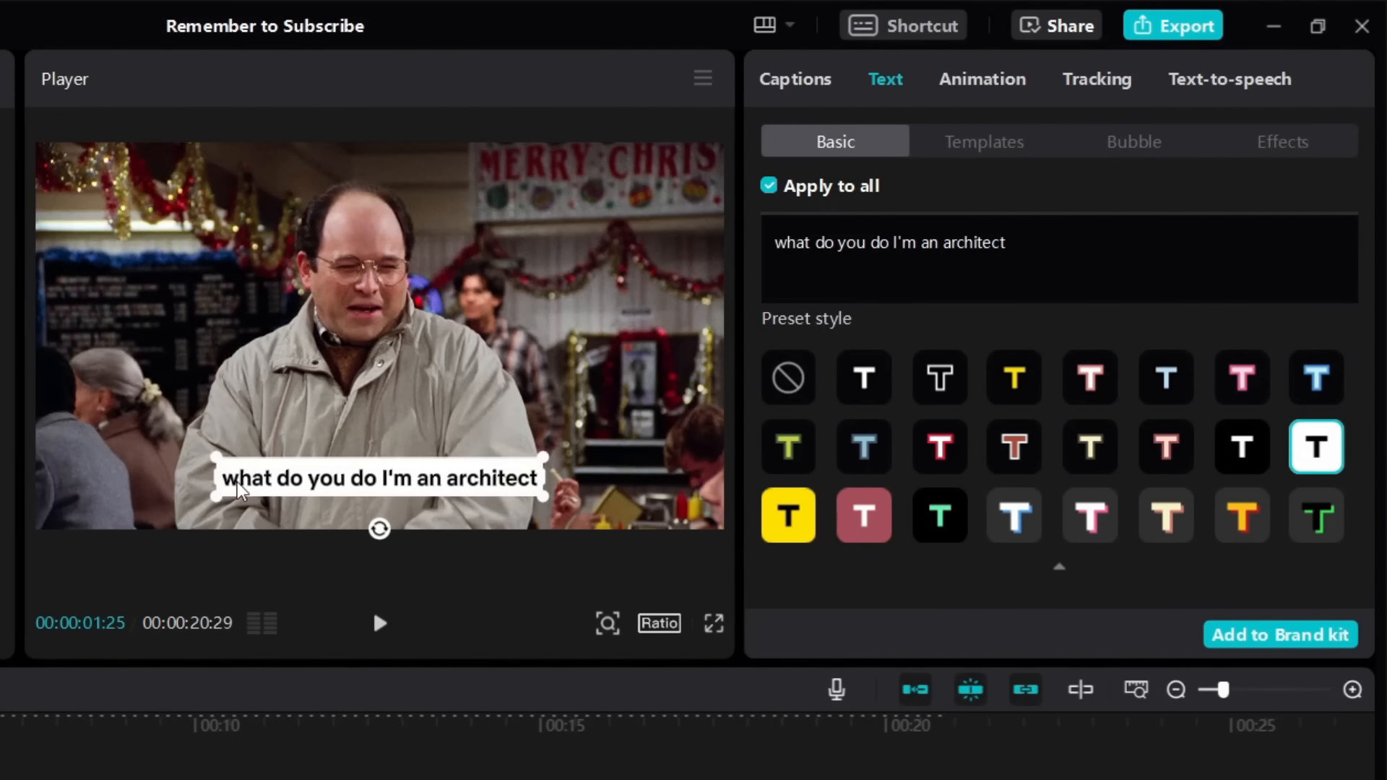
click(870, 379)
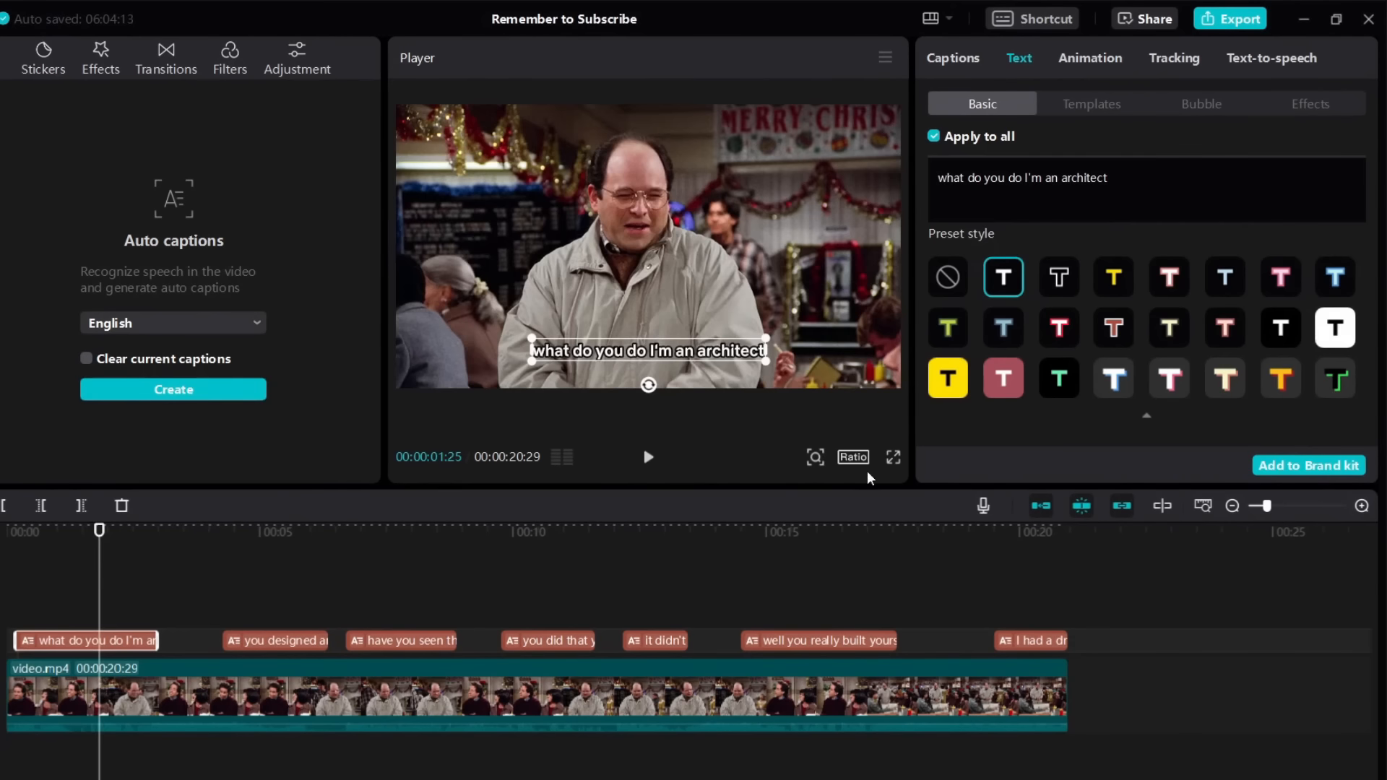
Check the restyled captions at several points along the timeline and play the first seconds of the video from the start
click(269, 535)
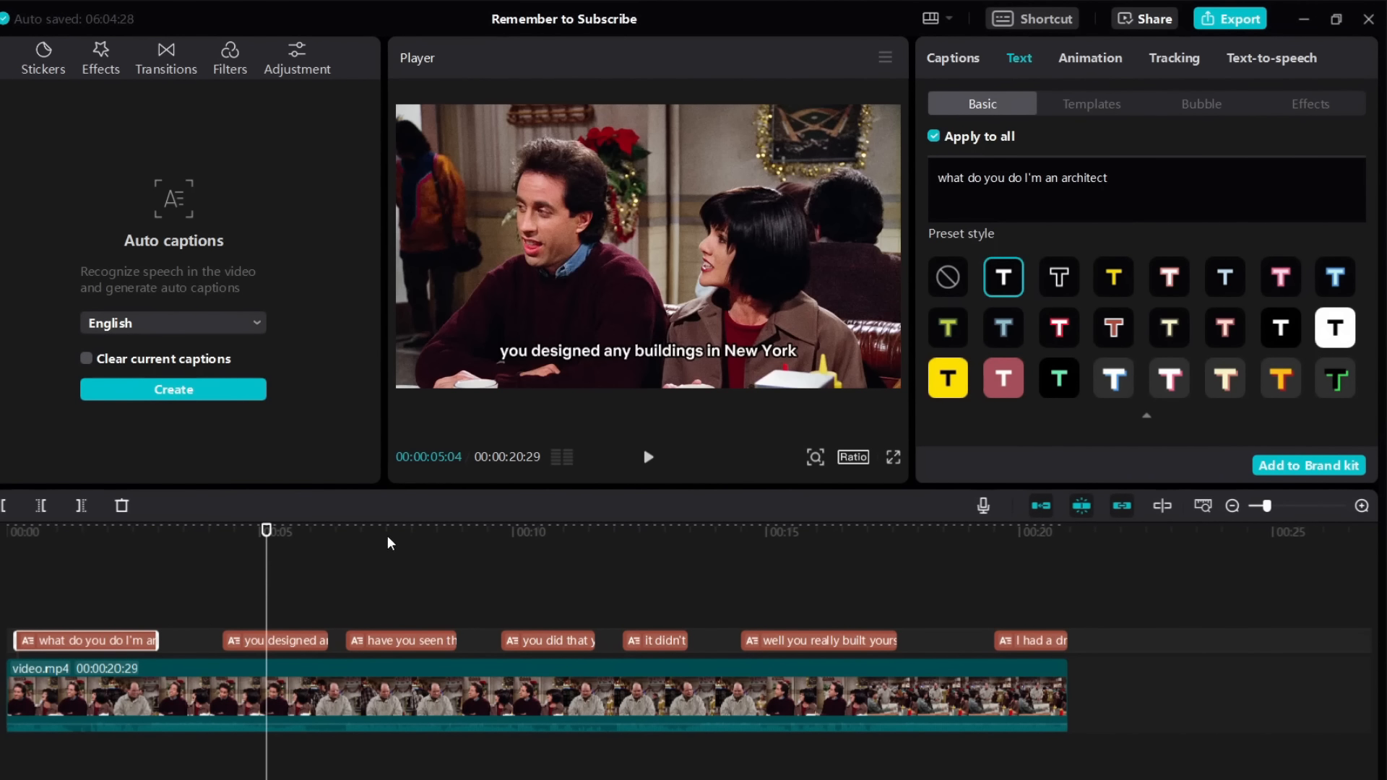
click(389, 542)
click(538, 536)
click(654, 541)
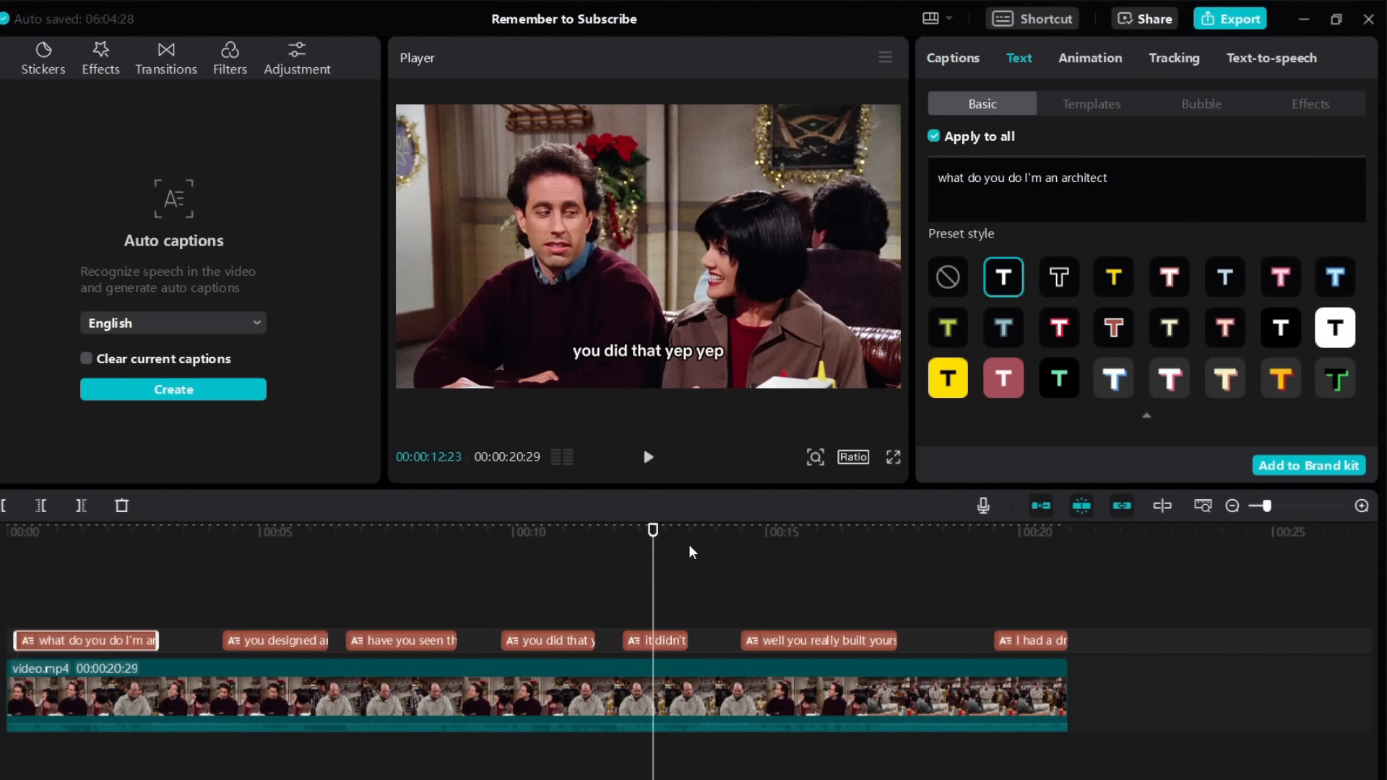
click(807, 532)
click(1040, 543)
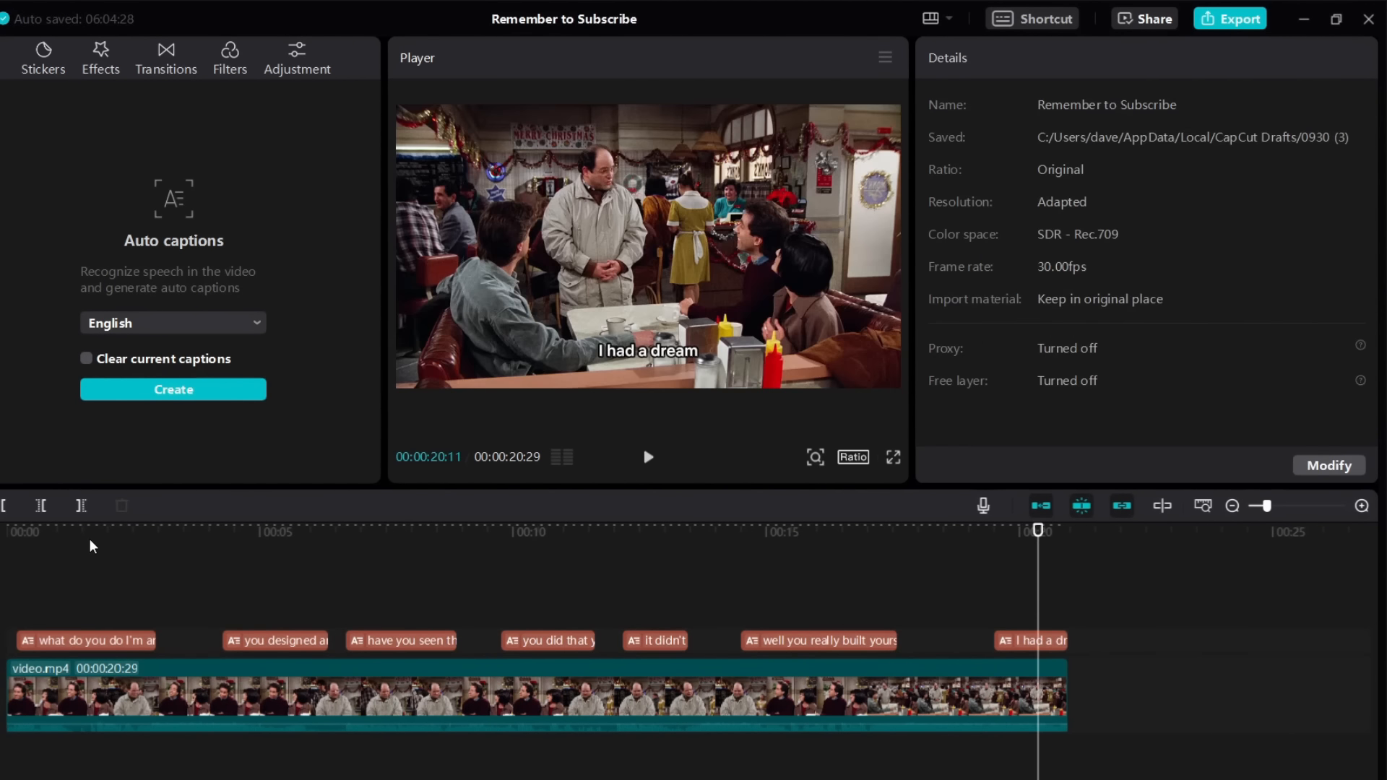
key(Home)
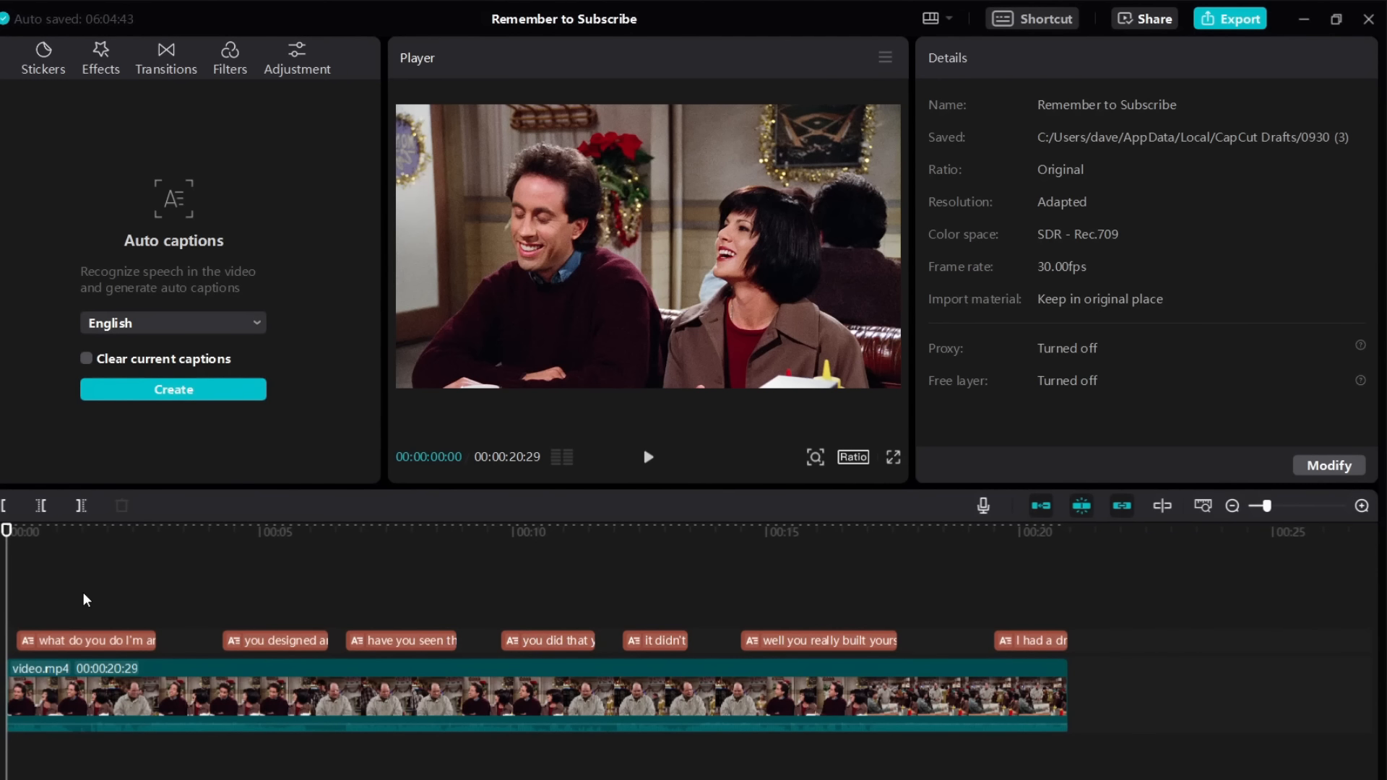
key(space)
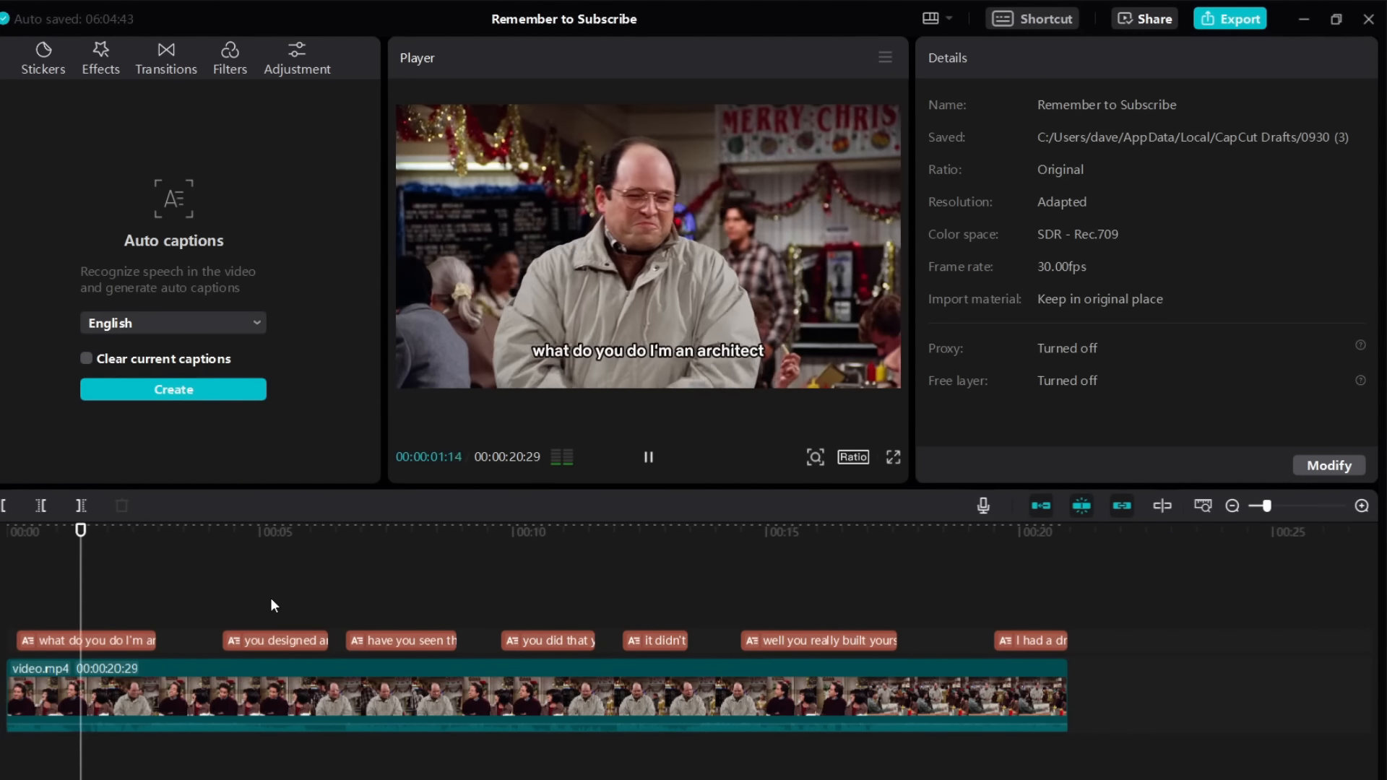
key(space)
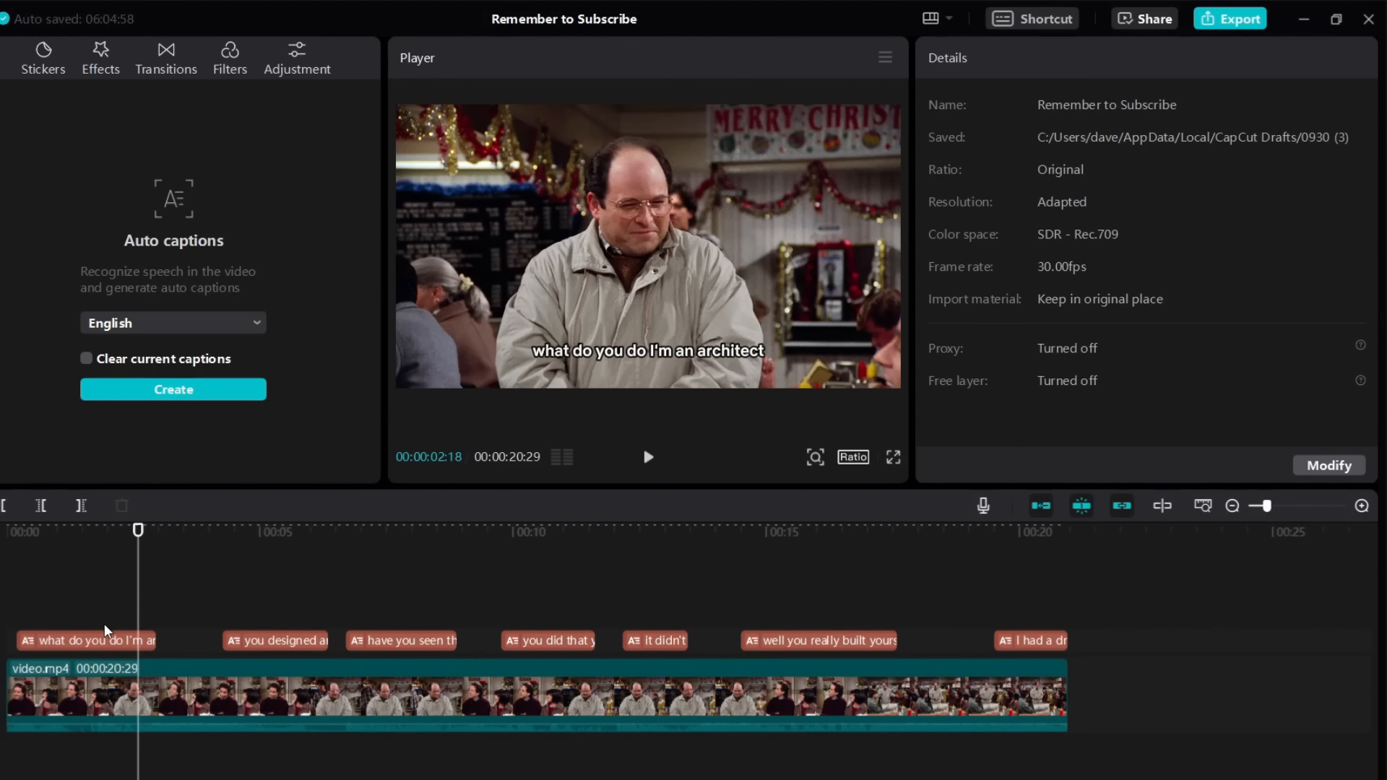
In the caption list, split the first caption into two captions reading "what do you do" and "I'm an architect"
click(91, 642)
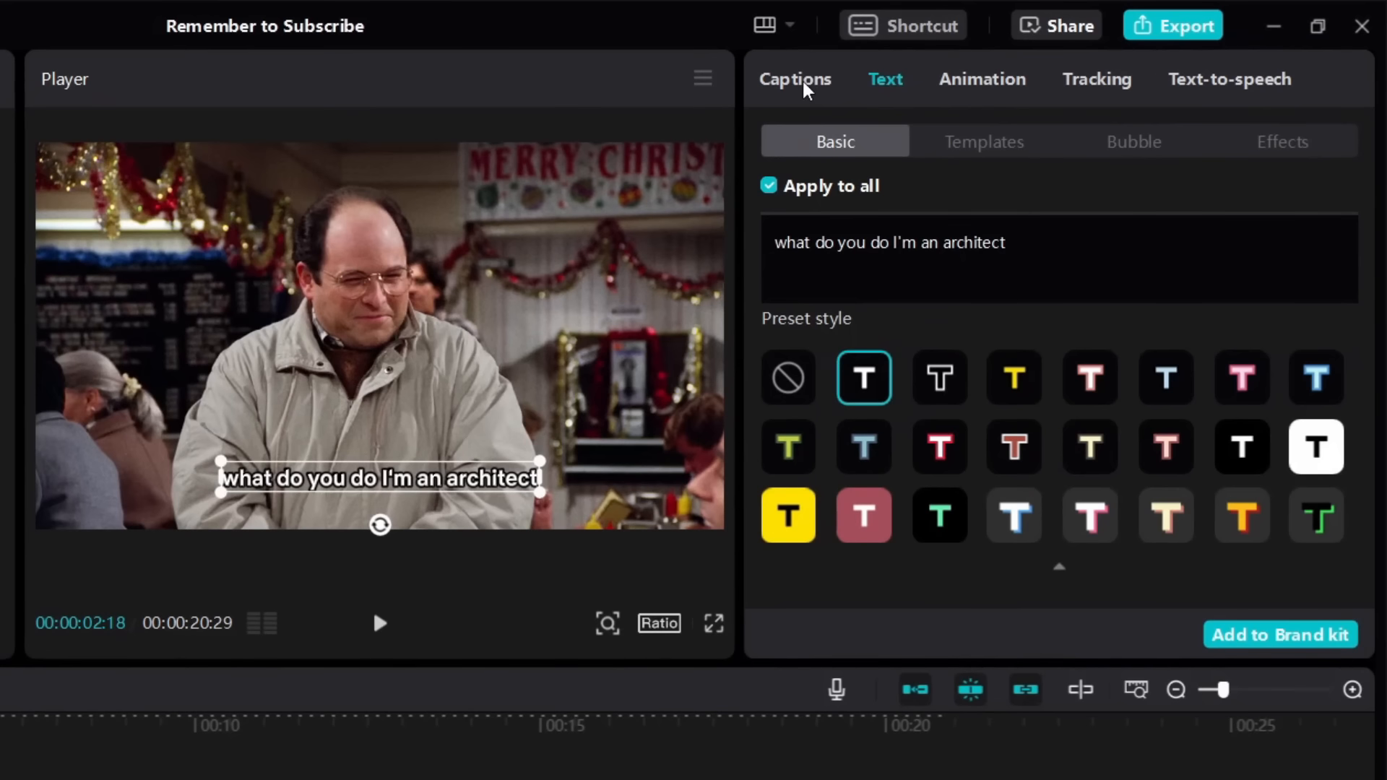
click(802, 78)
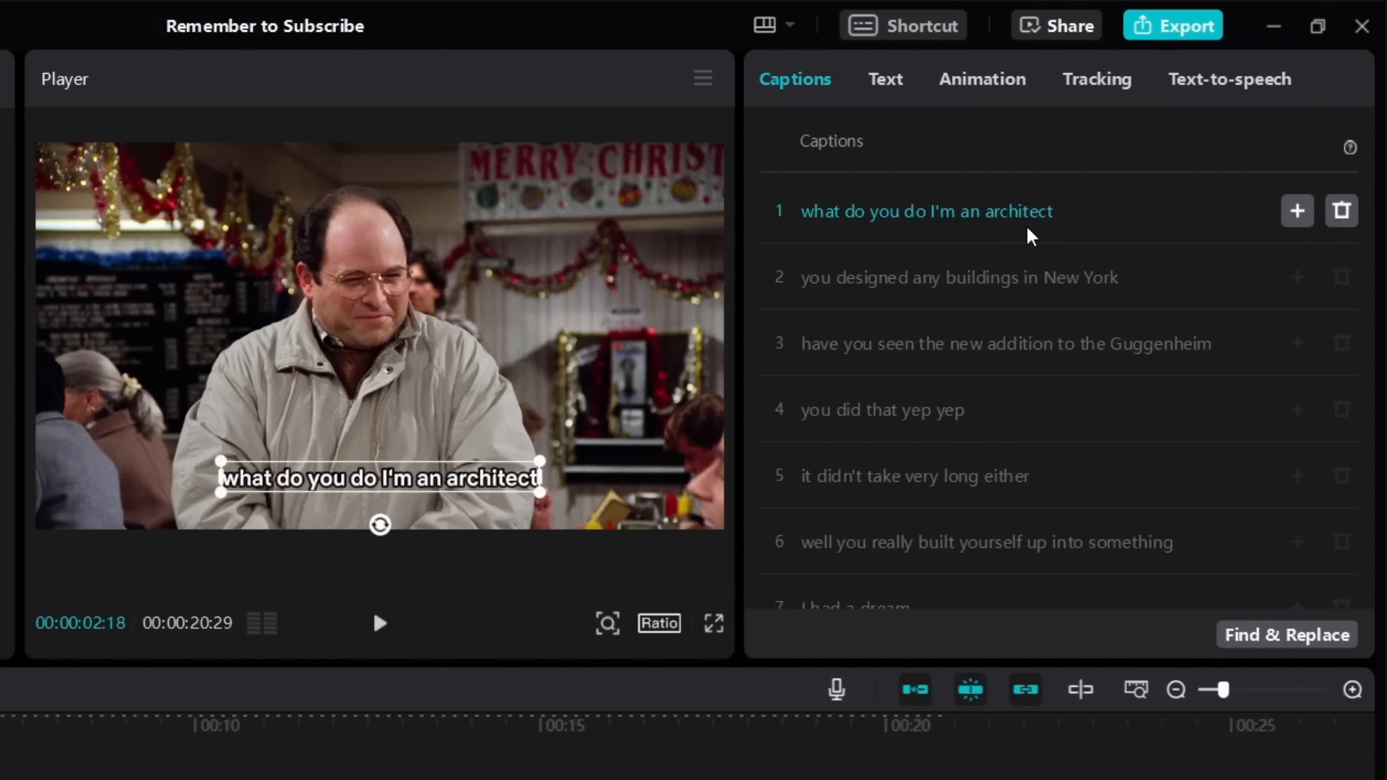
click(931, 216)
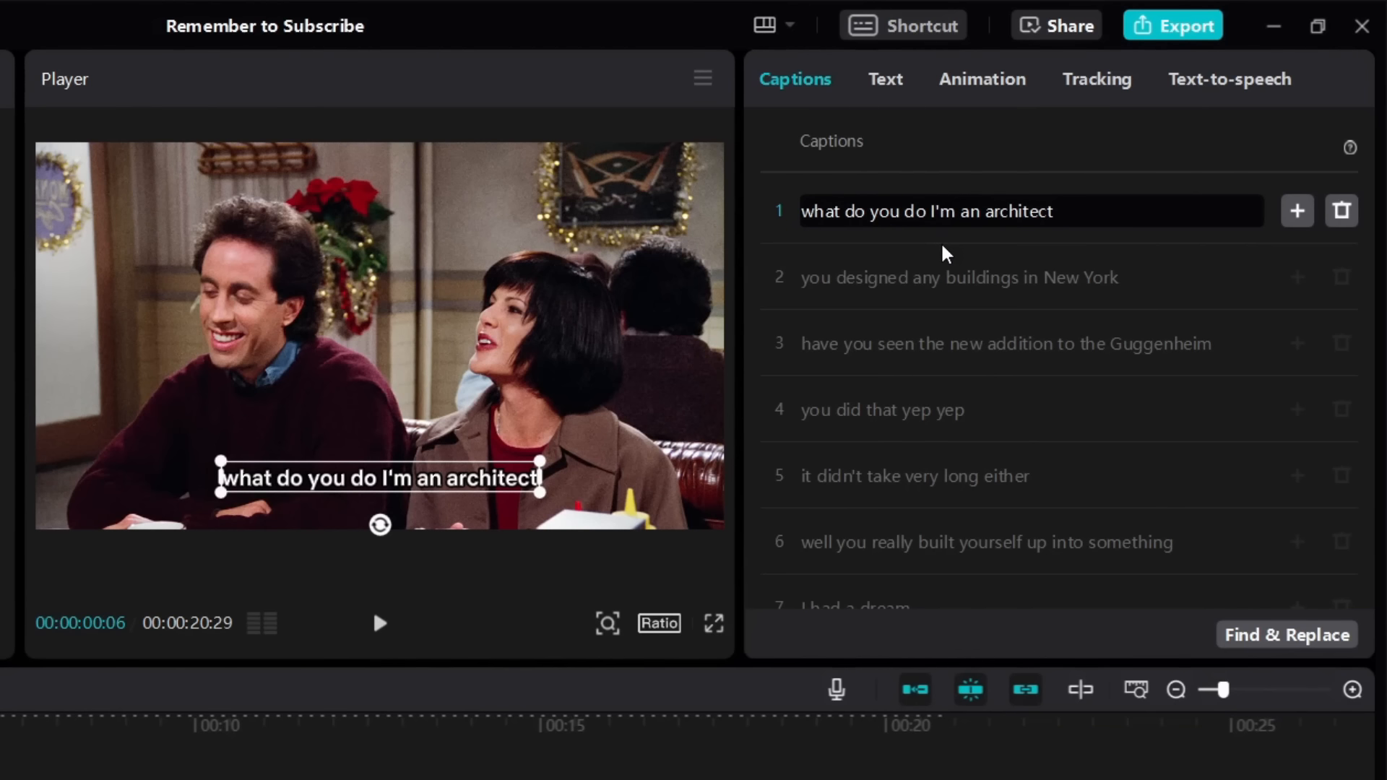
key(BackSpace)
key(Return)
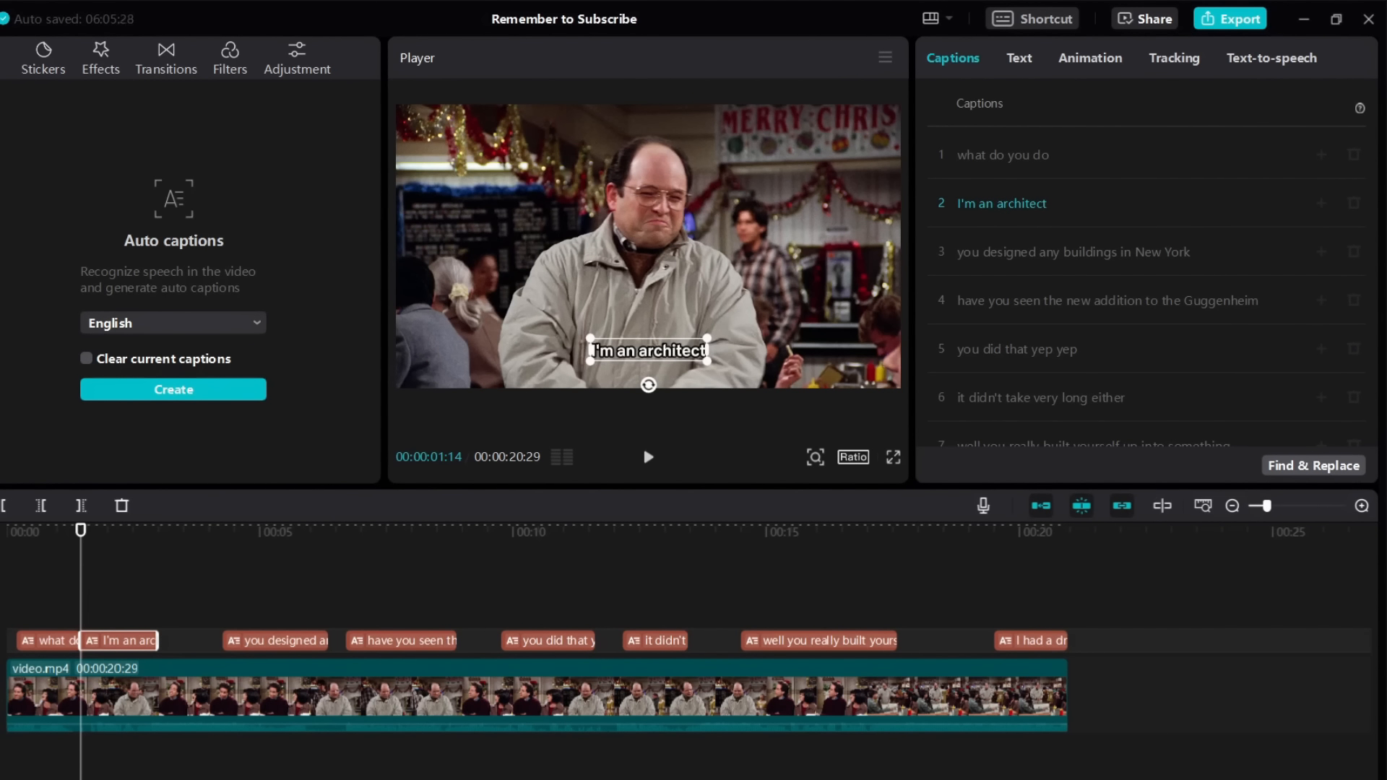
Play the opening and the following captions of the video to check the timing of the split captions
click(7, 584)
key(space)
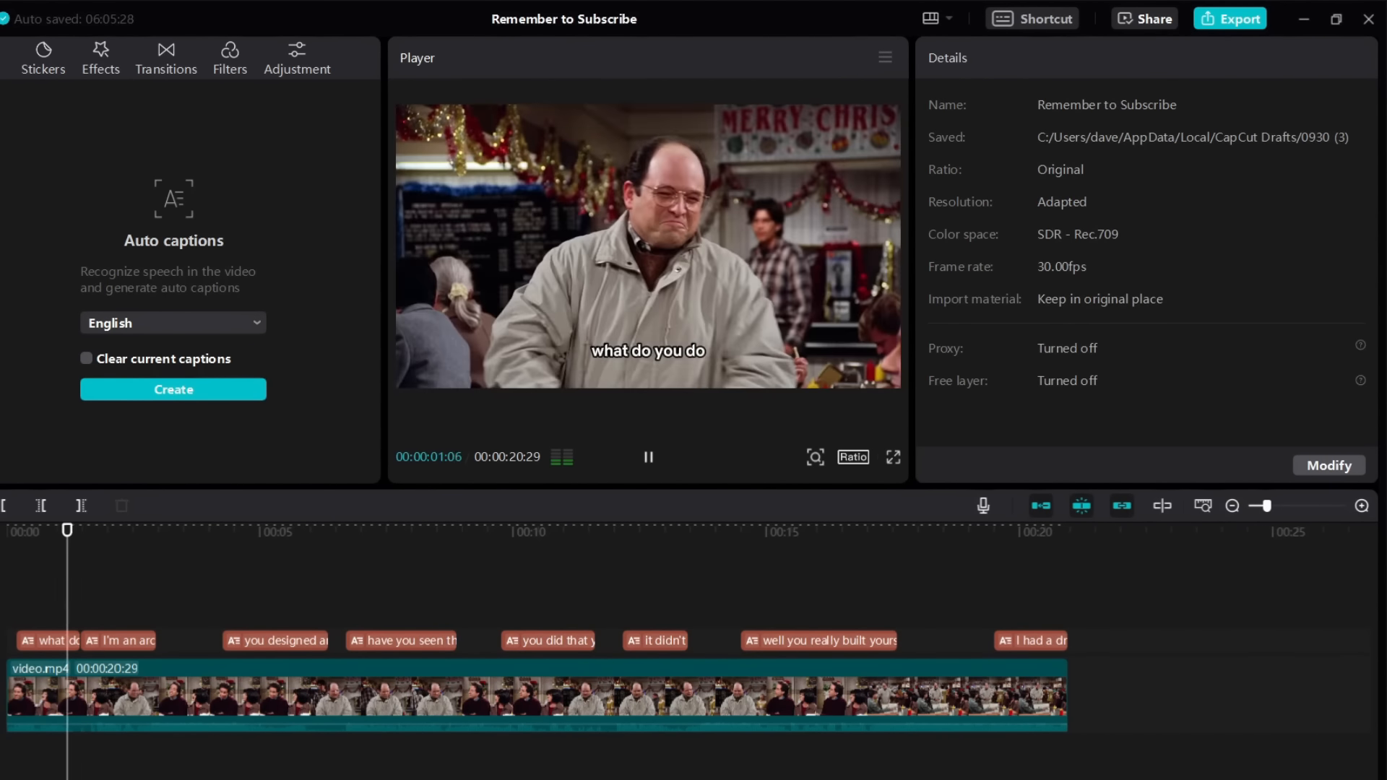
key(space)
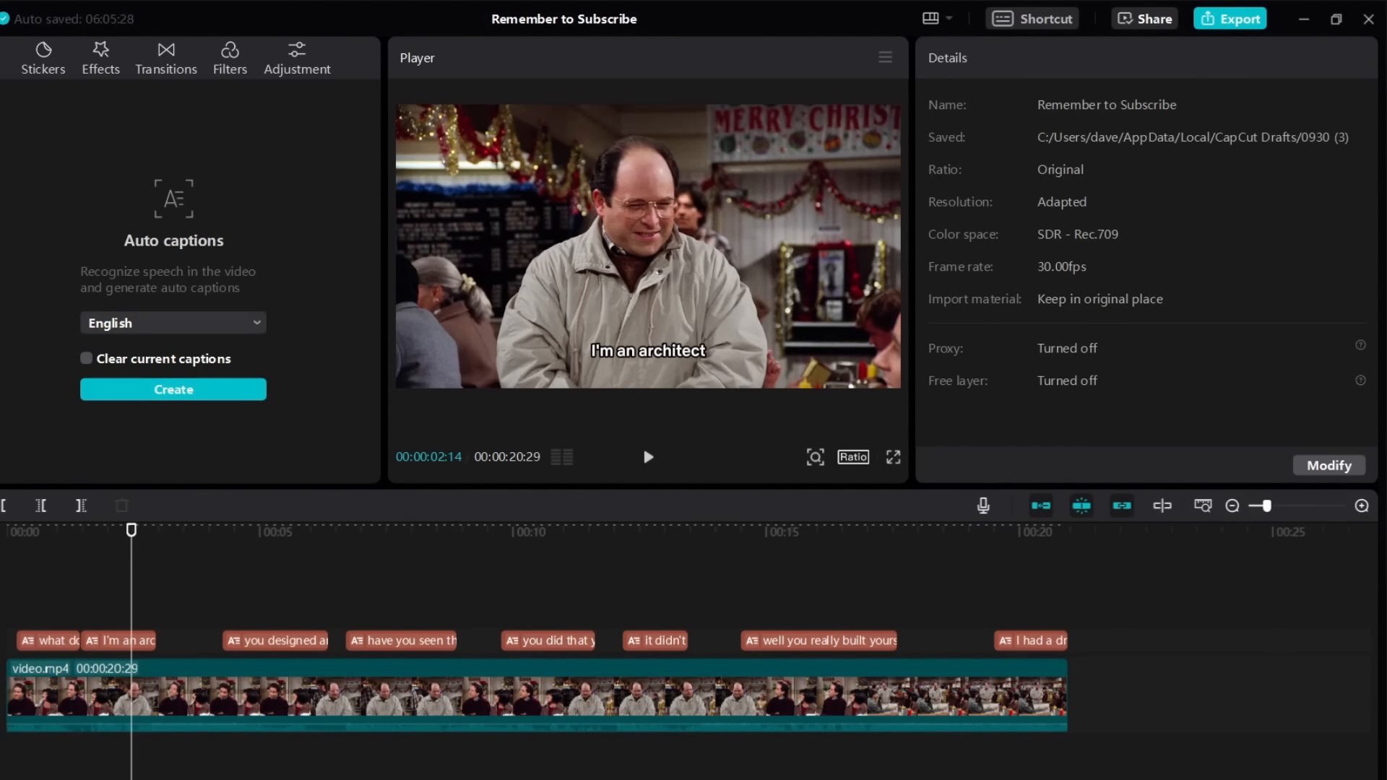
click(208, 610)
key(space)
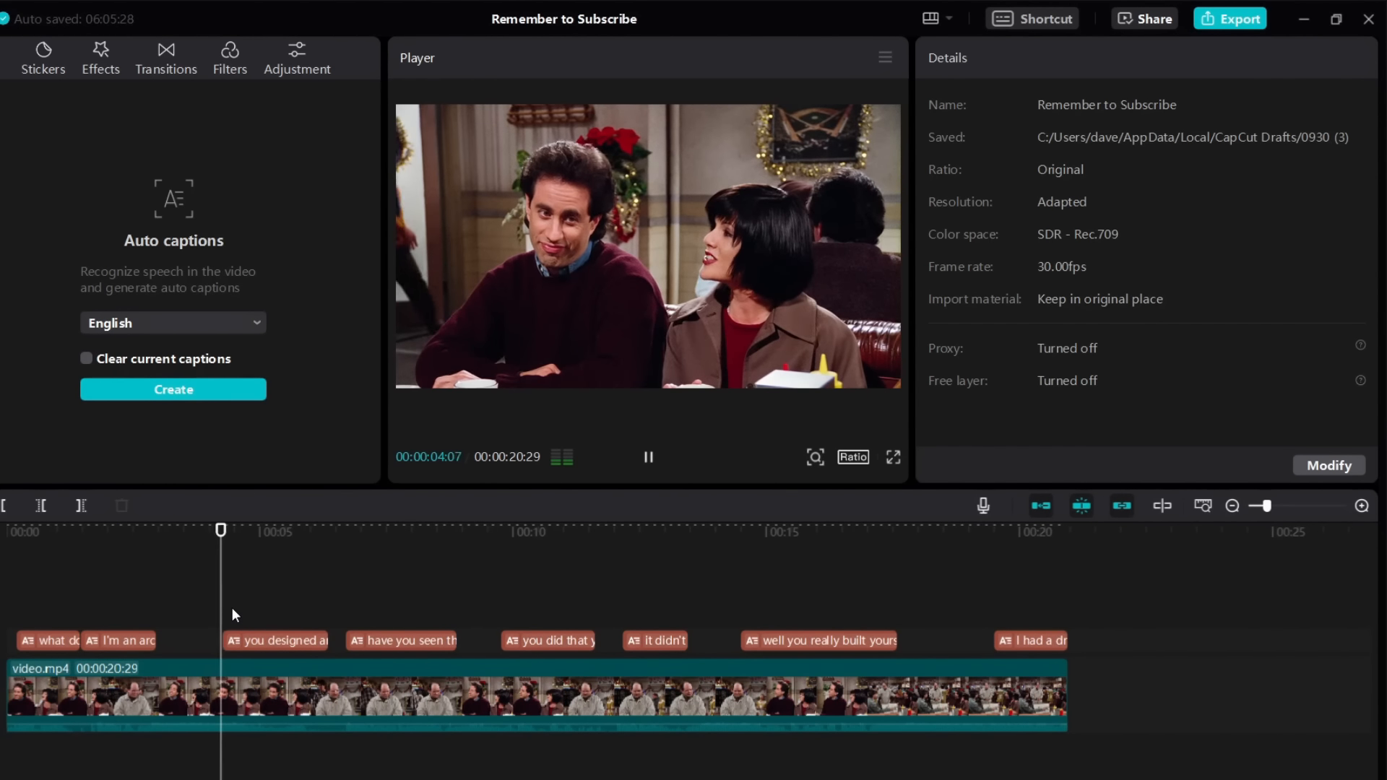
key(space)
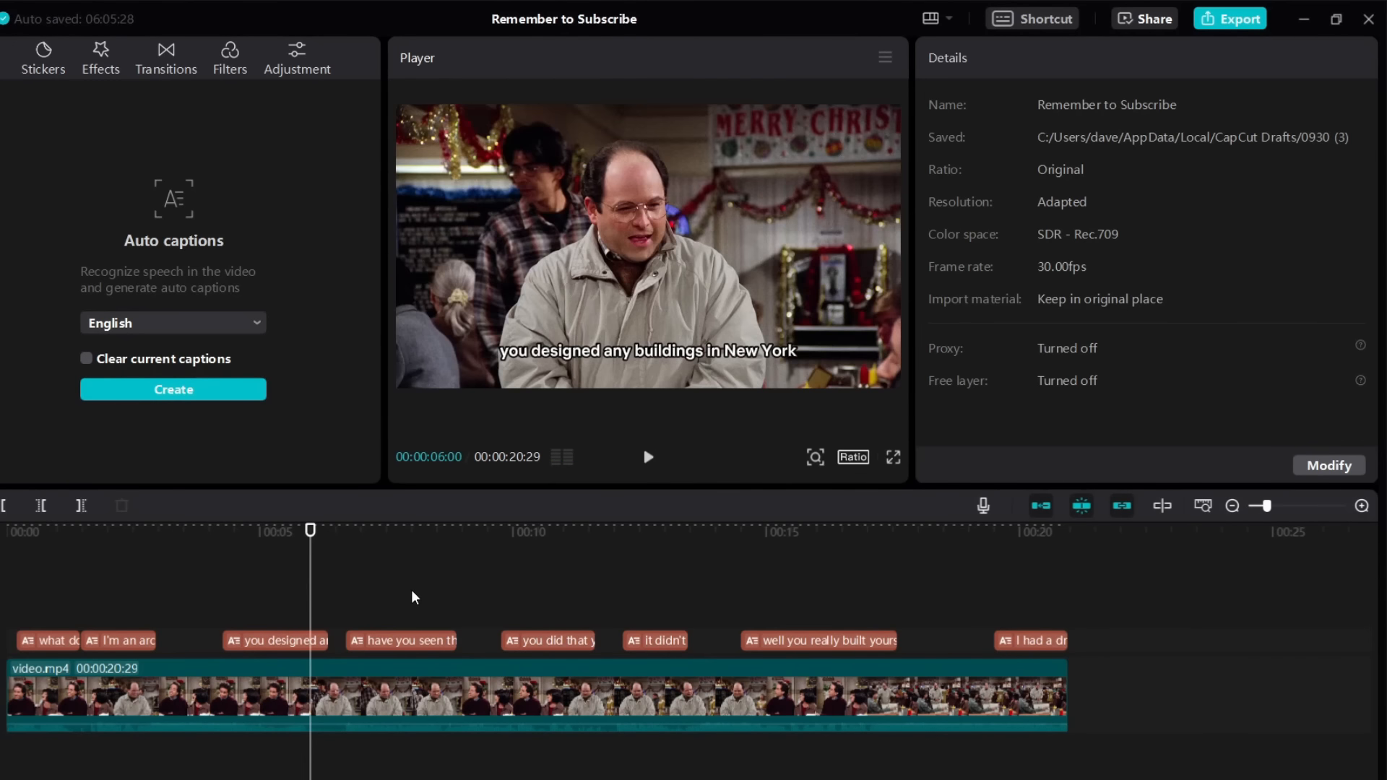
click(351, 602)
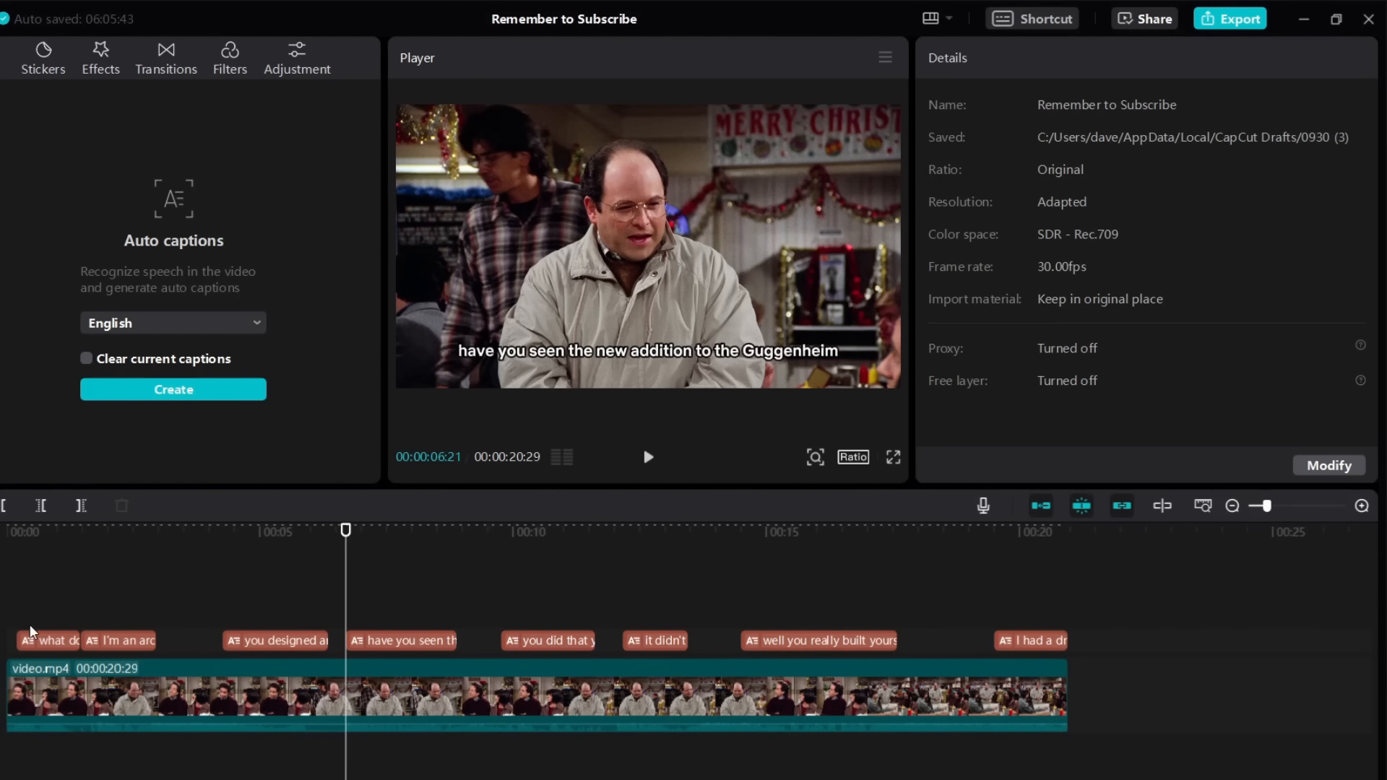
Select the first caption and correct its text to "What do you do?" with a capital W and question mark
click(41, 601)
click(56, 645)
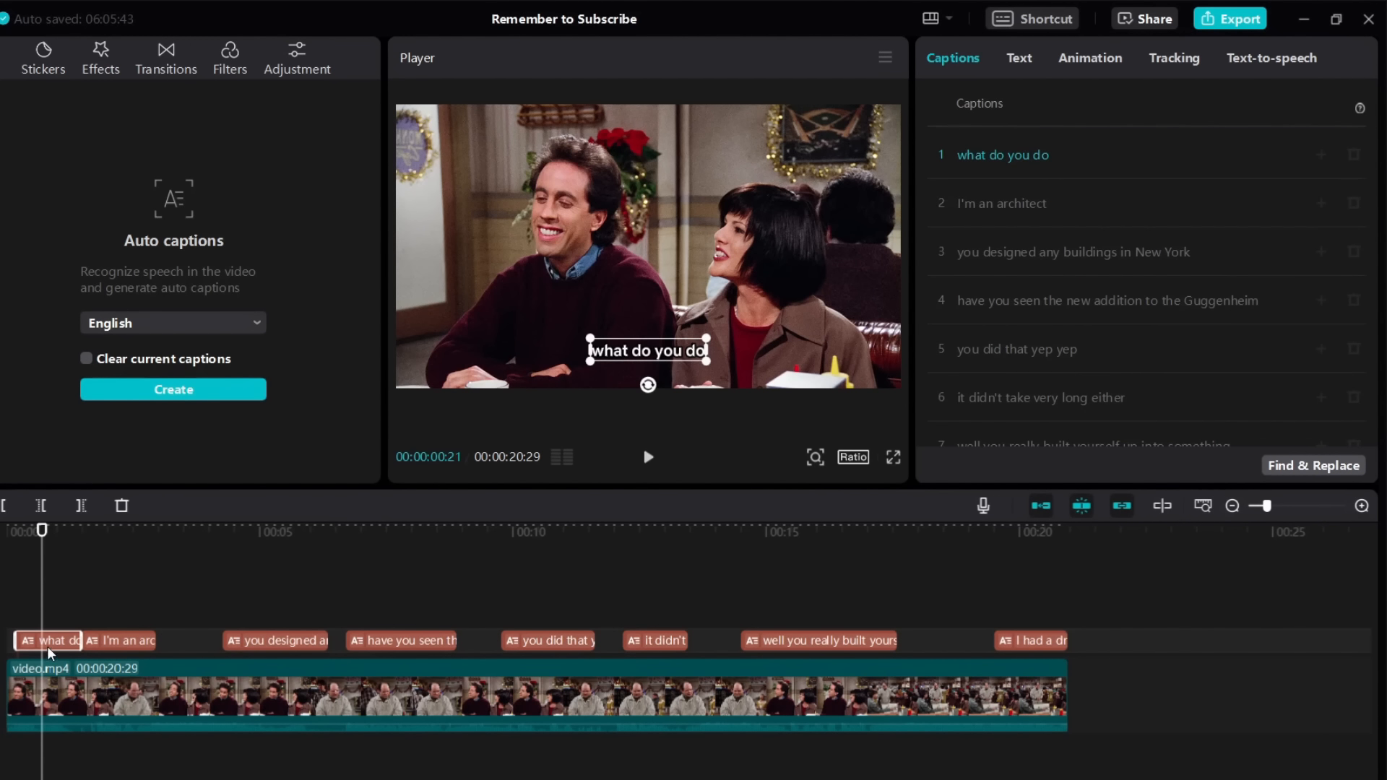
click(977, 157)
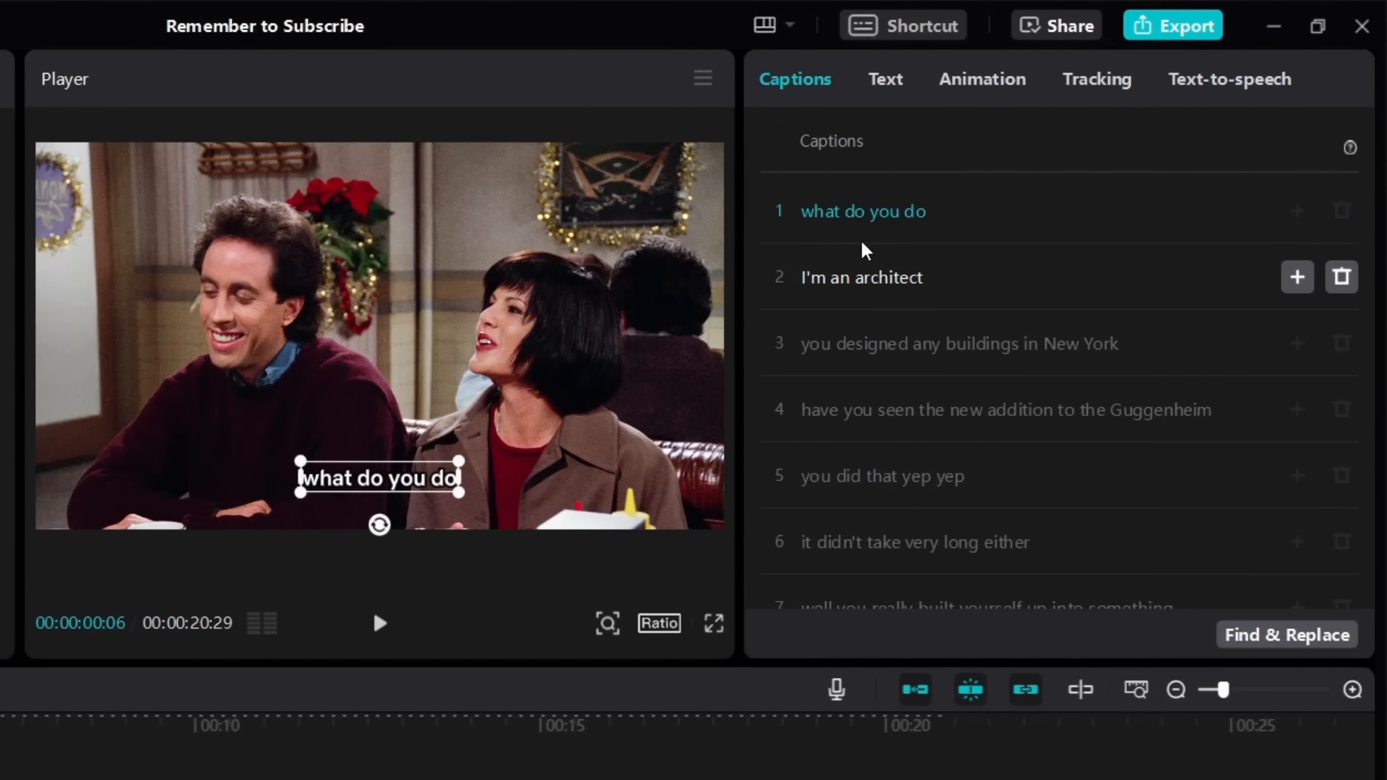
click(813, 210)
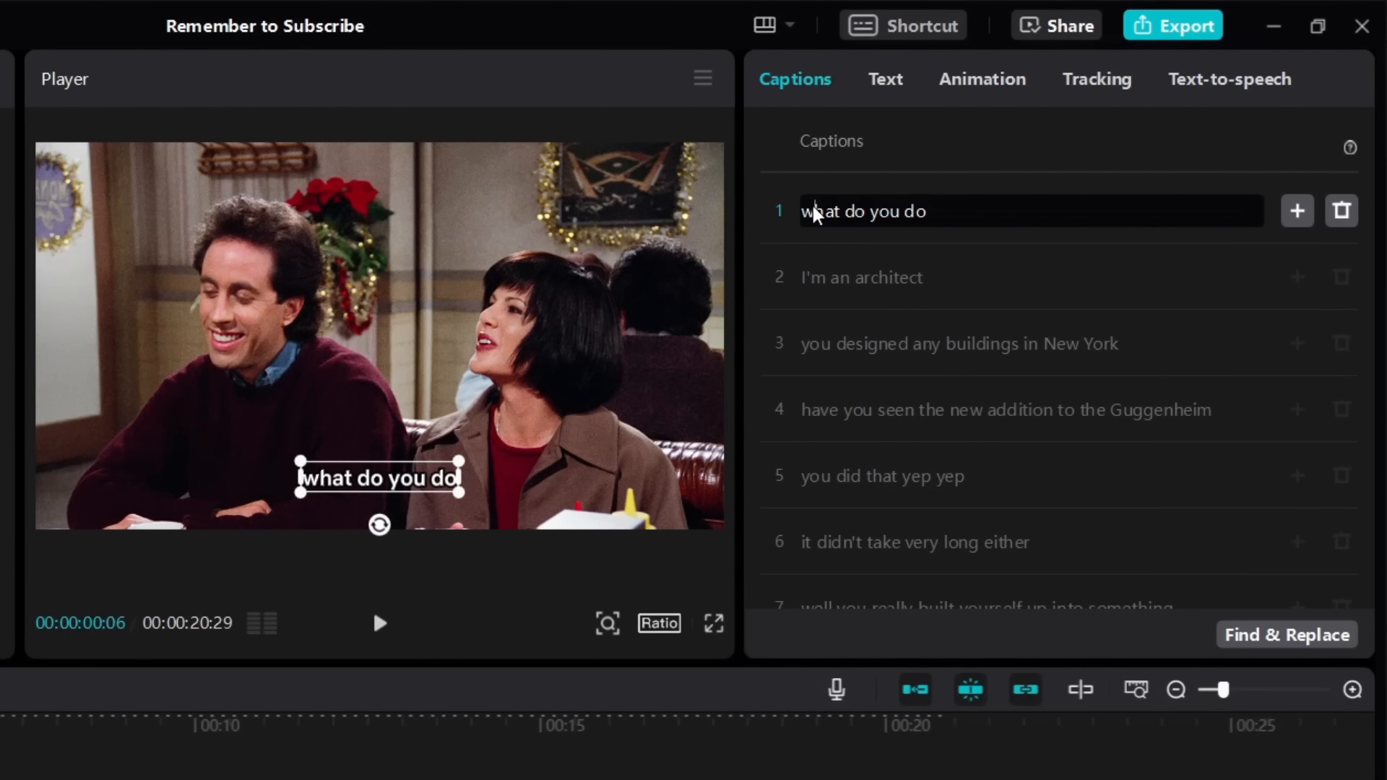
key(BackSpace)
text(W)
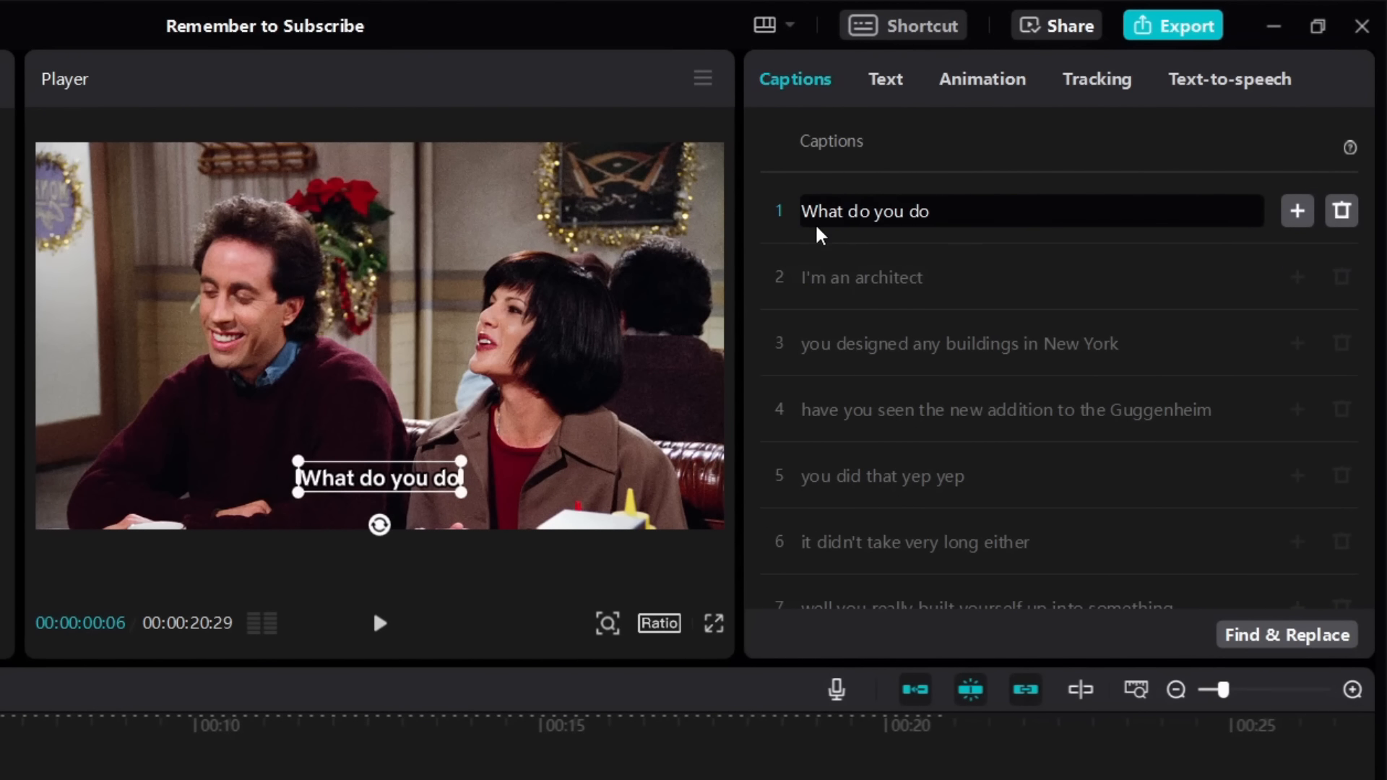
click(1017, 207)
text(?)
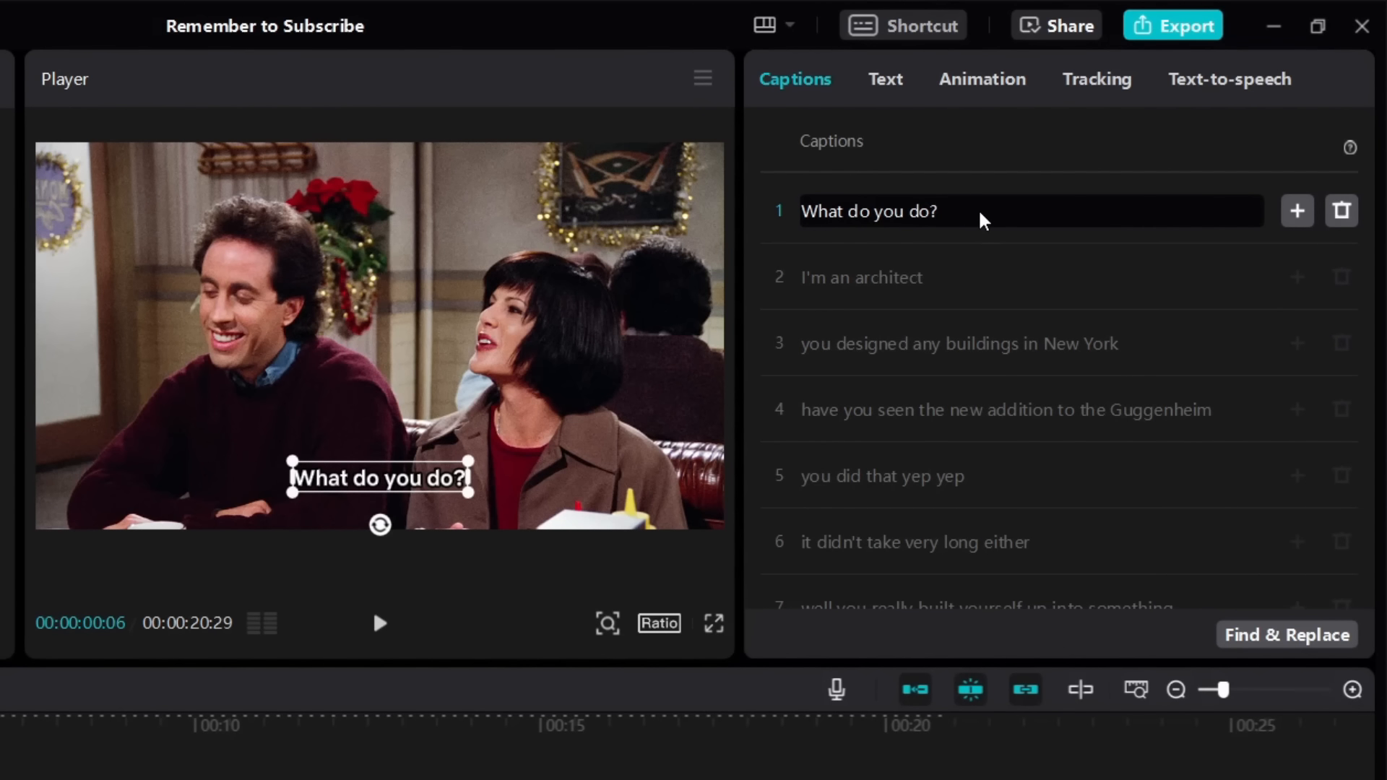
Correct captions 3 and 4 to read "You designed any buildings in New York?" and "Have you seen the new addition to the Guggenheim?"
click(816, 344)
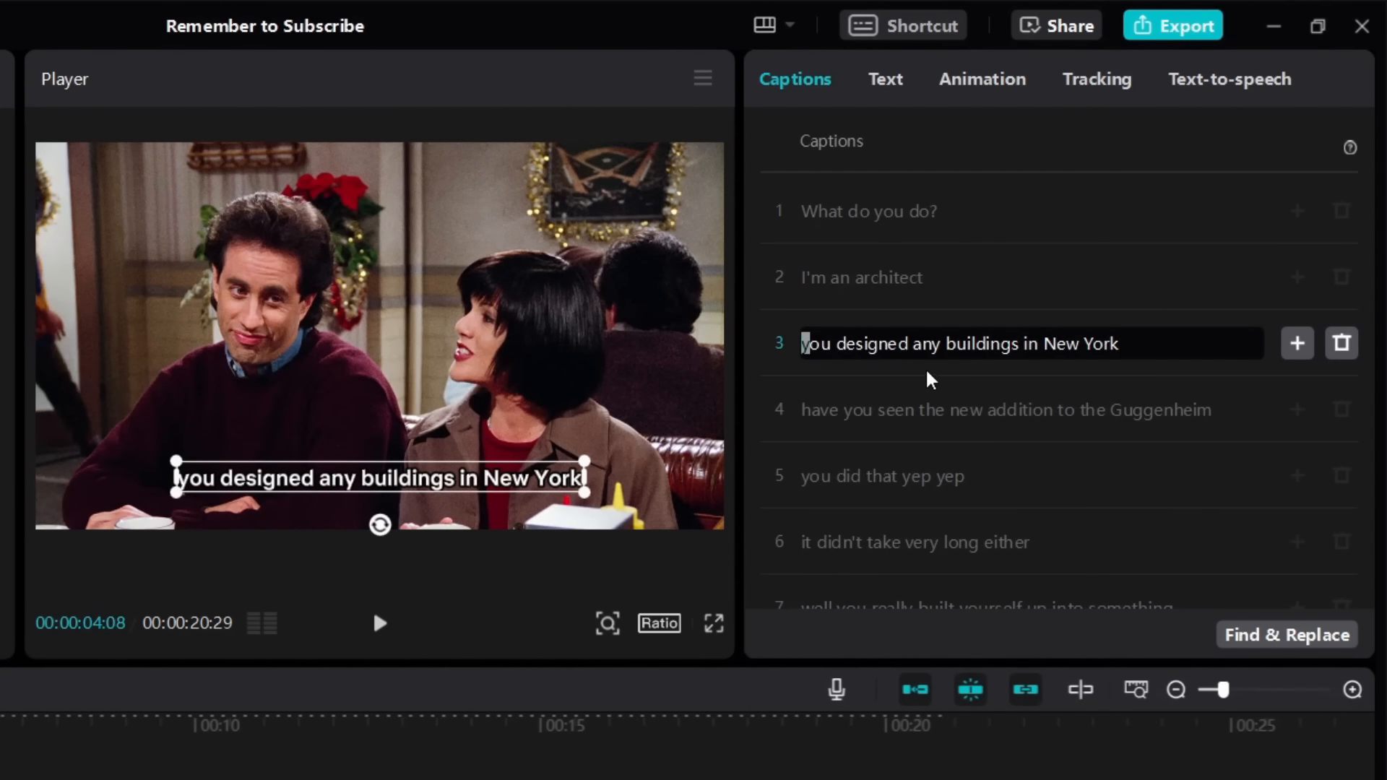
text(York?)
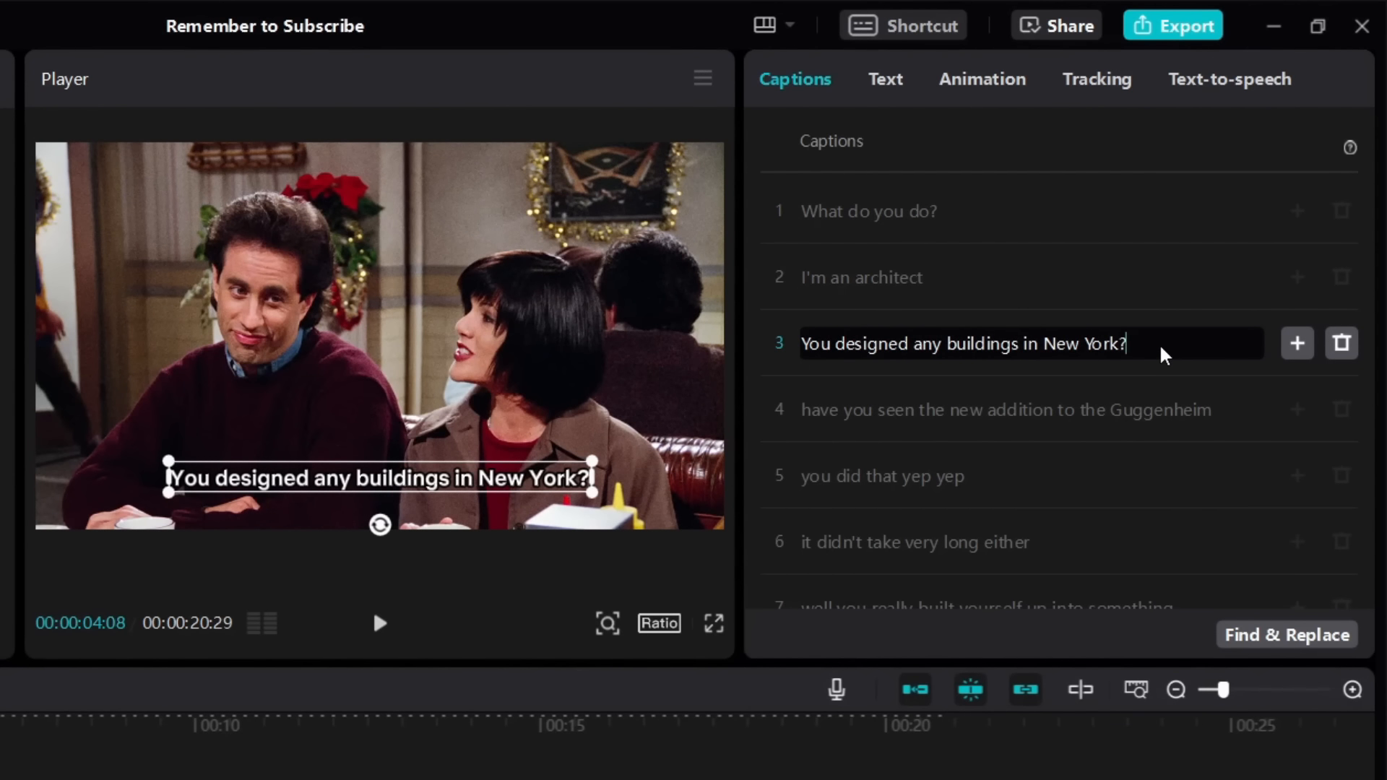
click(815, 421)
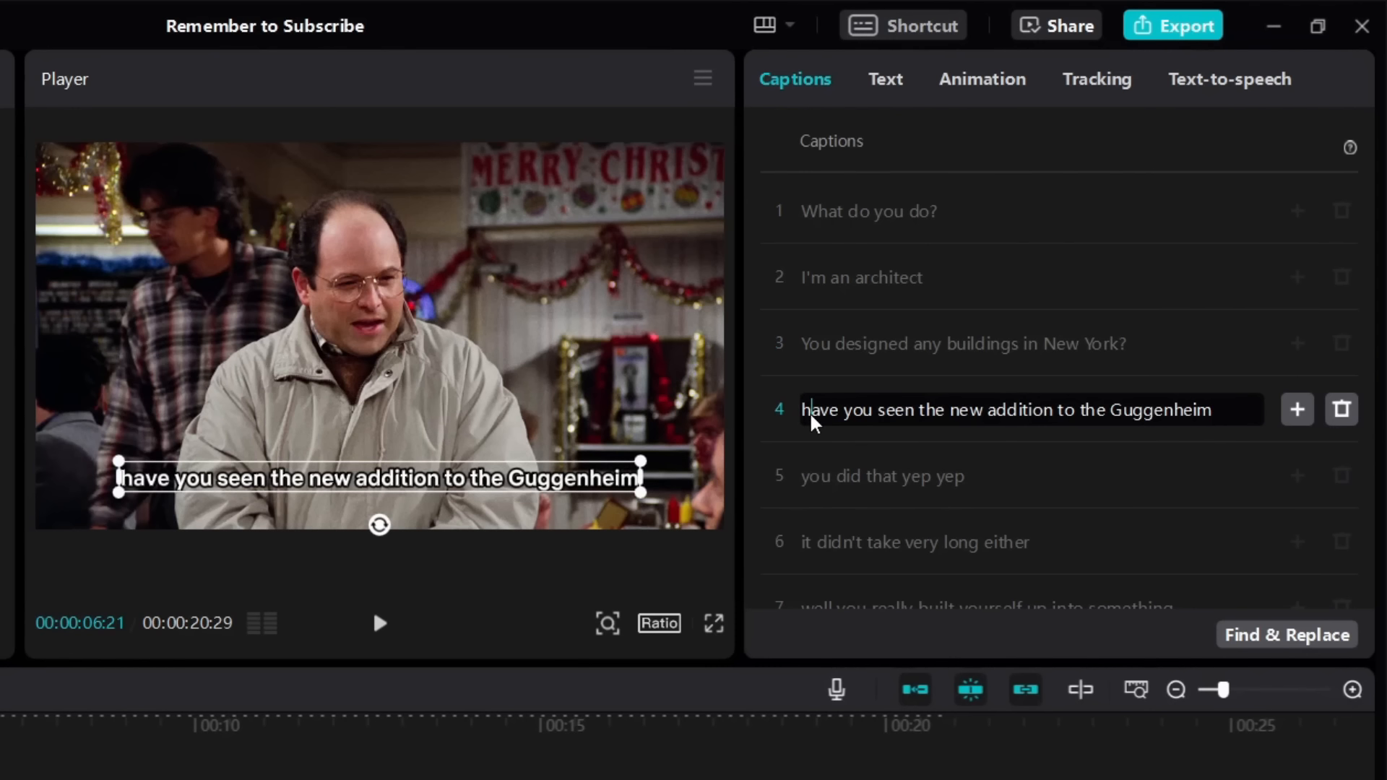
key(BackSpace)
text(H)
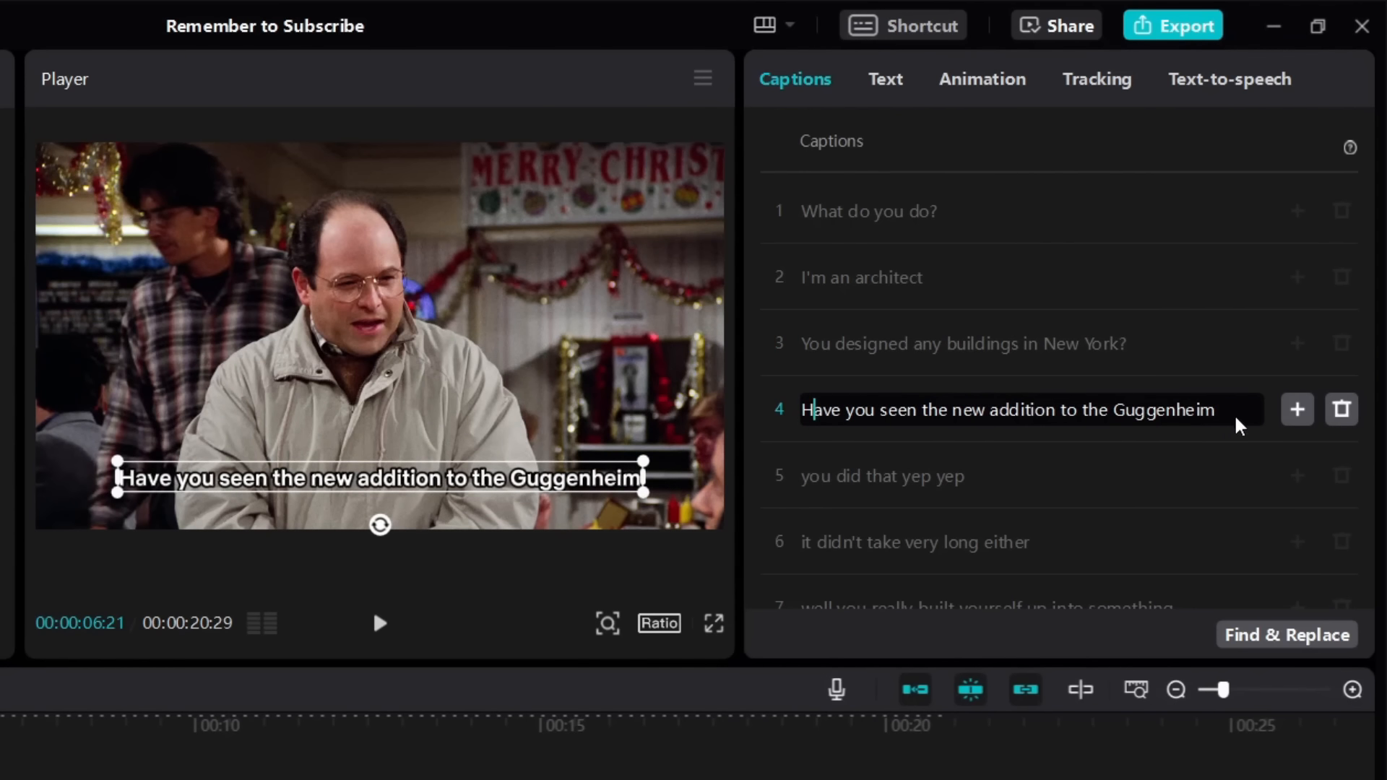
text(?)
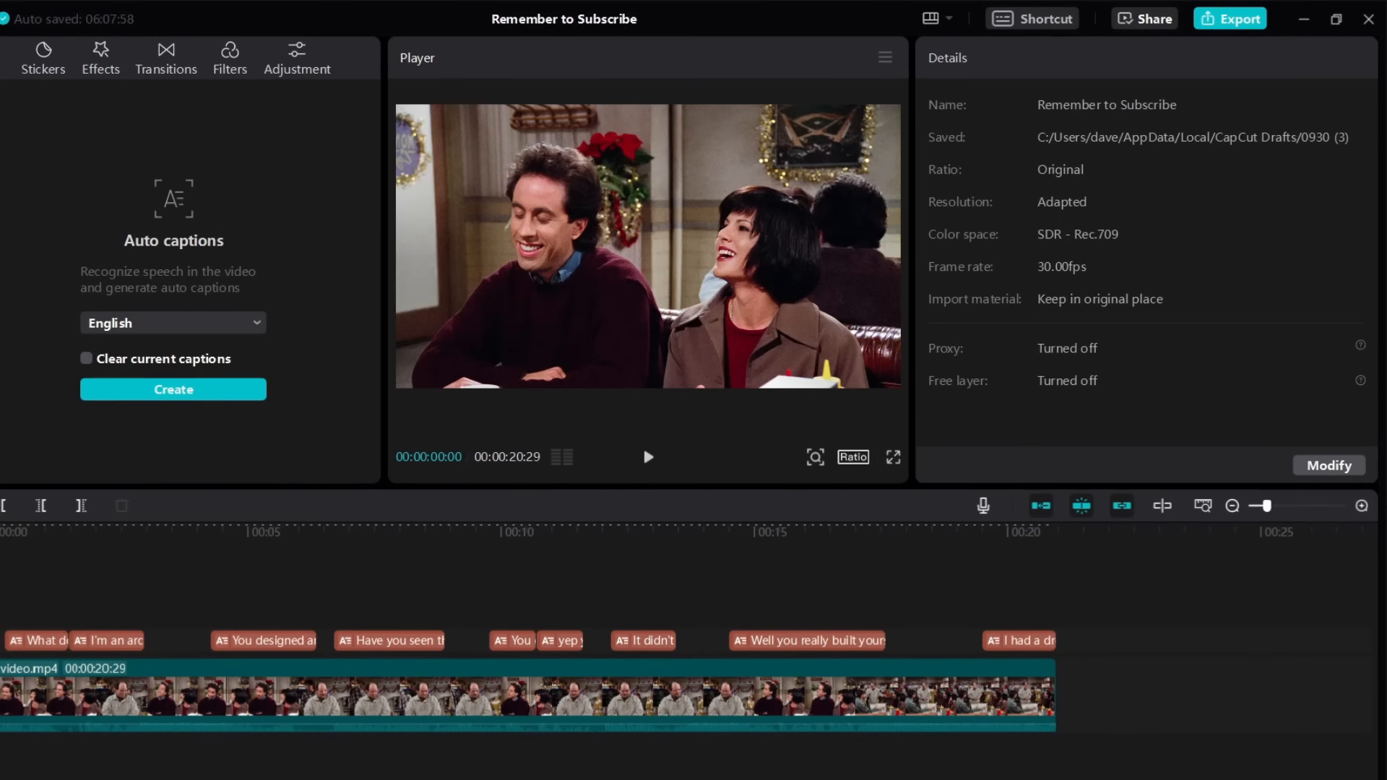
Play up to the third caption and break it into two lines, "You designed any buildings" and "in New York?"
key(space)
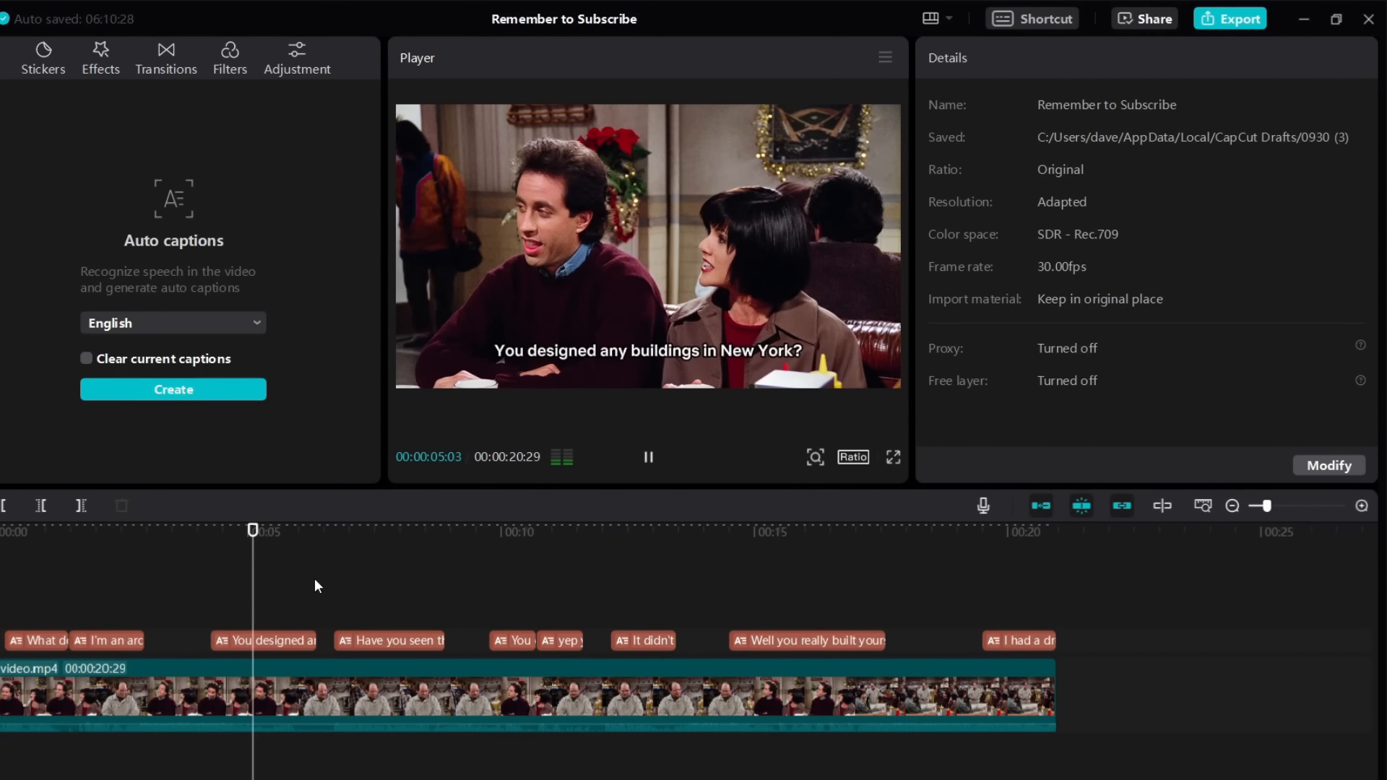
key(space)
click(247, 644)
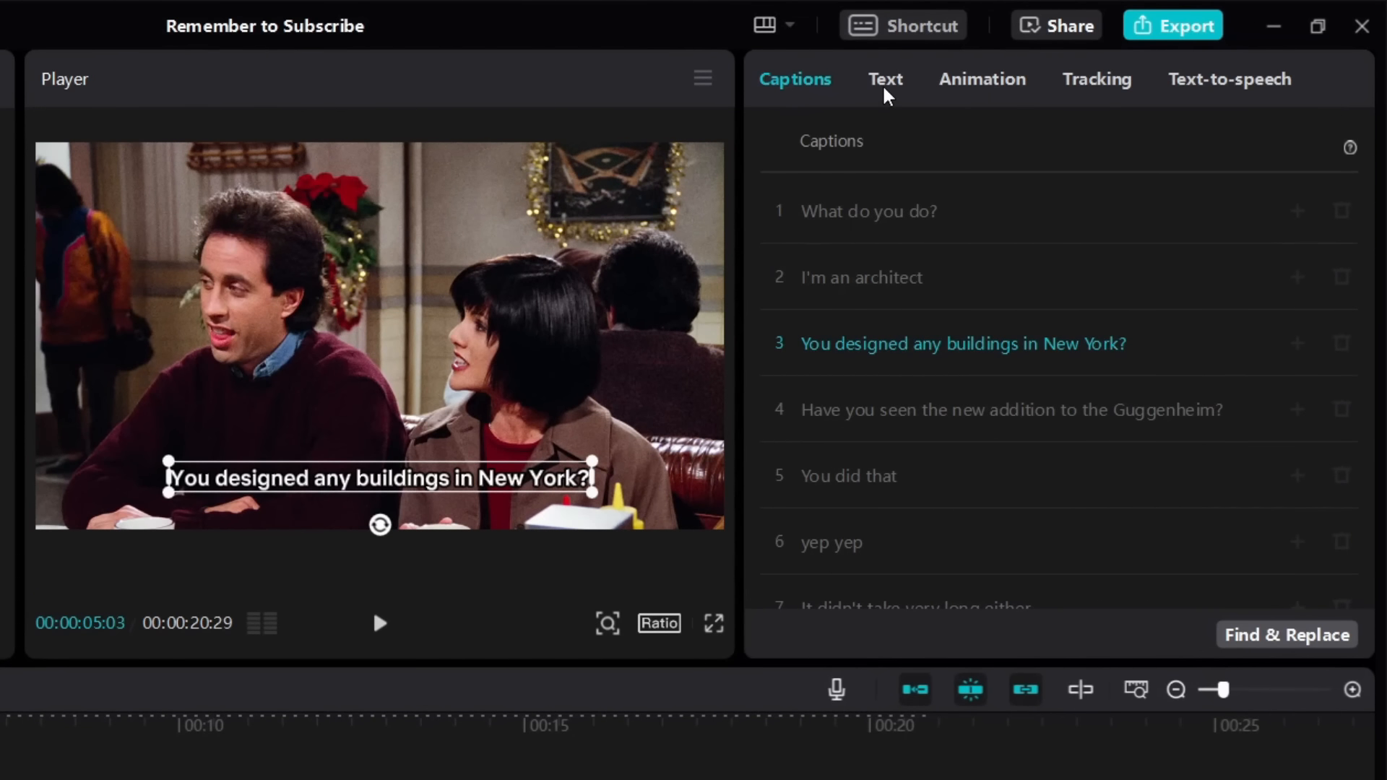
click(885, 87)
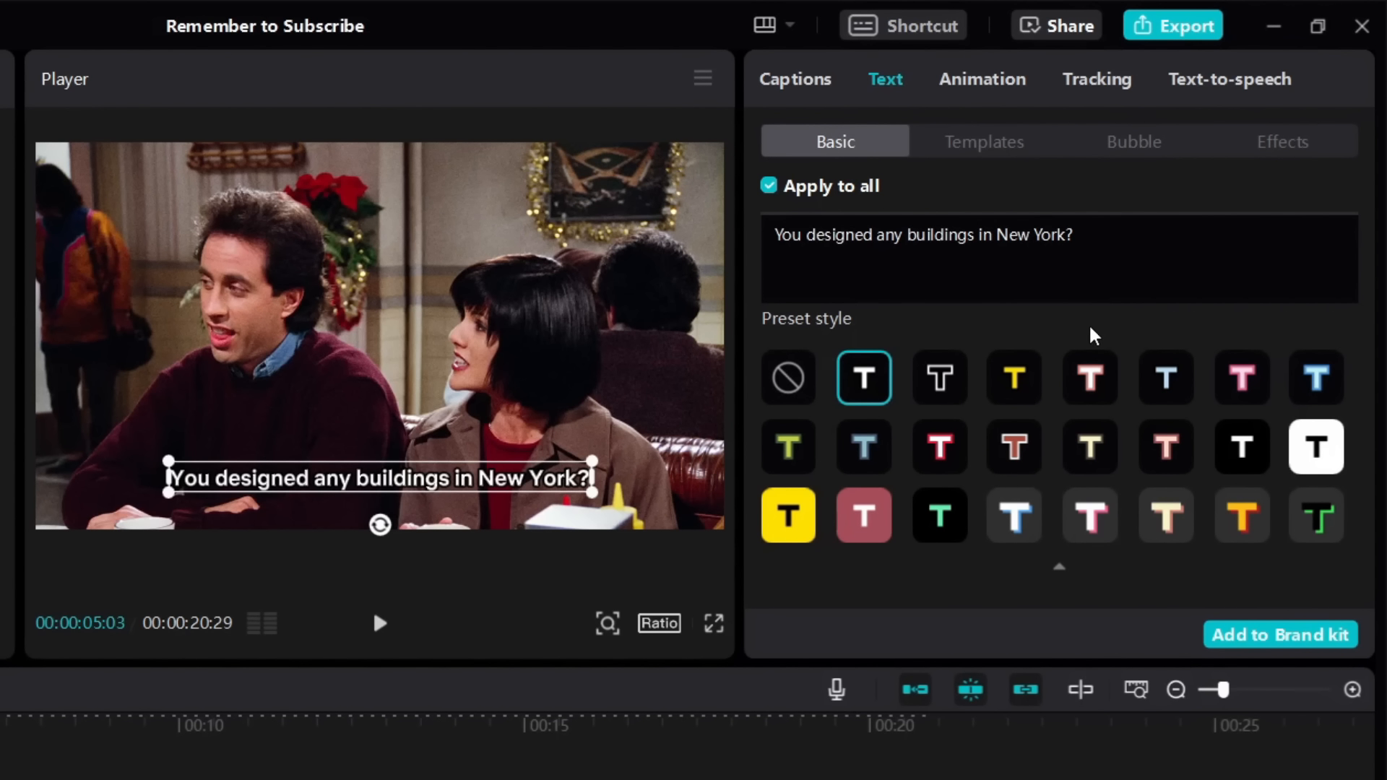
key(BackSpace)
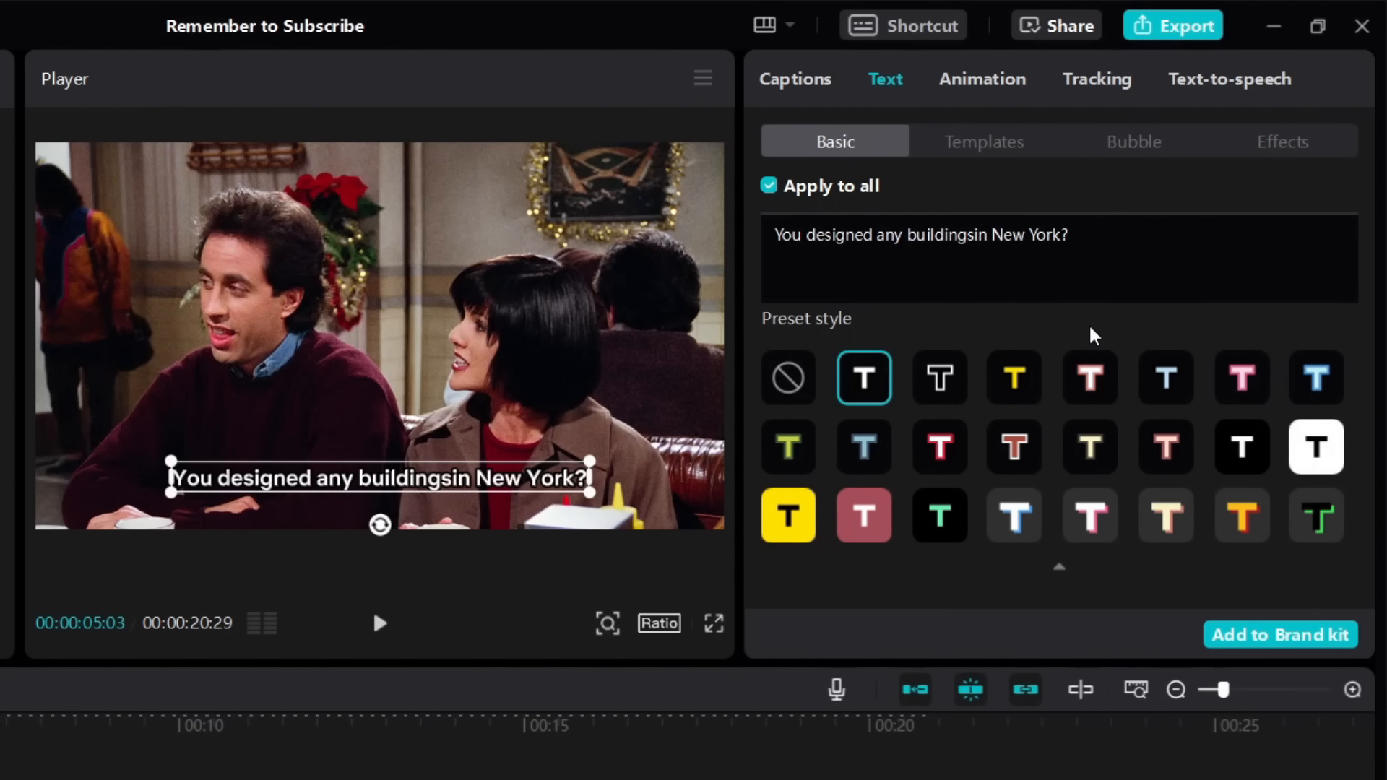
key(Return)
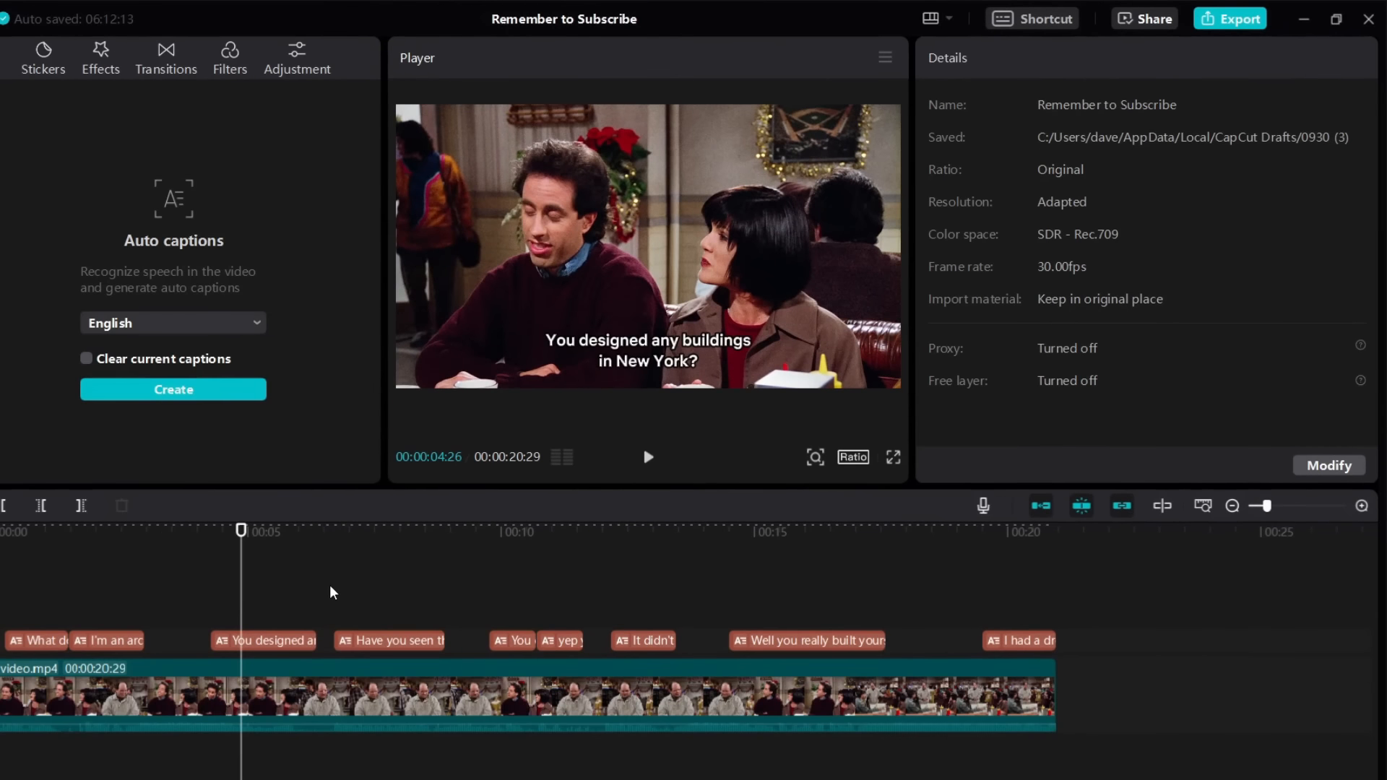
Play on to the fourth caption and break it into two lines, "Have you seen the new addition" and "to the Guggenheim?"
click(332, 593)
drag(330, 593, 322, 593)
key(space)
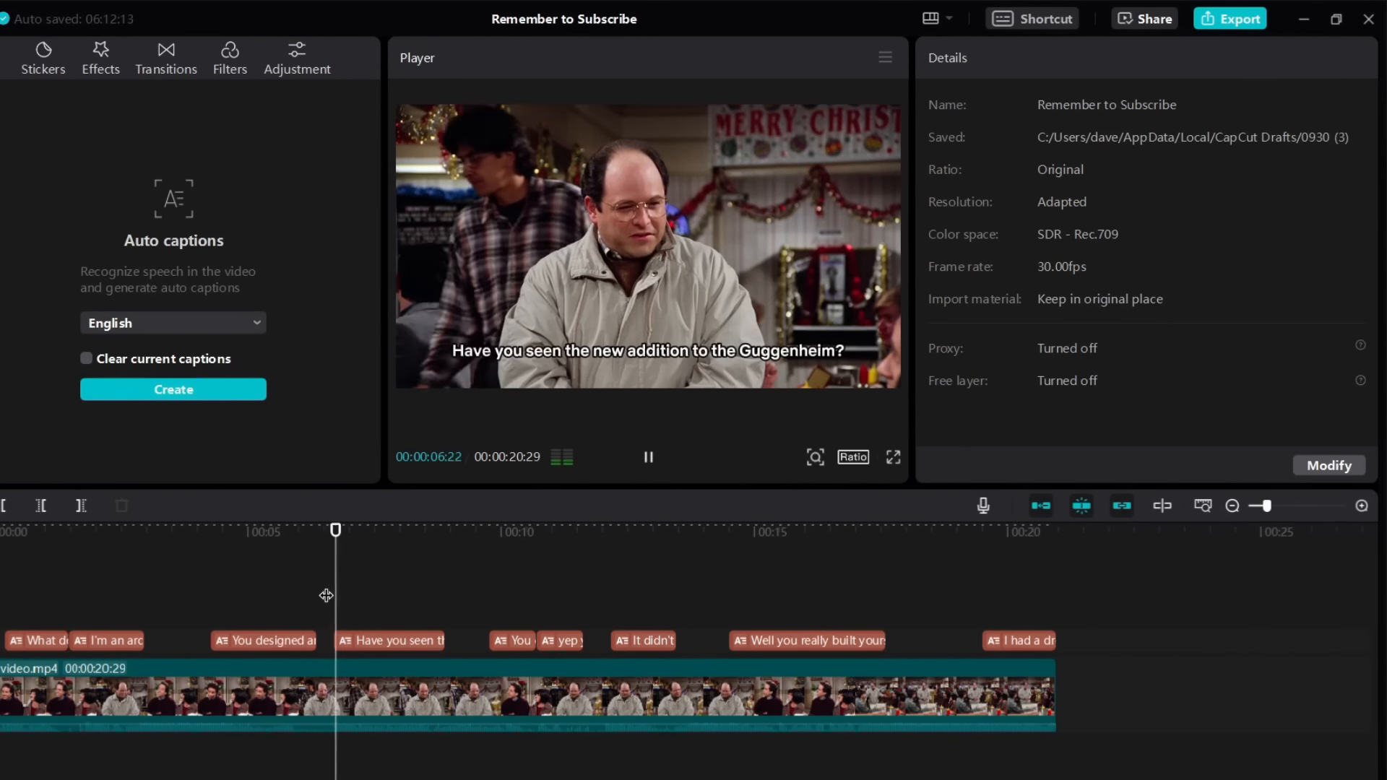
key(space)
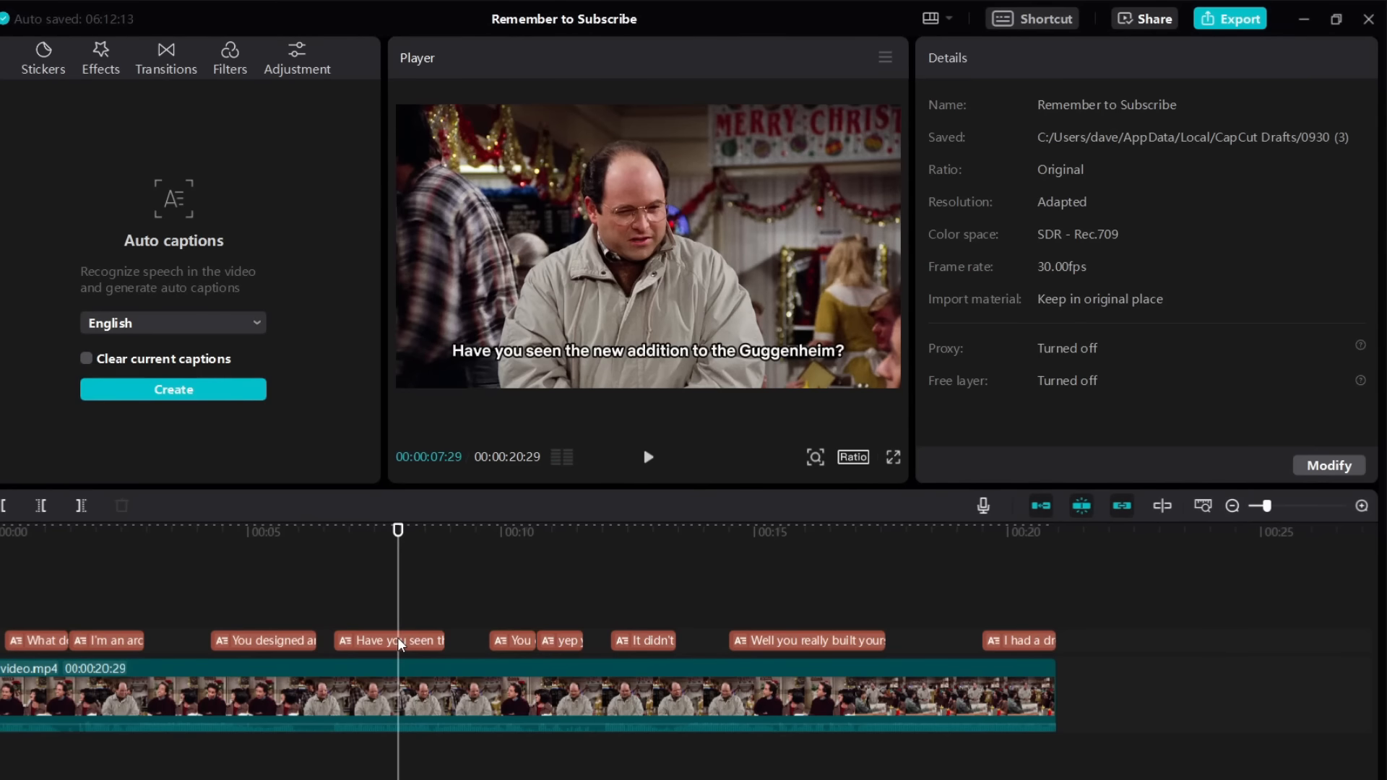
click(401, 645)
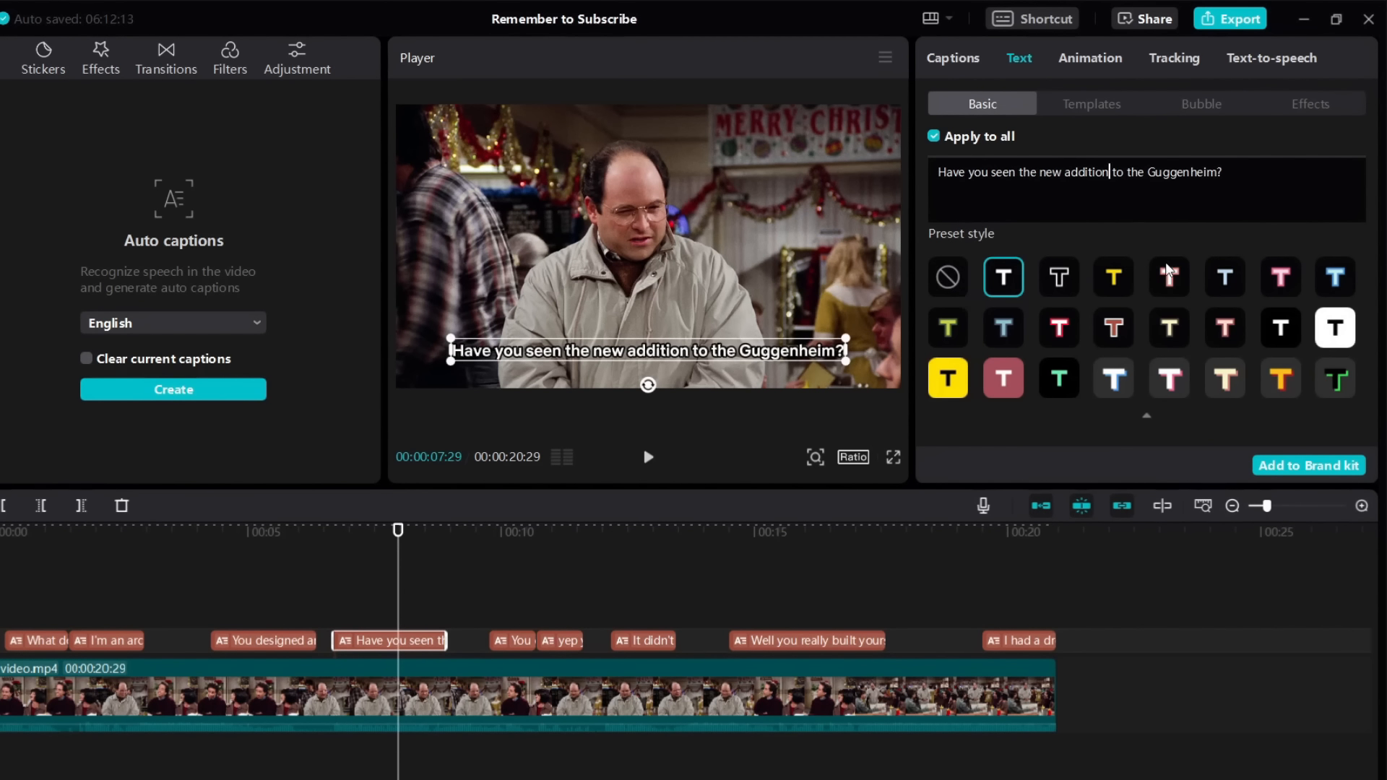
key(Delete)
key(Return)
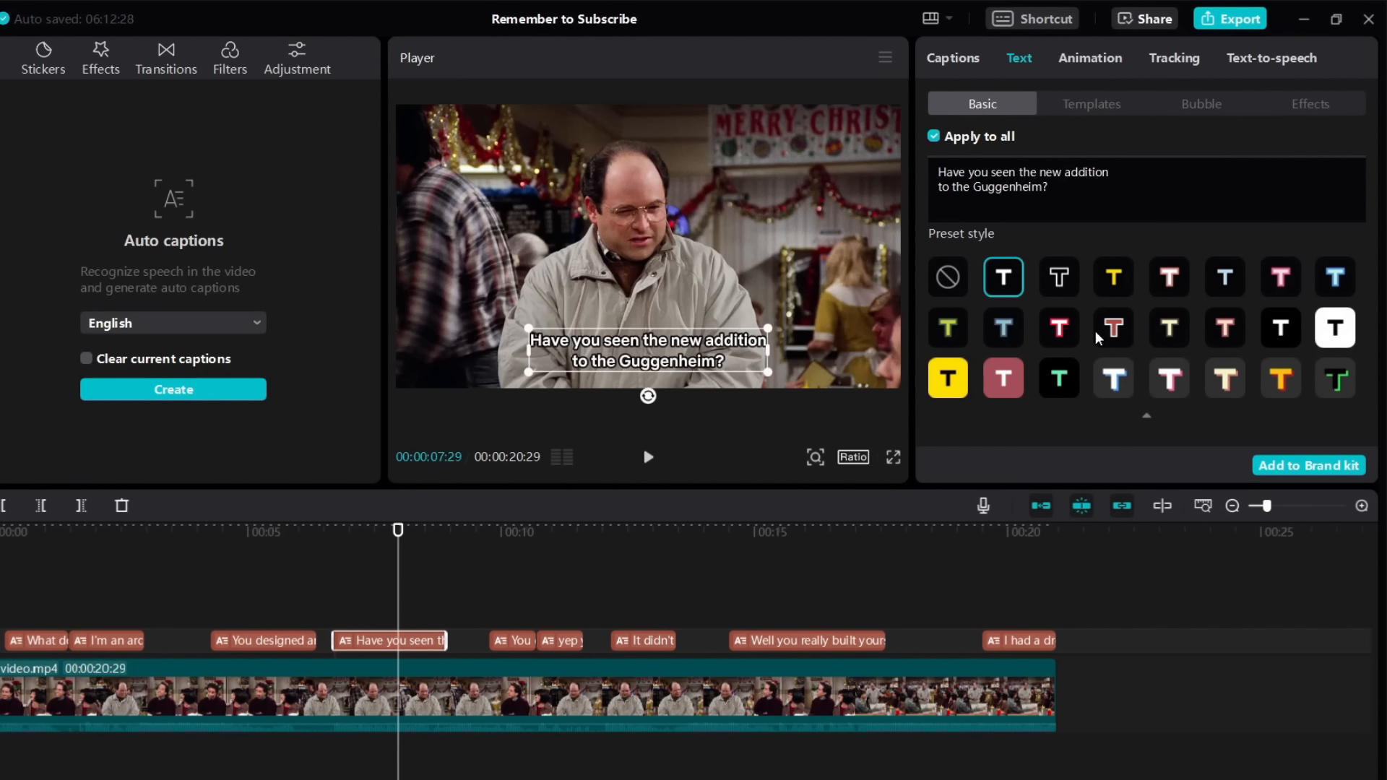
click(506, 578)
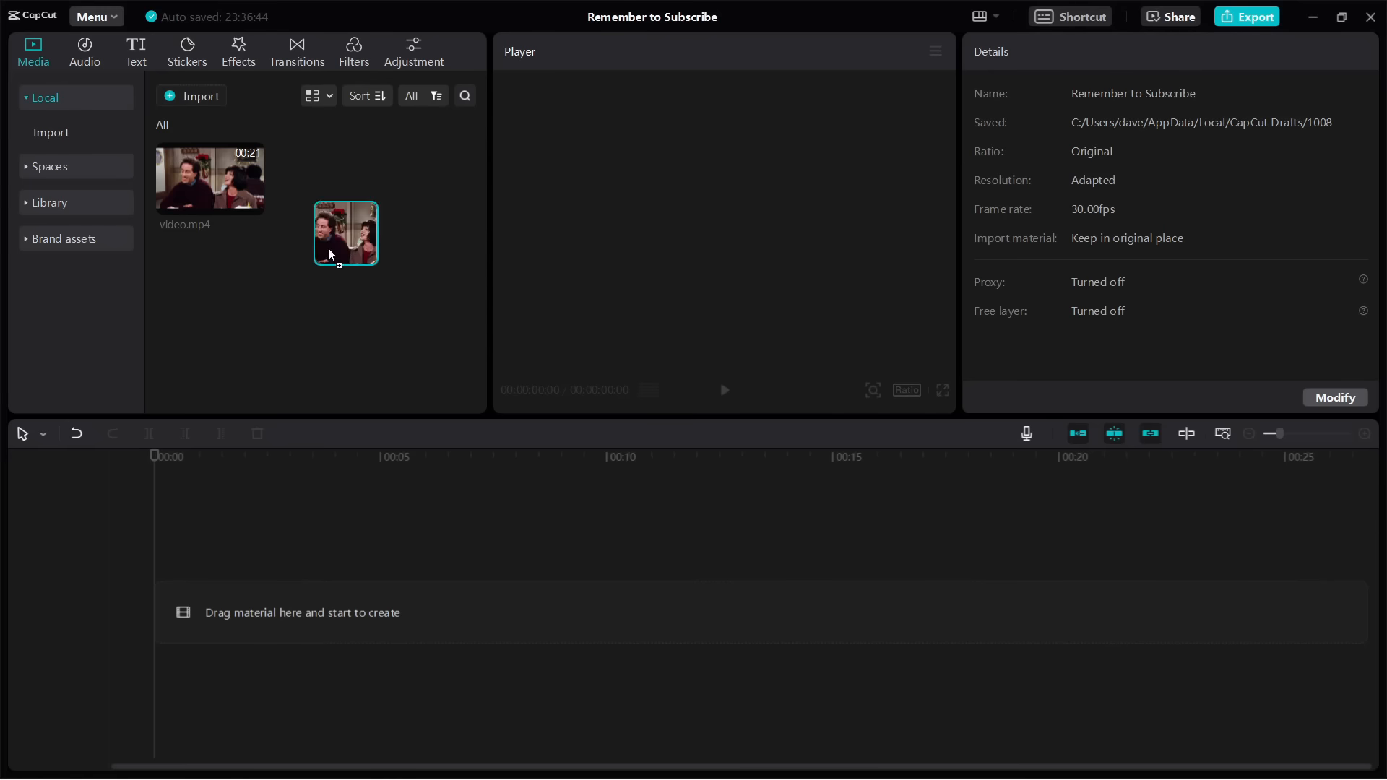
Place video.mp4 at the start of the empty timeline and fit the timeline to the clip
drag(325, 253, 591, 600)
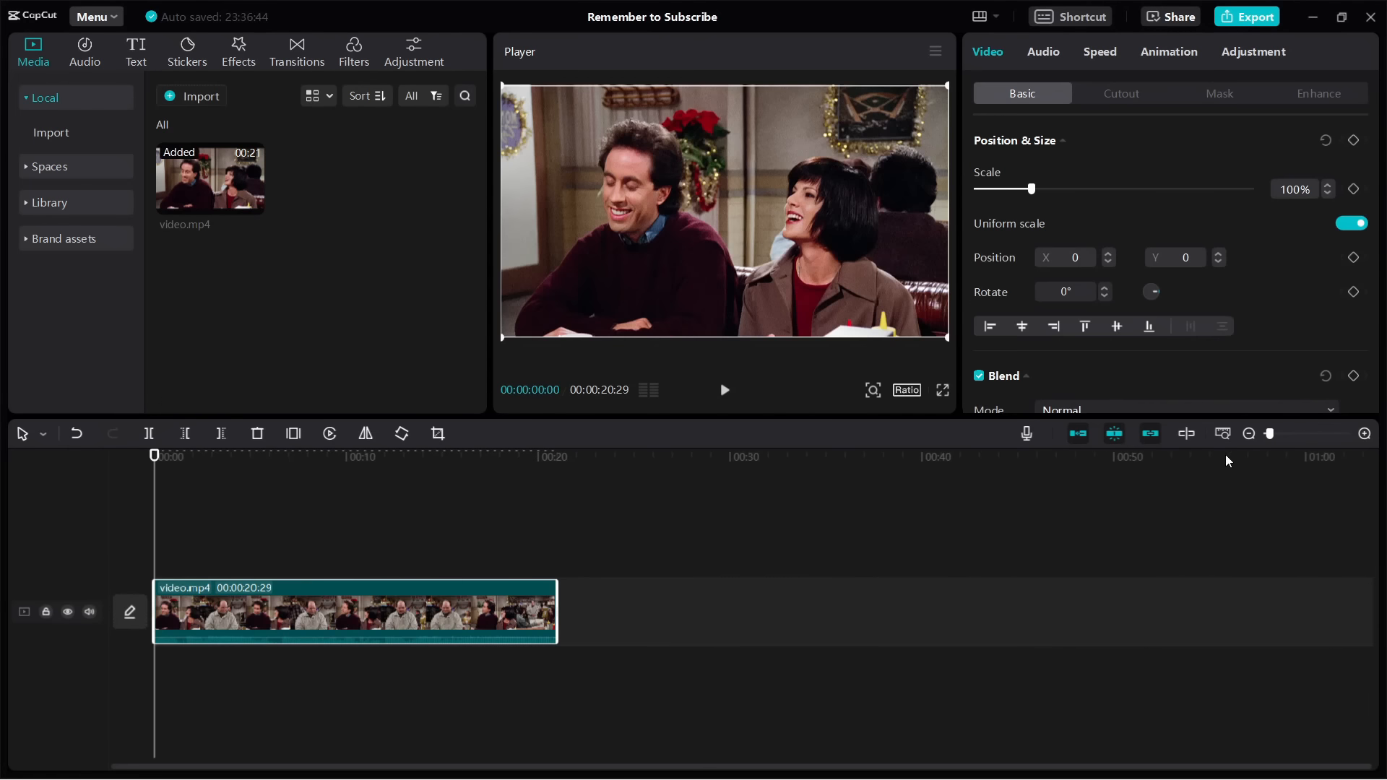
click(1221, 436)
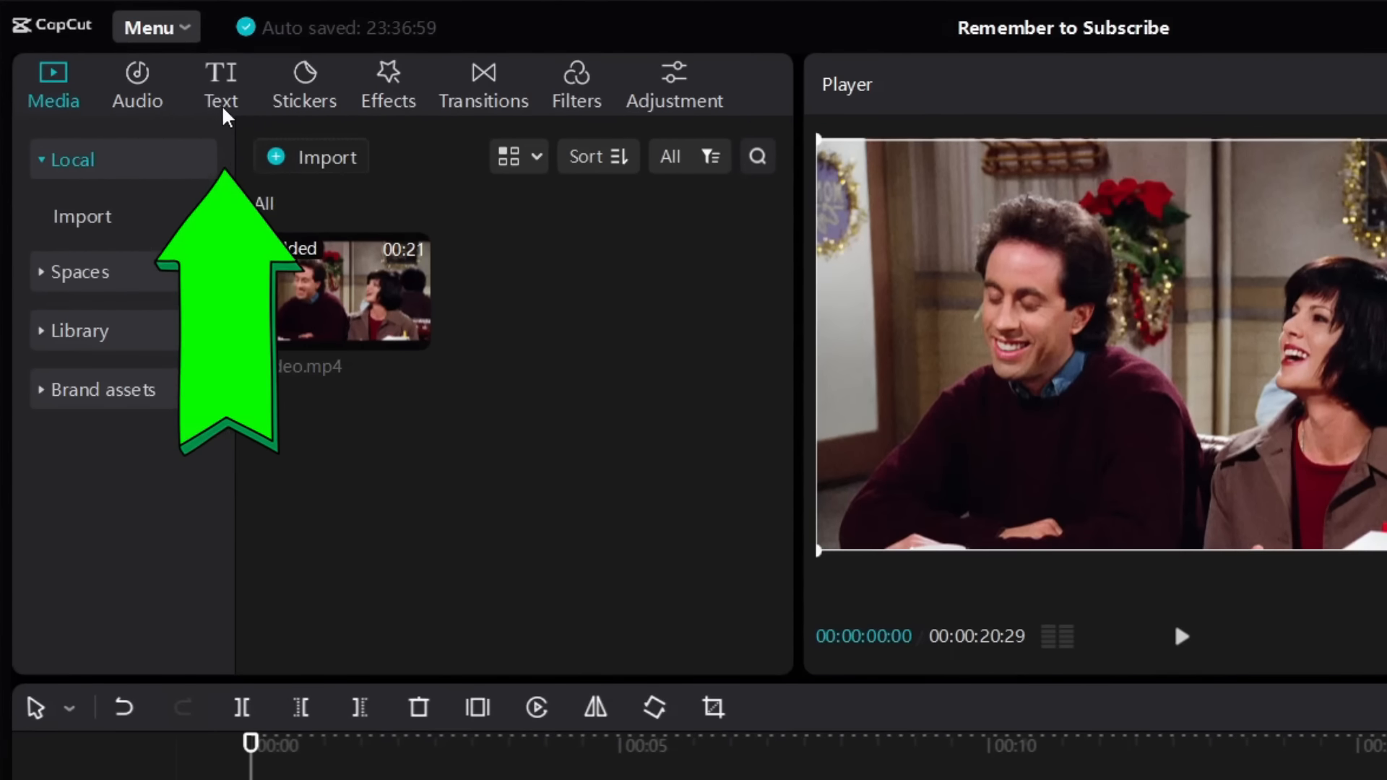
Import the subtitles.srt file from the Desktop as local captions
click(154, 78)
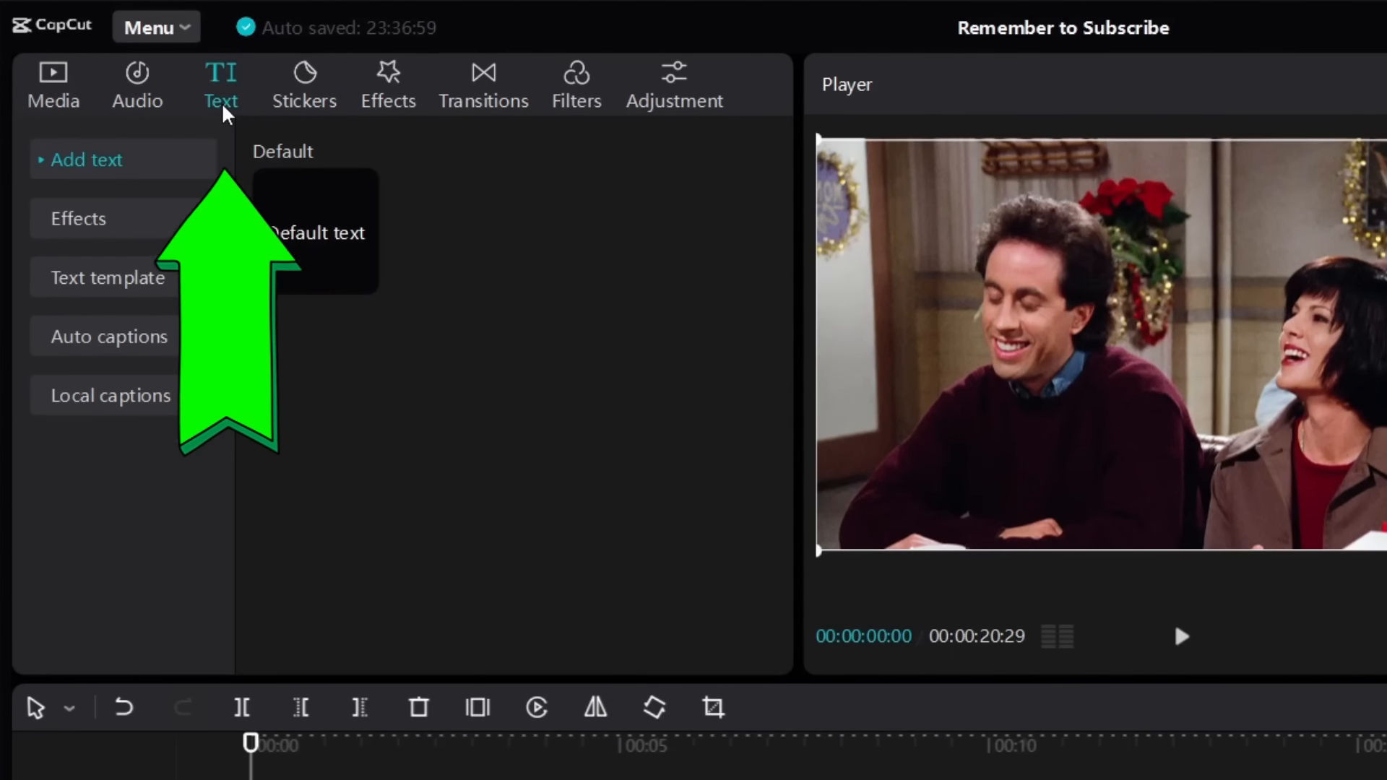
click(118, 401)
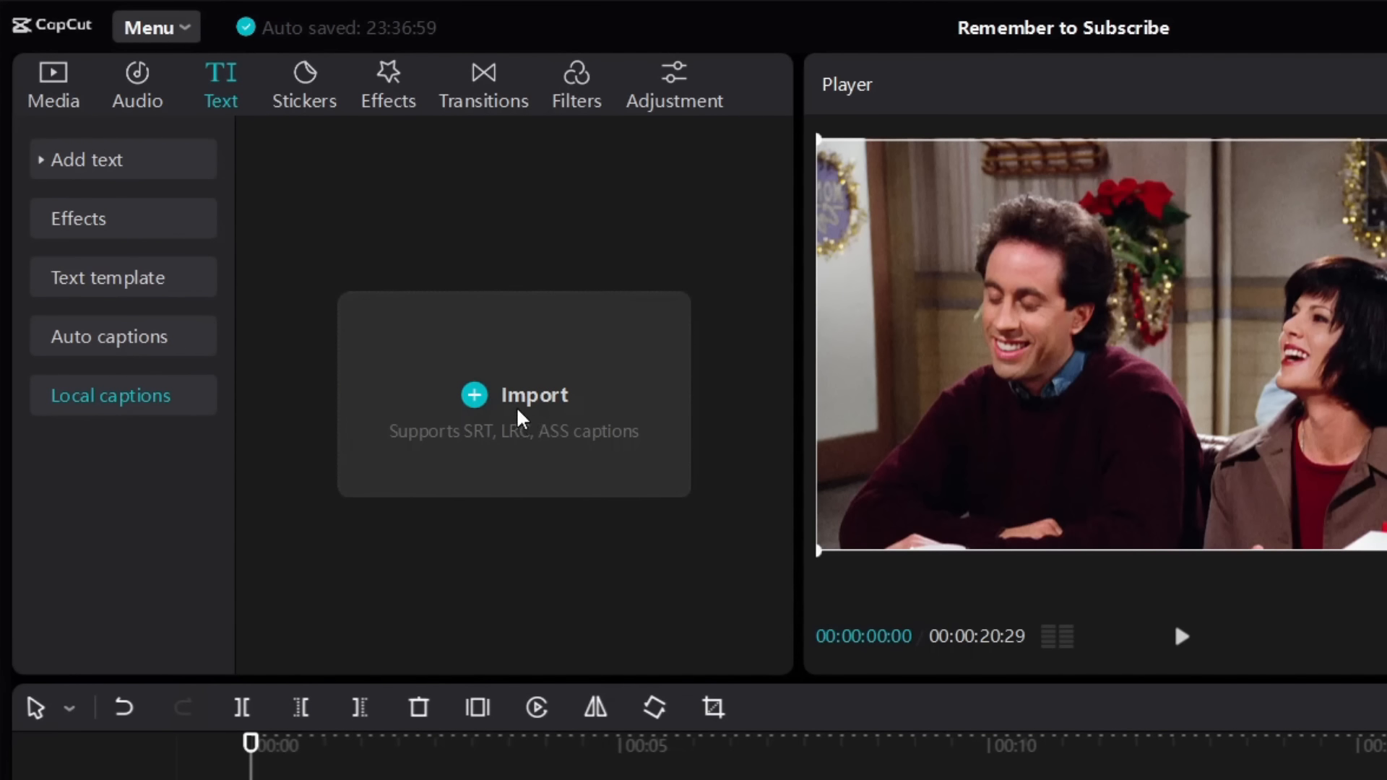
click(479, 410)
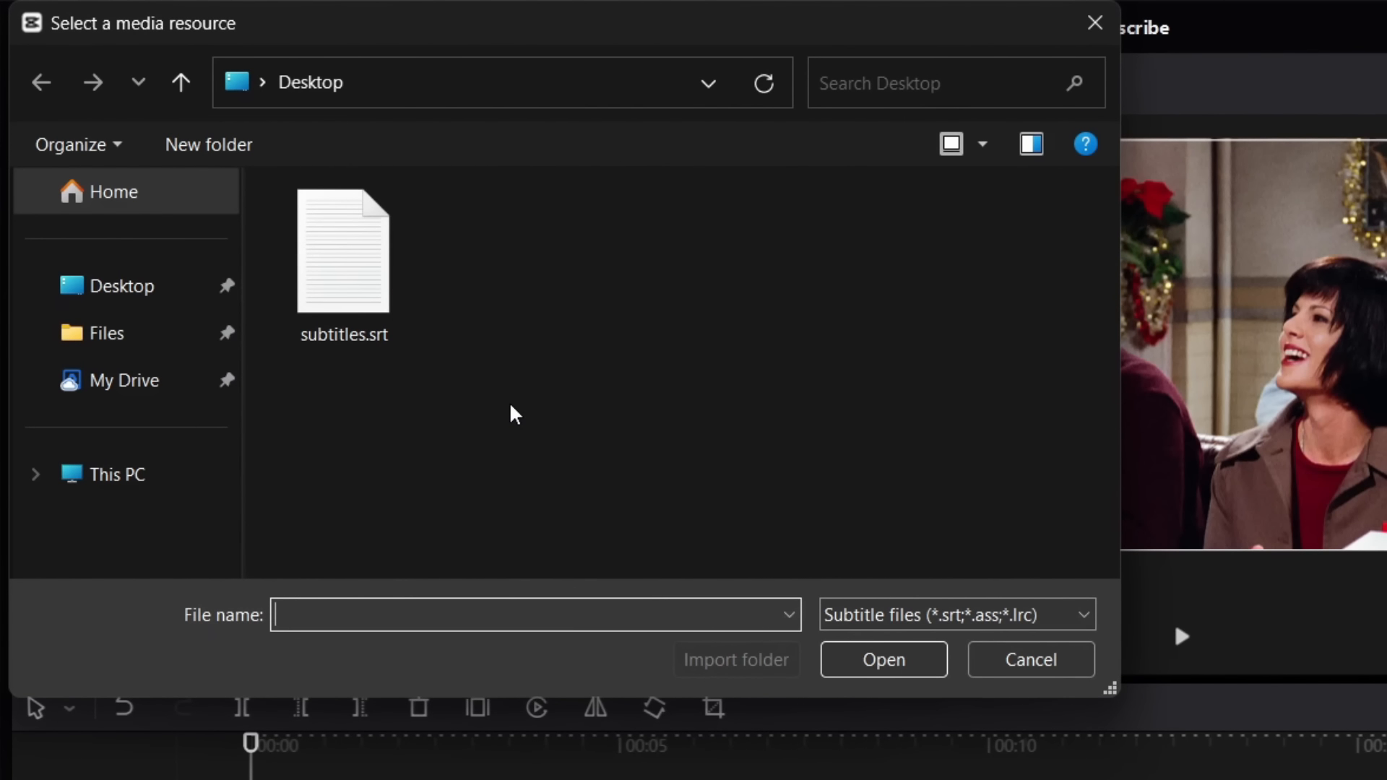
click(361, 329)
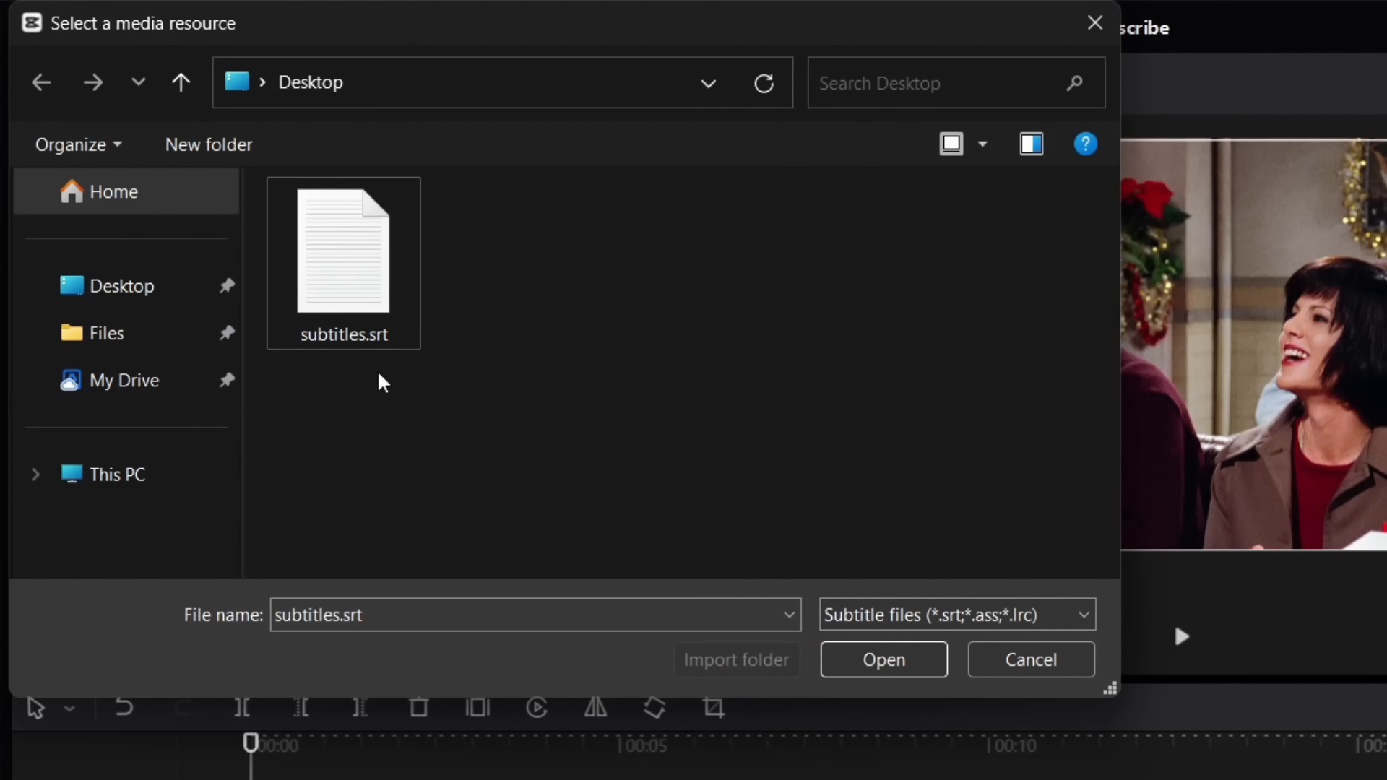
double_click(362, 313)
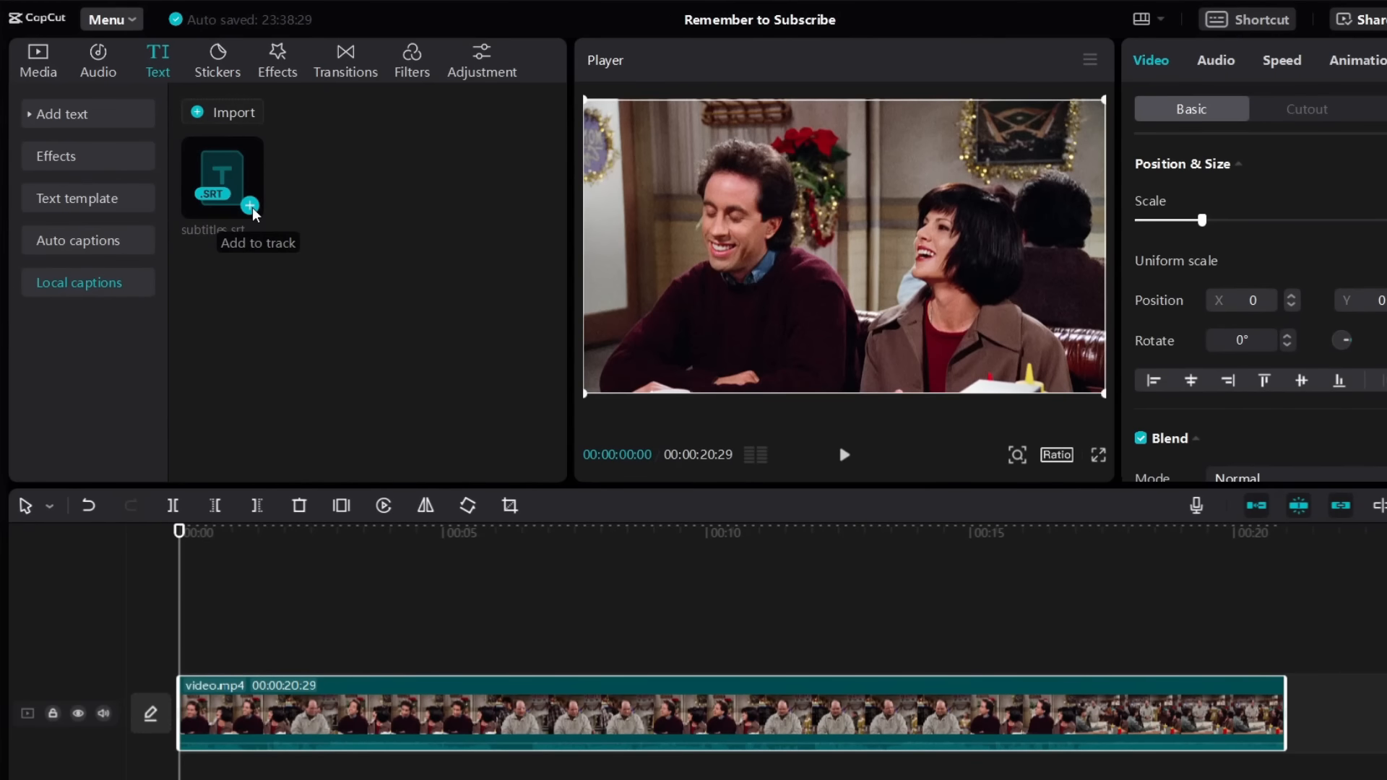
click(326, 268)
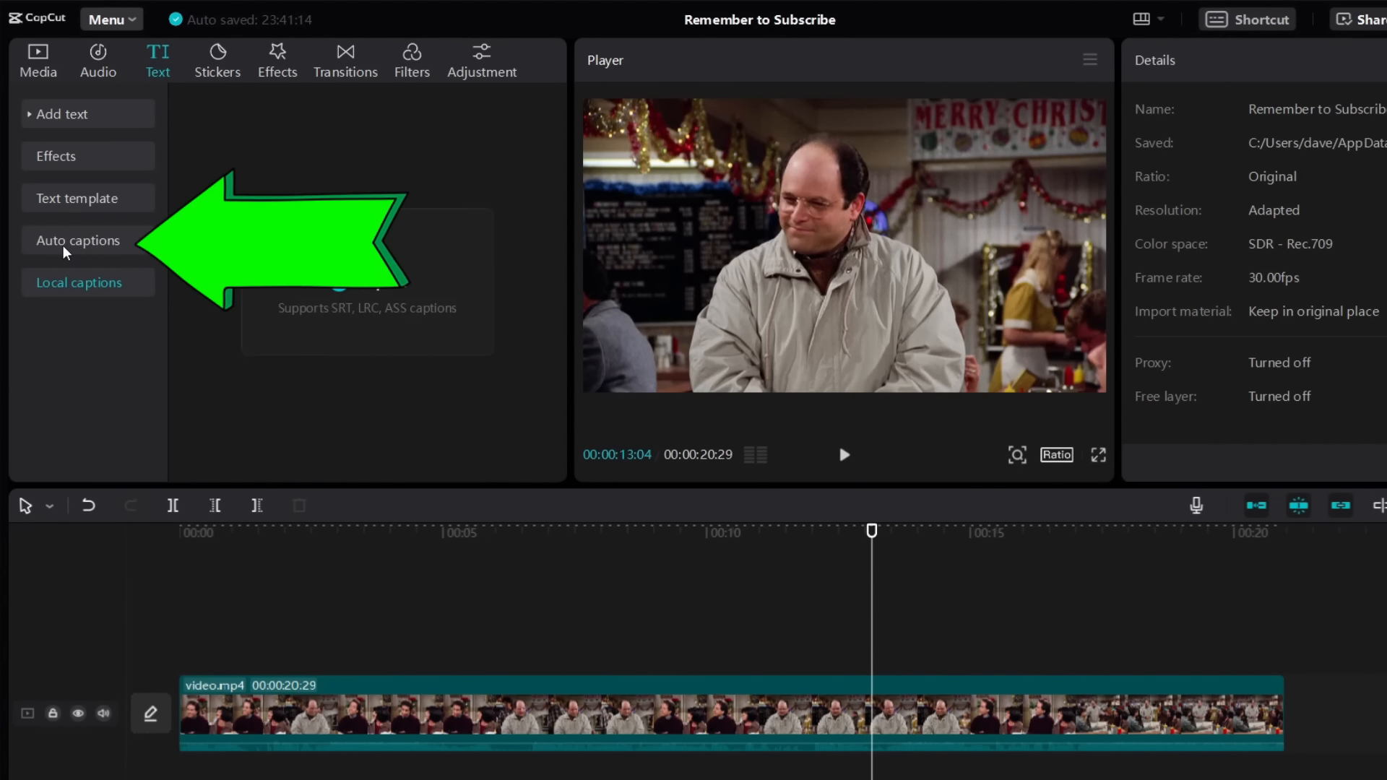
Generate English auto captions for the video and set the font of all captions to NetflixSans-Medium.otf
click(54, 250)
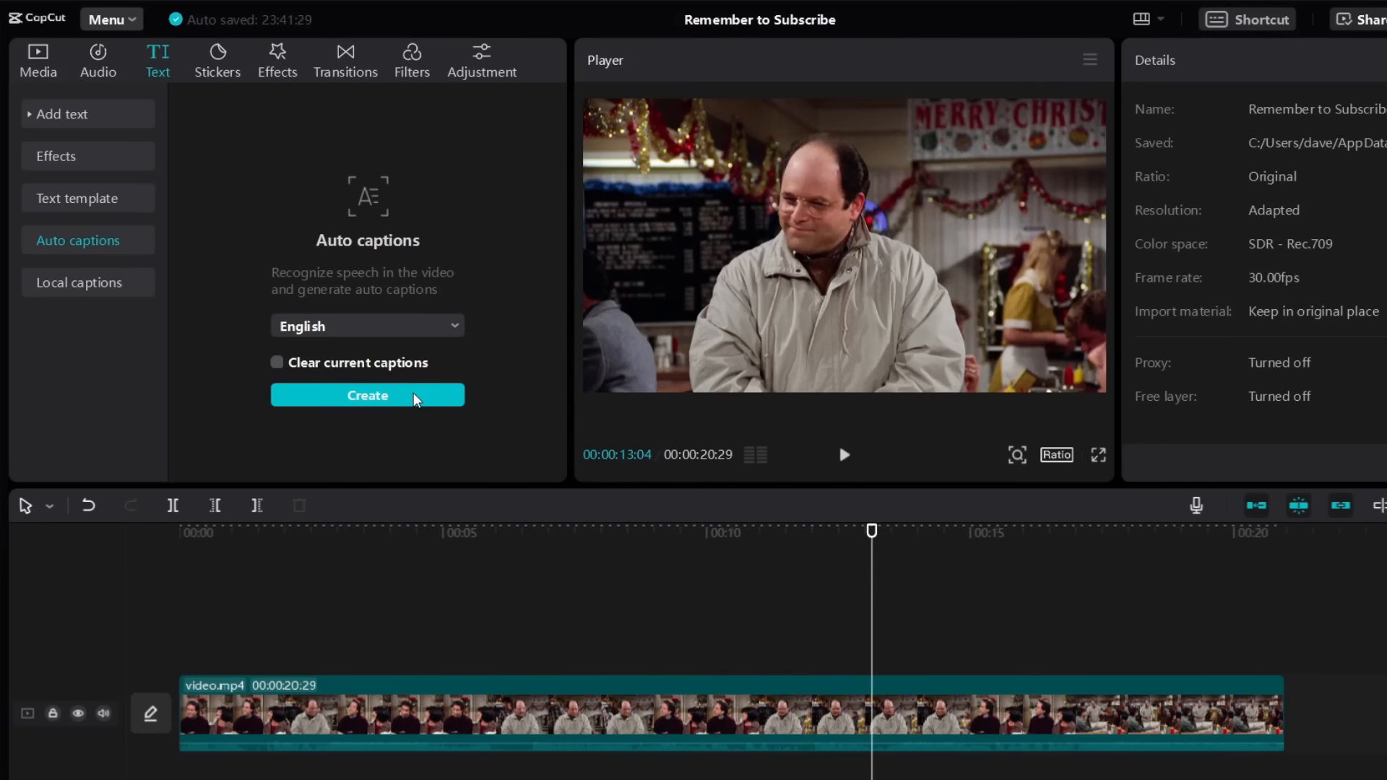
click(372, 399)
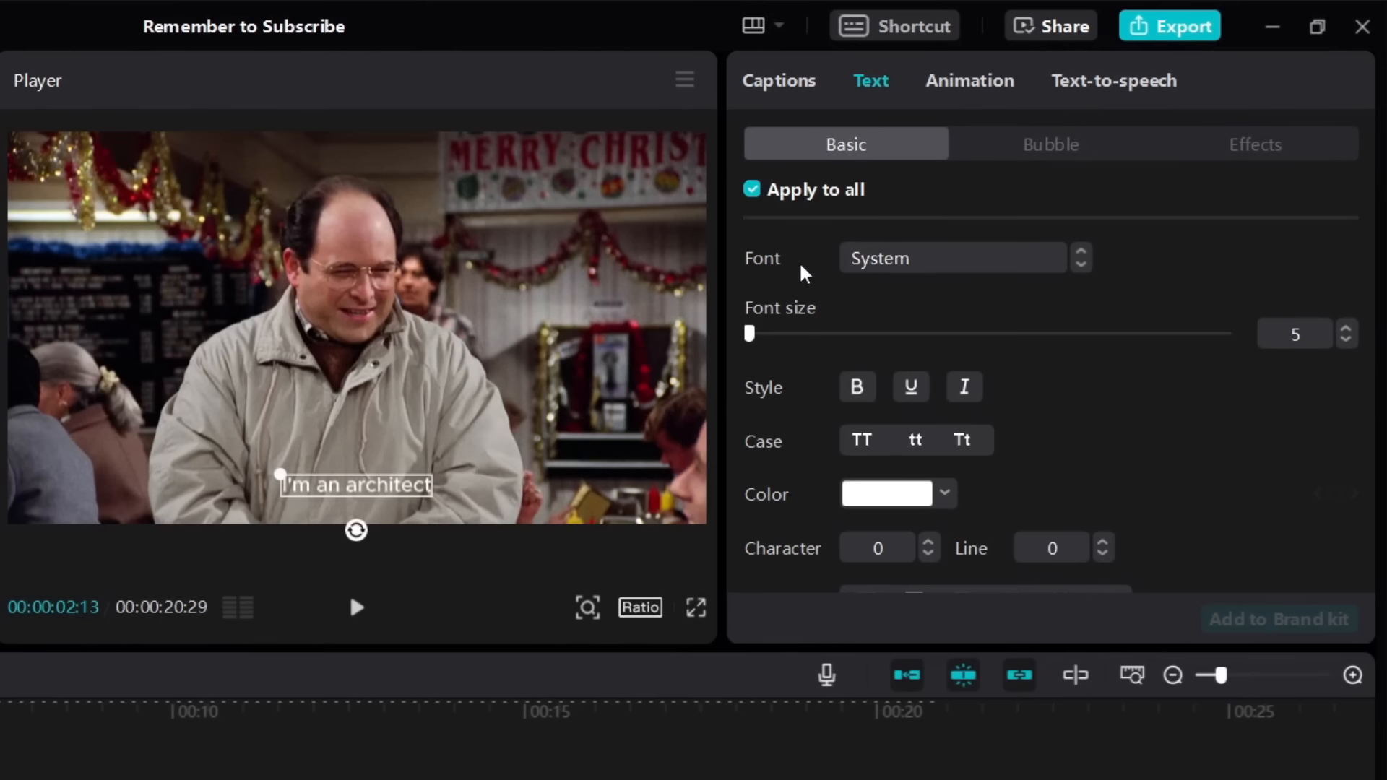
click(880, 268)
click(970, 356)
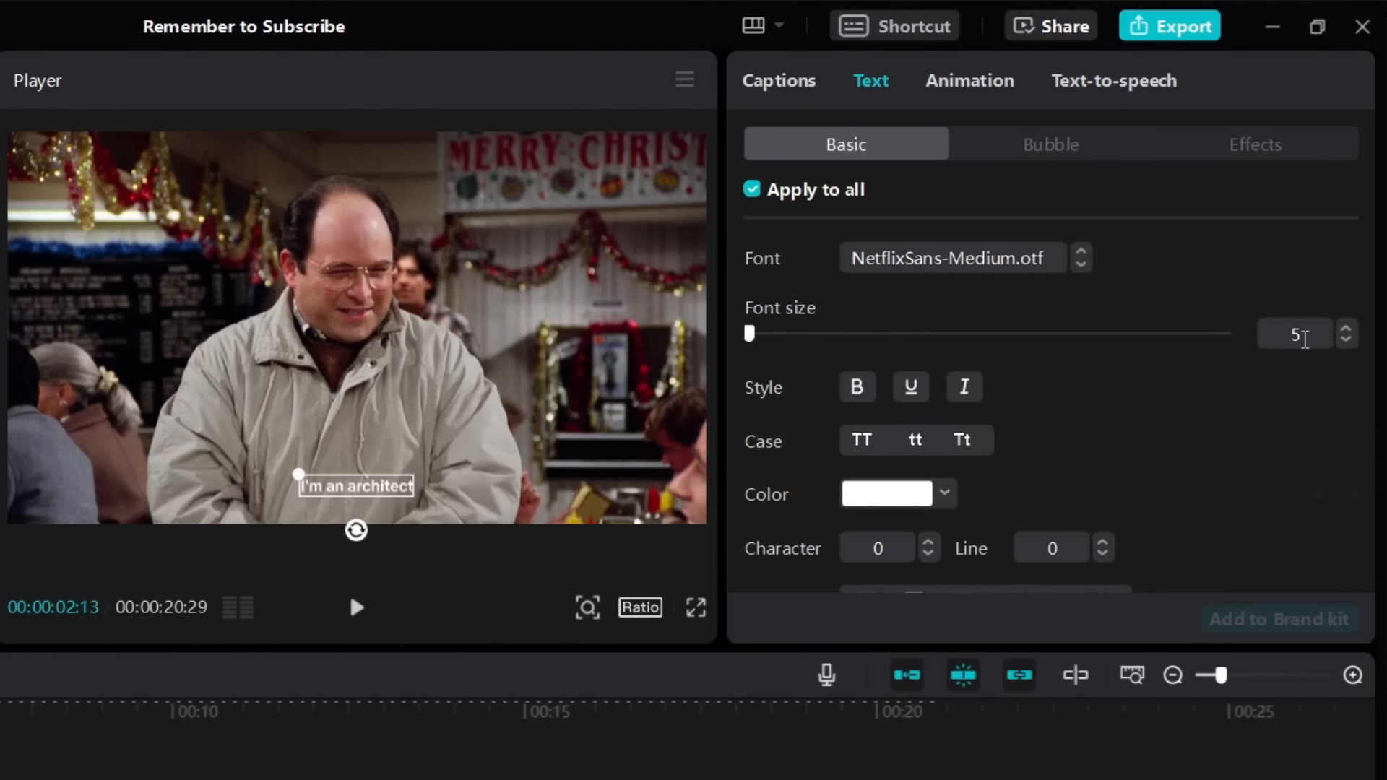
Set the captions' font size to 10 and reposition them just above the lower edge of the frame
click(1349, 330)
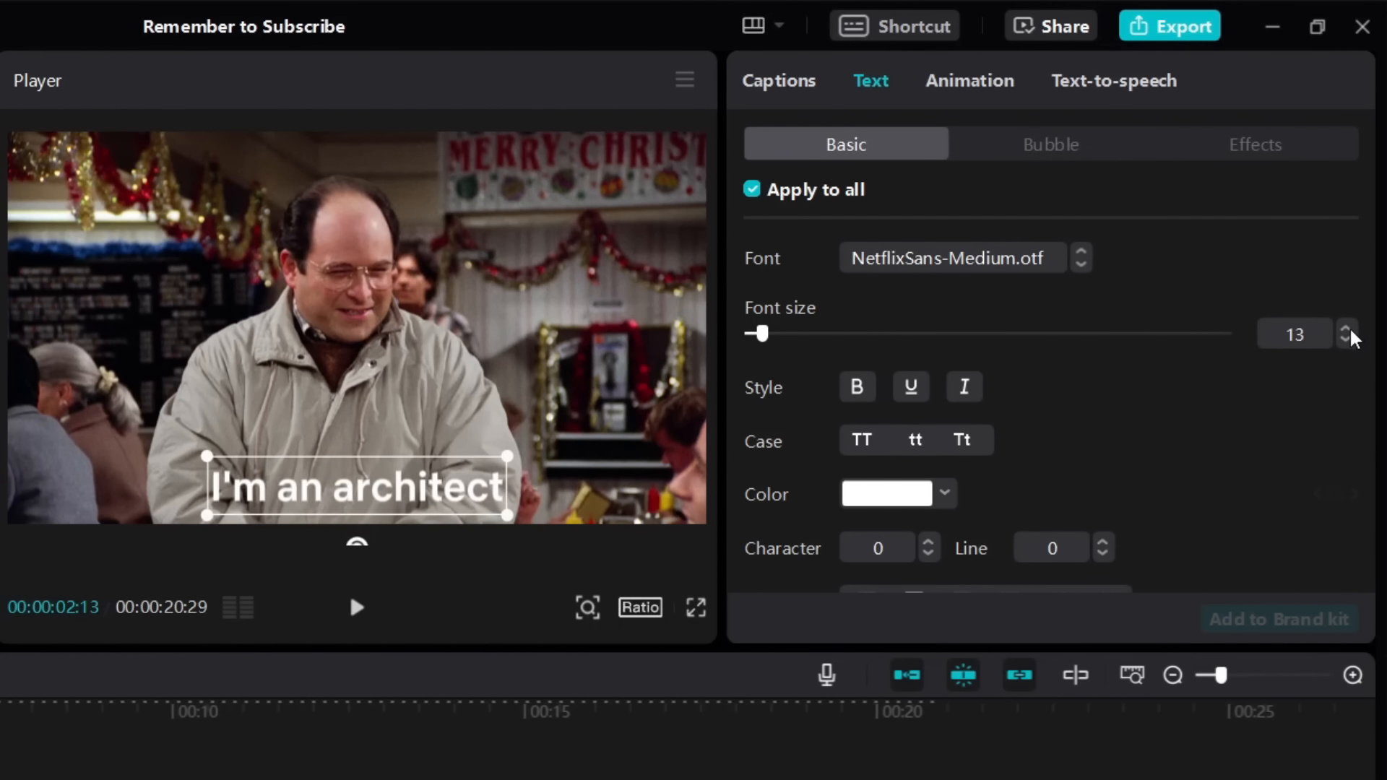
click(1345, 342)
mouse_move(762, 338)
mouse_down()
mouse_move(838, 354)
mouse_move(764, 354)
mouse_up()
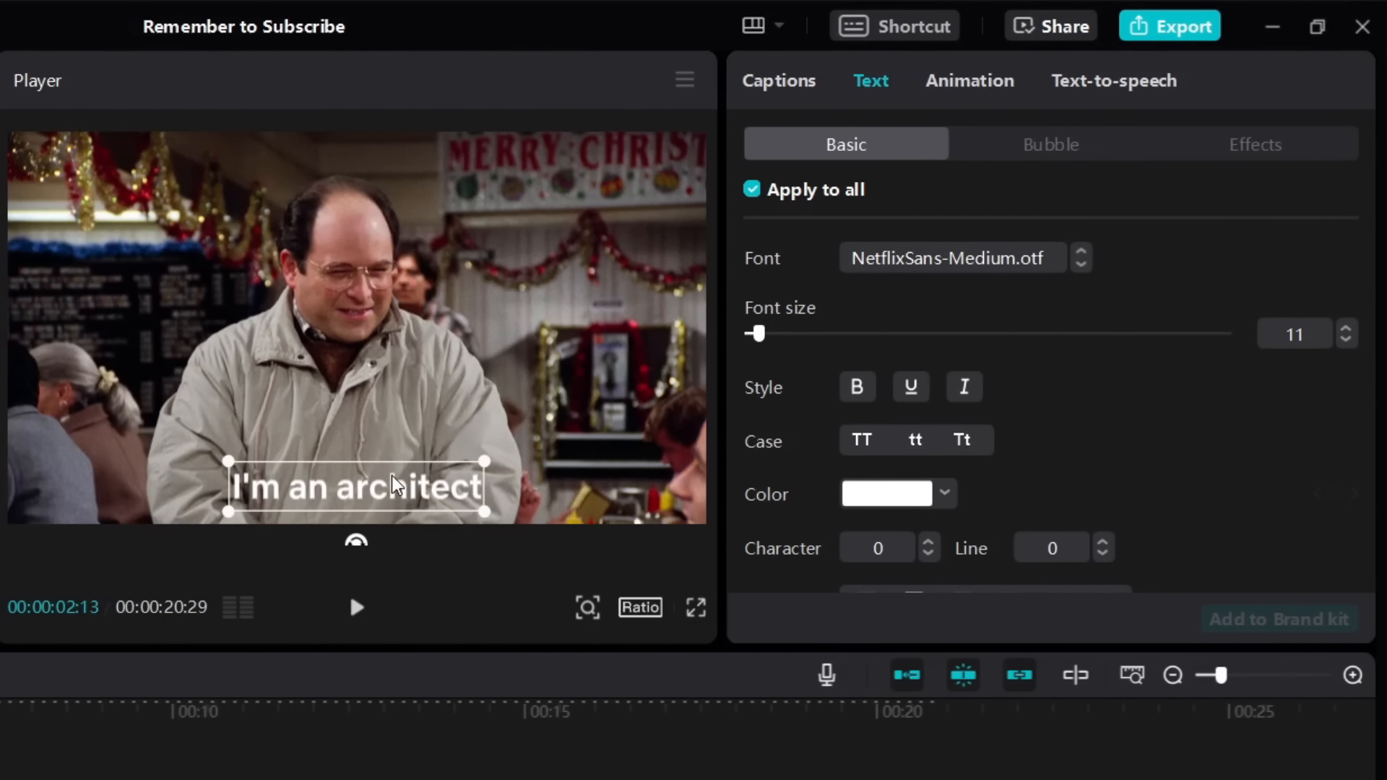
drag(394, 484, 373, 399)
drag(394, 385, 374, 485)
click(1346, 341)
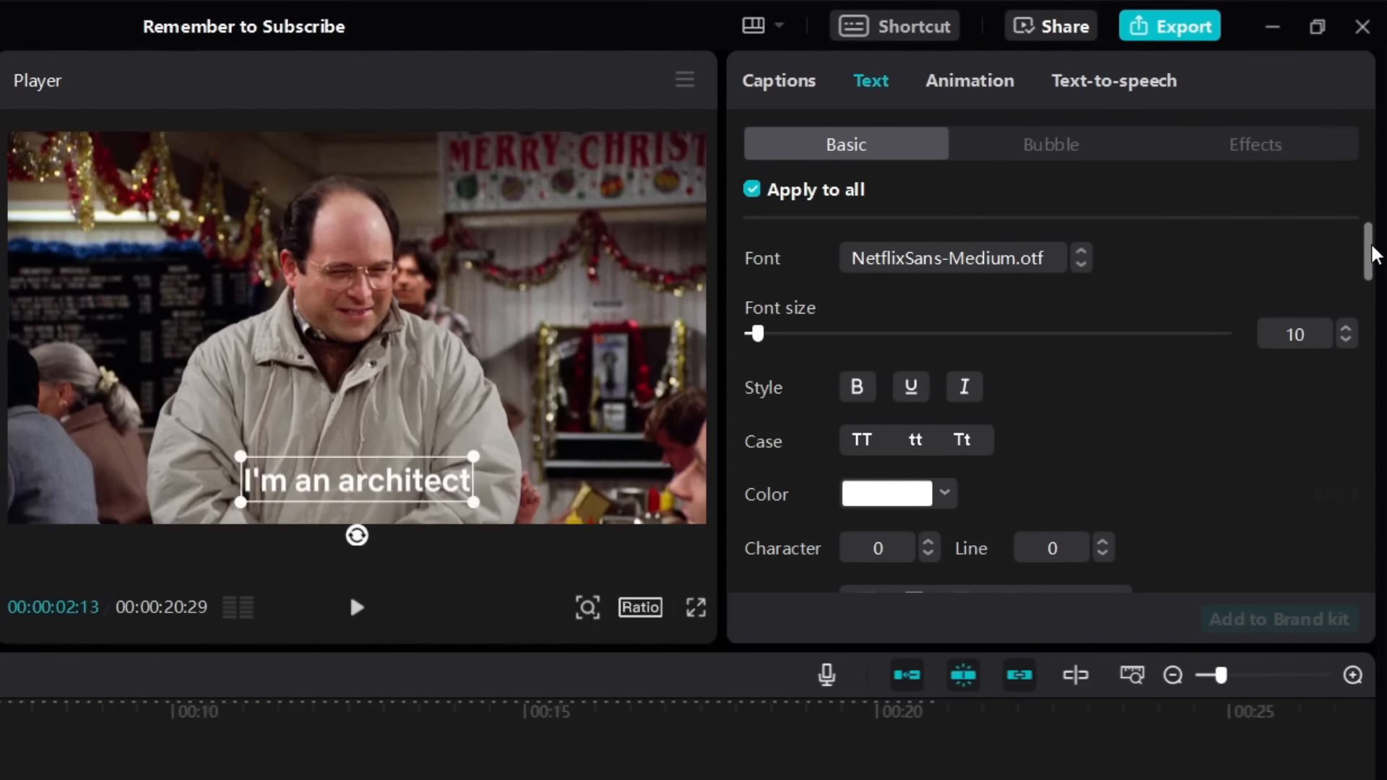
scroll(1373, 254, down, 1)
click(898, 427)
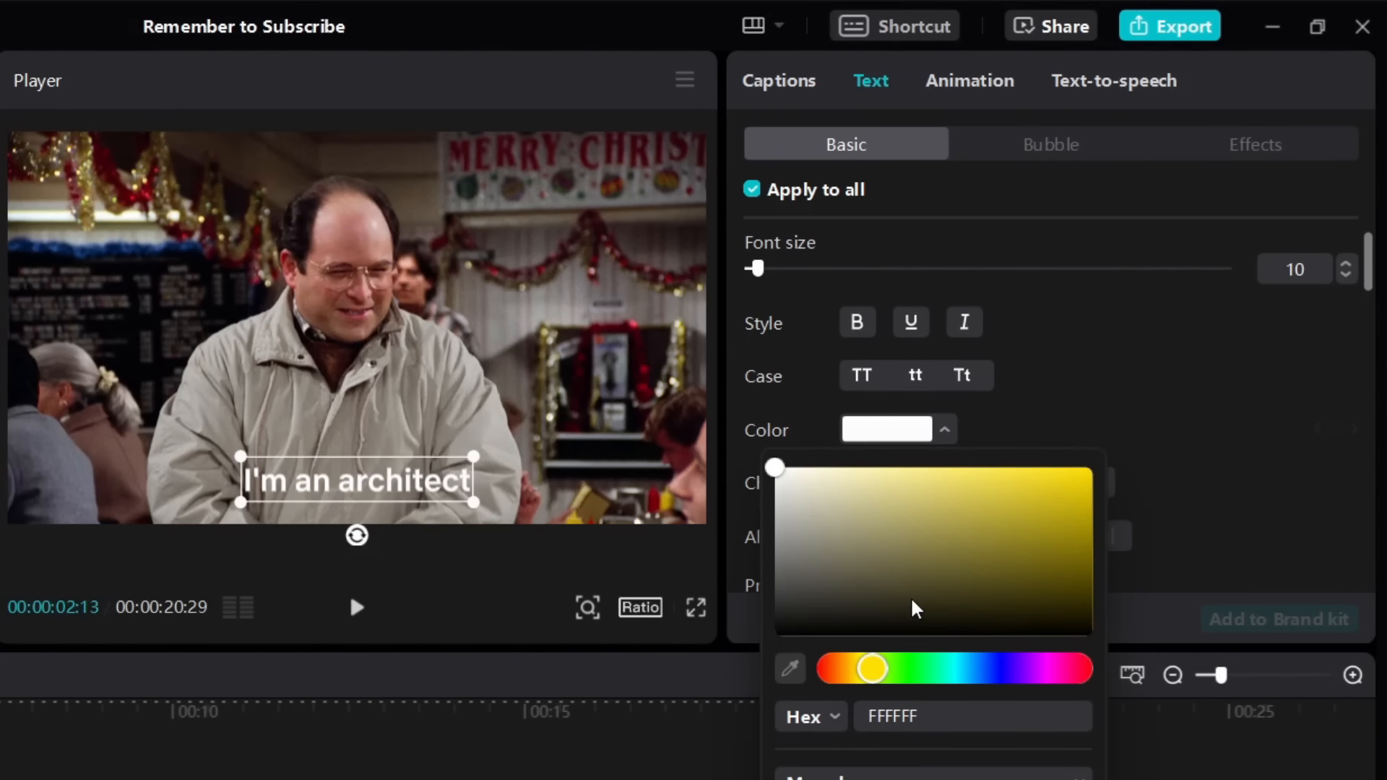
click(1130, 472)
Try yellow-text, white-box and yellow-box preset styles on all captions, and settle on the white text with black outline preset
scroll(1372, 287, down, 5)
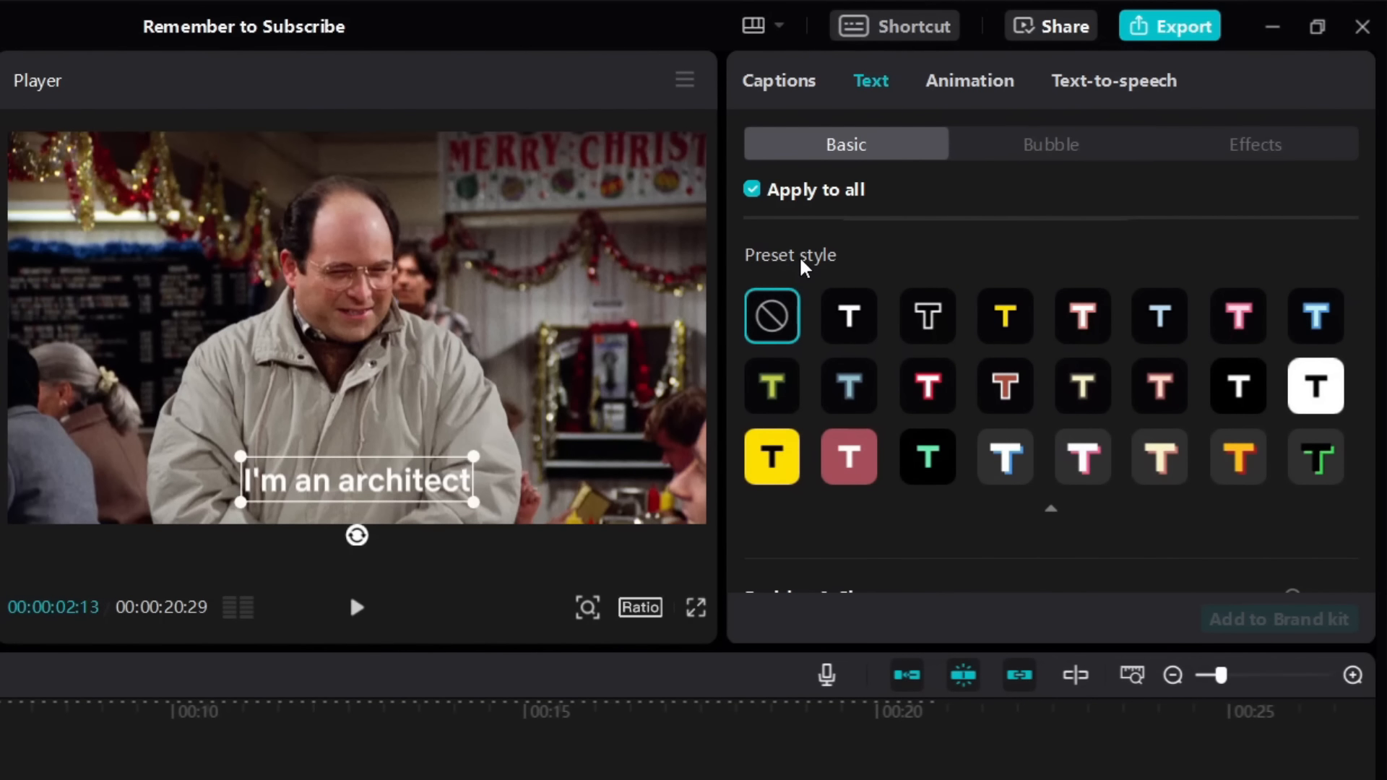
click(853, 327)
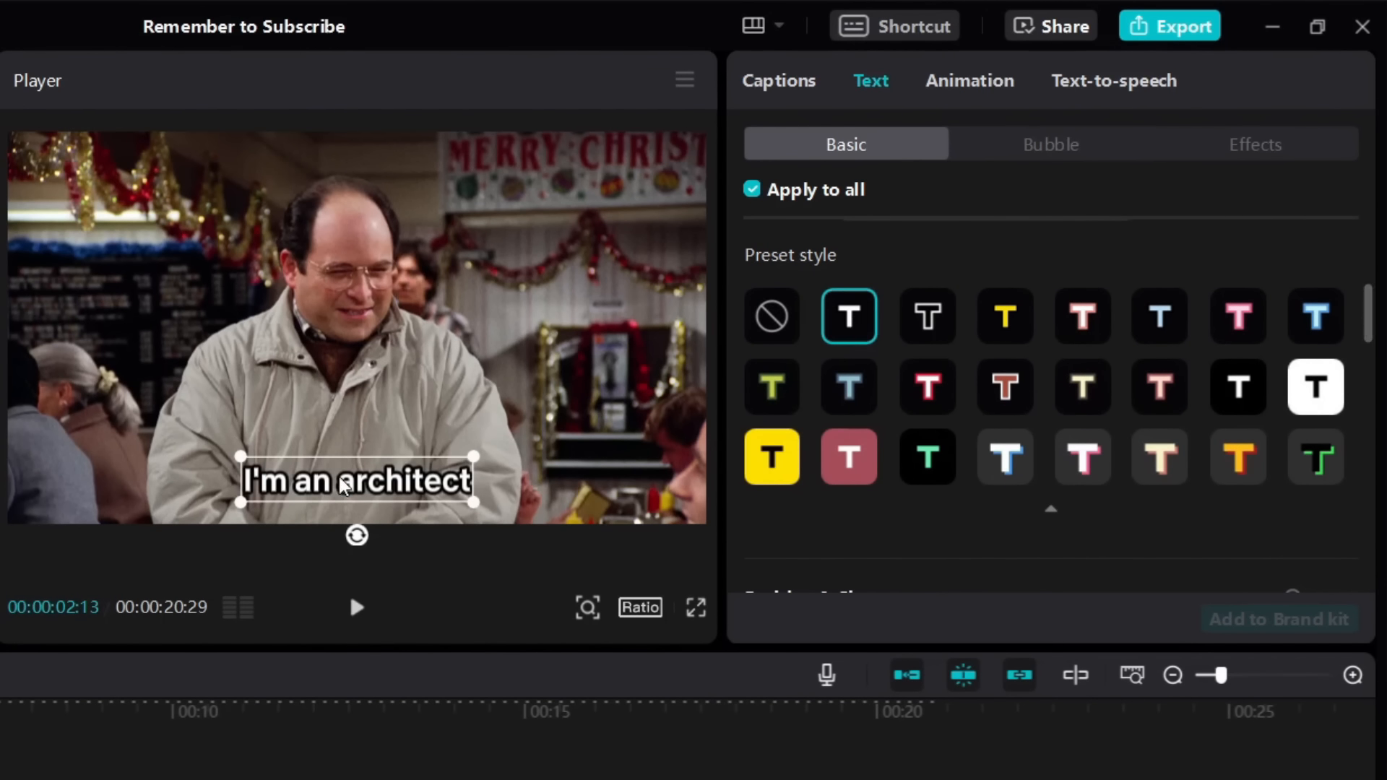
click(1018, 327)
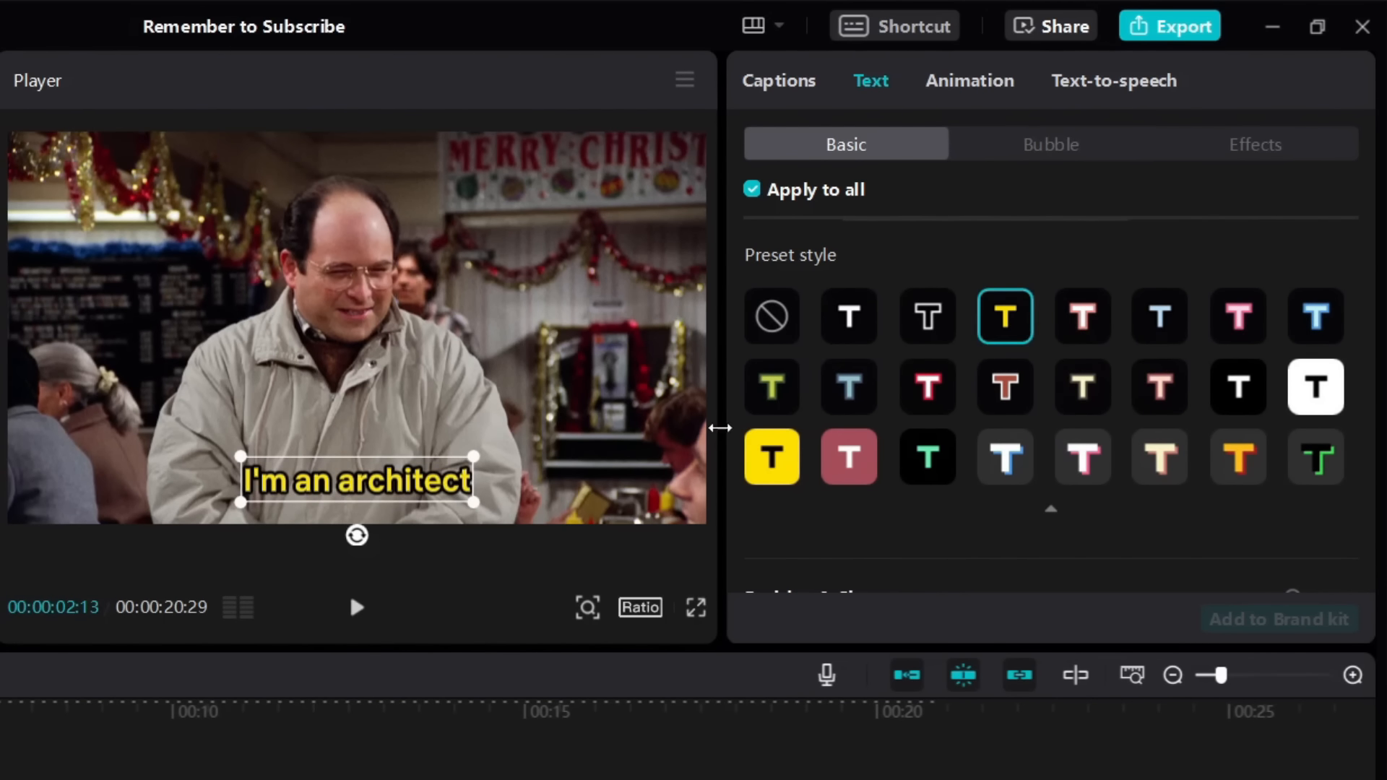
click(1312, 406)
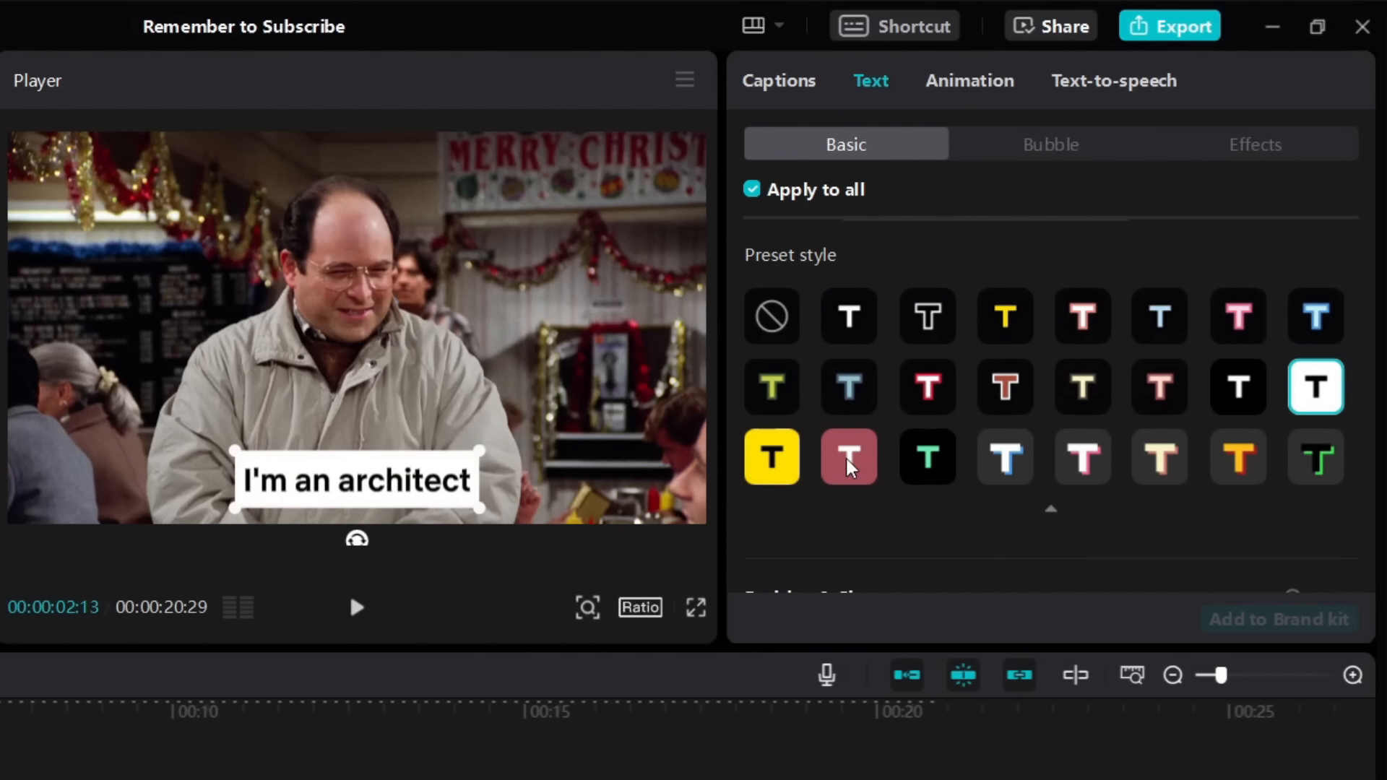
click(775, 464)
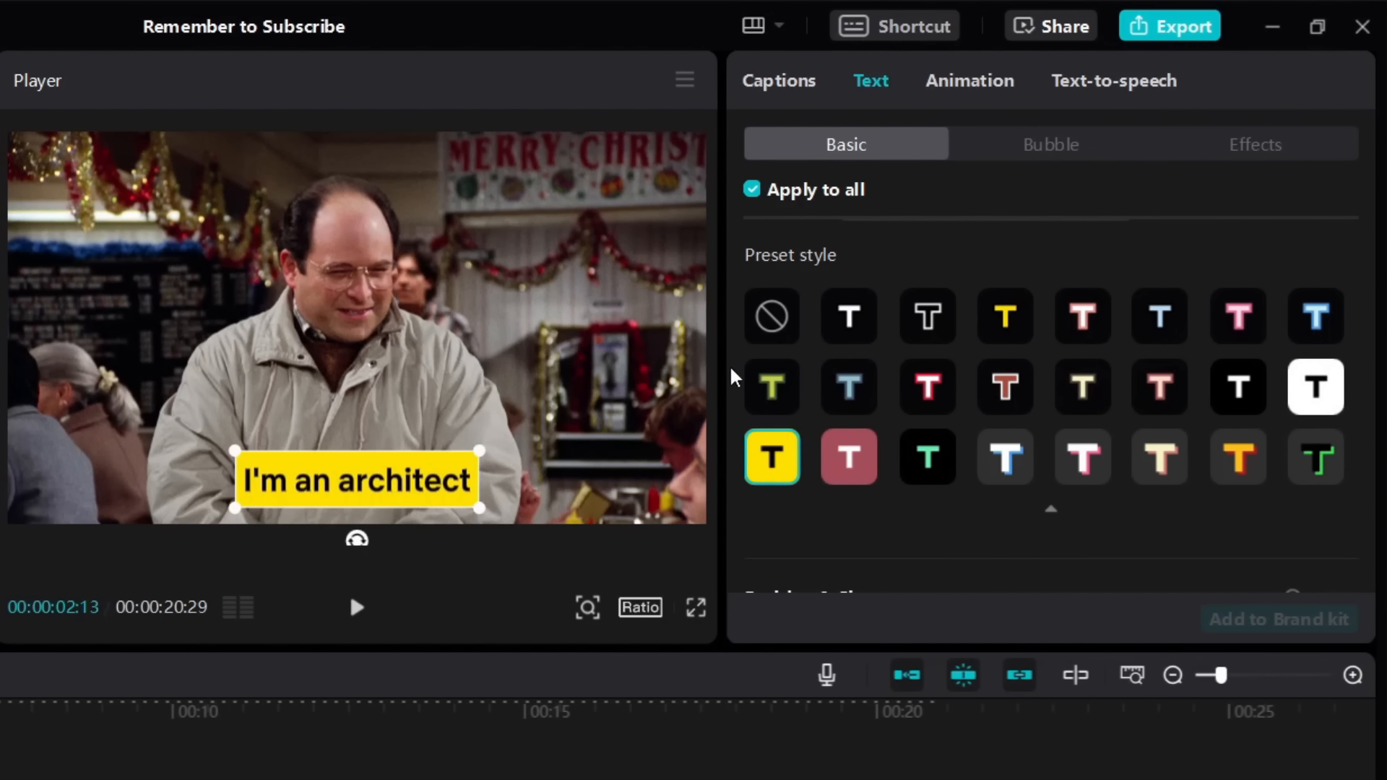
click(864, 330)
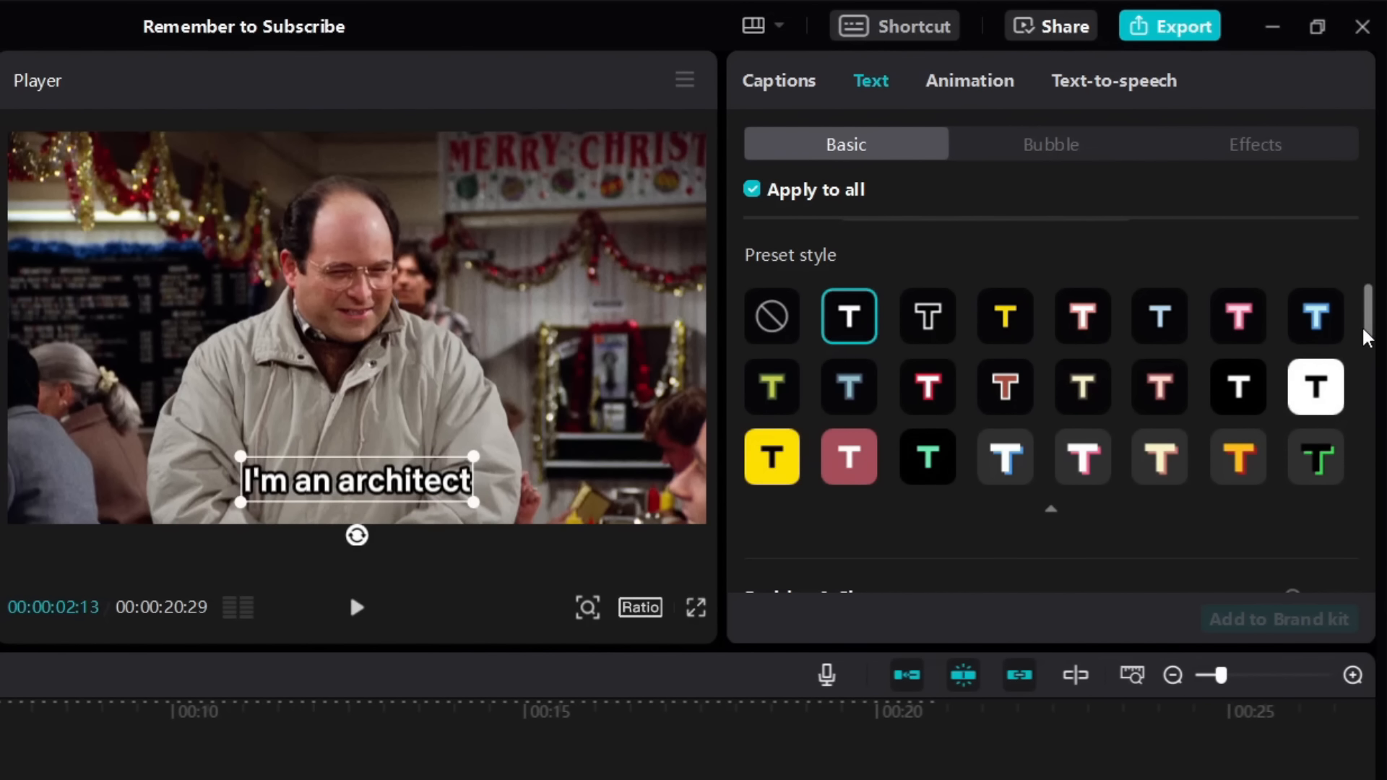
Play back the video to review the restyled captions, and stop the playback
drag(1368, 336, 1374, 282)
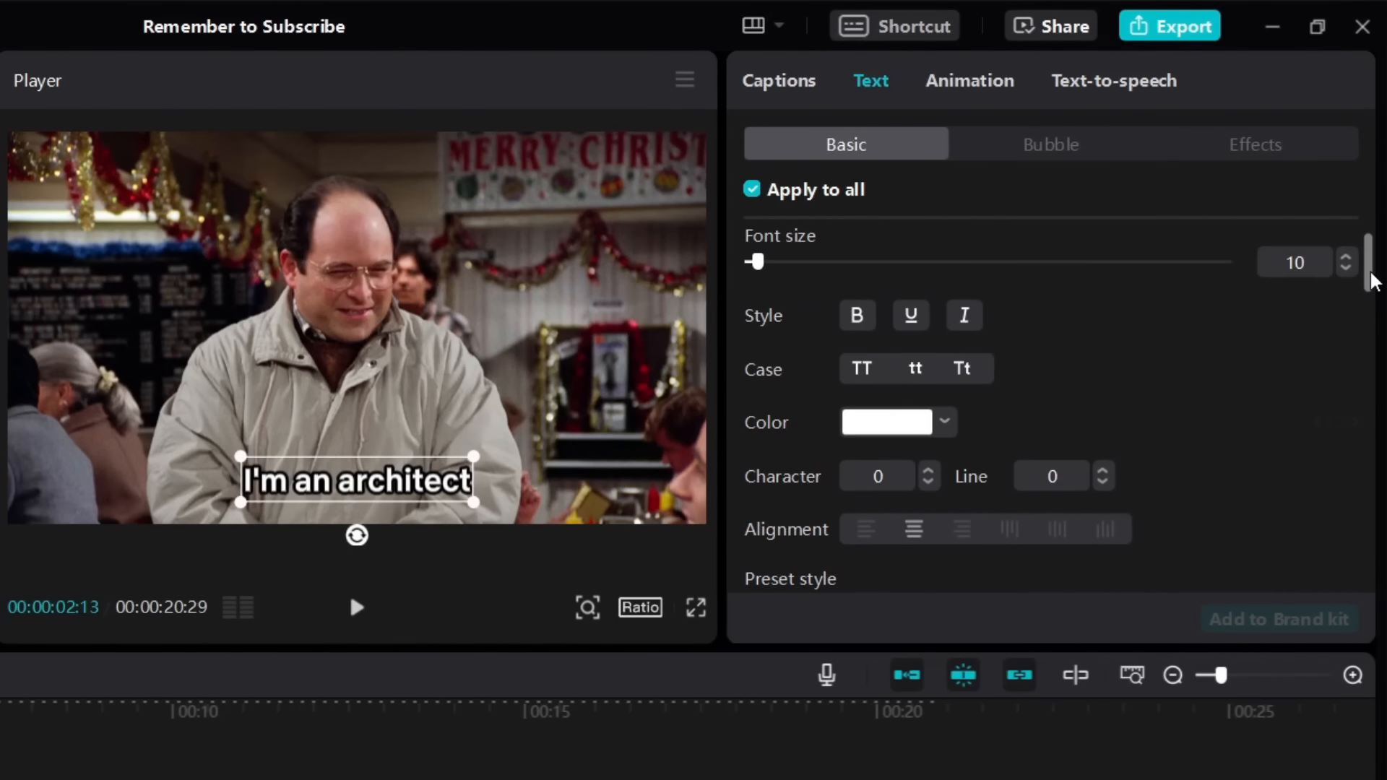
scroll(1374, 293, up, 1)
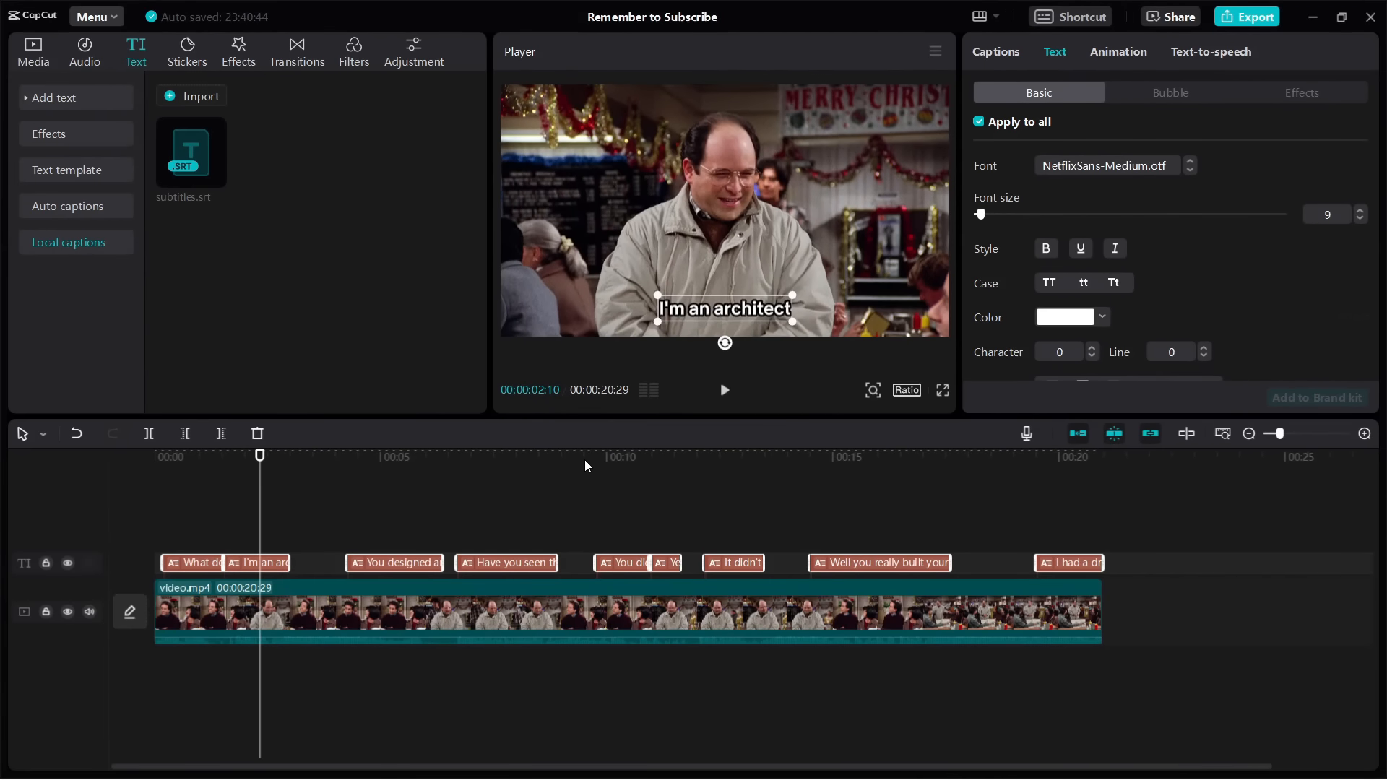
click(584, 466)
click(724, 390)
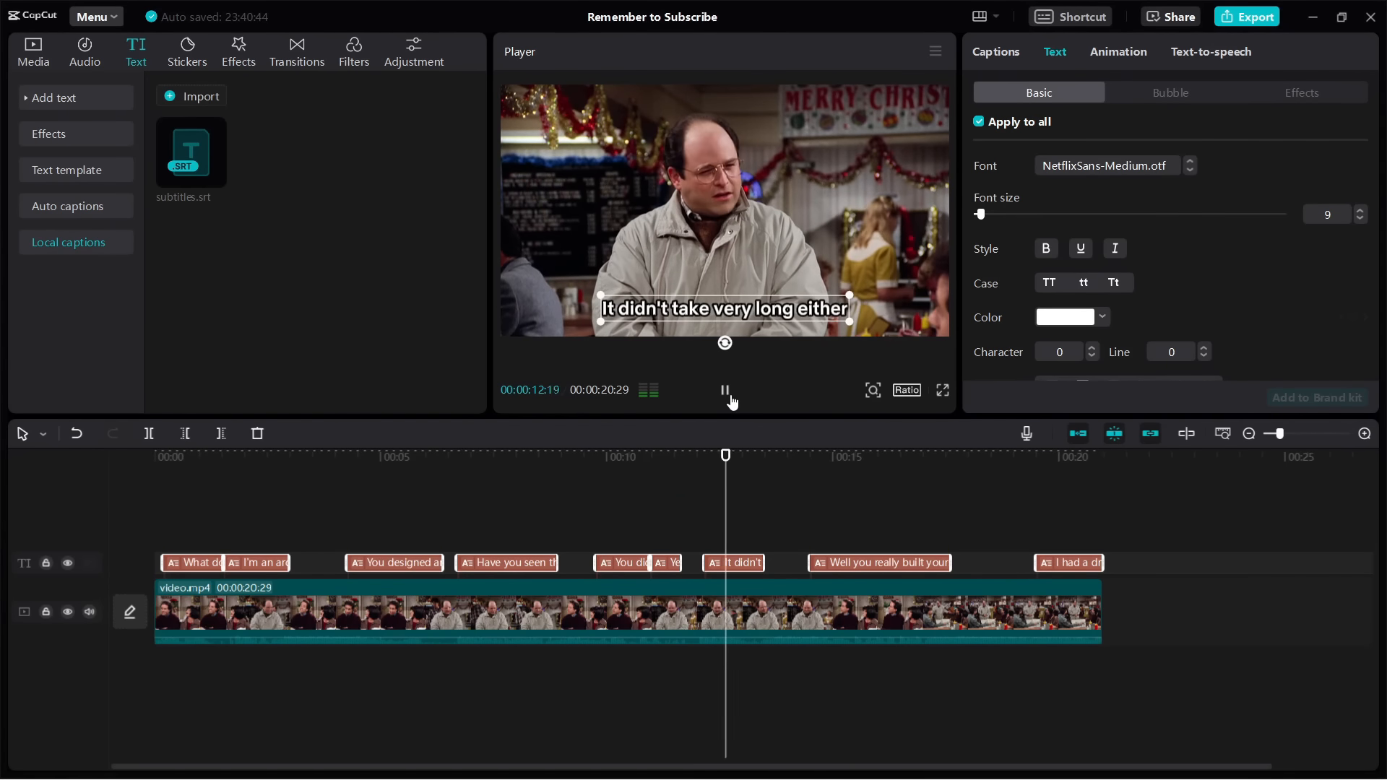
click(726, 392)
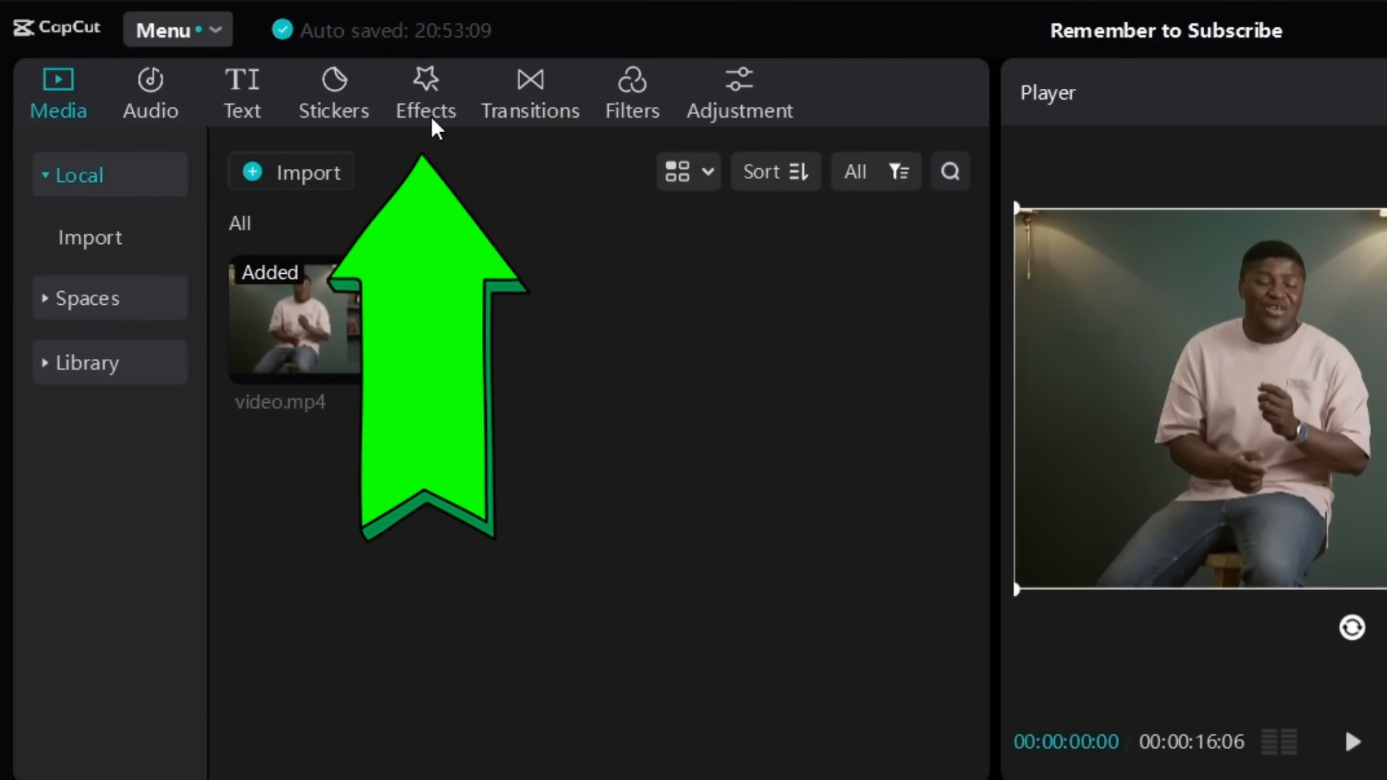
Add the Face Mosaic body effect above video.mp4, starting at the beginning of the timeline, and play the result
click(420, 117)
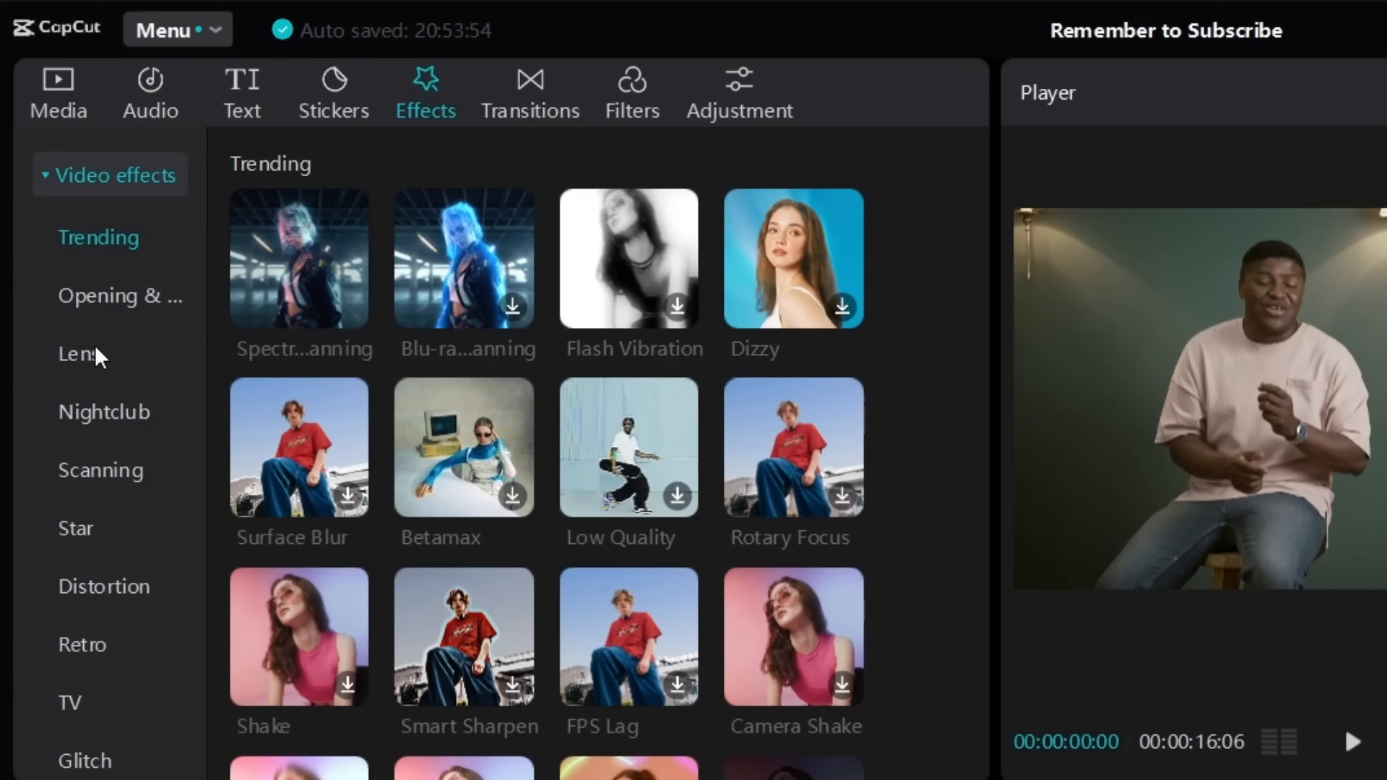
click(45, 178)
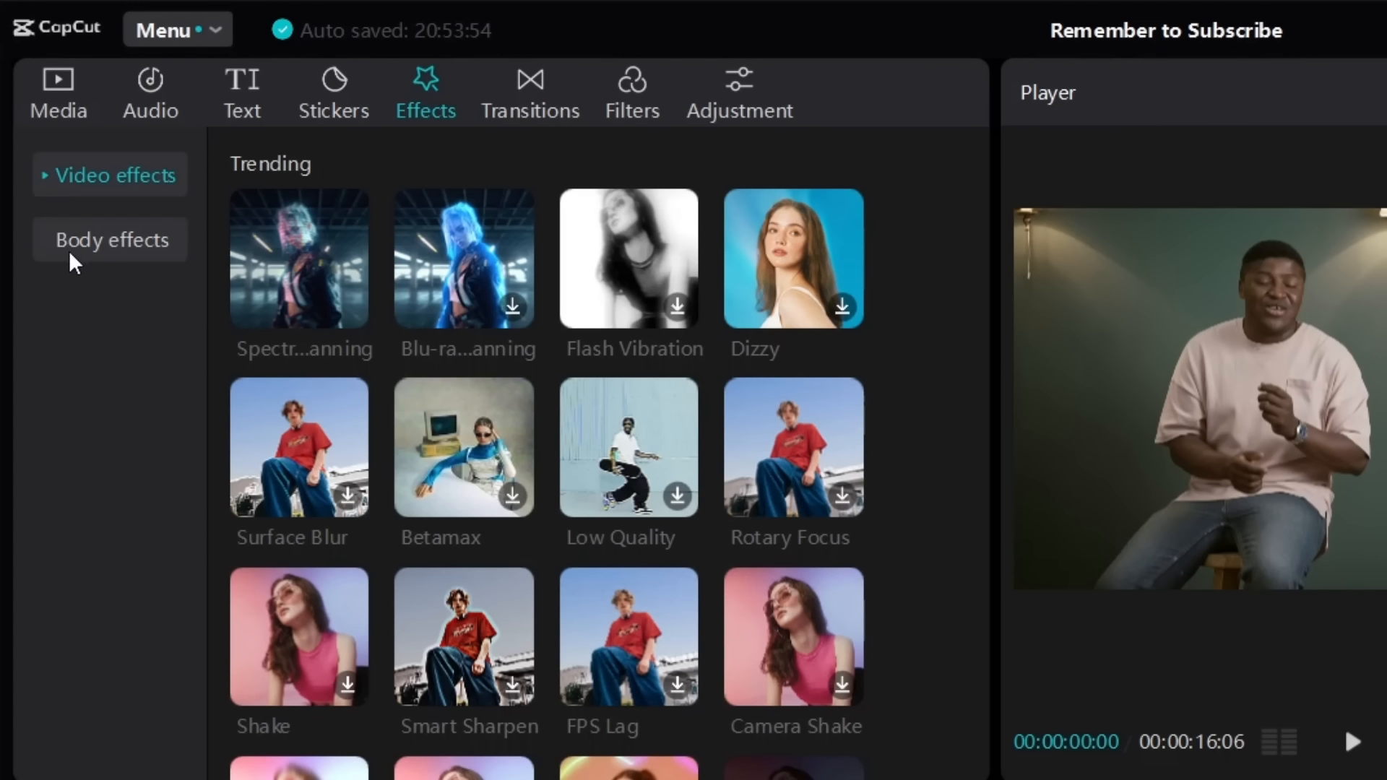
click(96, 245)
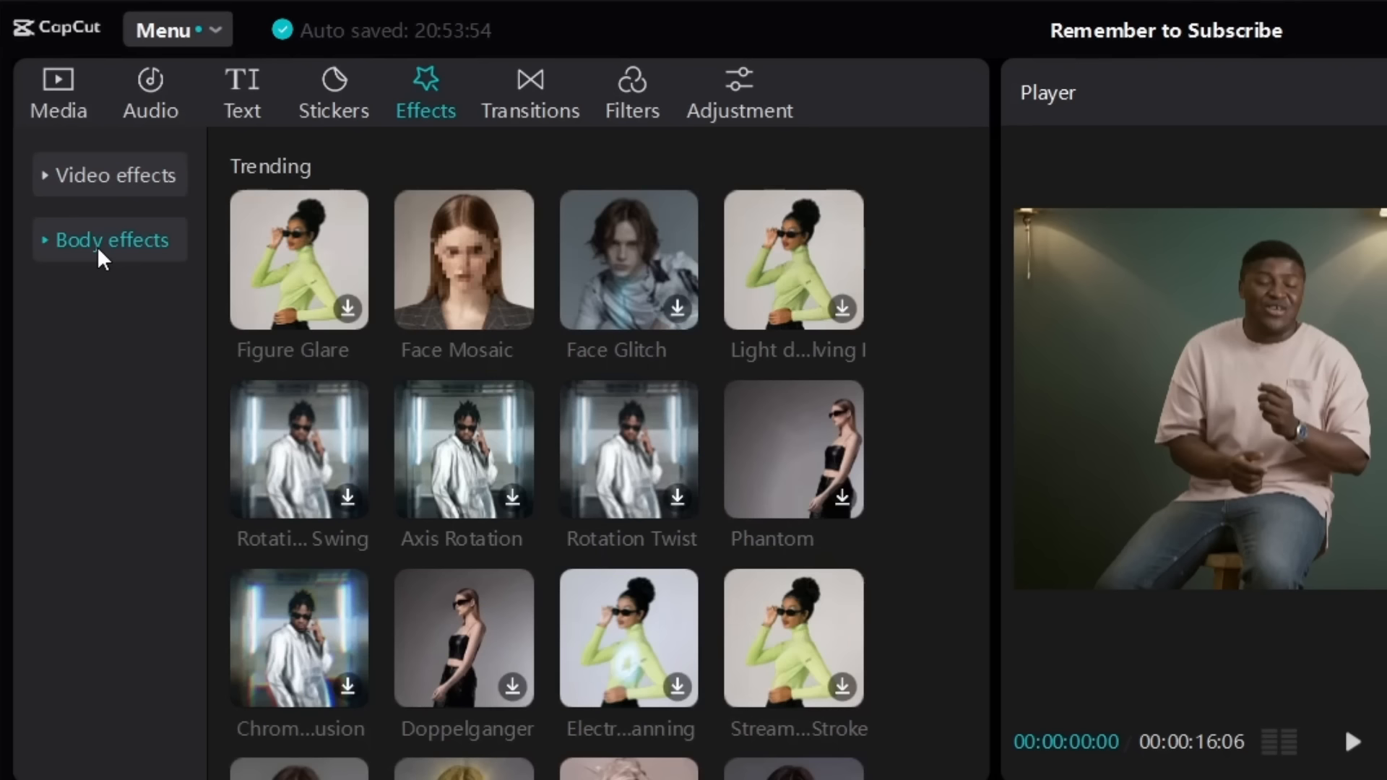
mouse_move(402, 301)
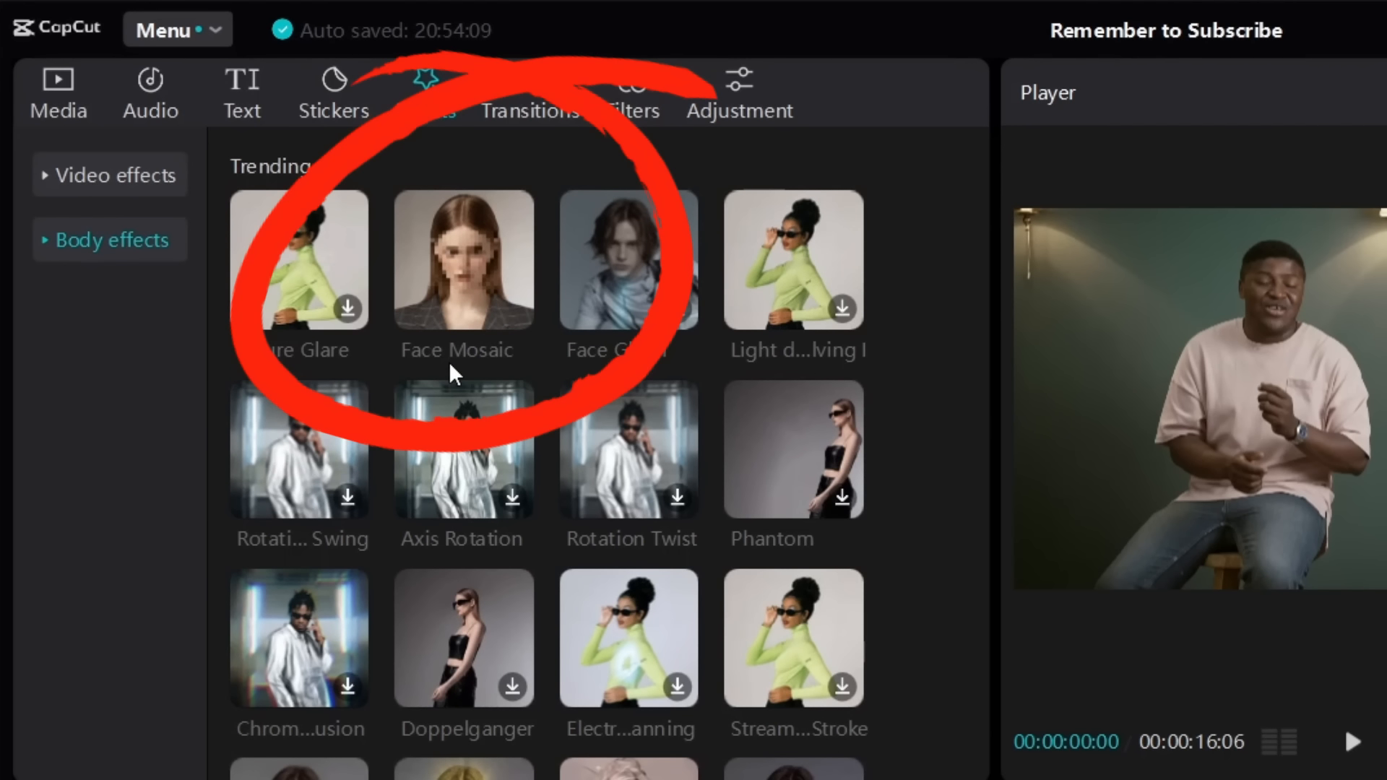
drag(458, 284, 643, 300)
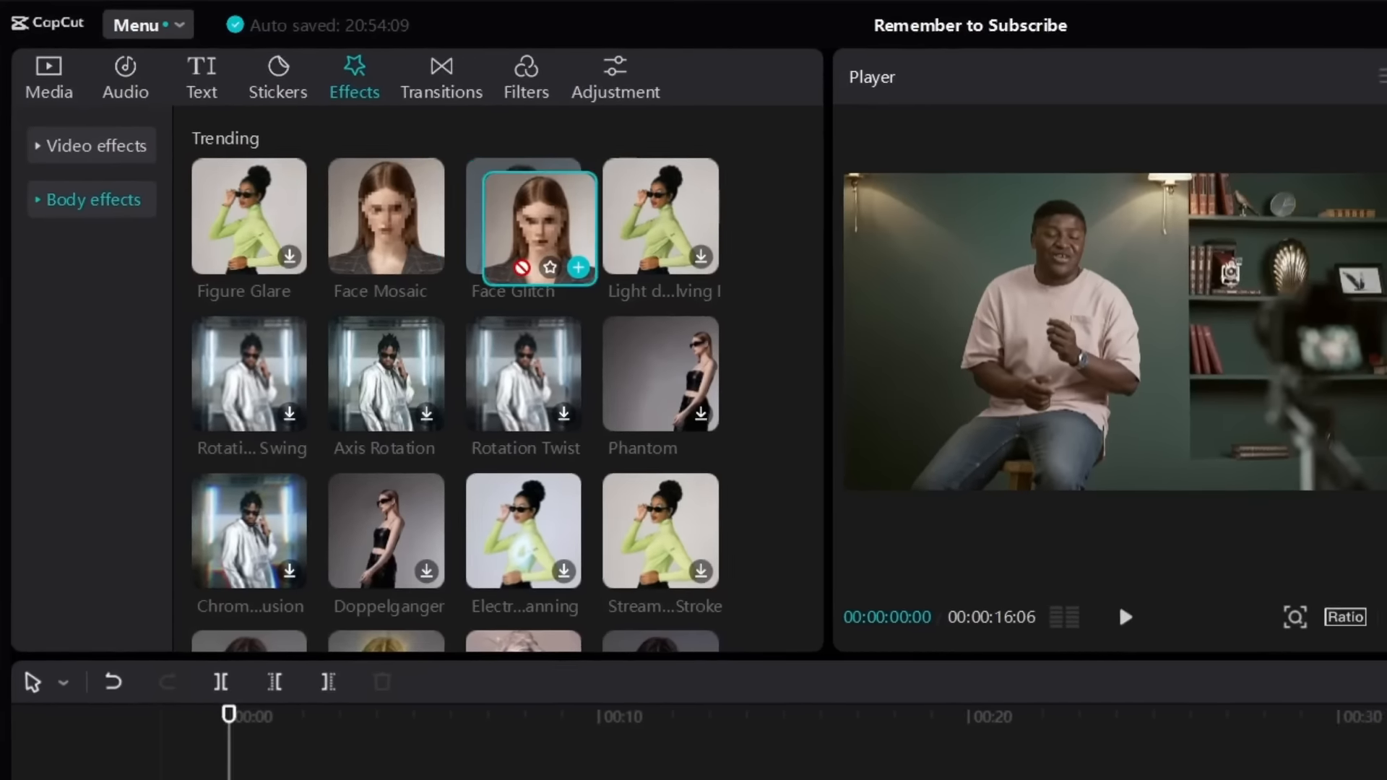
drag(498, 217, 517, 779)
drag(346, 613, 293, 623)
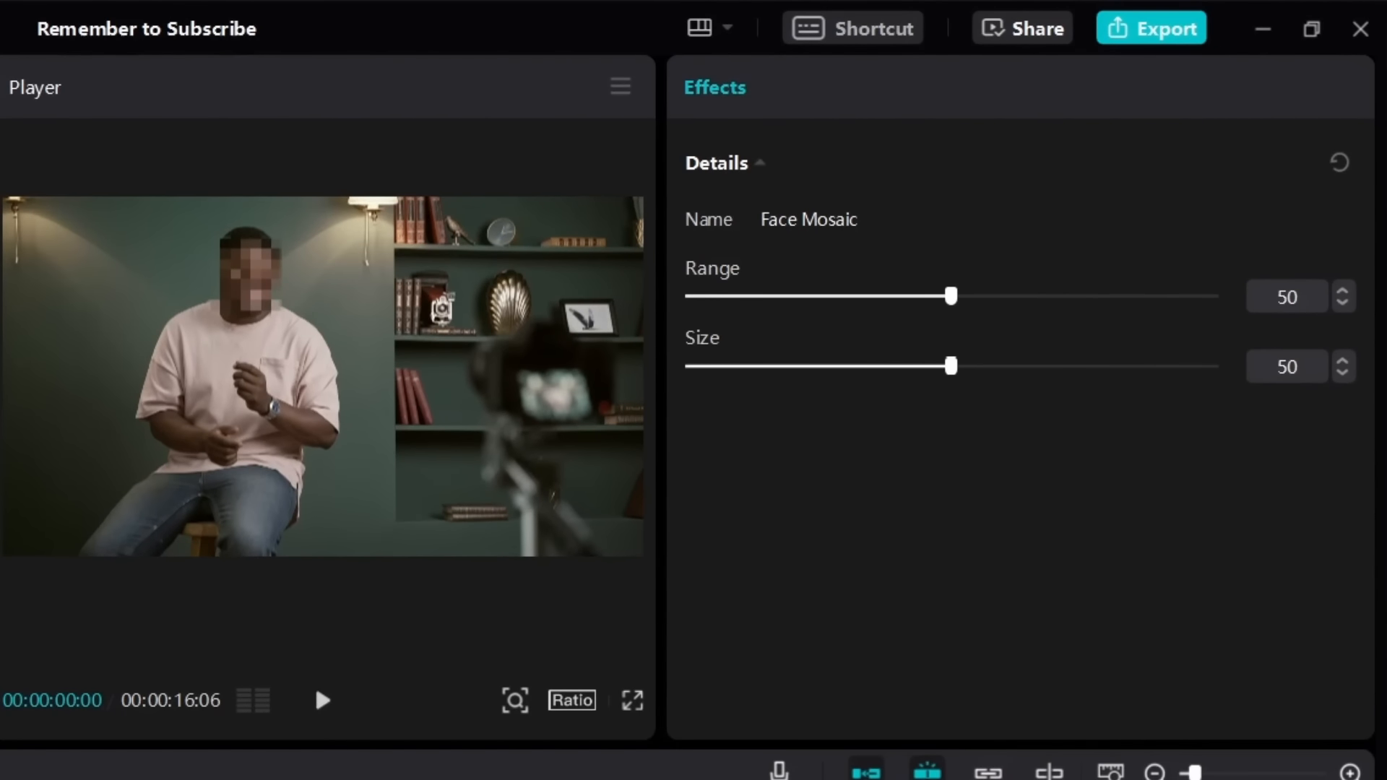
click(328, 704)
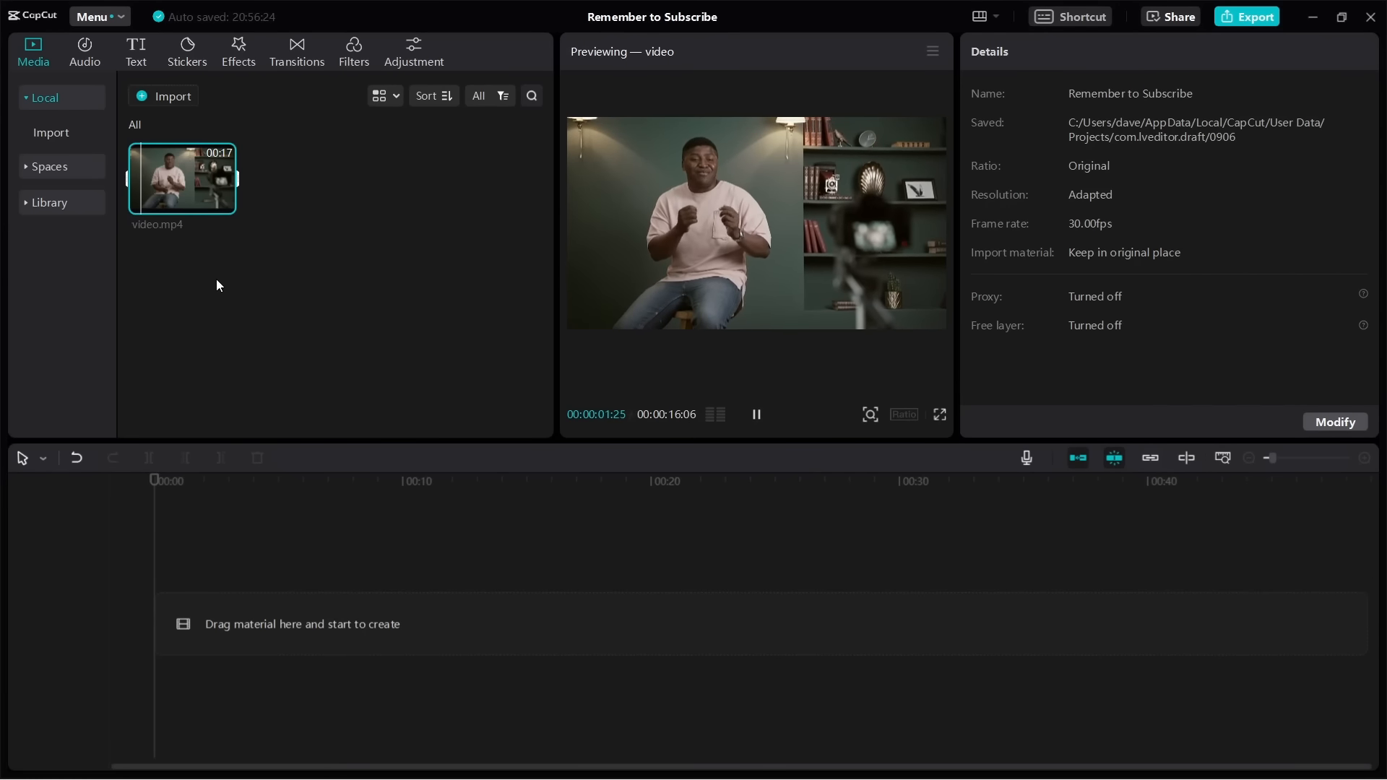
Place video.mp4 at the start of the empty timeline and add the Blur video effect from the Lens category above it
drag(193, 206, 240, 588)
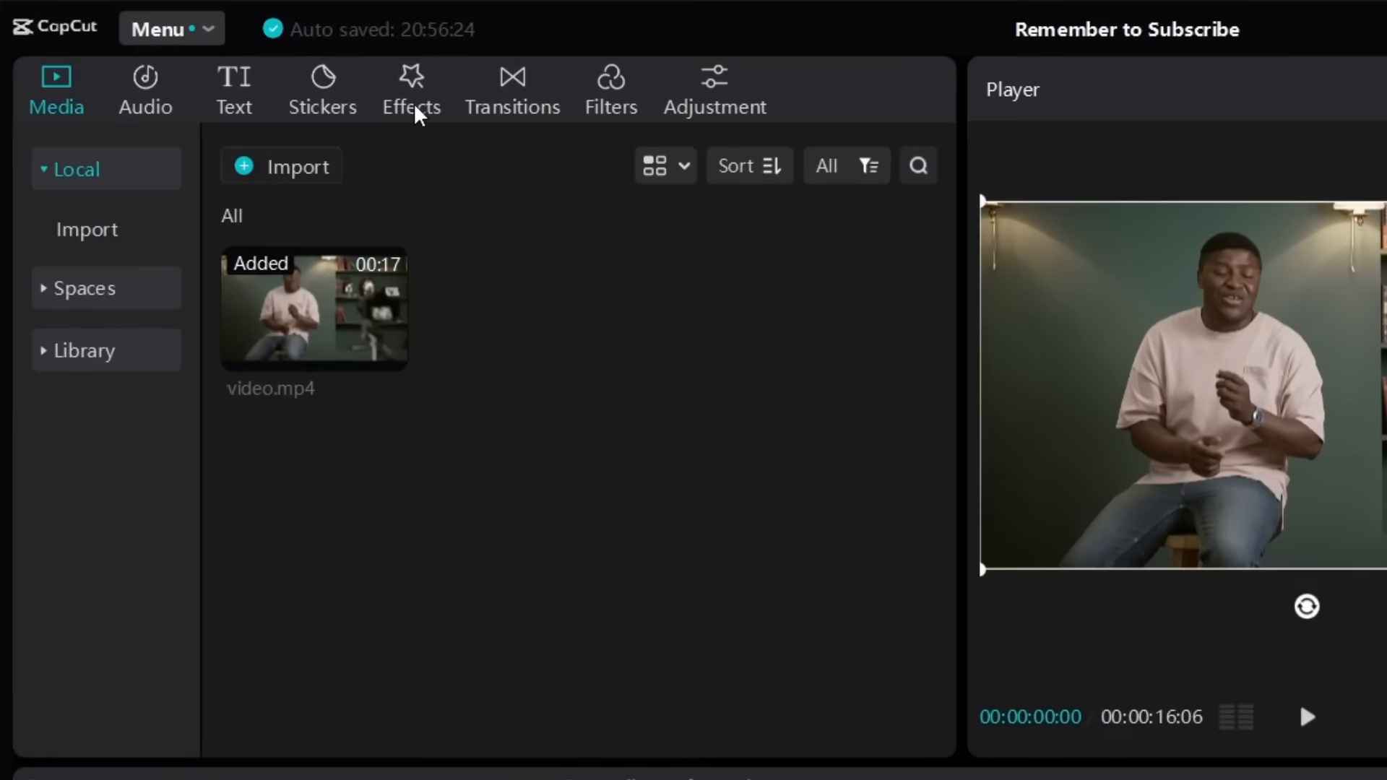
click(416, 110)
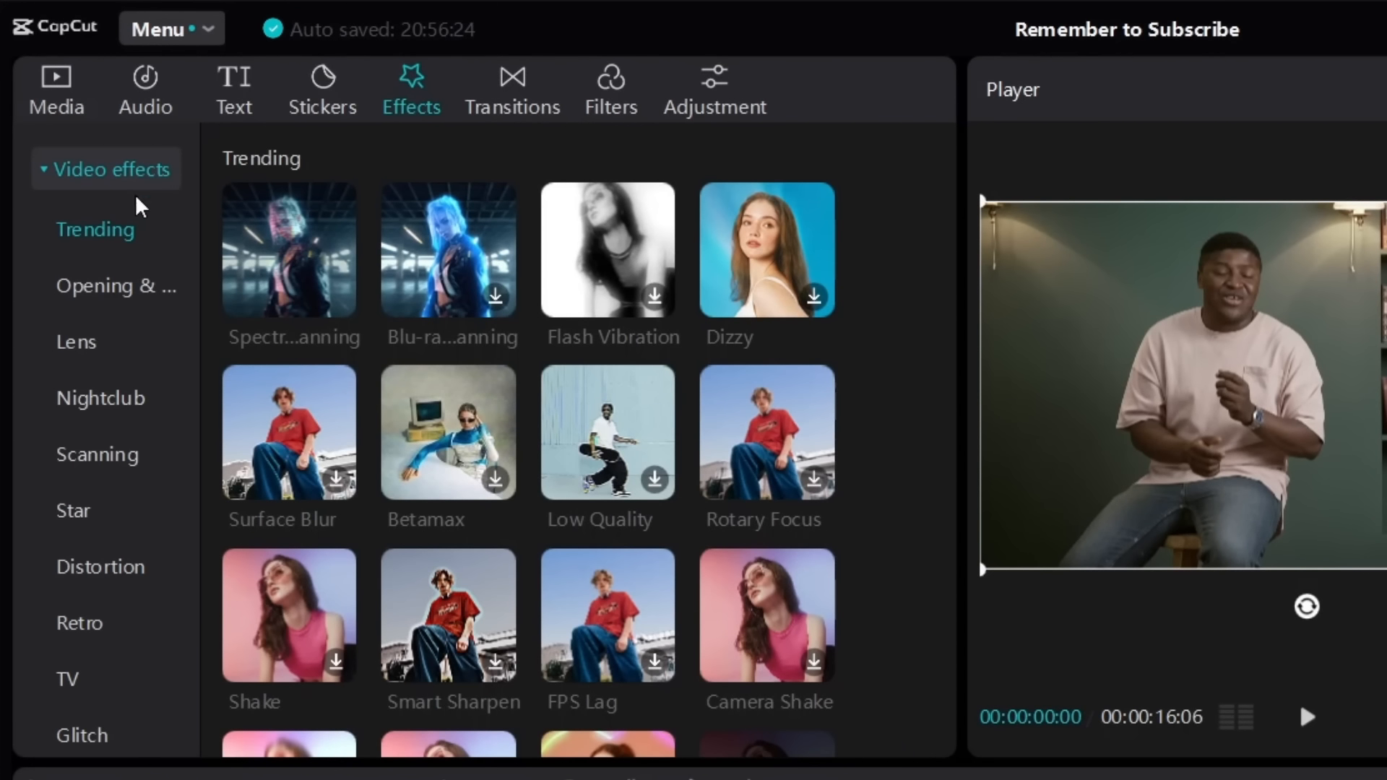
click(76, 358)
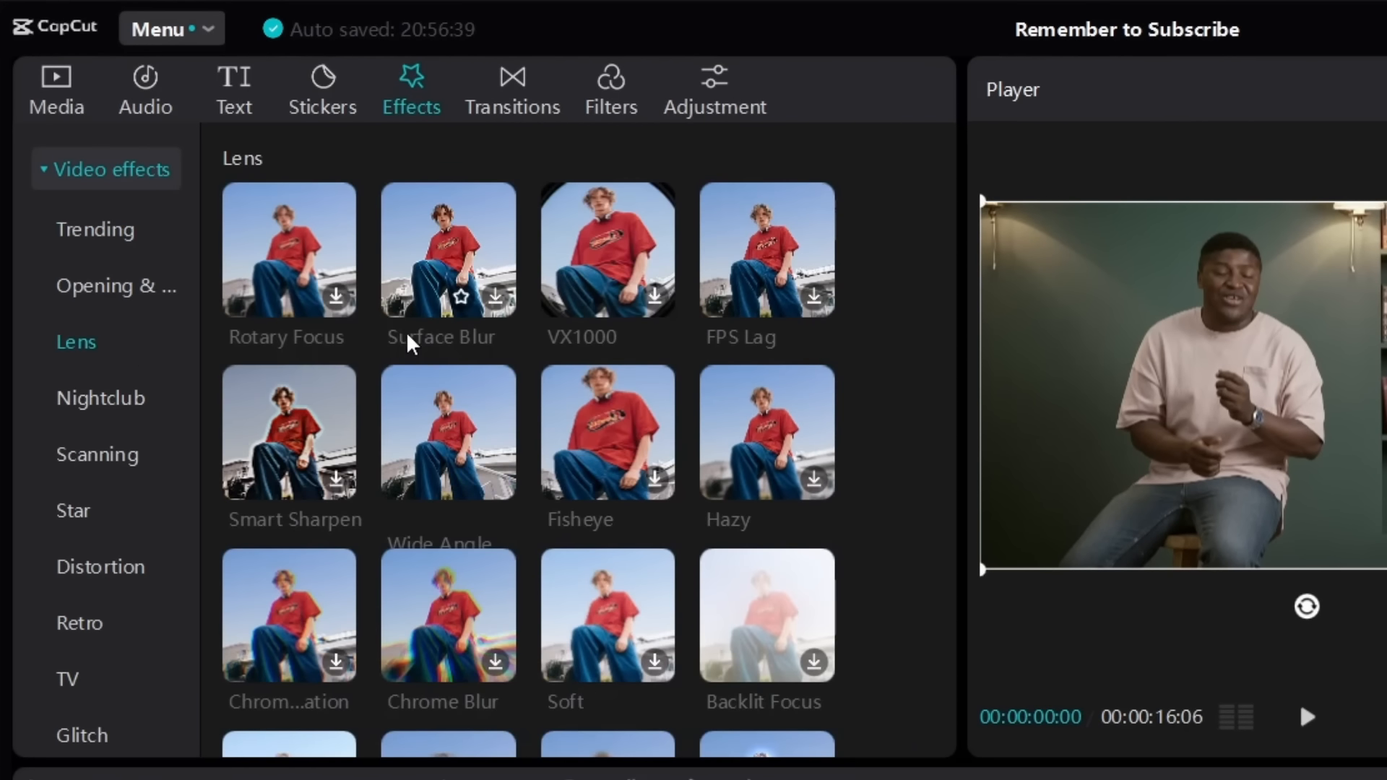
scroll(629, 571, down, 2)
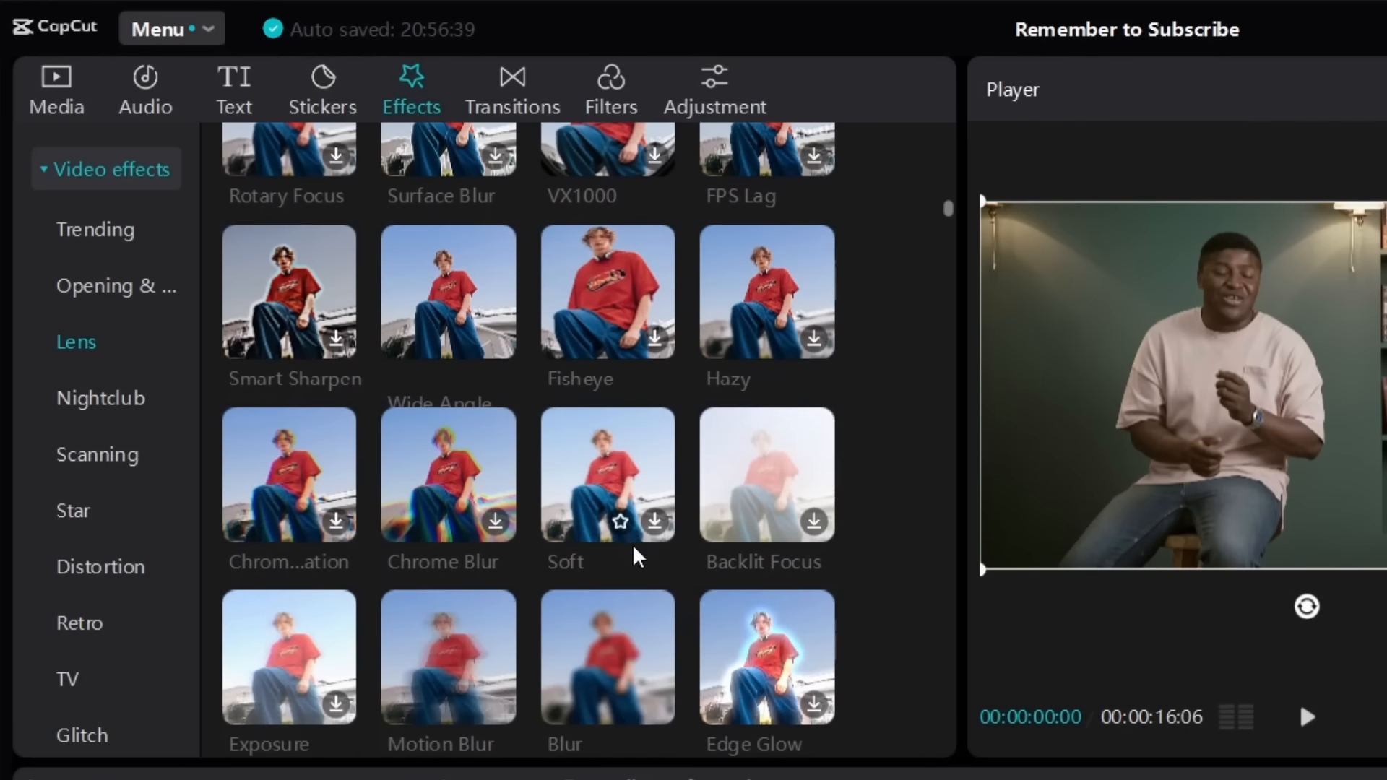
scroll(634, 557, down, 2)
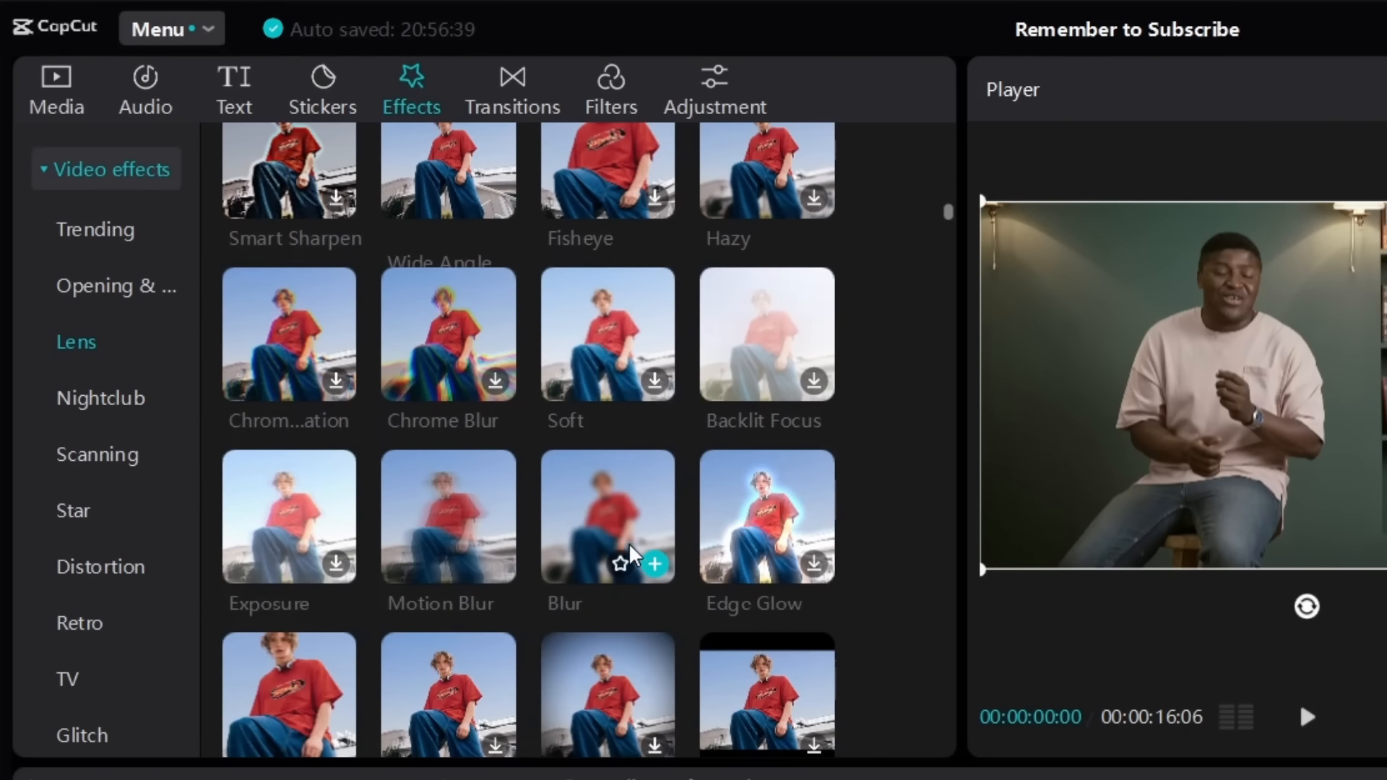
click(582, 533)
drag(588, 563, 699, 779)
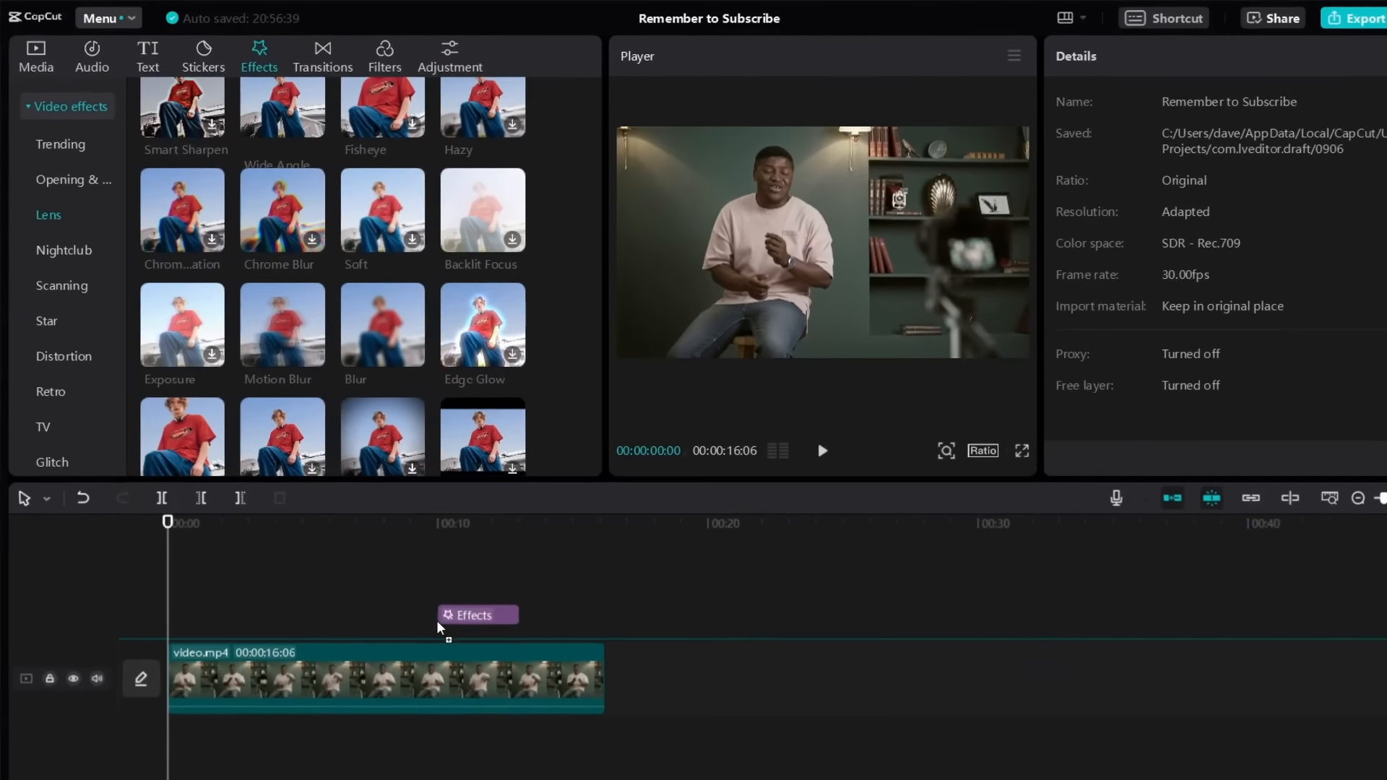
Apply the Blur lens effect to the video.mp4 clip and preview the first few seconds
drag(438, 627, 361, 676)
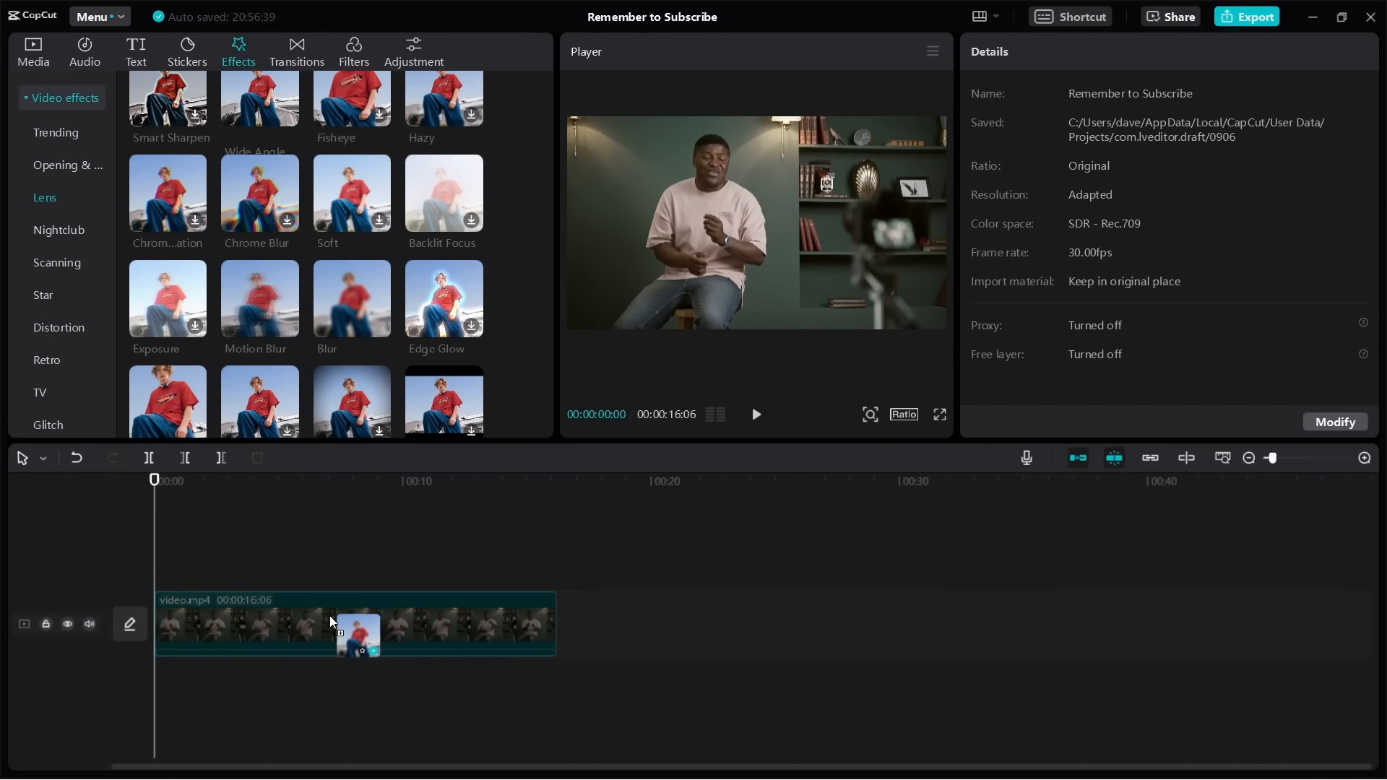
drag(332, 622, 331, 622)
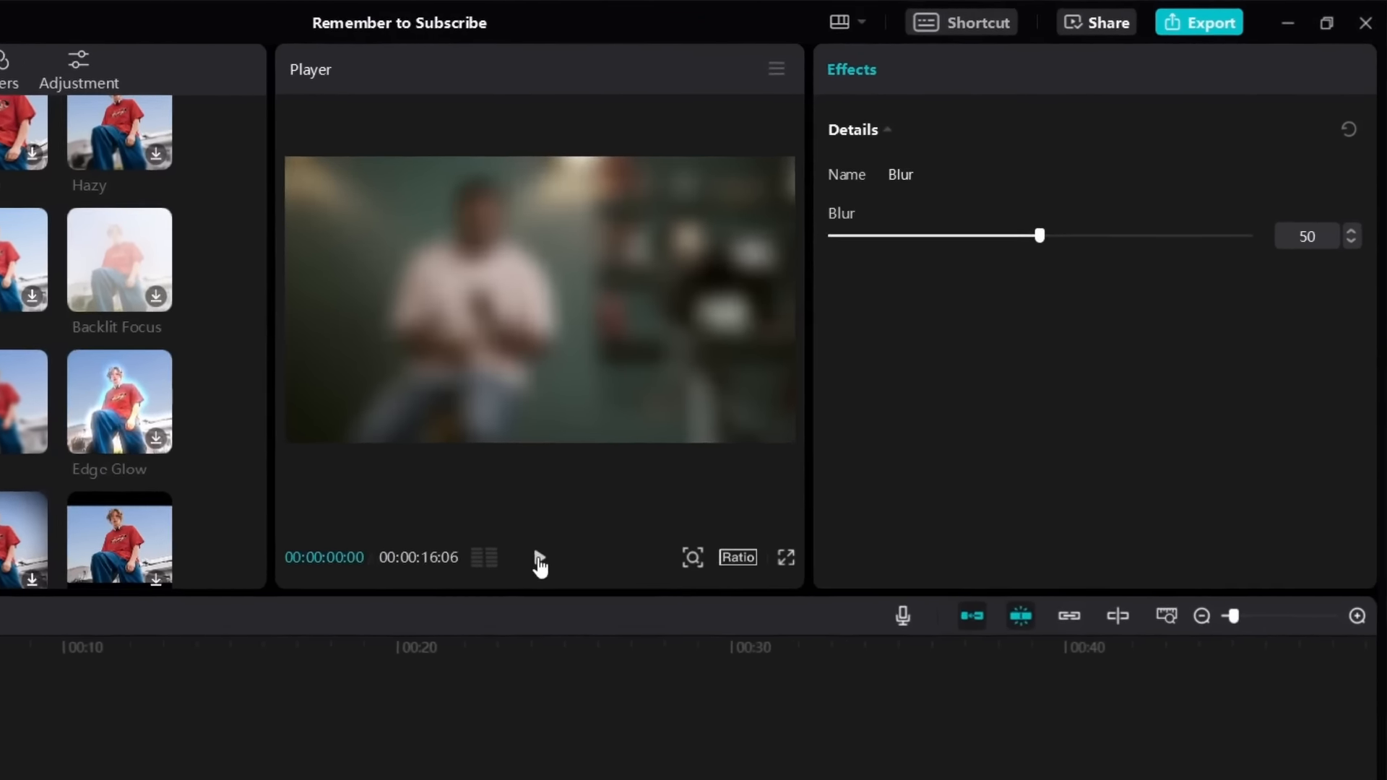
click(756, 414)
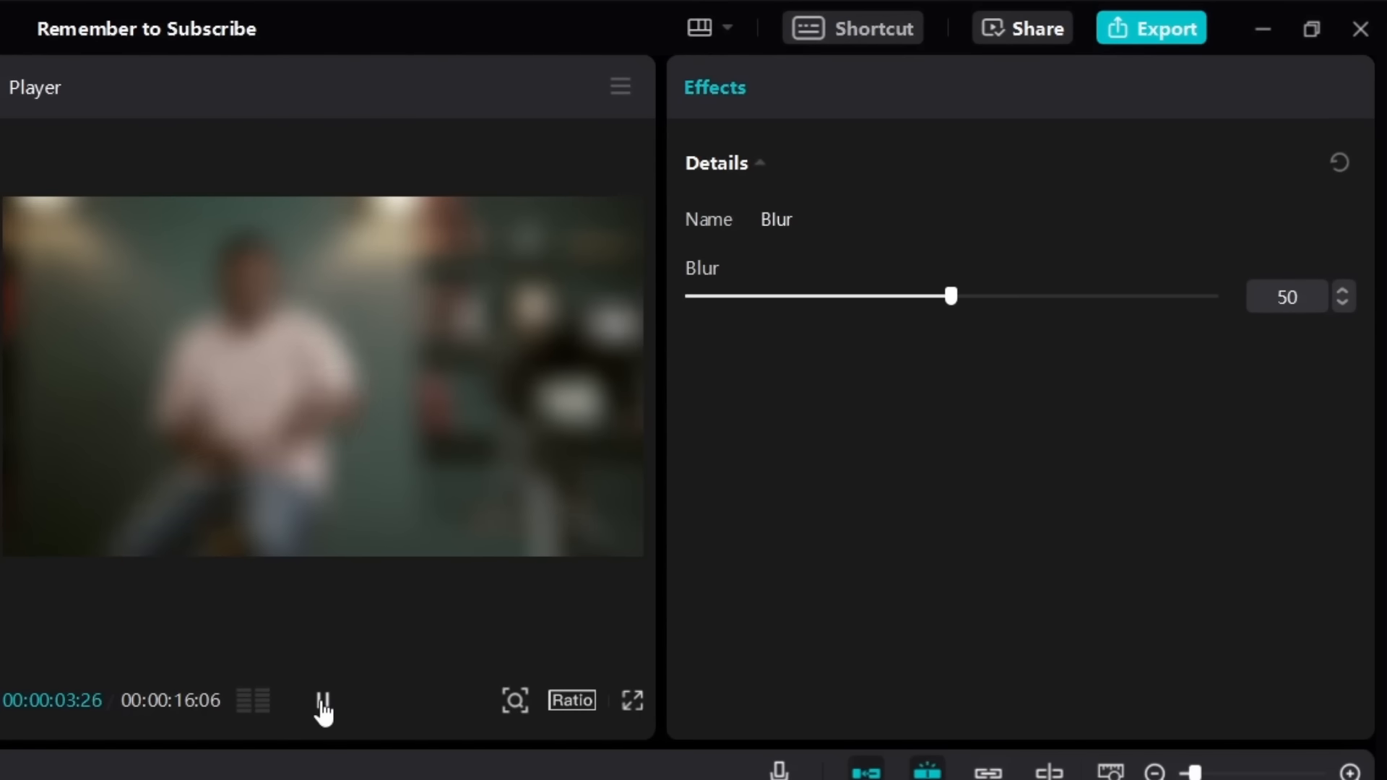
click(323, 716)
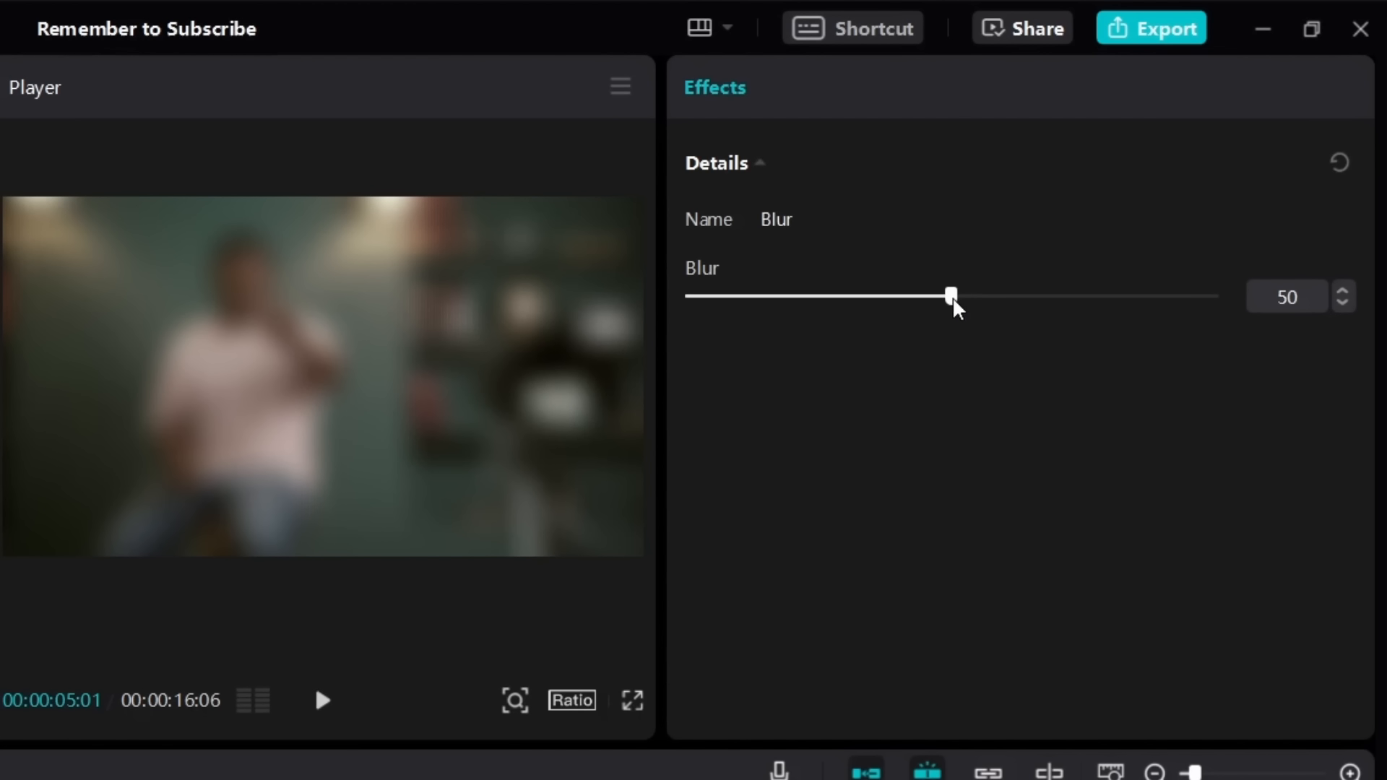
Try the blur intensity at 100 during playback and return it to 50
drag(954, 303, 1248, 309)
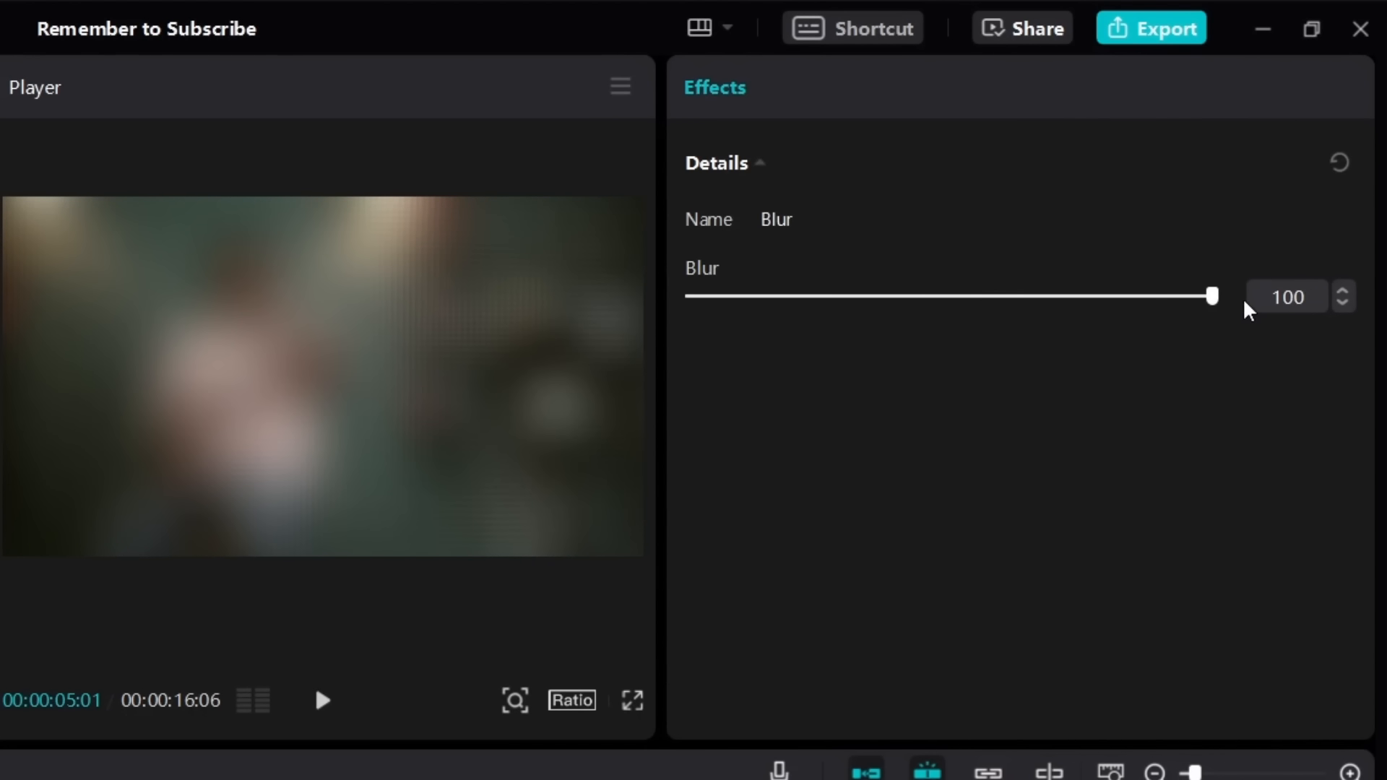
click(325, 707)
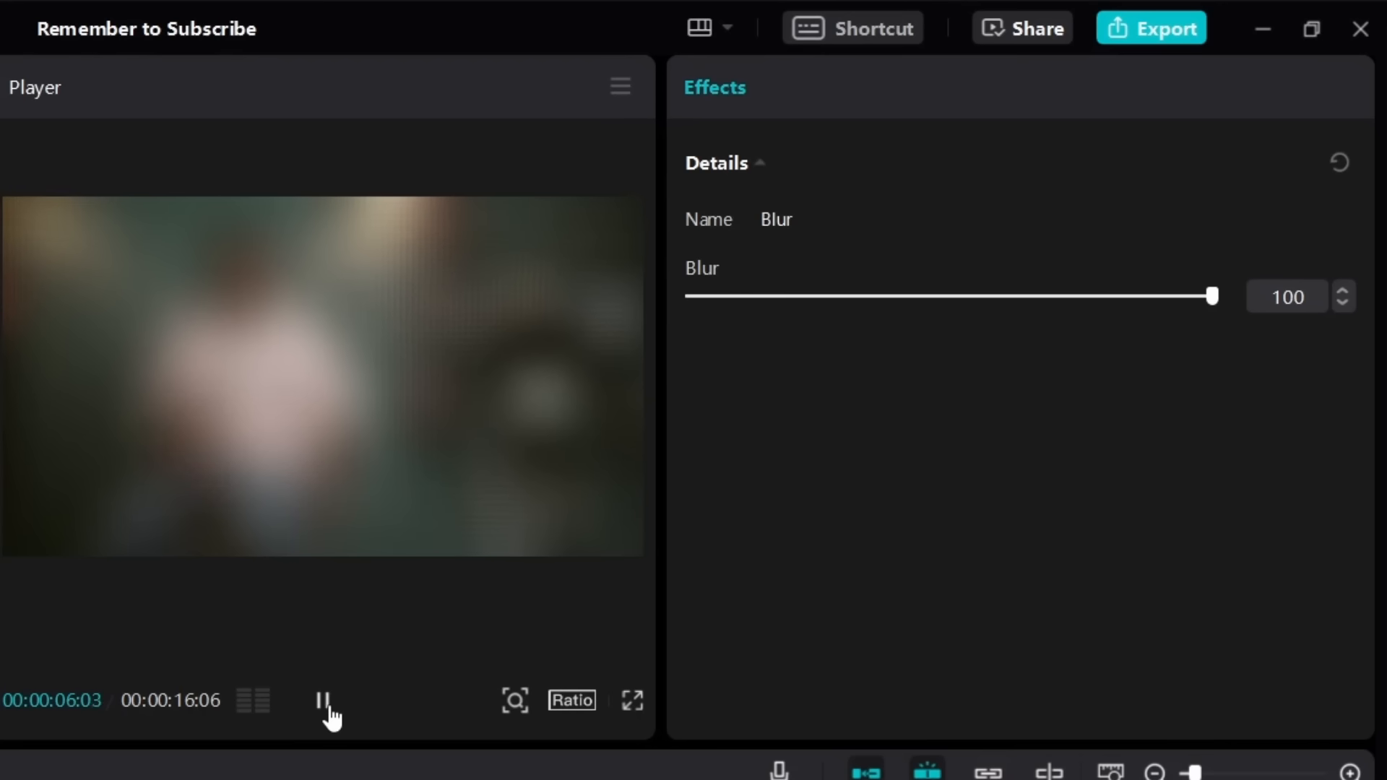
click(325, 712)
drag(1213, 297, 950, 315)
click(327, 705)
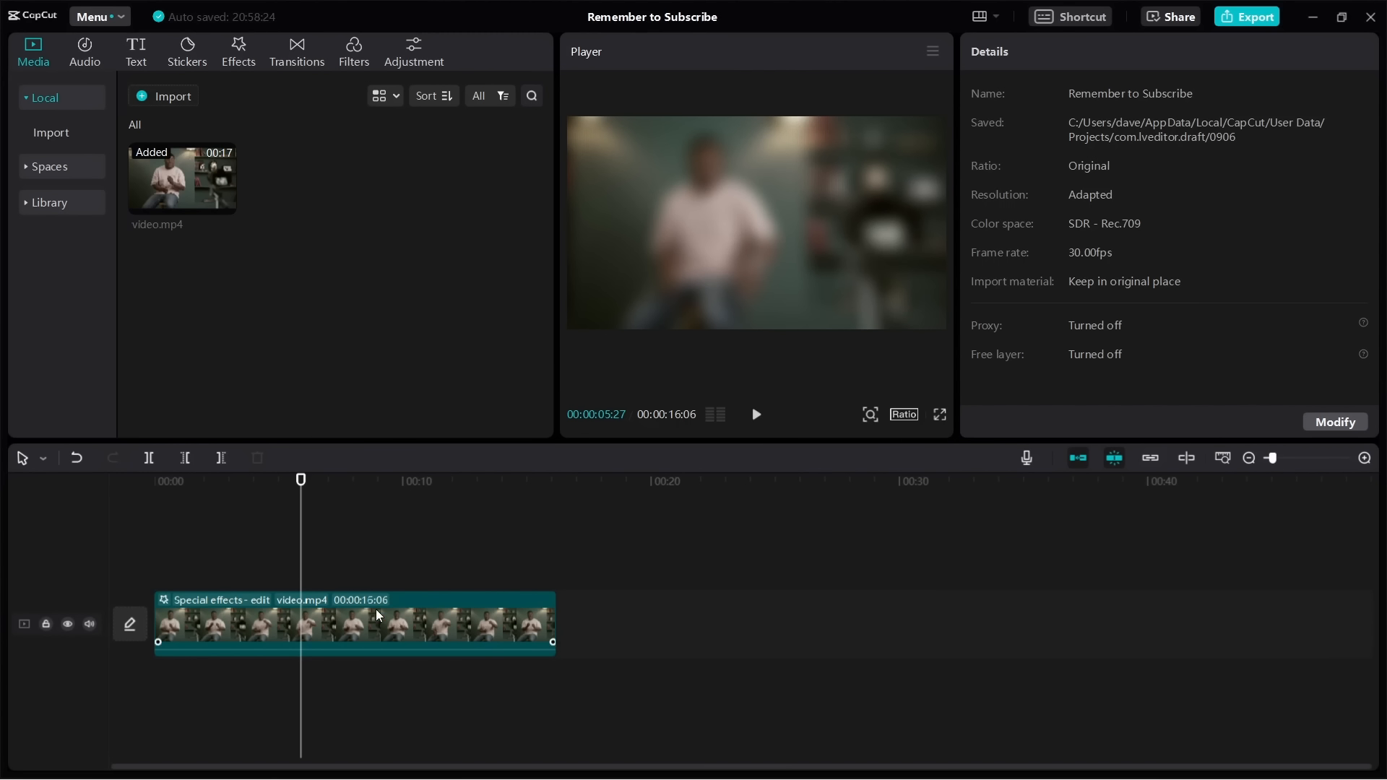
Place a second, unblurred copy of video.mp4 on a track above the blurred clip, starting at 00:00
click(374, 630)
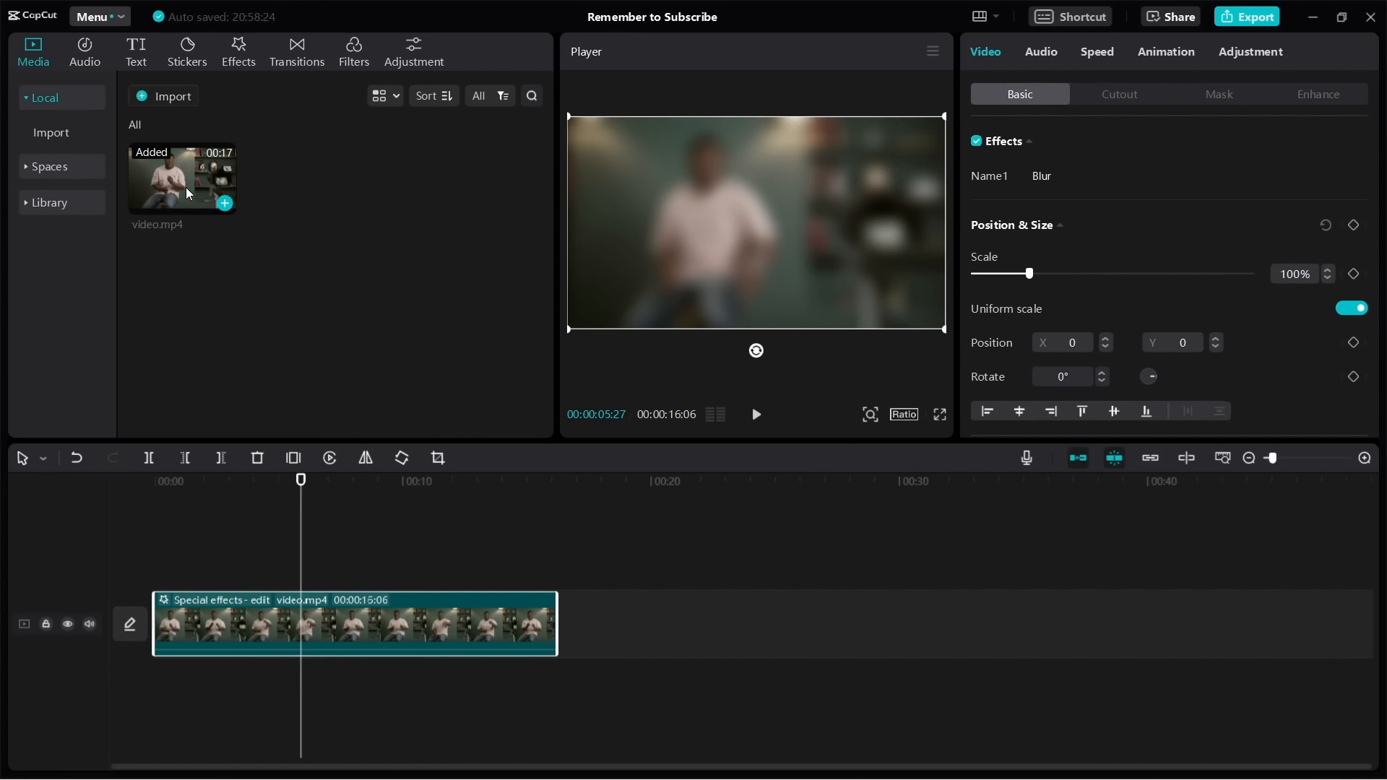
drag(179, 184, 152, 555)
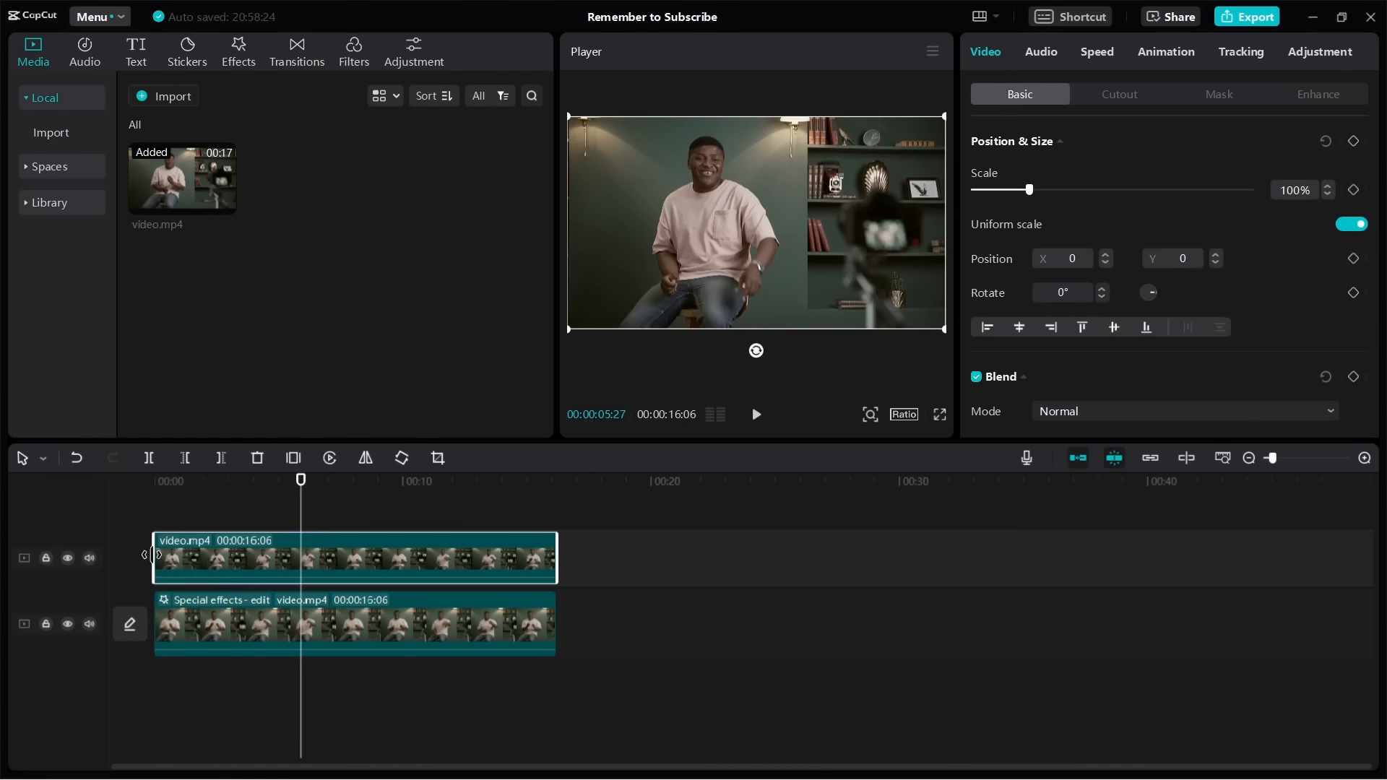
Compare the two layers by sliding the unblurred copy aside and returning it to 00:00 above the blurred clip
click(323, 612)
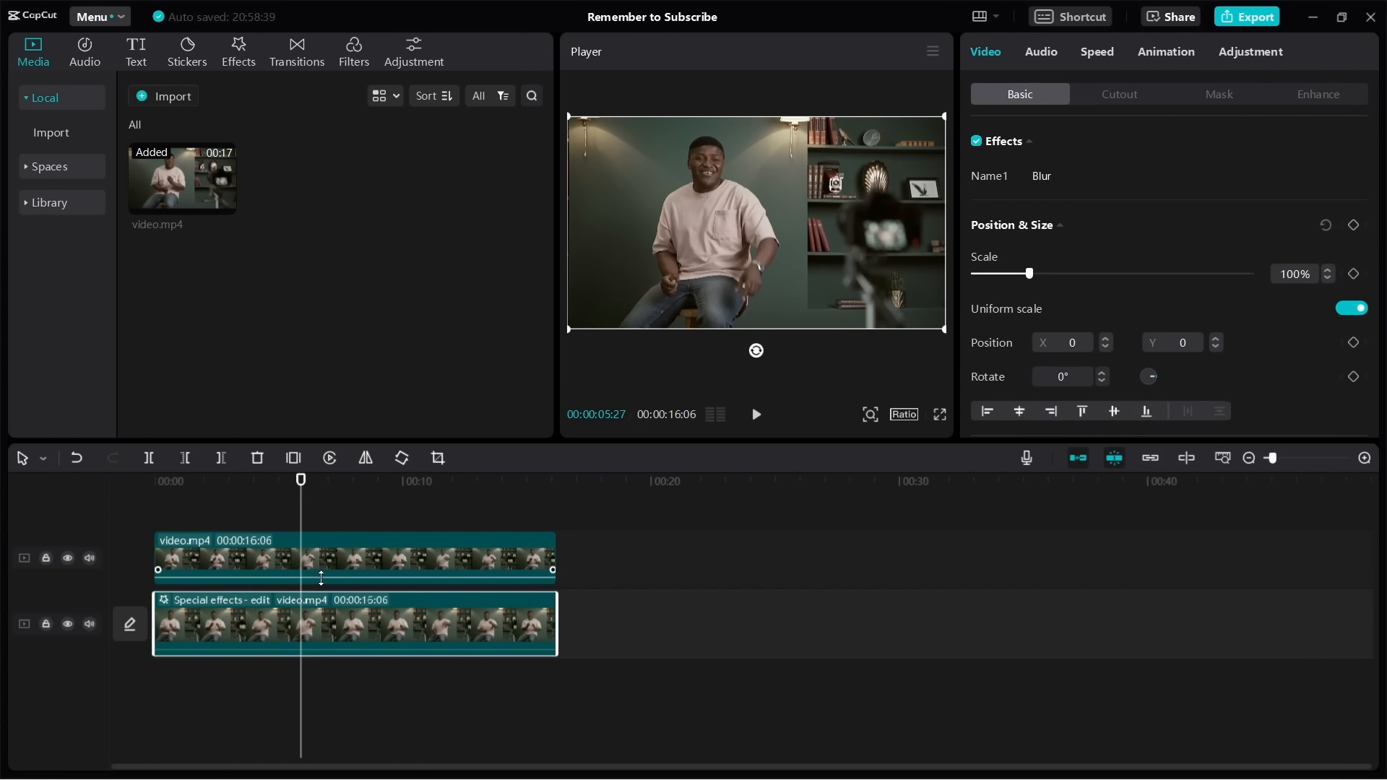
click(318, 573)
click(318, 629)
click(323, 571)
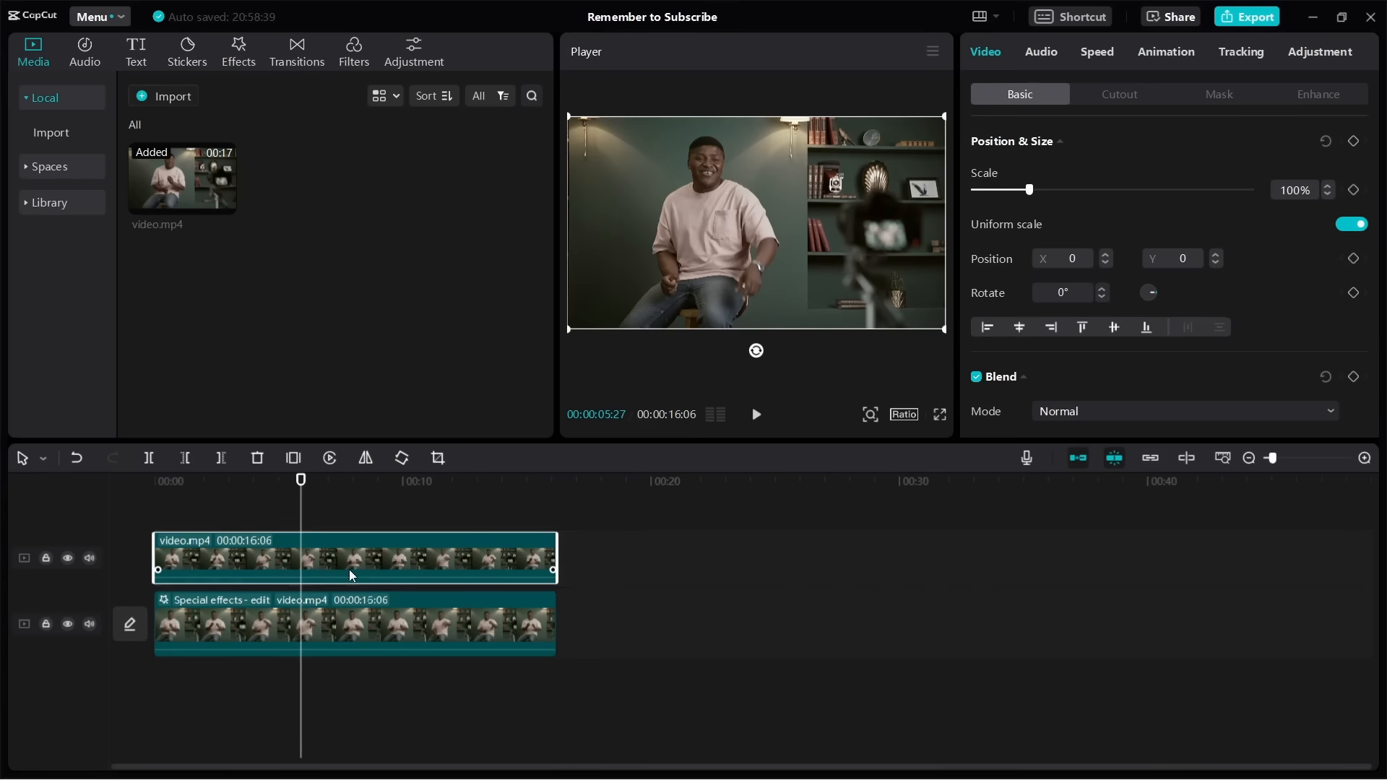
drag(352, 576, 808, 575)
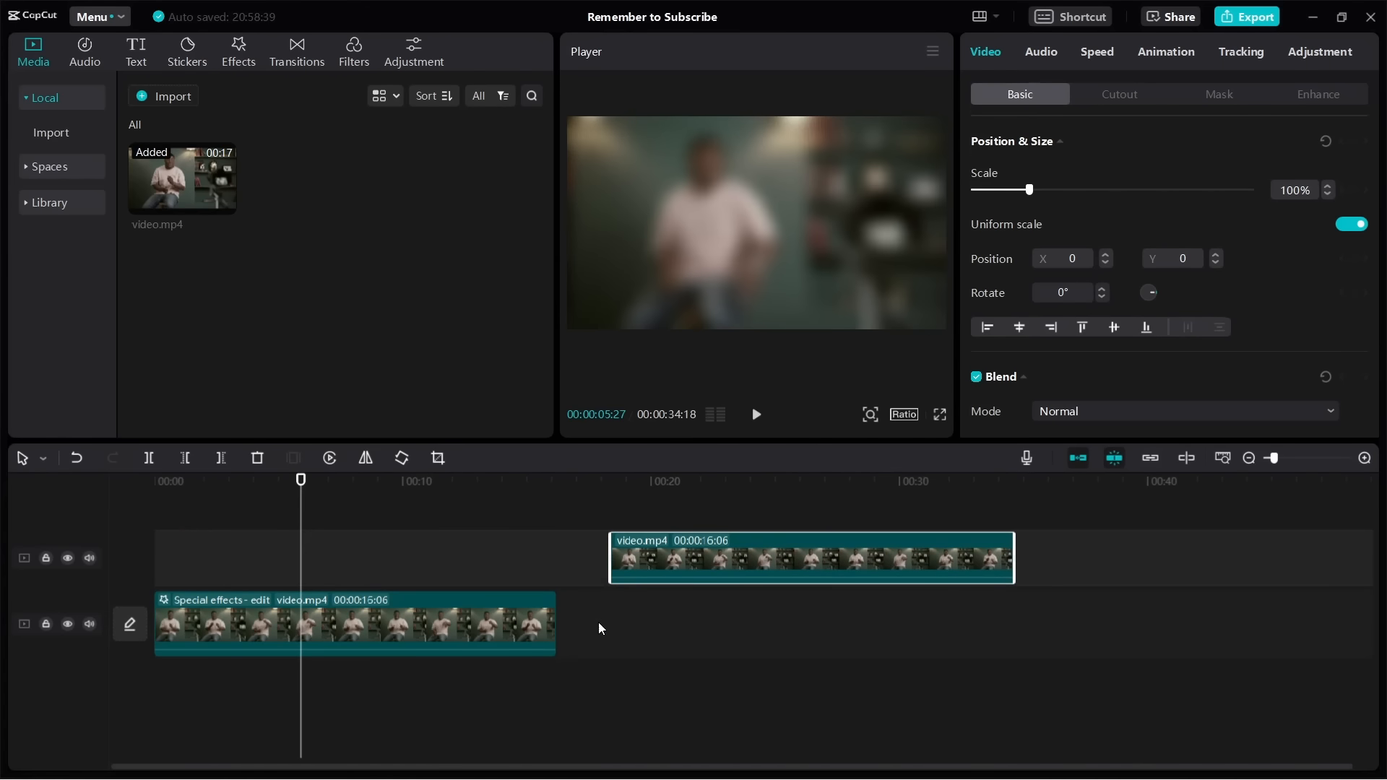
click(512, 642)
drag(748, 547, 289, 547)
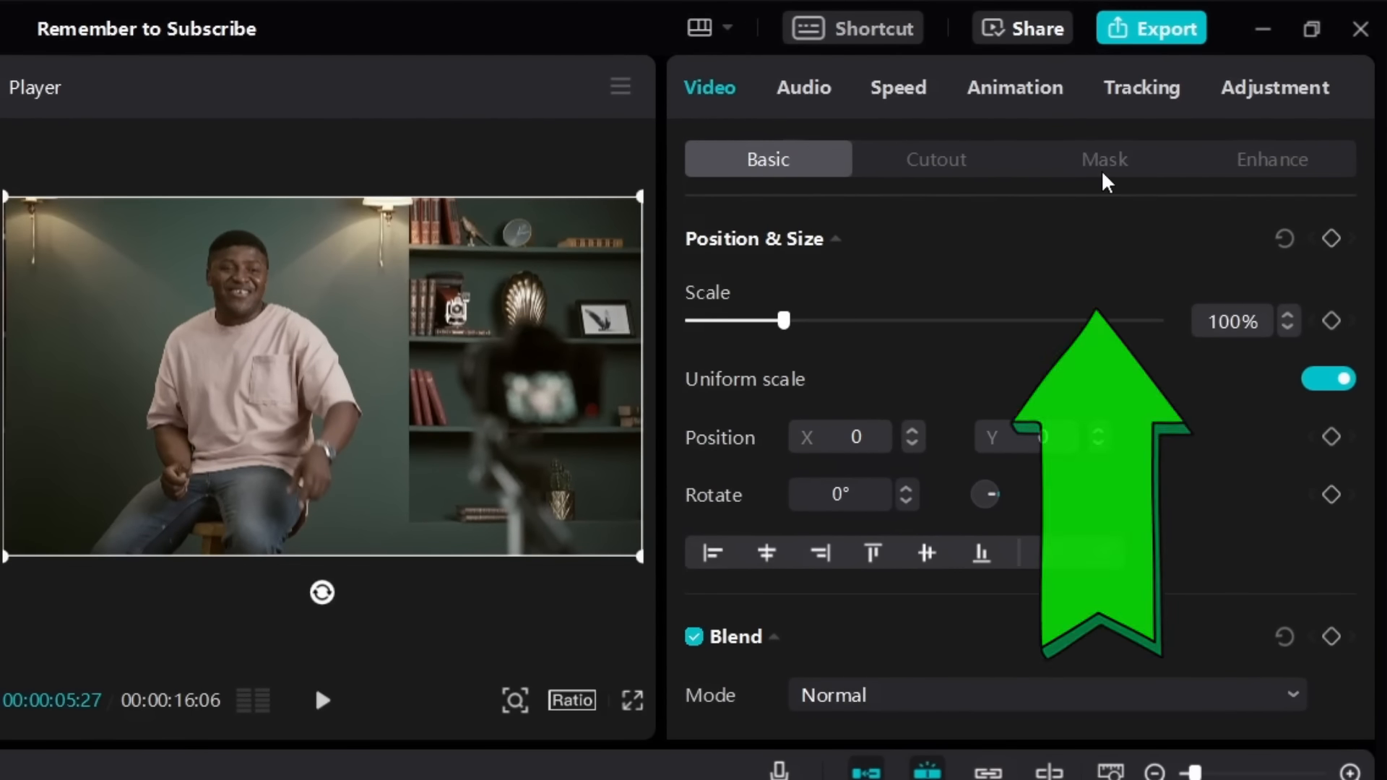
Try circle and rectangle masks on the unblurred copy, fitting the rectangle around the seated man at about 960 by 921
click(1104, 174)
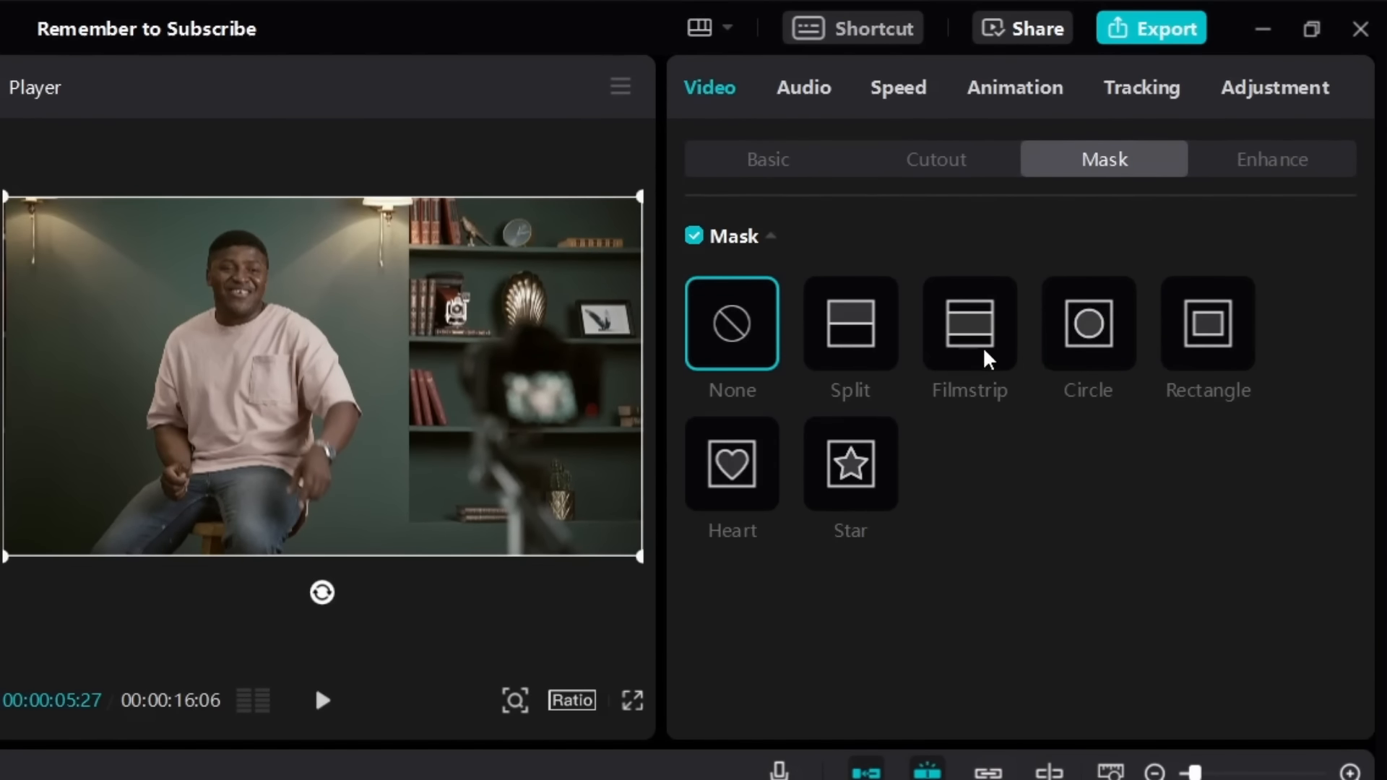
click(1090, 359)
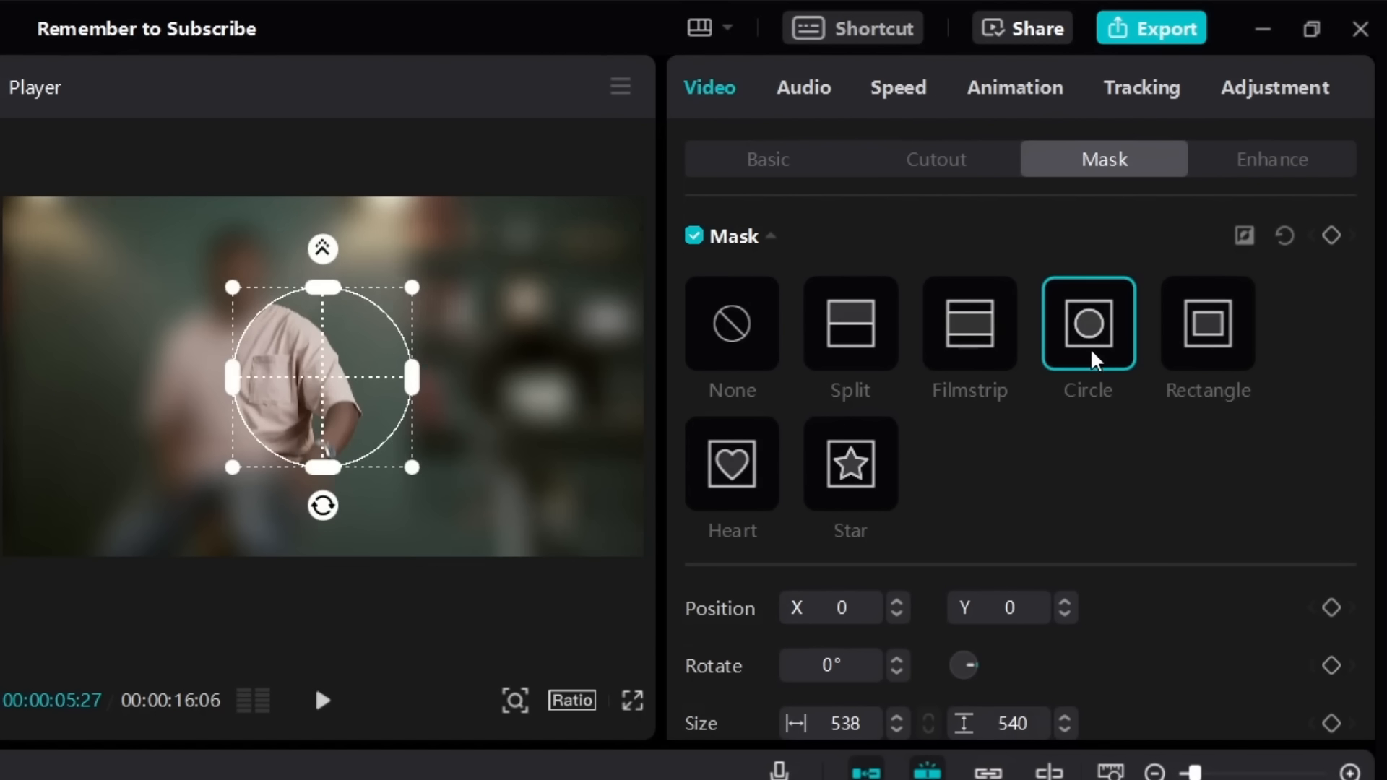
click(1222, 354)
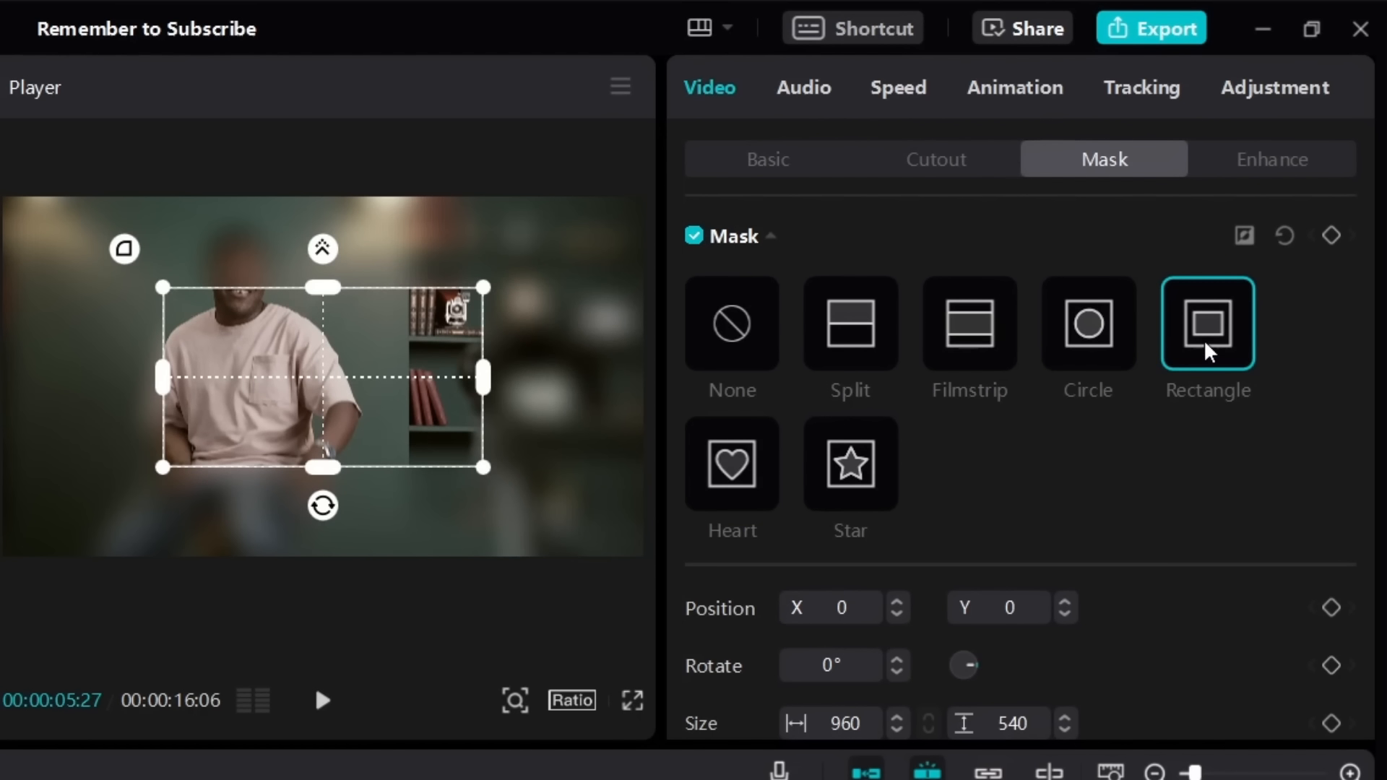
drag(328, 412, 353, 384)
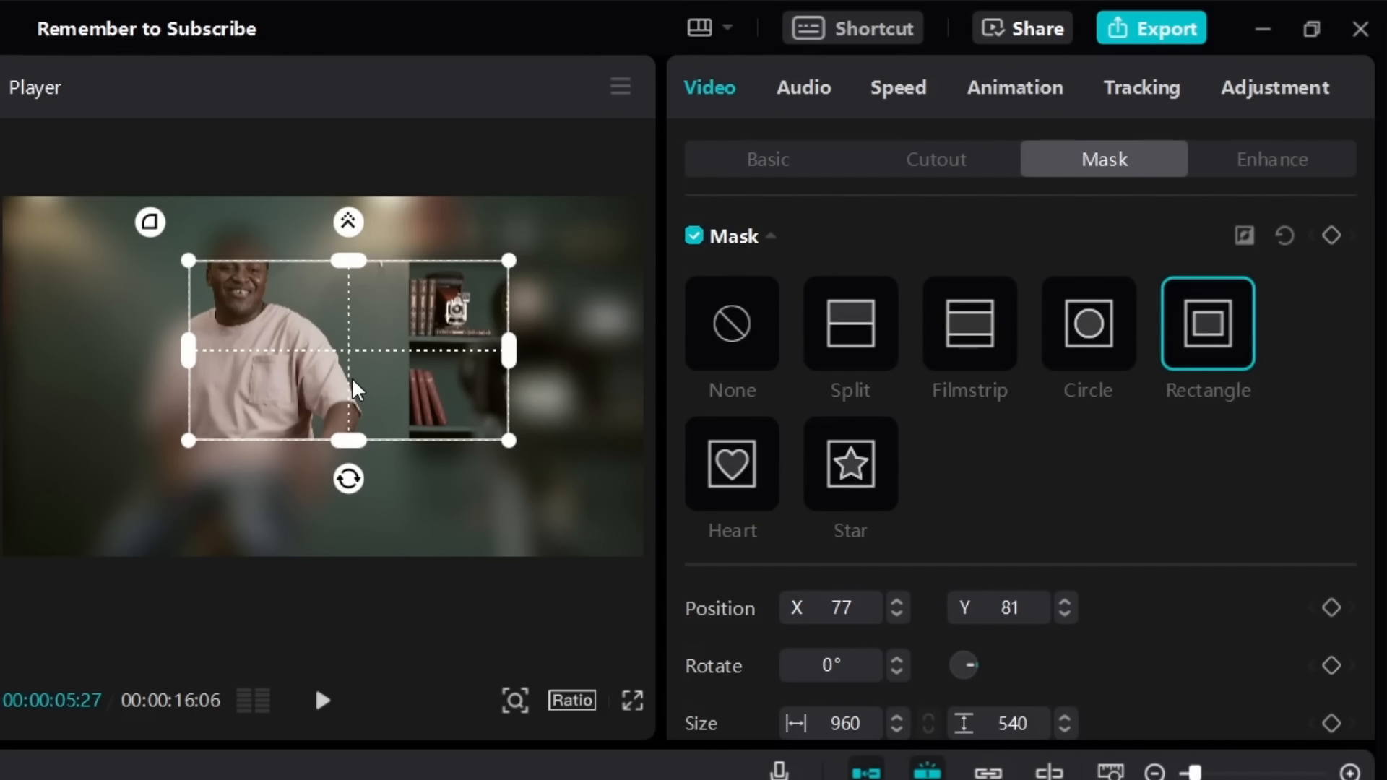
drag(355, 390, 263, 346)
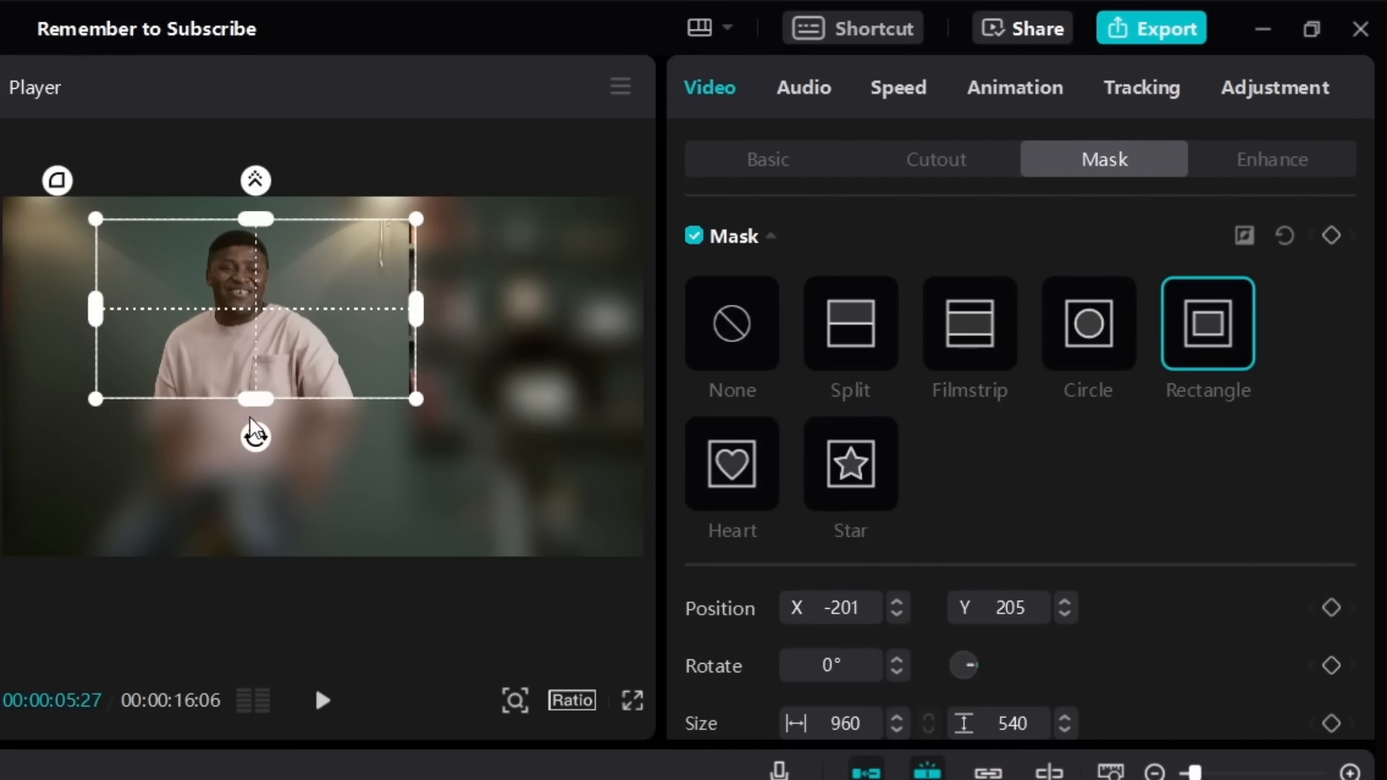
mouse_move(254, 402)
mouse_down()
mouse_move(258, 456)
mouse_move(270, 422)
mouse_up()
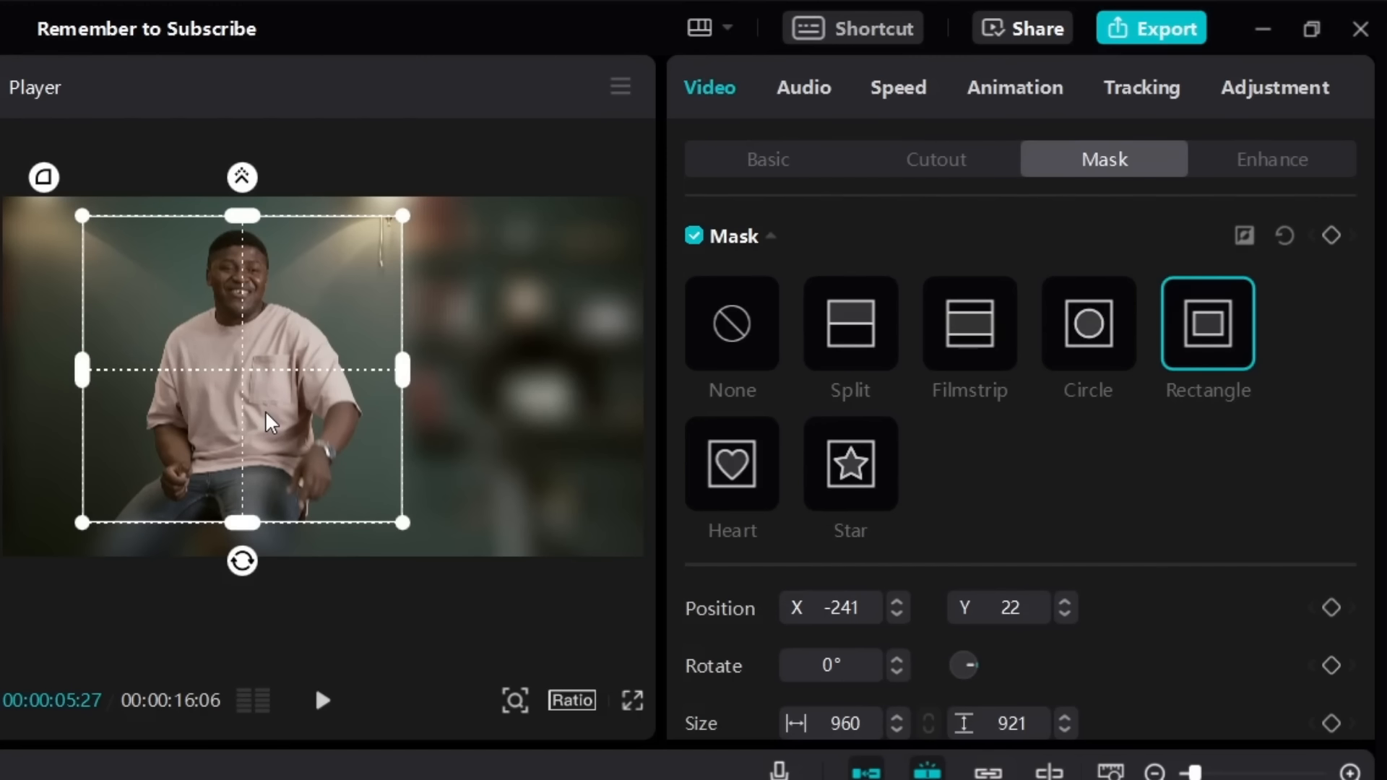
Try a circle mask over the man's torso and reverse it so the blur falls inside the circle
click(1095, 350)
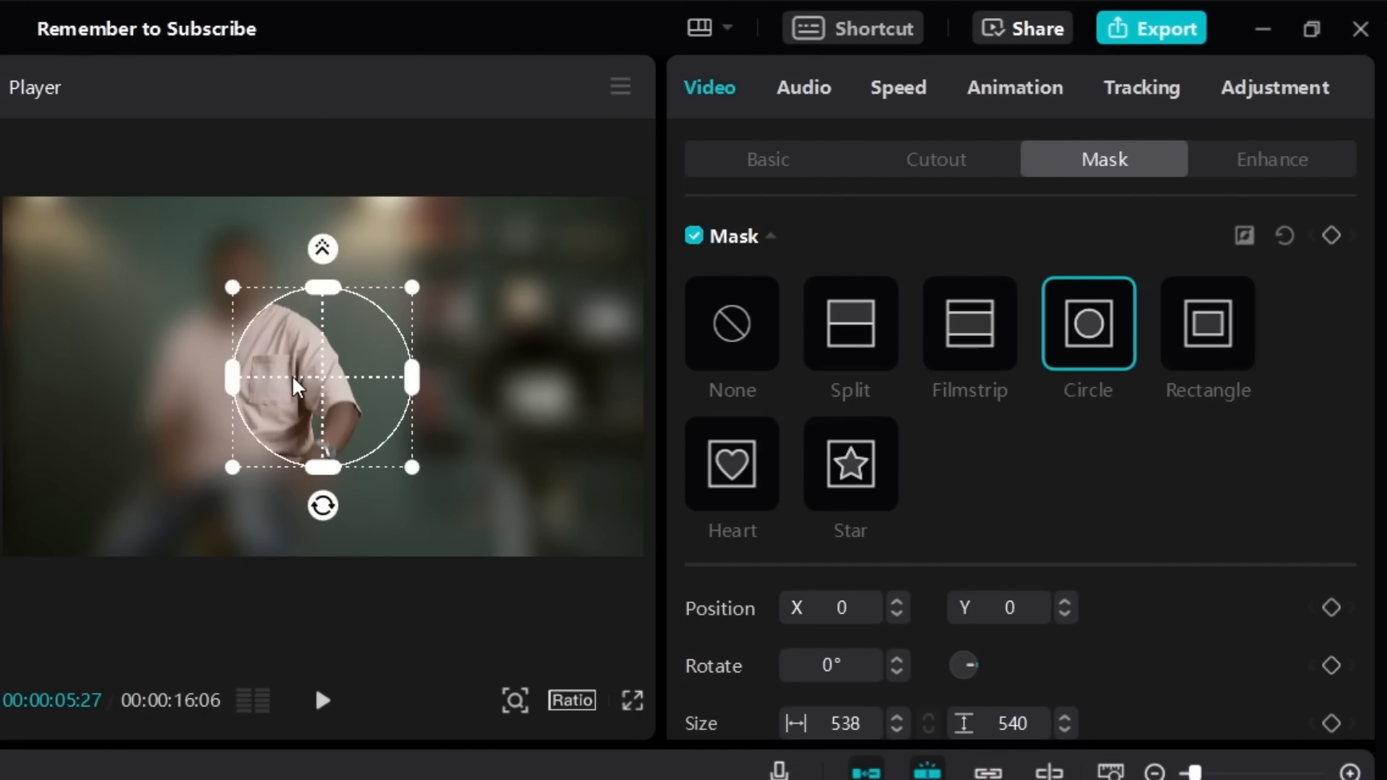
drag(304, 373, 224, 404)
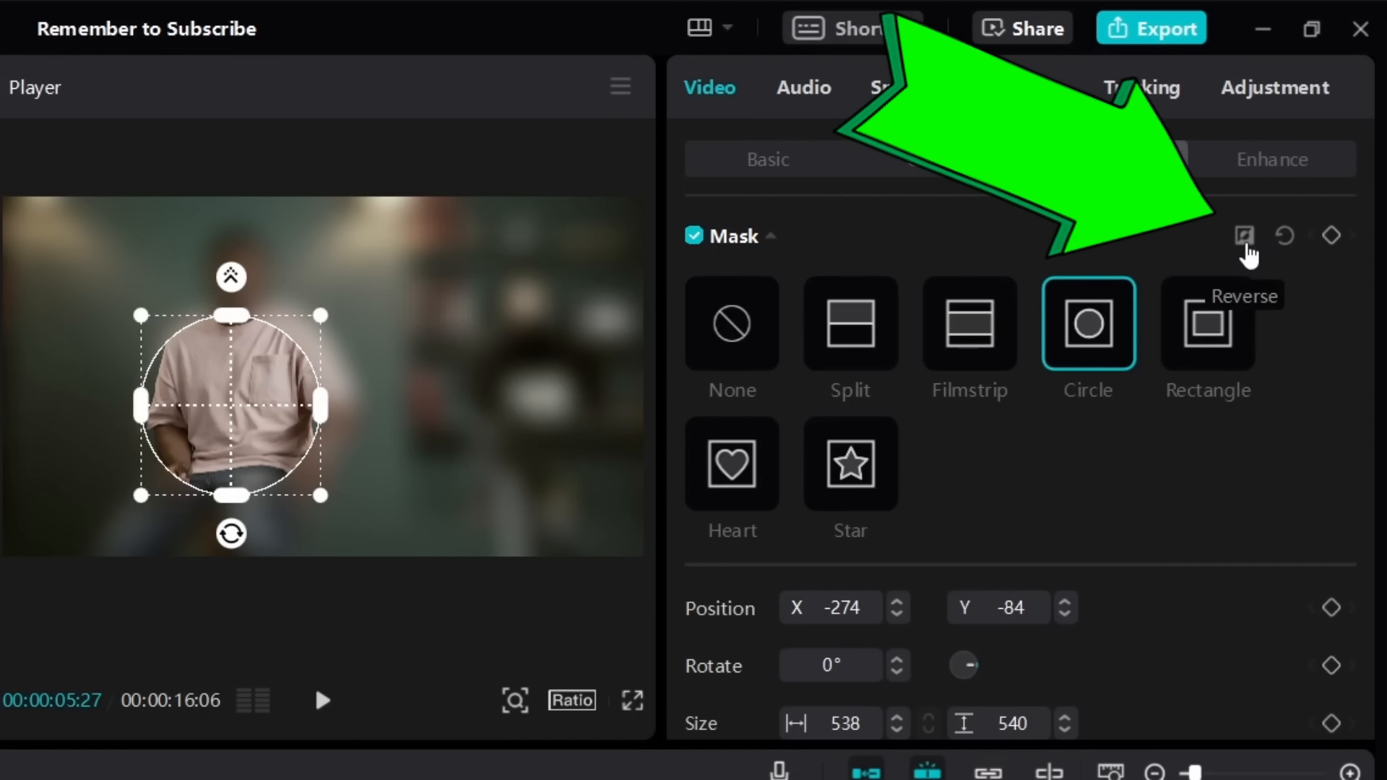
click(1245, 245)
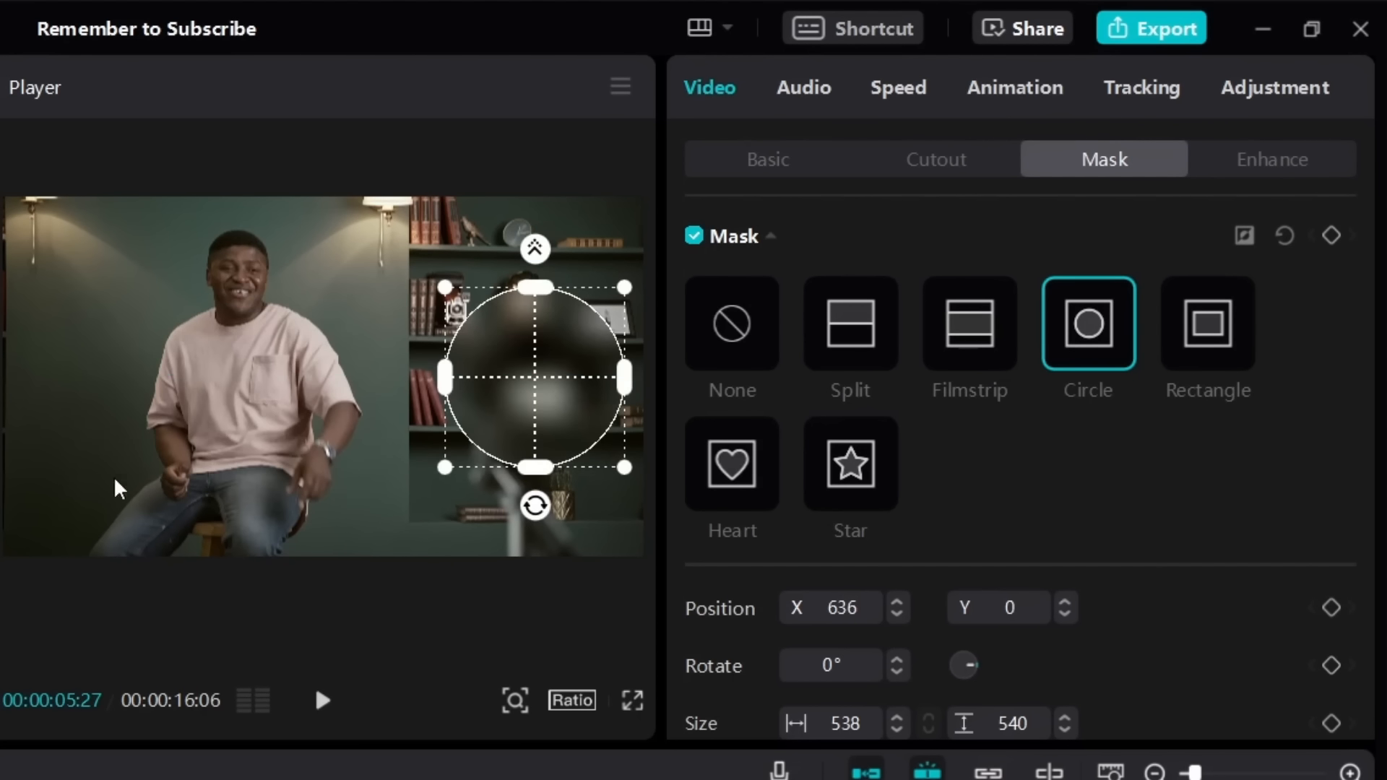
Try a reversed rectangle mask over the man's torso, sized about 821 by 679 at about X -300, Y -154
click(1206, 336)
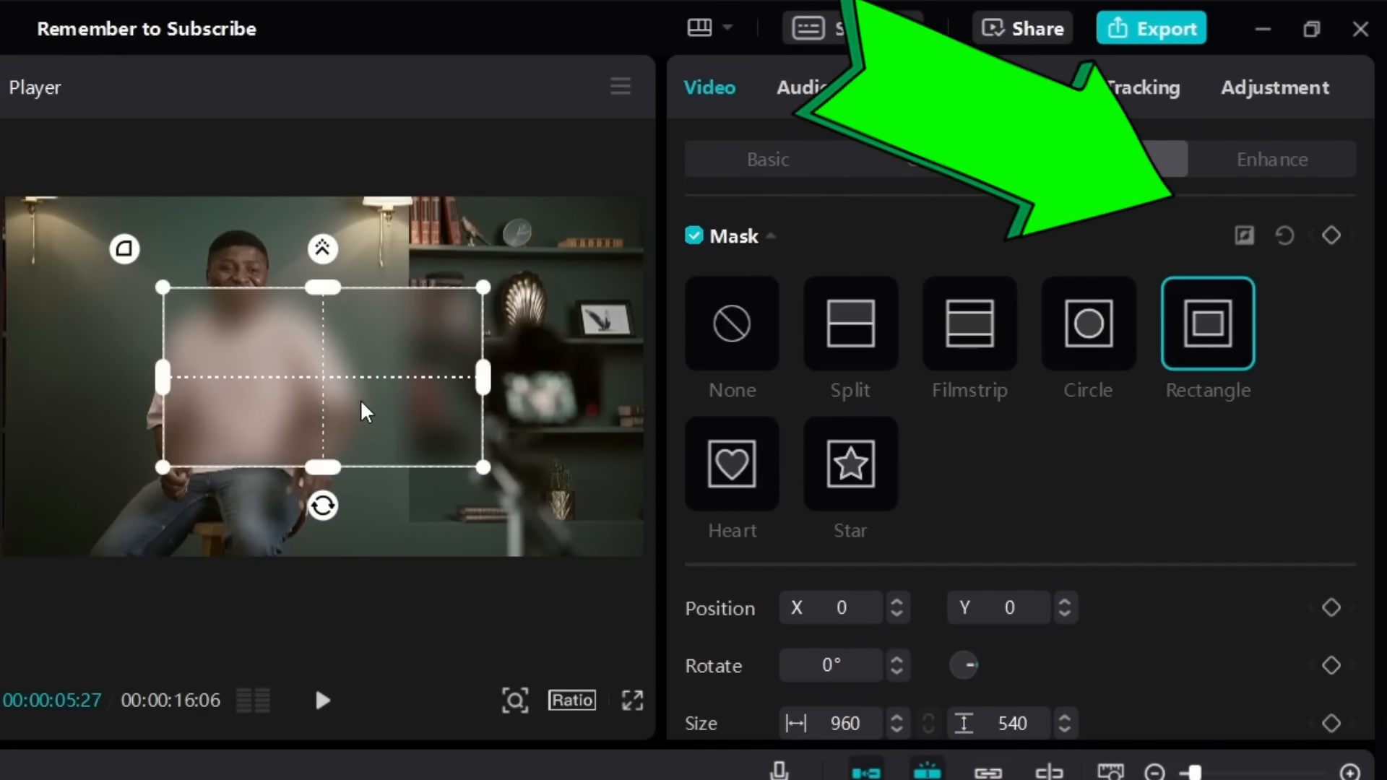
drag(360, 401, 263, 412)
drag(240, 492, 240, 514)
drag(254, 426, 265, 455)
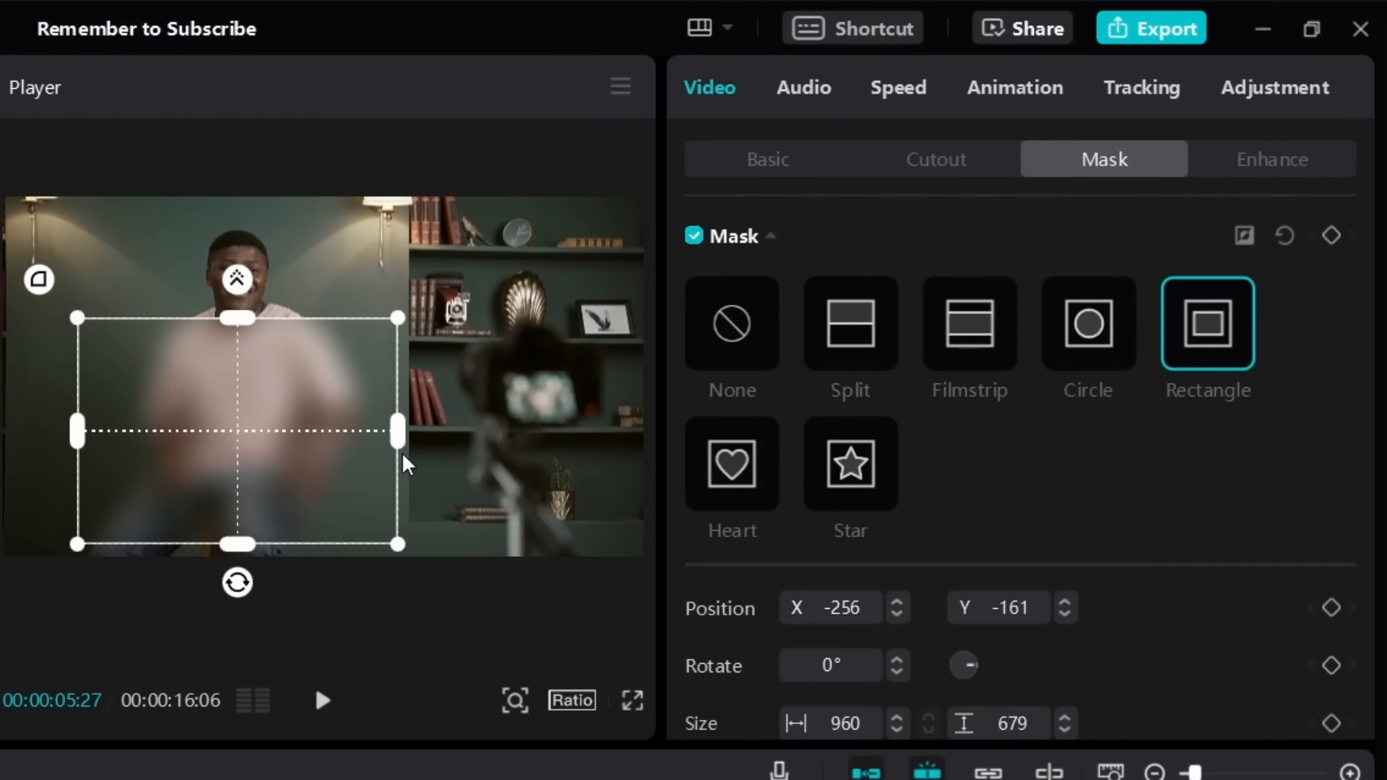
drag(397, 431, 372, 431)
drag(278, 414, 276, 412)
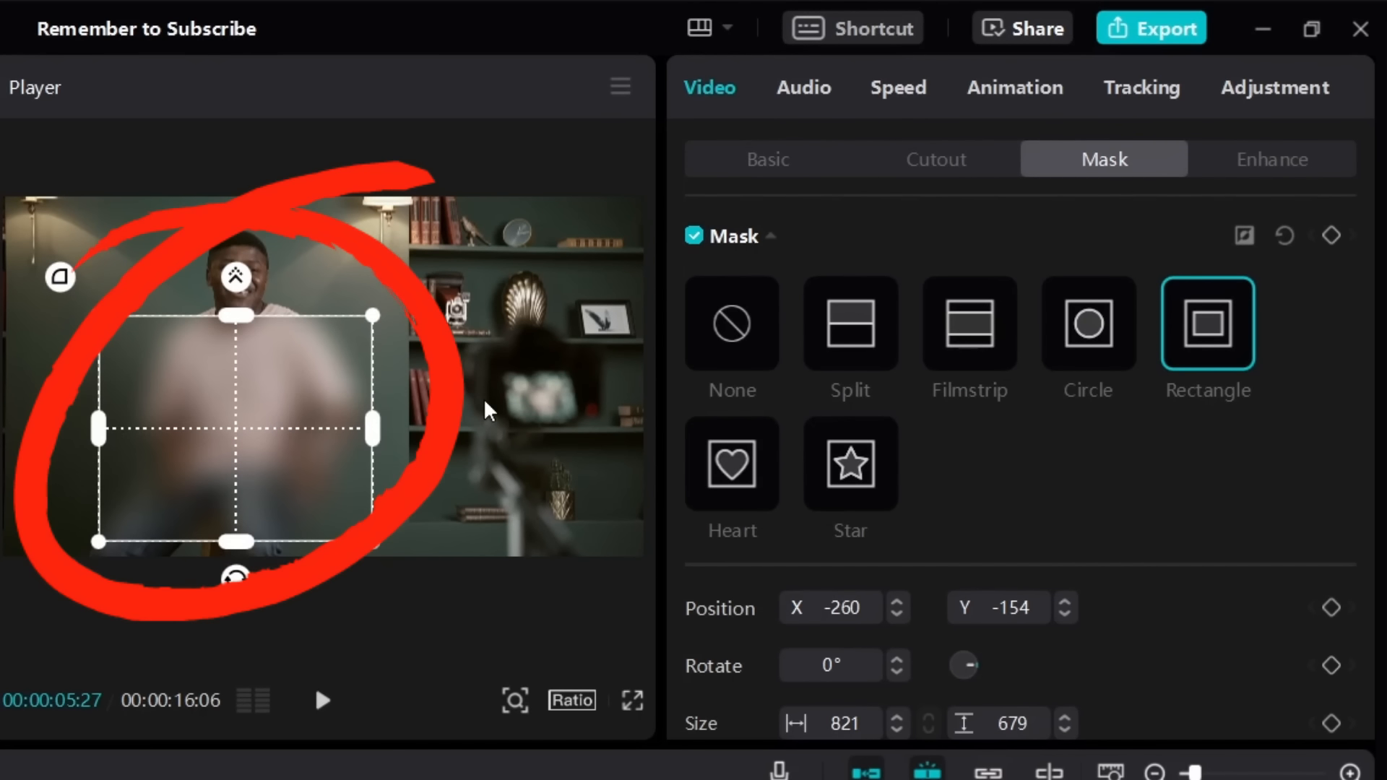
drag(270, 486, 258, 486)
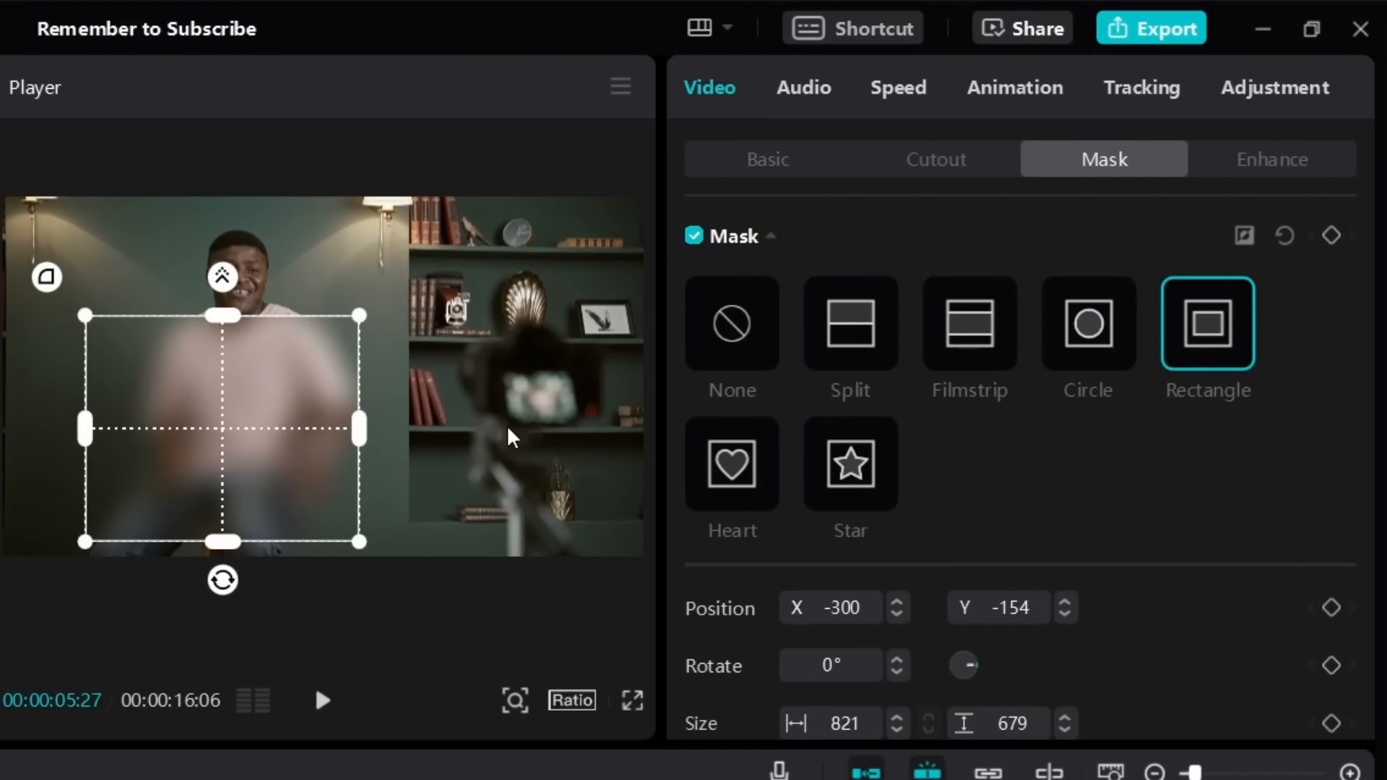
Move the reversed rectangle mask onto the shelves and camera and narrow it from its left side
drag(275, 428, 505, 431)
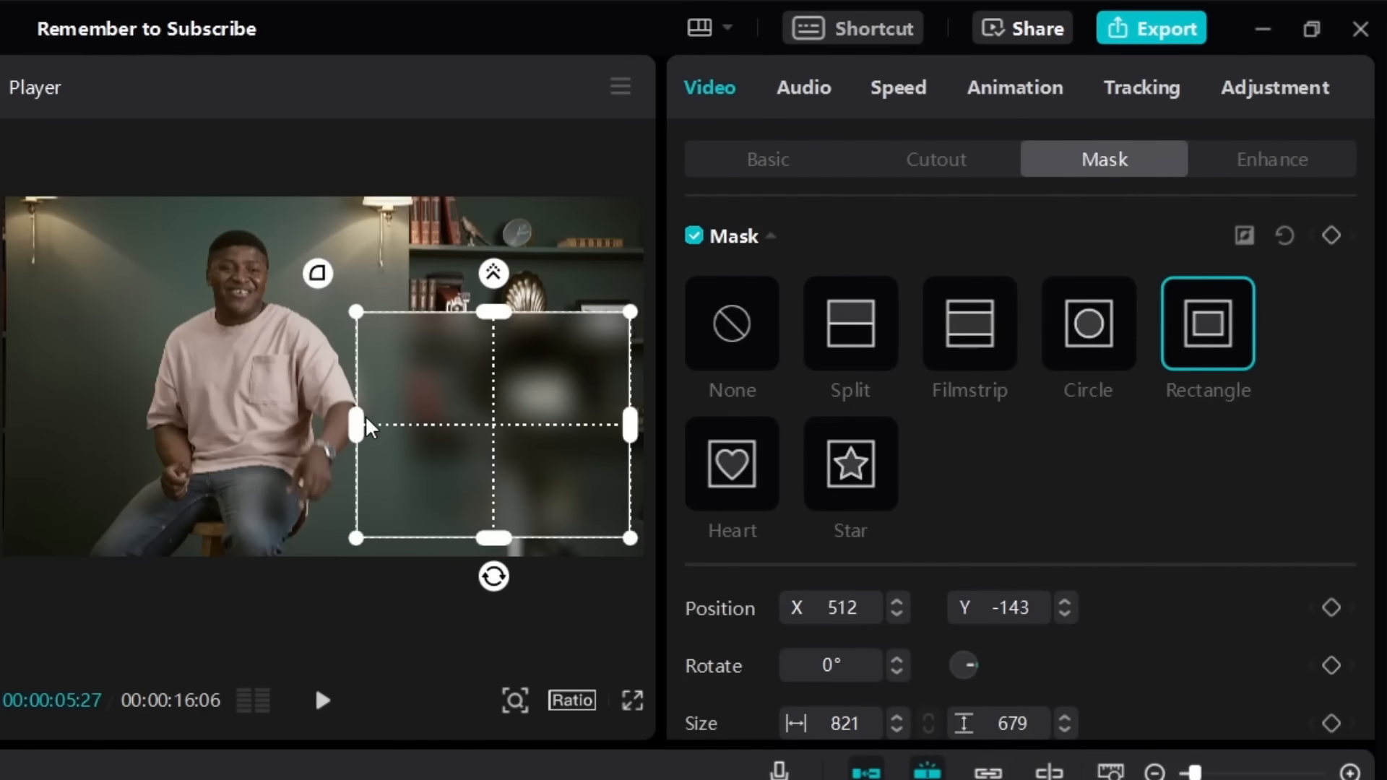
drag(360, 427, 429, 434)
drag(518, 394, 466, 381)
Try a reversed circle mask and move it around the man and the nearby shelves
click(1081, 352)
drag(344, 388, 366, 411)
click(1244, 237)
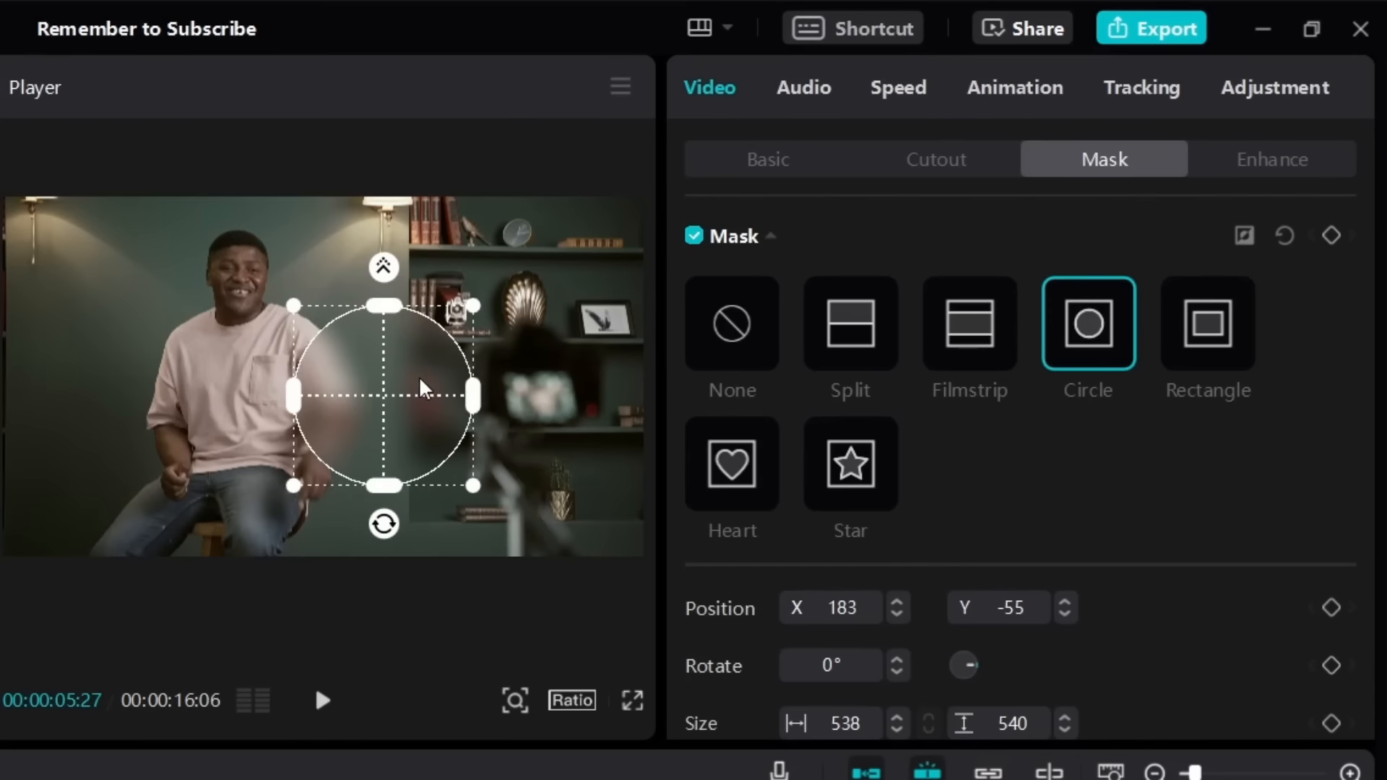
drag(264, 520, 378, 501)
drag(401, 414, 282, 442)
Try a reversed 960 by 540 rectangle mask over the man's torso at about X -62, Y -157
click(1223, 319)
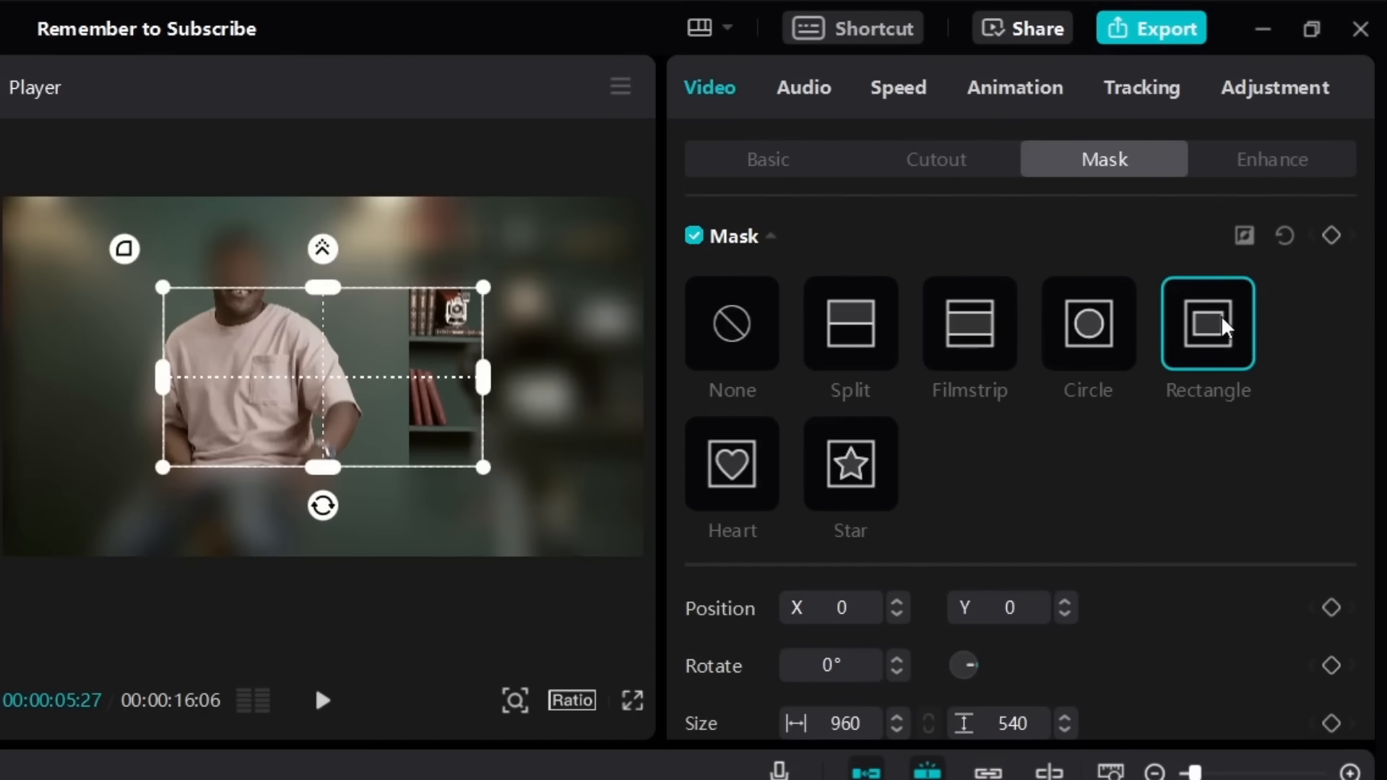
click(1244, 237)
drag(246, 406, 227, 458)
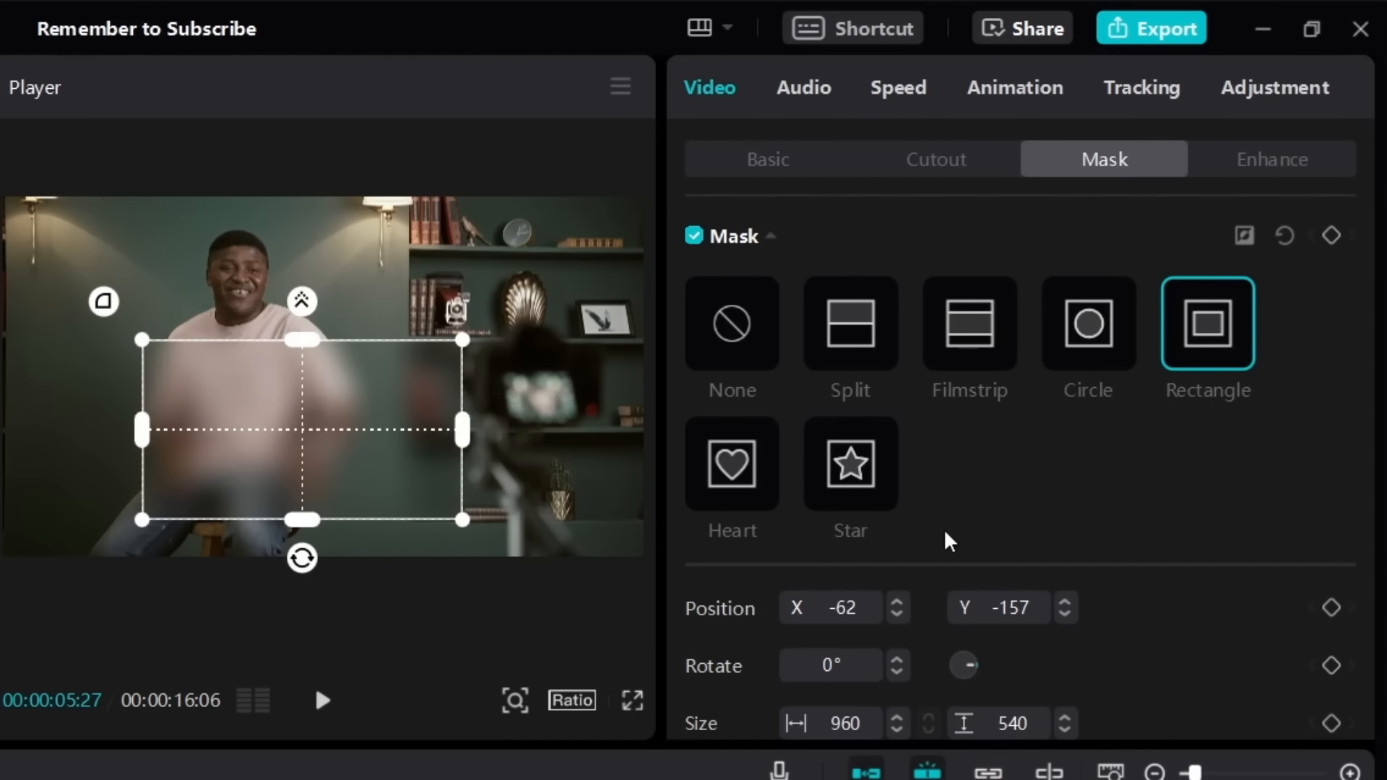
Try the heart and star masks over the man's upper body
click(730, 493)
drag(328, 443, 175, 364)
click(852, 463)
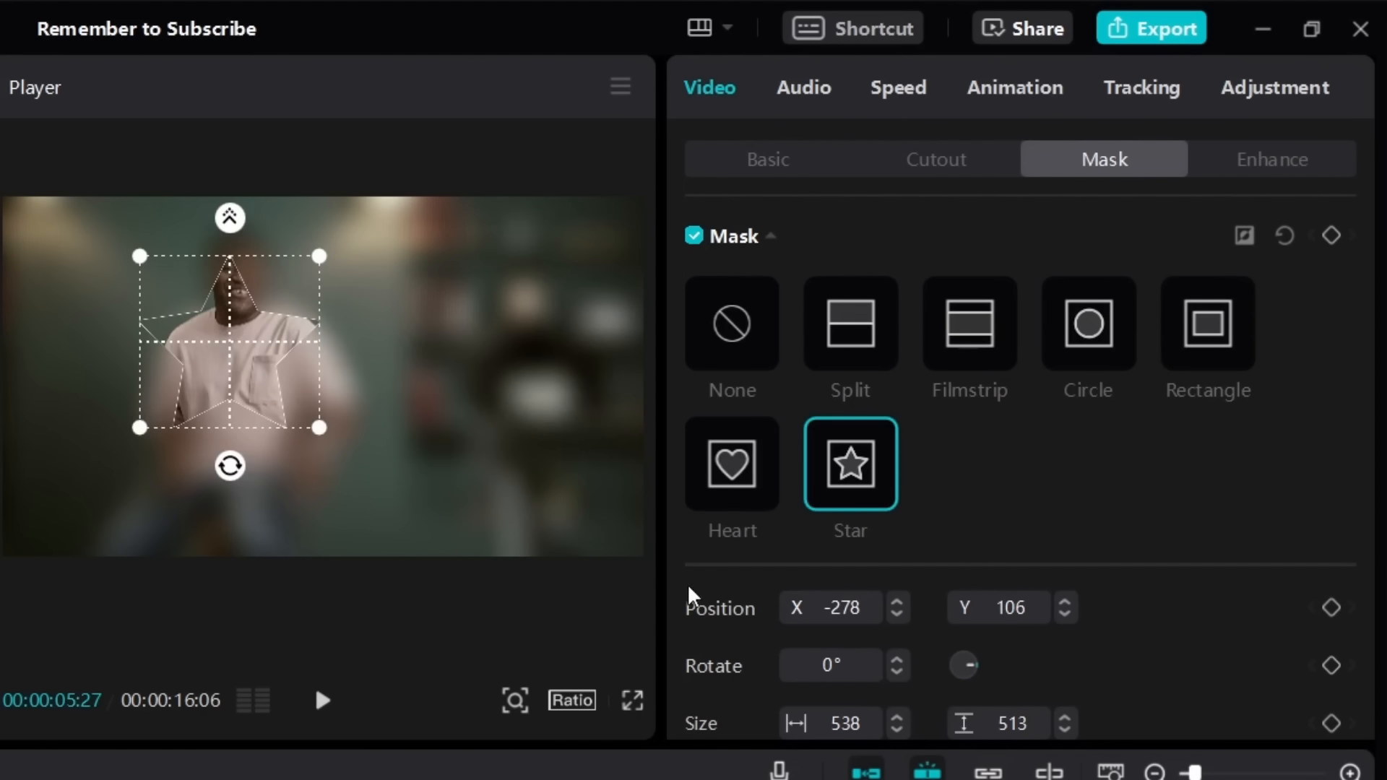
Apply a rectangle mask to the unblurred copy, reverse it and place it over the man's torso
click(1200, 326)
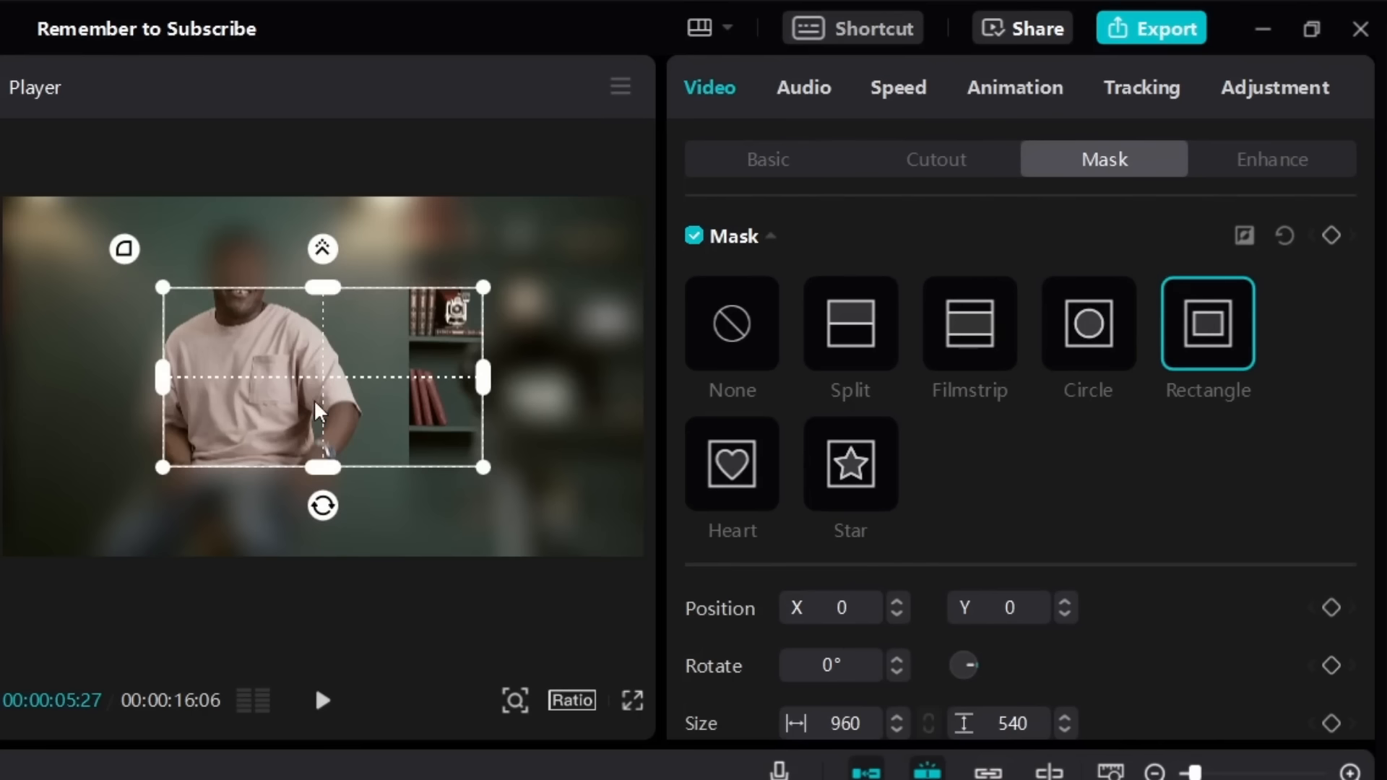
click(1243, 237)
drag(361, 385, 341, 431)
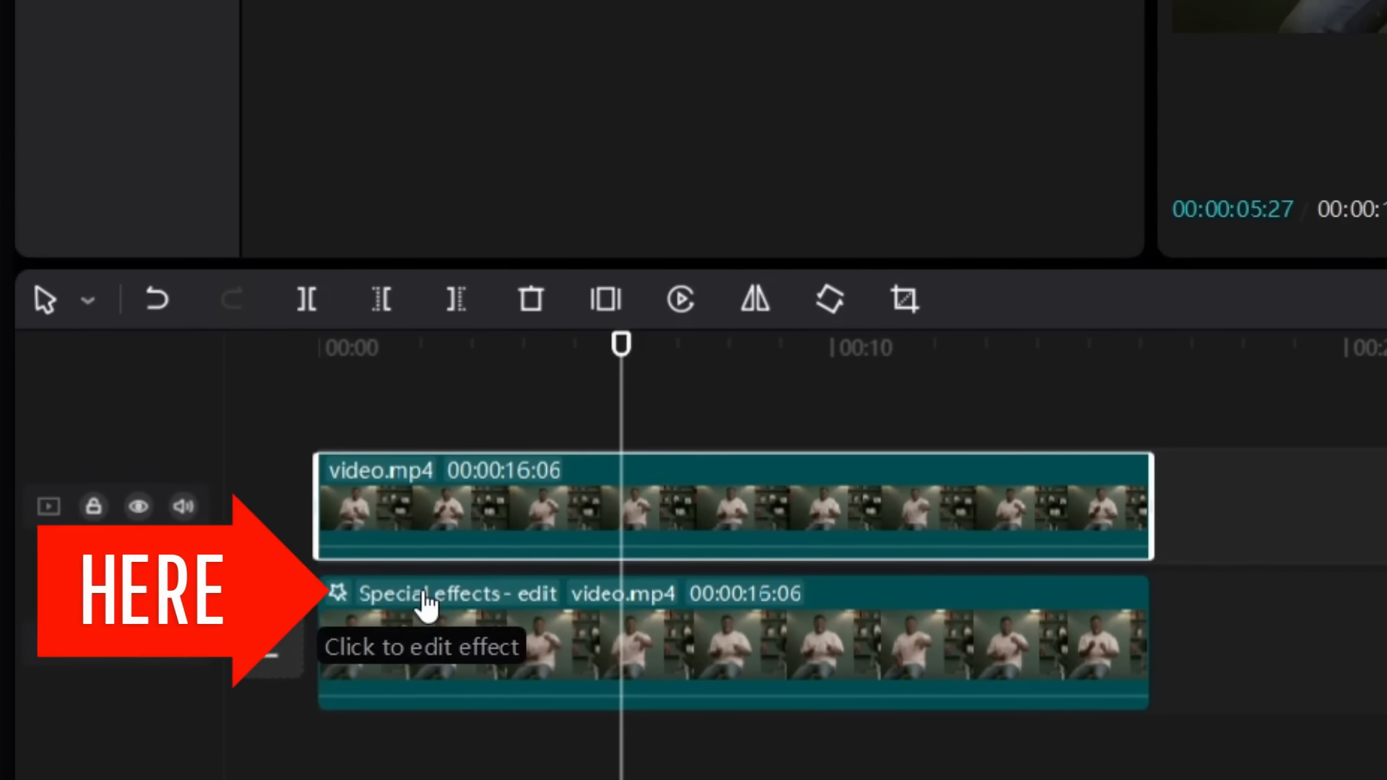
Reopen the Blur effect on the lower clip for editing and set its intensity to 30
click(442, 610)
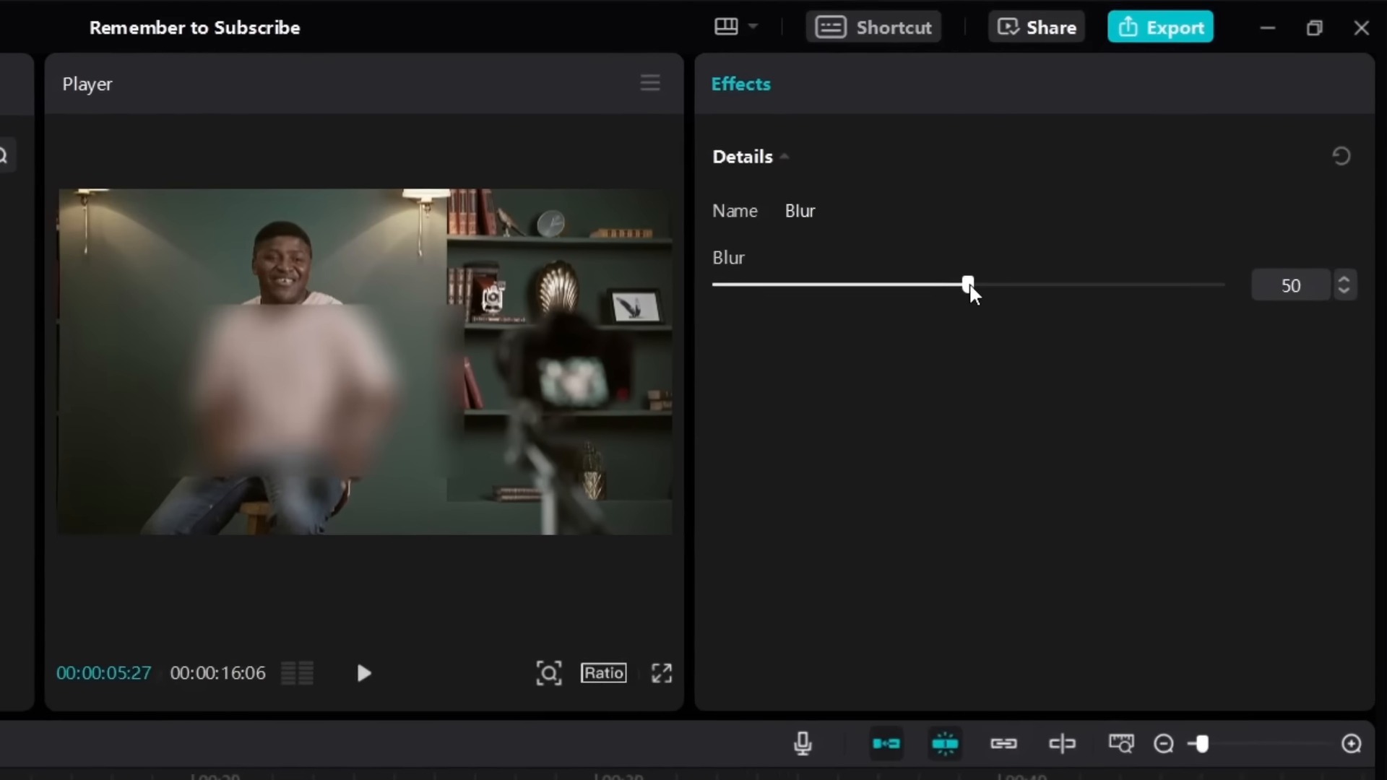
drag(1095, 199, 1129, 199)
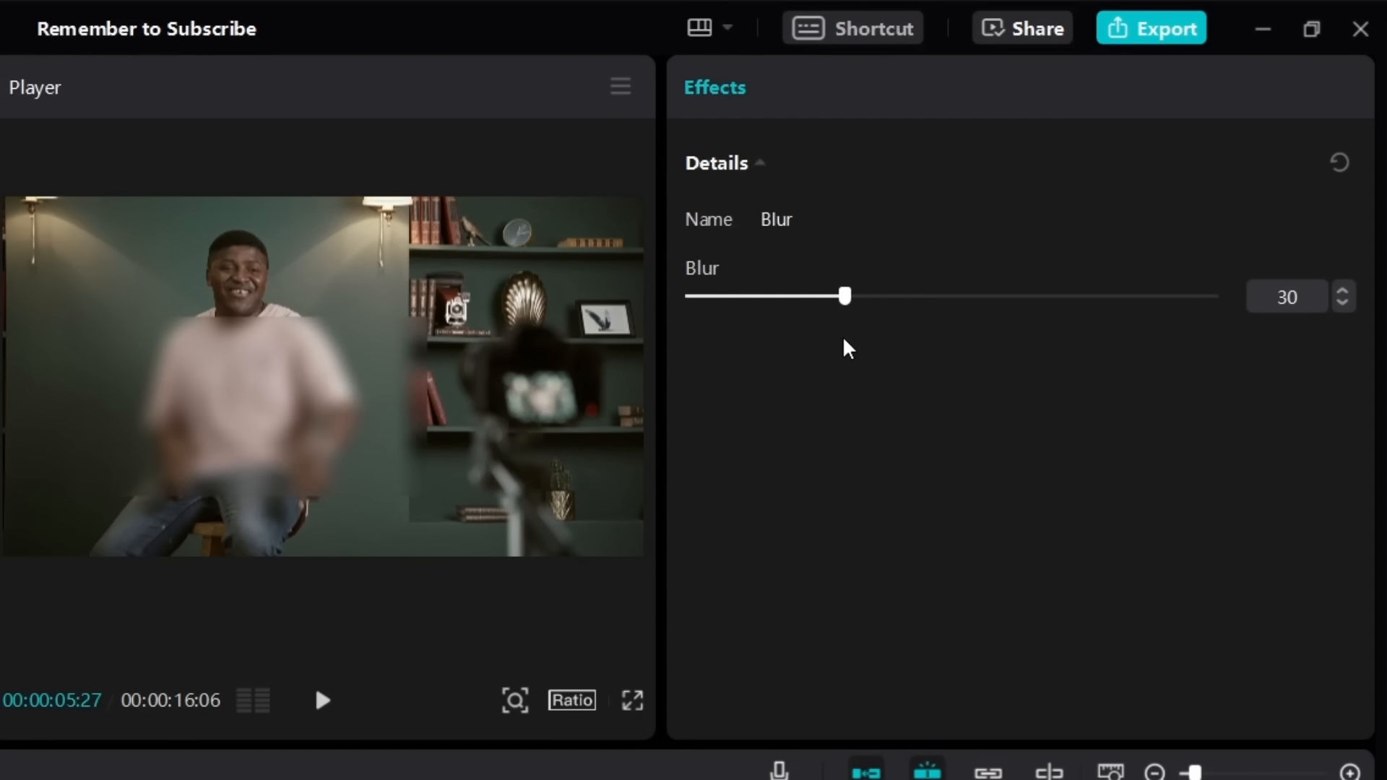
Apply auto cutout to the unblurred upper clip and play the composite from the beginning
drag(760, 347, 1053, 510)
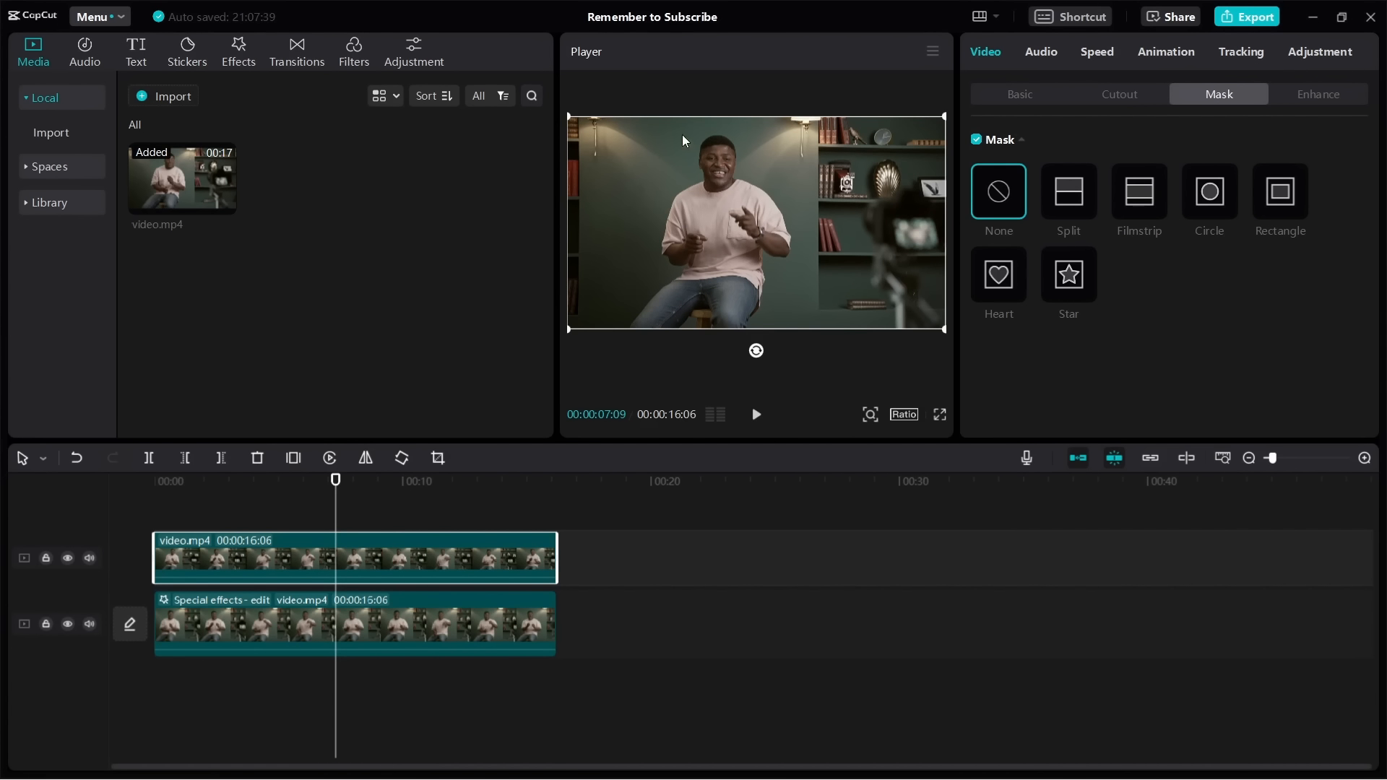
click(383, 522)
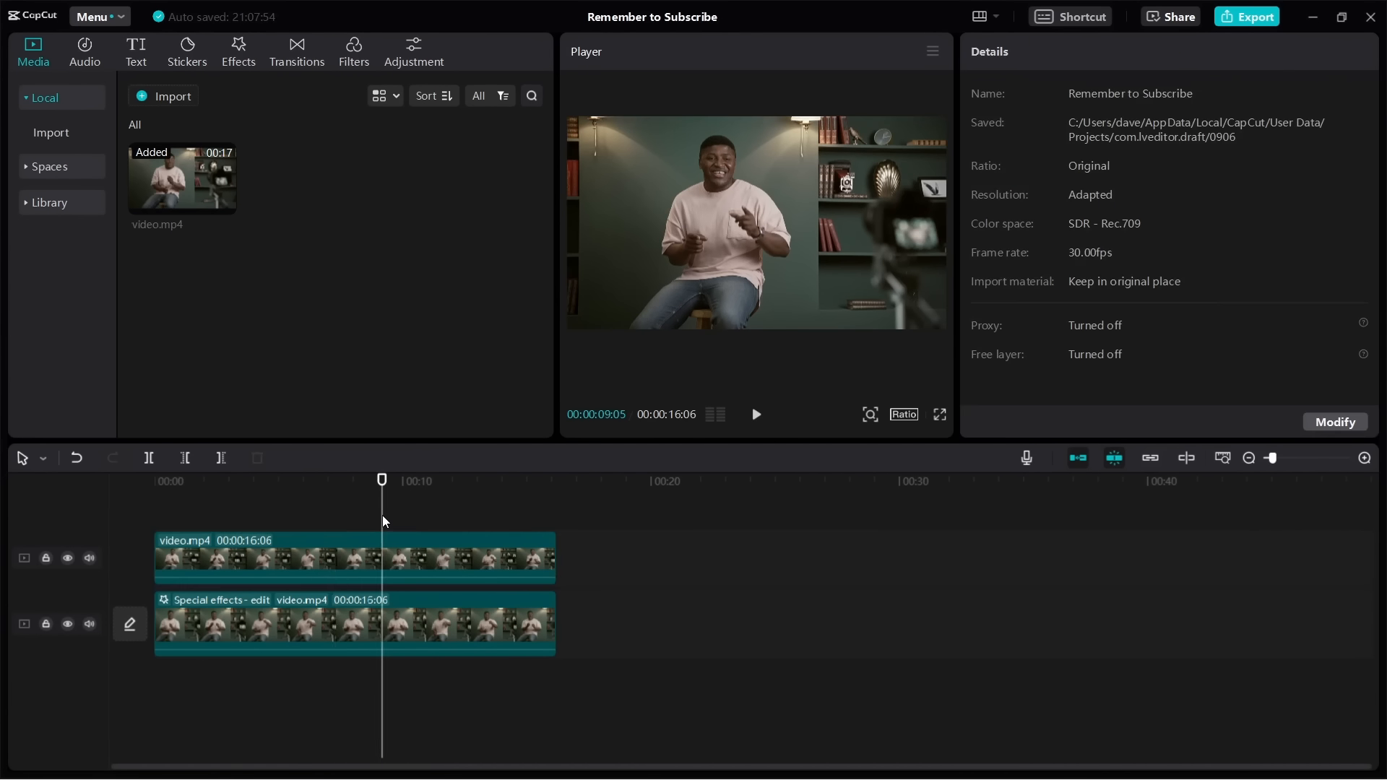
click(302, 568)
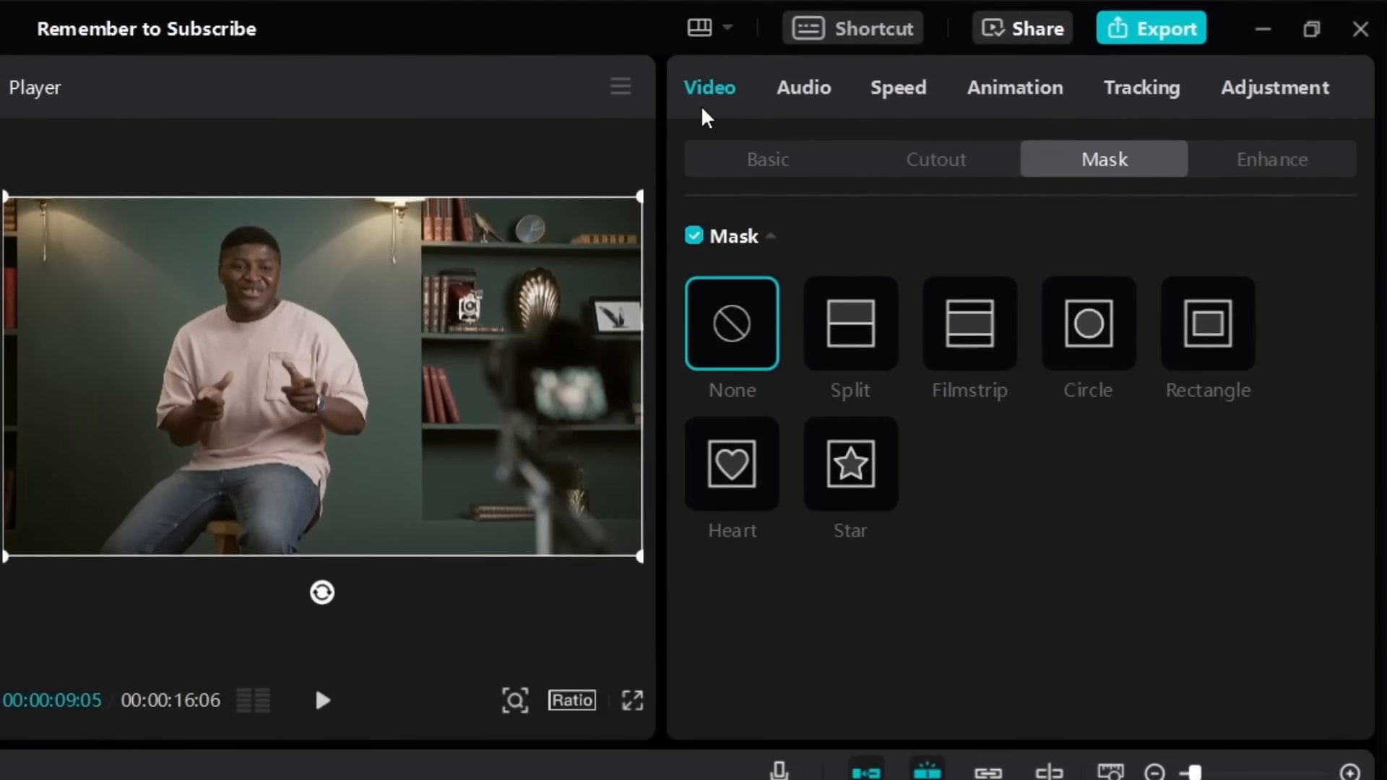
click(936, 180)
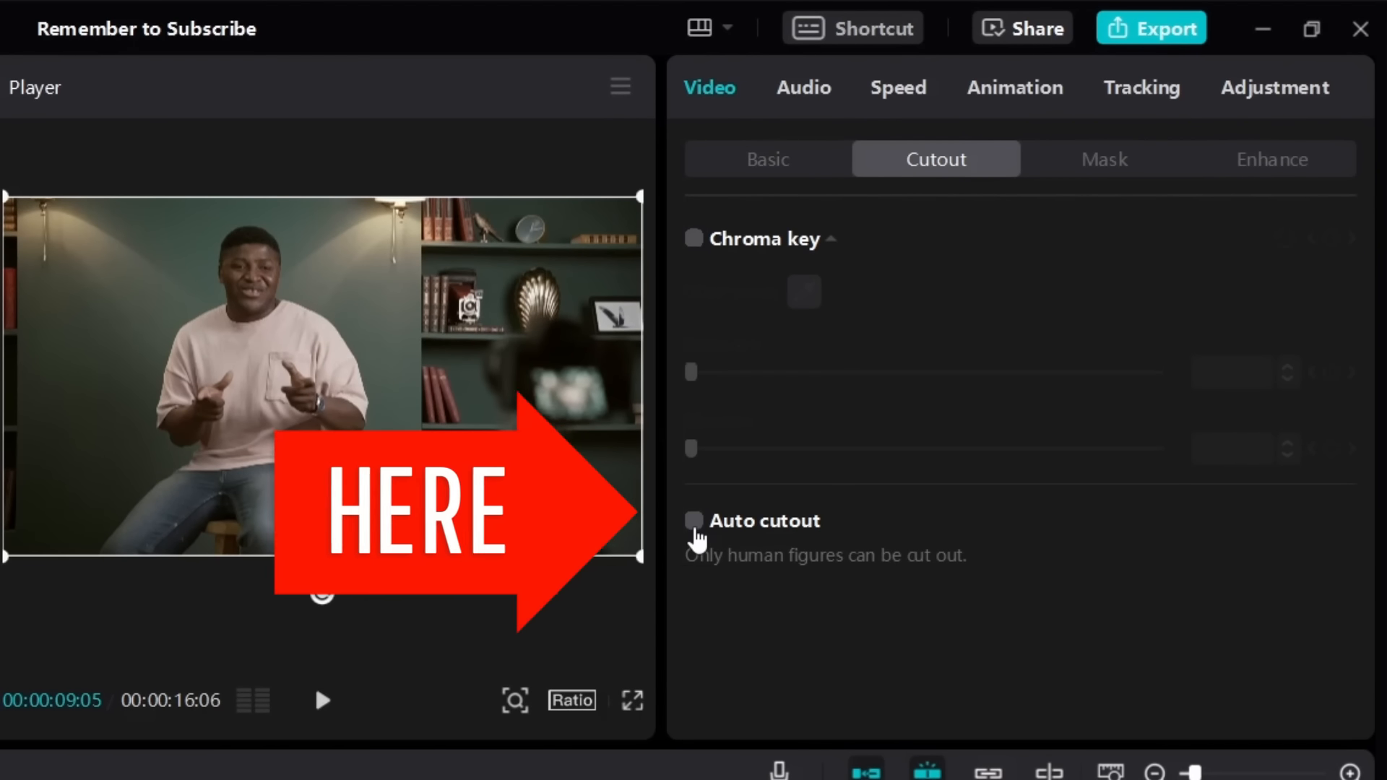
click(698, 532)
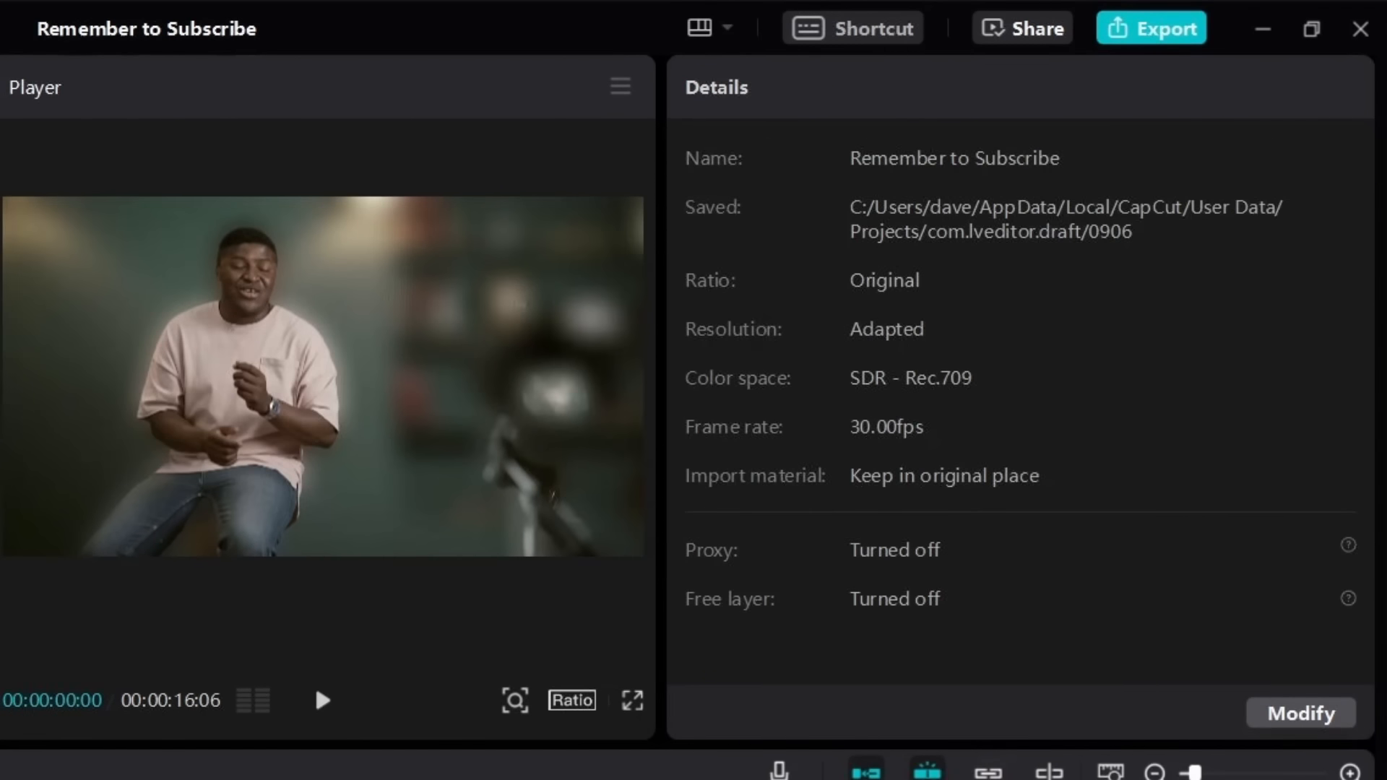
key(space)
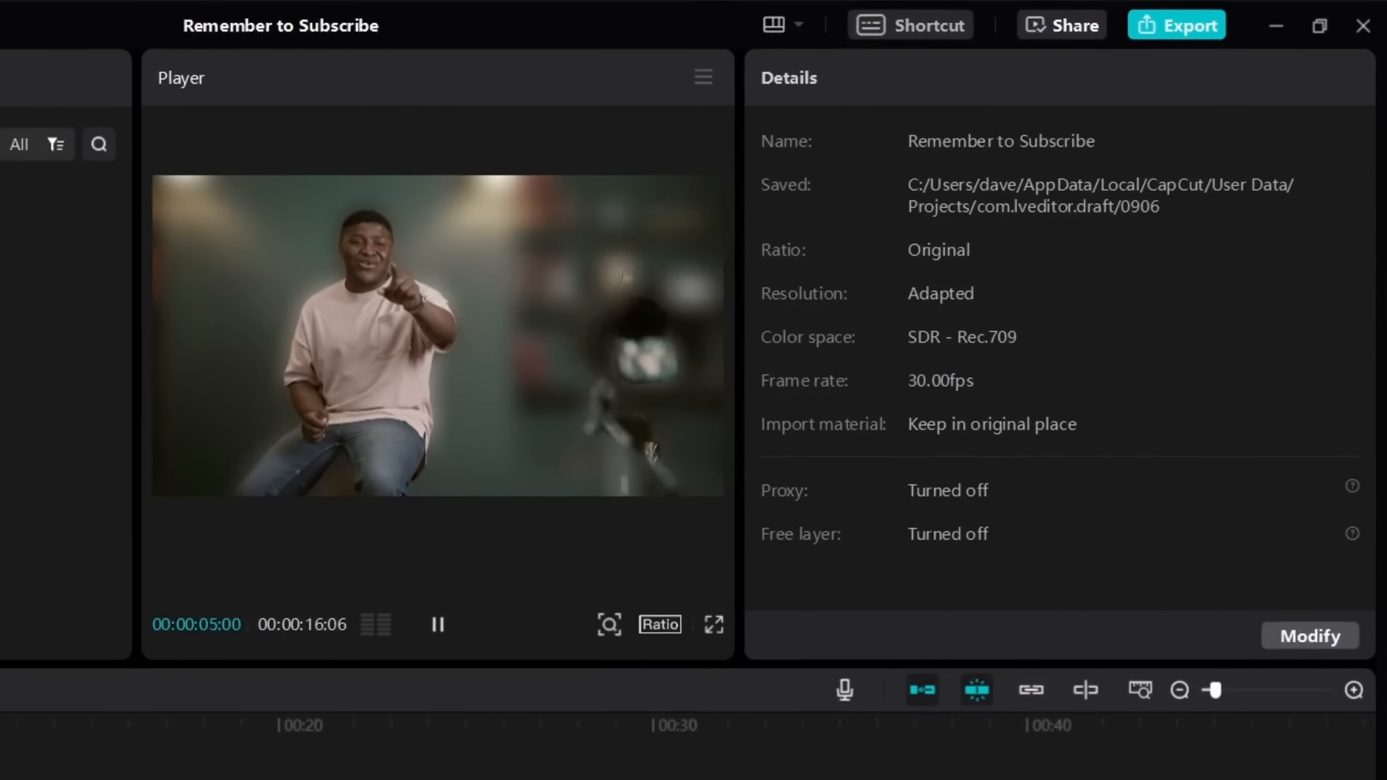
key(space)
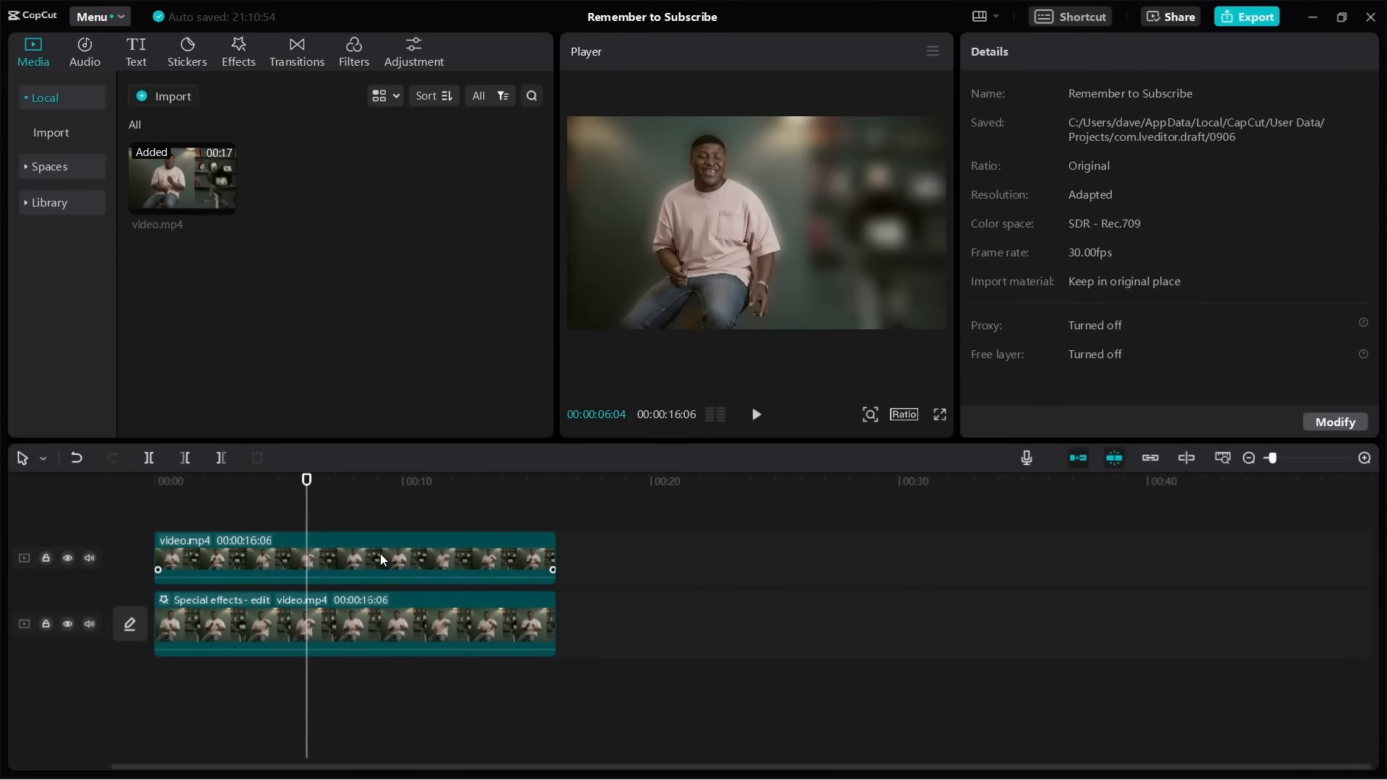
Move the cutout clip along its track past the end of the blurred clip and play it alone
click(383, 560)
drag(383, 560, 829, 560)
click(616, 504)
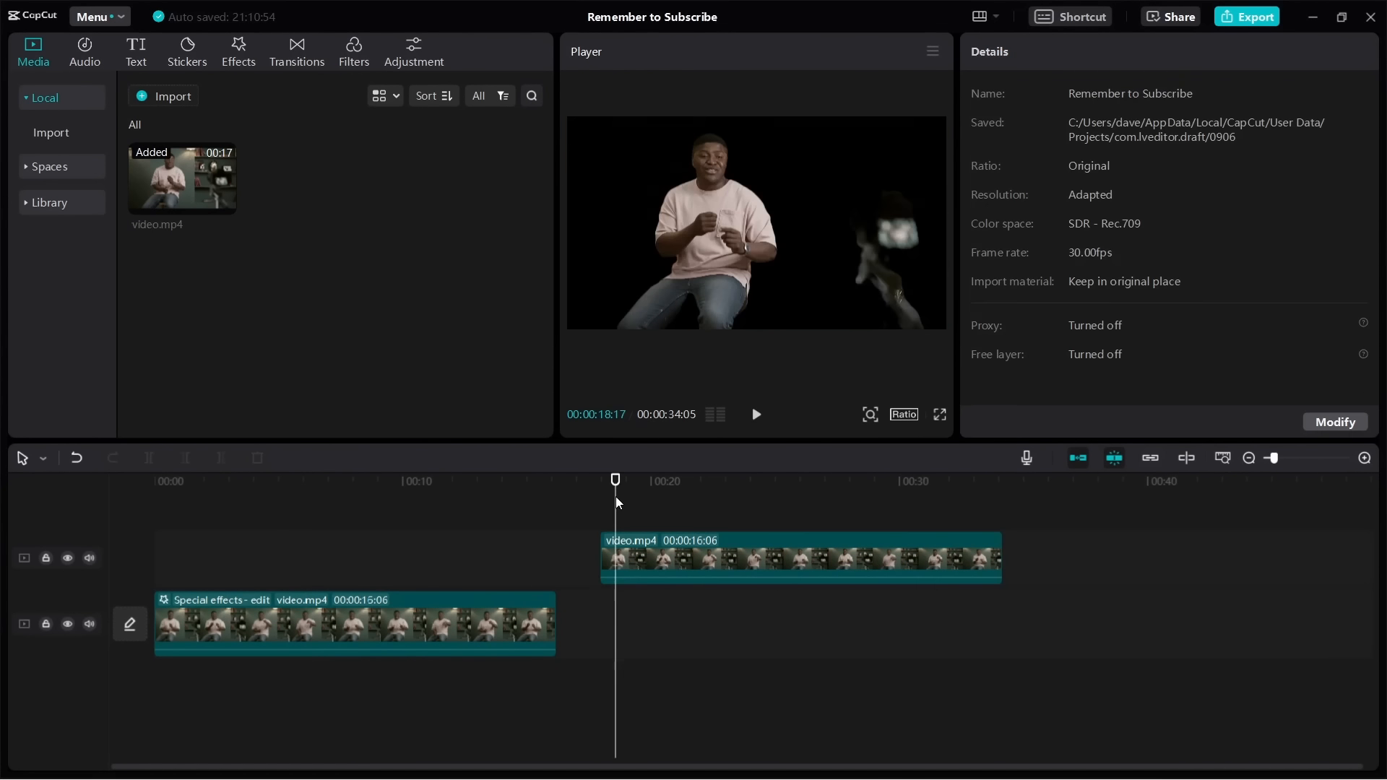
key(space)
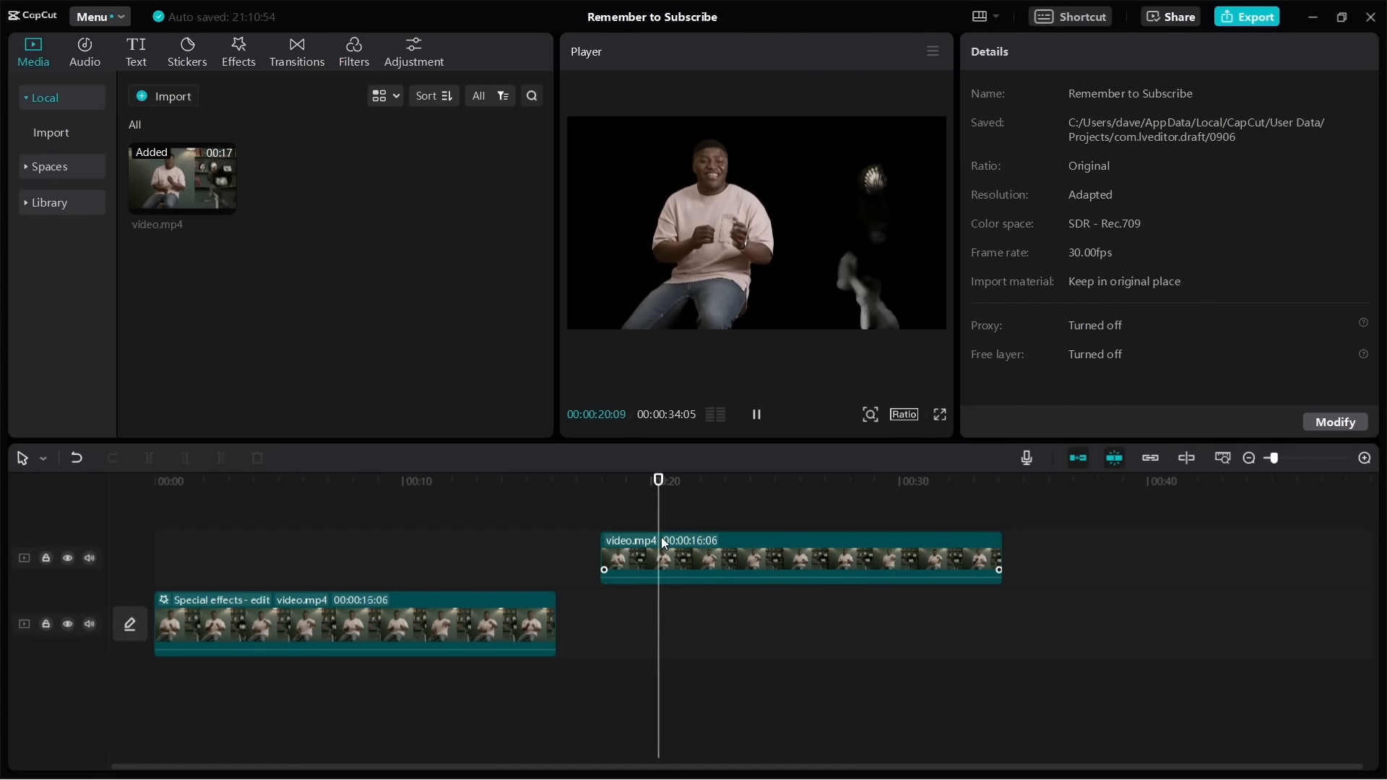
click(664, 543)
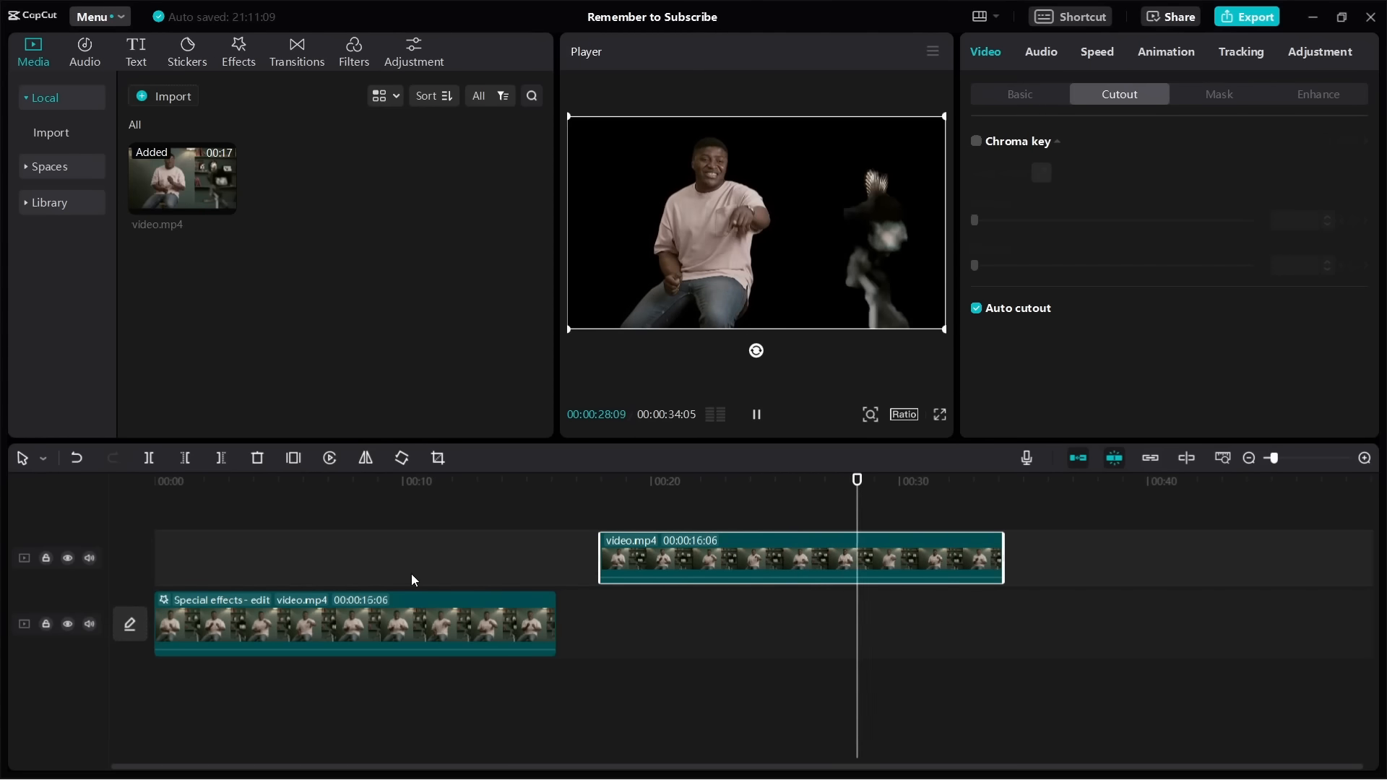
Preview the blurred clip alone, move the cutout clip back above it at the timeline start and play them together
click(264, 514)
click(303, 626)
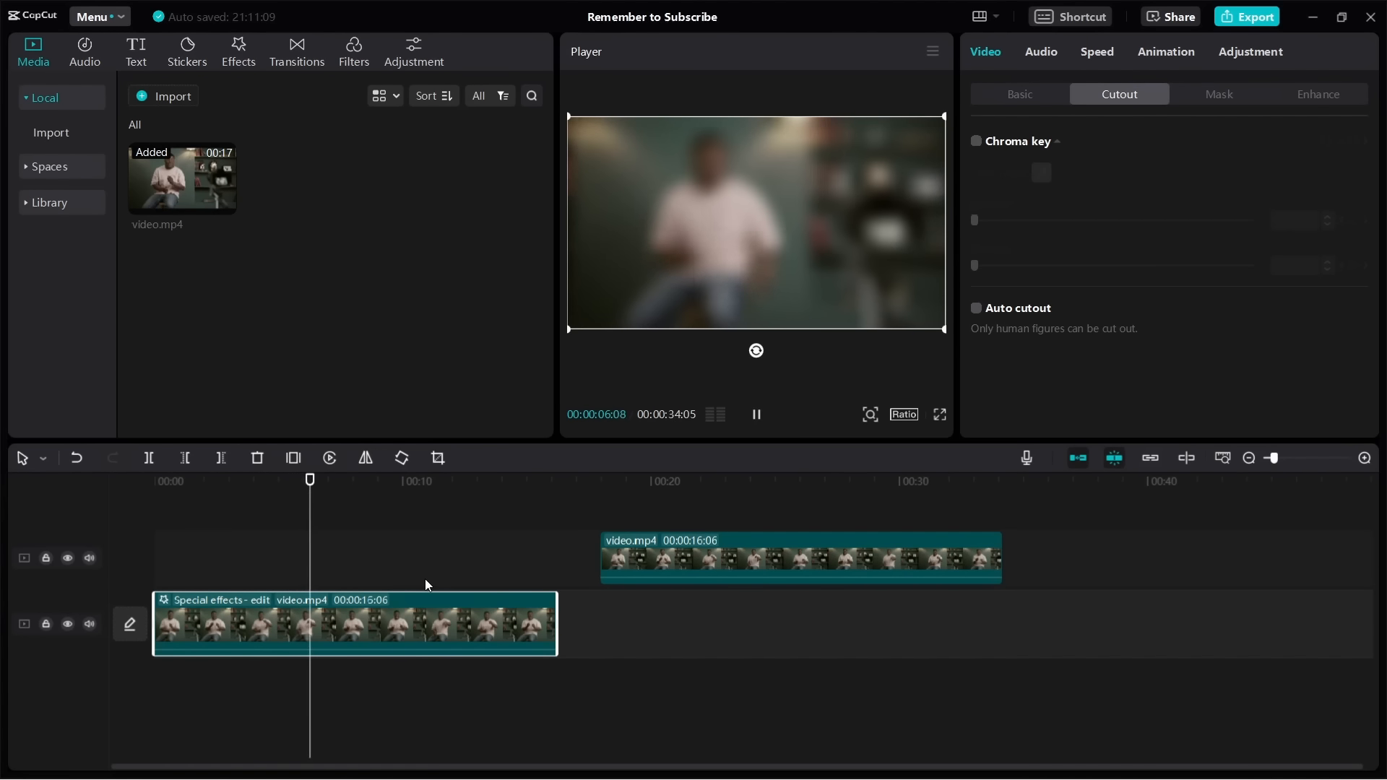
key(space)
drag(708, 565, 260, 565)
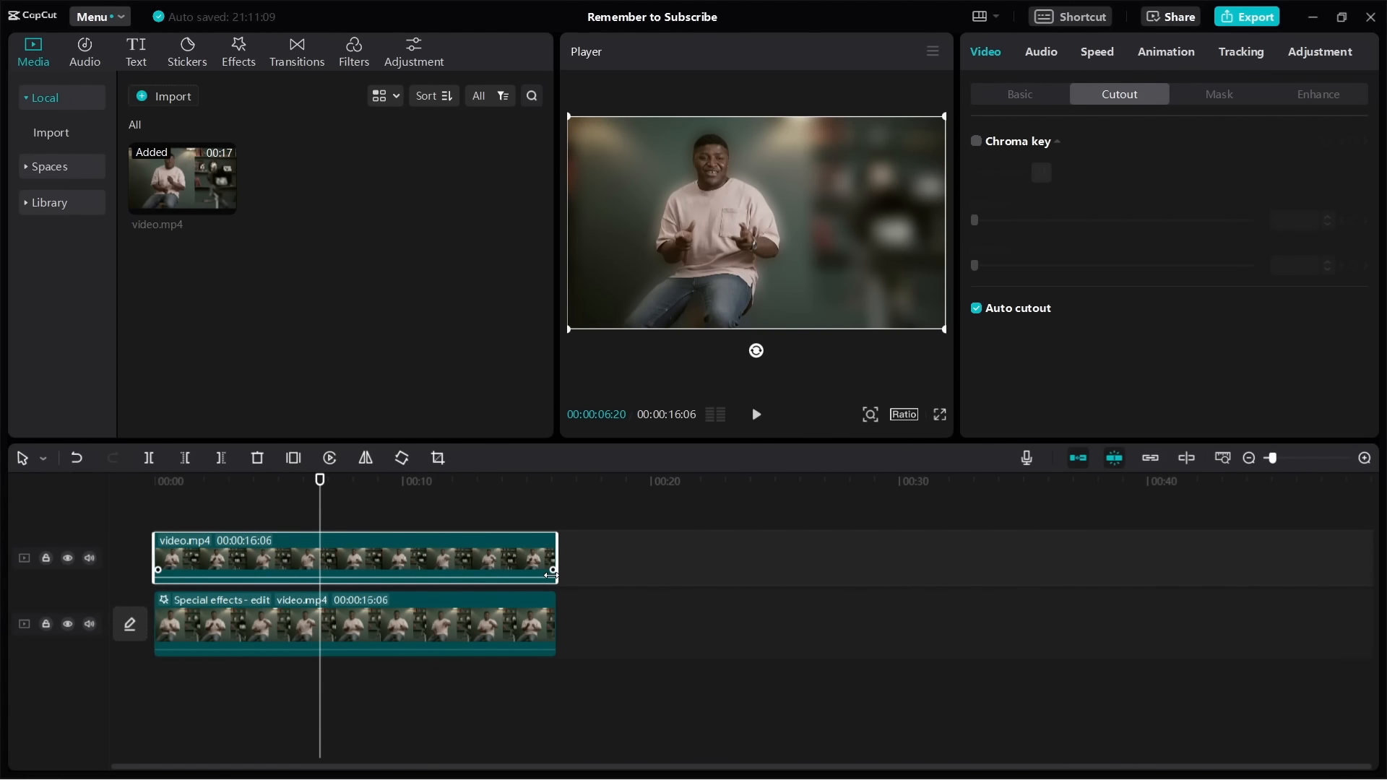
key(space)
click(307, 526)
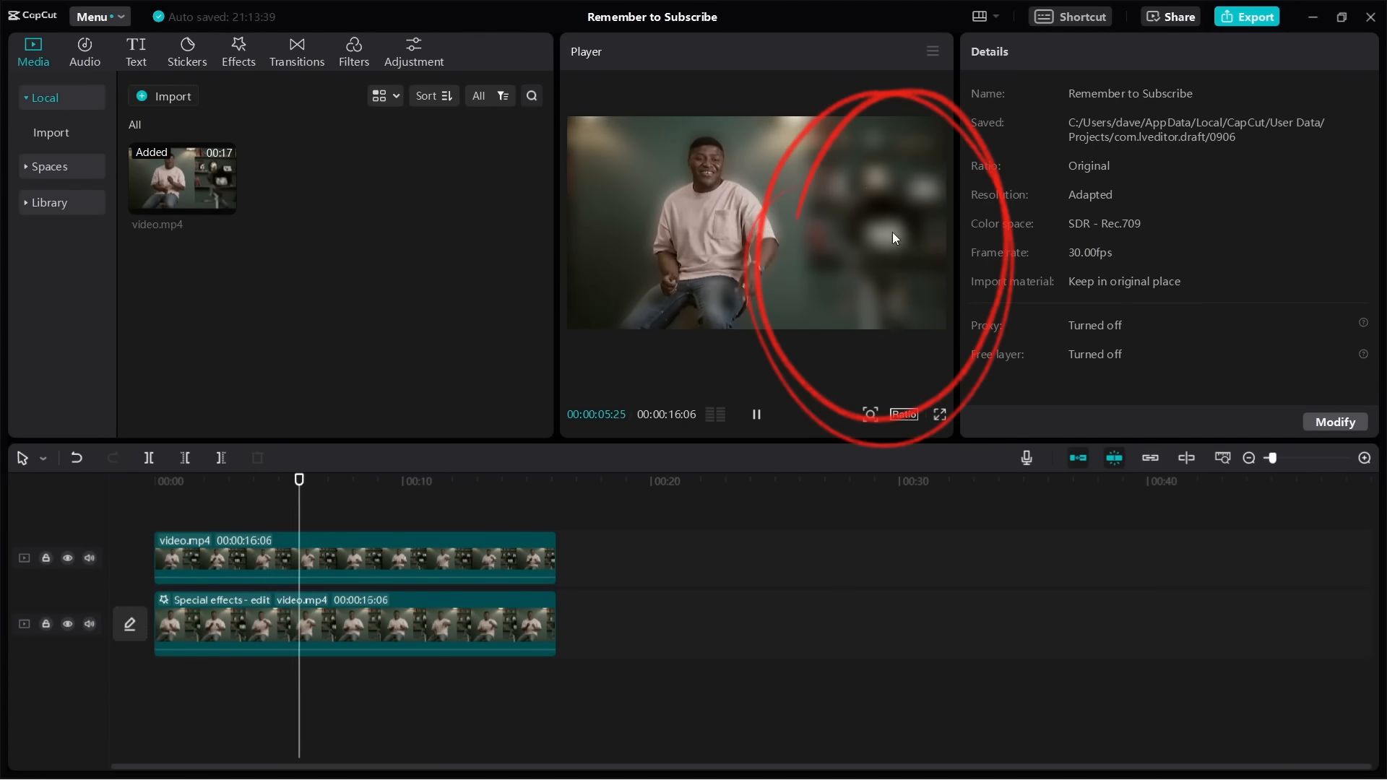
Separate the cutout clip from the blurred clip again, play it by itself and select it
key(space)
drag(453, 563, 898, 563)
key(space)
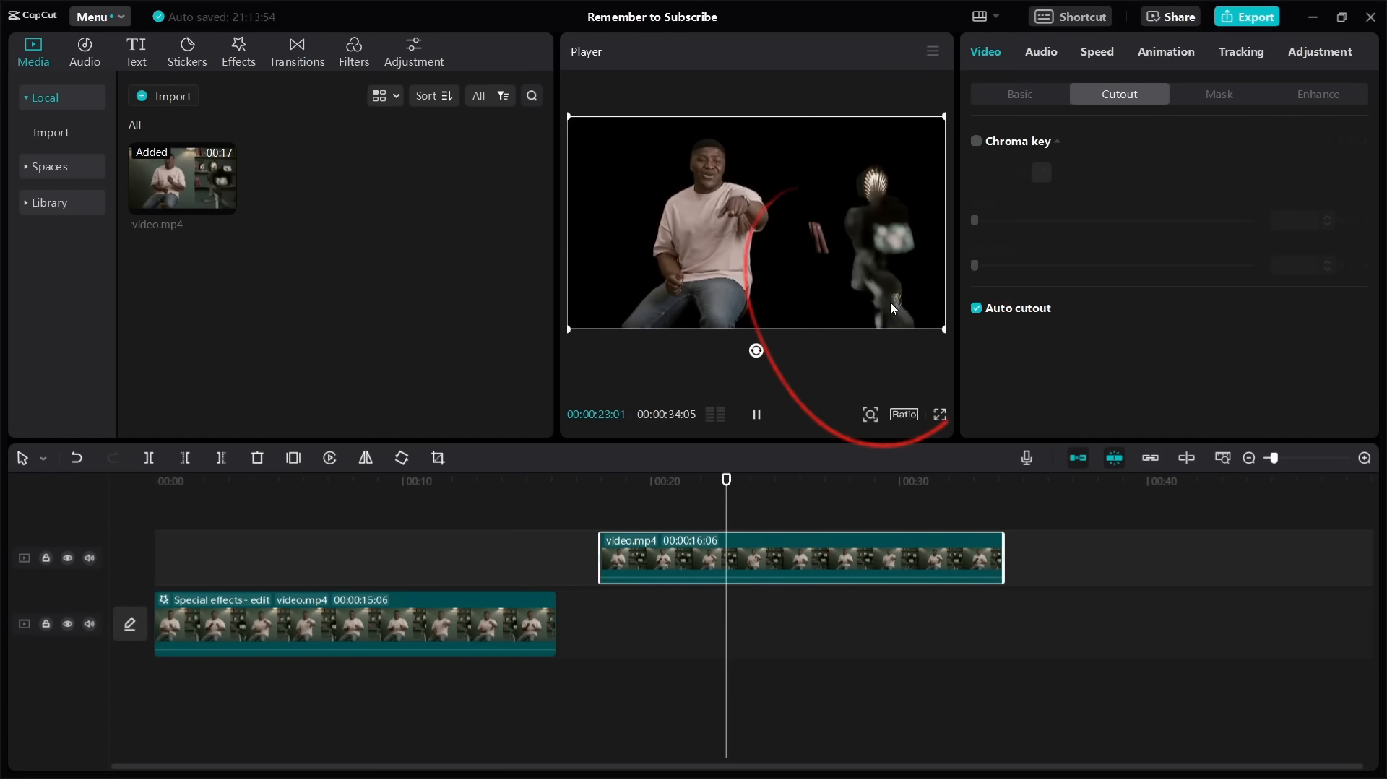
click(671, 572)
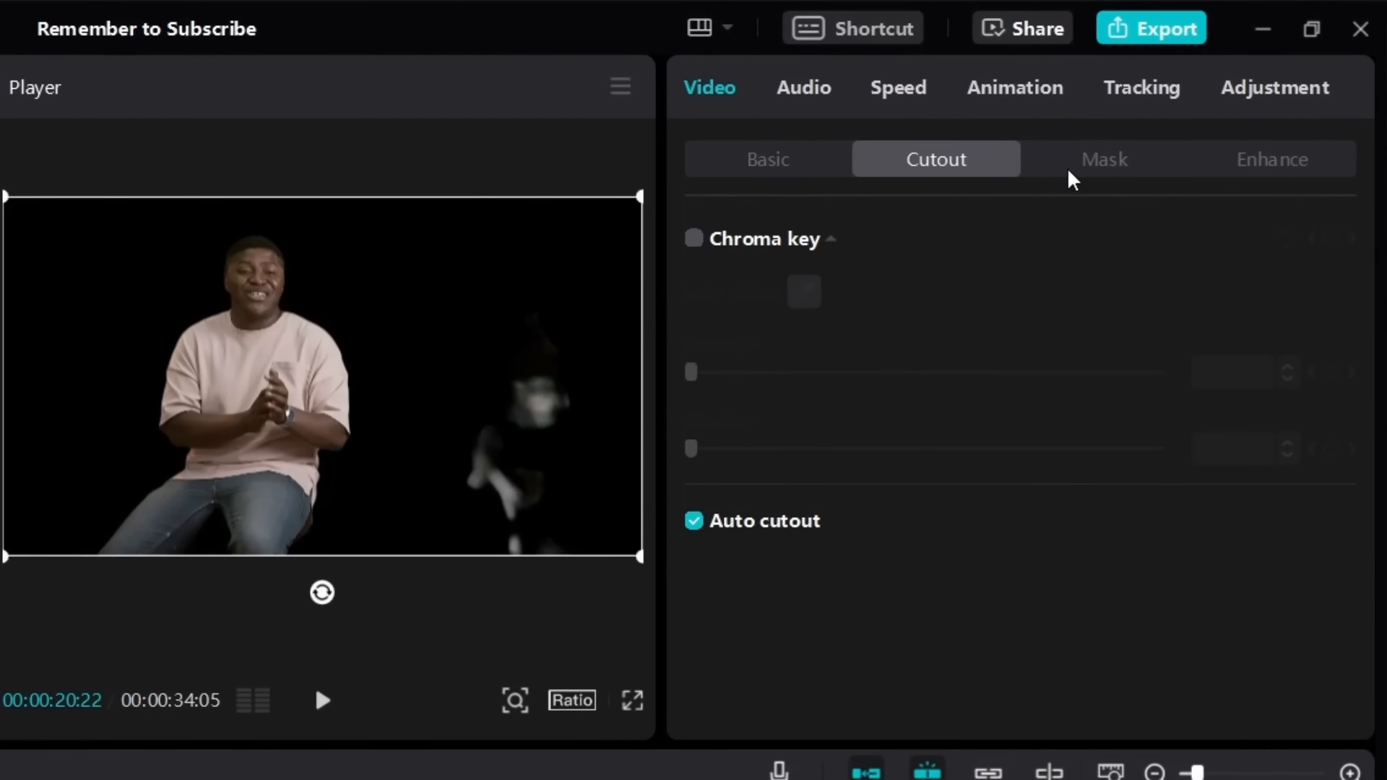
Add a rectangle mask around the seated man, about 916 by 1080 at X -274, Y 0, excluding the camera
click(1083, 172)
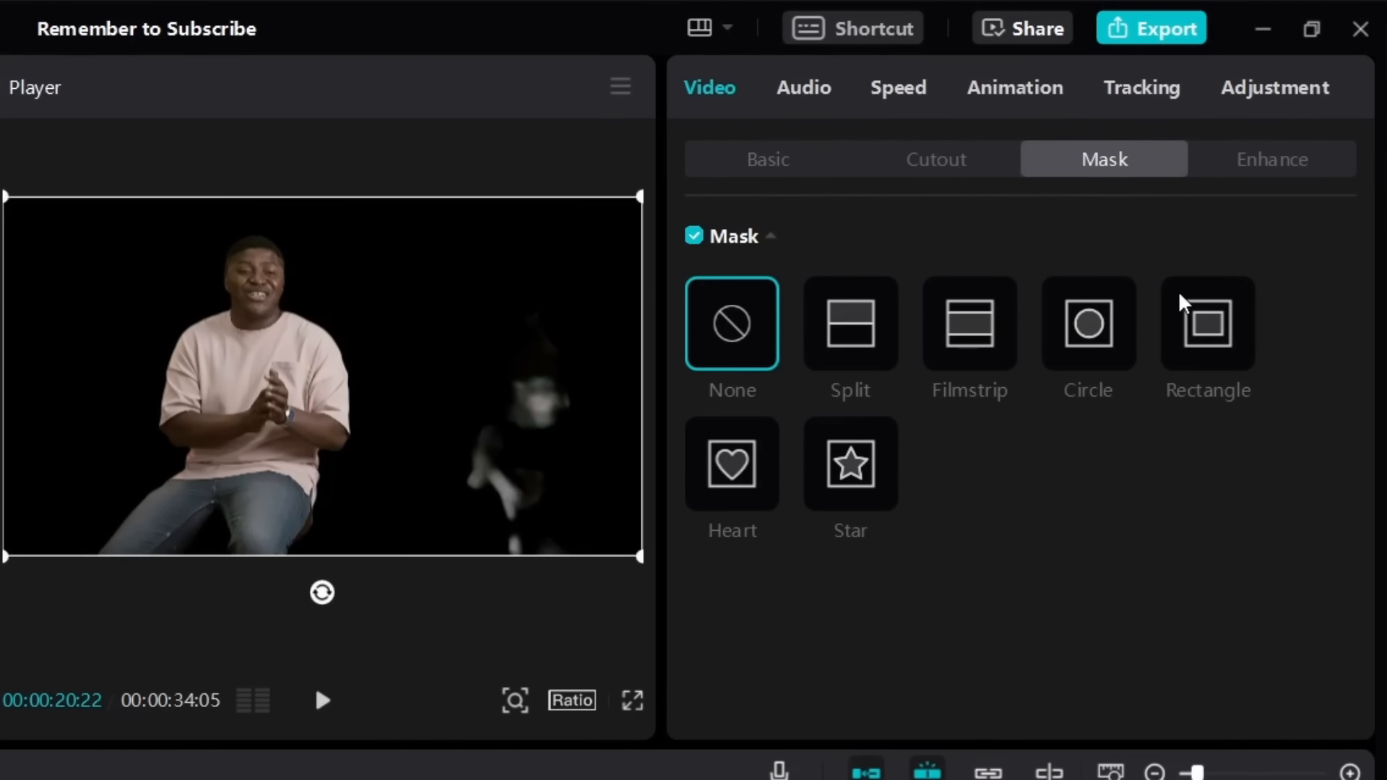
click(1219, 354)
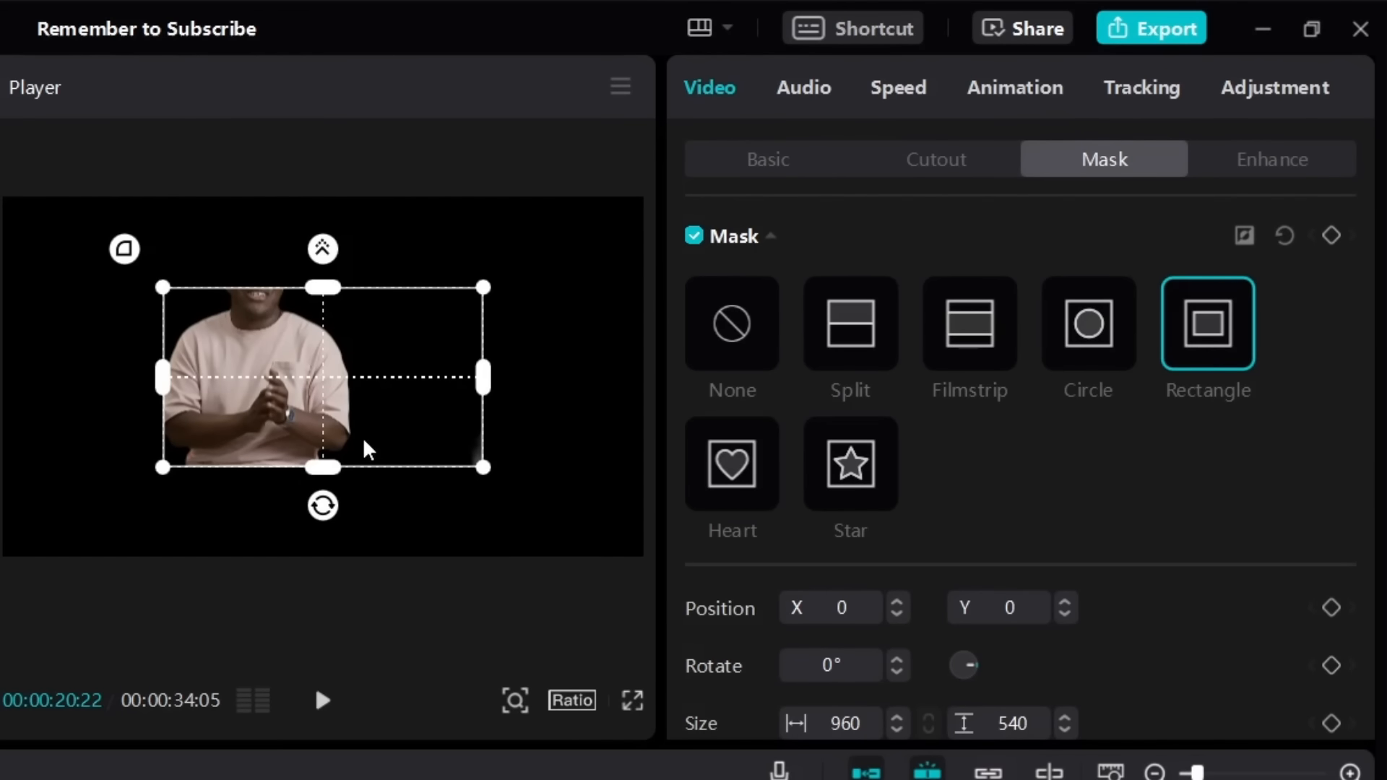
drag(362, 449, 267, 367)
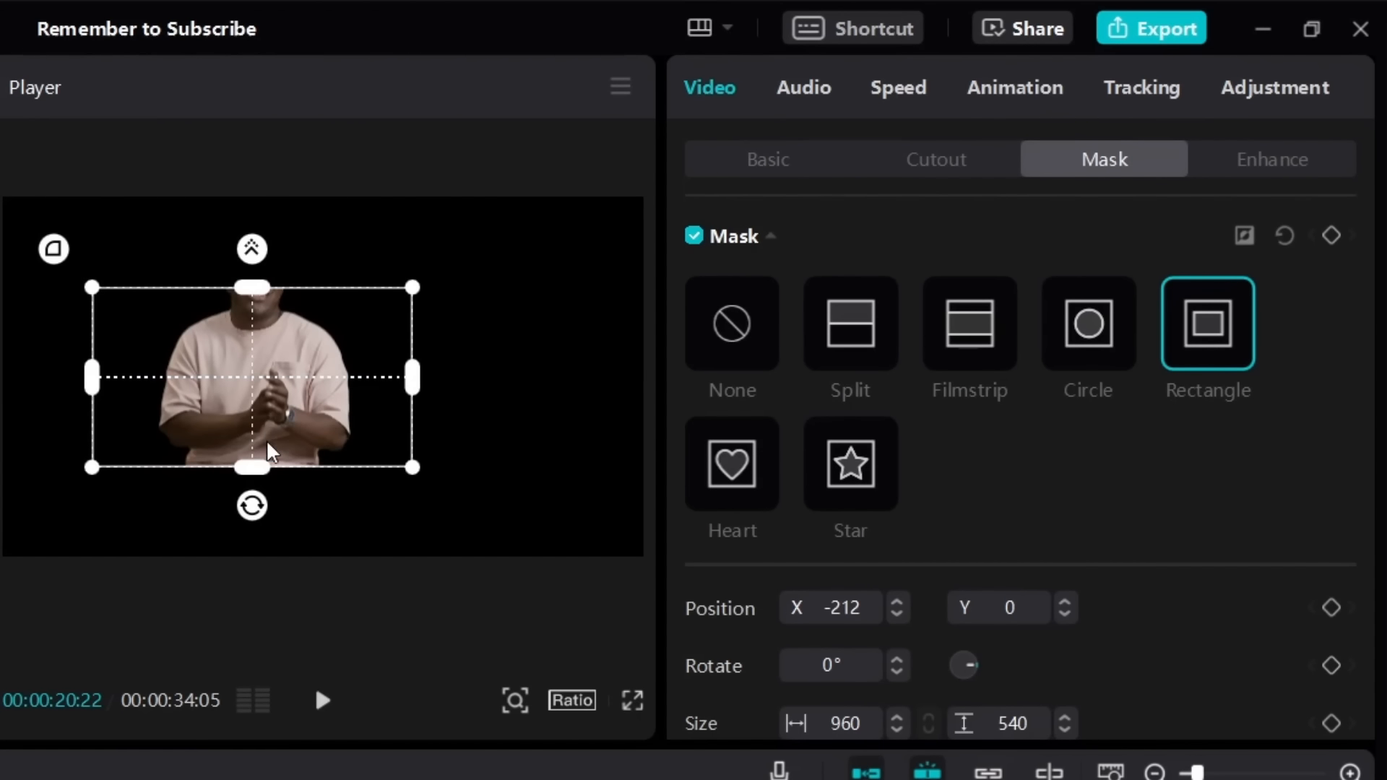
drag(267, 471, 241, 569)
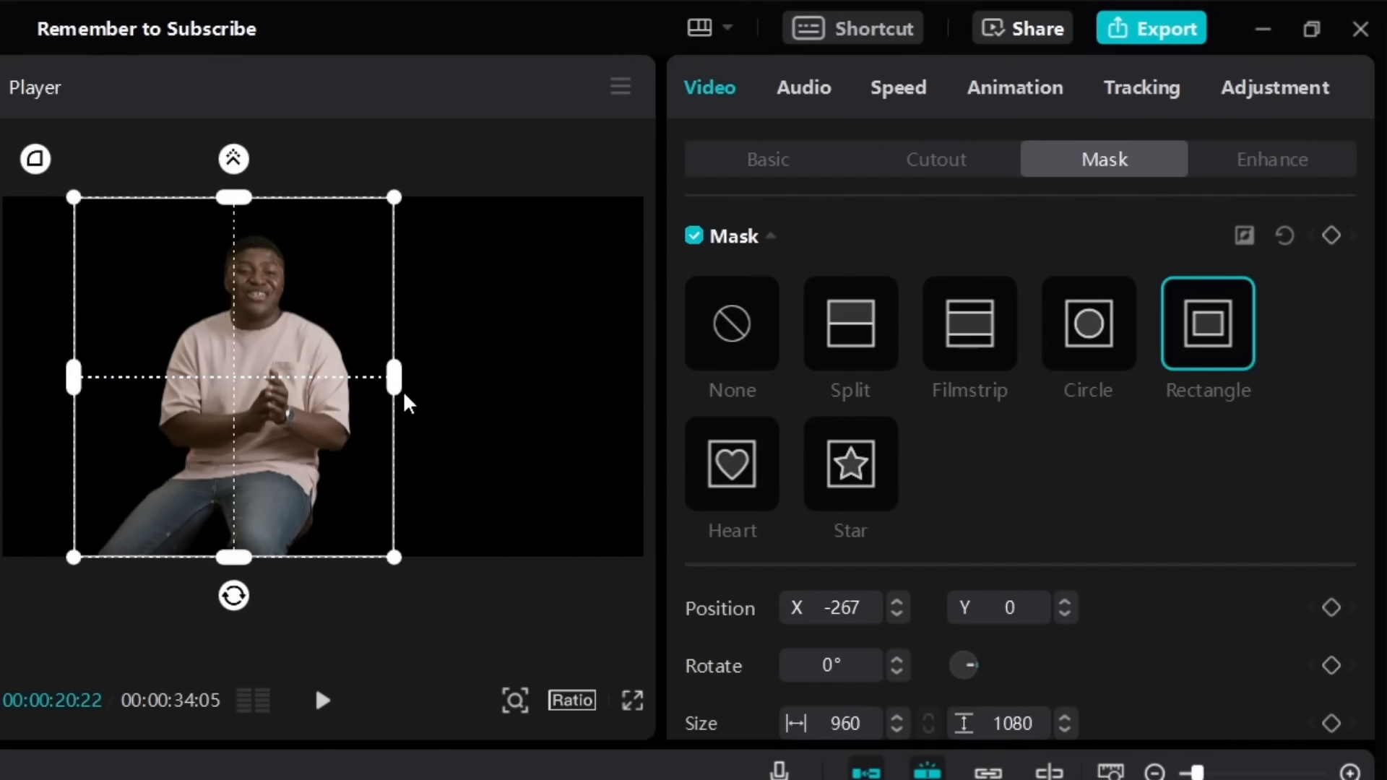
drag(405, 396, 393, 393)
drag(308, 400, 305, 399)
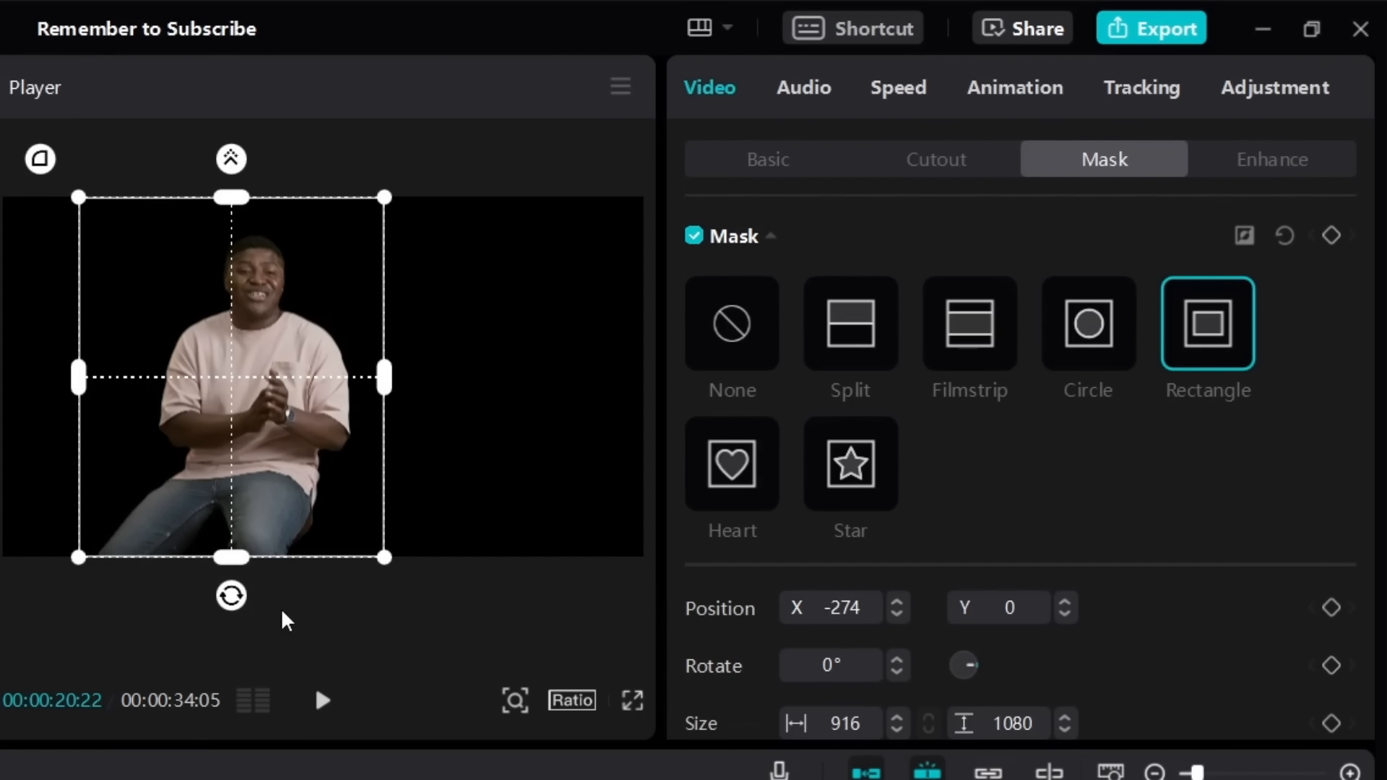
Preview the masked clip, try the rectangle mask over the camera at X 534, Y 0, and return it to the man
click(325, 708)
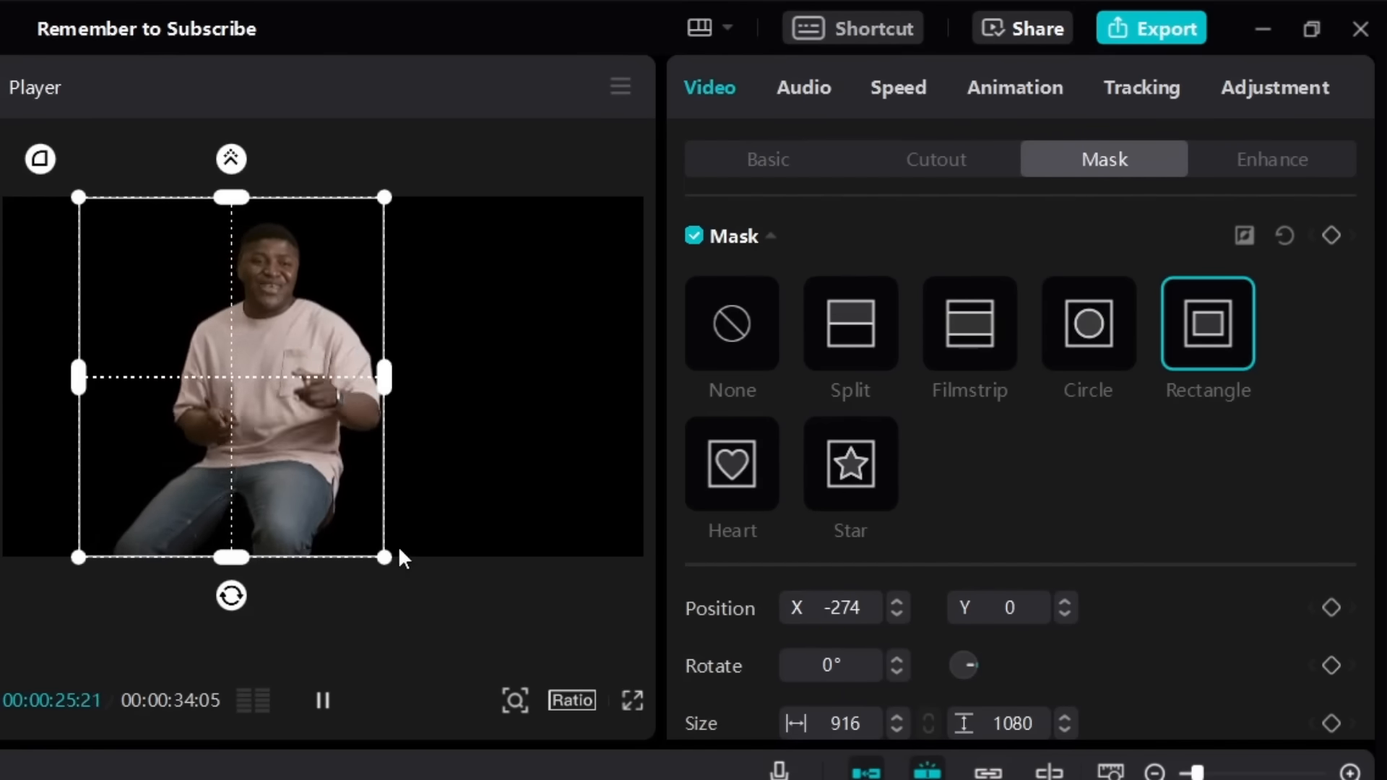
key(space)
drag(326, 339, 349, 332)
drag(272, 399, 532, 404)
key(space)
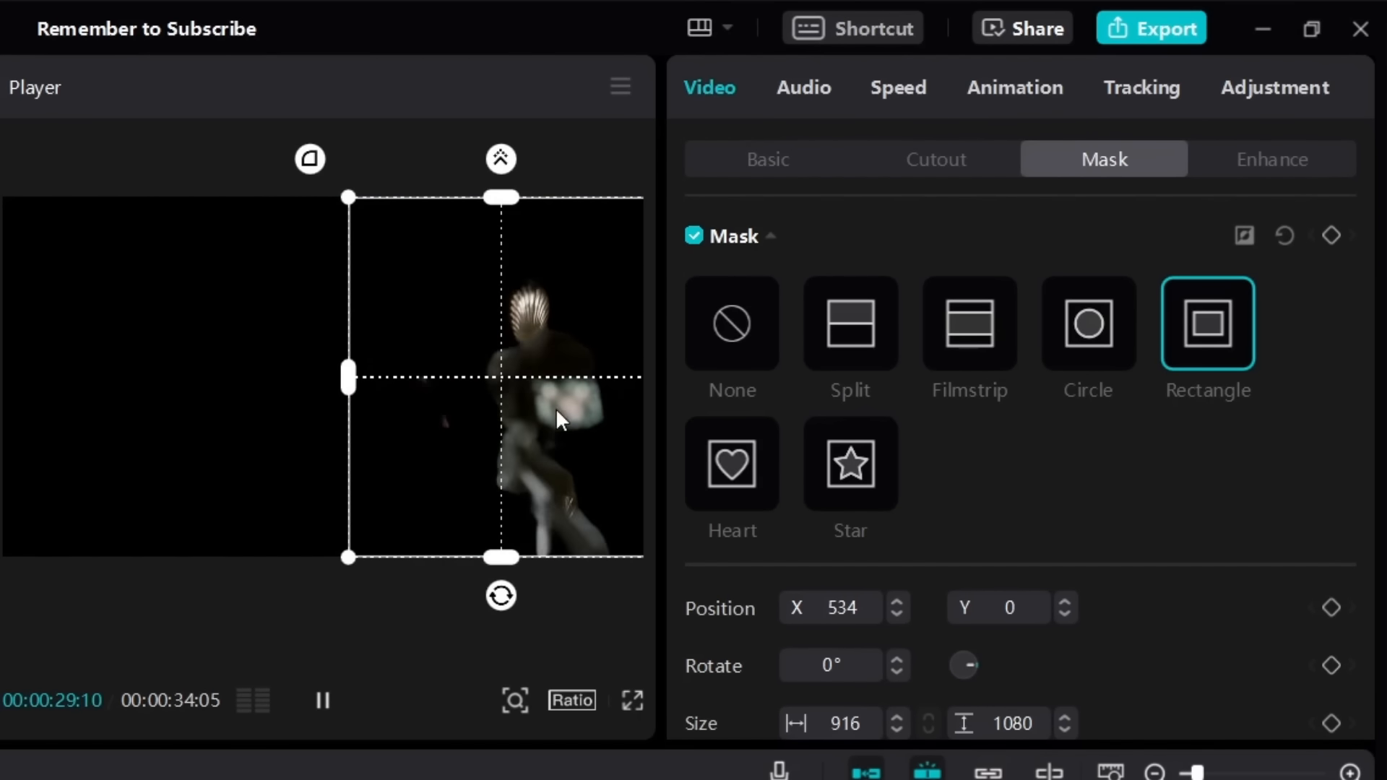
key(space)
drag(497, 480, 257, 405)
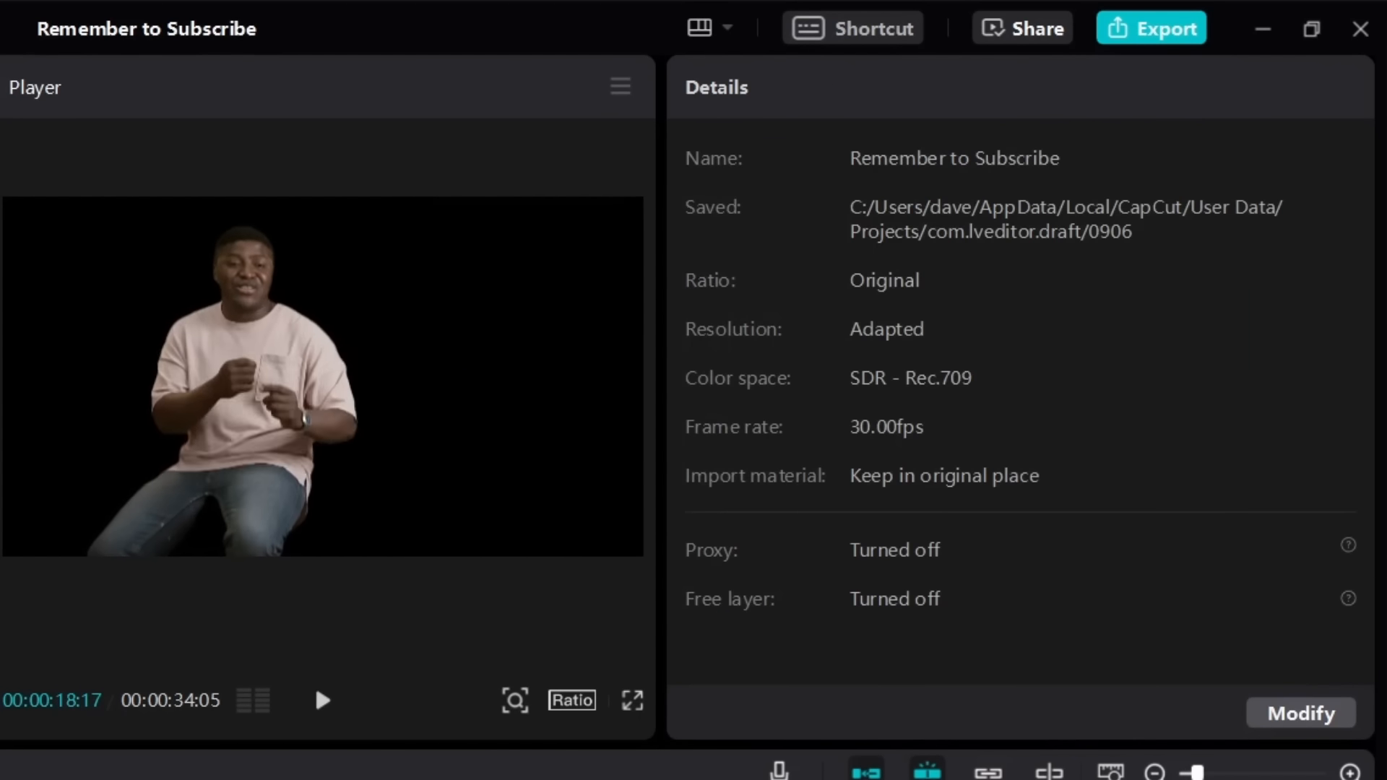
Play the masked cutout alone, move it back above the blurred clip at the timeline start and preview the combined result
click(322, 698)
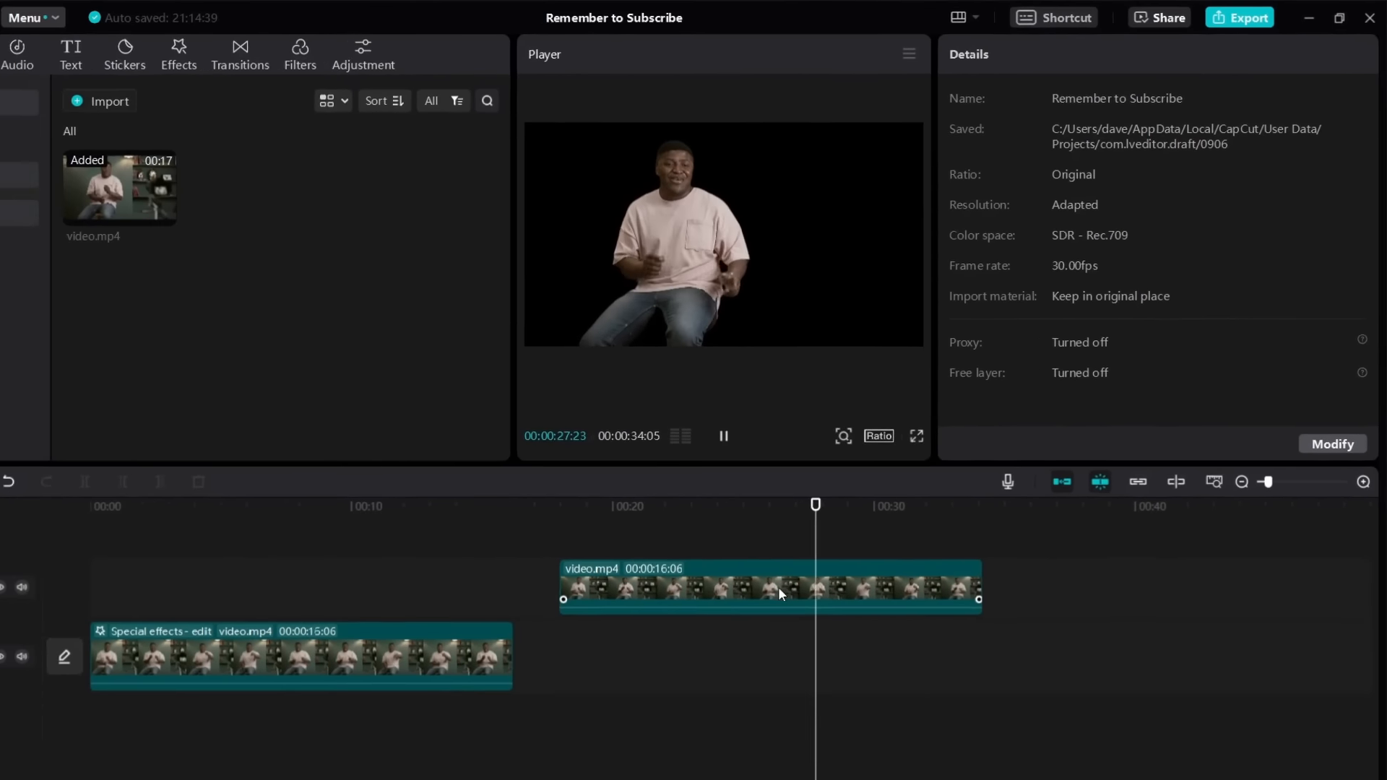
click(812, 563)
drag(813, 564, 264, 567)
click(259, 496)
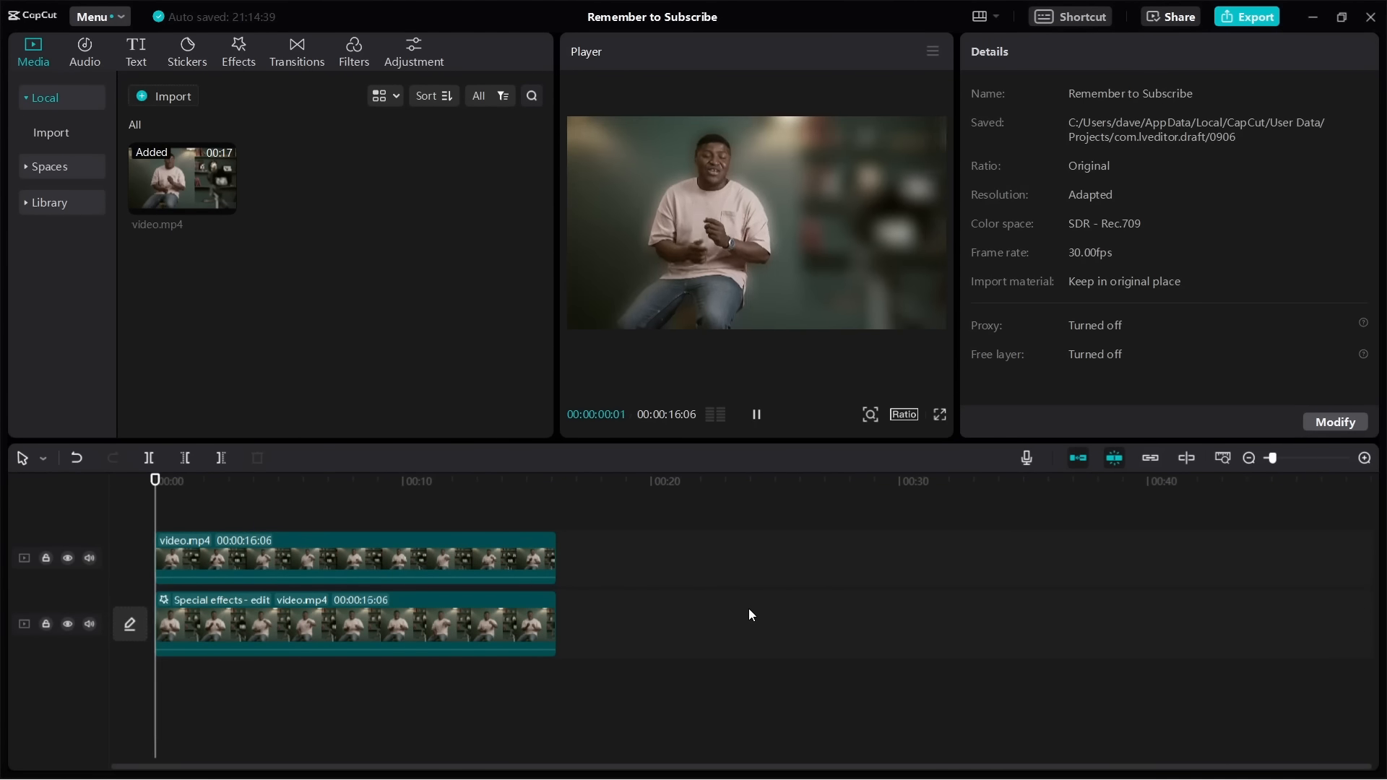
key(space)
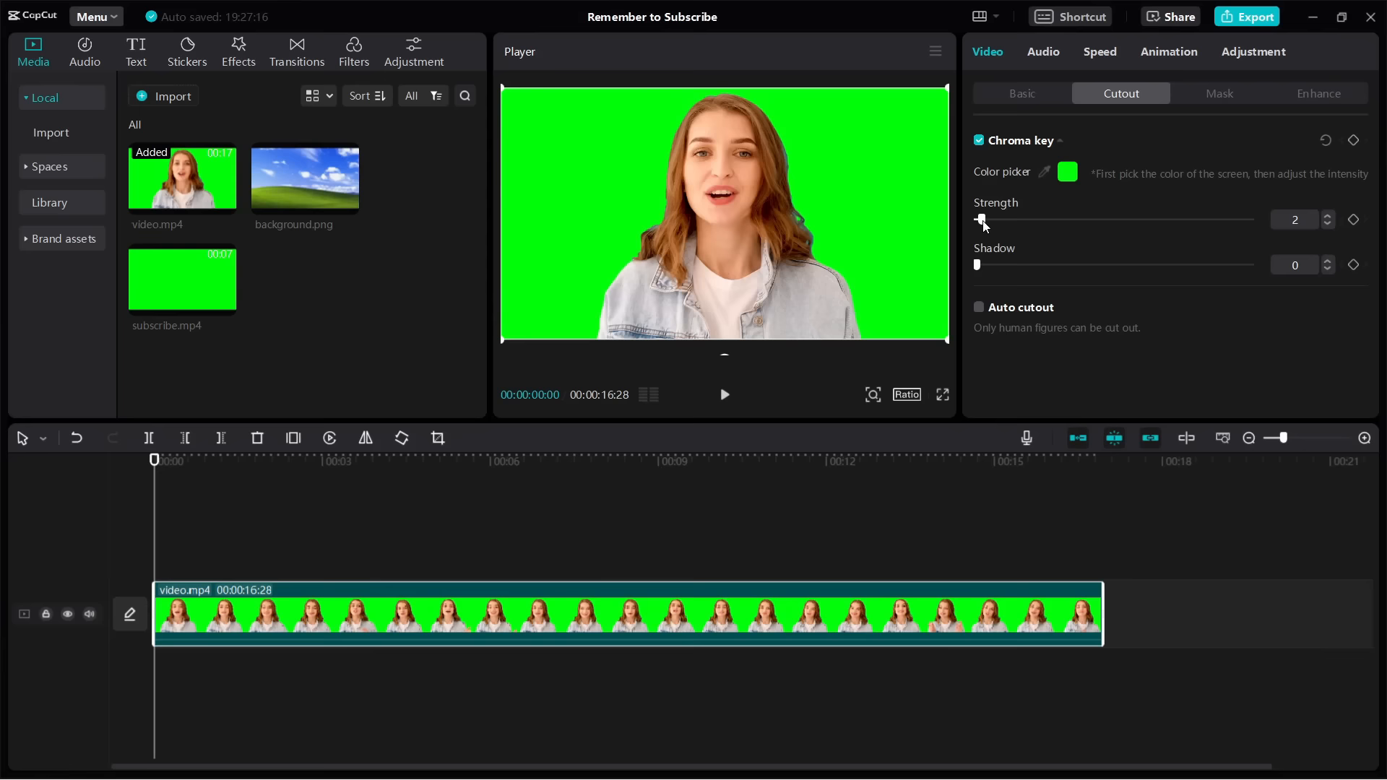
Try raising the chroma key strength on the green-screen clips video.mp4 and subscribe.mp4
drag(984, 225, 1032, 221)
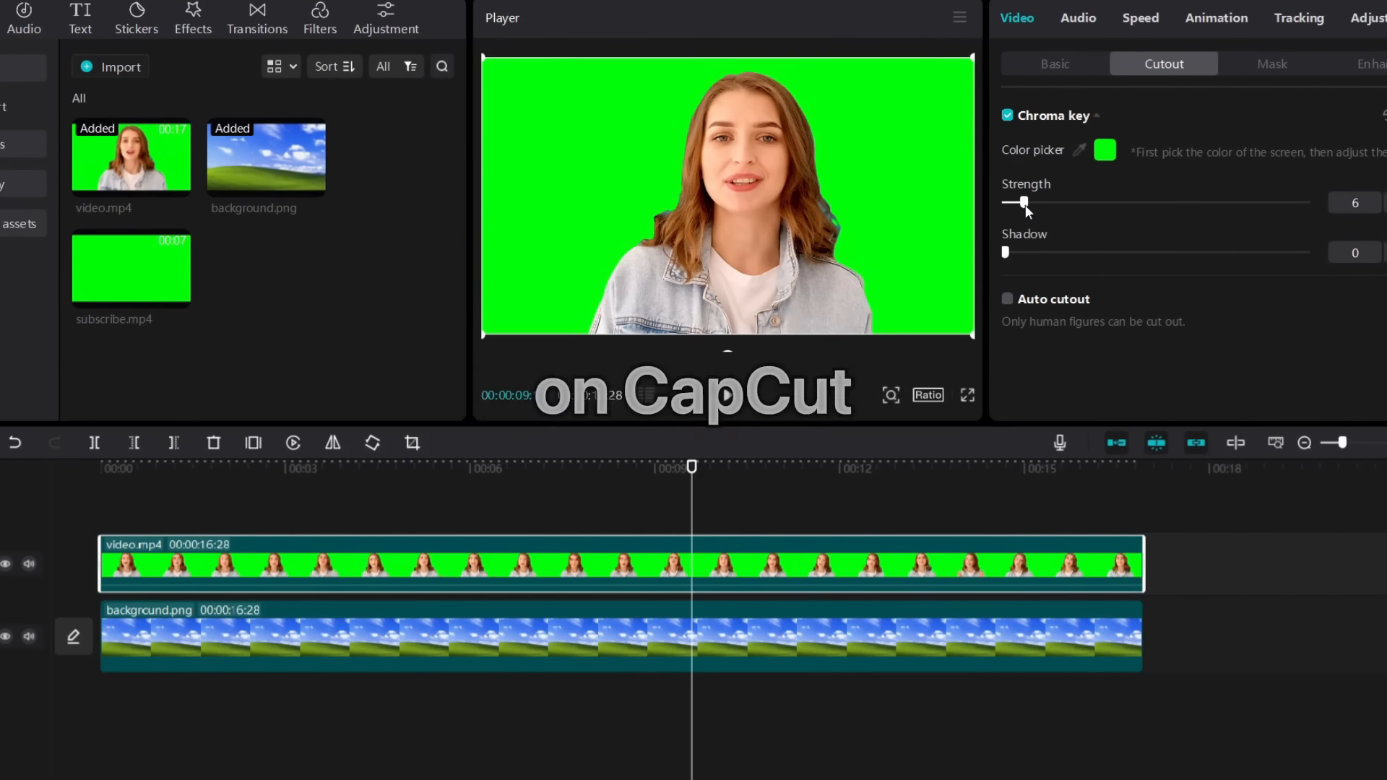
drag(979, 219, 1018, 221)
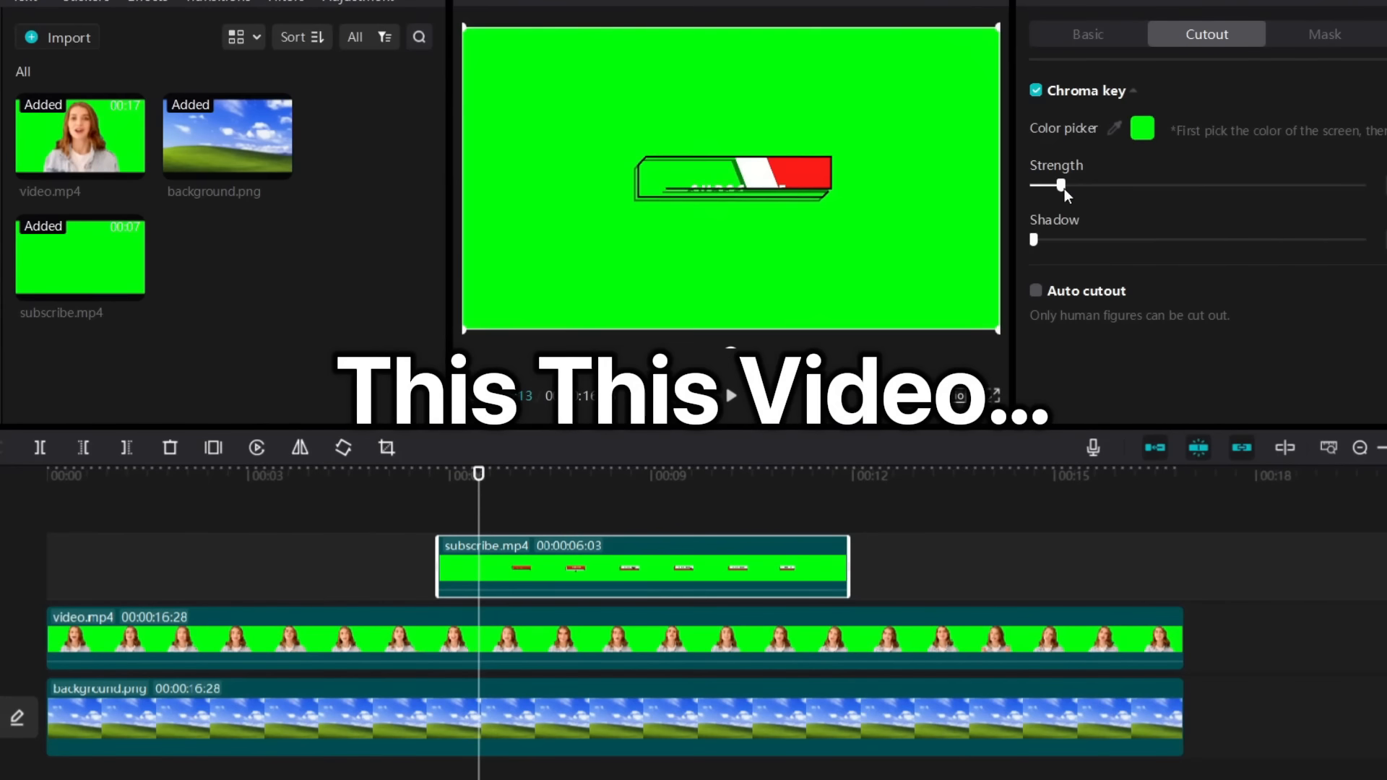
drag(1064, 189, 1090, 192)
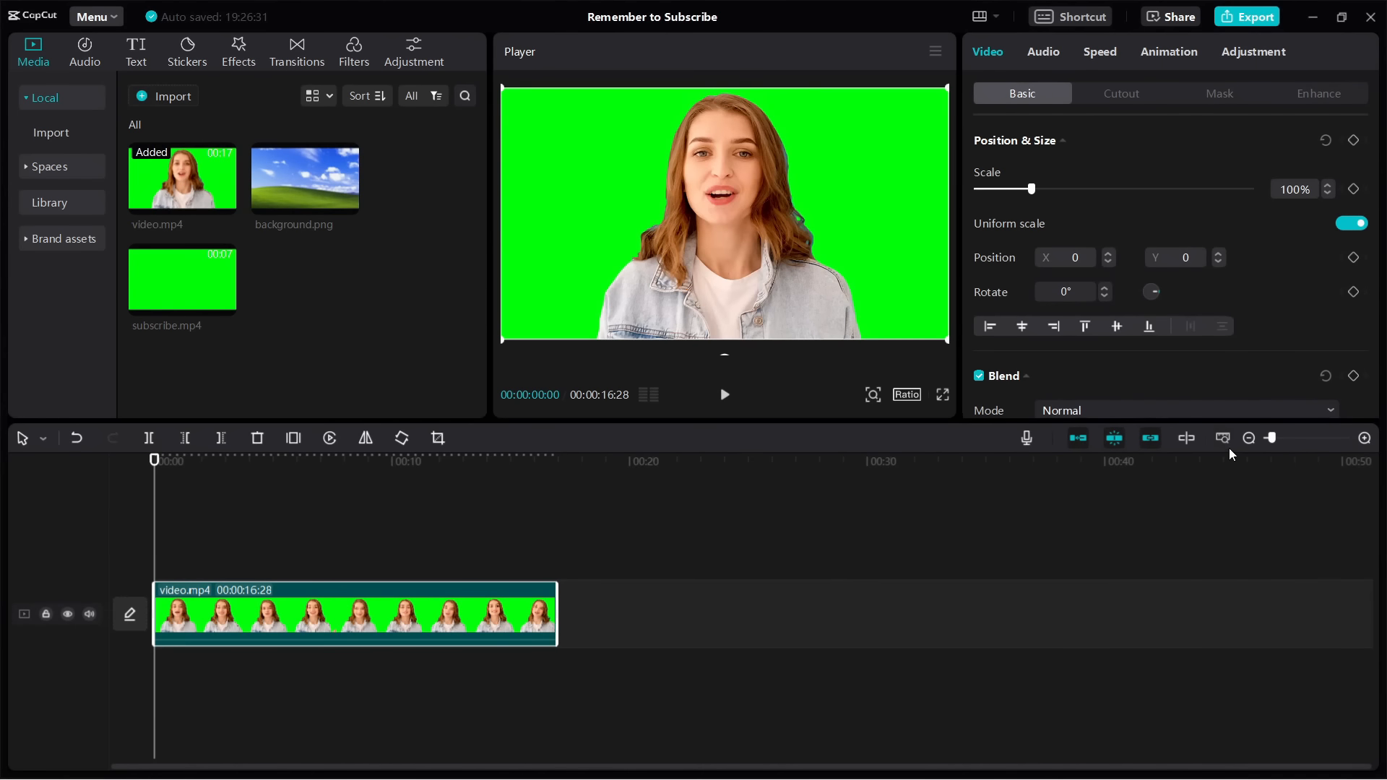
Enlarge the timeline view and preview the green-screen video.mp4 clip
click(1223, 438)
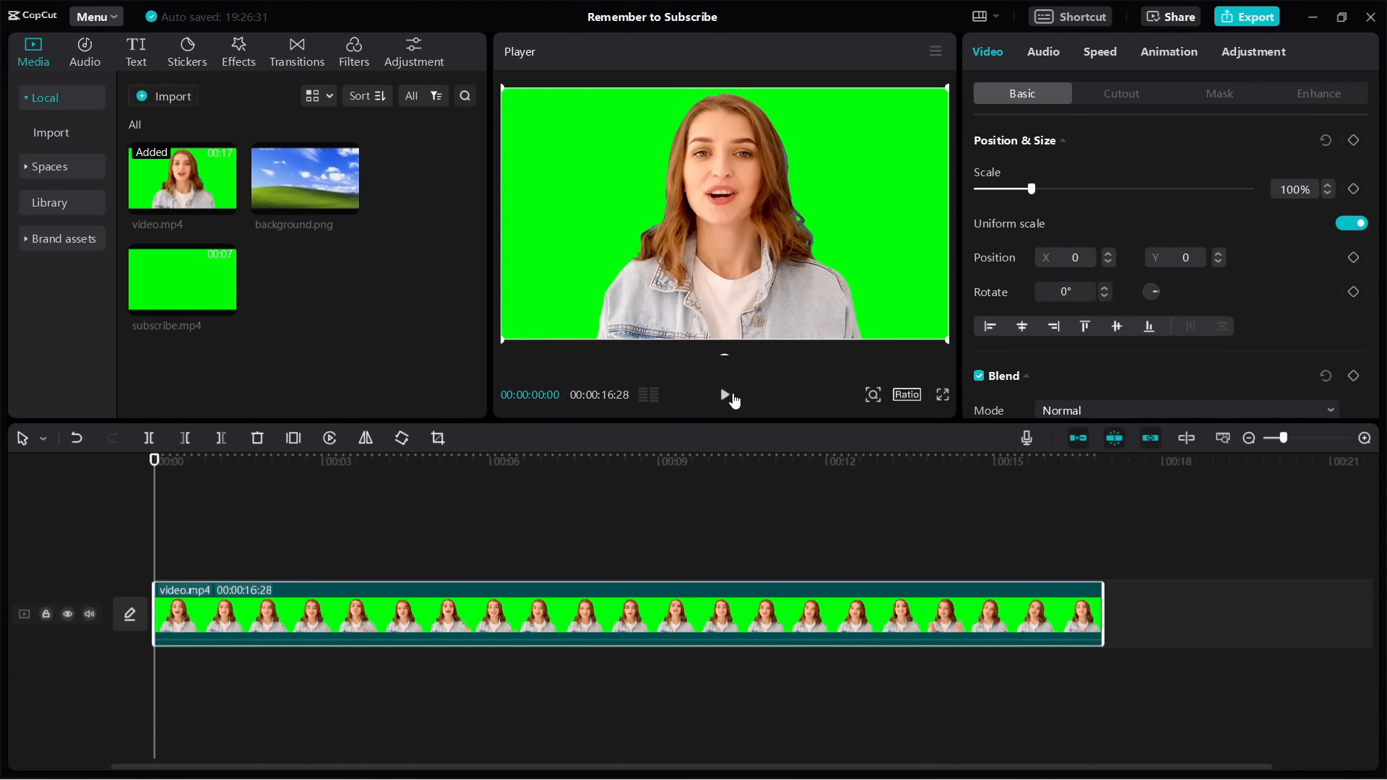
click(725, 395)
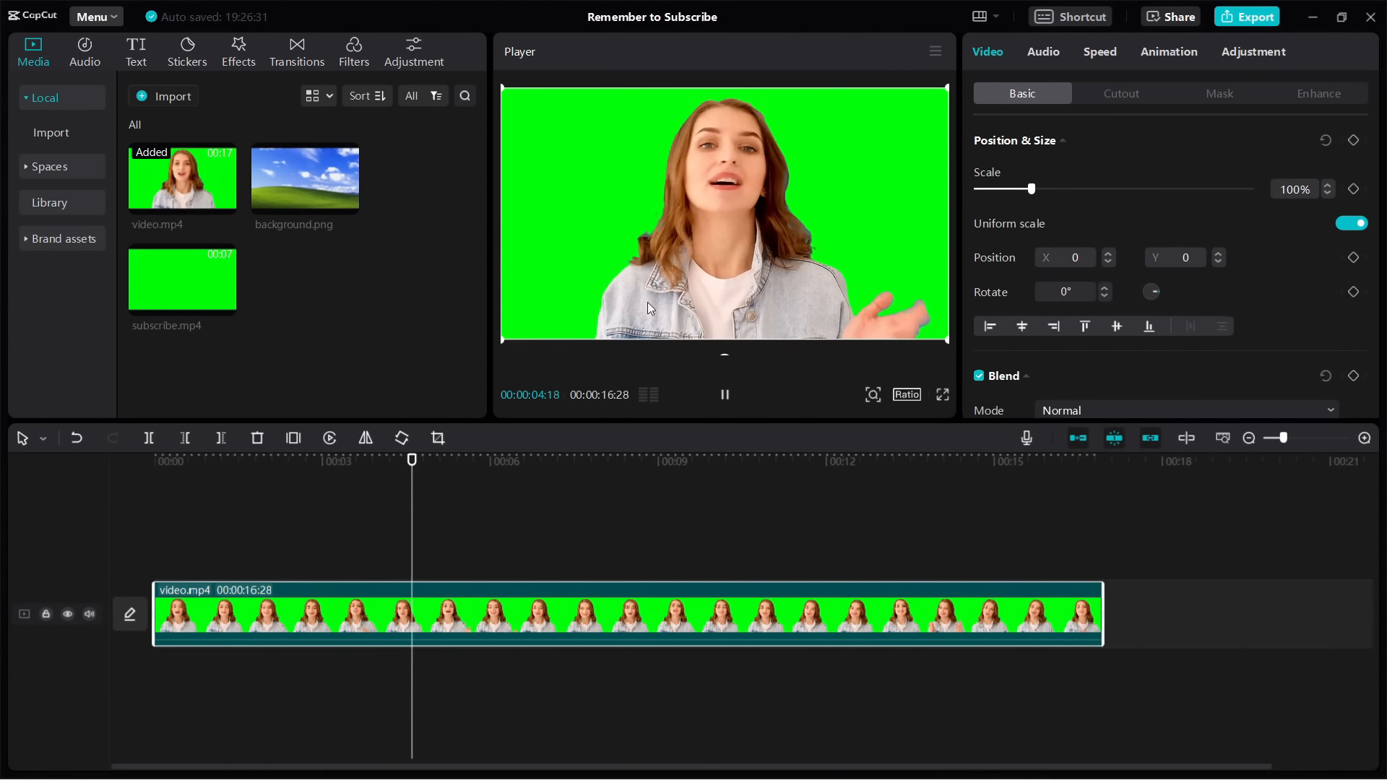
click(729, 396)
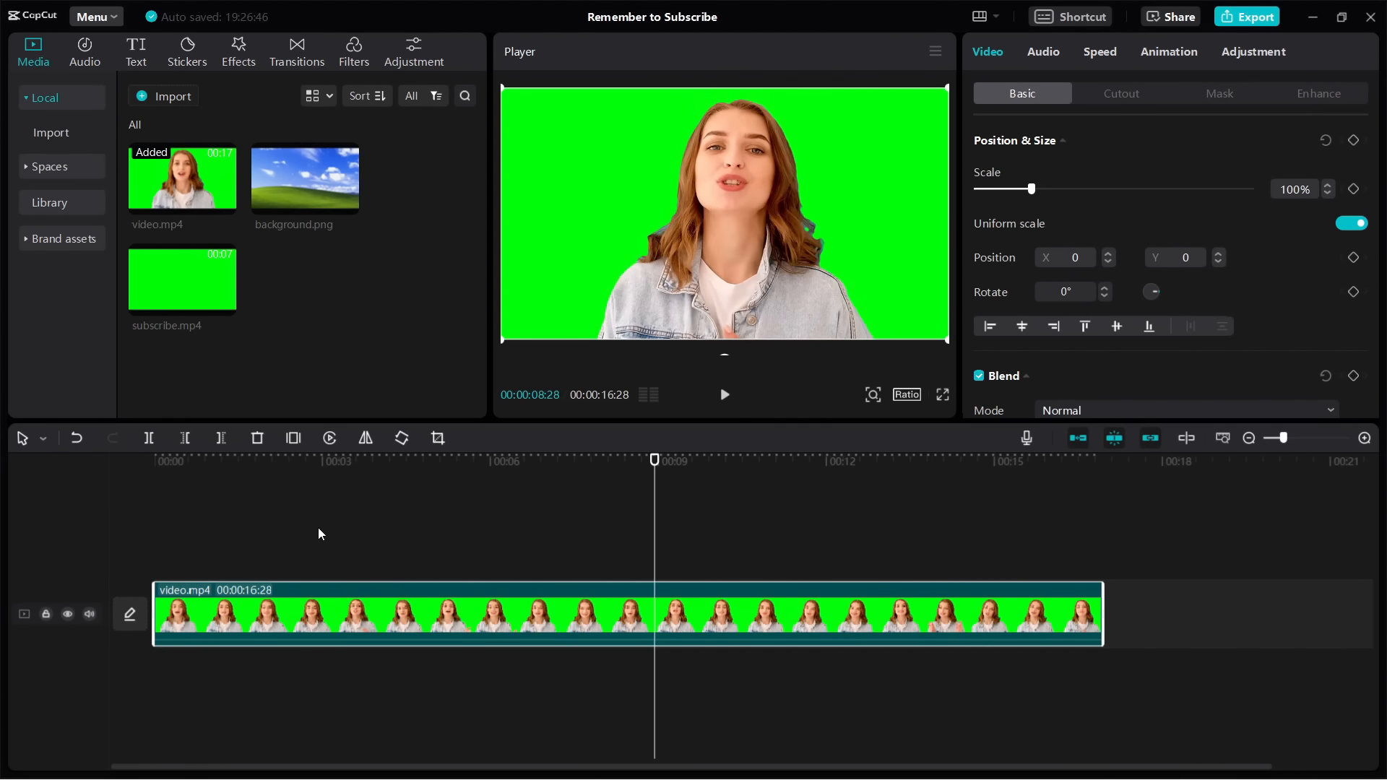
Enable the chroma key cutout for the green-screen video.mp4 clip
click(263, 620)
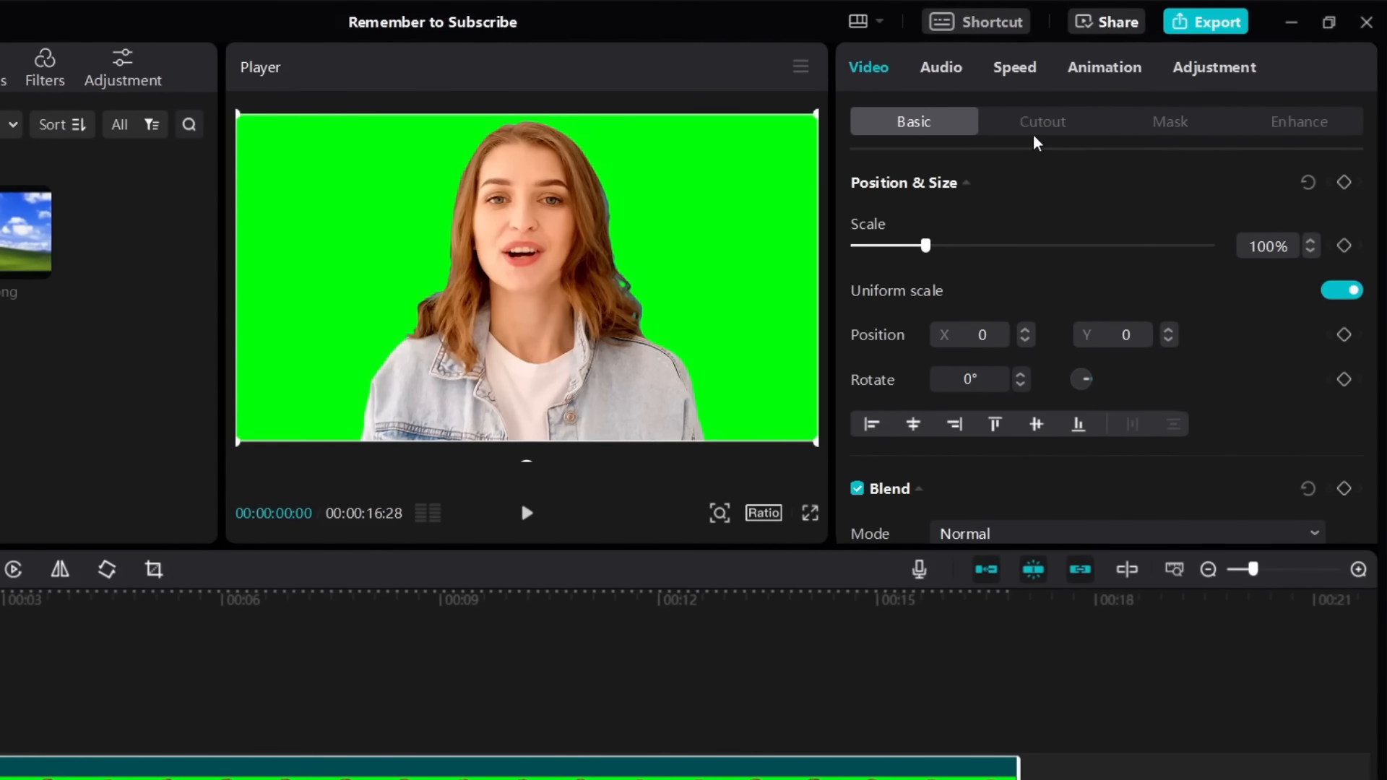
click(1035, 133)
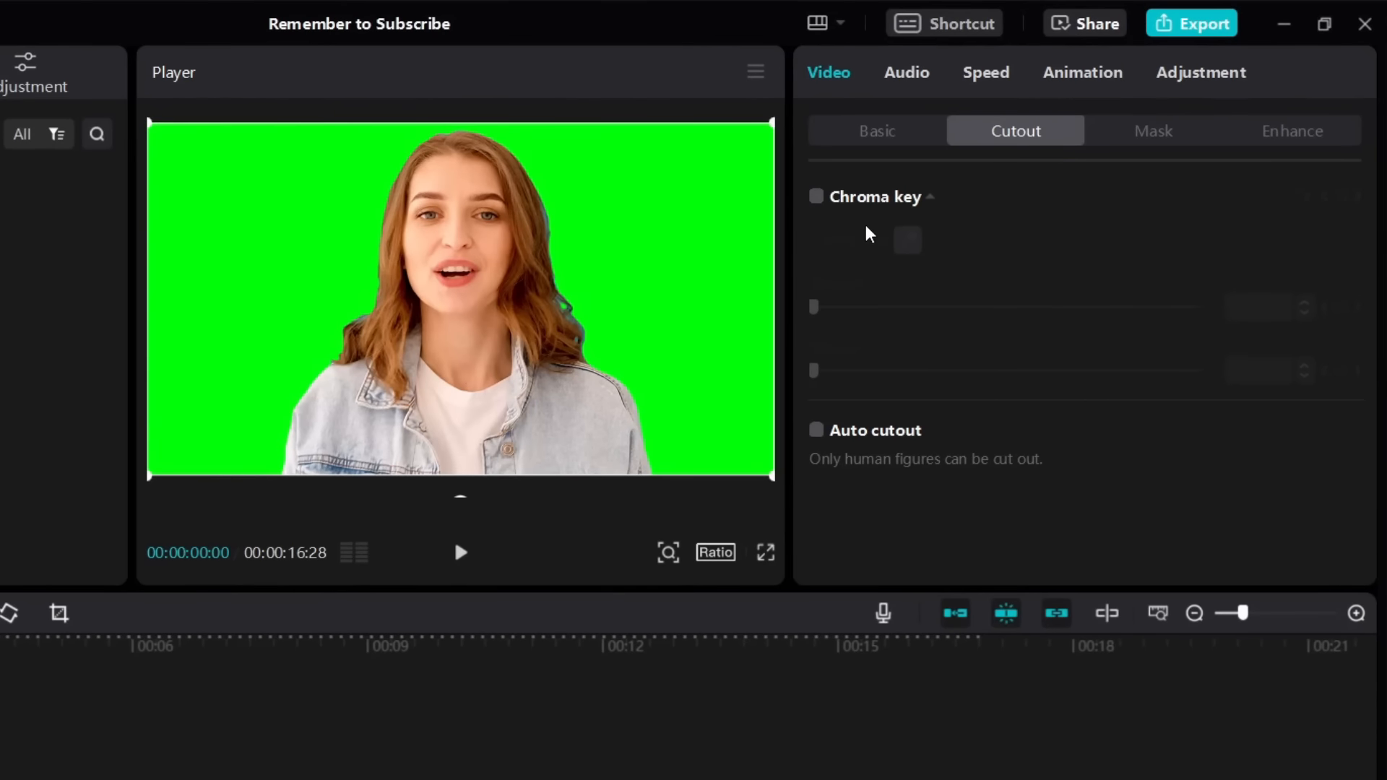
click(817, 204)
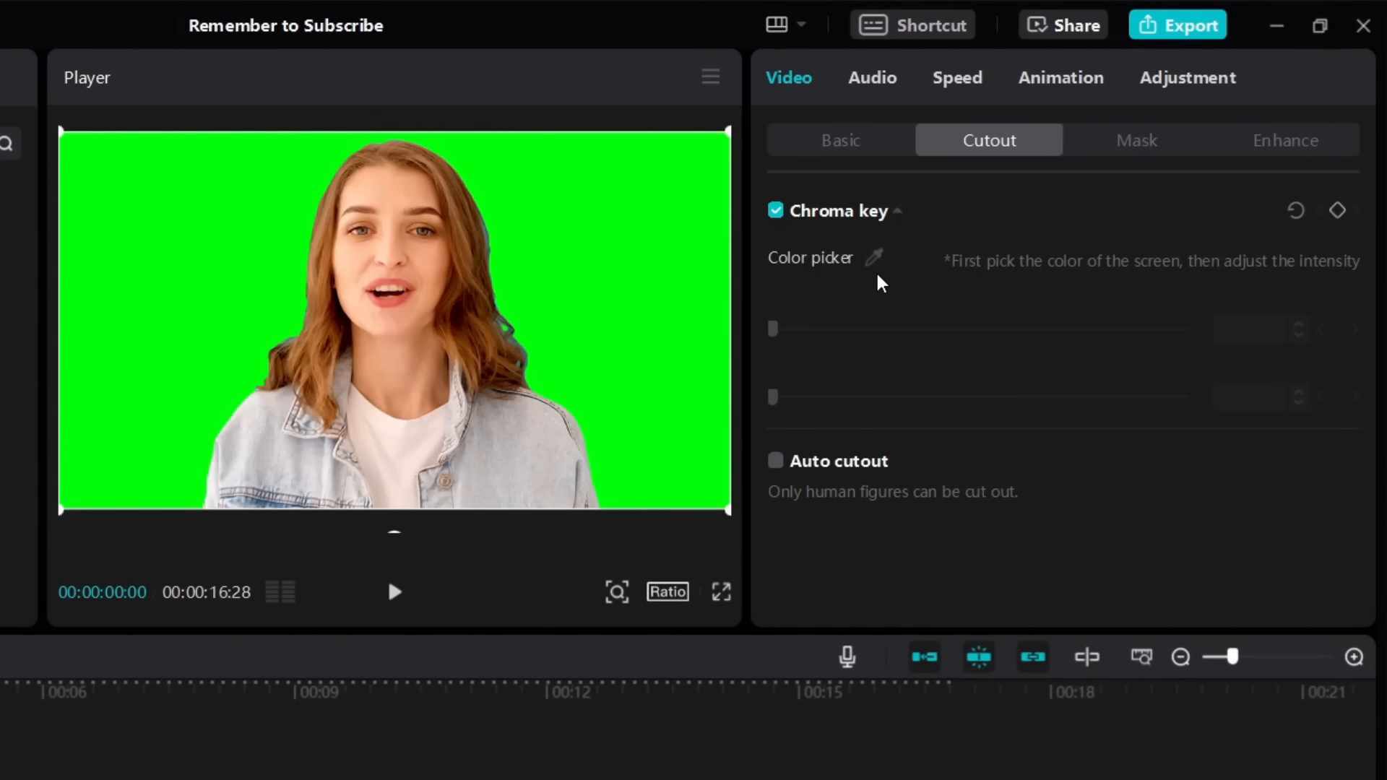
Sample the green background as the key colour of video.mp4 and set the chroma key strength to 100
click(871, 262)
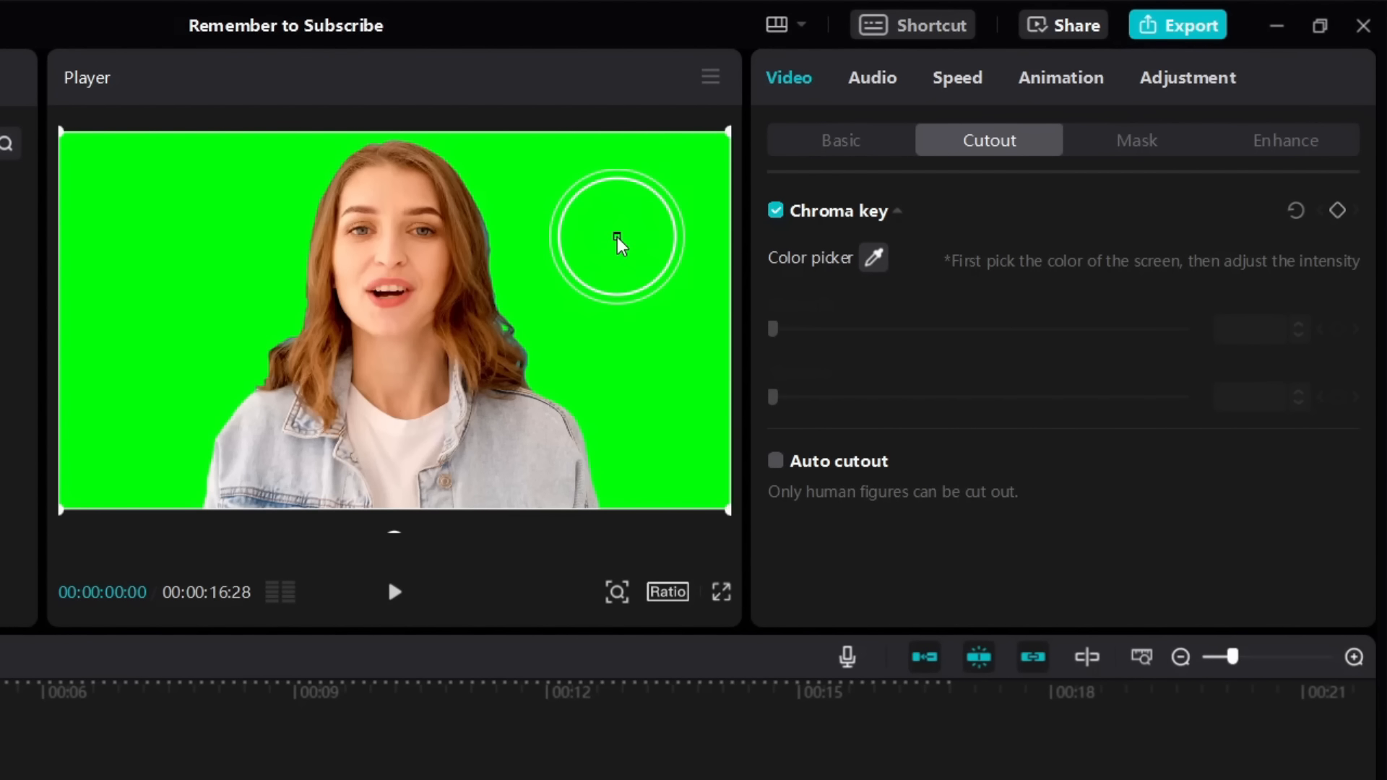
click(619, 244)
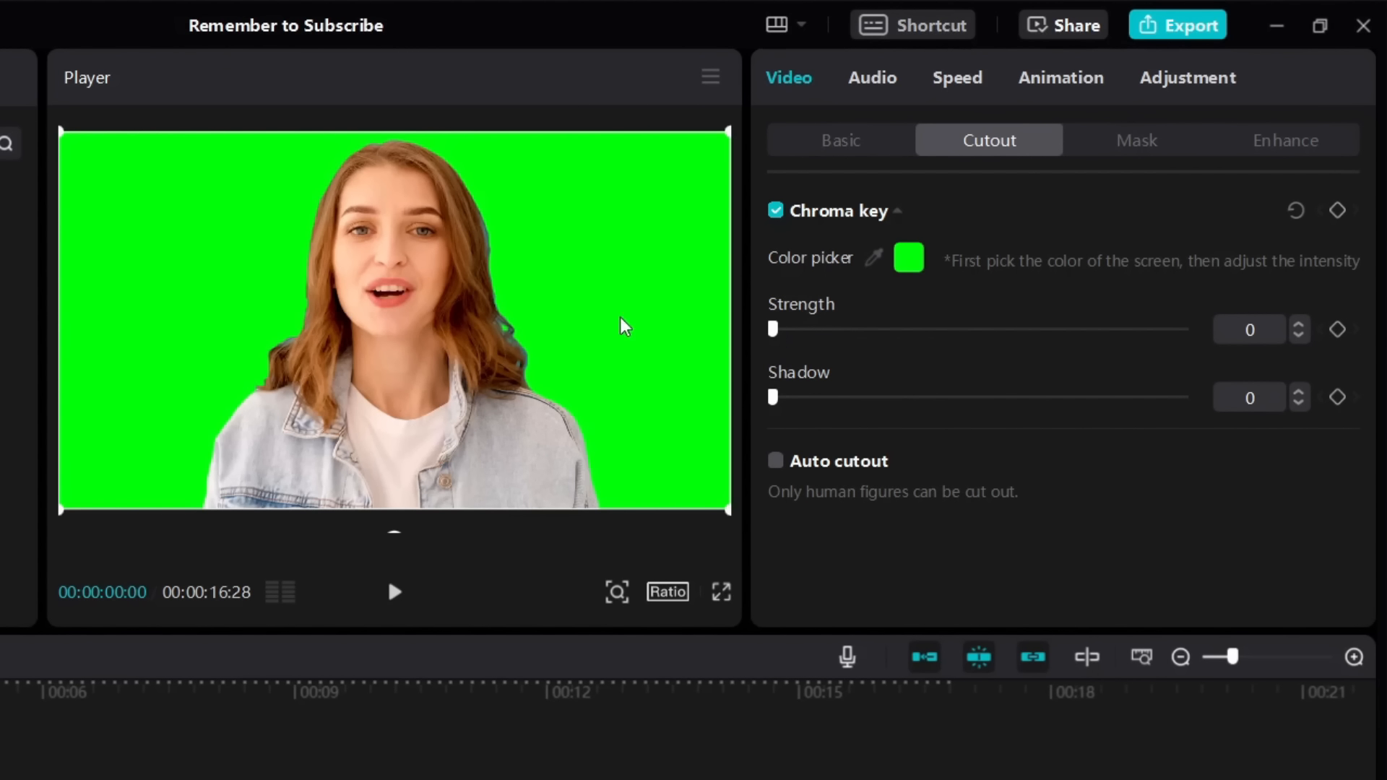
drag(775, 337, 1186, 355)
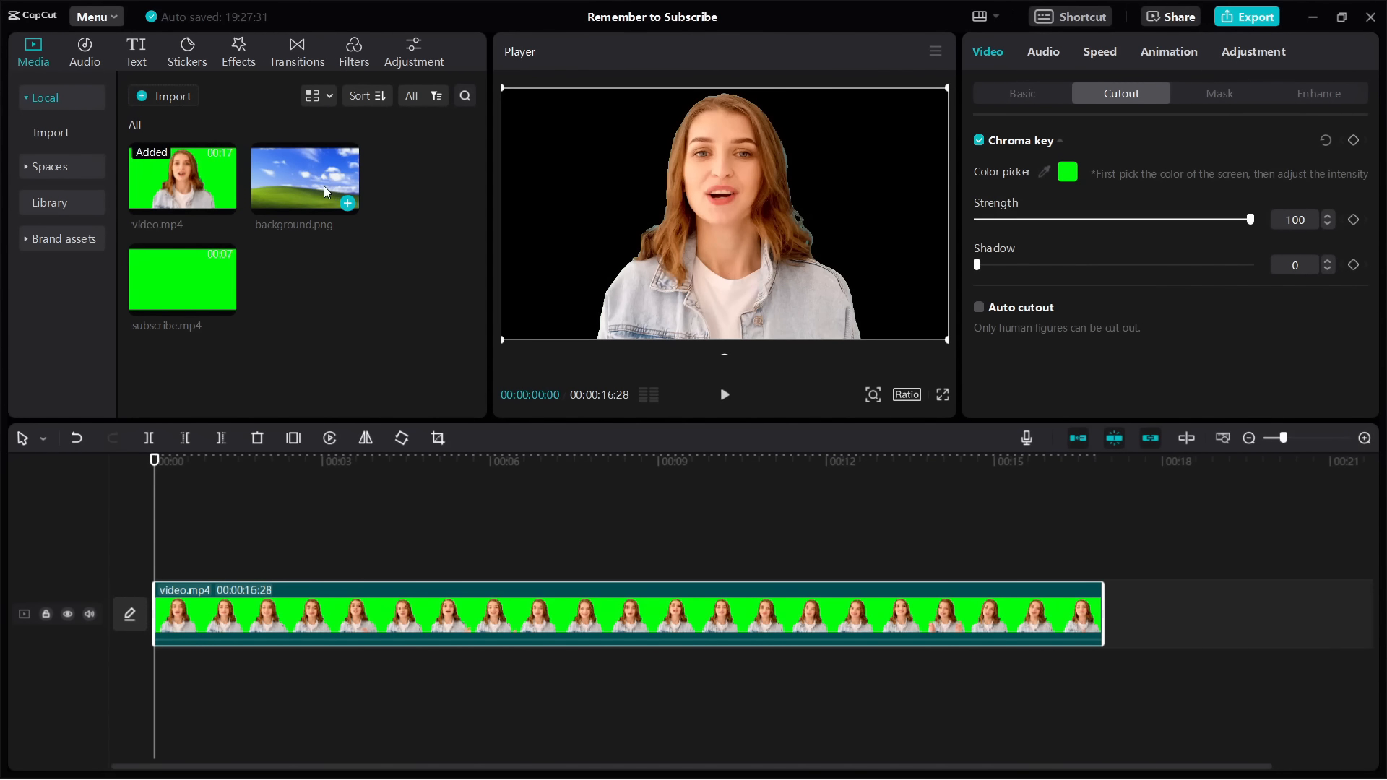
Place background.png on a track above video.mp4, extend it to the clip's full length and preview the result
click(325, 191)
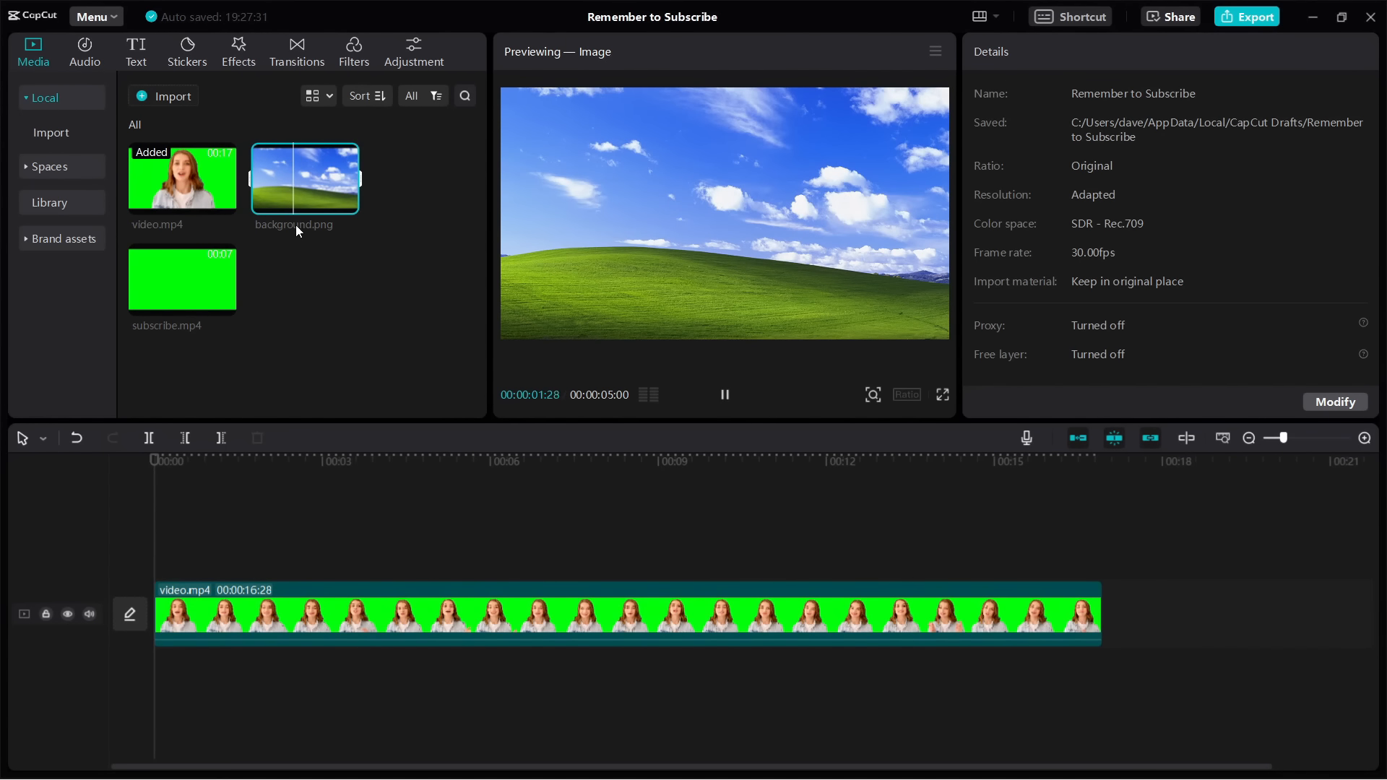
drag(291, 188, 150, 551)
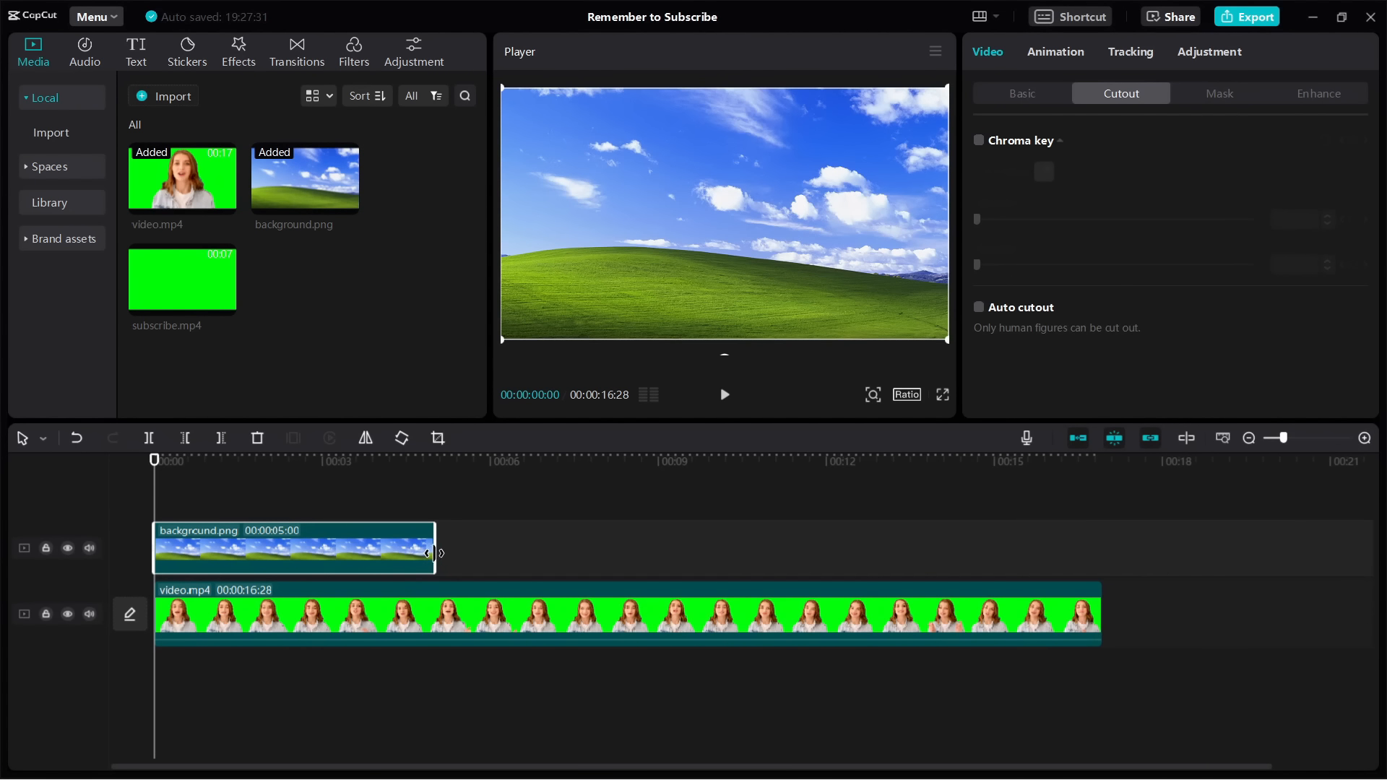
drag(434, 553, 1101, 558)
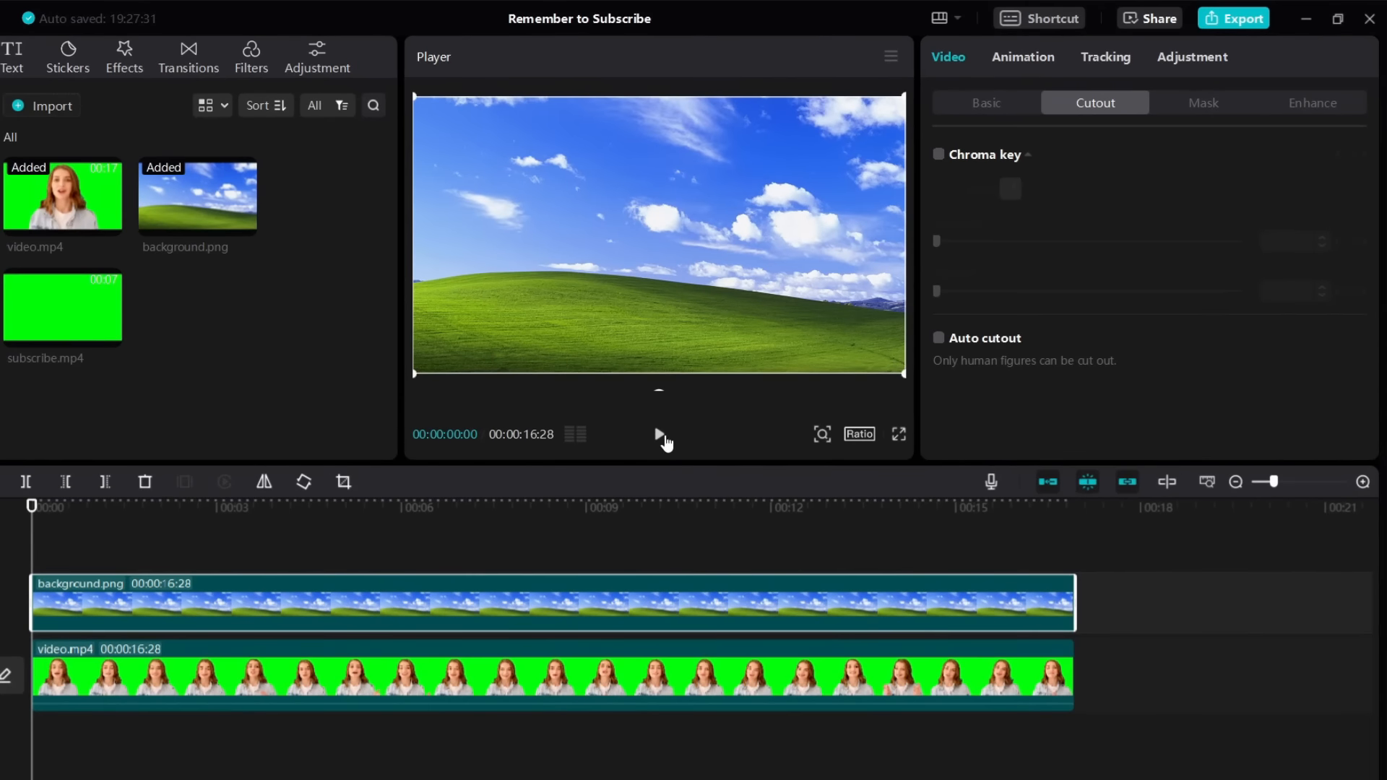
click(728, 397)
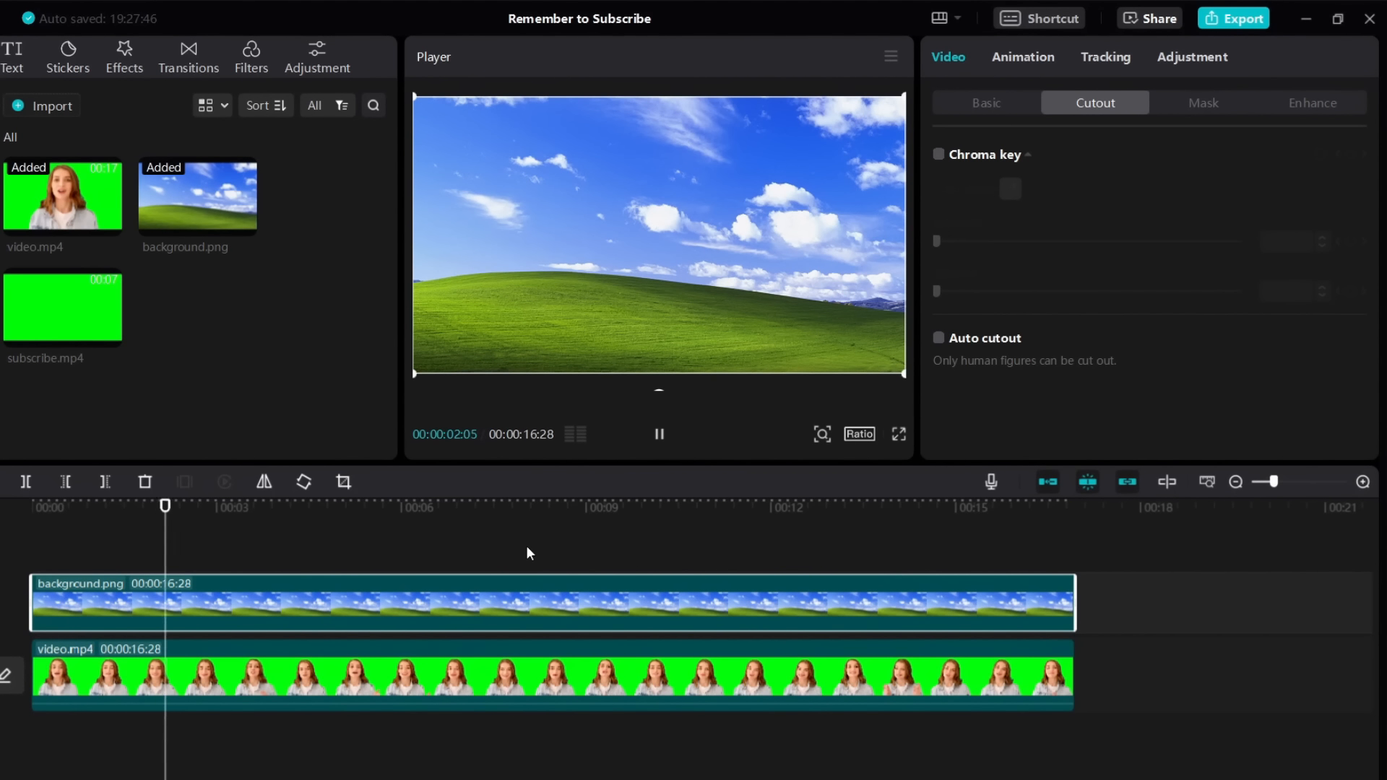
click(657, 435)
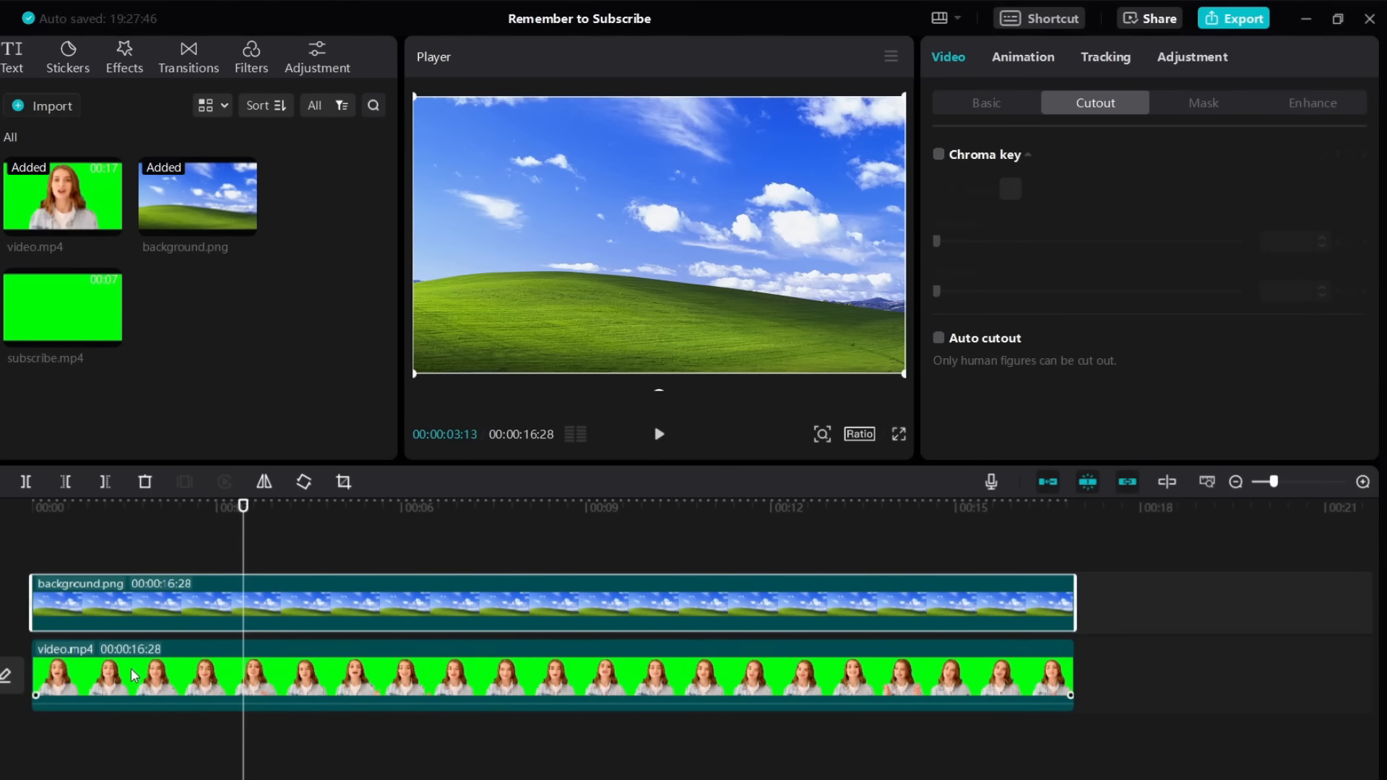
Move video.mp4 above background.png, put background.png on the main track and play the composite from the start
click(105, 677)
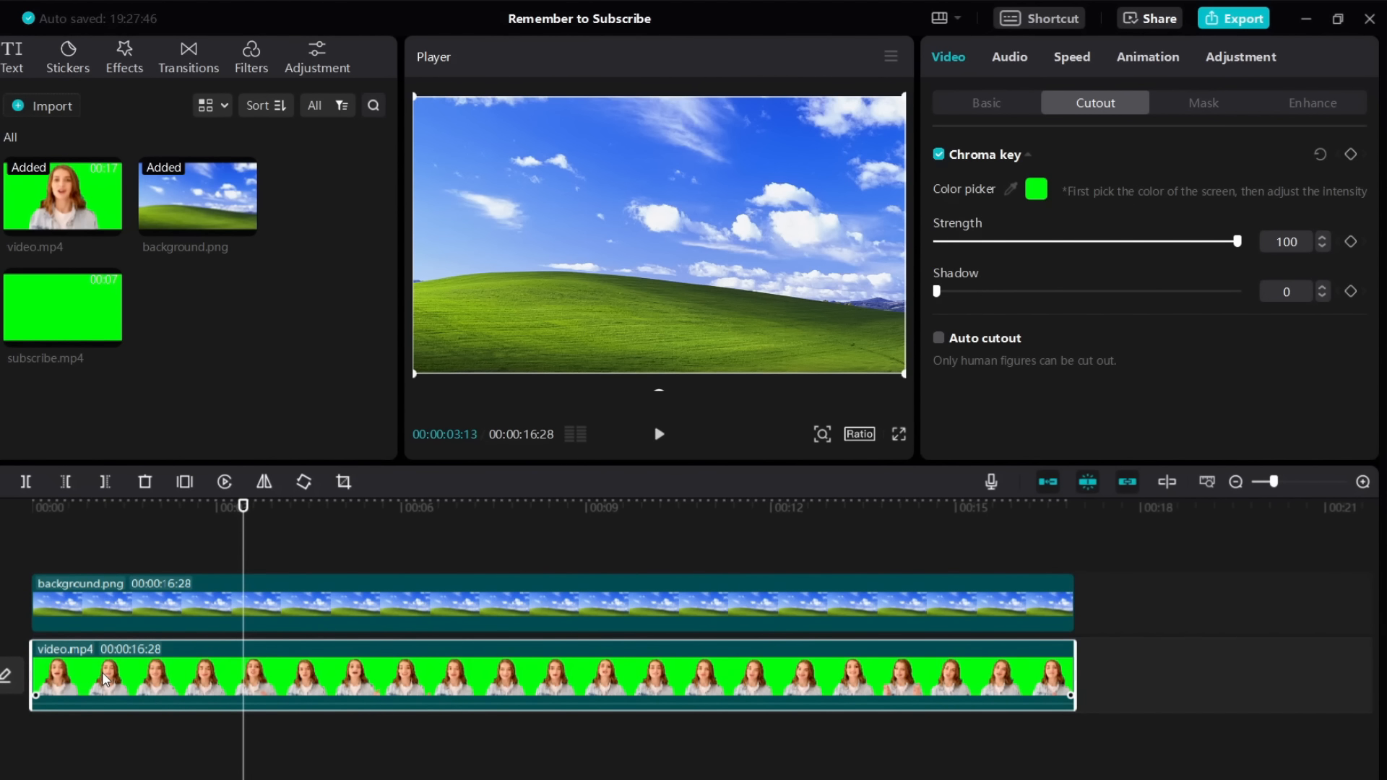
drag(101, 677, 91, 551)
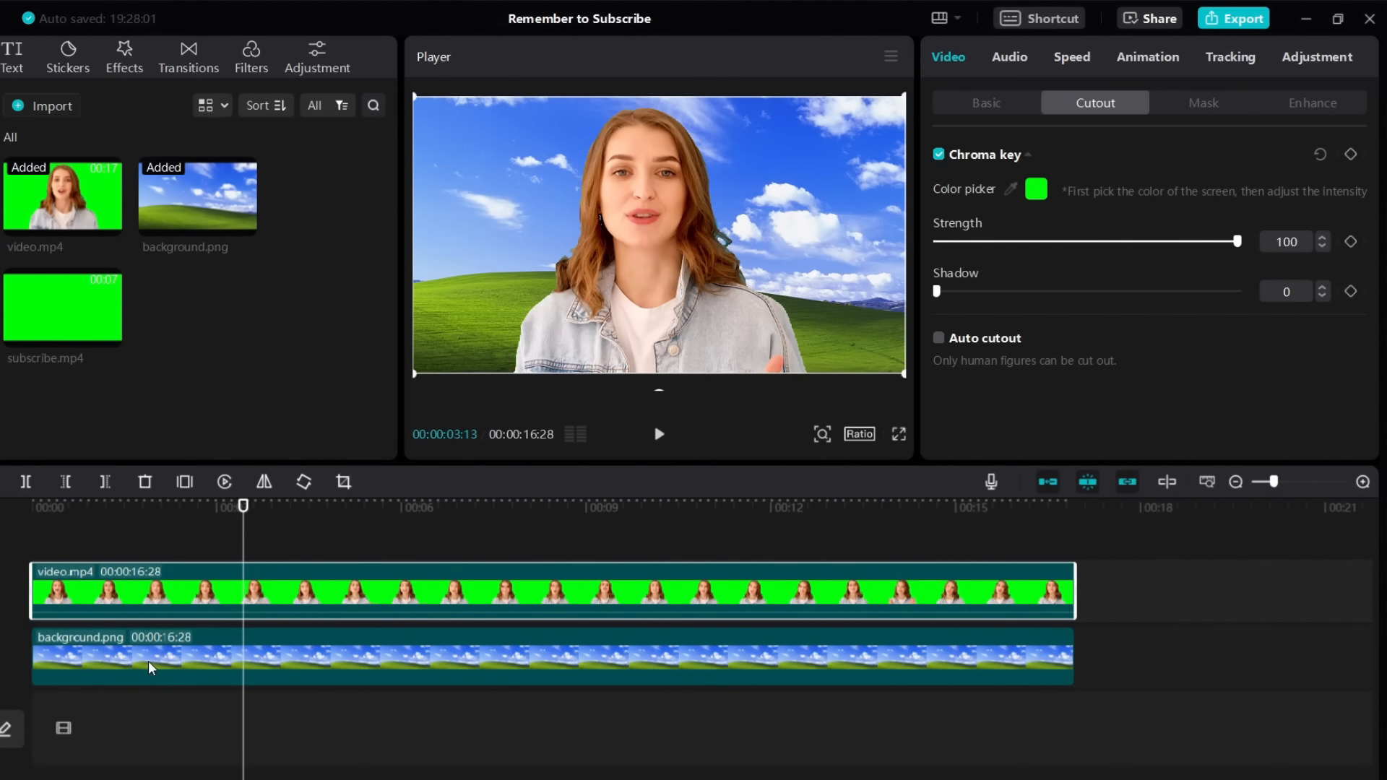
drag(102, 668, 73, 733)
click(15, 584)
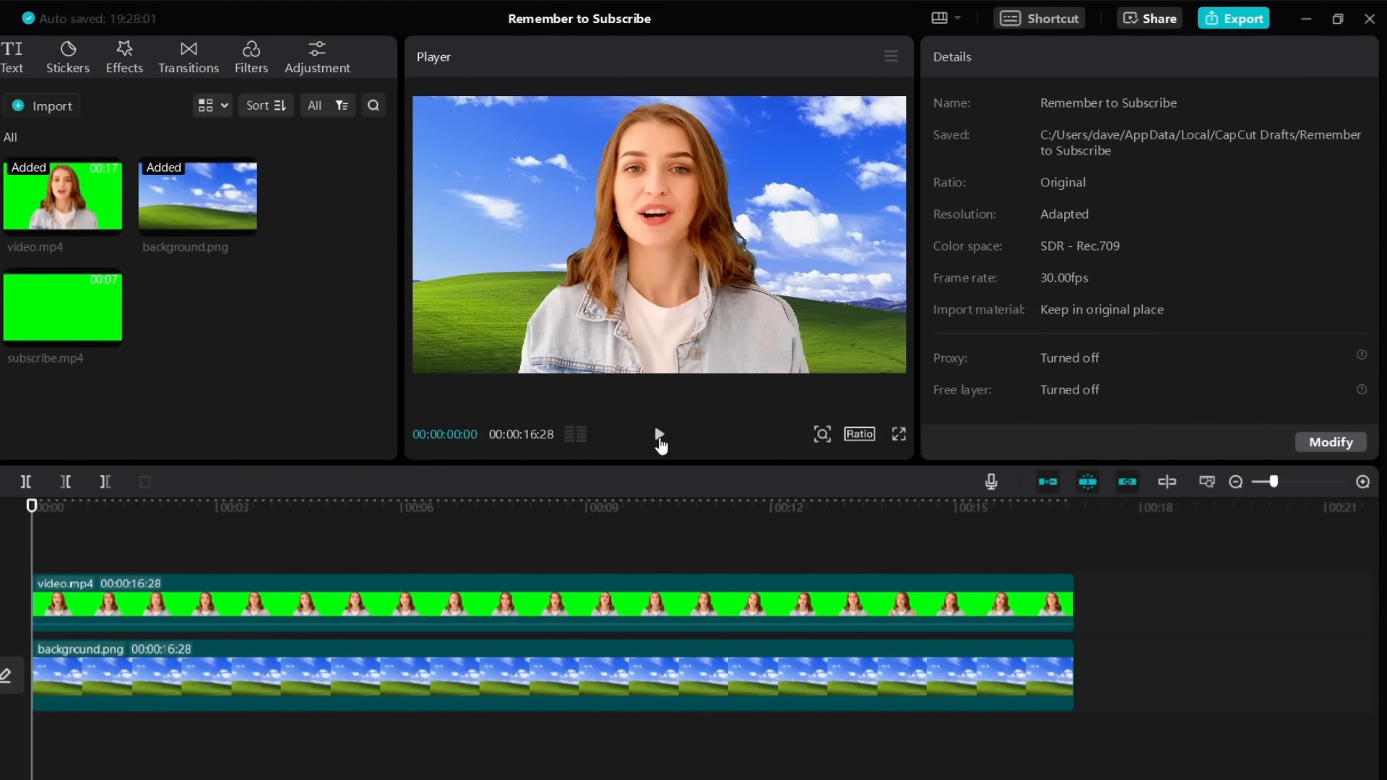
click(659, 442)
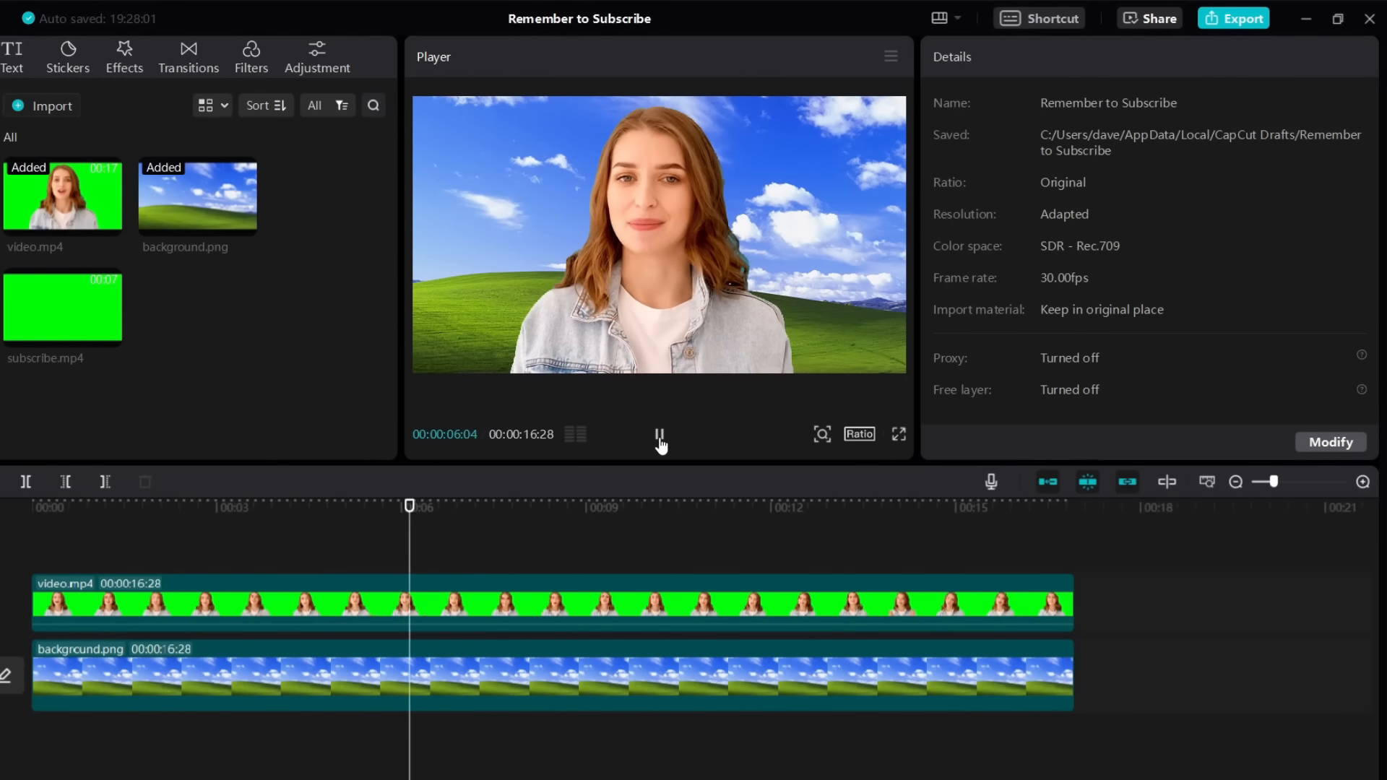
click(660, 442)
click(660, 437)
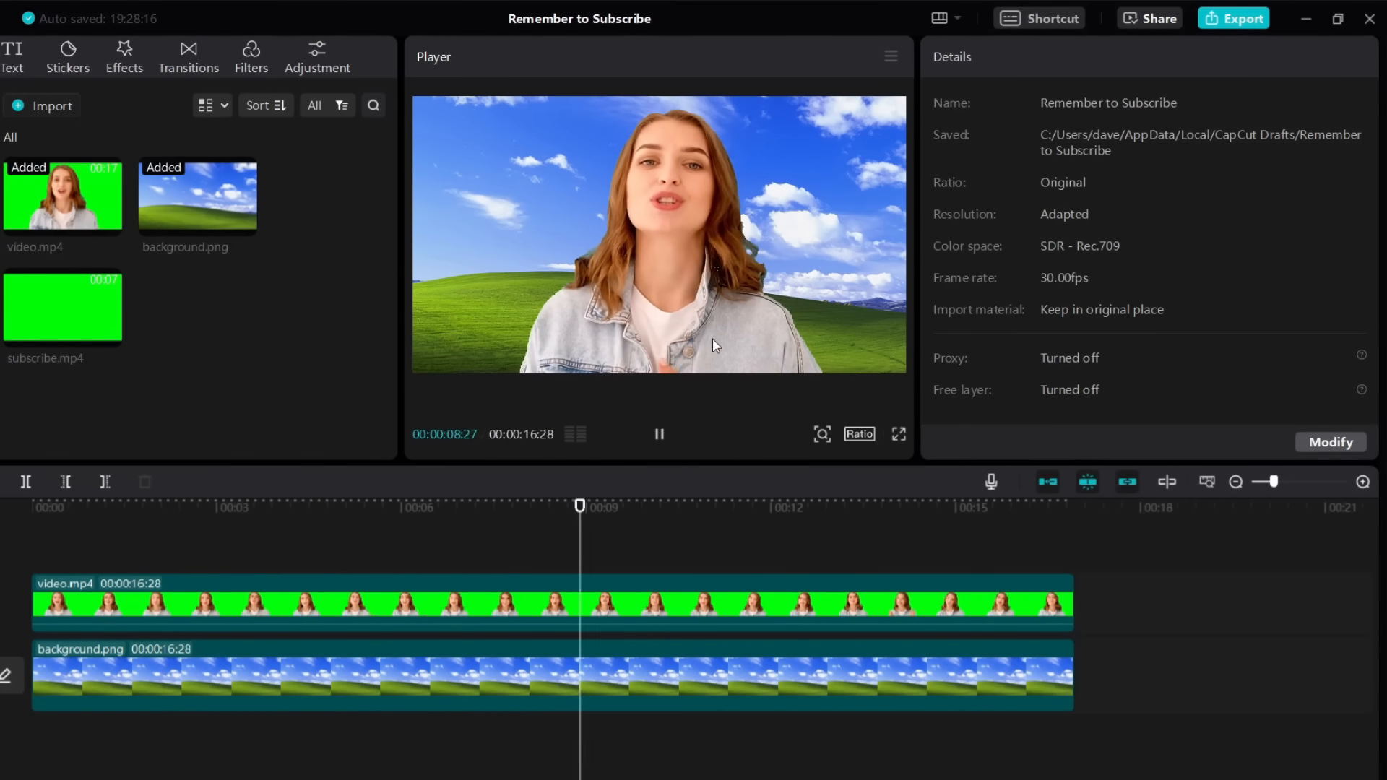
Set the chroma key strength of video.mp4 to 72 and raise its shadow
click(583, 613)
click(584, 612)
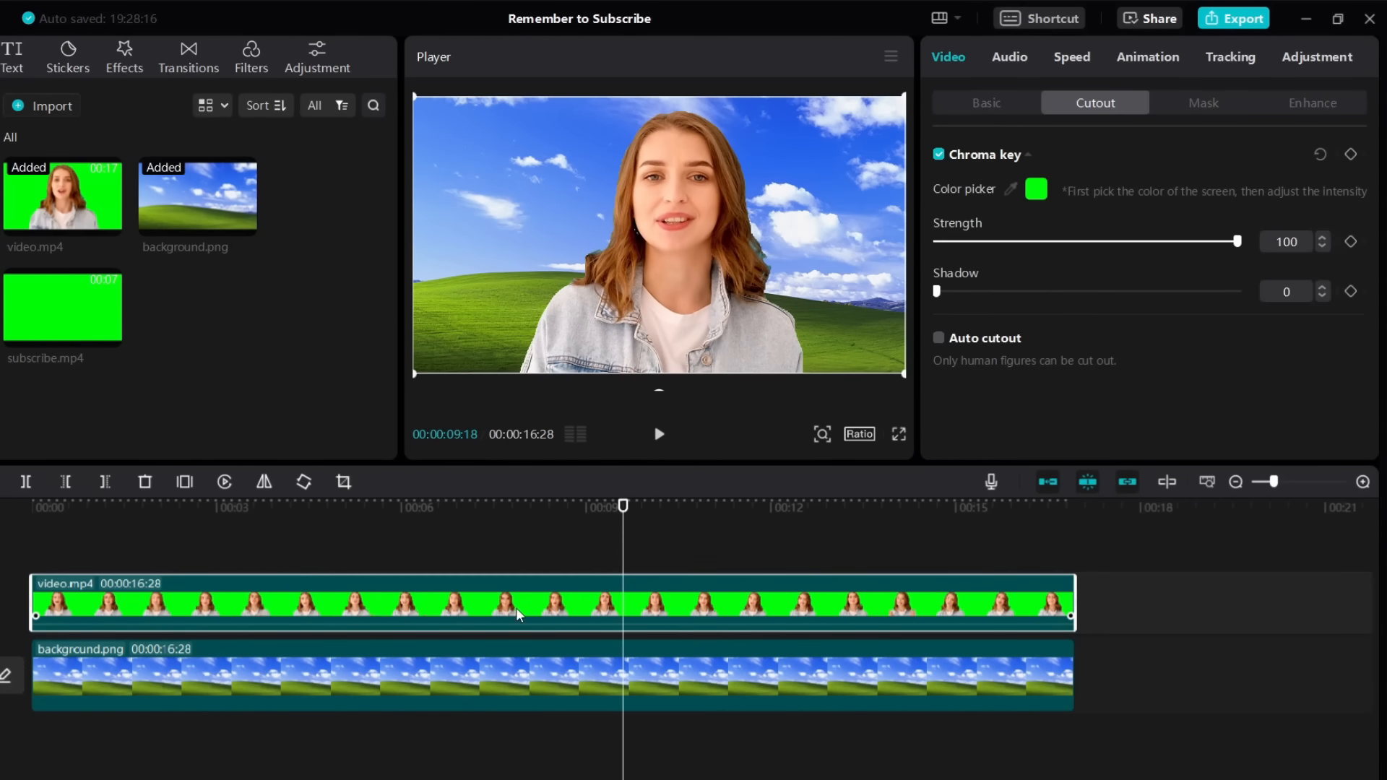
drag(998, 241, 1275, 262)
drag(1097, 263, 1158, 255)
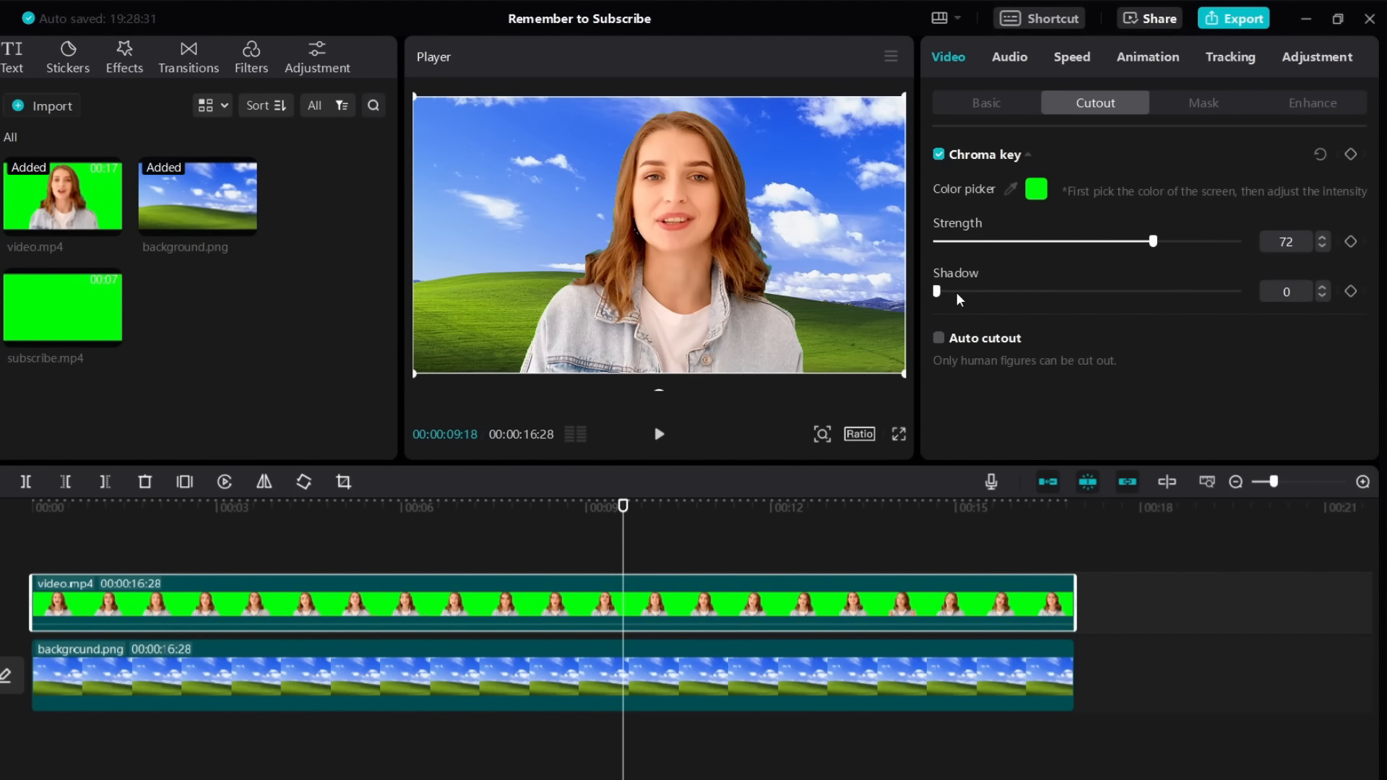
drag(939, 293, 1047, 293)
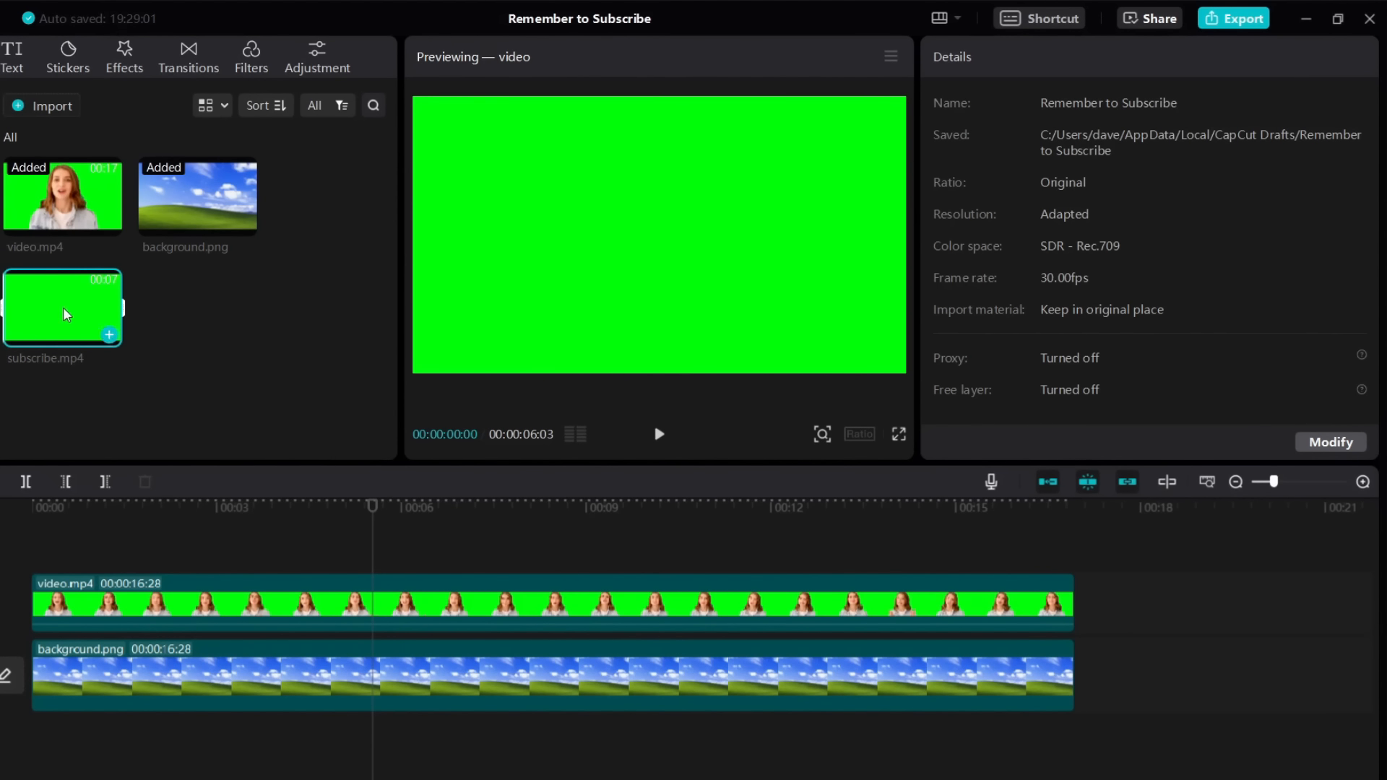
Place subscribe.mp4 on a new track above video.mp4, starting just after the playhead, and preview it
drag(65, 314, 393, 560)
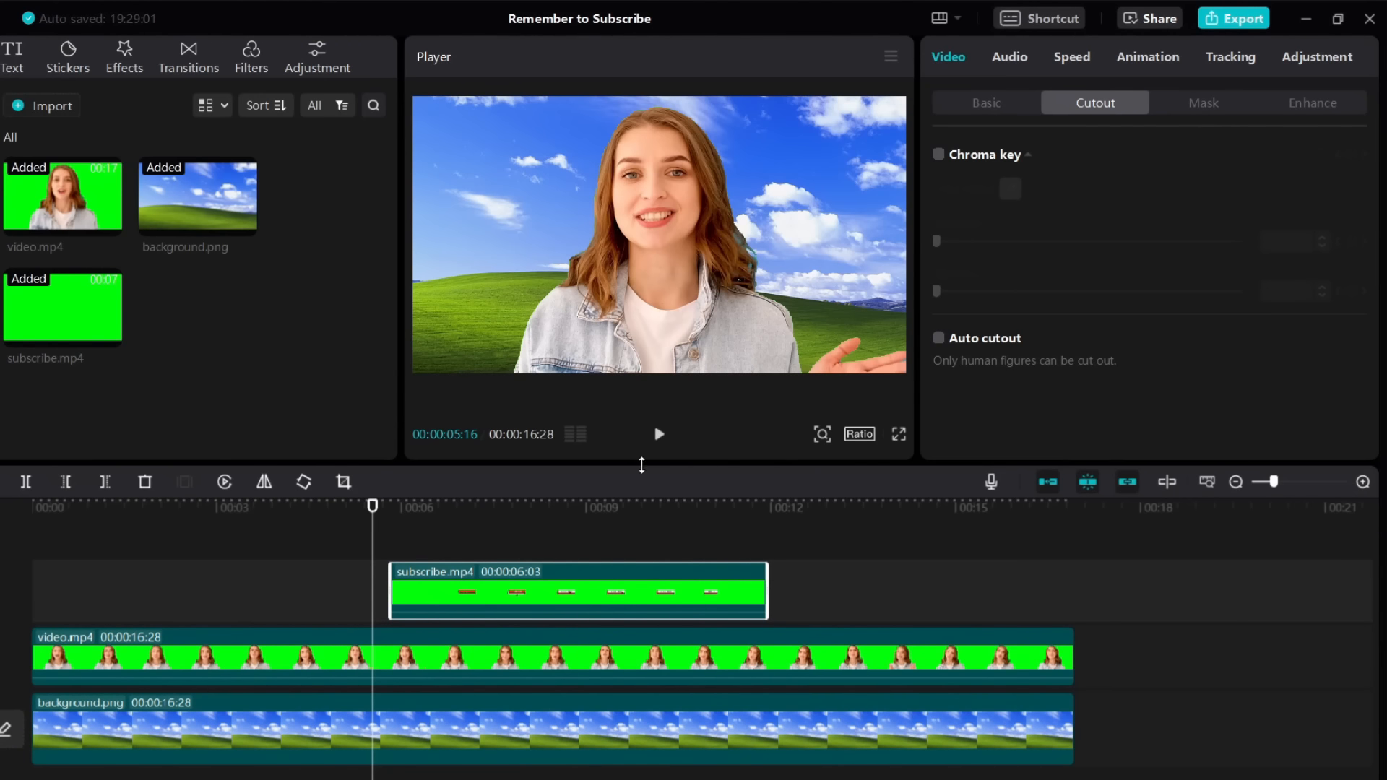
click(659, 434)
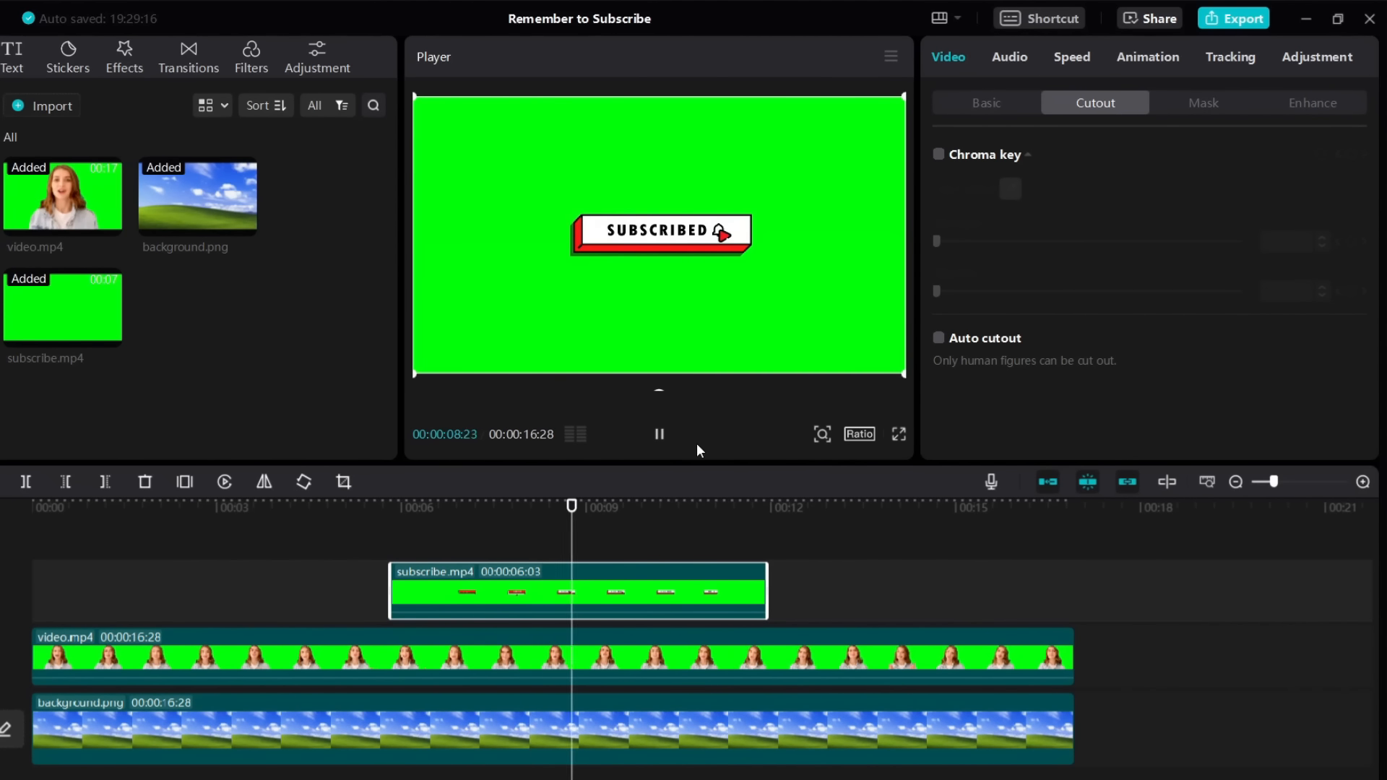
click(663, 440)
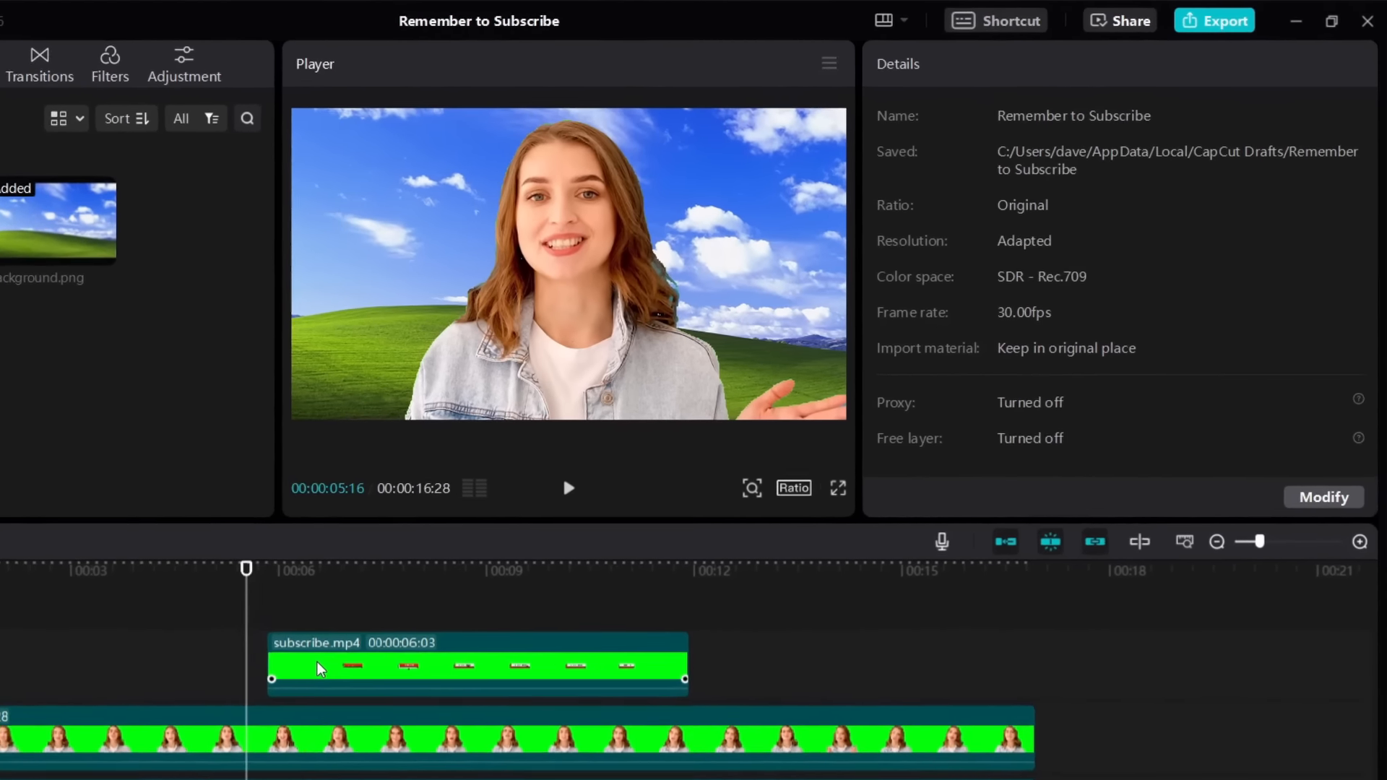
Key out the green of subscribe.mp4 with a chroma key strength of 50 and play the result
click(695, 568)
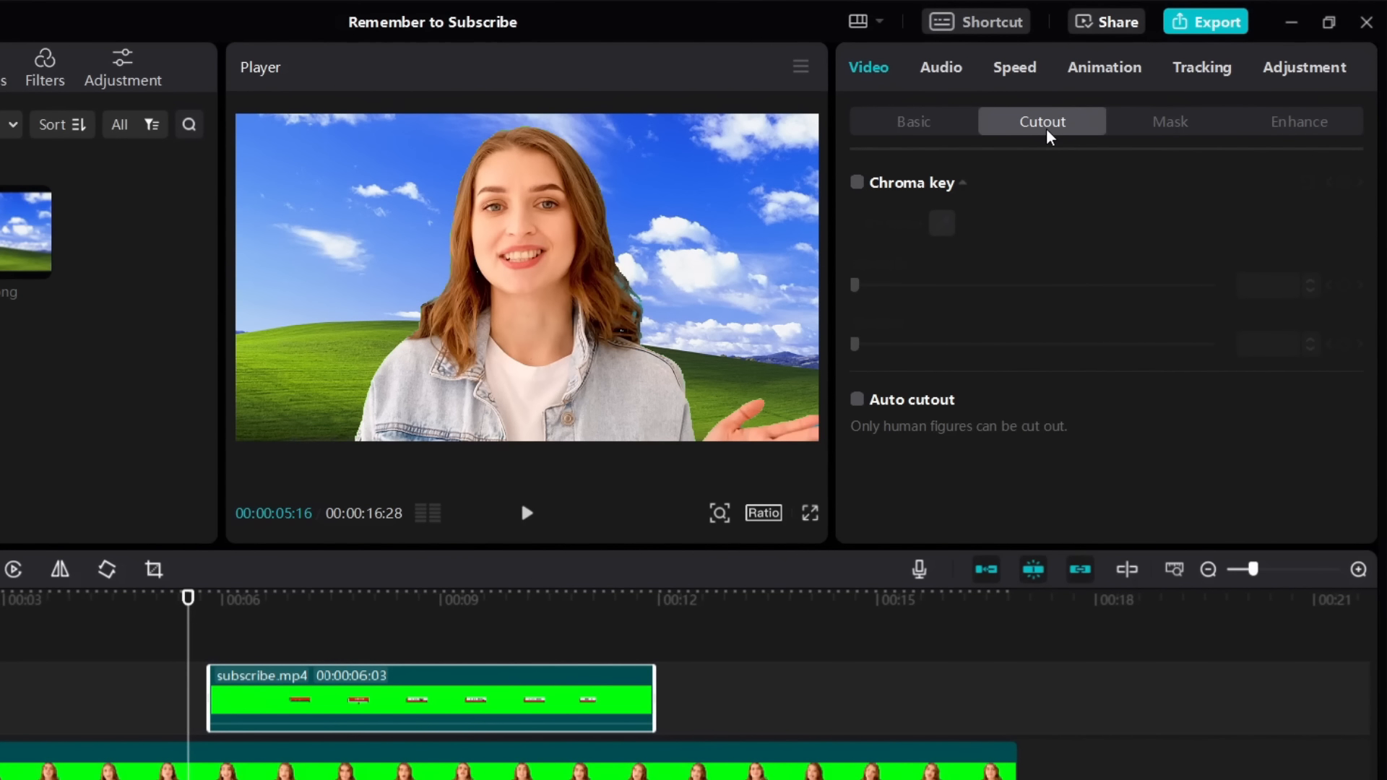
click(856, 185)
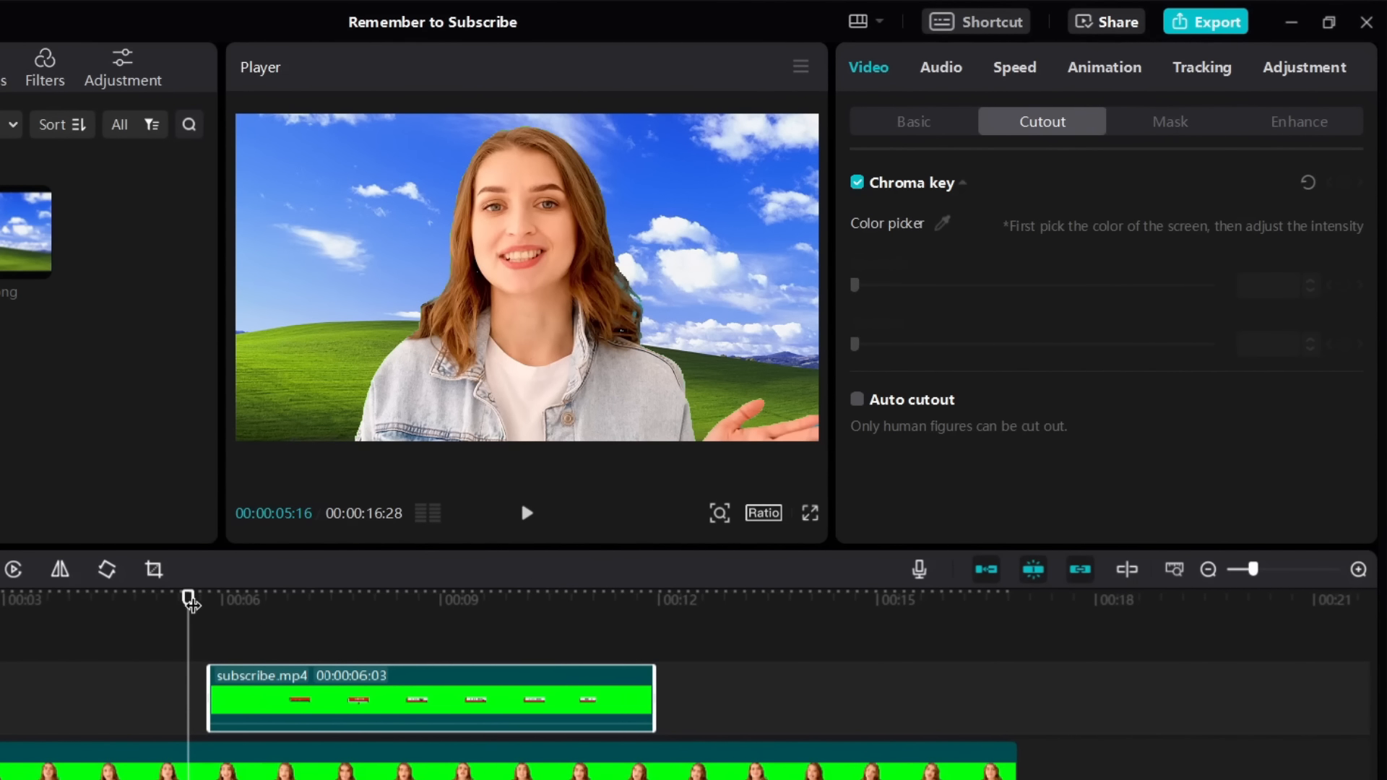
drag(191, 598, 254, 602)
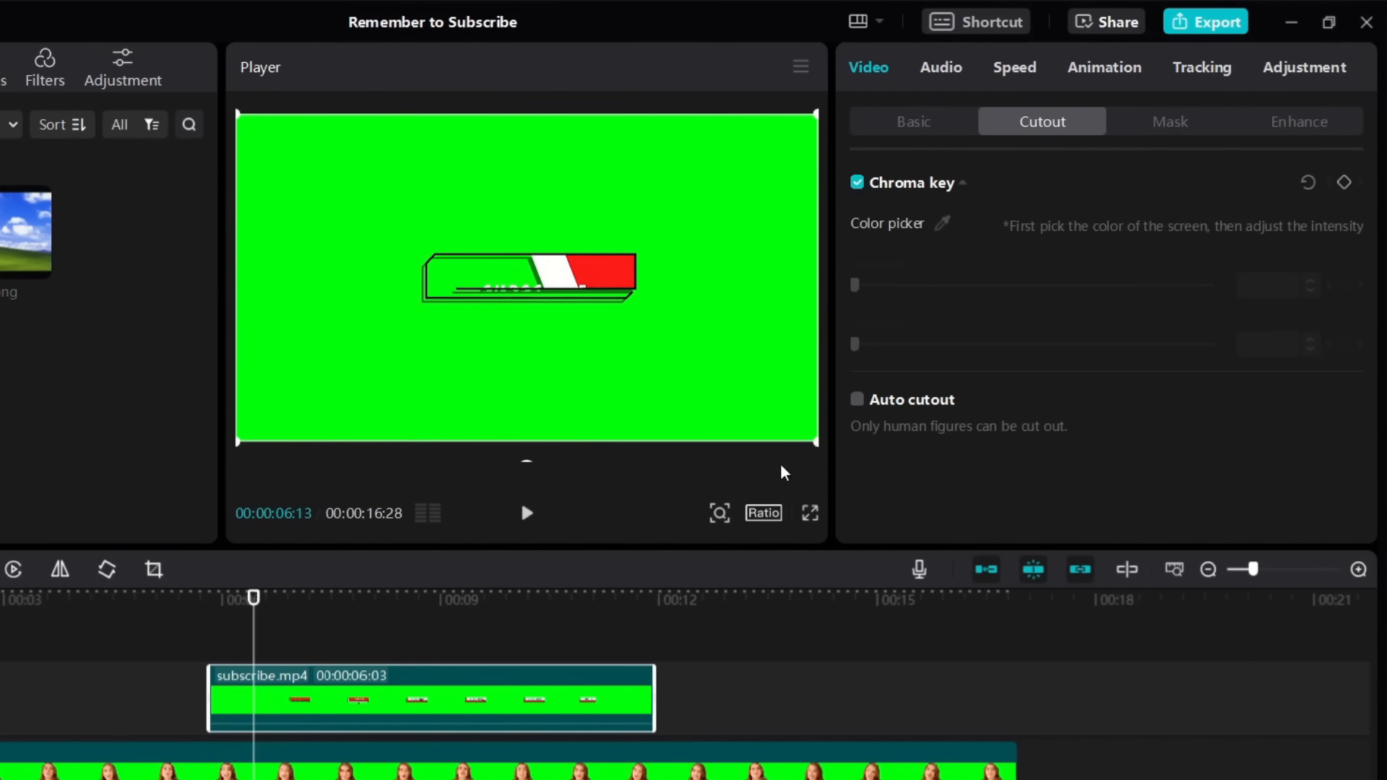
click(942, 223)
click(734, 182)
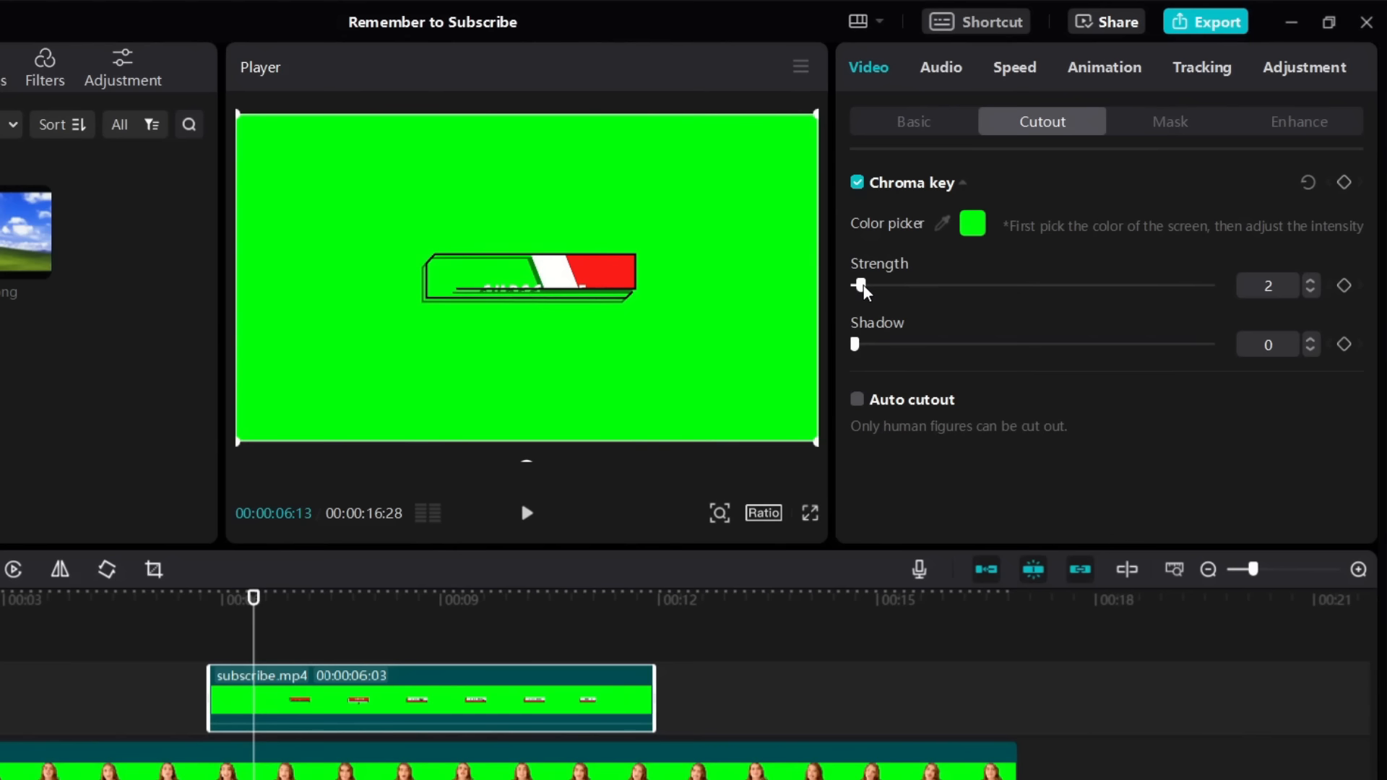
drag(876, 293, 1021, 297)
drag(1021, 297, 1038, 296)
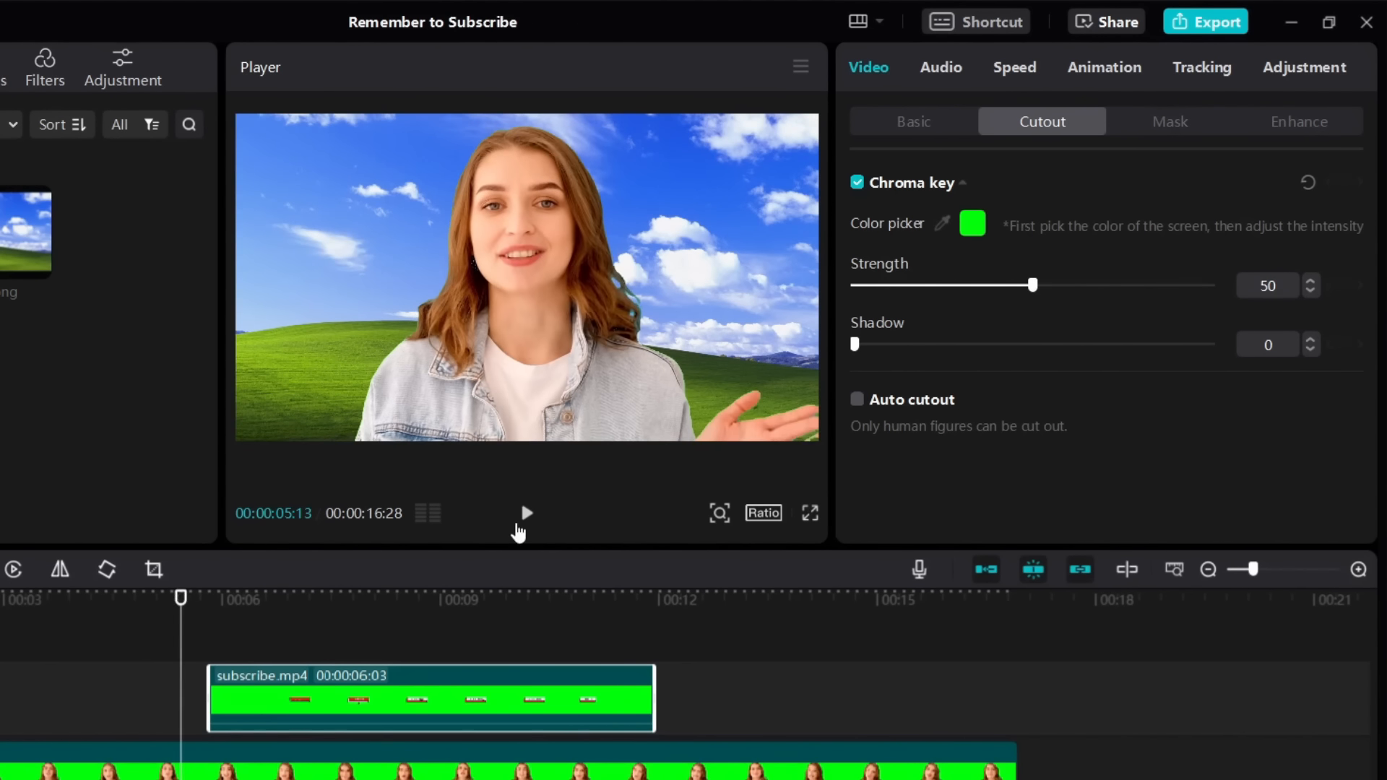
click(523, 521)
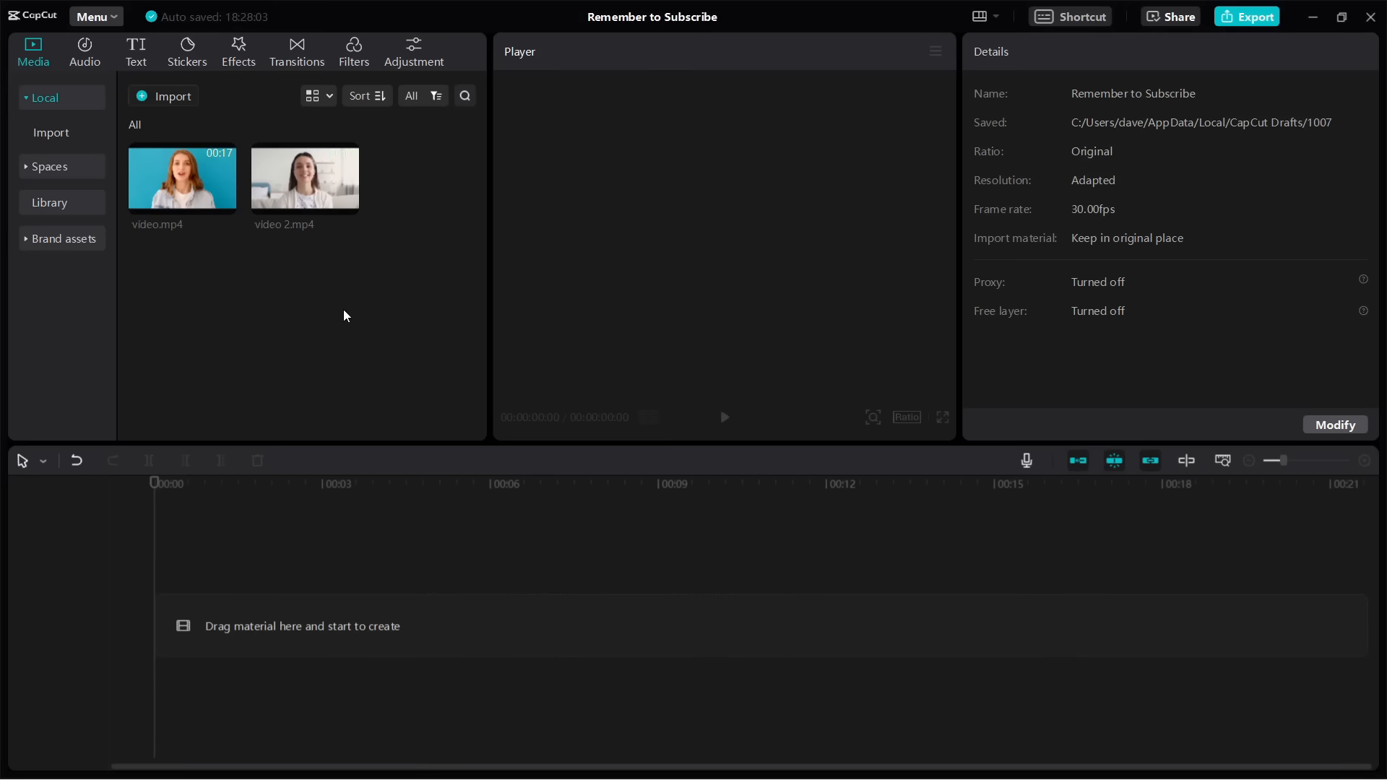
Add video.mp4 and video 2.mp4 to the empty timeline and stack video 2.mp4 above video.mp4 from the start
drag(344, 315, 223, 619)
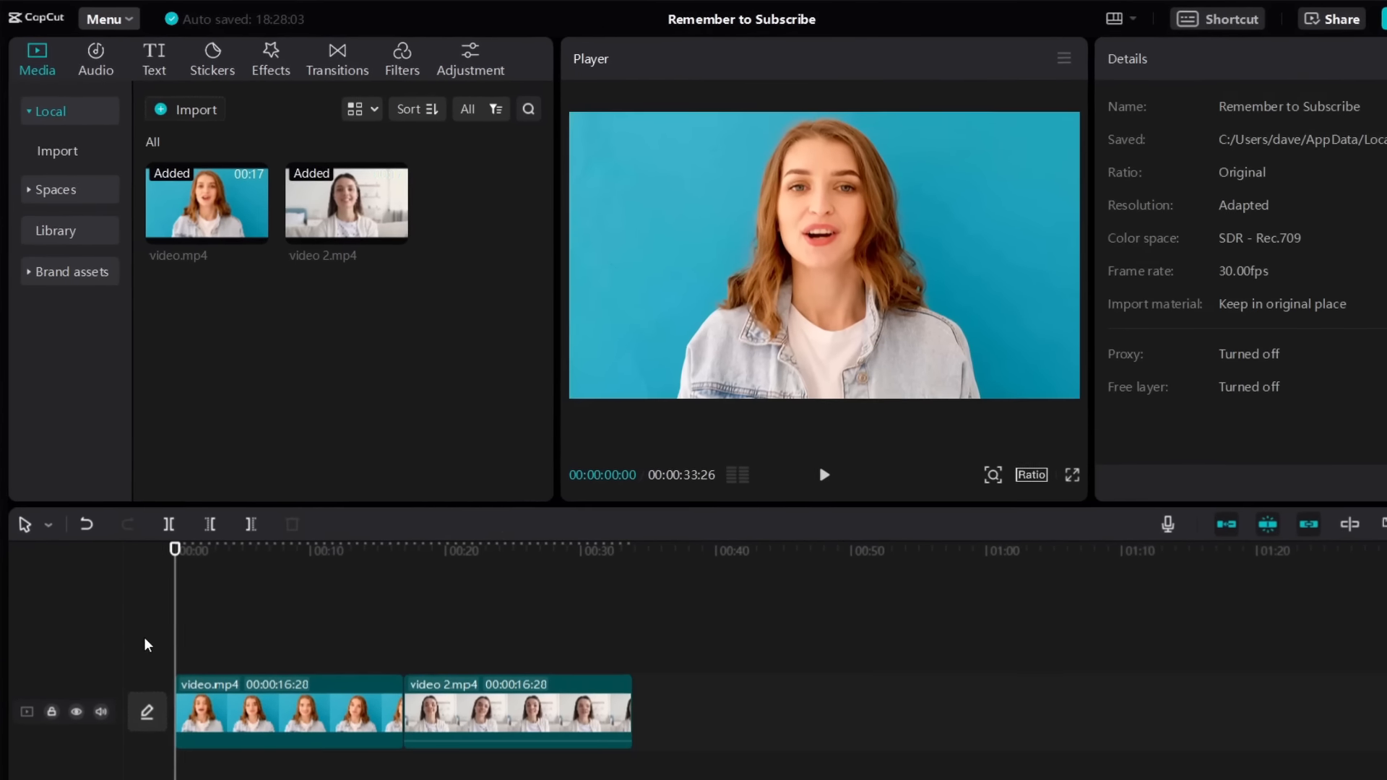
click(455, 645)
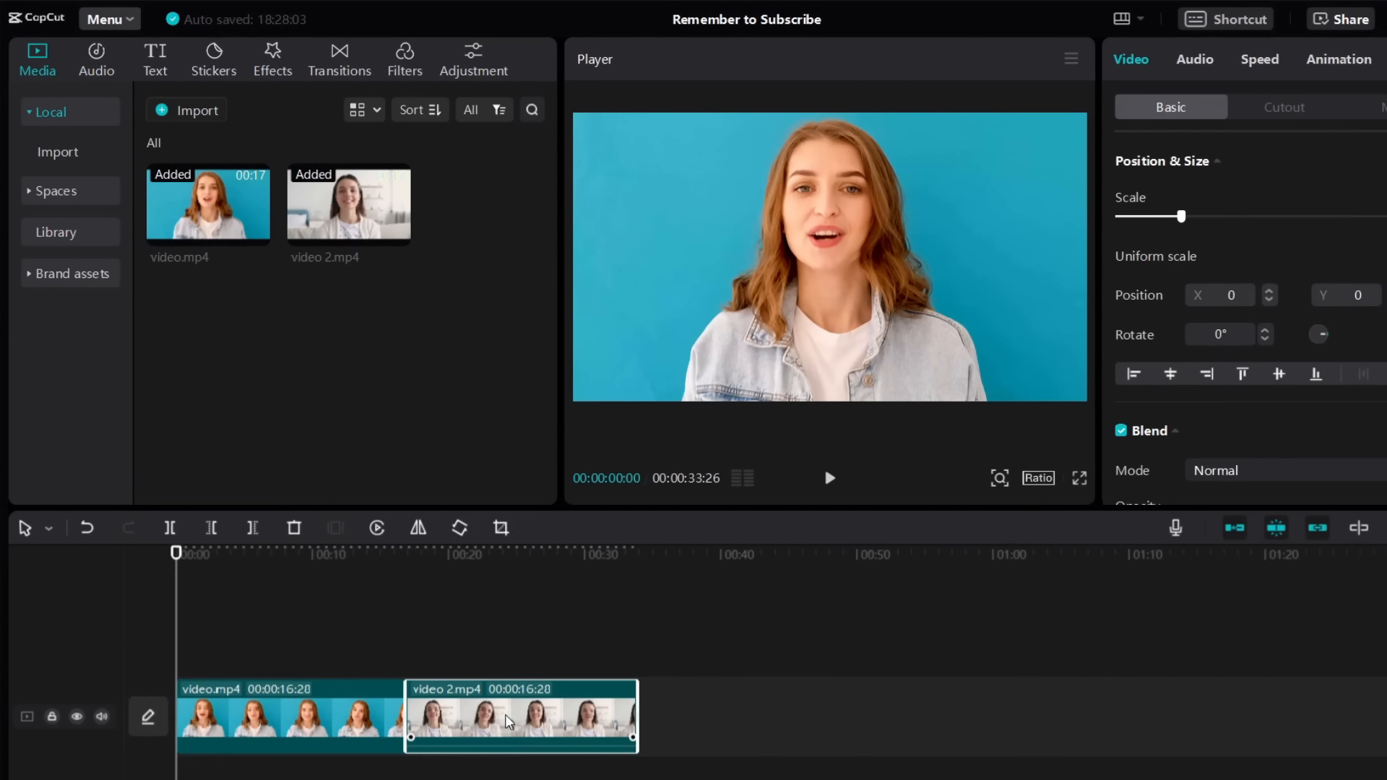
drag(503, 717, 253, 634)
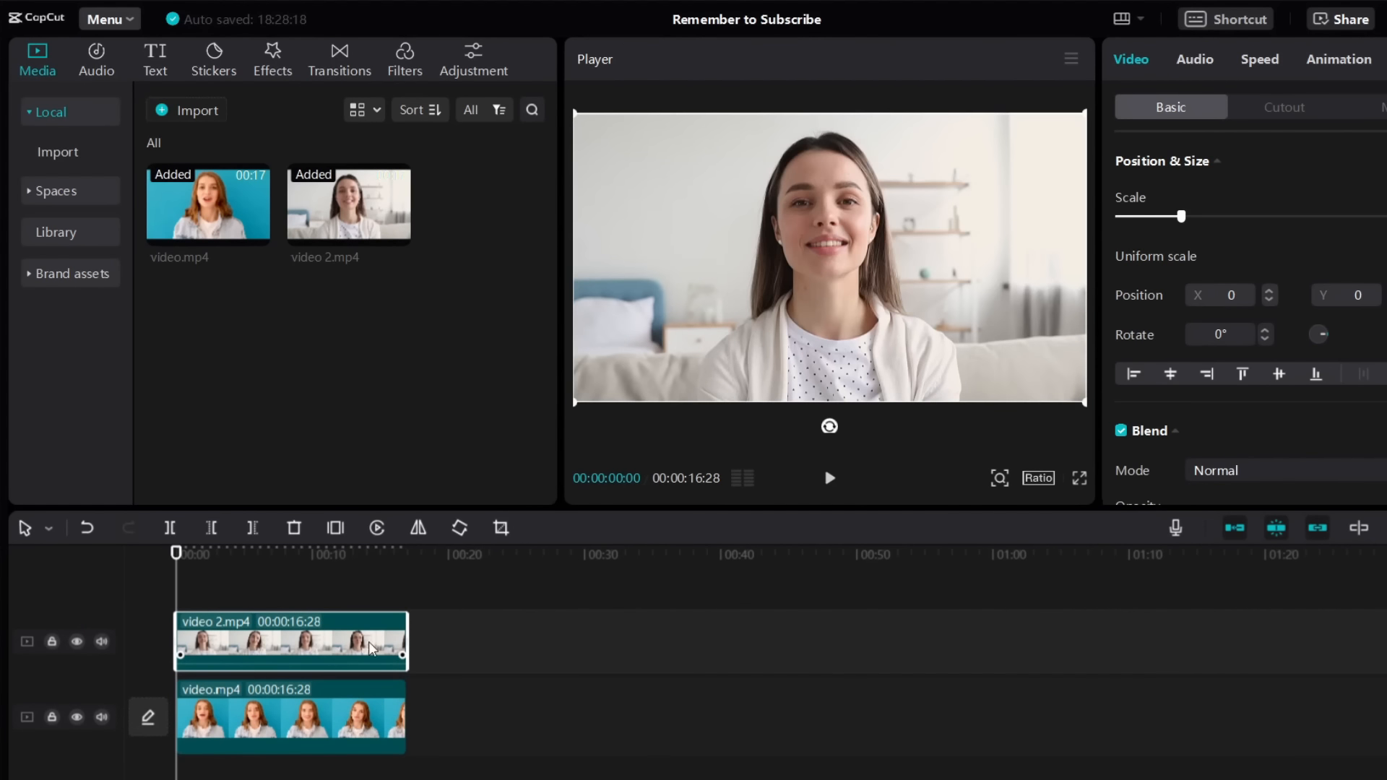
scroll(723, 650, up, 5)
click(289, 584)
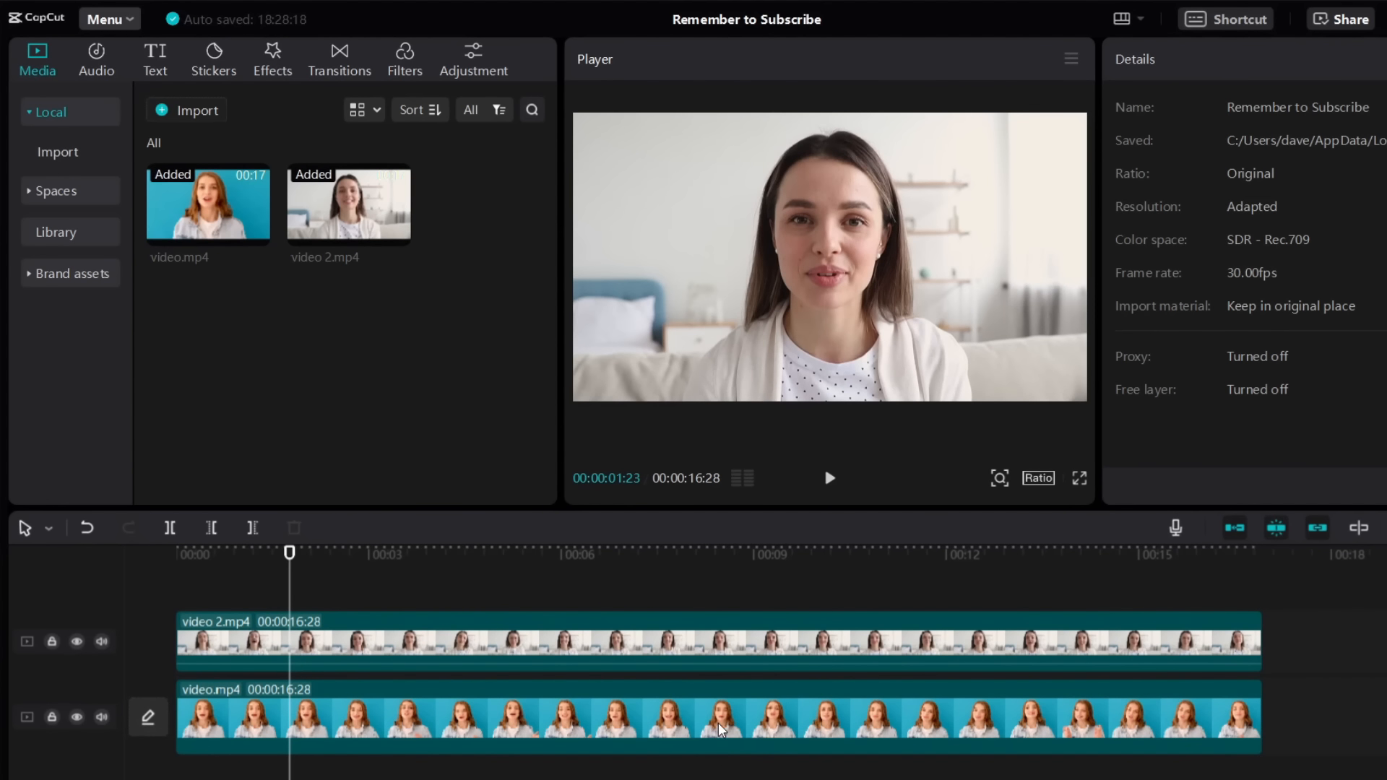
Shift video 2.mp4 horizontally to X -831 and video.mp4 to X 955 in the frame
click(840, 274)
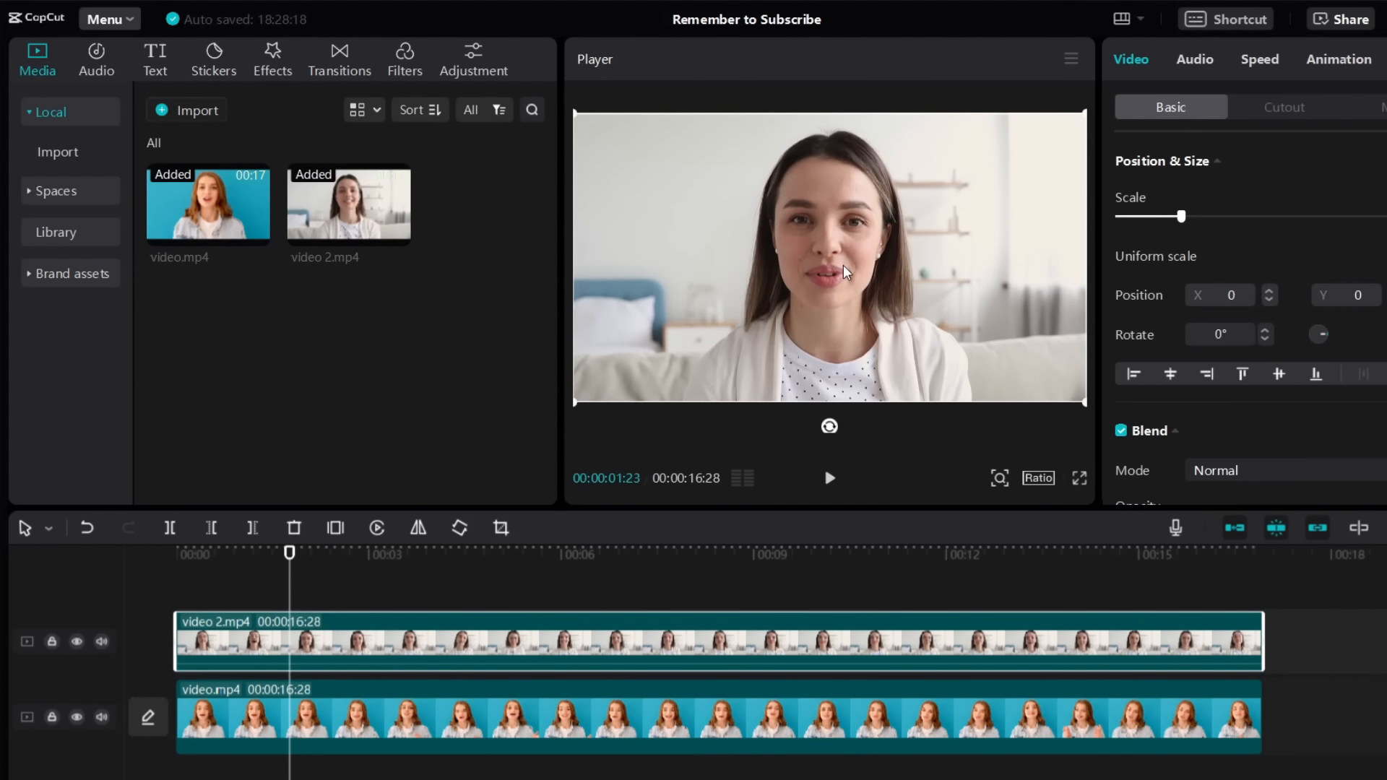
drag(846, 272, 736, 267)
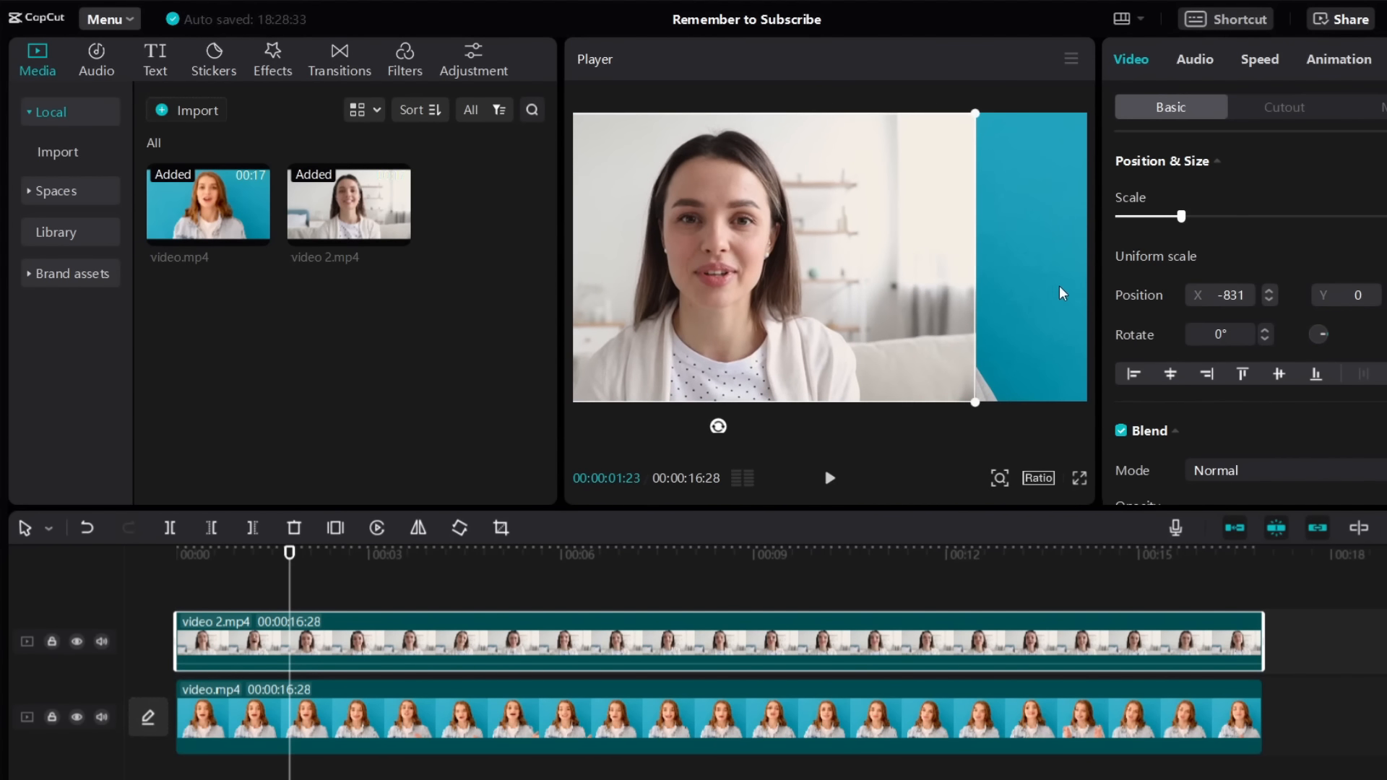
click(1040, 274)
drag(1038, 317, 997, 238)
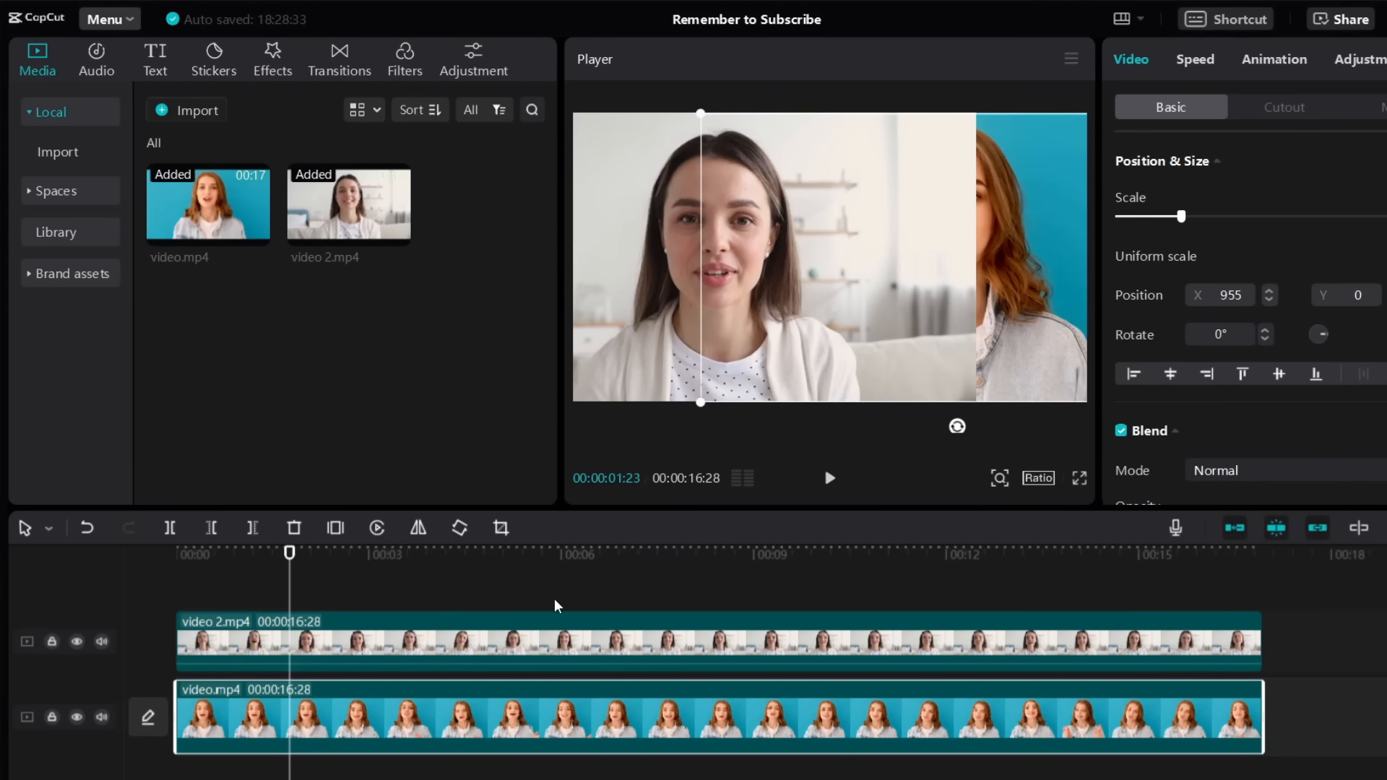
Apply a Split mask to the video 2.mp4 clip
click(255, 645)
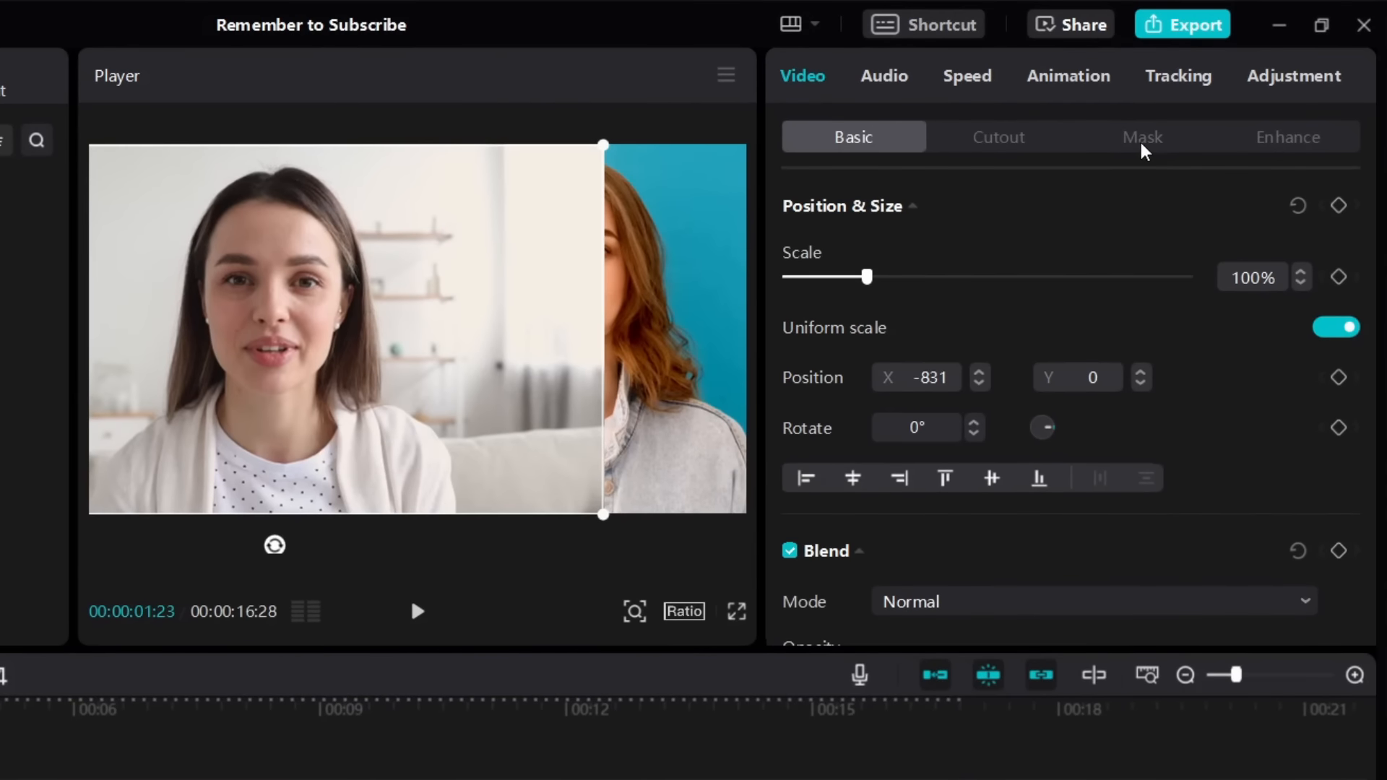
click(1140, 152)
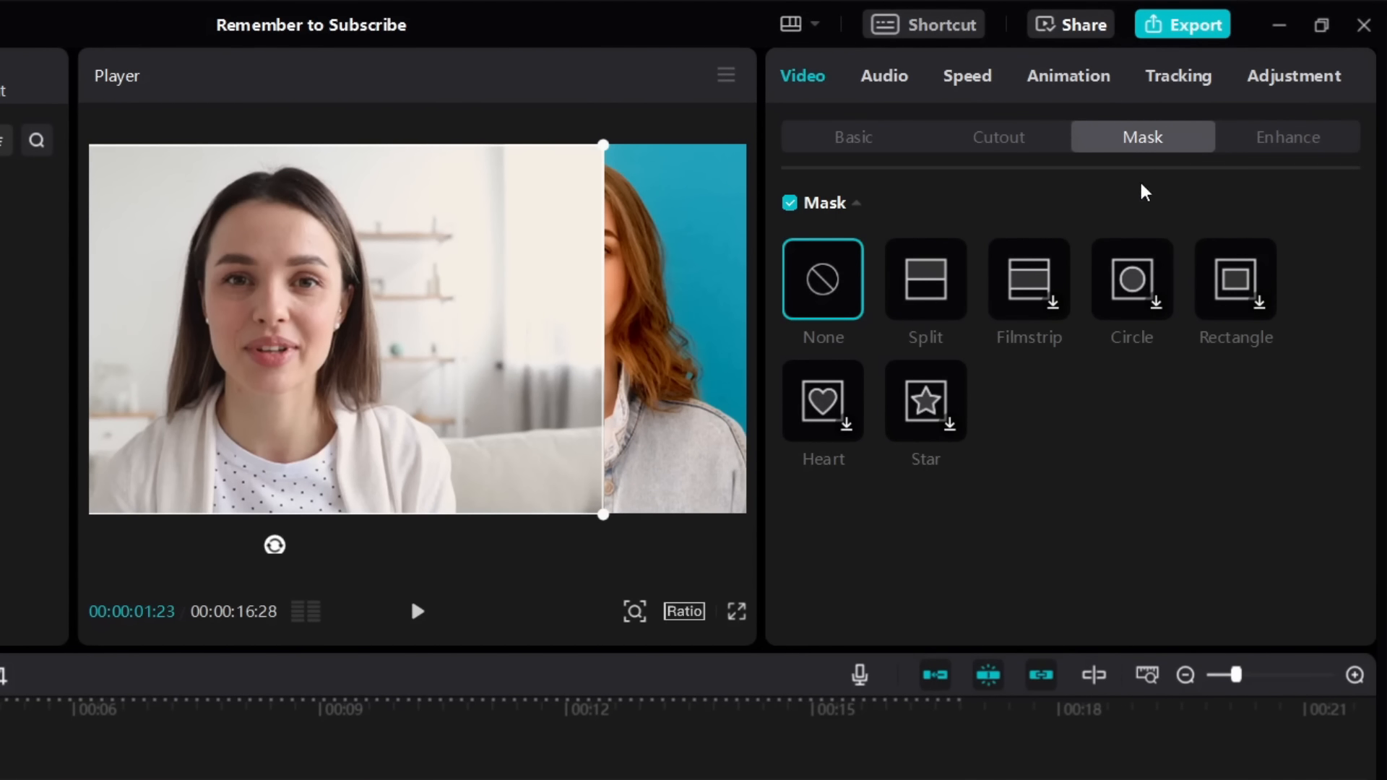
click(937, 304)
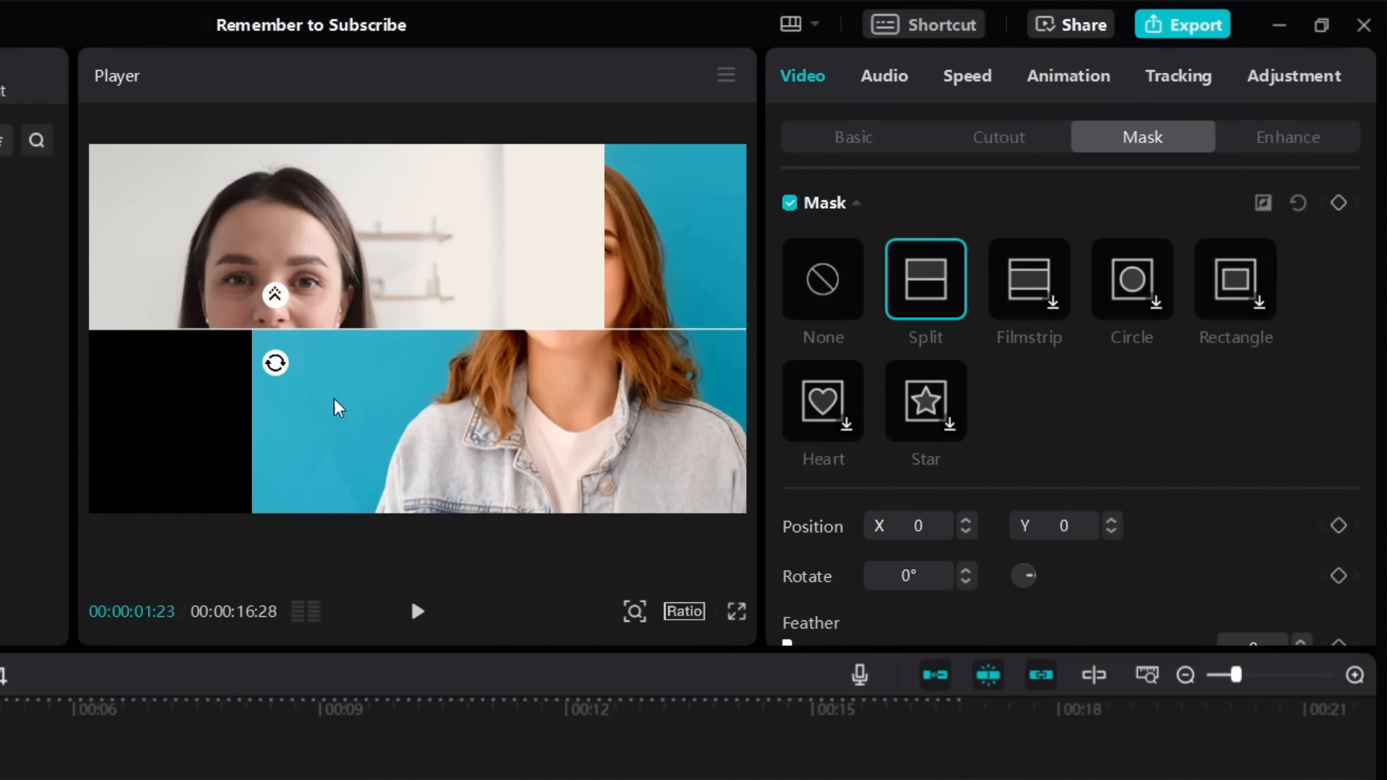
Rotate the Split mask to -90°, move its dividing line to the frame's centre at X 416, and play the result
drag(275, 362, 347, 349)
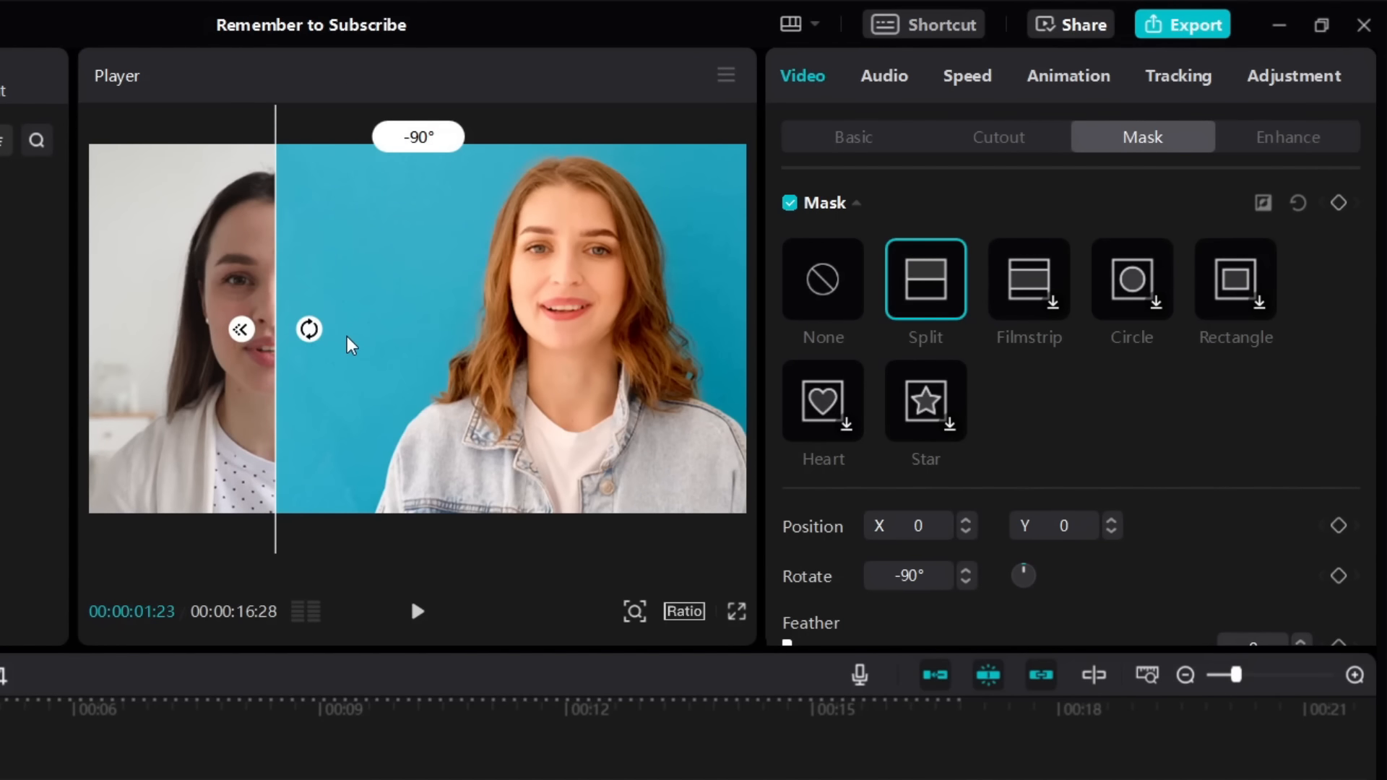
drag(351, 344, 384, 349)
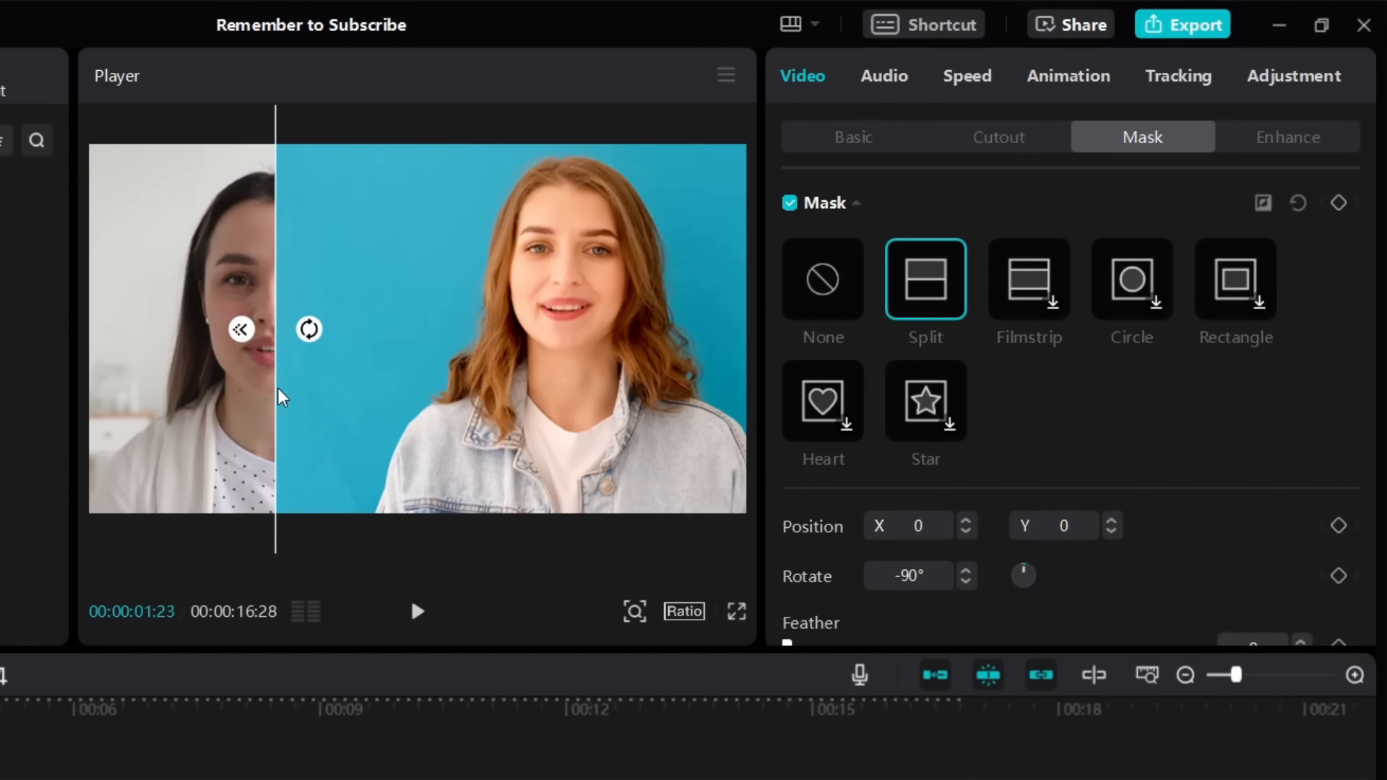
drag(280, 401, 284, 403)
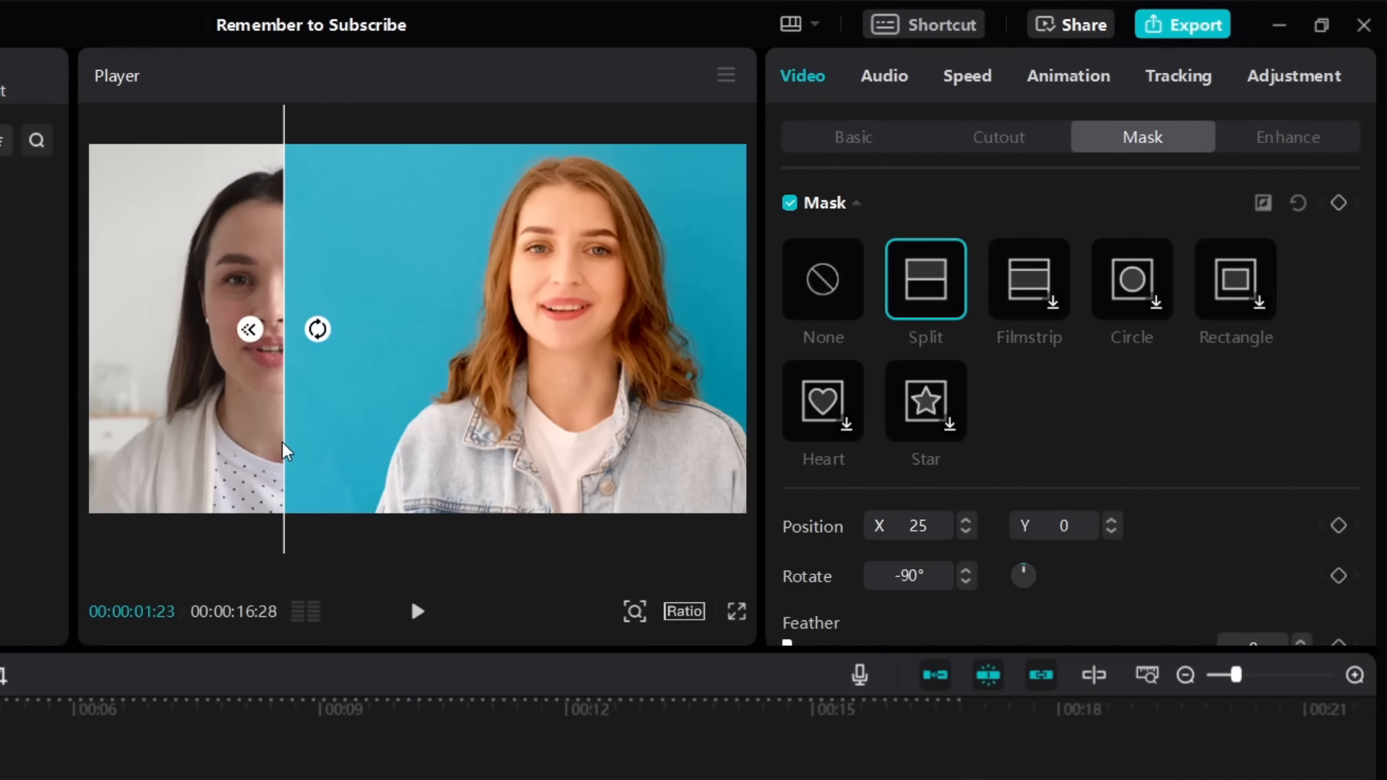
drag(285, 453, 422, 454)
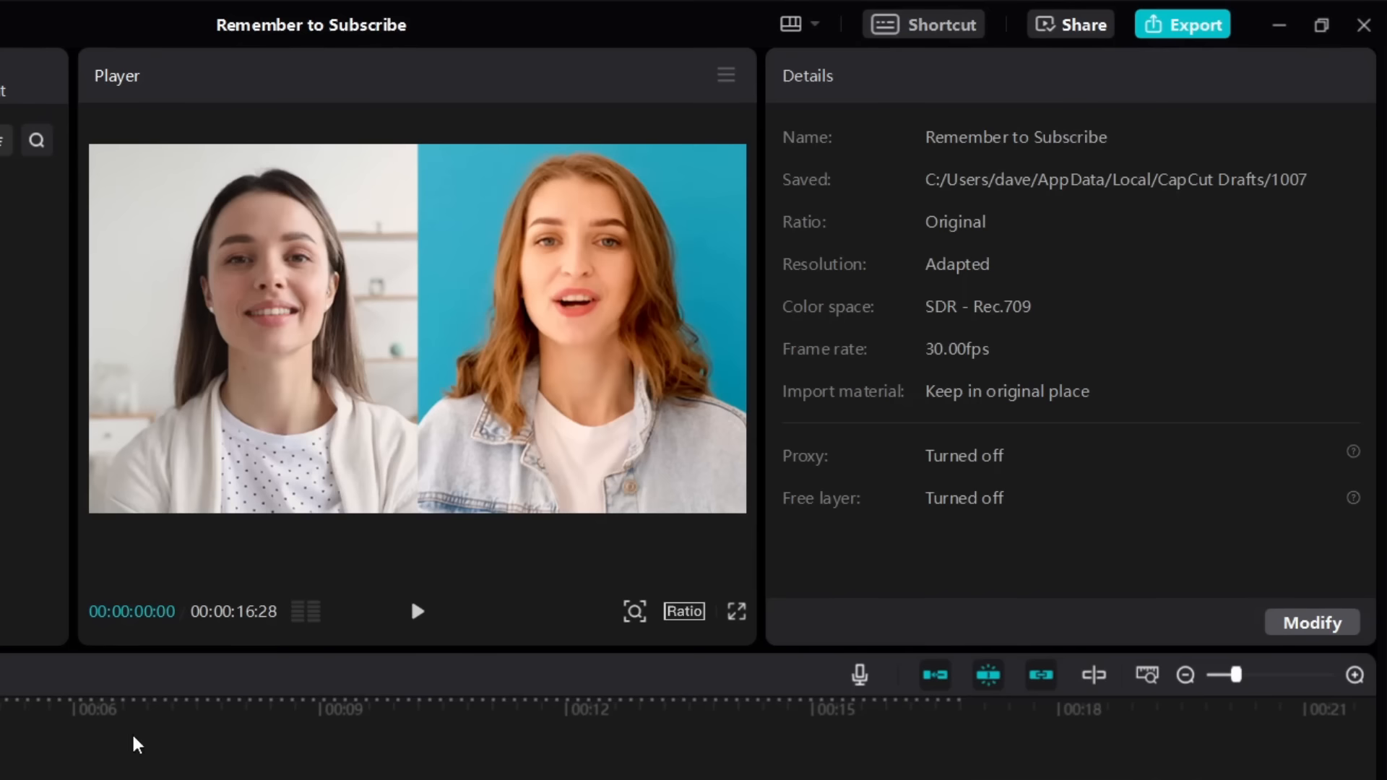
click(416, 614)
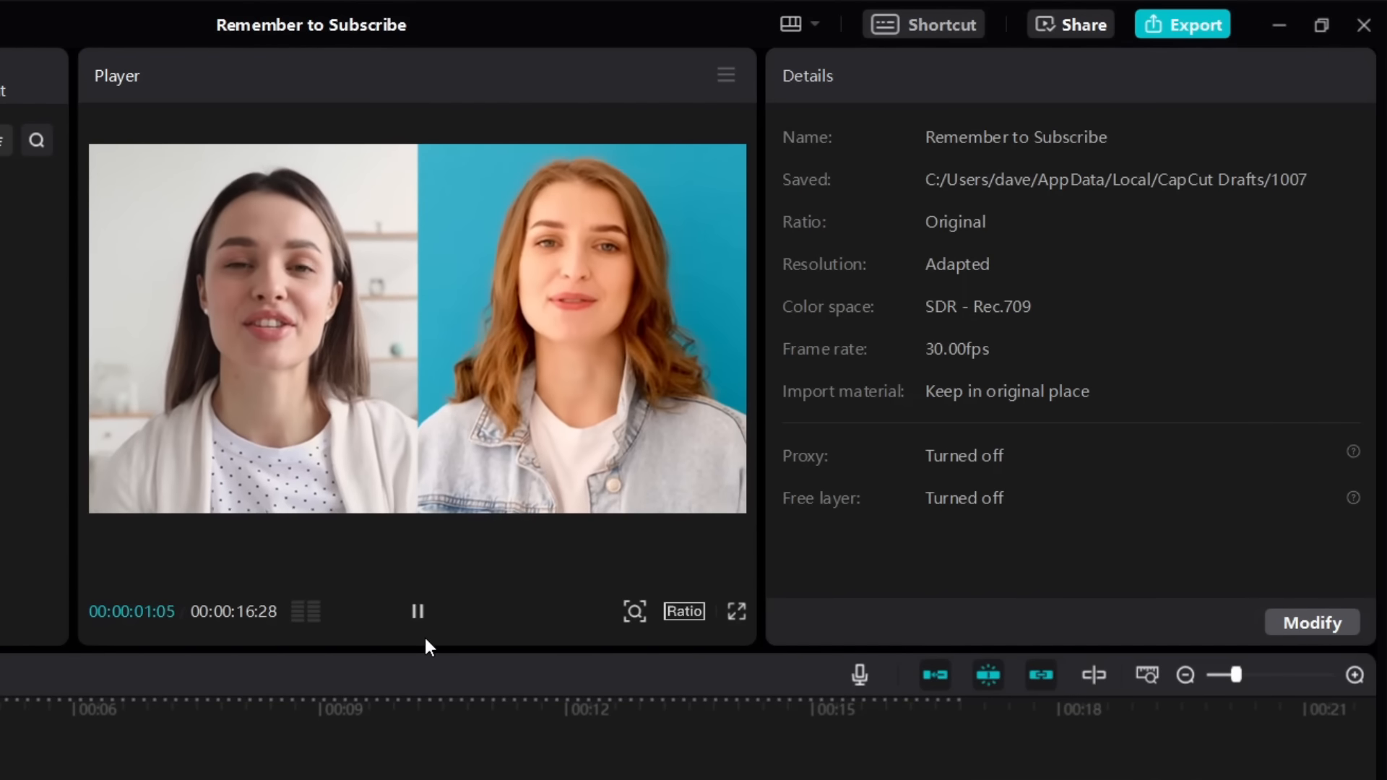
click(419, 619)
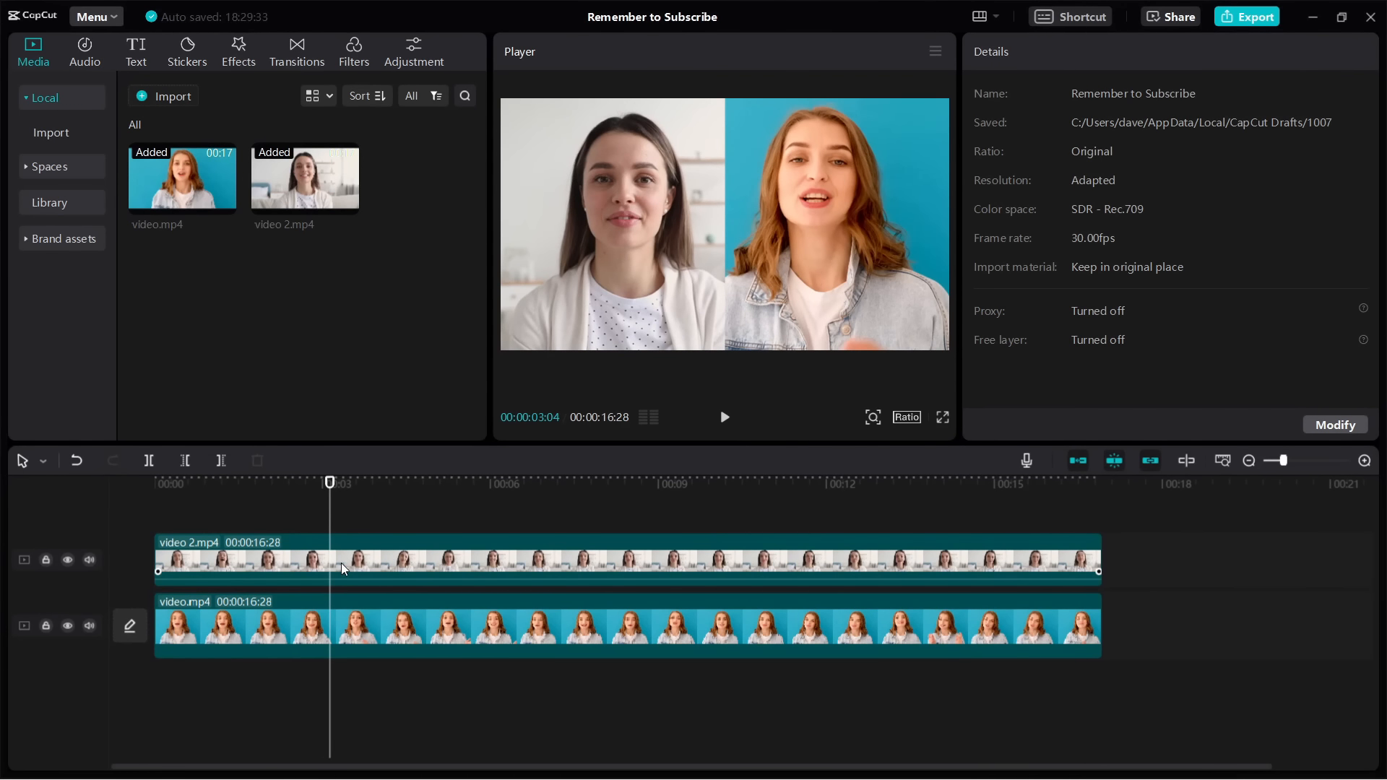
Reposition the clips in the frame, shifting video 2.mp4 to X -877 and video.mp4 to X 1090
click(348, 569)
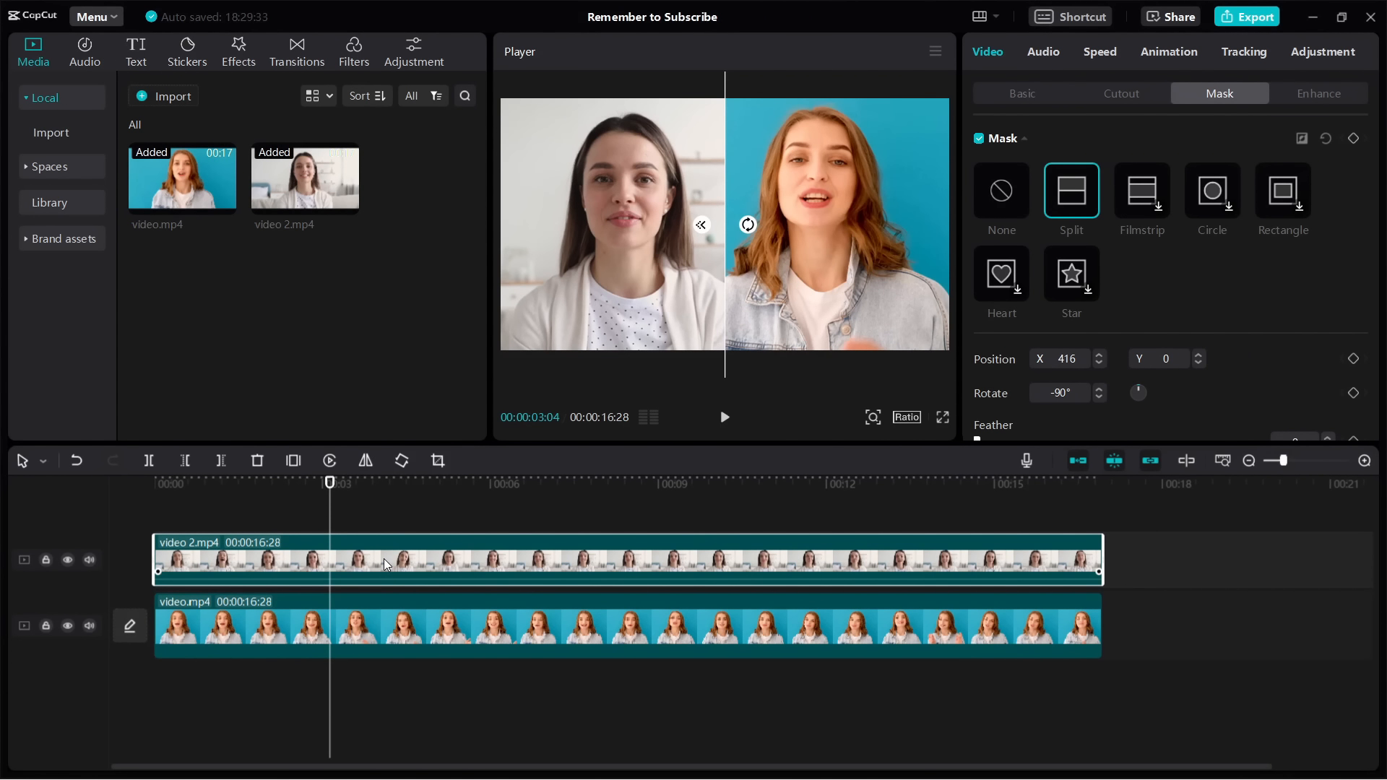
click(1021, 100)
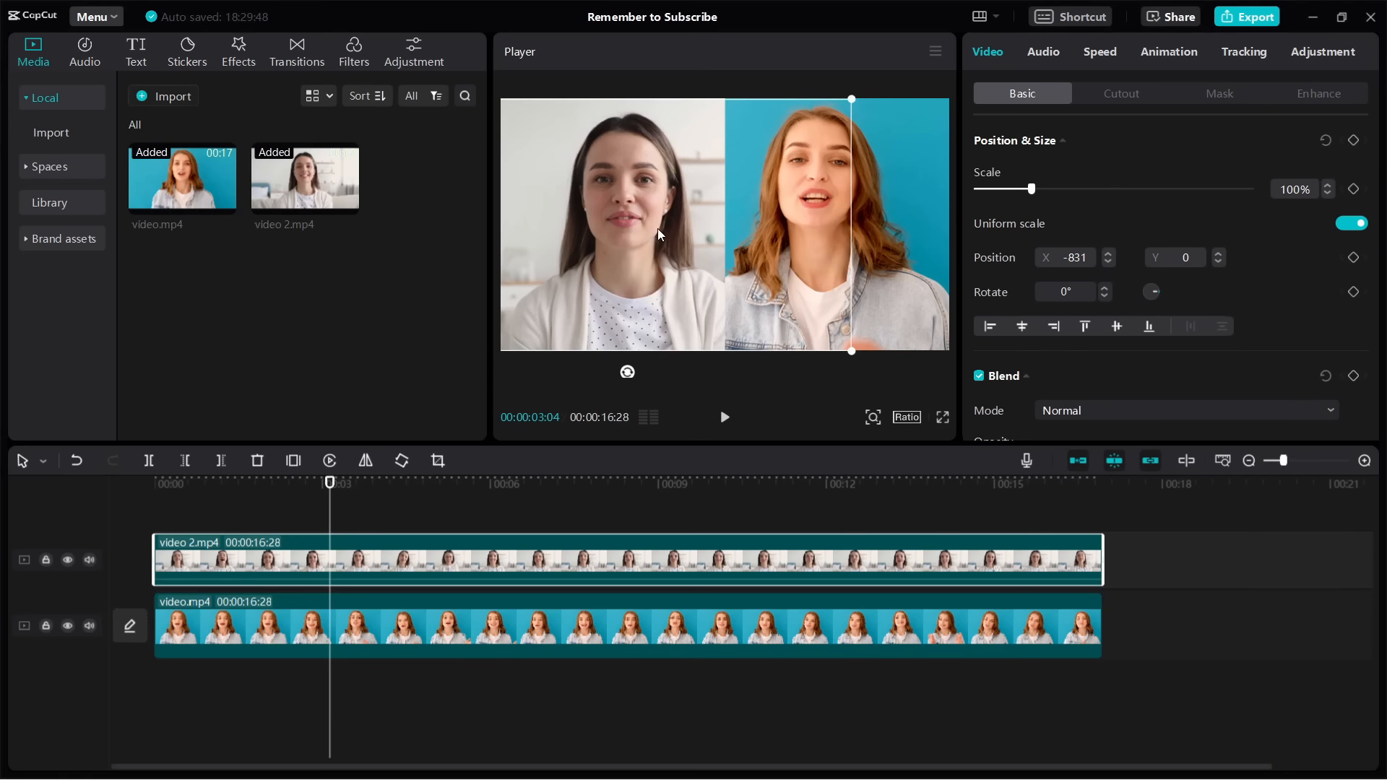
drag(644, 213, 619, 232)
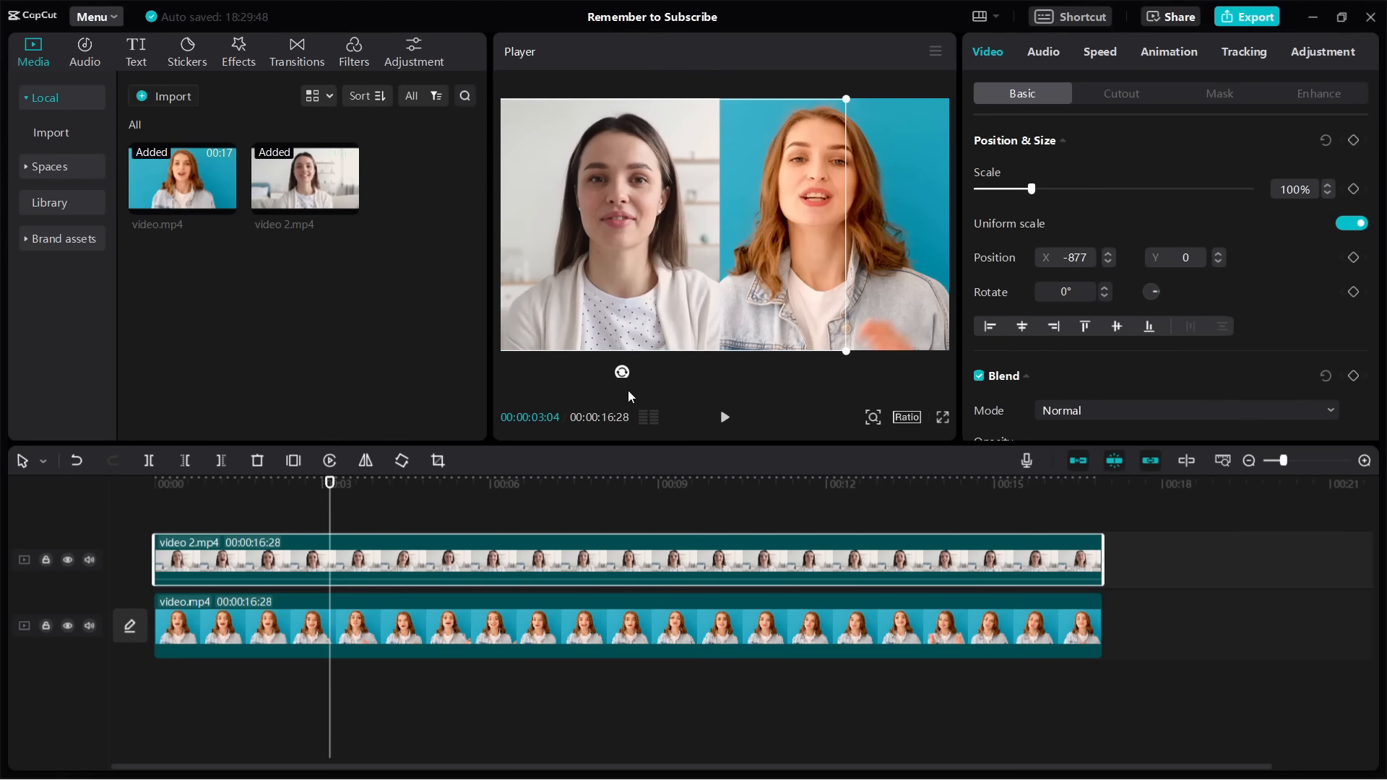
click(345, 614)
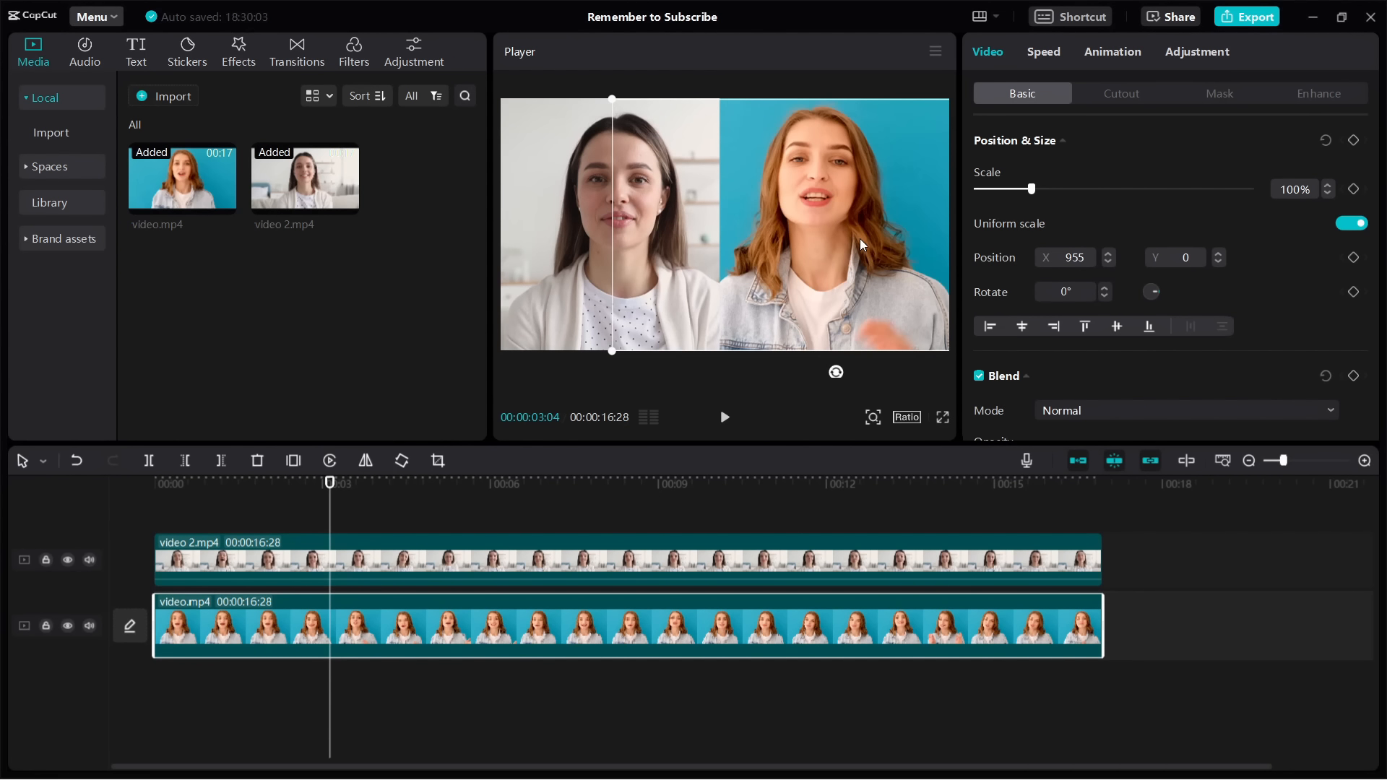
drag(833, 246, 839, 244)
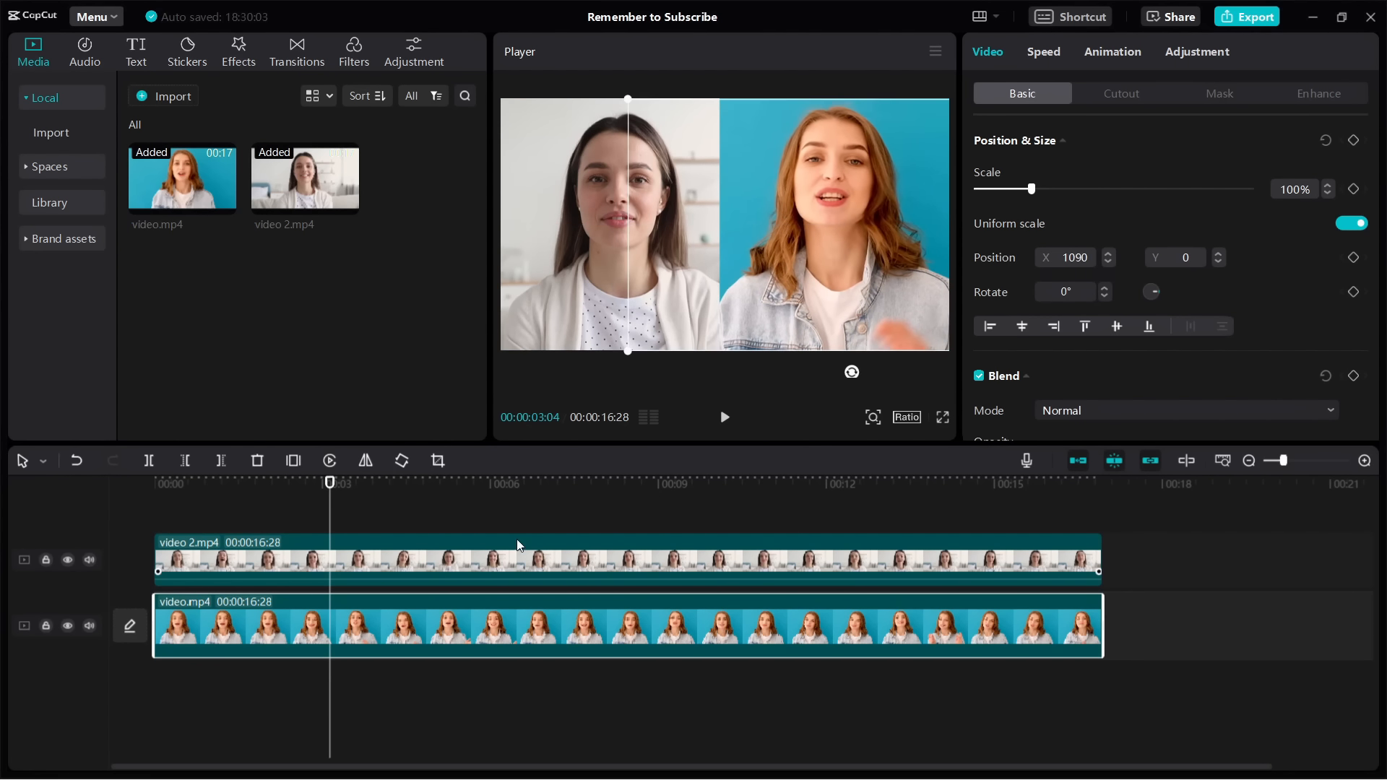
Move the Split mask of video 2.mp4 to X 439, Y -22 to recentre the dividing line
click(449, 556)
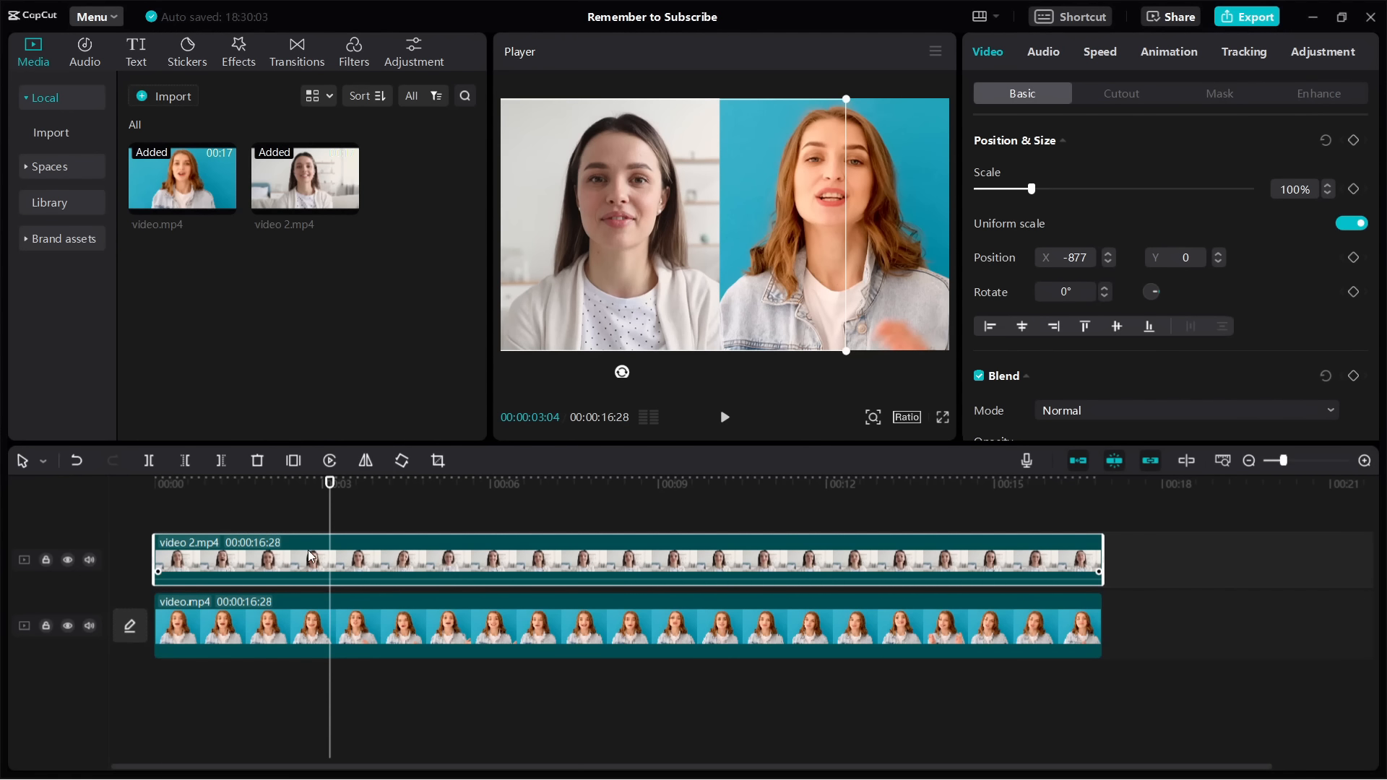
click(1221, 94)
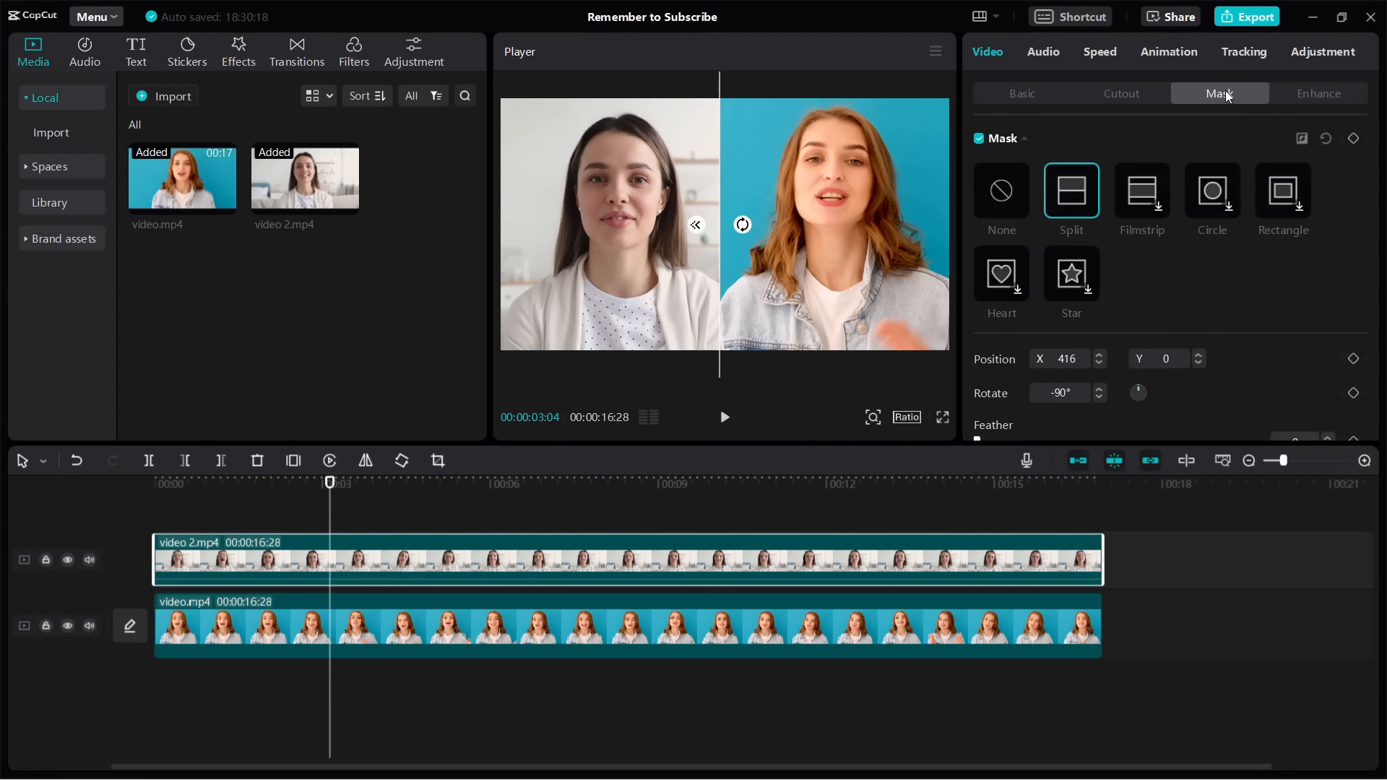
drag(723, 186, 744, 230)
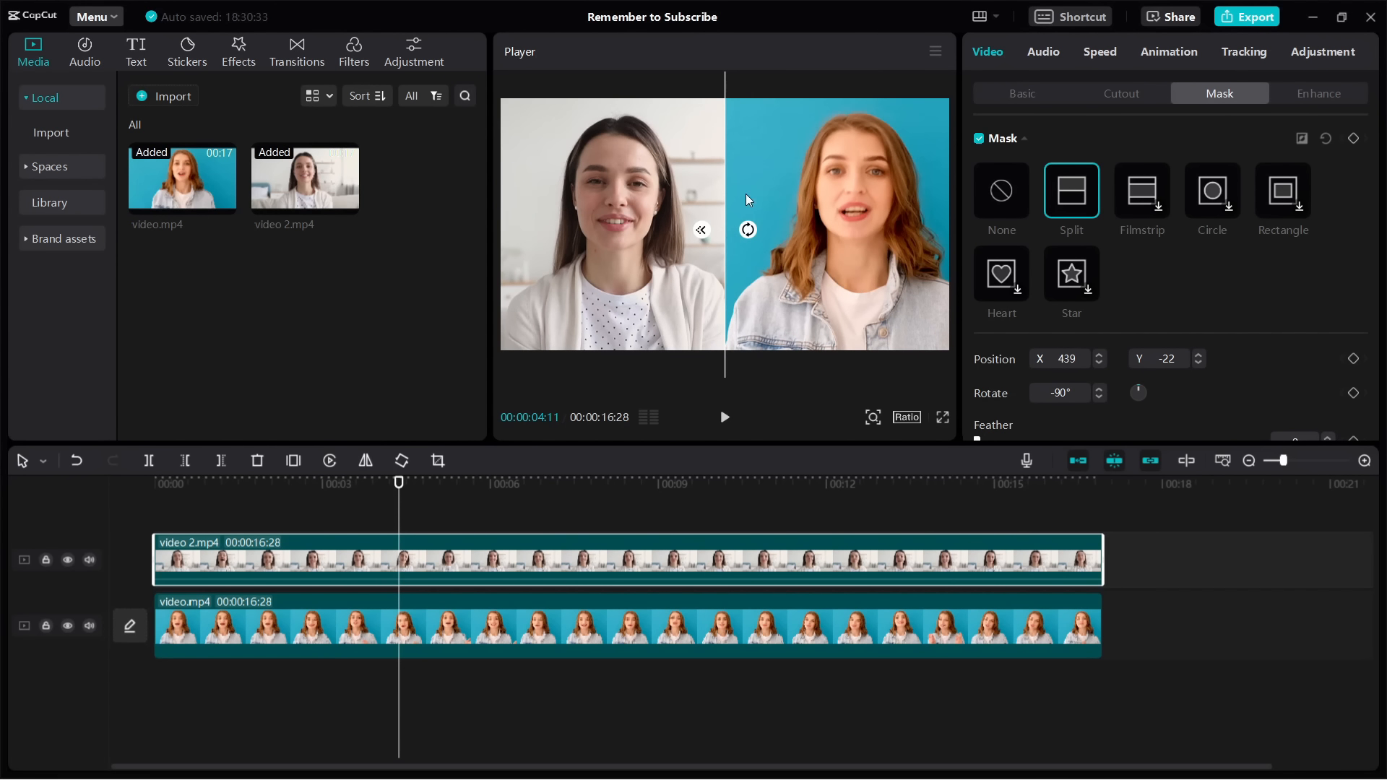
Rotate the Split mask to -63° for a diagonal divide and play the result from 00:00:03:00
drag(751, 231, 751, 249)
click(335, 514)
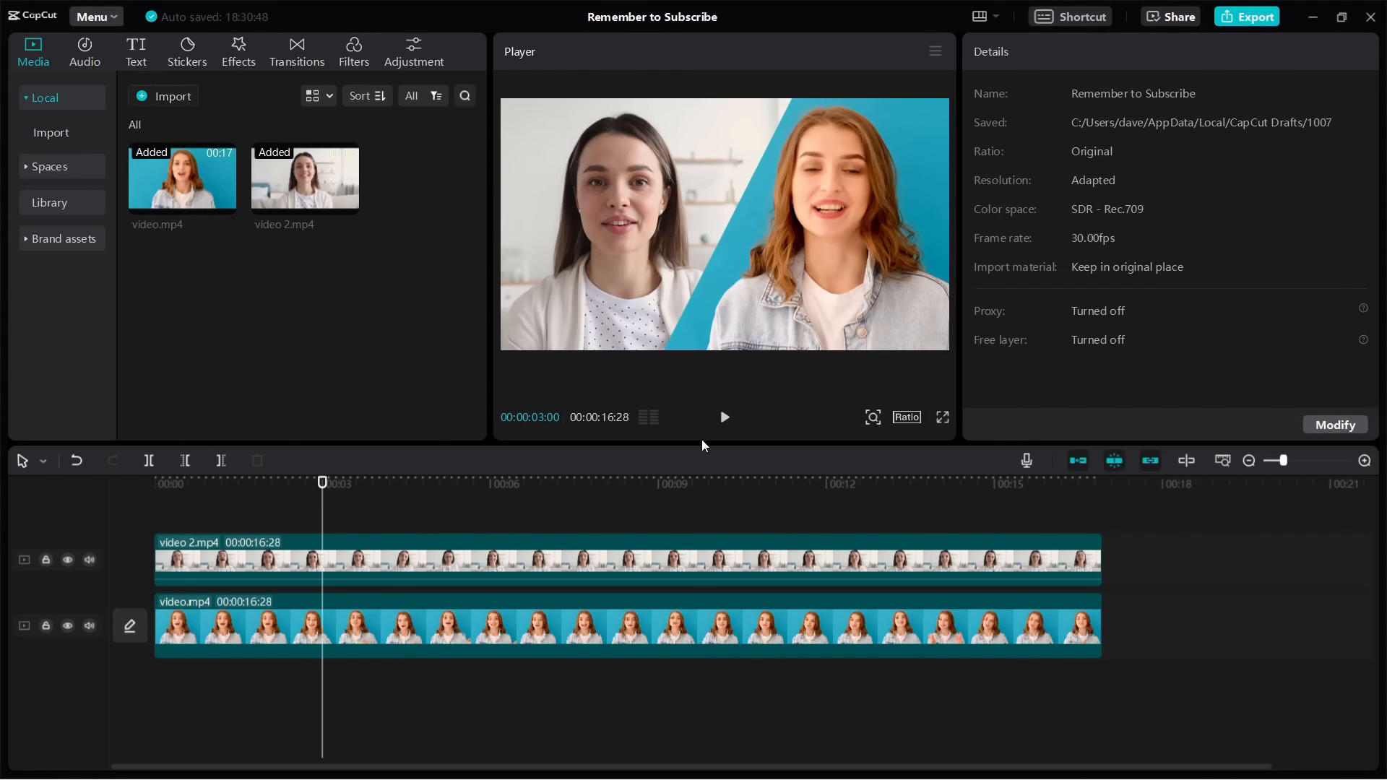
click(737, 419)
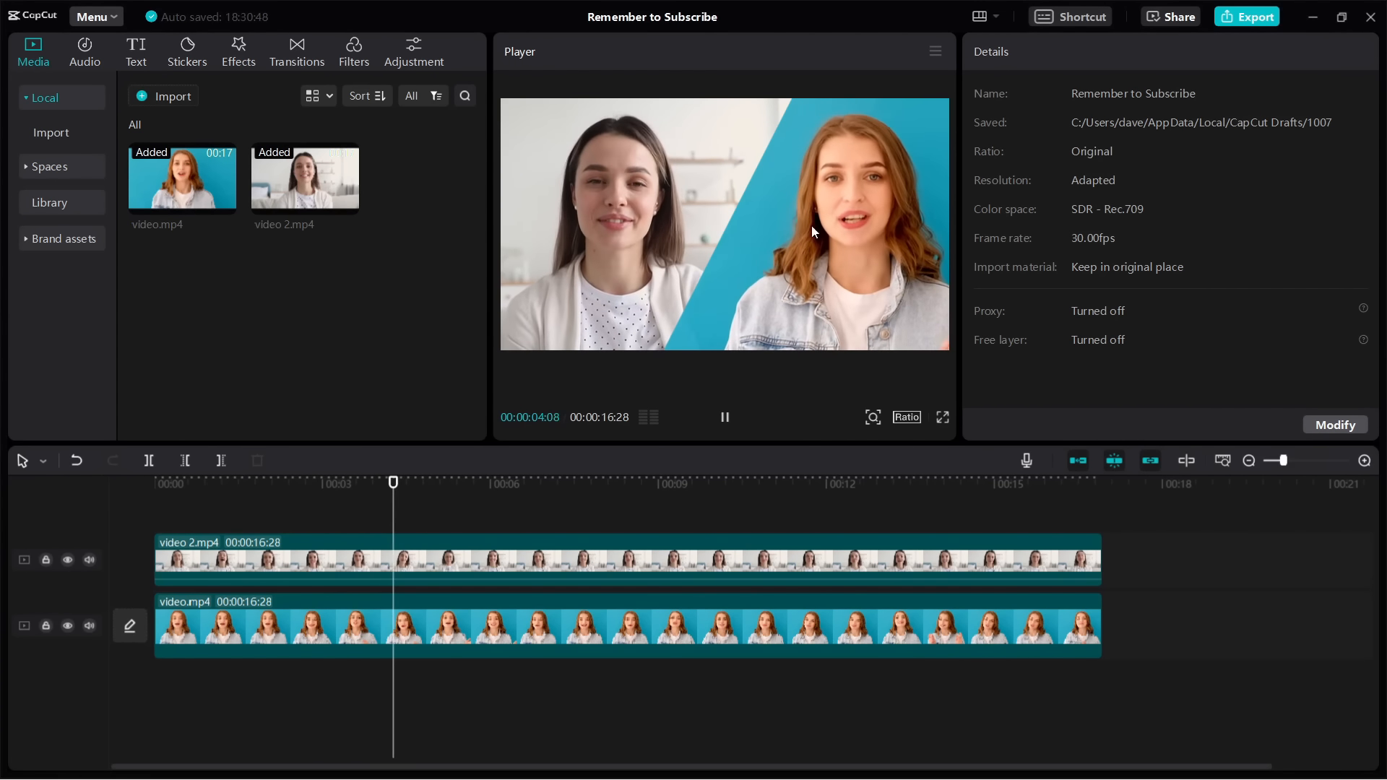
Rotate the Split mask of video 2.mp4 to -115° to slant the divide the other way, and play the result
click(676, 556)
click(724, 417)
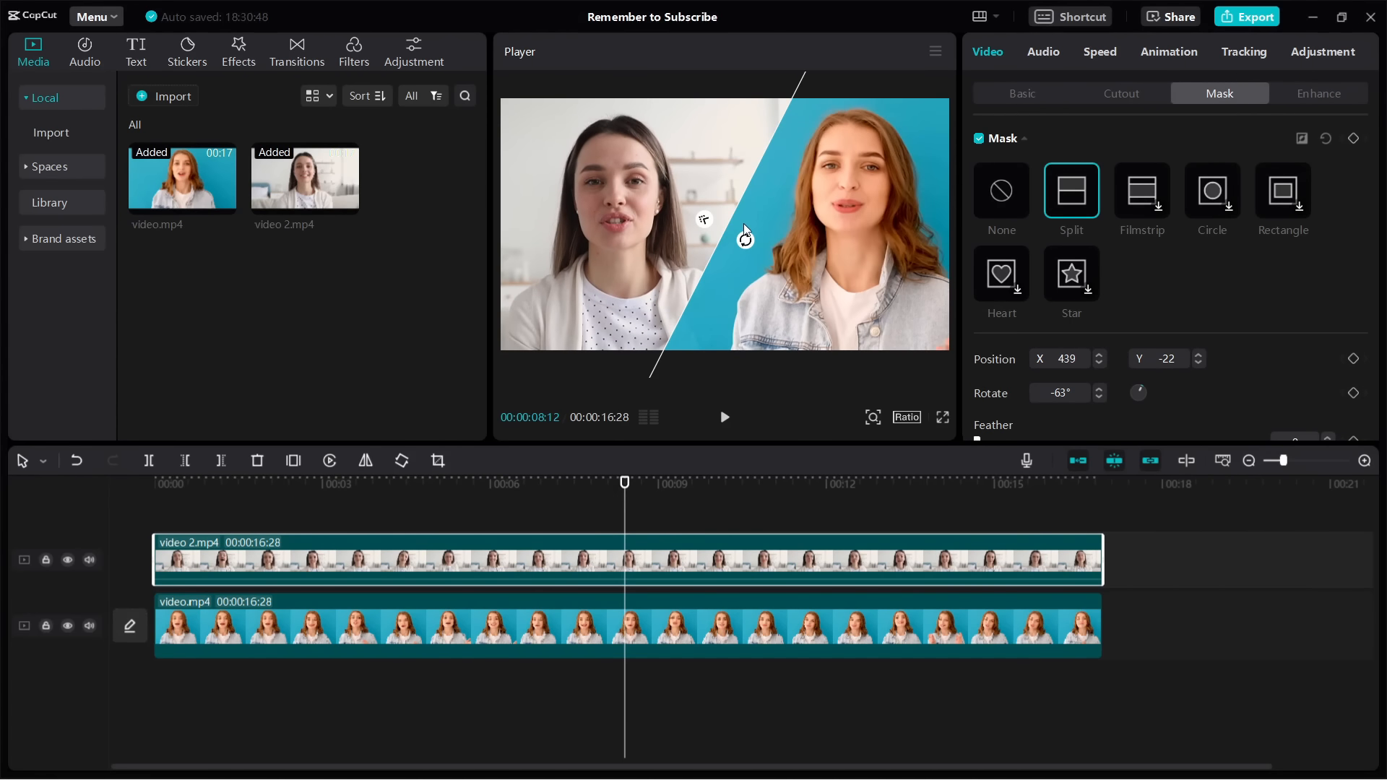
drag(749, 249, 745, 220)
click(725, 417)
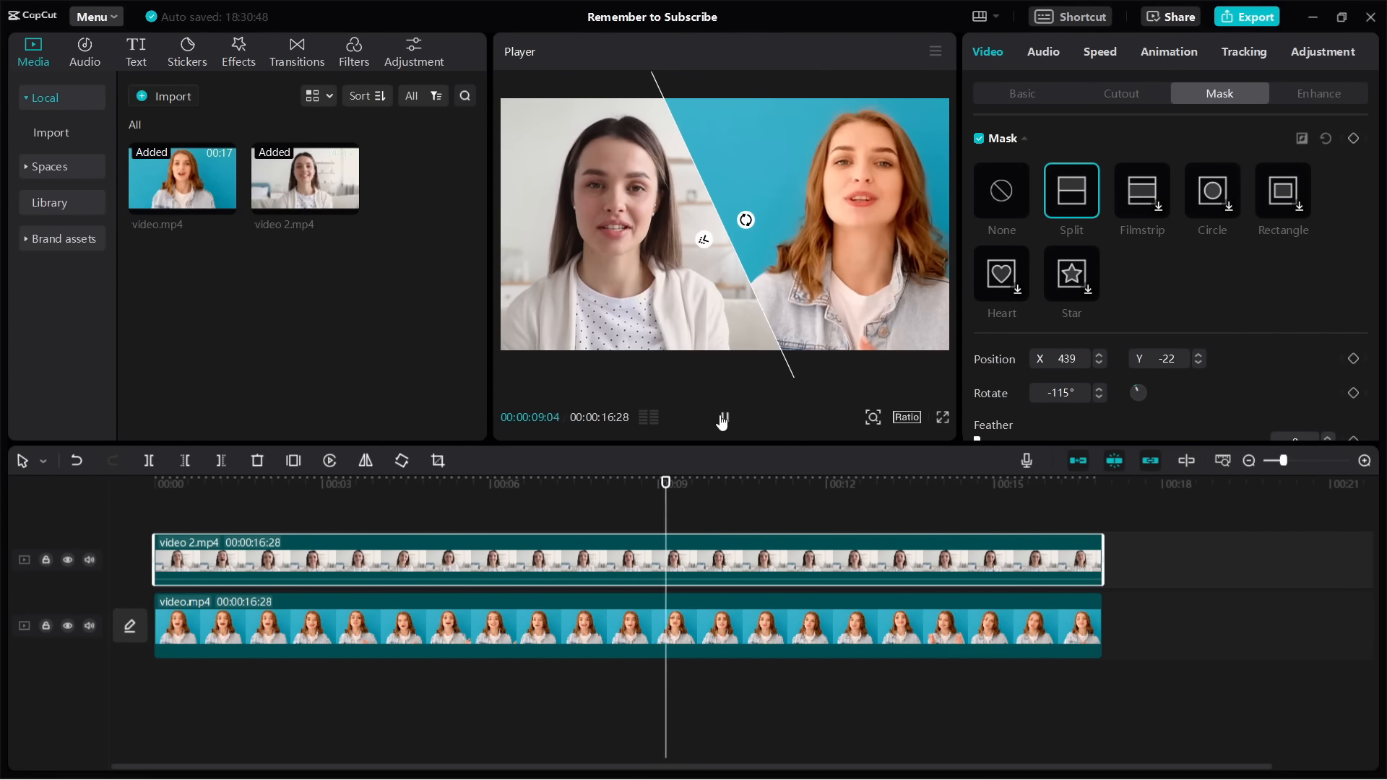
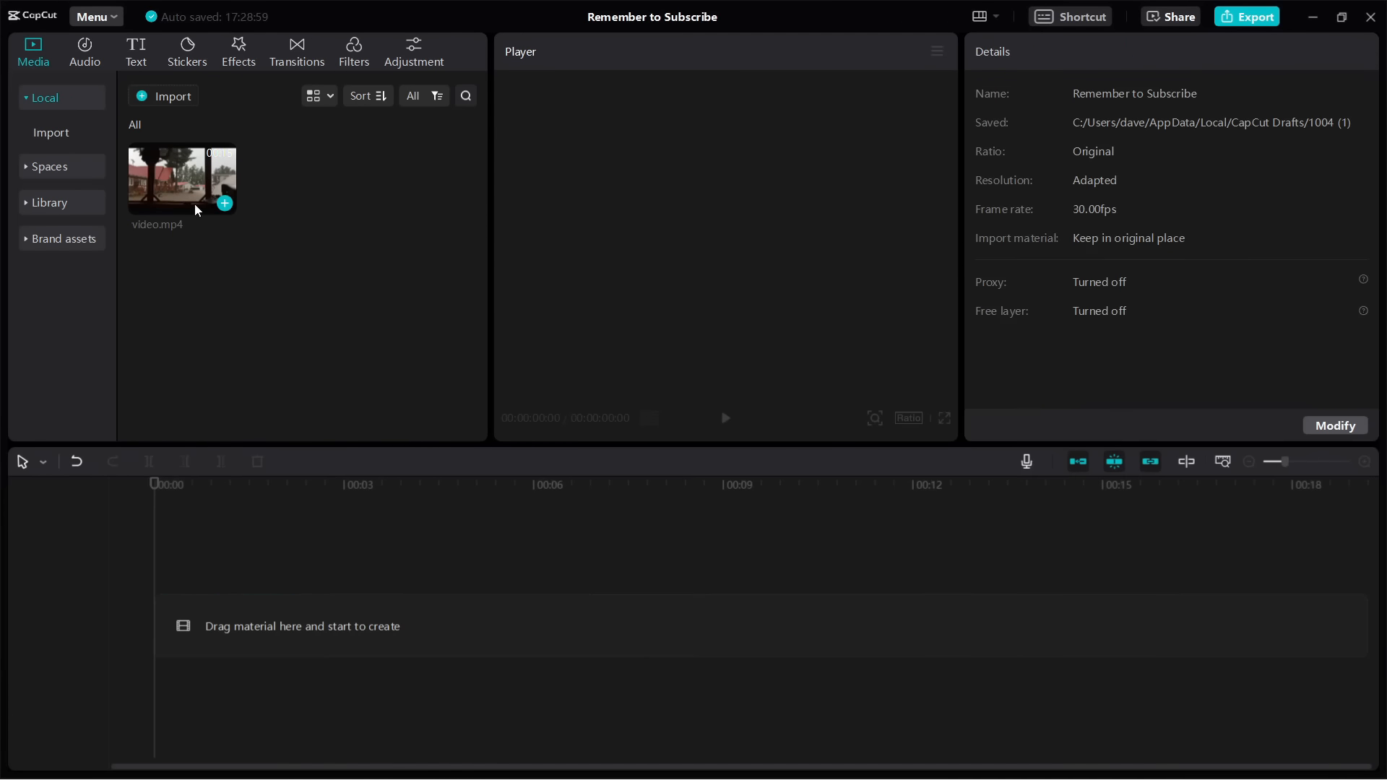
Add video.mp4 to the empty timeline of the new project and play it from the start
drag(202, 206, 383, 645)
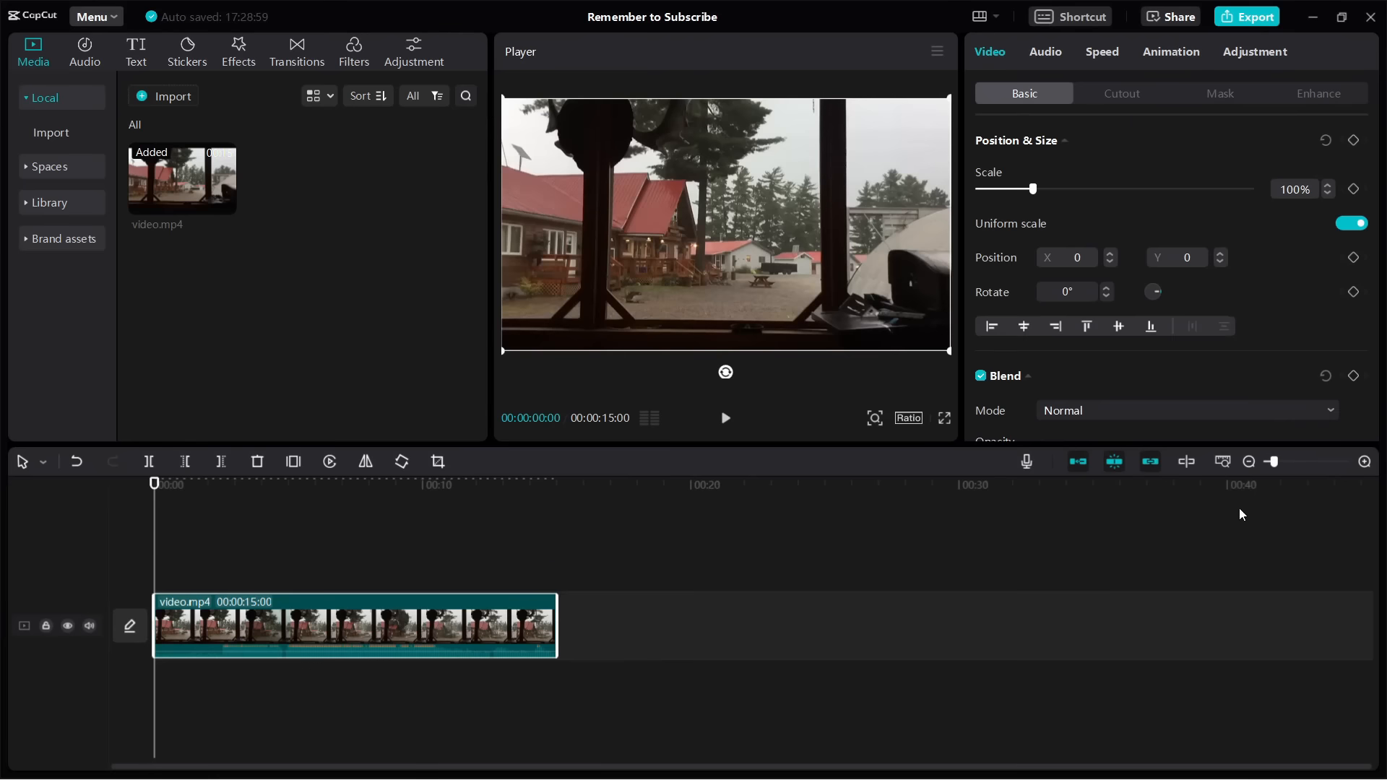
click(1224, 464)
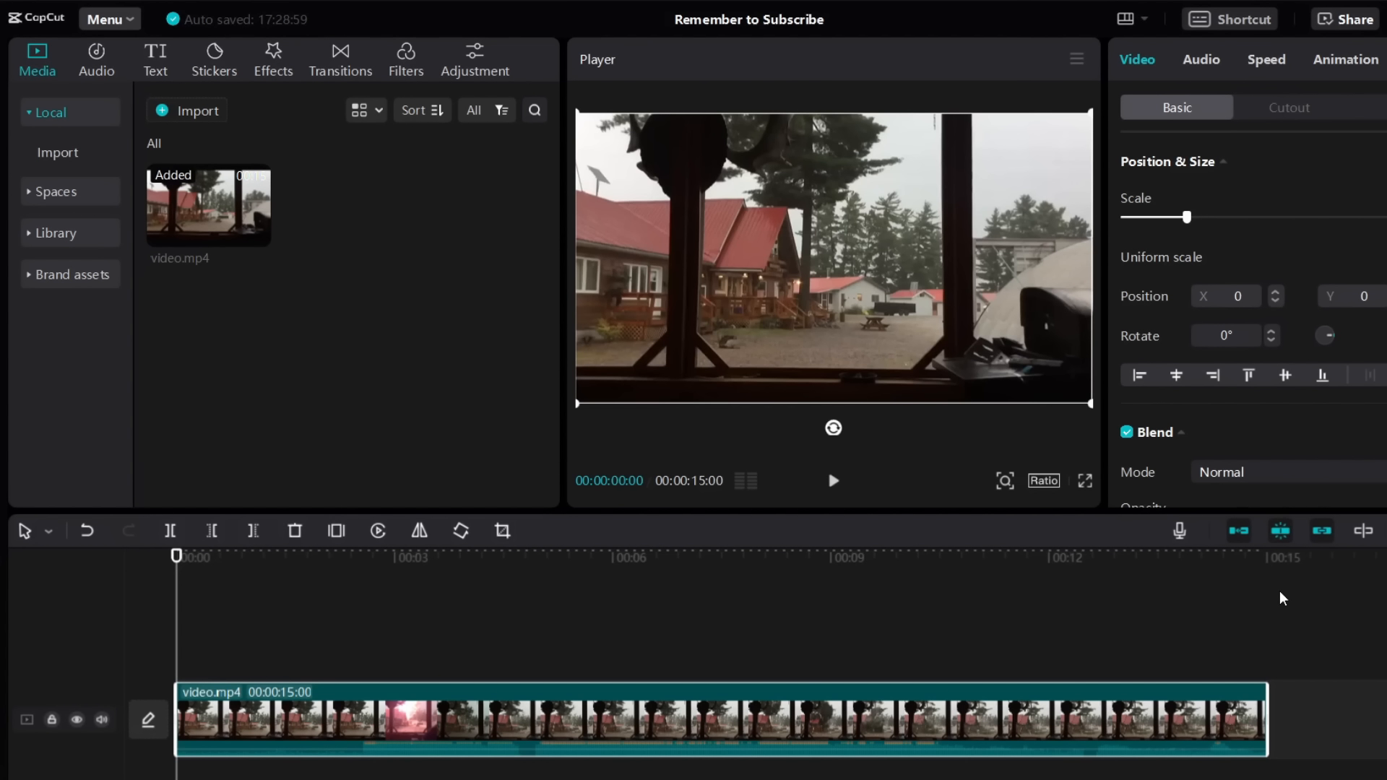
click(154, 633)
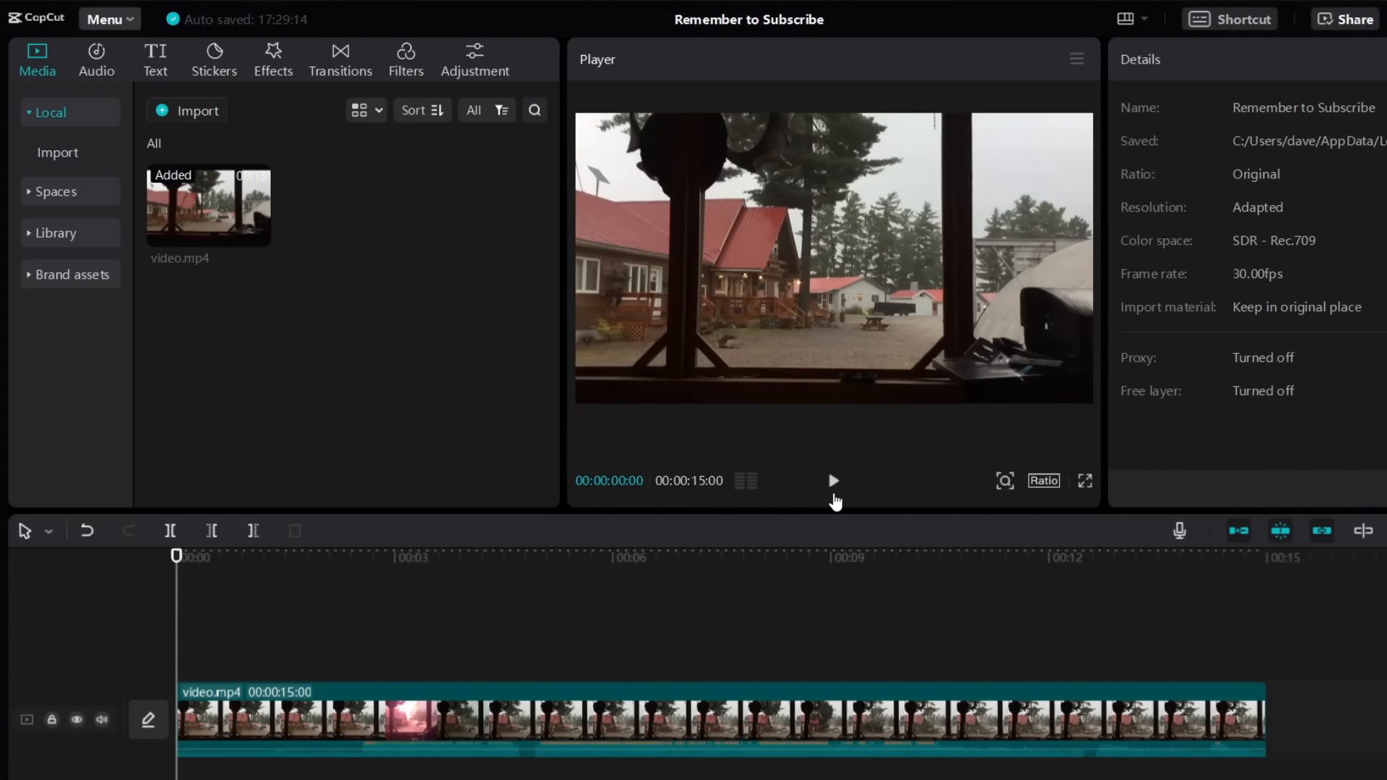
click(835, 499)
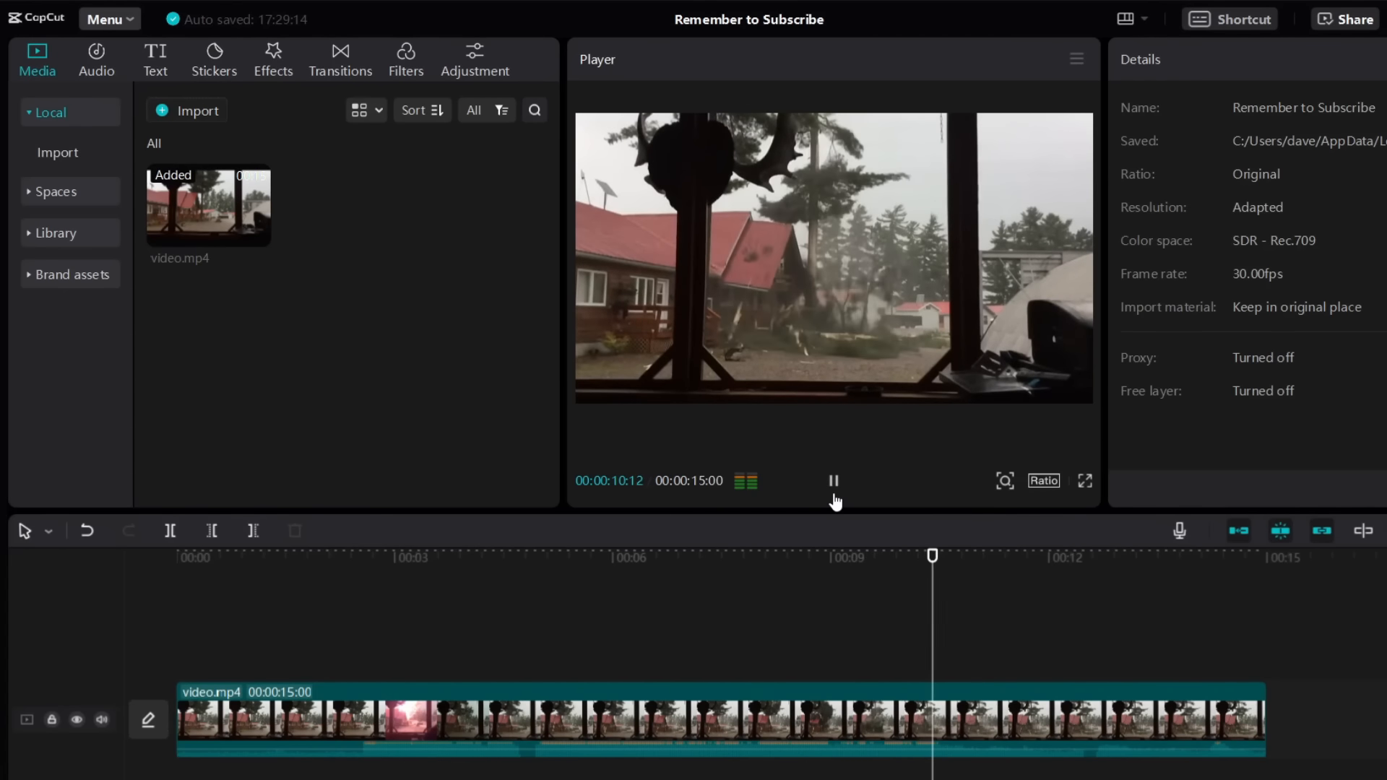
click(834, 497)
Step frame by frame through the lightning strike, park the playhead at 00:00:02:28, and select the video.mp4 clip
click(419, 658)
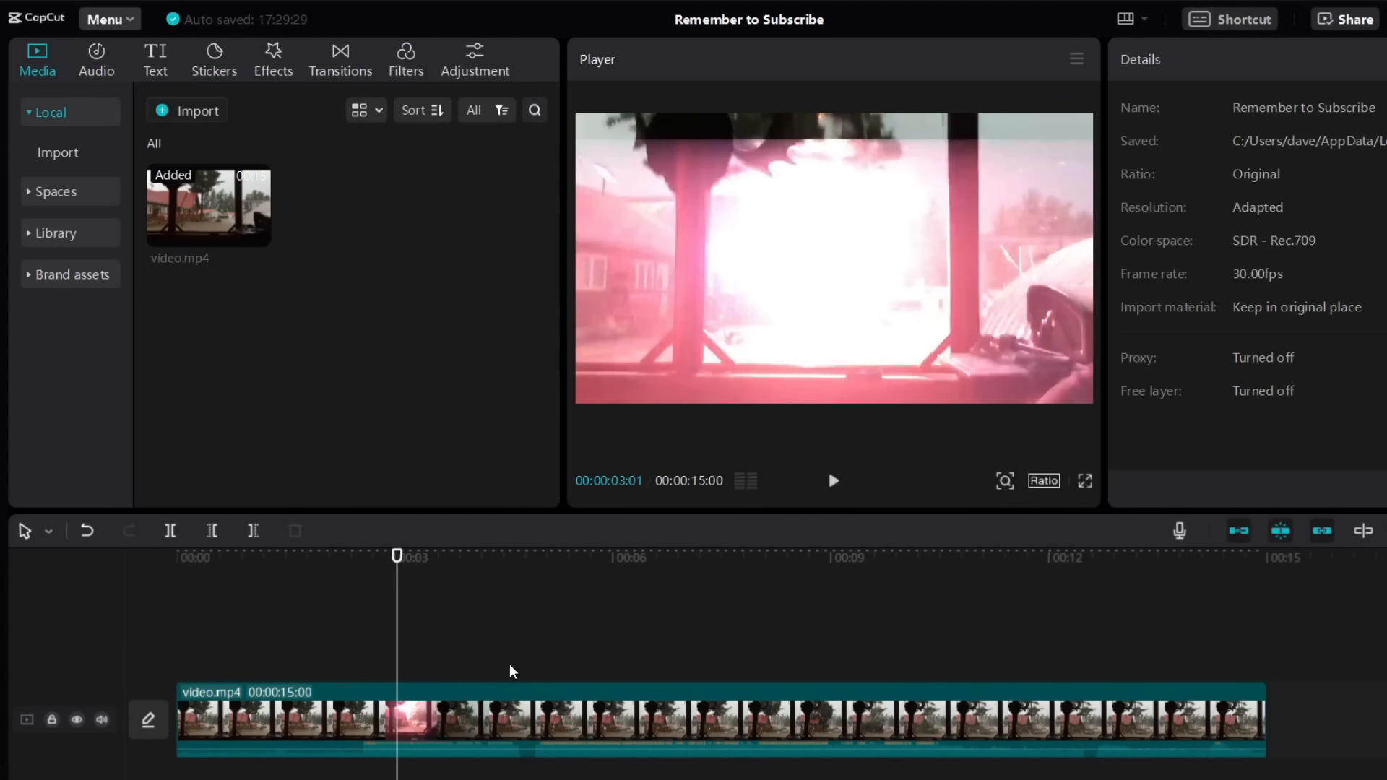
key(Right)
key(Right)
key(Right)
key(Right)
key(Right)
key(Right)
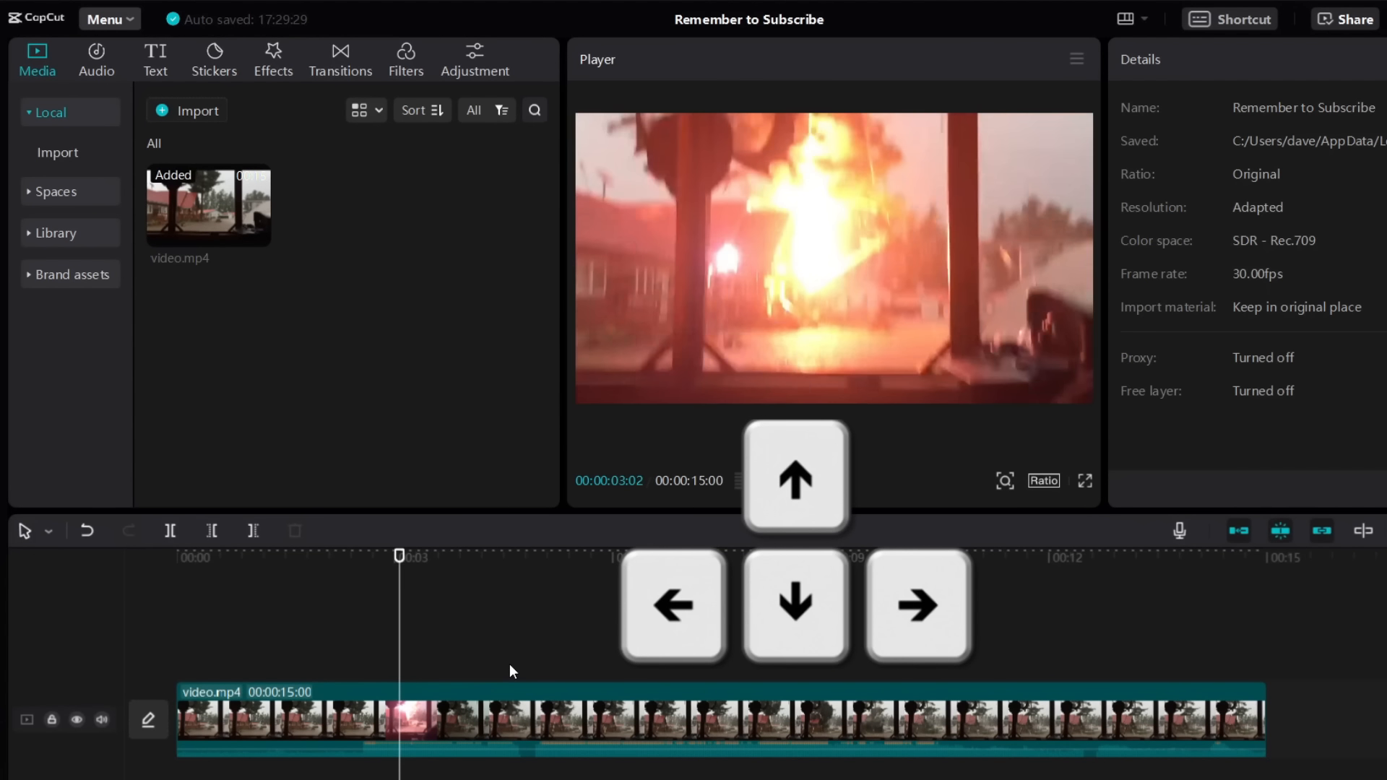
key(Right)
key(Right)
key(Right)
key(Right)
key(Right)
key(Right)
key(Right)
key(Right)
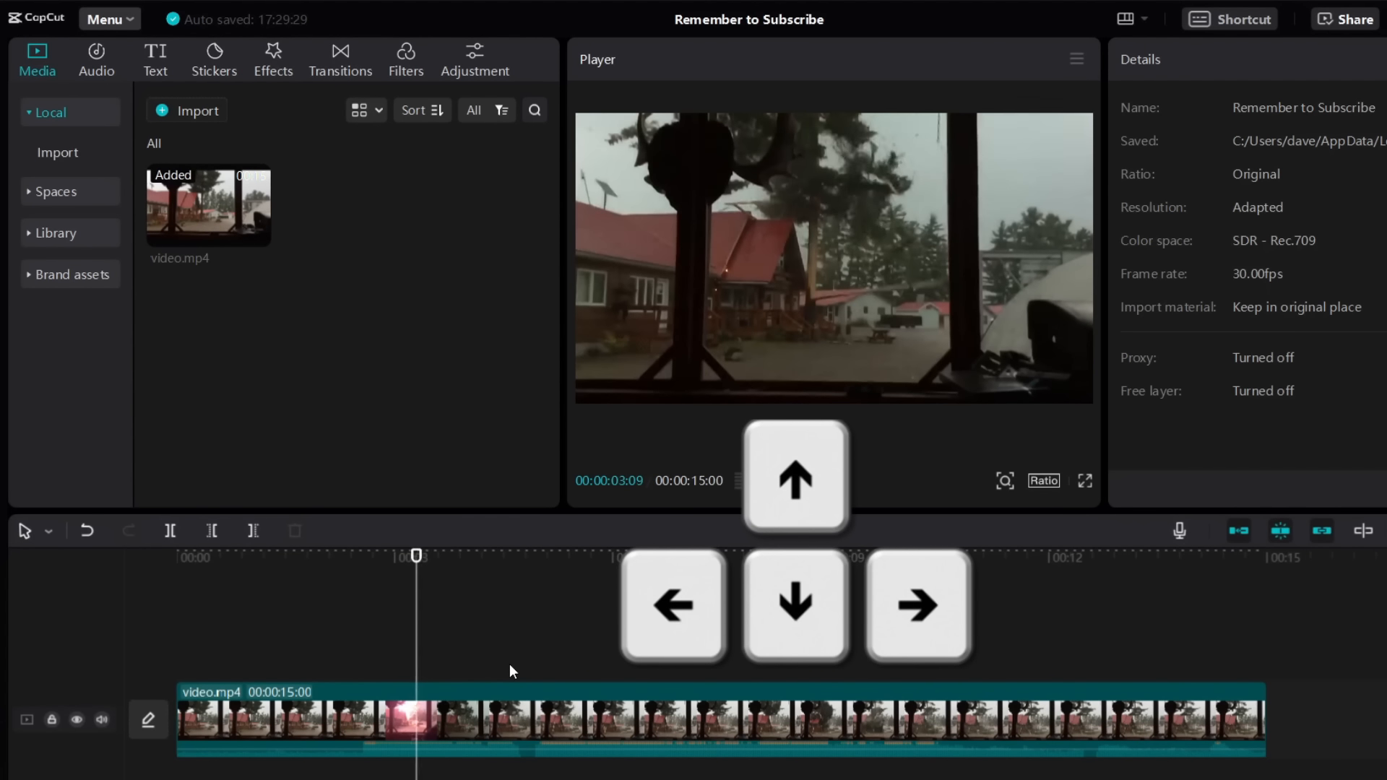
key(Left)
key(Left)
key(Left)
key(Left)
key(Left)
key(Left)
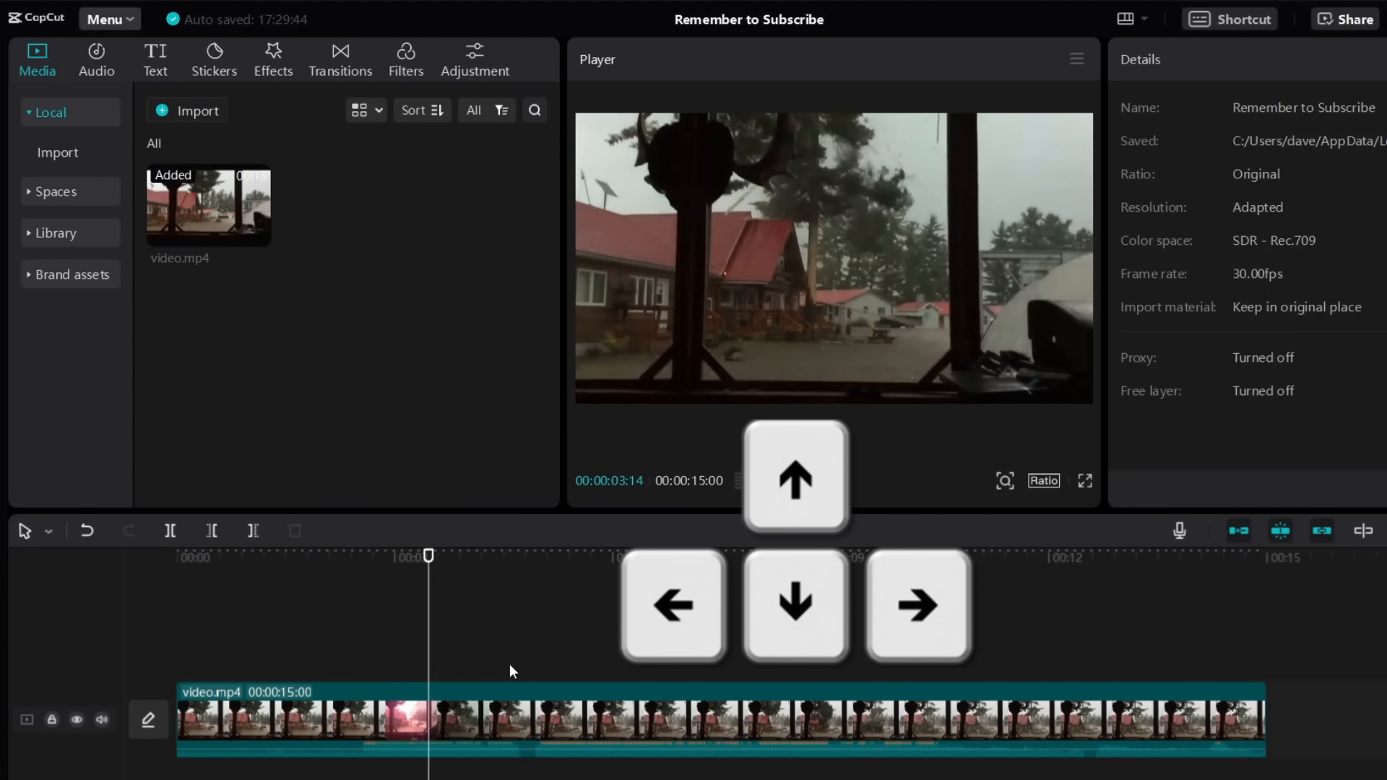
key(Left)
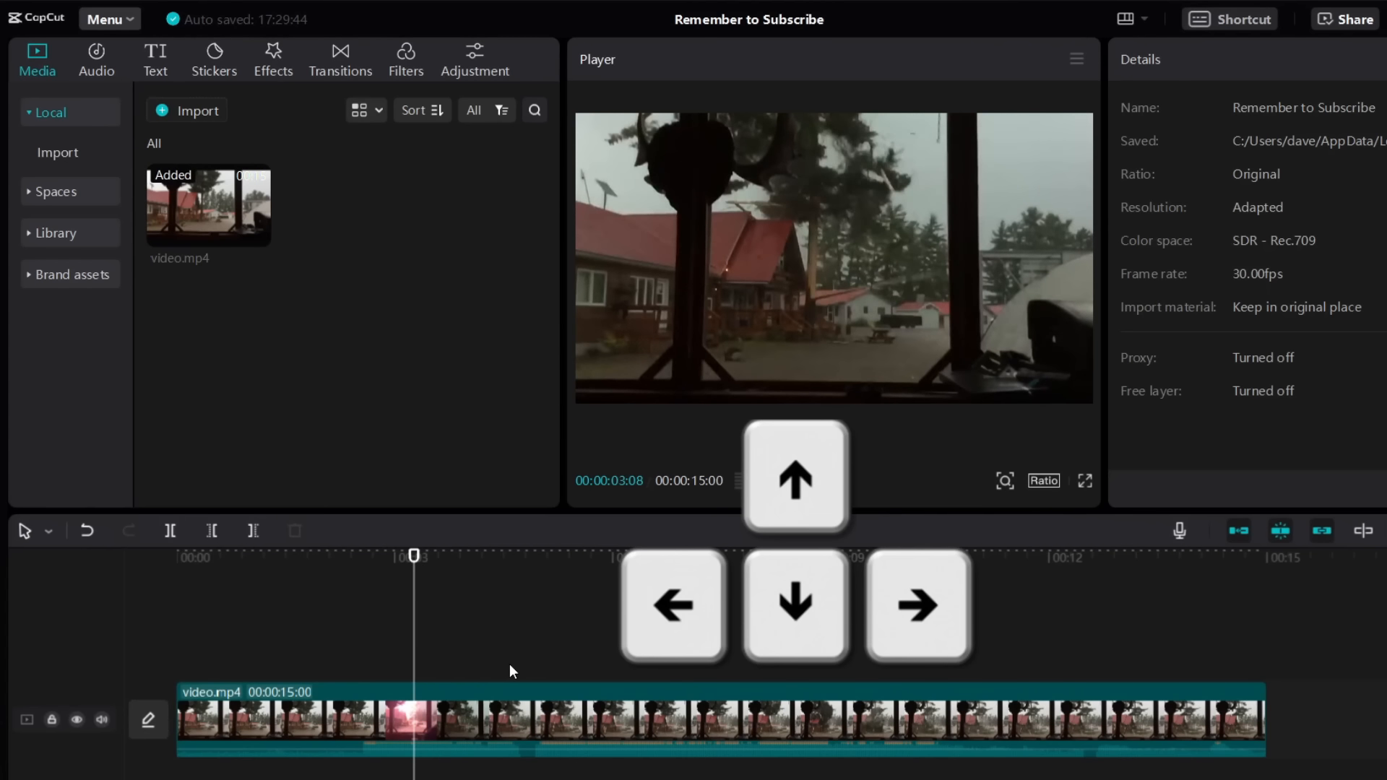
key(Left)
key(Left)
key(Left)
key(Left)
key(Left)
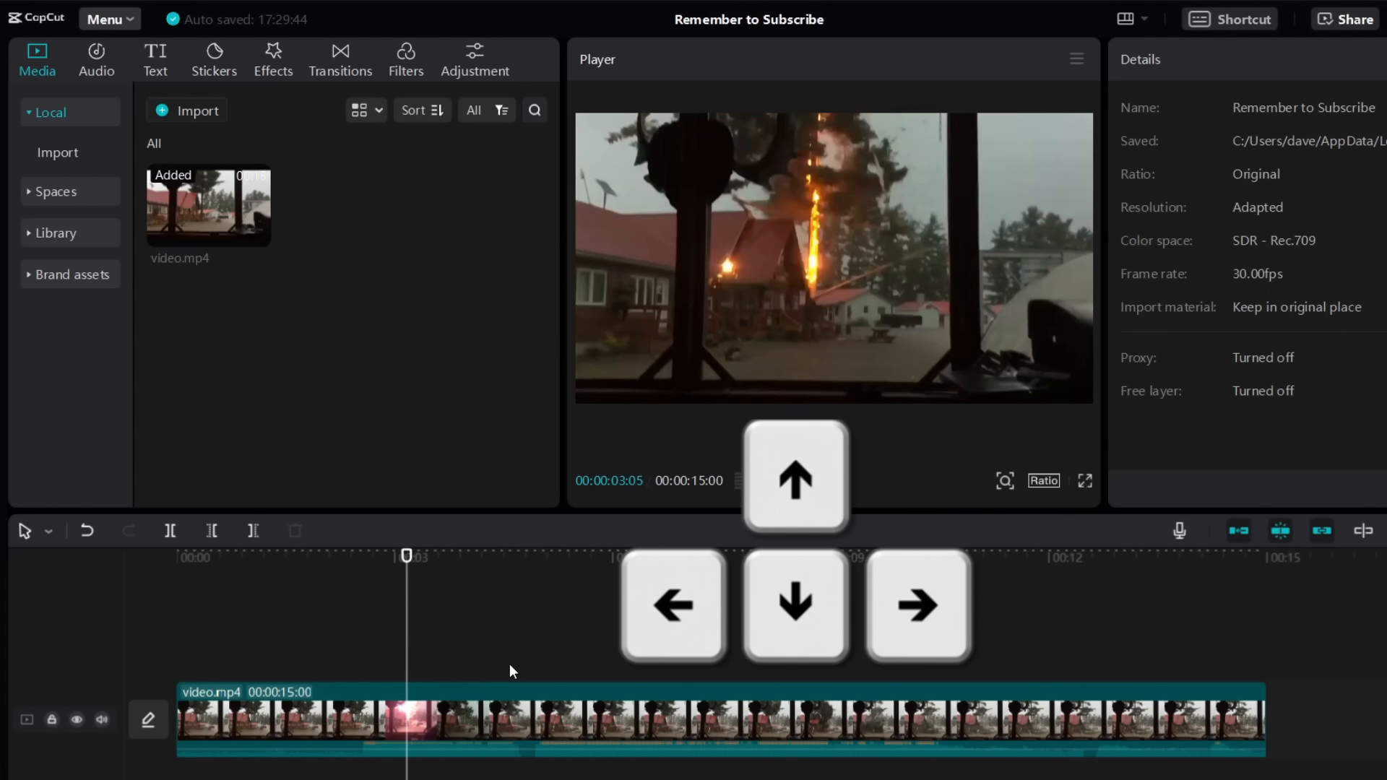
key(Right)
key(Right)
key(Left)
key(Left)
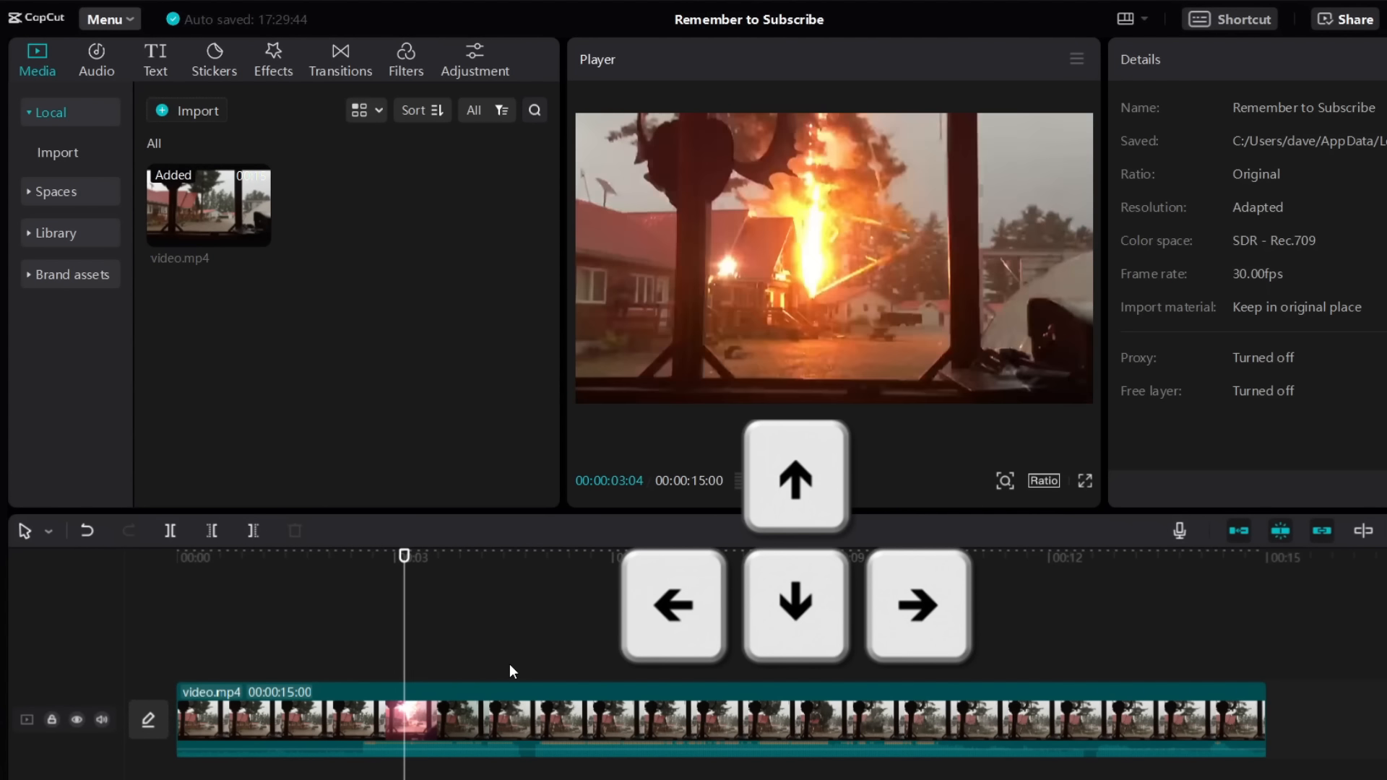
key(Left)
key(Left)
key(Left)
key(Left)
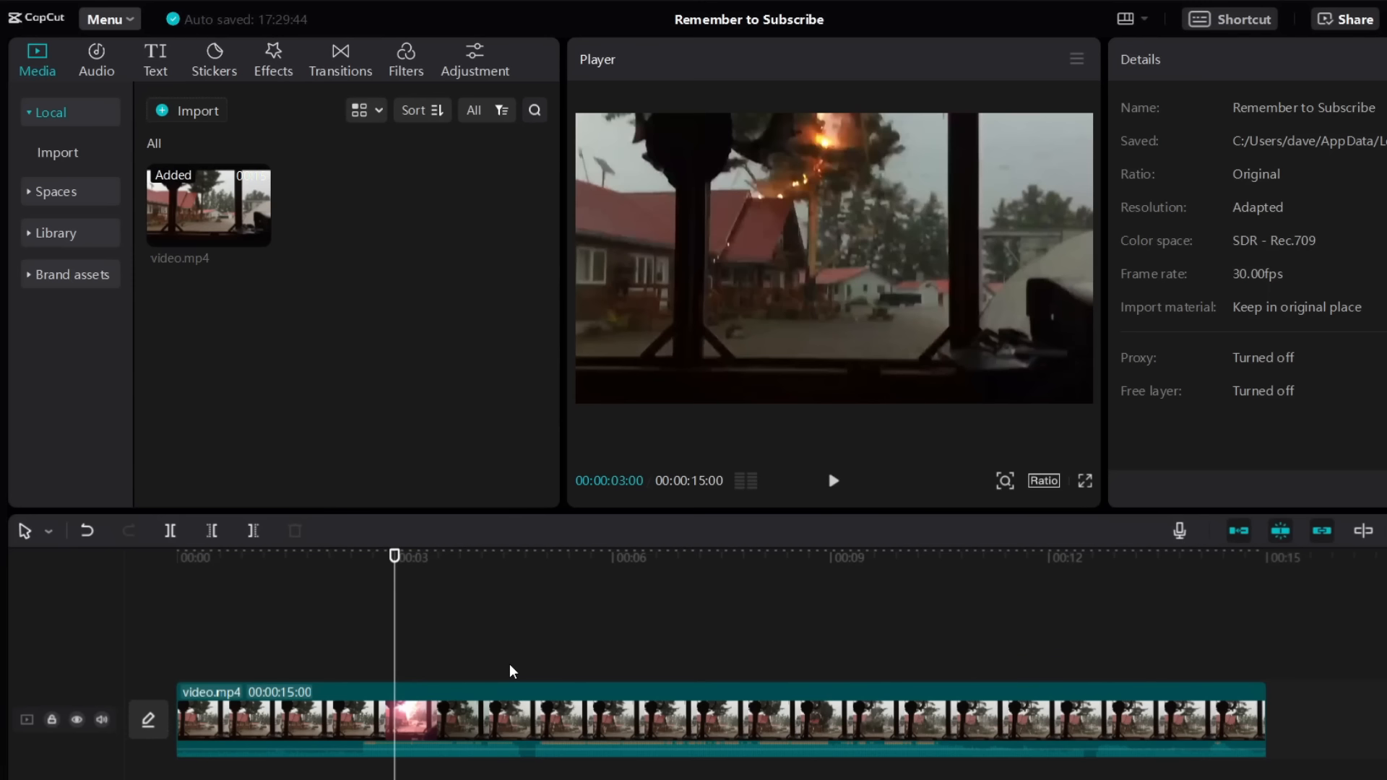
key(Left)
key(Left)
key(Left)
key(Left)
key(Left)
key(Left)
key(Left)
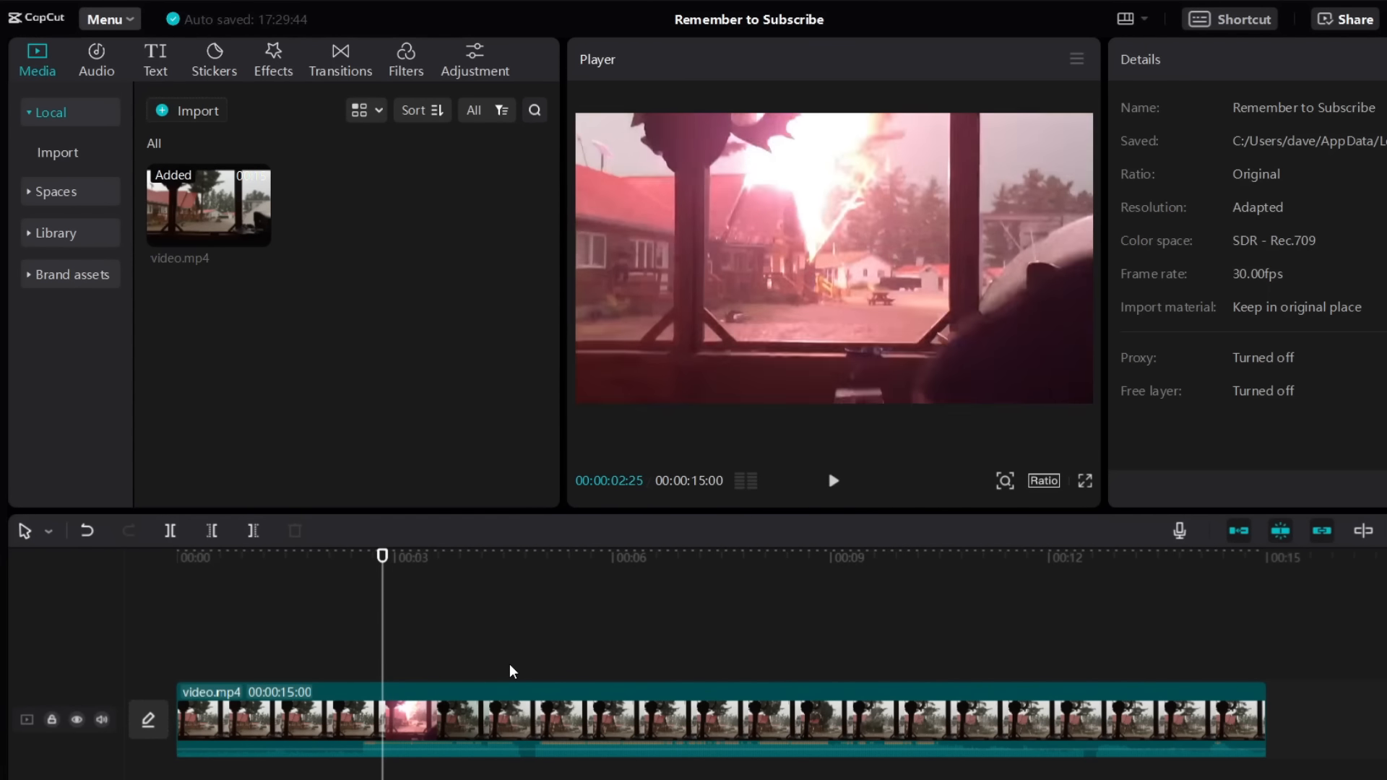
key(Right)
key(Right)
key(Right)
key(Right)
key(Right)
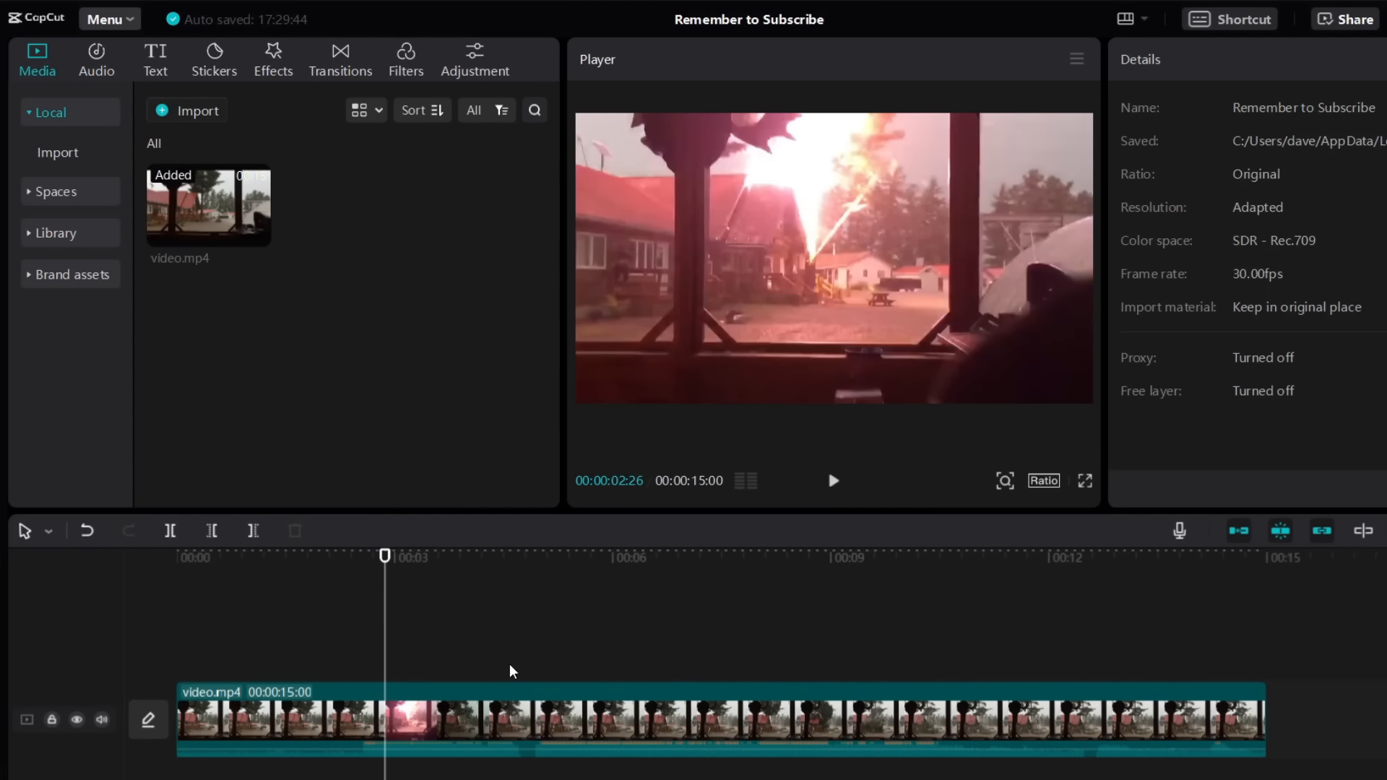
key(Right)
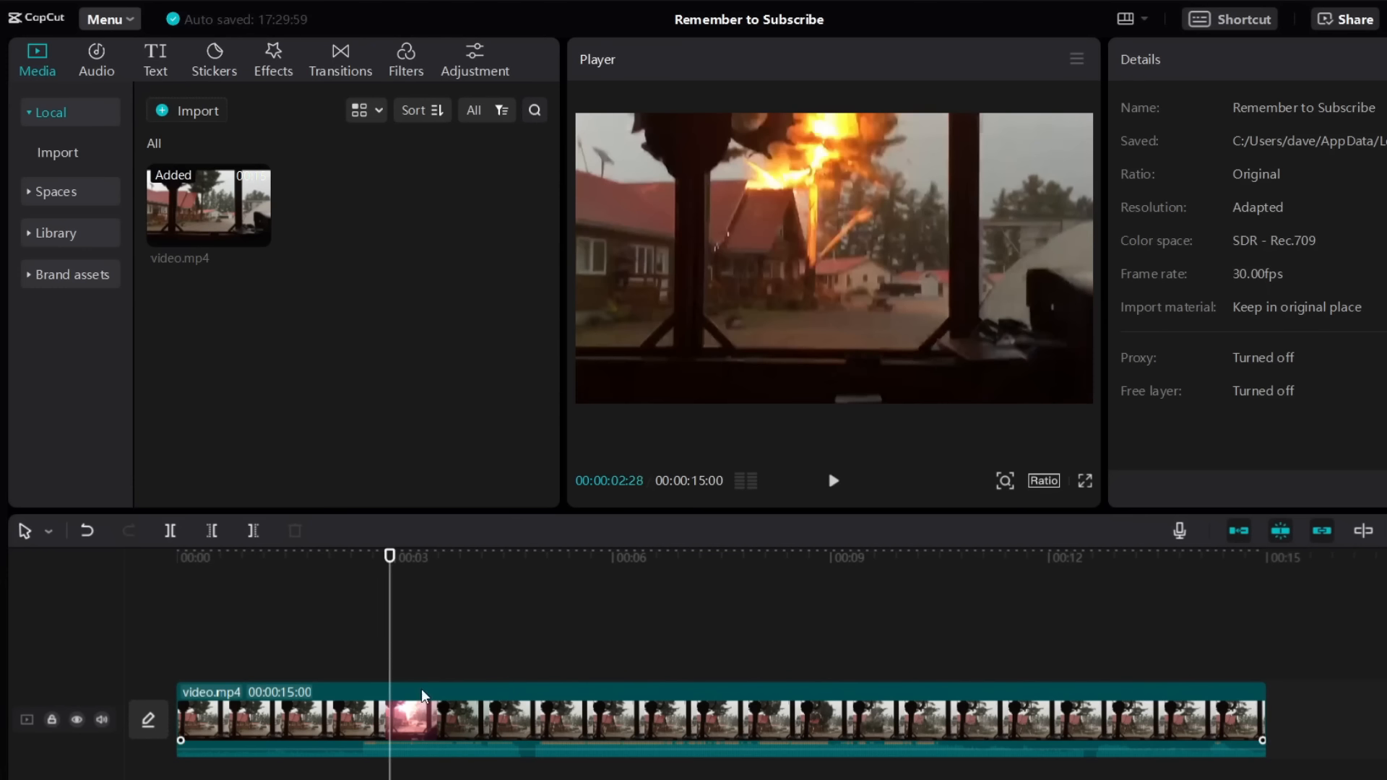
click(406, 719)
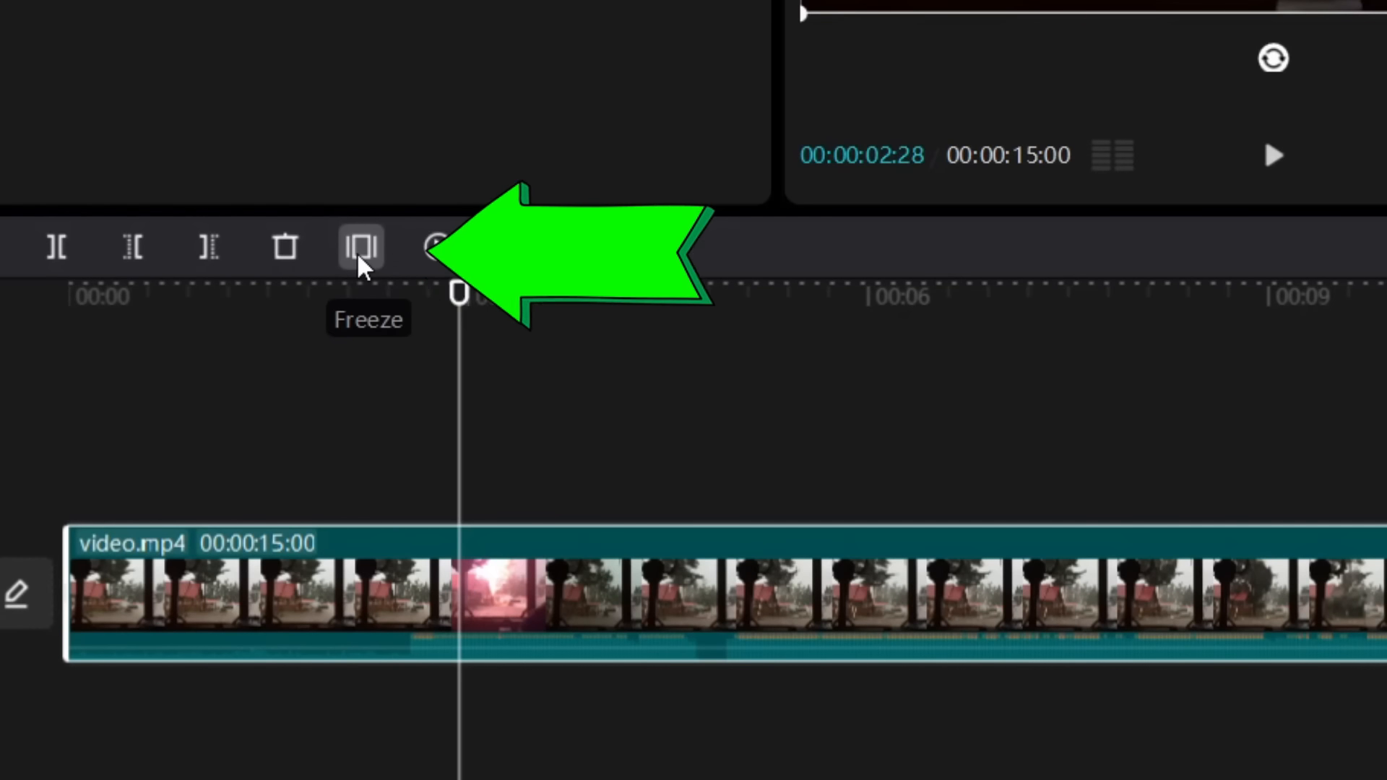
Insert a freeze frame of video.mp4 at 00:00:02:28 and play across it from 00:00:01:22
click(359, 250)
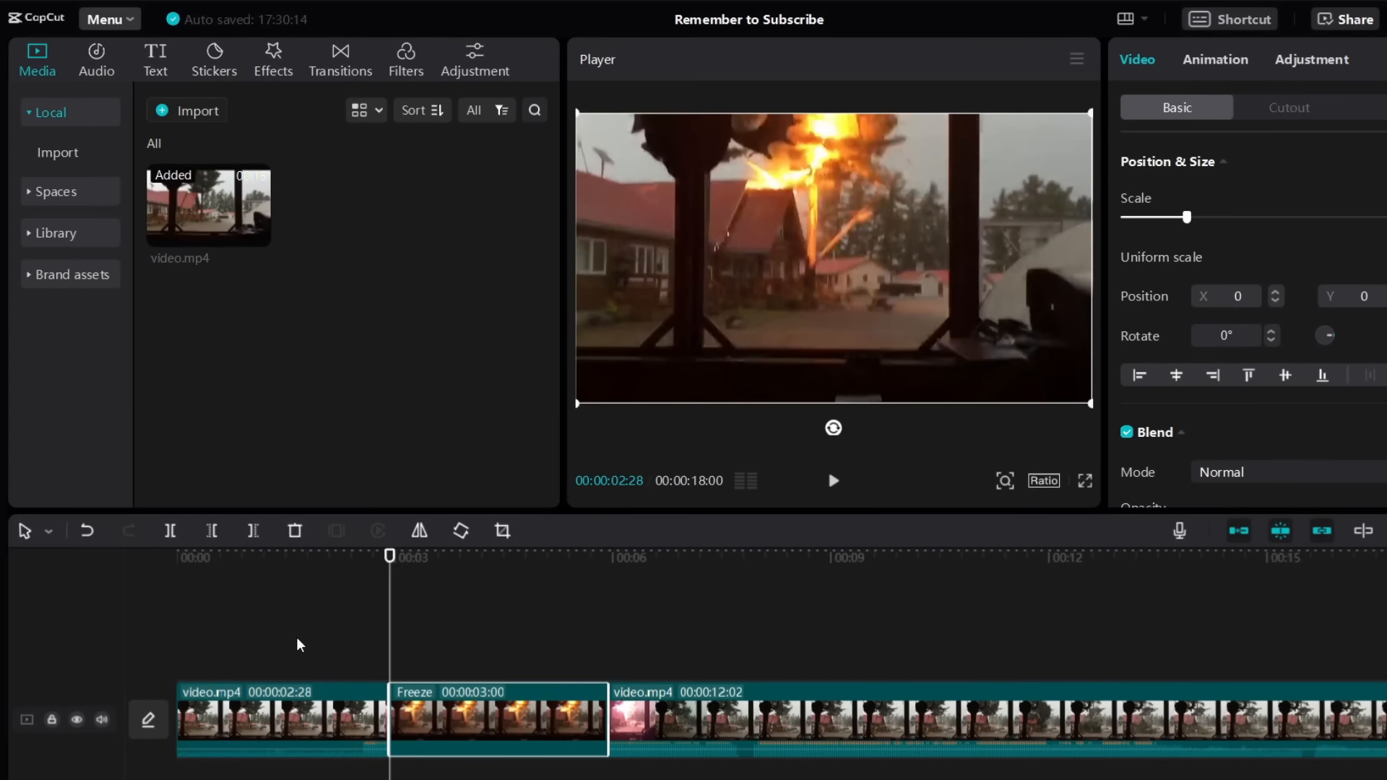
click(304, 644)
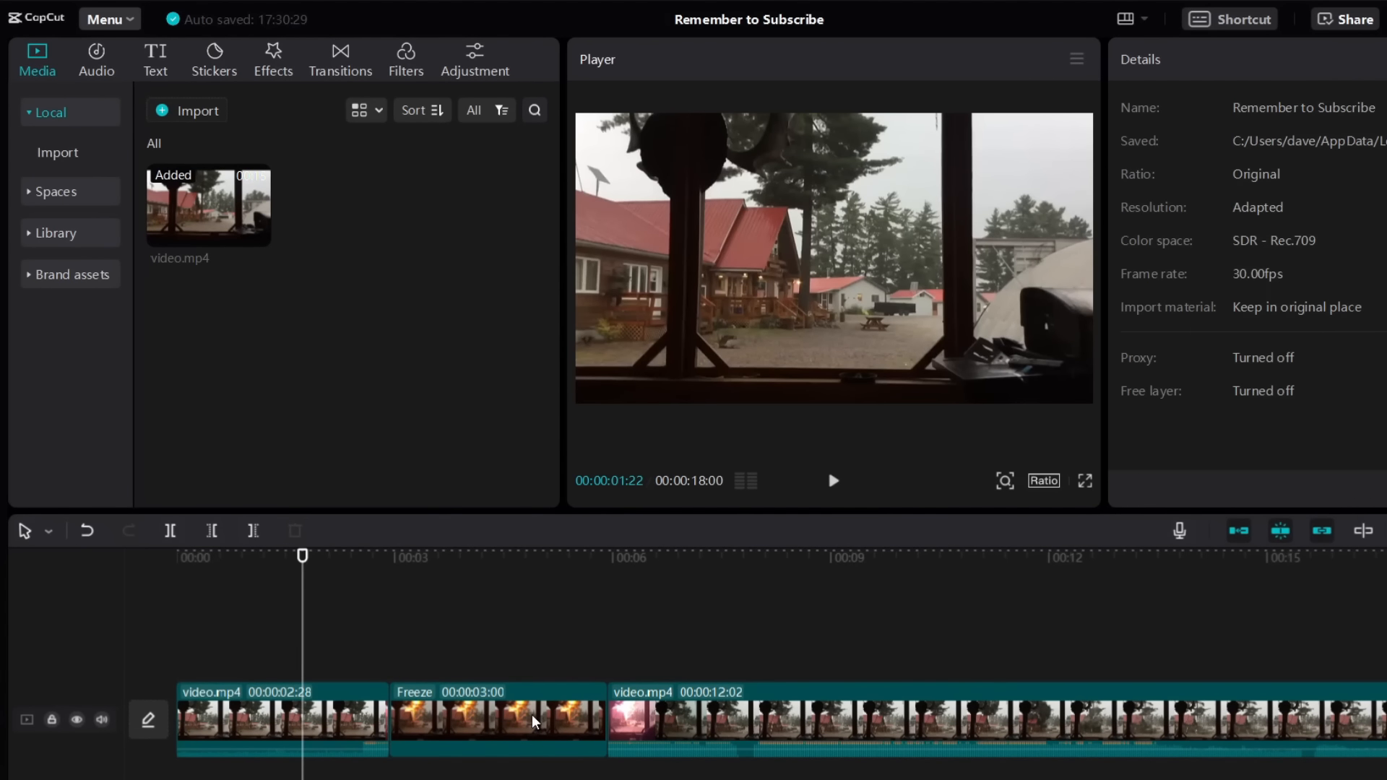
key(space)
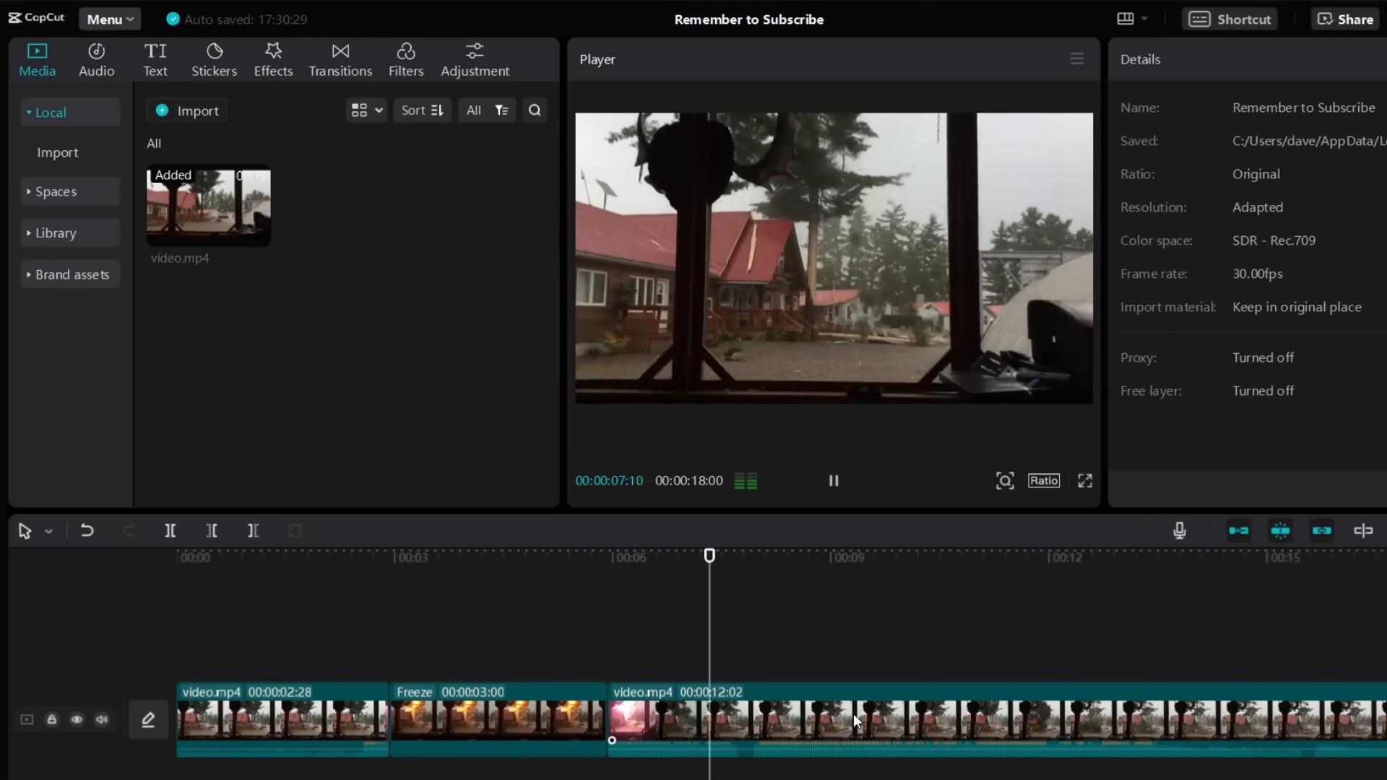
key(space)
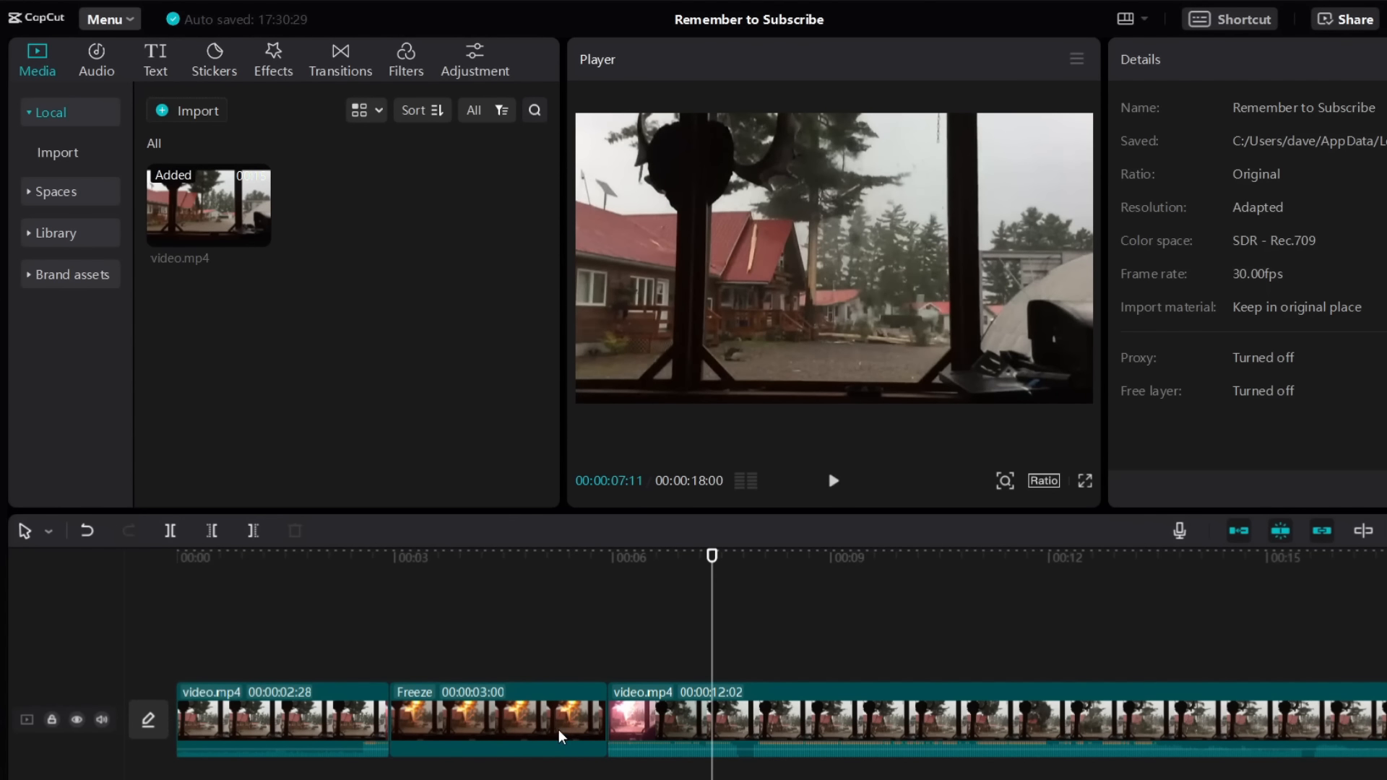
Shorten the Freeze clip to about 21 frames by trimming its end, and play across it from 00:00:02:11
click(511, 723)
click(455, 636)
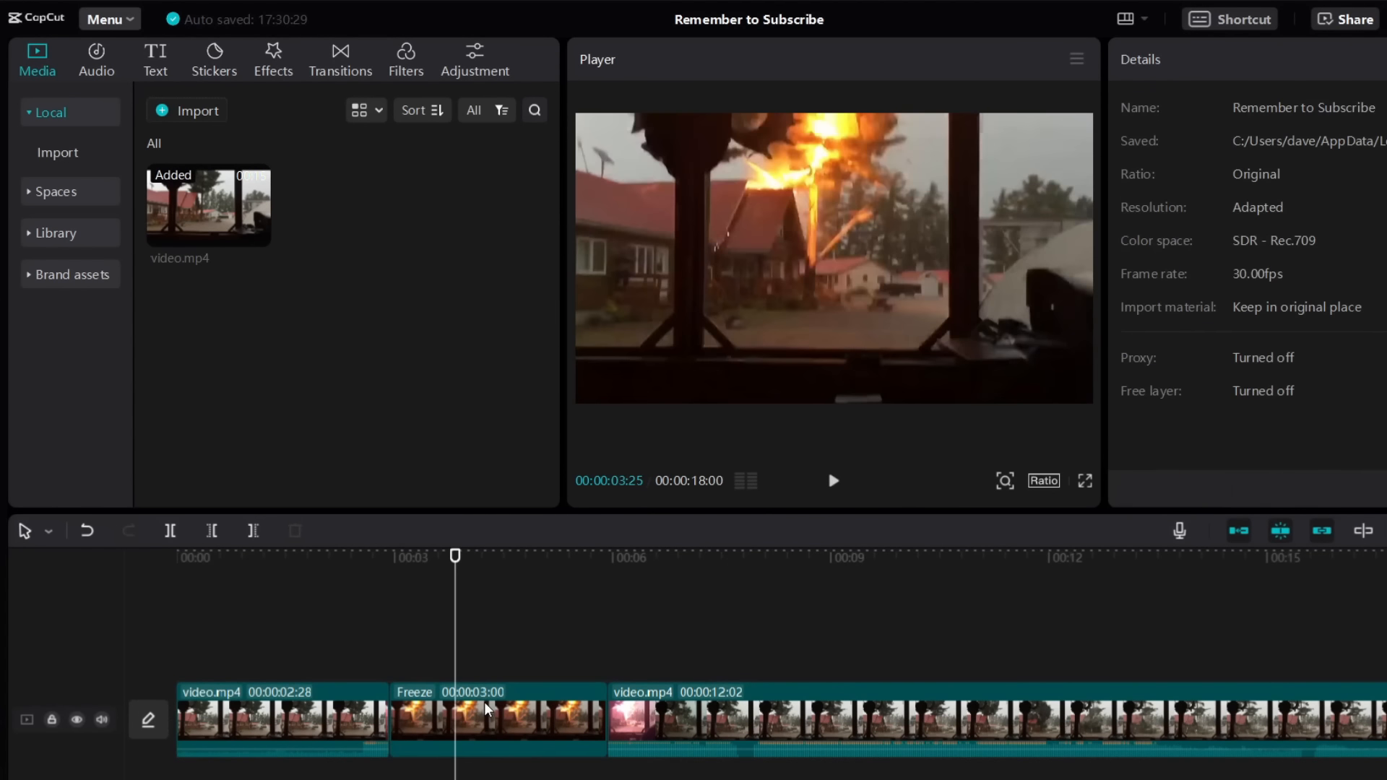
click(446, 716)
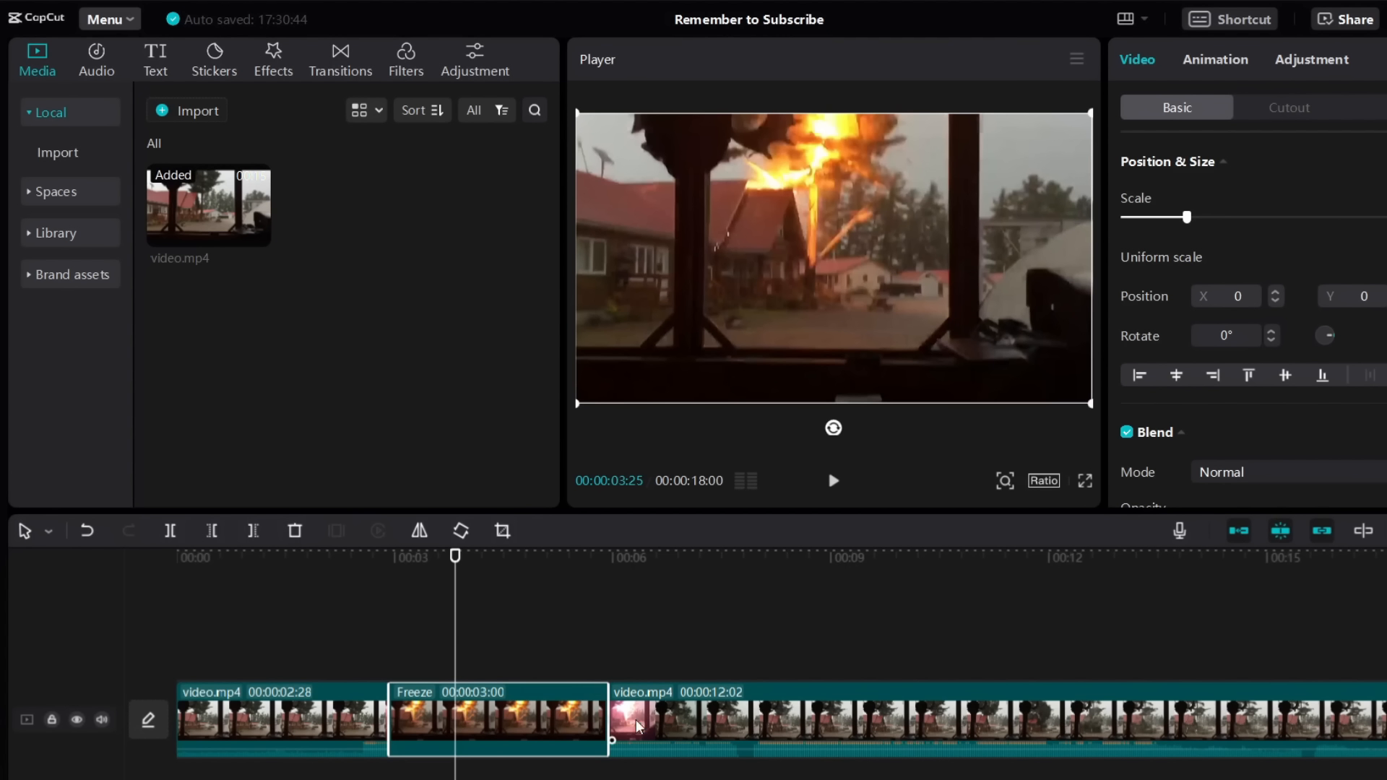
drag(605, 708, 433, 720)
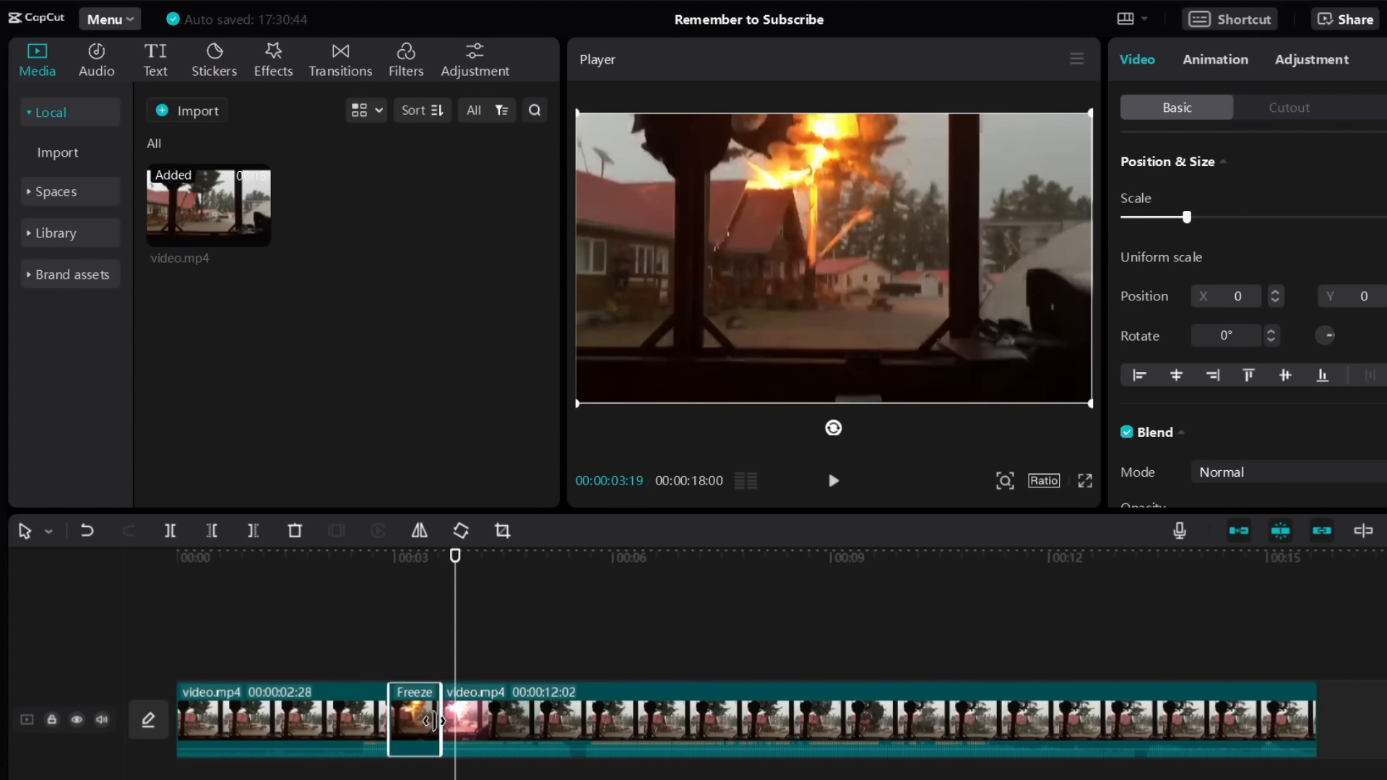
click(399, 669)
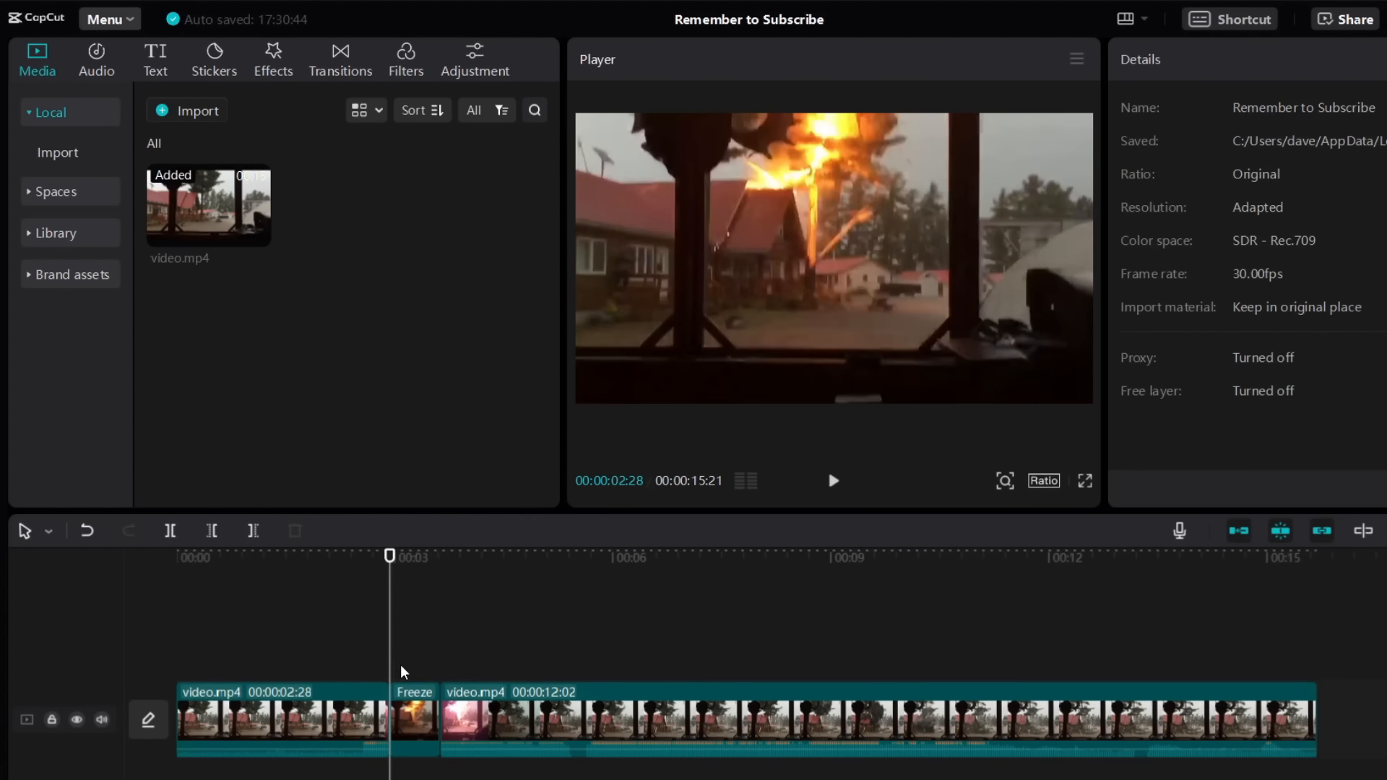
click(350, 681)
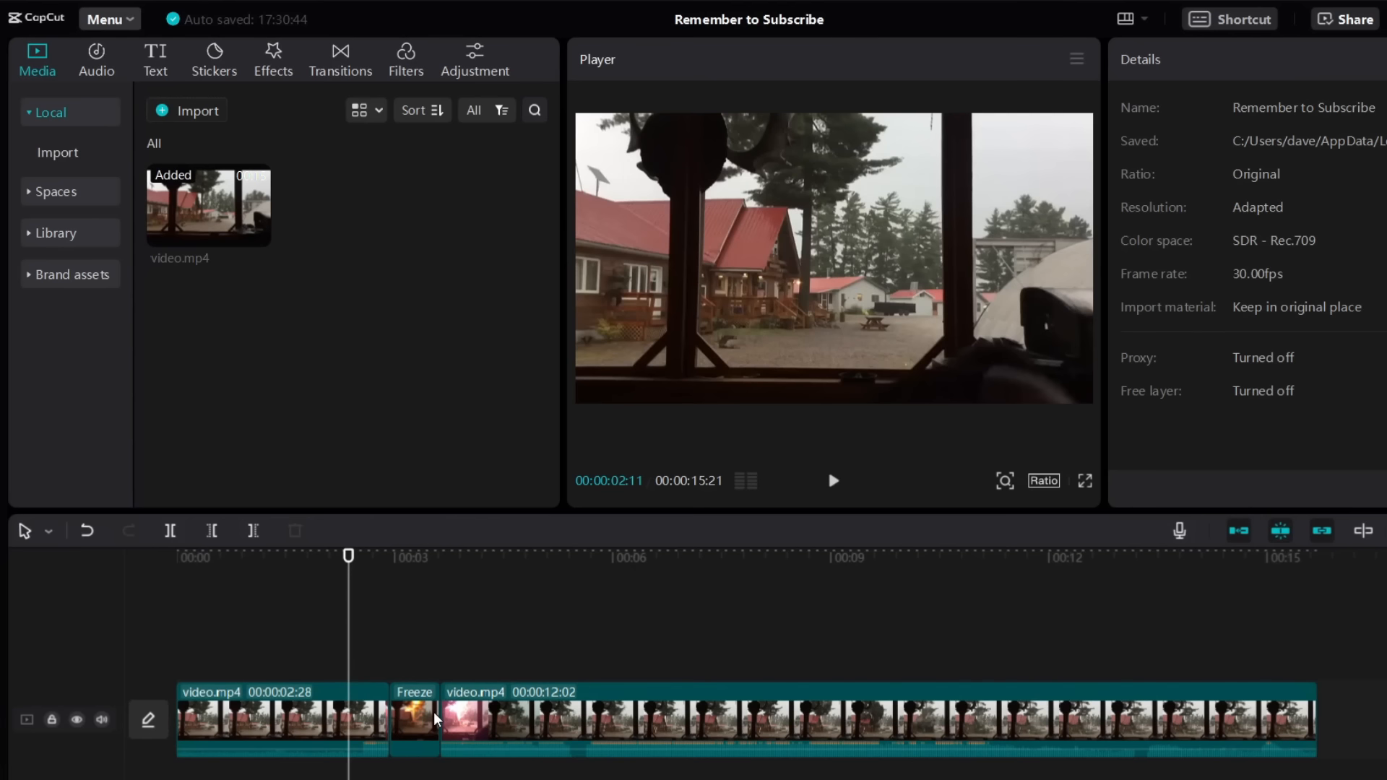
key(space)
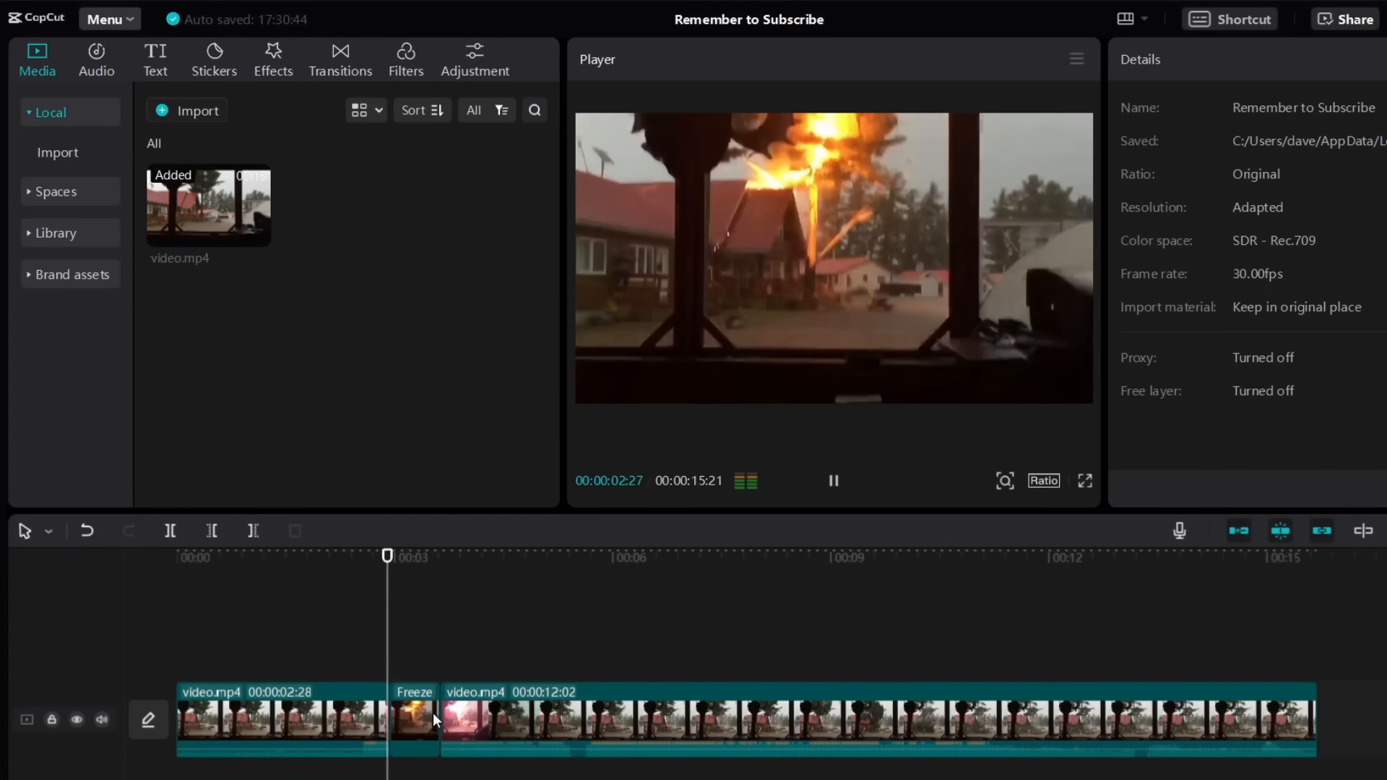
key(space)
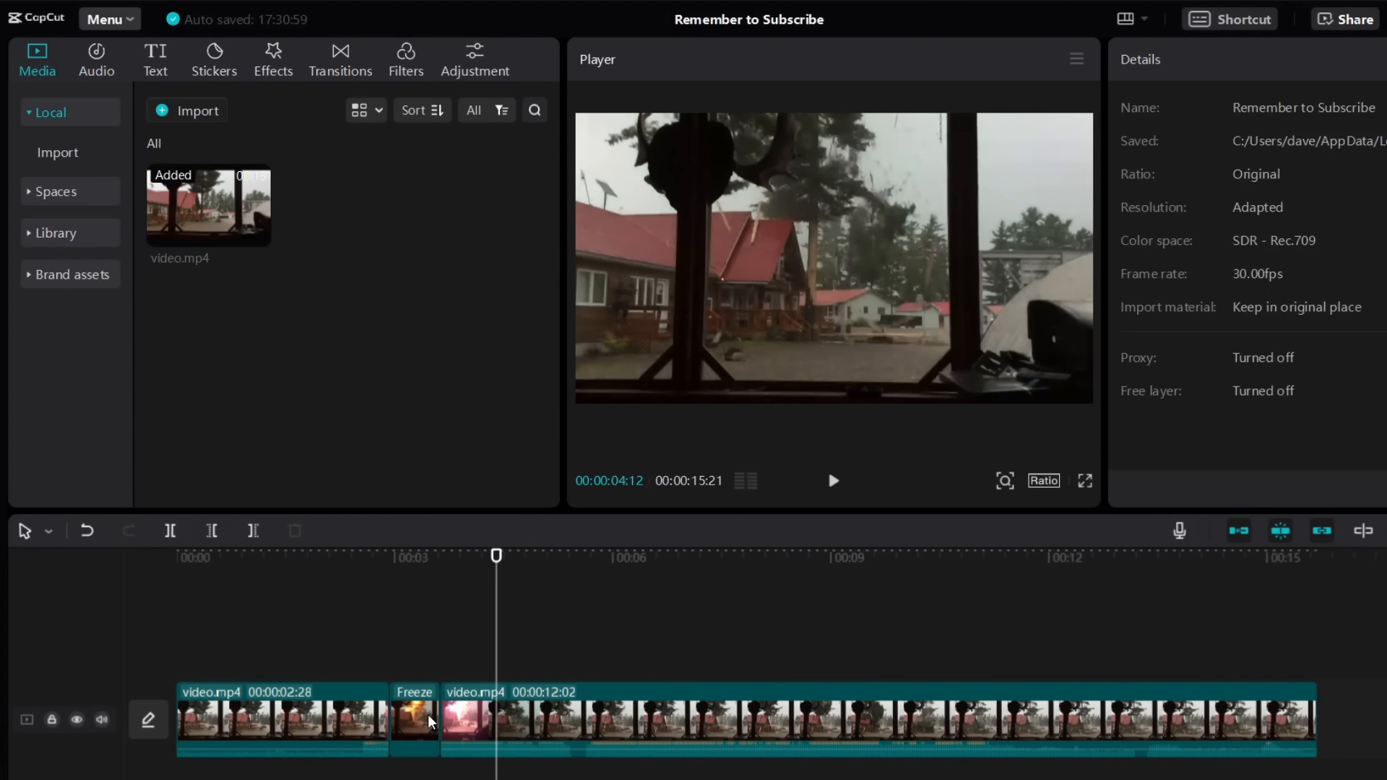
Extend the end of the Freeze clip to a duration of 00:00:05:08 and play the longer hold
click(431, 721)
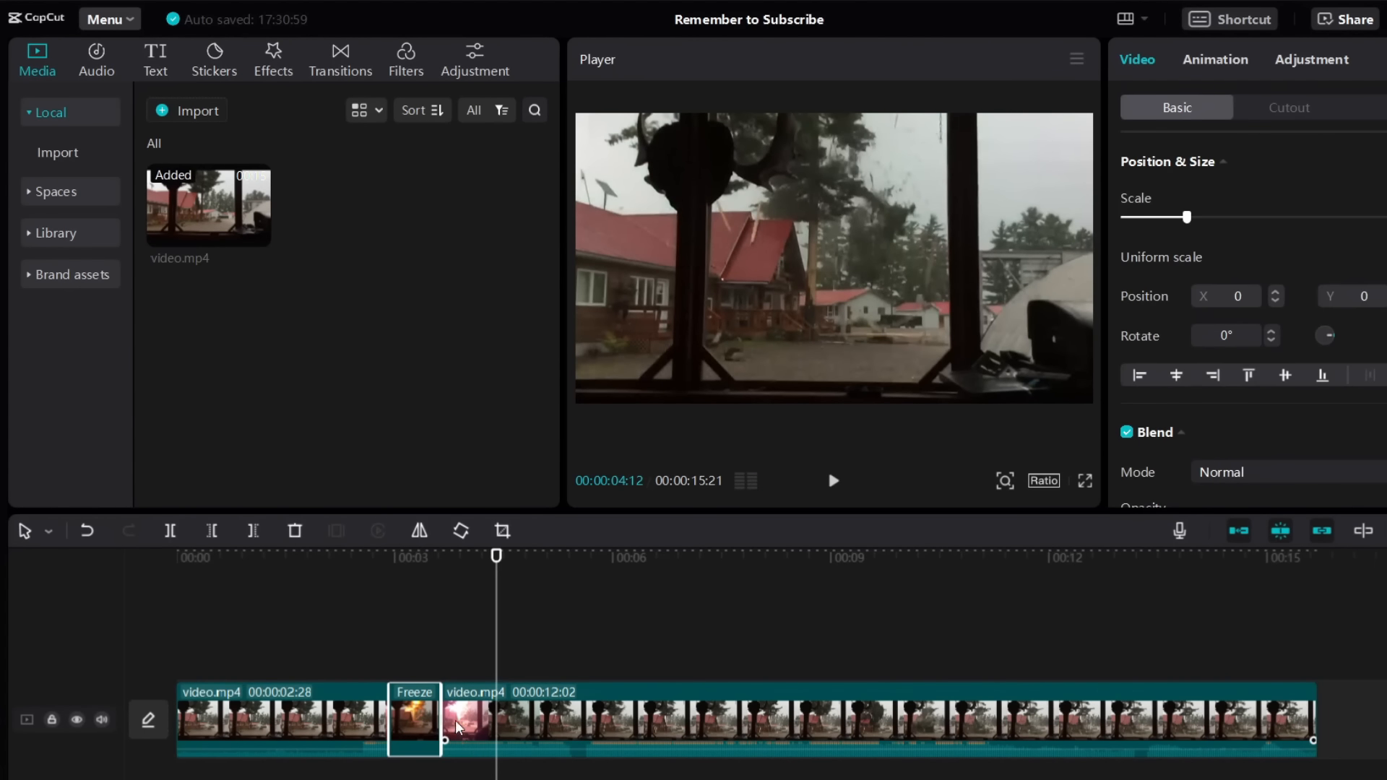
drag(441, 723, 773, 722)
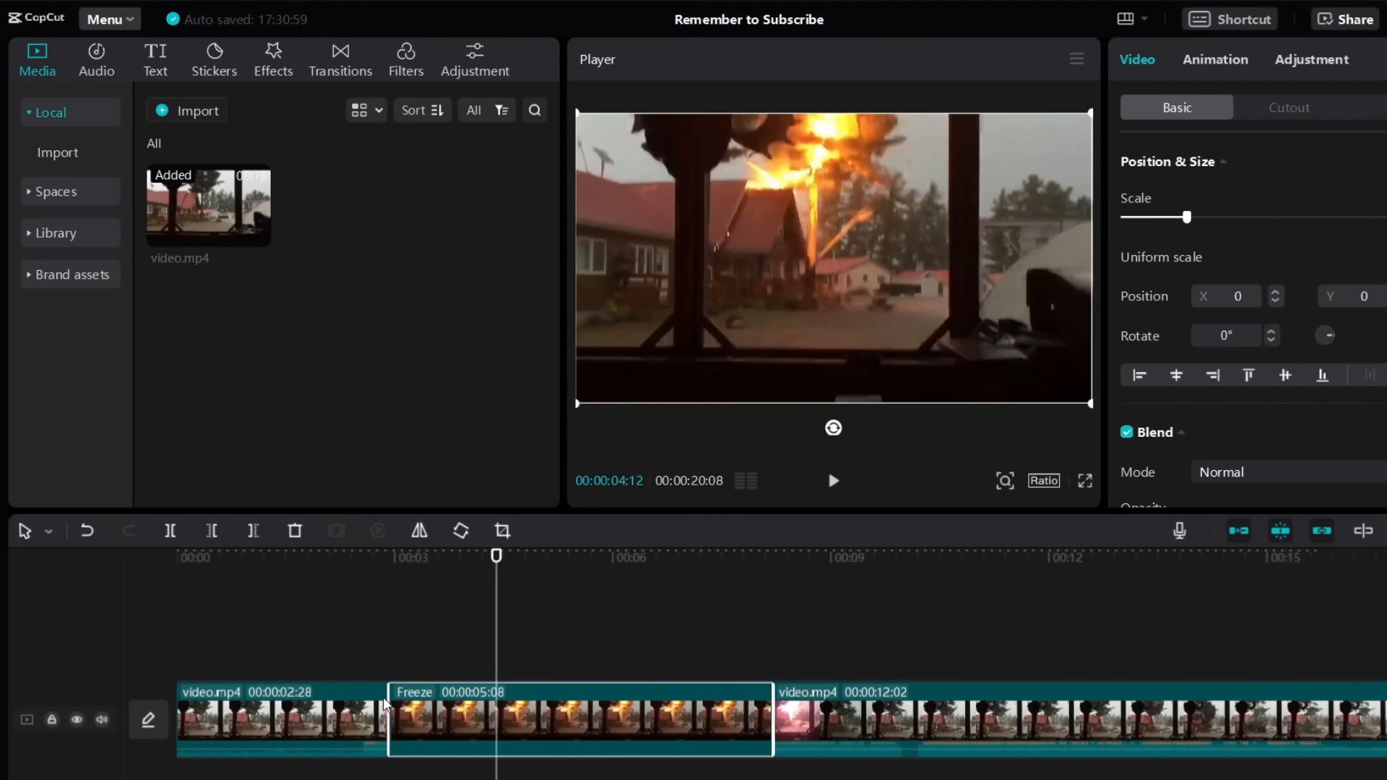
click(338, 655)
key(space)
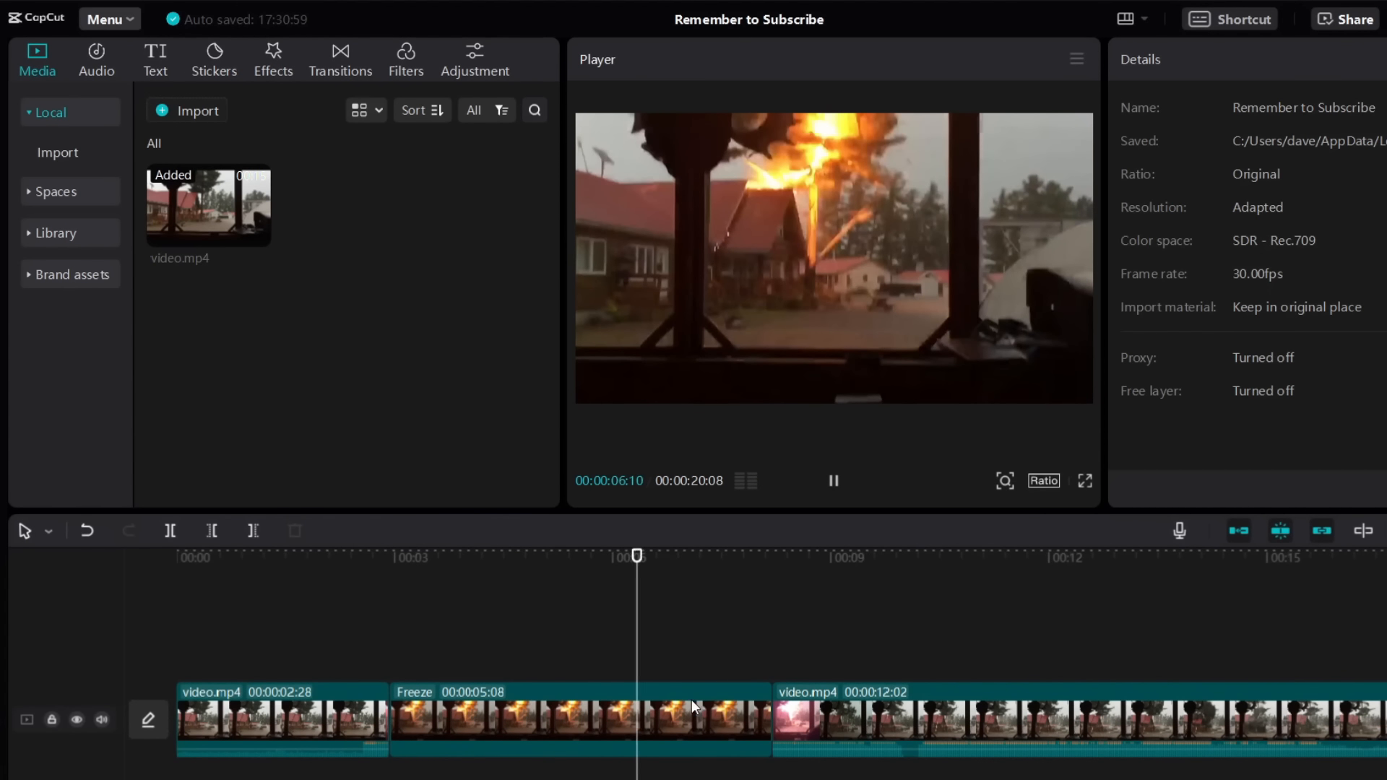
key(space)
Trim the end of the Freeze clip back to about 00:00:04:00 on the timeline
click(698, 730)
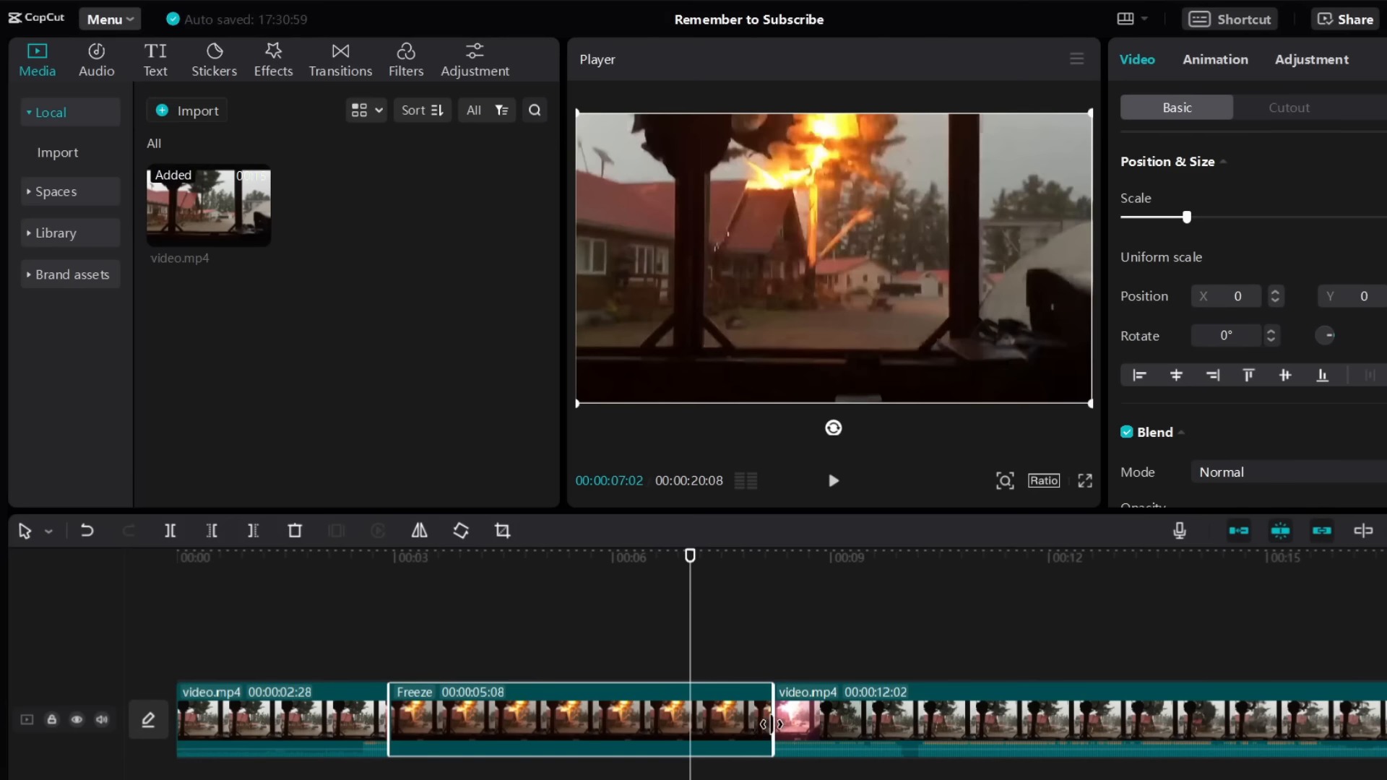
drag(770, 724, 469, 733)
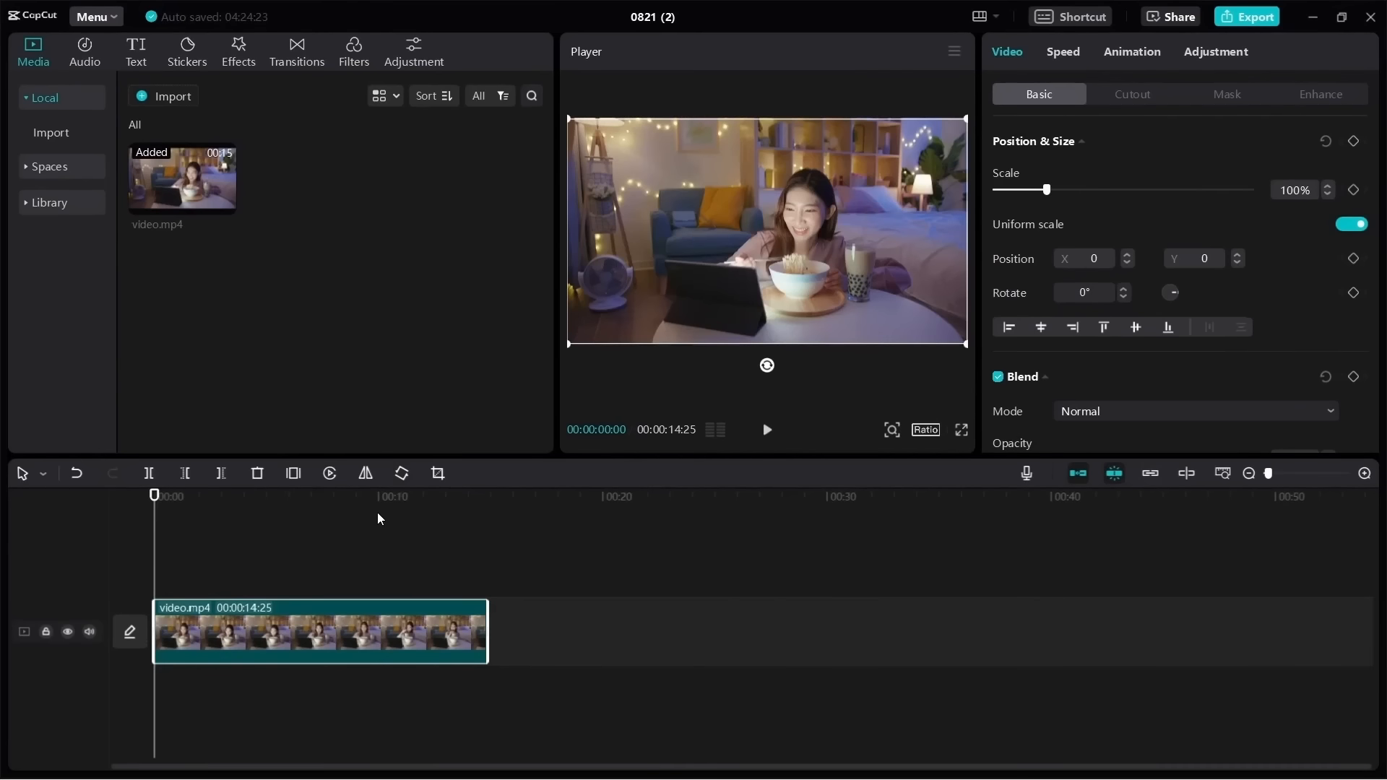
Open Crop for the video.mp4 clip at 00:00:09:10 and set the crop ratio to 16:9
click(365, 543)
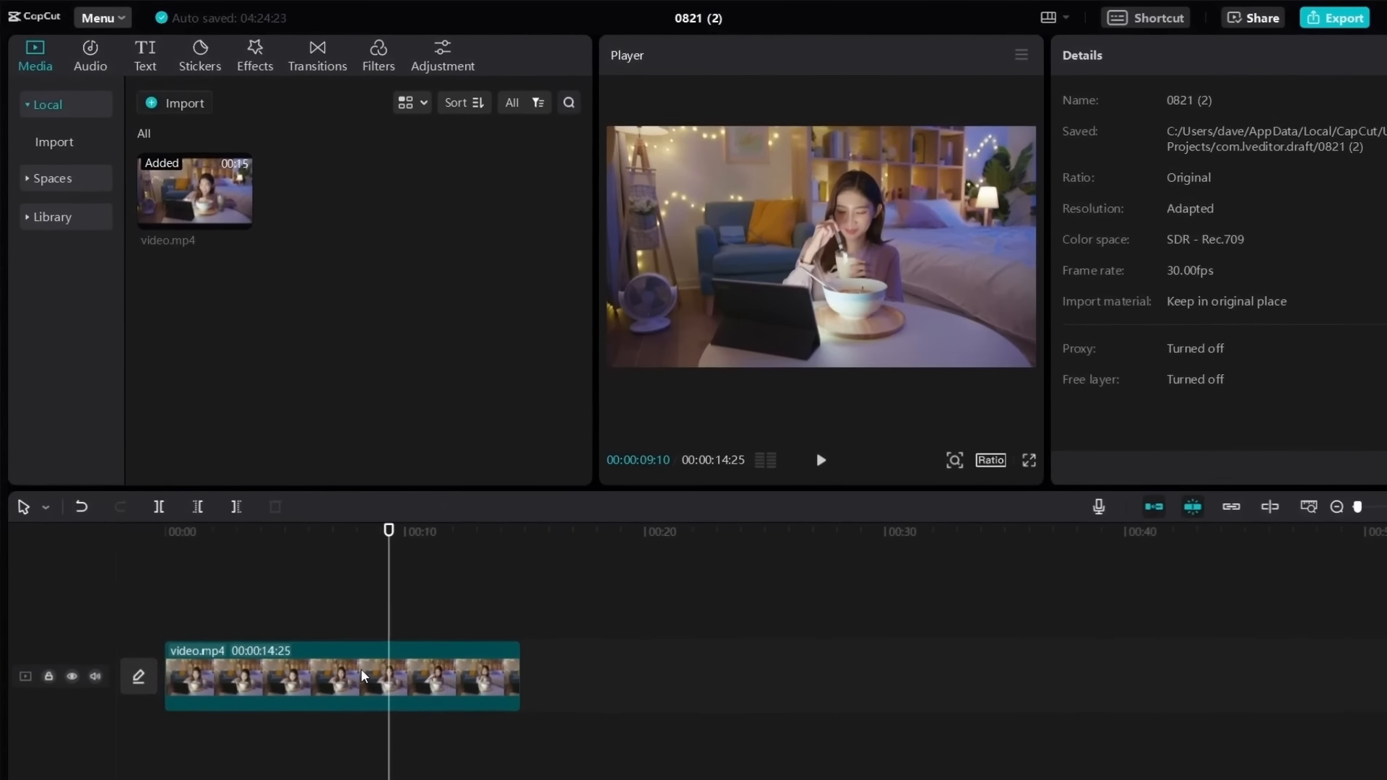
click(287, 633)
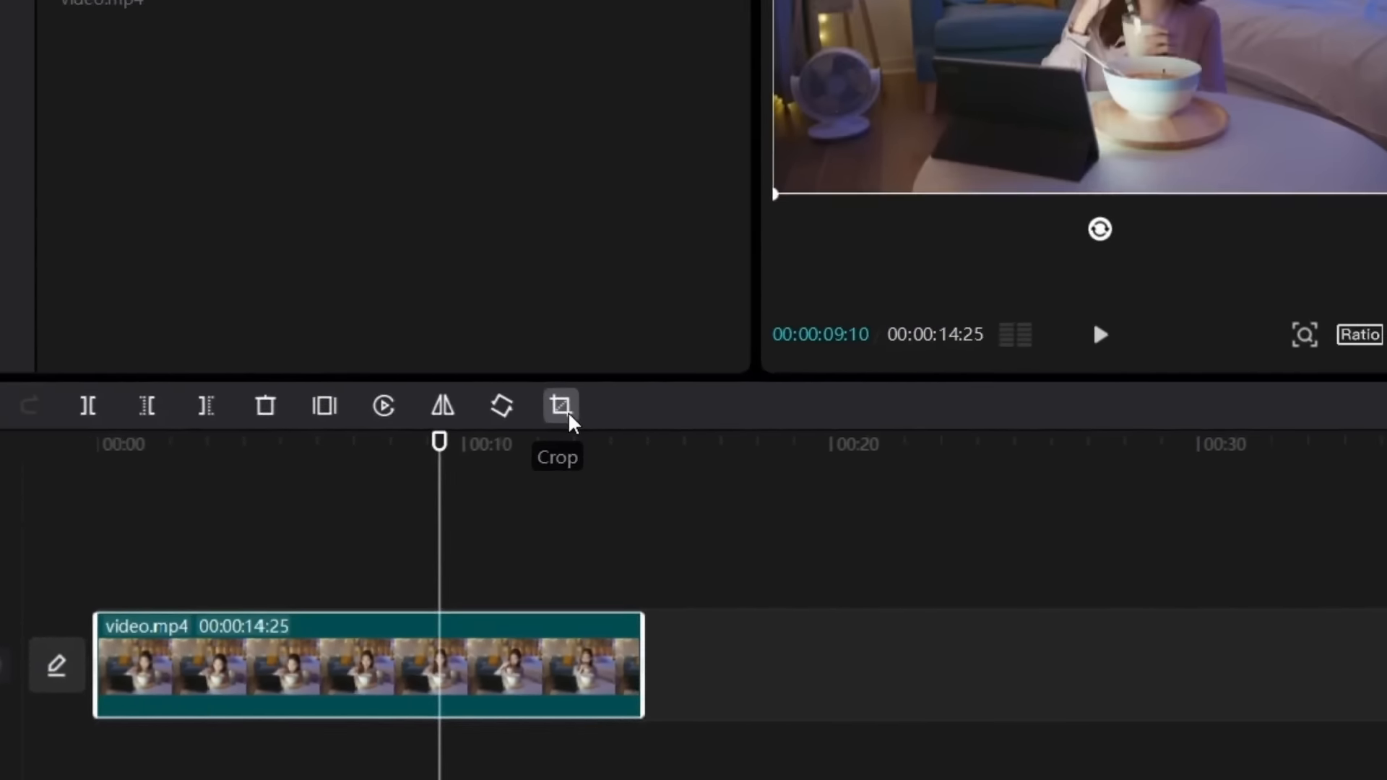
click(568, 415)
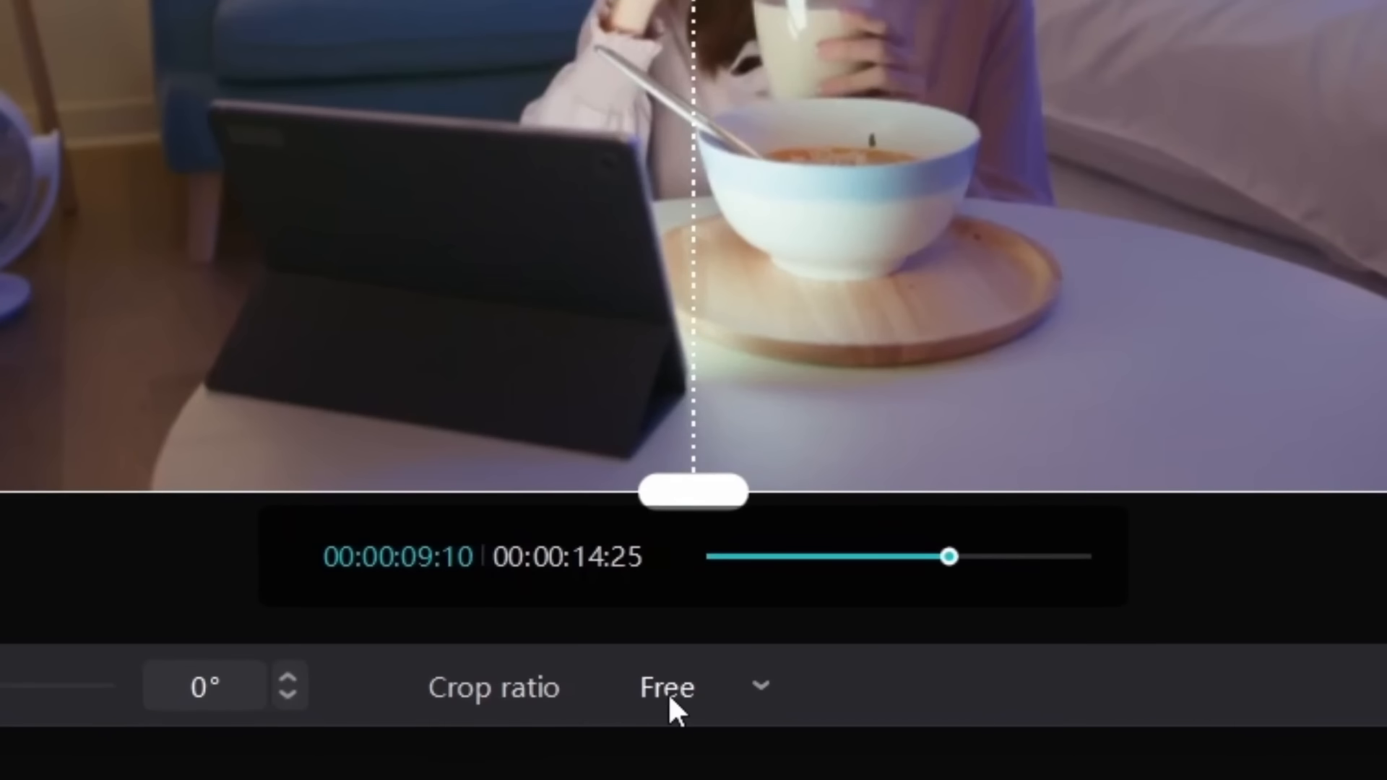
click(683, 721)
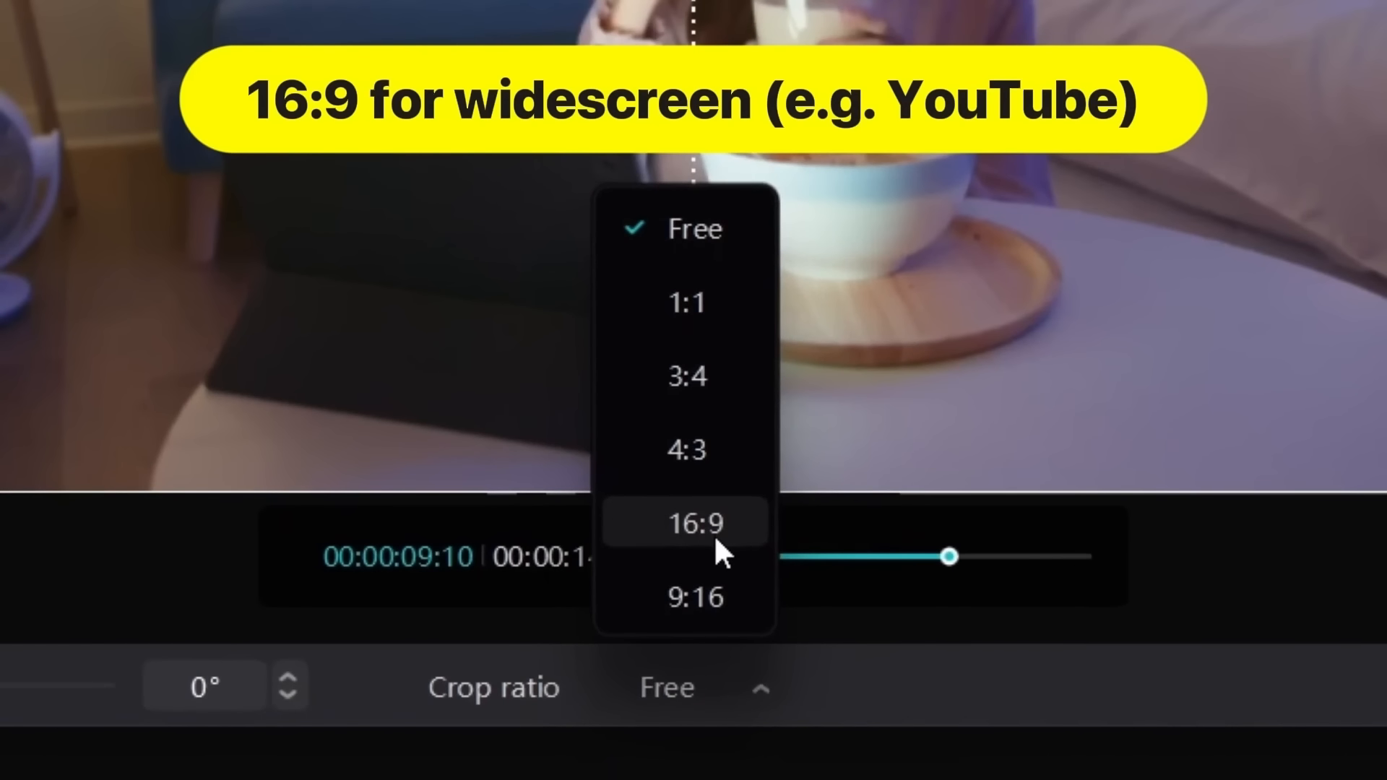
click(715, 540)
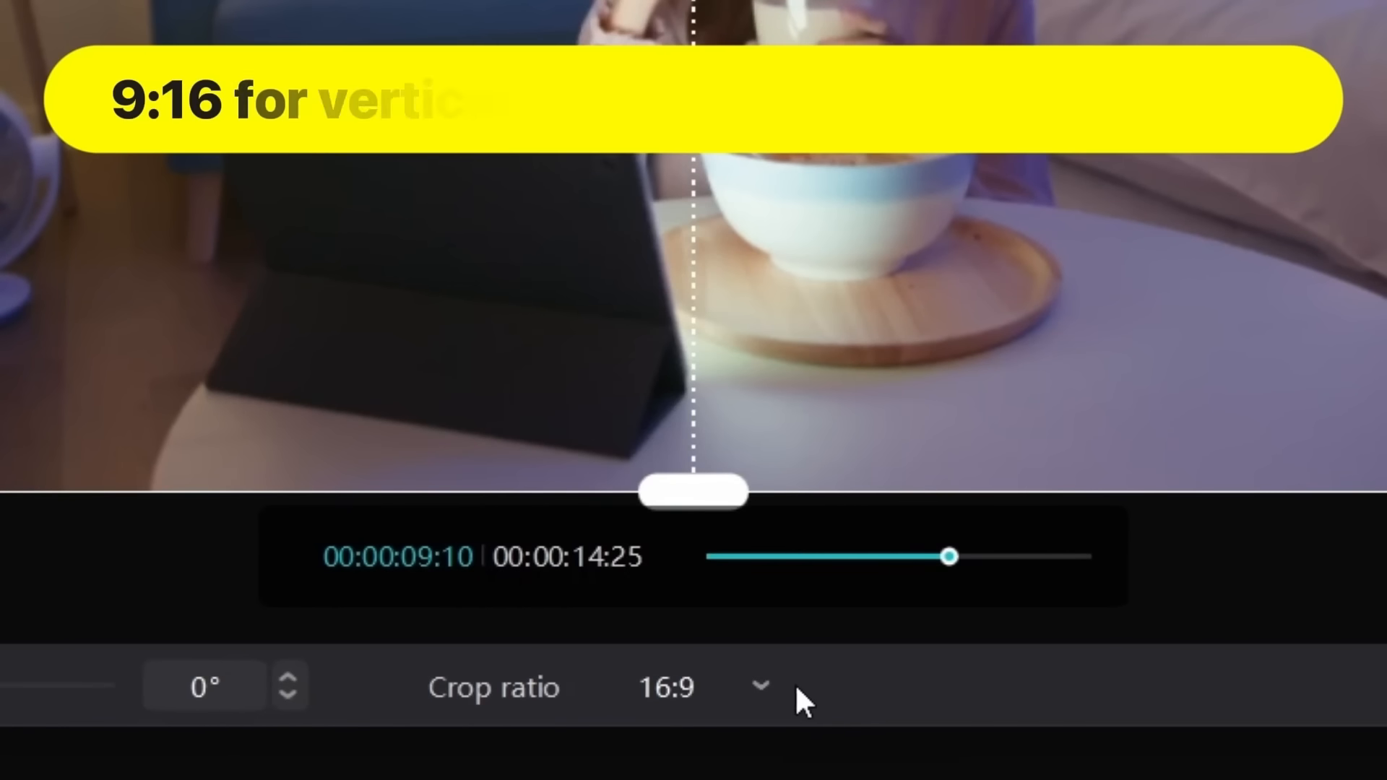
Set the crop ratio to 9:16 and position the vertical crop frame over the woman and her bowl
click(760, 688)
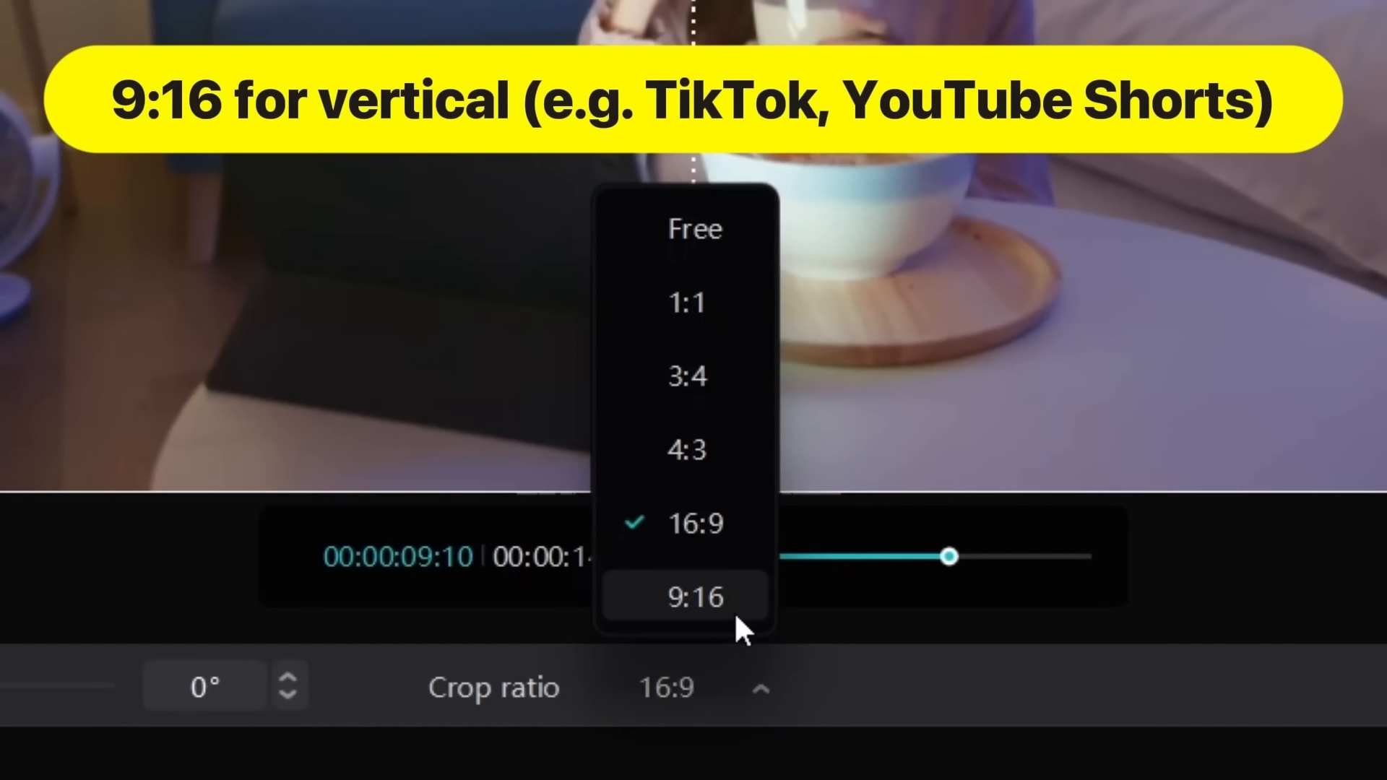
click(684, 611)
drag(800, 264, 915, 221)
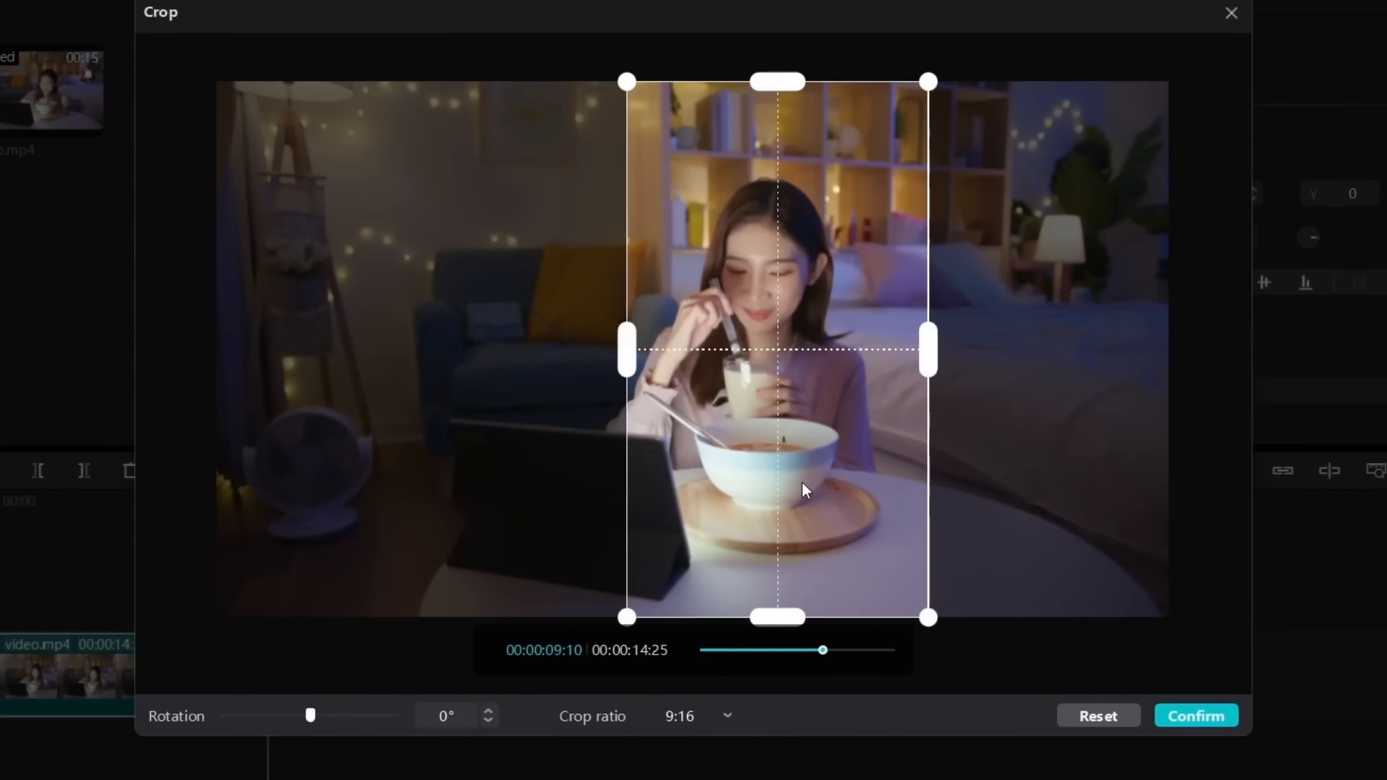
drag(802, 484, 785, 486)
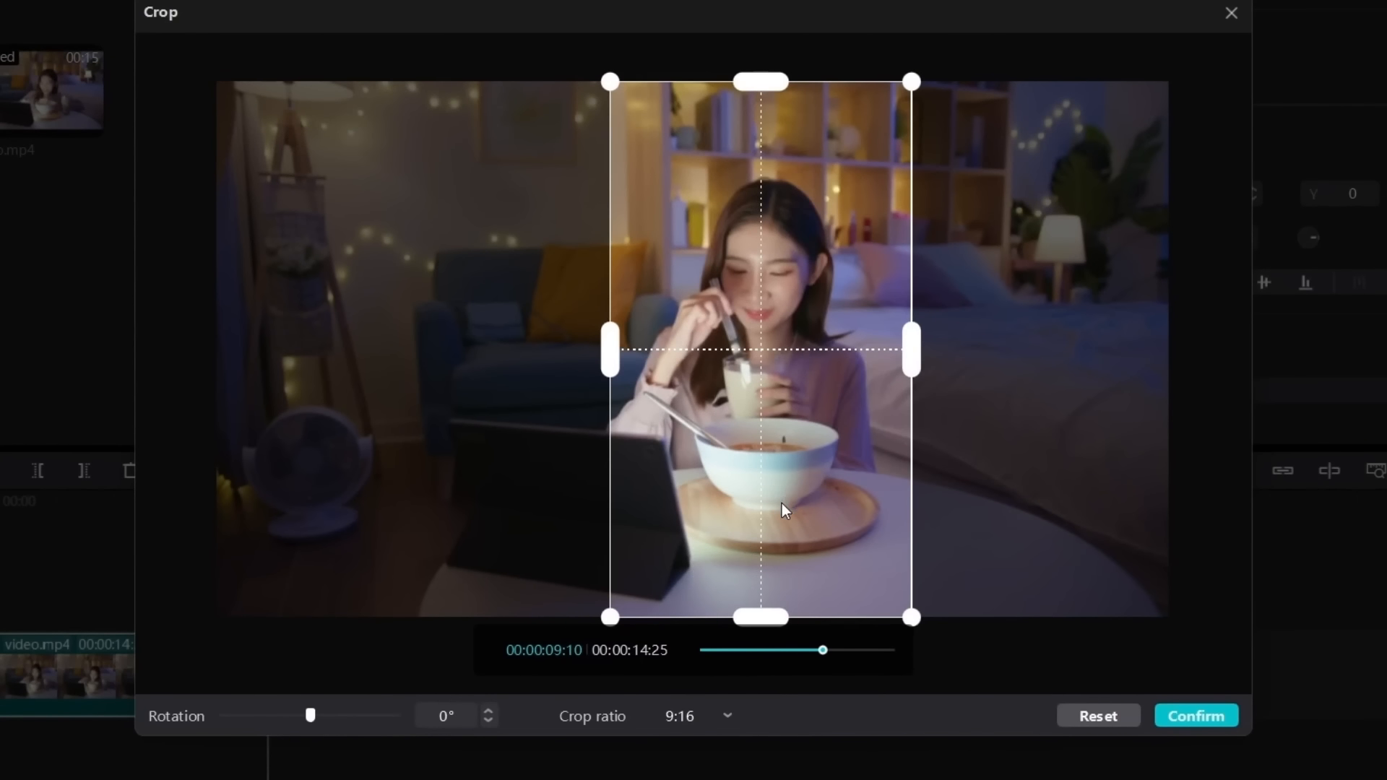
Set the crop ratio to 16:9 and shrink the frame around the woman, leaving out the fan and ladder shelf
click(698, 716)
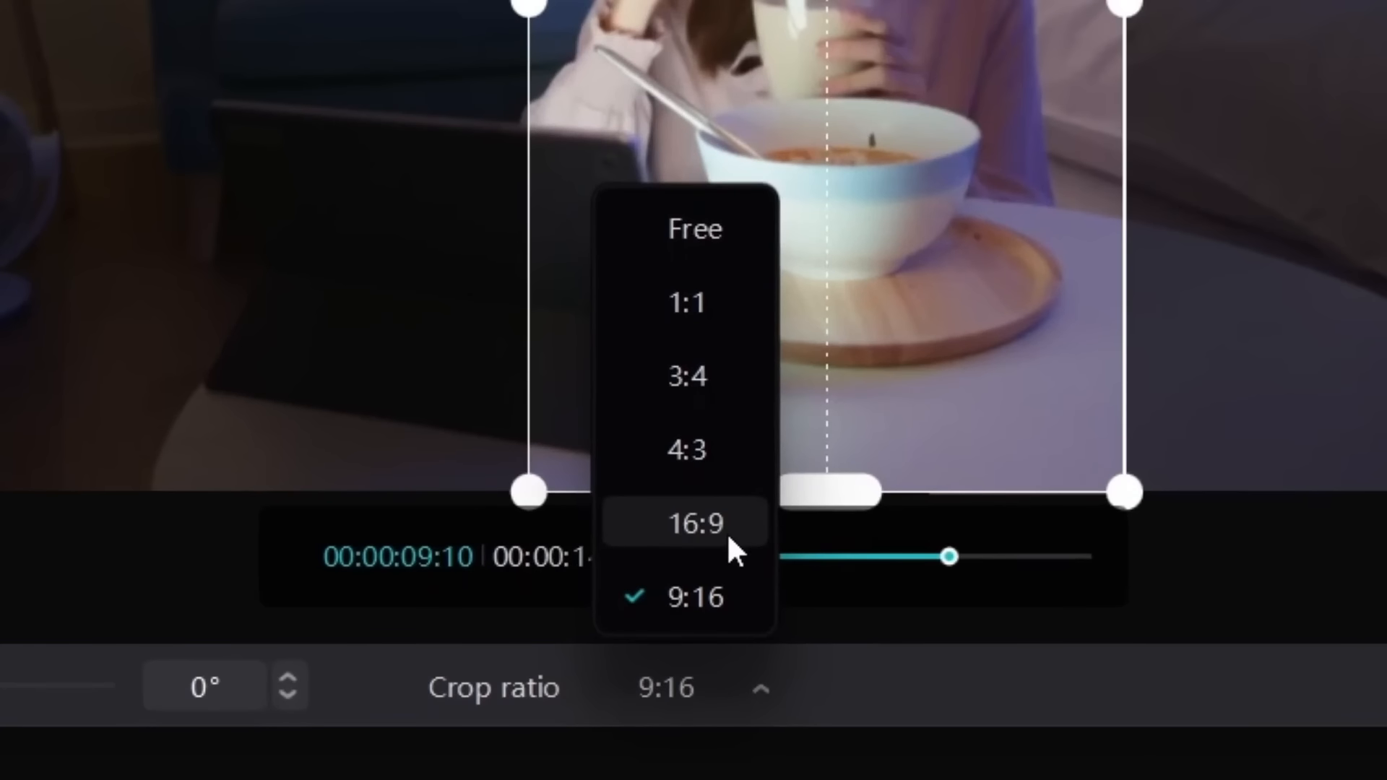
click(684, 543)
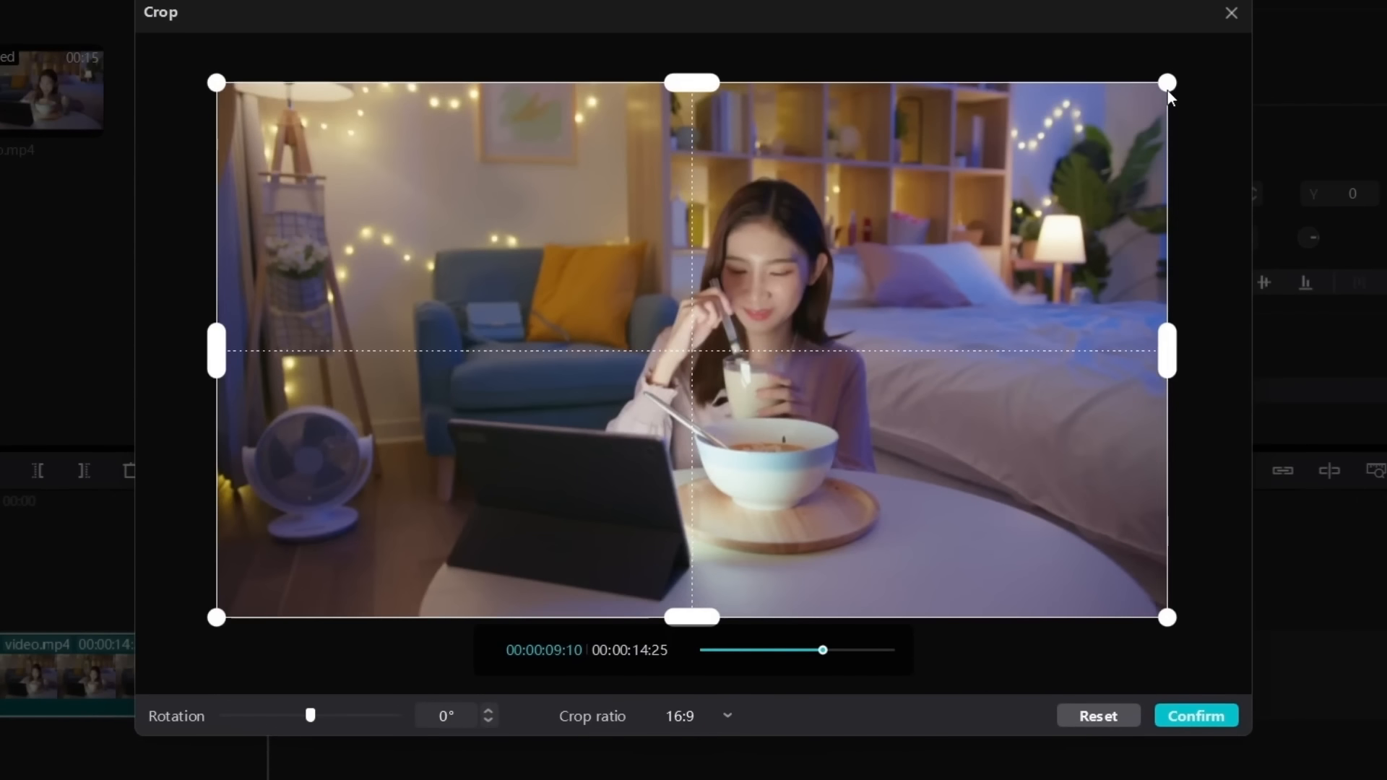
drag(1168, 89, 1040, 238)
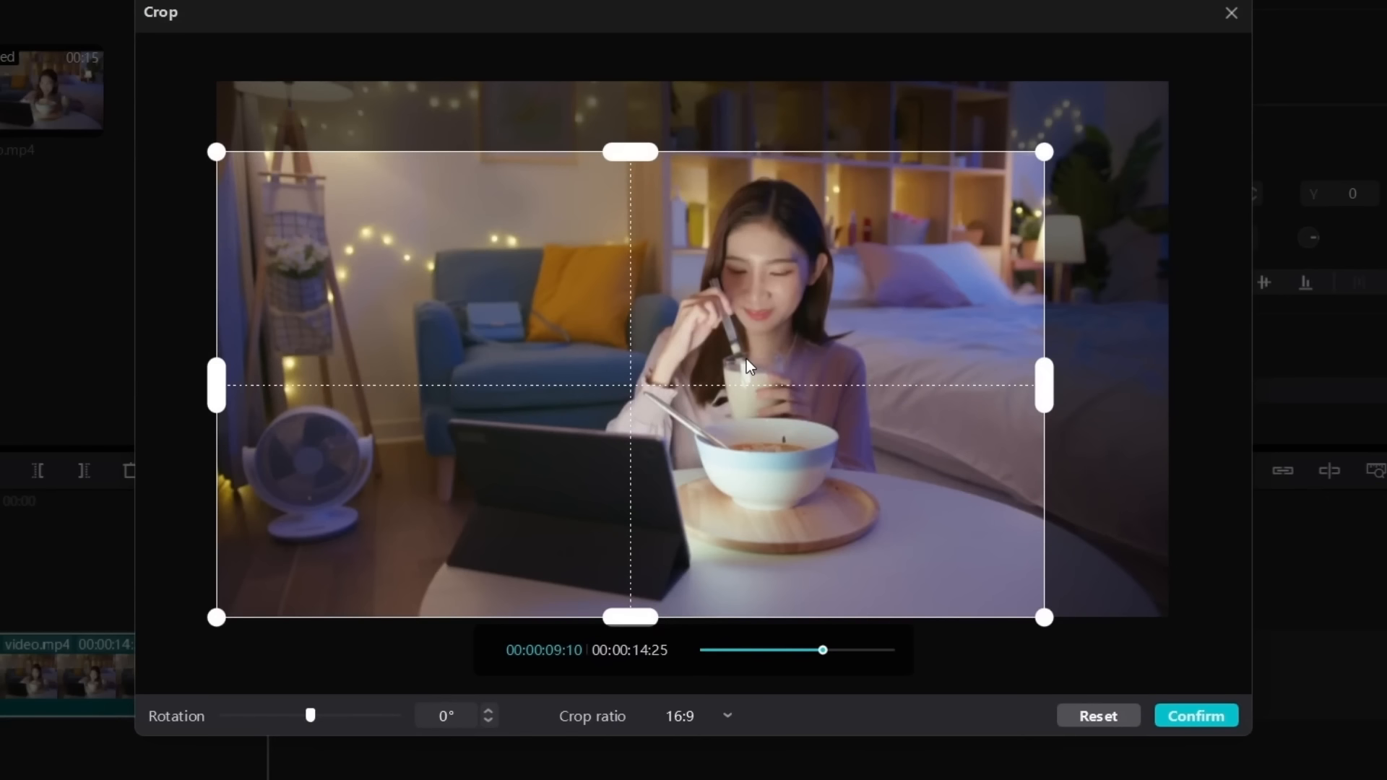
drag(747, 358, 856, 253)
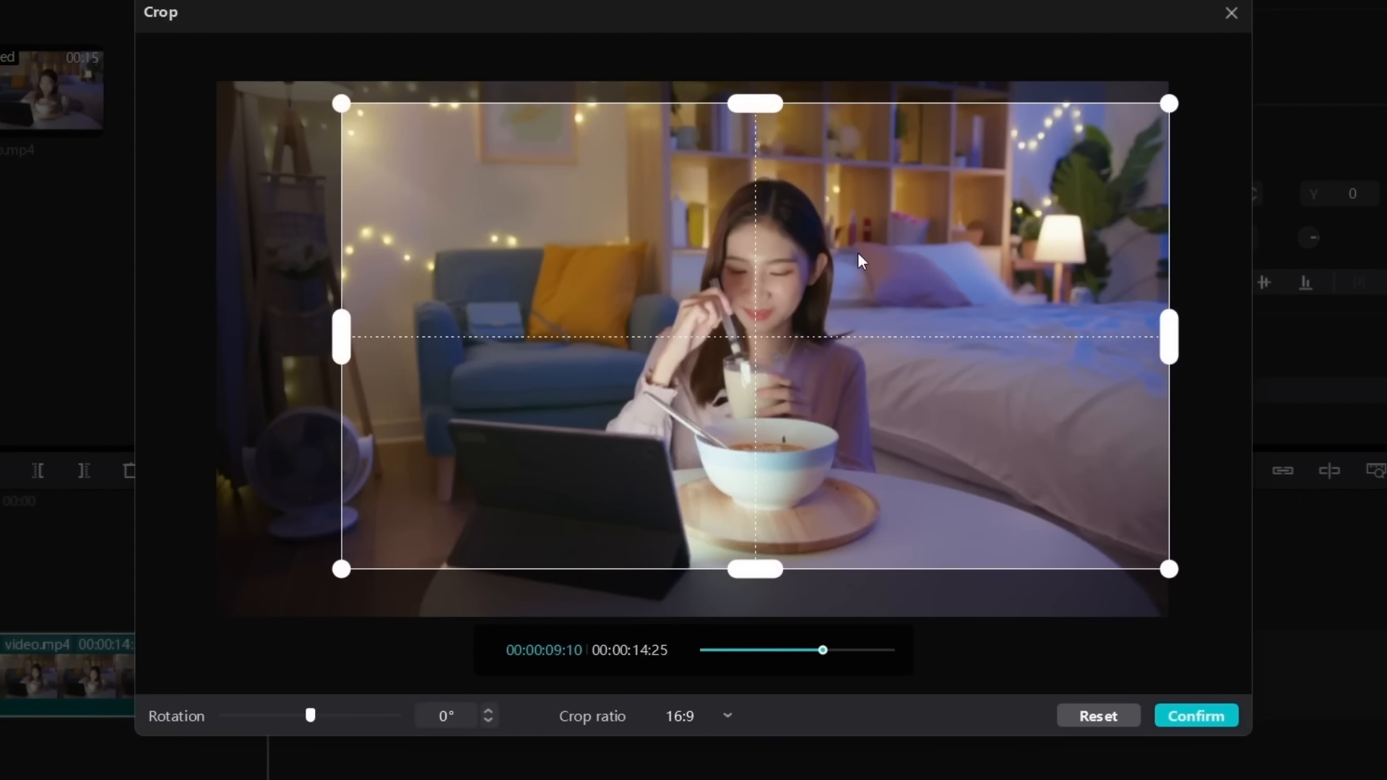
drag(348, 114, 408, 150)
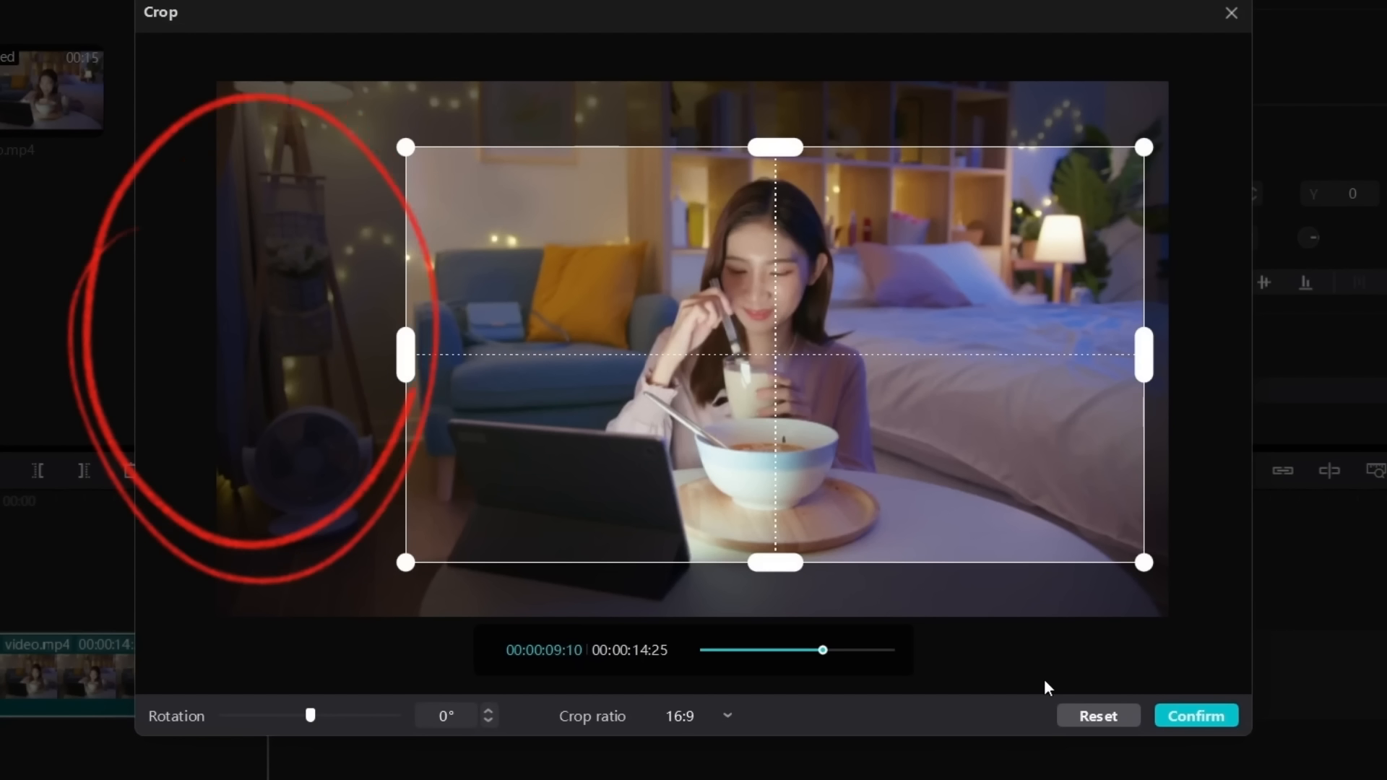
Fine-tune the 16:9 crop frame's size and position around the woman, apply the crop, and play the clip from the start
drag(963, 378, 939, 387)
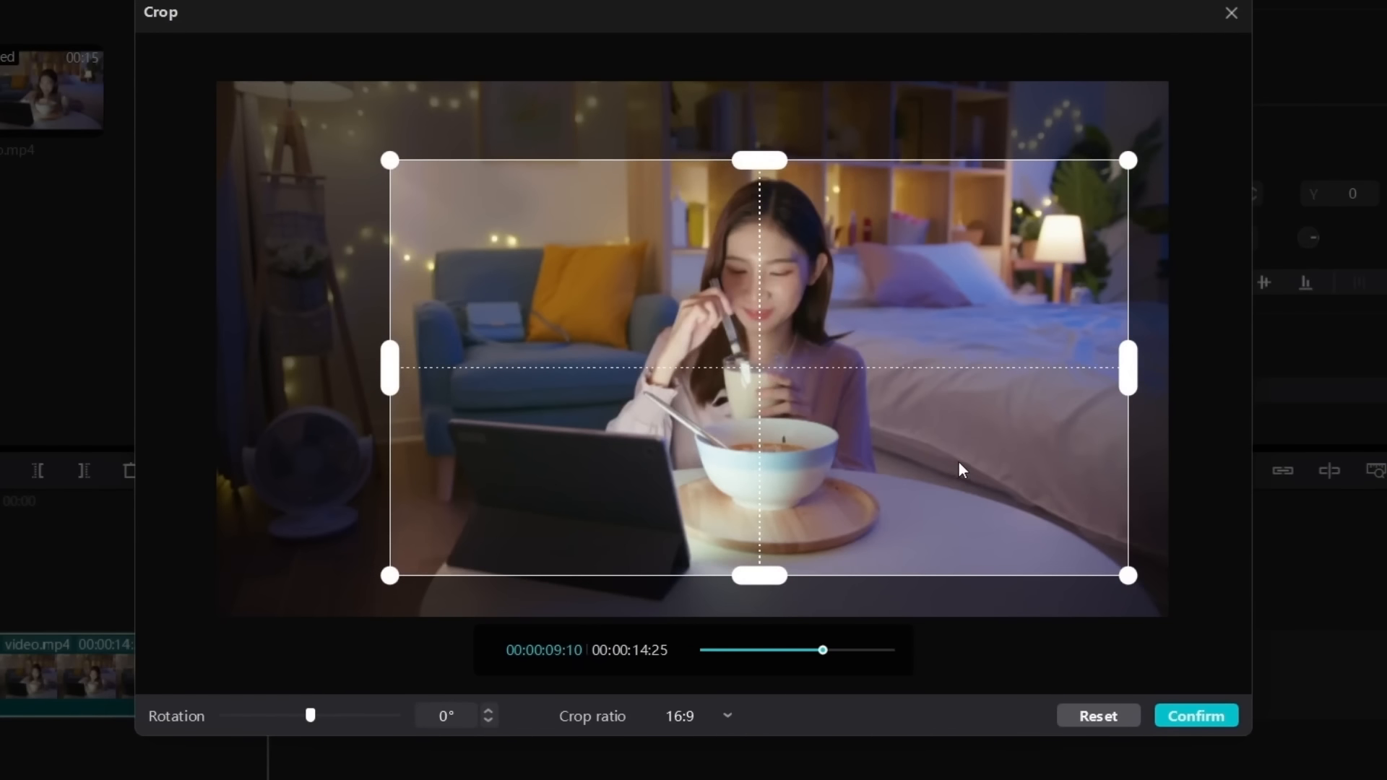
drag(959, 470, 978, 434)
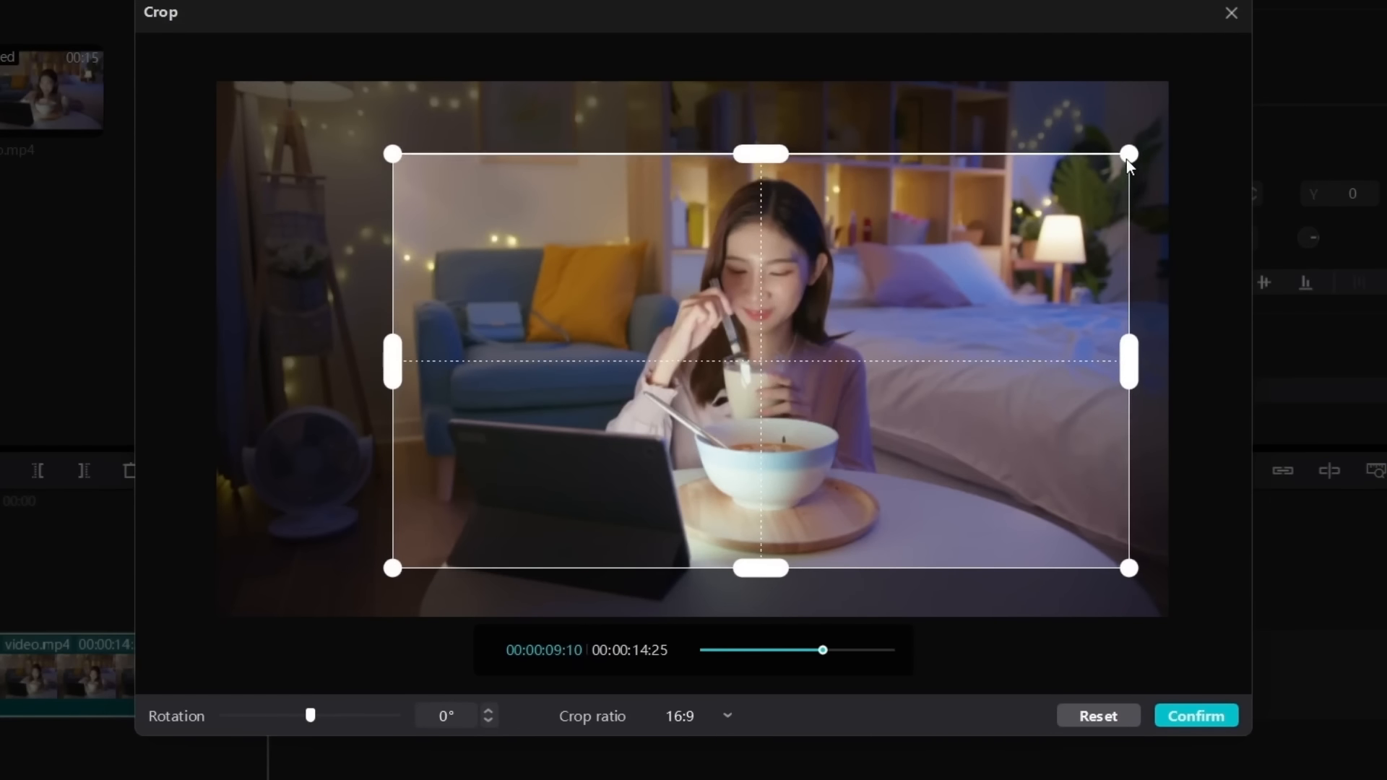
drag(1127, 156, 1020, 260)
drag(1116, 188, 1132, 177)
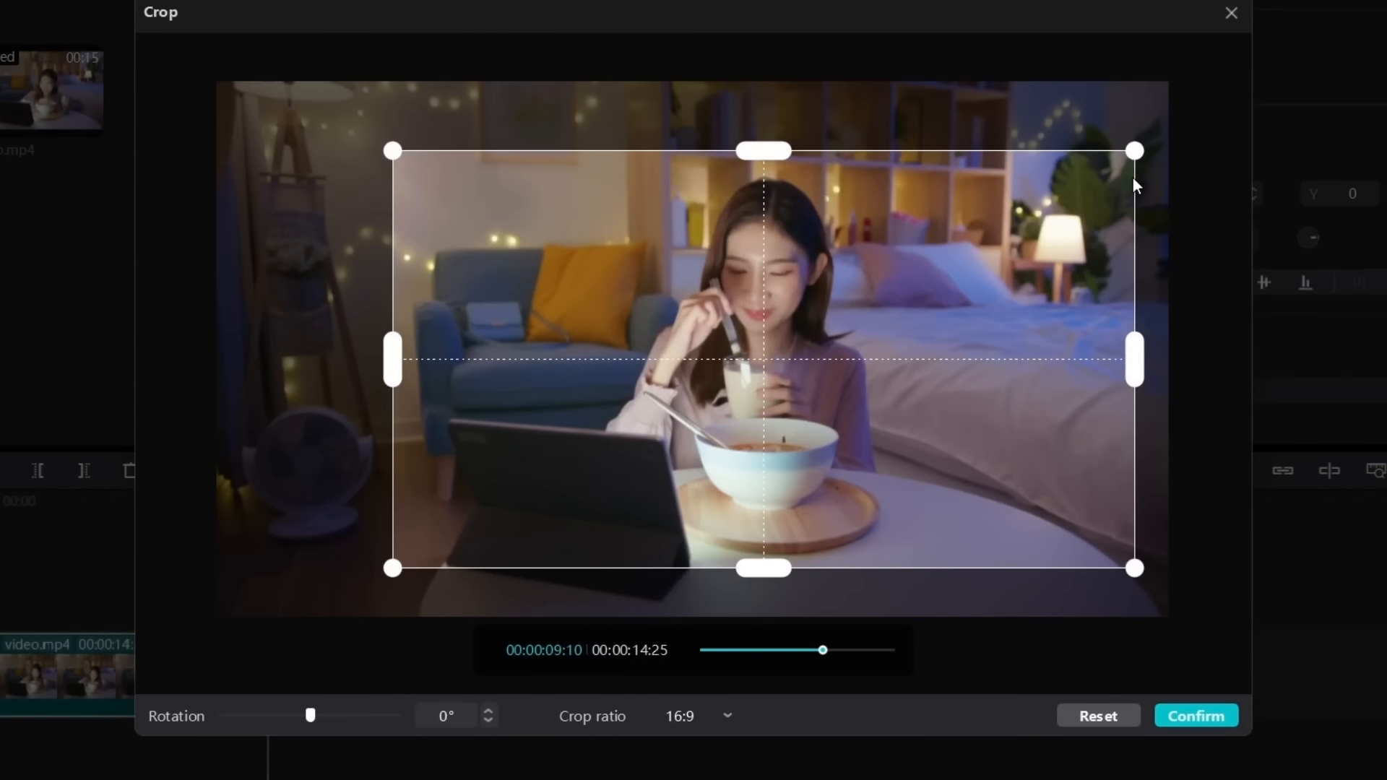
drag(933, 290, 940, 292)
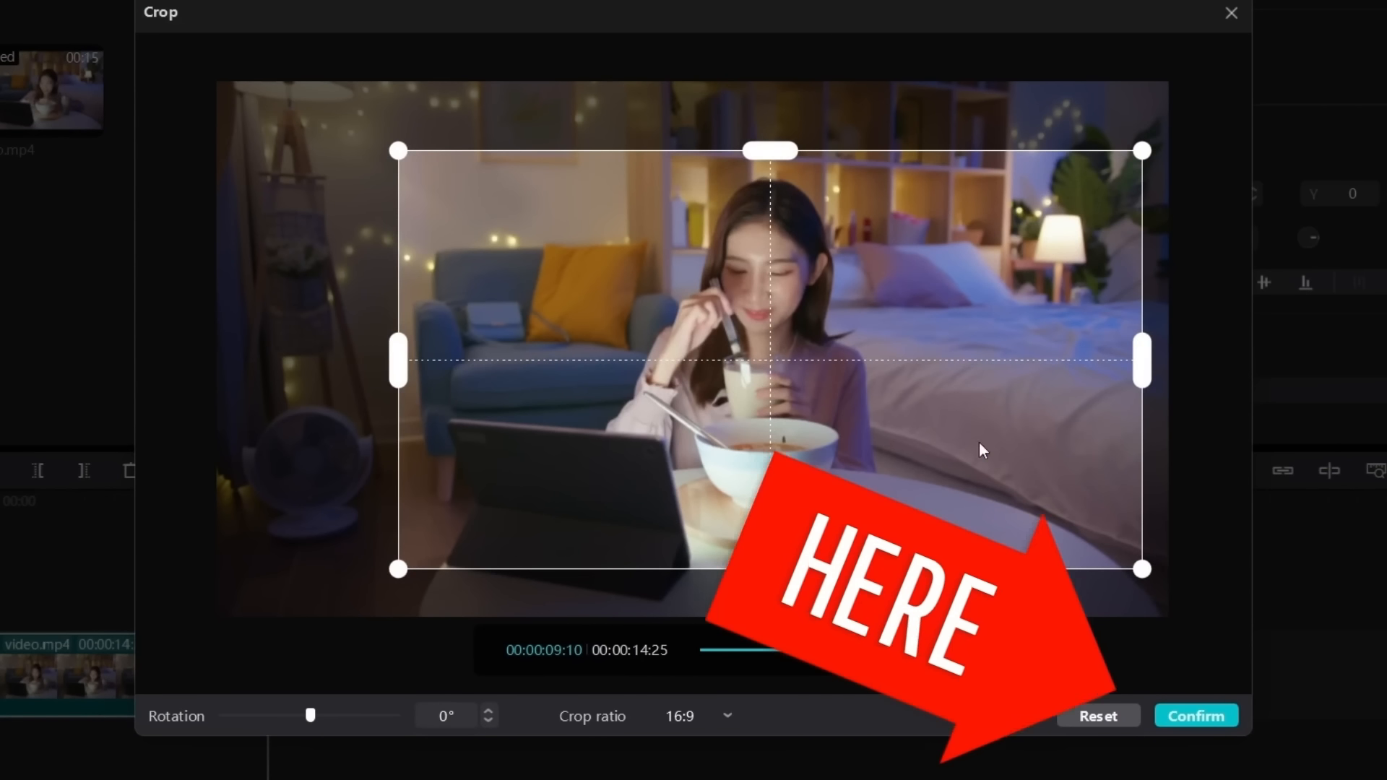
click(1196, 718)
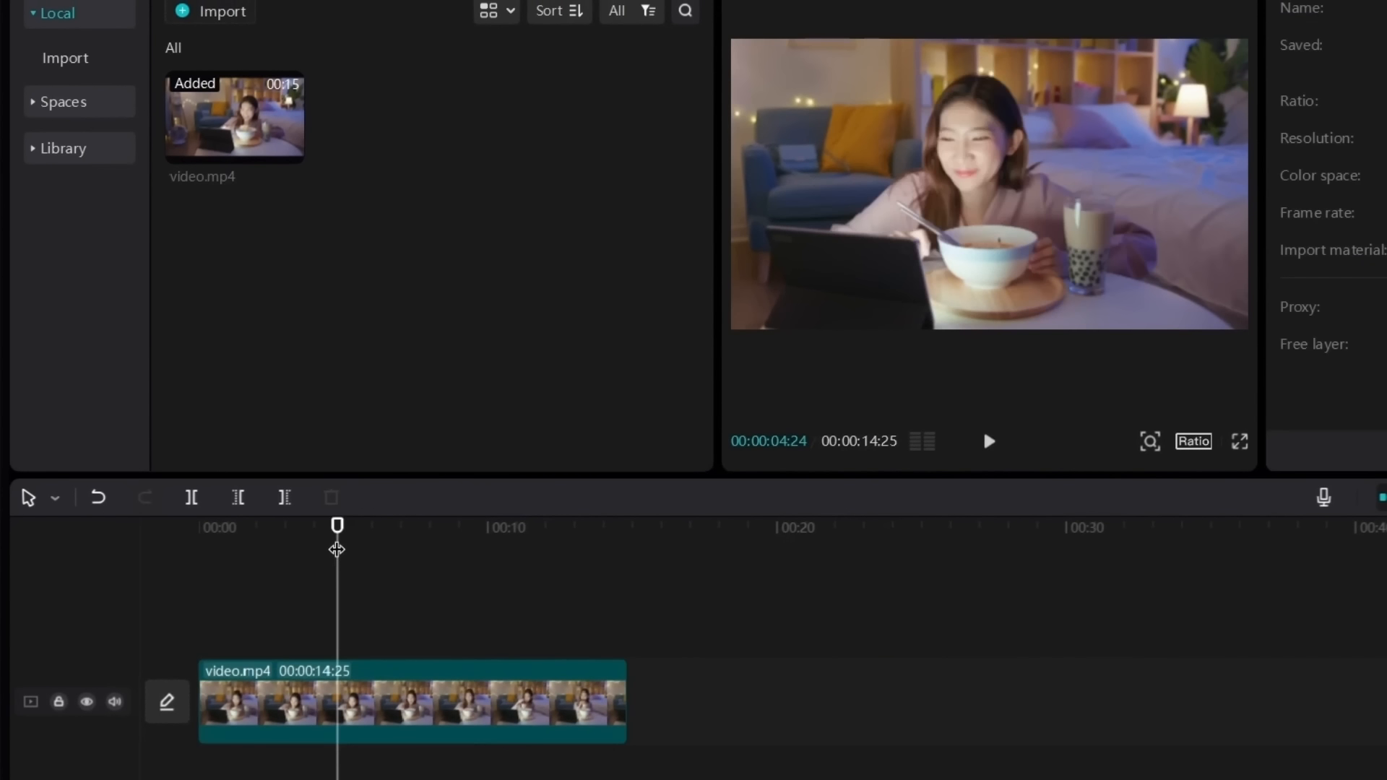
click(992, 443)
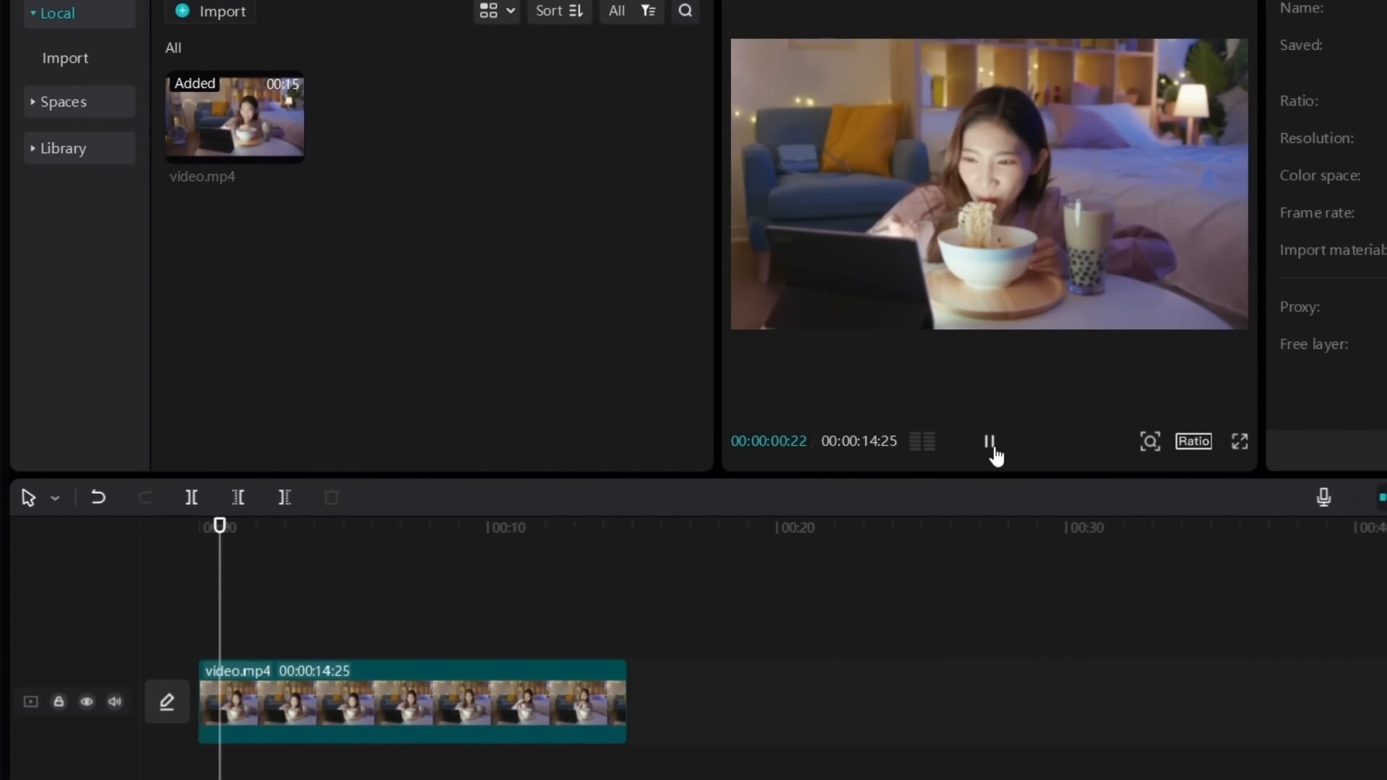
Compare video.mp4 with and without the crop by undoing and redoing the crop, and resume playback of the cropped clip
key(space)
click(94, 499)
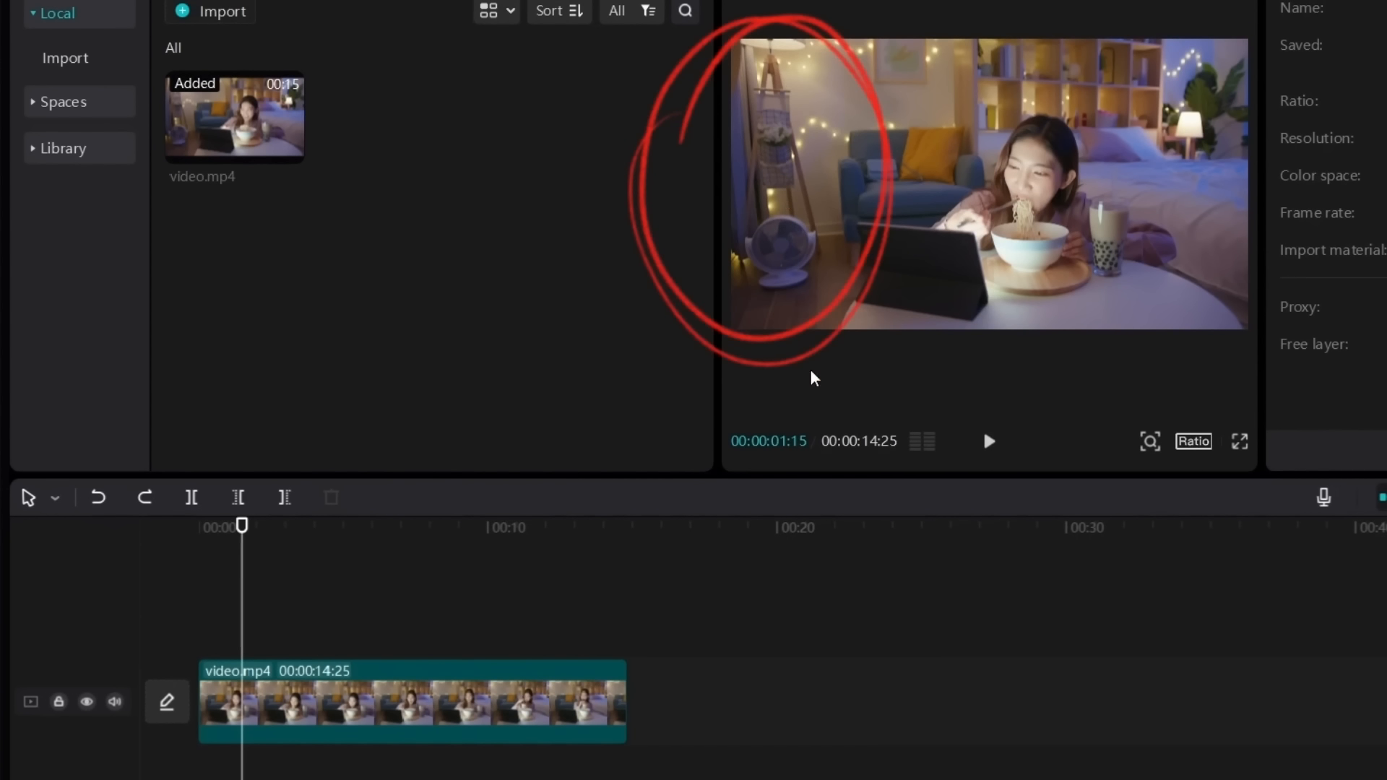
click(144, 497)
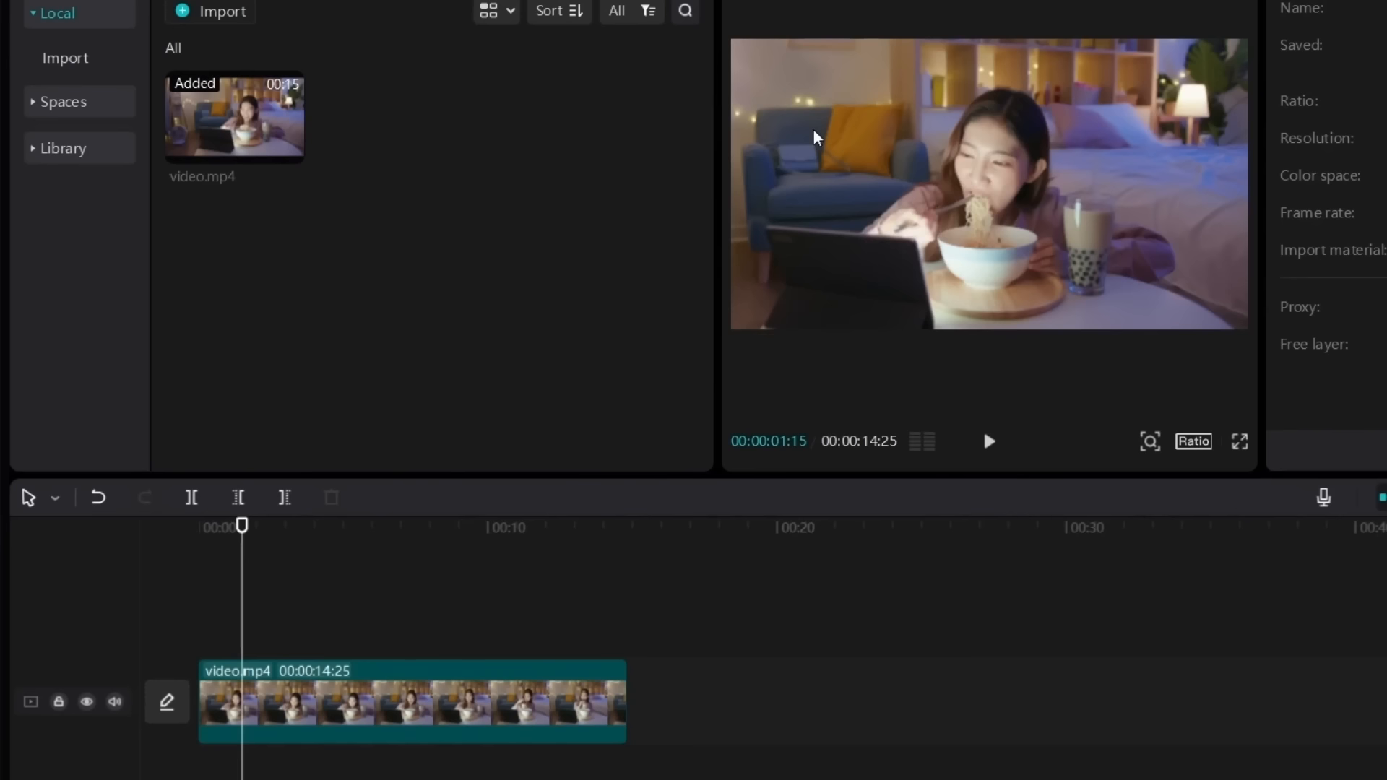
key(space)
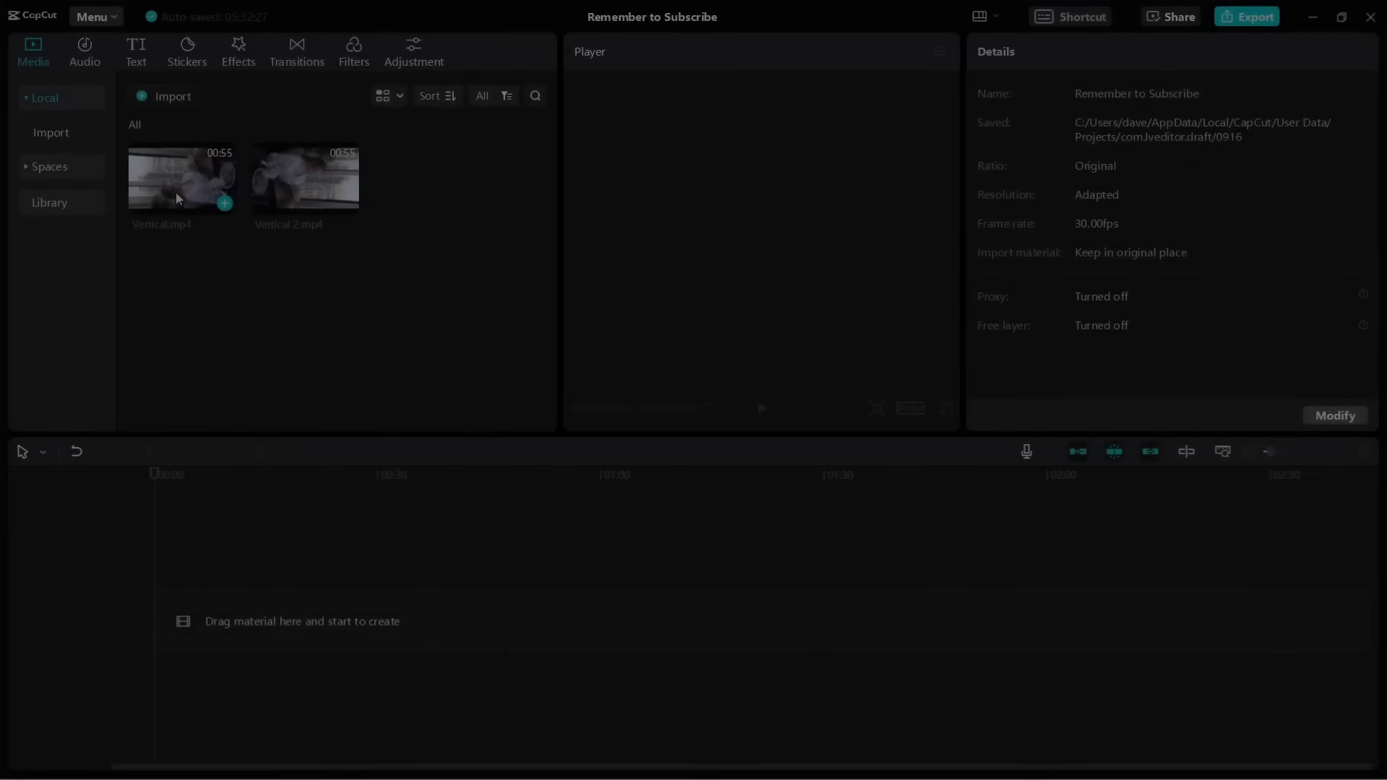
Add Vertical.mp4 to the timeline, play it briefly up to 00:00:06:27, and set the project ratio to 9:16
click(223, 202)
click(209, 655)
key(space)
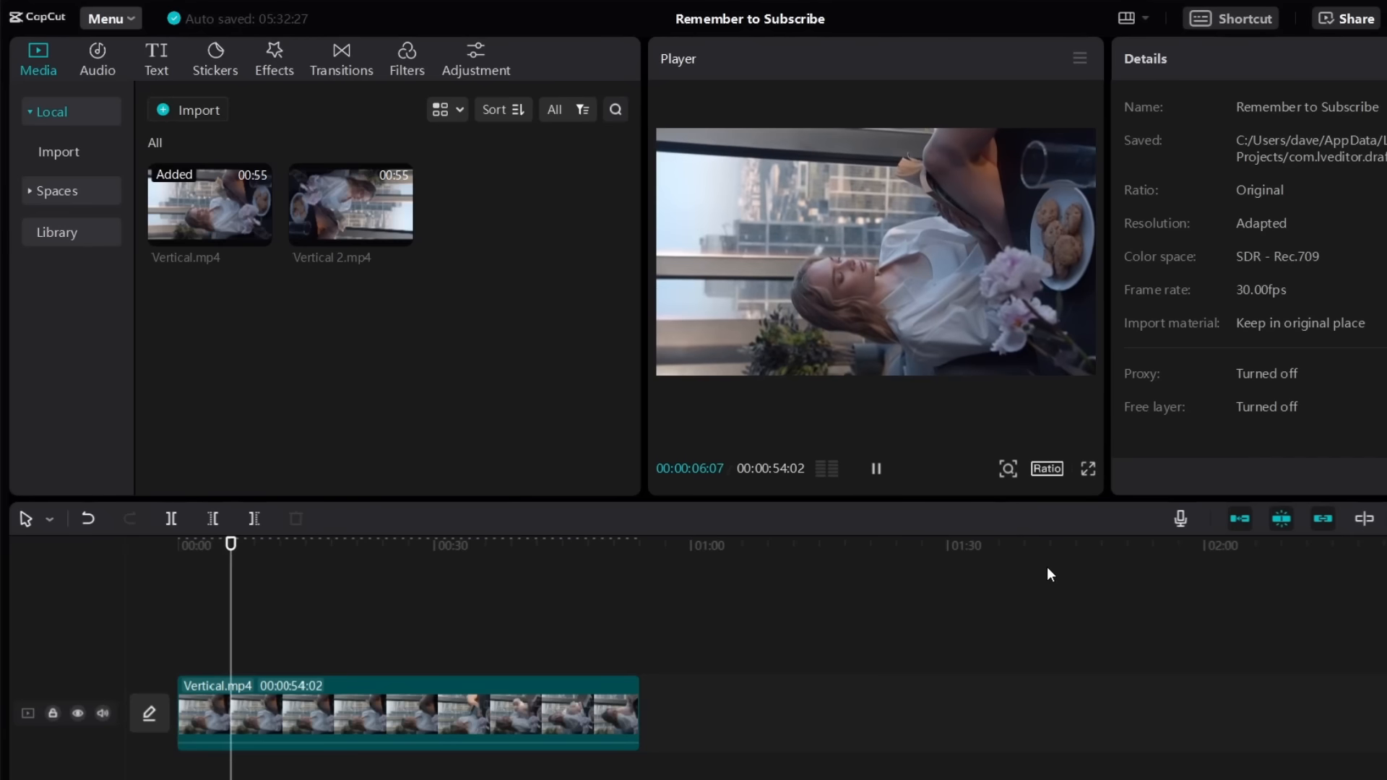
key(space)
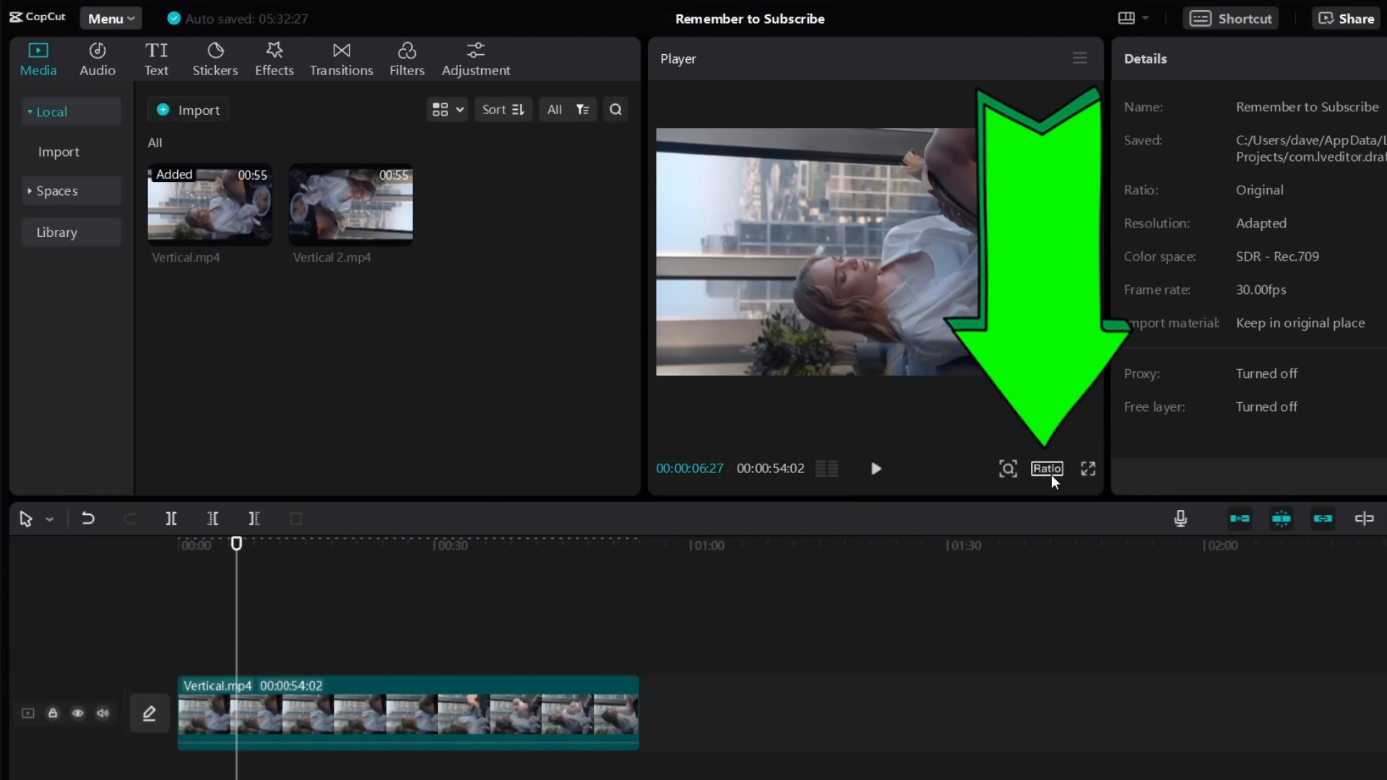
click(1053, 474)
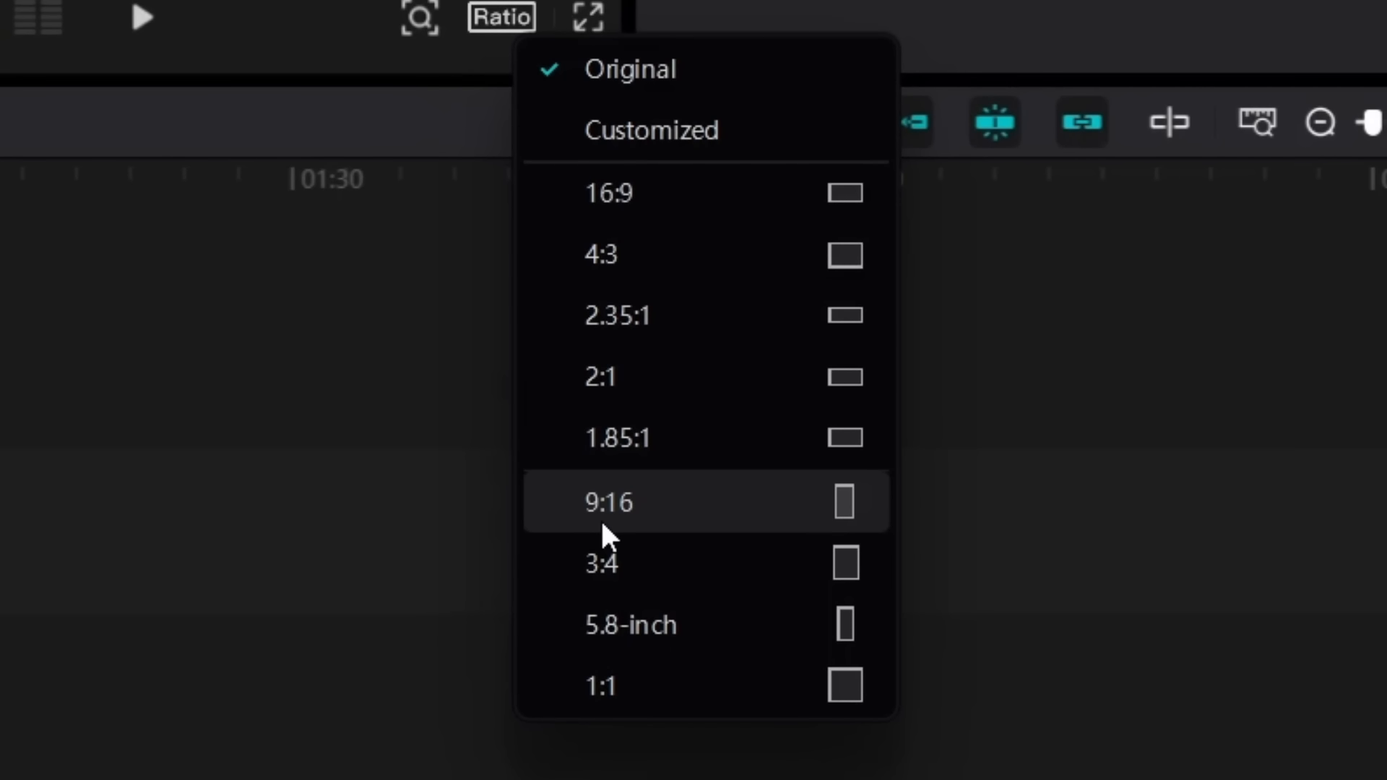
click(602, 520)
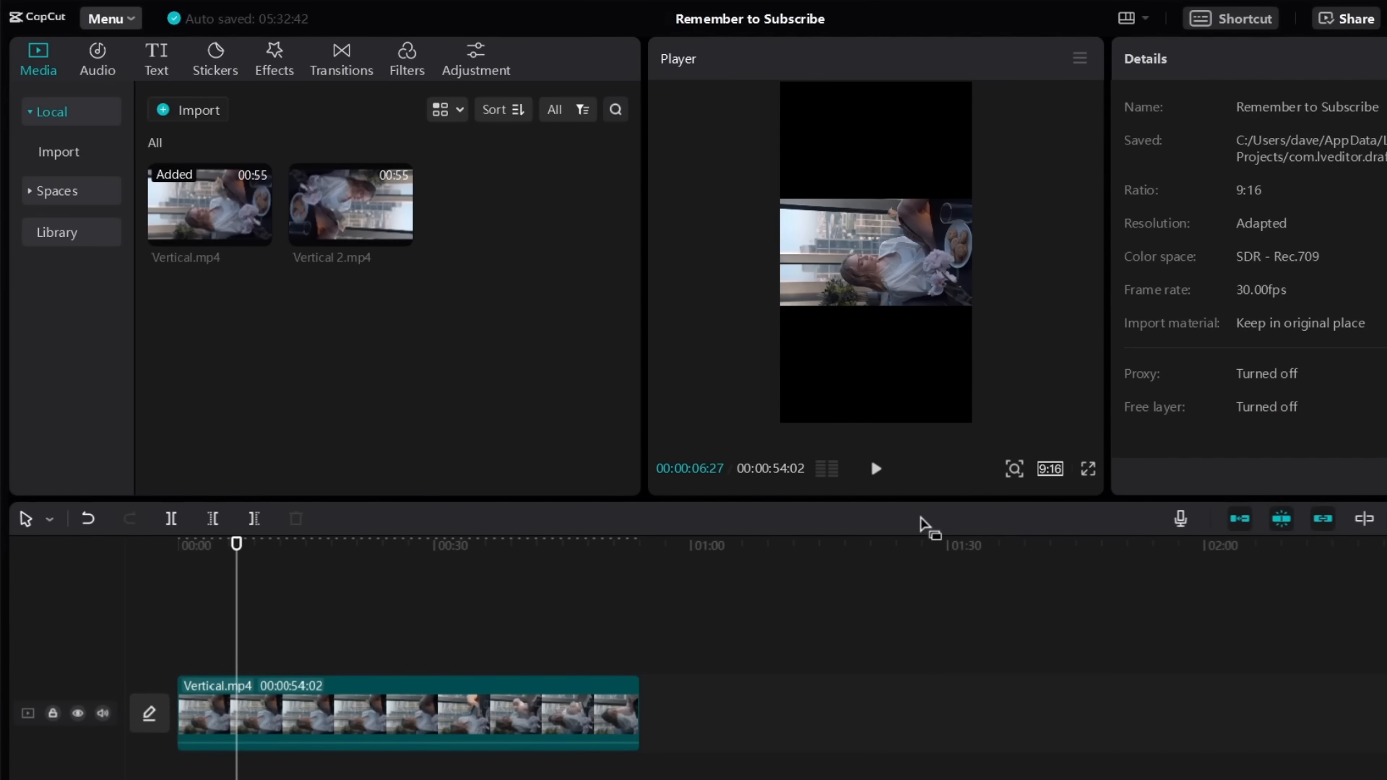
Rotate the Vertical.mp4 clip to 90° and enlarge it to fill the 9:16 frame
click(861, 261)
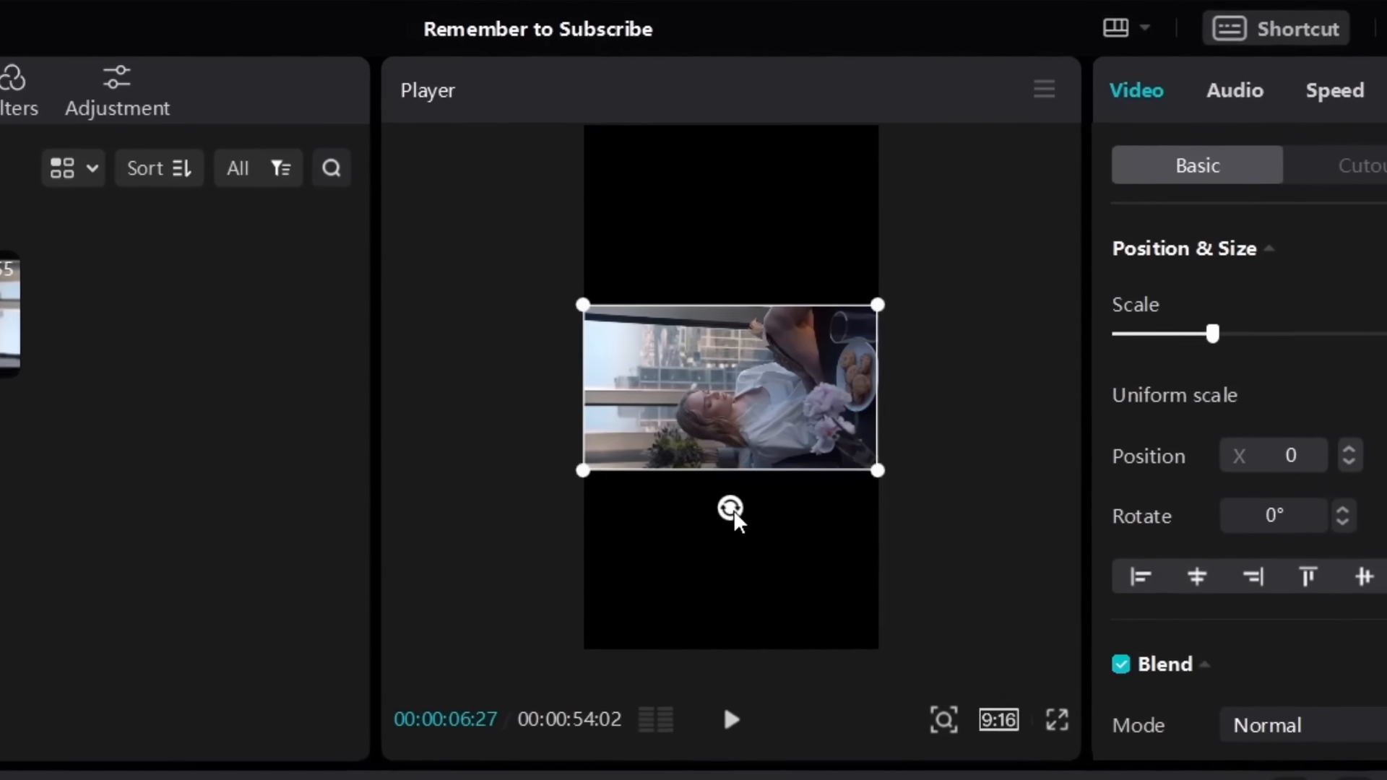
drag(797, 432, 798, 432)
drag(722, 529, 536, 424)
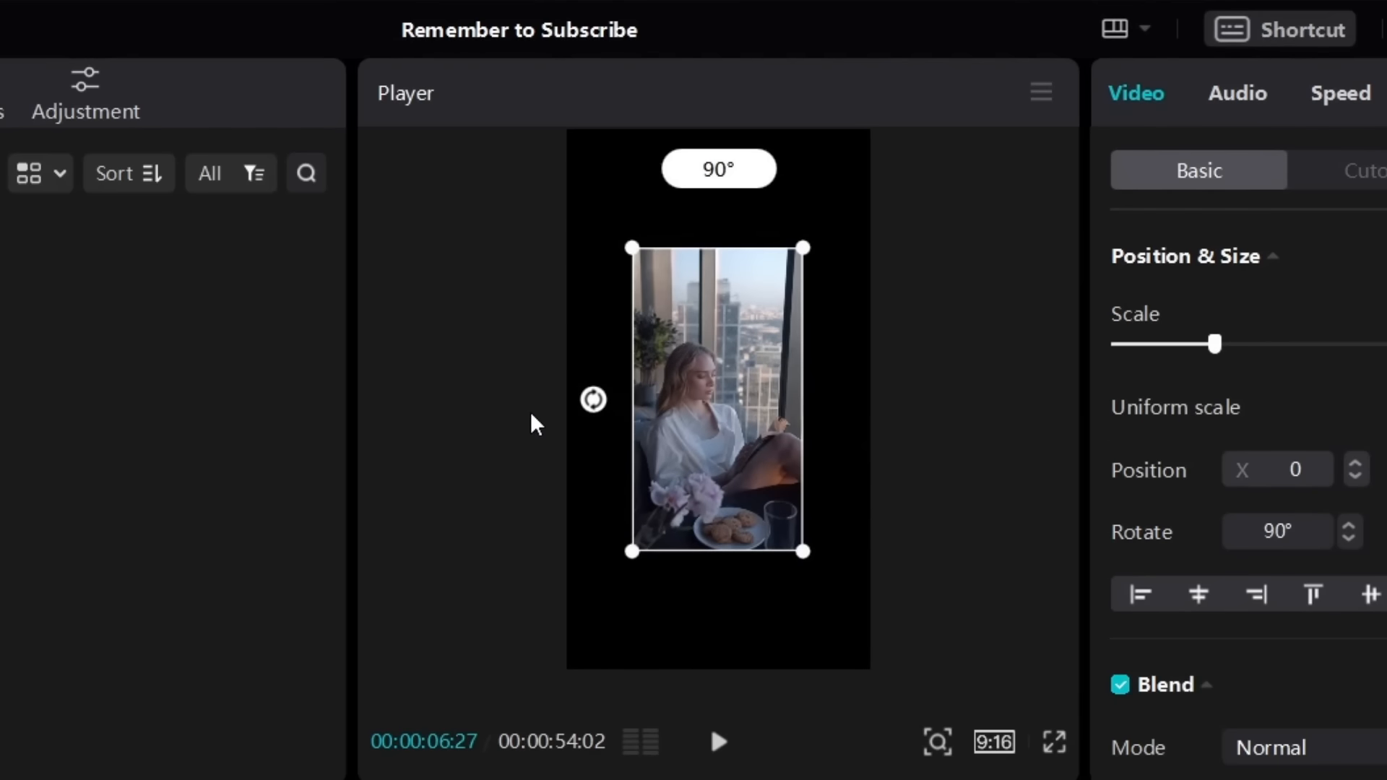
drag(633, 551, 607, 593)
drag(822, 579, 901, 709)
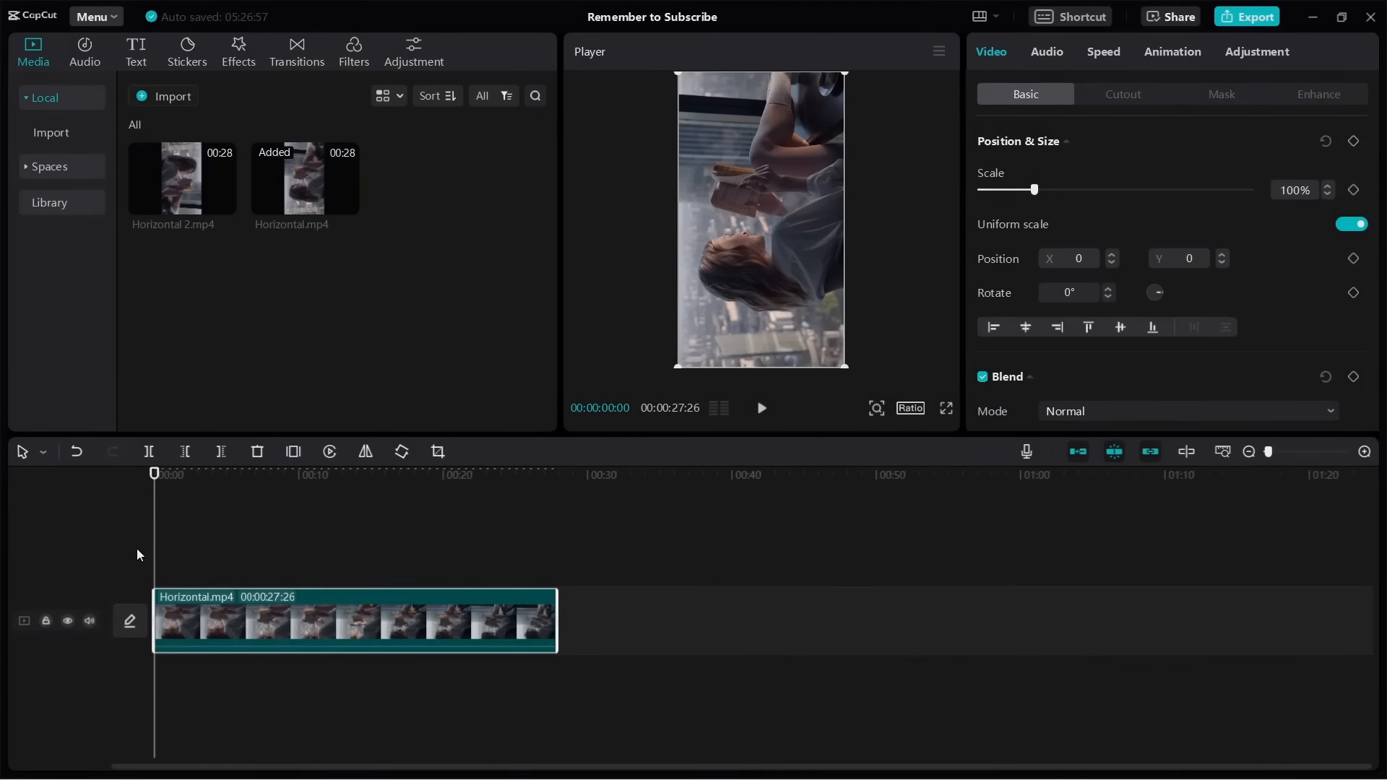
Play the Horizontal.mp4 clip up to 00:00:05:10 and set the project ratio to 16:9
click(553, 604)
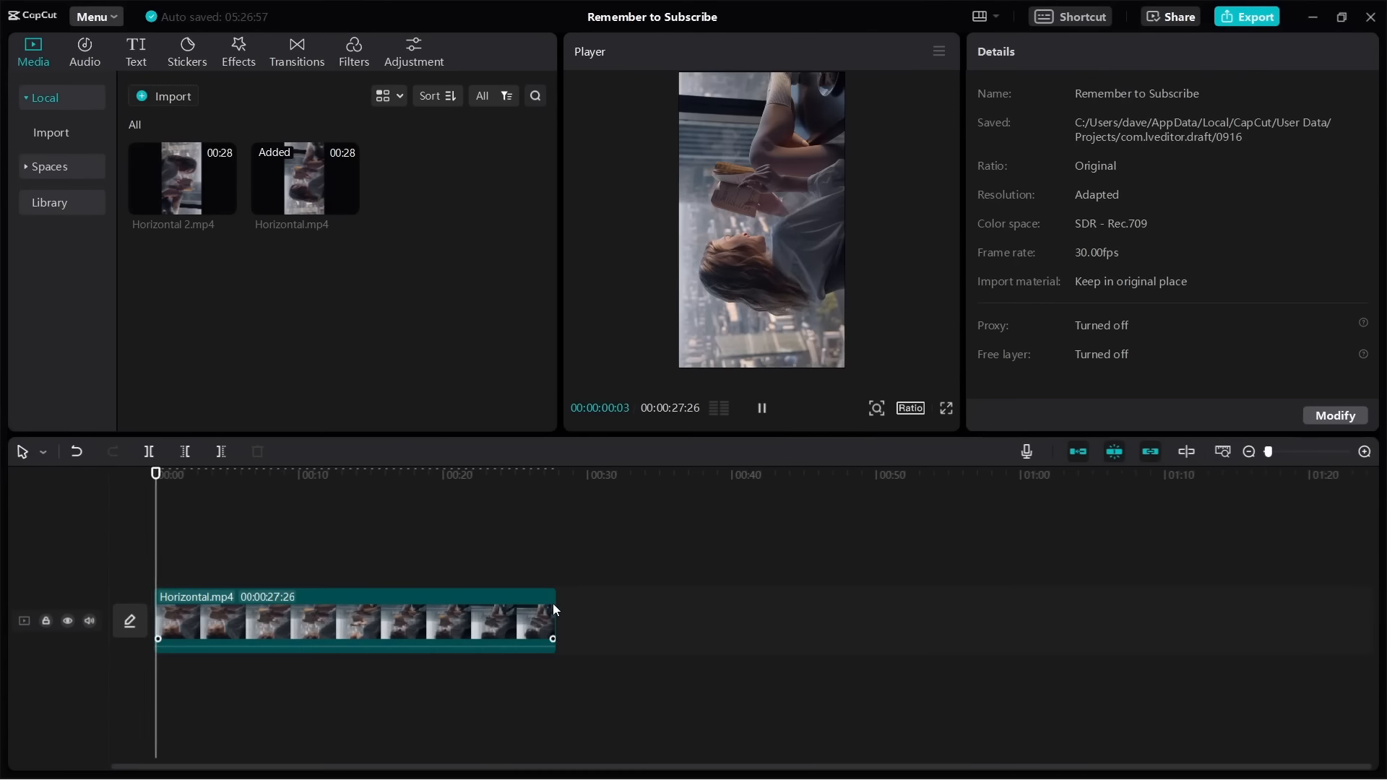
key(space)
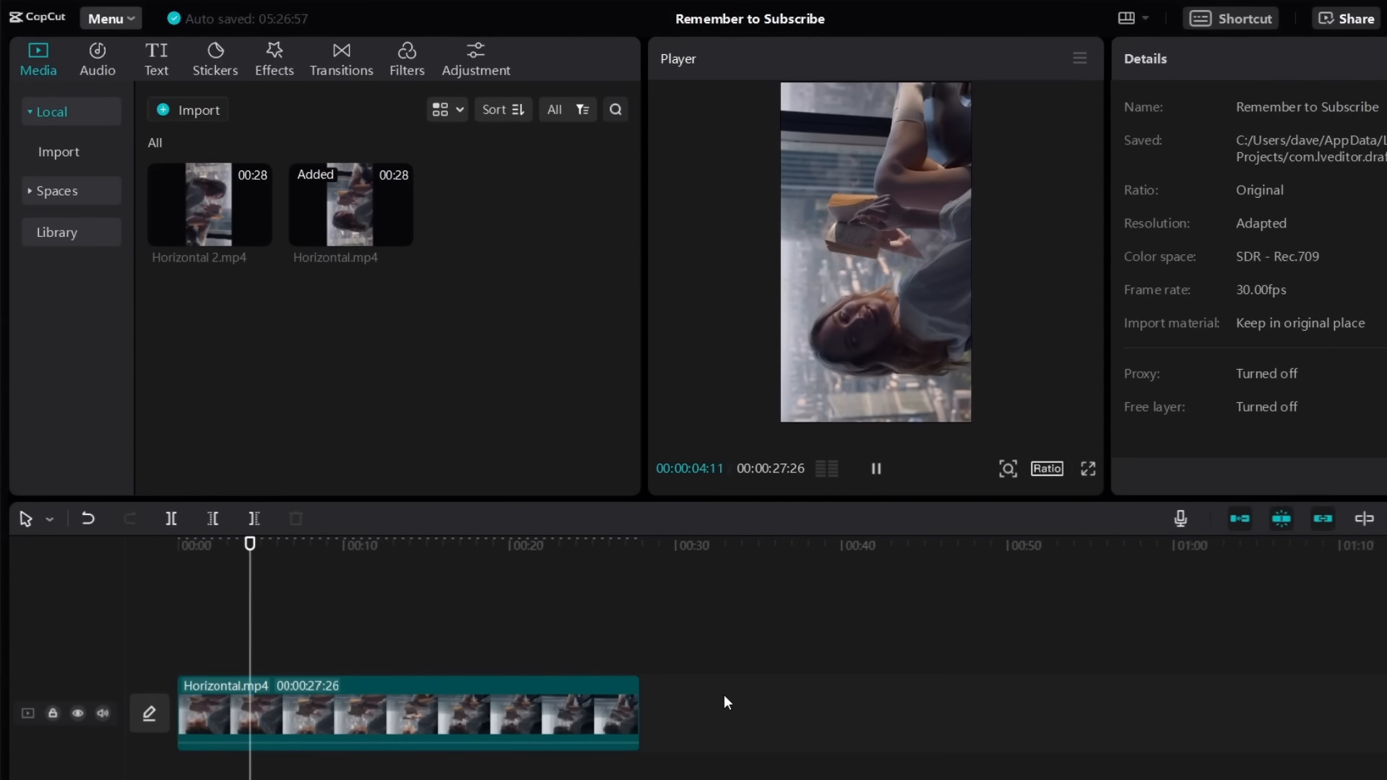
key(space)
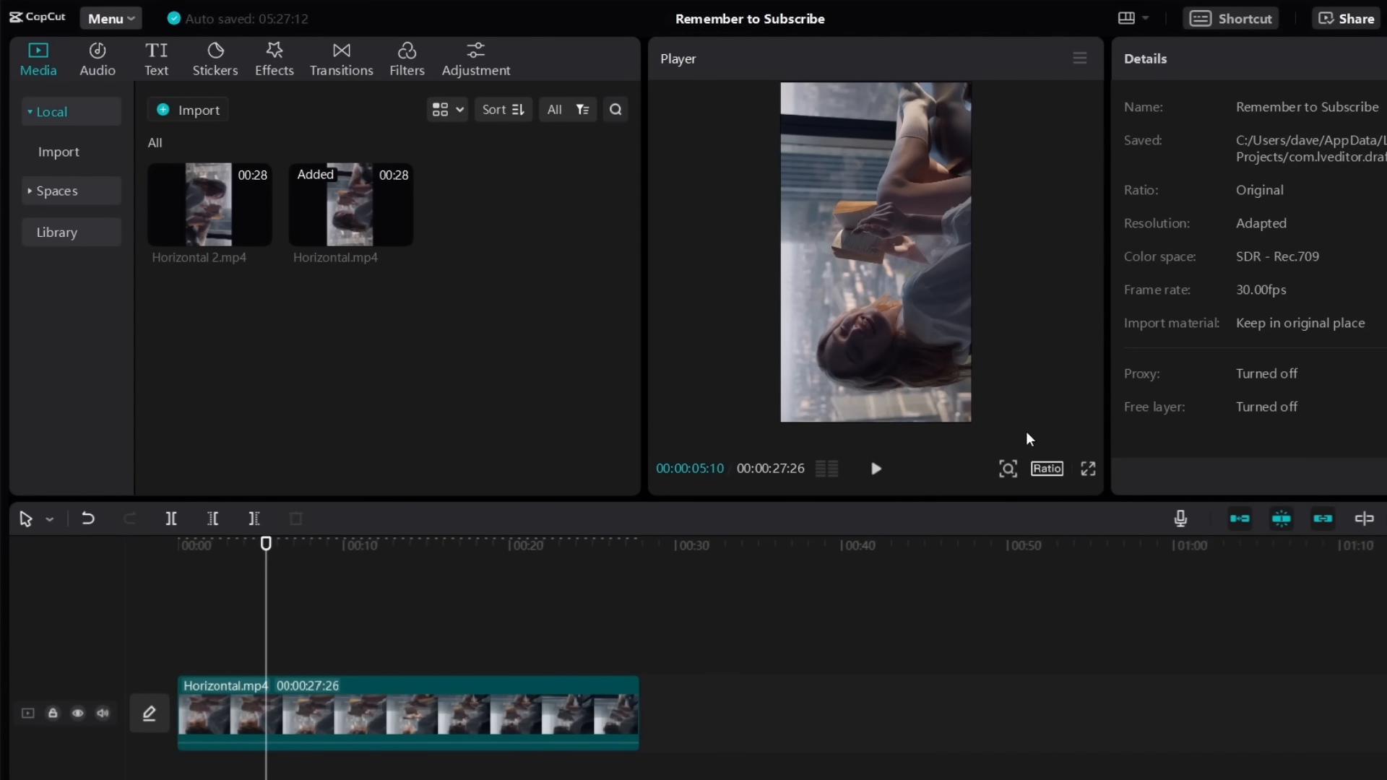
click(1048, 474)
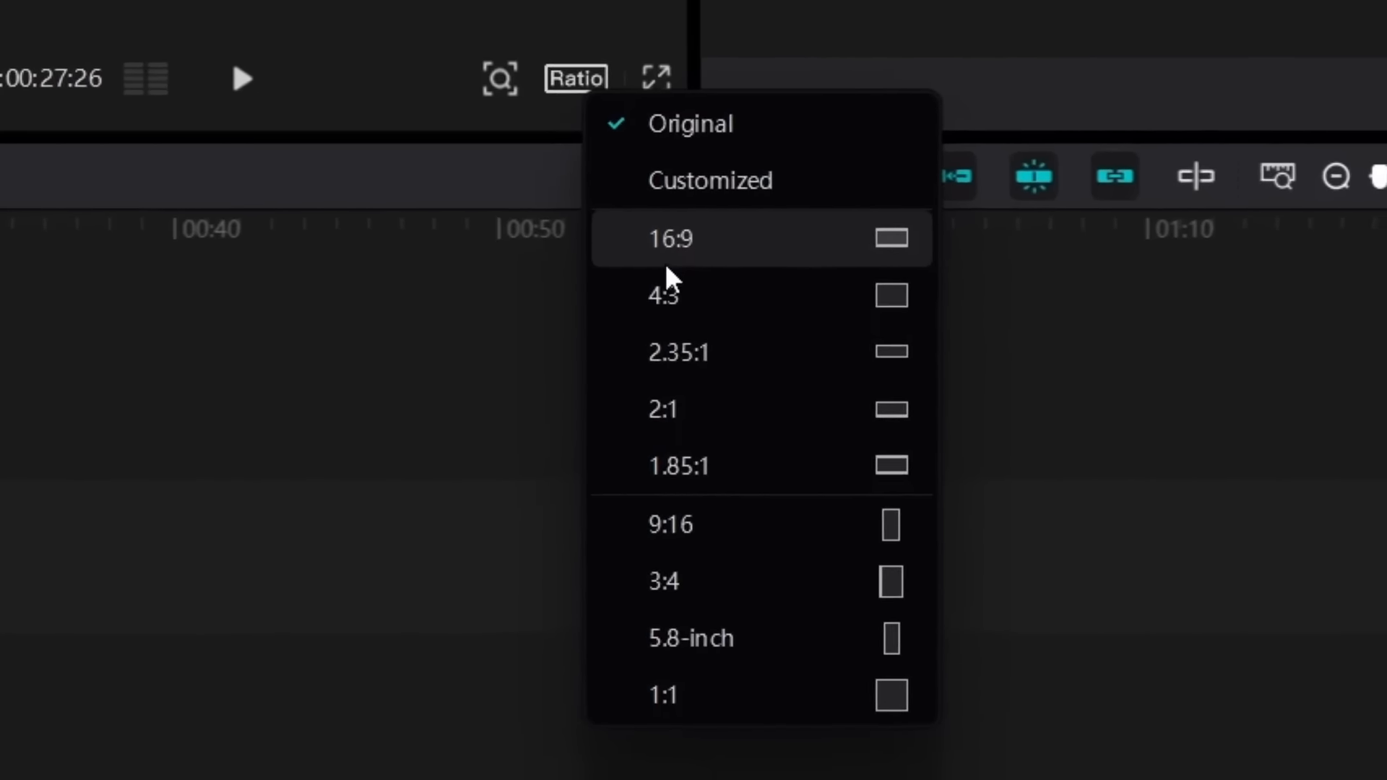
click(668, 253)
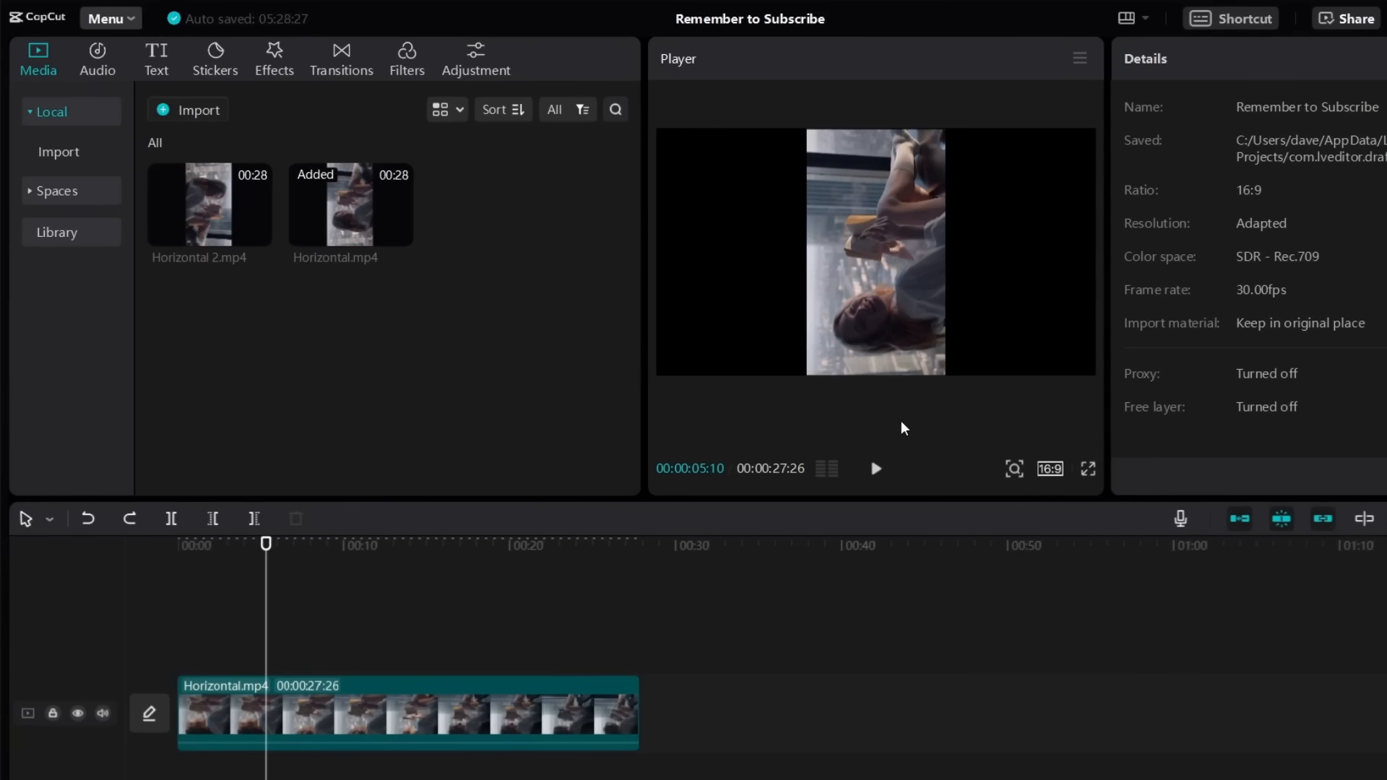
Rotate the Horizontal.mp4 clip to 90° and enlarge it to fill the 16:9 frame
click(872, 238)
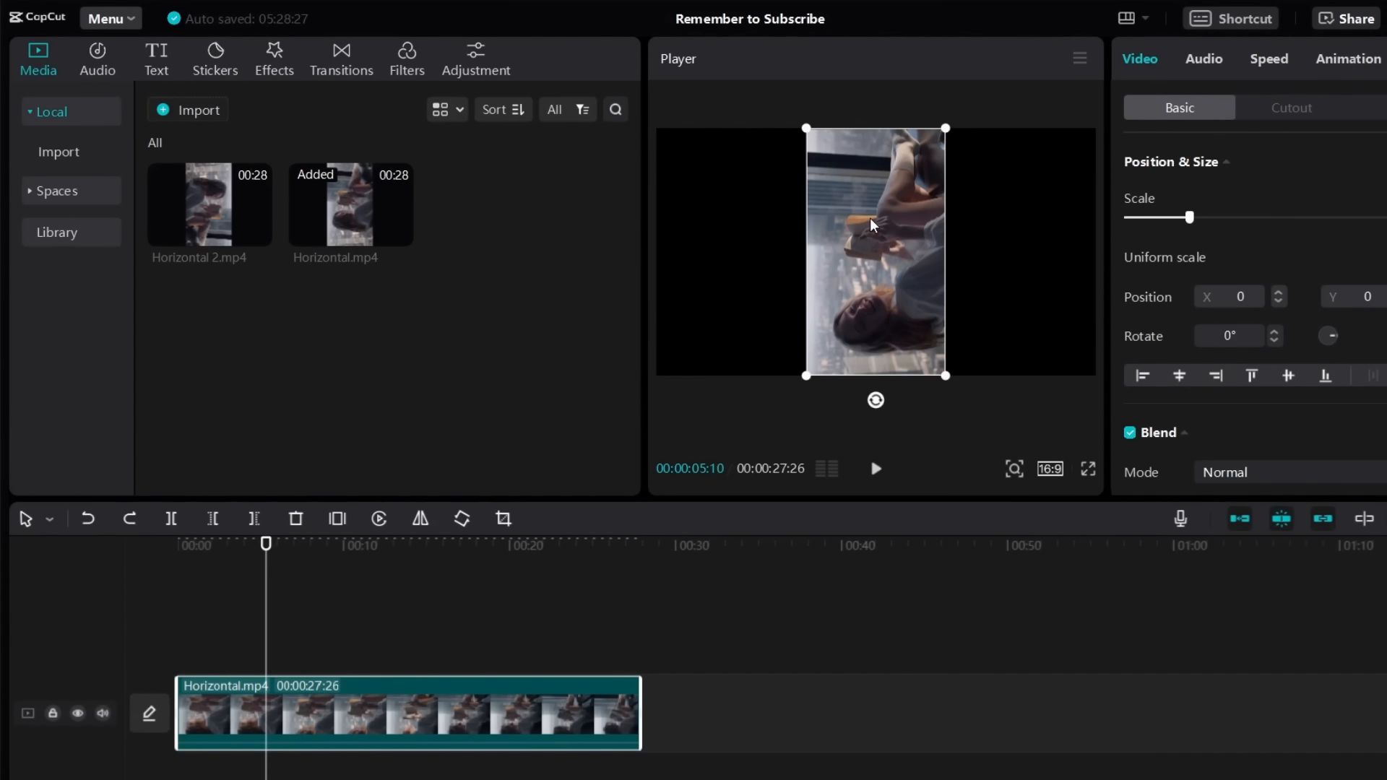
drag(877, 400, 712, 247)
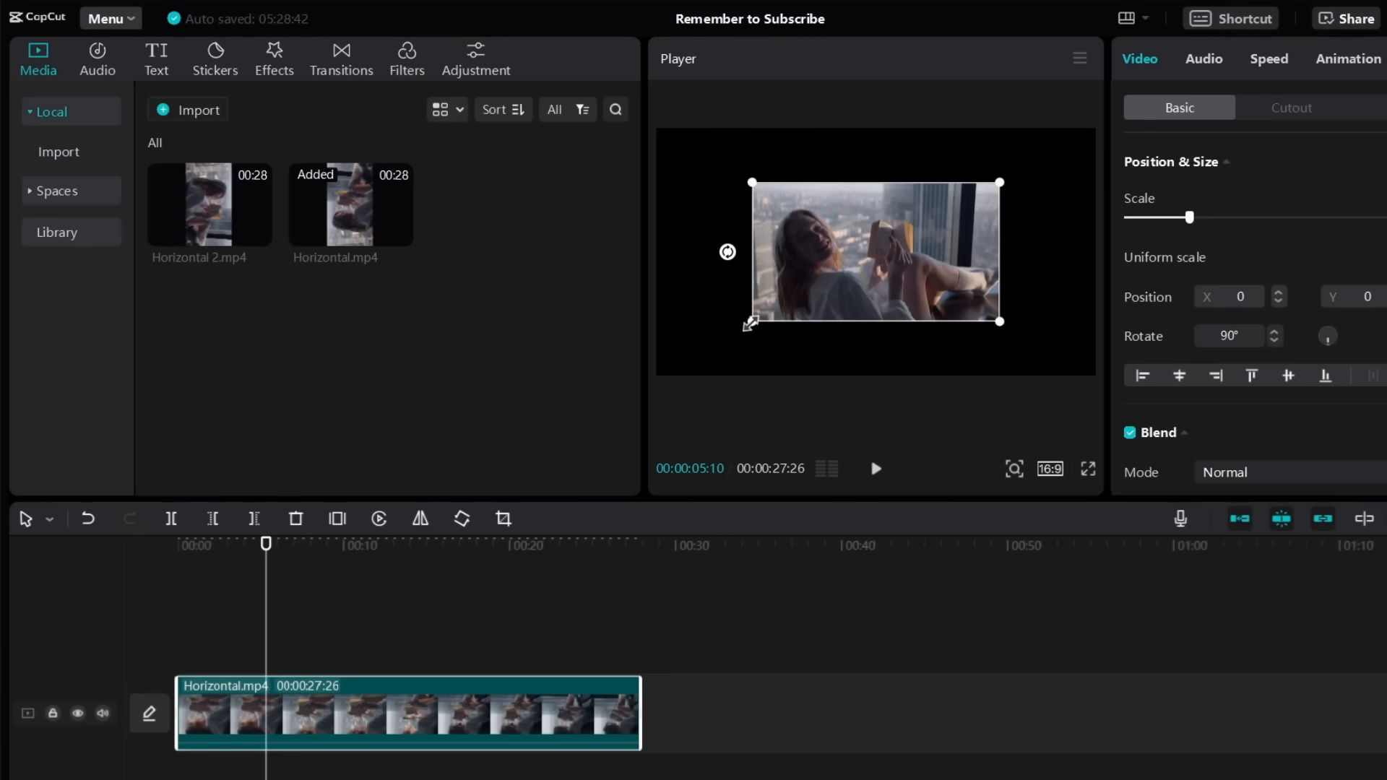
drag(730, 338, 618, 402)
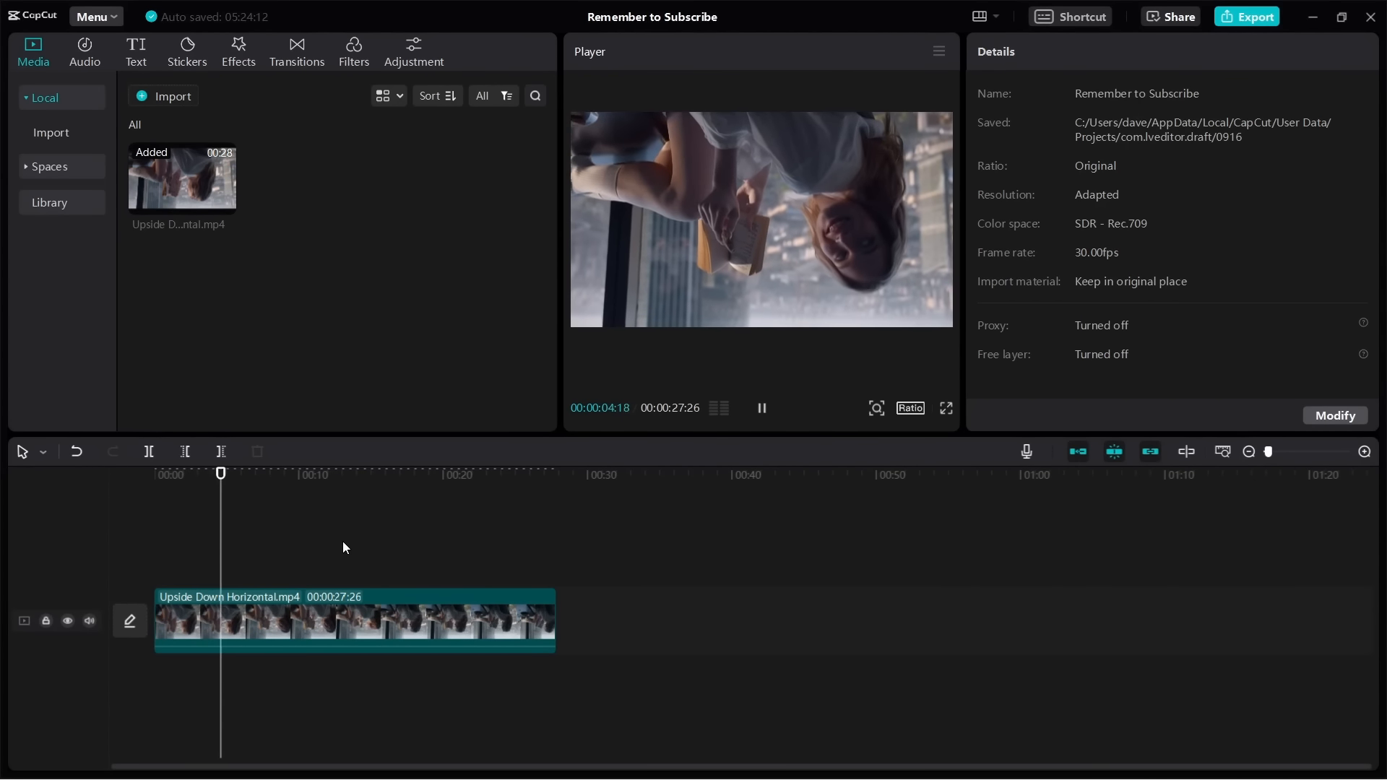
Select the Upside Down Horizontal.mp4 clip on the timeline
click(318, 614)
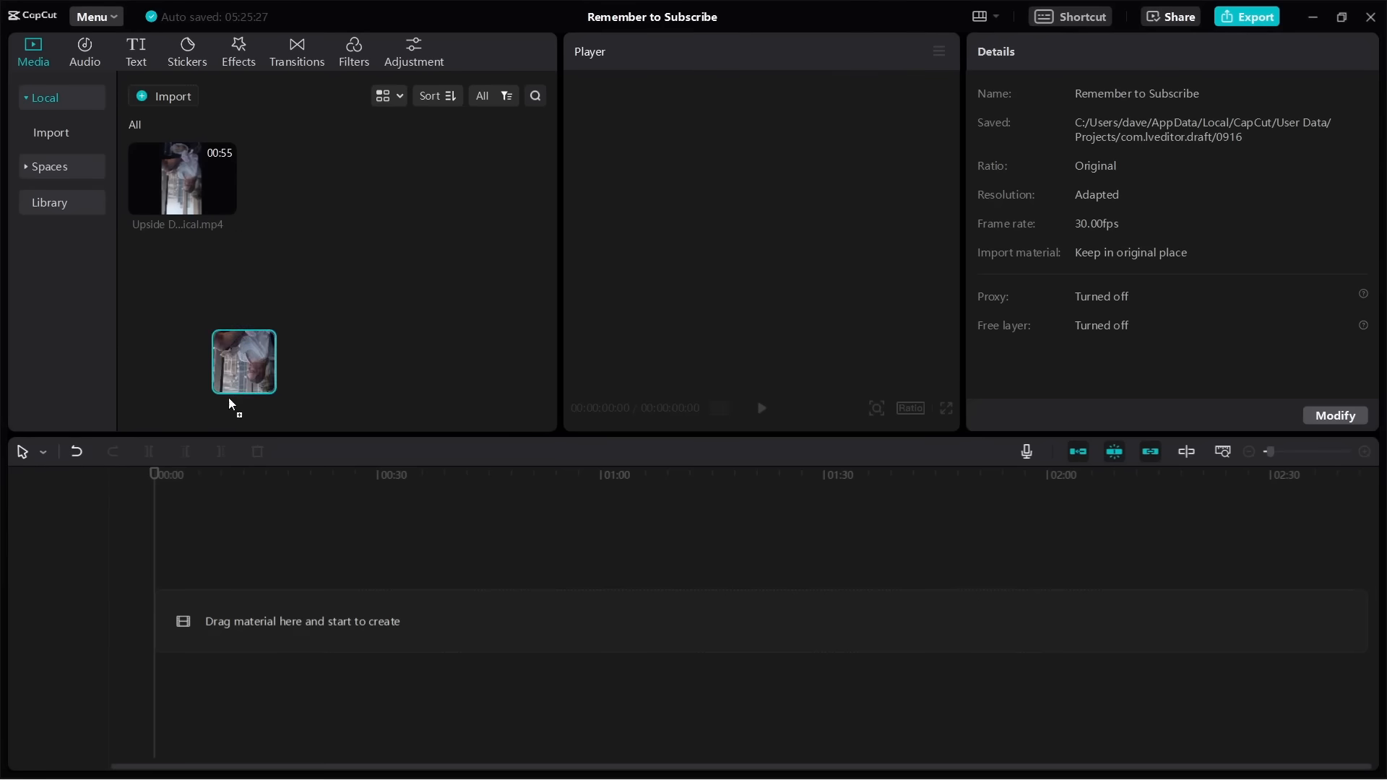
Add the upside-down vertical video to the empty timeline and start playing it
drag(229, 399, 190, 557)
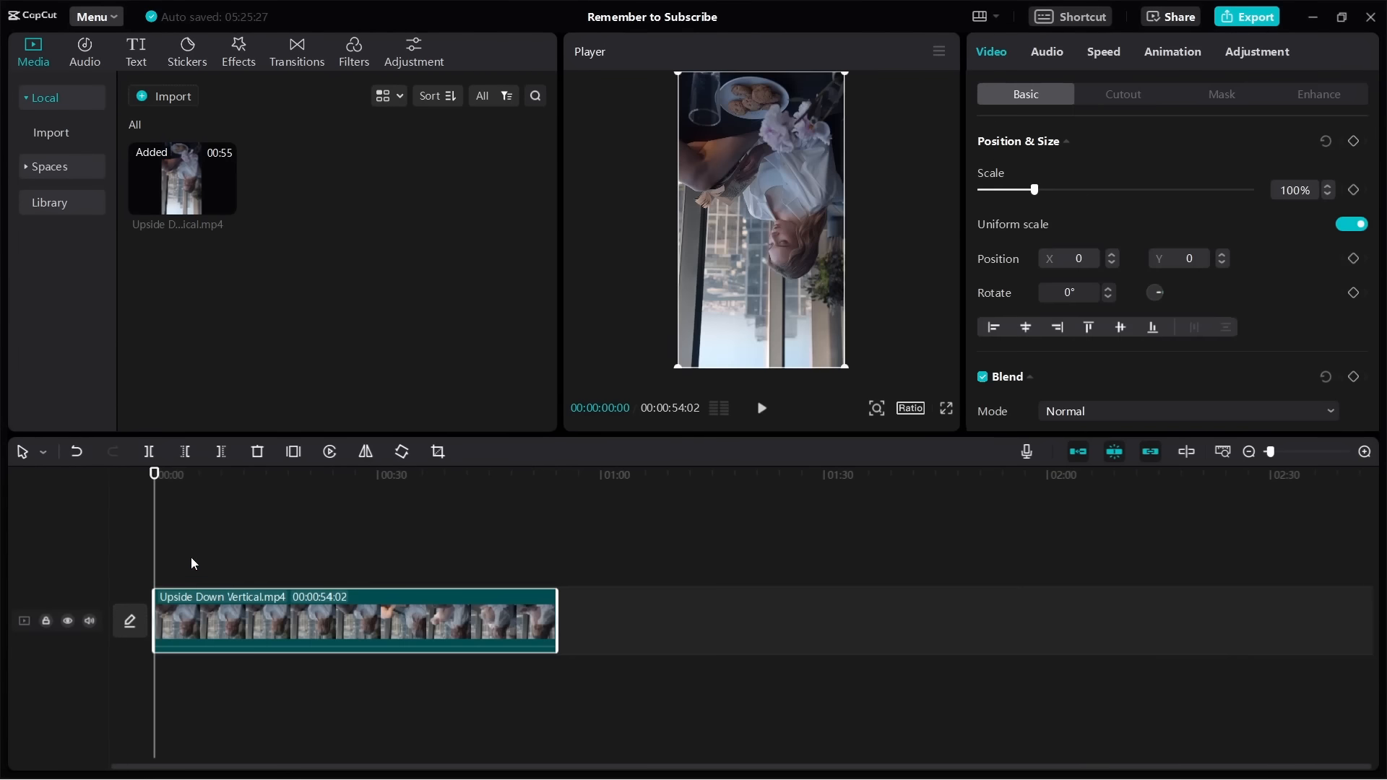
click(140, 522)
key(space)
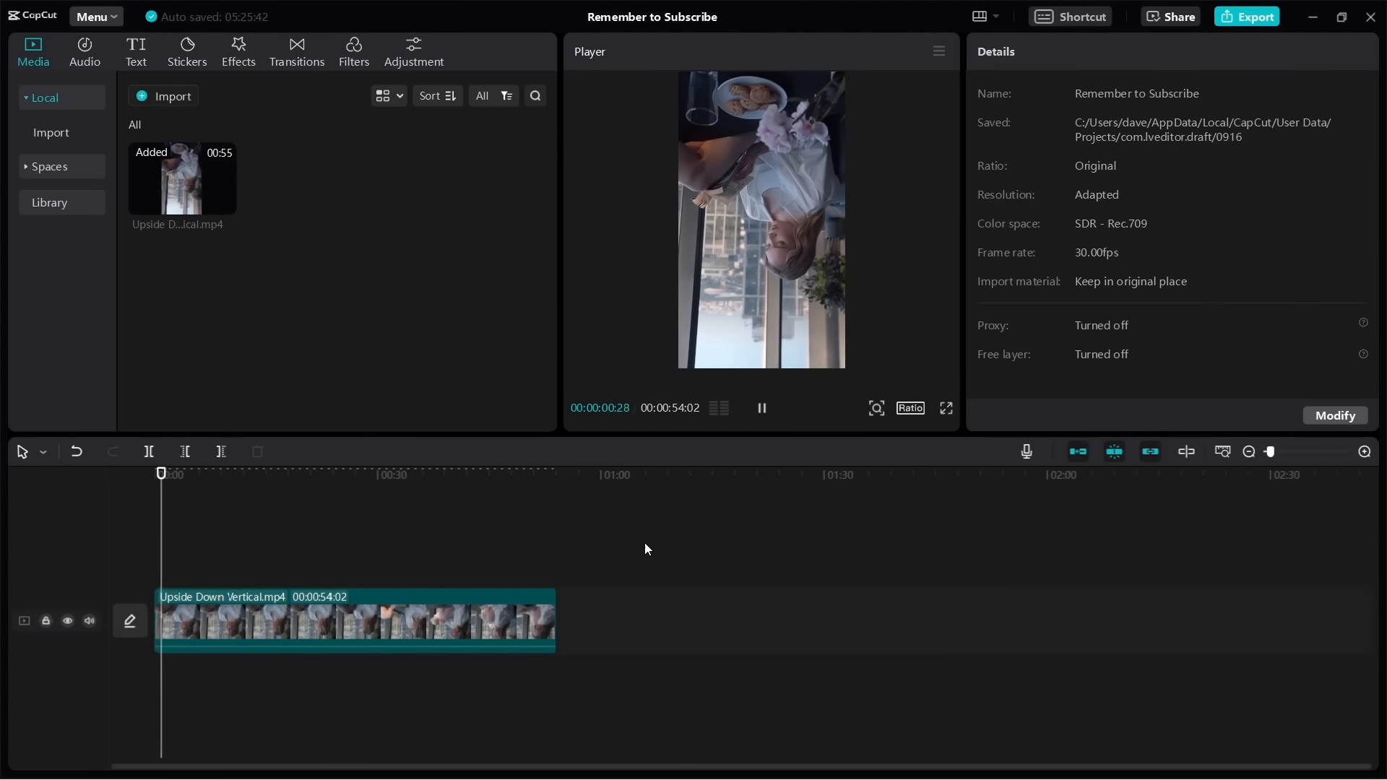
Set the Upside Down Vertical.mp4 clip's rotation to 180° and play the corrected clip
click(383, 619)
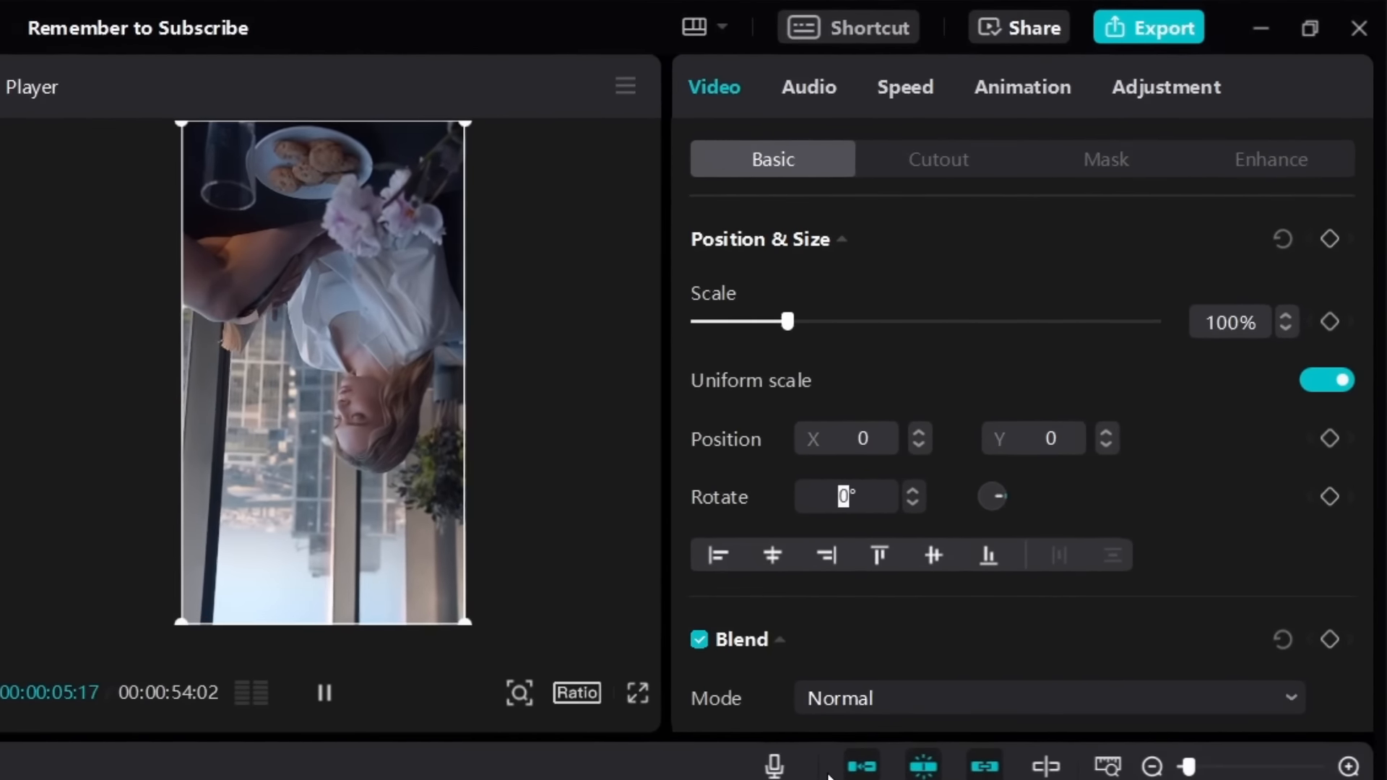
click(1066, 293)
text(1)
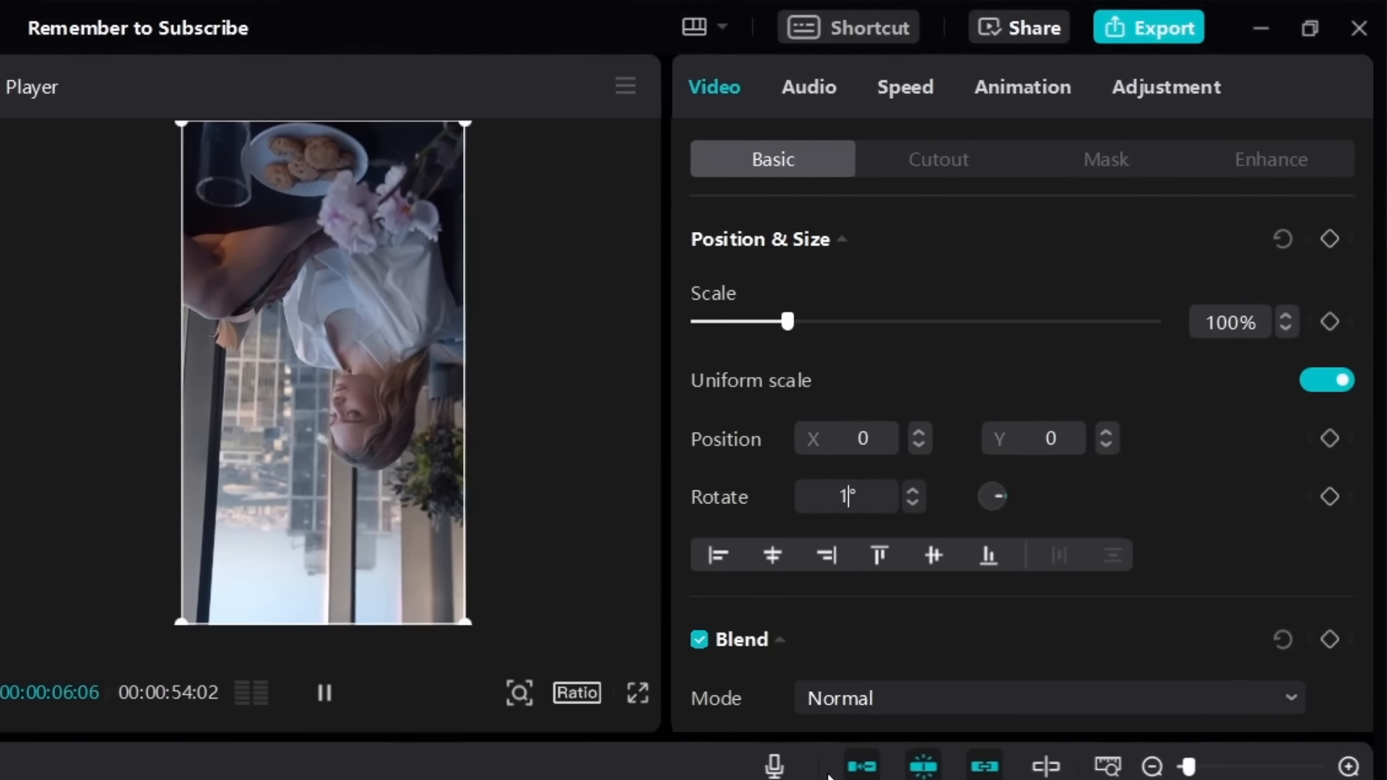
text(80)
key(Return)
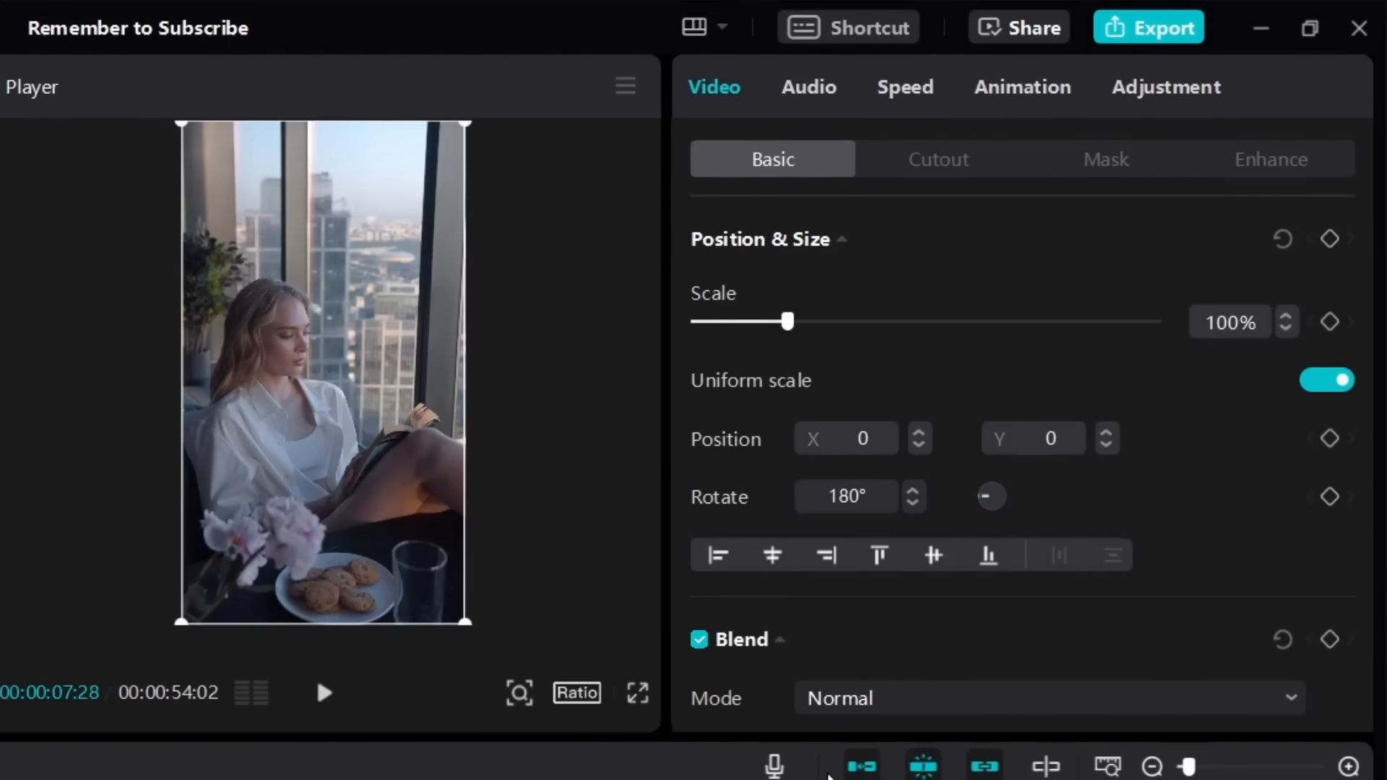
click(323, 693)
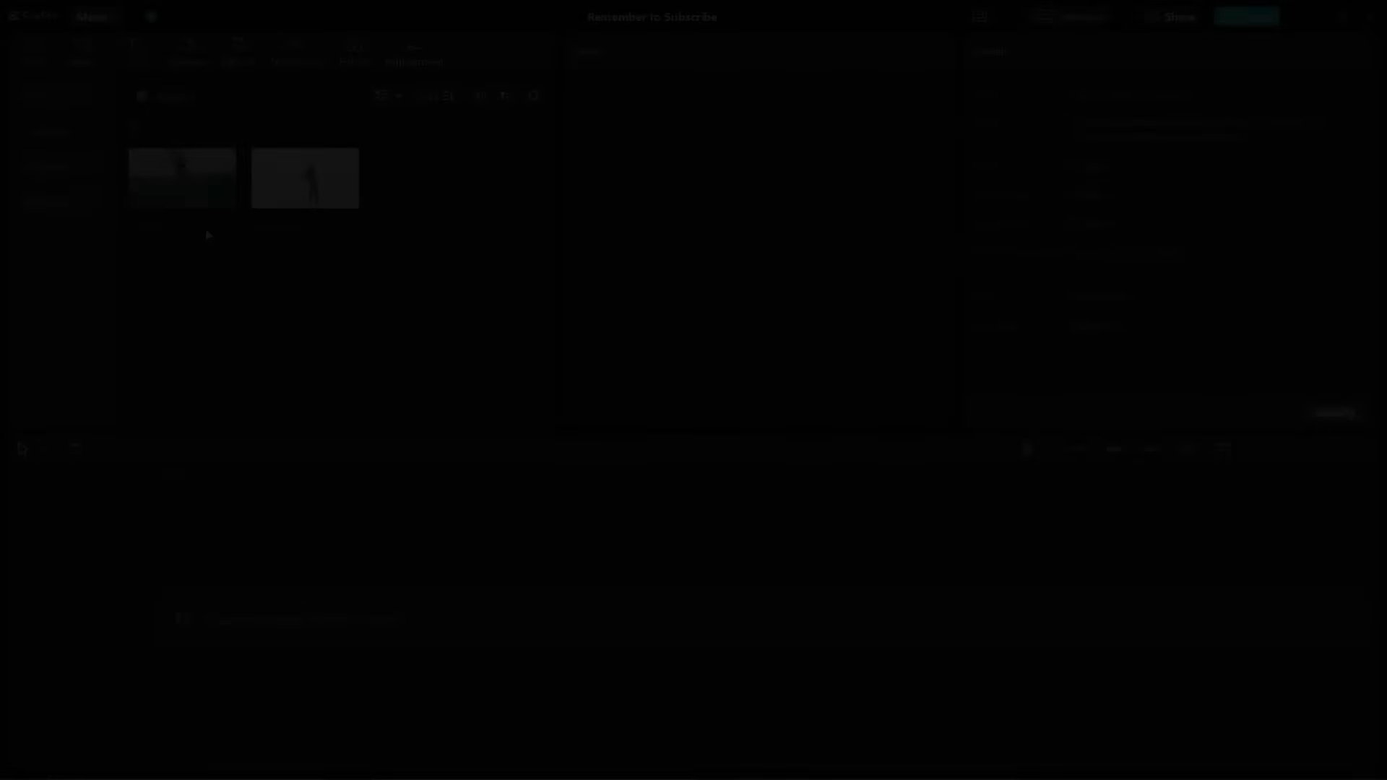
Add video.mp4 to the timeline, play it up to 00:00:06:12, and set the project ratio to 9:16
drag(207, 235, 209, 615)
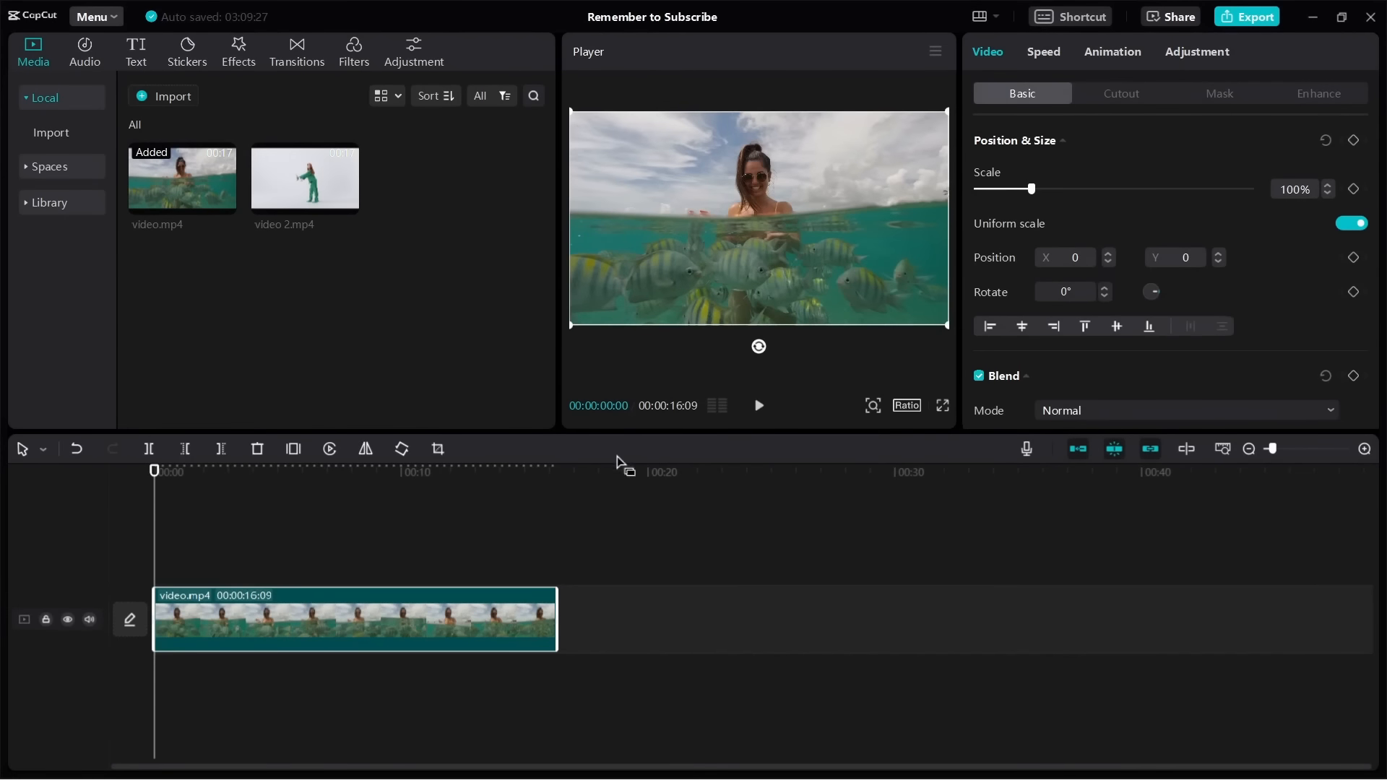
key(space)
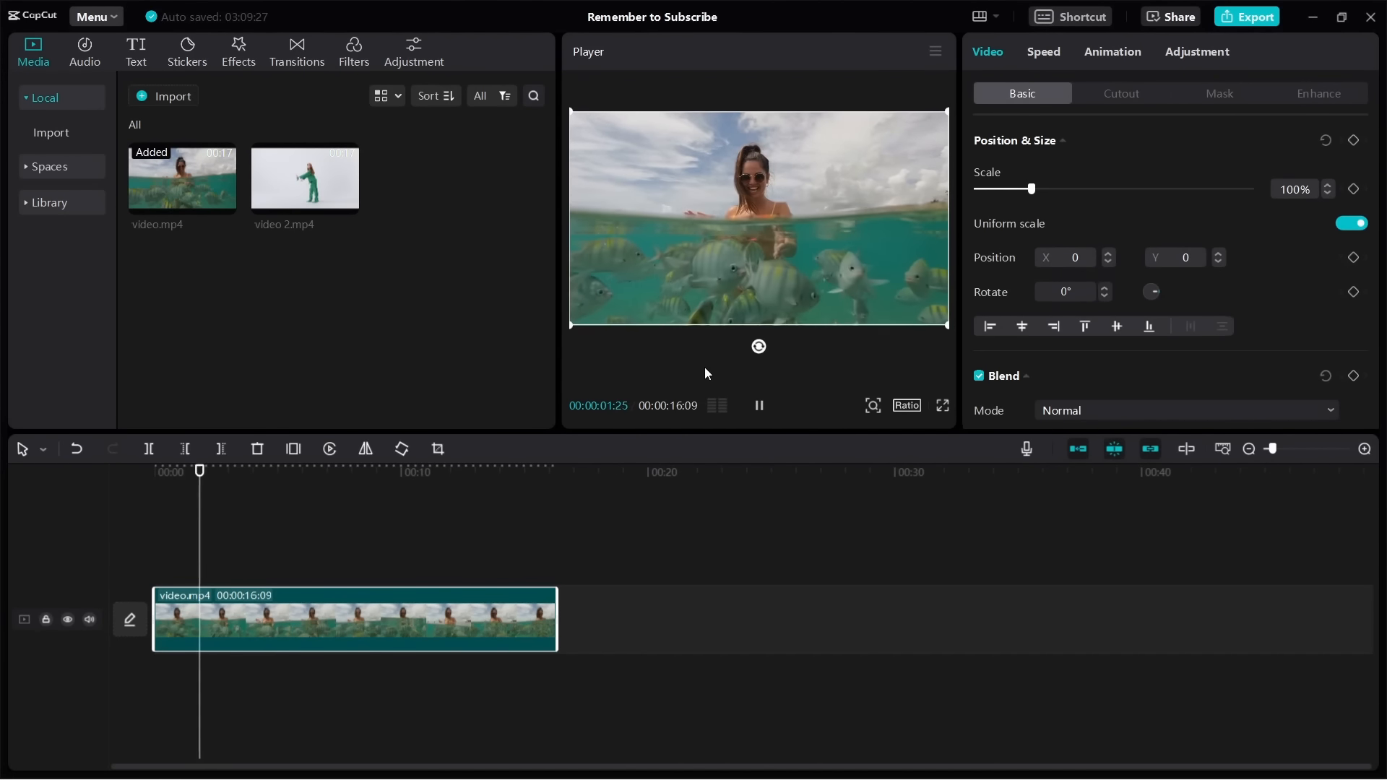
key(space)
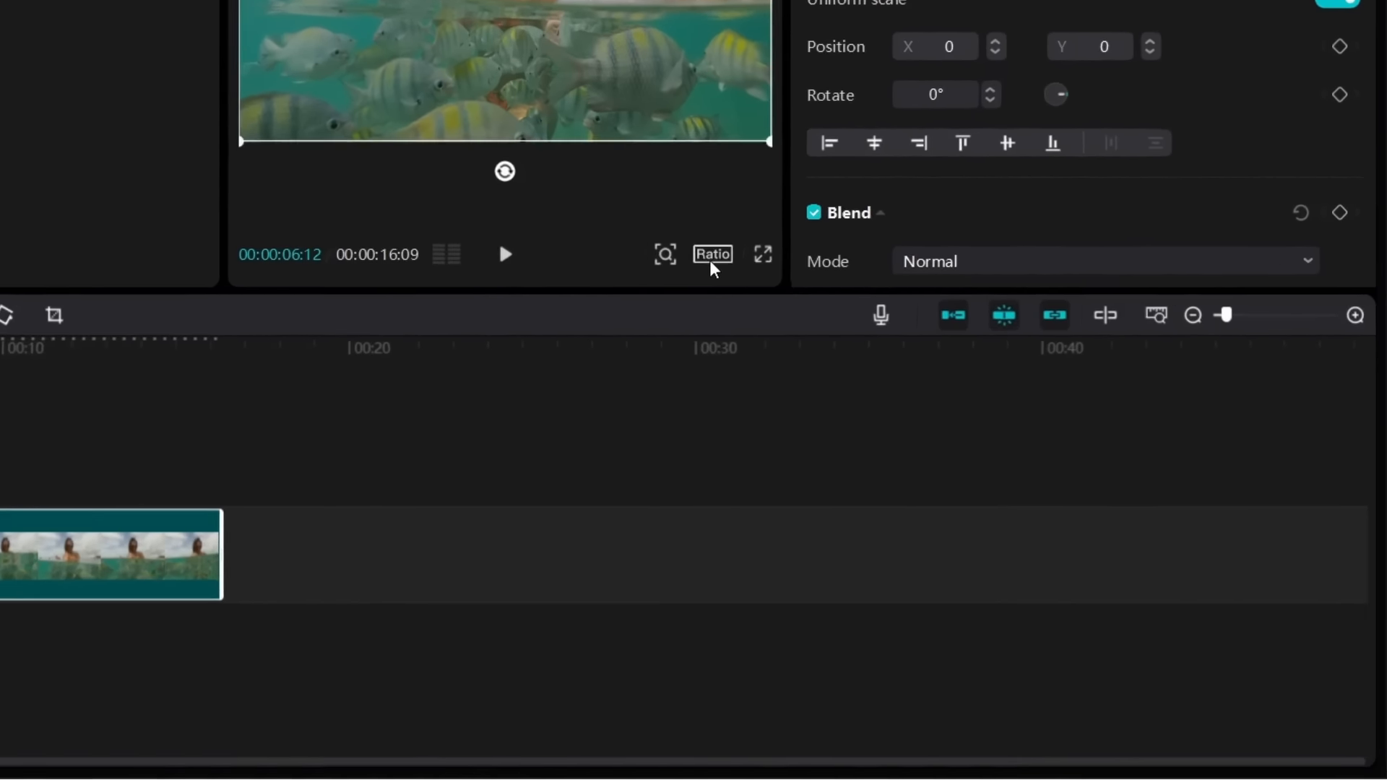
click(712, 258)
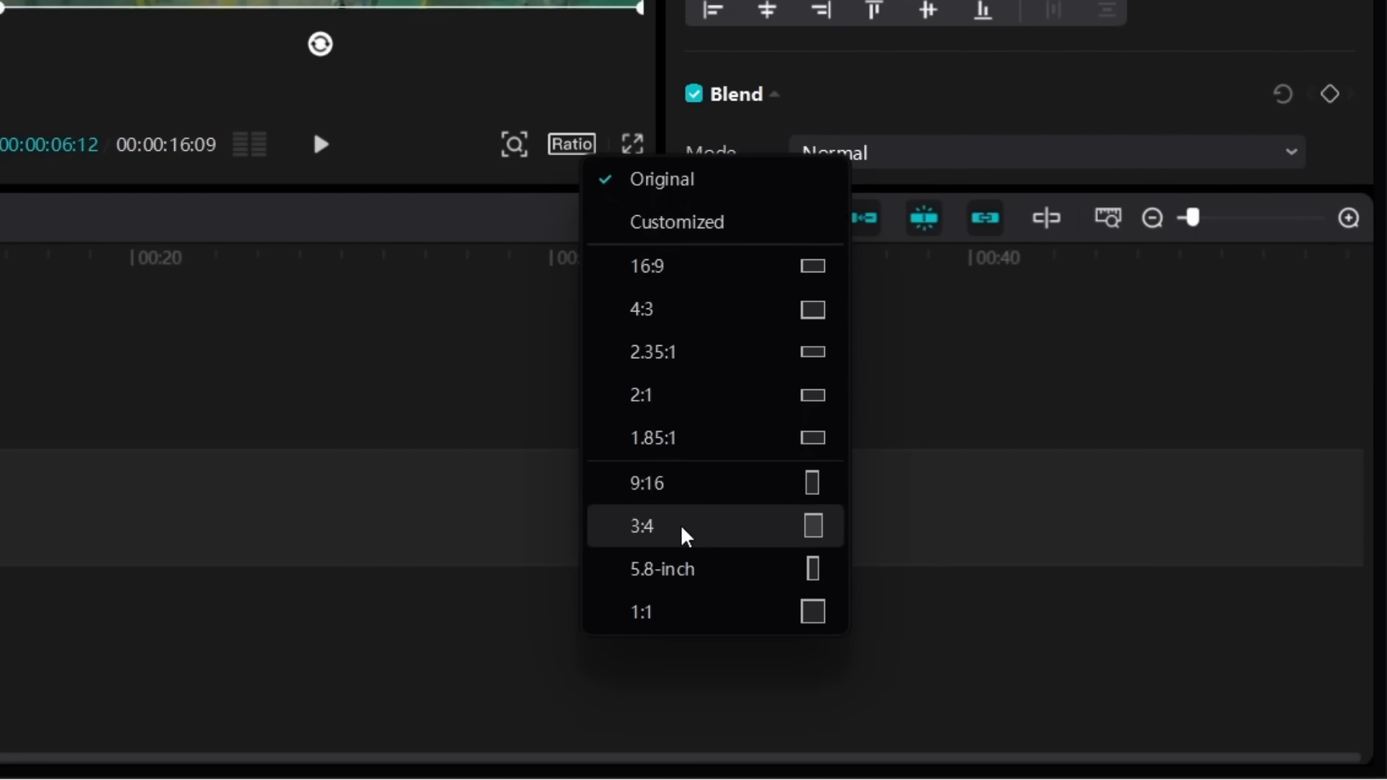
click(646, 502)
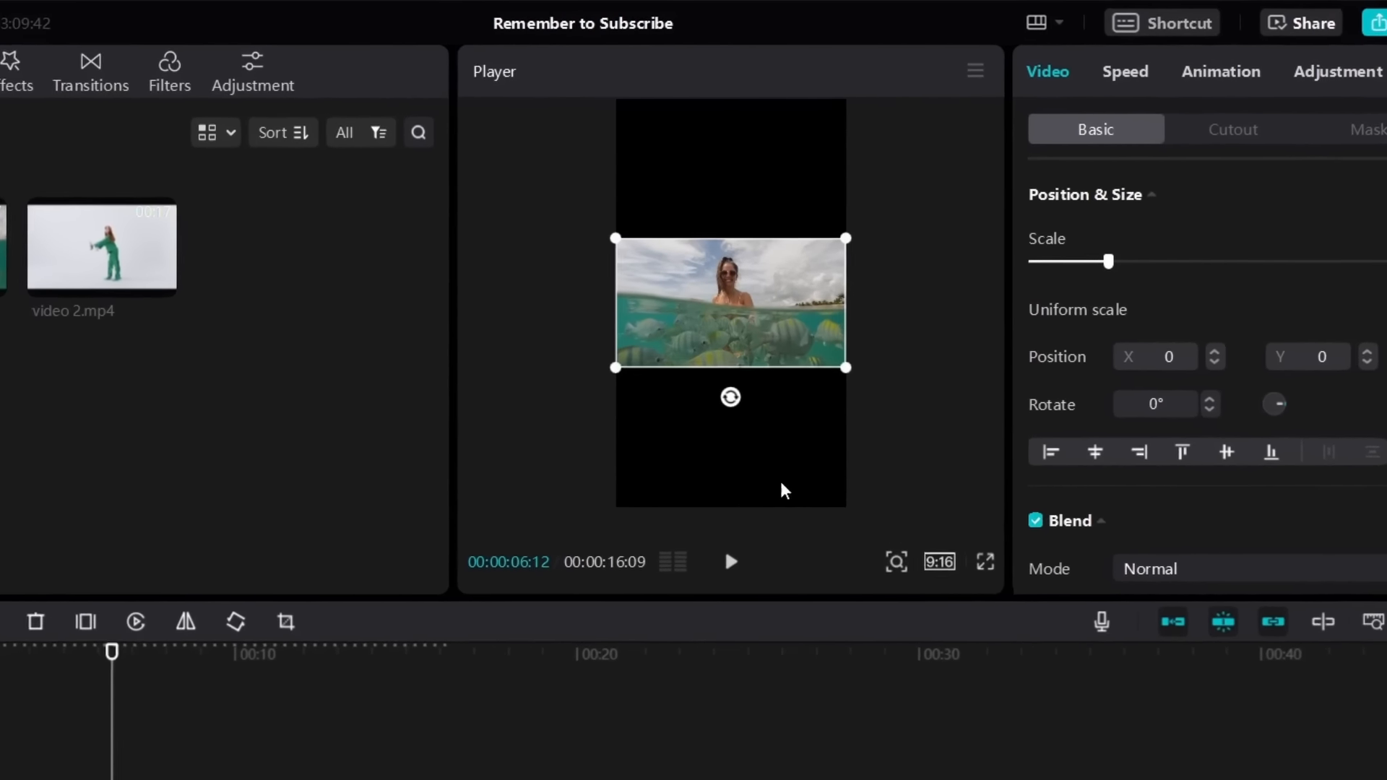
Enlarge the woman-and-fish clip until it fills the 9:16 frame, and play the result
click(634, 316)
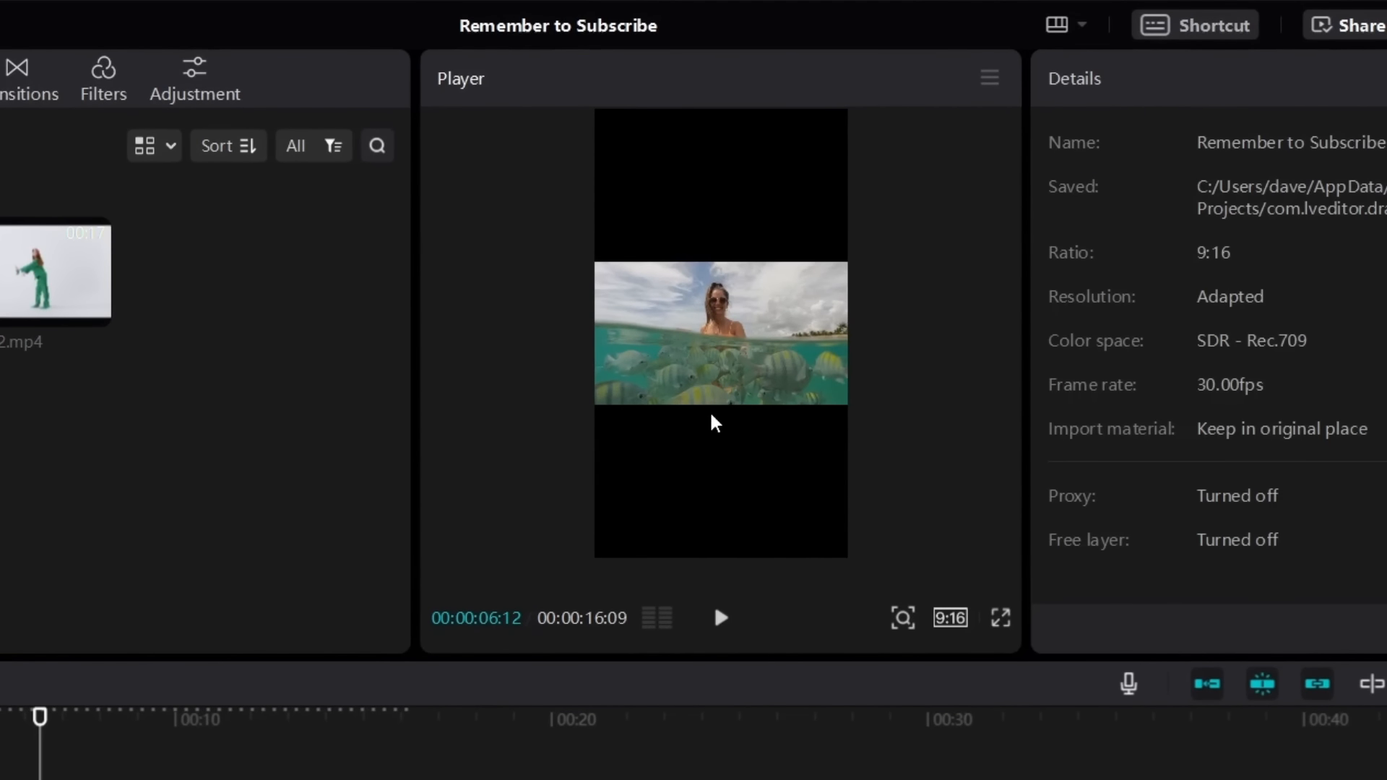
click(712, 354)
drag(600, 419, 482, 534)
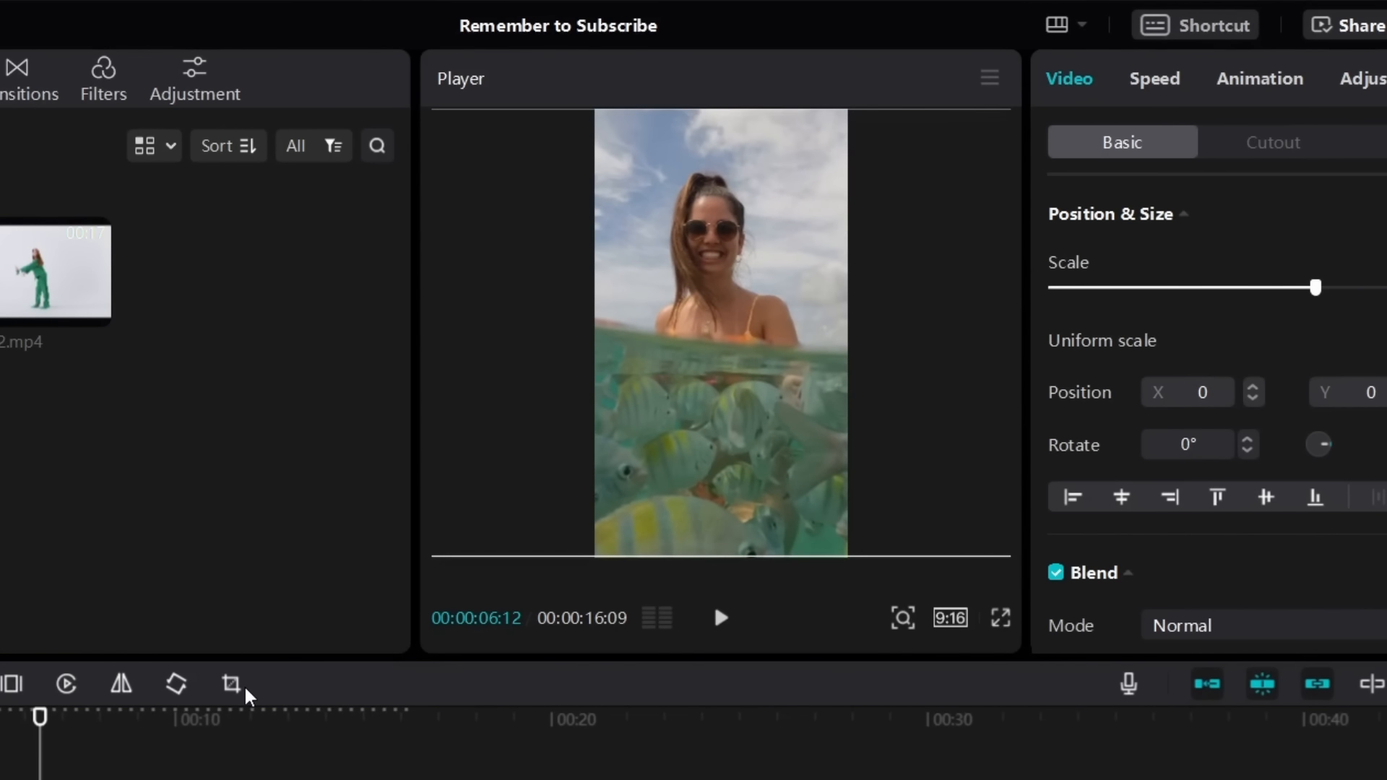
mouse_move(731, 414)
mouse_down()
mouse_move(894, 412)
mouse_move(542, 415)
mouse_move(732, 411)
mouse_up()
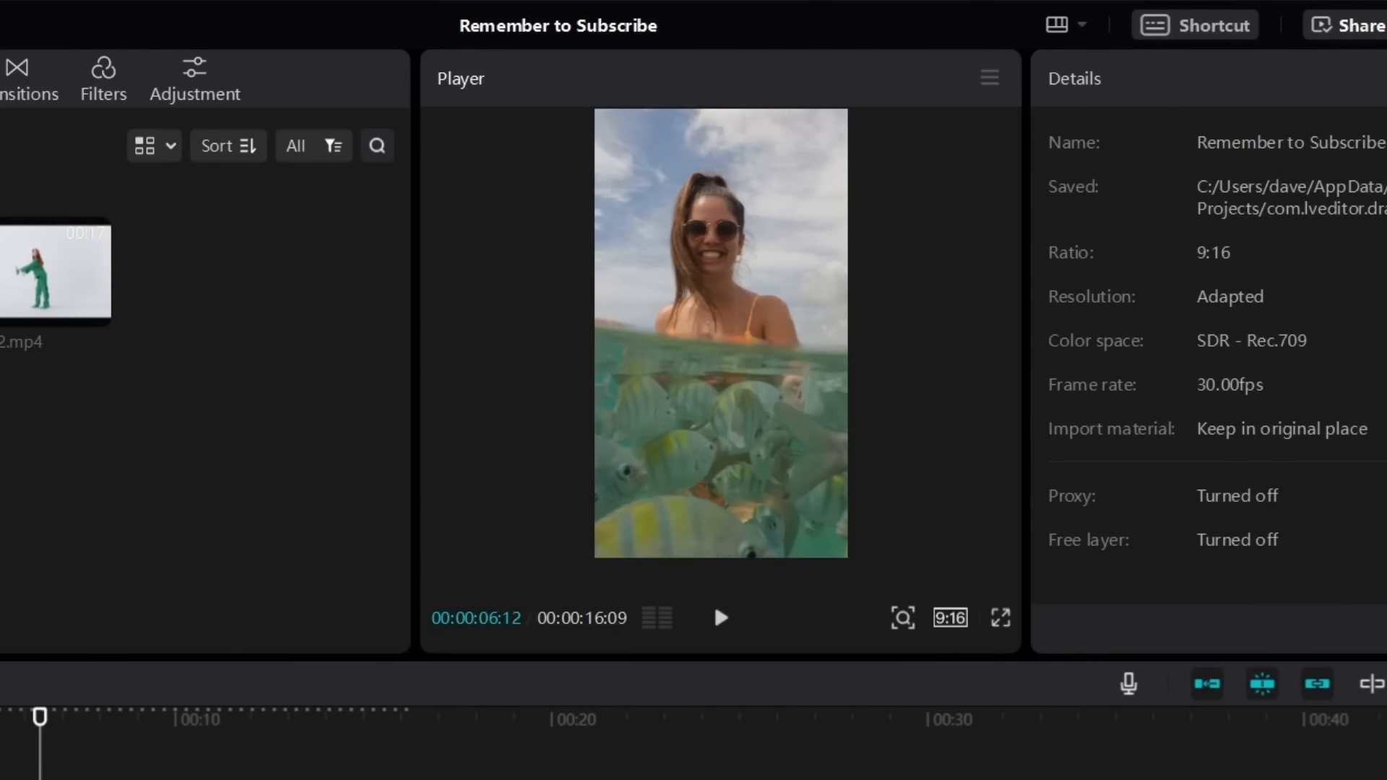
key(space)
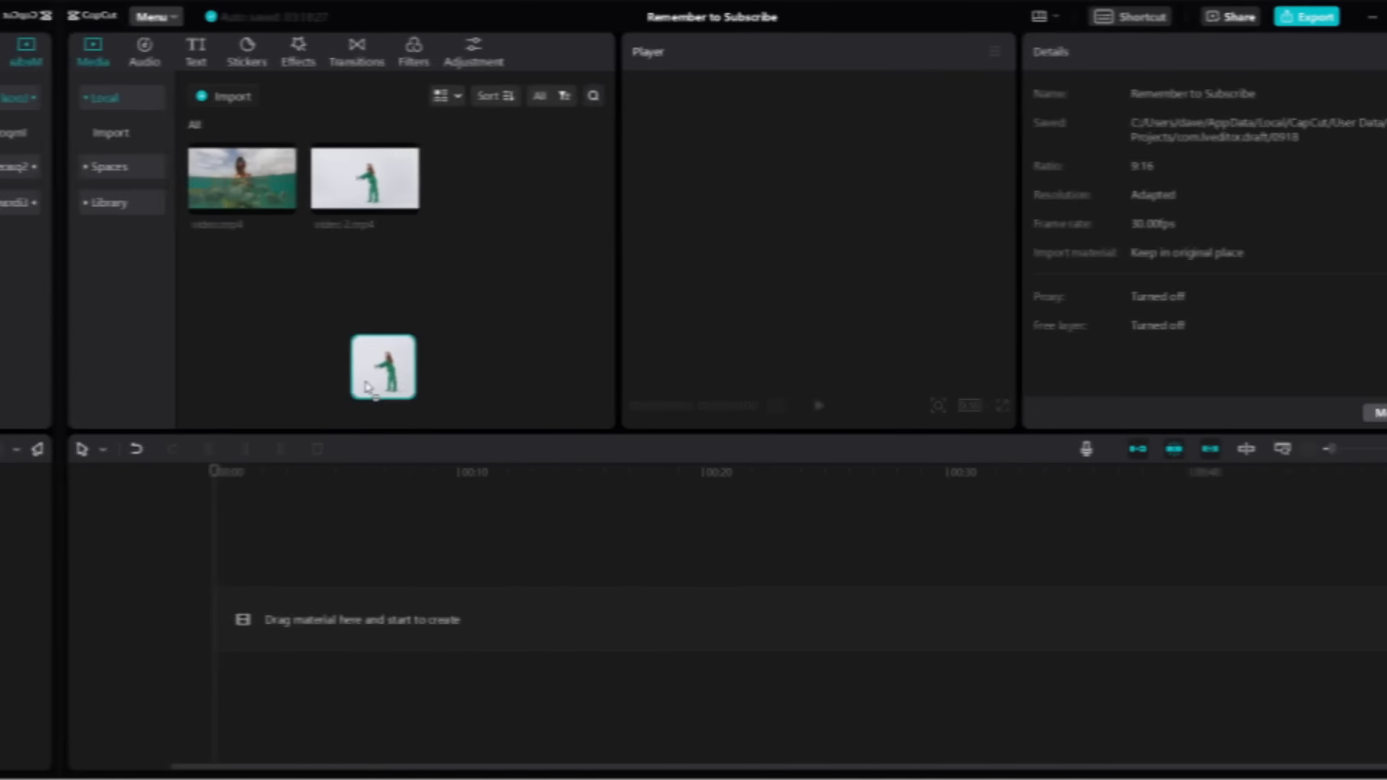
Add video 2.mp4 to the empty timeline of the 9:16 project
drag(367, 388, 454, 527)
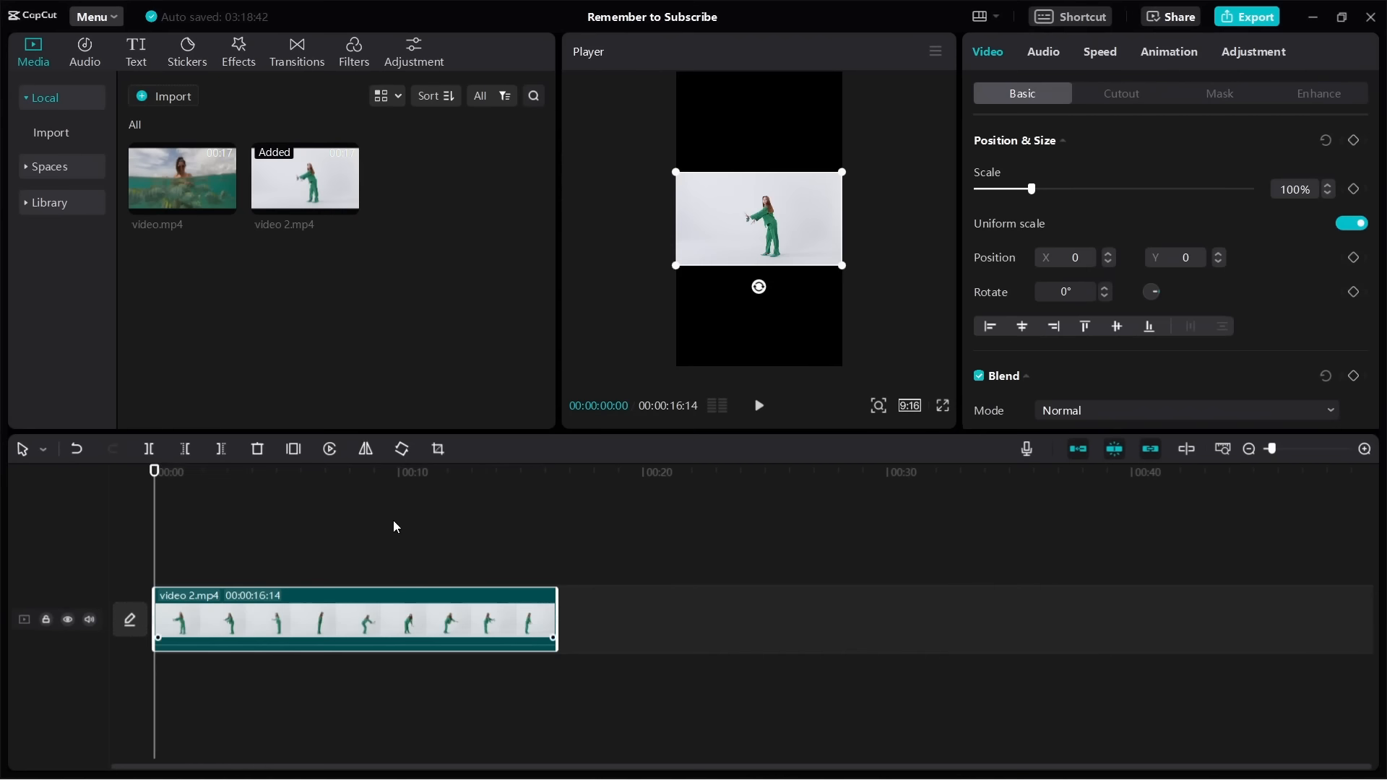
Enlarge the video 2.mp4 clip to fill the 9:16 frame, shift it to X -217 to centre the woman, and preview it
drag(679, 269, 484, 466)
drag(806, 291, 790, 292)
click(144, 520)
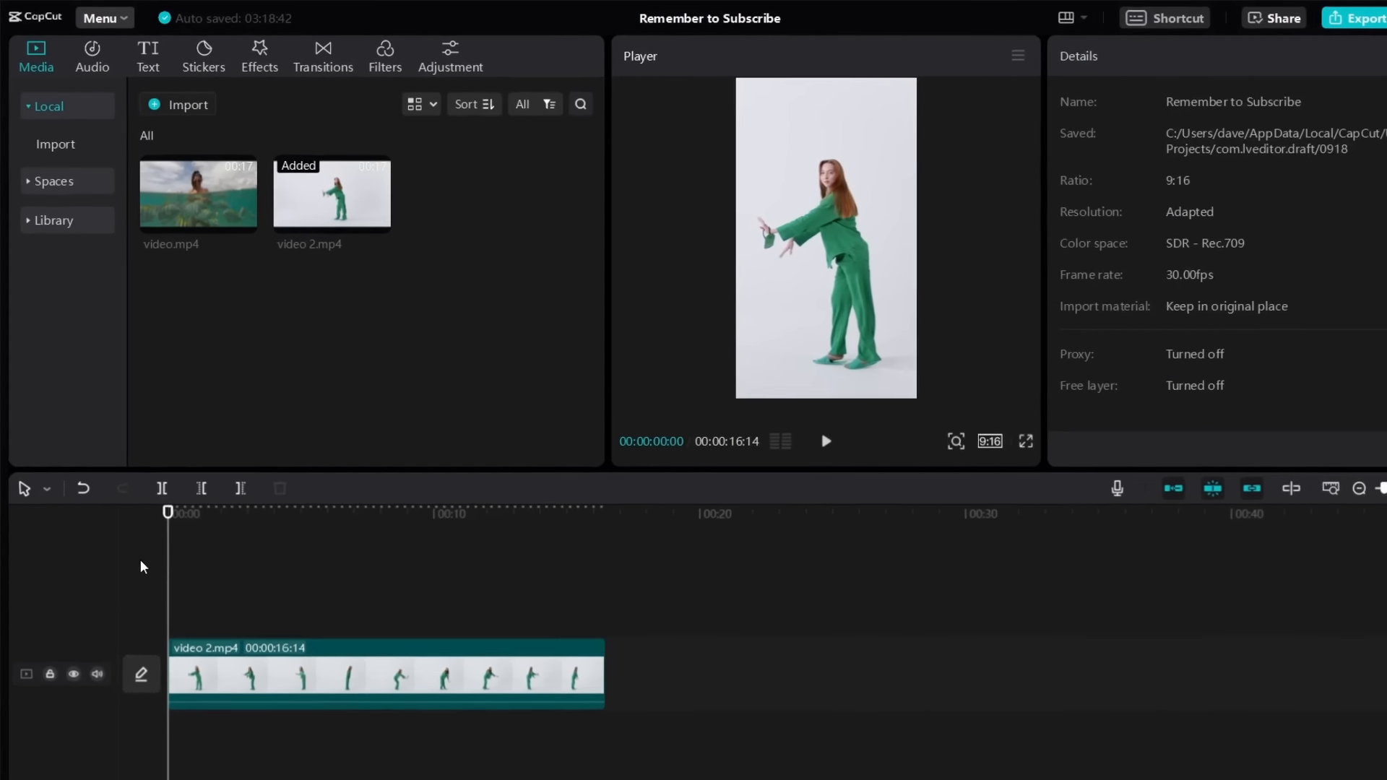
key(space)
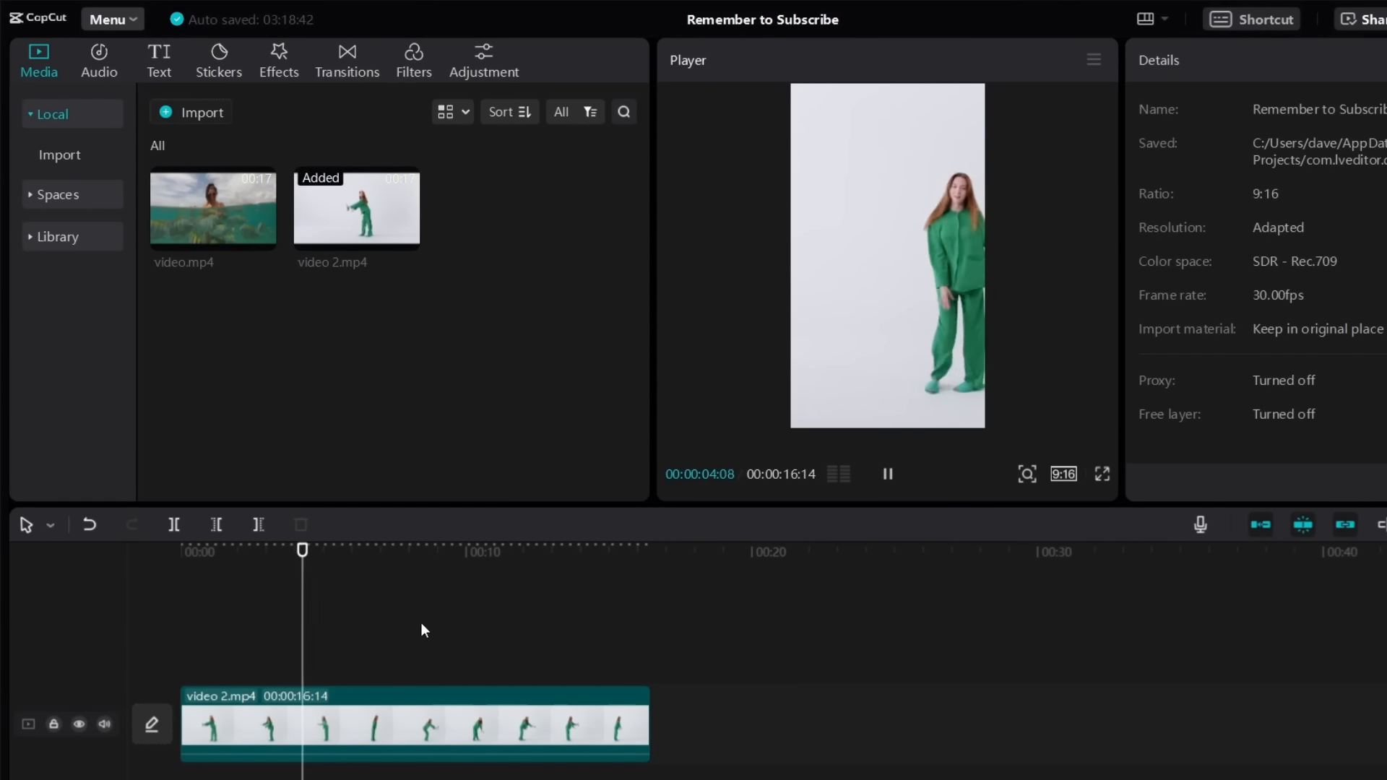
drag(351, 567, 515, 578)
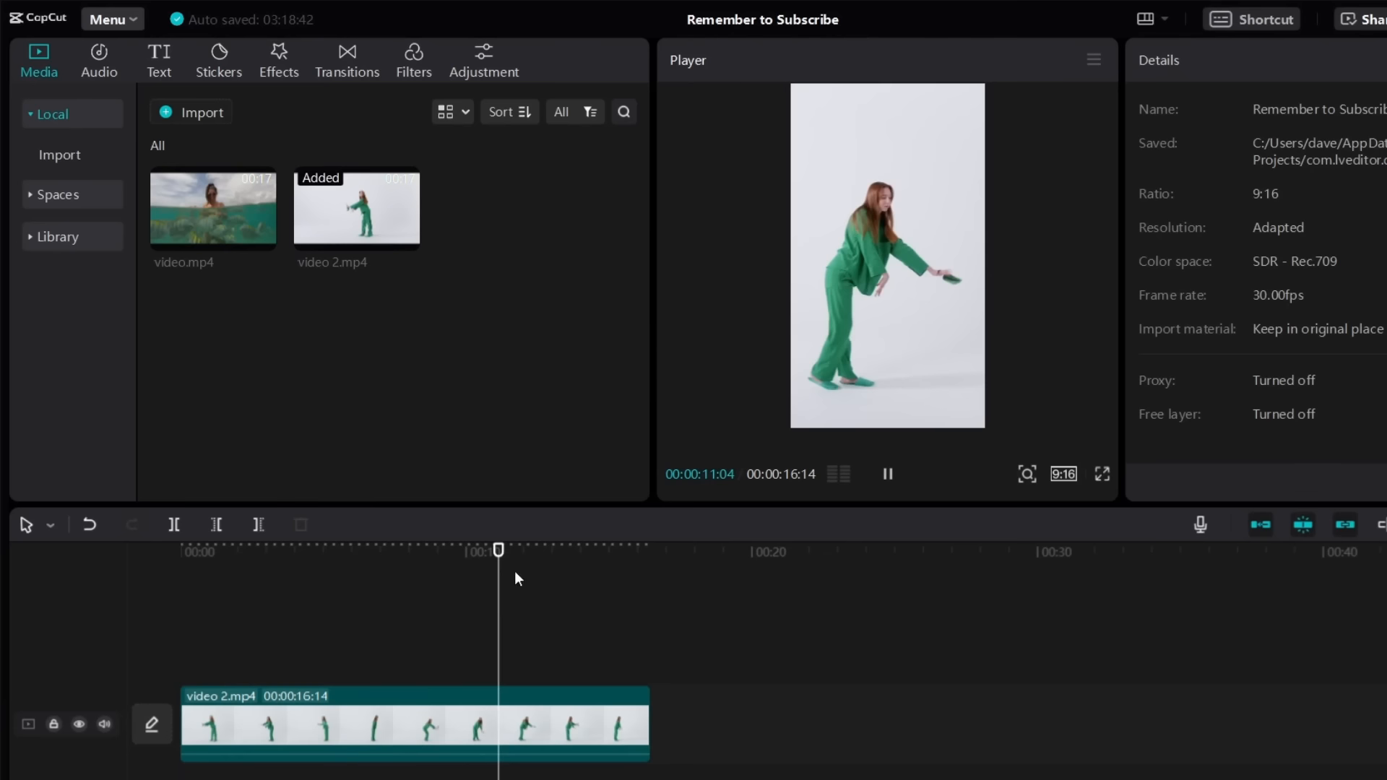
key(space)
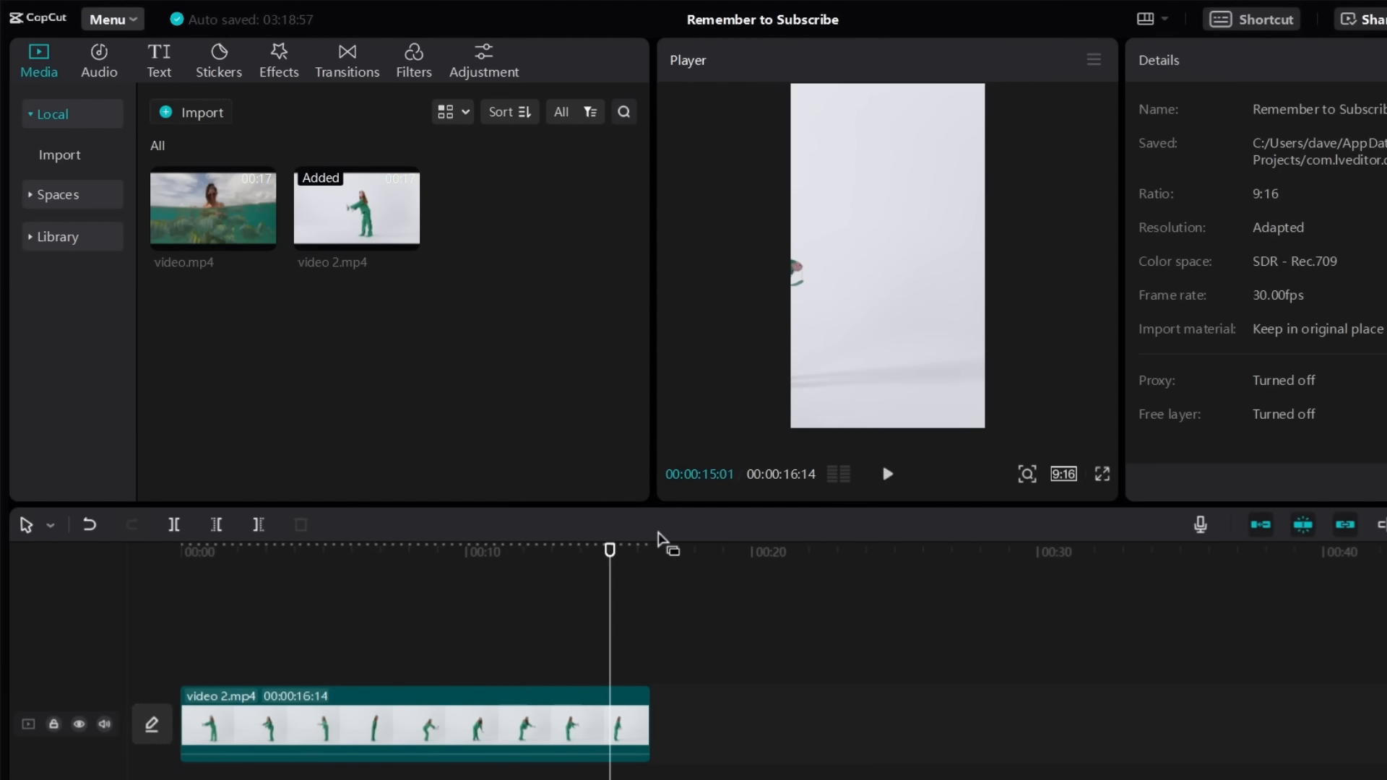
drag(661, 541, 514, 614)
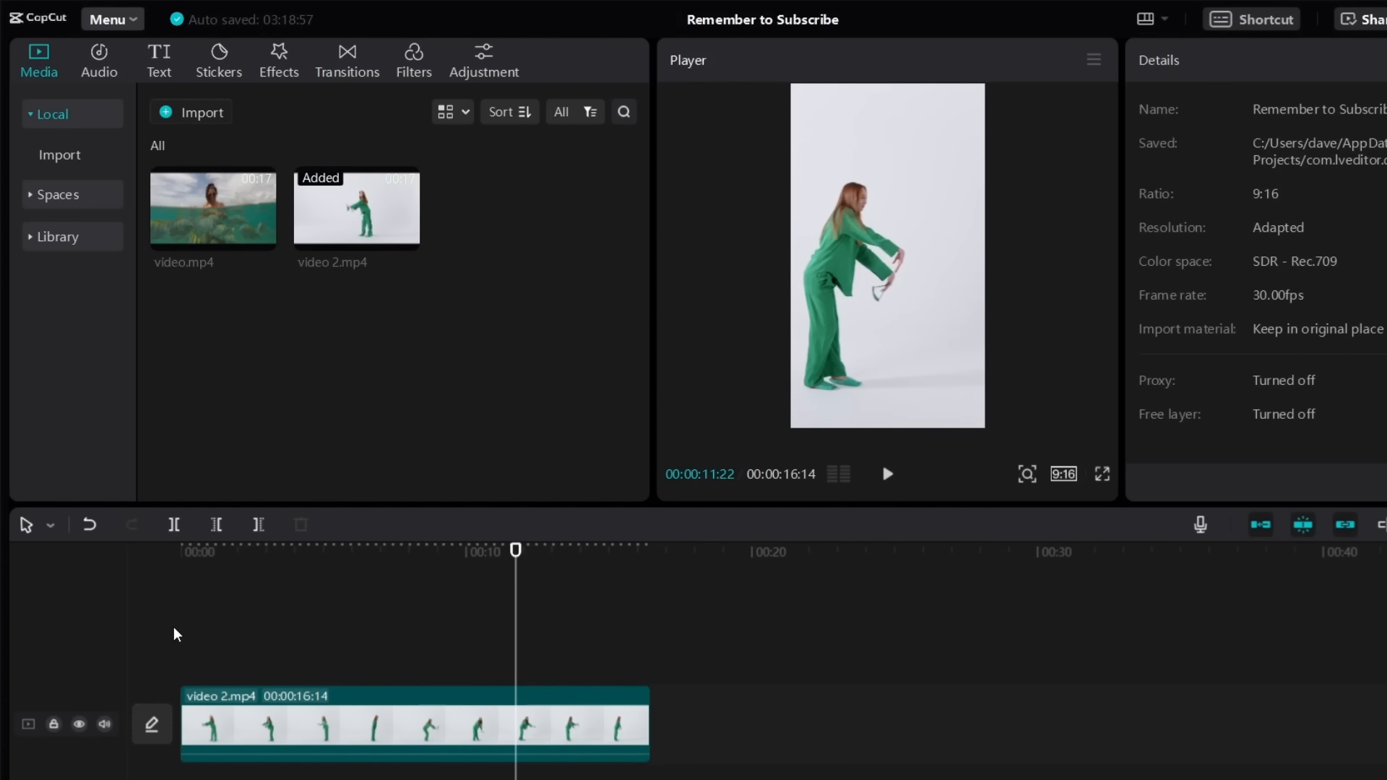
drag(517, 551, 153, 571)
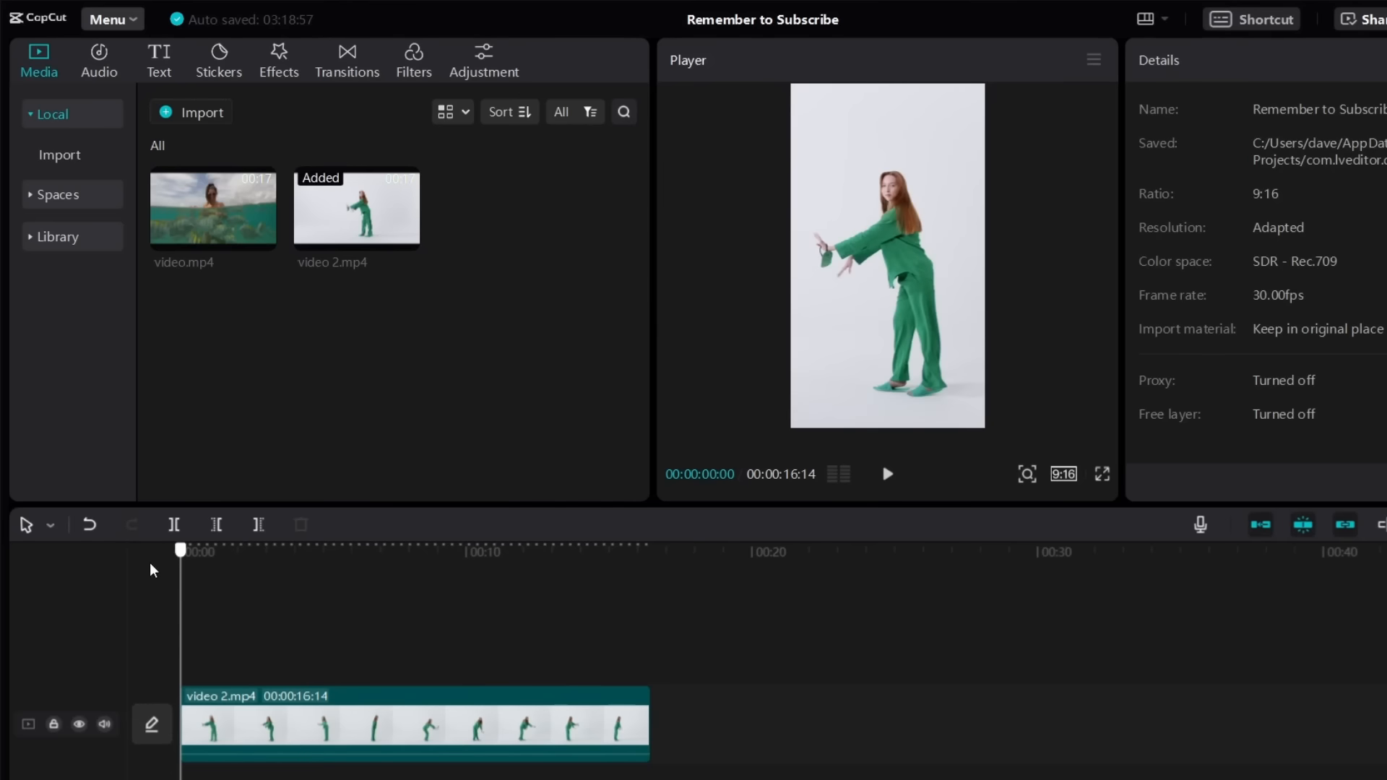
Keyframe the clip's position at its start, and recentre the woman at 00:00:01:18 (X -646) and 00:00:02:20 (X -886)
click(236, 734)
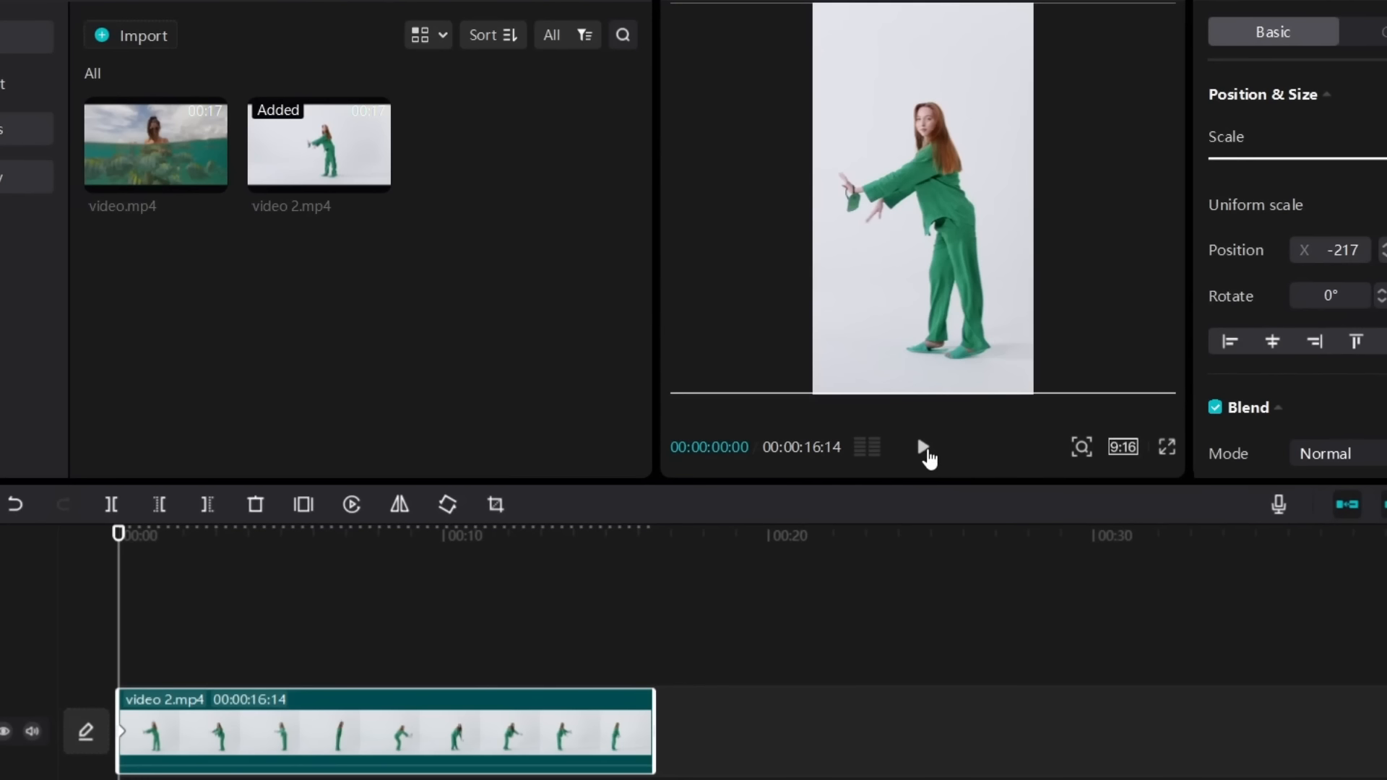
click(924, 449)
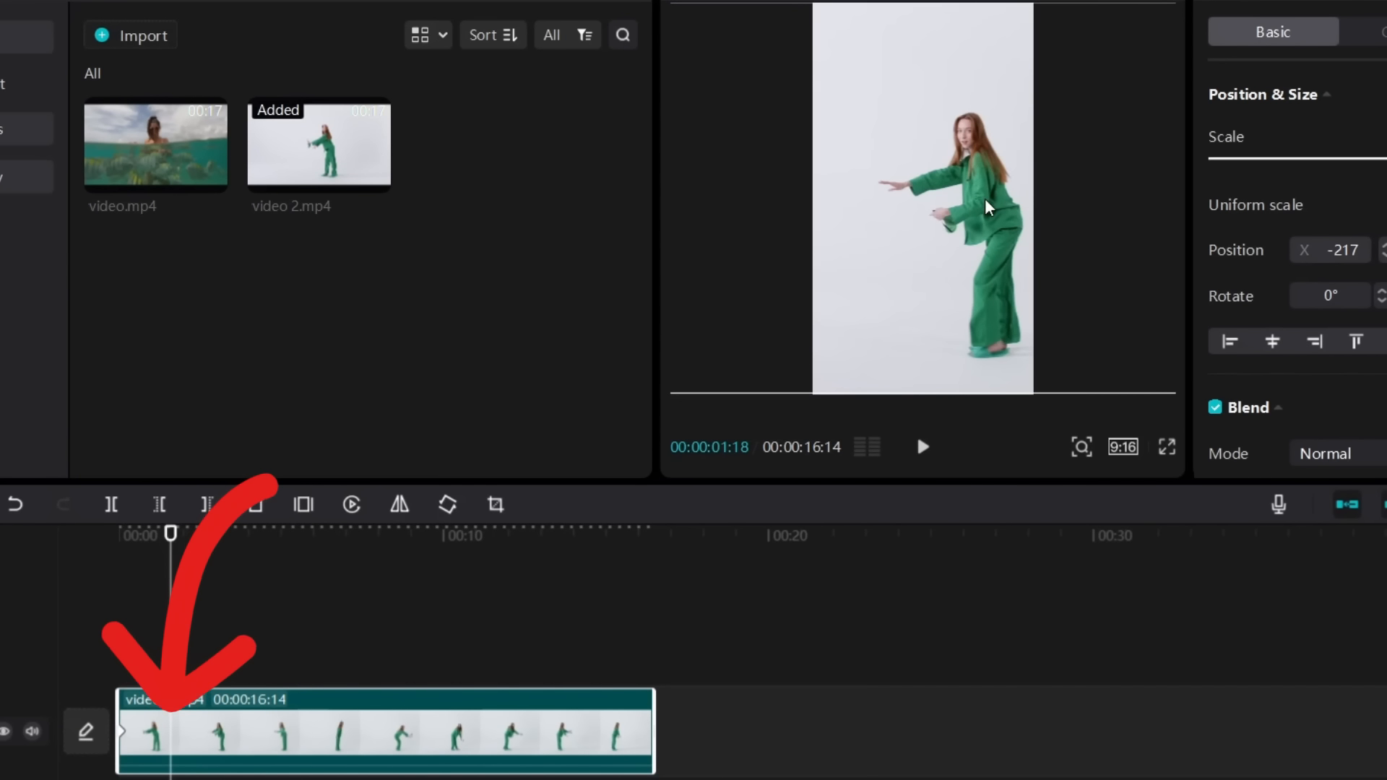
drag(999, 206, 951, 198)
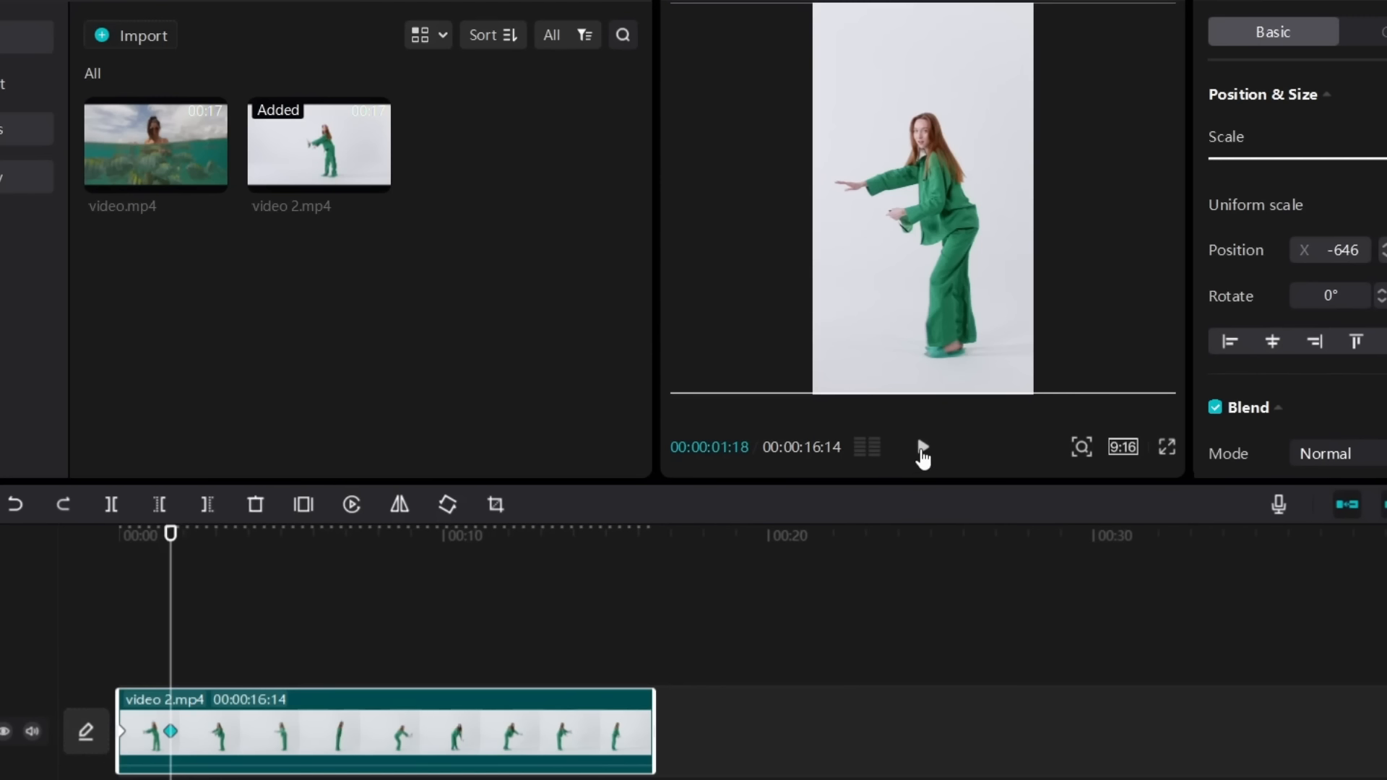
click(923, 448)
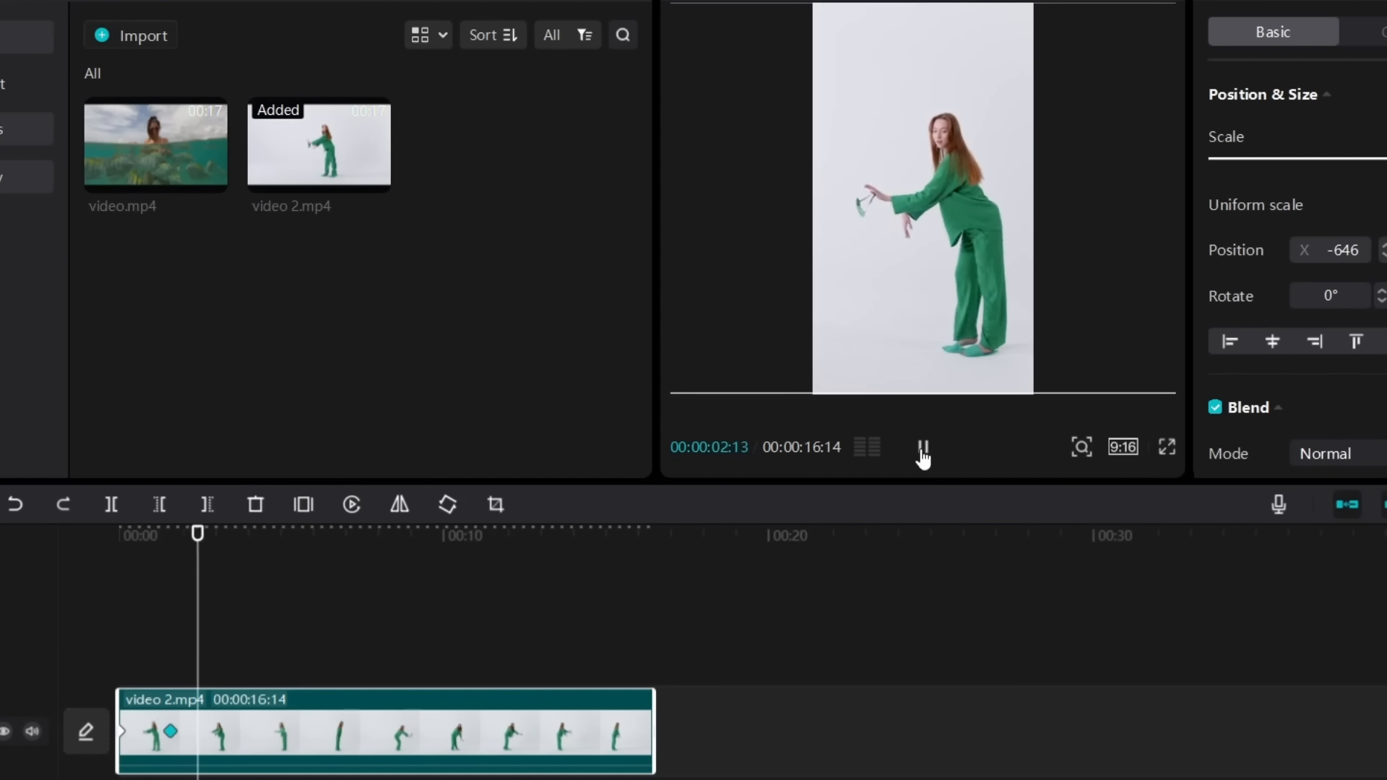
click(923, 448)
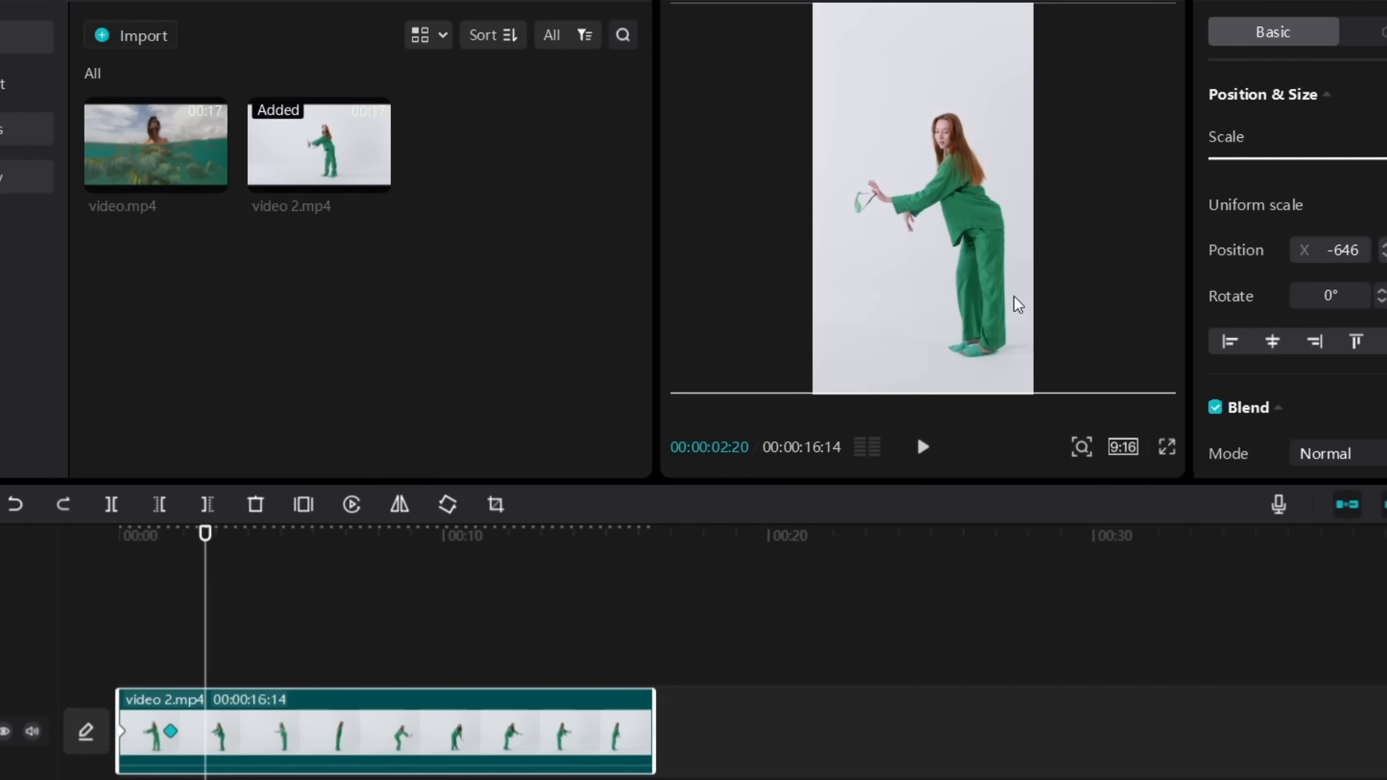
drag(982, 252, 950, 238)
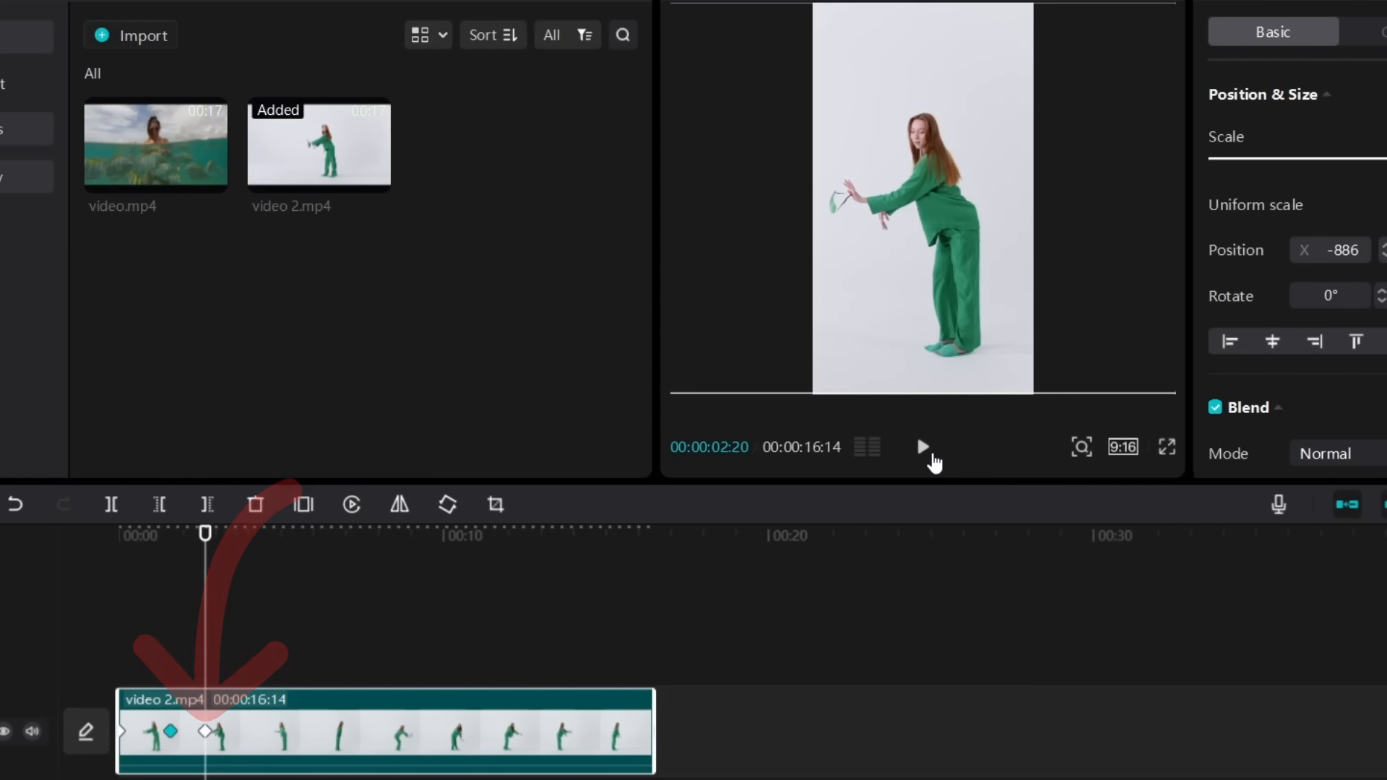
Recentre the woman with position keyframes at 00:00:05:05 (X -763) and 00:00:09:05 (X -464)
click(930, 456)
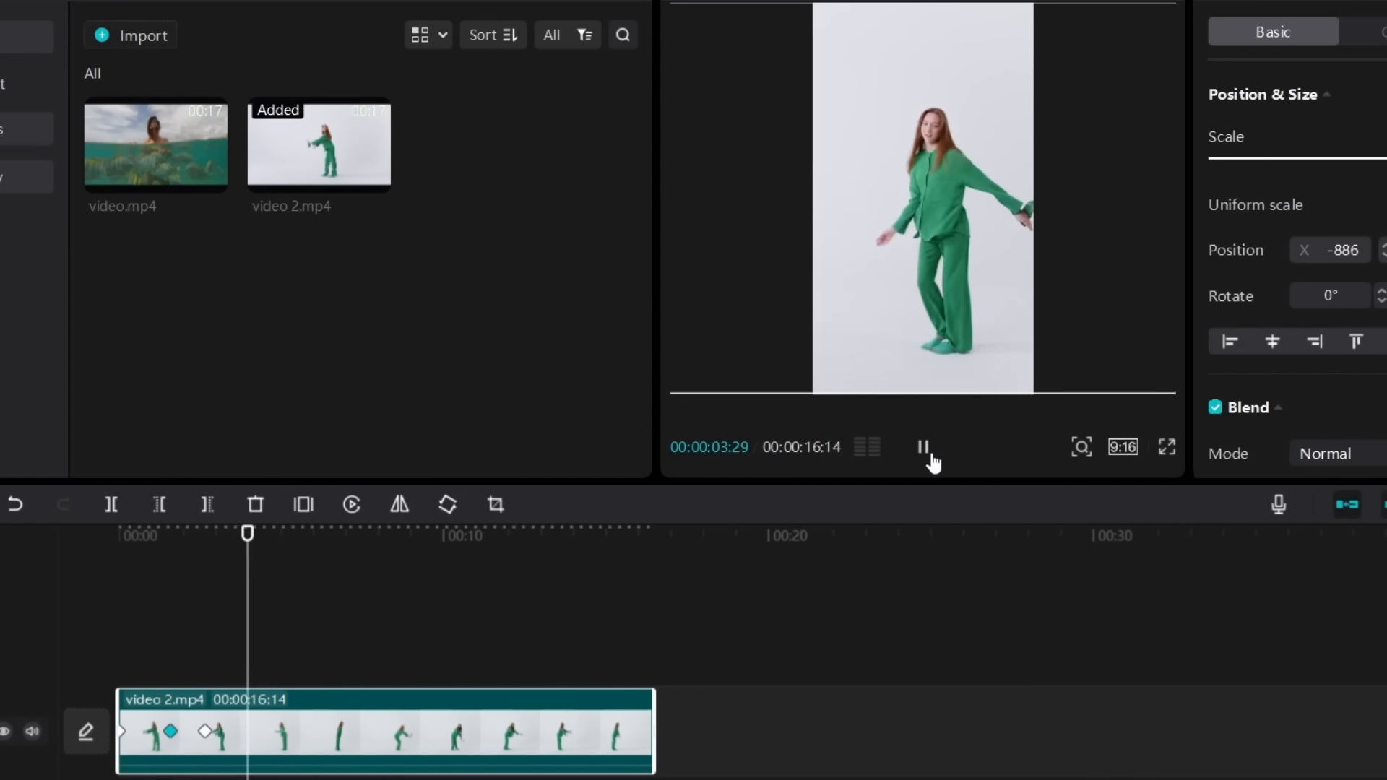
click(925, 450)
mouse_move(906, 240)
mouse_down()
mouse_move(925, 239)
mouse_move(913, 240)
mouse_up()
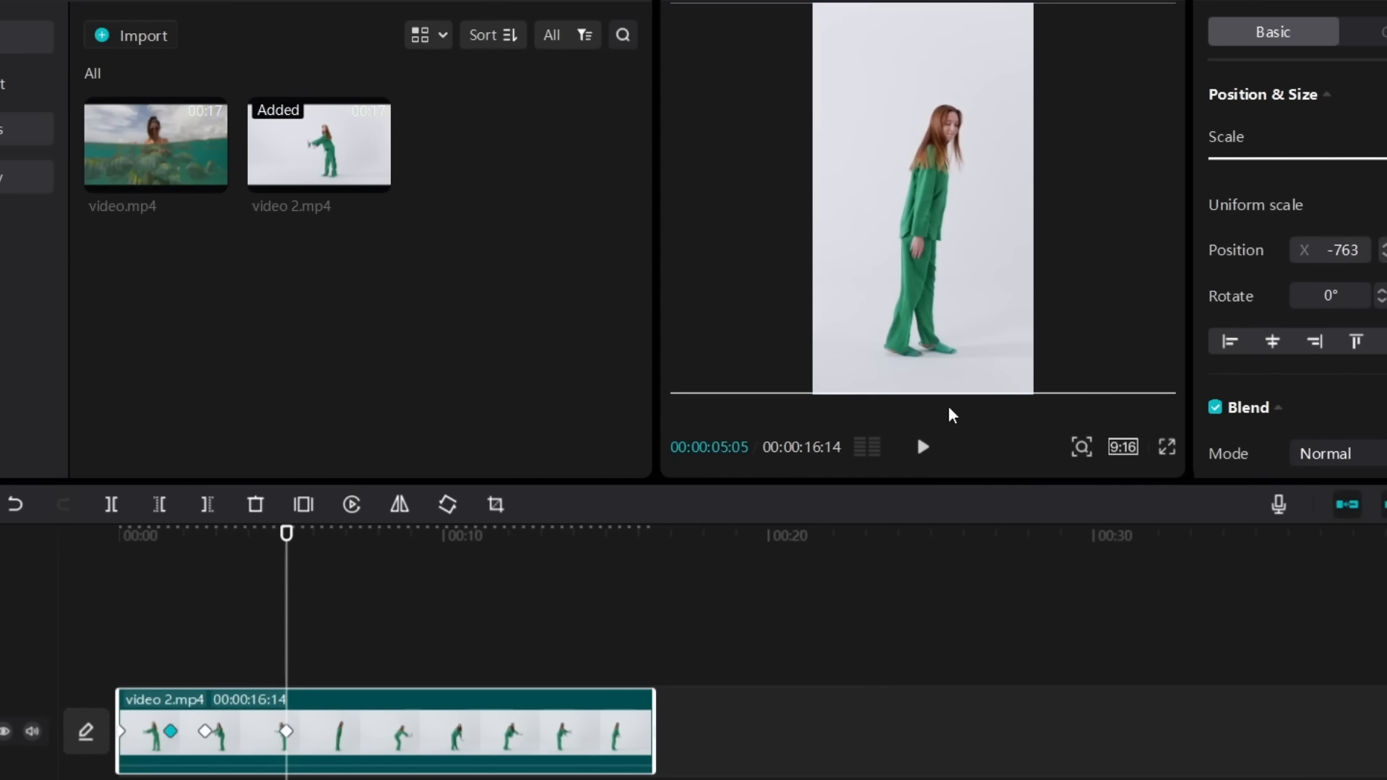
click(922, 452)
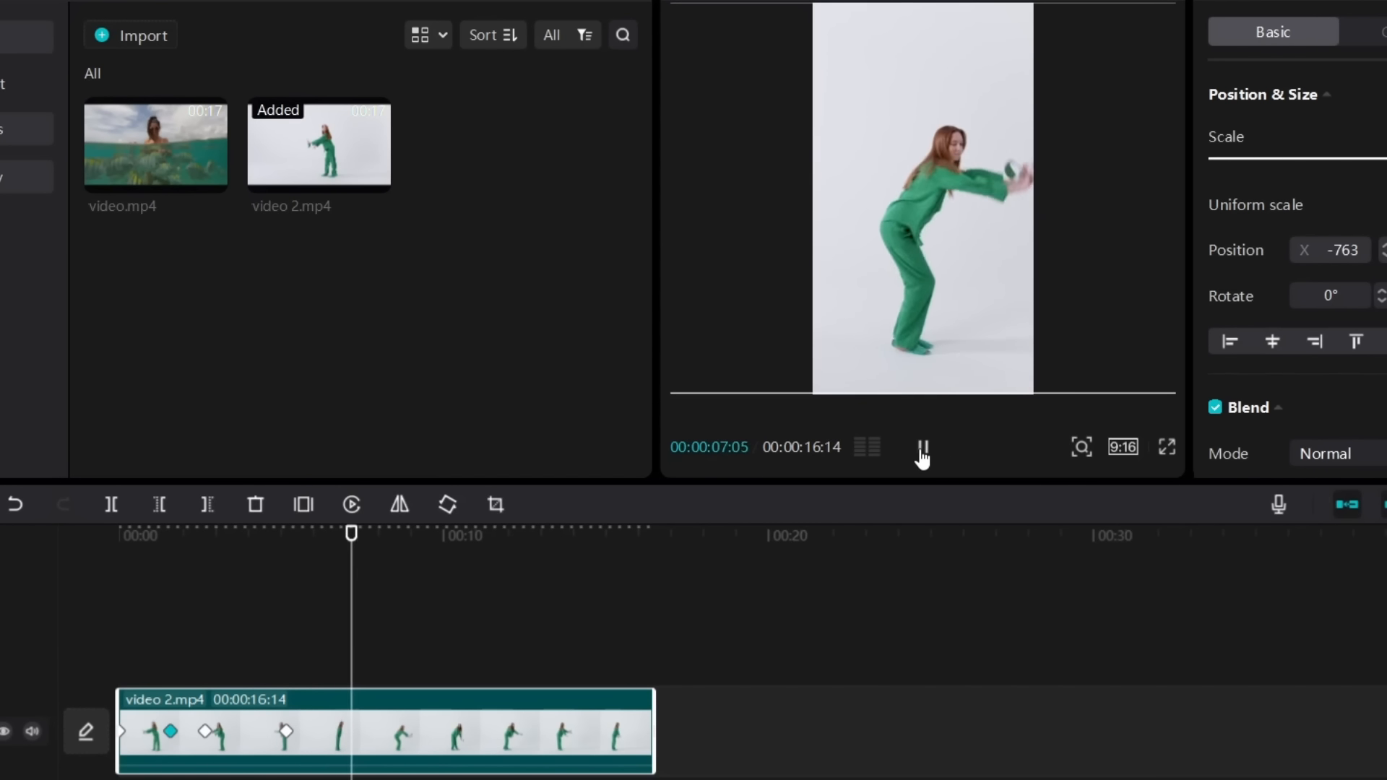
click(923, 452)
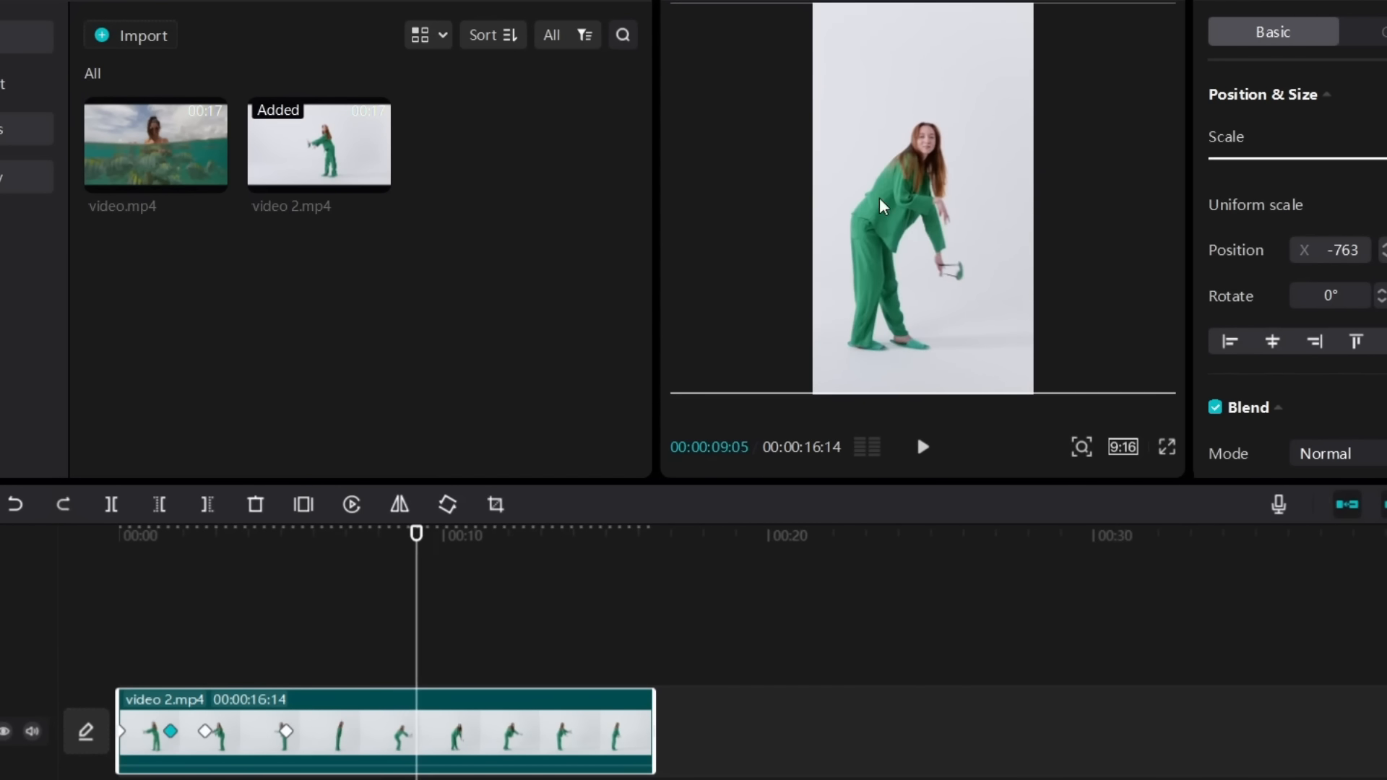
drag(883, 207, 913, 209)
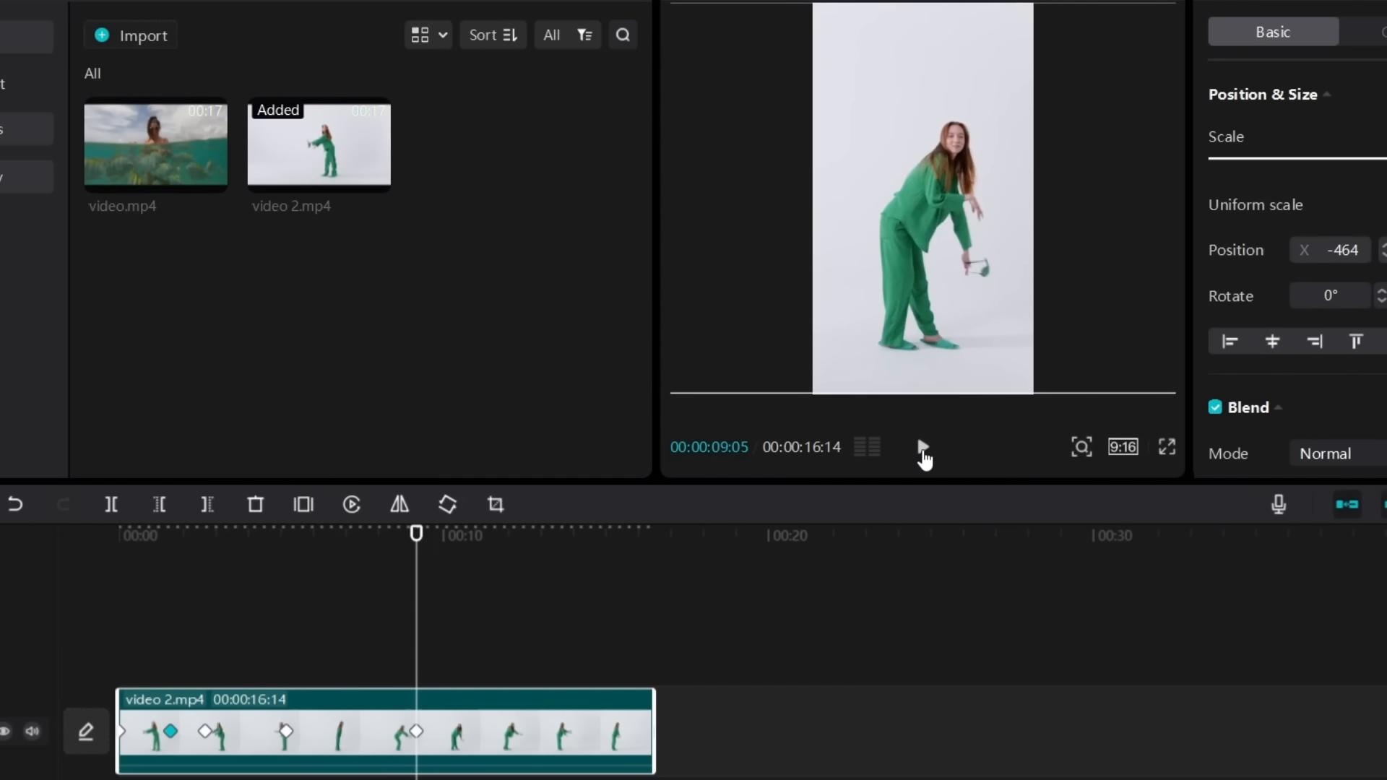
Recentre the woman with position keyframes at 00:00:10:24 (X -129) and 00:00:12:07 (X 452)
click(923, 452)
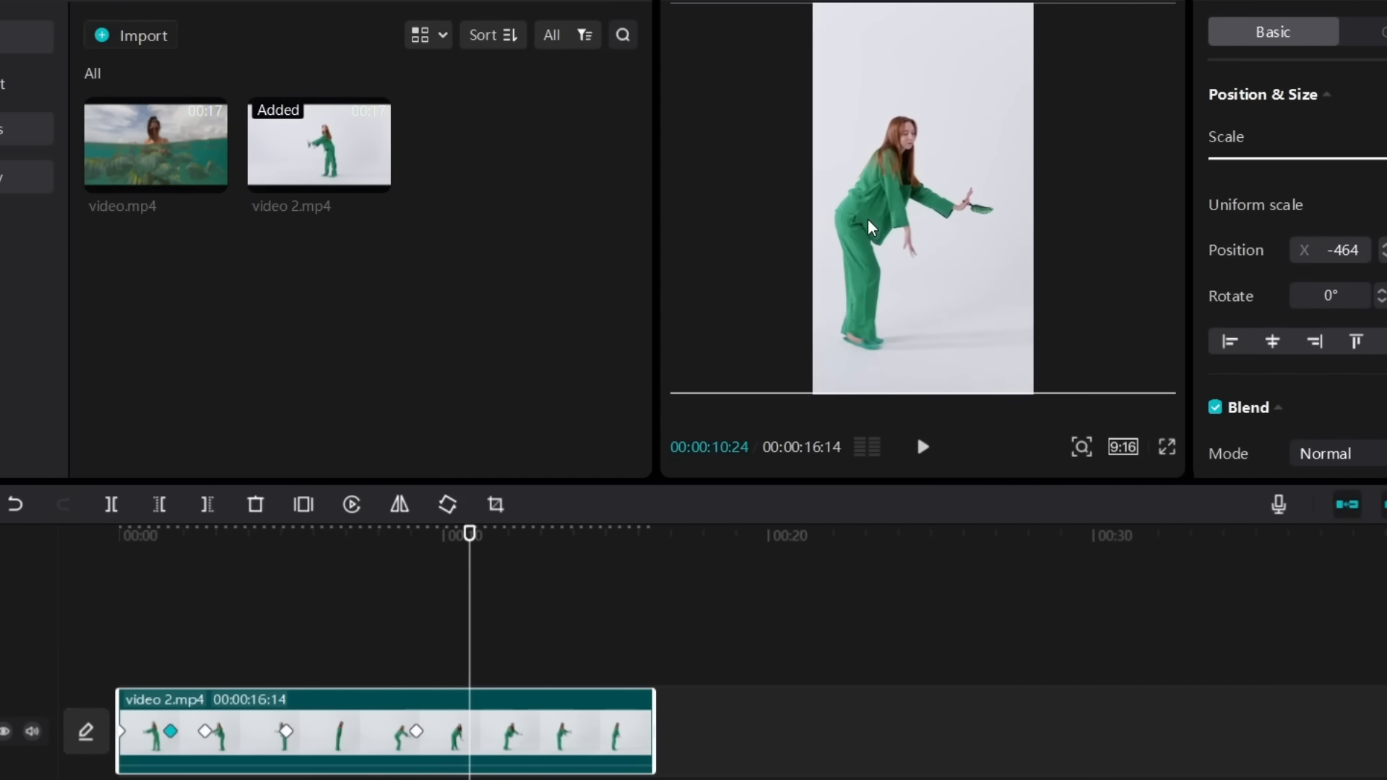
drag(871, 227, 901, 226)
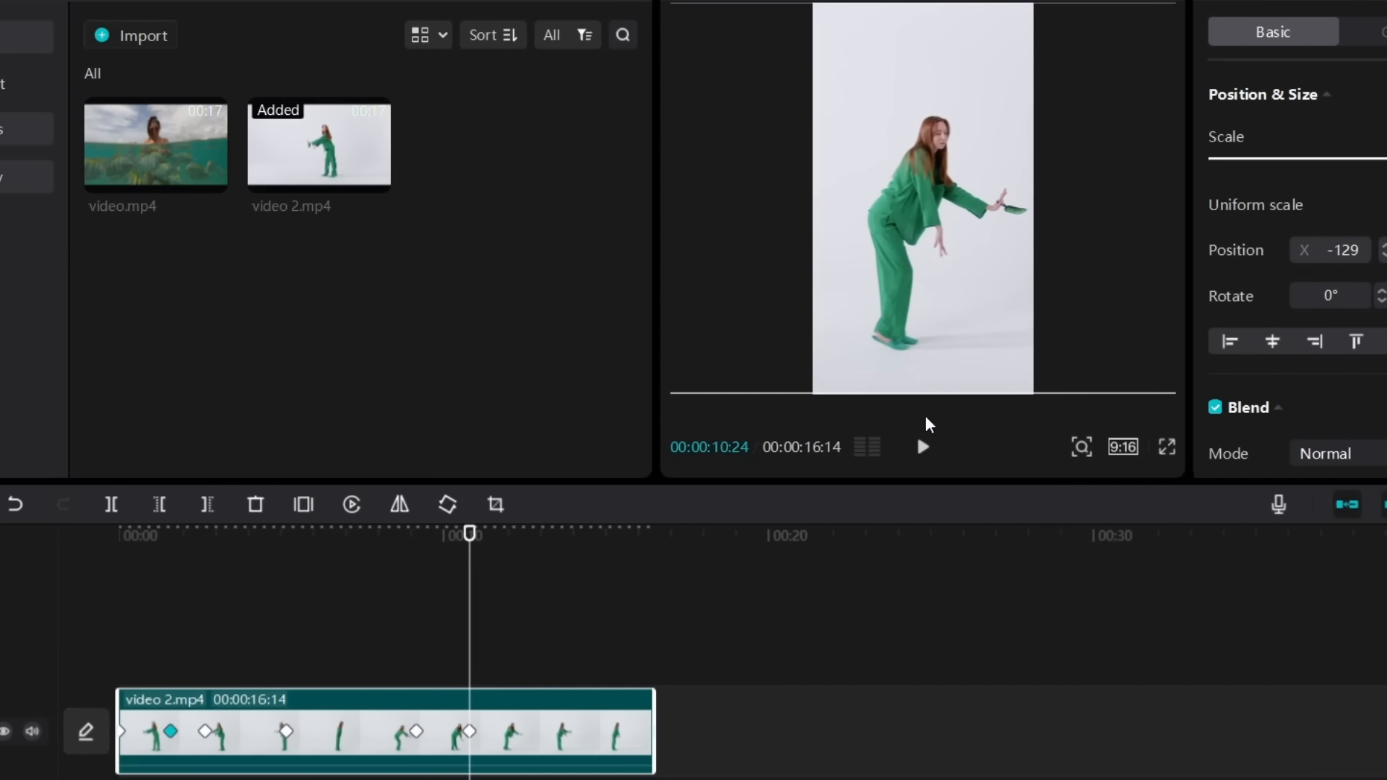
click(924, 448)
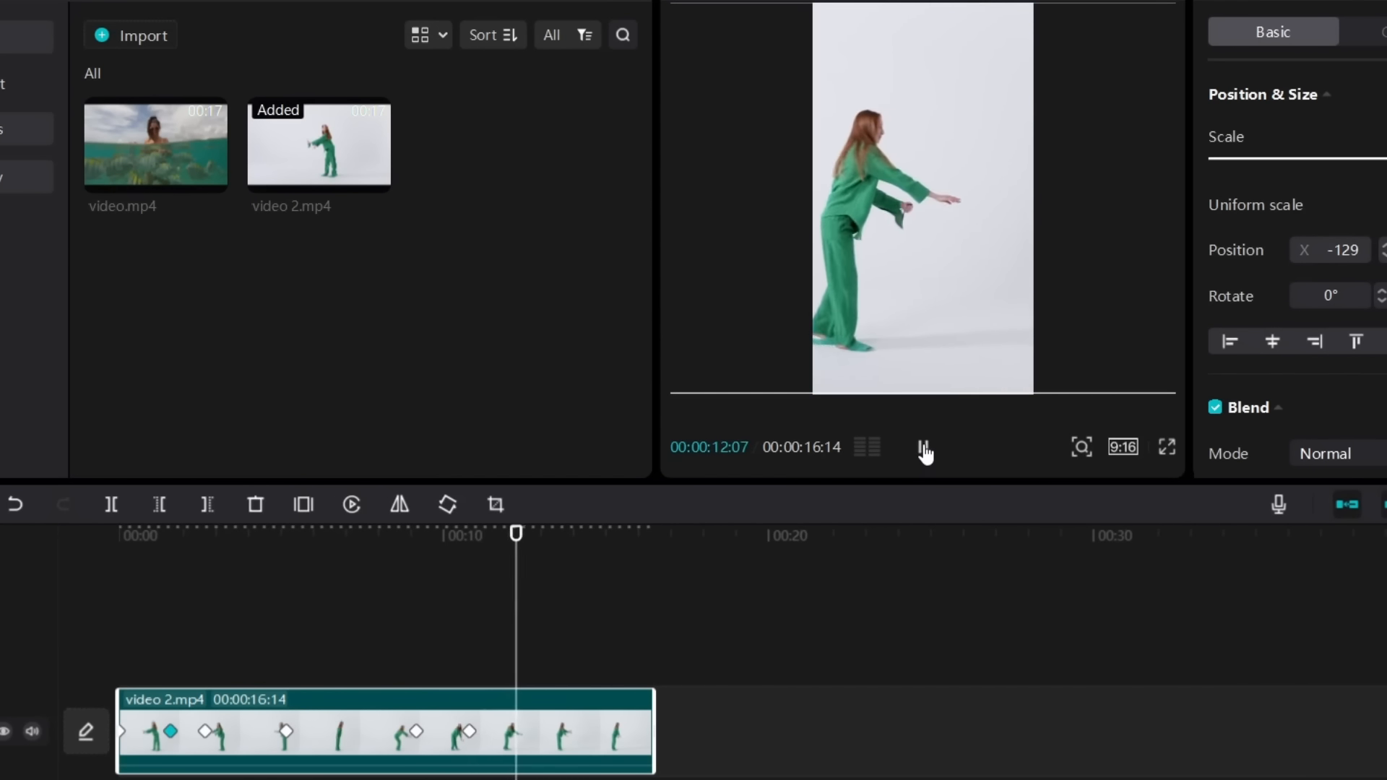
drag(857, 226, 910, 231)
Recentre the woman with position keyframes at 00:00:13:22 (X 963) and 00:00:14:28 (X 1285)
click(921, 448)
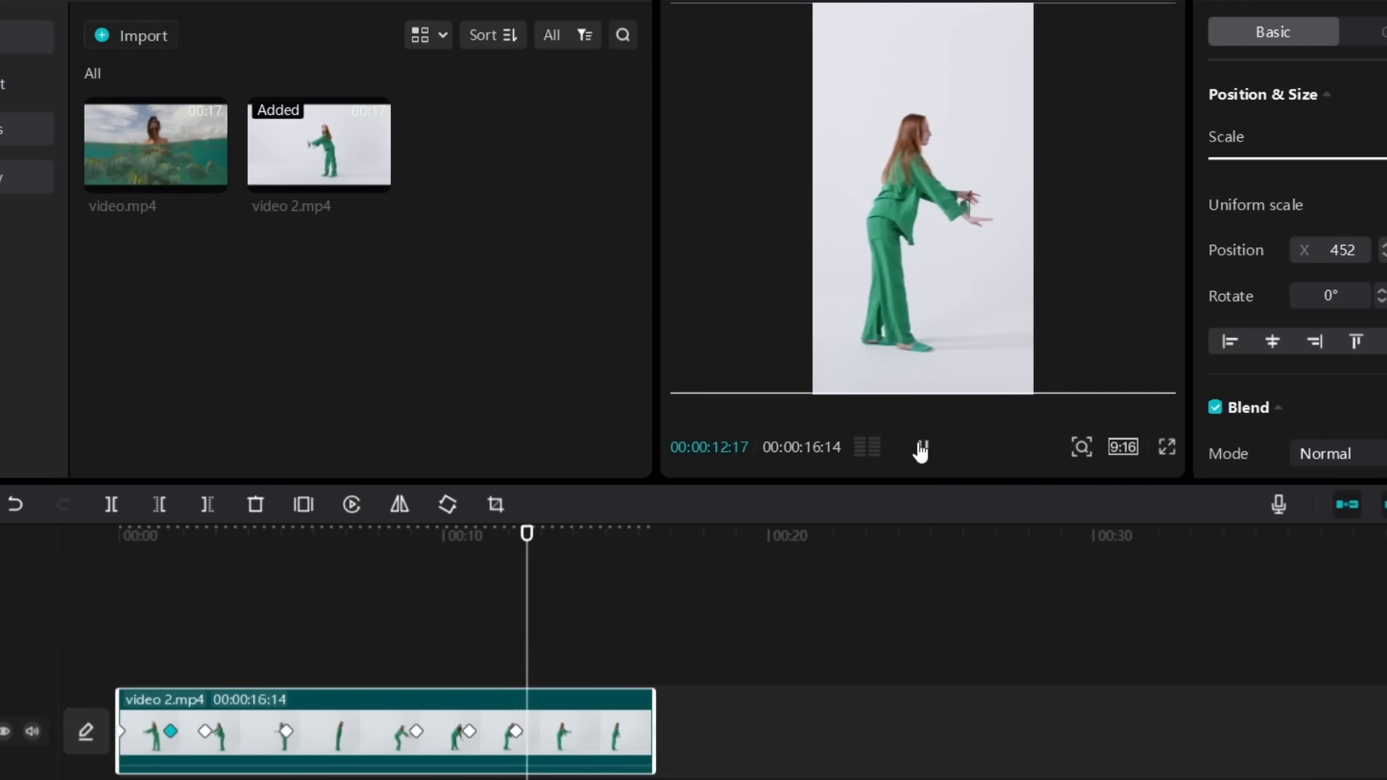
click(921, 448)
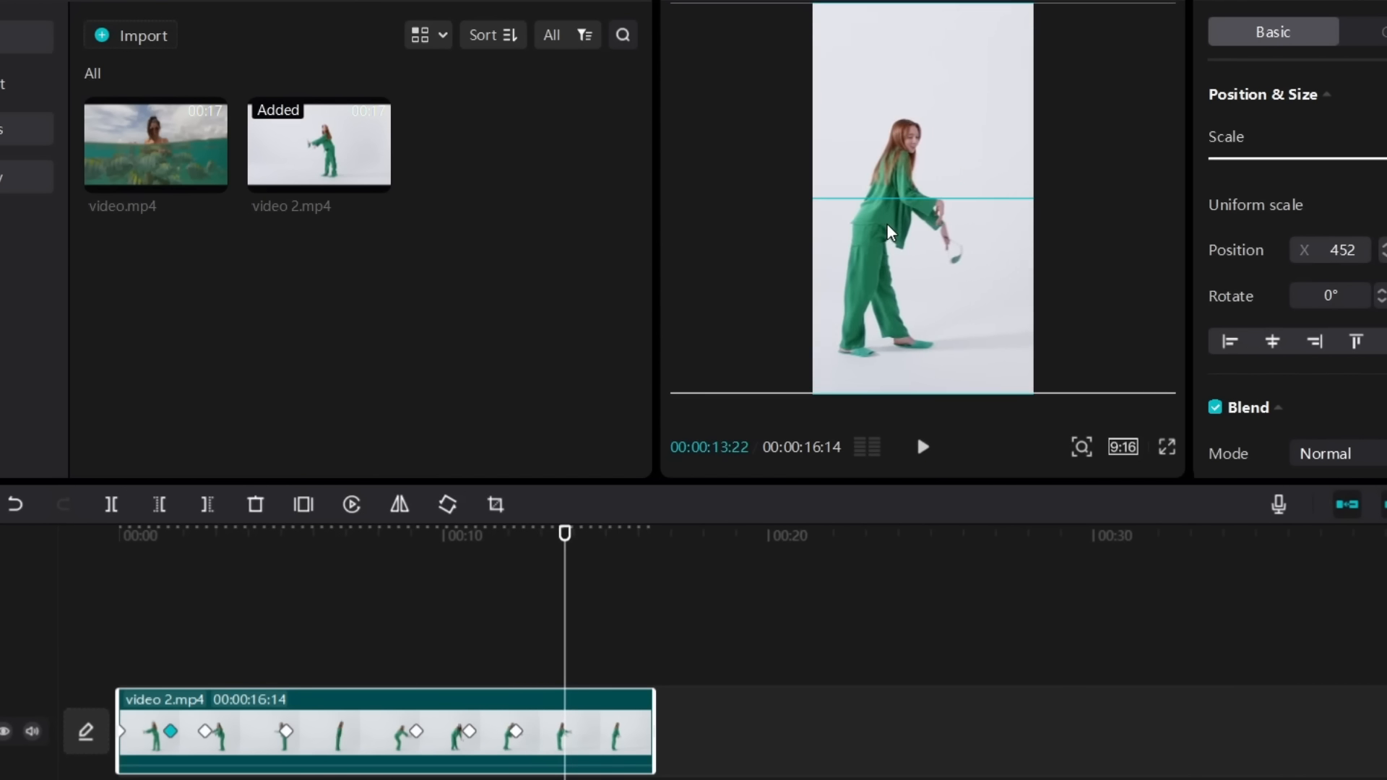
click(922, 448)
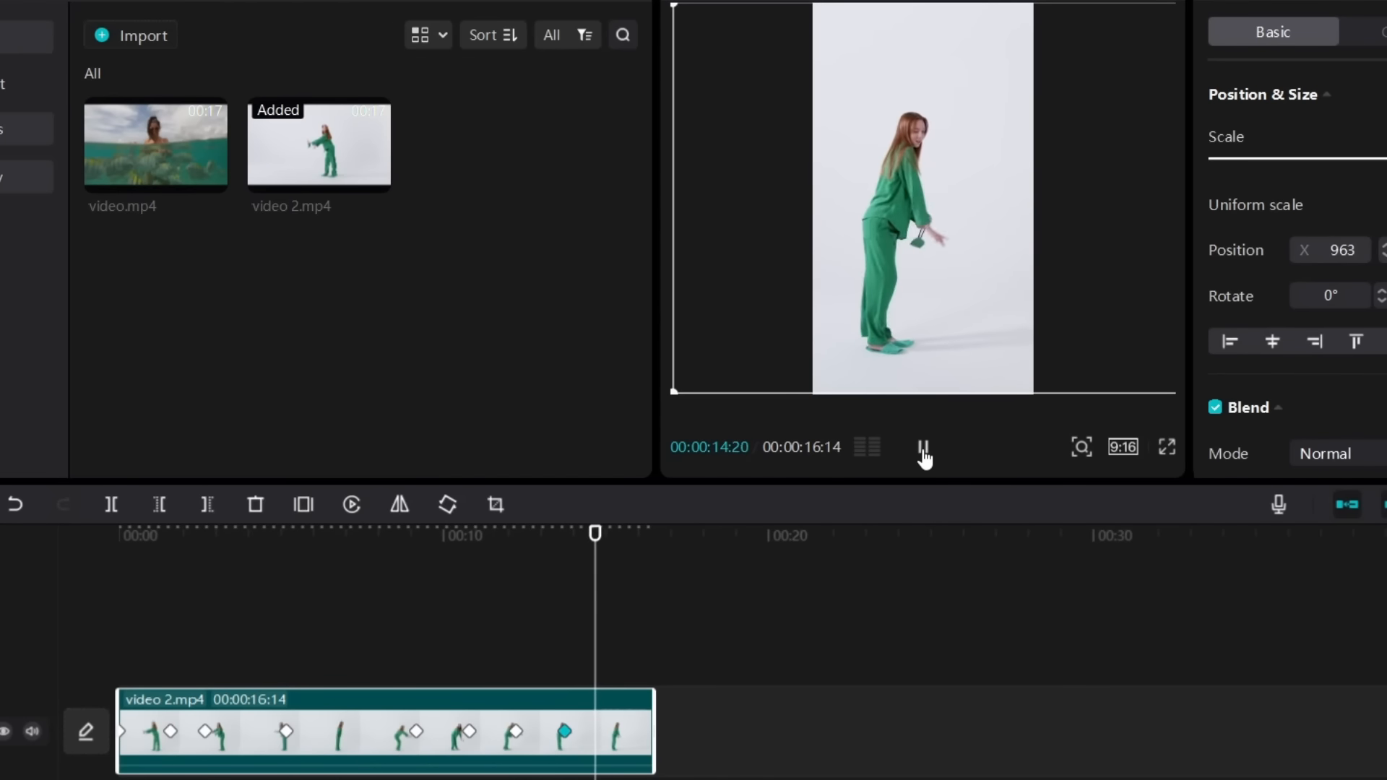
click(924, 449)
drag(900, 270, 932, 273)
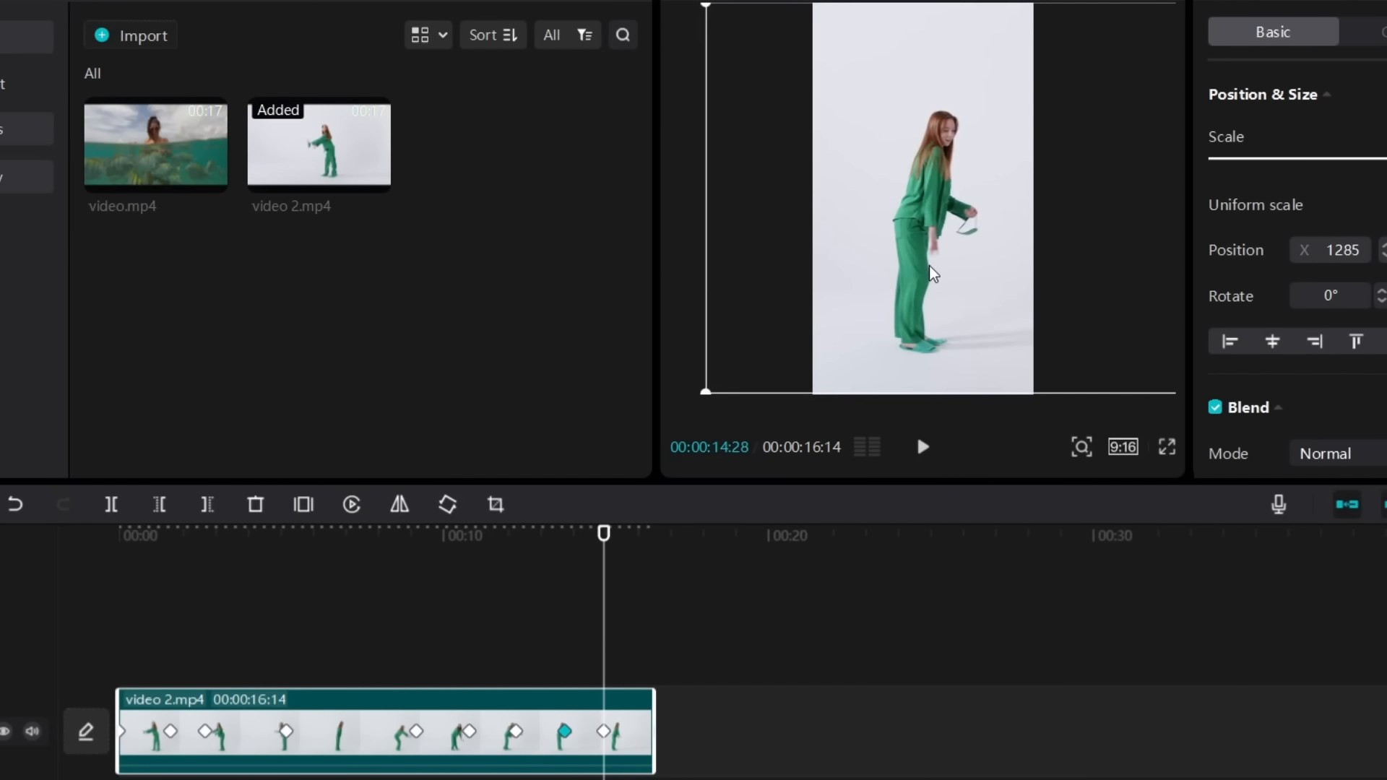
Recentre the woman at the clip's end, 00:00:16:14 (X 1526), and play the keyframed clip from the start
click(922, 449)
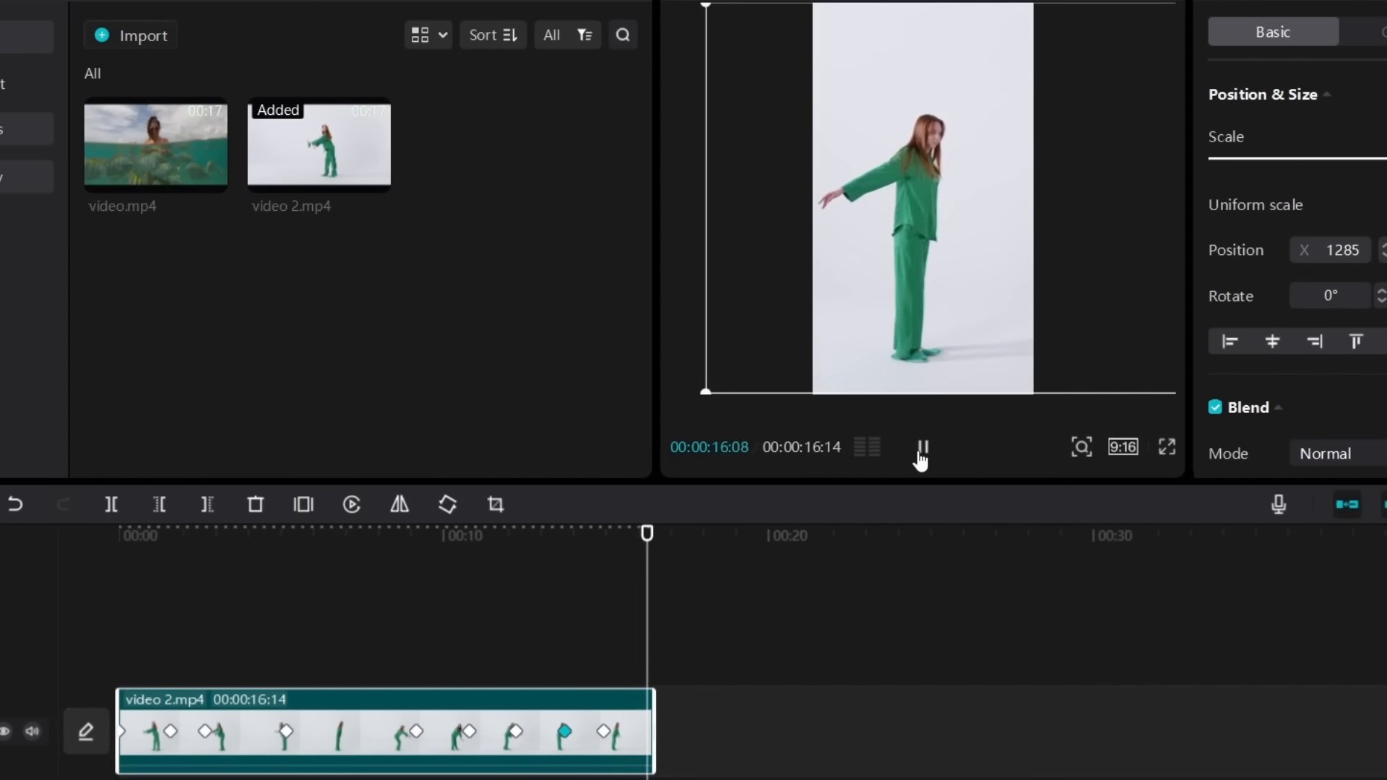
drag(929, 231, 952, 229)
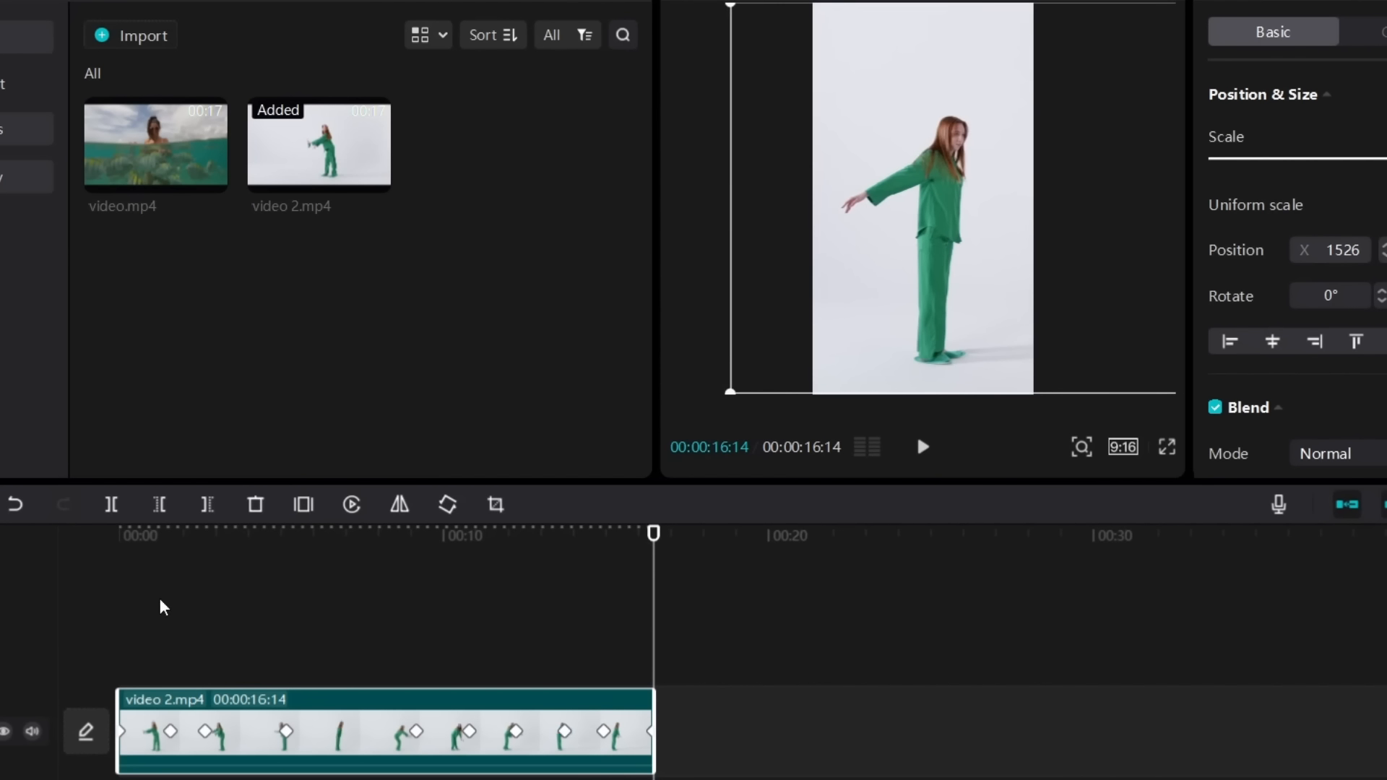
click(109, 607)
key(space)
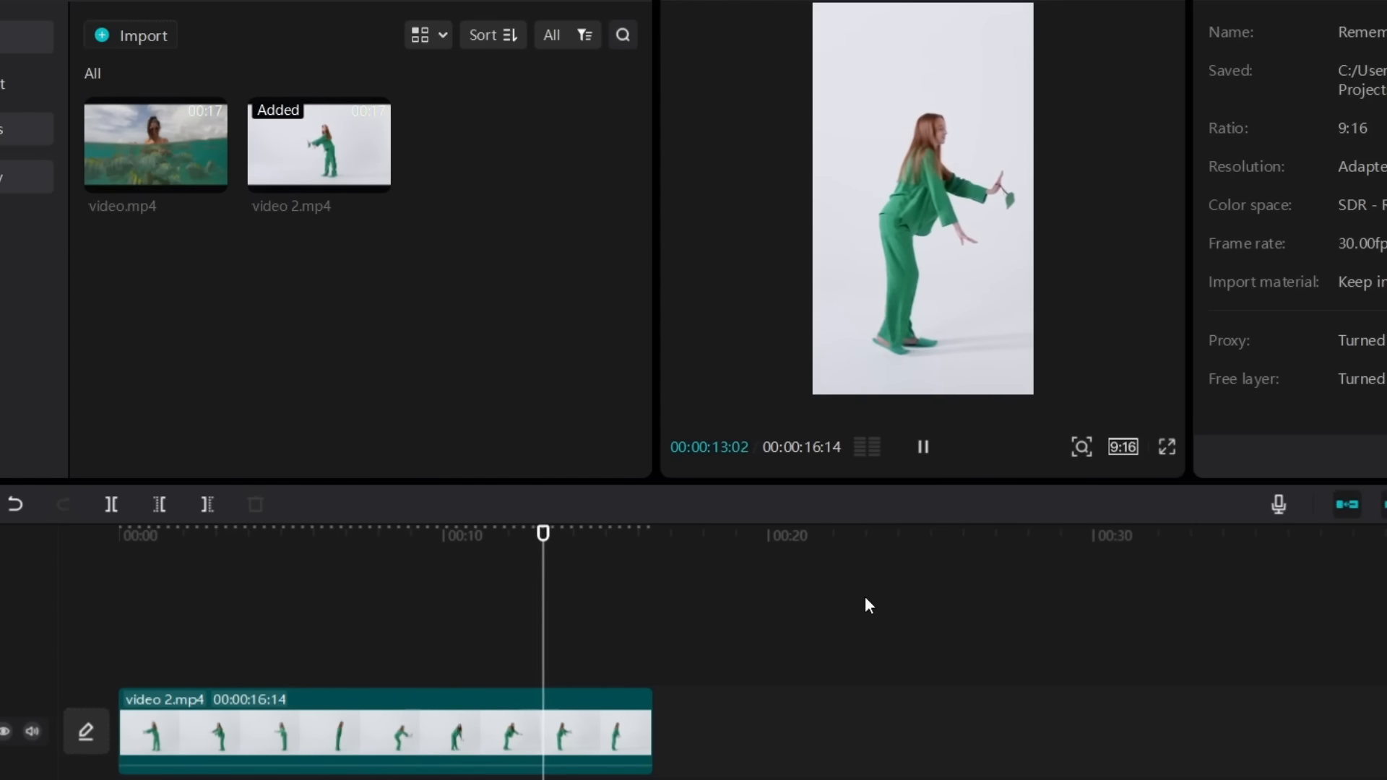
click(61, 615)
key(space)
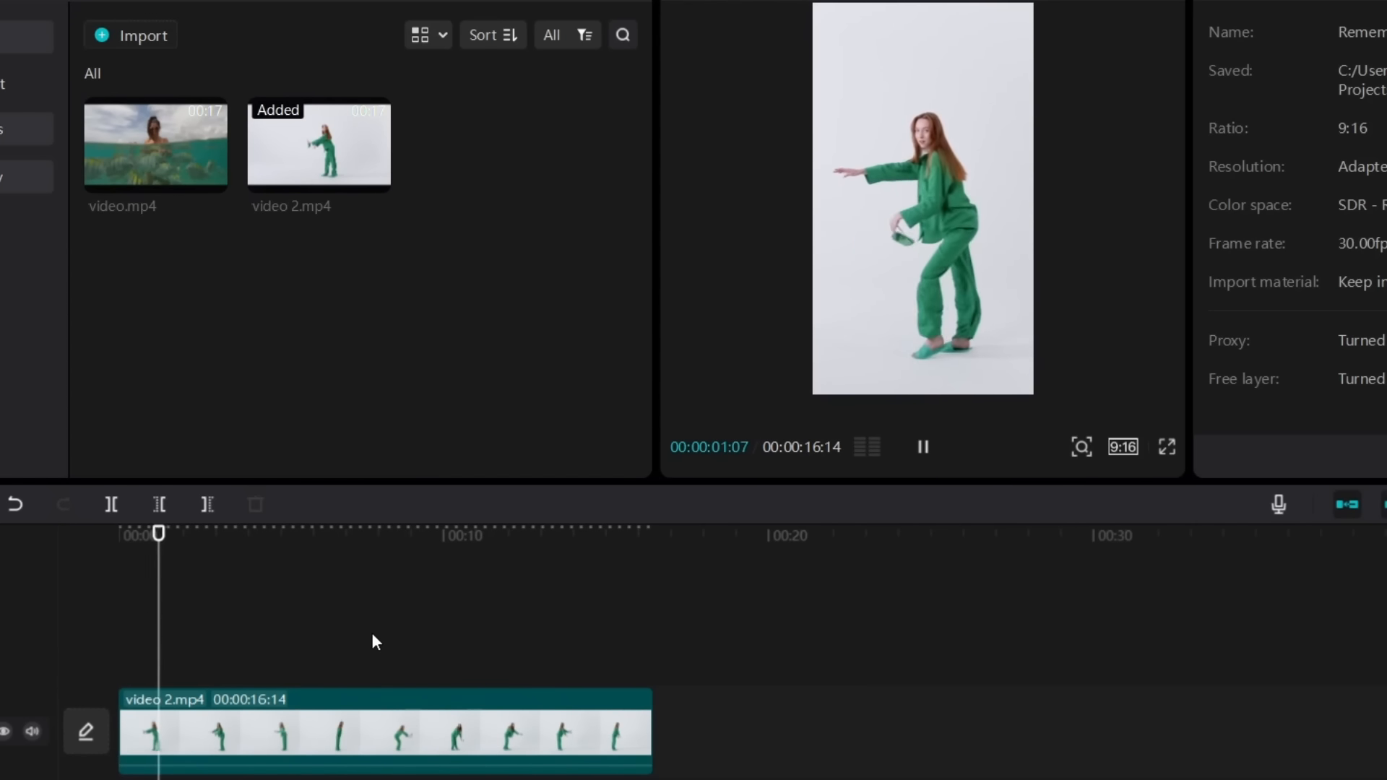
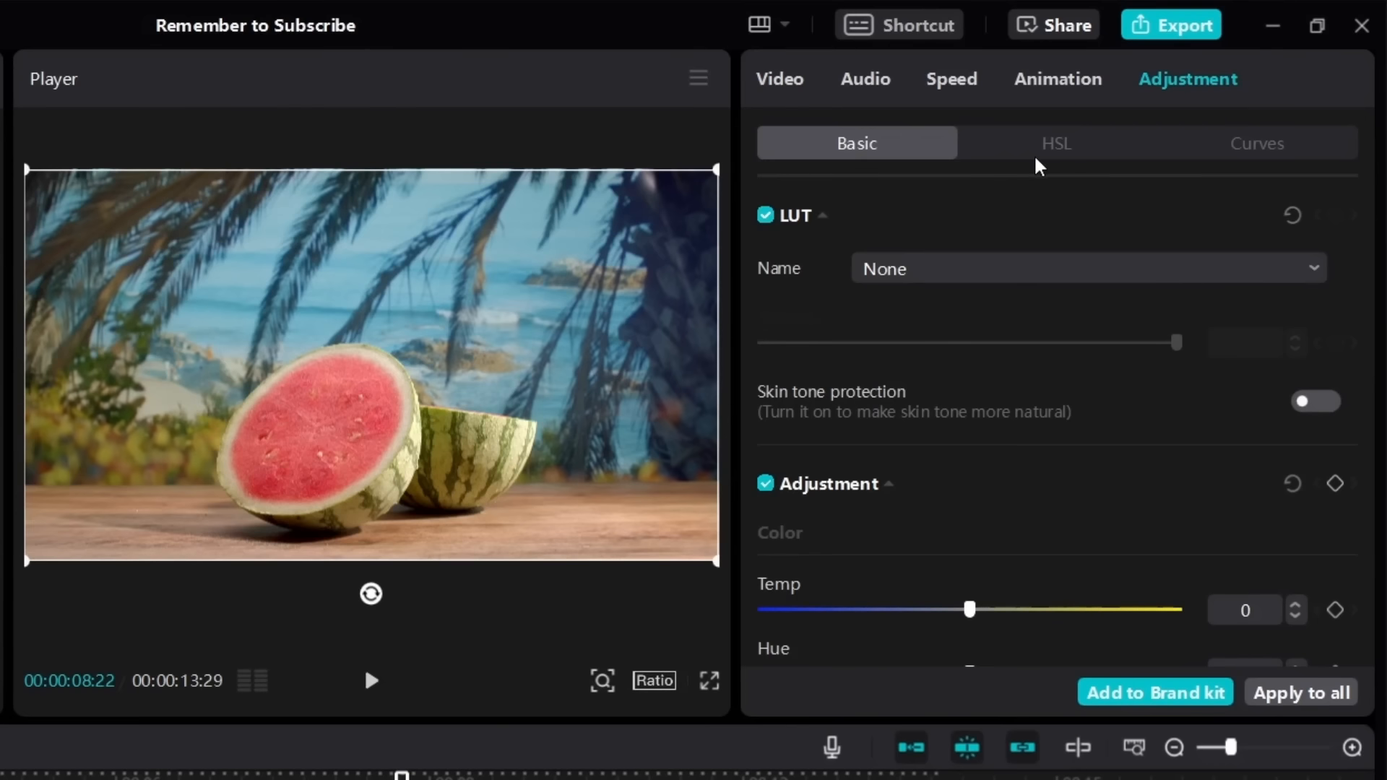
In the watermelon clip's HSL adjustment, try the red hue at 100, return it to 0, set red saturation to 100, and try red brightness
click(1067, 151)
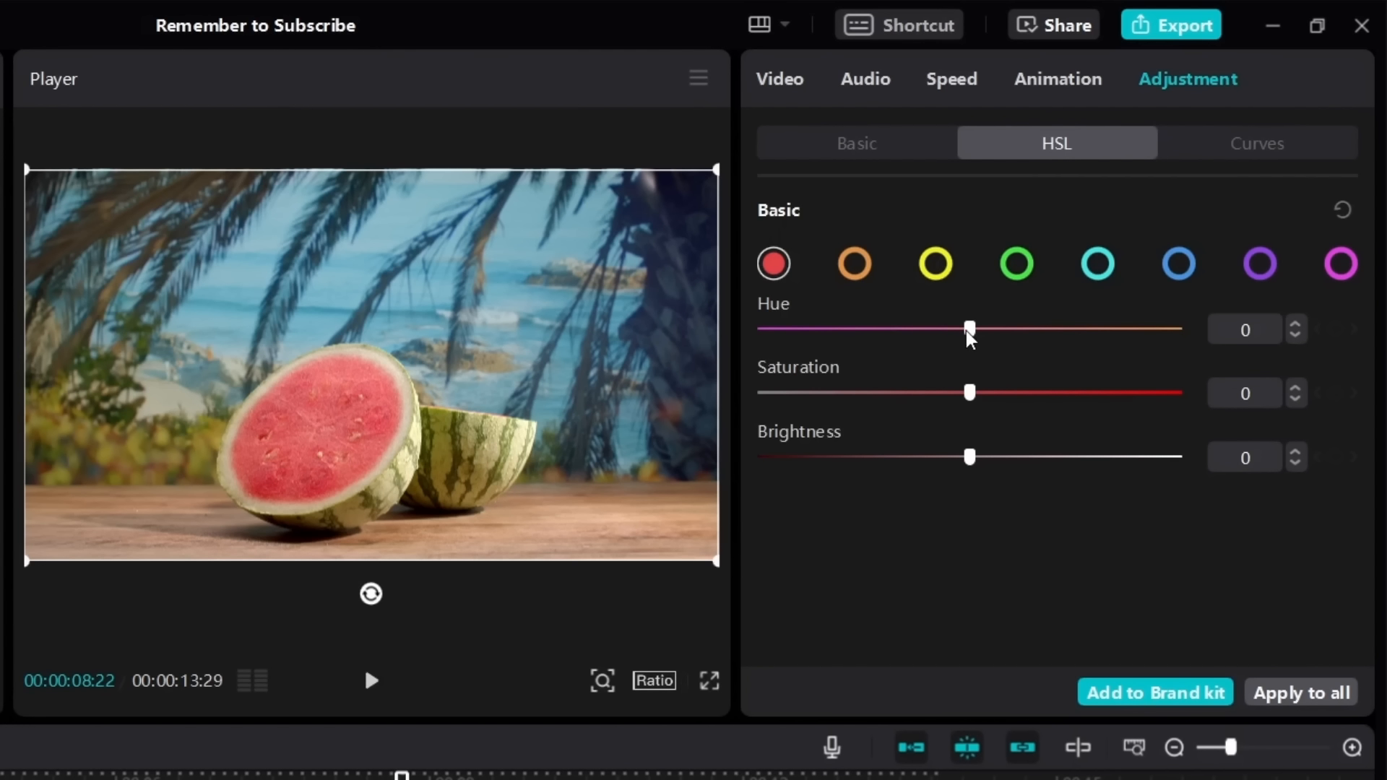
drag(969, 332, 1192, 340)
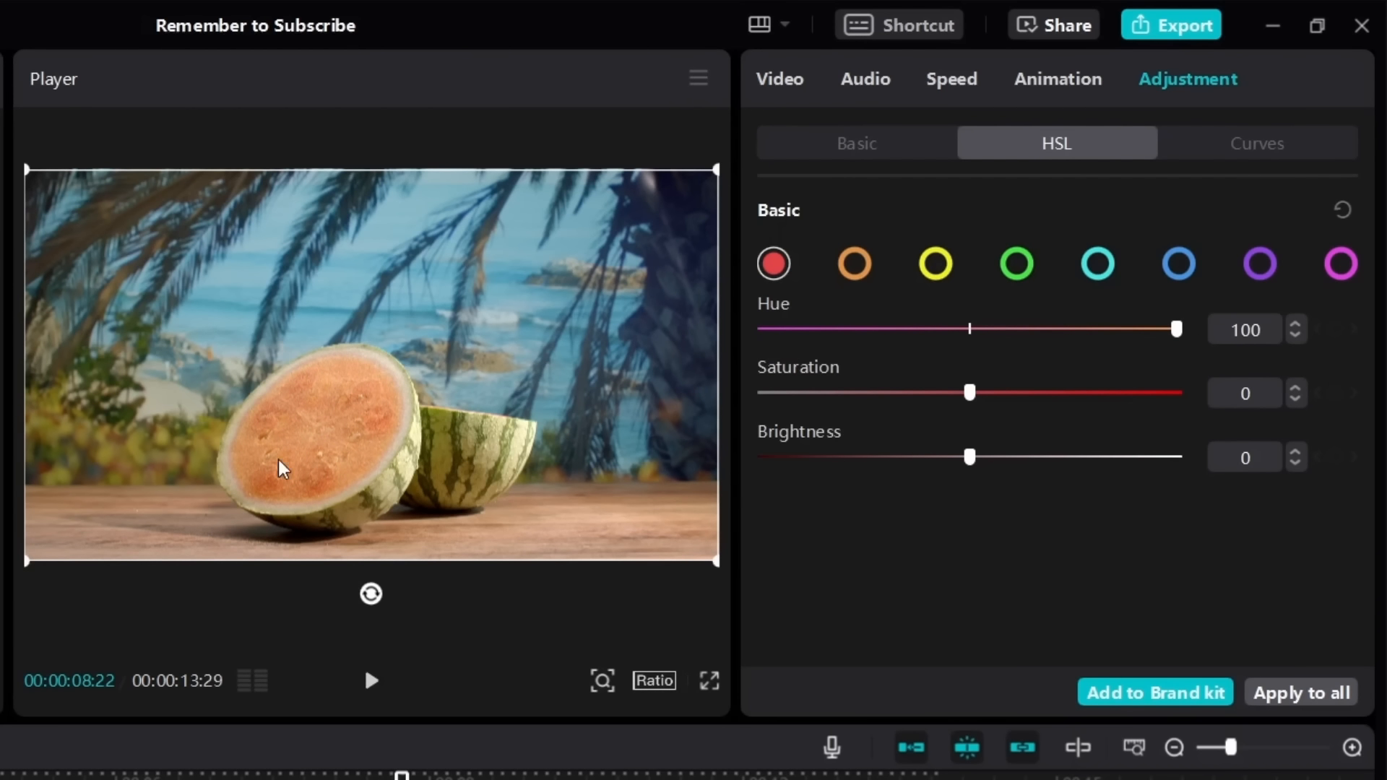
drag(973, 329, 970, 331)
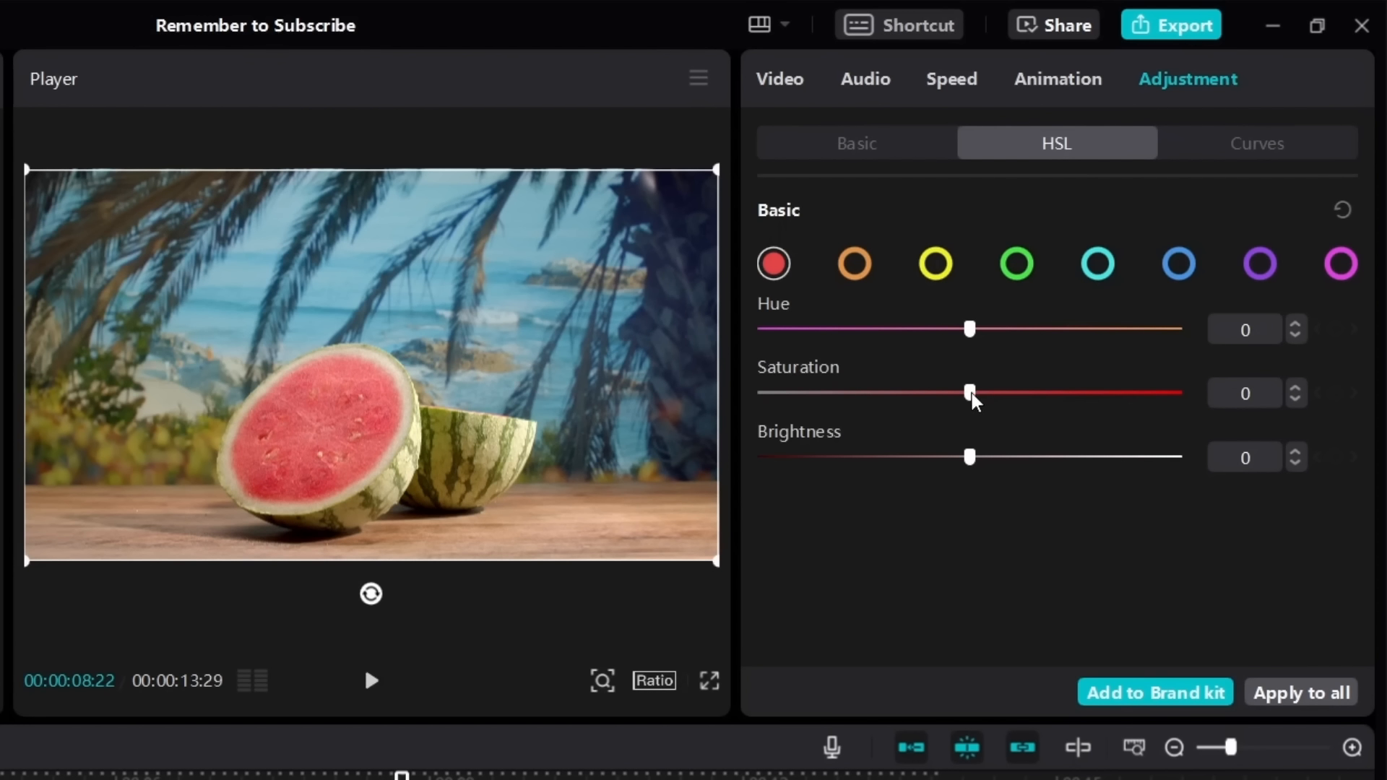
drag(969, 393, 1178, 419)
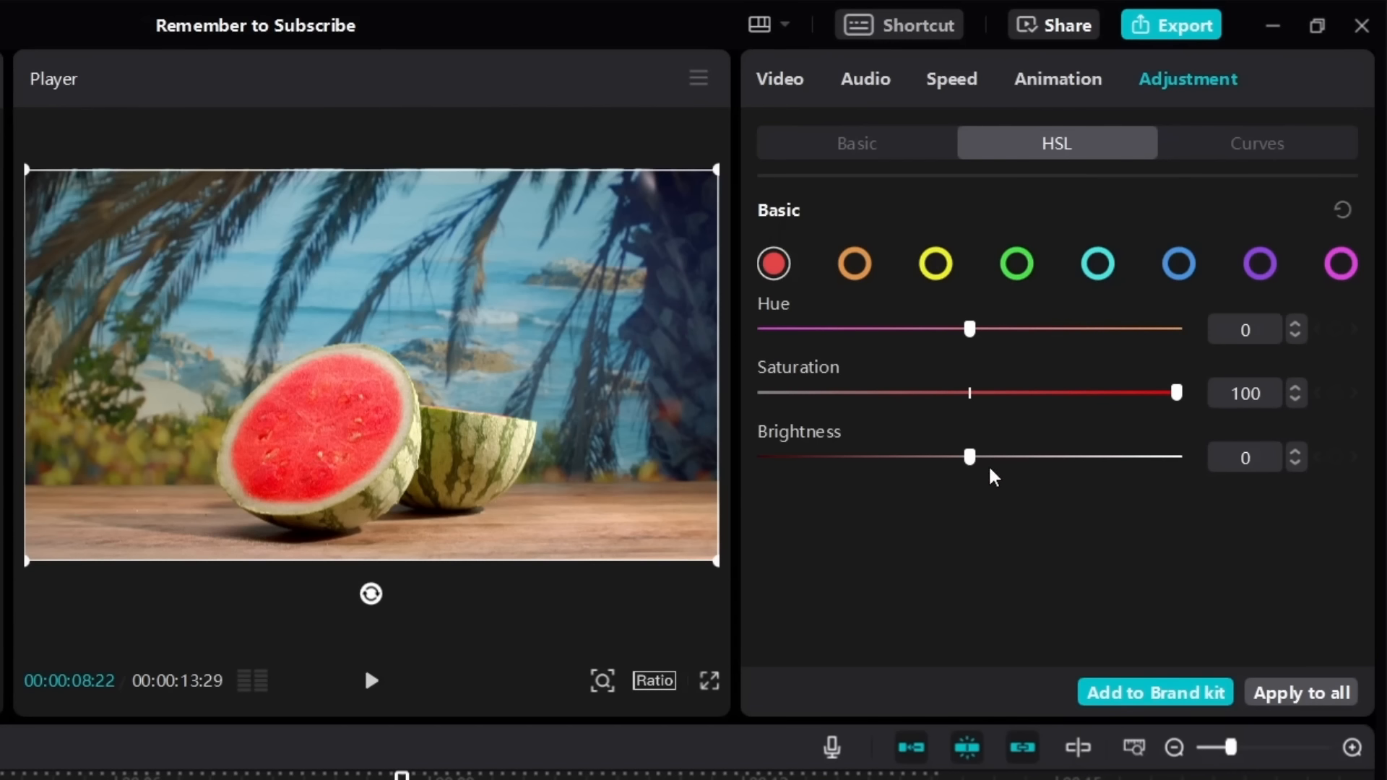
drag(973, 458, 988, 493)
click(1295, 450)
Set the orange hue to -100 in the watermelon clip's HSL adjustment
click(856, 270)
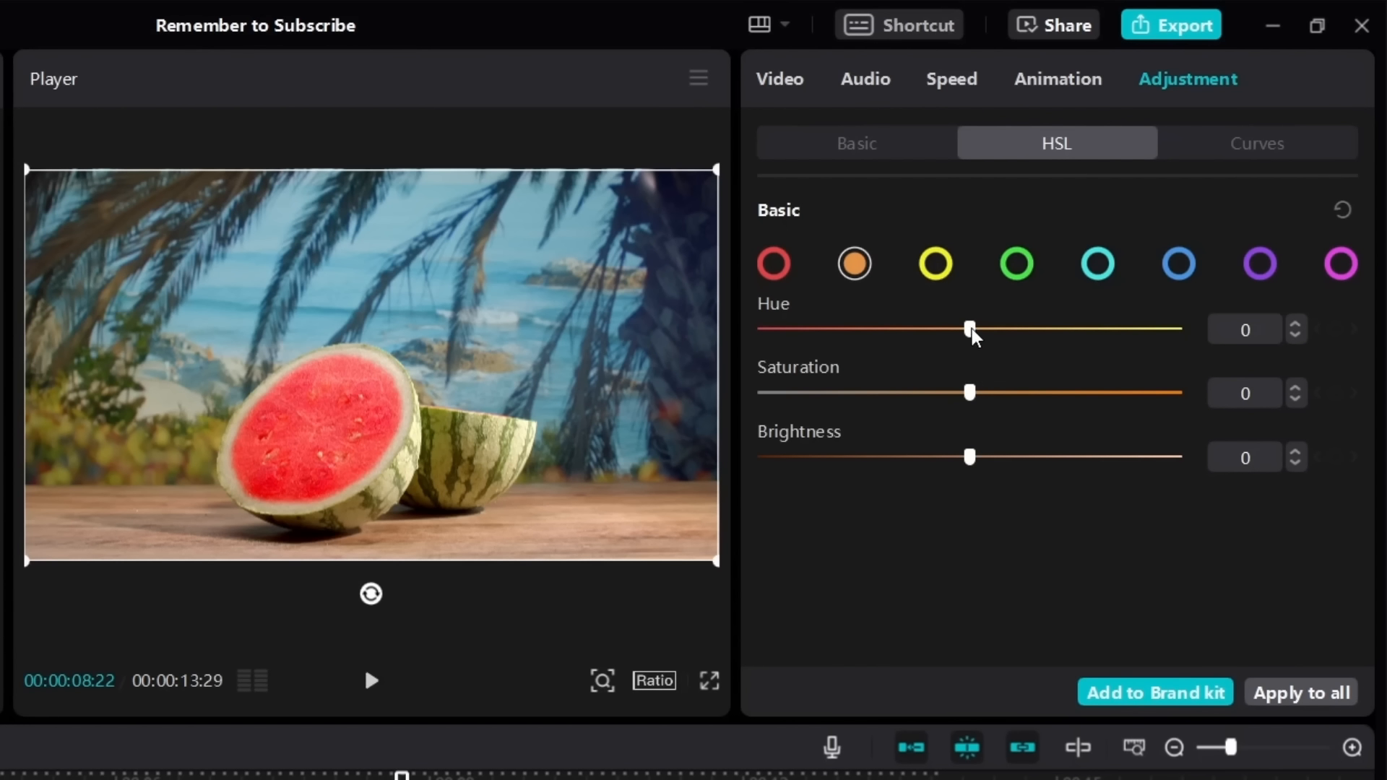
drag(973, 329, 759, 350)
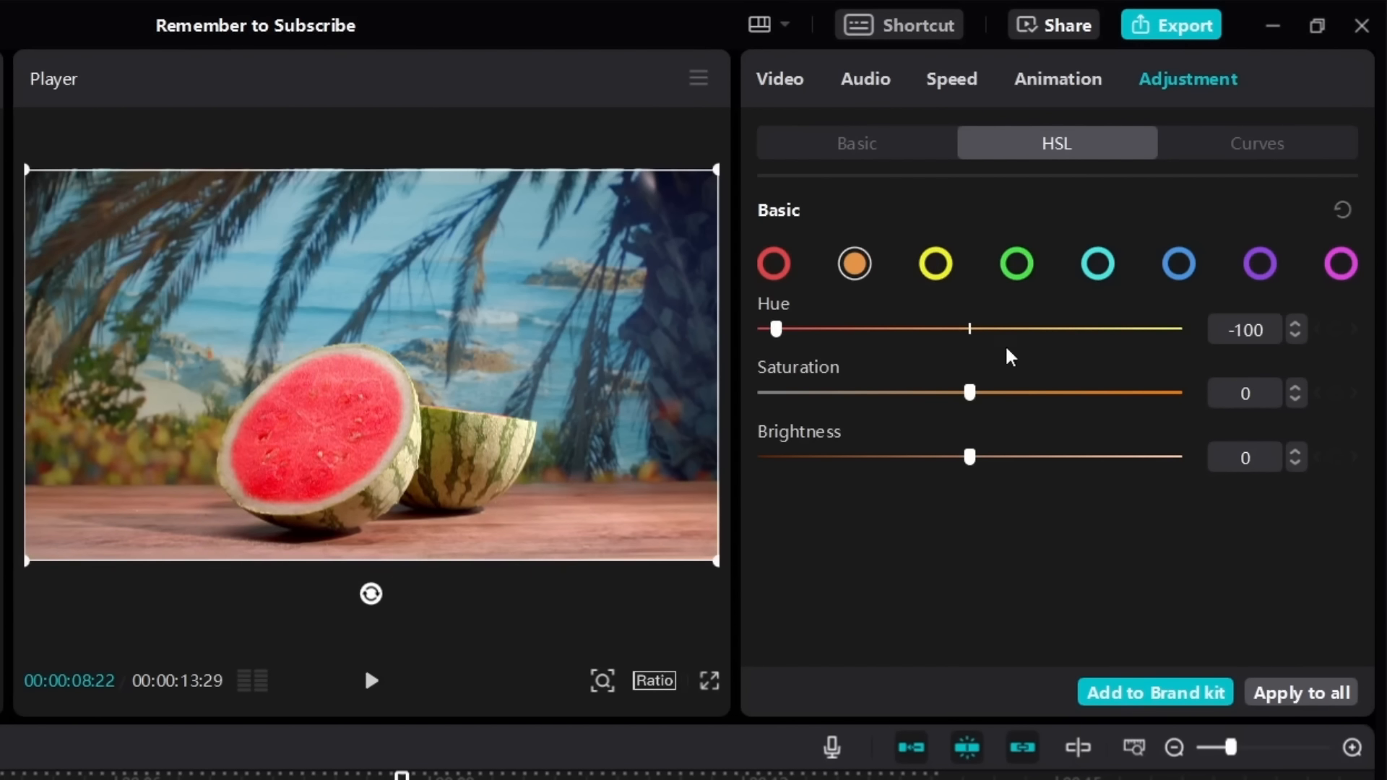
Return the orange hue to 0, try orange saturation at -100, and set orange saturation to 70 and brightness to -30
drag(1007, 347, 669, 340)
drag(959, 331, 970, 389)
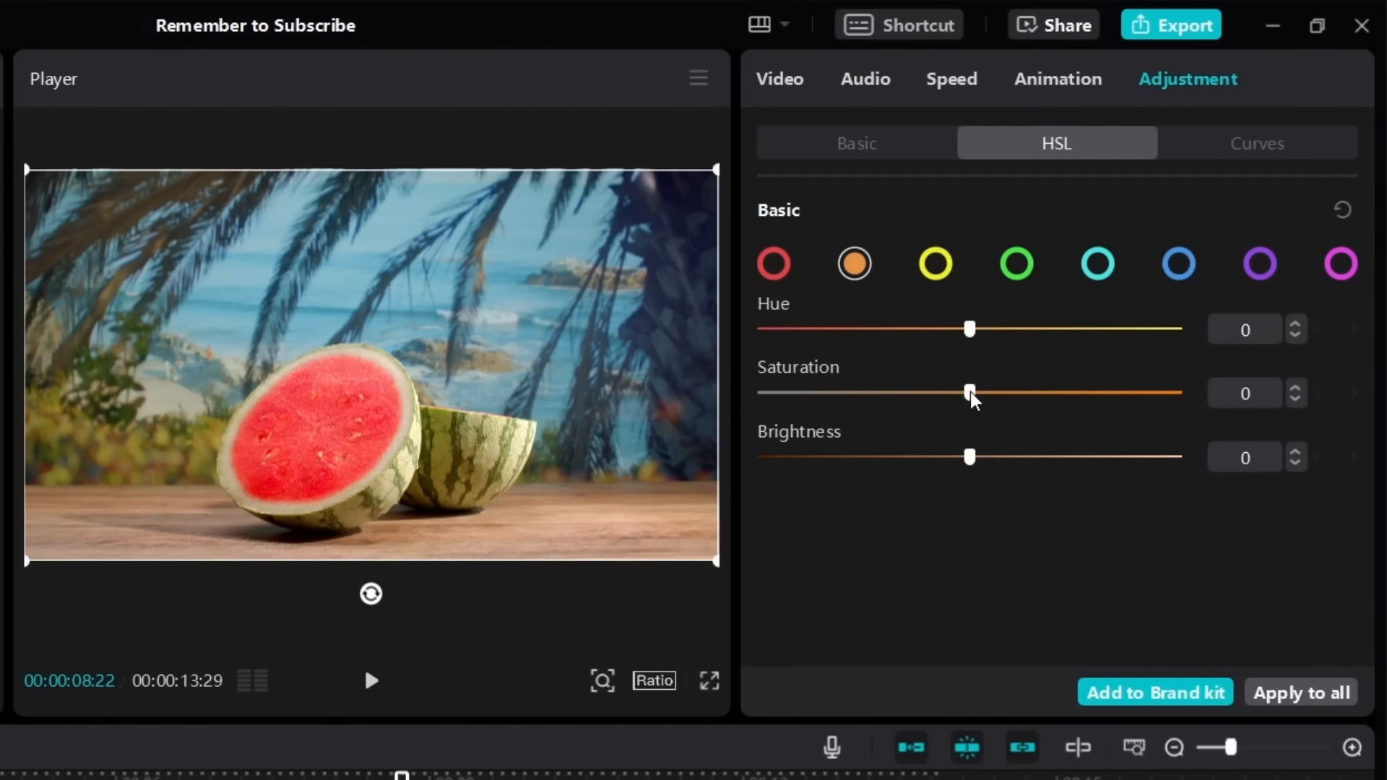
drag(972, 395, 708, 412)
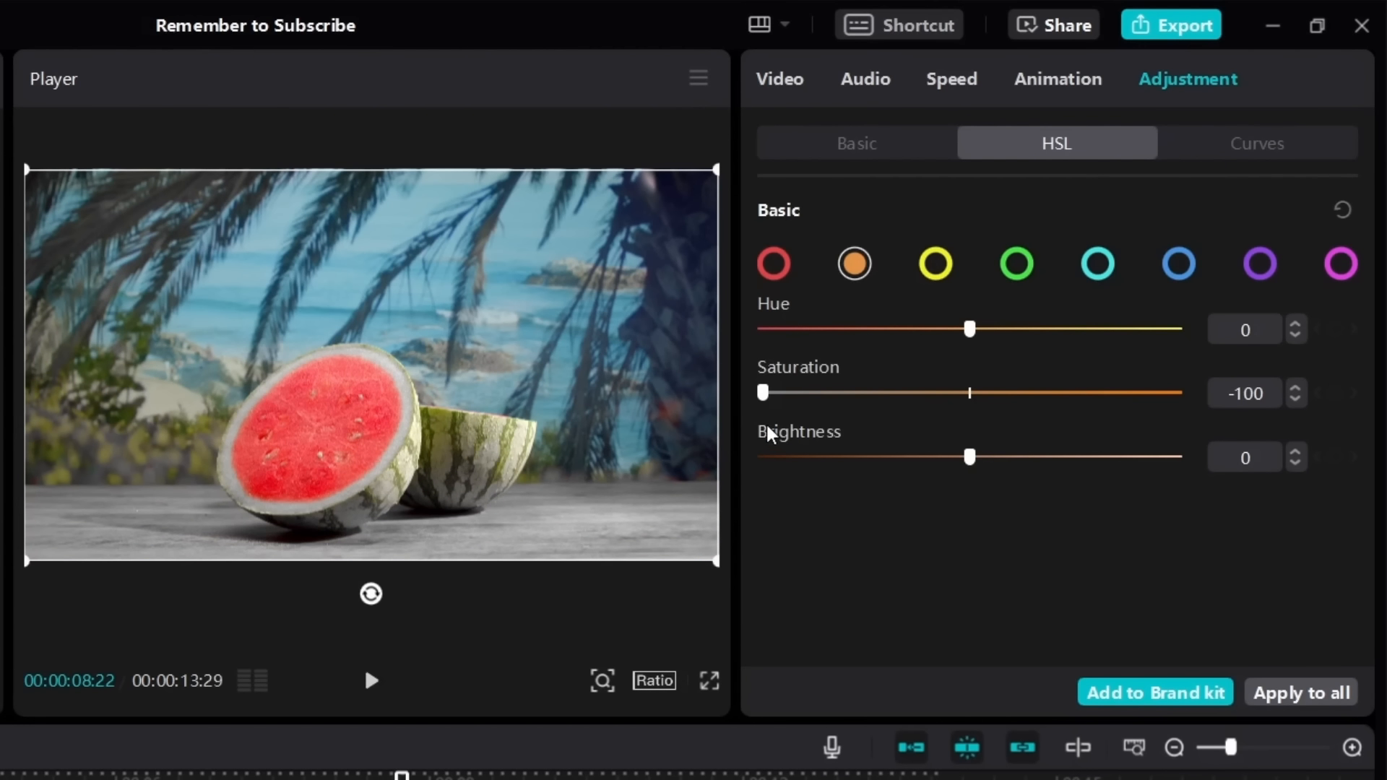
drag(771, 397, 1111, 405)
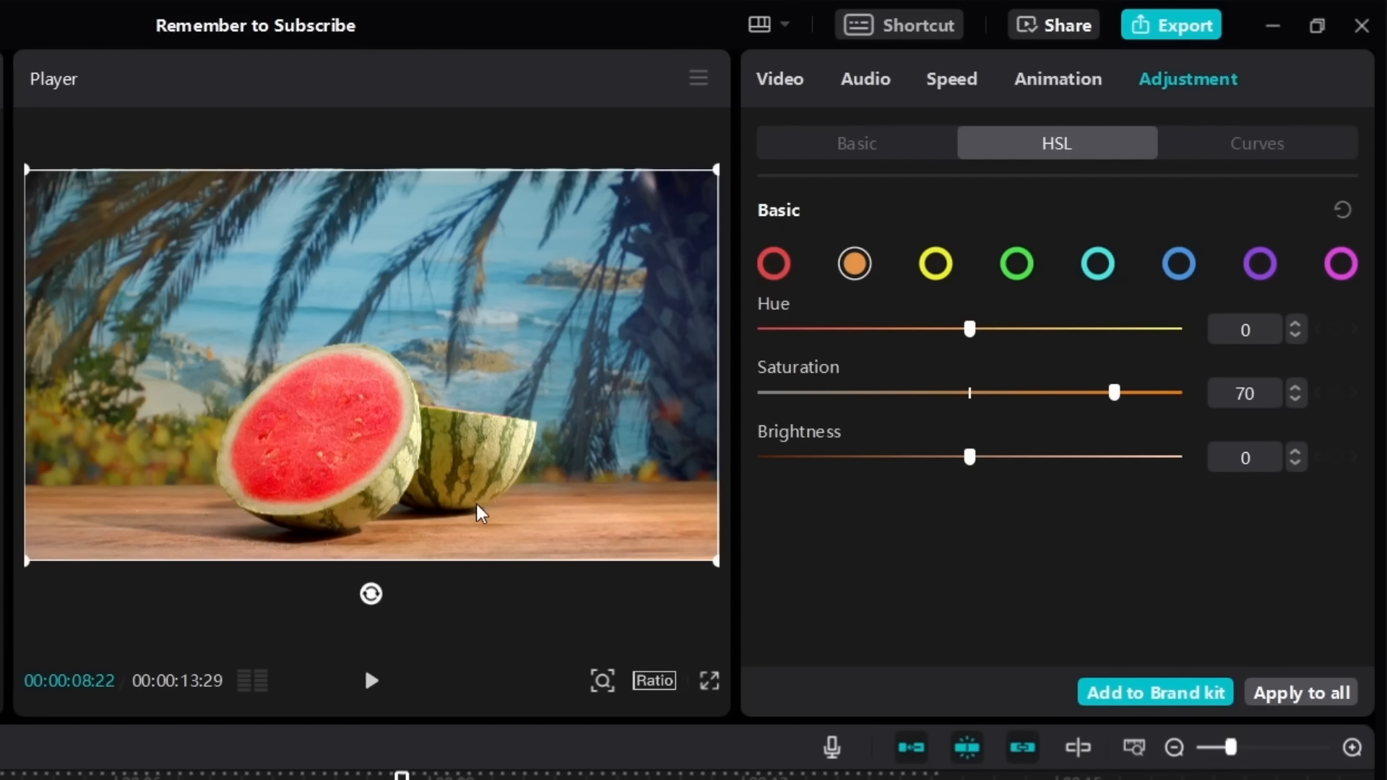
click(970, 394)
drag(971, 394, 1112, 404)
mouse_move(971, 457)
mouse_down()
mouse_move(779, 460)
mouse_move(970, 462)
mouse_up()
drag(970, 458, 908, 458)
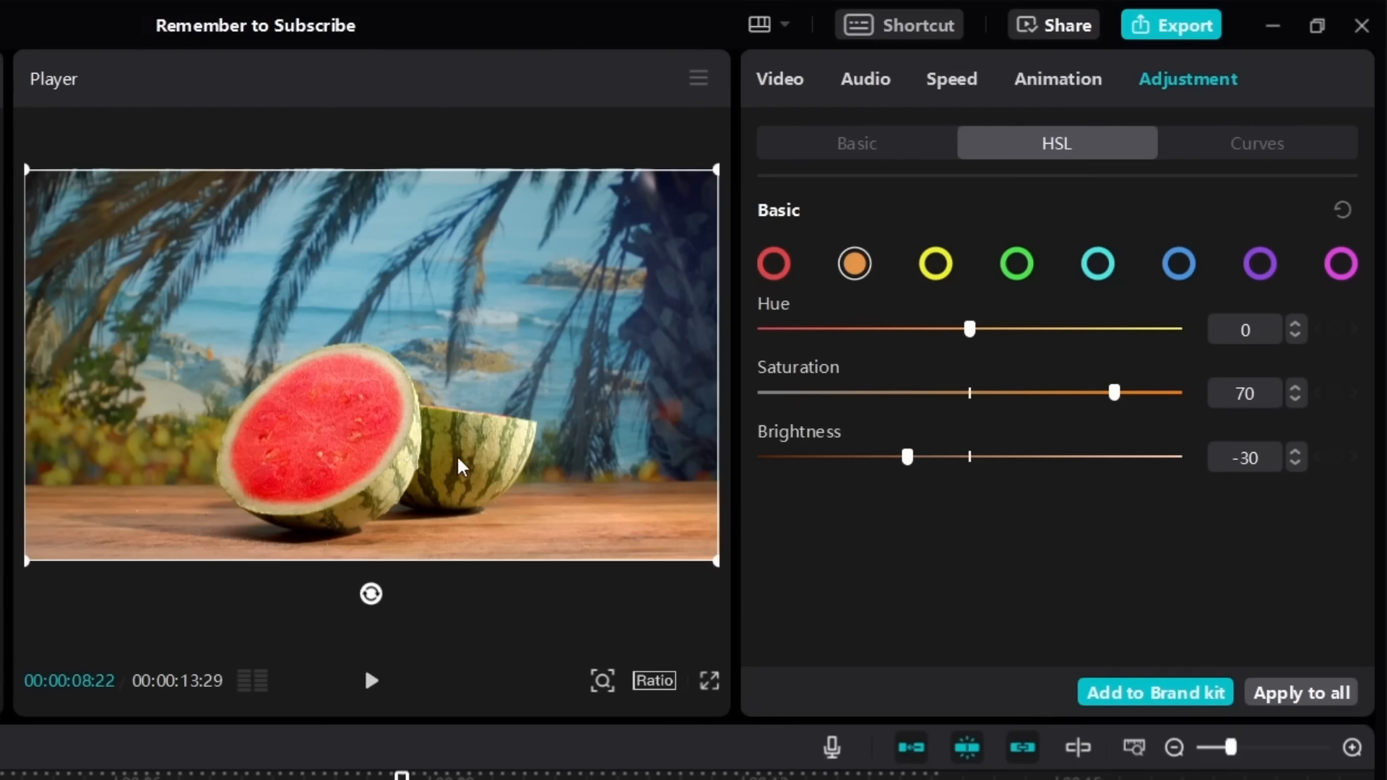
In the green range, set hue to 100, saturation to 100 and brightness to 50, testing the opposite extremes of each
click(1016, 267)
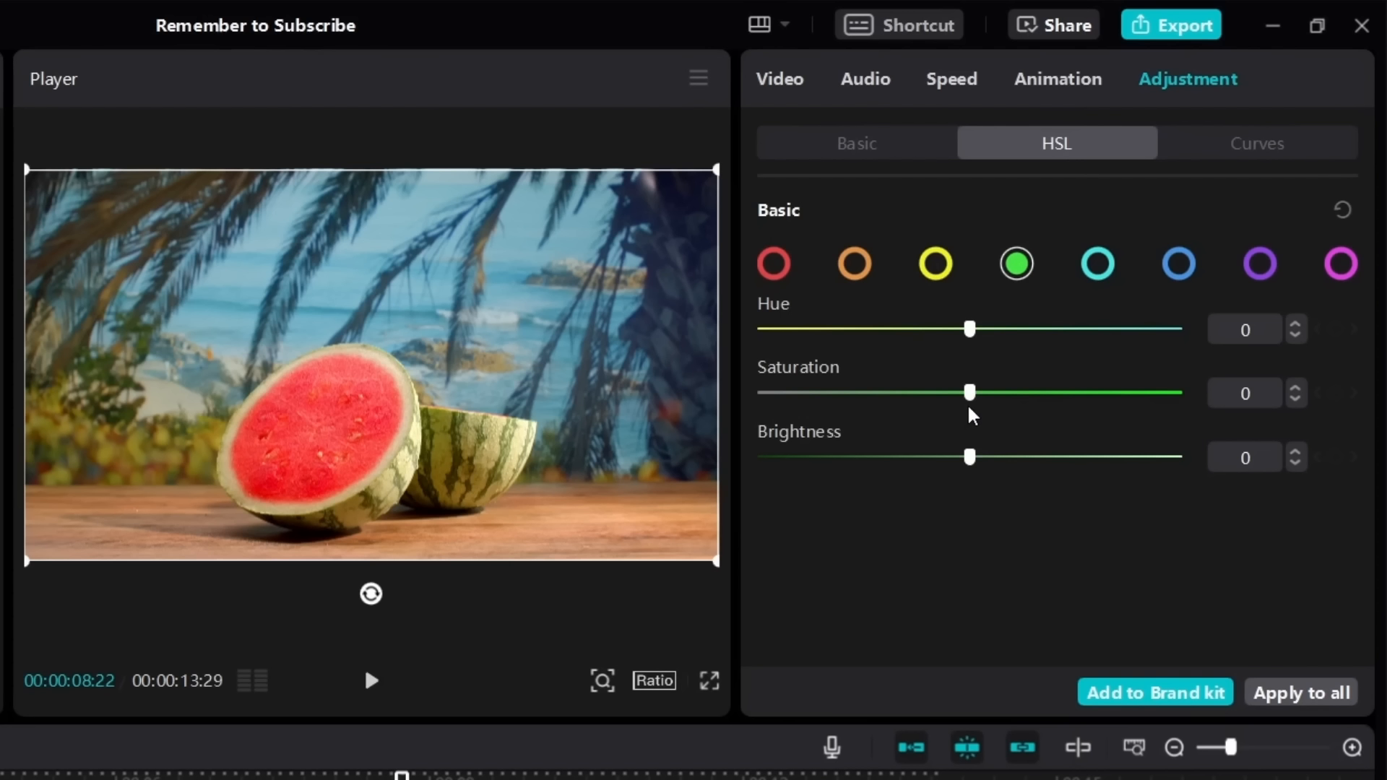
drag(968, 395, 1192, 412)
drag(1164, 400, 542, 488)
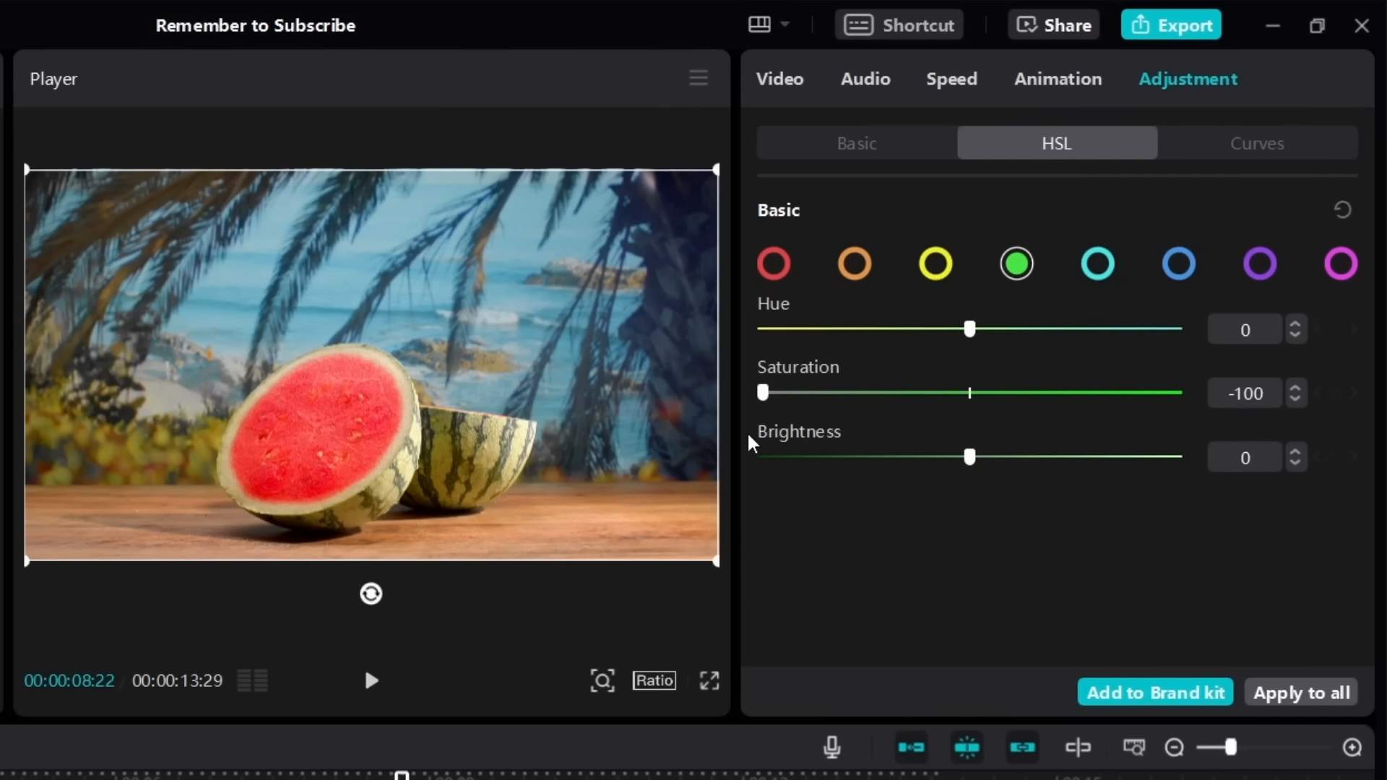
drag(765, 393, 1212, 408)
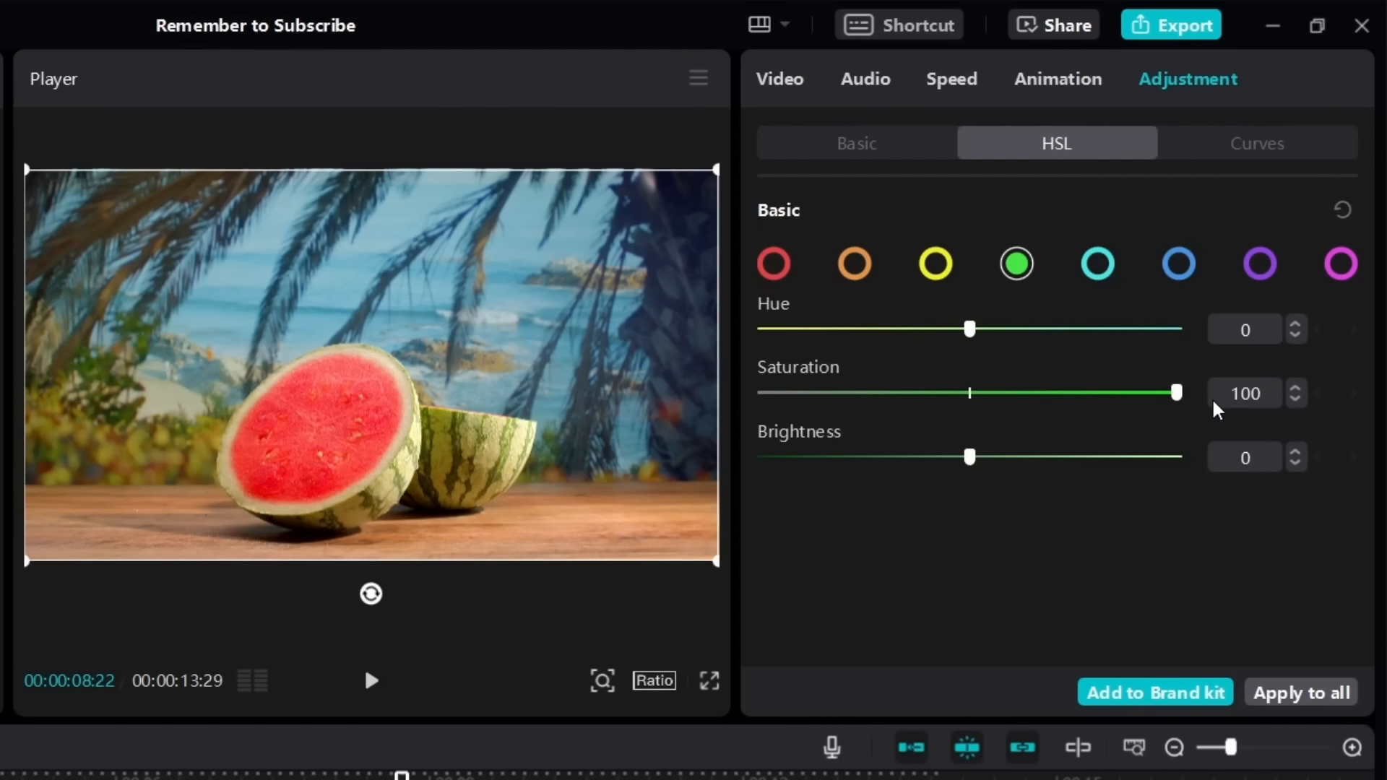
drag(962, 330, 725, 336)
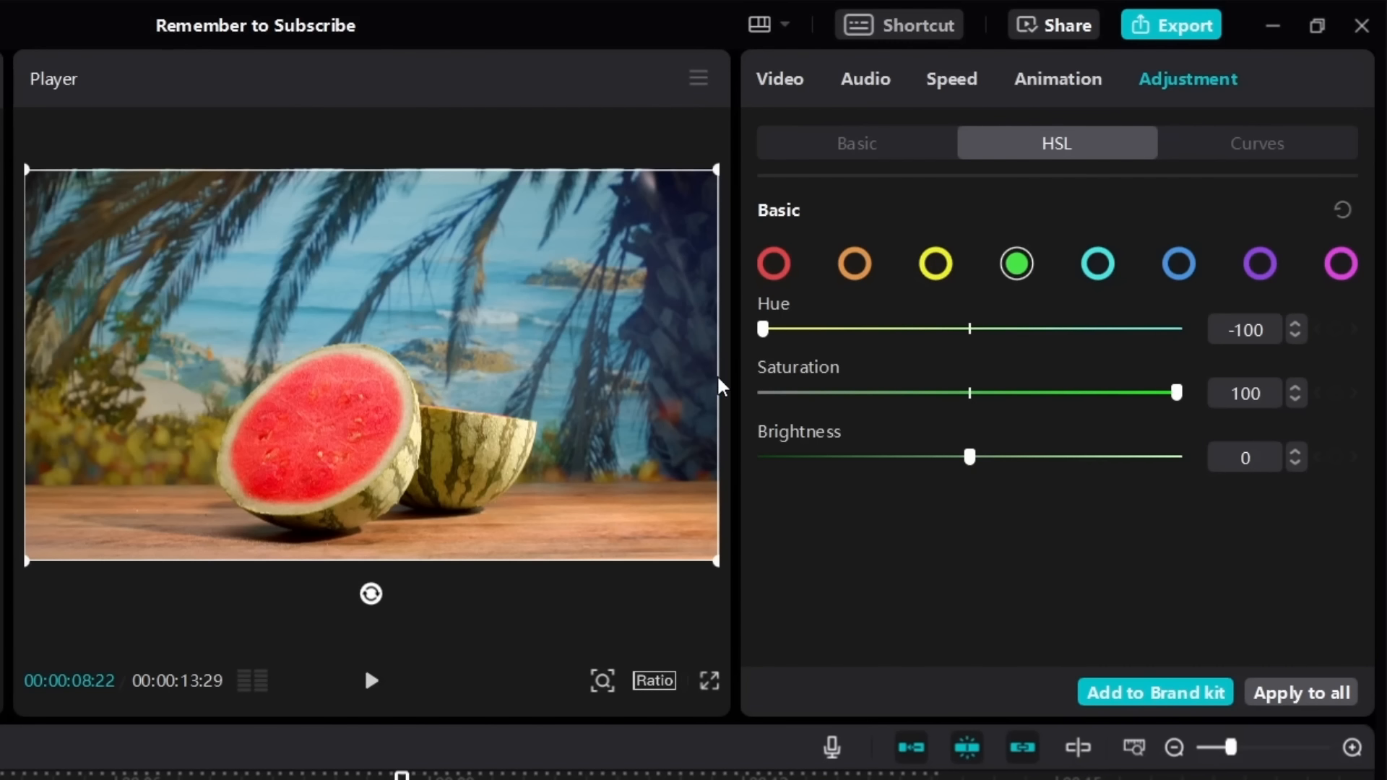
drag(769, 332, 972, 334)
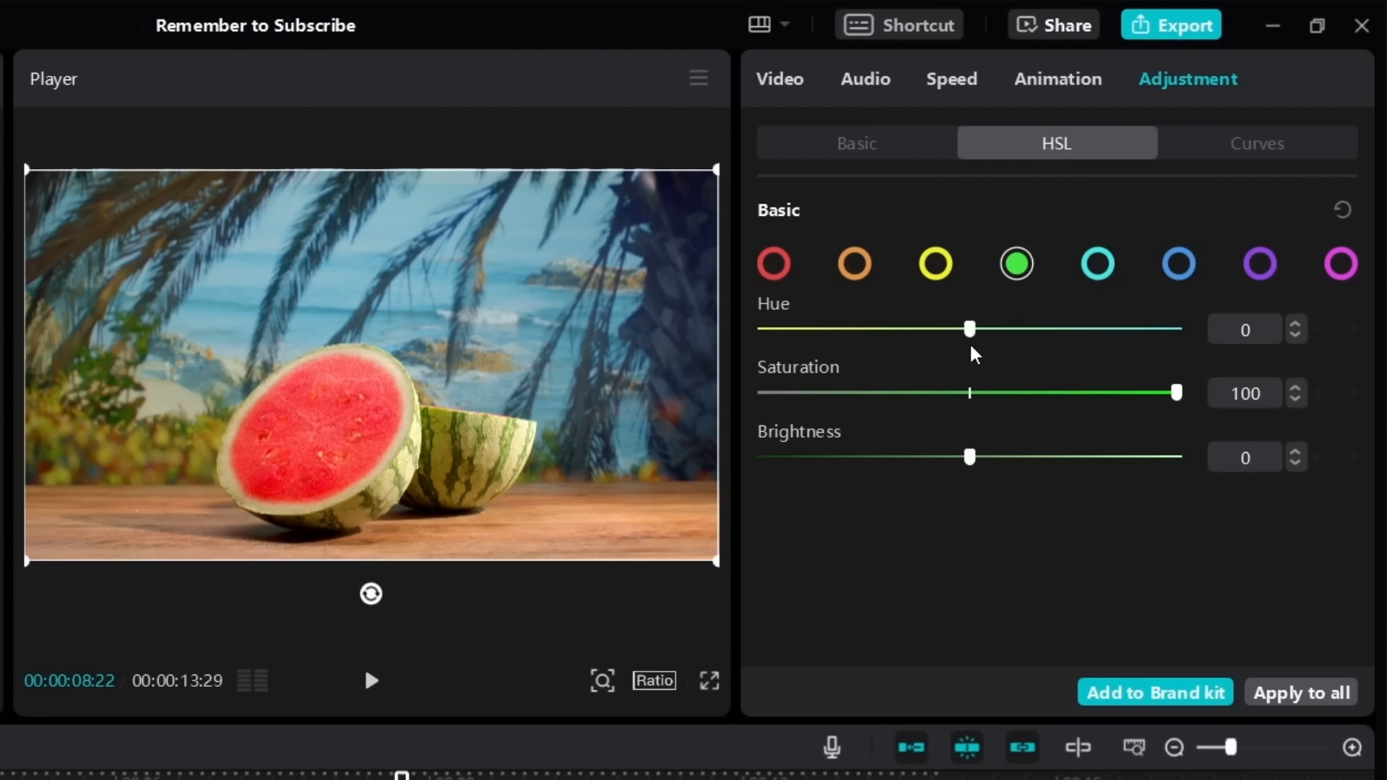
drag(969, 330, 1203, 340)
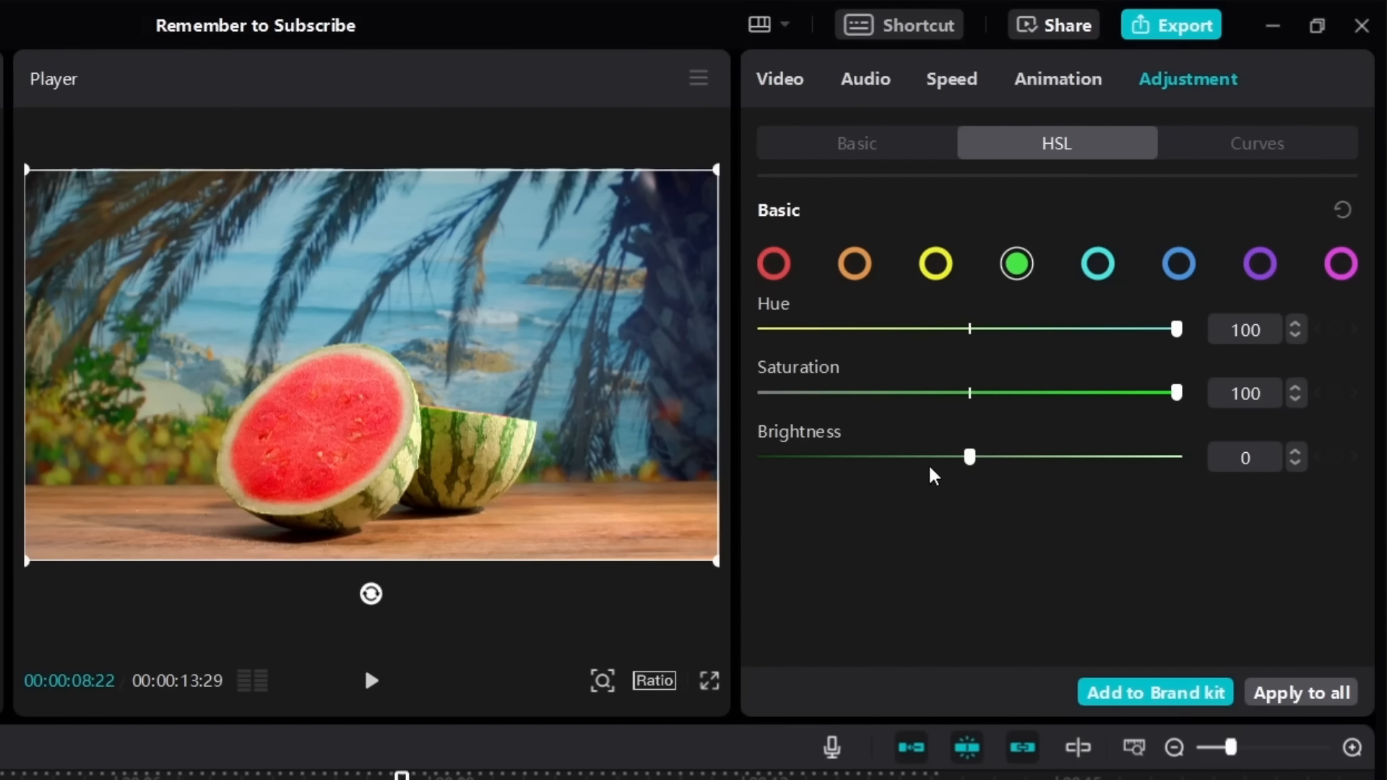
drag(972, 461, 626, 466)
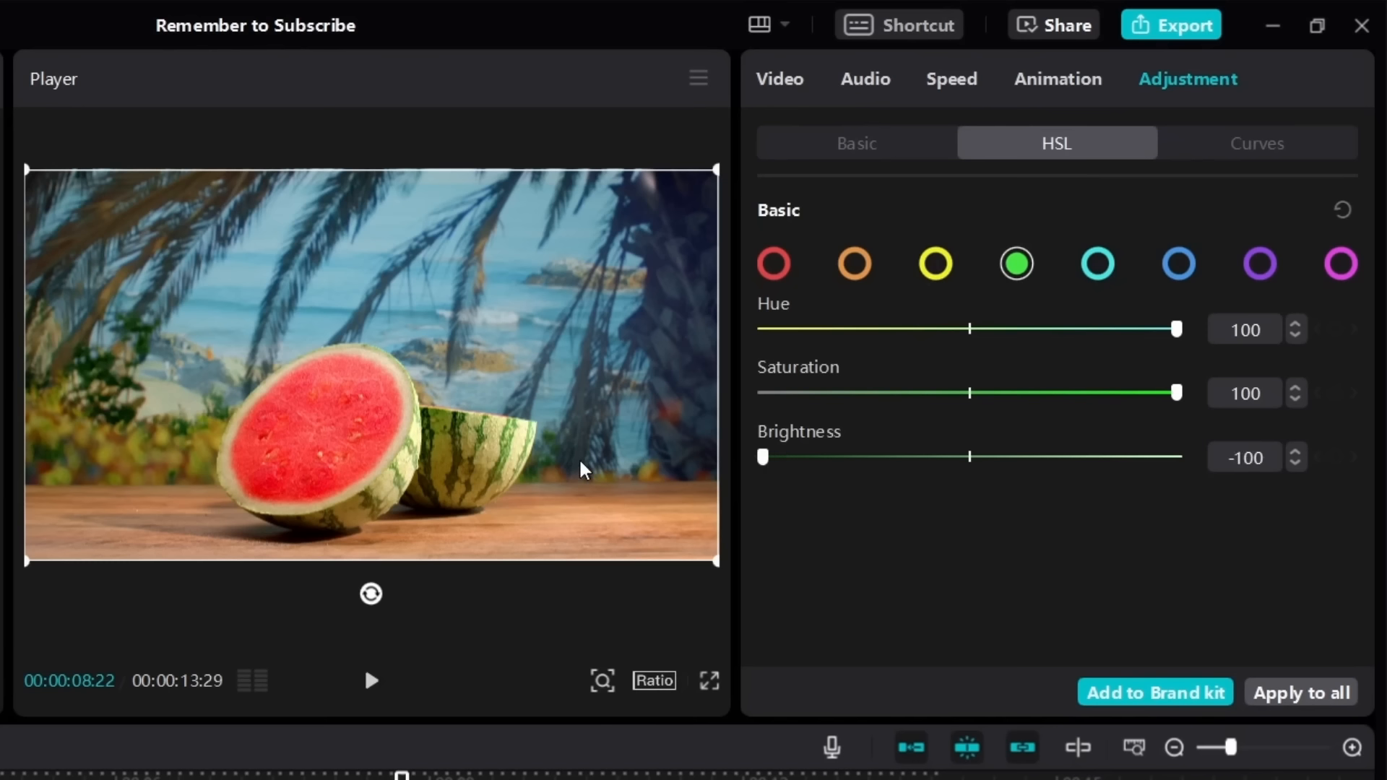
drag(768, 468, 1069, 471)
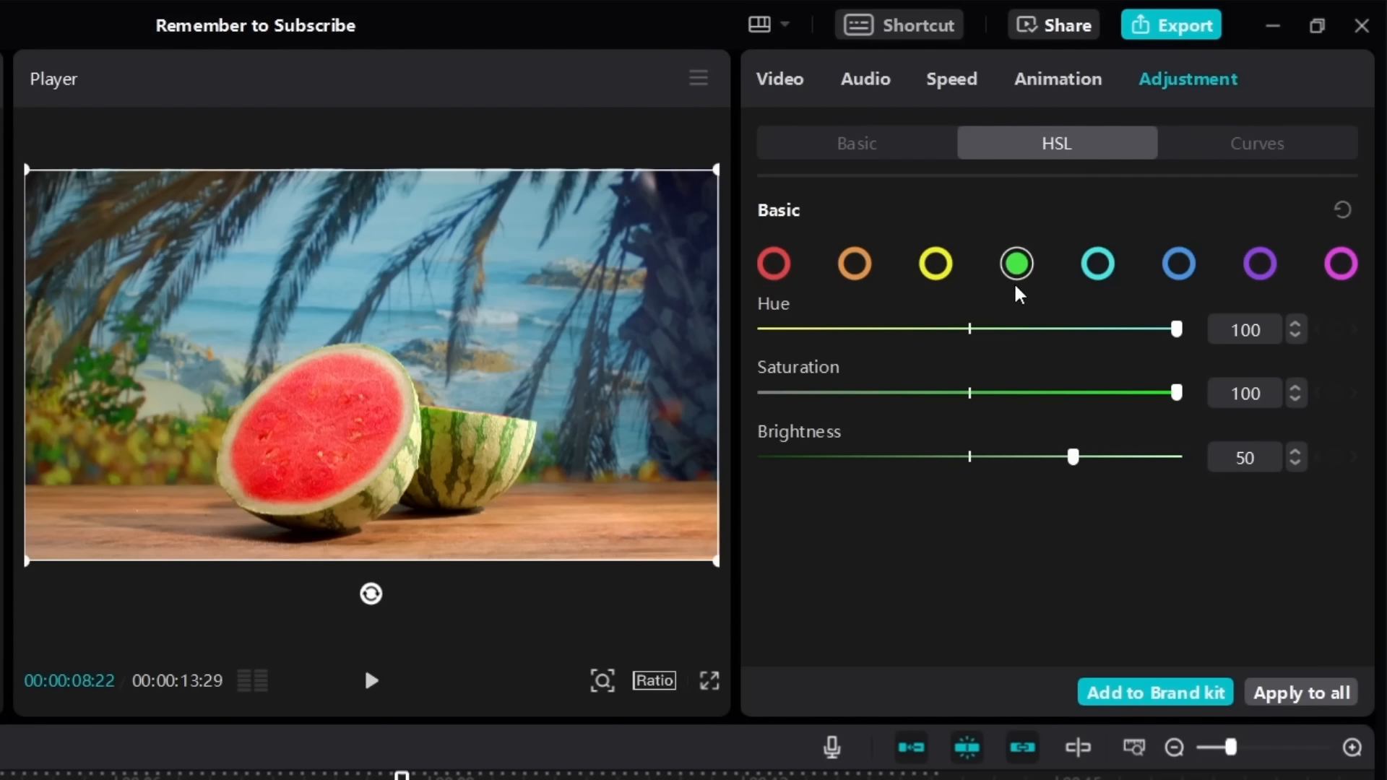
Try the yellow hue at -100, compare it with 0, and set it to 100
click(935, 267)
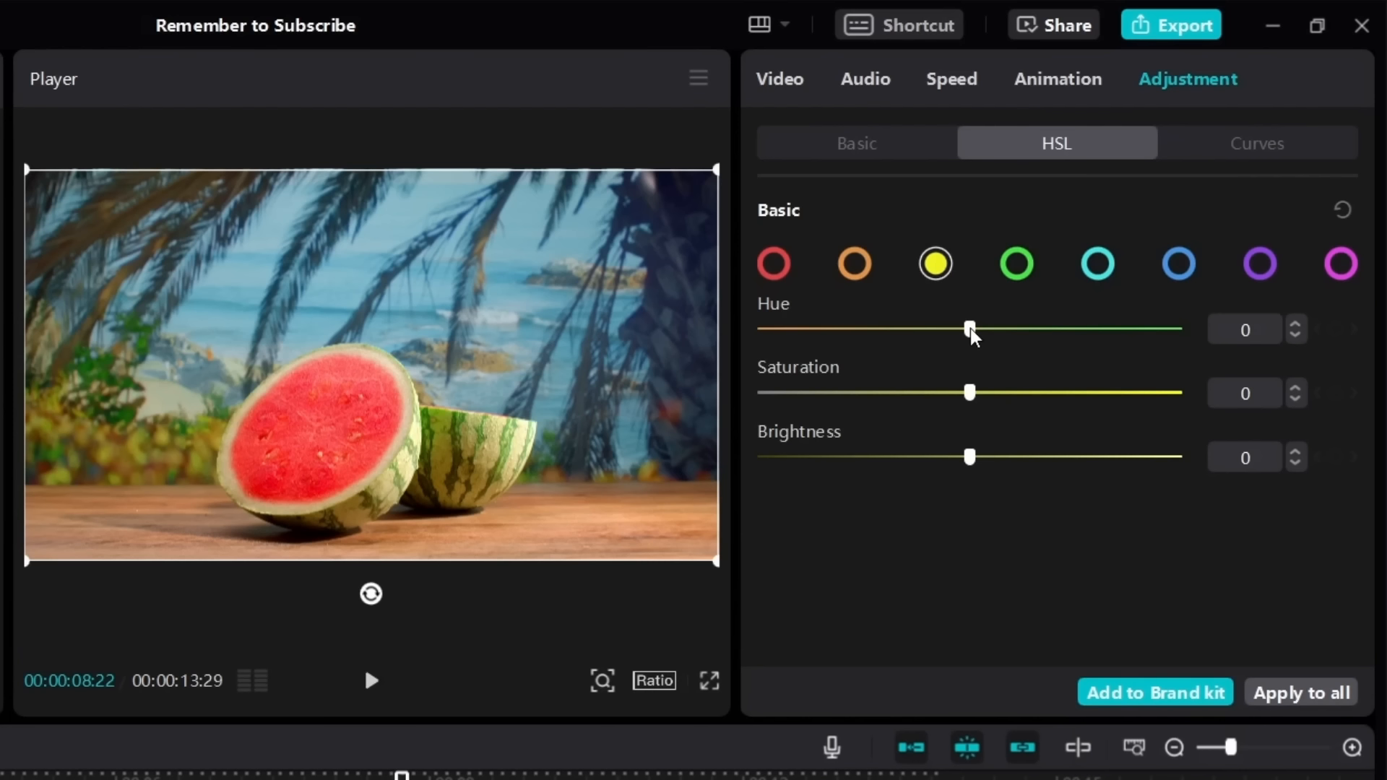
drag(961, 331, 746, 354)
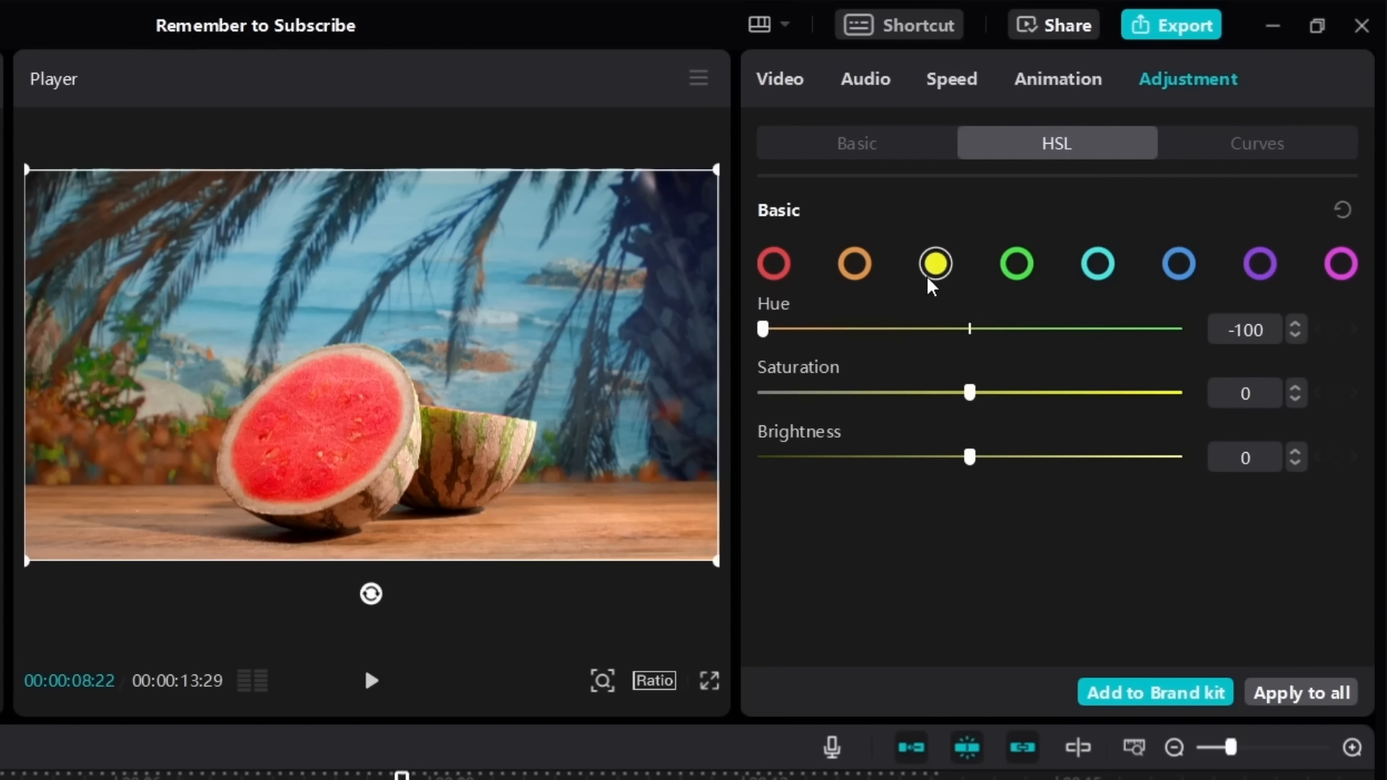
drag(810, 330, 1200, 339)
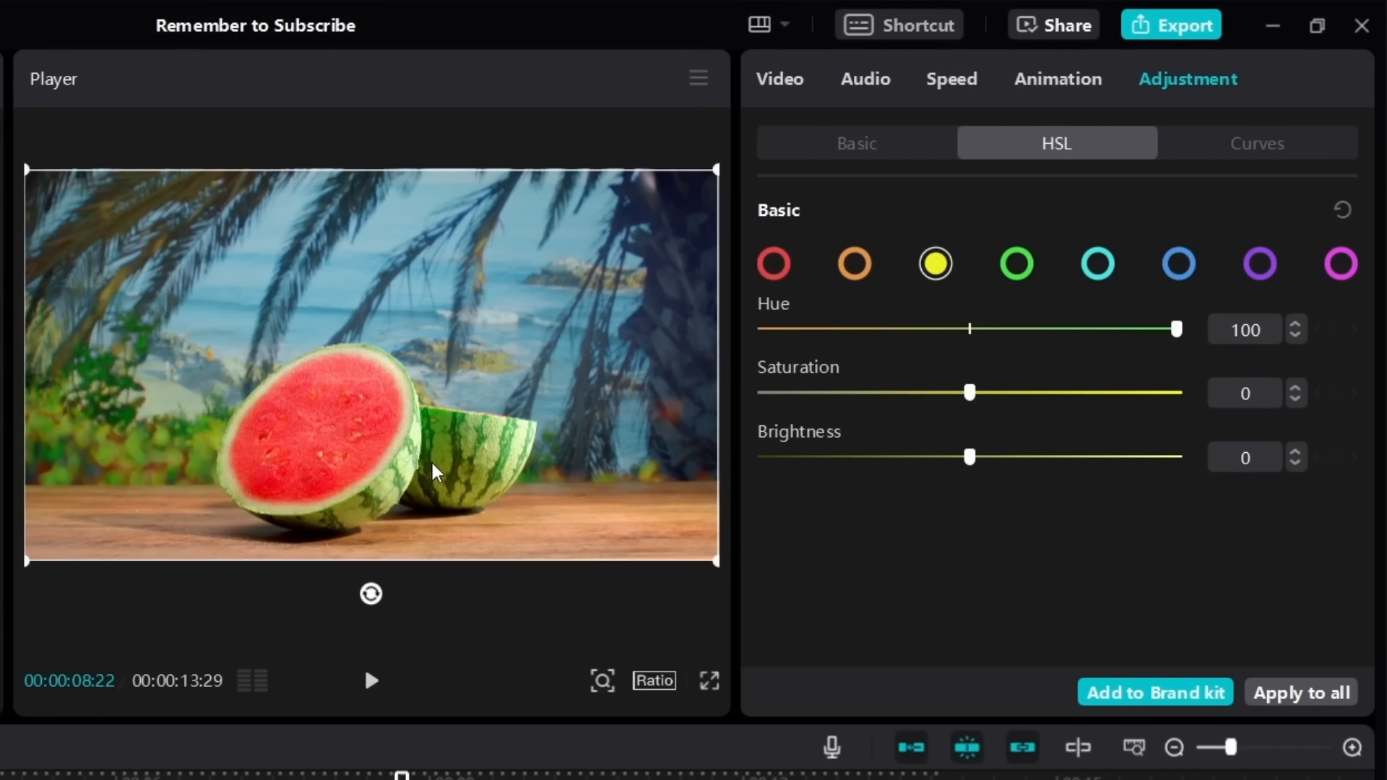
click(970, 329)
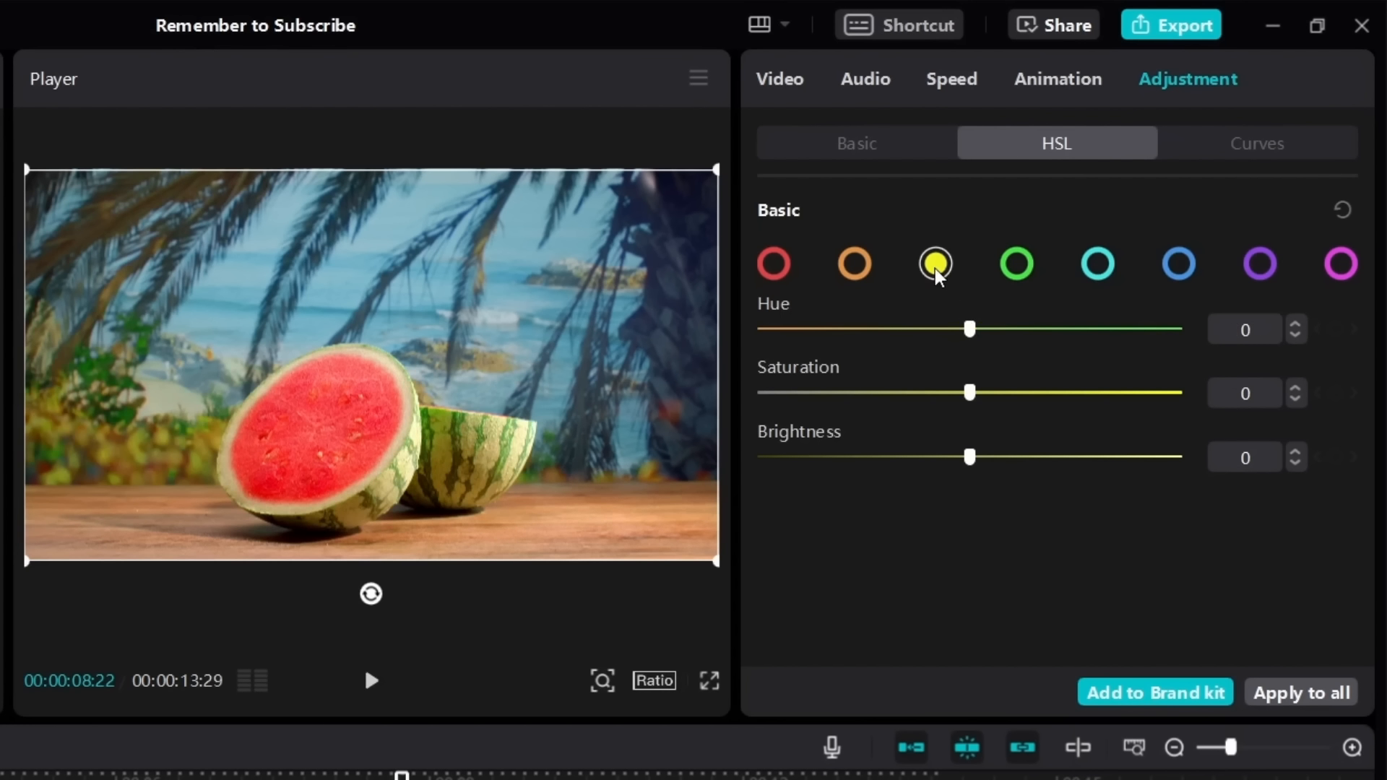
drag(979, 327, 1247, 352)
click(974, 334)
drag(970, 336, 1192, 339)
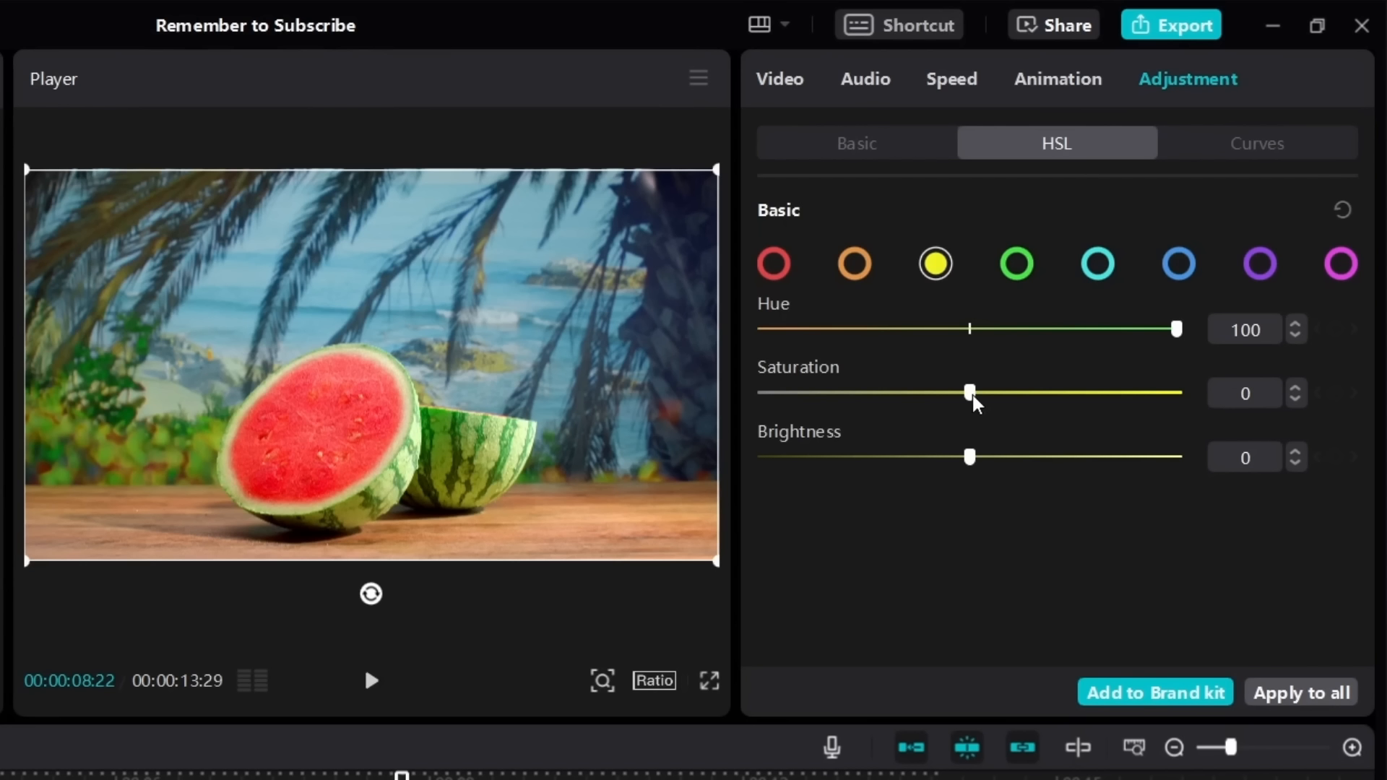
Set the yellow saturation to about 19, try yellow brightness at 100, and set it to -20
drag(974, 397, 1000, 401)
drag(972, 461, 1185, 474)
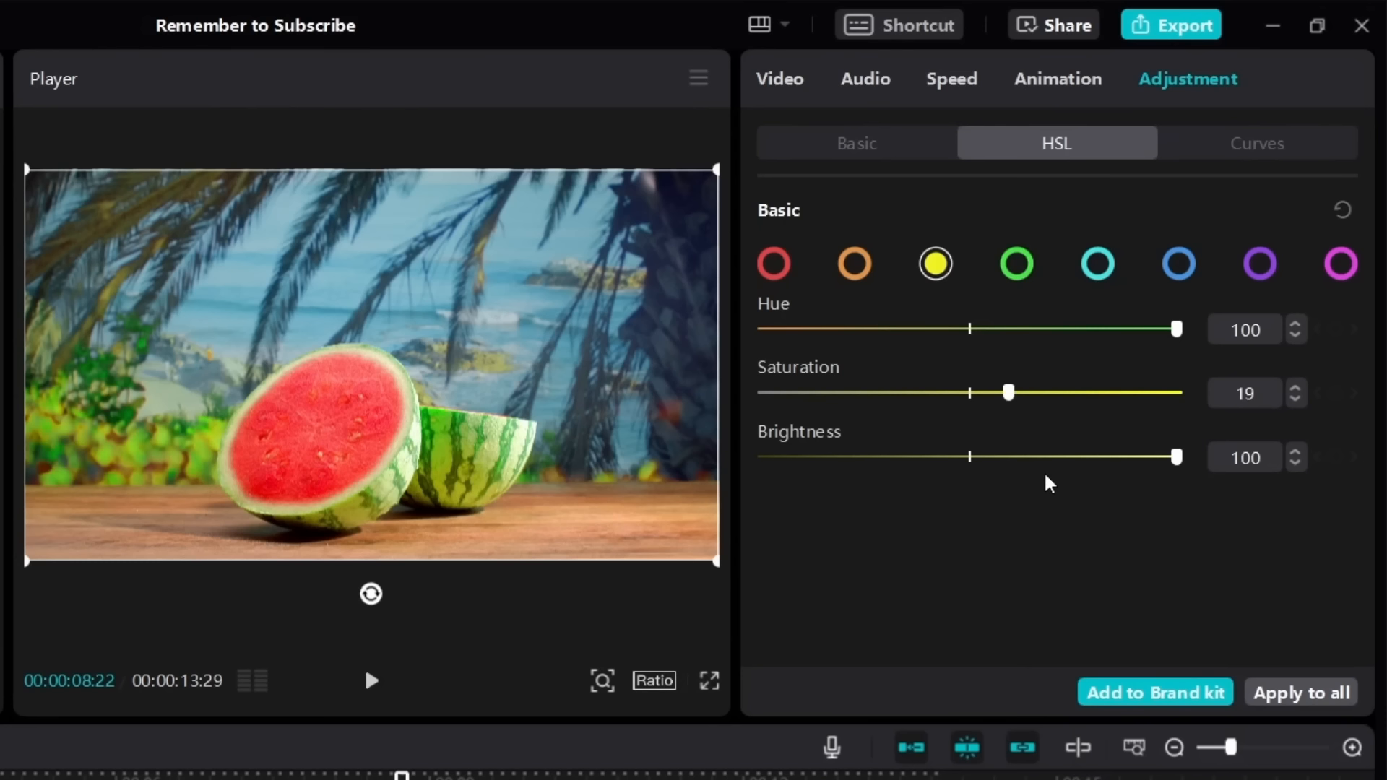
click(977, 457)
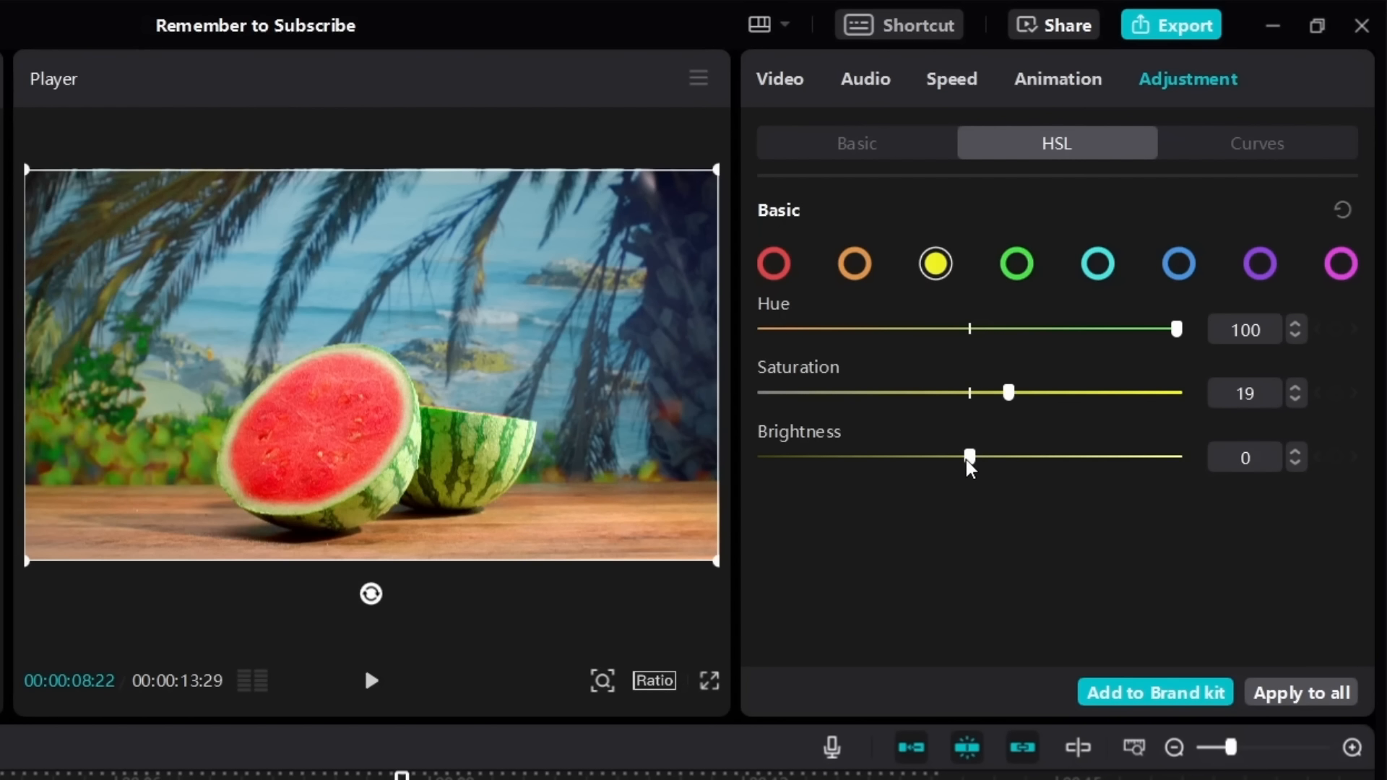
drag(968, 460, 925, 486)
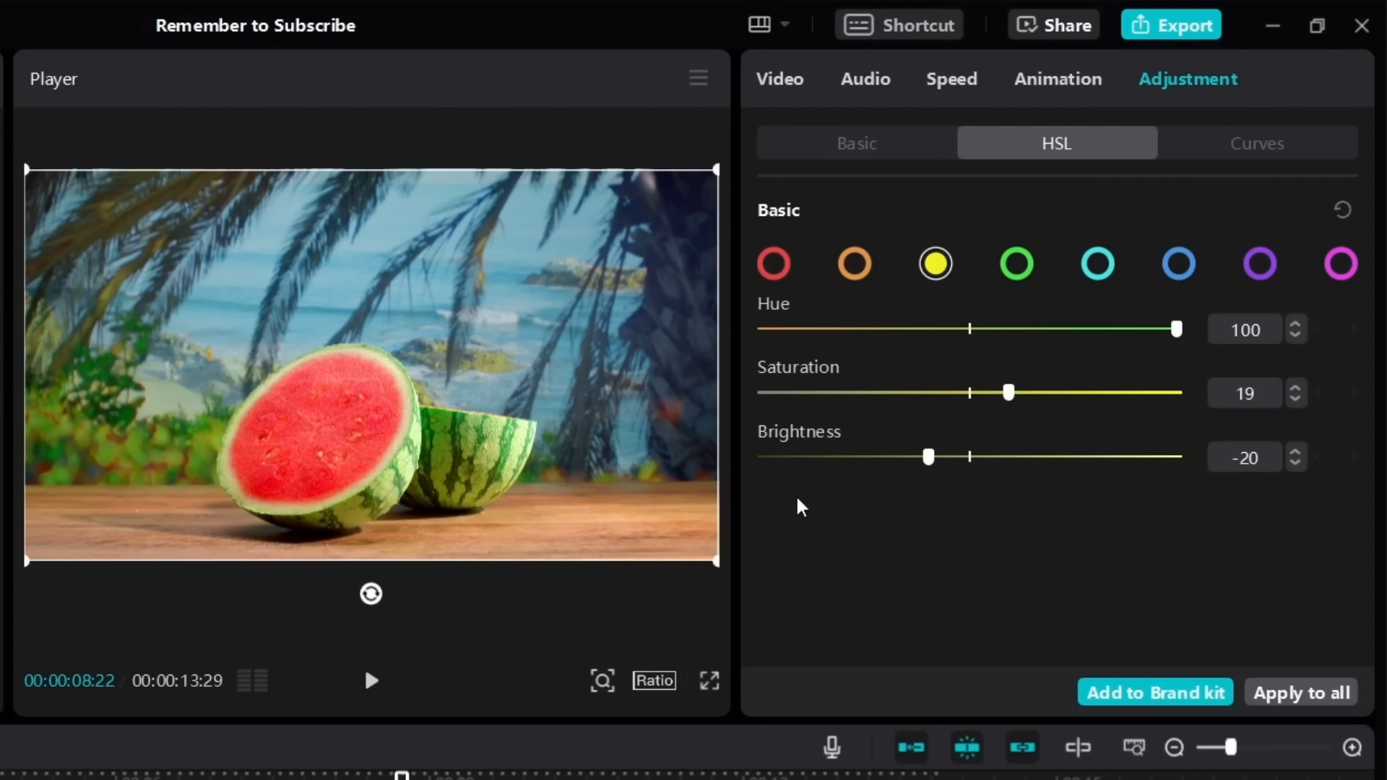
drag(1008, 393, 1010, 393)
Set the cyan range to hue 29, saturation 100 and brightness -40 to deepen the sea and sky
click(1101, 265)
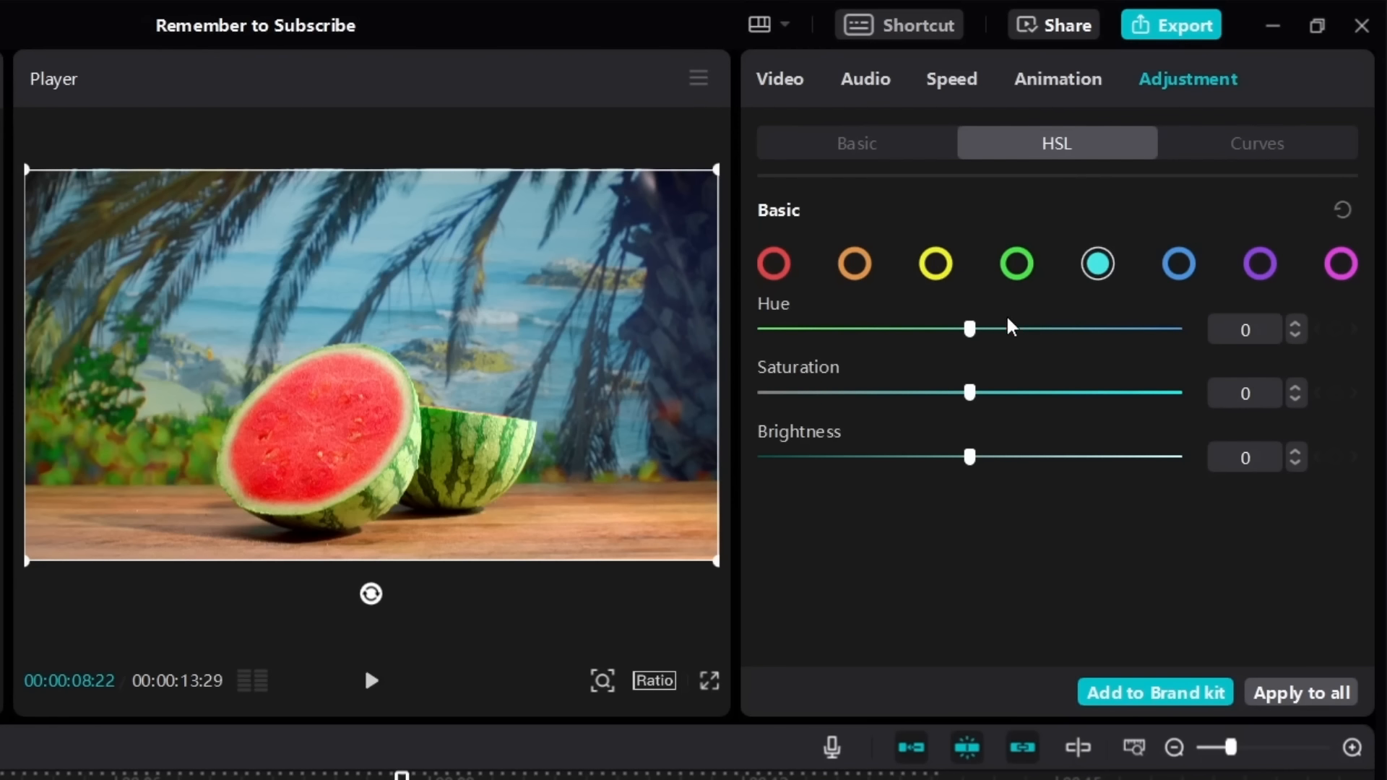
drag(969, 331, 1026, 351)
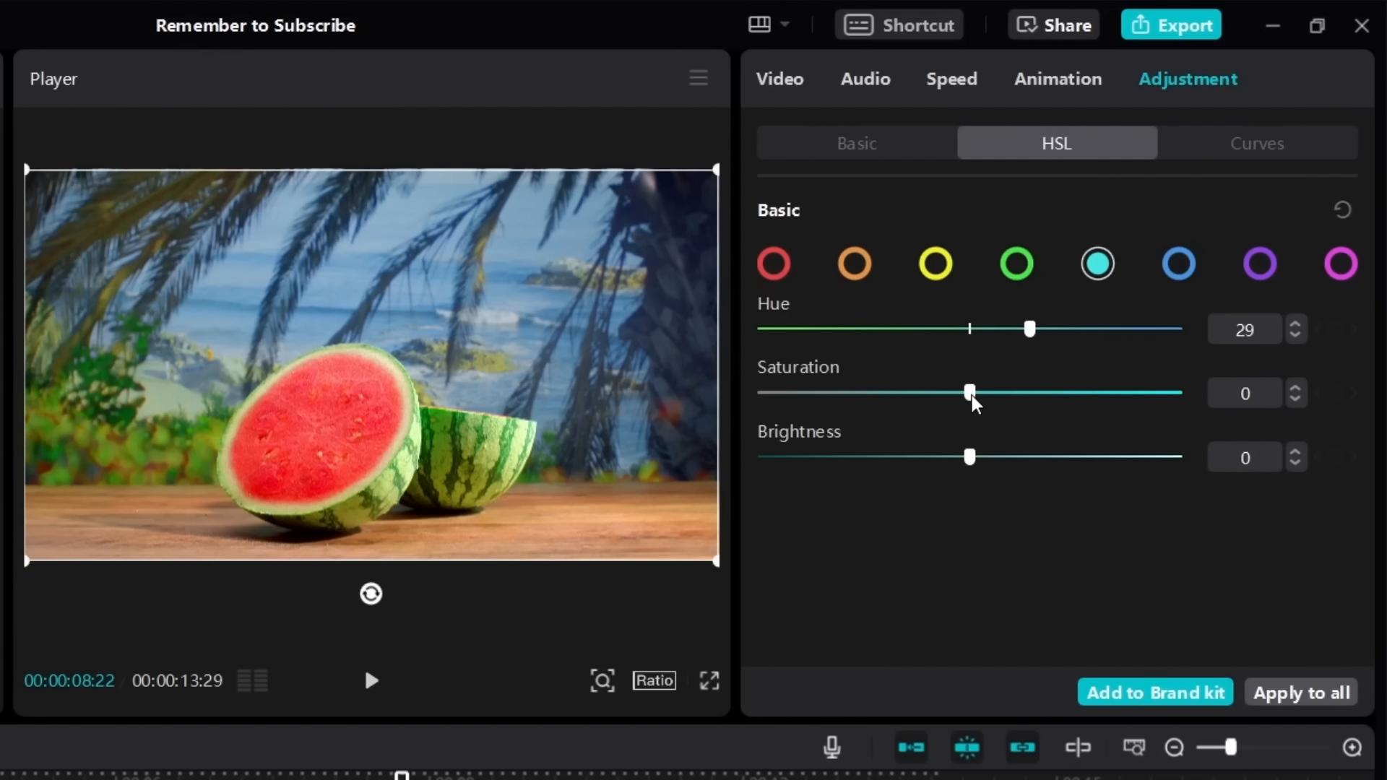
drag(972, 396, 1184, 447)
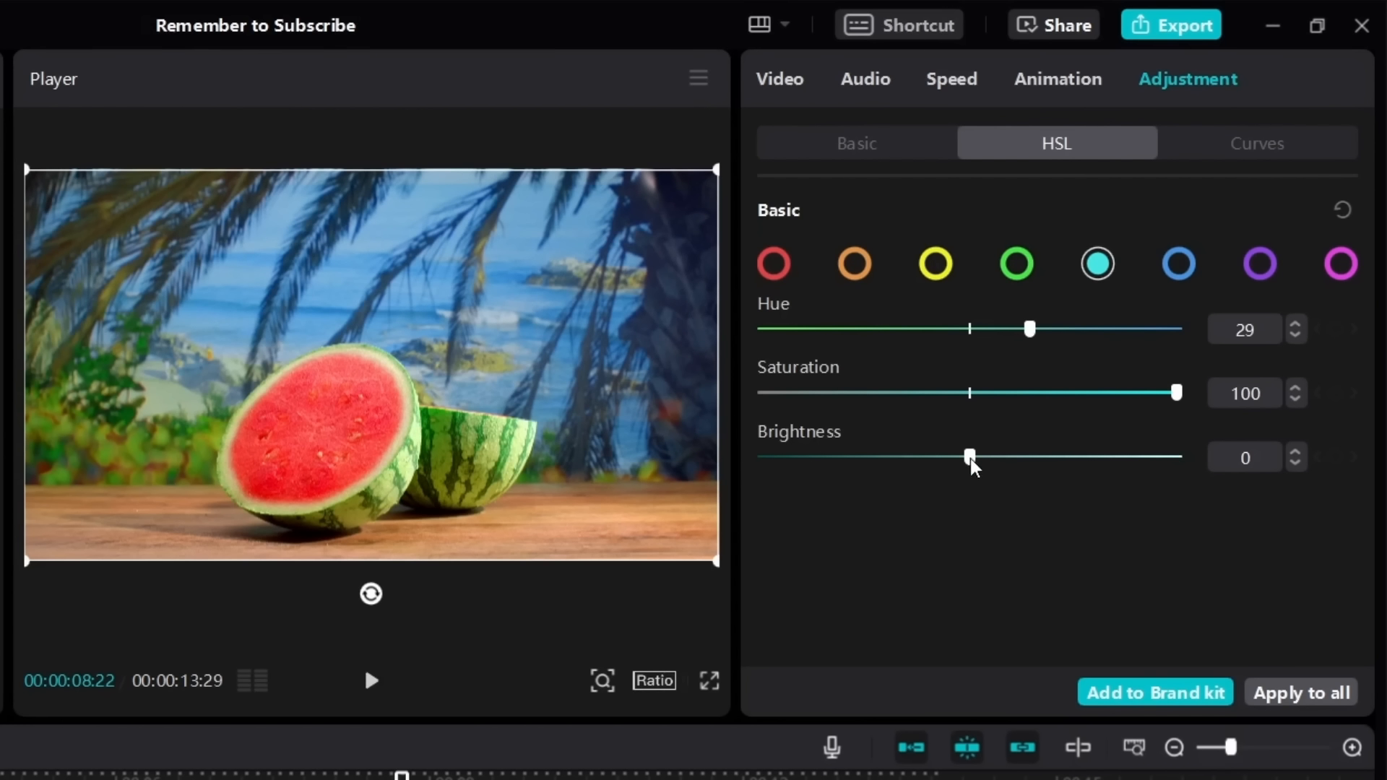
drag(970, 458, 885, 575)
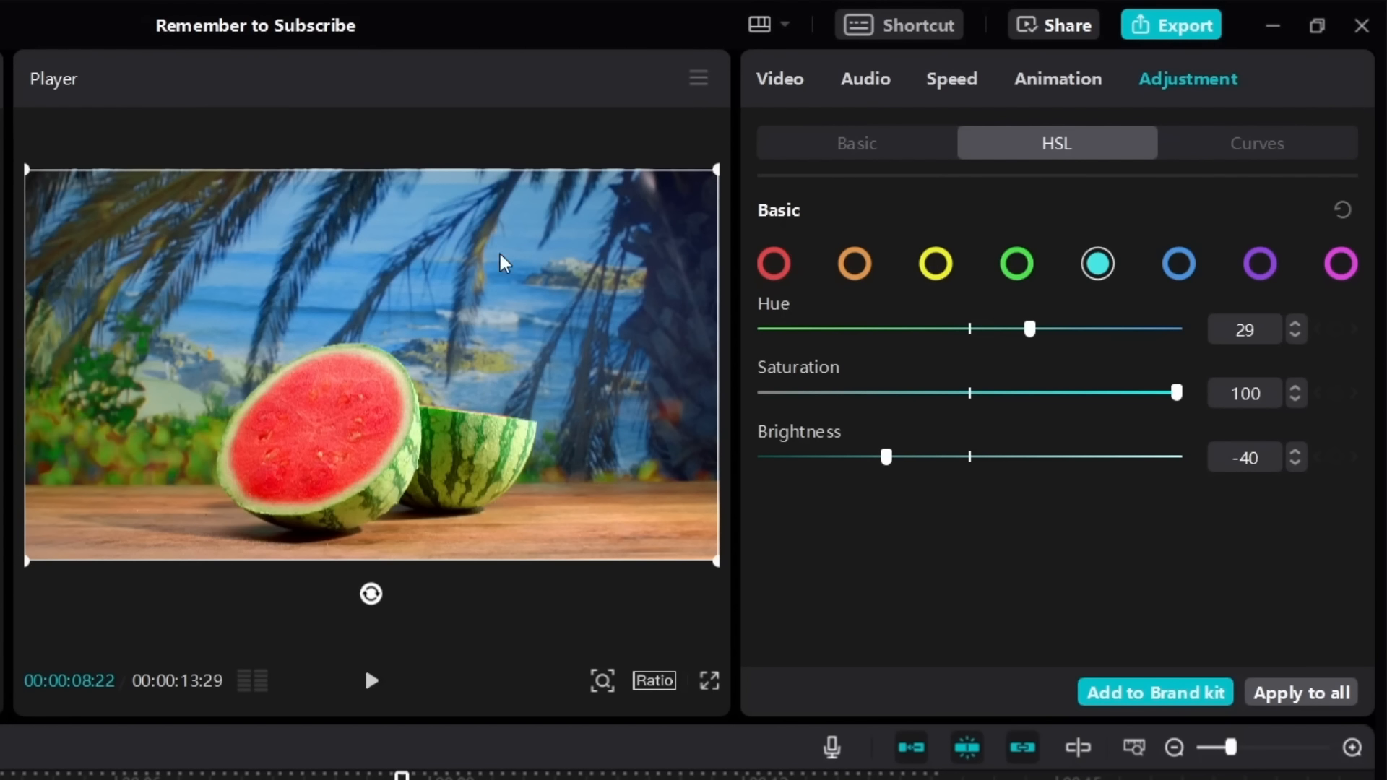
Try the blue hue and reduce blue saturation and brightness in the HSL adjustment, and delete the watermelon clip
click(1180, 268)
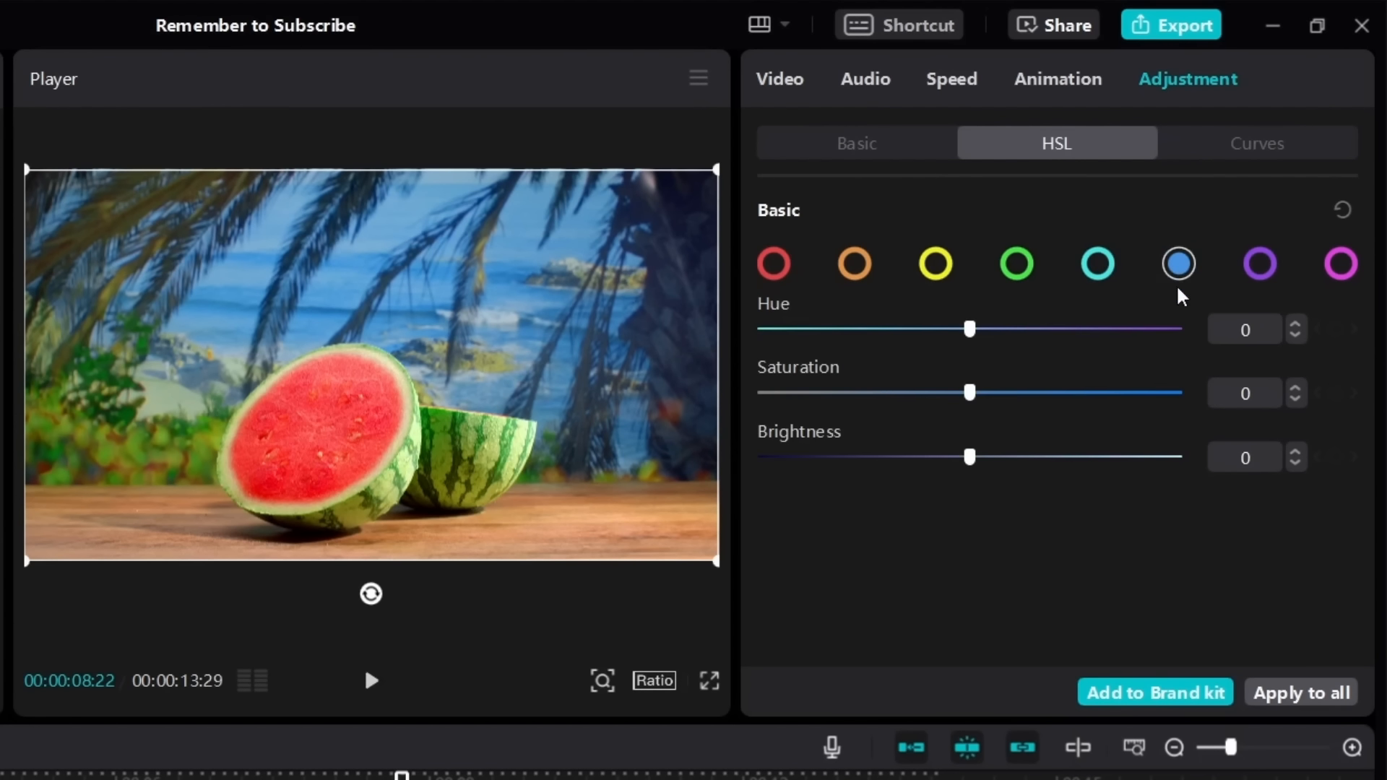
mouse_move(973, 332)
mouse_down()
mouse_move(786, 337)
mouse_move(967, 338)
mouse_up()
drag(973, 396, 929, 416)
drag(971, 458, 753, 500)
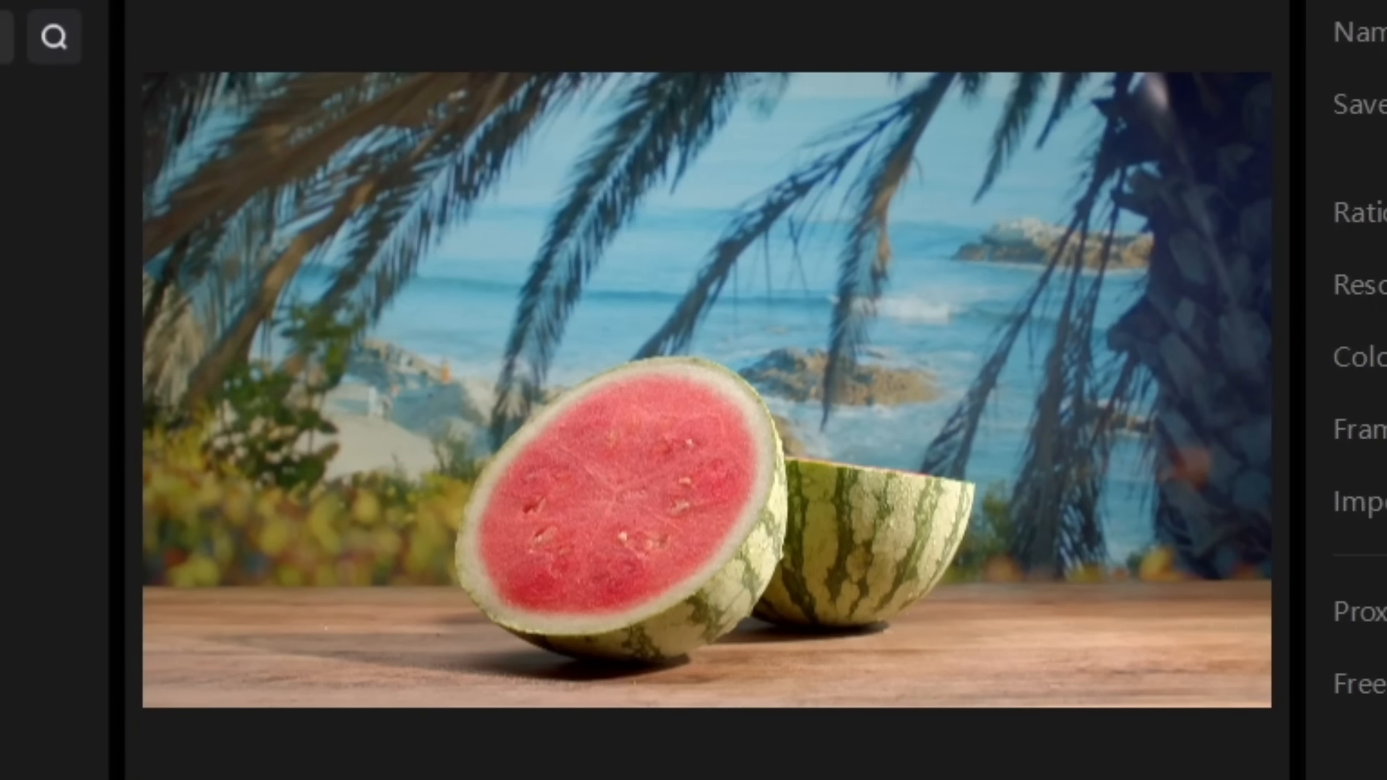
key(Delete)
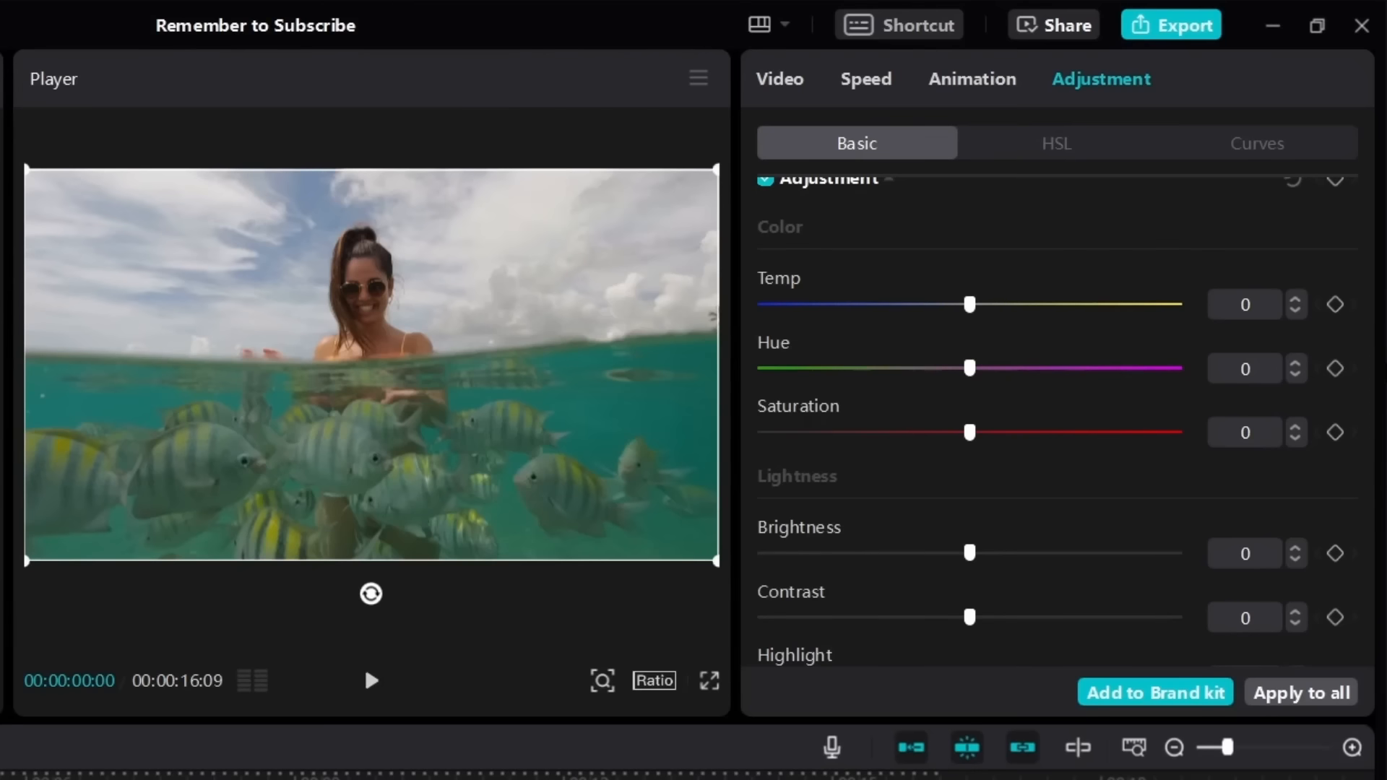
In the underwater clip's basic adjustment, try different brightness values and raise the contrast to 35 as a test
drag(1366, 356, 1364, 453)
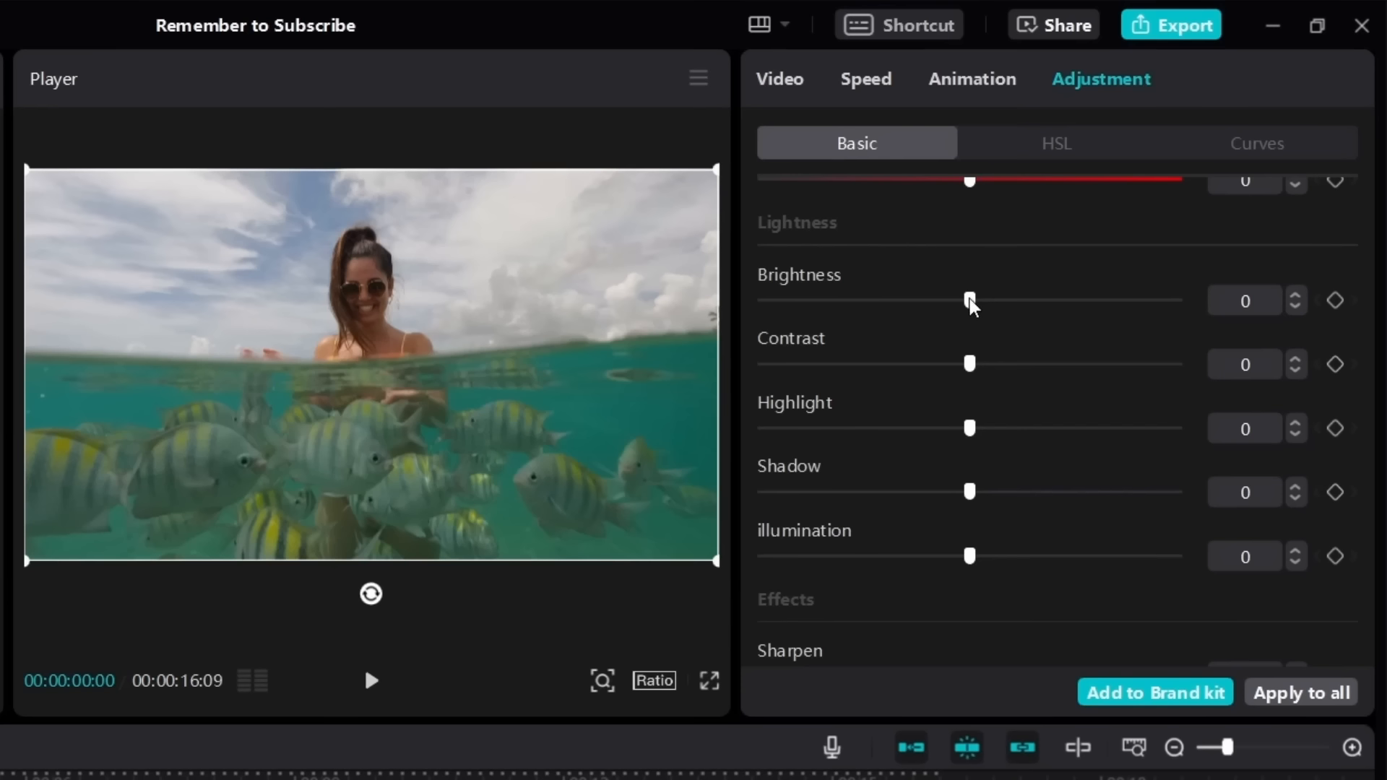
drag(956, 301, 1137, 319)
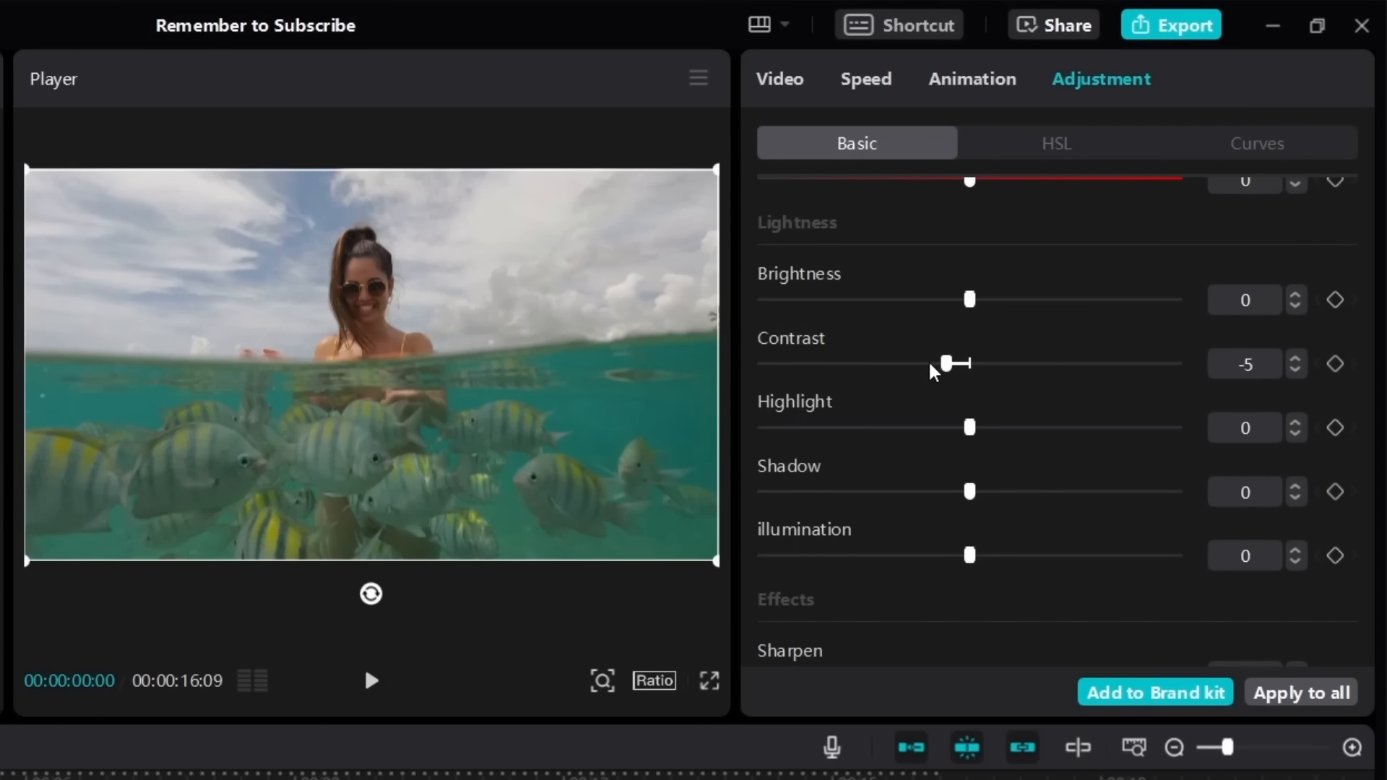
drag(885, 367, 1072, 379)
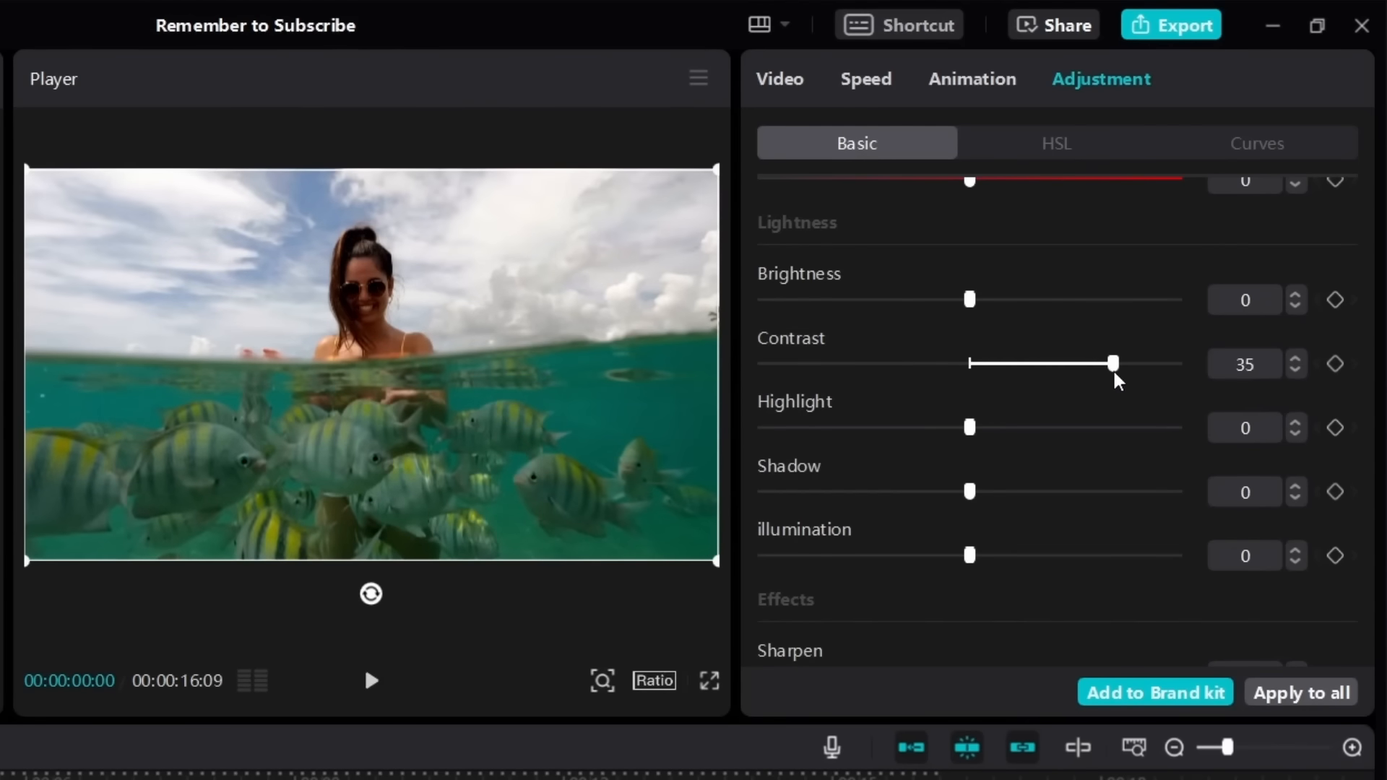
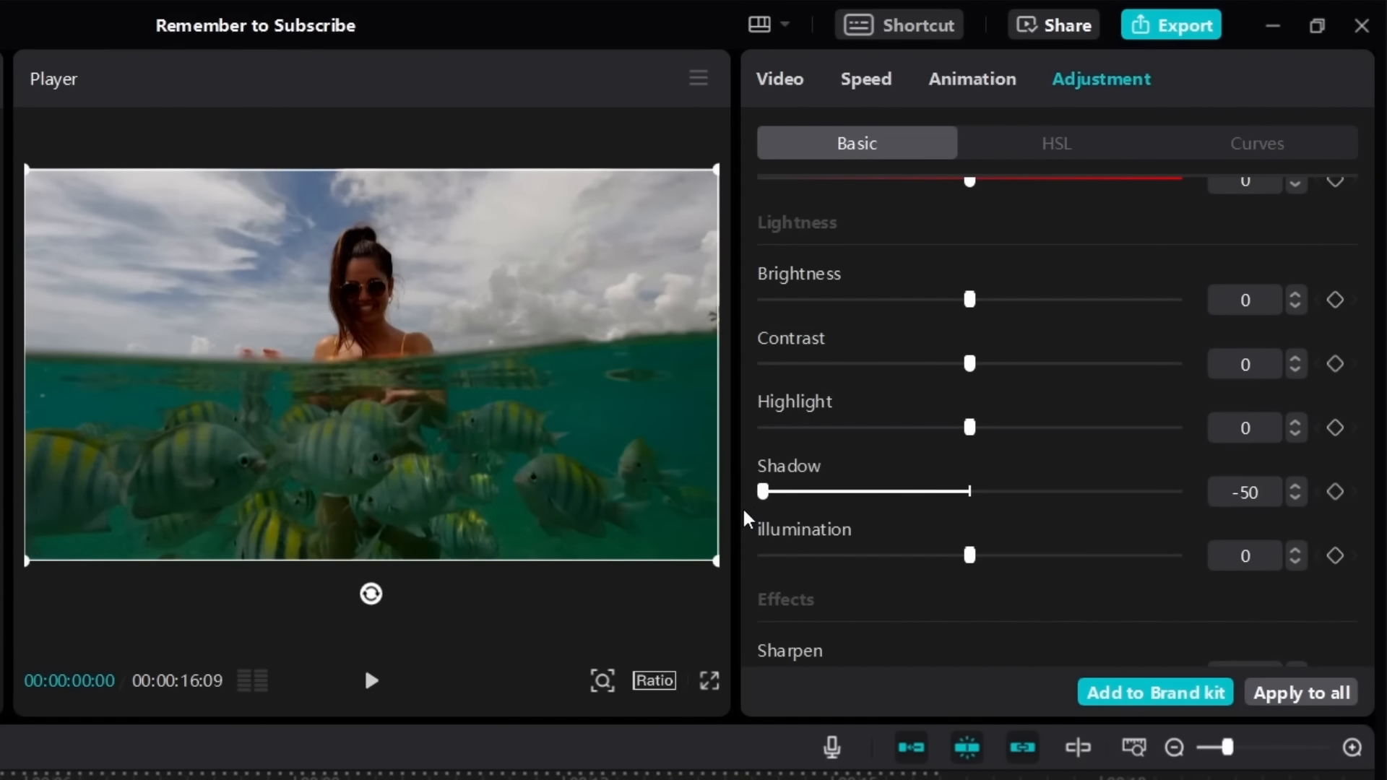
Try the underwater clip's shadow at -50 and higher values, and try its illumination at -50 and higher values
drag(762, 492, 968, 498)
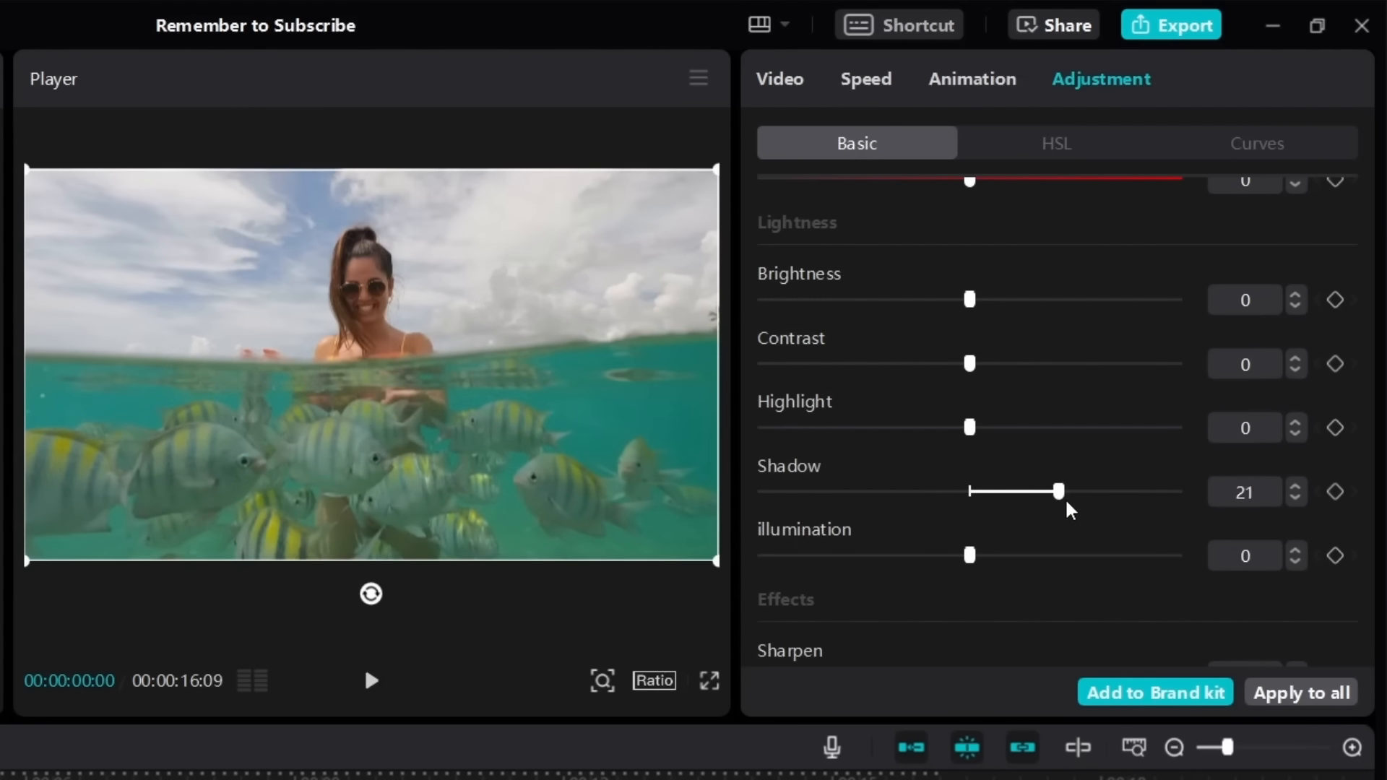
drag(1134, 514, 1202, 515)
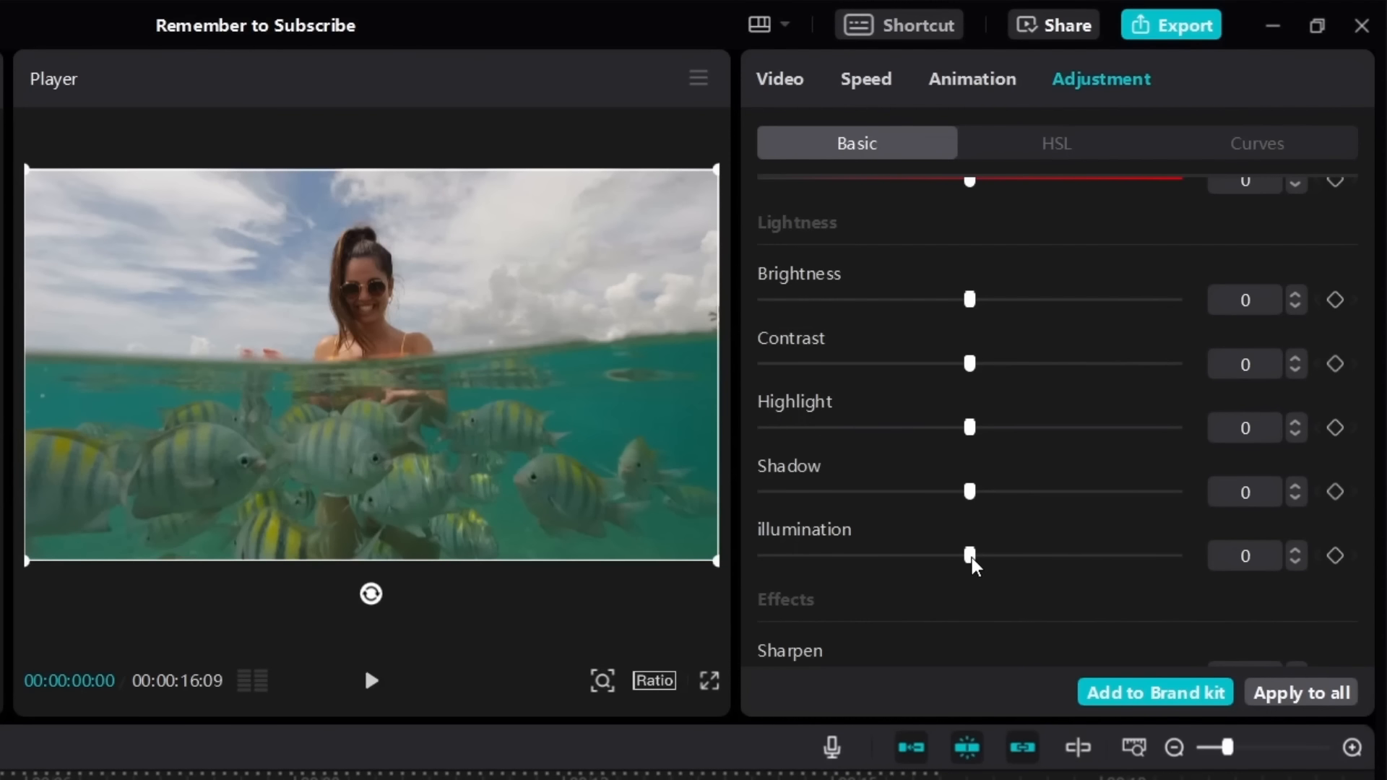
drag(968, 555, 910, 555)
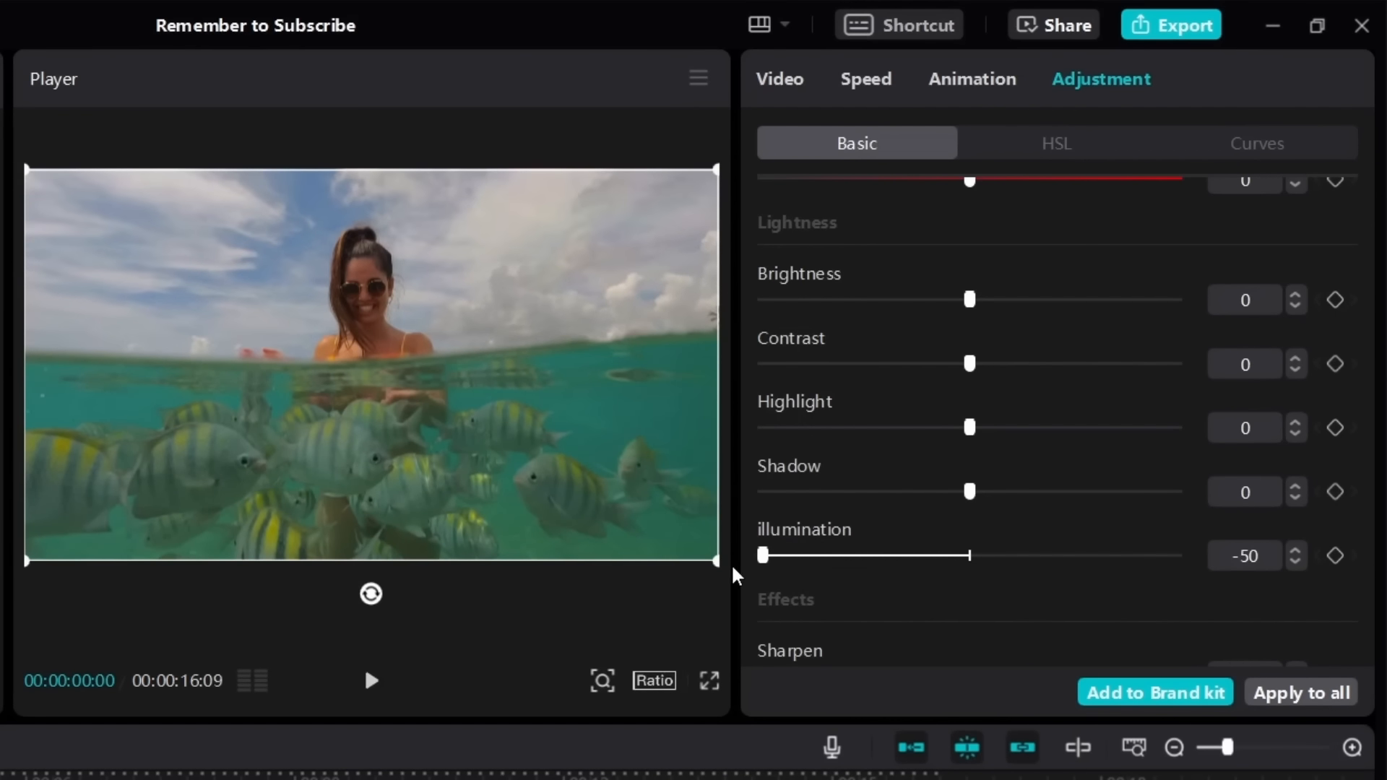
drag(763, 556, 1150, 574)
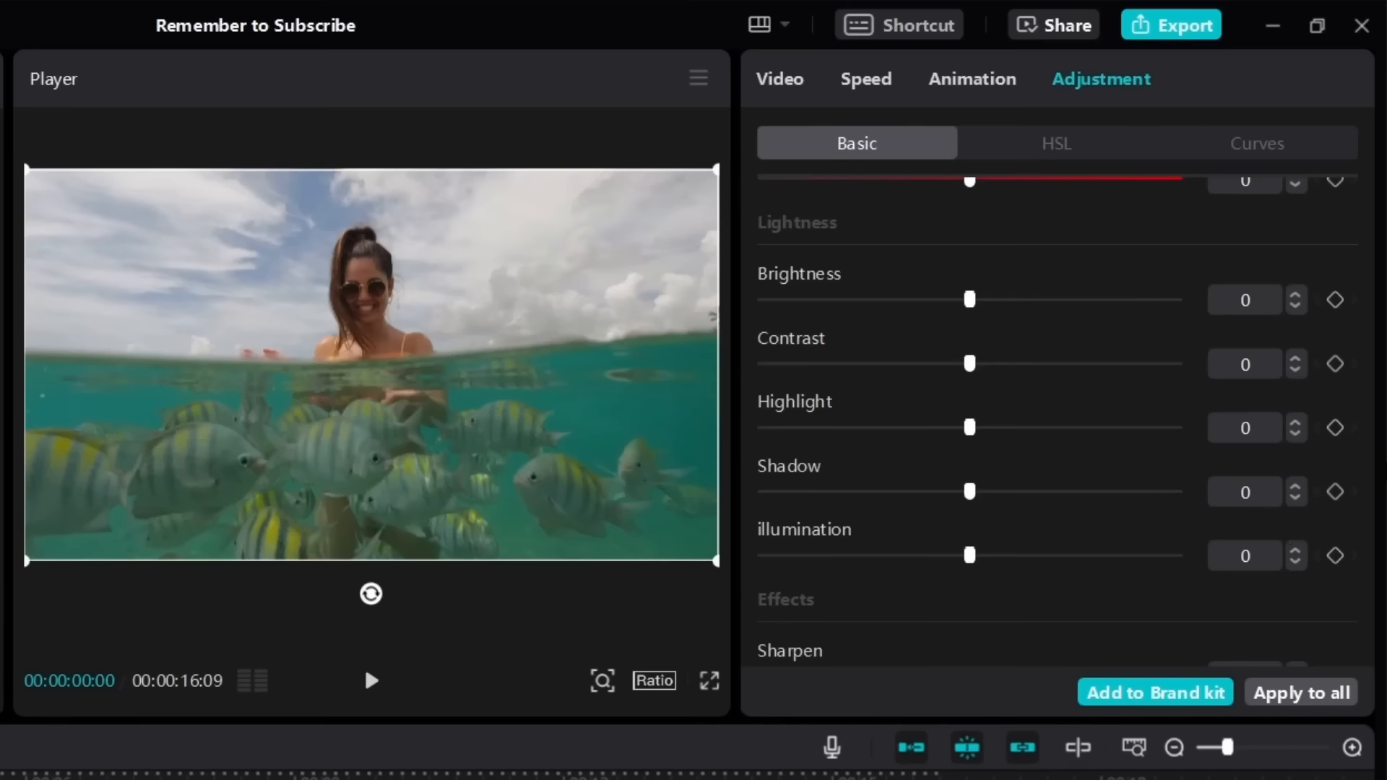
Try the underwater clip's fade at 100, return it to 0, and try a higher vignette value
scroll(1359, 614, down, 3)
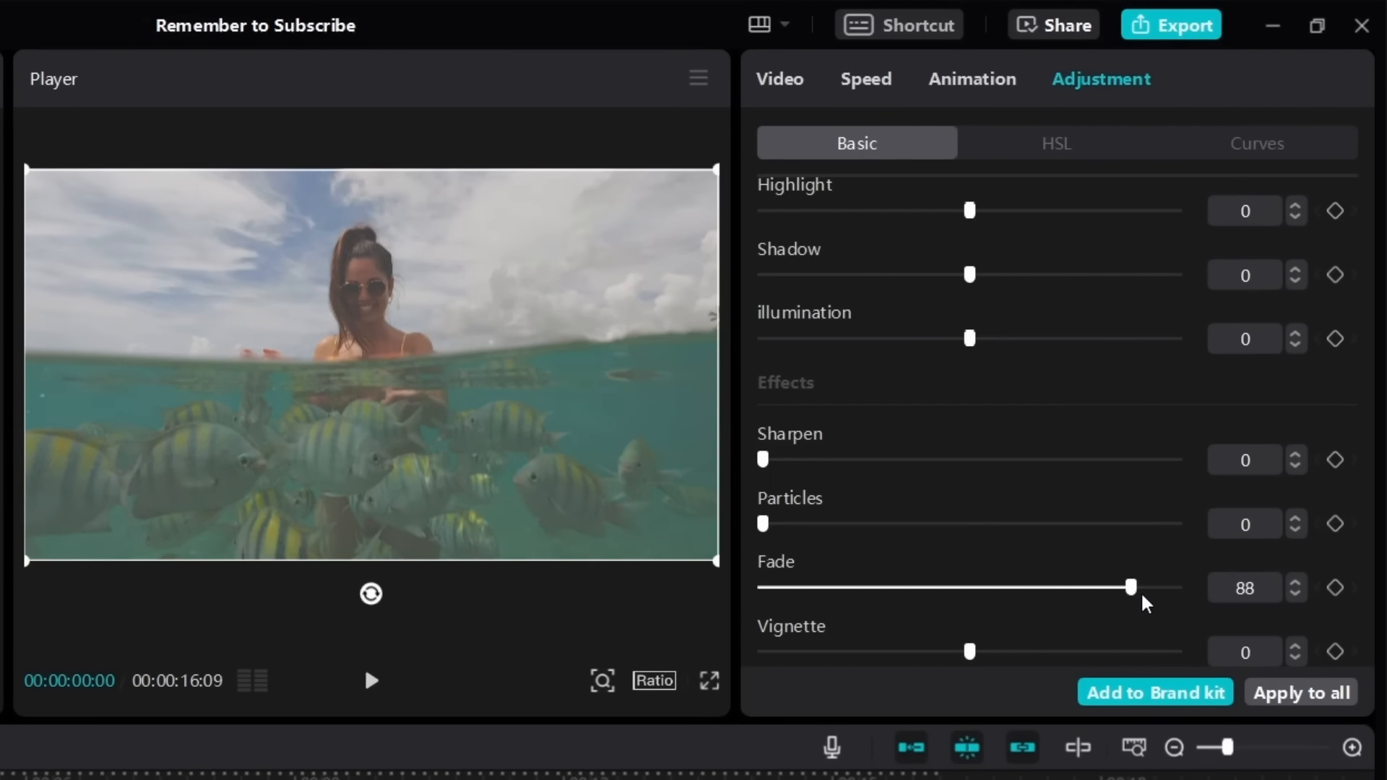
drag(1143, 598, 1233, 594)
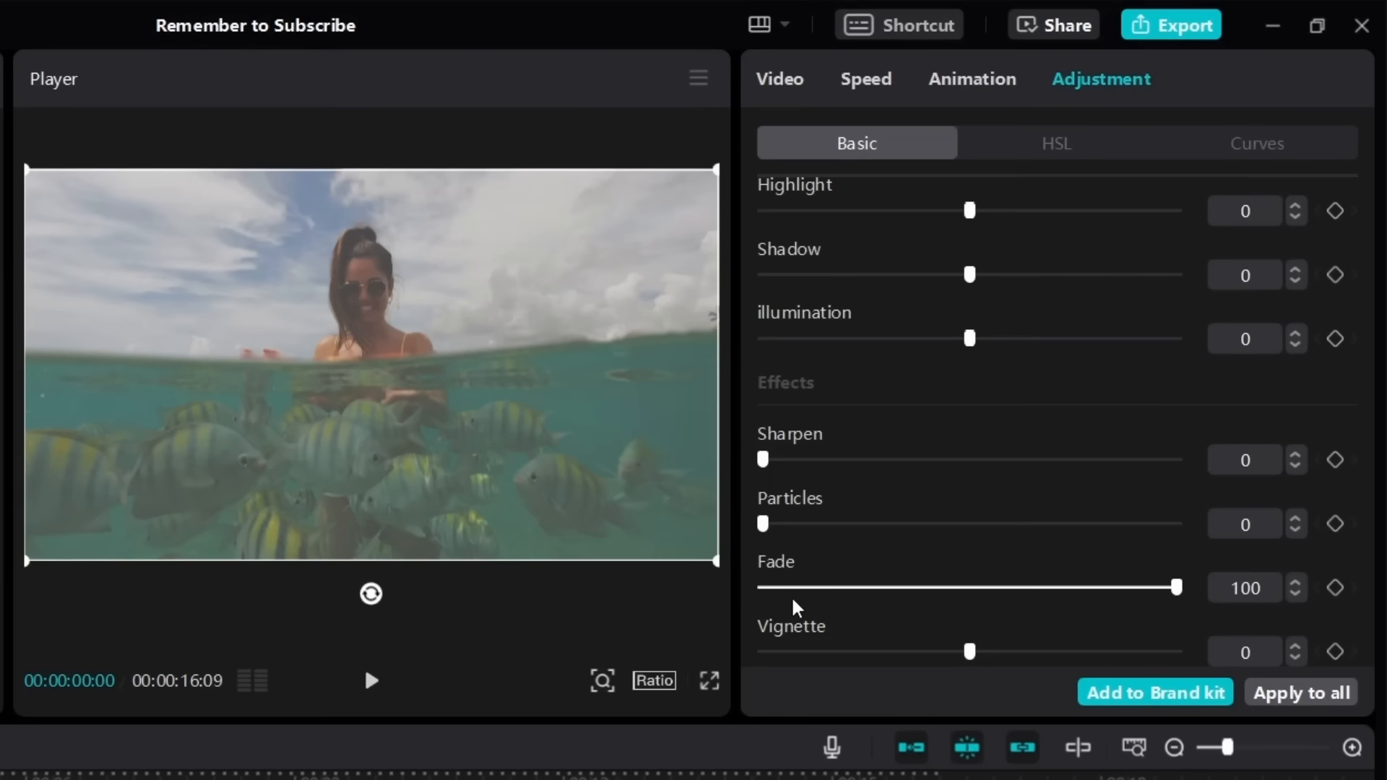
drag(795, 589, 665, 598)
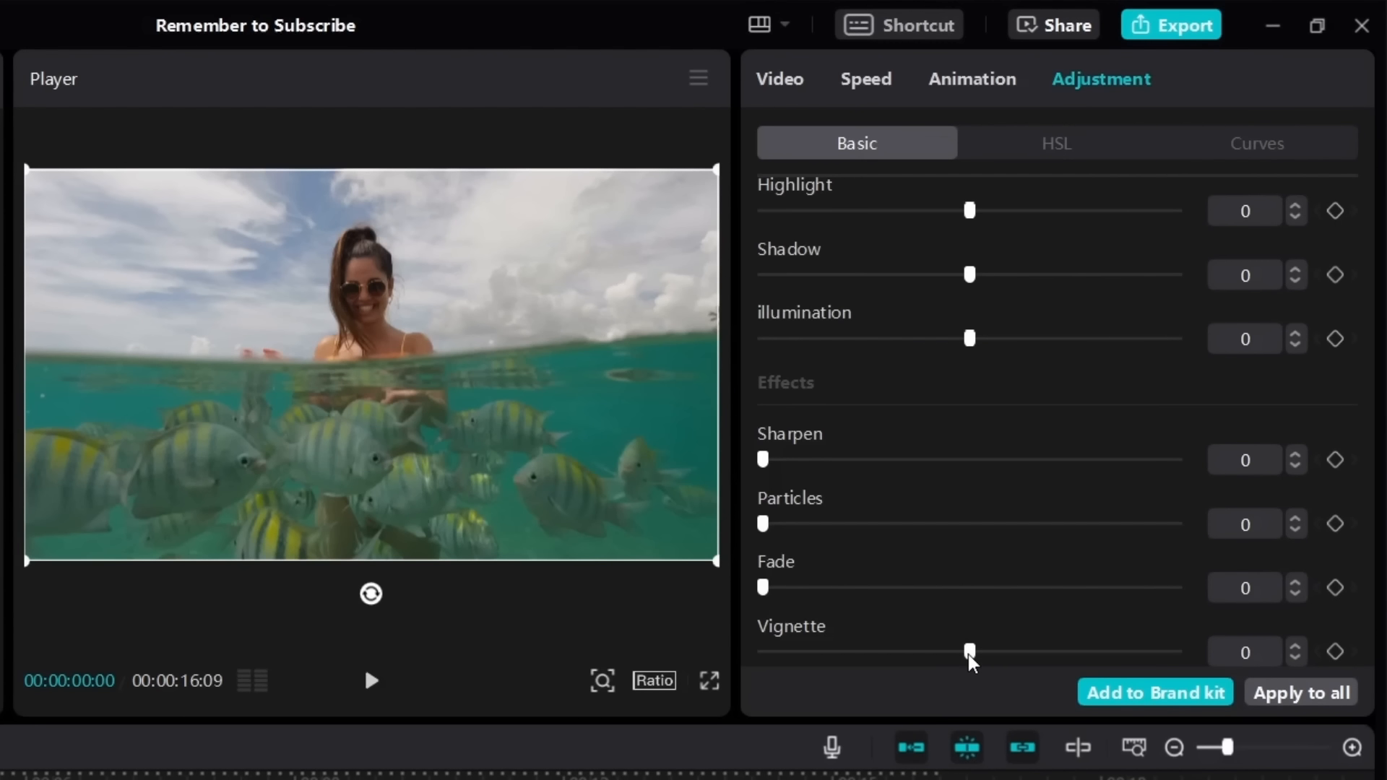
drag(960, 654, 1205, 661)
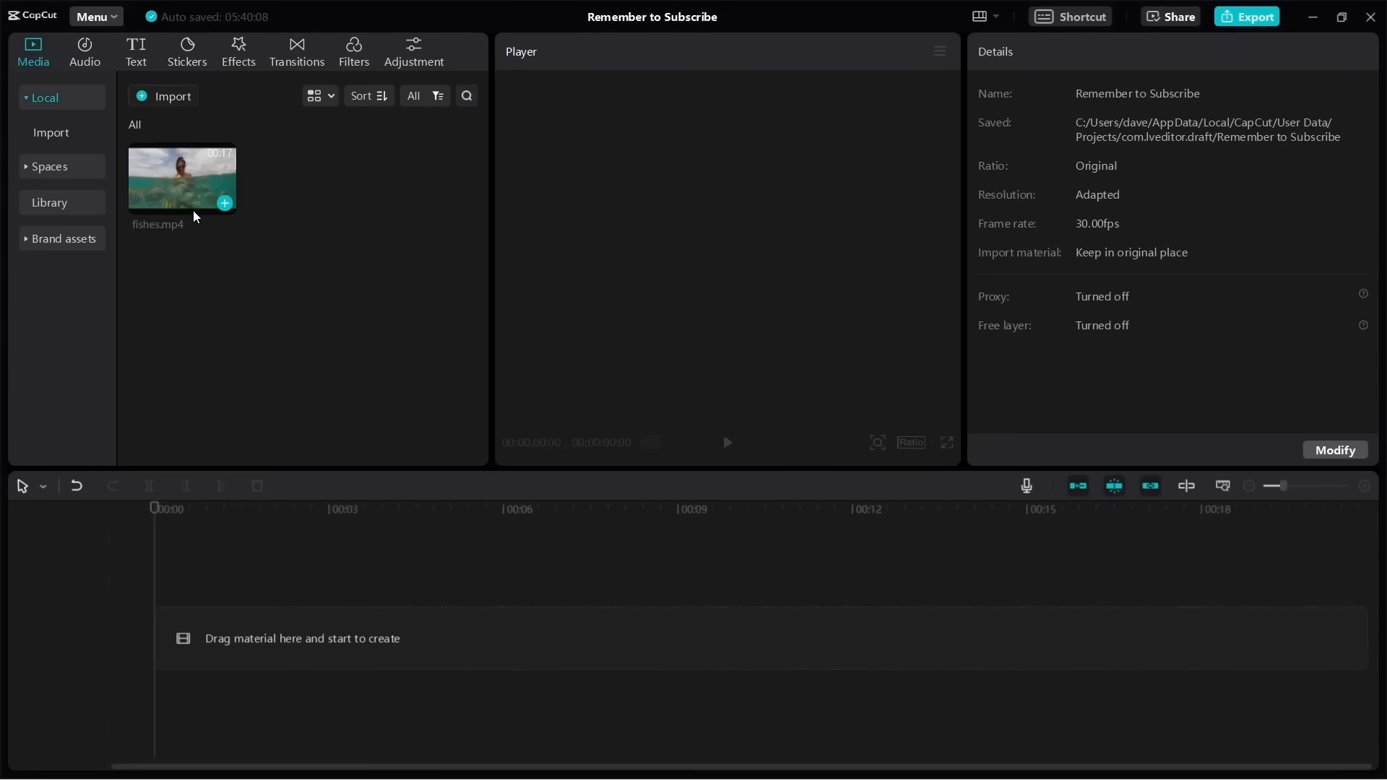
Add fishes.mp4 to the empty timeline and select the clip with the playhead at 00:00:15:21
drag(194, 213, 347, 643)
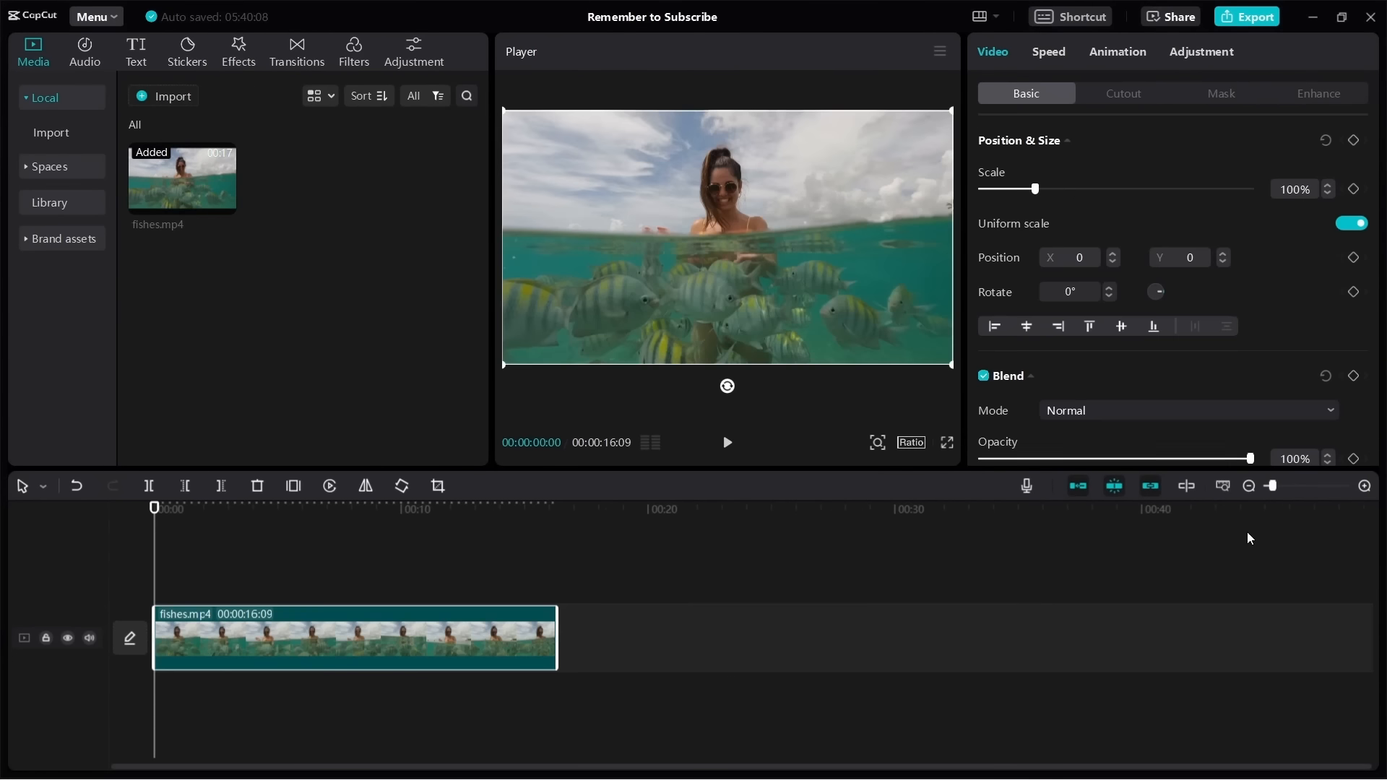
drag(1273, 486, 1283, 486)
click(1068, 571)
click(1069, 637)
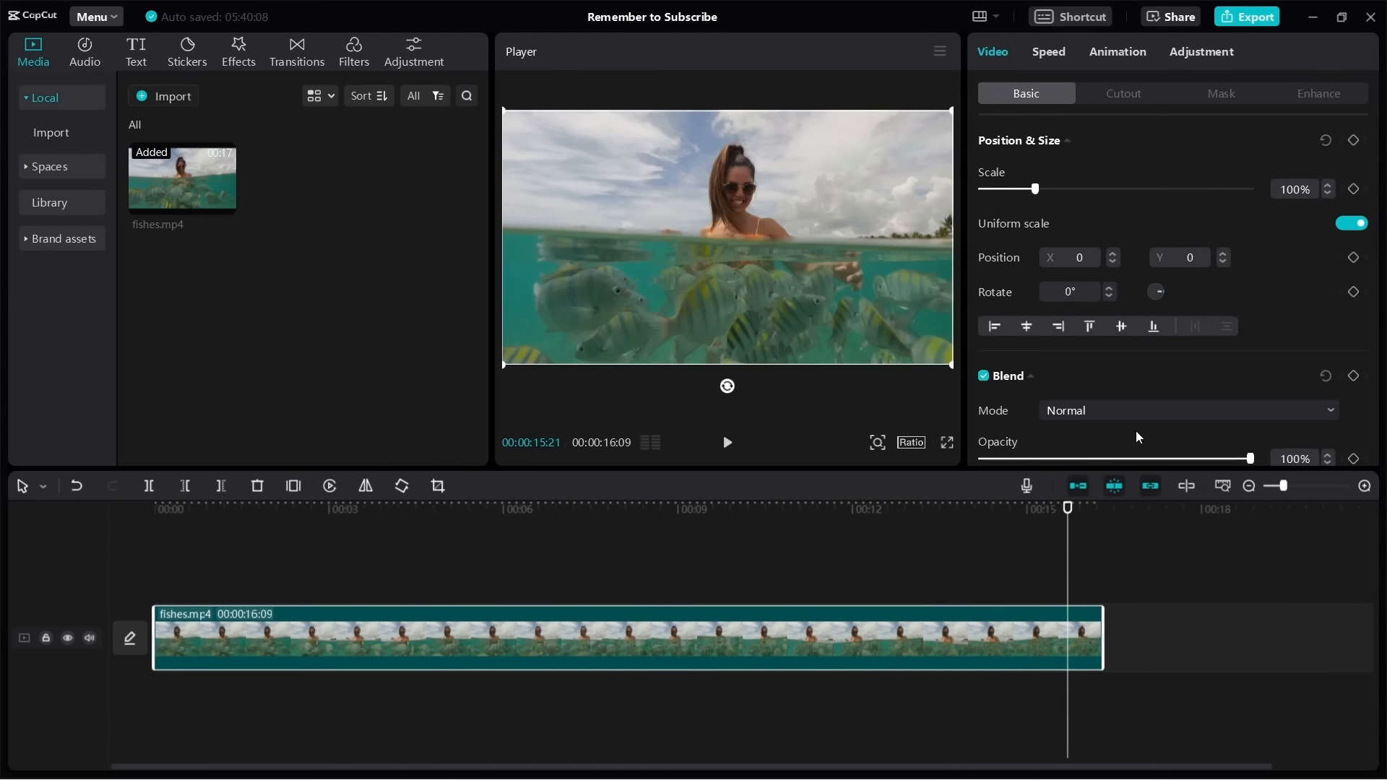
In the fishes clip's basic colour adjustment, set temp to 10, hue to 15 and saturation to 30
click(1187, 58)
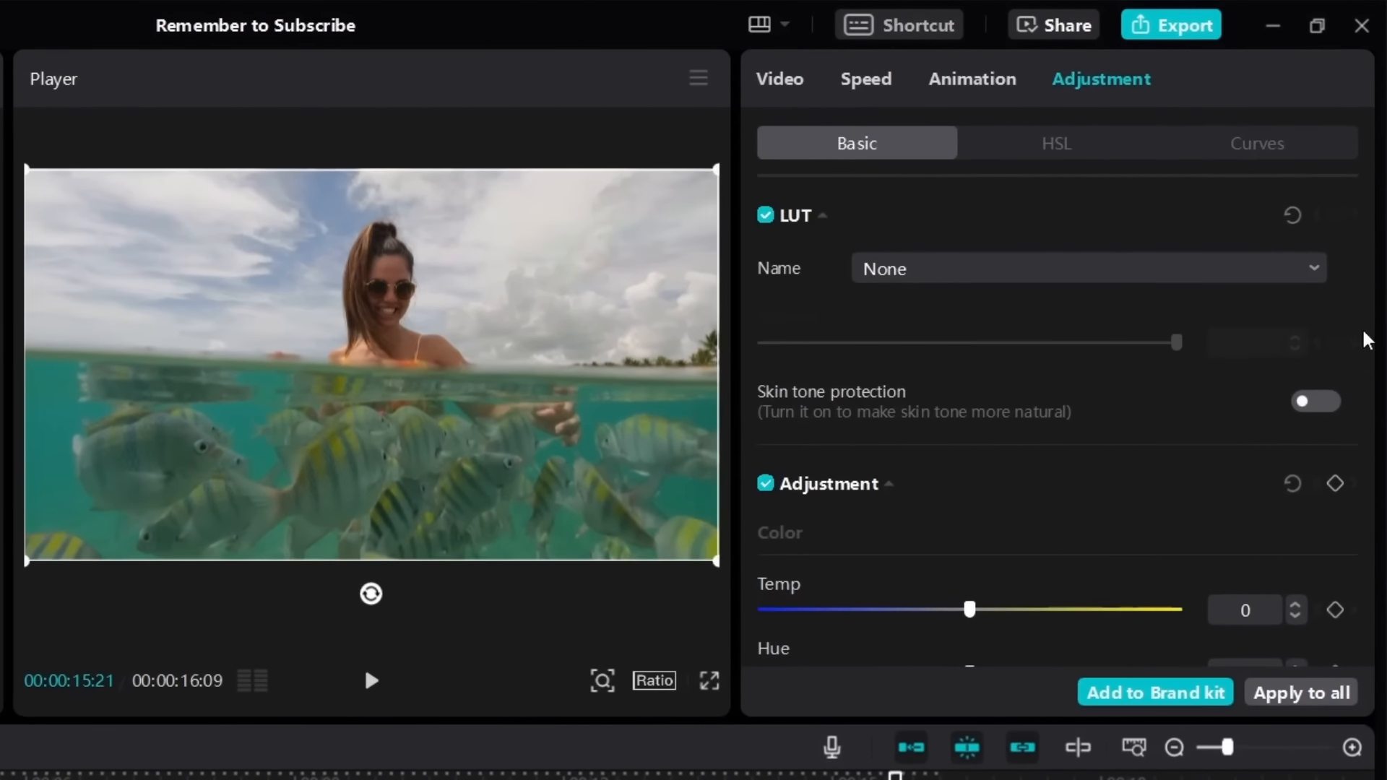
drag(1370, 276, 1363, 365)
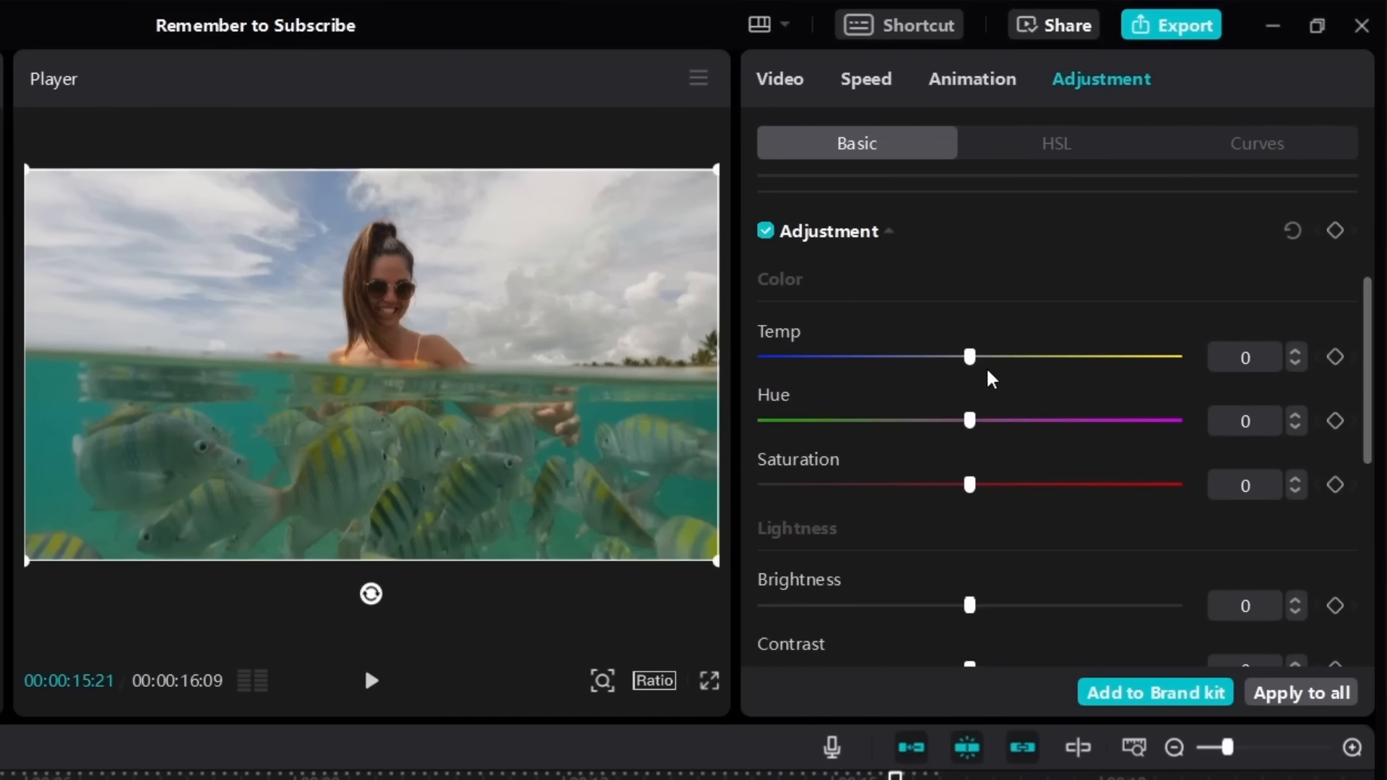
drag(970, 355, 851, 354)
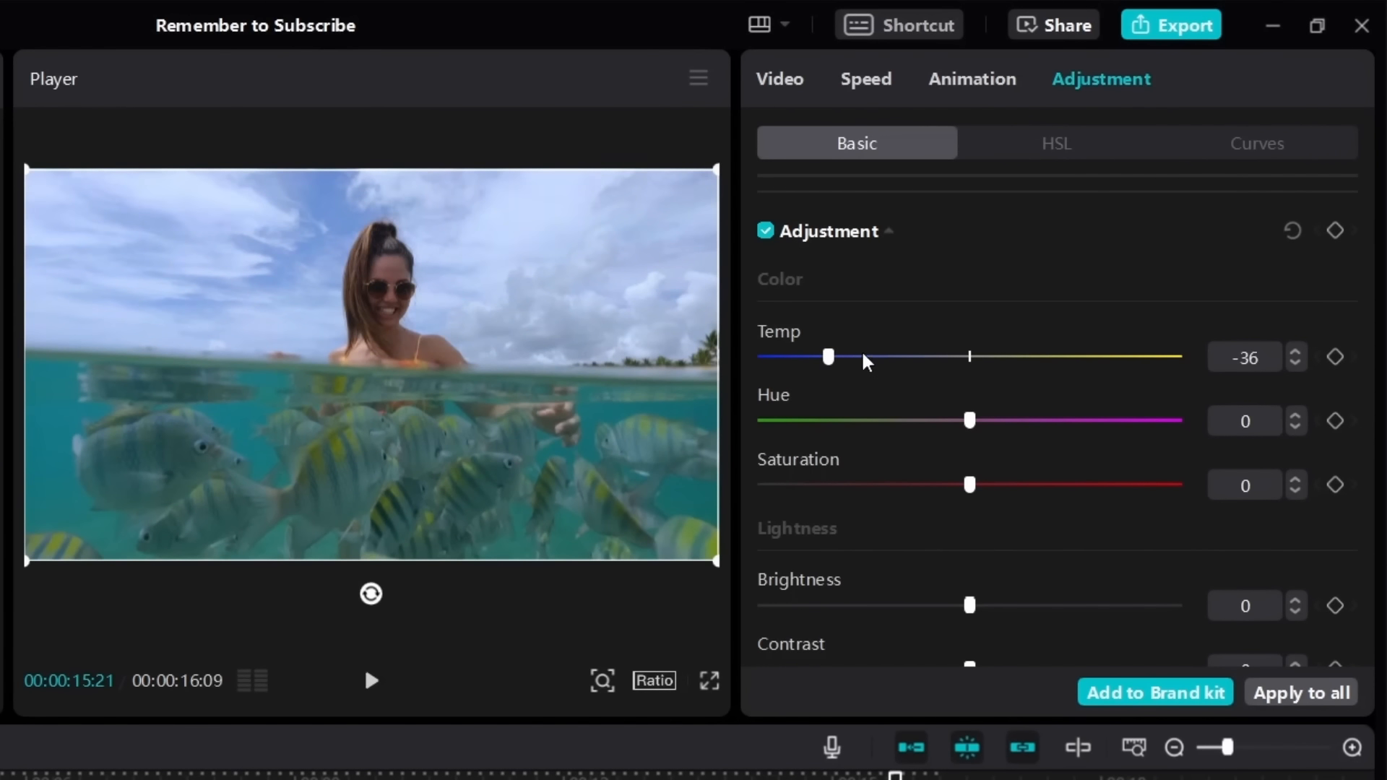
drag(1083, 362, 946, 404)
drag(852, 402, 947, 390)
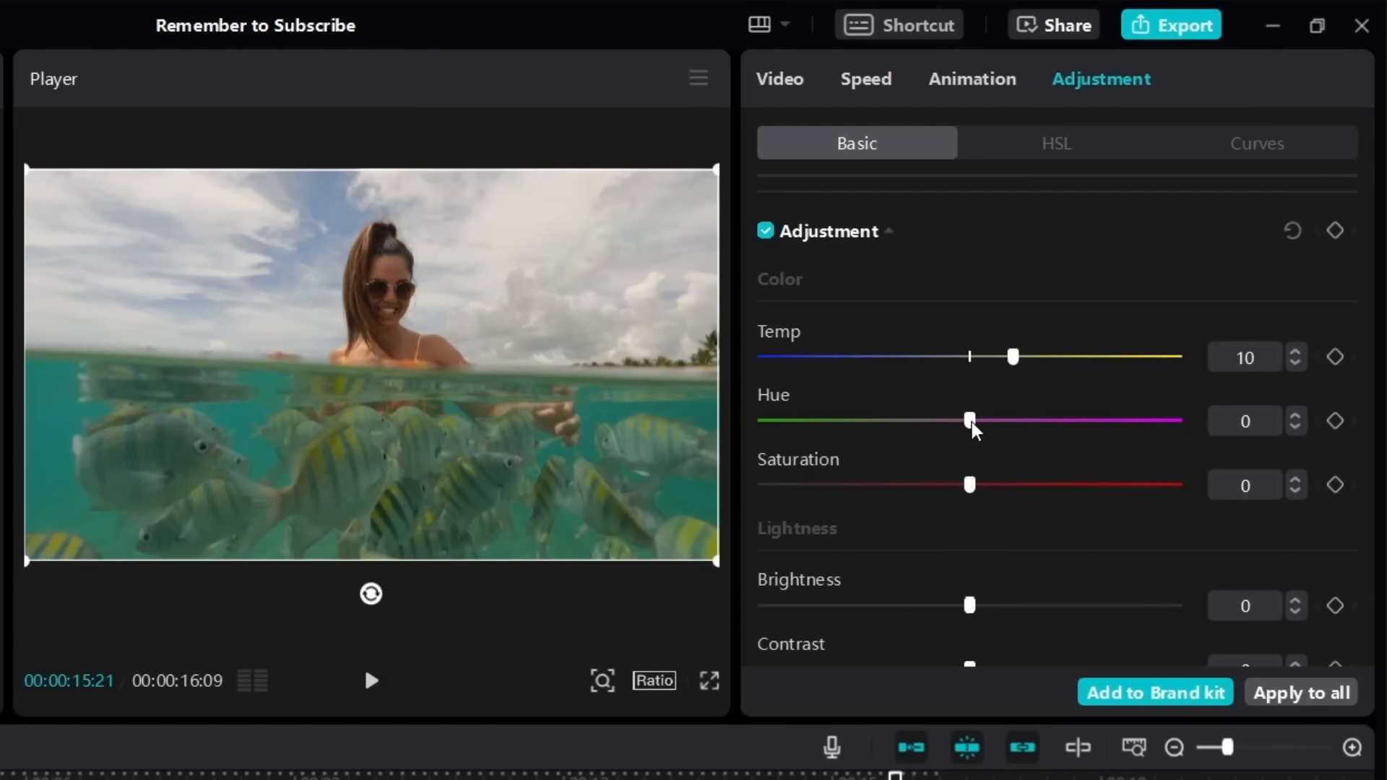
drag(976, 430, 1031, 436)
drag(974, 495, 1187, 500)
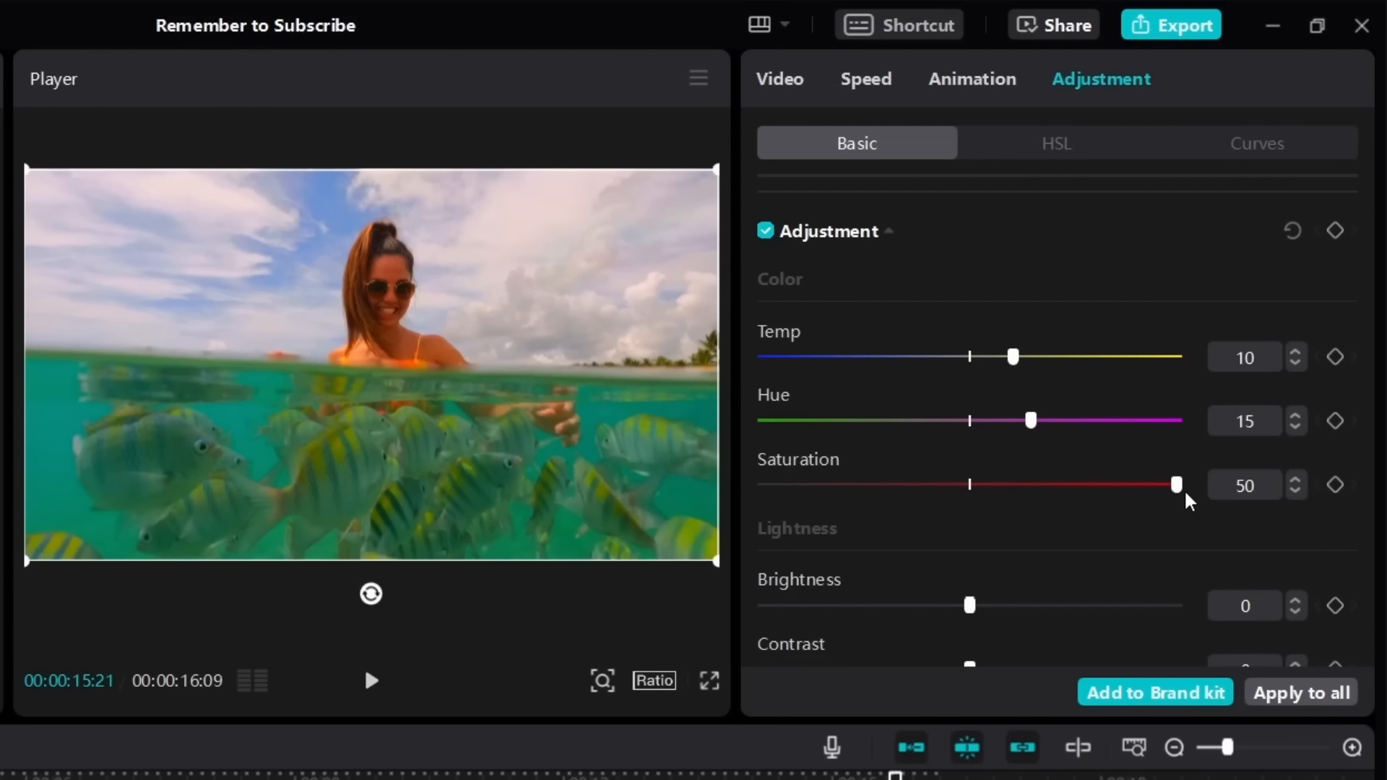
drag(1081, 487, 1099, 496)
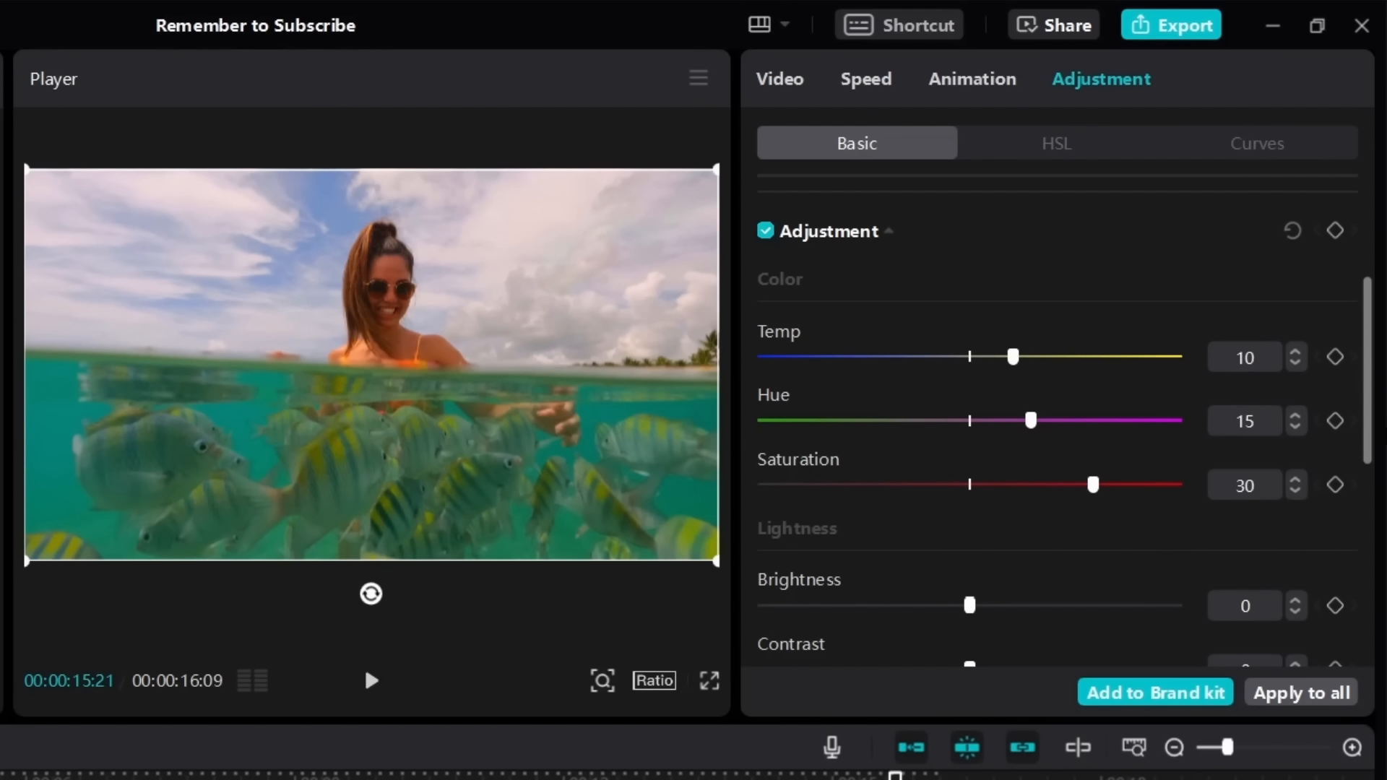
Set the clip's brightness to 5, contrast to -10, highlight to 10, shadow to -20 and illumination to 10
scroll(1373, 396, down, 5)
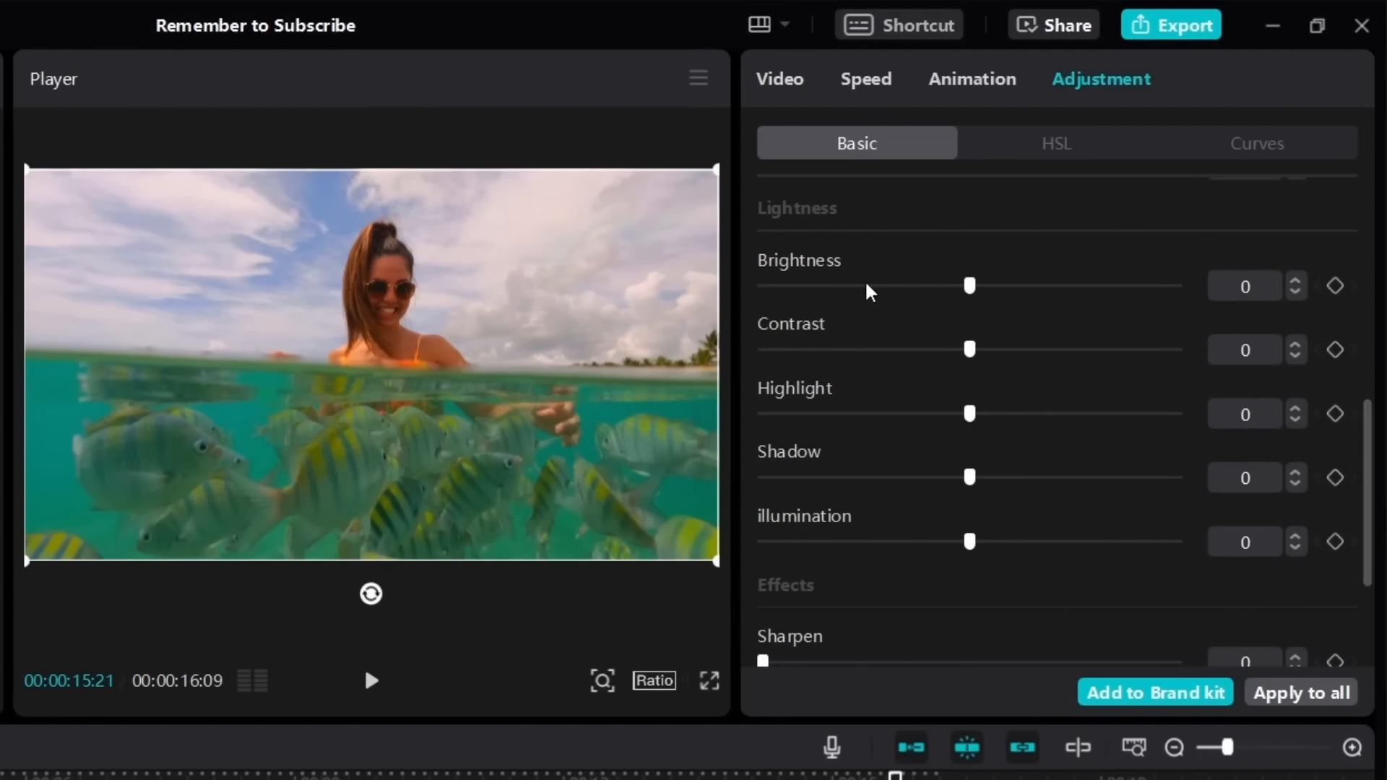
drag(969, 286, 1021, 303)
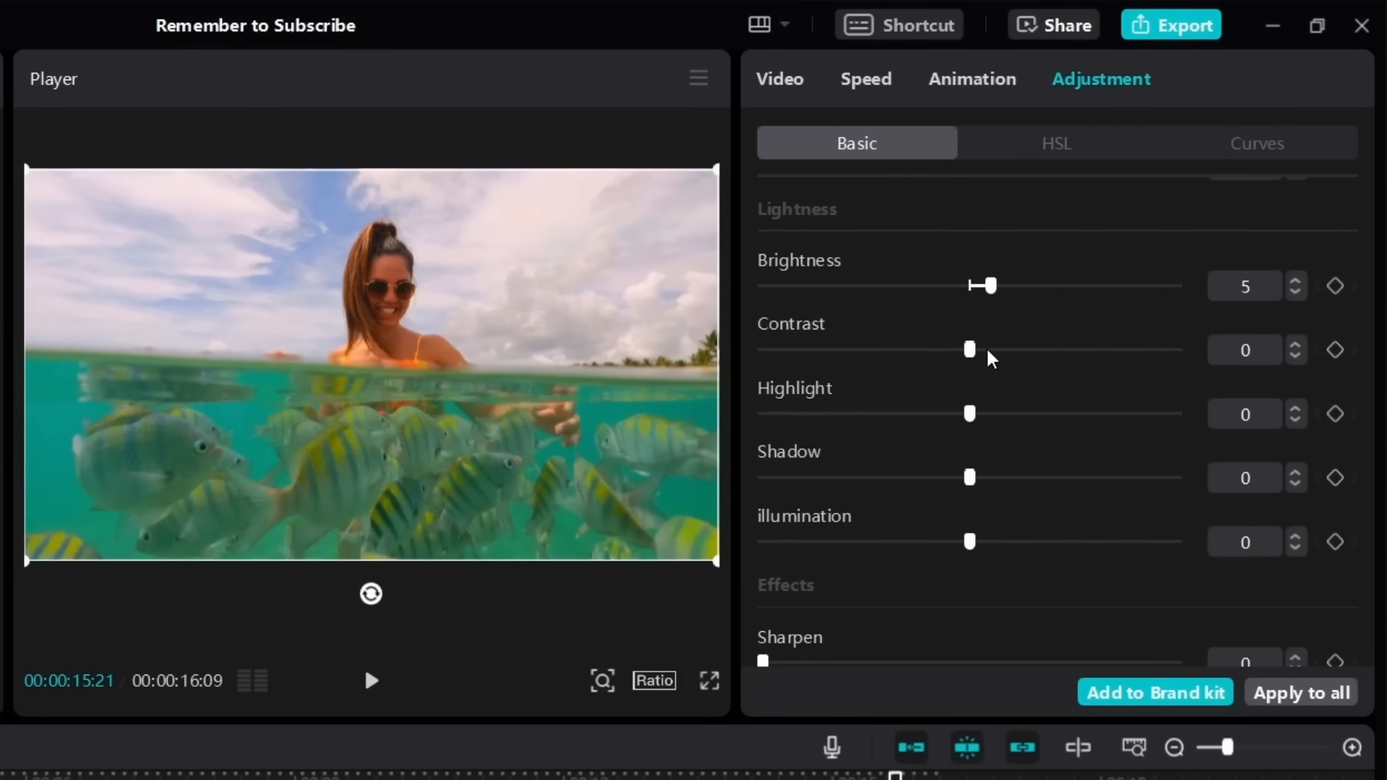
drag(969, 349, 1017, 374)
mouse_move(925, 365)
mouse_down()
mouse_move(1050, 390)
mouse_move(920, 383)
mouse_up()
drag(973, 415, 1010, 427)
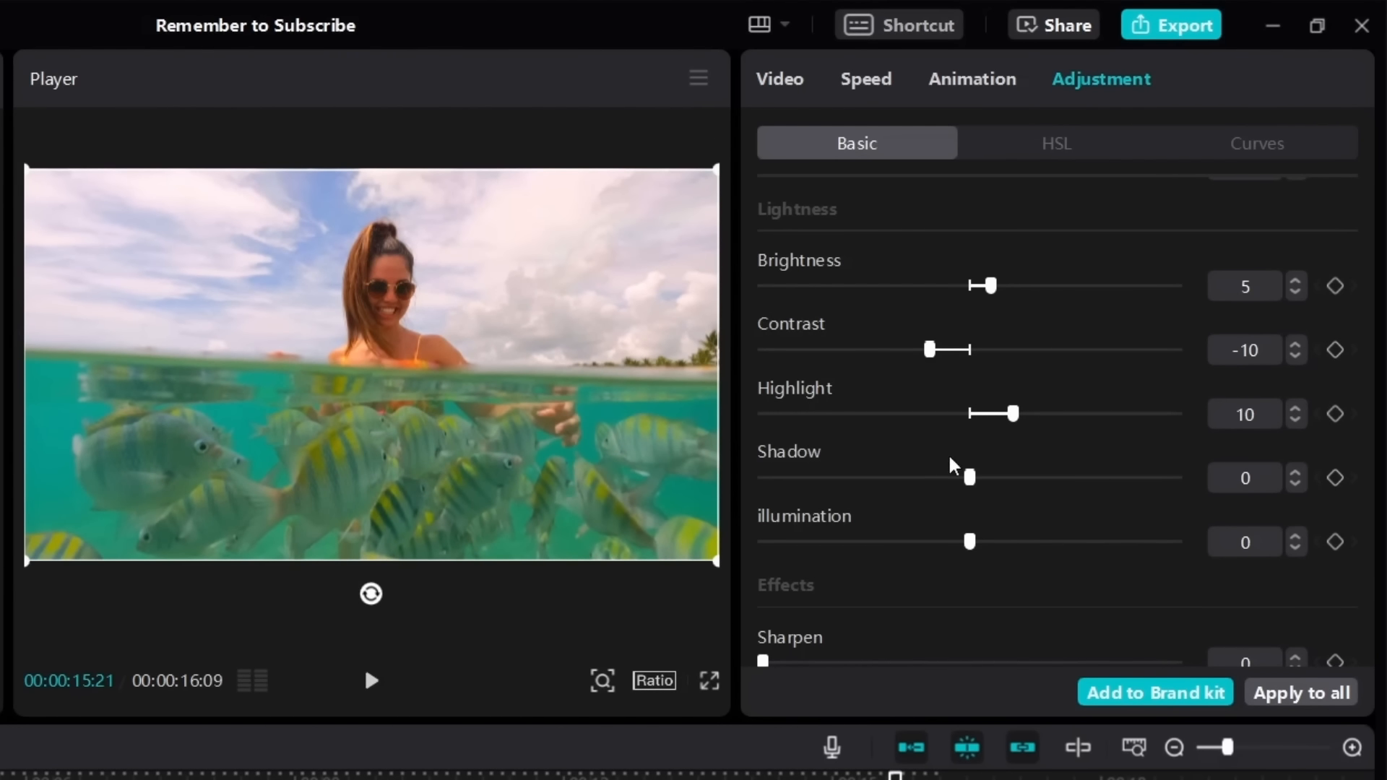
drag(972, 496, 889, 488)
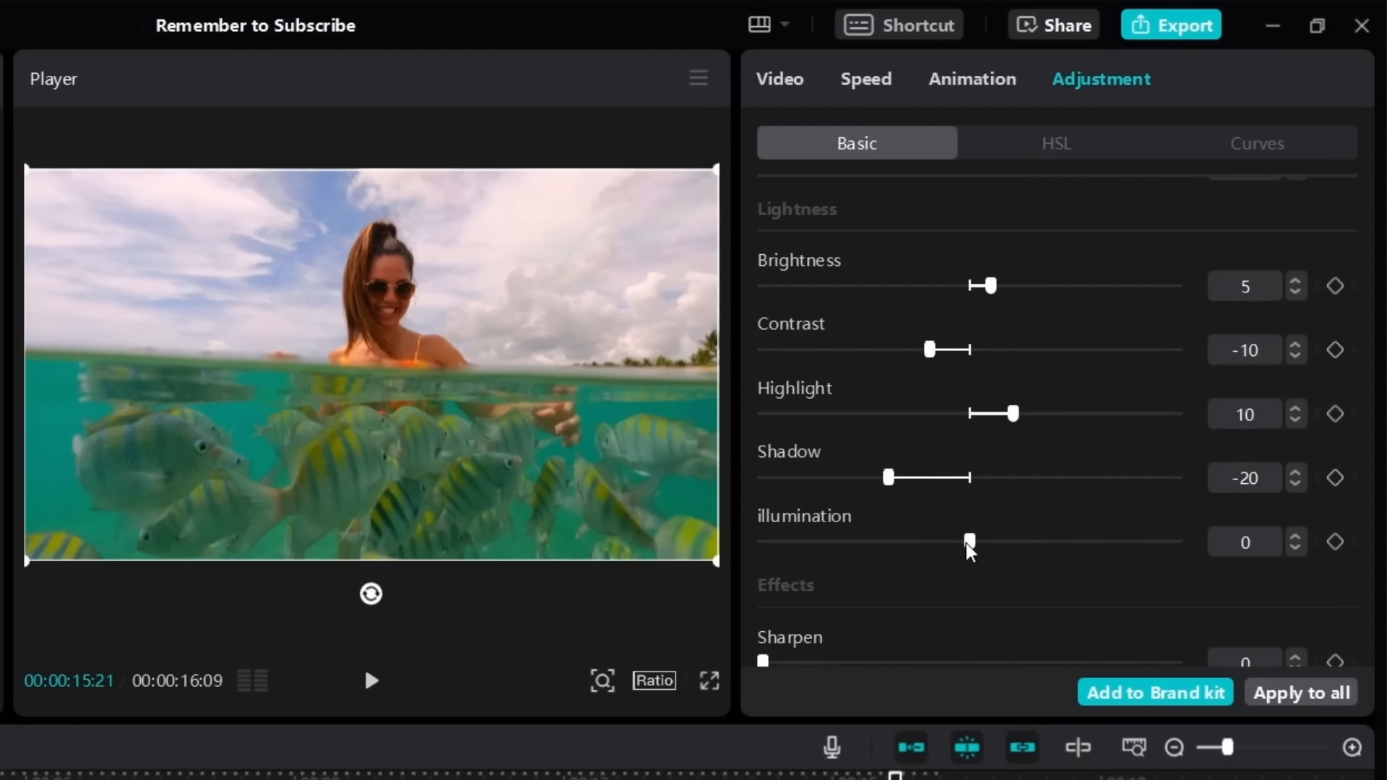
drag(958, 553, 1011, 562)
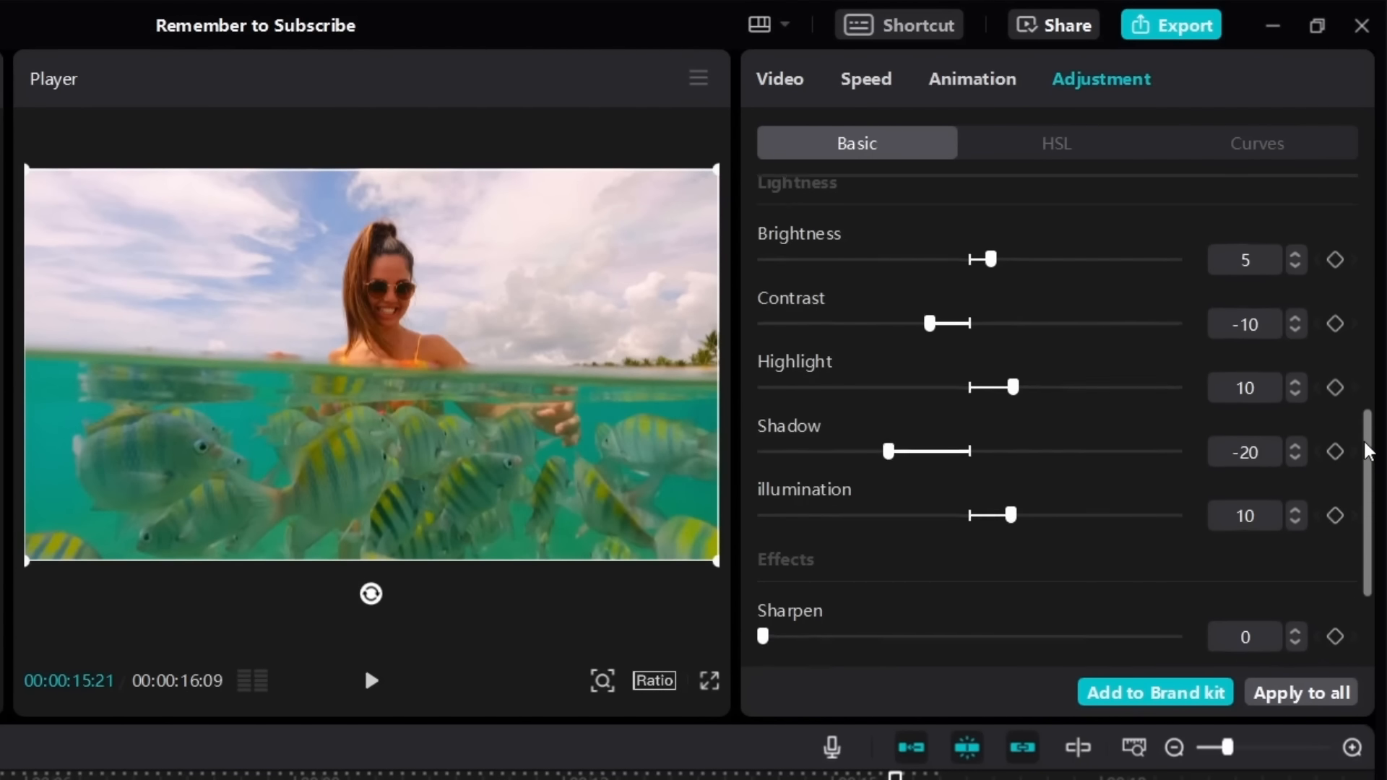
Set the clip's sharpen to 20 and fade to 20, leaving particles and vignette at 0
scroll(1365, 449, down, 3)
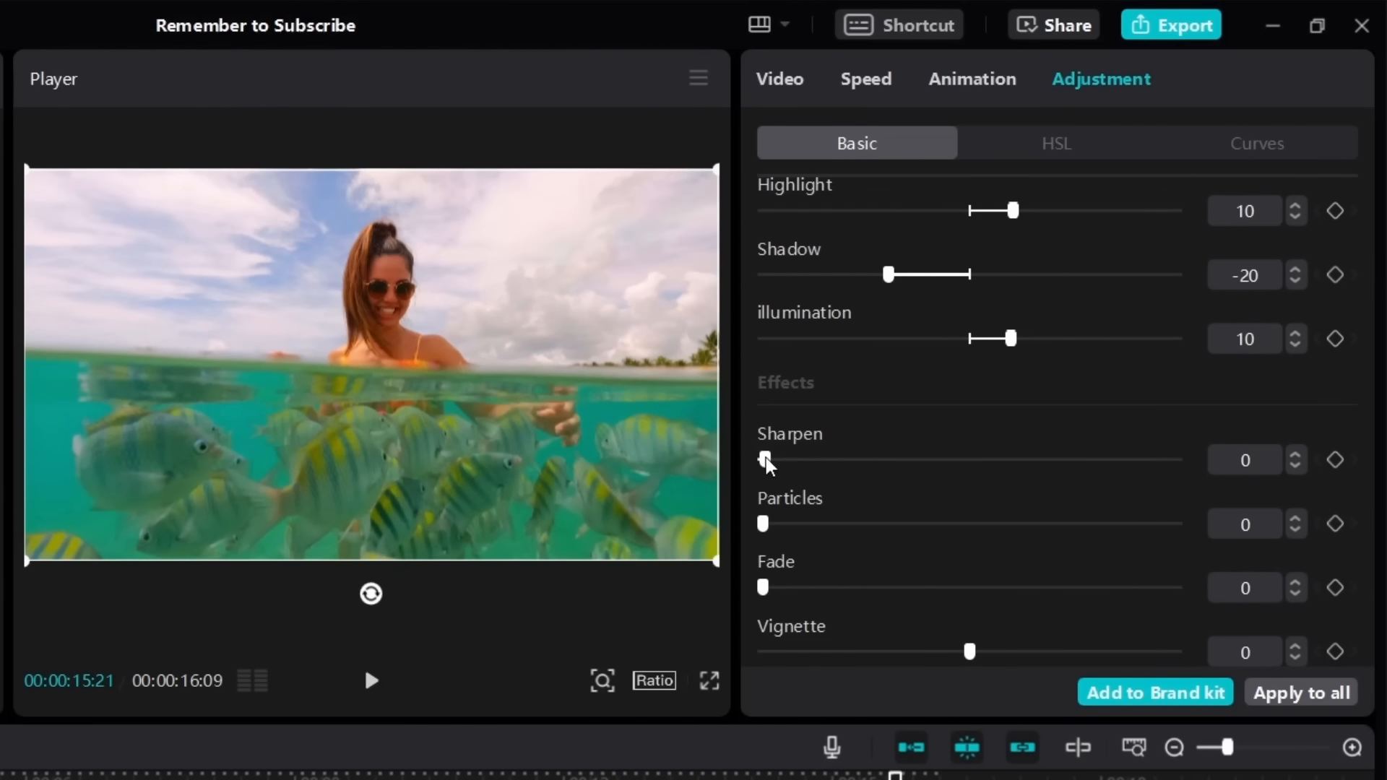
drag(765, 460, 940, 460)
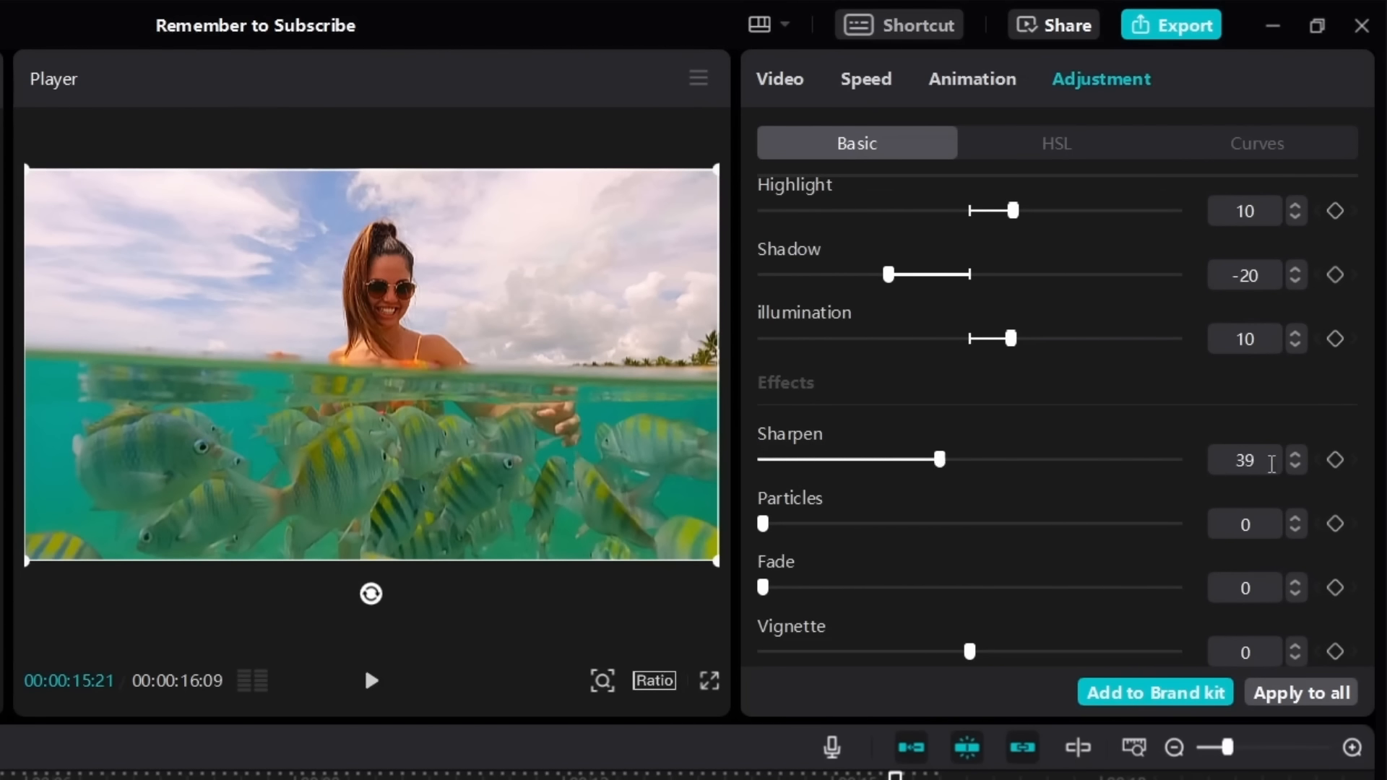
drag(1272, 464, 1275, 472)
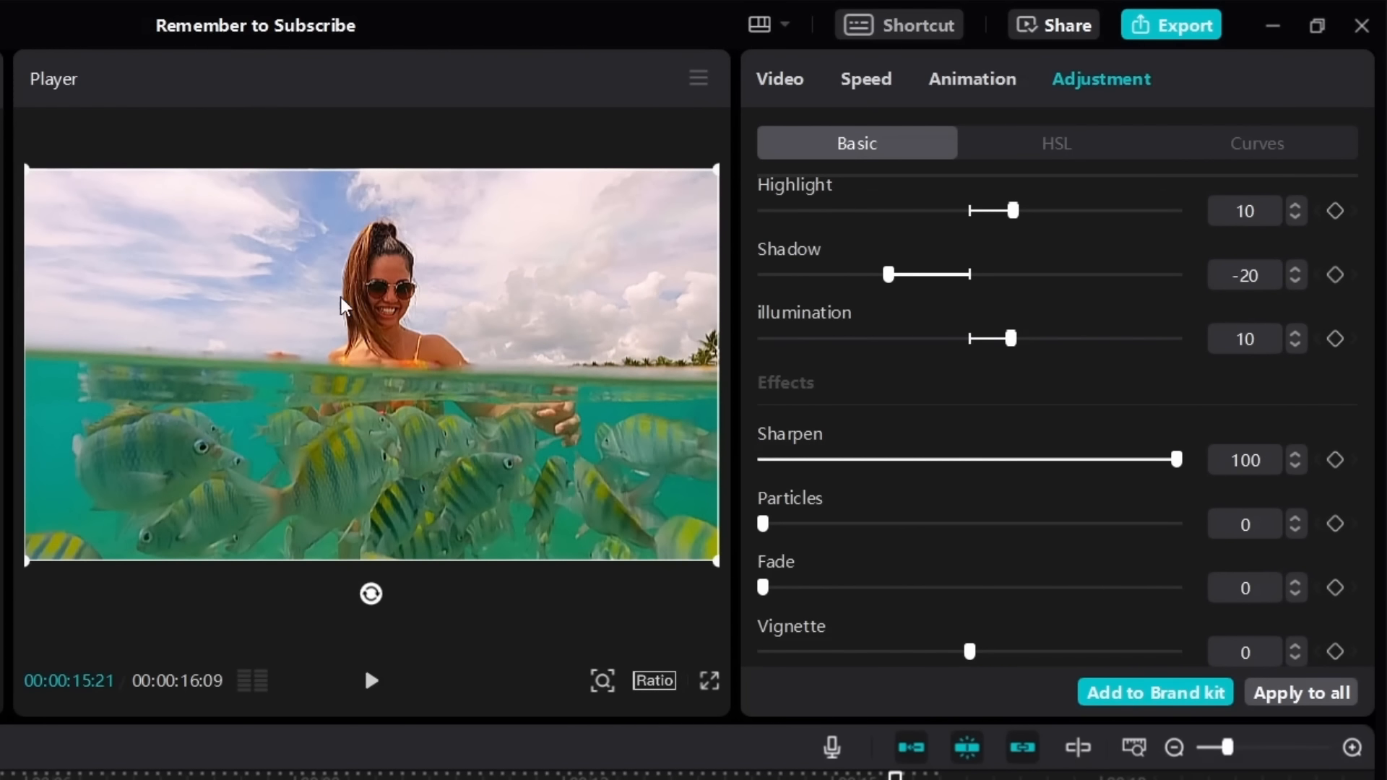
drag(923, 460, 847, 470)
drag(765, 531, 570, 544)
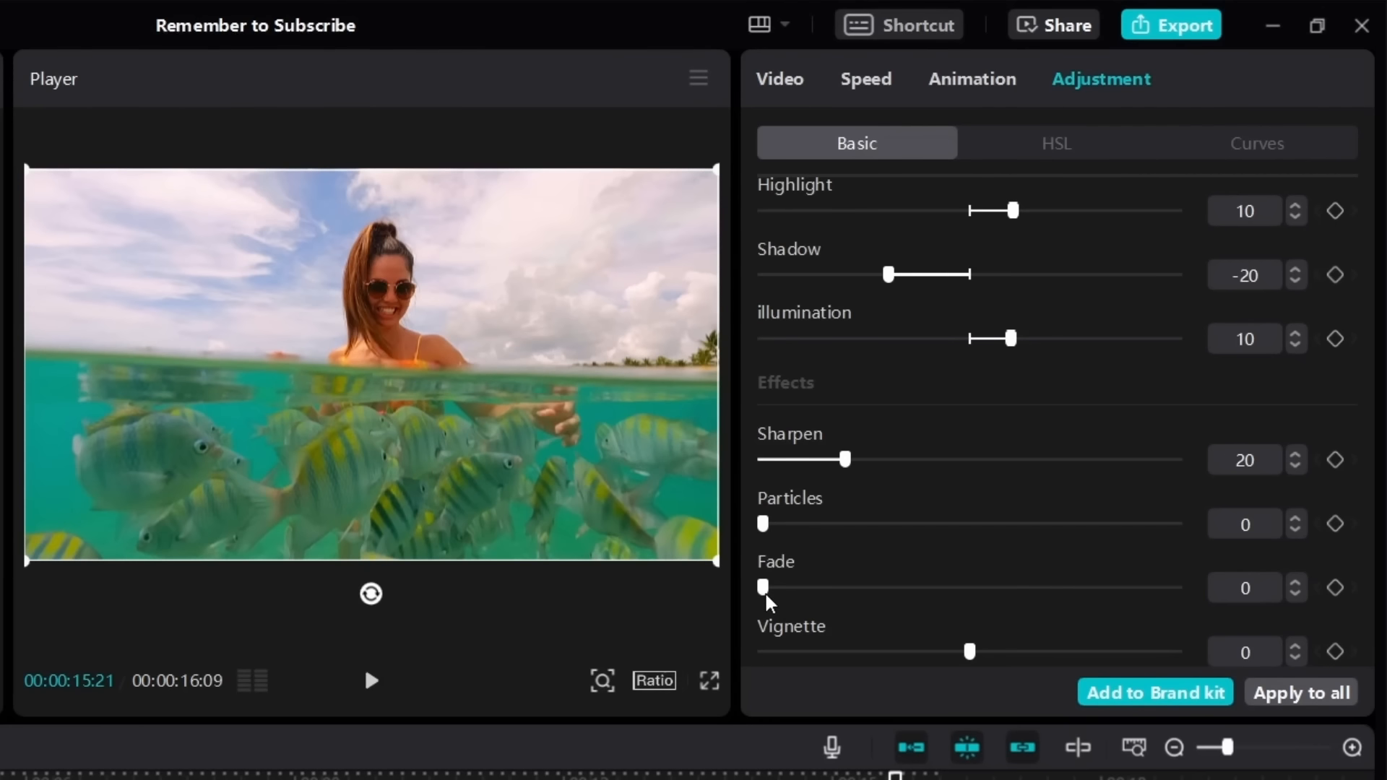
drag(767, 598, 848, 609)
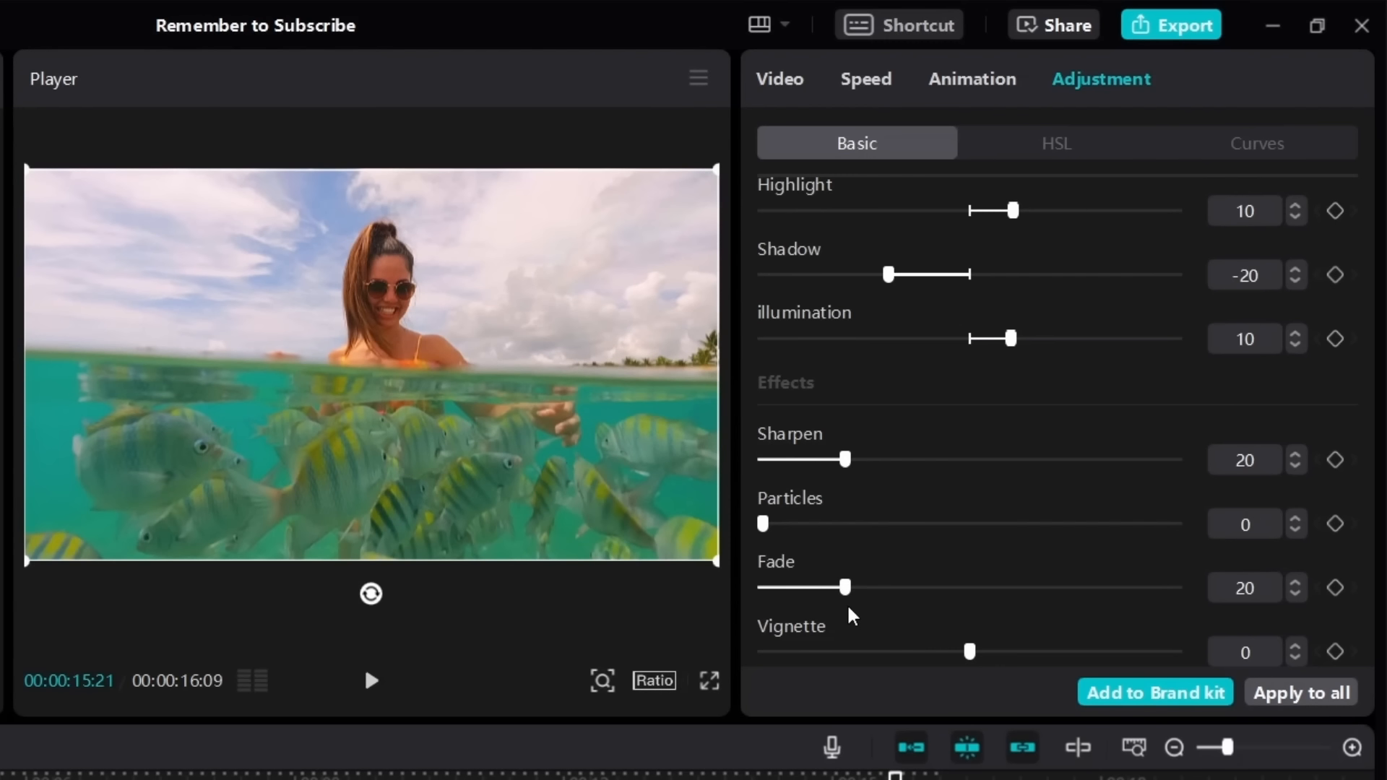
mouse_move(975, 652)
mouse_down()
mouse_move(872, 652)
mouse_move(1054, 654)
mouse_move(974, 653)
mouse_up()
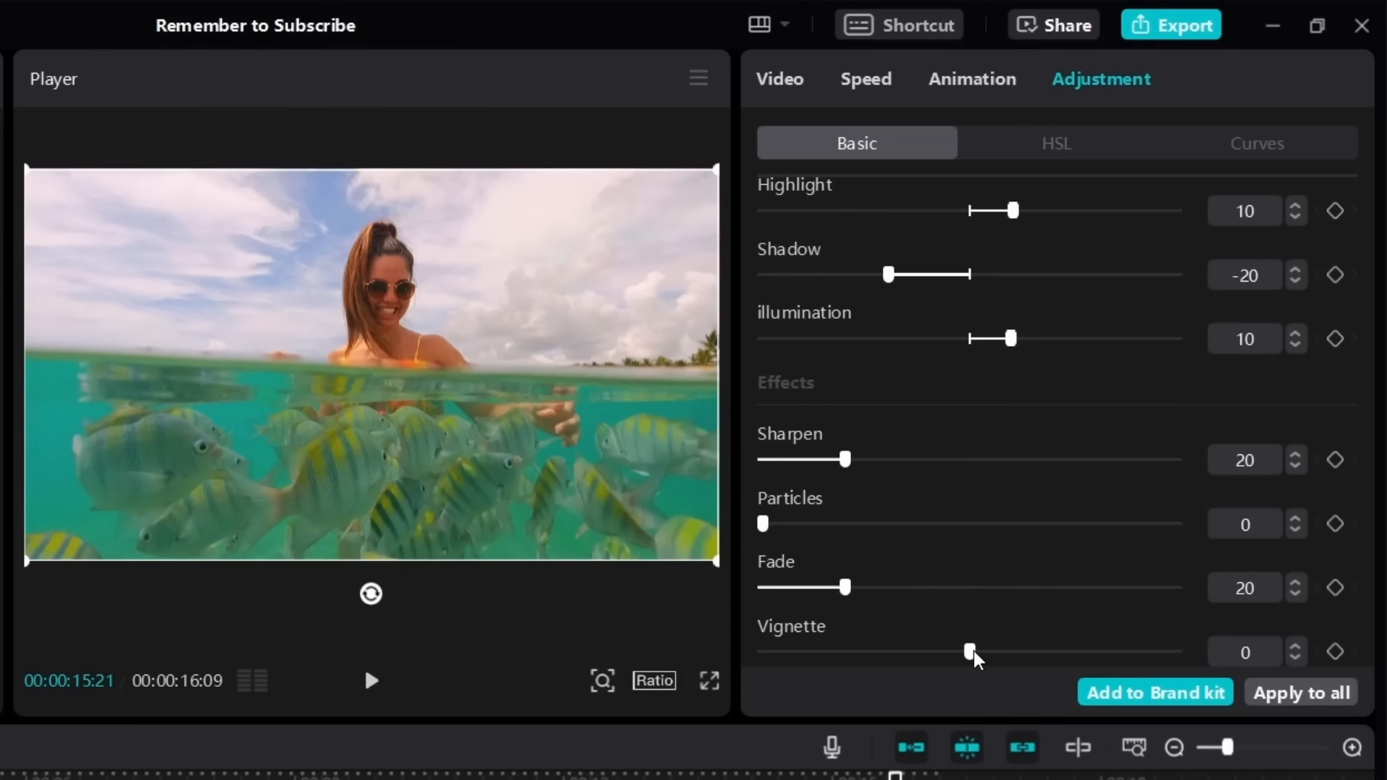
Look through the HSL hue, saturation and brightness controls for each colour range from red to magenta
click(1044, 159)
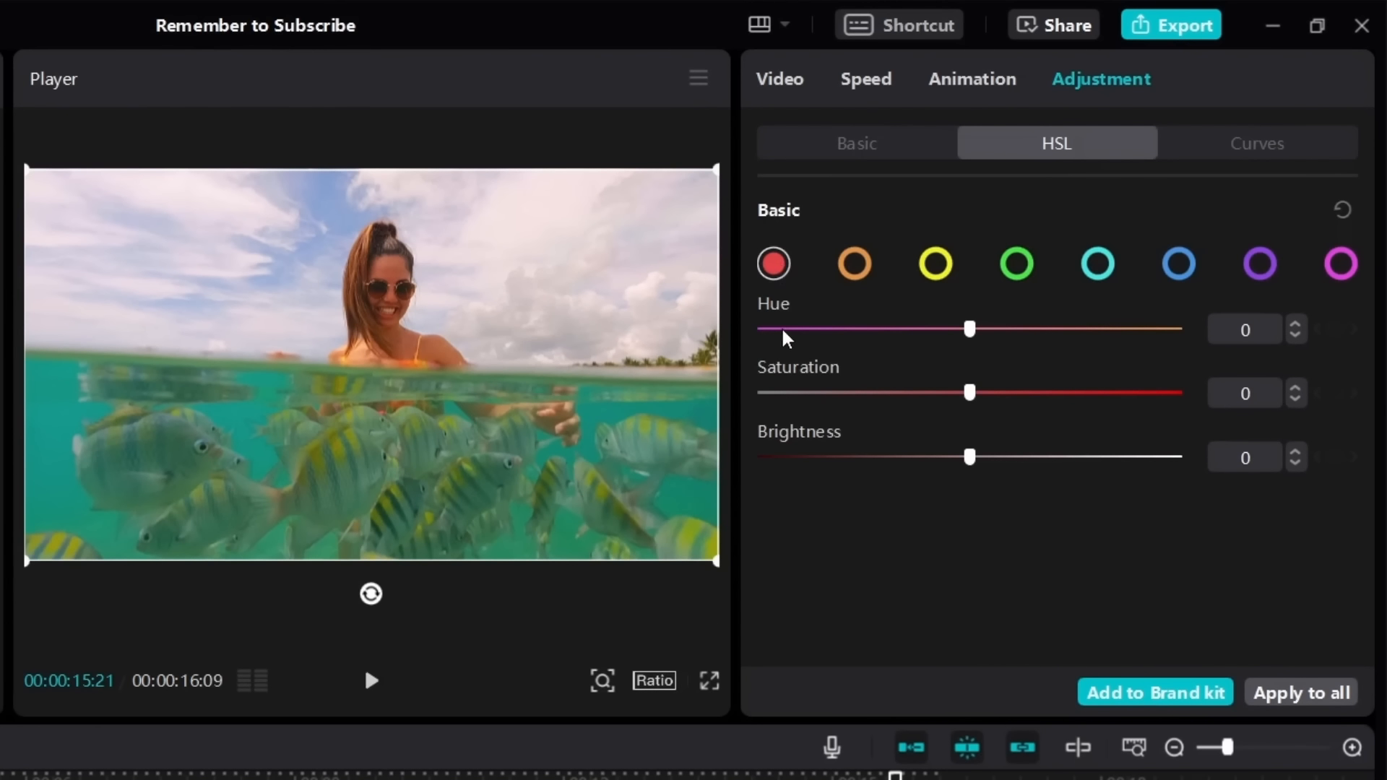
click(859, 262)
click(936, 264)
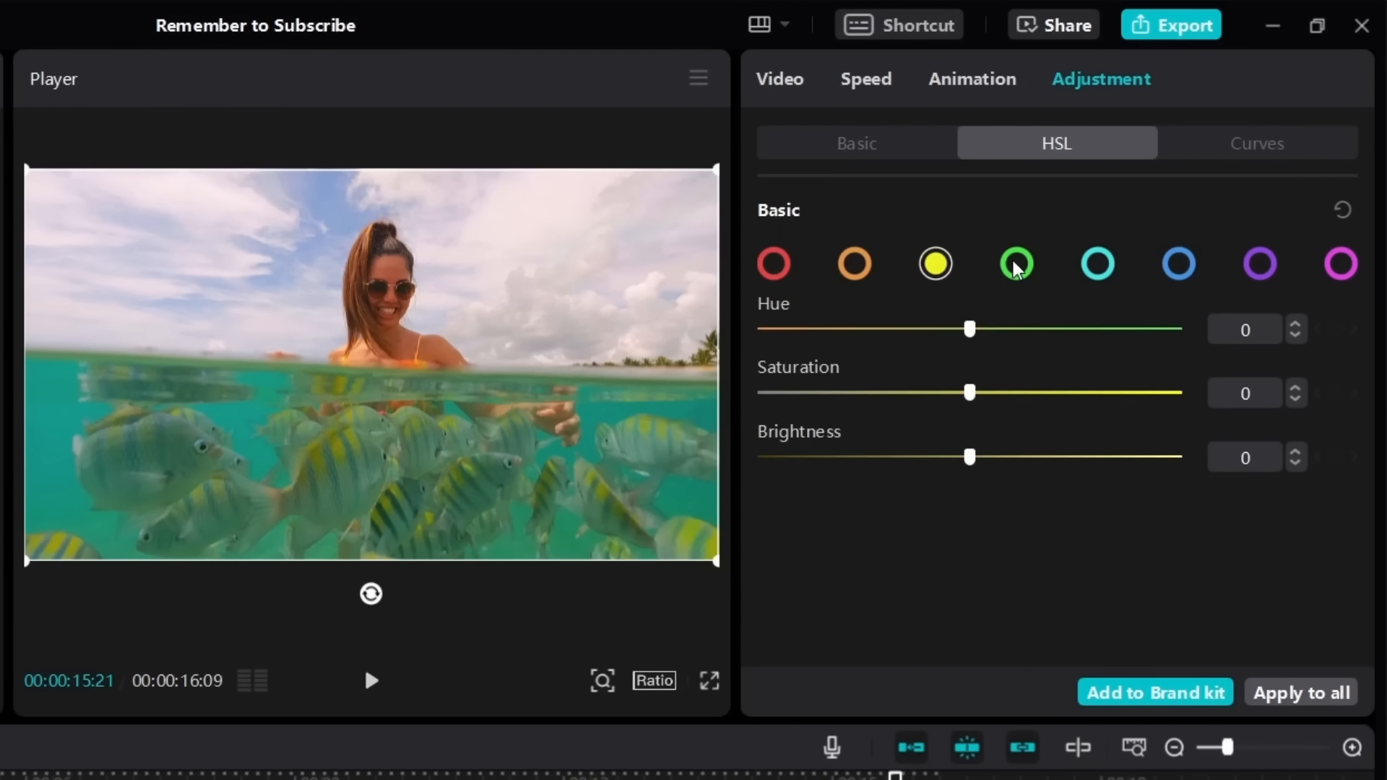
click(1017, 264)
click(1097, 263)
click(1179, 264)
click(1257, 268)
click(1308, 271)
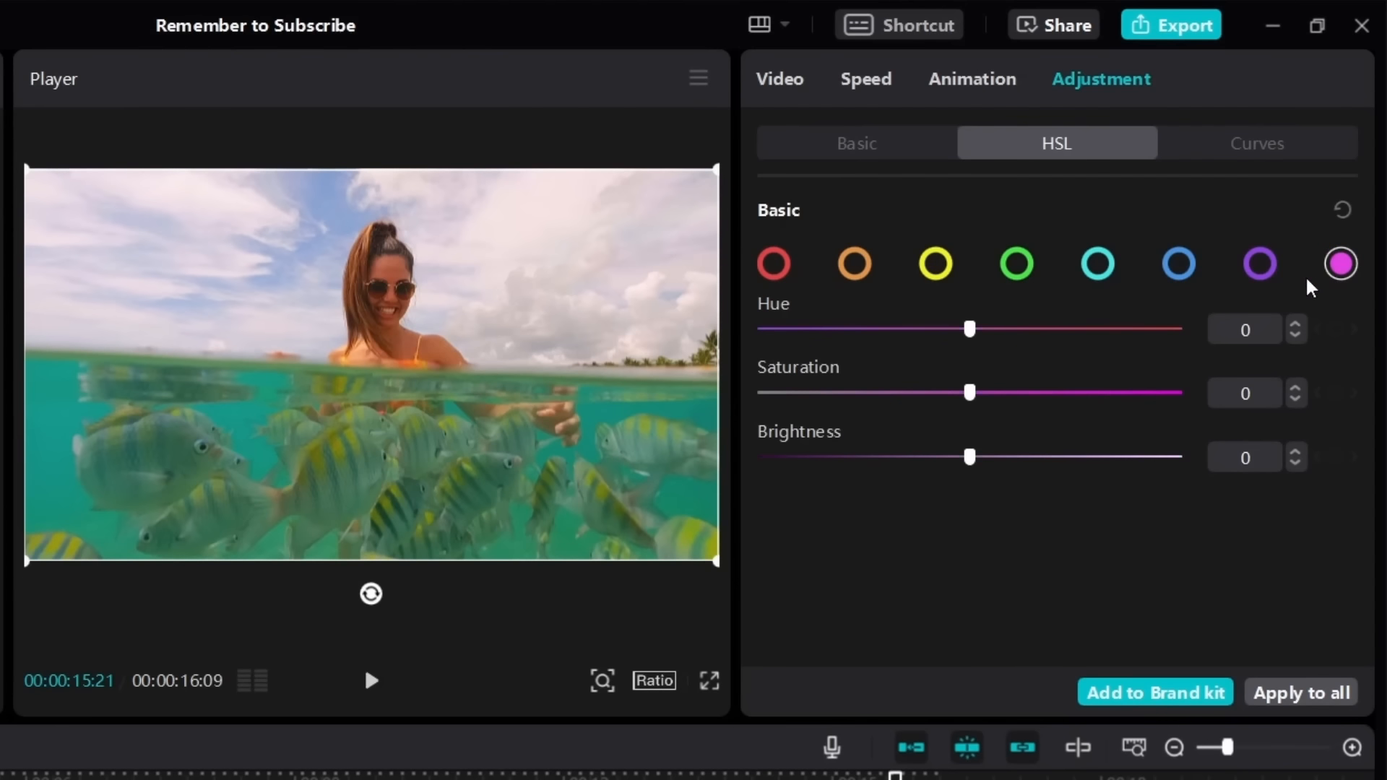
Try the red range's hue at both extremes in the HSL adjustment and set it to 60
click(771, 265)
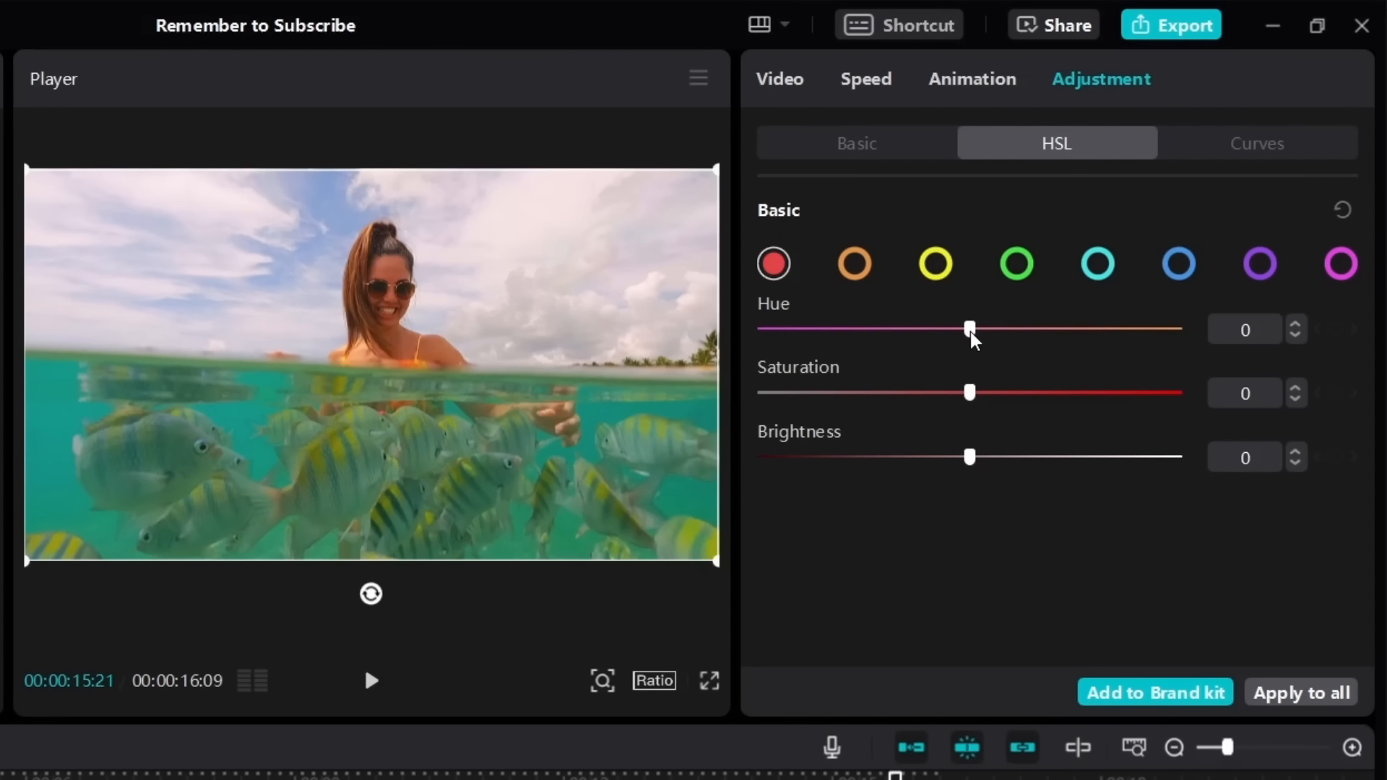
drag(971, 330, 430, 283)
drag(665, 391, 793, 337)
drag(773, 323, 974, 359)
drag(972, 332, 1100, 334)
click(1297, 336)
click(1297, 335)
click(1298, 335)
Set the red range's saturation to 20 and its brightness to about 30
drag(982, 396, 1012, 397)
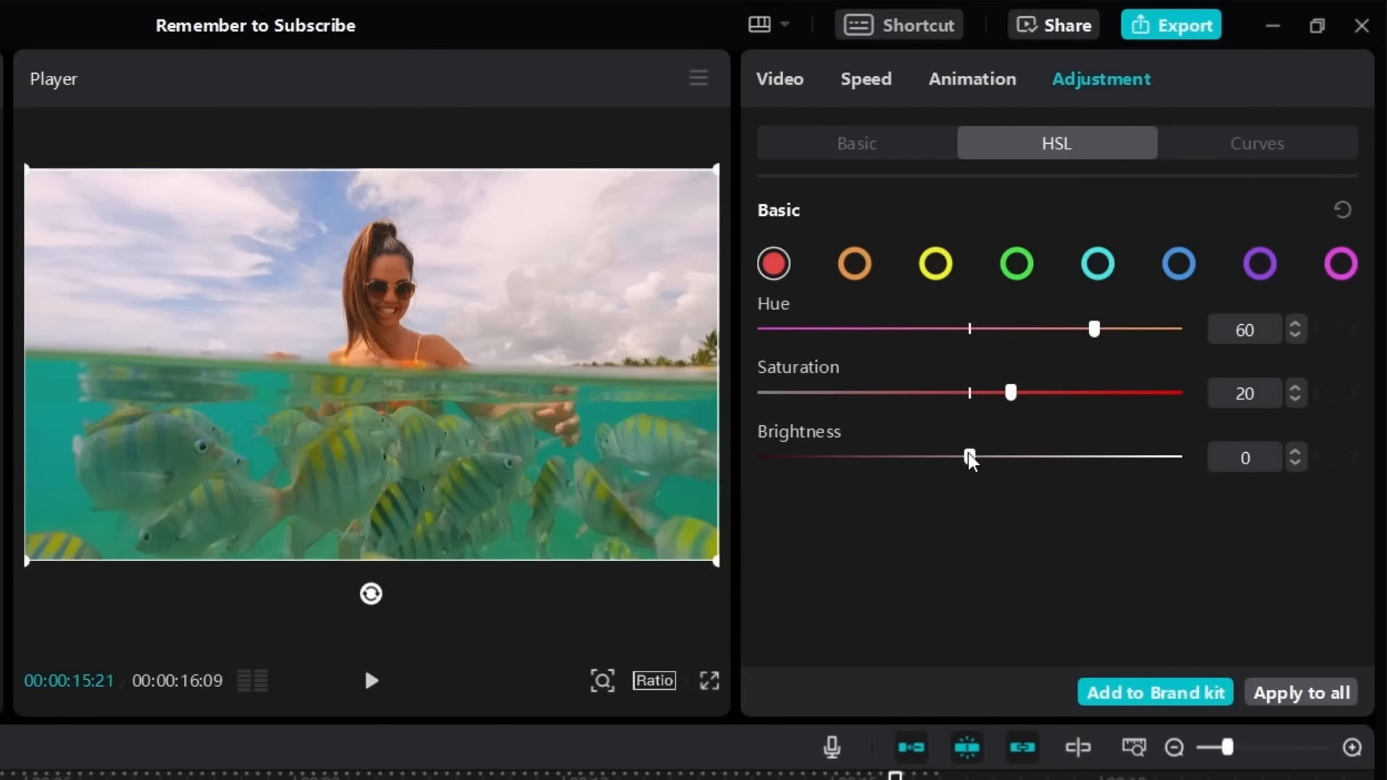
drag(970, 457, 448, 294)
drag(567, 365, 1033, 499)
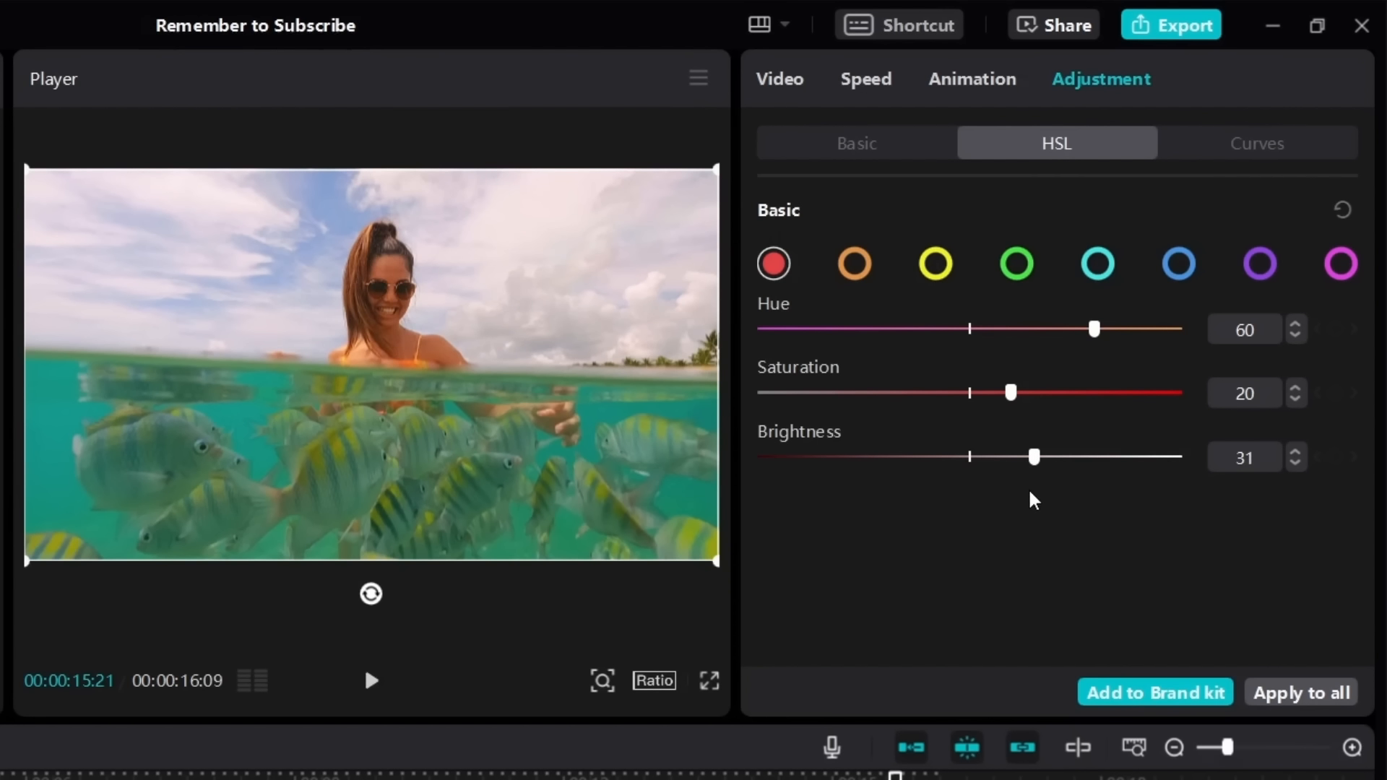
click(1297, 466)
Set the orange range to hue 20, saturation -20 and brightness 30 in the HSL adjustment
click(854, 265)
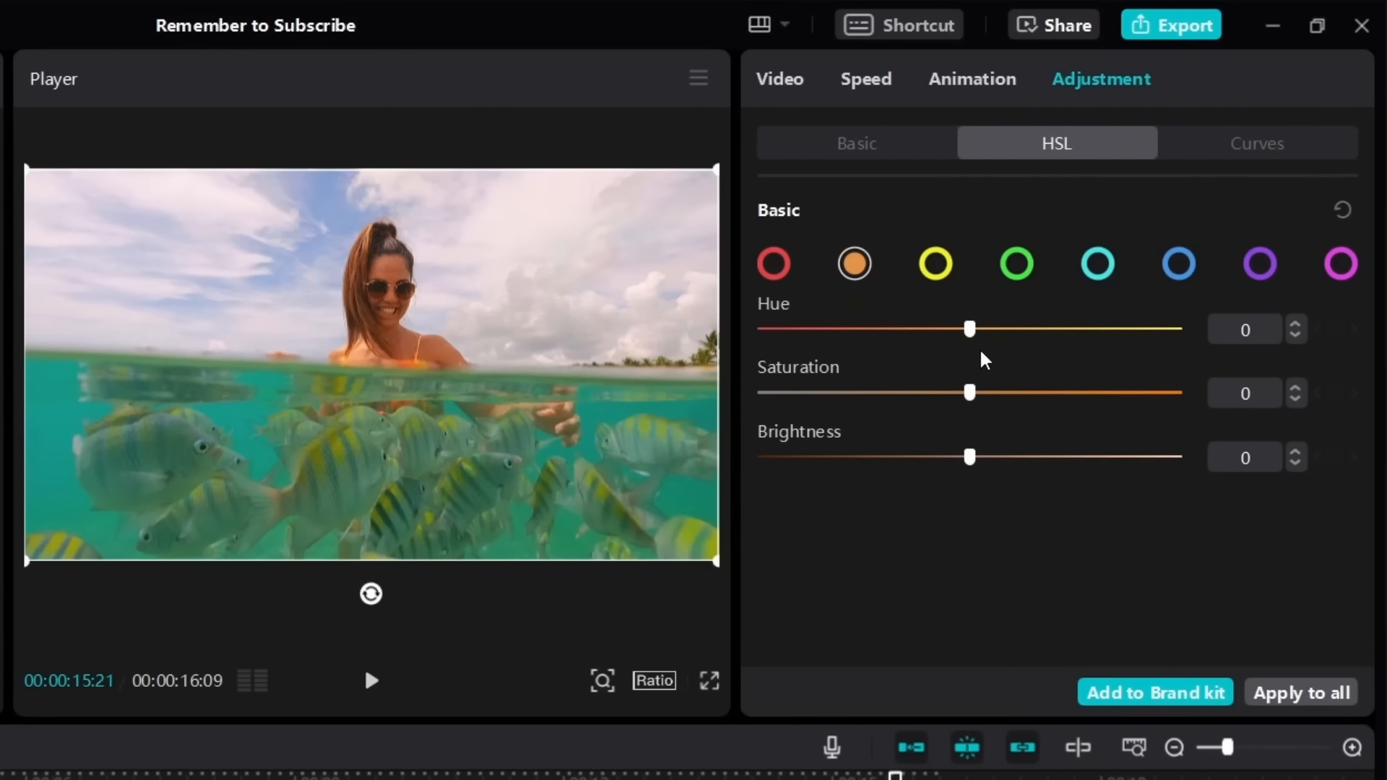
drag(919, 332, 913, 402)
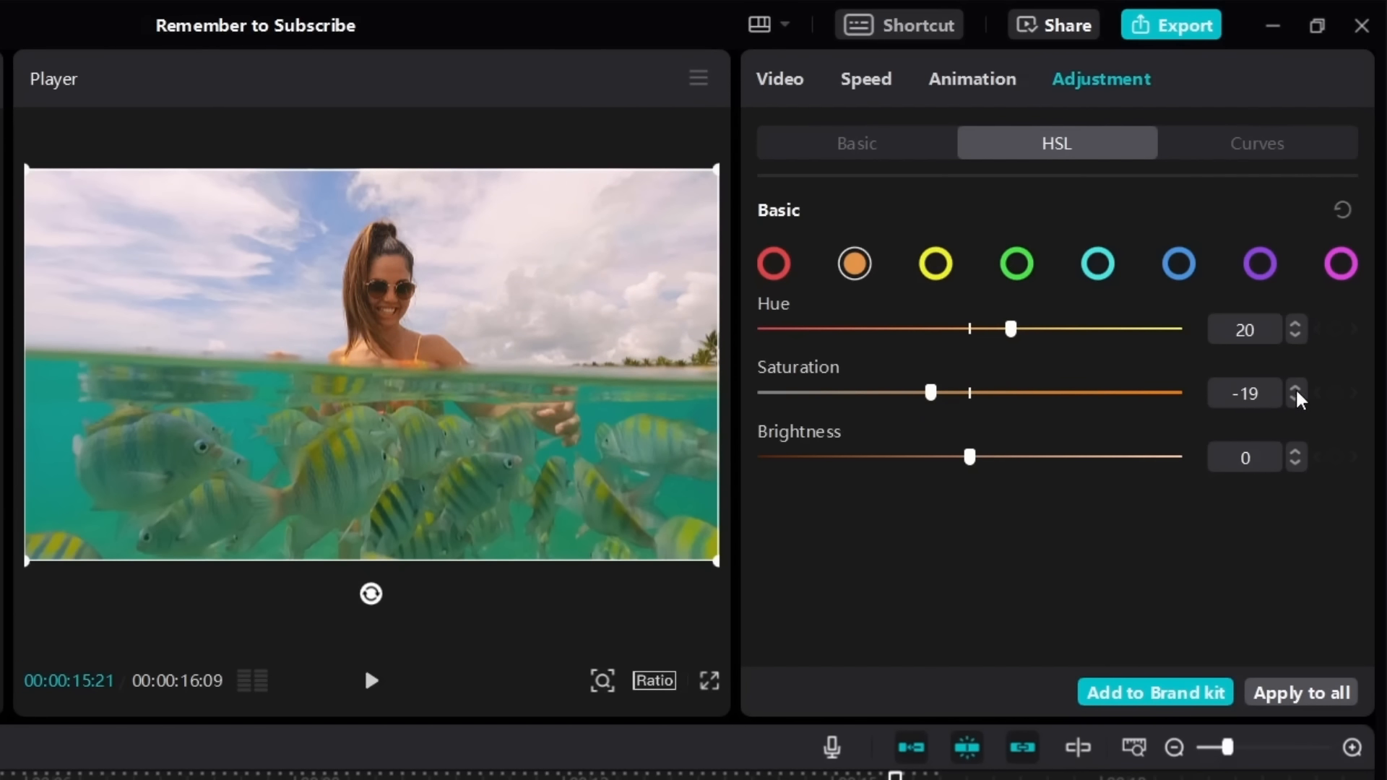
click(1297, 399)
drag(974, 461, 1295, 463)
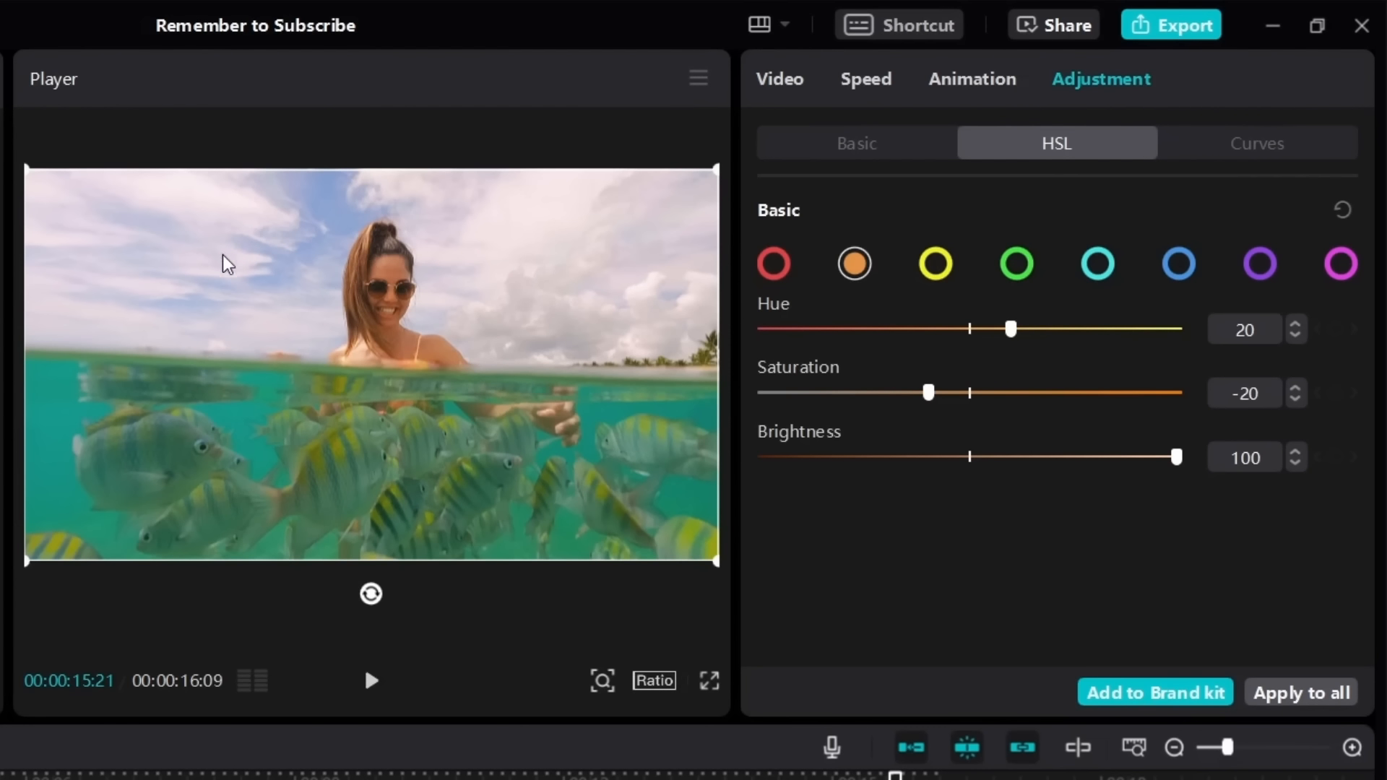
drag(995, 458, 1027, 471)
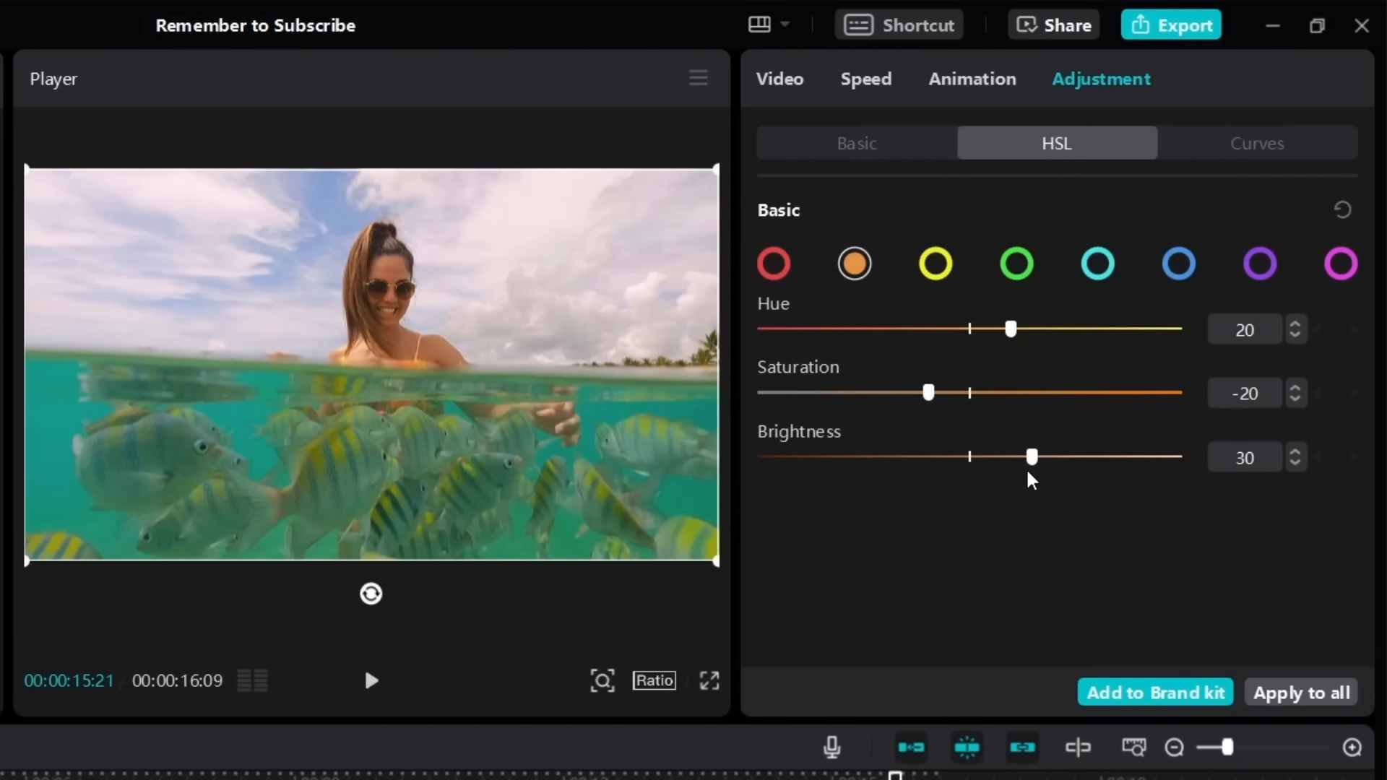
Try the yellow range's hue at its extremes, and set its hue to 30, saturation to 30 and brightness to about 59
click(941, 264)
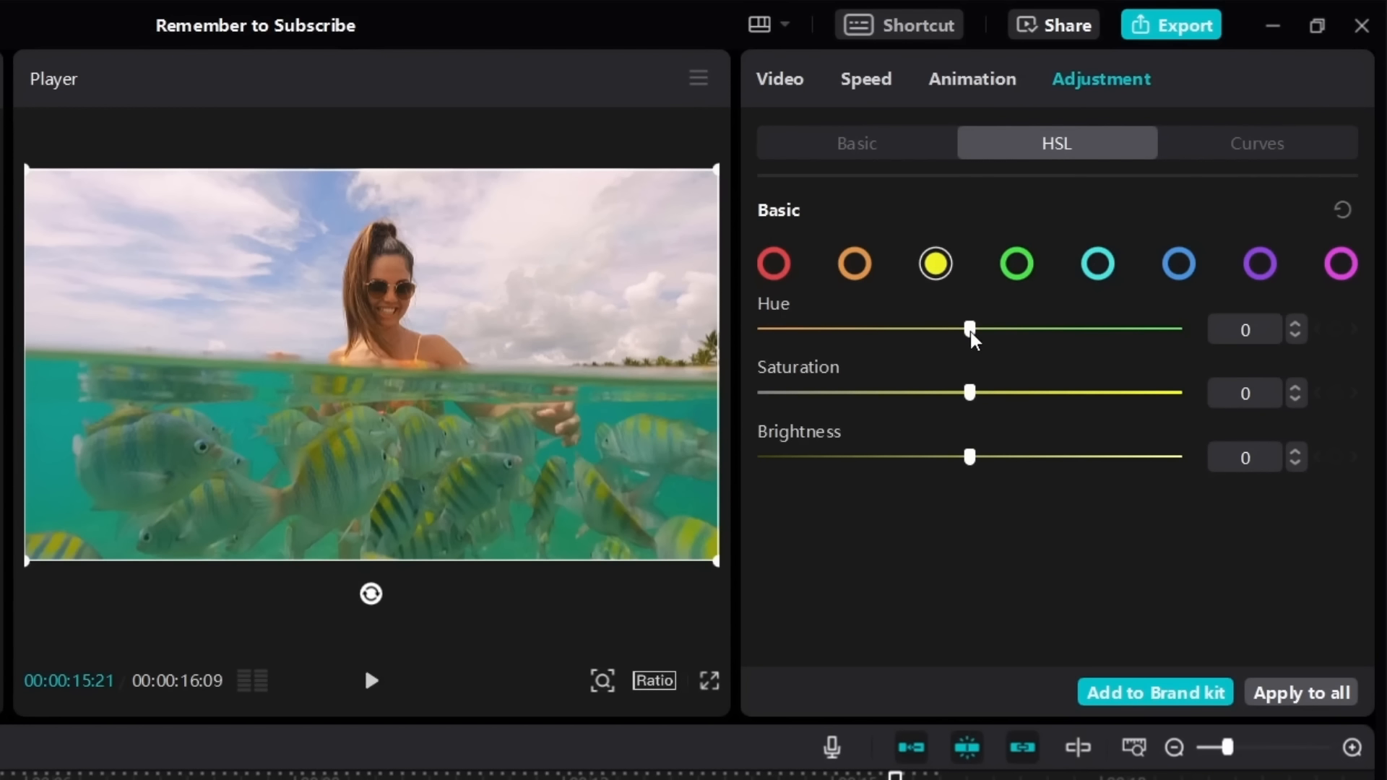
drag(970, 331, 1057, 318)
drag(933, 339, 353, 471)
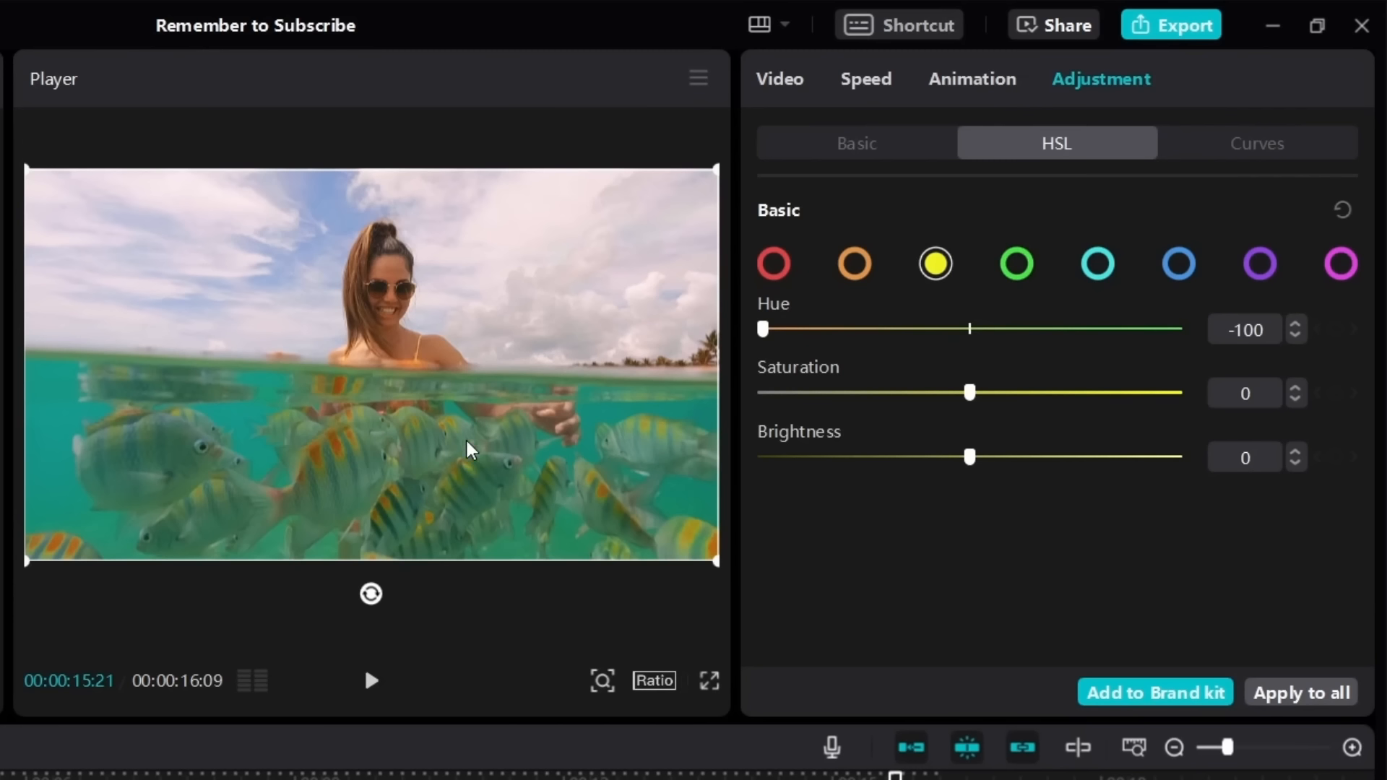
drag(874, 346, 1030, 348)
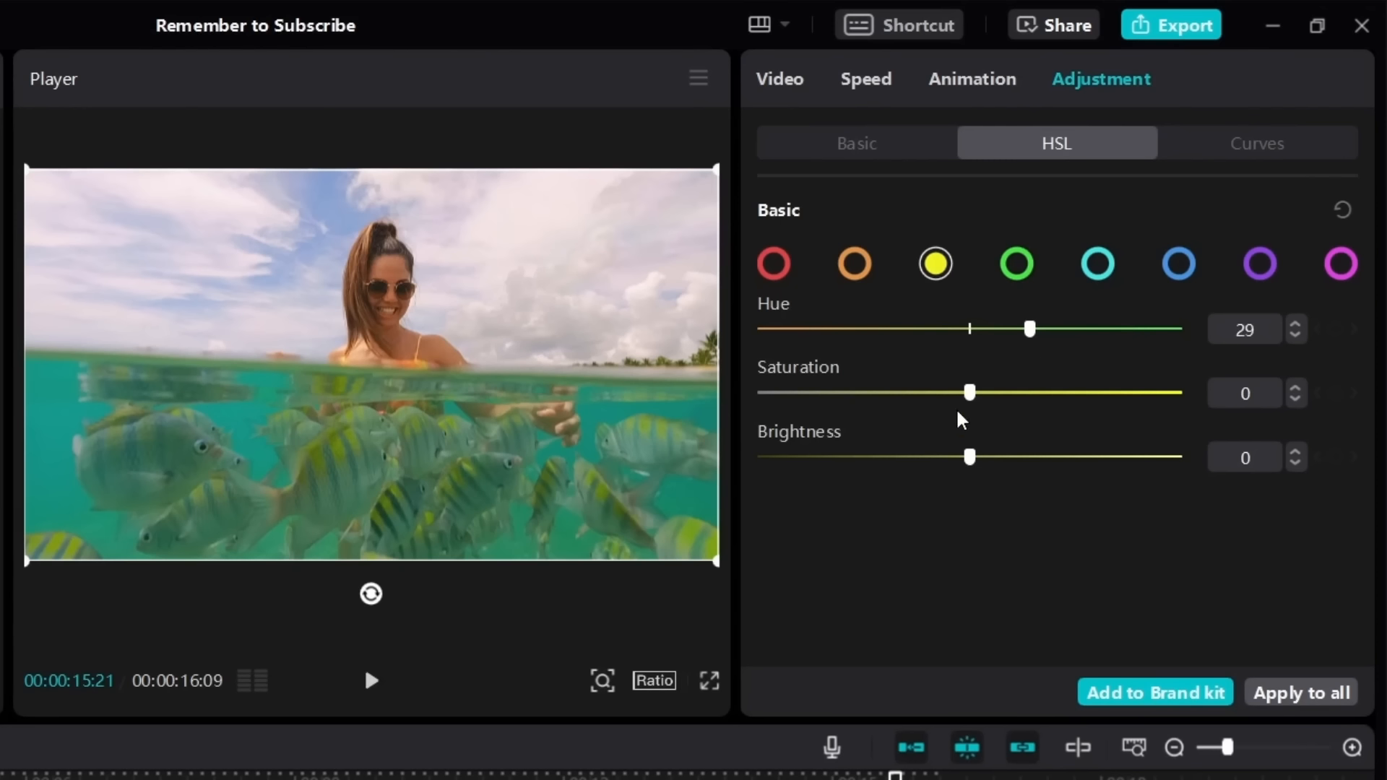
drag(976, 404, 1029, 405)
click(1295, 399)
click(1295, 324)
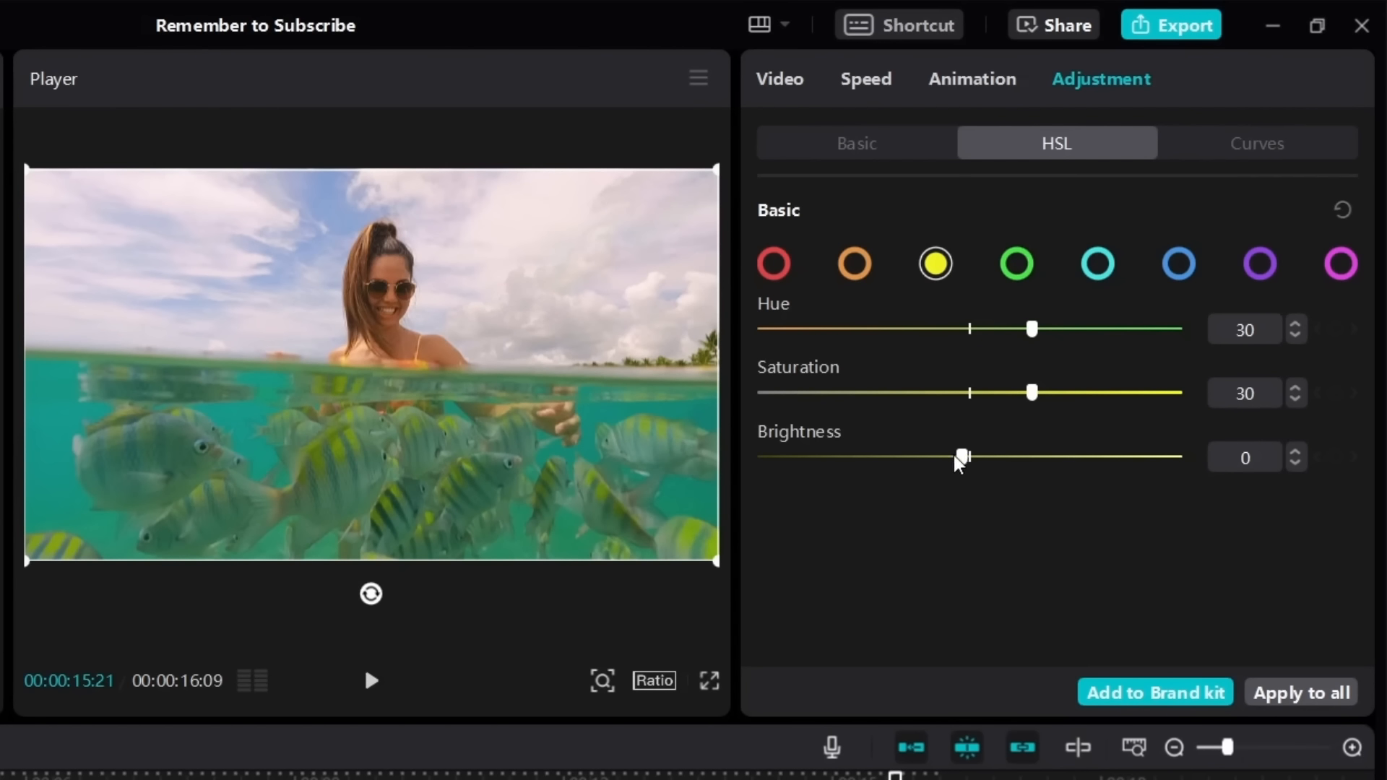
drag(960, 463, 1088, 480)
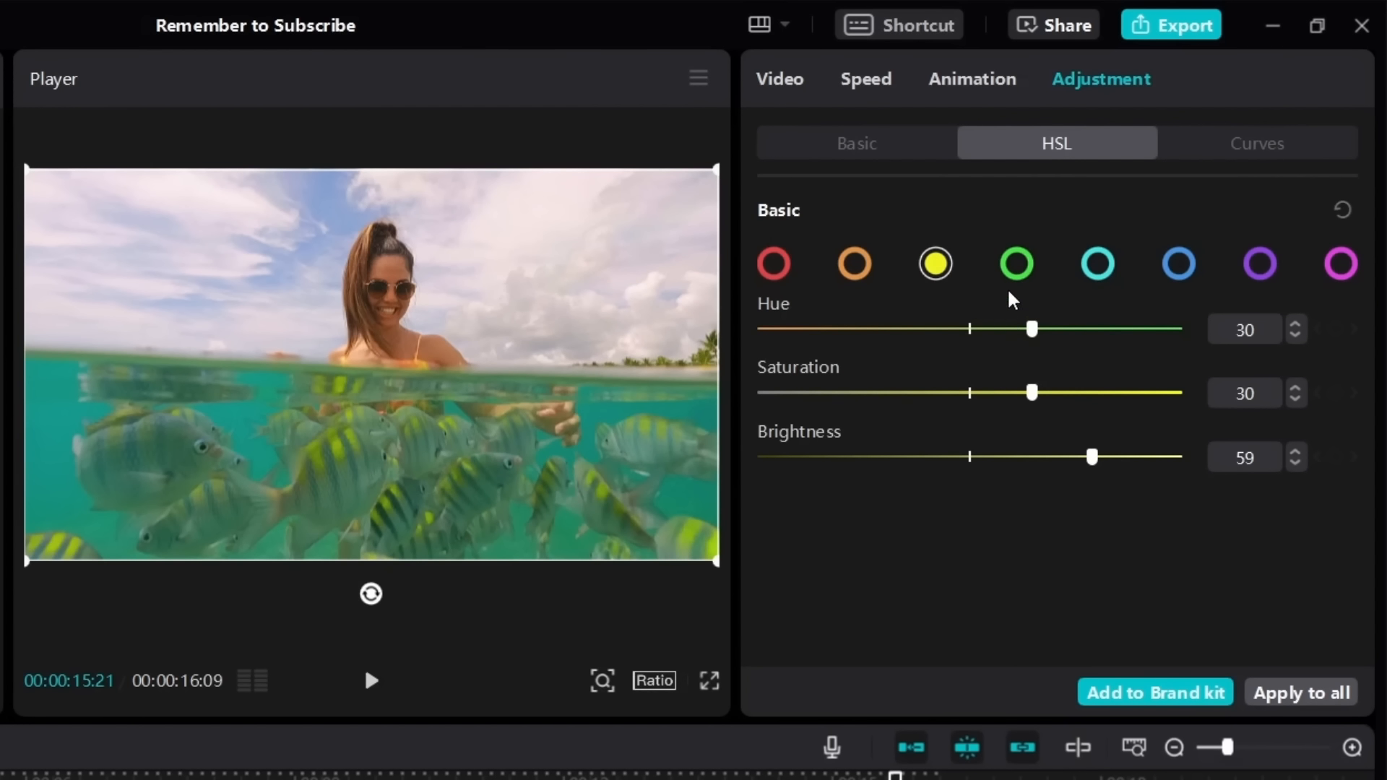
Set the green range to hue -50, saturation 10 and brightness -30 in the HSL adjustment
click(1017, 269)
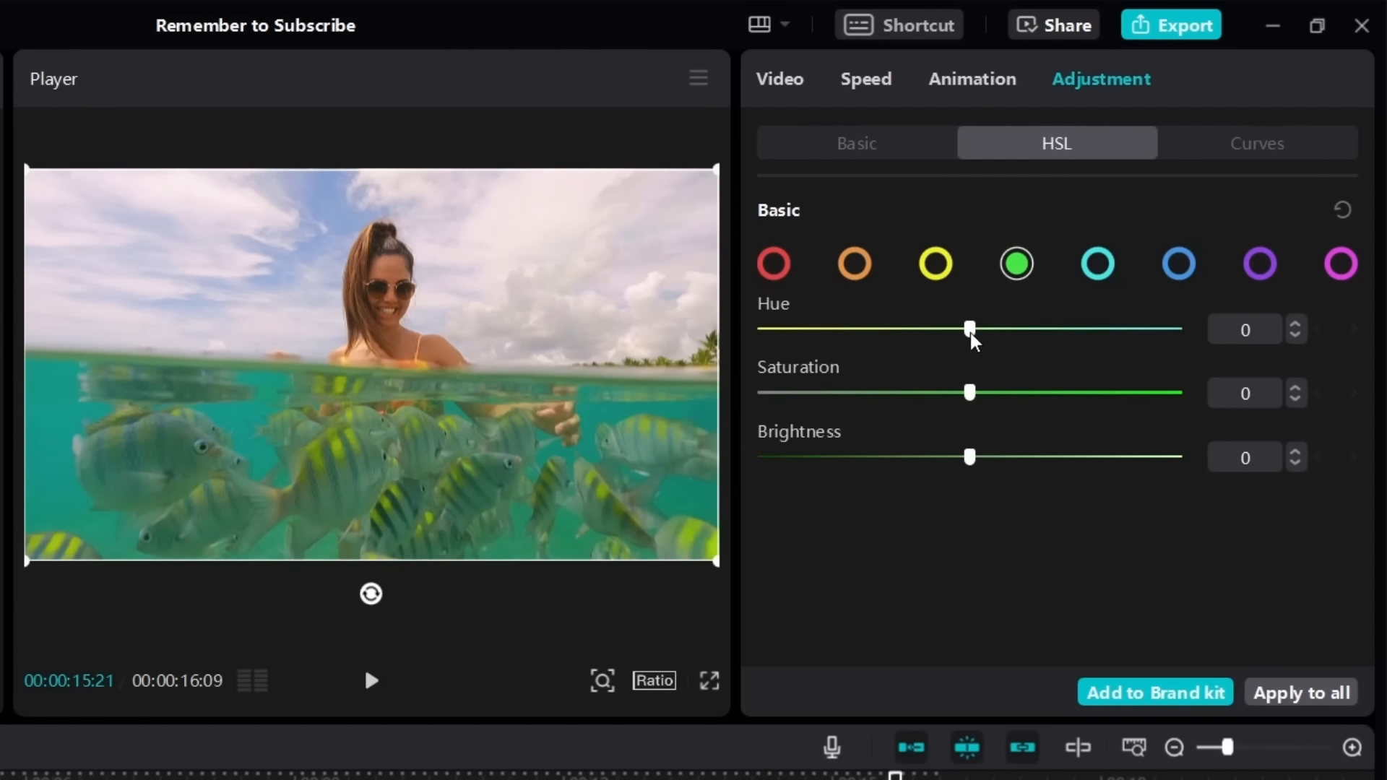
drag(970, 330, 864, 373)
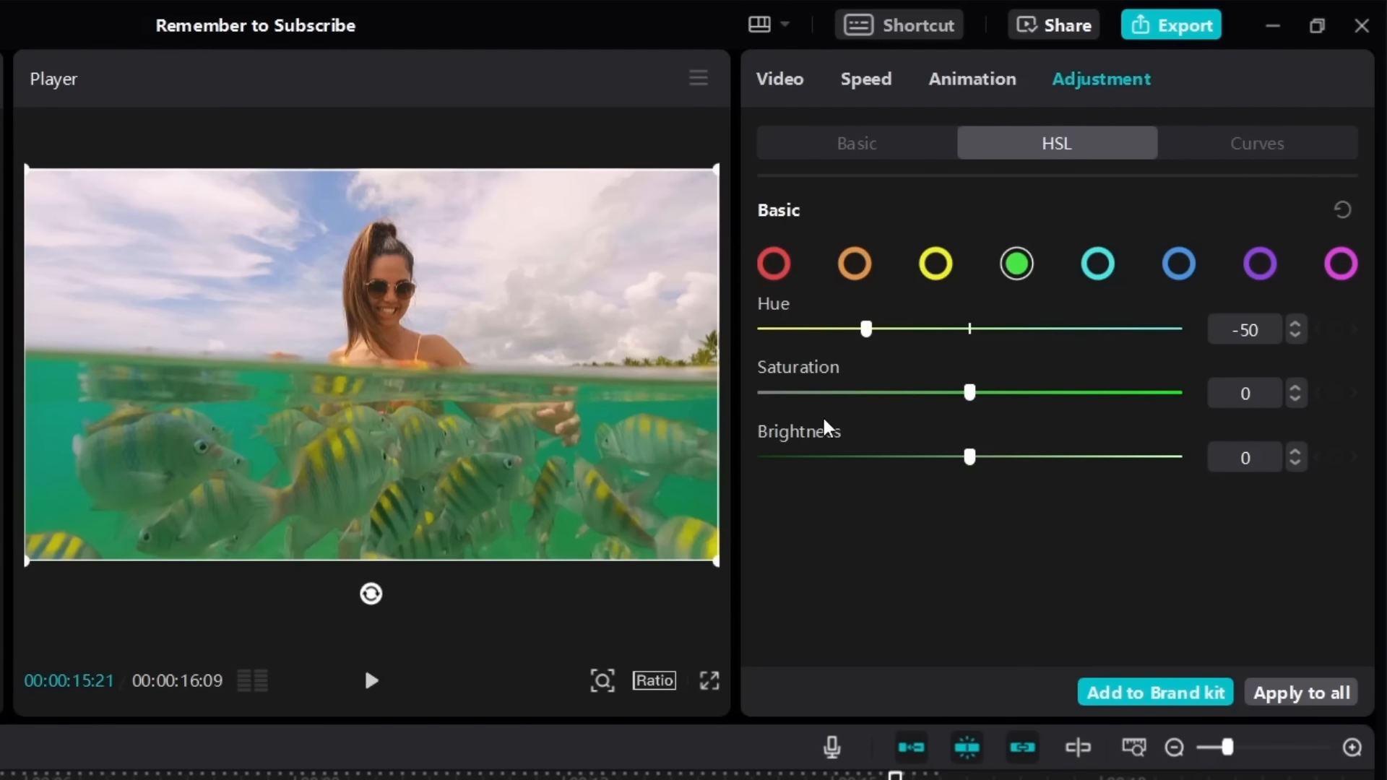
mouse_move(970, 392)
mouse_down()
mouse_move(1048, 394)
mouse_move(989, 403)
mouse_up()
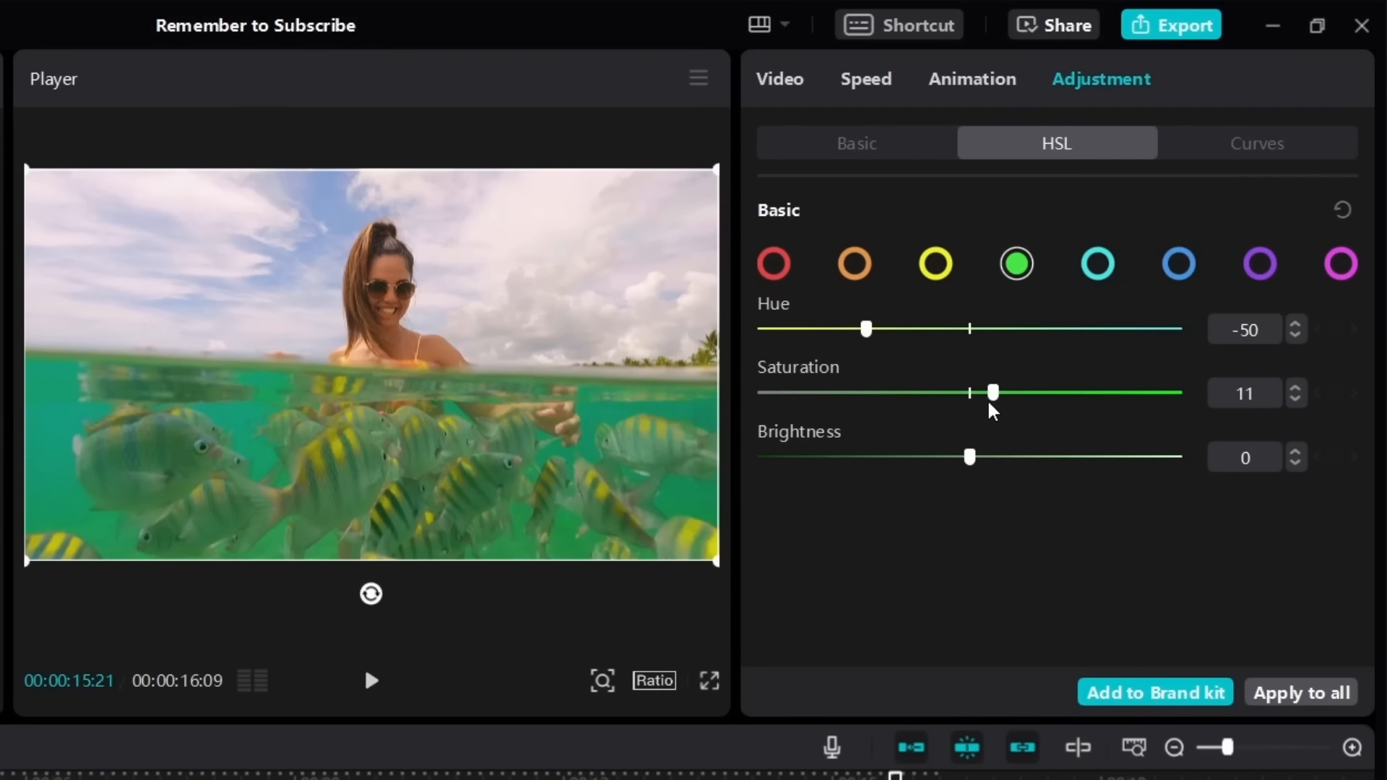
click(1305, 401)
drag(972, 457, 900, 461)
click(1295, 454)
click(1295, 454)
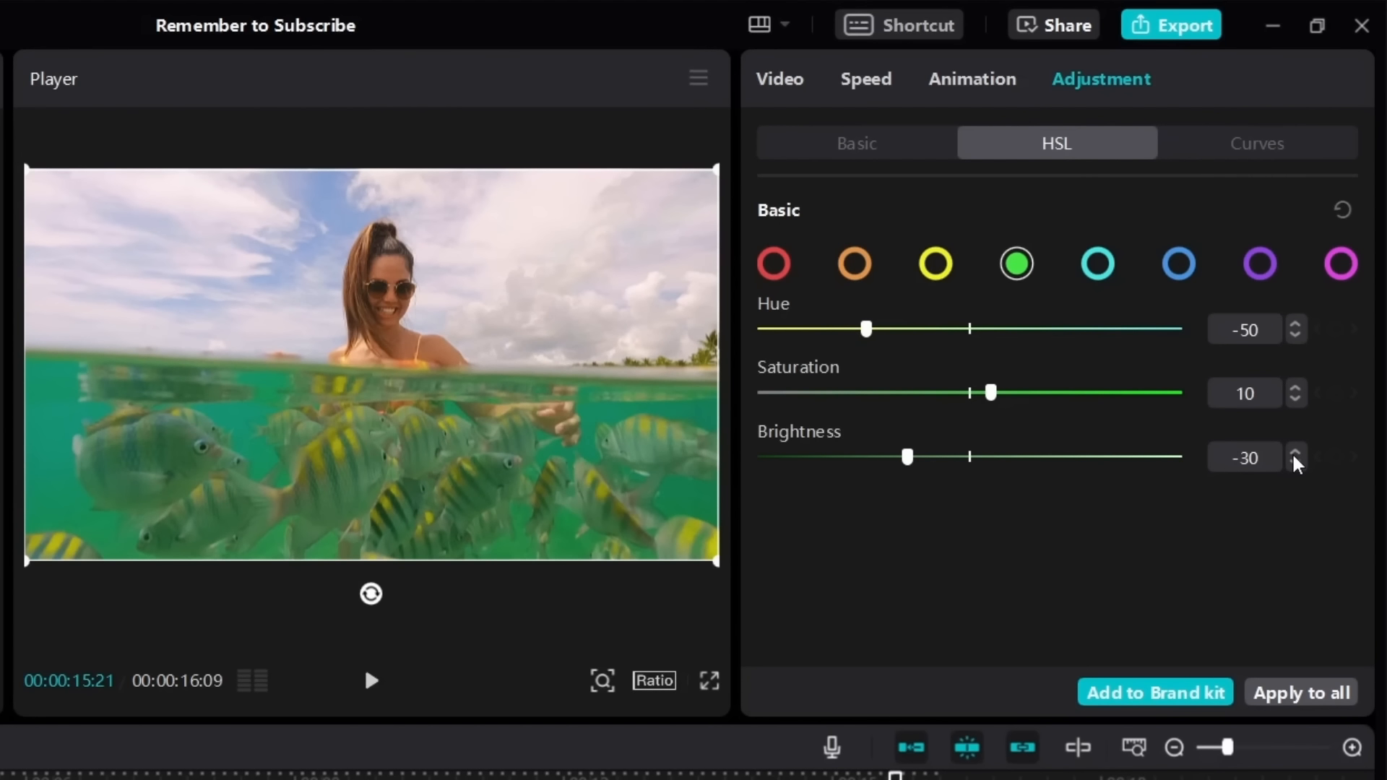
Set the cyan range to hue 20, saturation 20 and brightness about 9 in the HSL adjustment
click(1098, 265)
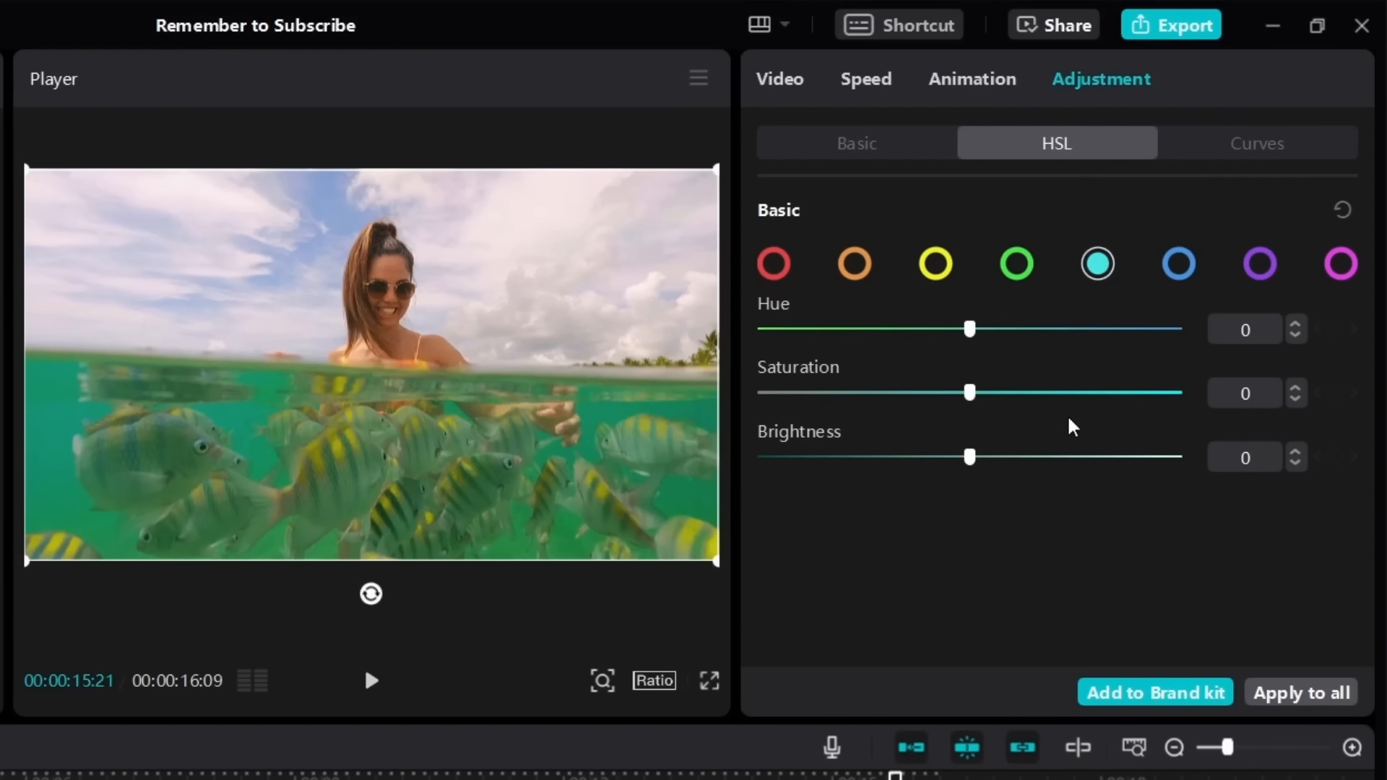
drag(973, 339, 1003, 344)
drag(1010, 328, 1010, 326)
drag(970, 392, 1009, 391)
drag(969, 455, 989, 484)
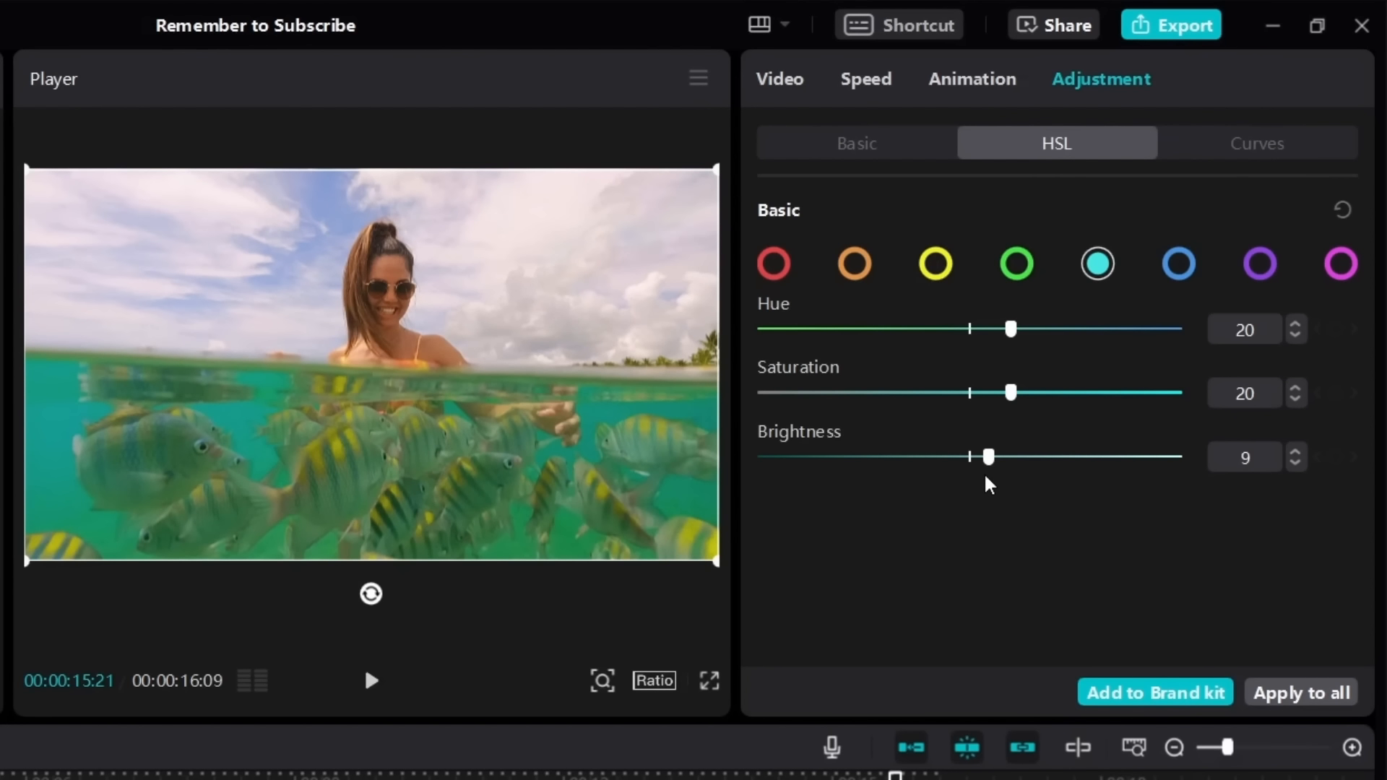
Try the blue range's hue at 100, and set its hue to -20, saturation to 80 and brightness to 30
click(1180, 267)
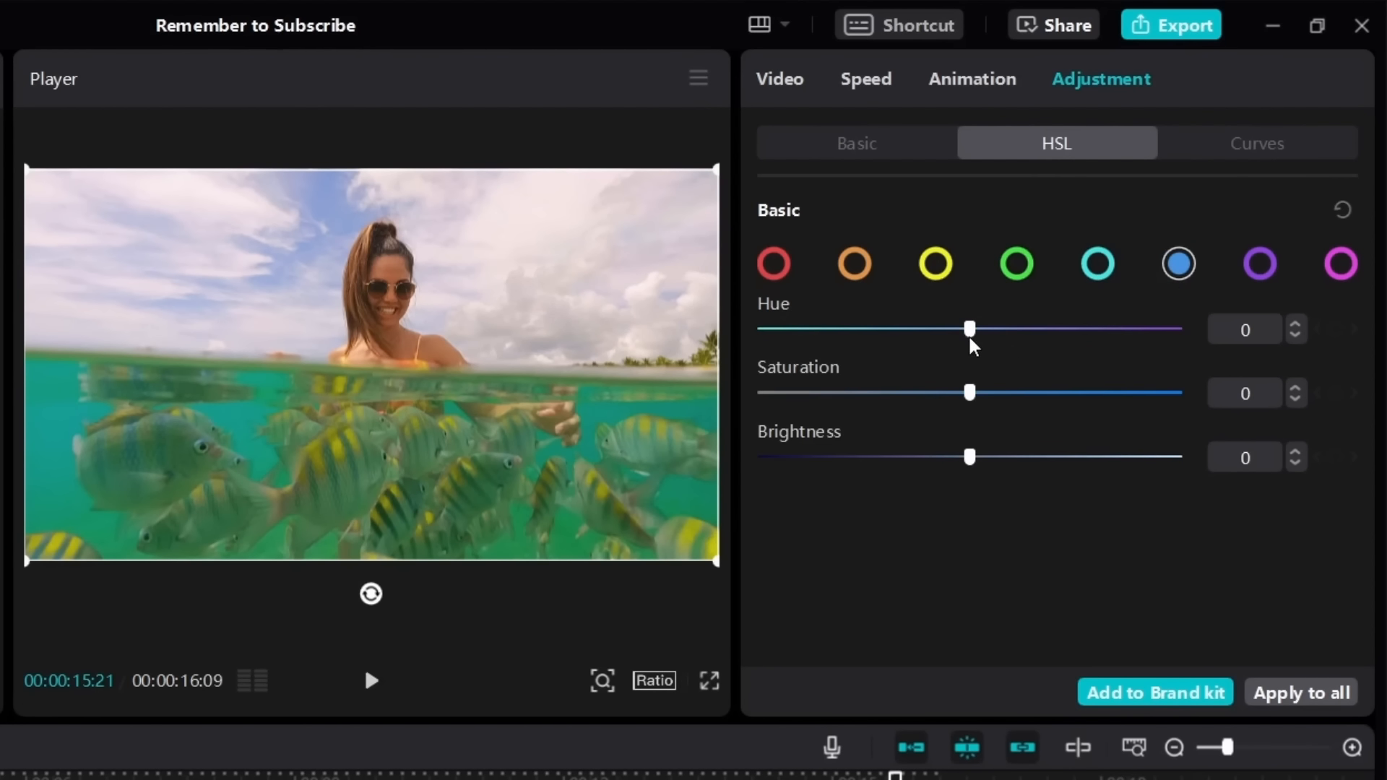
drag(1072, 344, 1185, 358)
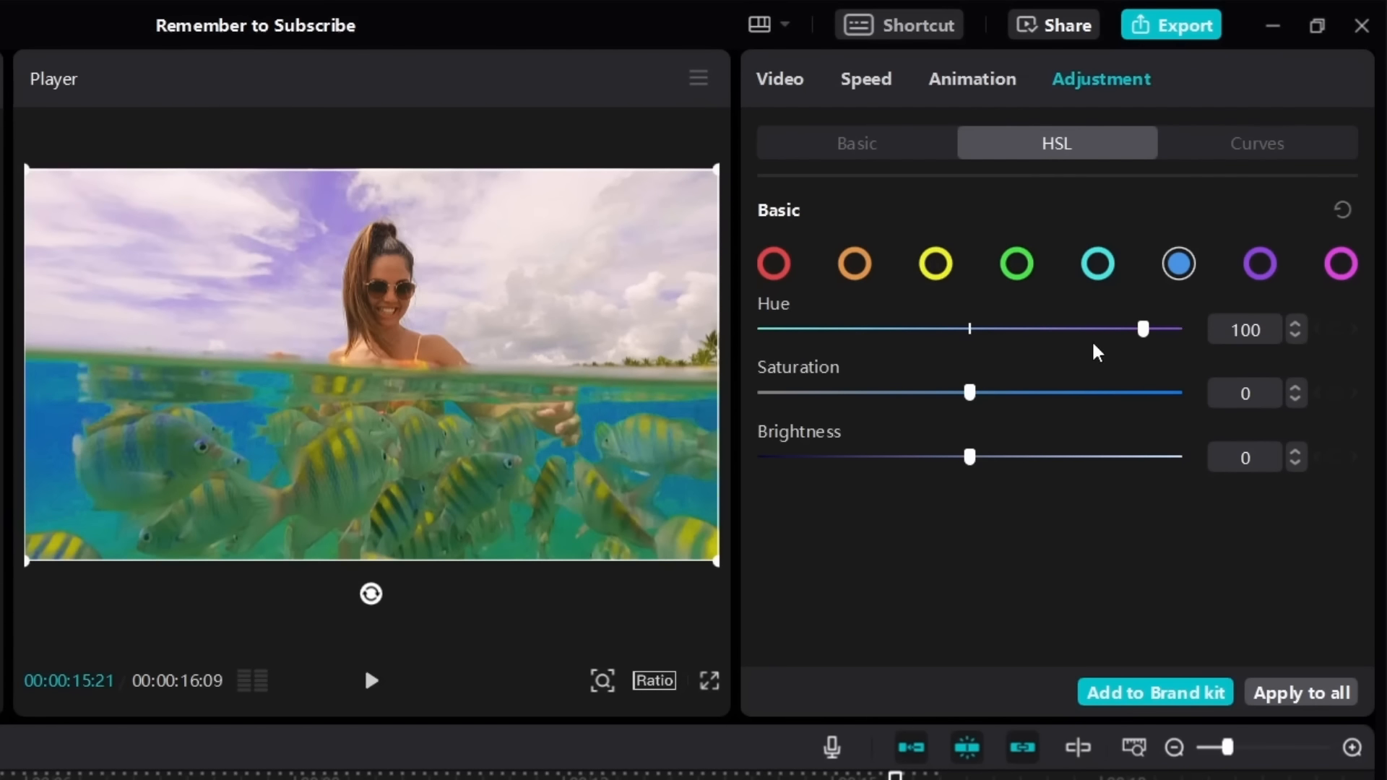
drag(1372, 347, 936, 365)
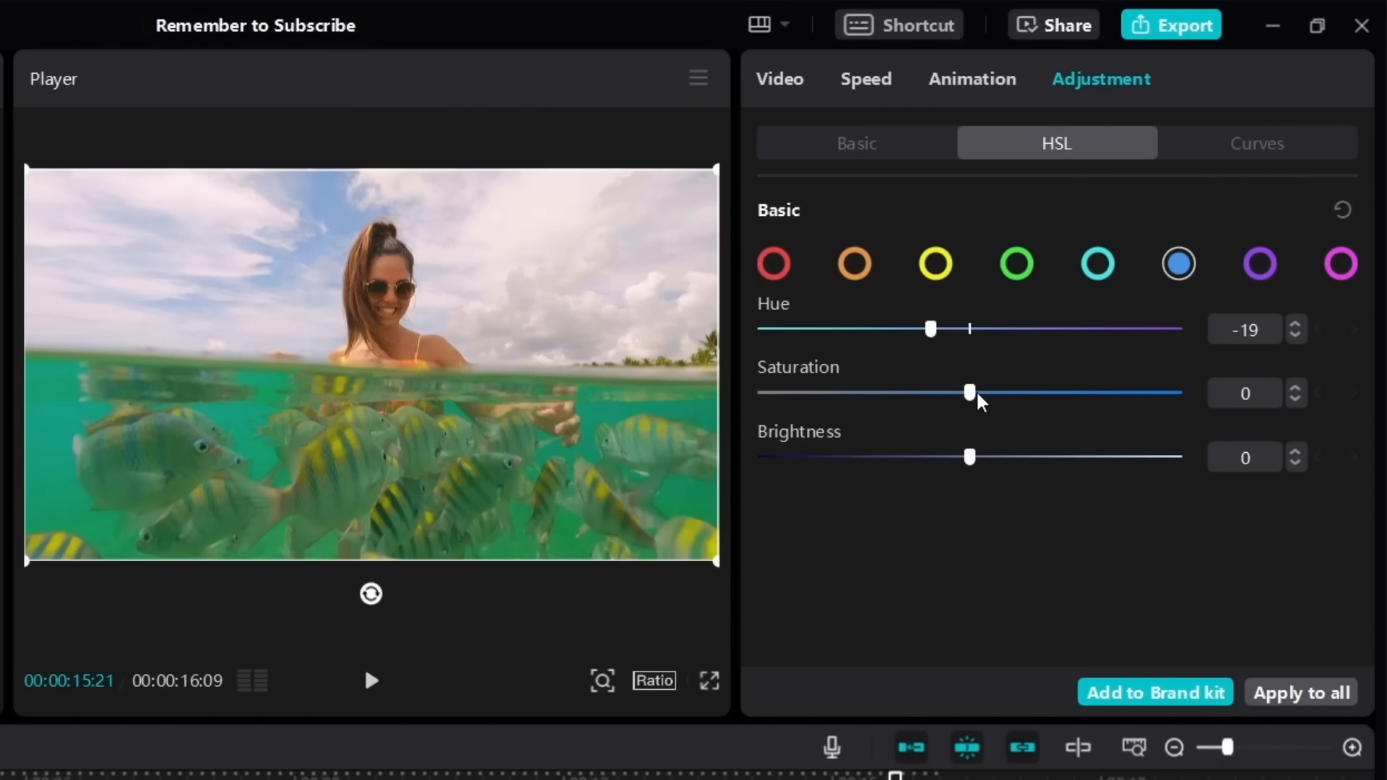
drag(974, 393, 904, 396)
drag(765, 412, 1136, 417)
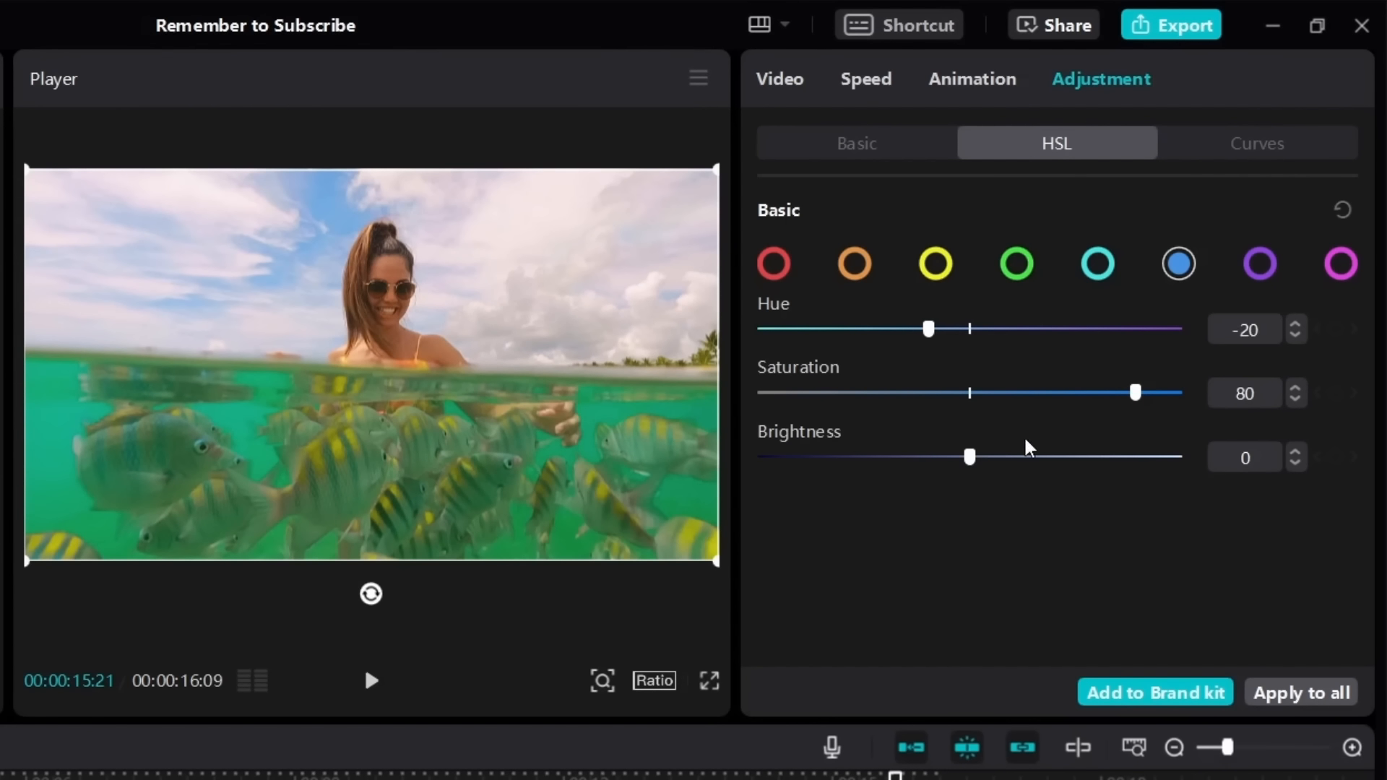
drag(976, 462, 1014, 480)
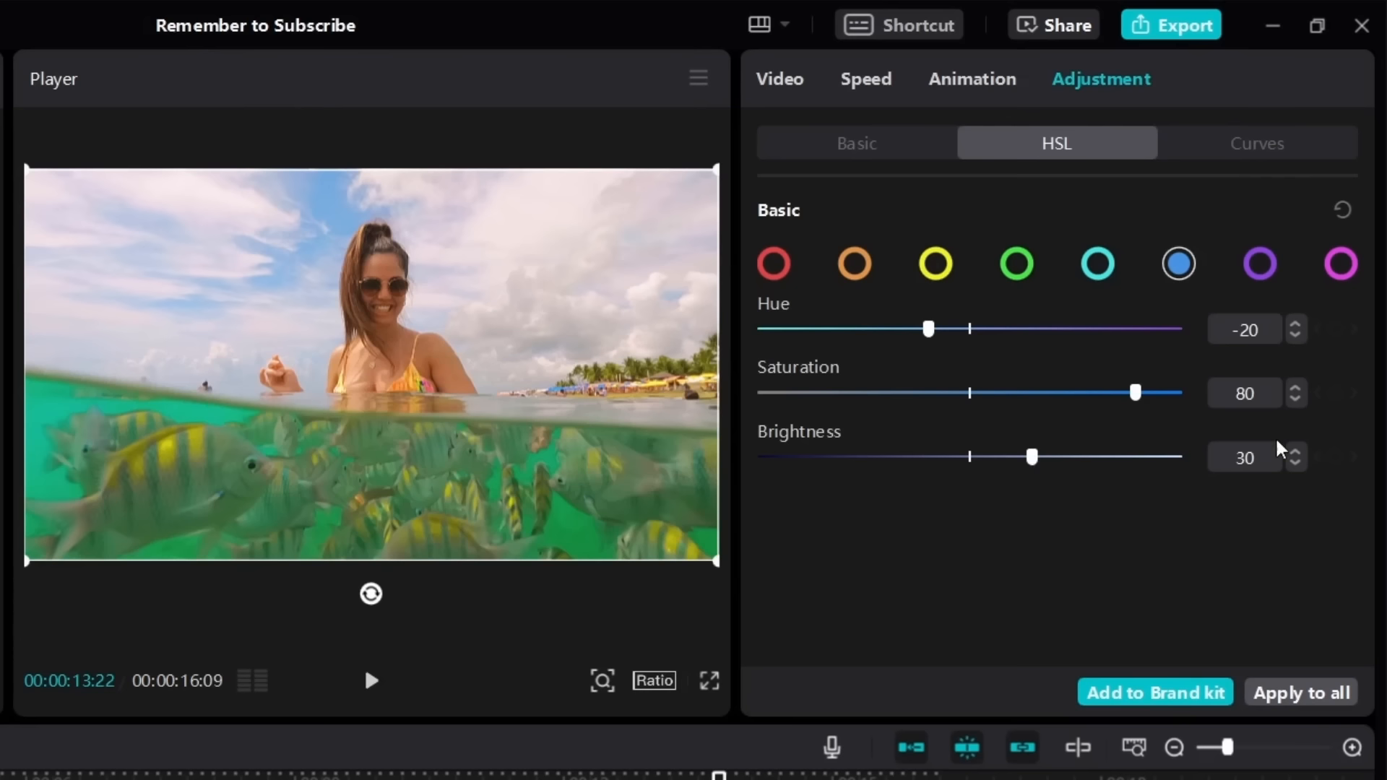
Set the purple range's hue and saturation to 100 and raise its brightness in the HSL adjustment
click(1262, 276)
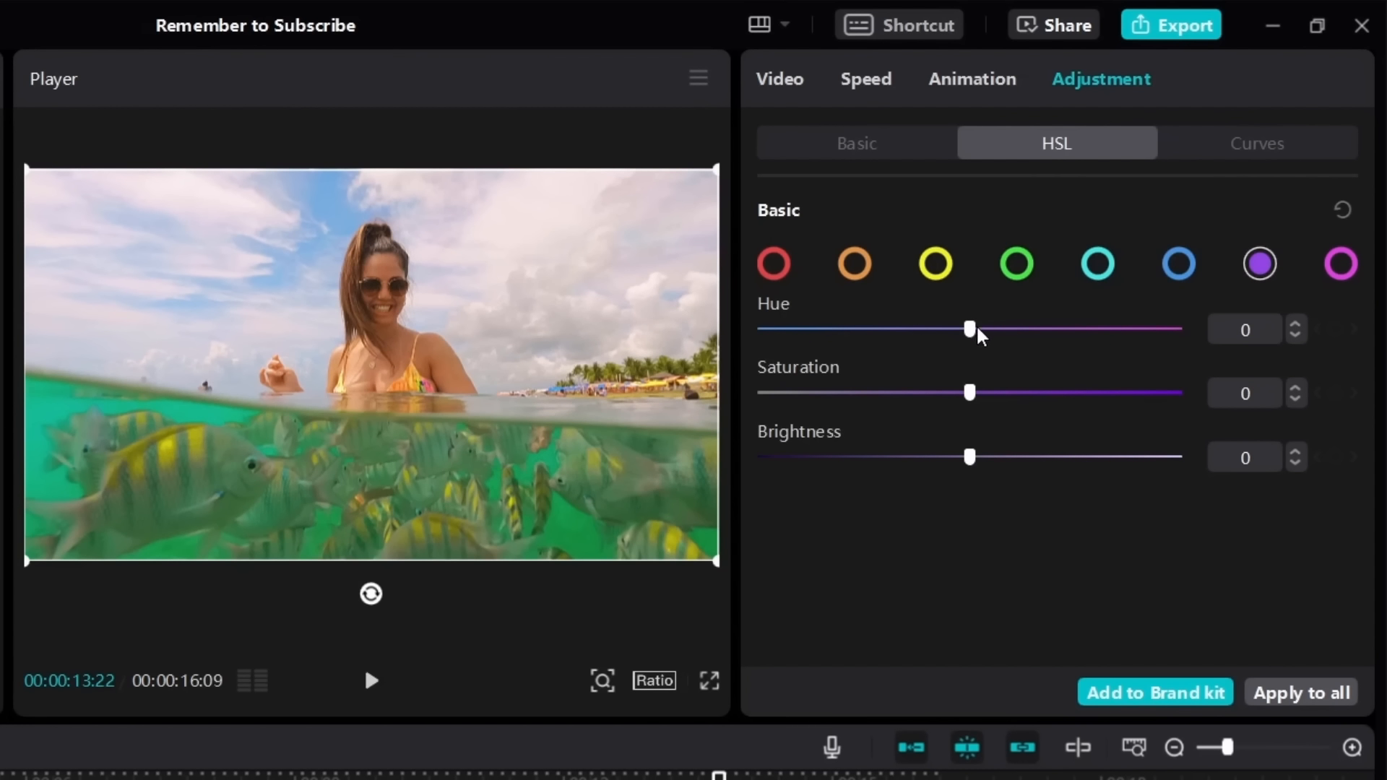
drag(978, 331, 1226, 357)
drag(969, 329, 1221, 339)
drag(970, 393, 1125, 412)
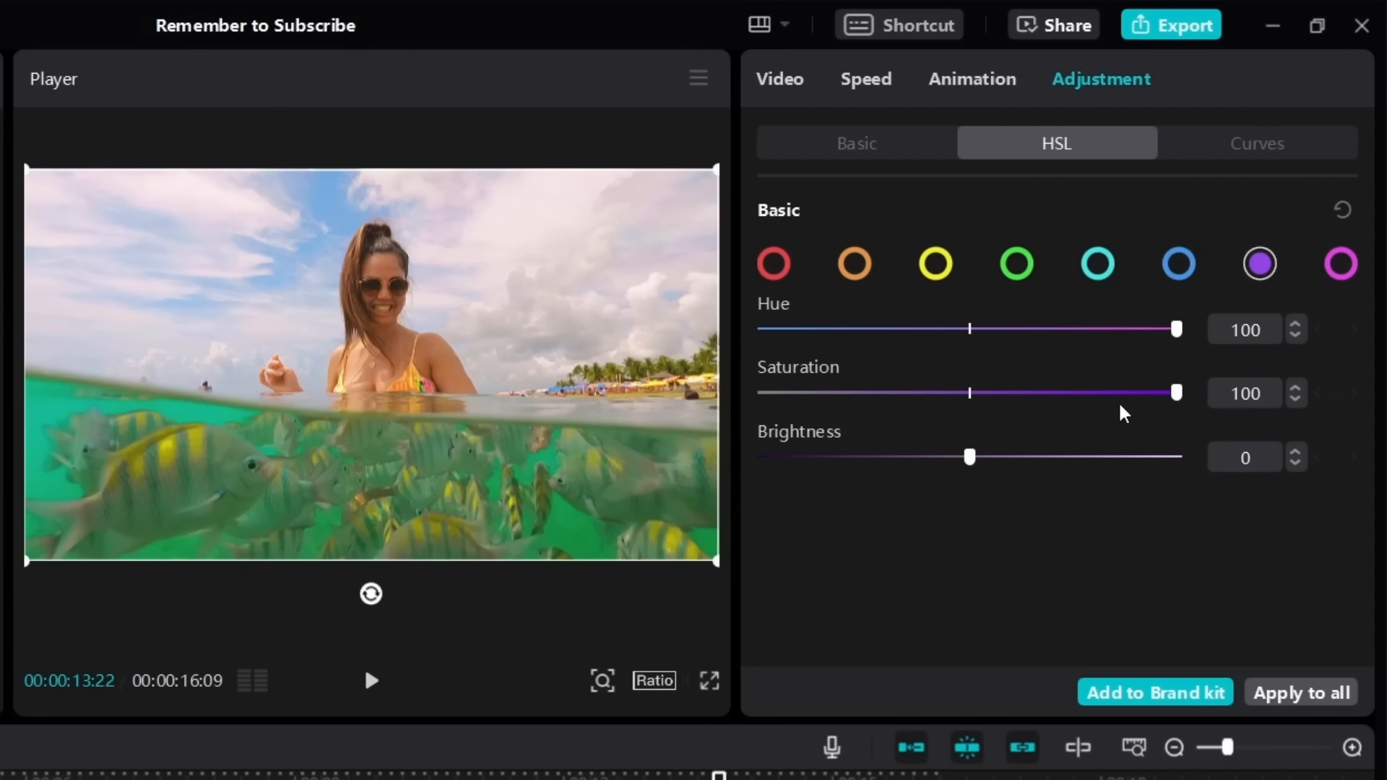
drag(970, 457, 1175, 458)
drag(1167, 330, 1286, 338)
Adjust the magenta range's hue in the HSL adjustment
click(1341, 273)
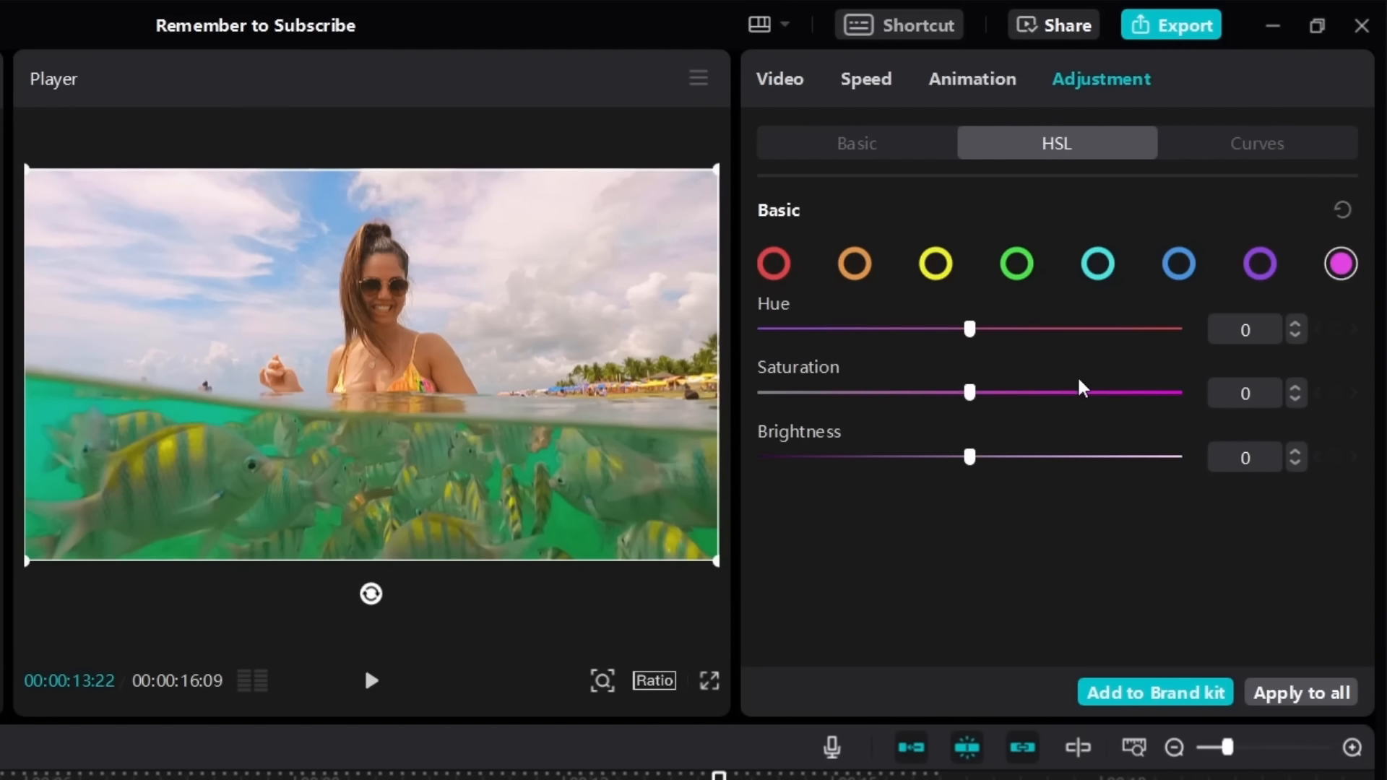
mouse_move(970, 330)
mouse_down()
mouse_move(1211, 331)
mouse_move(744, 334)
mouse_move(1211, 336)
mouse_move(888, 359)
mouse_move(1155, 347)
mouse_move(947, 350)
mouse_move(976, 351)
mouse_up()
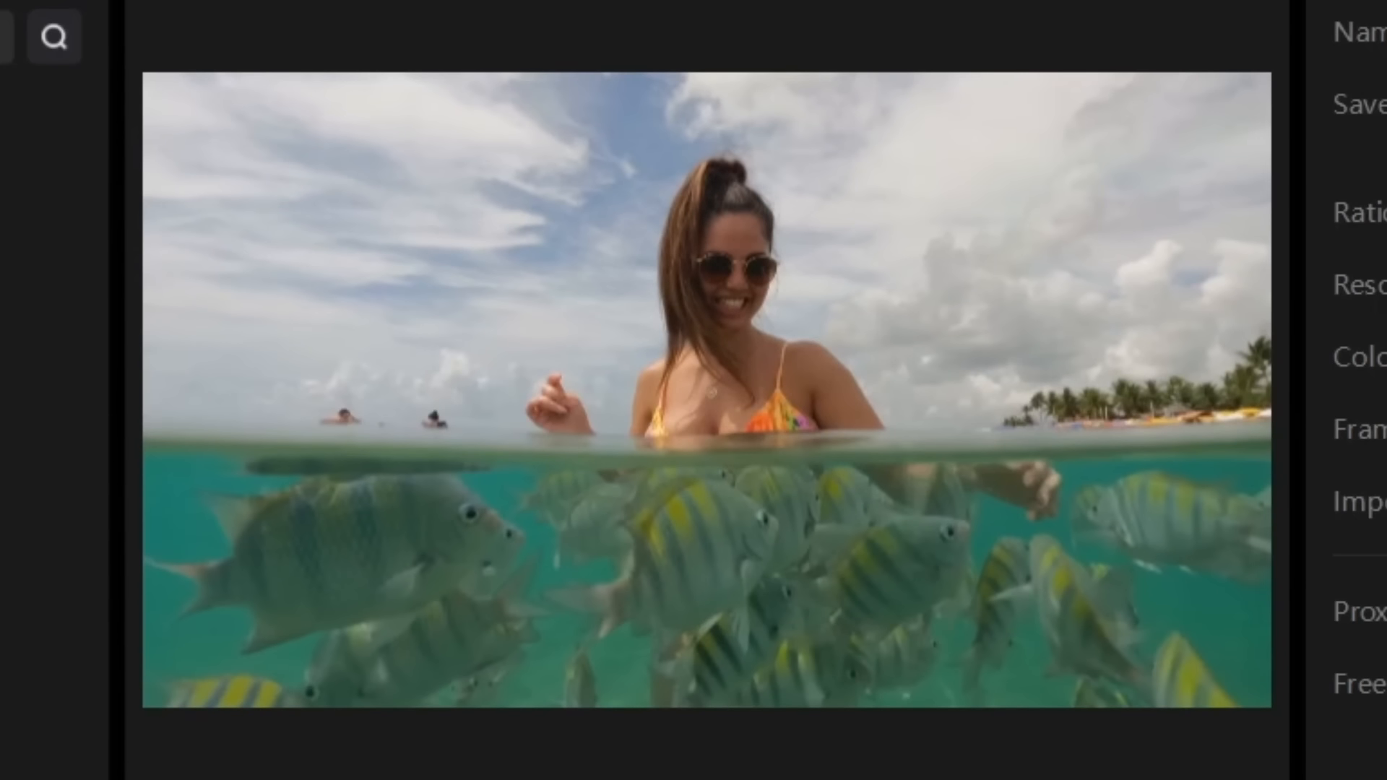
Select the ungraded fishes clip in the preview
click(706, 391)
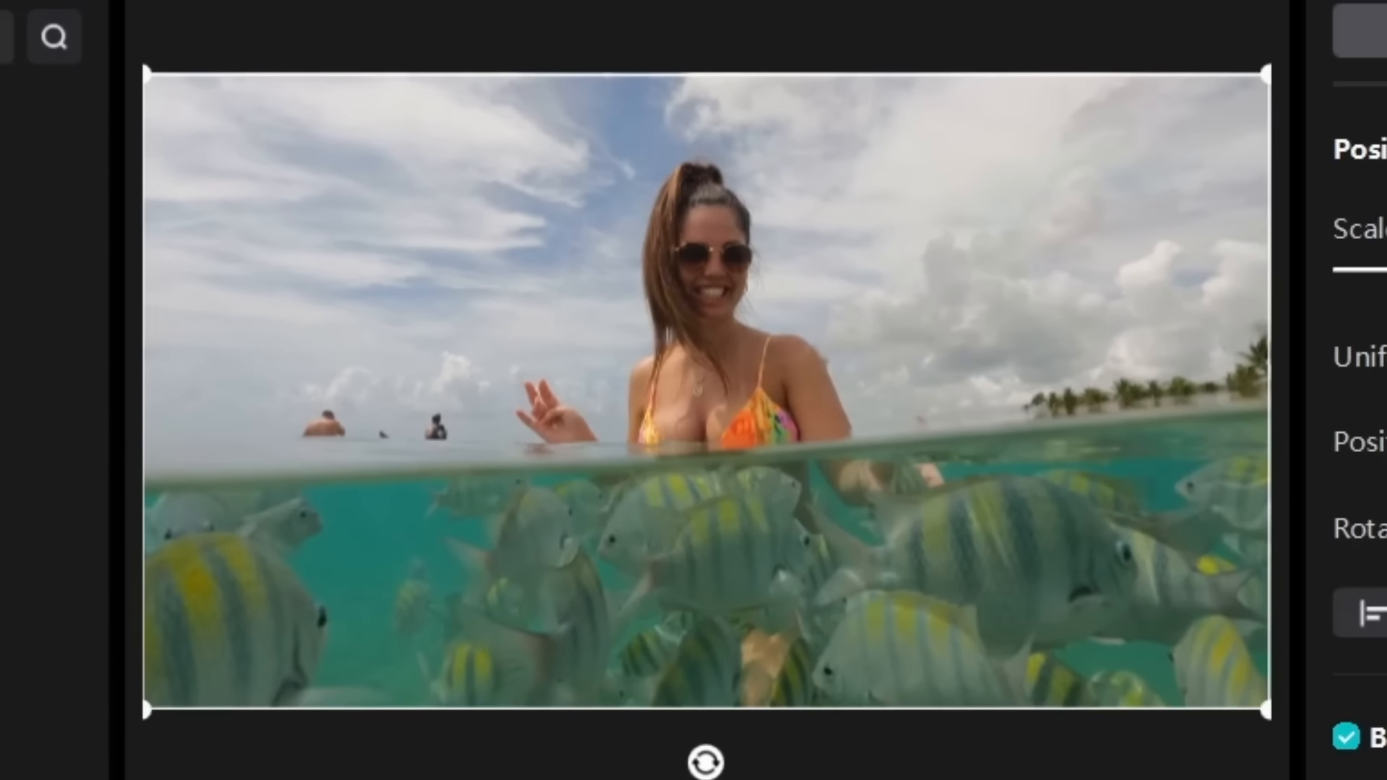